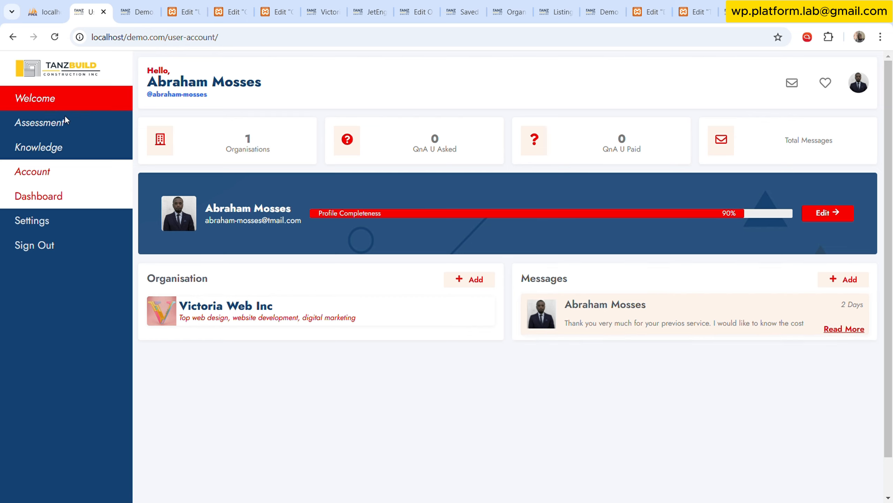
Look over the demo site's front-end welcome page from the user account dashboard.
left_click(49, 105)
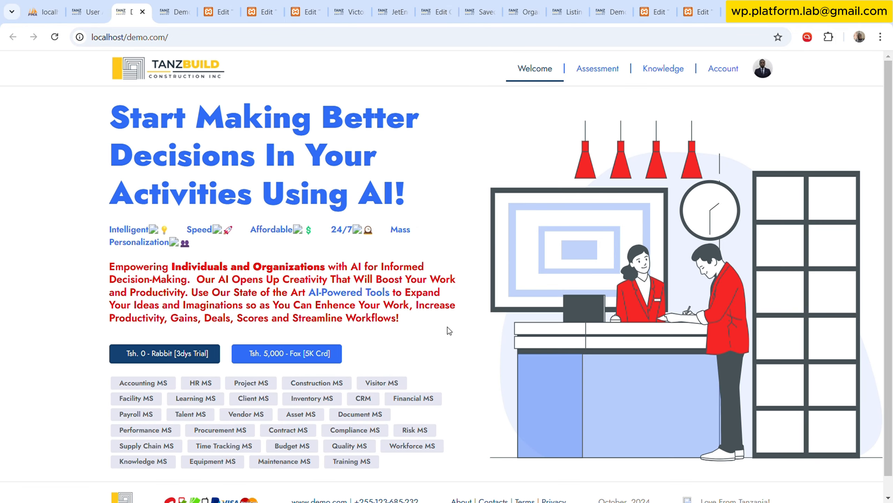
scroll(448, 327, "down", 2)
scroll(451, 325, "up", 2)
left_click(178, 11)
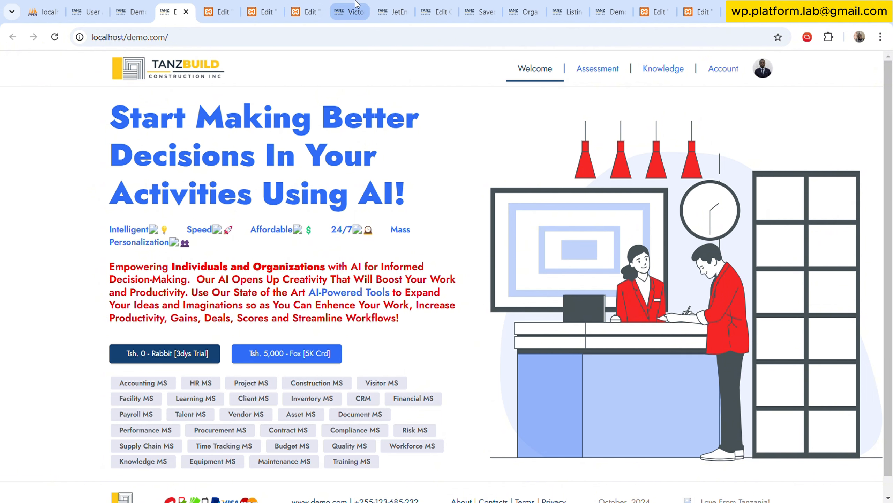
Open the Organisations custom post type for editing from JetEngine in the WordPress admin.
left_click(464, 8)
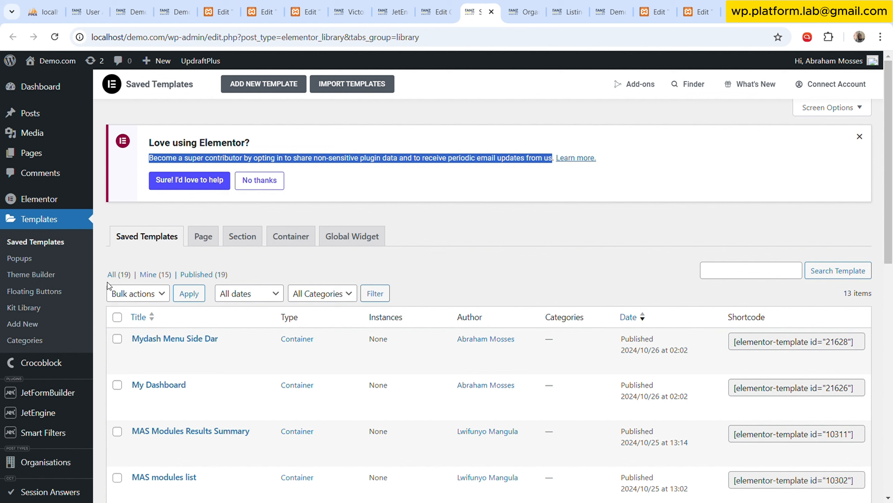
left_click(562, 261)
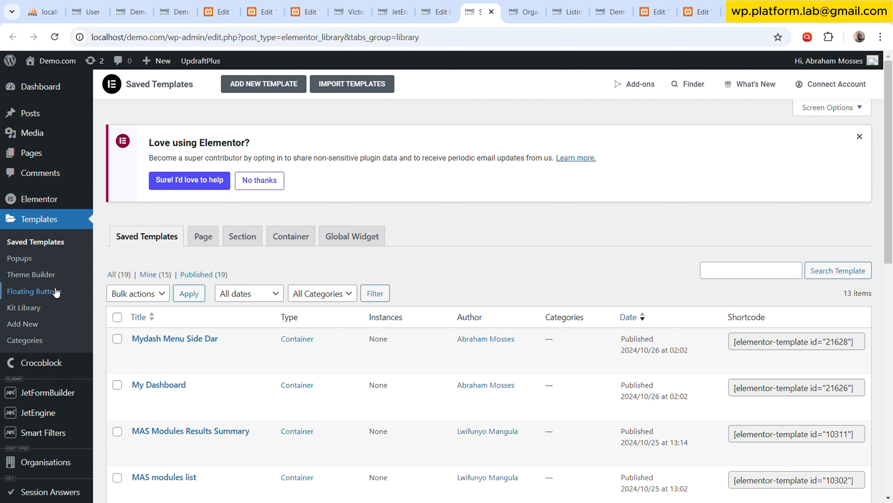
mouse_move(63, 412)
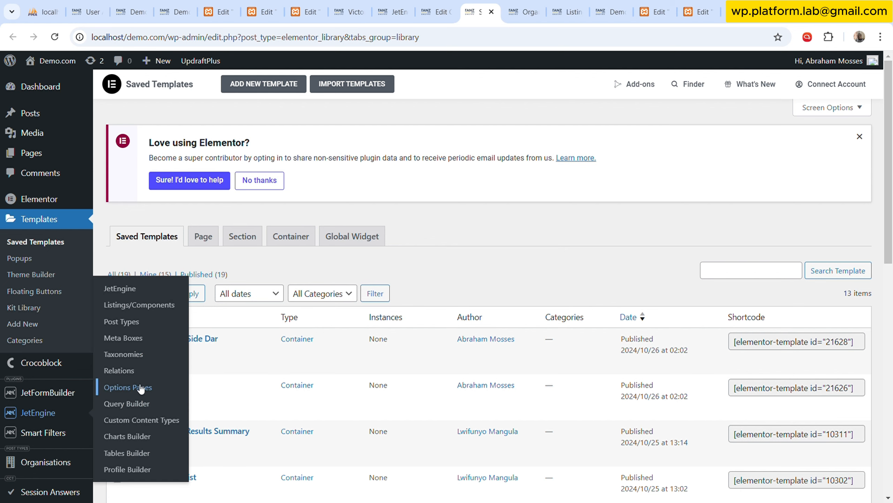
left_click(153, 326)
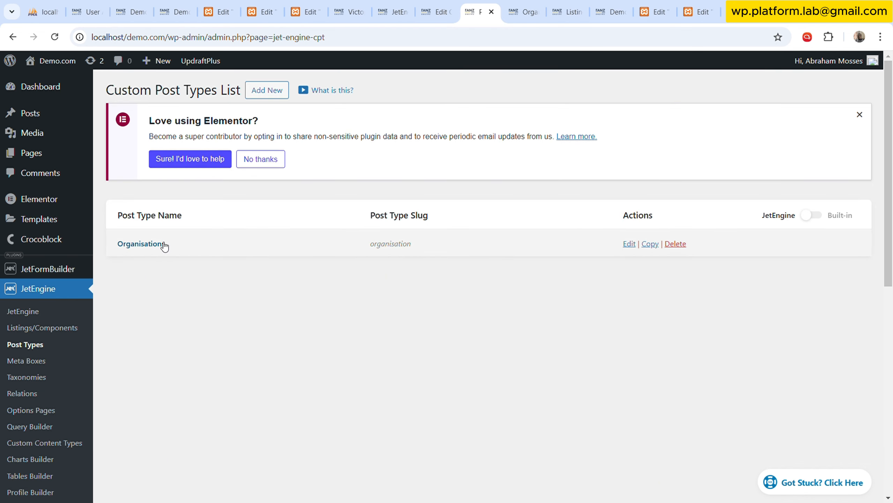
left_click(159, 245)
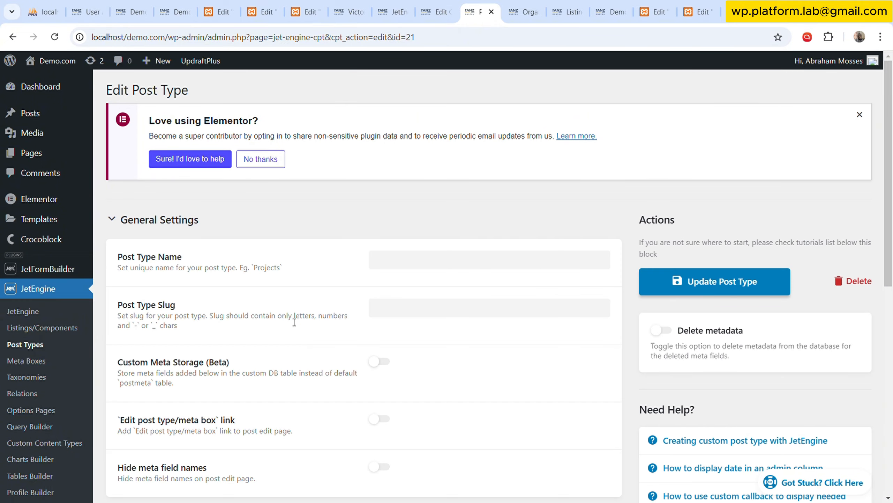
Review the Organisations post type's slug, advanced settings and supported features, and update the post type.
left_click(446, 268)
left_click(444, 319)
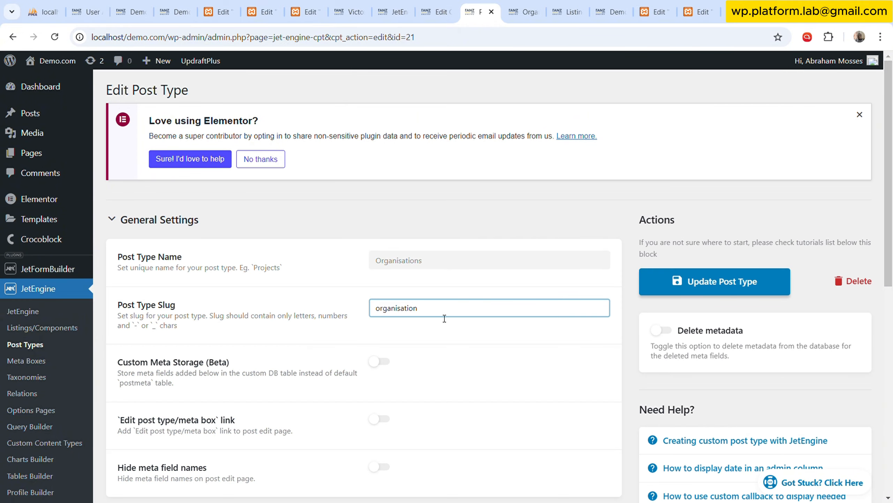
scroll(352, 310, "down", 10)
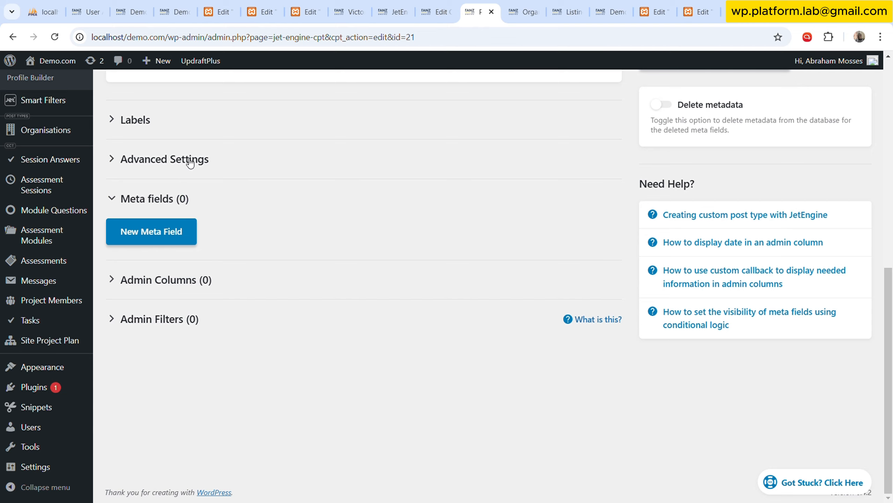
left_click(190, 163)
scroll(316, 289, "down", 15)
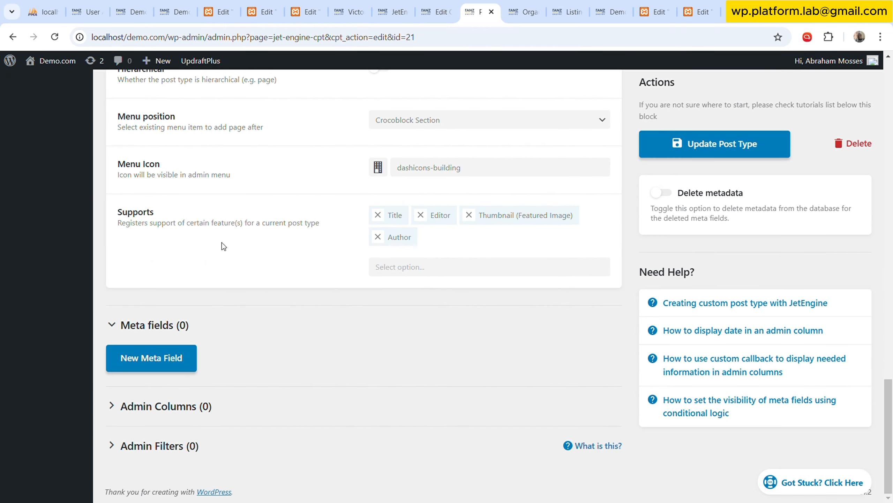
scroll(322, 238, "up", 20)
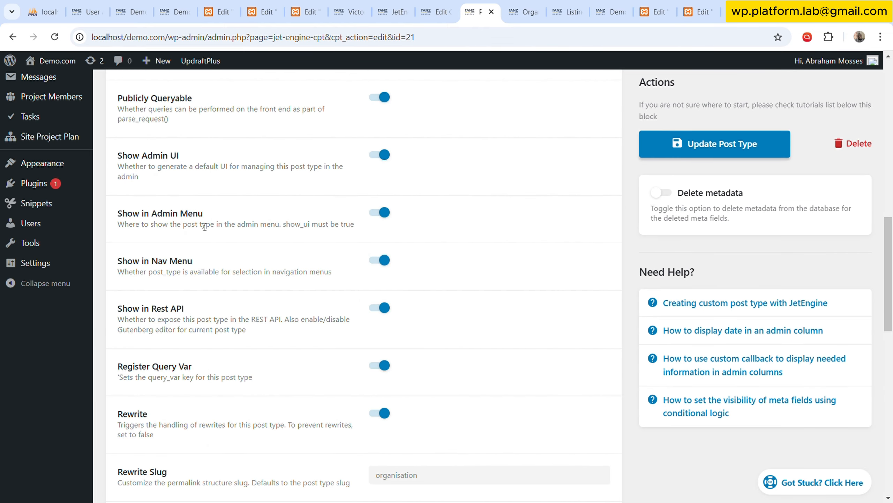
scroll(172, 201, "down", 15)
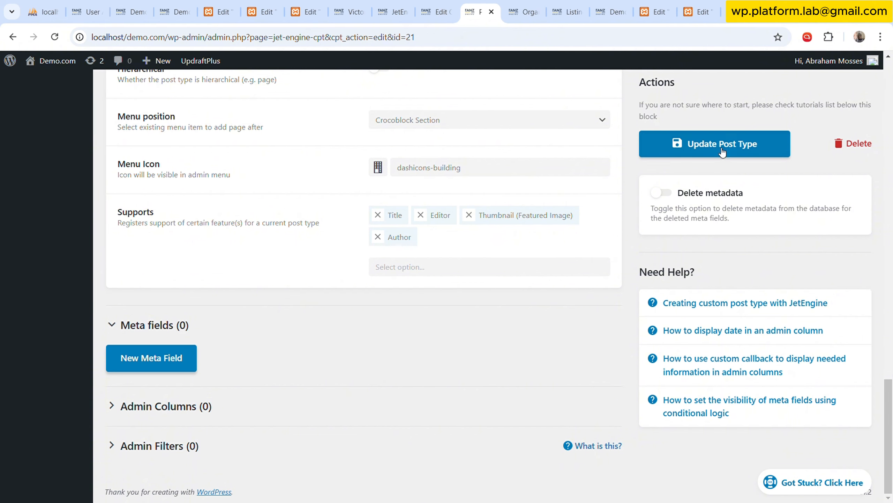
left_click(677, 144)
scroll(346, 318, "up", 20)
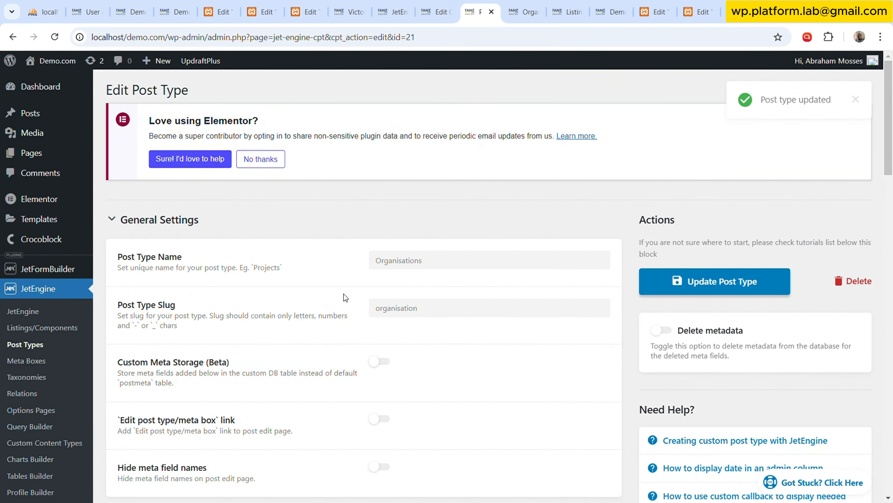
List all Organisations entries and open Victoria Web Inc for editing.
mouse_move(69, 269)
scroll(67, 278, "down", 10)
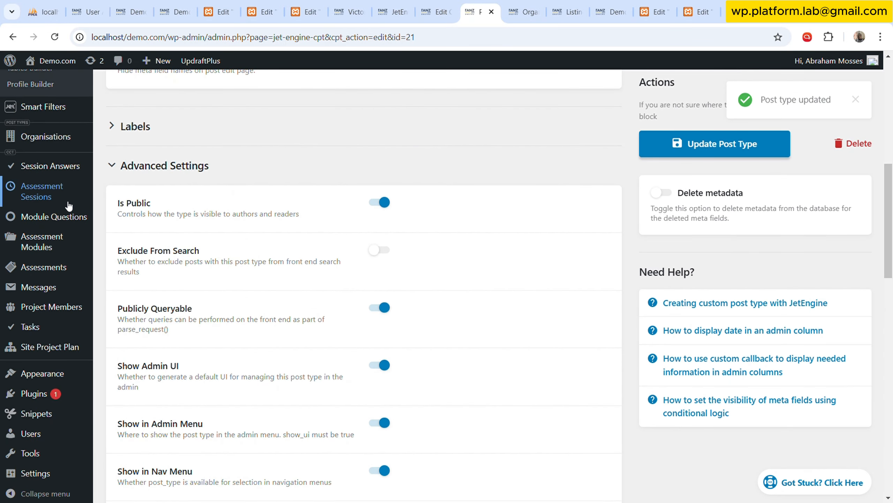
left_click(70, 138)
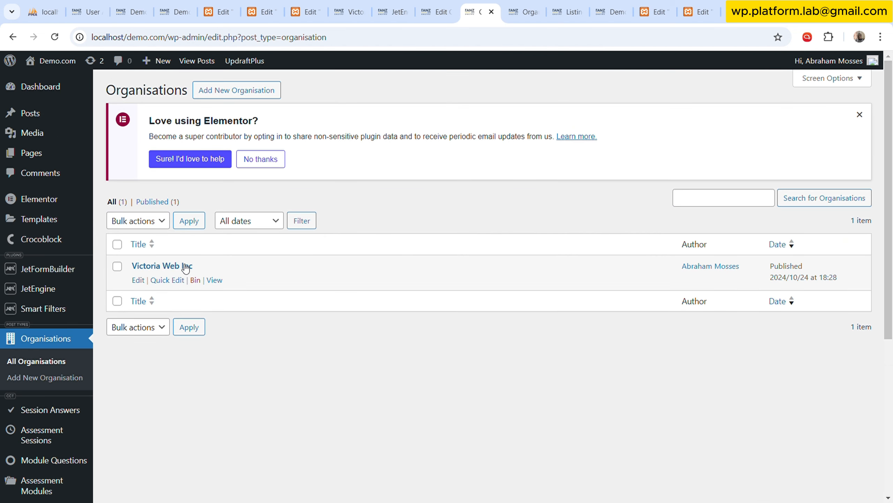
left_click(138, 279)
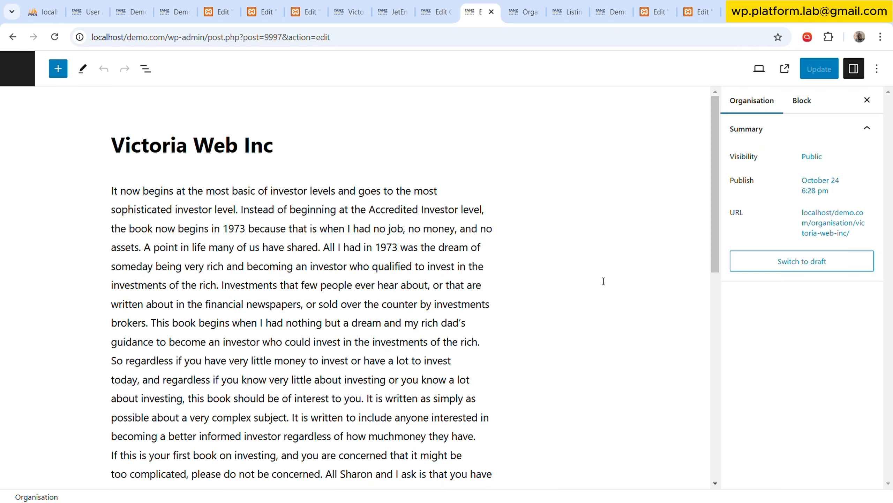
Examine the title, description text, author and featured image of the Victoria Web Inc entry.
left_click(202, 150)
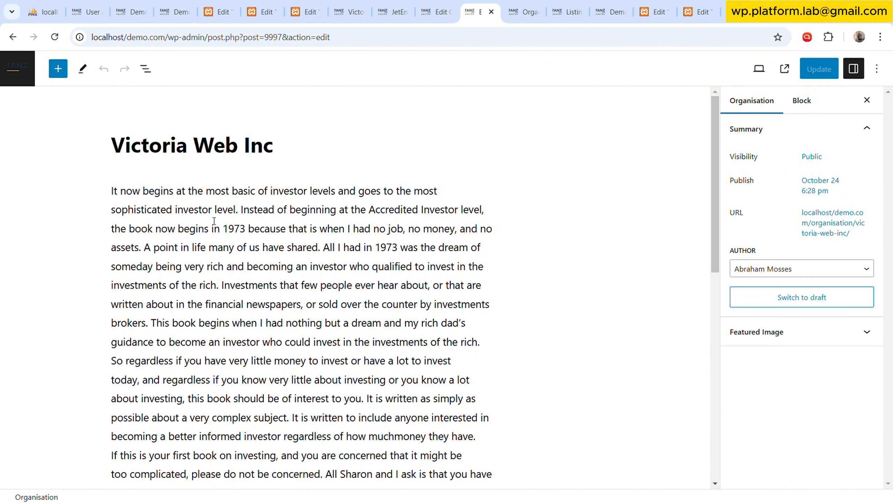
left_click(218, 266)
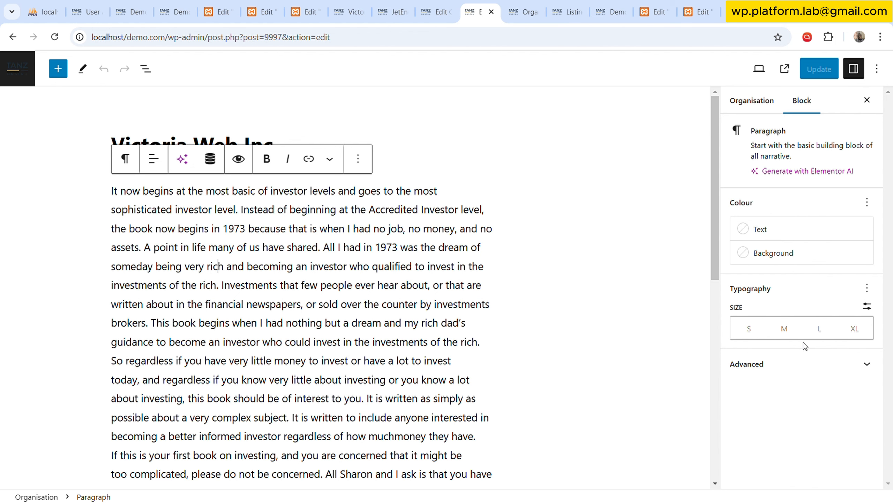
left_click(776, 104)
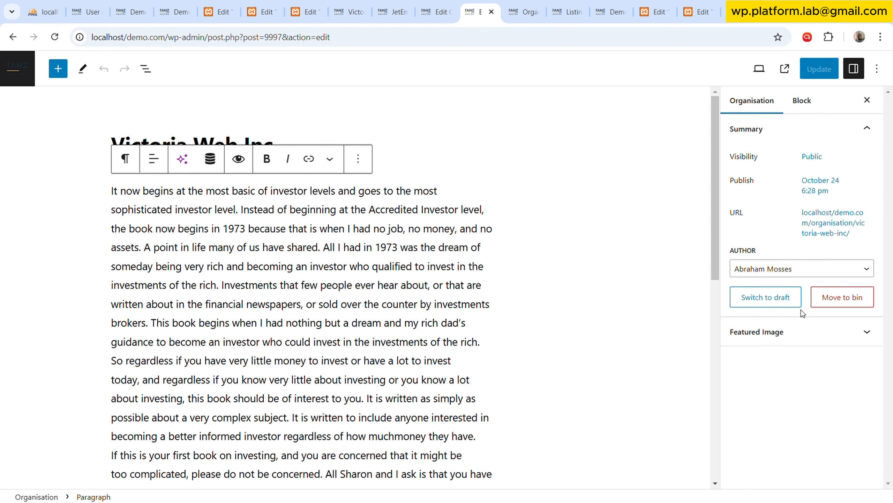
left_click(806, 338)
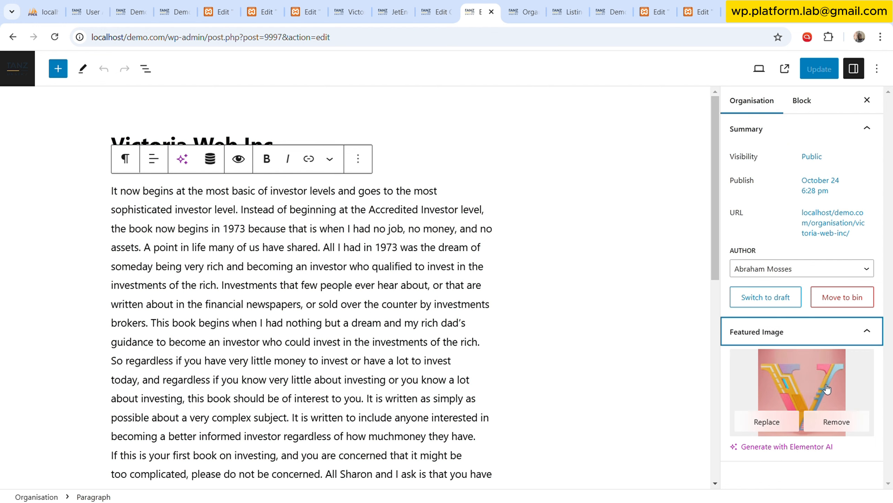
left_click(824, 77)
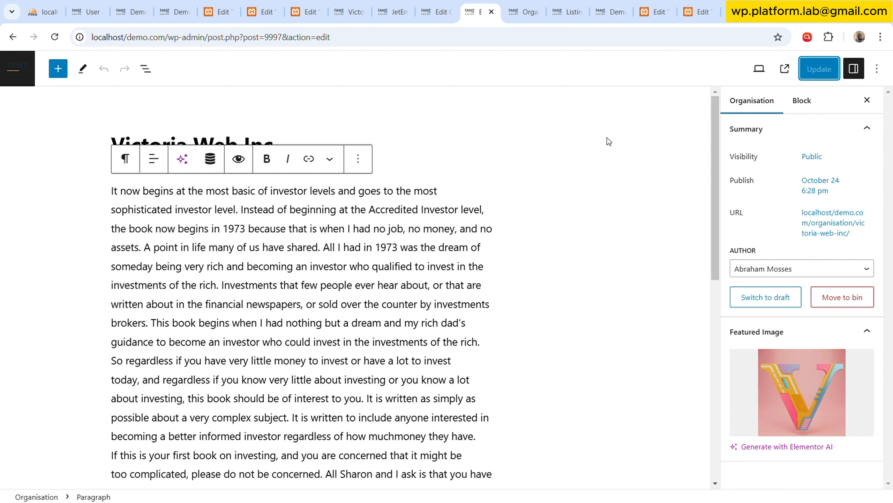
Open JetEngine's Listings/Components page in a new browser tab and close the unneeded organisation tabs.
left_click(403, 8)
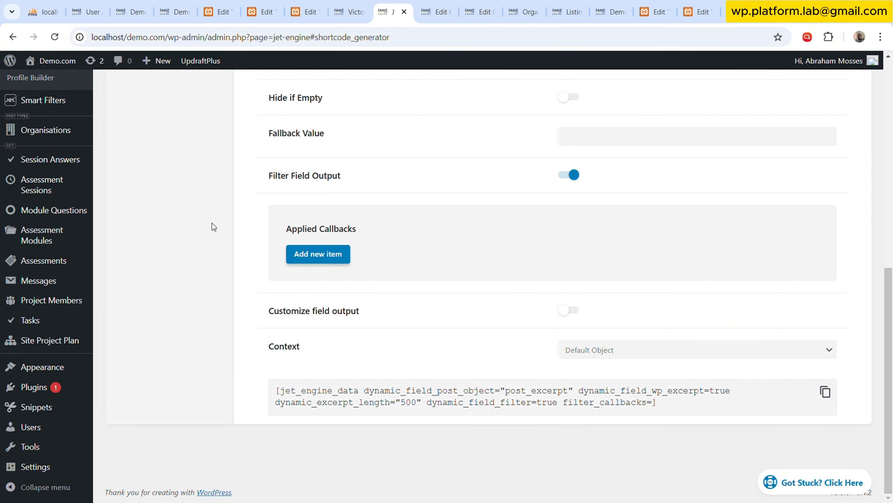
scroll(212, 224, "up", 5)
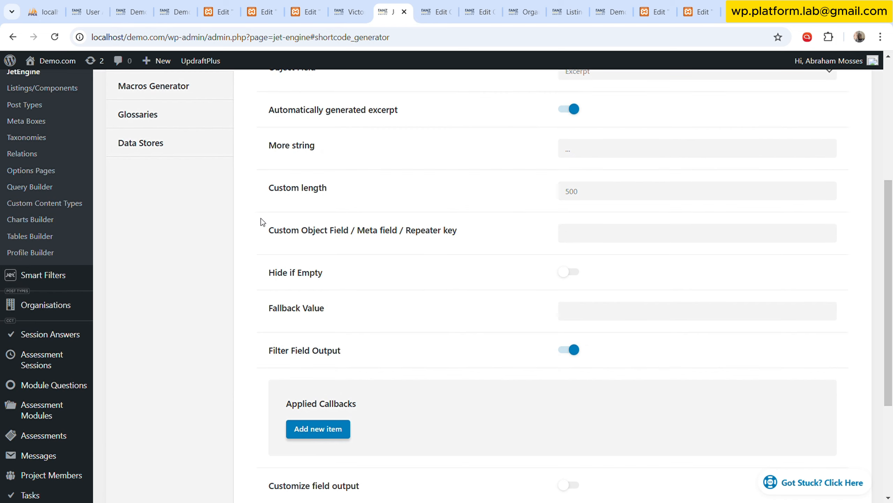
scroll(228, 265, "up", 2)
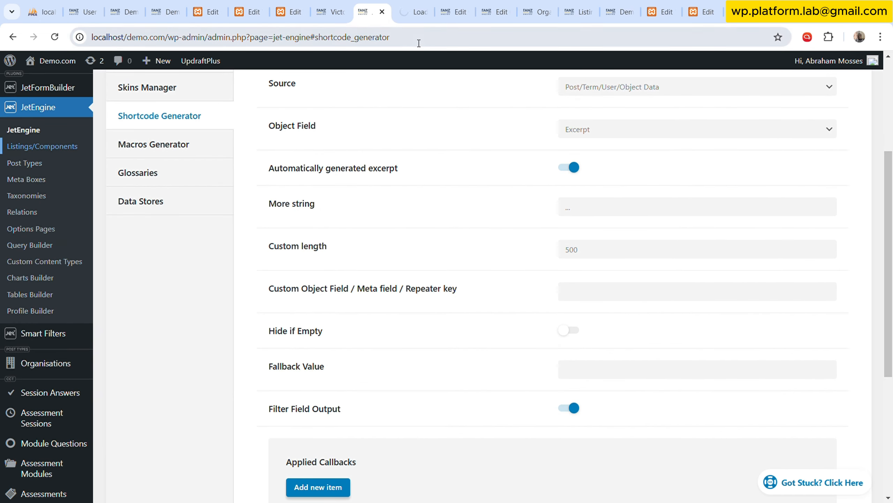
left_click(447, 11)
left_click(464, 11)
left_click(465, 11)
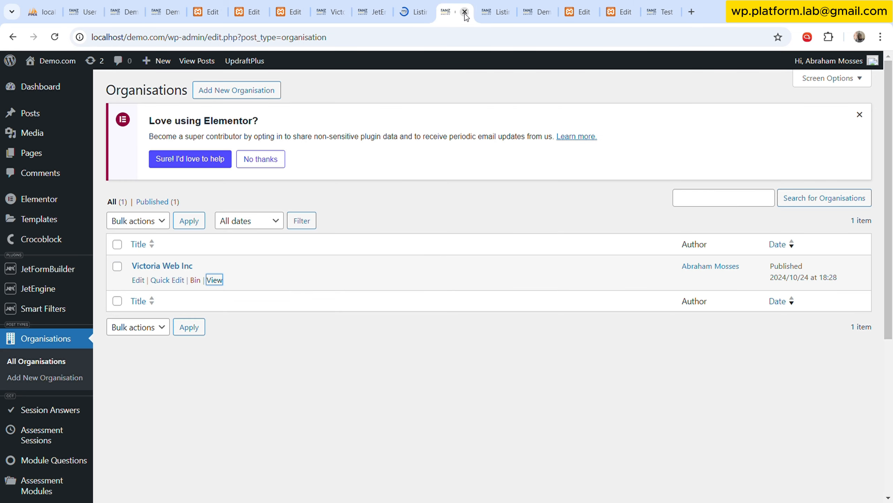
left_click(464, 12)
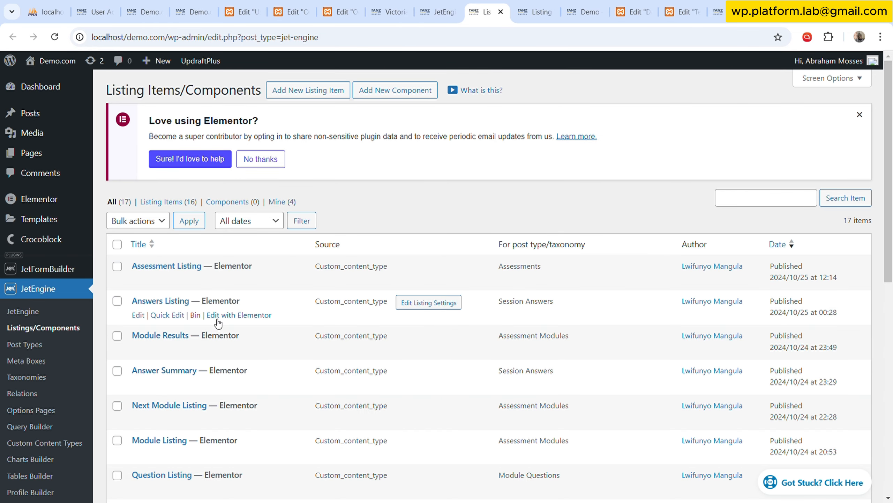
Open Org Listing in Elementor, expand its full structure and select the existing top-level container.
scroll(212, 309, "down", 10)
left_click(239, 348)
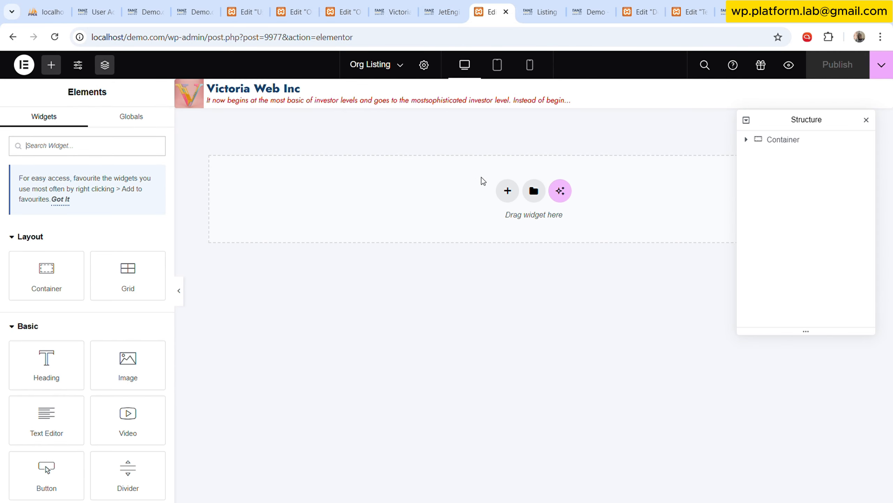
left_click(746, 120)
left_click(797, 140)
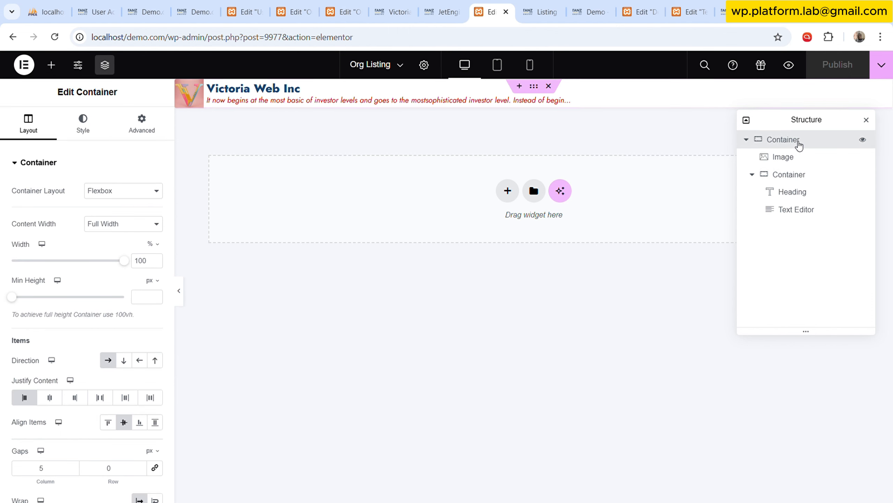
Add a new container below the existing listing layout and nest a second container inside it.
left_click(51, 65)
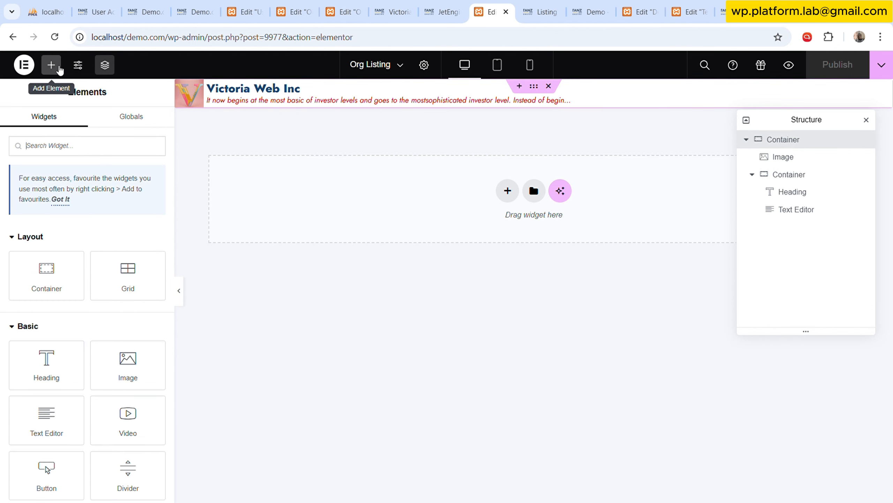
left_click_drag(46, 275, 281, 275)
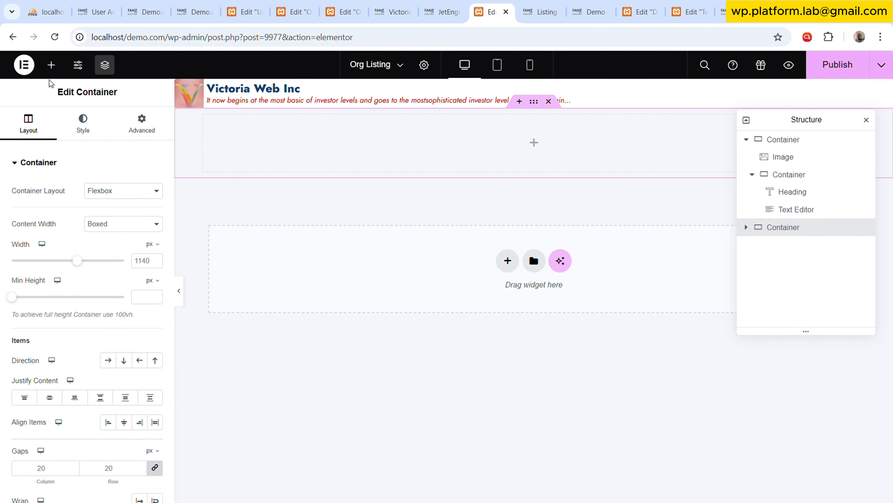
left_click(51, 65)
left_click_drag(59, 278, 483, 145)
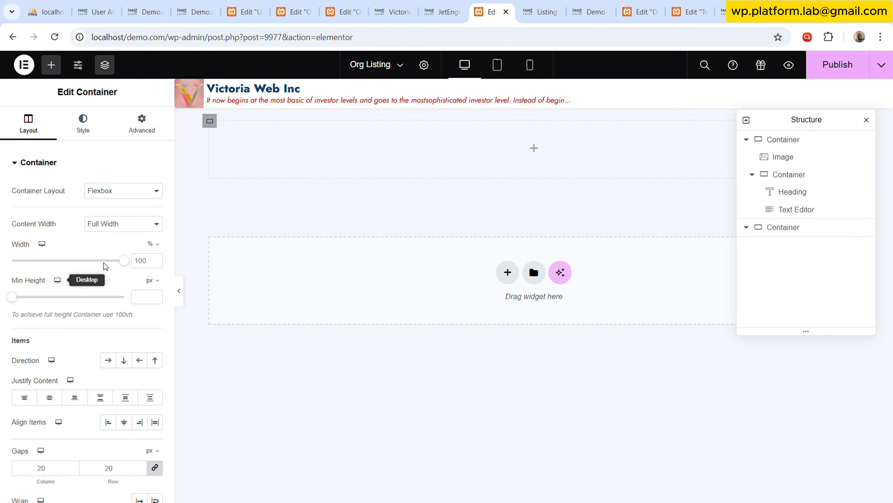
Add an Image widget to the new outer container and place it above the nested container.
left_click(51, 65)
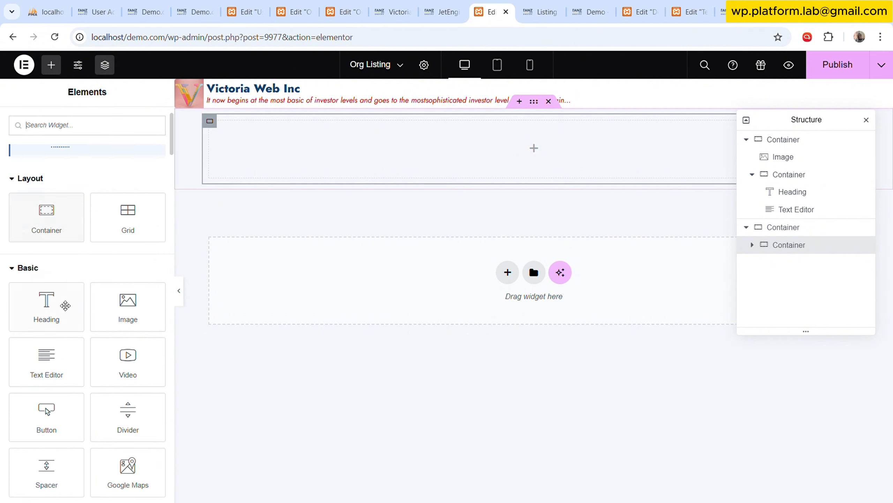
scroll(68, 363, "up", 2)
left_click_drag(128, 247, 214, 146)
left_click_drag(808, 269, 801, 242)
Add a Heading widget to the new nested container and place a Text Editor widget directly below it.
left_click(788, 262)
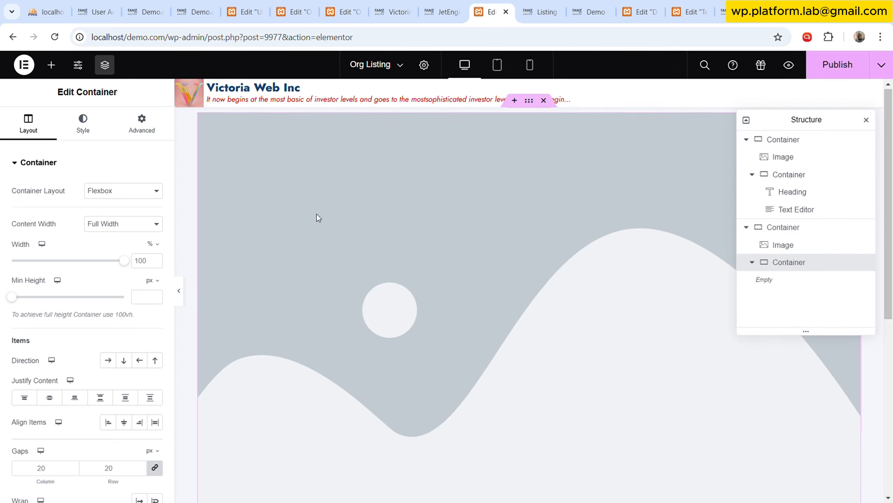
left_click(51, 65)
scroll(76, 282, "down", 2)
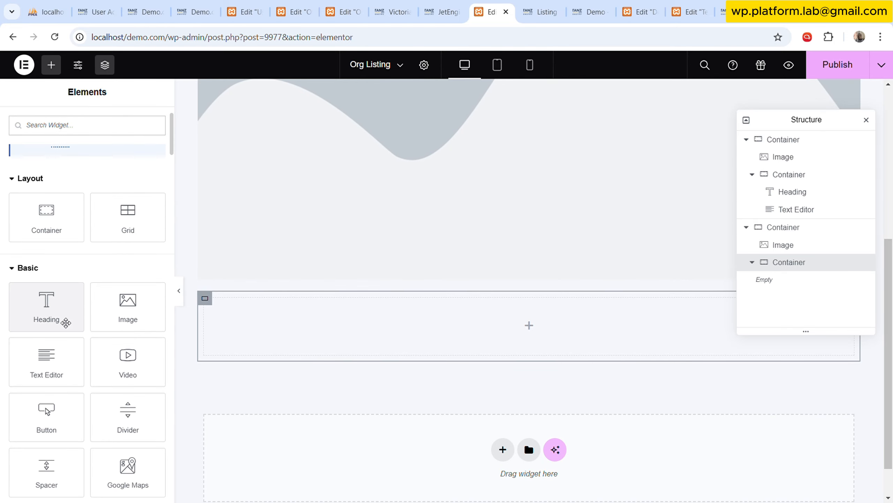
left_click_drag(65, 317, 395, 334)
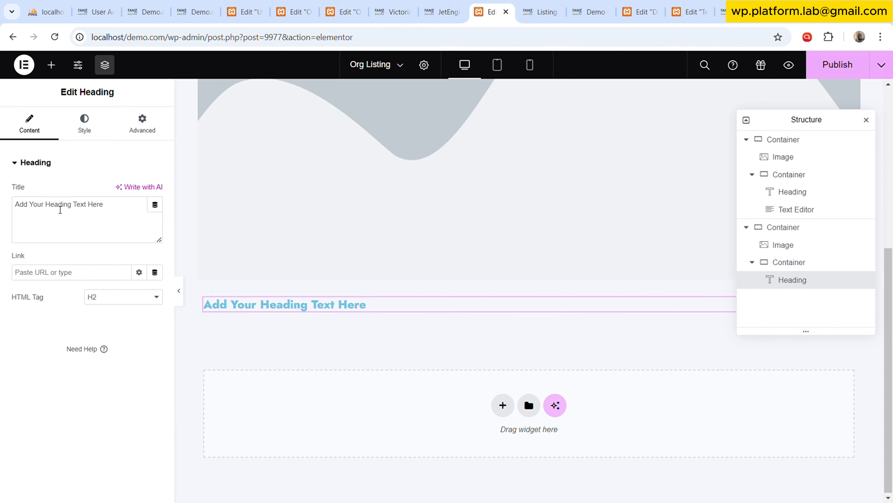
left_click(51, 65)
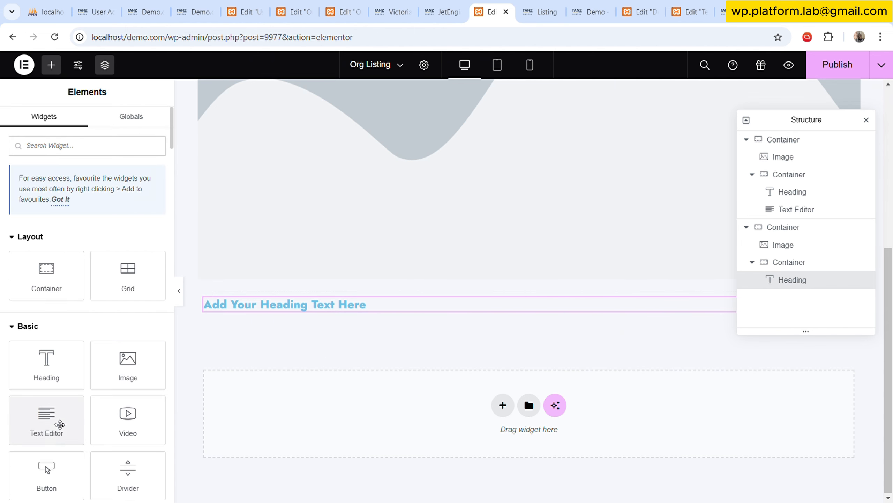
left_click_drag(59, 422, 387, 314)
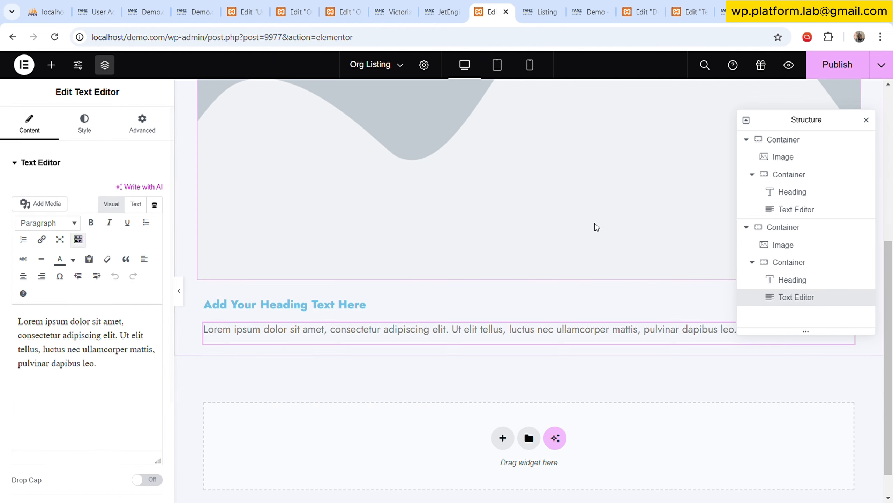
Load the JetEngine dashboard in the Listings/Components browser tab and return to the Org Listing editor.
left_click(538, 4)
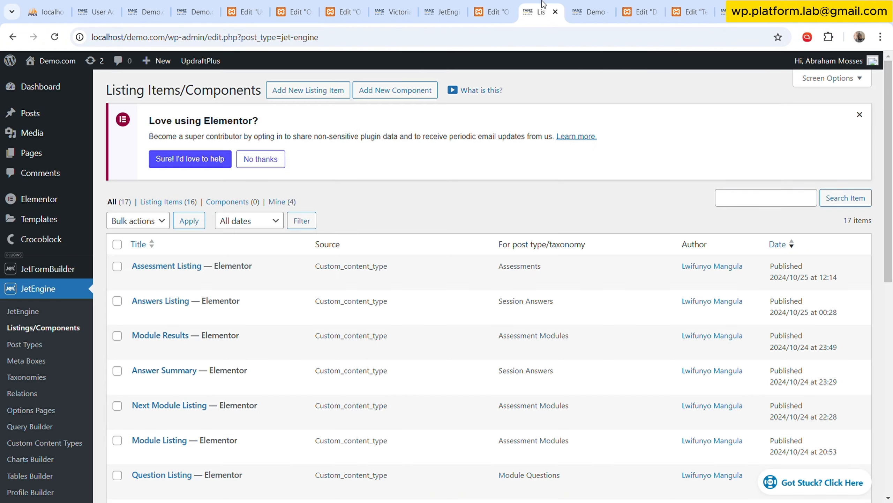
left_click(54, 311)
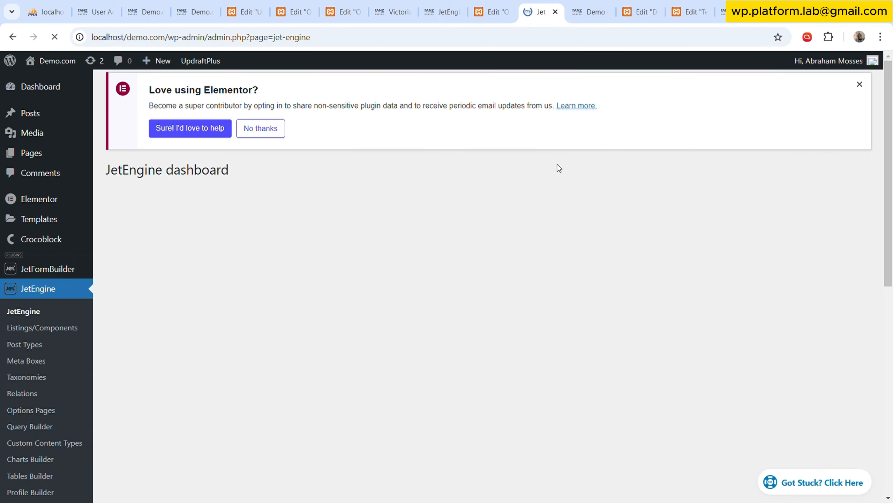
left_click(513, 9)
Link the new Image widget to the Featured Image dynamic tag and set its resolution to Thumbnail - 150 x 150.
scroll(526, 269, "up", 5)
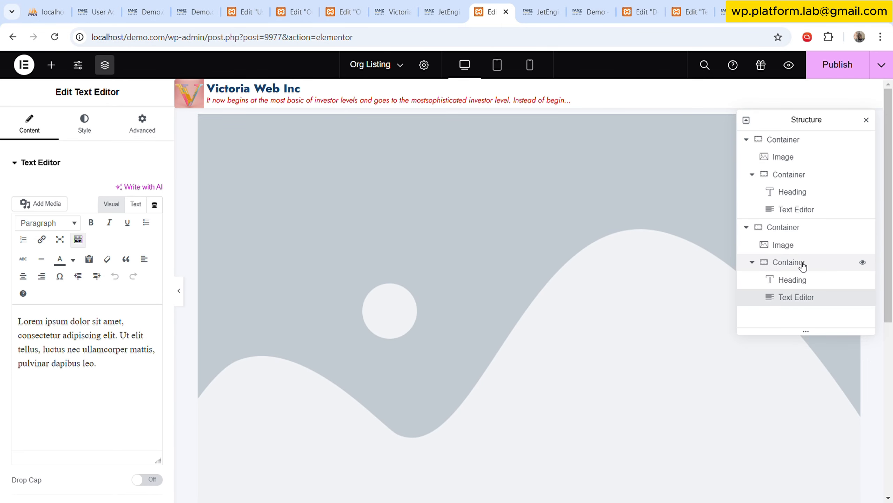
left_click(485, 198)
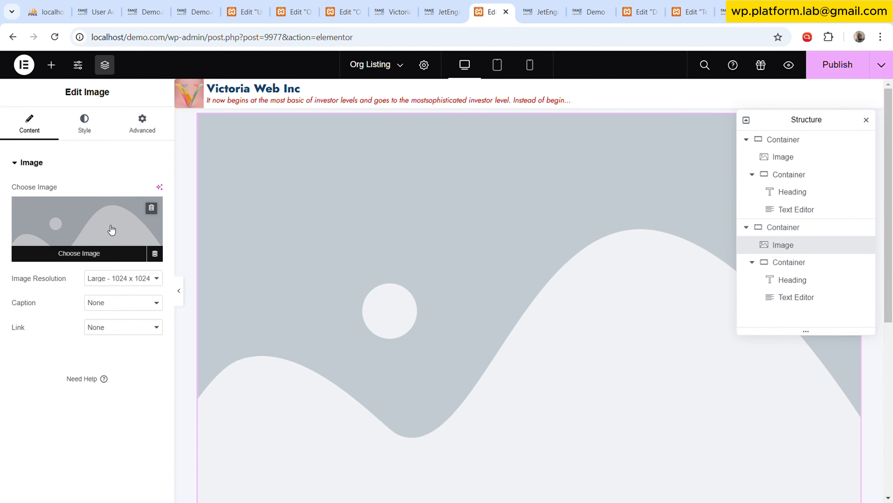
left_click(154, 253)
left_click(76, 296)
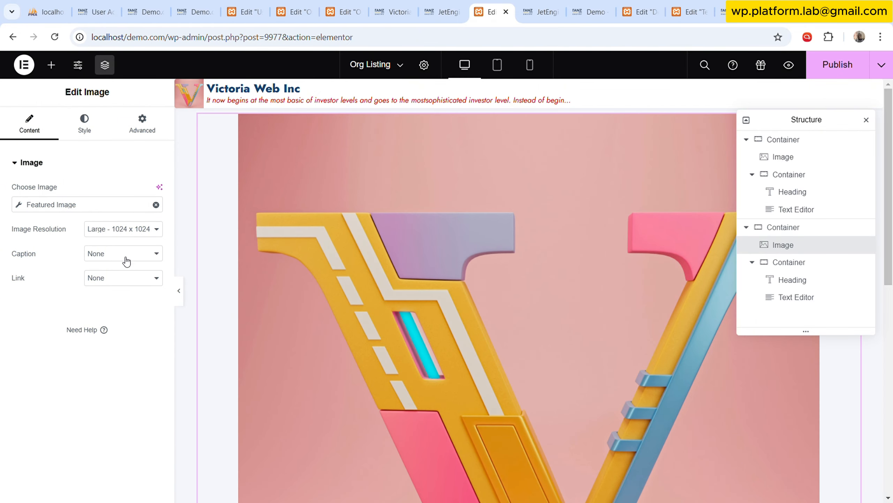
left_click(141, 244)
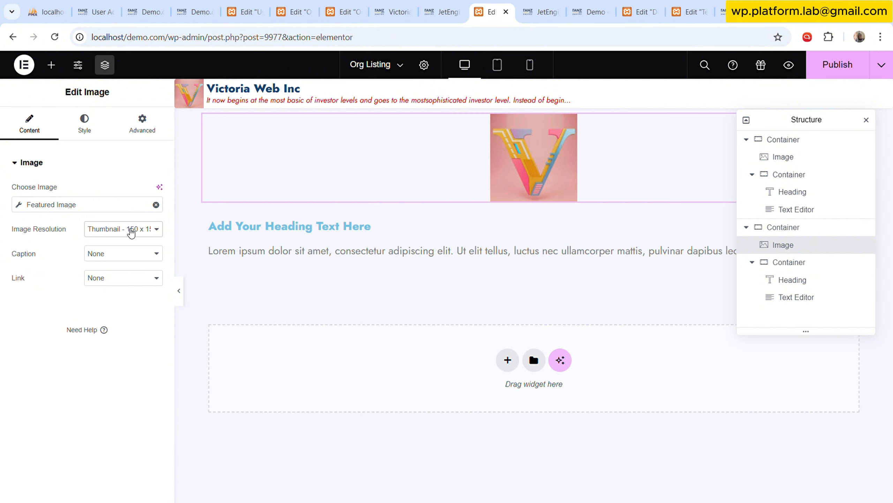
Switch the new image's width unit to px and set the width to 60 px.
left_click(87, 123)
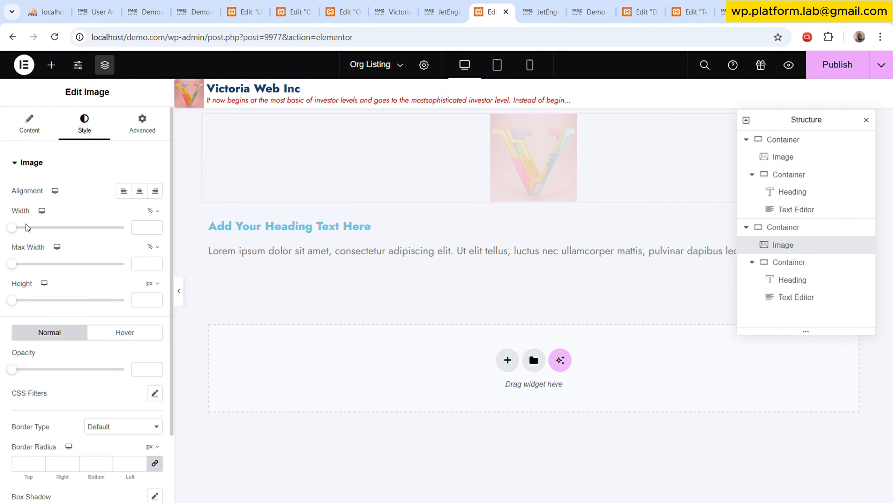
left_click(153, 211)
left_click(155, 222)
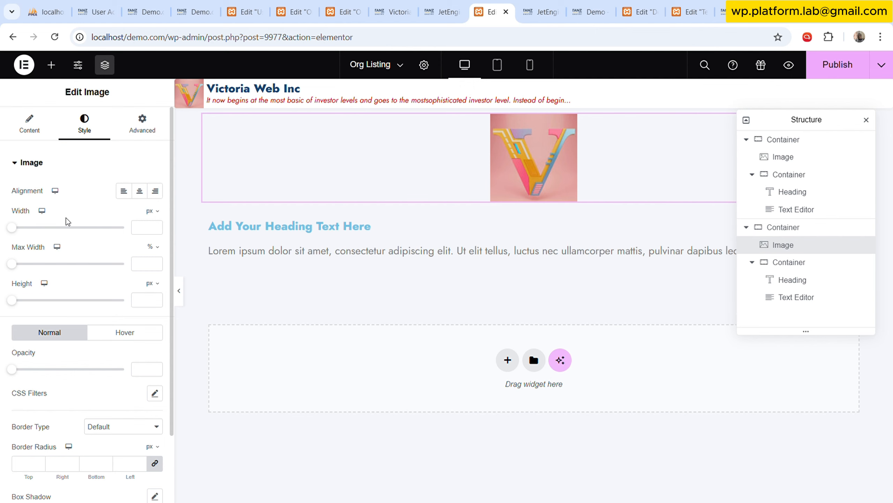
left_click_drag(16, 230, 21, 228)
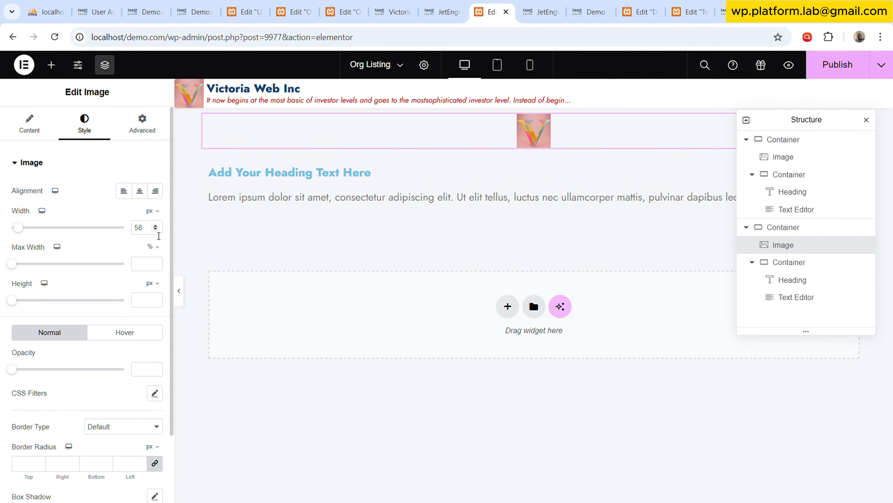
left_click(155, 229)
left_click(155, 225)
left_click(155, 229)
left_click(154, 226)
left_click(155, 225)
left_click(155, 226)
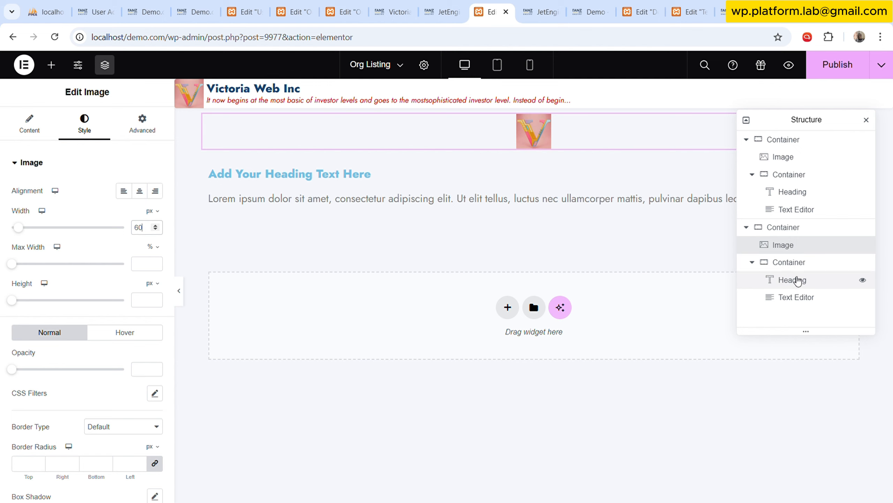
Link the new Heading widget's title to the Post Title dynamic tag.
left_click(796, 281)
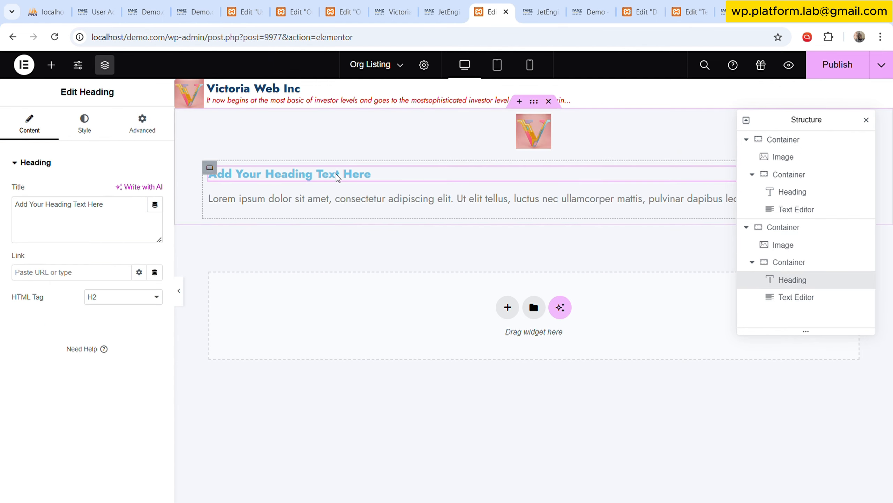
left_click(160, 206)
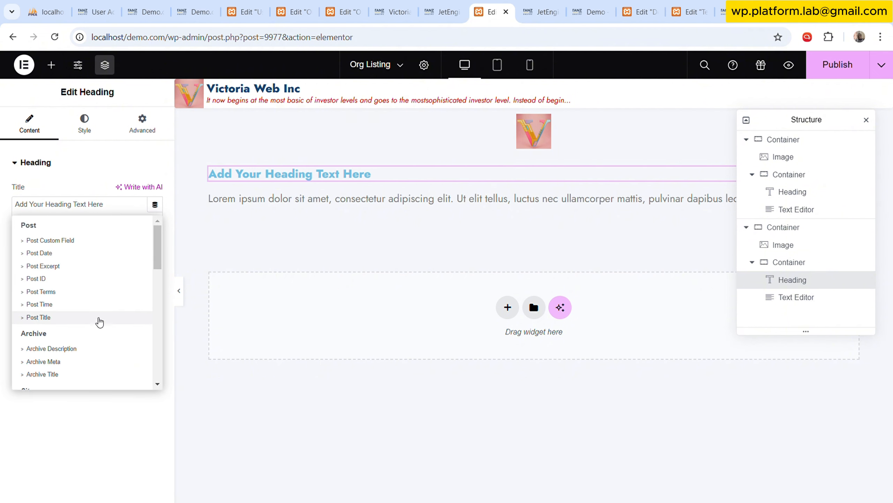
left_click(39, 317)
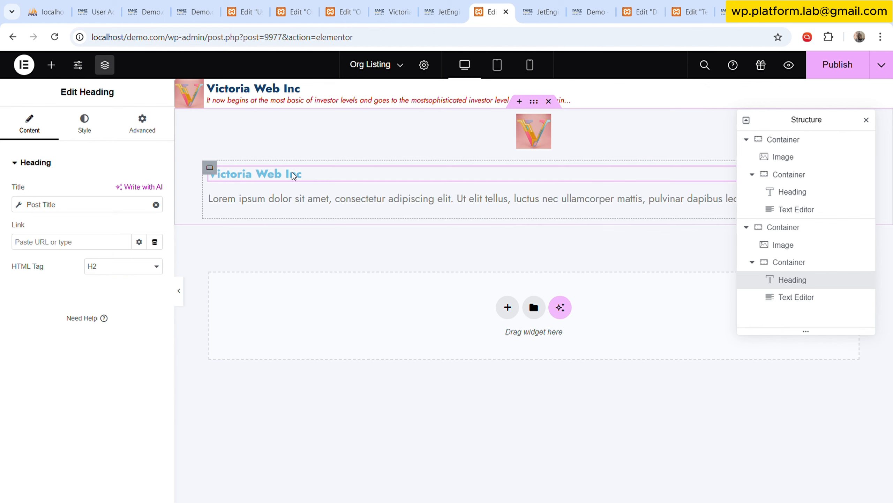
In JetEngine's Shortcode Generator, set the object field to Excerpt and enable the automatically generated excerpt.
left_click(795, 300)
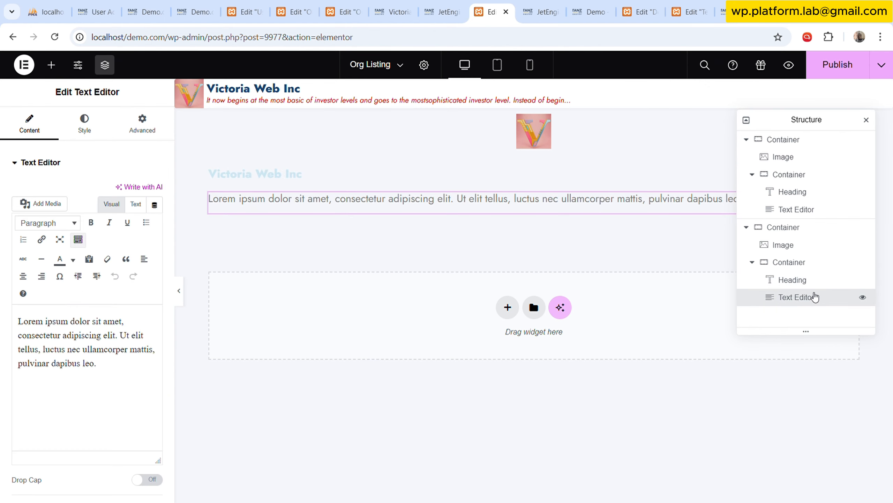
left_click(540, 11)
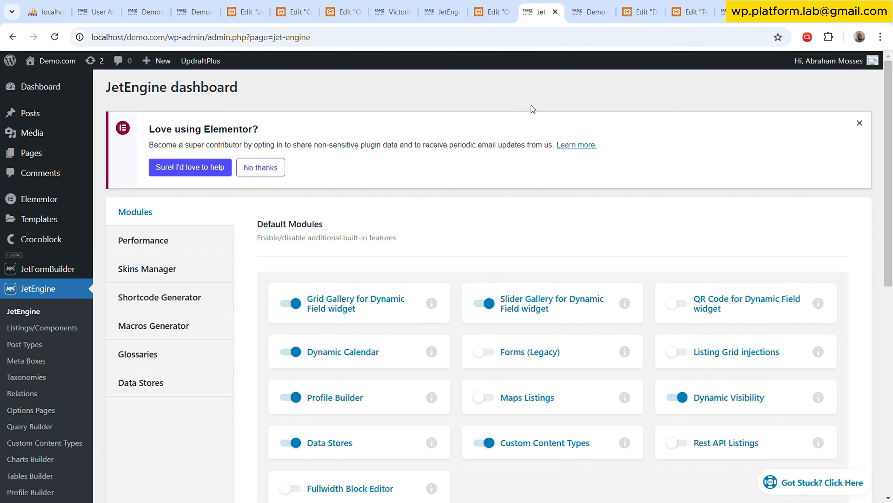
left_click(174, 303)
scroll(363, 274, "down", 5)
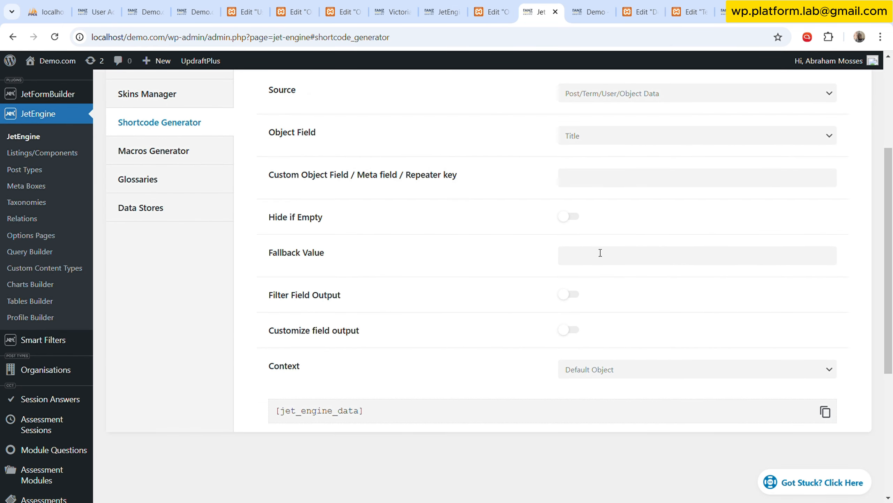
left_click(635, 142)
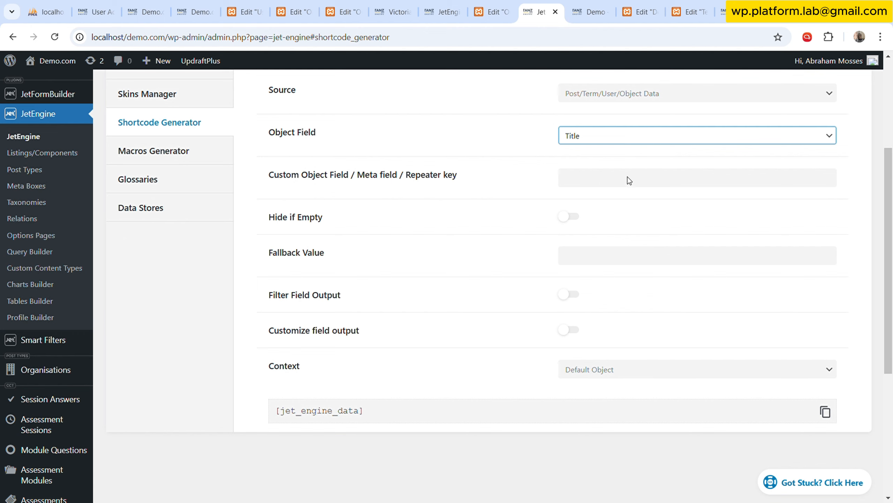
left_click(611, 266)
scroll(444, 216, "up", 2)
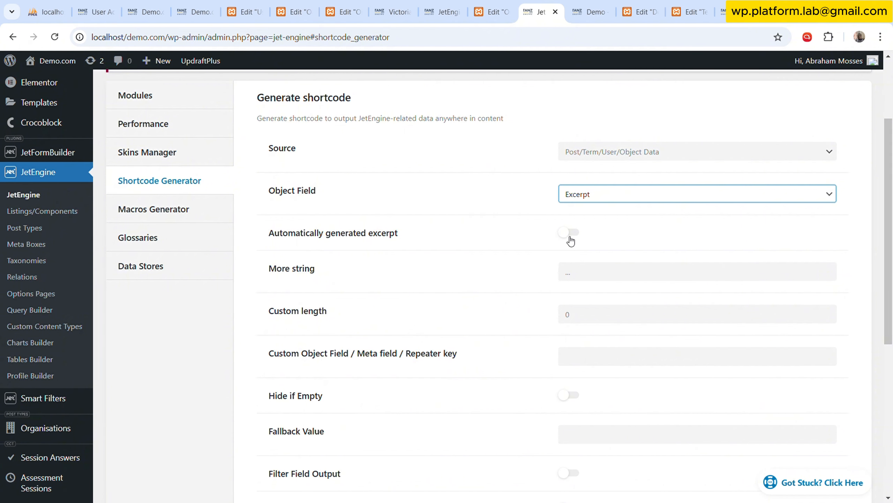
left_click(570, 234)
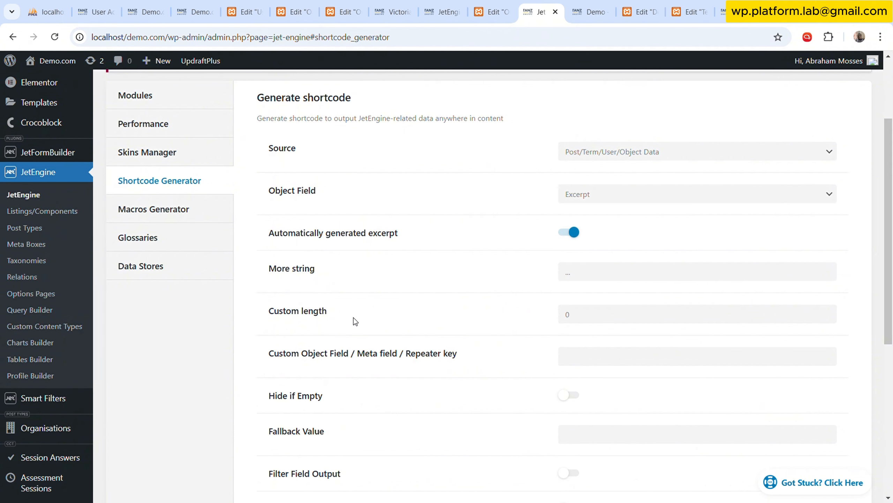
Set the excerpt shortcode's custom length to 10 and copy the generated shortcode.
left_click_drag(588, 315, 548, 310)
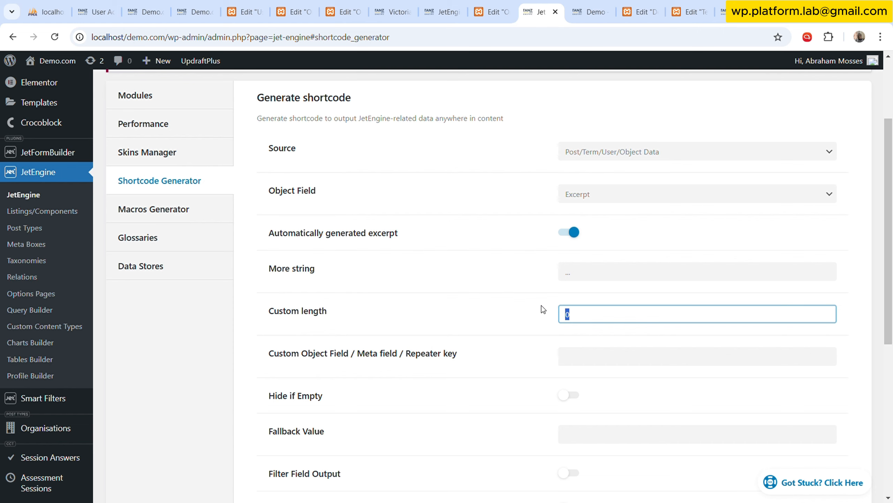
key("BackSpace")
type("10")
left_click(523, 300)
scroll(522, 300, "down", 6)
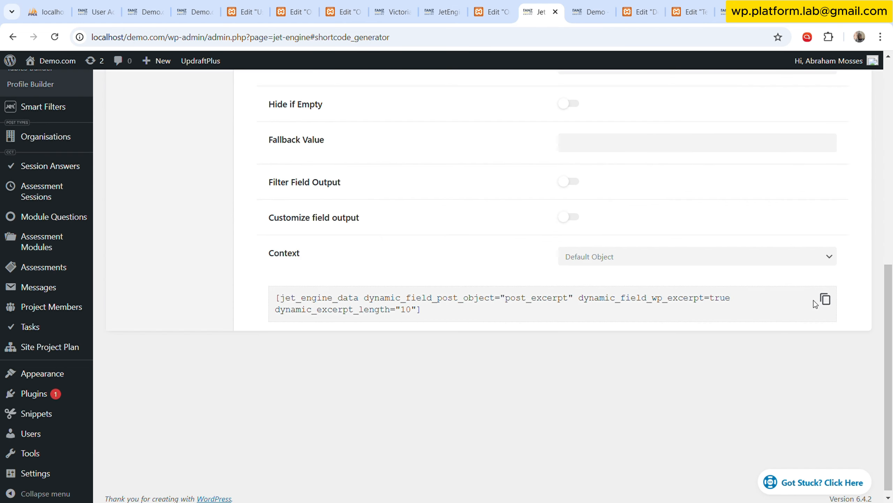
left_click(823, 300)
Back in the Org Listing editor, link the new Text Editor to the Shortcode dynamic tag and paste the copied excerpt shortcode.
left_click(492, 9)
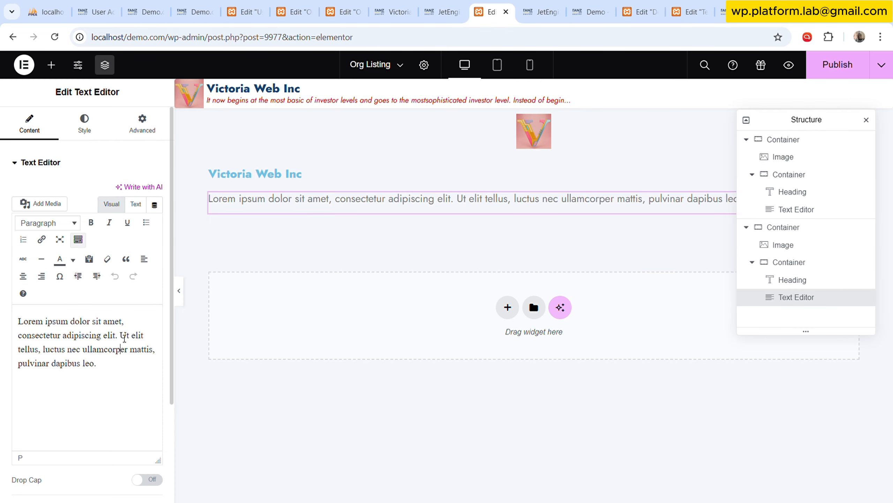
key("ctrl+a")
type("De")
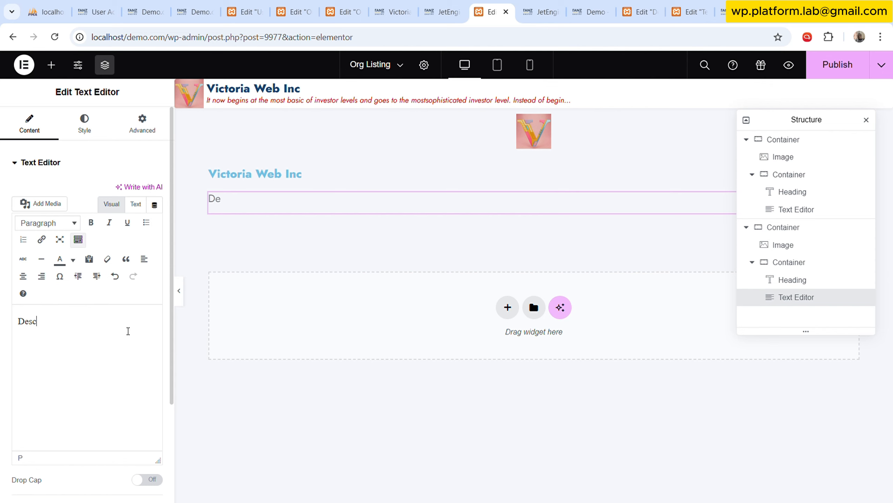
left_click(154, 205)
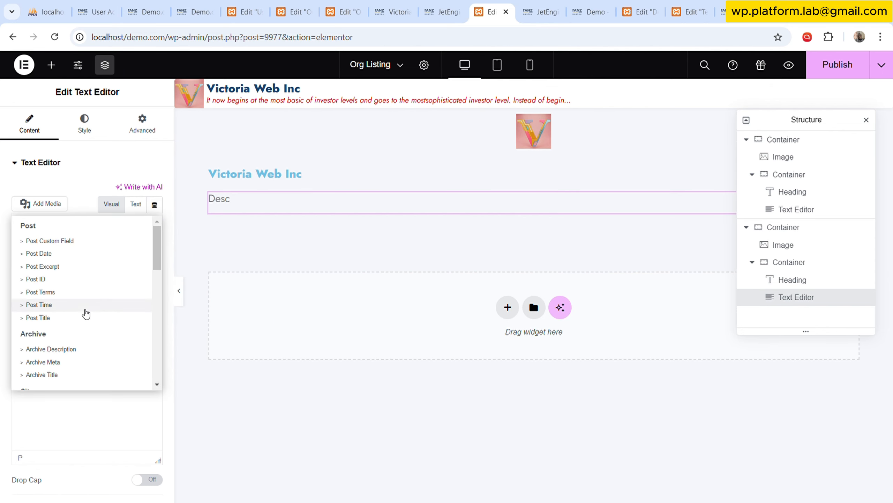
scroll(81, 313, "down", 5)
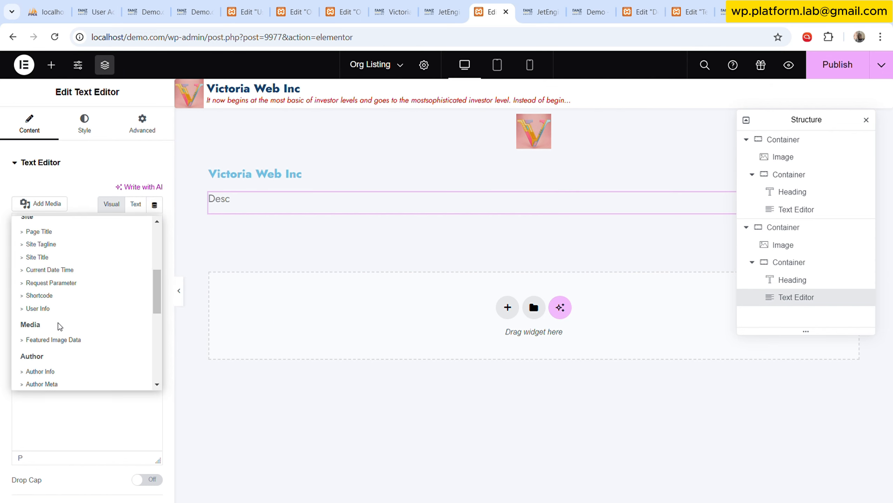
left_click(48, 296)
left_click(47, 210)
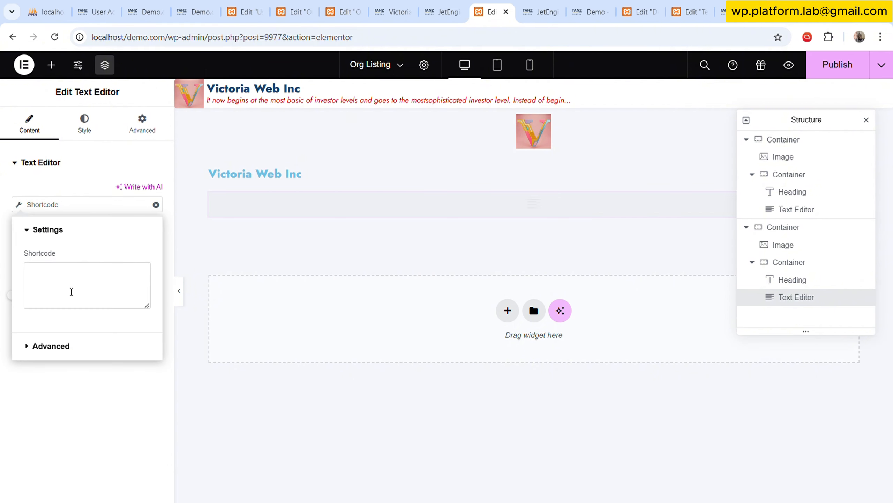
key("ctrl+v")
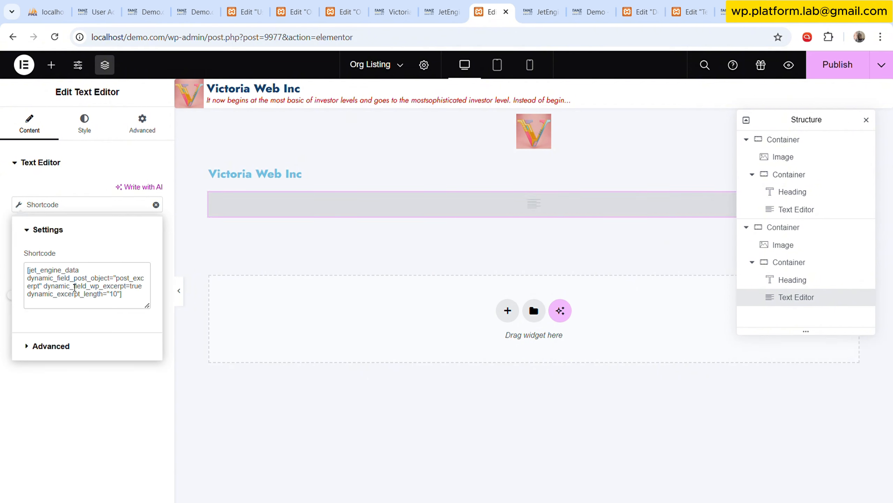
left_click(84, 133)
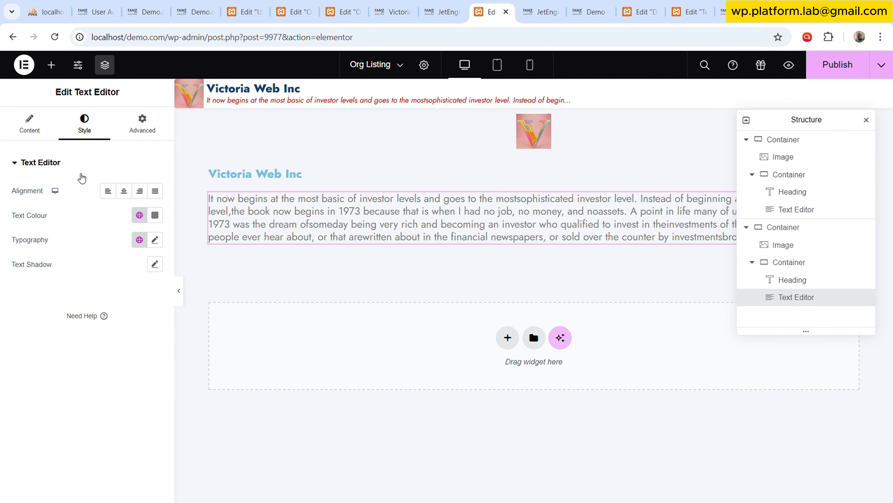
left_click(29, 124)
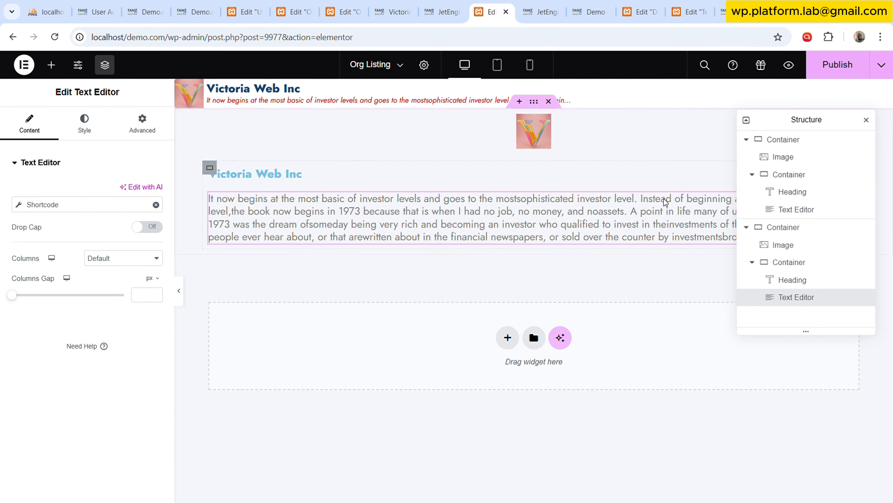
Back in JetEngine's Shortcode Generator, turn off the automatically generated excerpt and set the object field to Content.
left_click(444, 11)
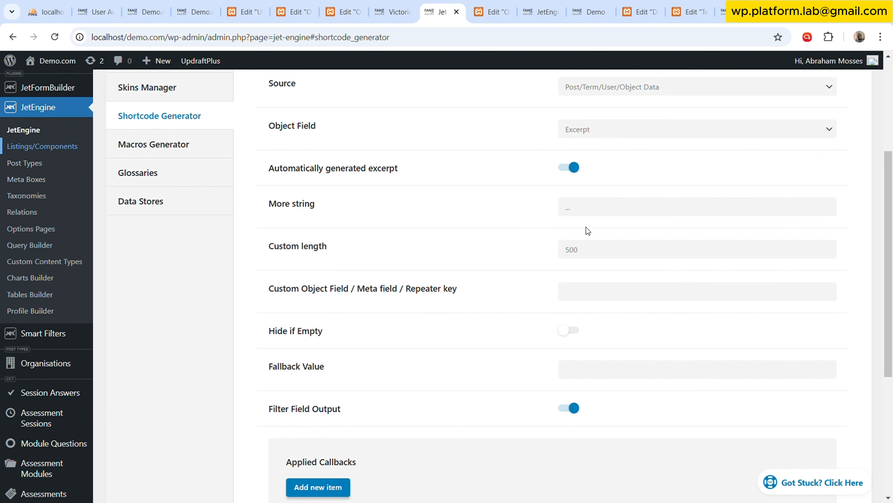
left_click(574, 170)
scroll(623, 313, "down", 5)
scroll(835, 413, "up", 5)
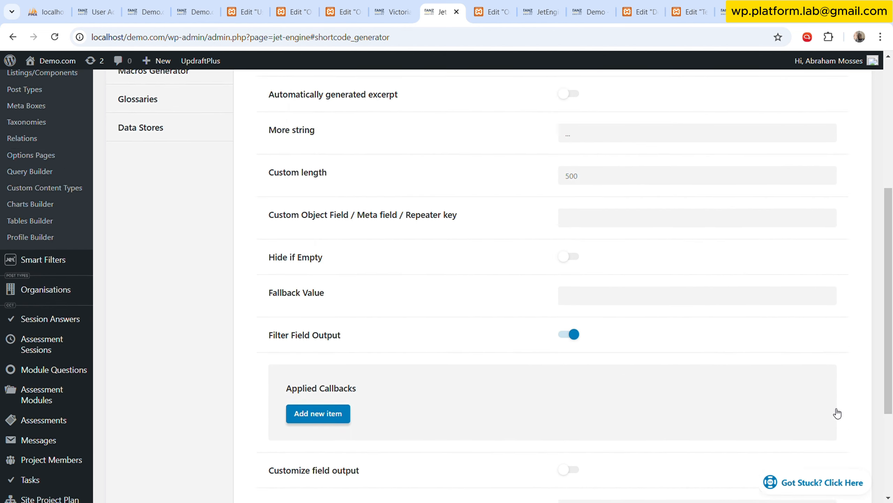
scroll(809, 348, "up", 2)
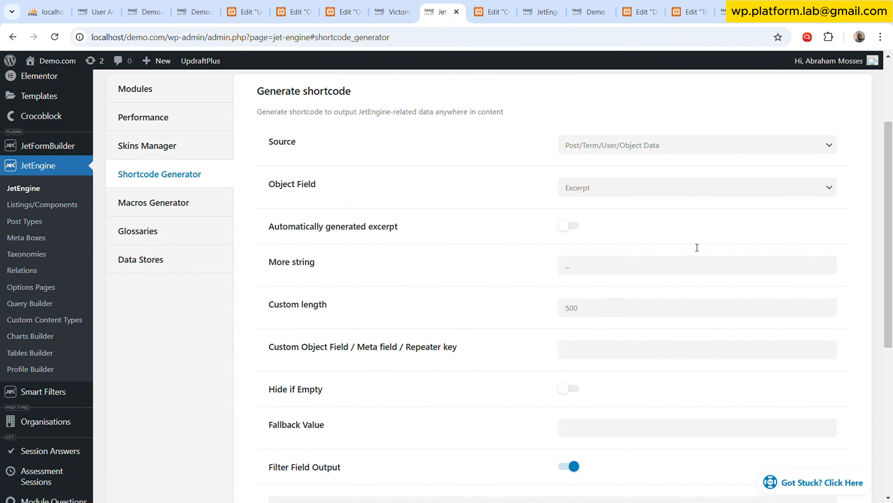
left_click(629, 195)
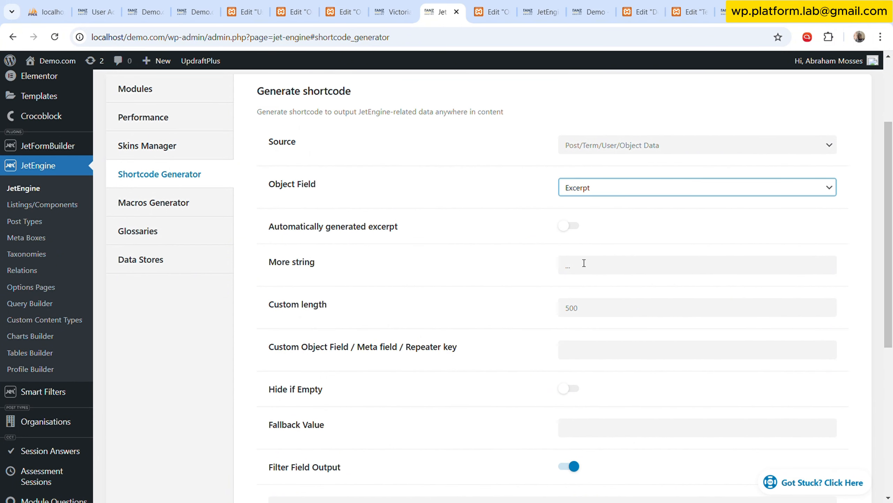
left_click(604, 311)
double_click(605, 311)
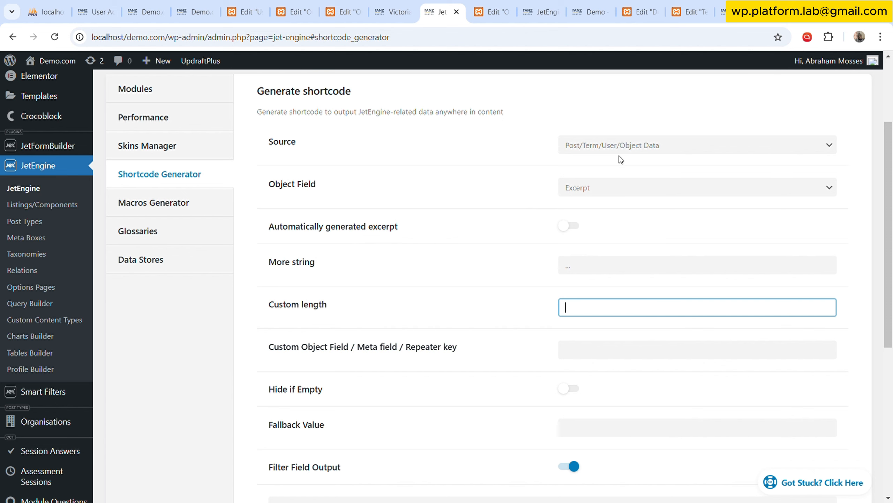
left_click(625, 186)
left_click(624, 306)
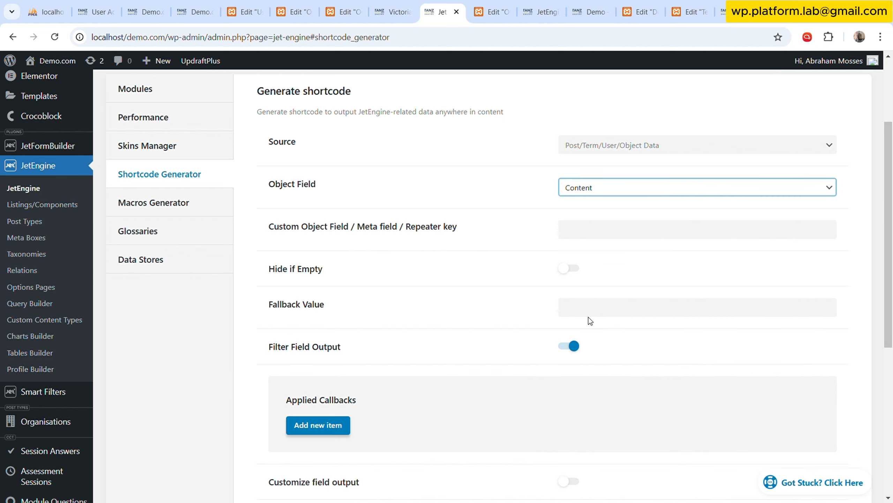
Add a filter callback to the content shortcode and set it to Trim string by chars.
scroll(586, 316, "down", 1)
scroll(351, 339, "down", 1)
left_click(318, 308)
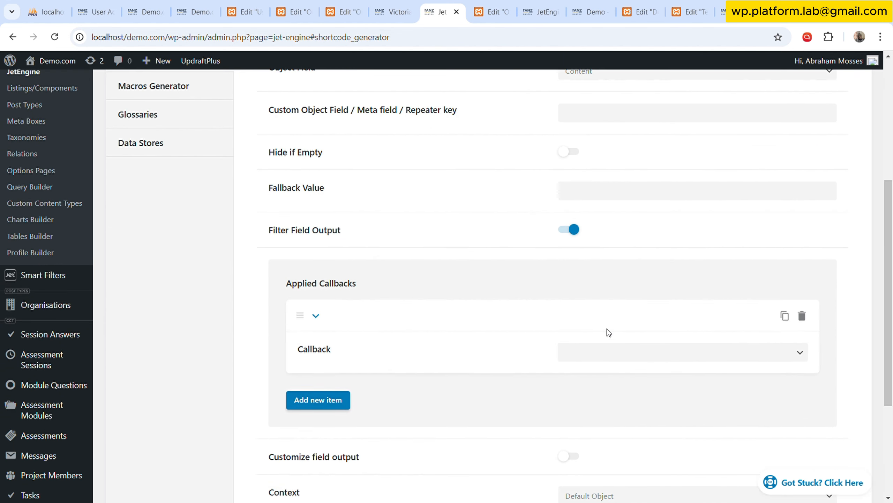
scroll(607, 328, "down", 2)
key("t")
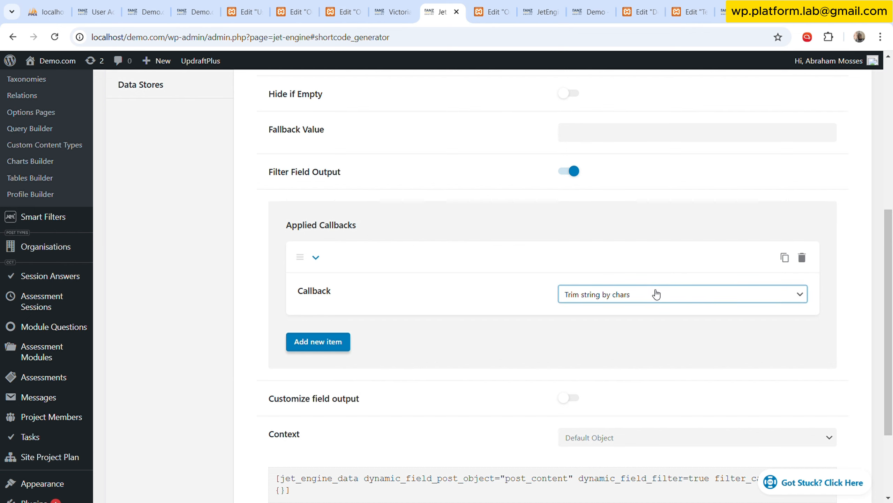
key("Return")
Set the trim callback's string length to 20 and copy the generated shortcode.
left_click(700, 339)
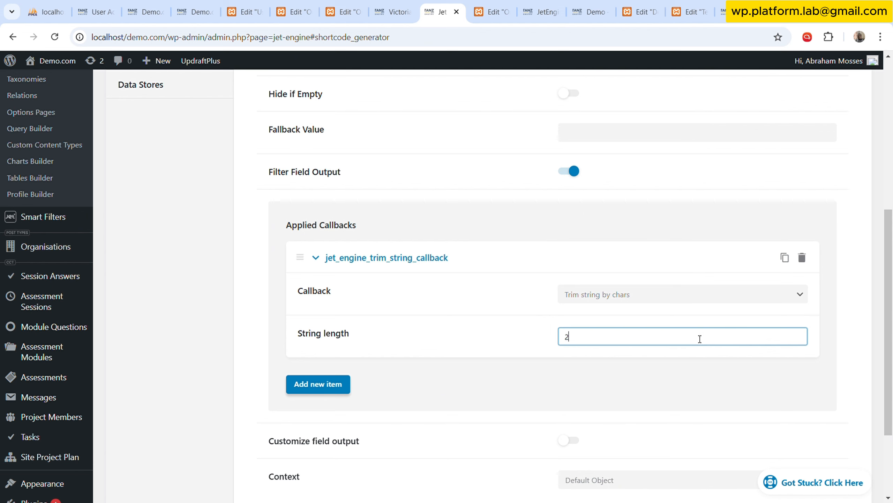
type("0")
scroll(691, 362, "down", 3)
left_click(825, 405)
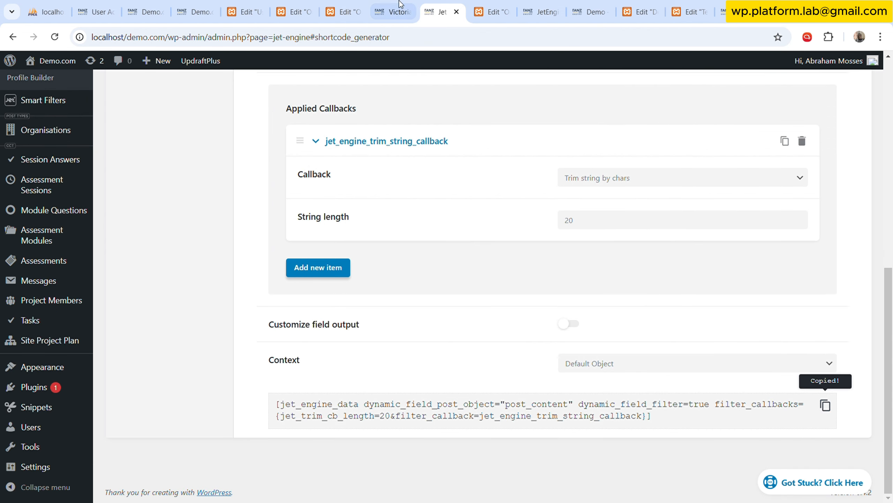
Back in the Org Listing editor, replace the second Text Editor's excerpt shortcode with the copied trimmed-content shortcode.
left_click(475, 9)
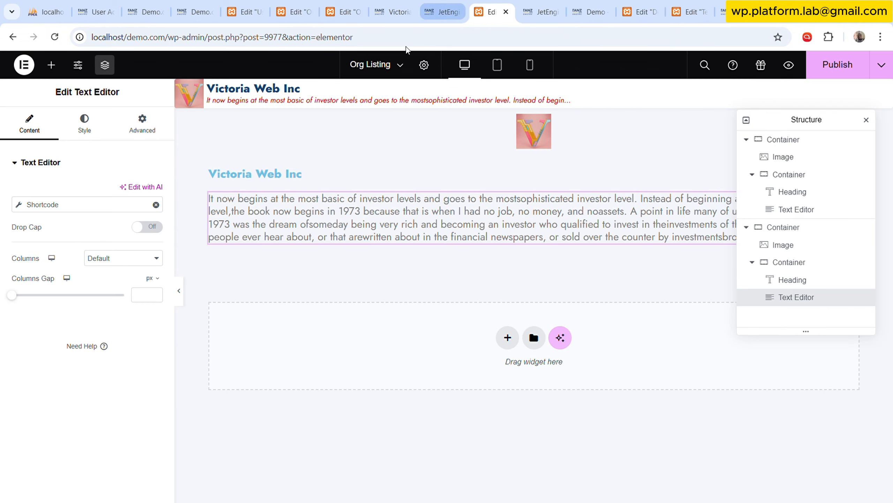
left_click(346, 5)
left_click(426, 6)
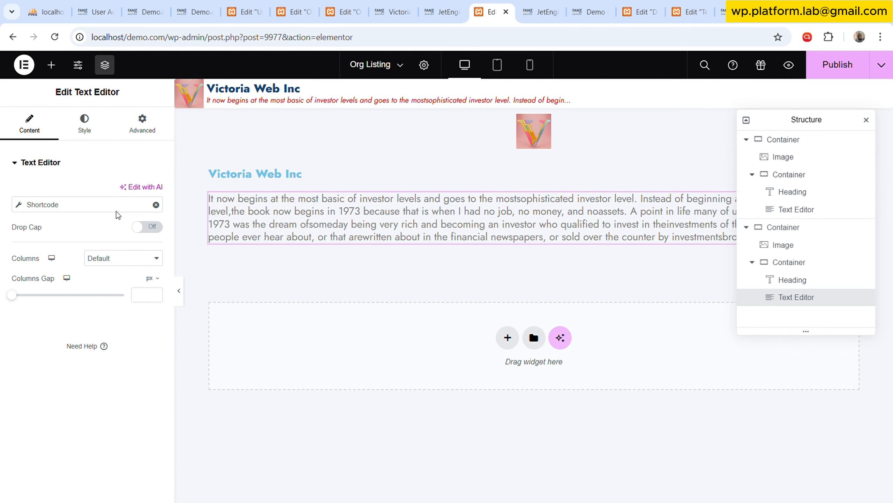
left_click(62, 204)
triple_click(109, 290)
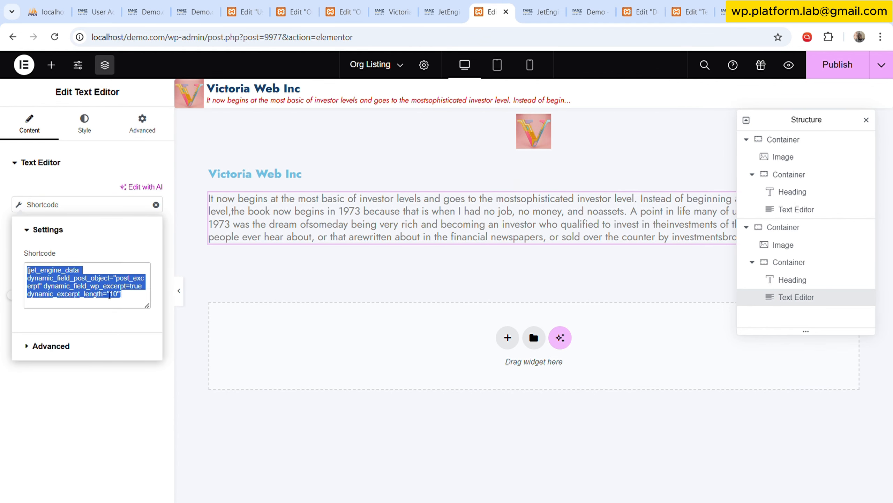
key("BackSpace")
key("ctrl+v")
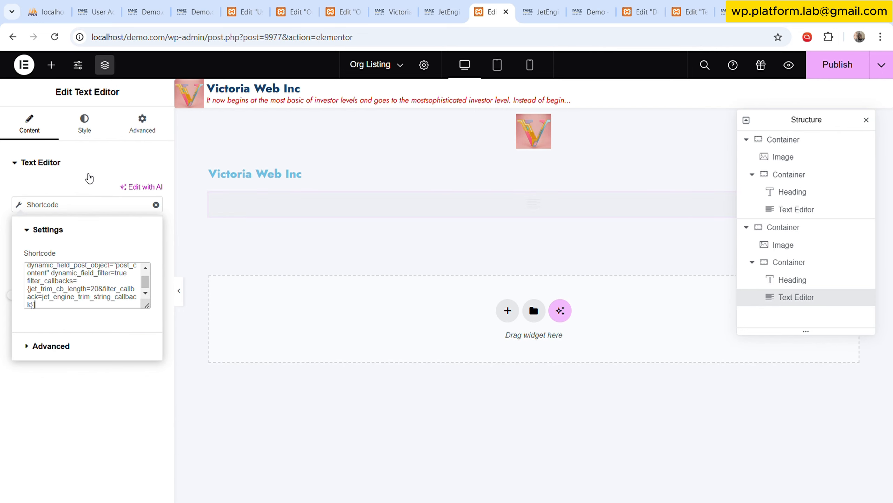
left_click(88, 137)
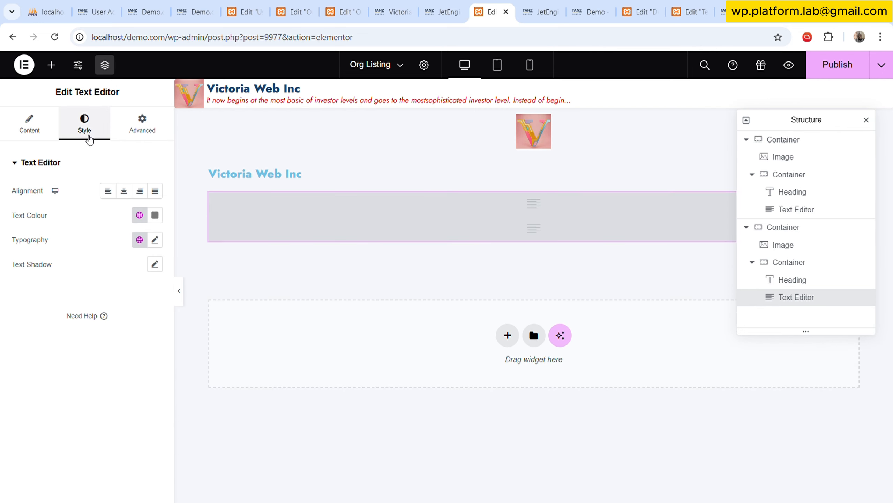
Set the trim length in the Text Editor's shortcode to 40.
left_click(29, 126)
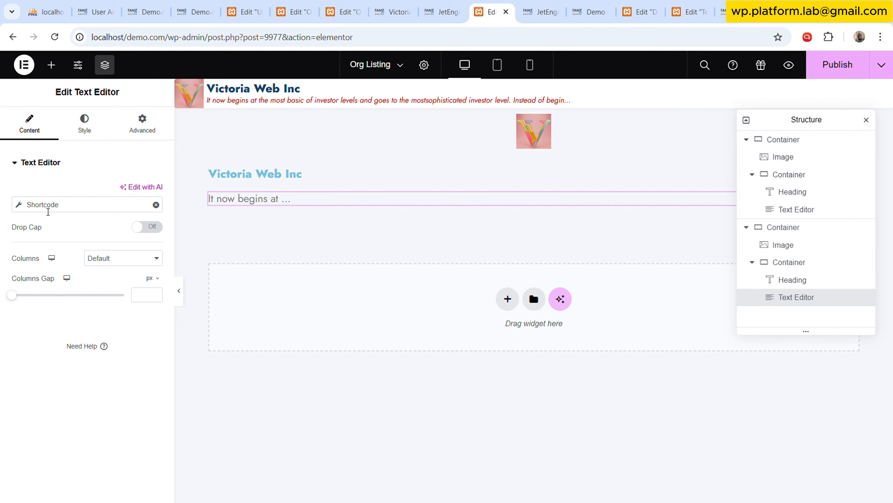
left_click(48, 211)
scroll(96, 287, "down", 2)
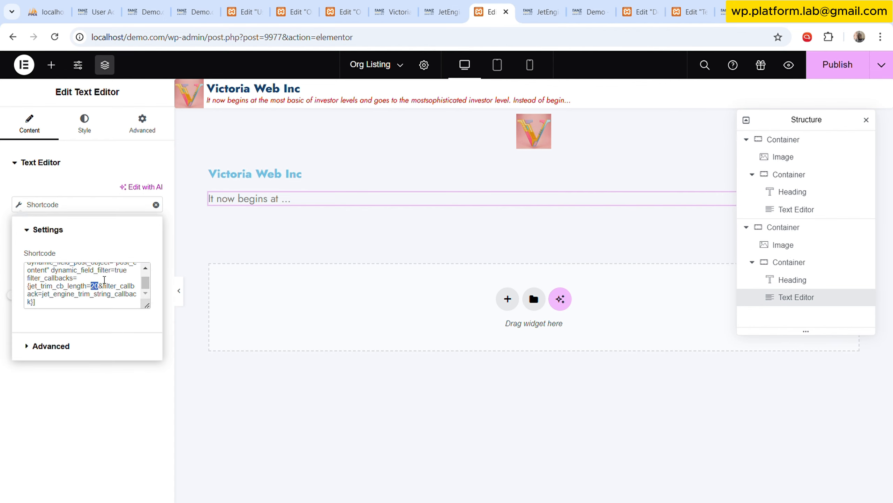
type("40")
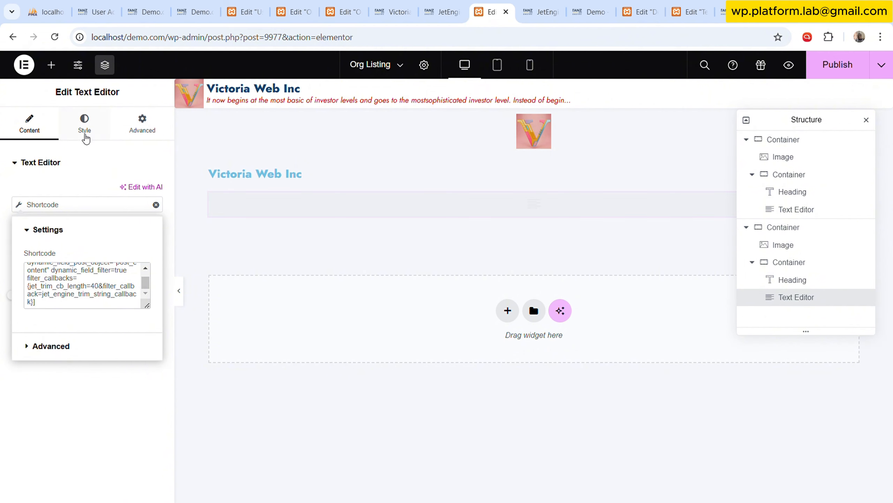
left_click(91, 133)
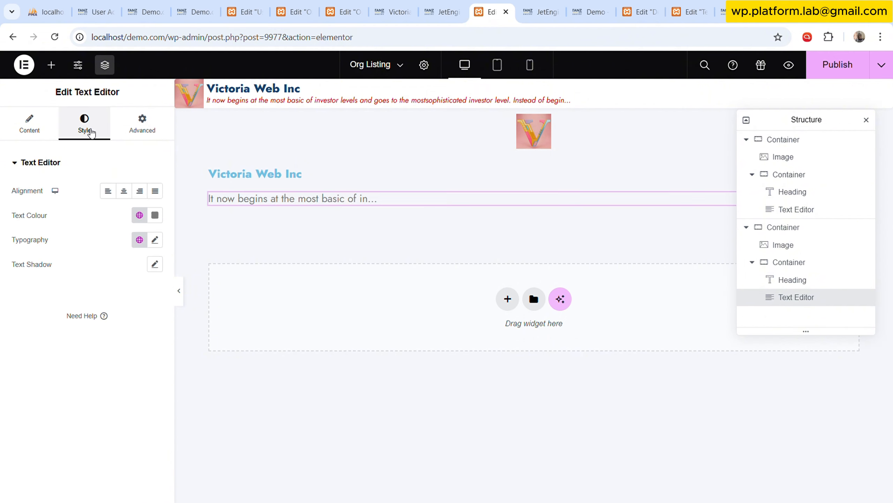
Set the jet_trim_cb_length value in the Text Editor's shortcode to 50.
left_click(47, 131)
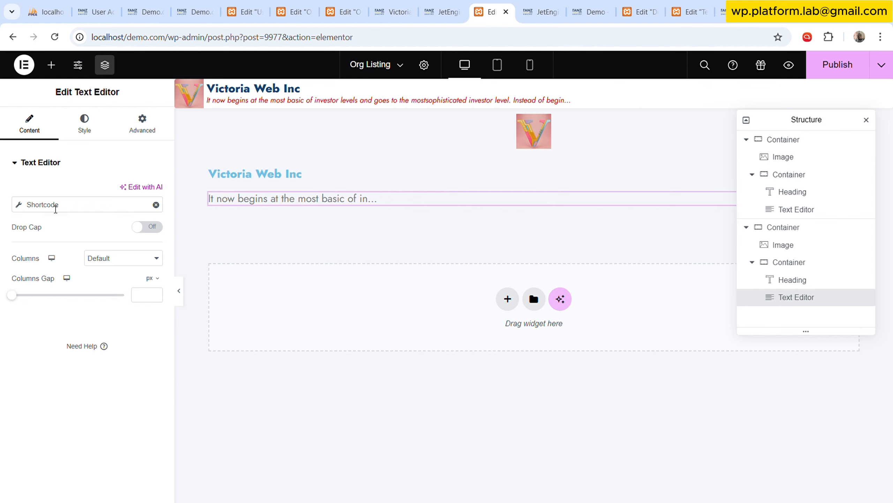
left_click(55, 207)
left_click_drag(97, 307, 103, 289)
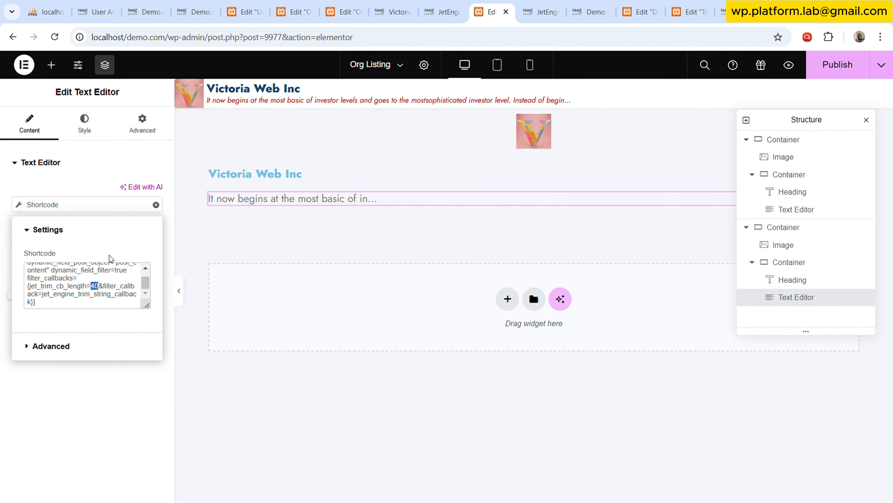
type("90")
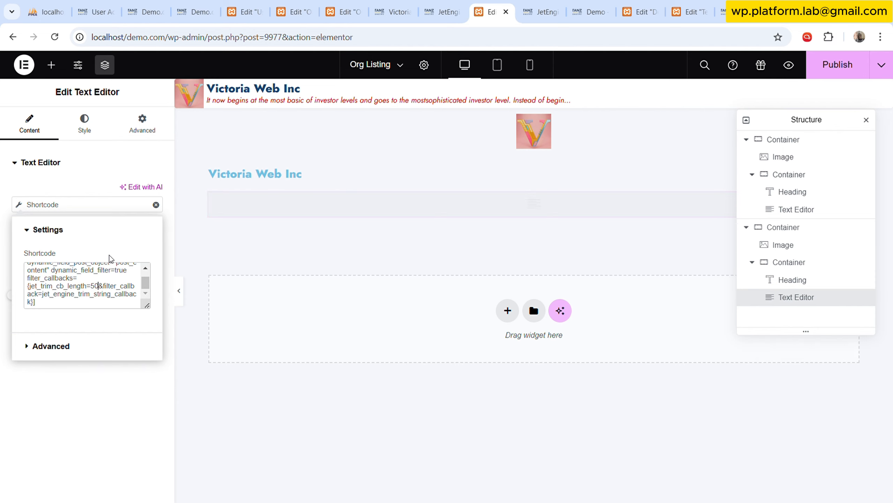
left_click(101, 120)
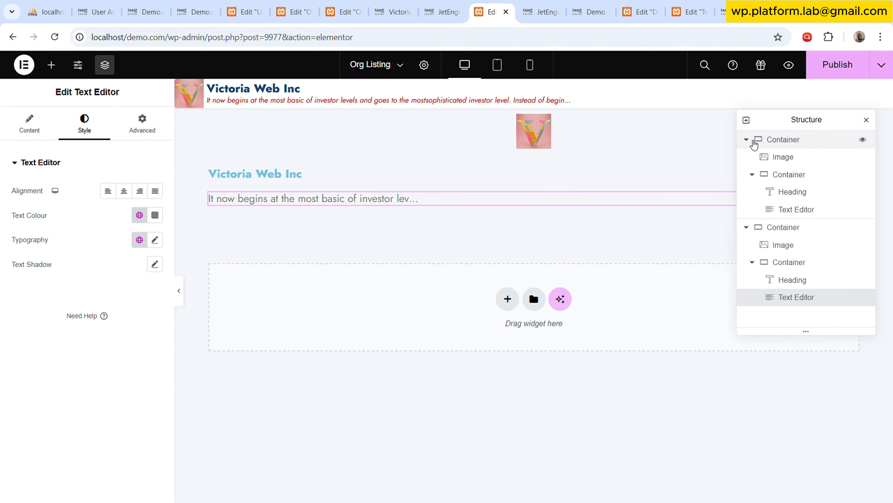
Set the second outer container's direction to horizontal row and its inner container's column and row gaps to 2 px.
left_click(746, 139)
left_click(788, 157)
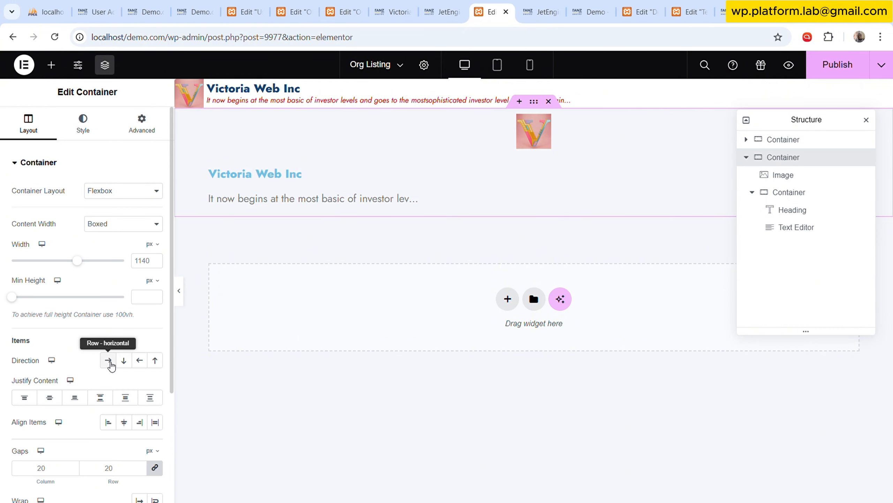
left_click(109, 362)
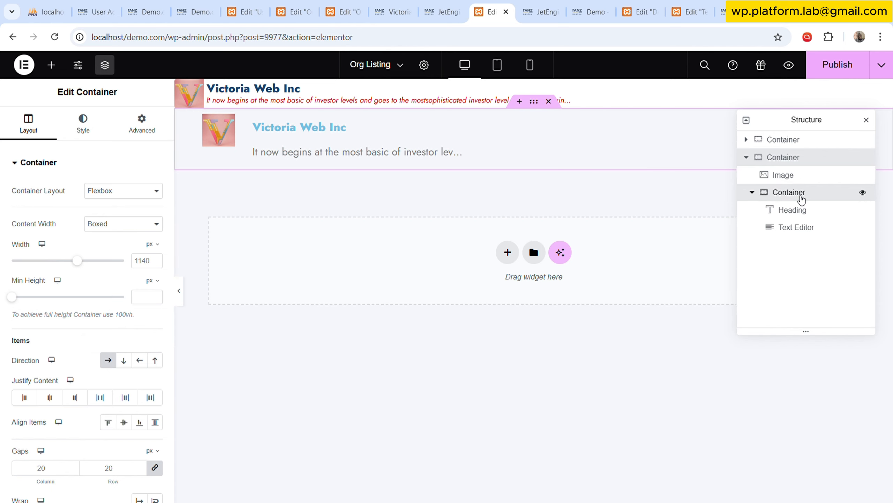
left_click(801, 195)
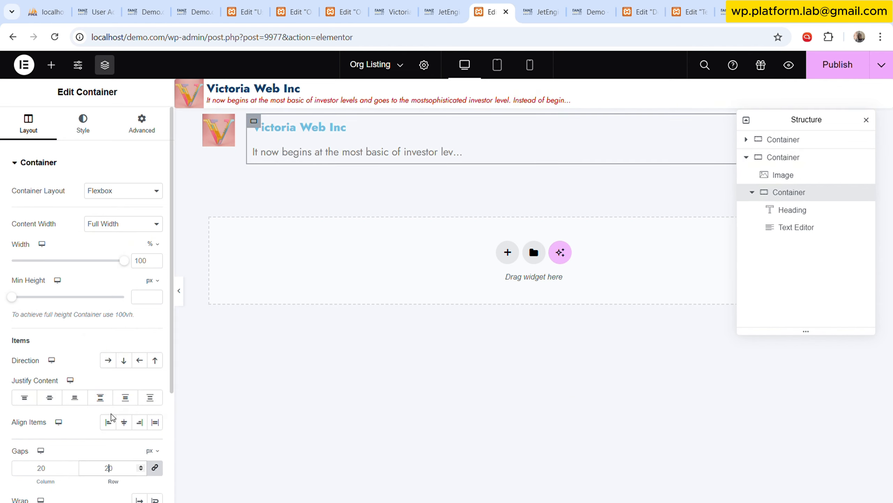
key("Delete")
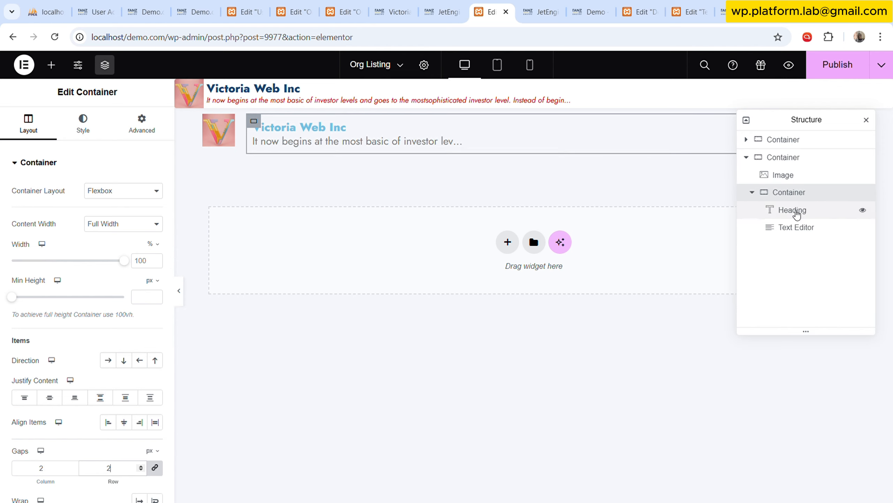
Set the text colour of the Heading in the second container to the global colour D.Blue.
left_click(796, 210)
left_click(97, 127)
left_click(139, 215)
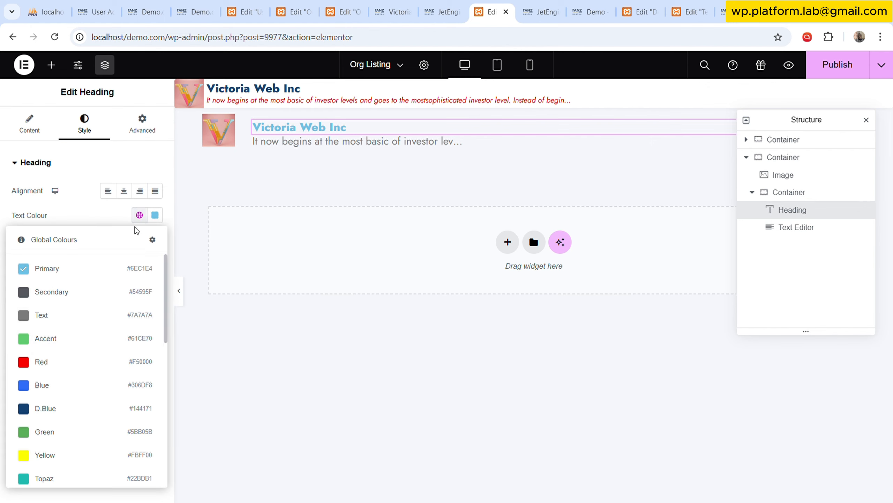
left_click(46, 409)
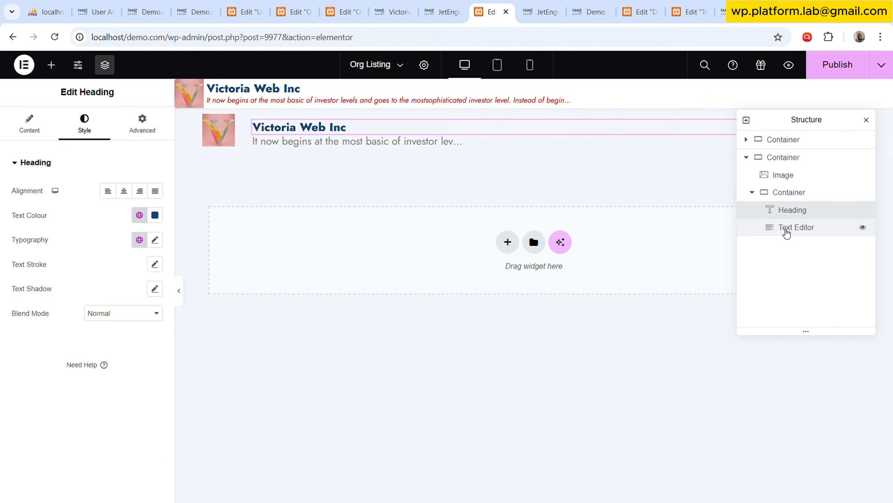
Give the Text Editor below that heading the global Red text colour and the global Mini Italic typography.
left_click(787, 228)
left_click(139, 215)
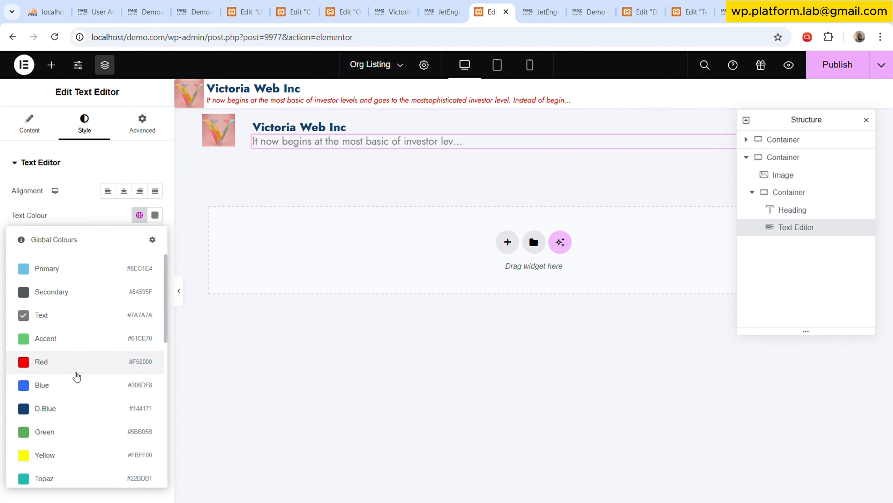
left_click(66, 368)
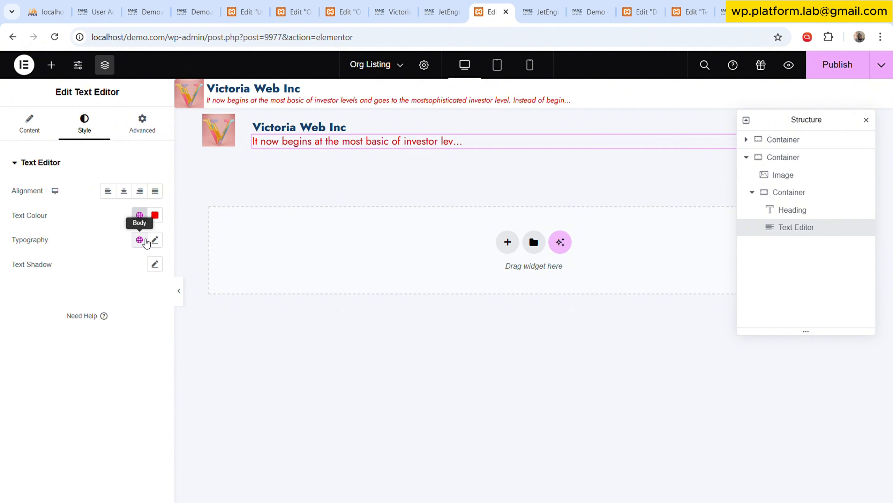
left_click(146, 240)
scroll(93, 391, "down", 3)
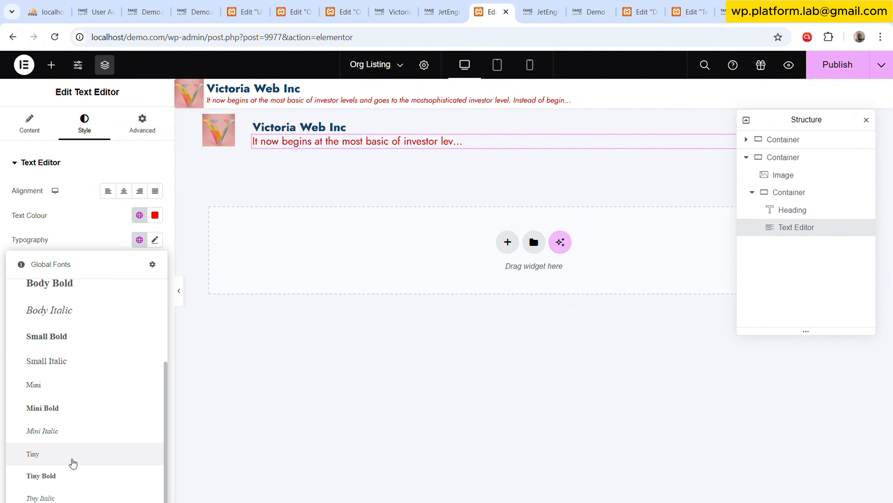
left_click(64, 436)
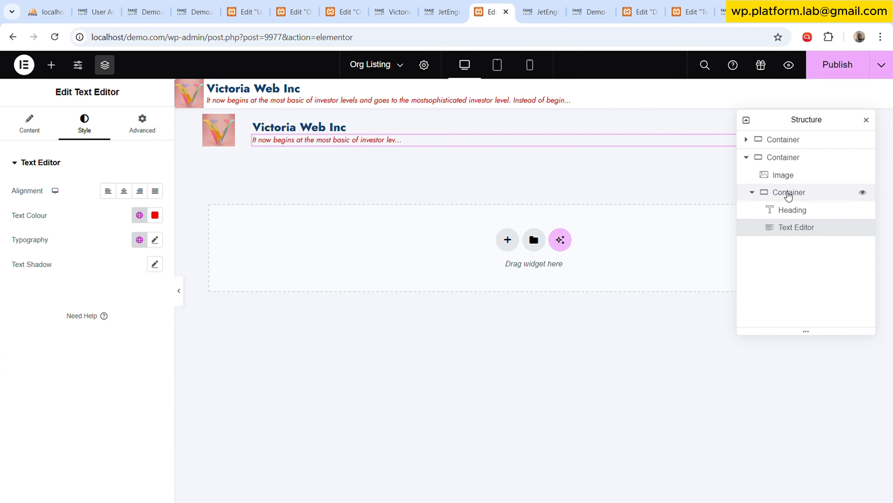
Set the padding of the inner container in the second row to 0 px and centre its self-alignment.
left_click(789, 193)
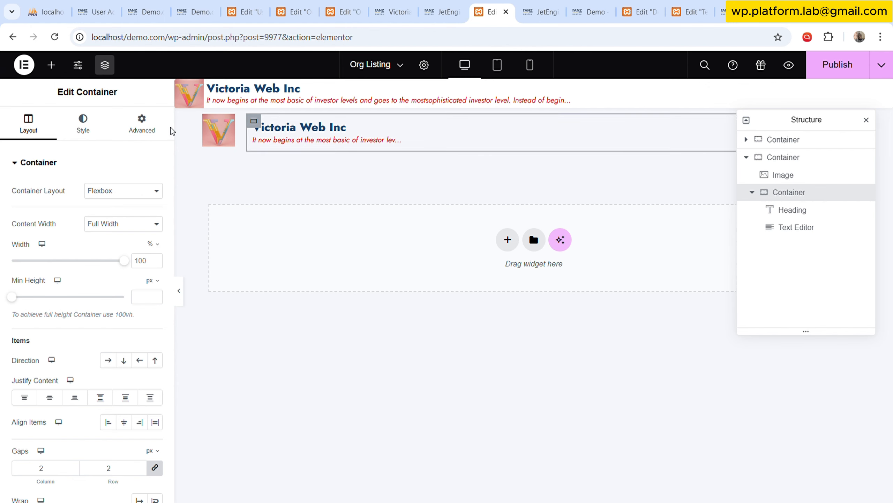
left_click(141, 122)
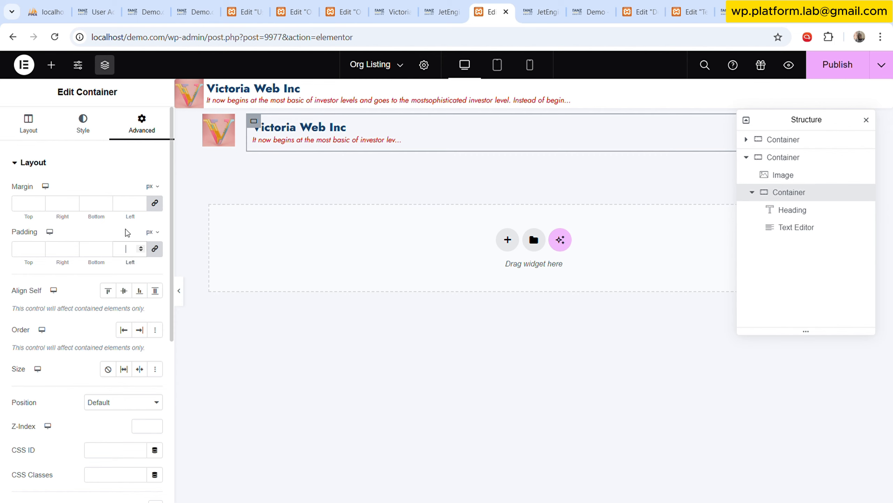
type("0")
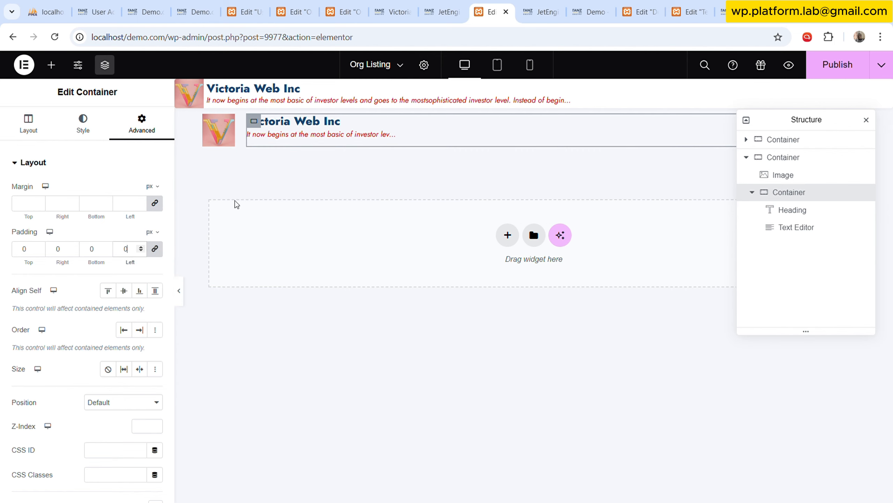
left_click(124, 291)
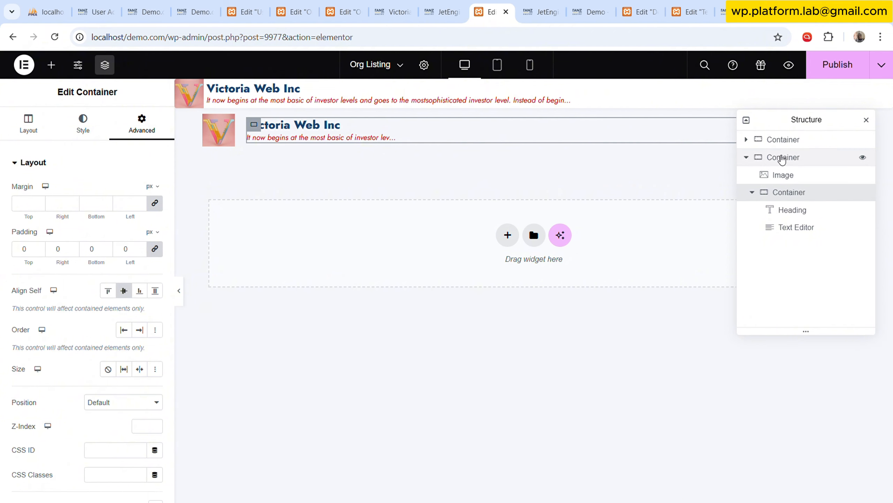
Set the column and row gaps of the second outer container to 5 px.
left_click(786, 176)
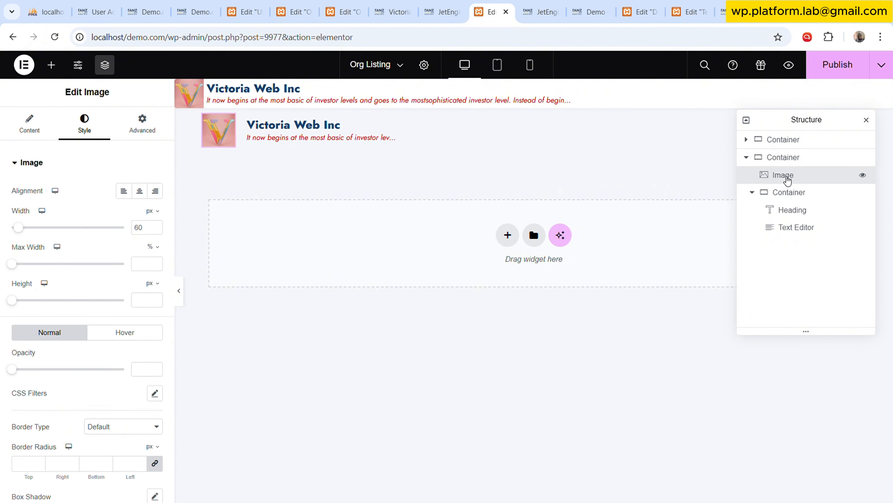
left_click(783, 158)
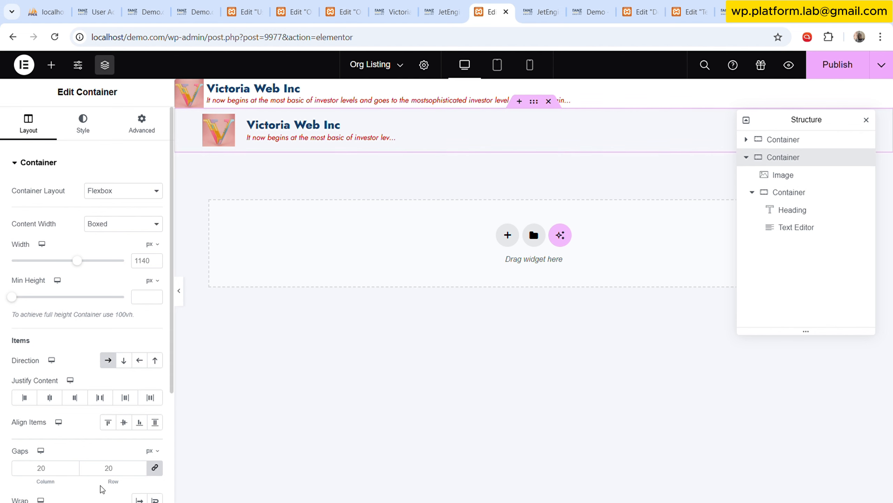
double_click(121, 474)
type("5")
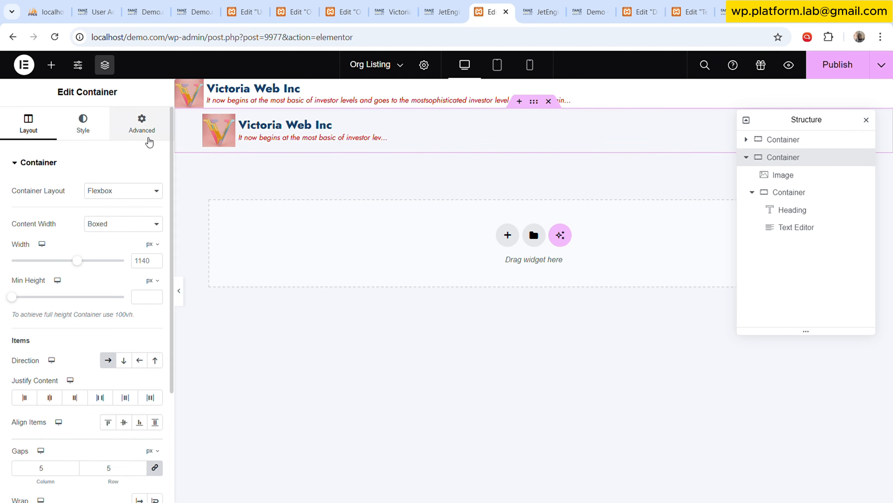
Set the second outer container's padding to 0 px and its content width to Full Width.
left_click(145, 135)
left_click(124, 249)
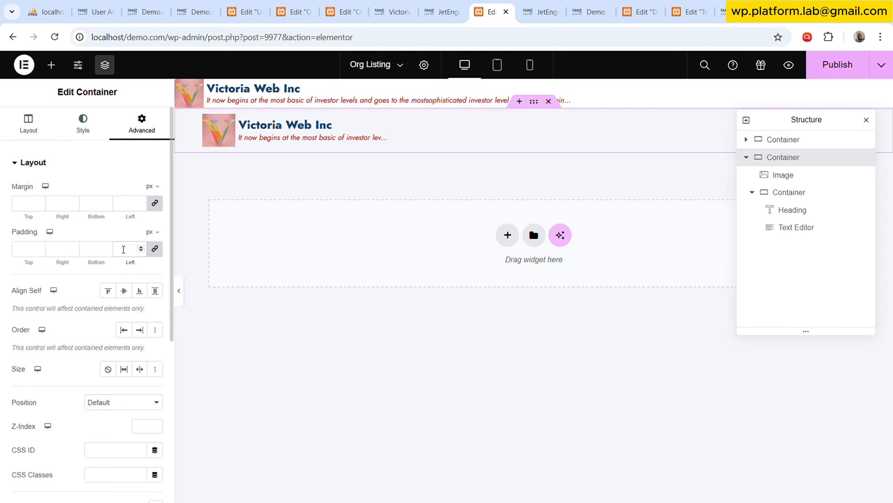
type("0")
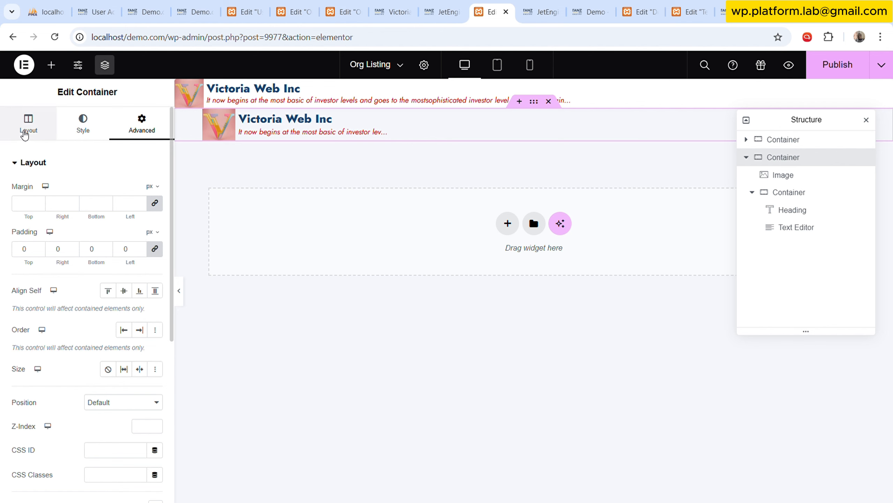
left_click(25, 129)
left_click(116, 262)
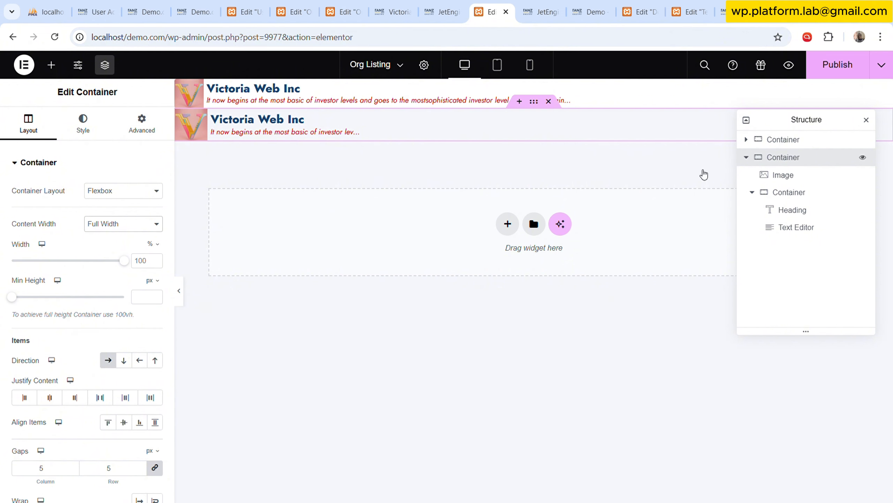
Give the second outer container a Classic background in the global colour White.
left_click(94, 135)
left_click(71, 291)
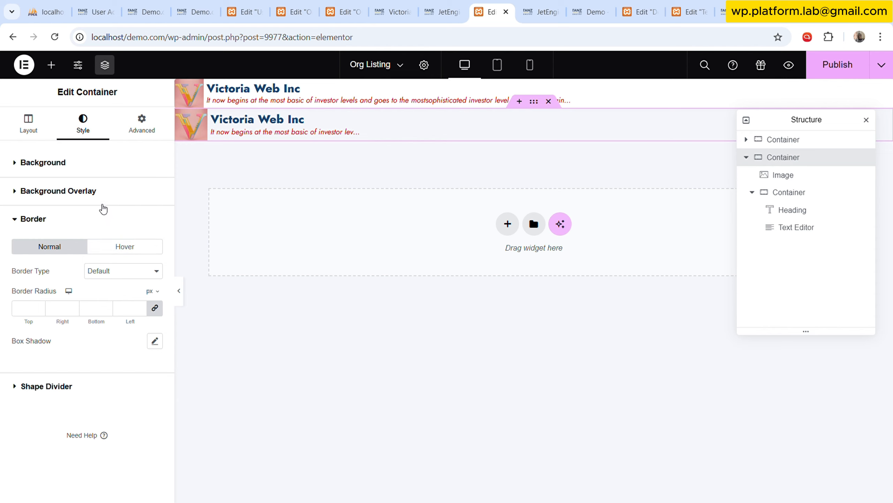
left_click(134, 164)
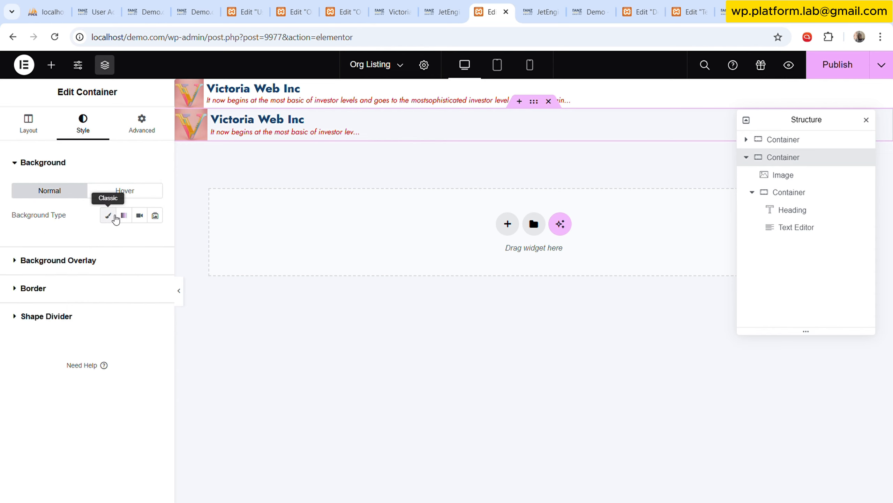
left_click(107, 215)
left_click(139, 240)
scroll(72, 443, "down", 3)
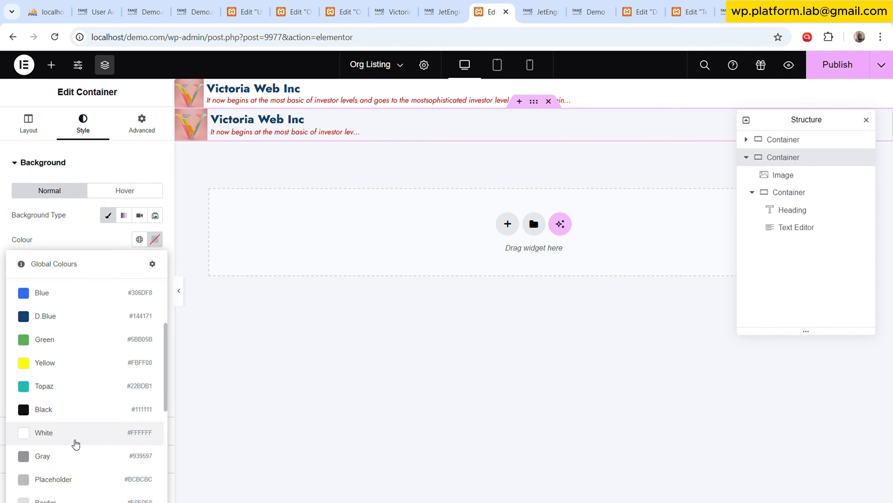
left_click(73, 438)
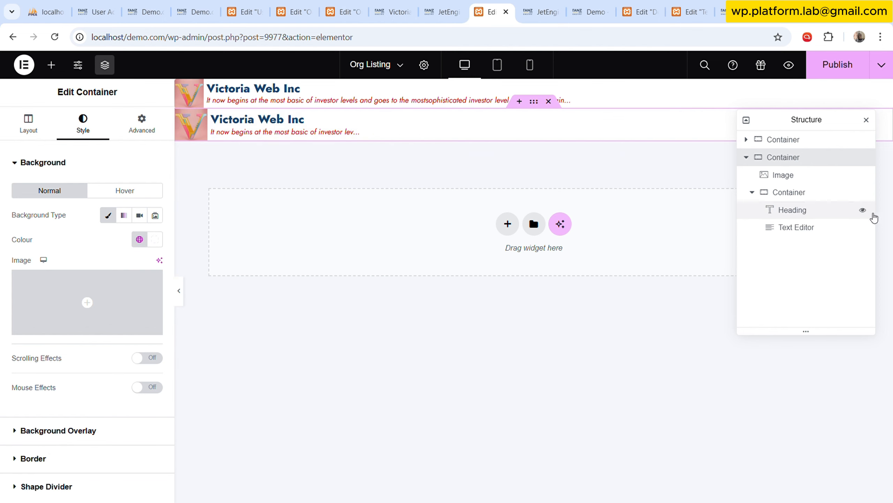
Set the padding of the second row's inner container to 2 px on all sides and preview the row at full width.
left_click(142, 123)
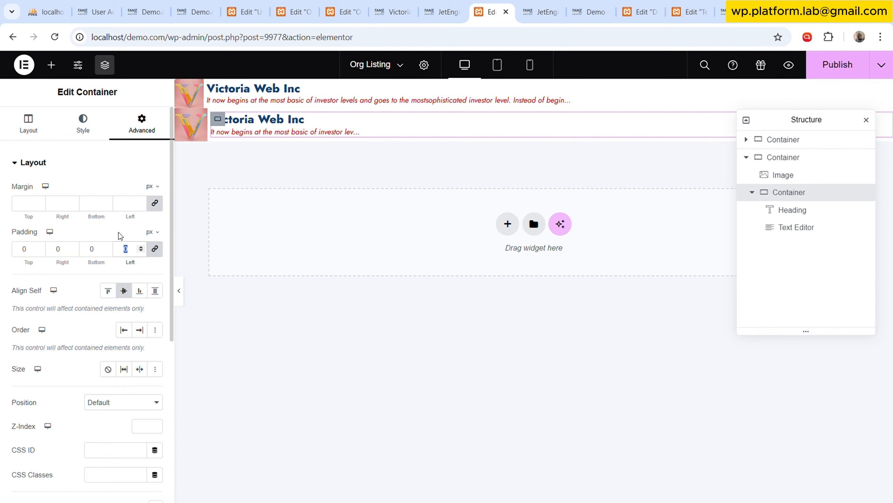
type("2")
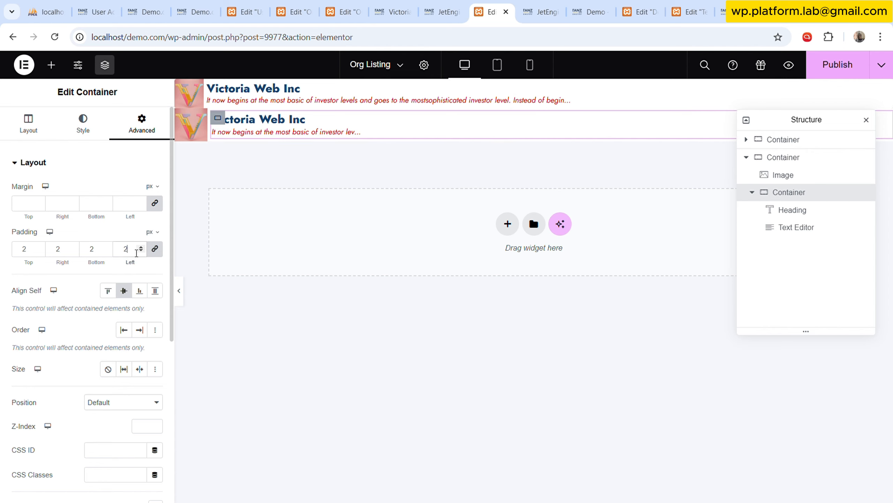
left_click(179, 291)
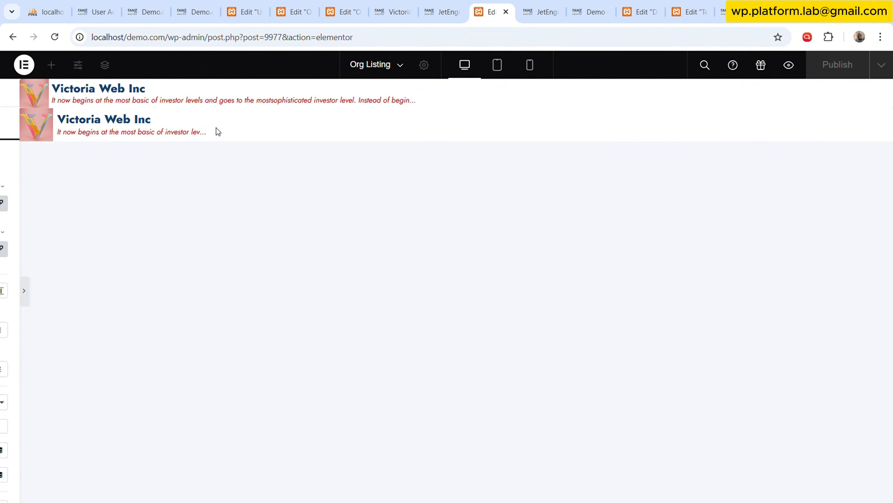
left_click(5, 291)
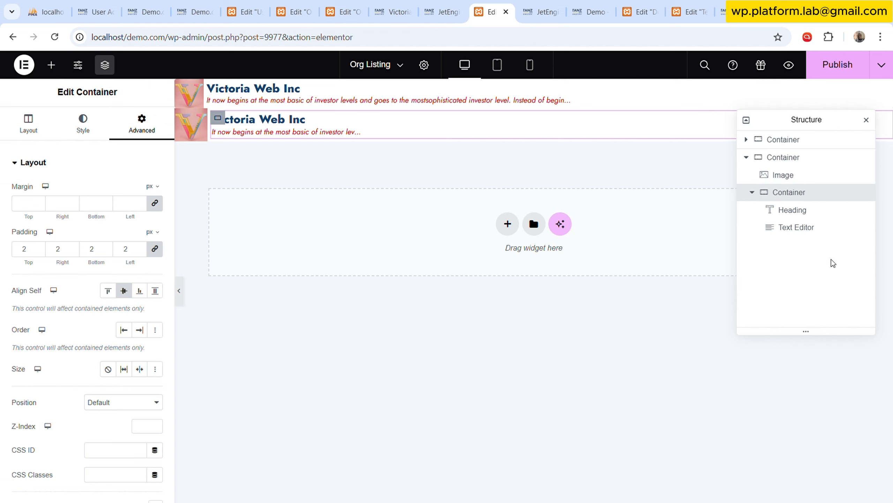
Link the Image in the second container to a Custom URL using the dynamic Post URL tag.
left_click(788, 175)
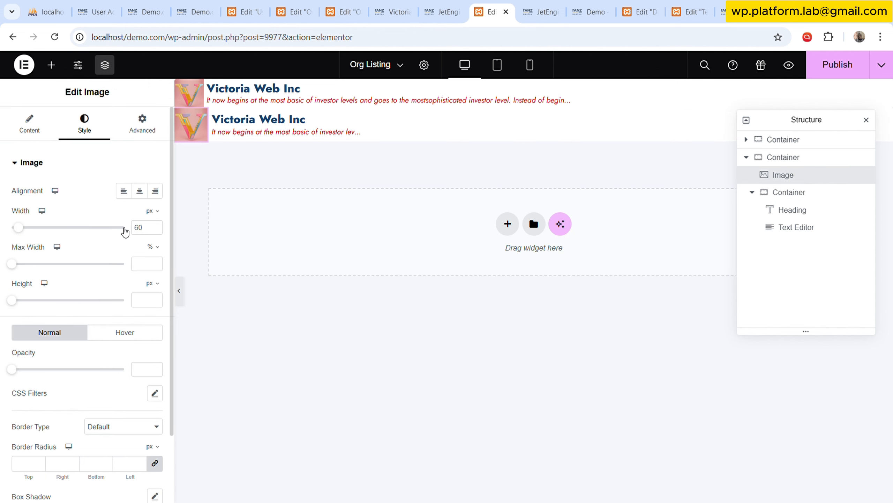
left_click(41, 123)
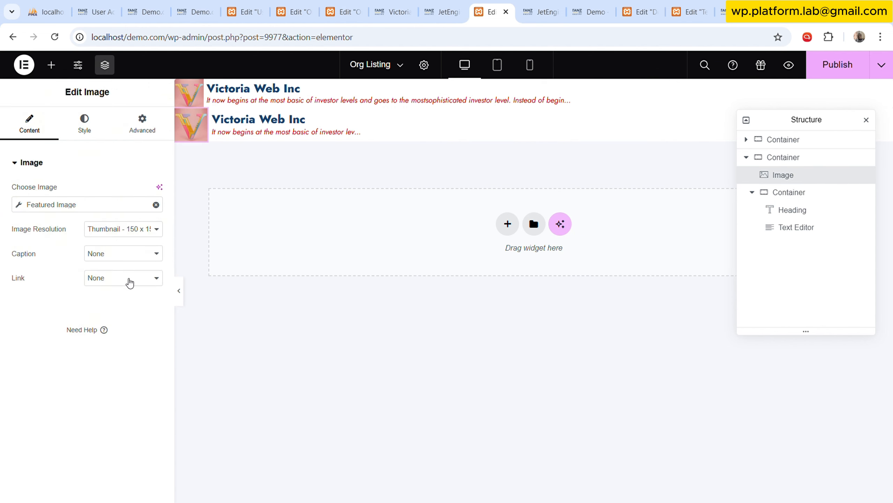
left_click(127, 321)
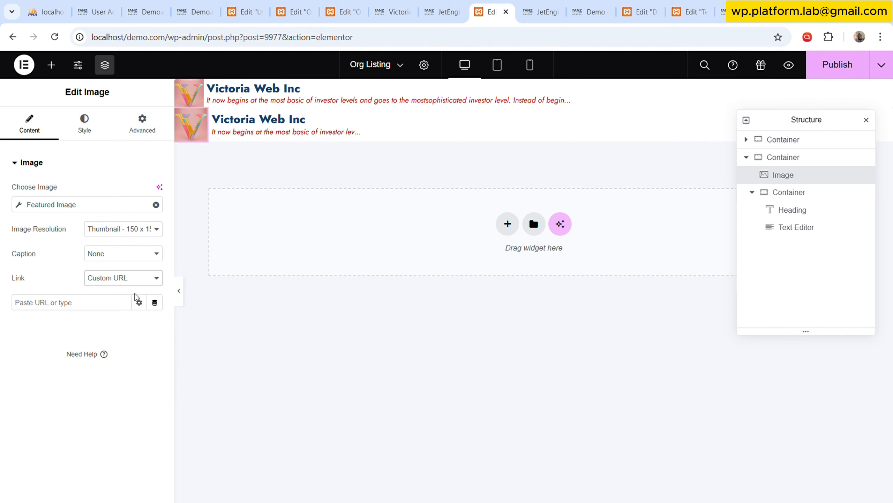
left_click(154, 302)
left_click(53, 351)
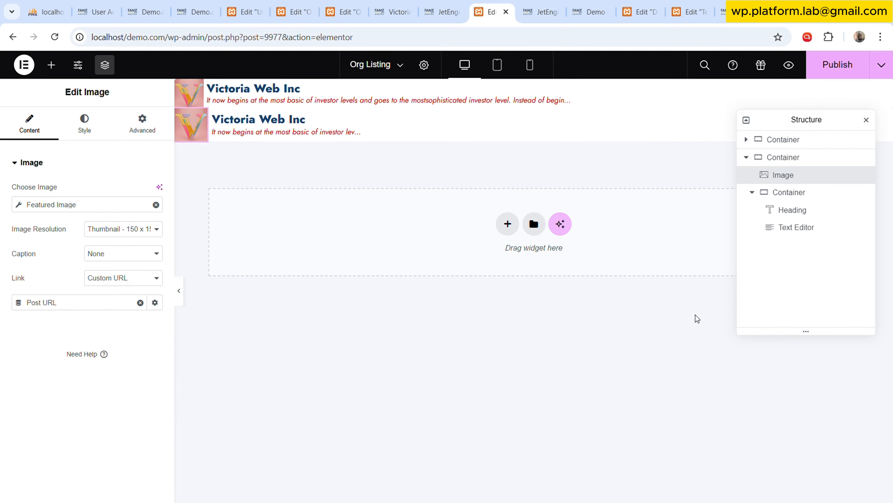
Link the Heading in the second container to the dynamic Post URL.
left_click(793, 210)
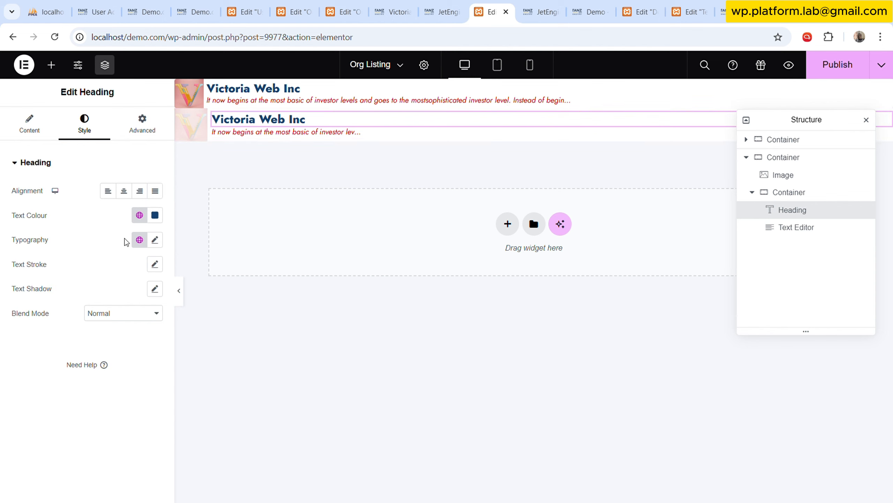
left_click(29, 124)
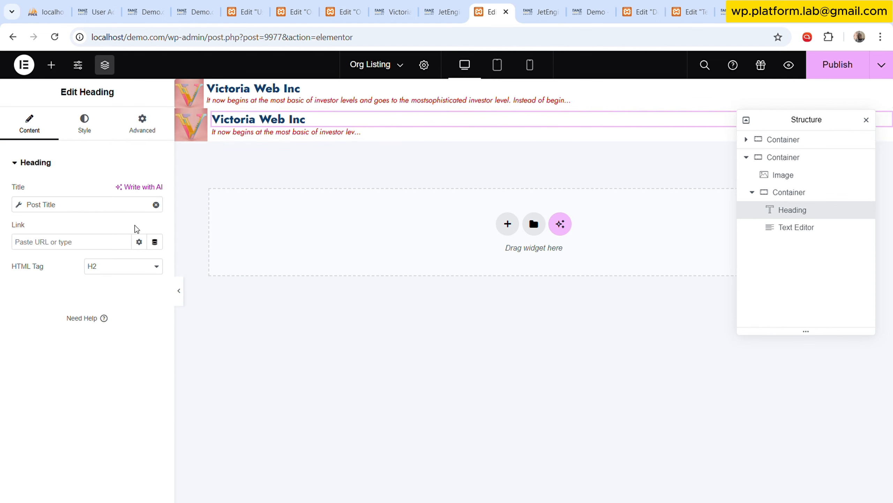
left_click(154, 242)
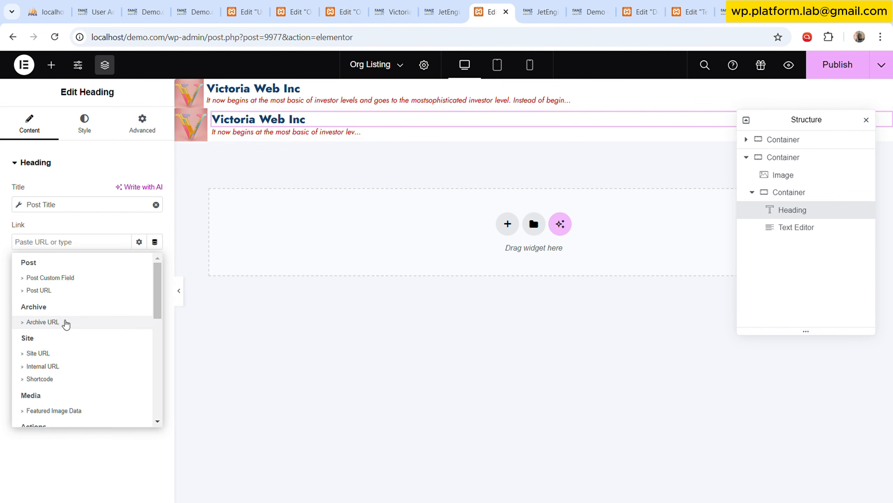
left_click(62, 291)
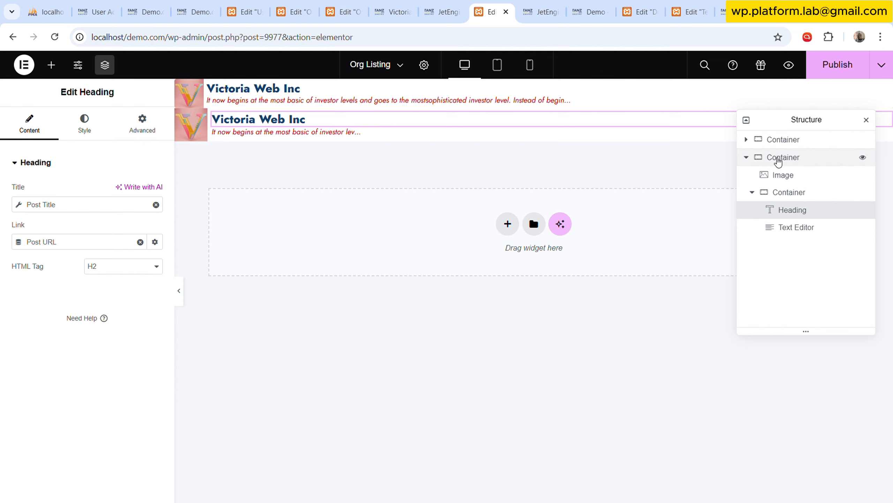
Delete the second outer container and publish the Org Listing template.
right_click(808, 160)
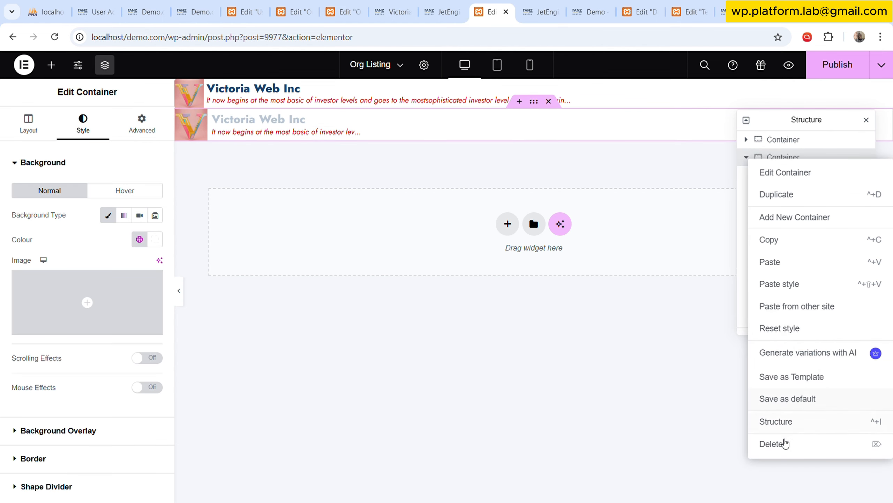
left_click(772, 444)
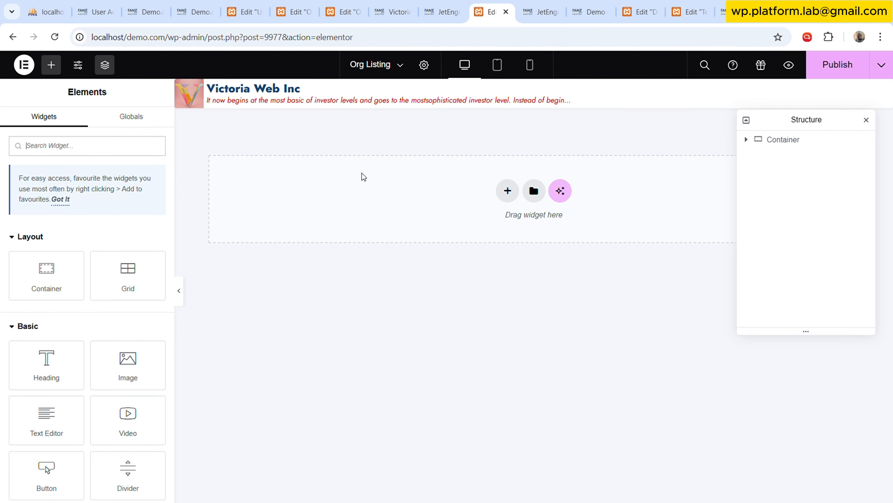
left_click(830, 76)
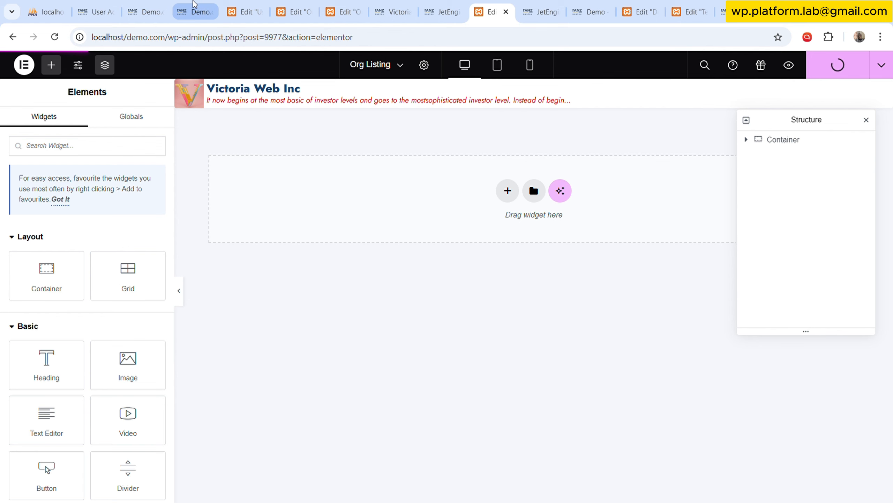
Delete the existing "Cur User: Org Lists" posts query from the JetEngine Query Builder in the WordPress admin.
left_click(537, 5)
scroll(53, 322, "up", 8)
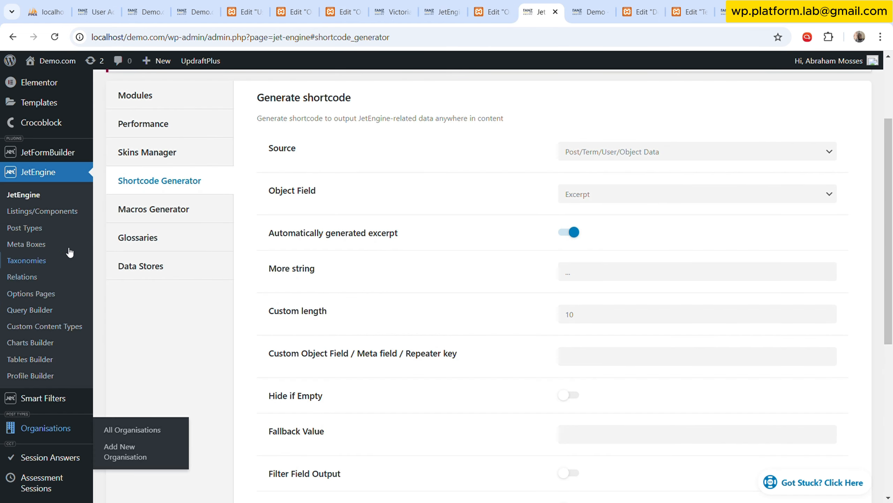
left_click(49, 316)
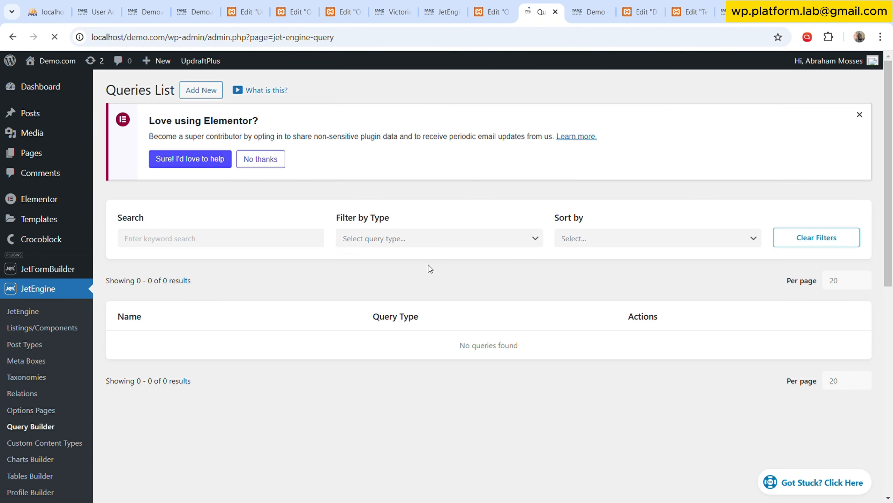
left_click(94, 4)
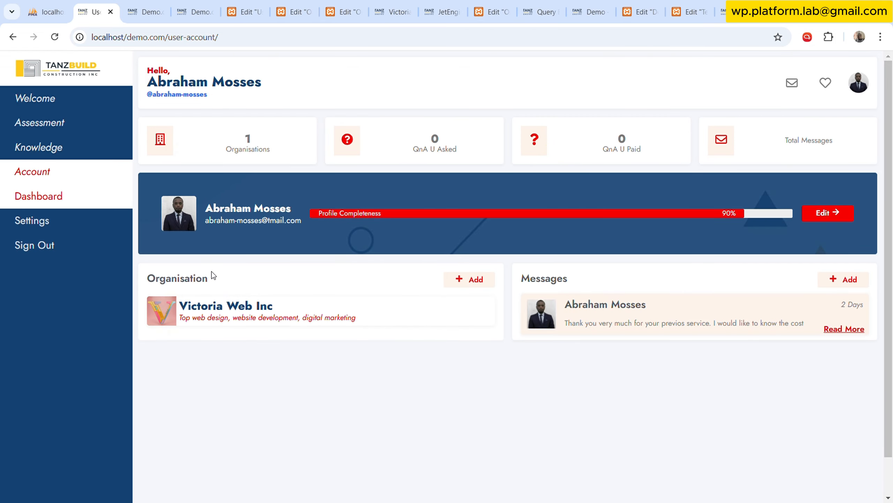
left_click(546, 5)
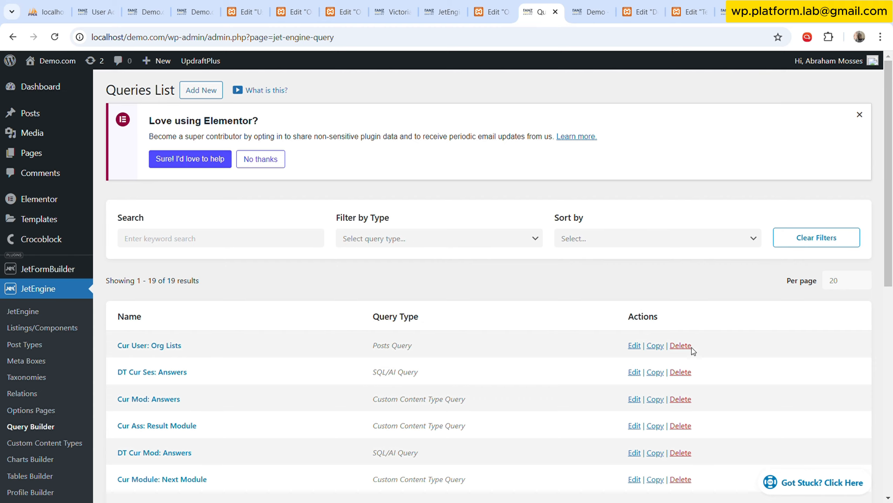
left_click(682, 346)
left_click(287, 304)
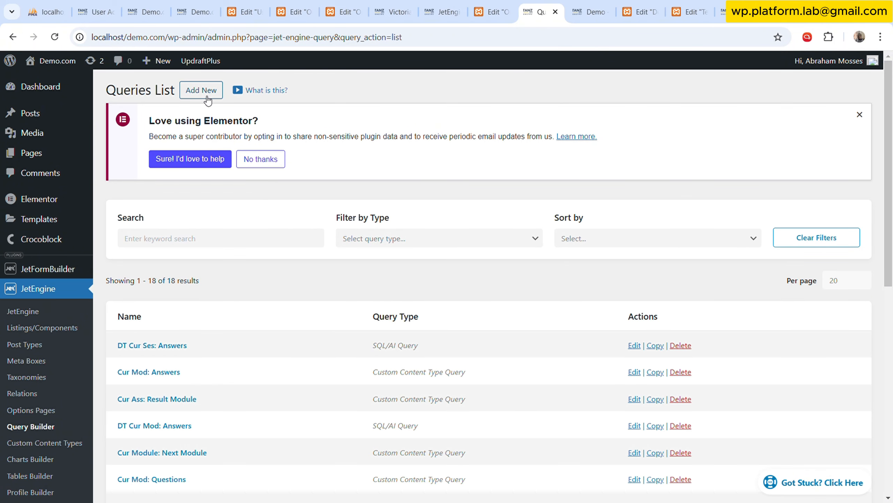
Add a new JetEngine query named "Cur User: Org Lists" with the Posts Query type.
left_click(208, 100)
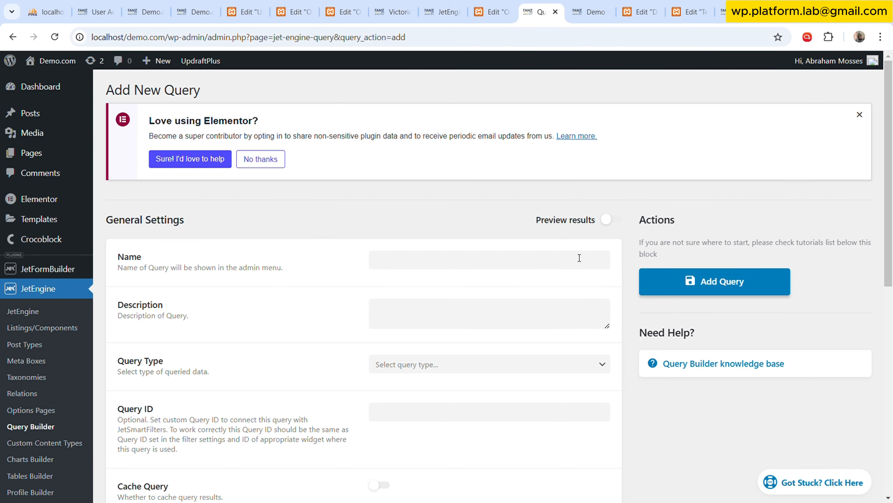
left_click(496, 261)
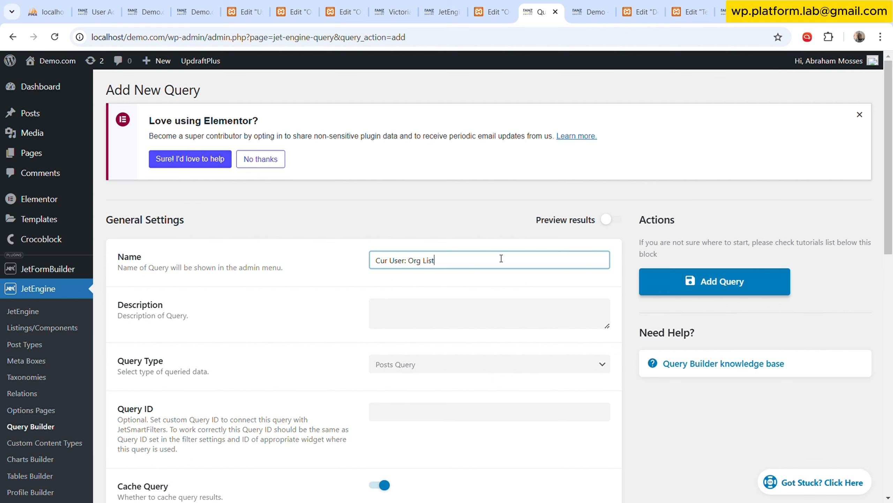
scroll(450, 295, "down", 5)
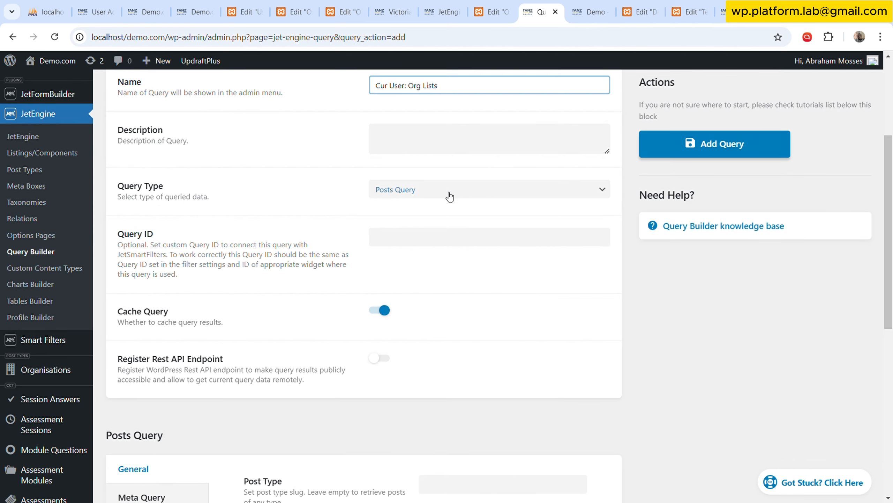
Set the post type of the posts query to Organisations.
scroll(313, 254, "down", 7)
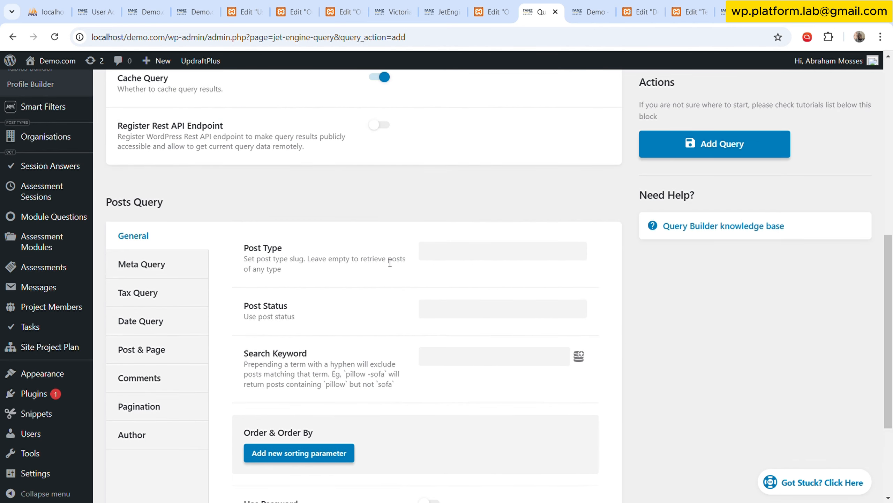
left_click(435, 252)
scroll(212, 227, "up", 7)
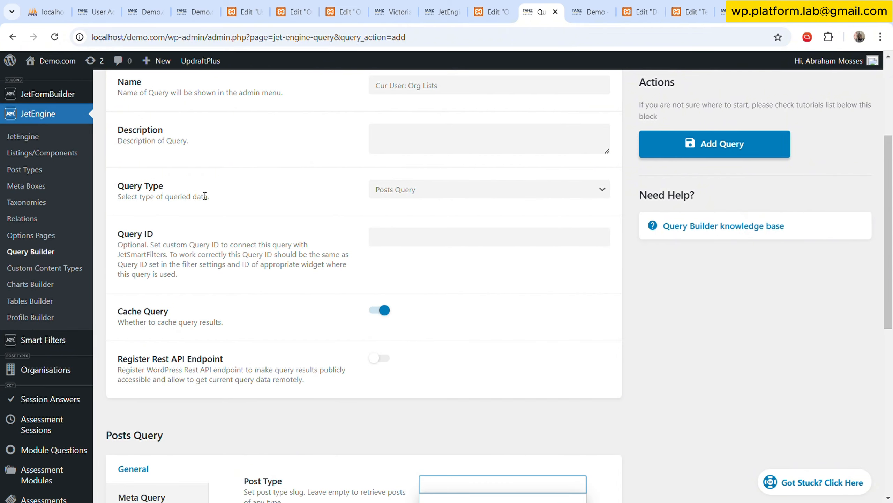
scroll(412, 266, "down", 5)
scroll(409, 241, "down", 4)
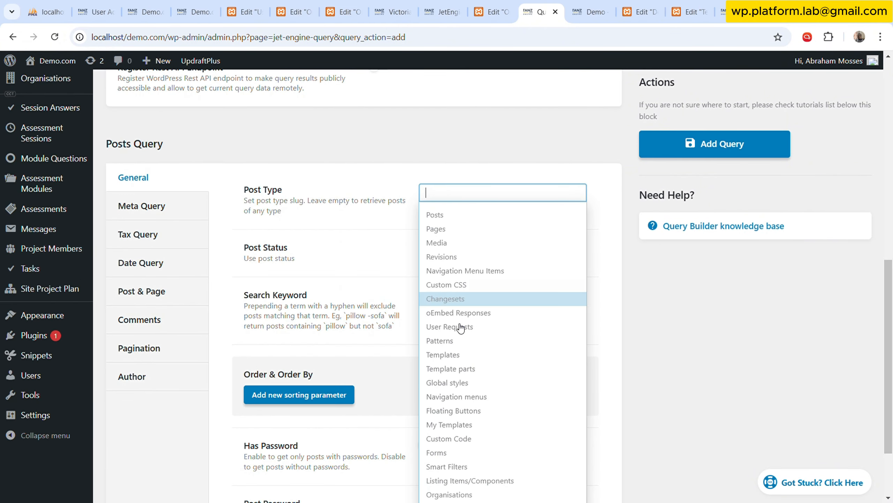
scroll(465, 348, "down", 3)
left_click(456, 403)
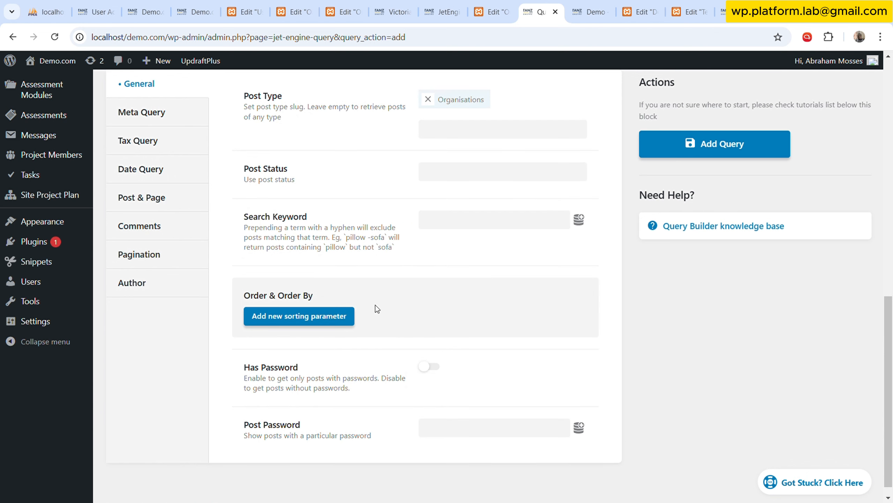
Fill the query's Author ID with a dynamic macro value and save the query.
scroll(375, 304, "up", 2)
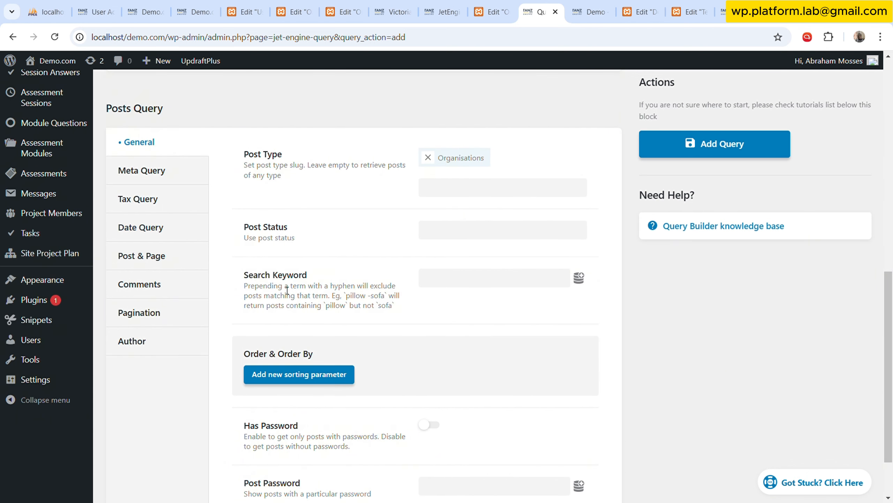
scroll(278, 314, "down", 2)
scroll(279, 314, "up", 2)
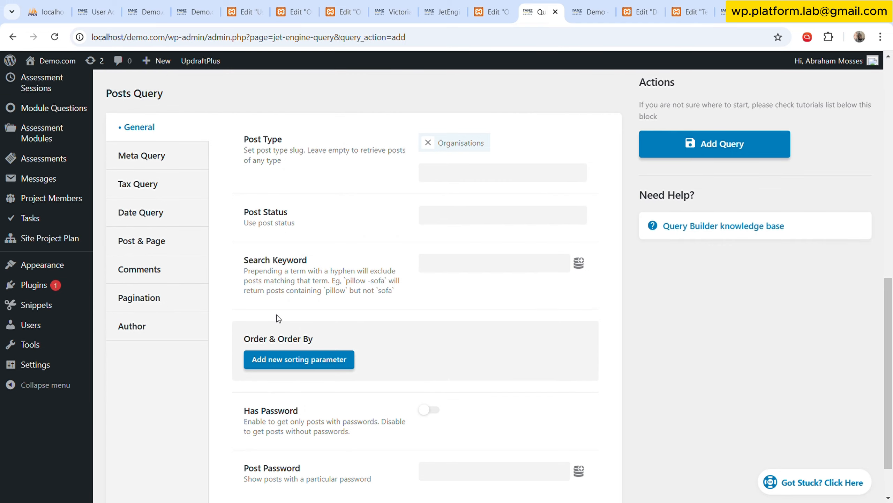
left_click(155, 325)
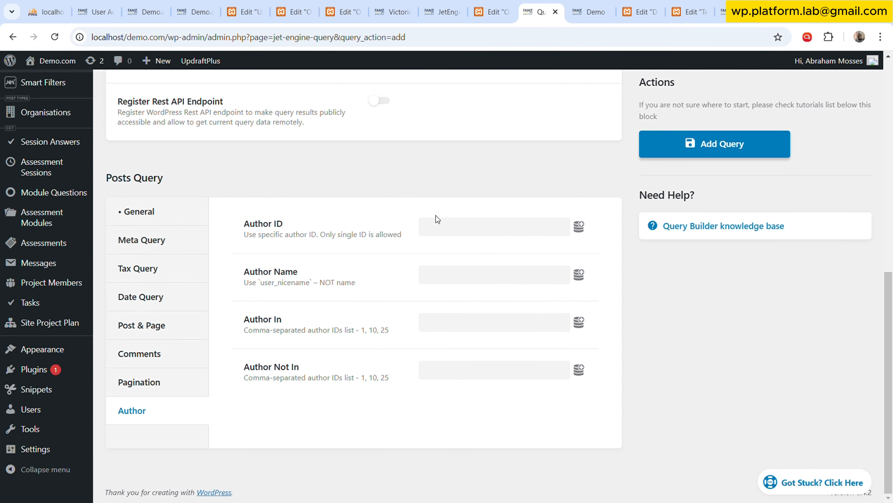
left_click(579, 226)
left_click(473, 401)
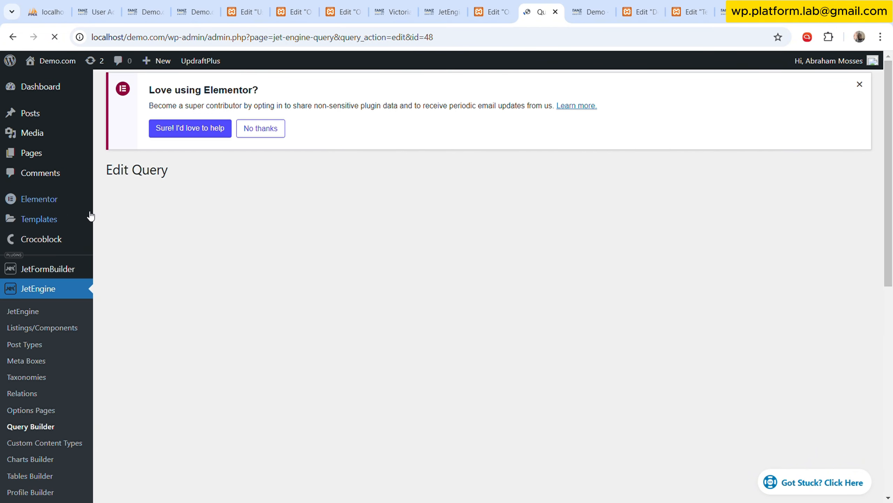
Open the User Dashboard saved template for editing with Elementor in a new browser tab.
mouse_move(69, 220)
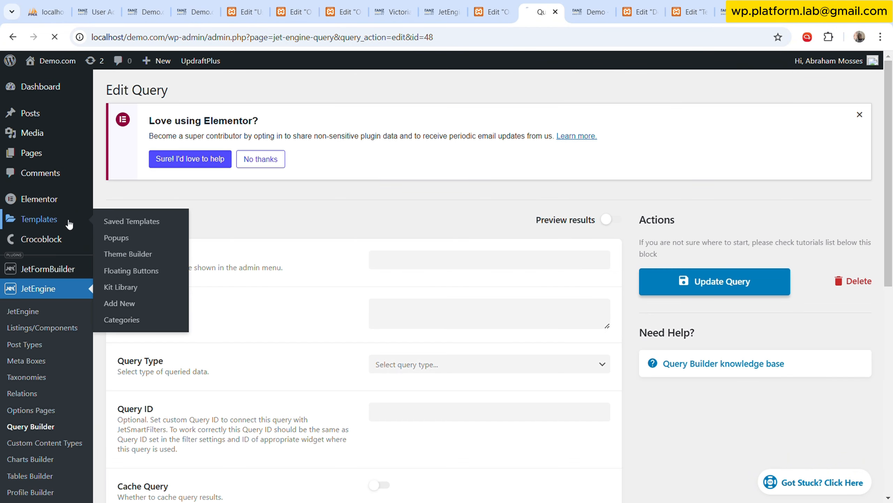
left_click(131, 227)
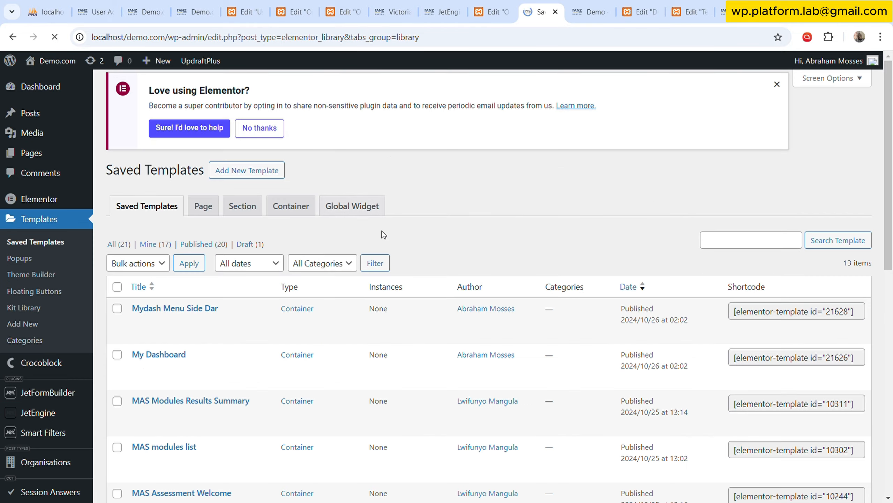
scroll(246, 284, "down", 3)
scroll(177, 286, "down", 10)
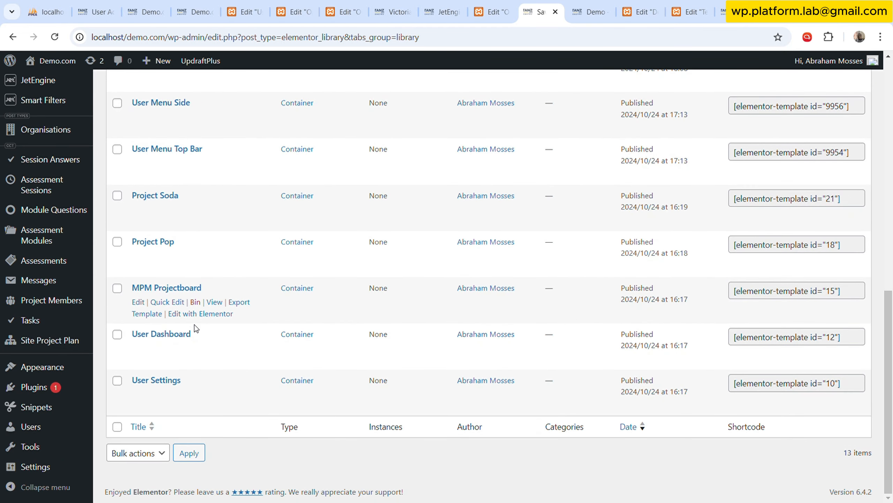
middle_click(201, 359)
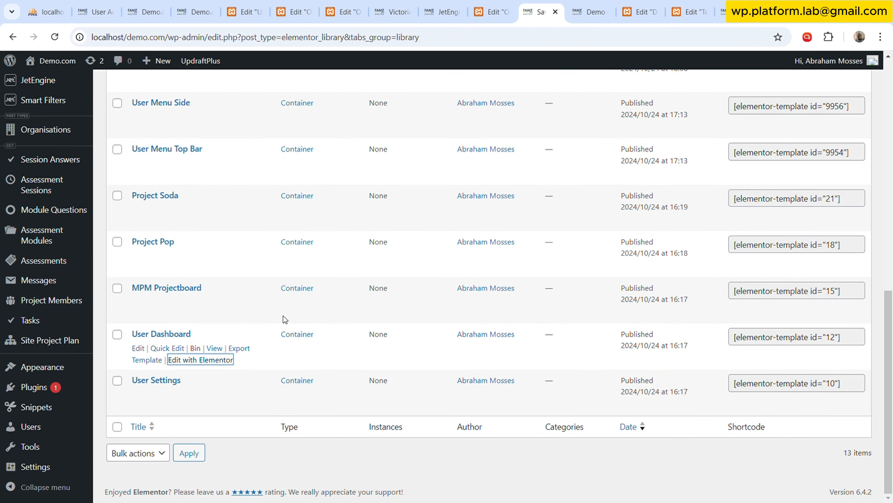
scroll(554, 136, "up", 8)
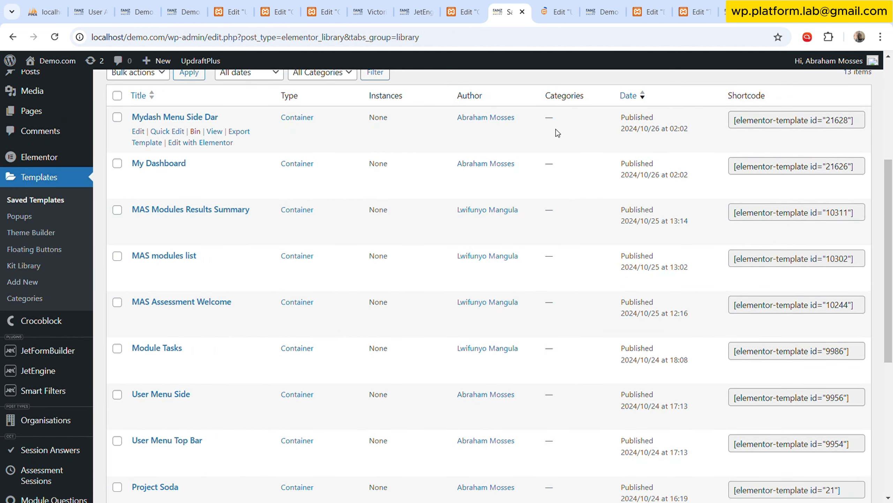
left_click(562, 4)
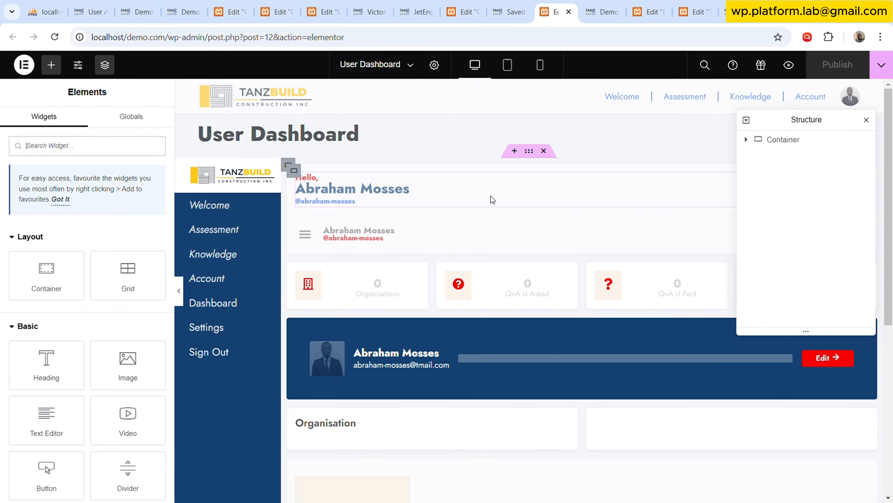
Set the Listing Grid in the Organisation section to use the Org Listing item.
scroll(490, 196, "down", 6)
scroll(383, 191, "up", 6)
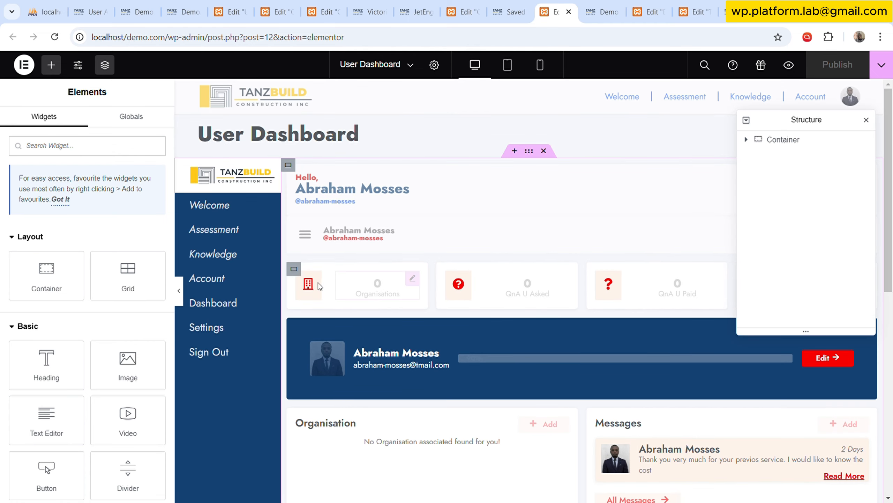
scroll(375, 322, "down", 3)
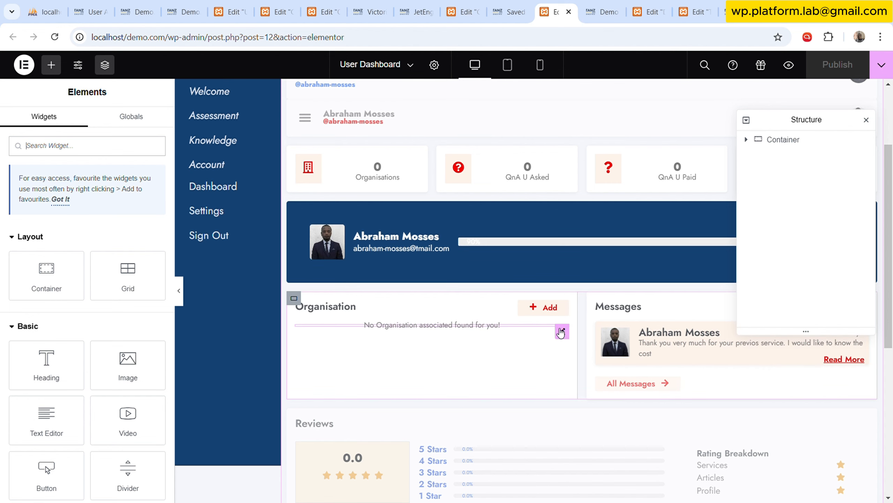
left_click(562, 332)
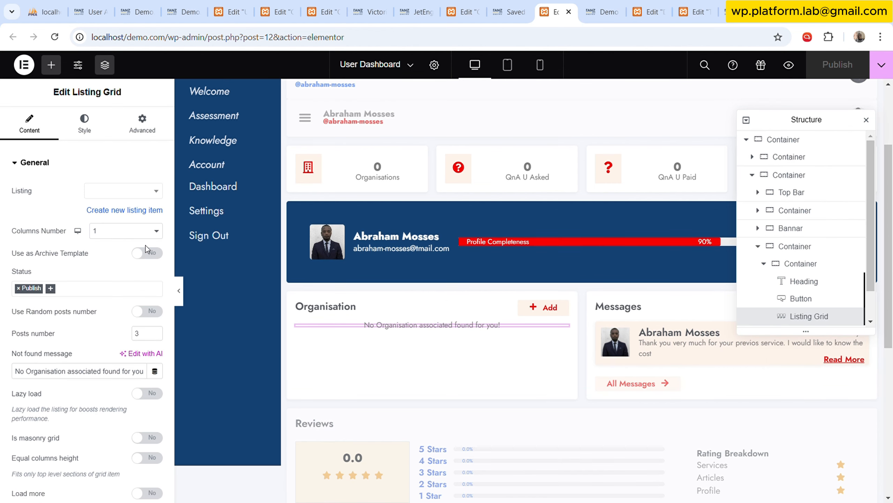
left_click(118, 195)
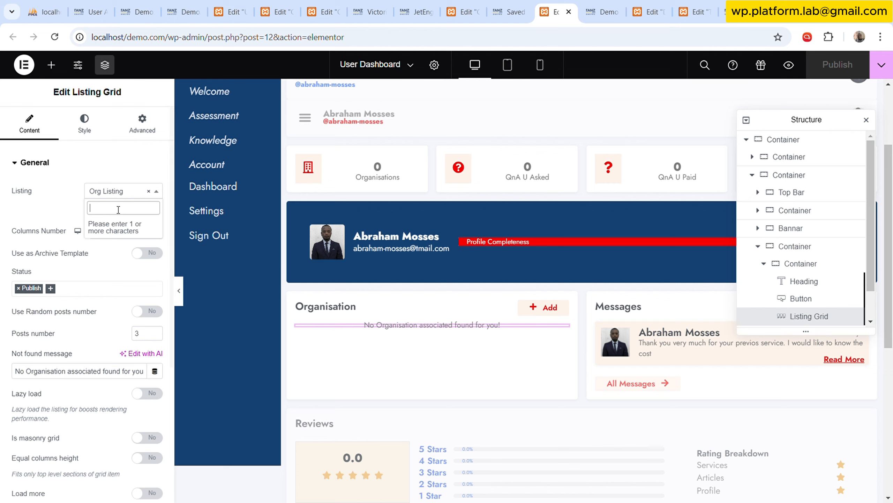
type("orh lis")
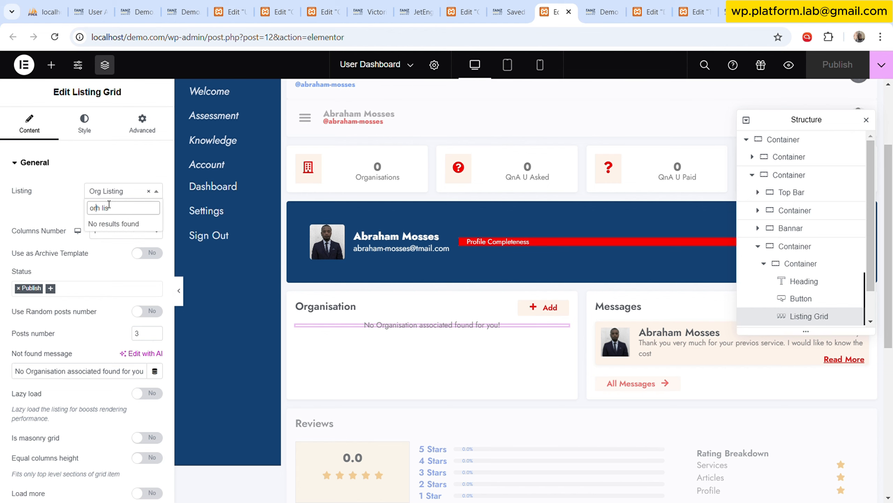
key("Delete")
type("g")
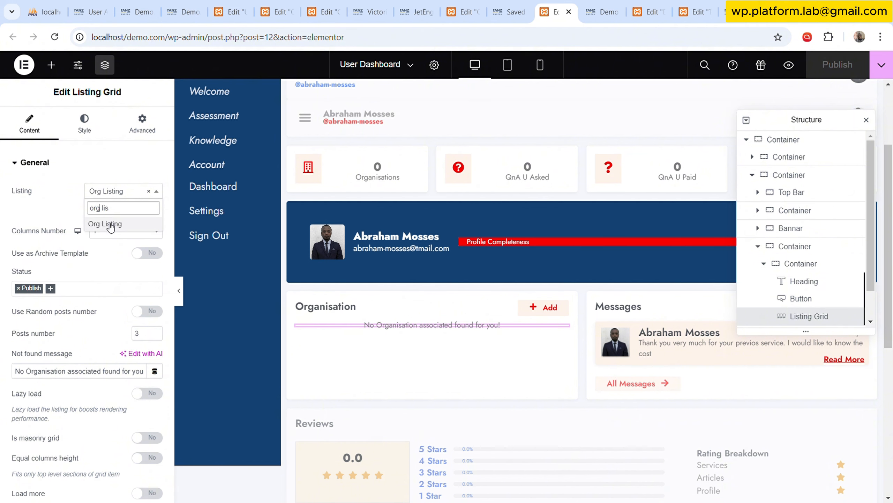
left_click(111, 227)
Enable the custom query for the Organisation Listing Grid and choose "Cur User: Org Lists".
scroll(94, 364, "down", 5)
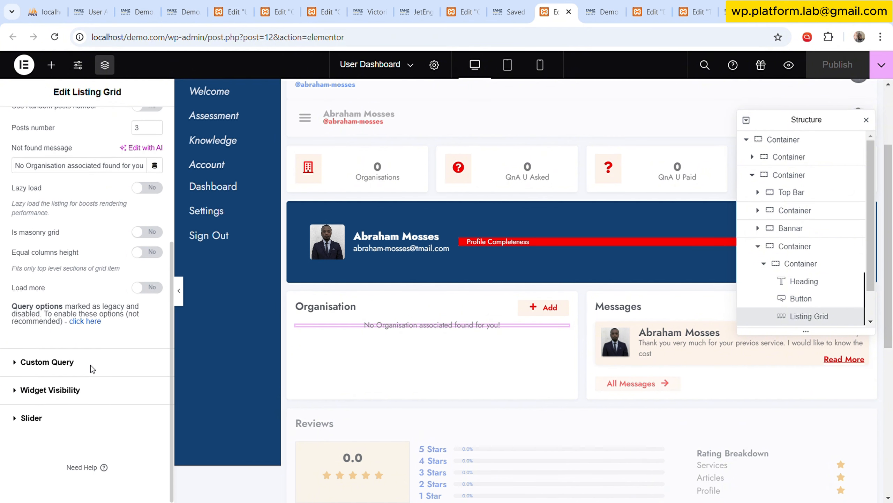
left_click(90, 365)
left_click(147, 217)
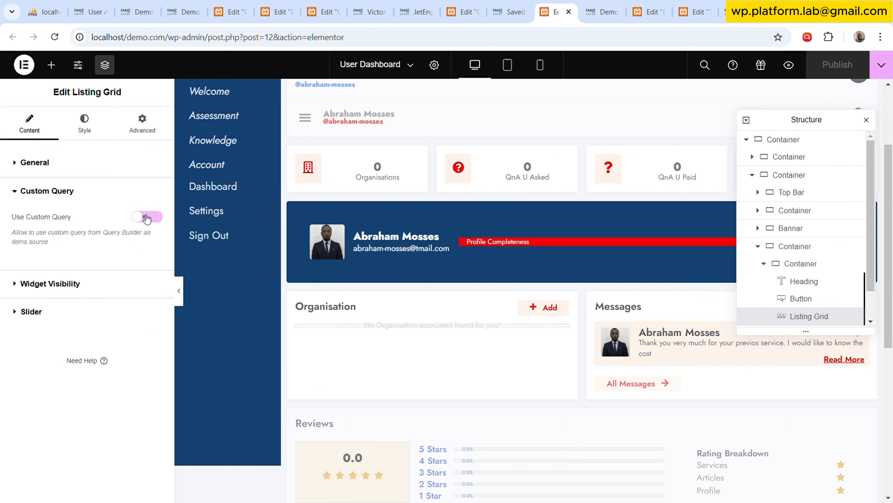
left_click(146, 217)
left_click(129, 266)
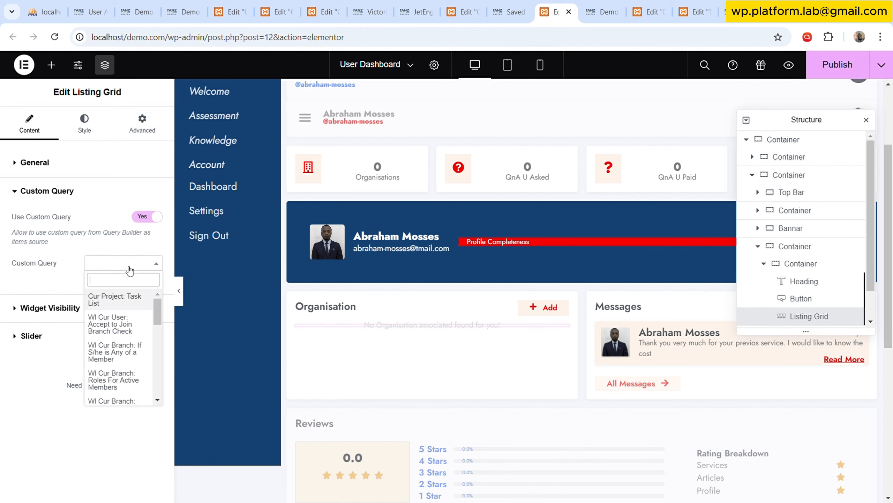
scroll(120, 352, "down", 8)
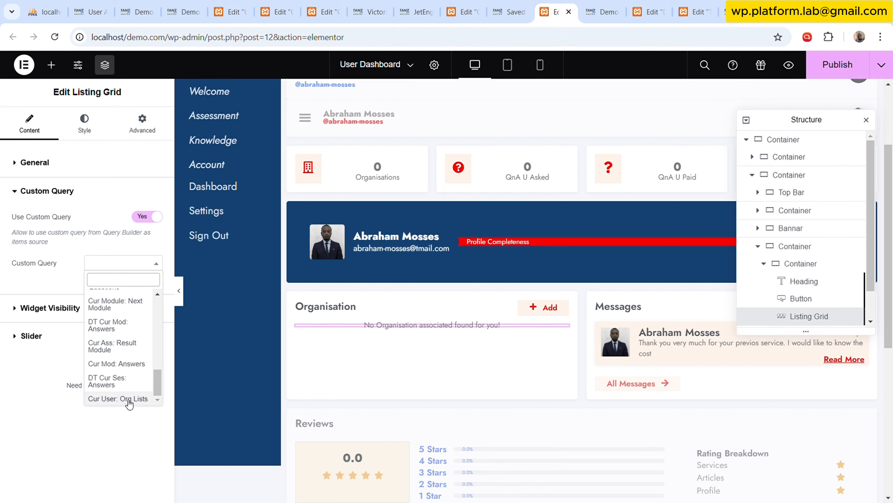
left_click(123, 402)
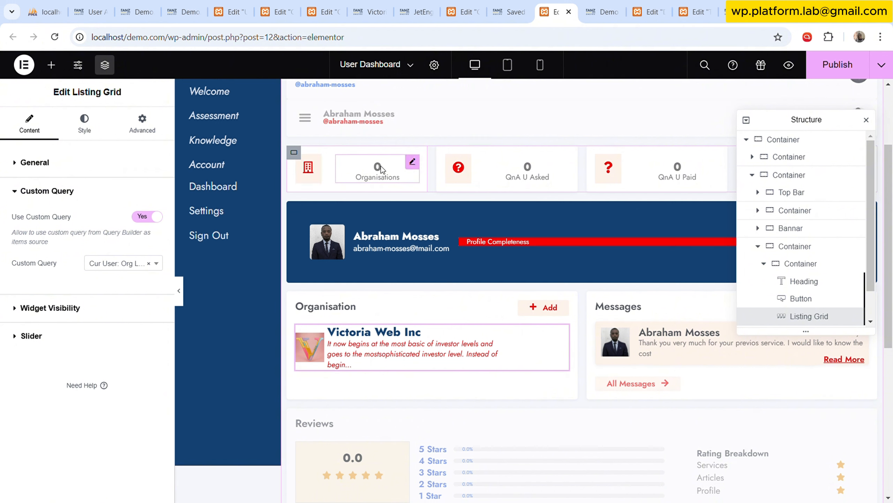
Replace the Organisations icon box title with a Query Results Count tag for "Cur User: Org Lists", returning the total query results count.
left_click(412, 162)
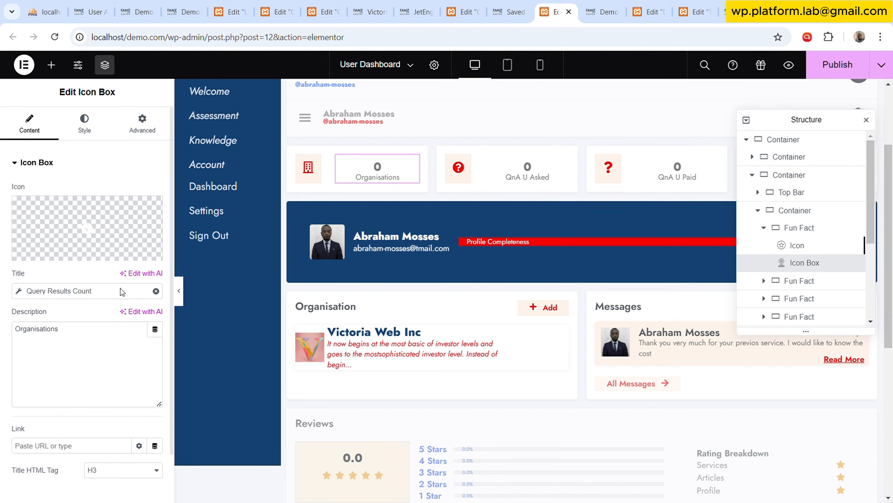
left_click(155, 291)
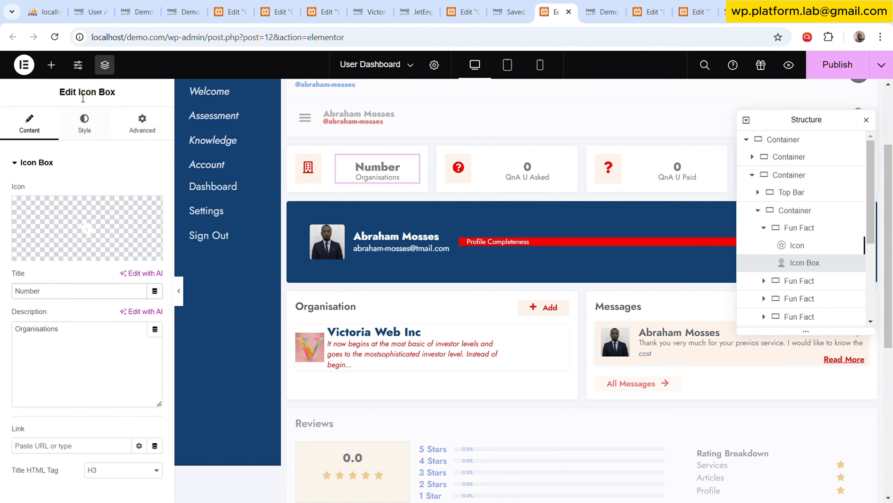
left_click(155, 291)
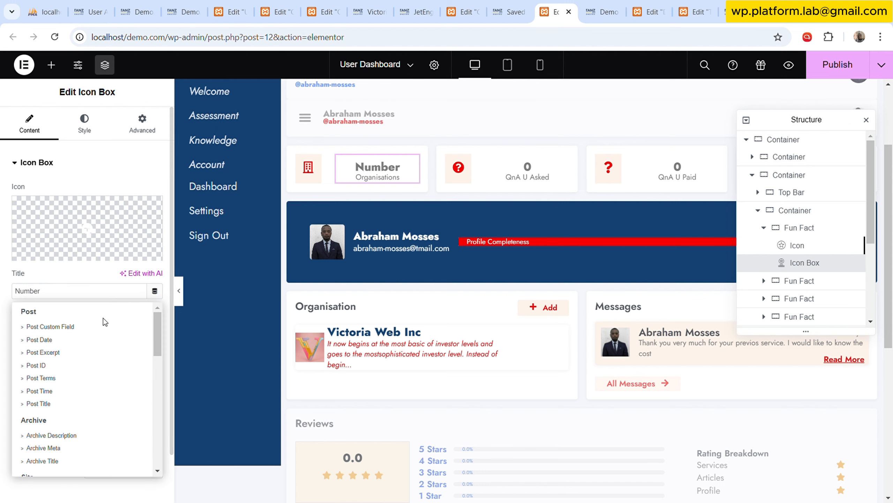
scroll(62, 409, "down", 10)
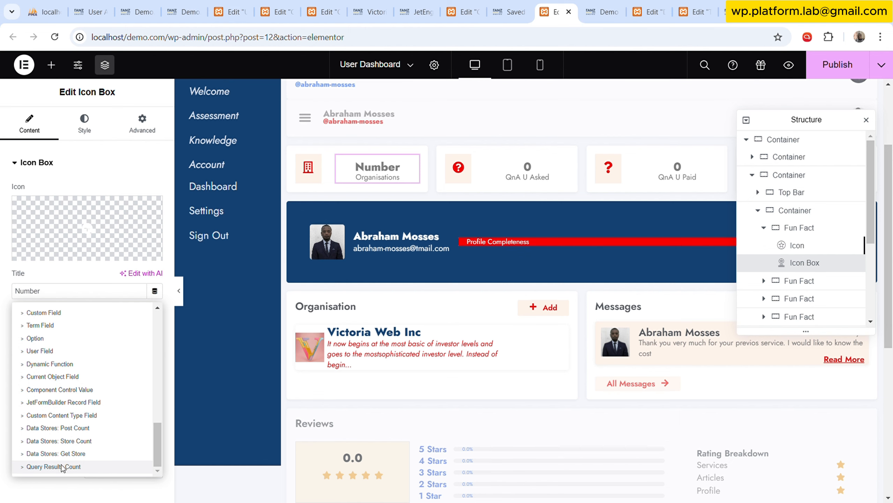
left_click(65, 468)
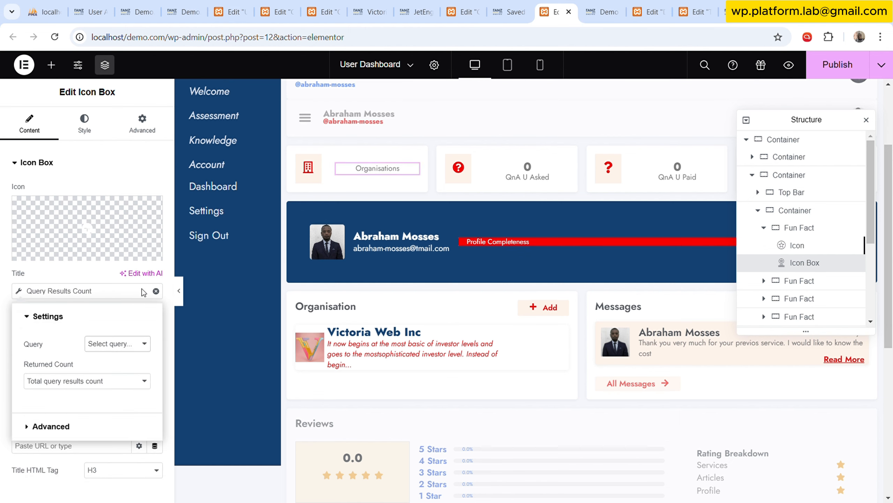
left_click(144, 312)
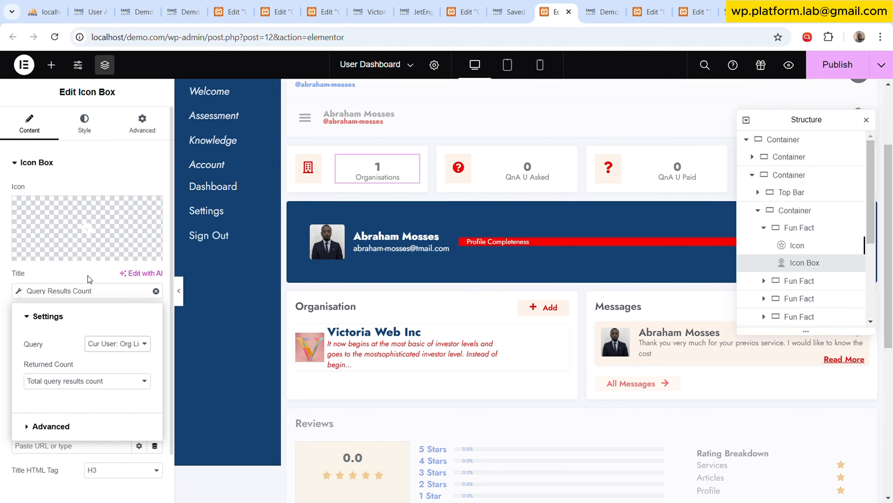
left_click(85, 267)
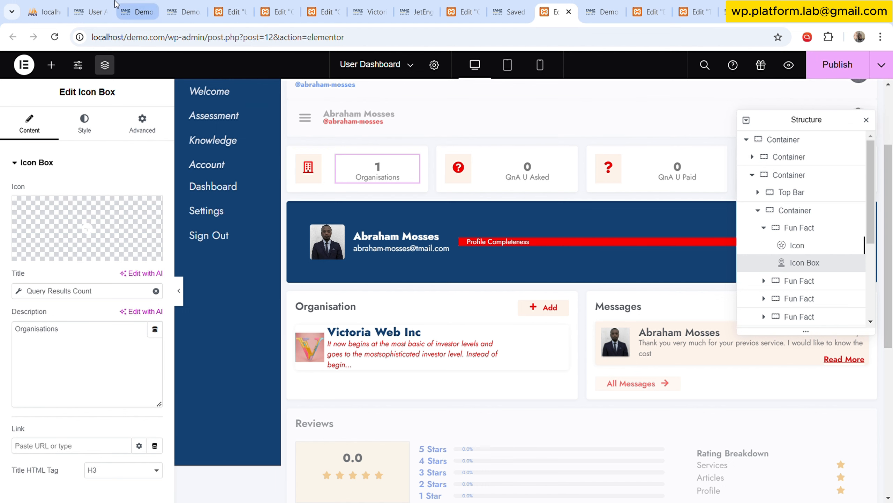
Reload the user account page and check its Organisation list and Organisations count.
left_click(91, 12)
left_click(55, 37)
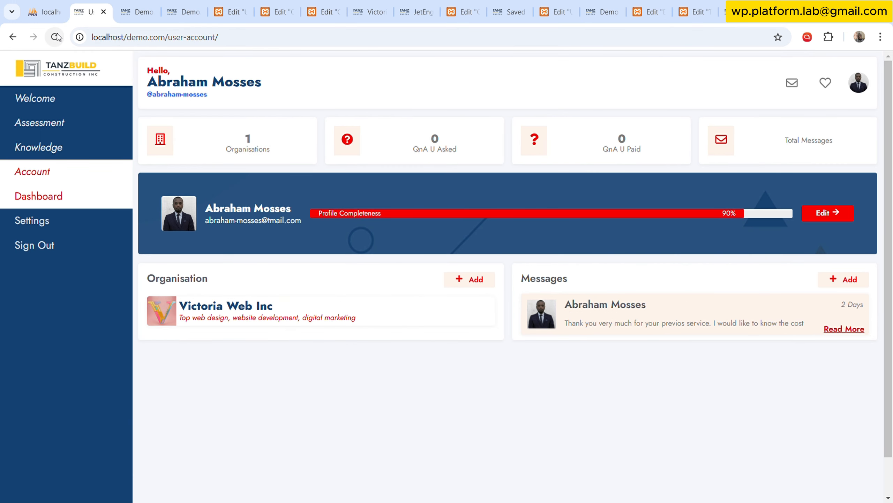
left_click(57, 38)
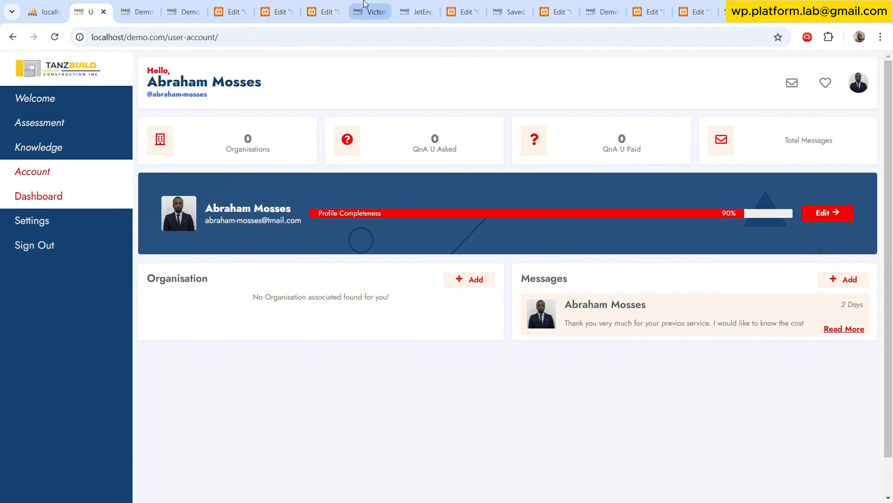
left_click(56, 40)
Return to the User Dashboard template in the Elementor editor and publish its changes.
left_click(468, 7)
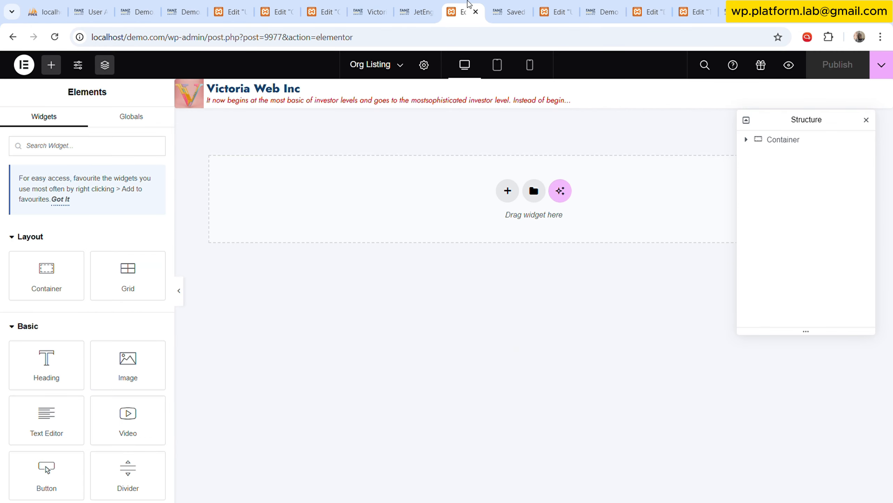
left_click(418, 7)
left_click(366, 6)
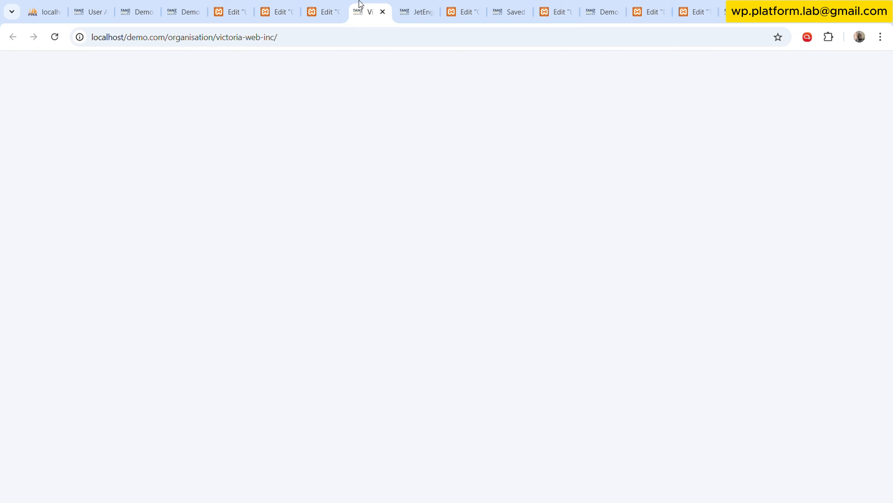
left_click(330, 4)
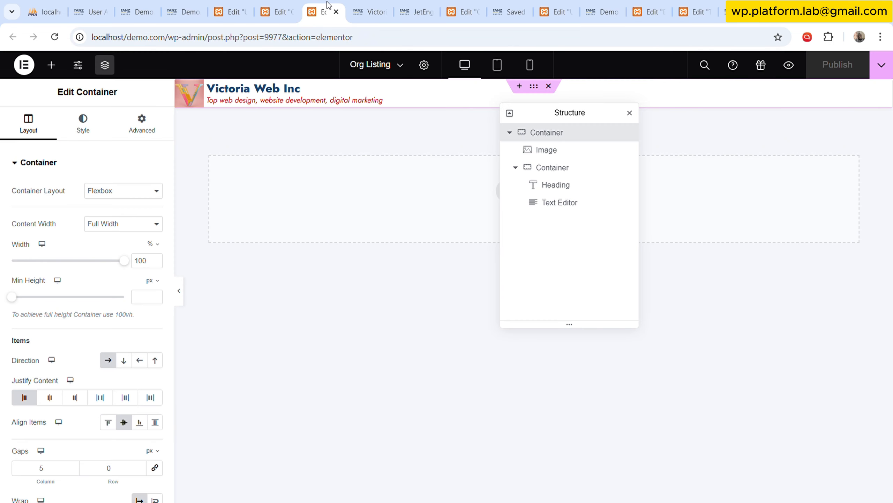
left_click(555, 5)
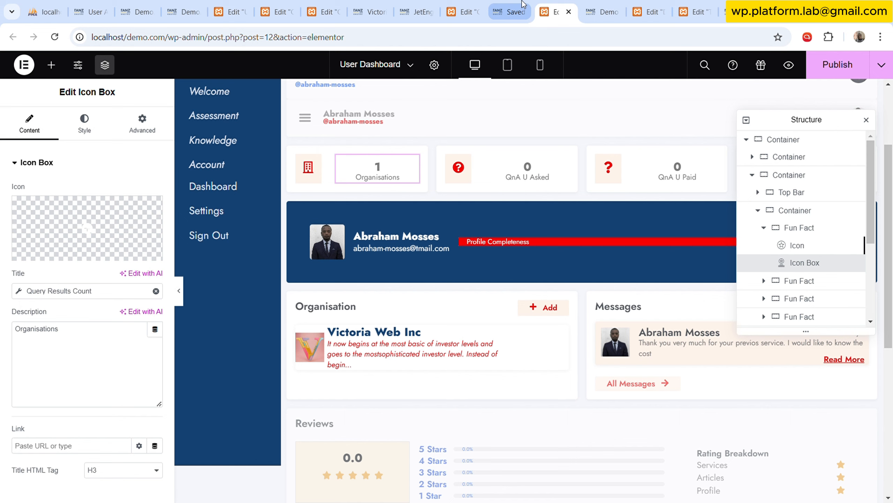
left_click(834, 70)
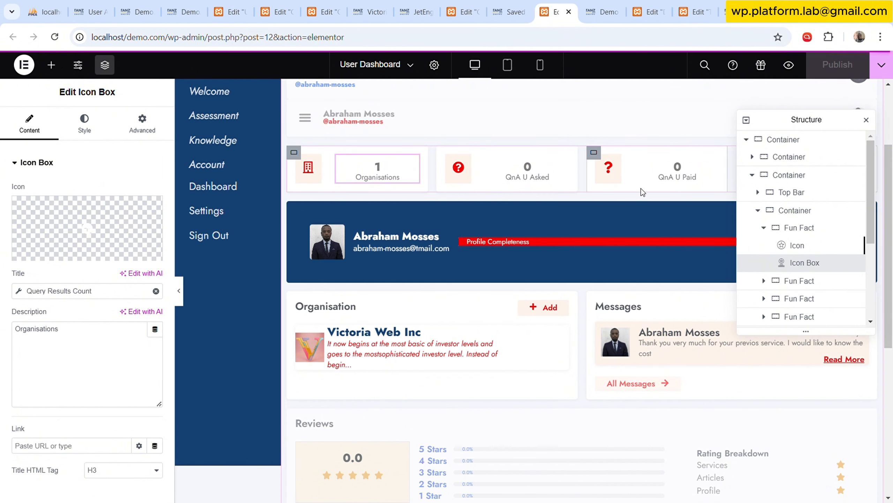
Reload the user account page and open the Victoria Web Inc organisation from its list in a new browser tab.
left_click(87, 11)
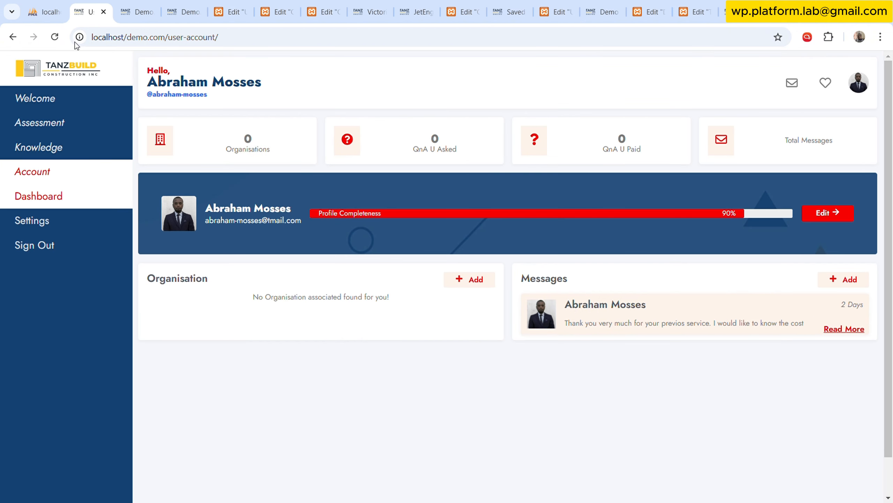
left_click(57, 39)
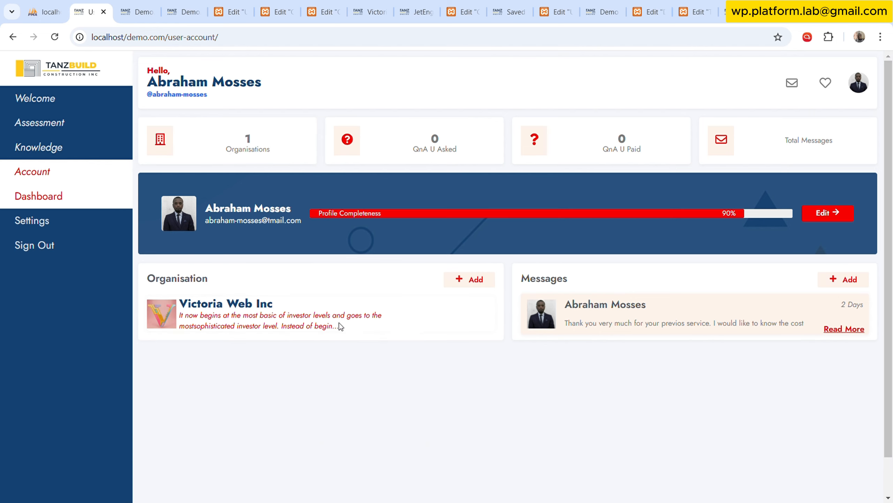
middle_click(264, 315)
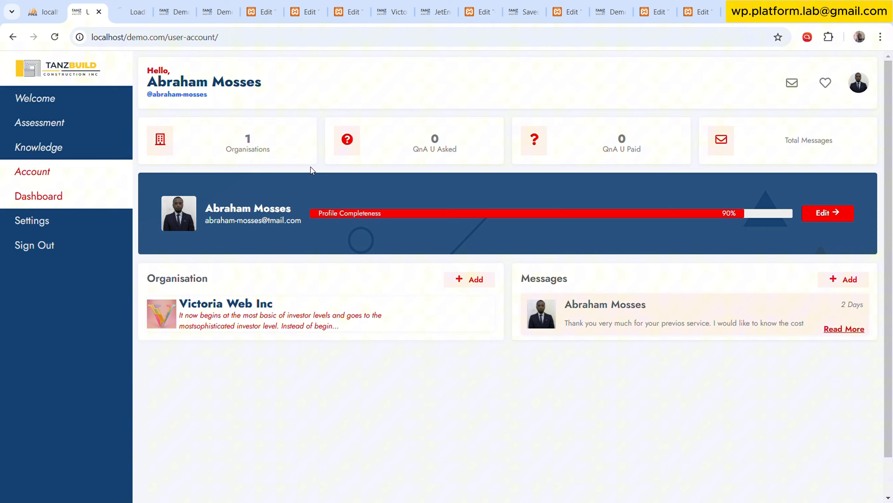
left_click(138, 10)
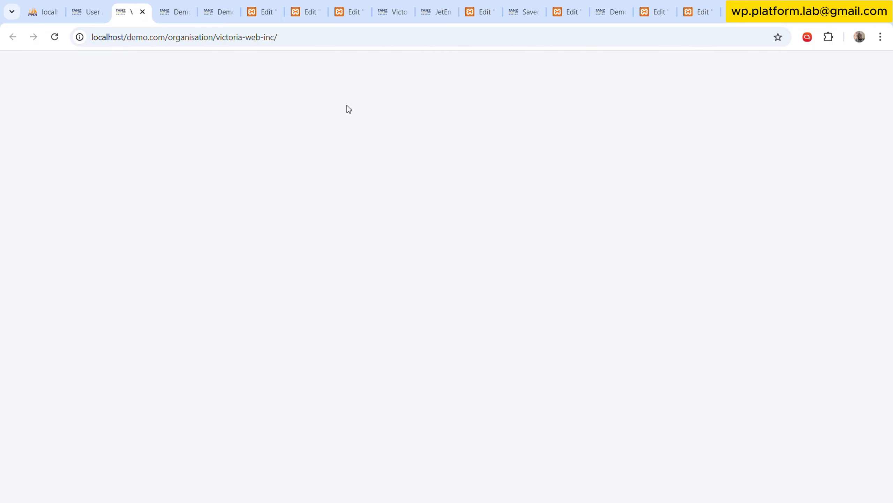
Open Elementor's Theme Builder from the Saved Templates admin page.
left_click(221, 12)
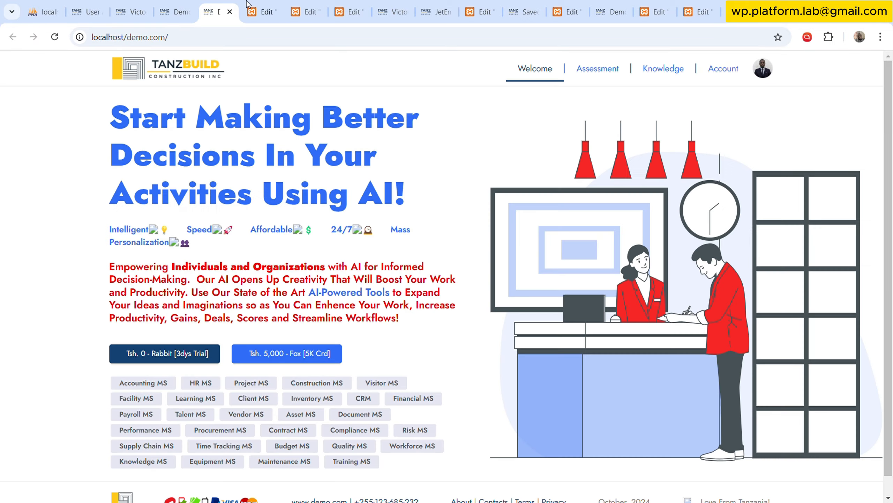
left_click(393, 11)
left_click(436, 12)
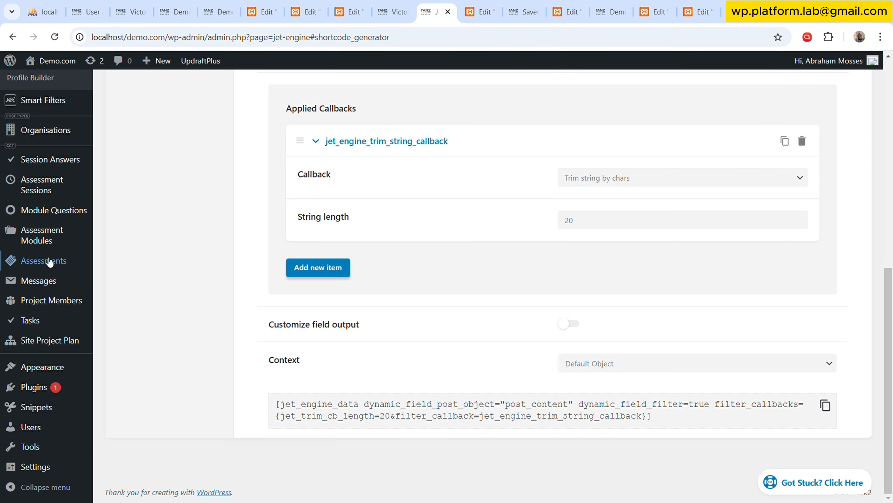
scroll(110, 277, "up", 10)
left_click(492, 12)
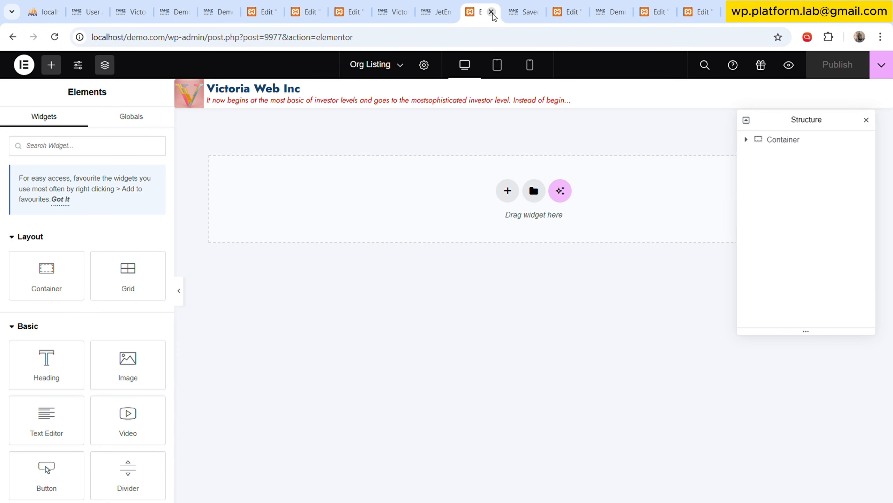
left_click(531, 12)
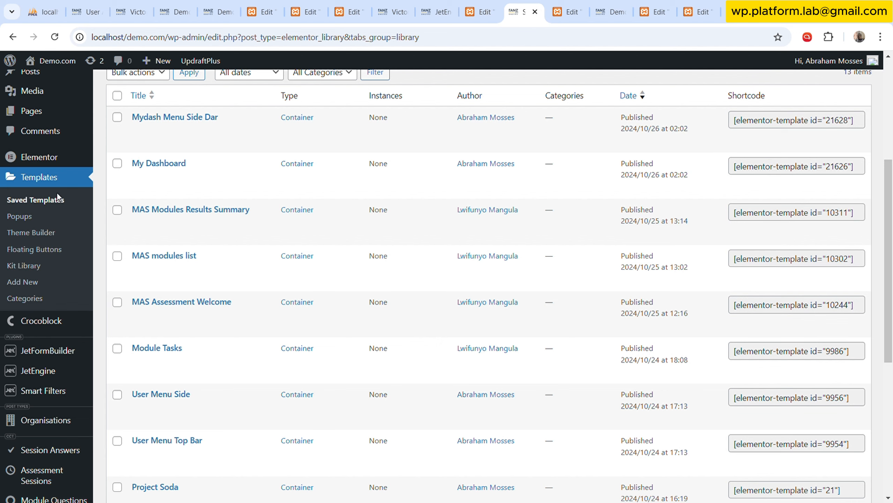
left_click(51, 239)
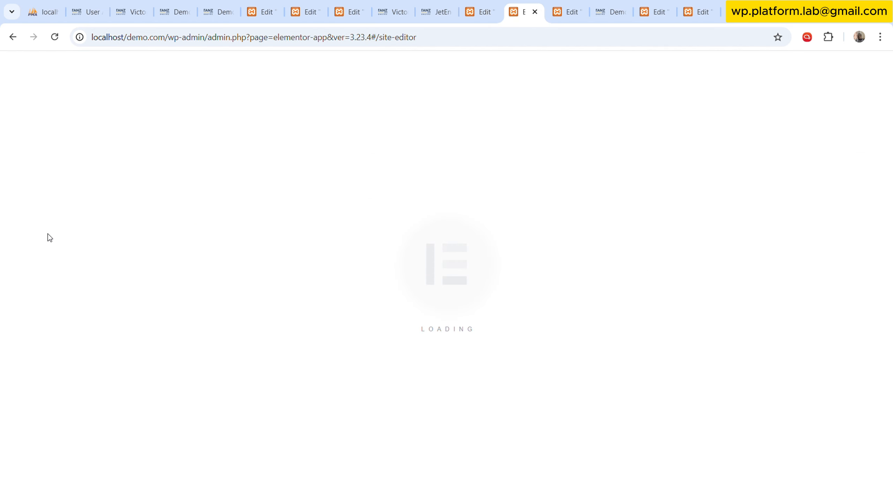
Close the User Dashboard editor tab and the demo and Test tabs that follow it, returning to the Theme Builder.
left_click(571, 12)
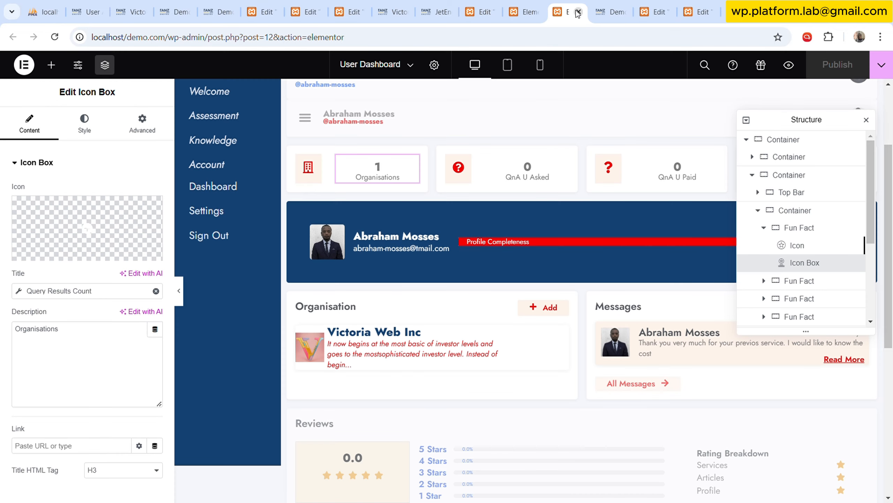
left_click(579, 12)
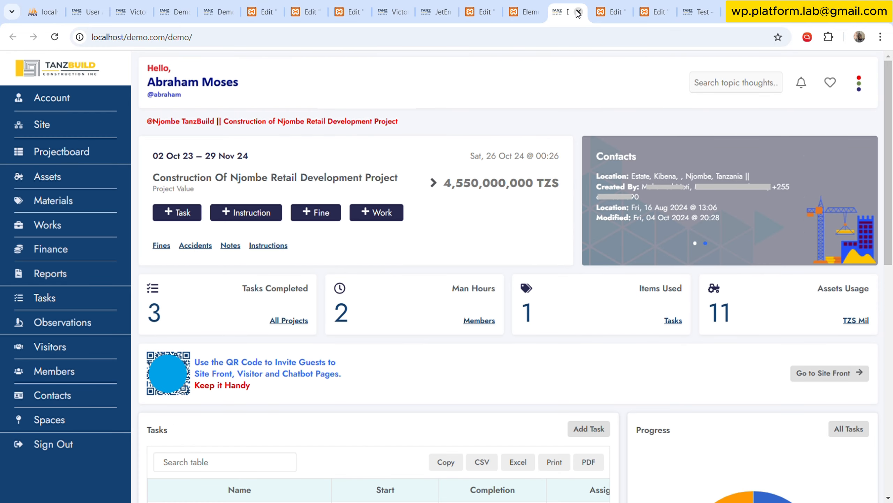
left_click(579, 12)
left_click(578, 12)
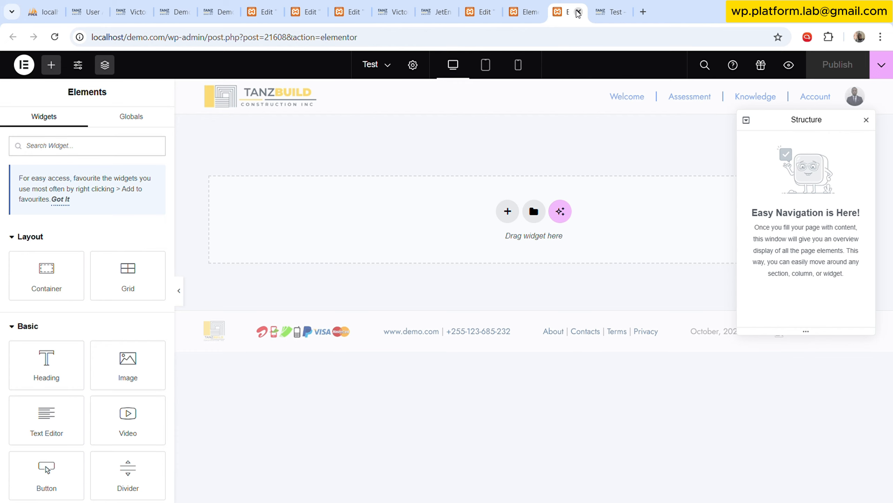
left_click(578, 12)
left_click(578, 11)
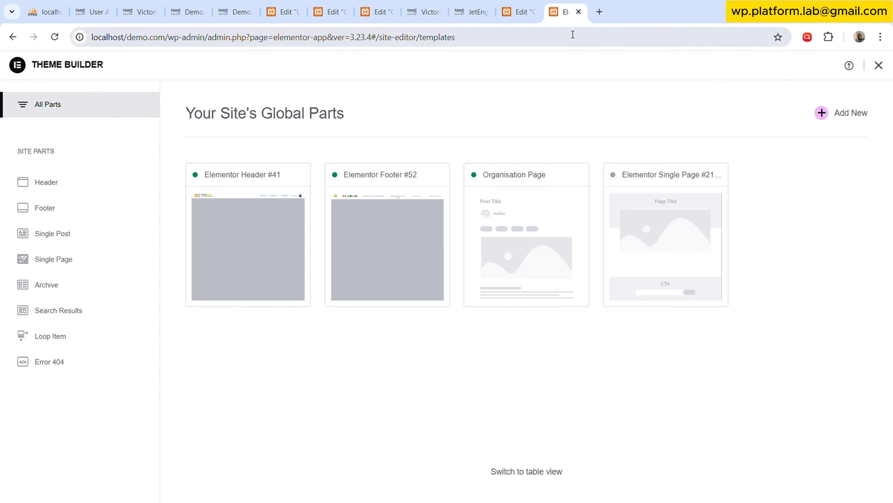
Move the Organisation Page template in the Theme Builder's Single Post templates to the trash.
mouse_move(504, 269)
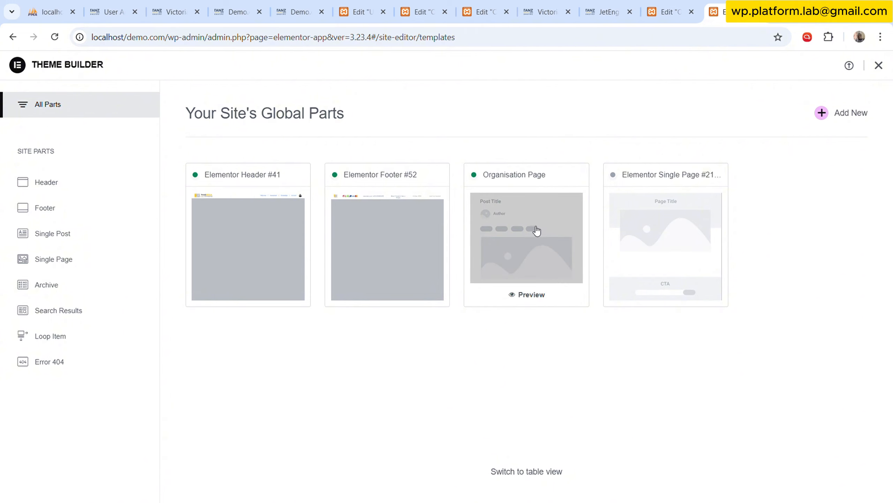
left_click(853, 115)
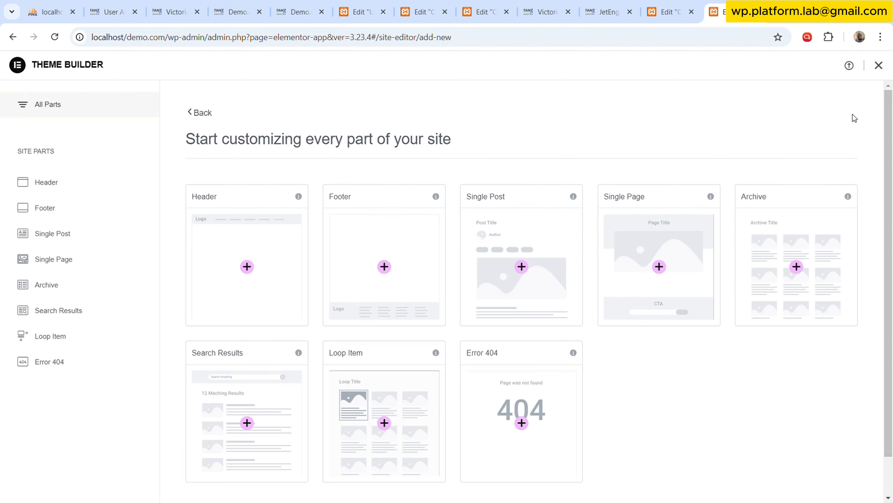
left_click(72, 235)
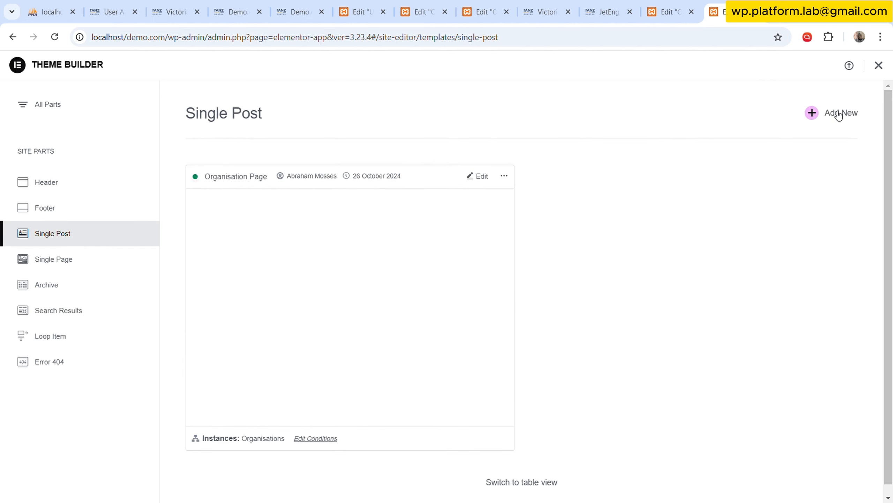
left_click(505, 175)
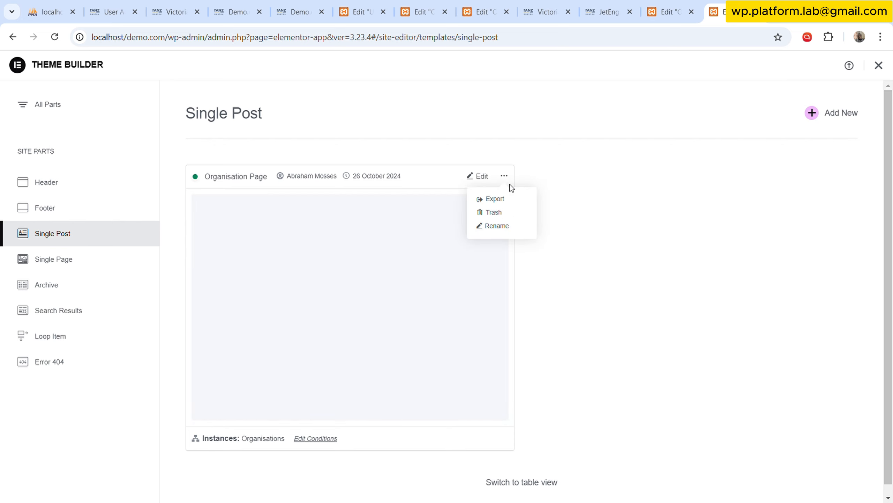
left_click(505, 214)
left_click(524, 317)
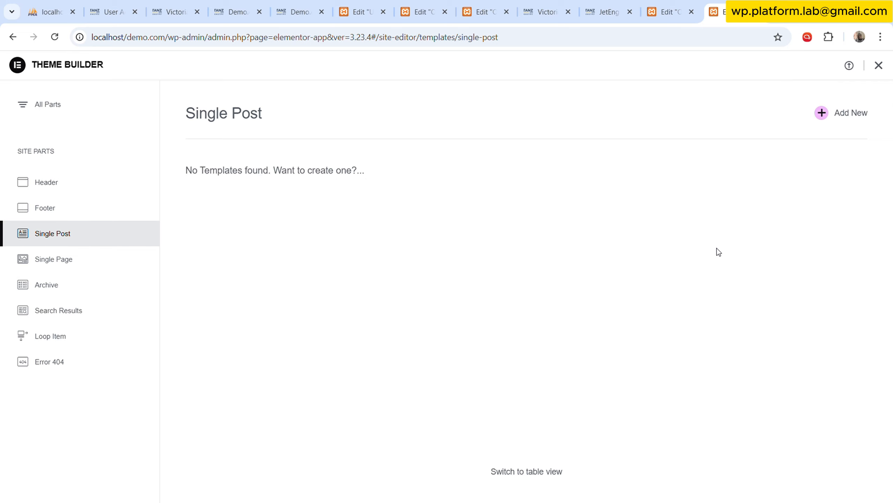
Create a new Single Post template without a library block and title it "Org MS".
left_click(851, 116)
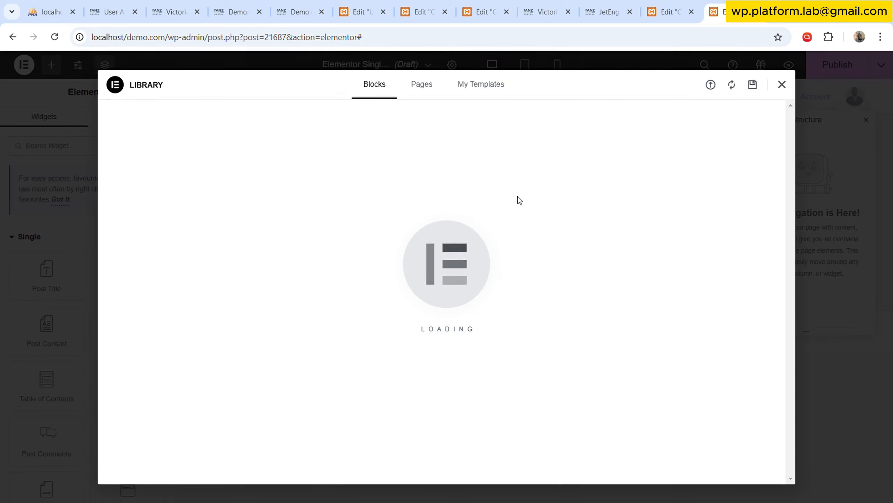
left_click(782, 85)
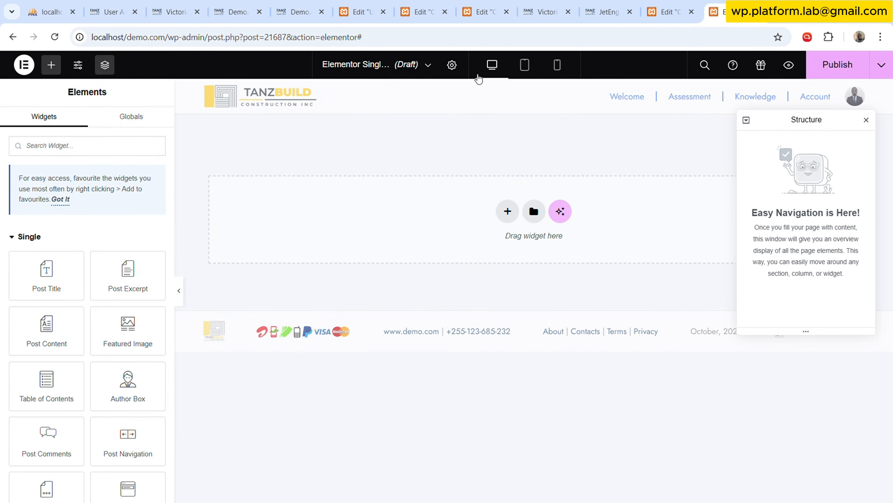
left_click(459, 68)
triple_click(124, 196)
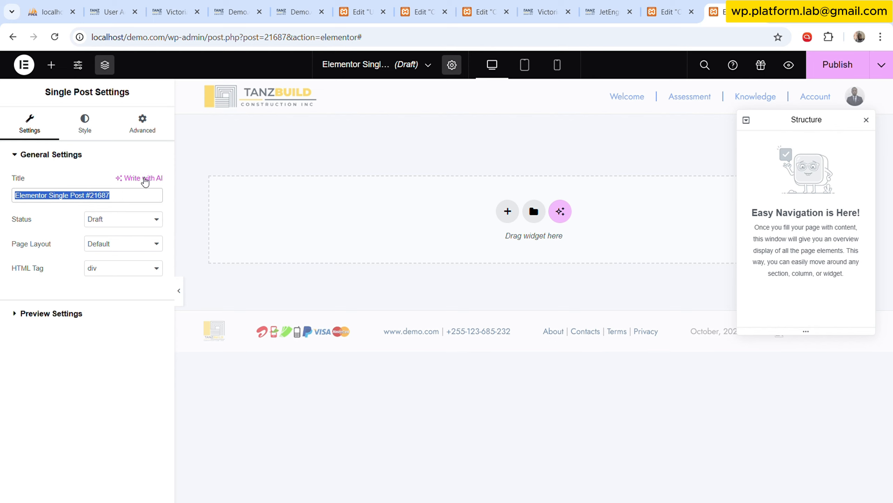
type("Org")
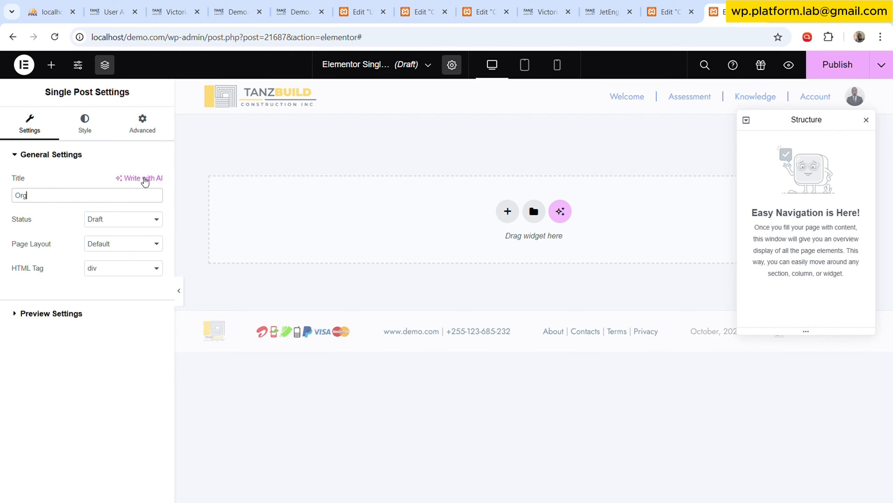
type(" MS")
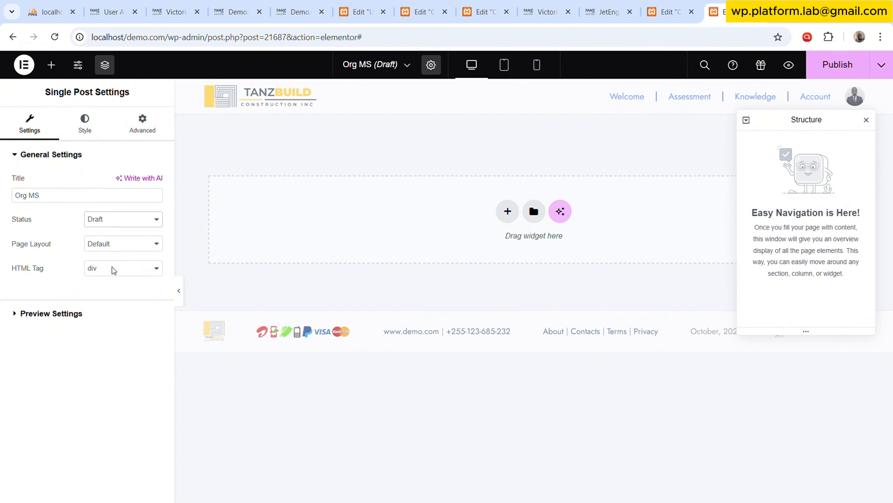
Set the template's status to Published, page layout to Elementor Canvas, and dynamic content preview to Organisation.
left_click(113, 276)
left_click(120, 241)
left_click(128, 276)
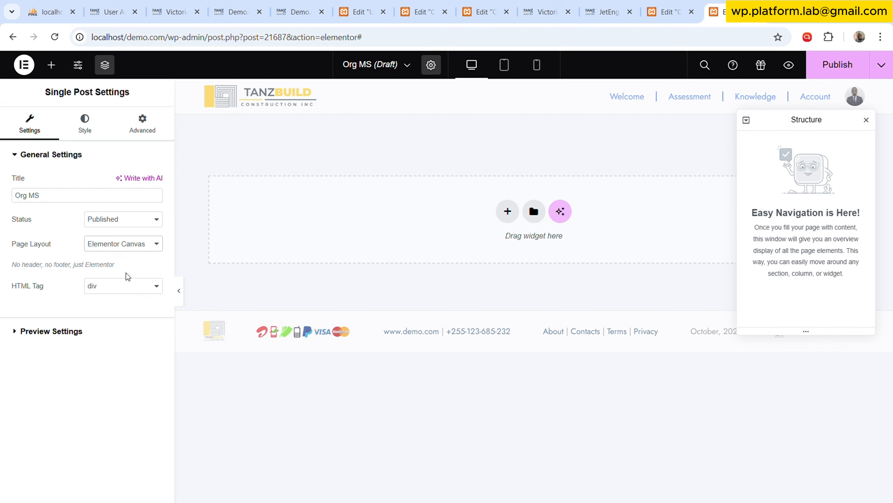
left_click(90, 332)
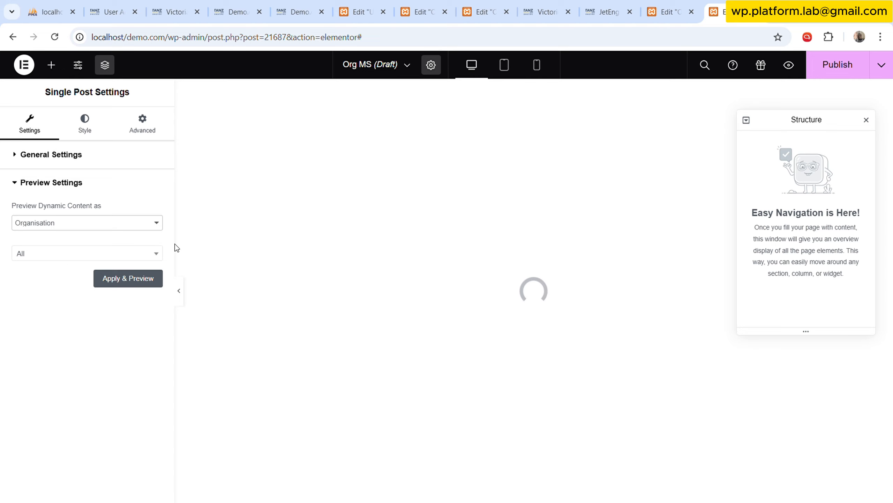
Publish the Org MS template with an added Include display condition.
left_click(837, 71)
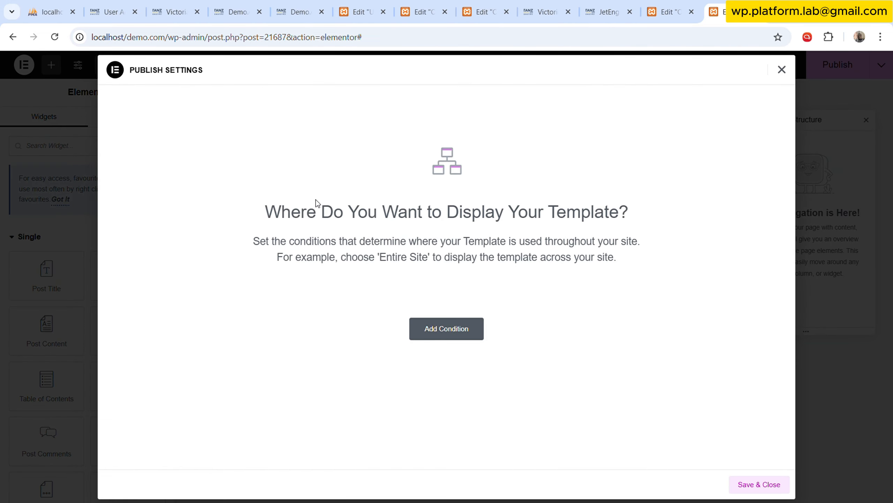
left_click(449, 328)
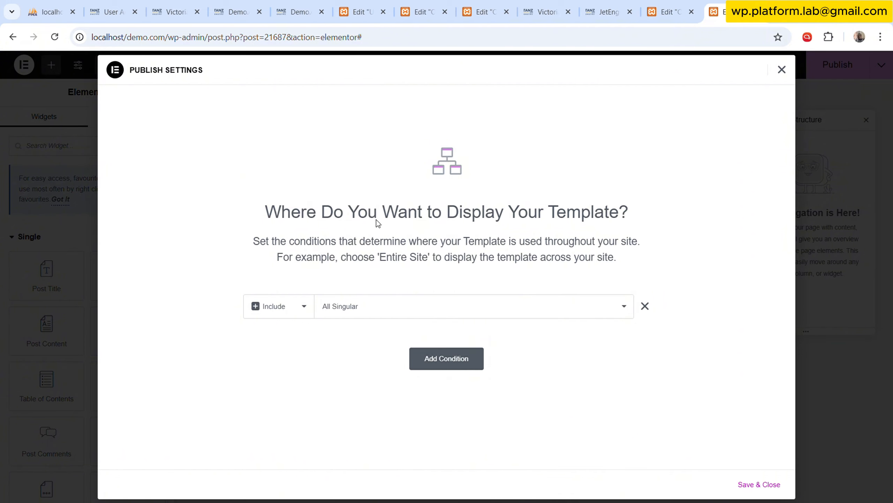
left_click(760, 484)
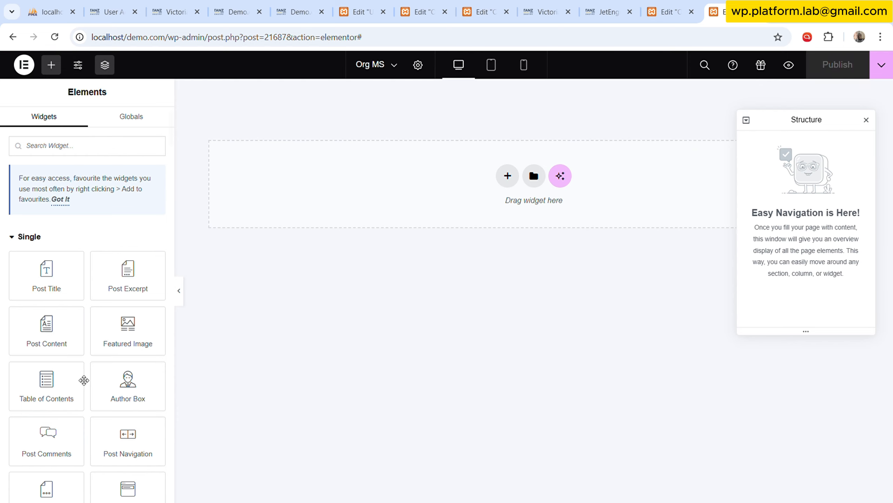
Add a container to the empty Org MS template and rename it "Front Welcome" in the structure.
scroll(76, 397, "down", 3)
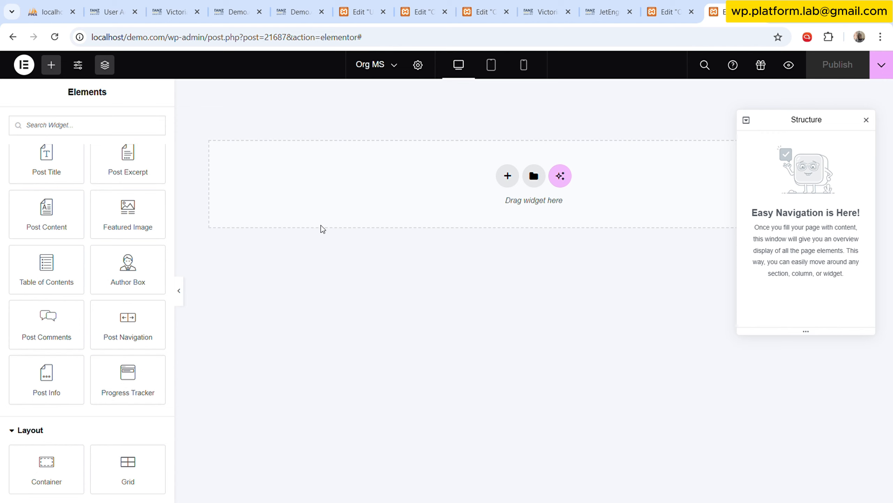
scroll(53, 338, "down", 2)
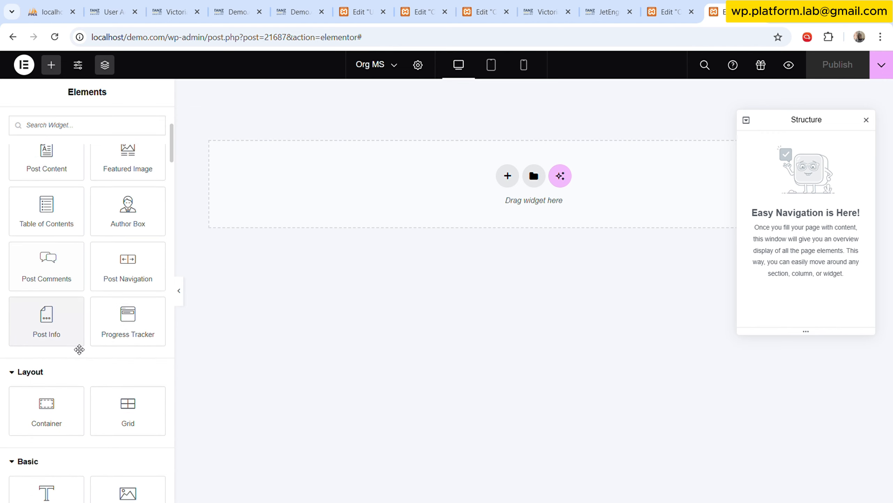
left_click_drag(58, 412, 397, 233)
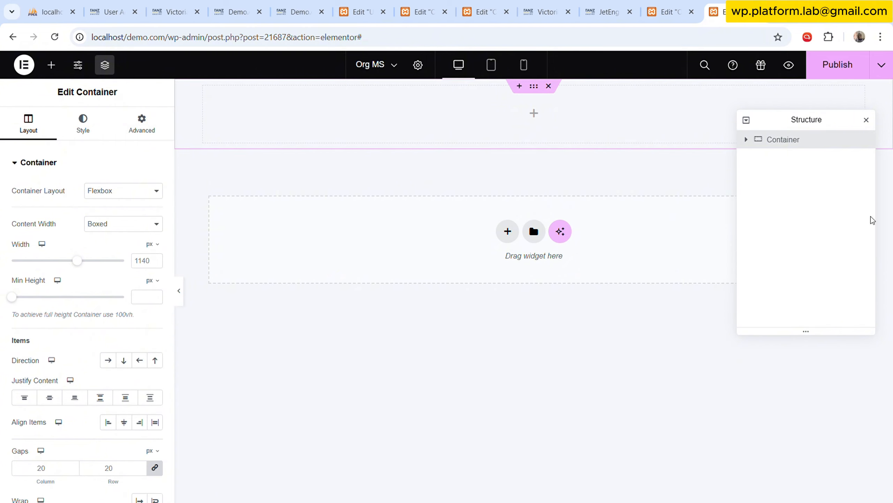
double_click(790, 144)
type("Front Welcome")
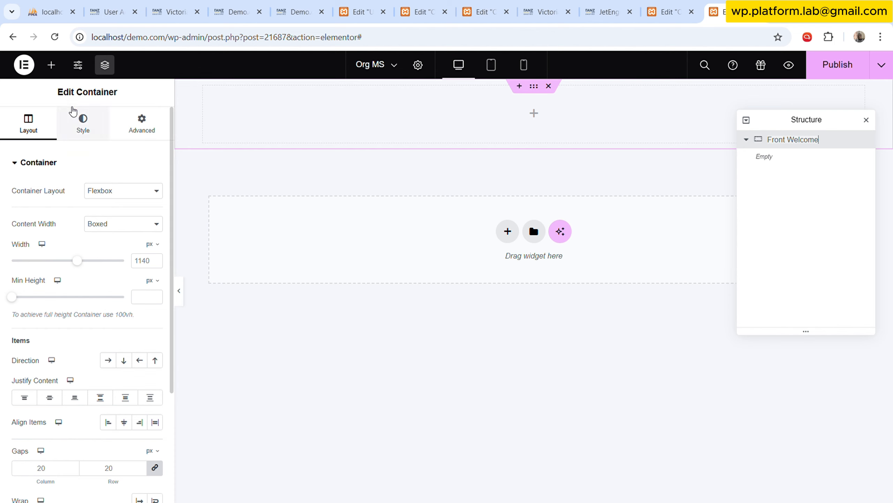
Add a second container below Front Welcome, rename it "Members", and collapse Front Welcome in the structure.
left_click(51, 66)
scroll(74, 343, "down", 6)
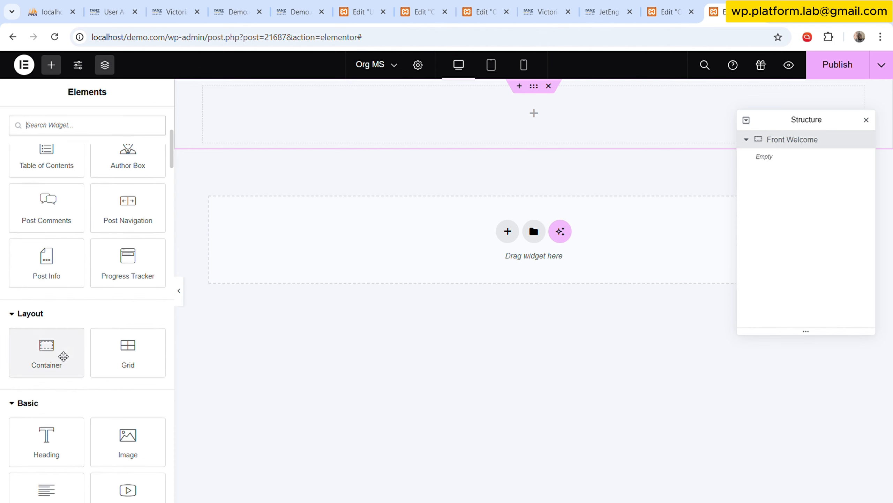
left_click_drag(62, 352, 360, 245)
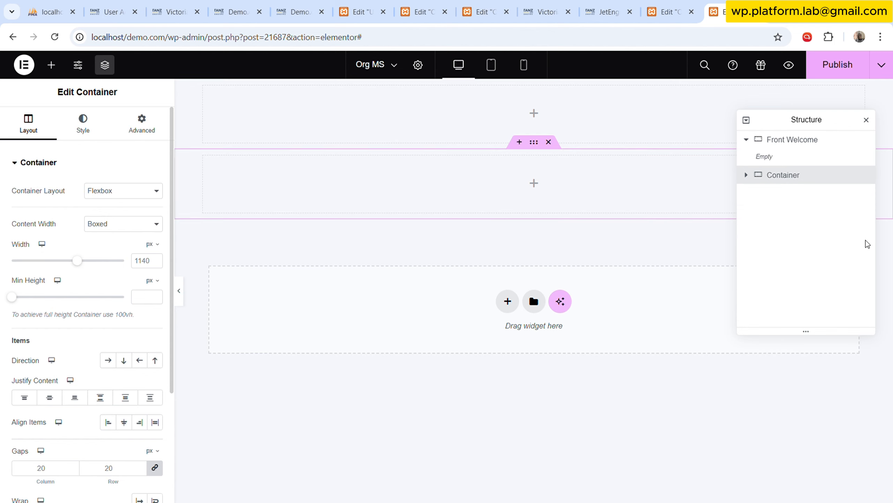
double_click(788, 176)
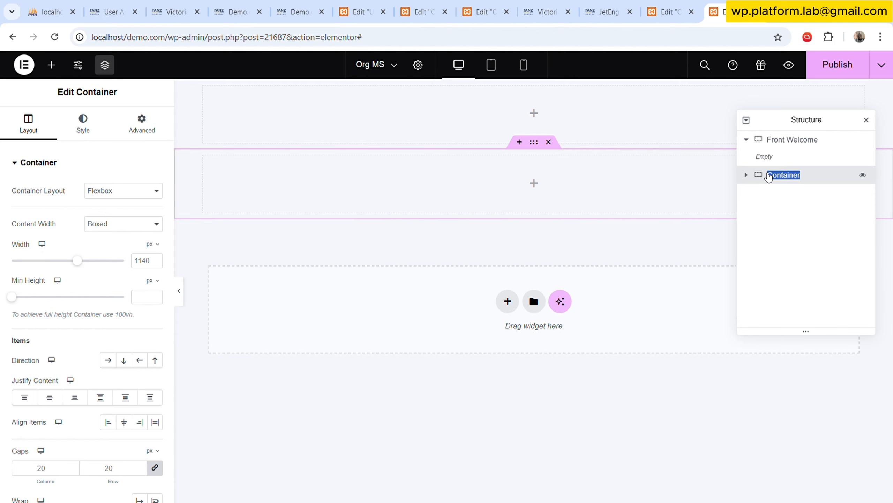
type("ME")
type("mbers ")
type("&")
key("BackSpace")
key("BackSpace")
key("BackSpace")
key("BackSpace")
key("BackSpace")
key("BackSpace")
key("BackSpace")
key("BackSpace")
left_click(746, 139)
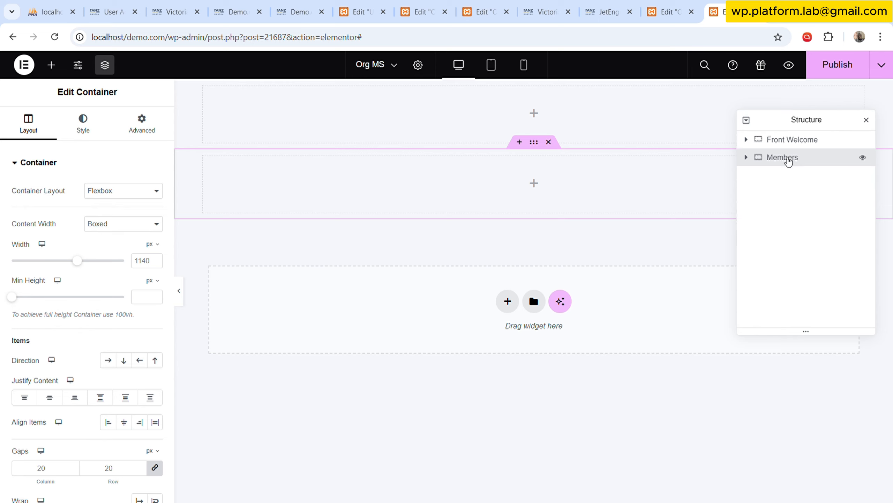
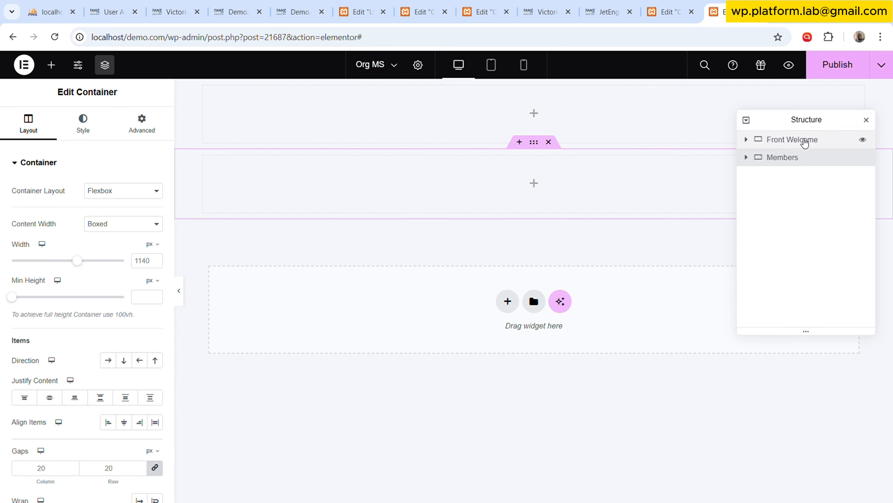
Copy the container from the Org Listing template and paste it below Members in the Org MS template.
left_click(666, 11)
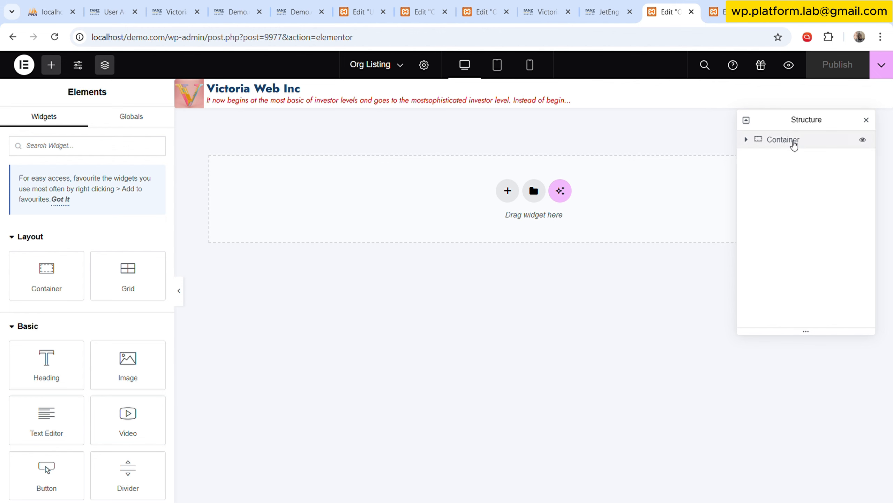
left_click(793, 144)
right_click(793, 142)
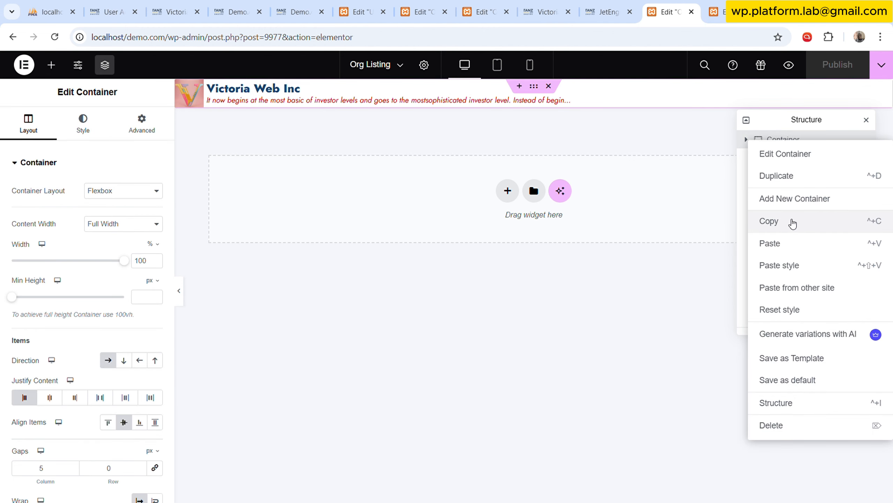
left_click(793, 221)
left_click(714, 11)
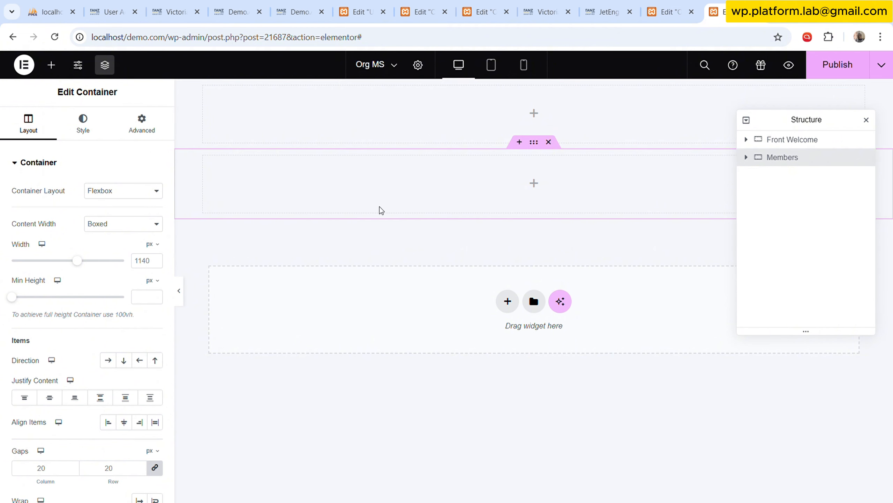
right_click(346, 281)
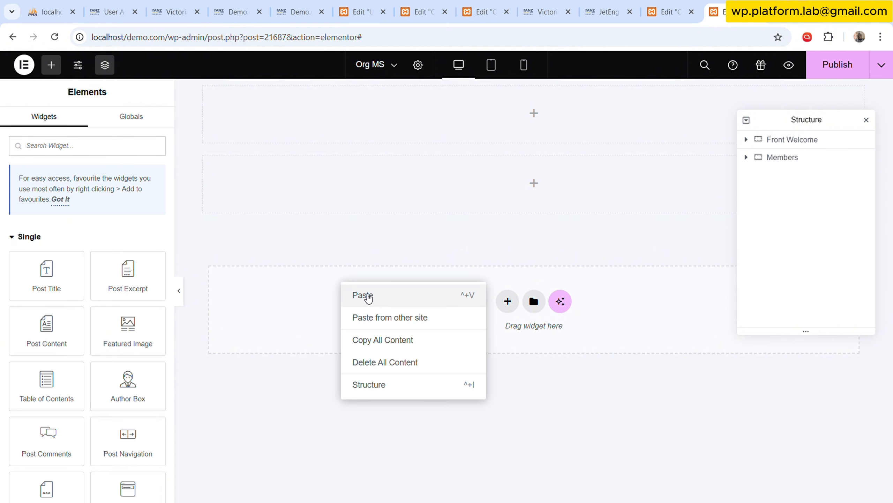
left_click(365, 297)
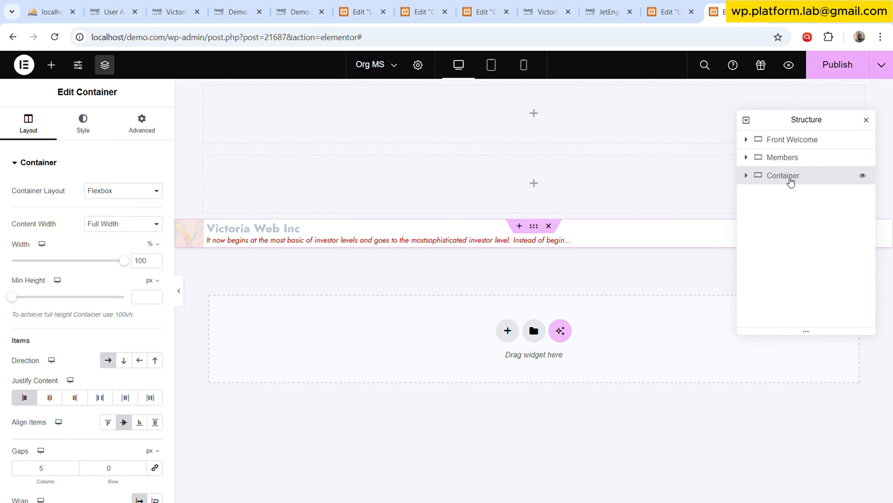
Rename the pasted container "Front" in the structure and collapse it.
double_click(791, 178)
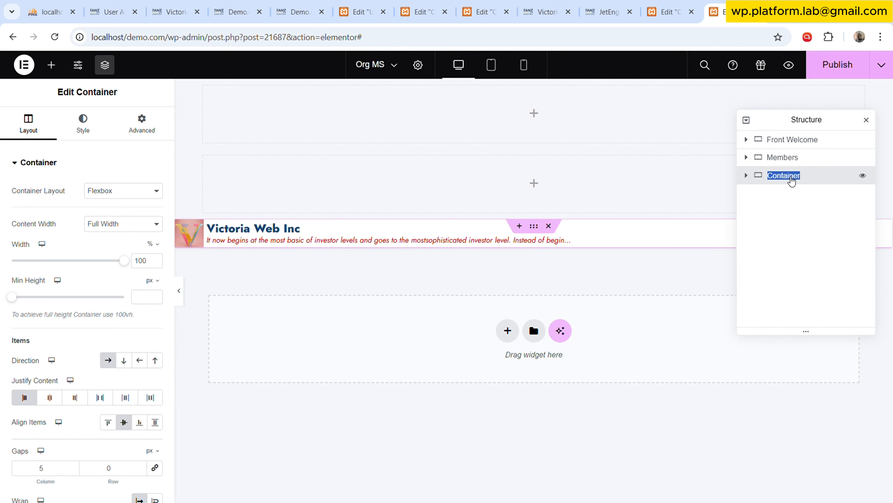
type("Front")
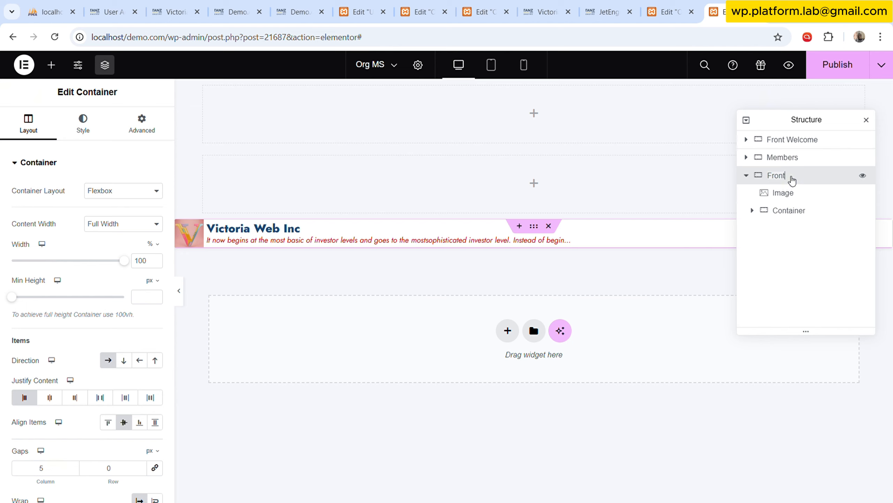
left_click(746, 176)
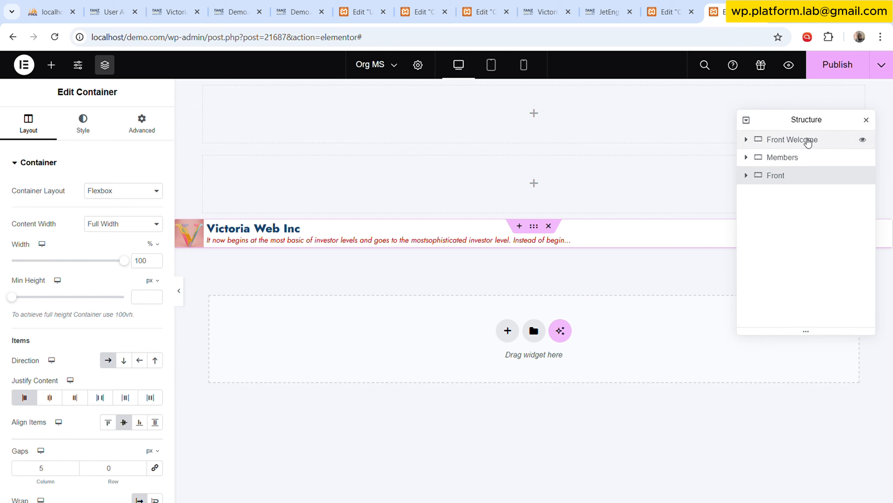
Delete the empty Front Welcome container and move Front above Members in the structure.
left_click(809, 141)
right_click(808, 141)
left_click(790, 426)
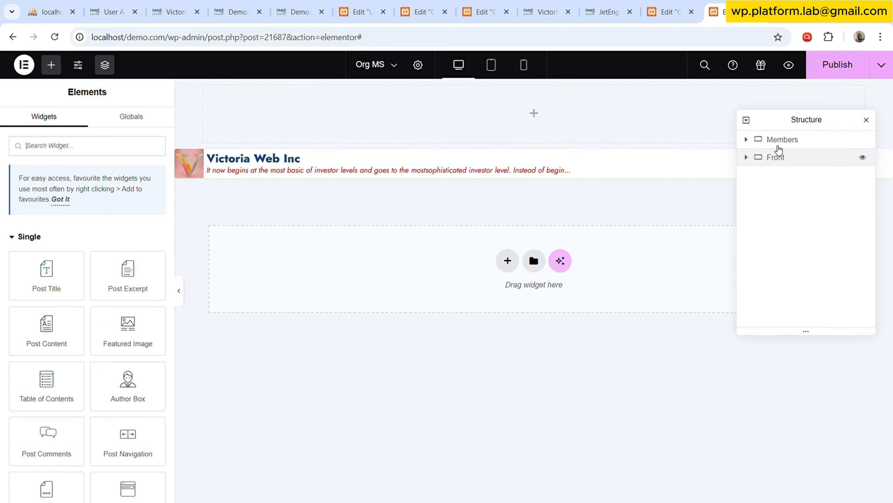
left_click_drag(795, 161, 793, 143)
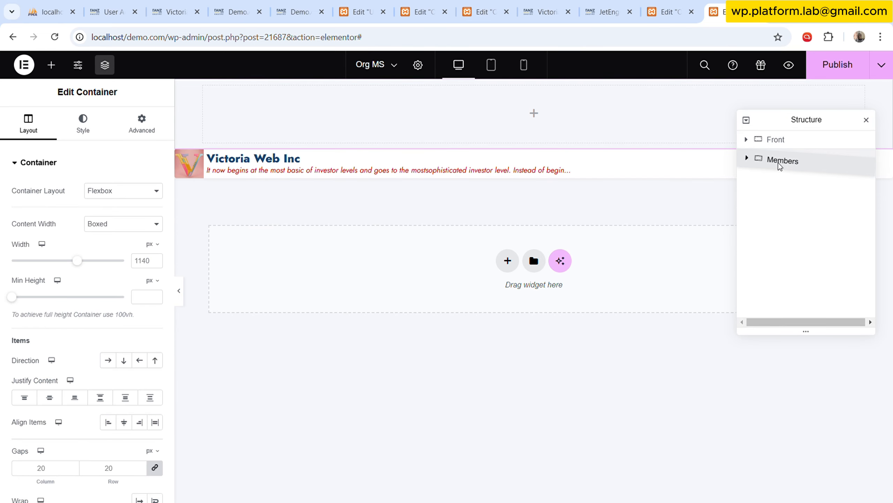
left_click(784, 140)
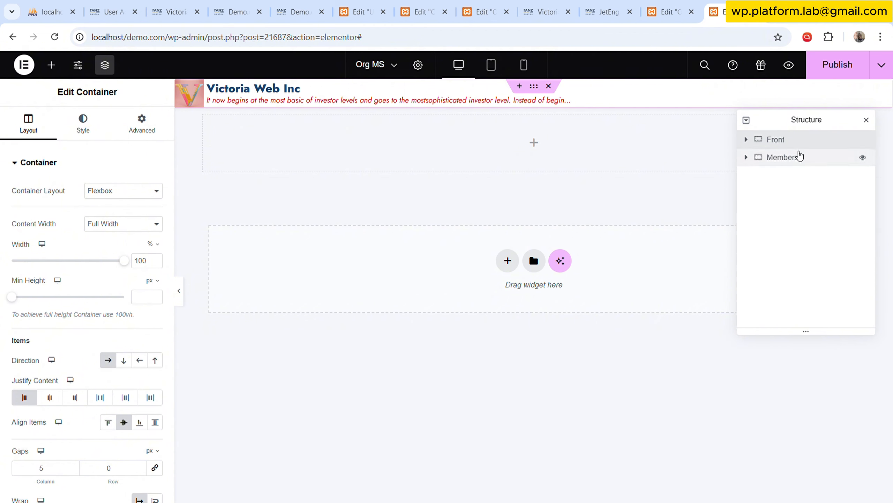
Set the max width of the image inside the Front container to 75 px.
left_click(746, 139)
left_click(783, 157)
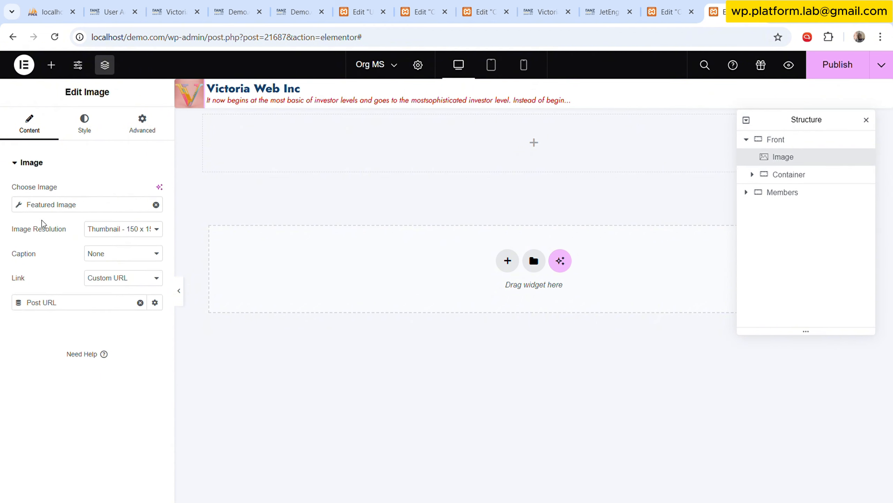
left_click(86, 124)
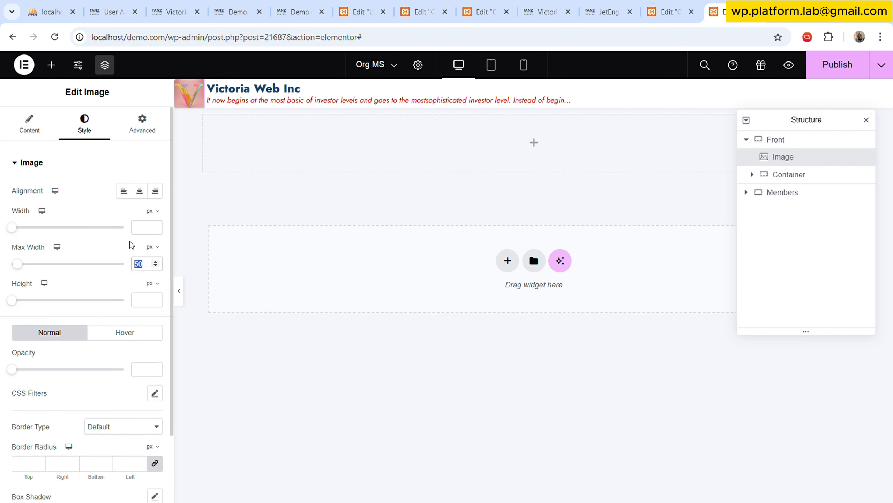
type("75")
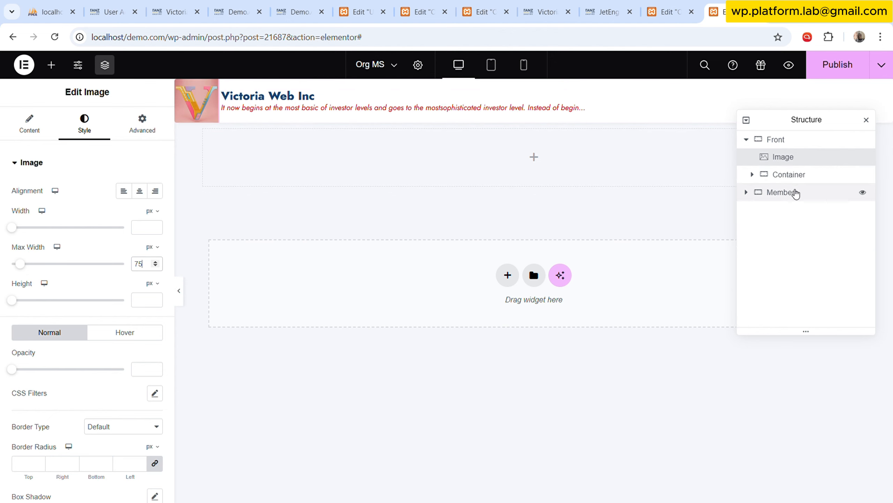
Set jet_trim_cb_length to 500 in the shortcode of the Text Editor inside Front.
left_click(752, 174)
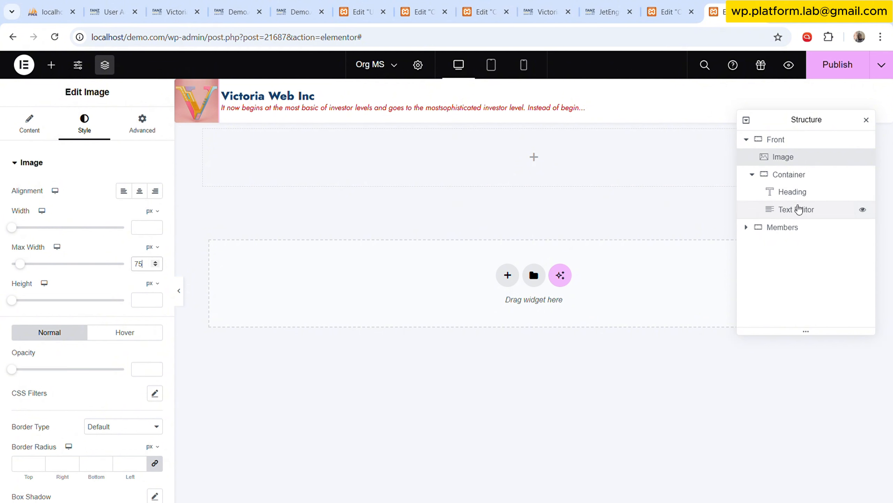
left_click(796, 208)
left_click(136, 204)
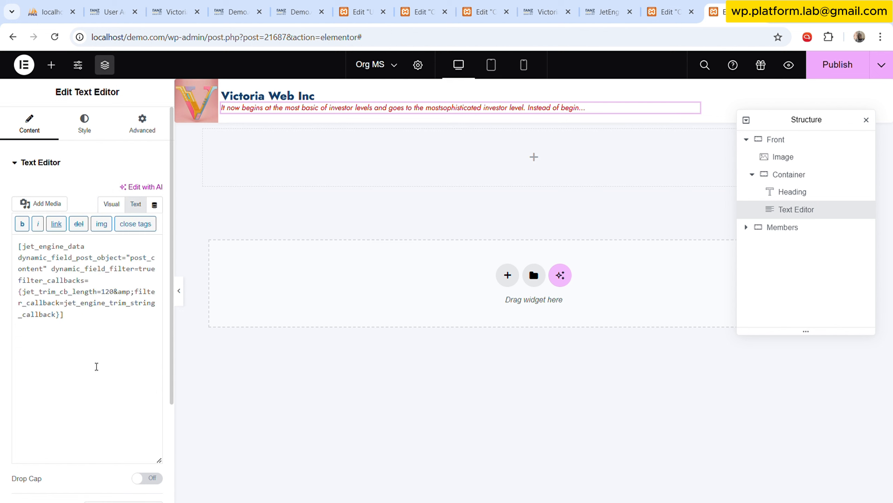
left_click_drag(101, 291, 118, 292)
type("500")
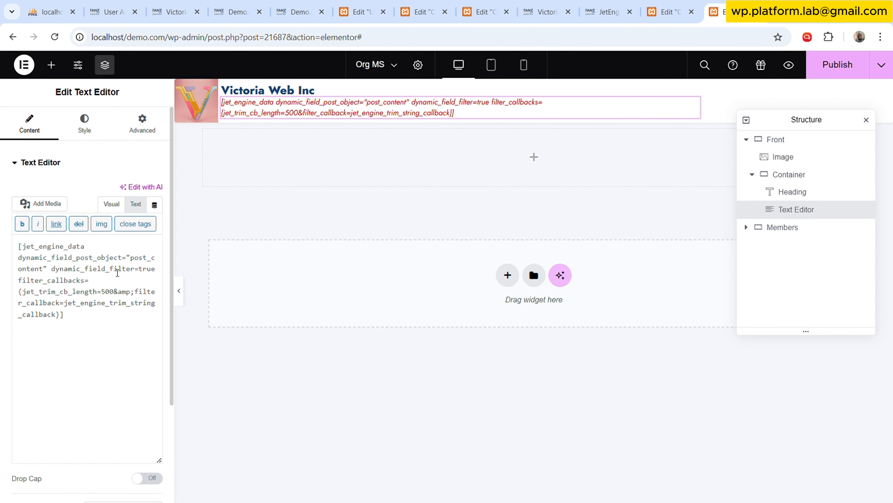
left_click(86, 131)
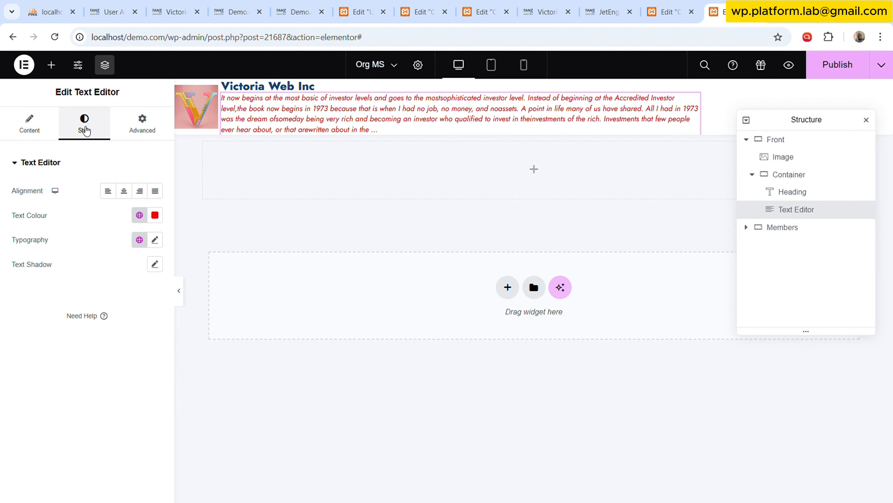
Set jet_trim_cb_length to 400 in the Text Editor's shortcode and refresh the description's preview.
left_click(49, 131)
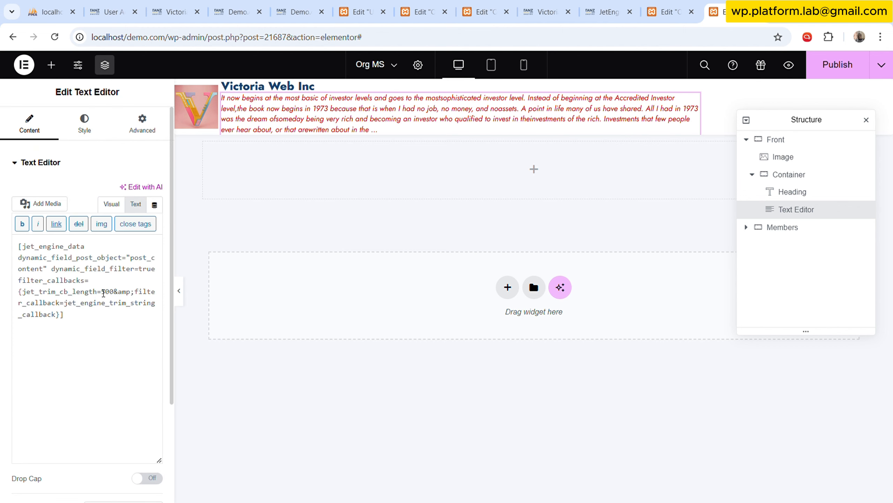
left_click_drag(103, 293, 108, 293)
type("4")
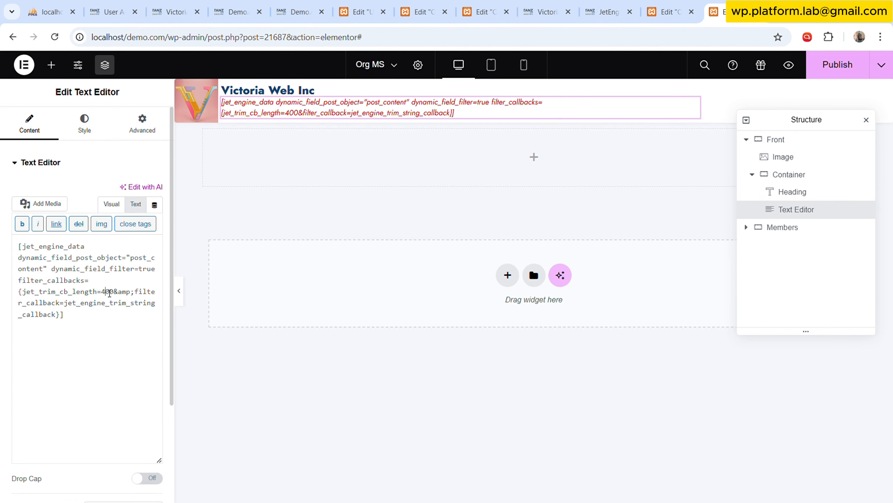
left_click(101, 134)
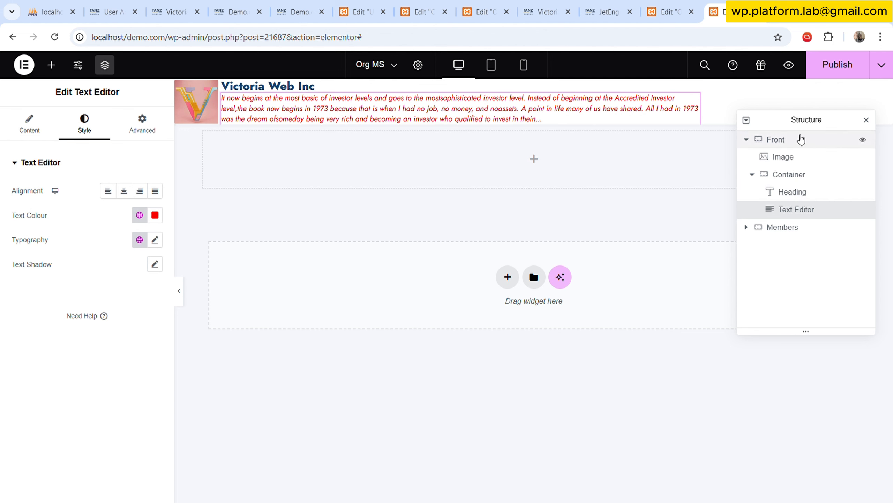
Try Boxed content width on the Front container, then set it back to Full Width.
left_click(746, 140)
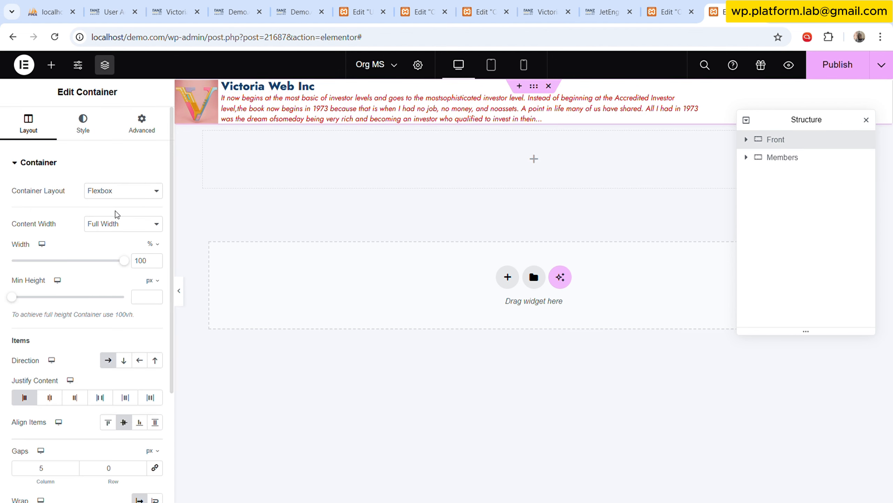
left_click(119, 249)
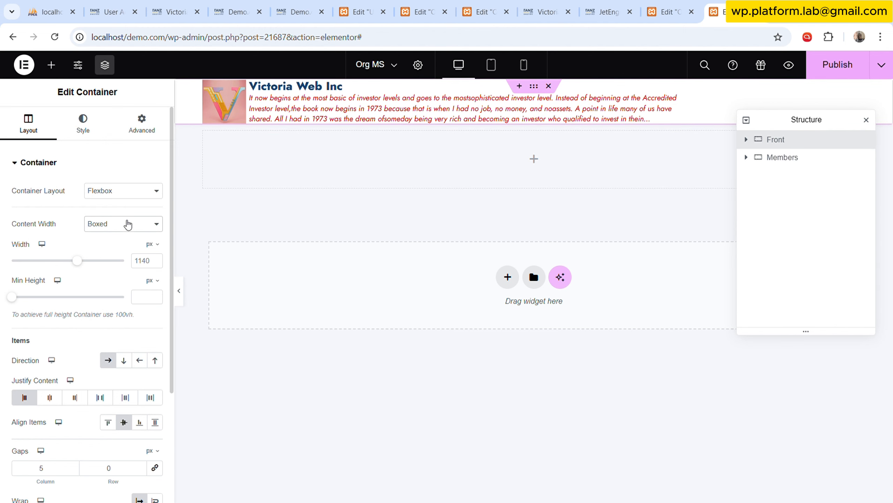
left_click(128, 224)
left_click(114, 258)
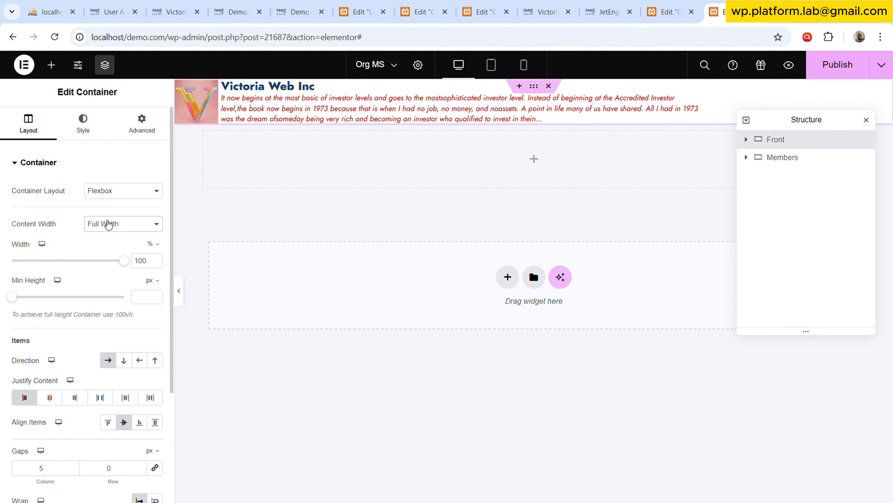
Add a single-column Flexbox container below Members.
left_click(514, 271)
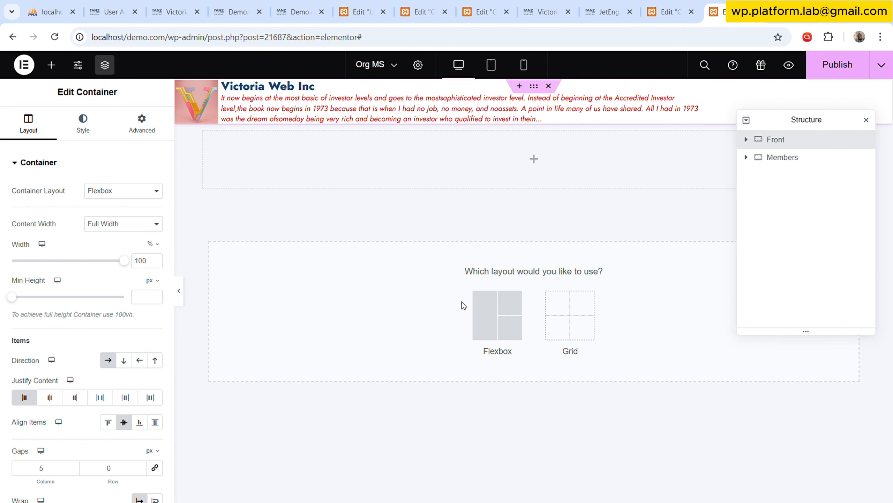
left_click(515, 313)
left_click(379, 308)
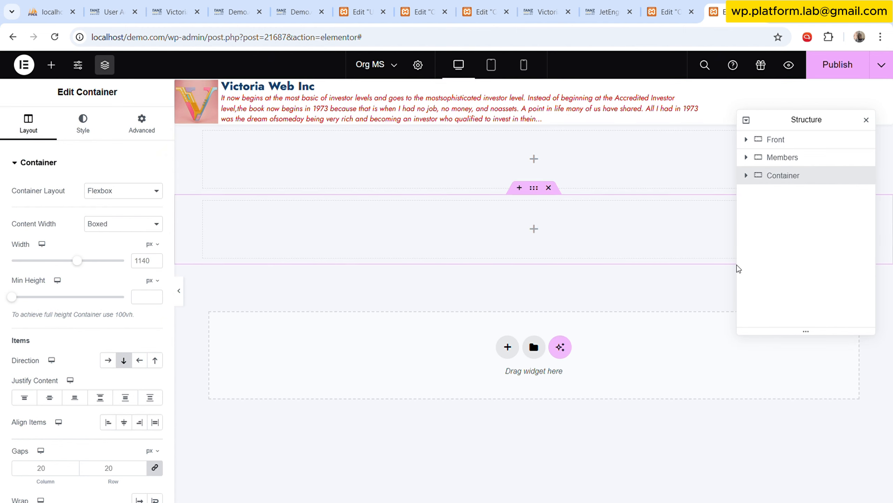
Nest Front inside the new container by pasting a copy of it there and deleting the original.
left_click(784, 140)
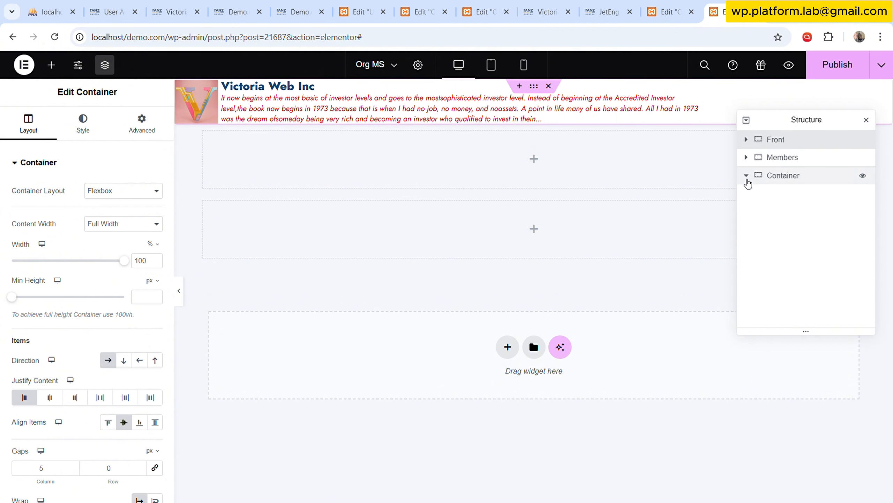
left_click_drag(774, 139, 781, 177)
right_click(795, 196)
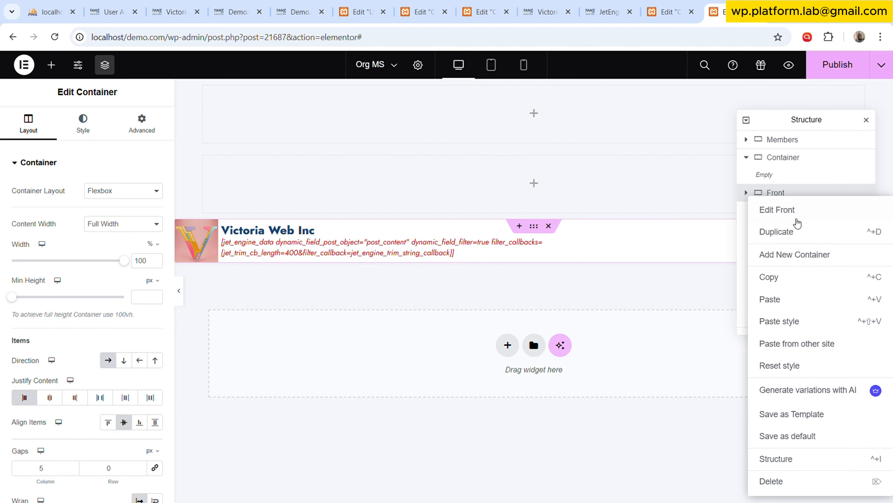
left_click(787, 278)
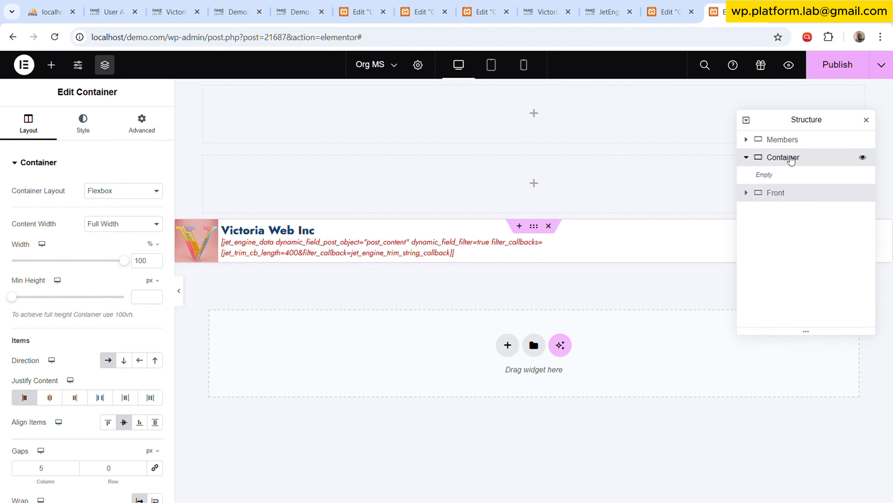
right_click(791, 159)
left_click(789, 258)
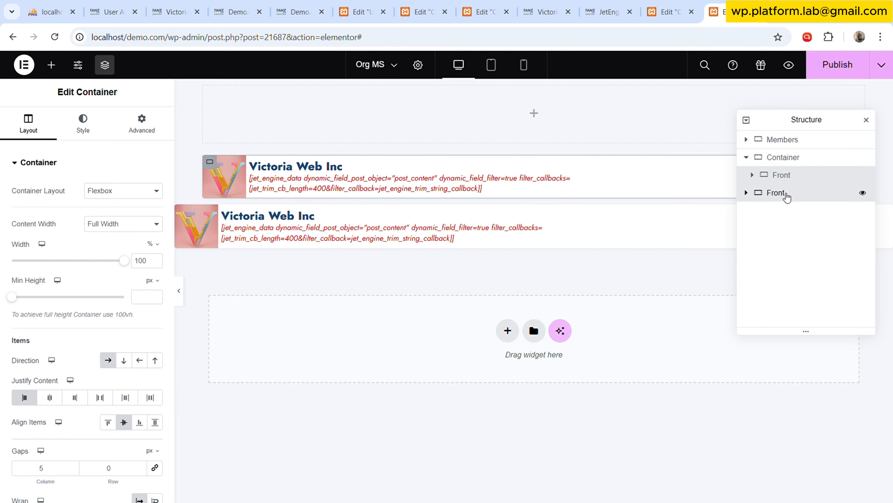
right_click(786, 195)
left_click(787, 482)
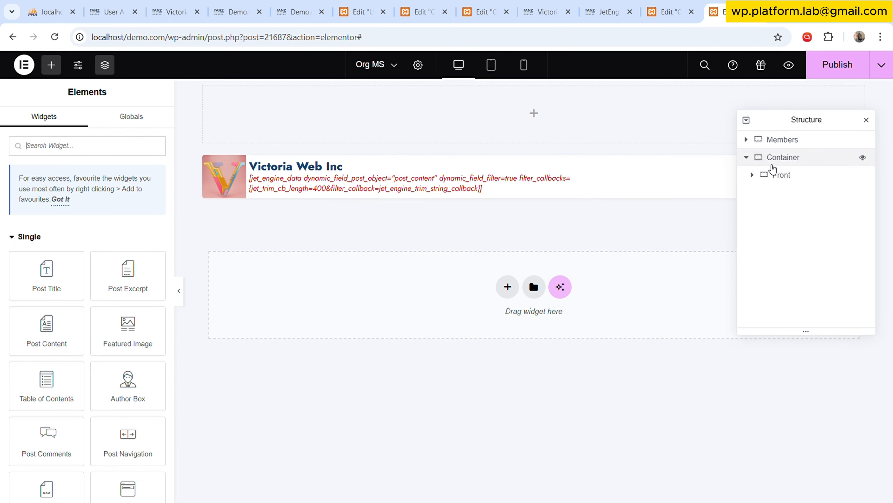
Rename the outer container holding Front to "Welcome".
double_click(787, 158)
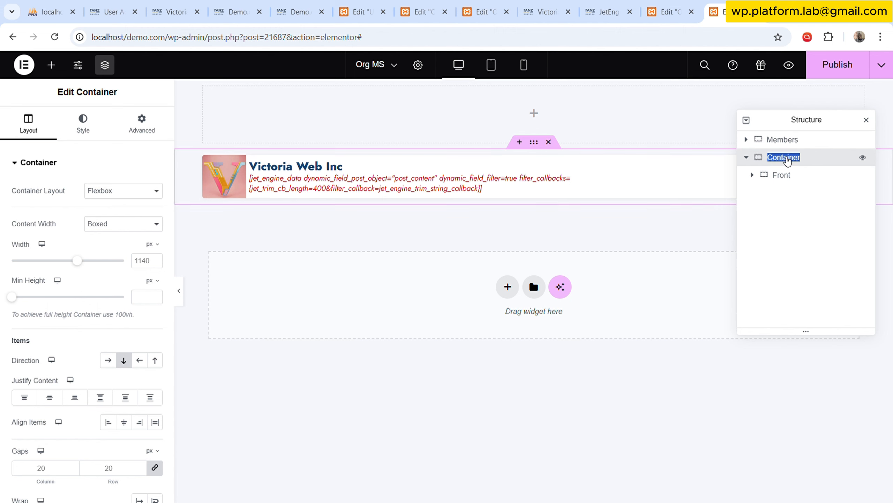
type("Front")
key("BackSpace")
key("BackSpace")
key("BackSpace")
key("BackSpace")
type("Welcome")
Rename the Front container nested inside Welcome to "Bar".
double_click(783, 176)
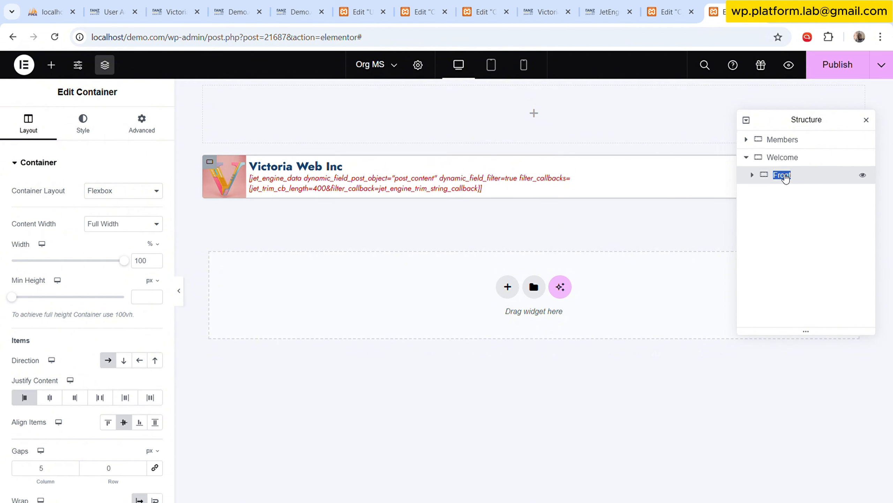
type("Bar")
Collapse the Welcome container and move it above Members in the structure.
left_click(746, 157)
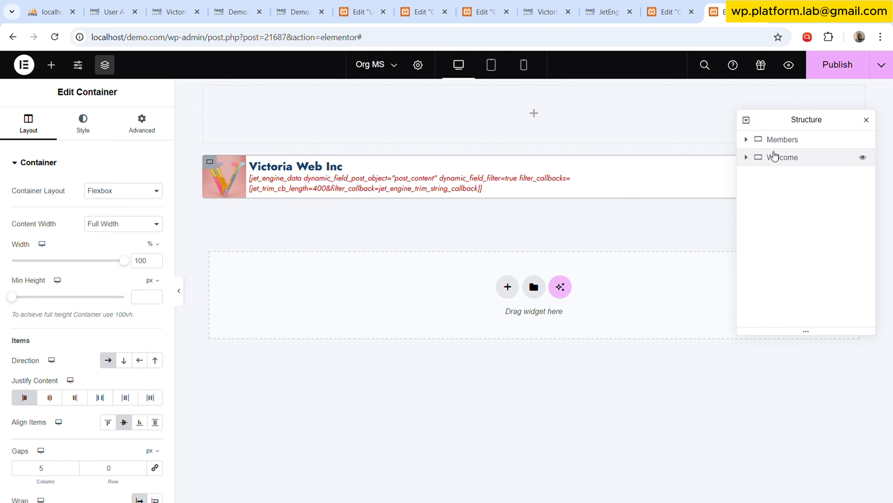
left_click(776, 158)
left_click_drag(777, 158, 777, 141)
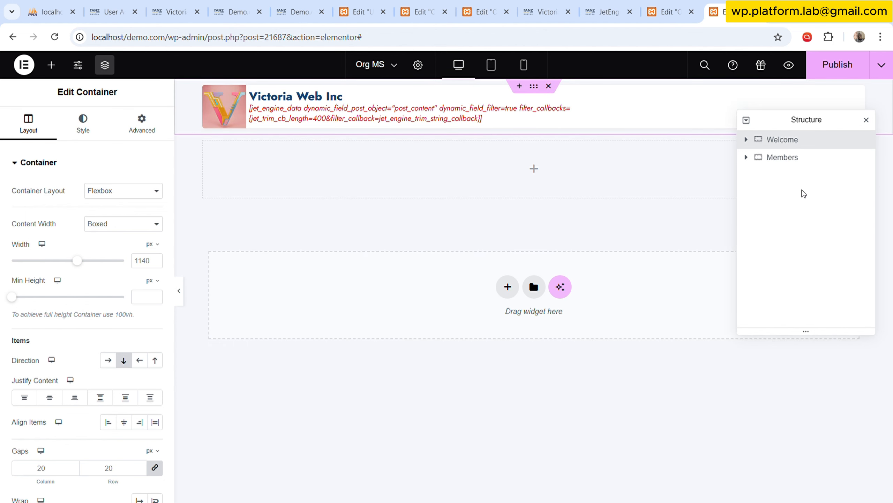
Preview the Org MS layout without the editing panel, then publish the template's changes.
left_click(156, 127)
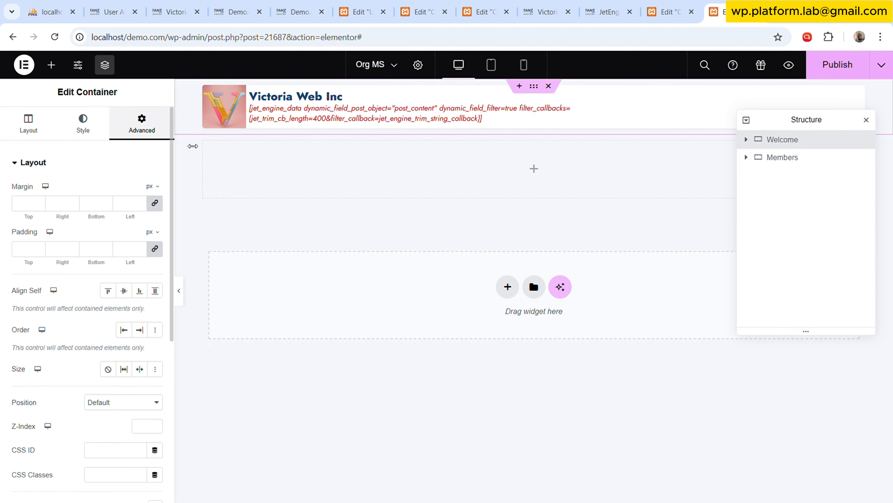
left_click(177, 293)
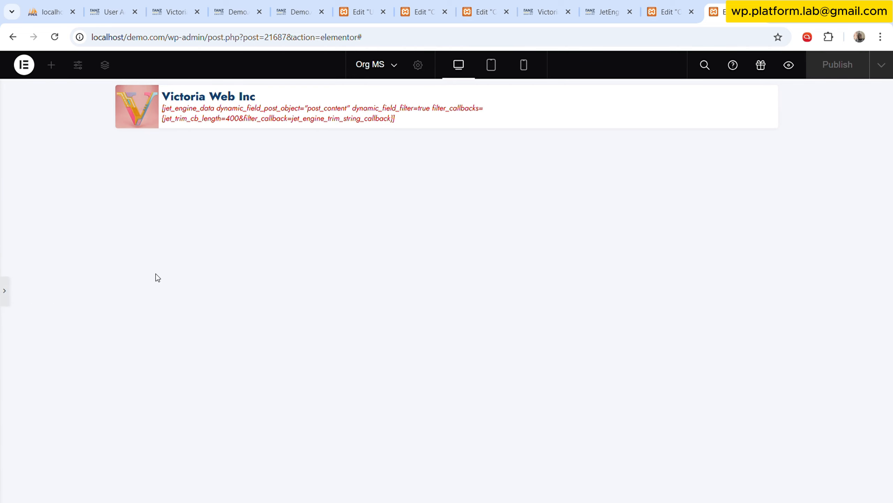
left_click(4, 293)
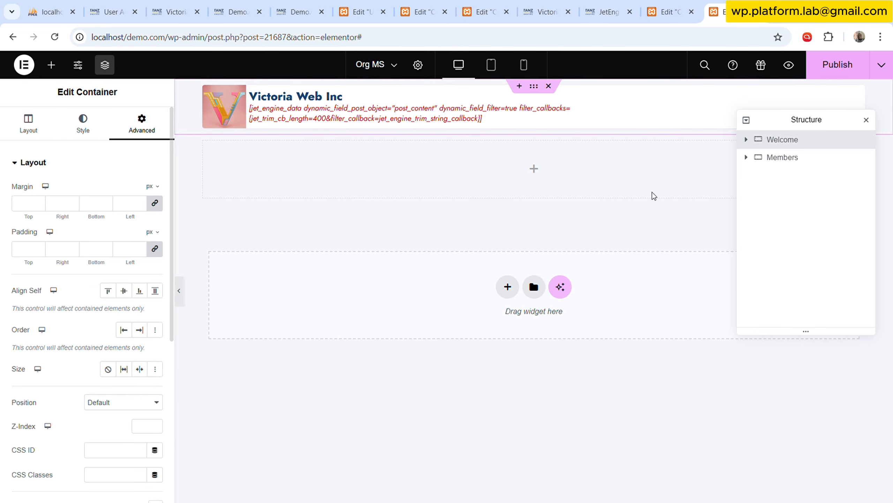
left_click(846, 78)
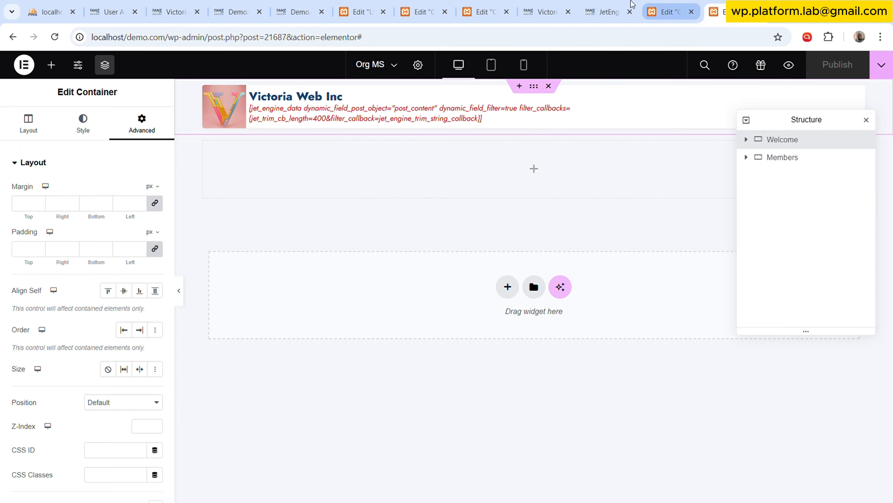
Open the Organisations list in a new tab and view the live Victoria Web Inc page, comparing it with the Org Listing template.
left_click(606, 10)
scroll(61, 266, "down", 5)
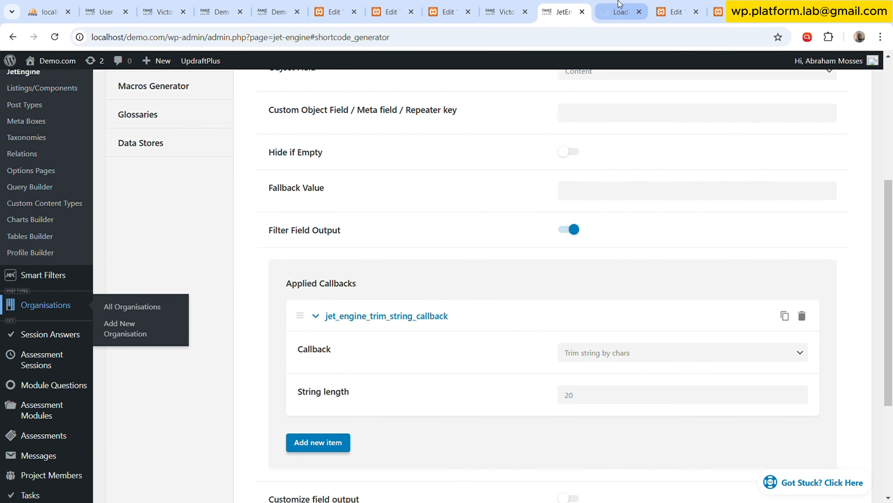
key("ctrl+Tab")
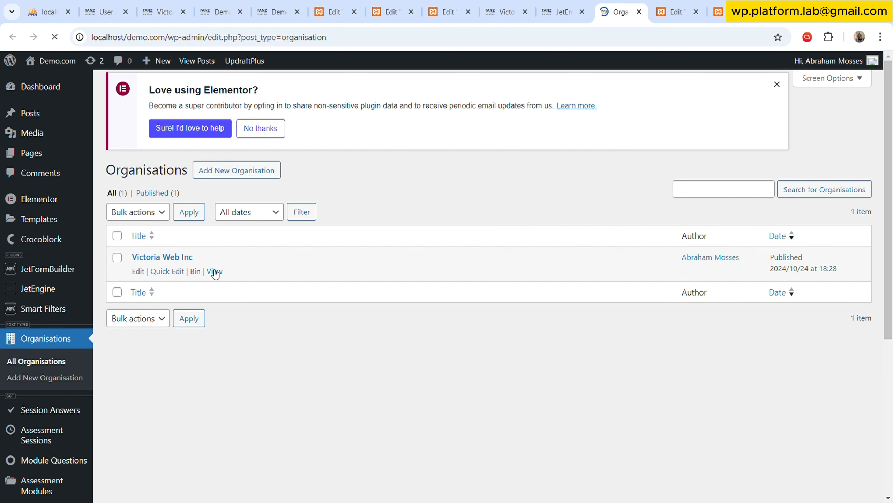
left_click(215, 273, "ctrl")
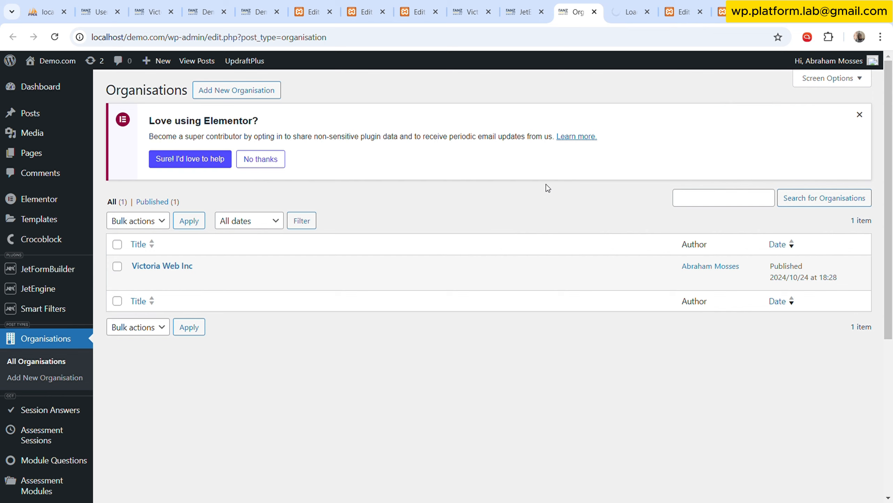
left_click(624, 4)
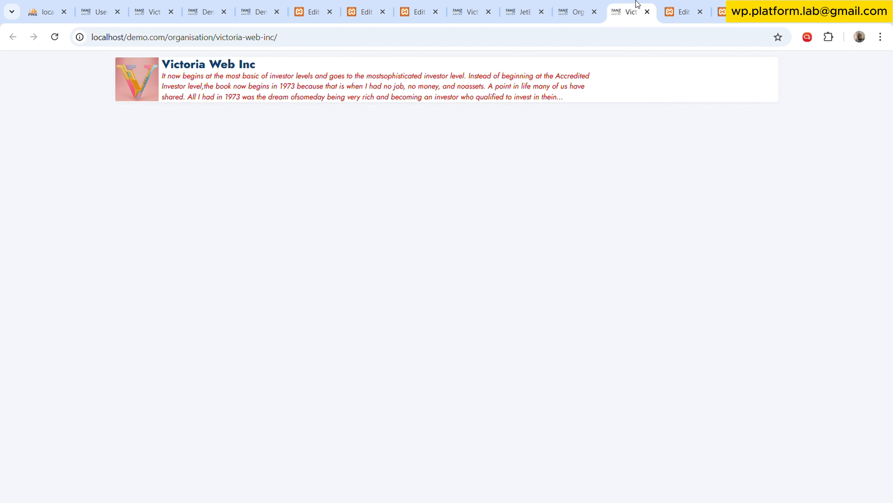
left_click(680, 11)
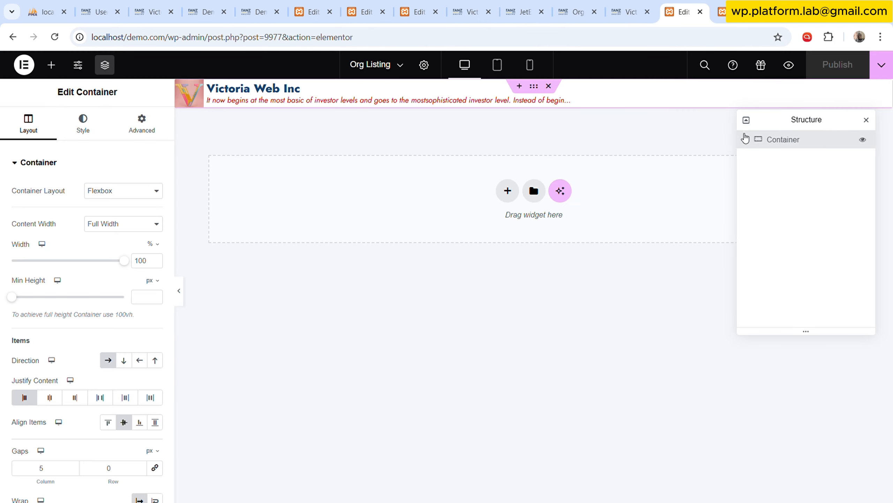
left_click(627, 11)
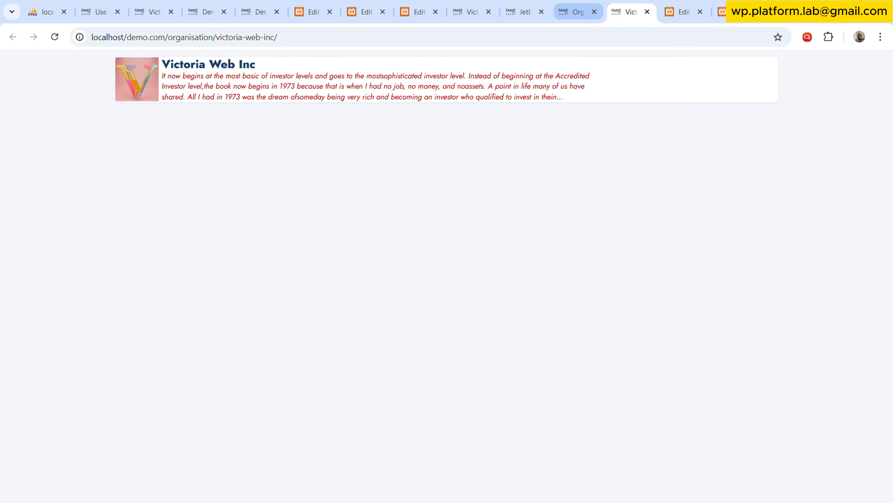
Add a Text Editor widget to the Members container of the Org MS template and show its content in plain text mode.
left_click(721, 11)
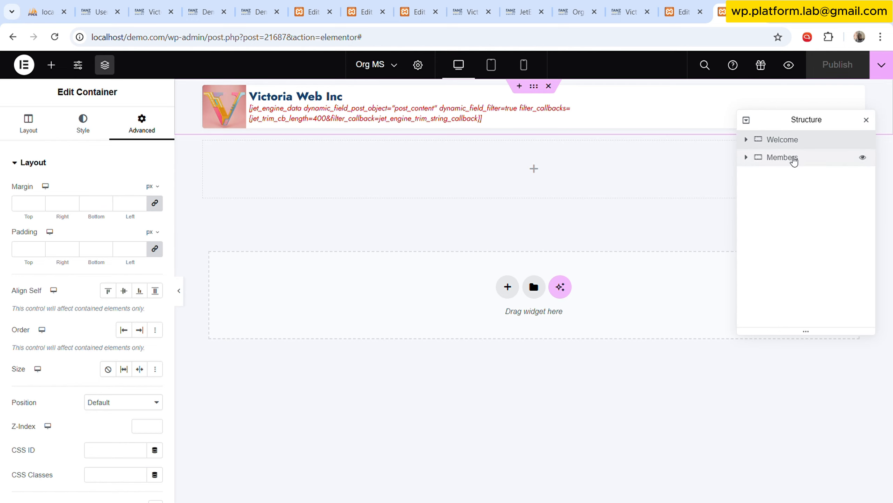
left_click(794, 159)
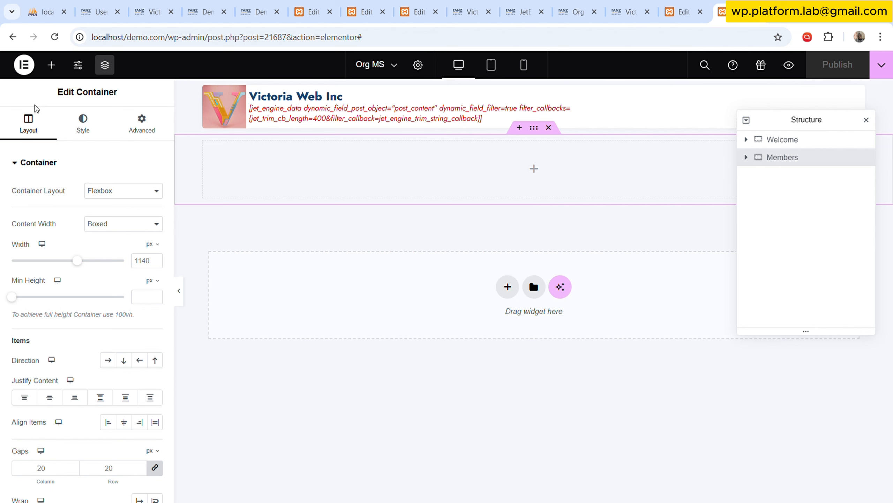
left_click(51, 65)
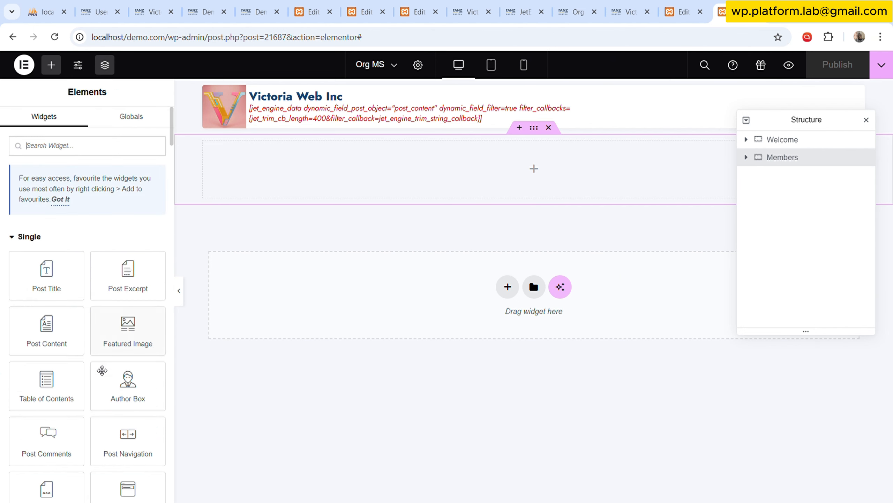
scroll(96, 383, "down", 6)
scroll(94, 388, "down", 2)
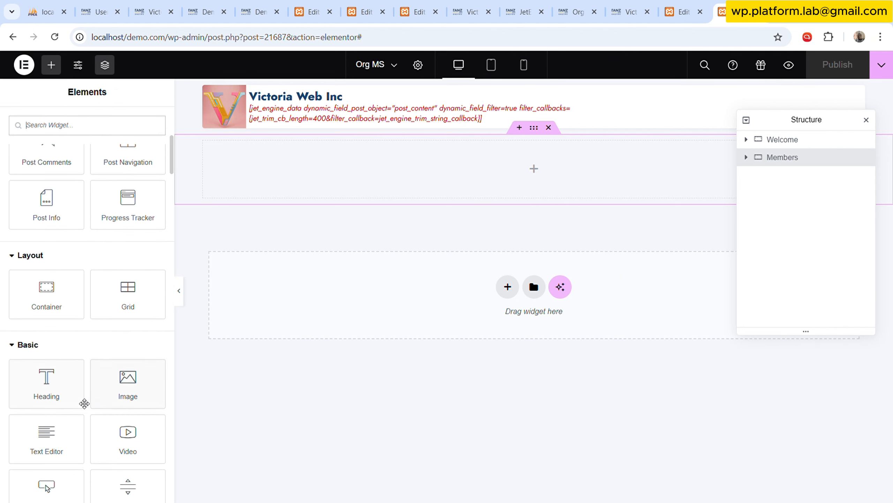
left_click_drag(45, 436, 409, 176)
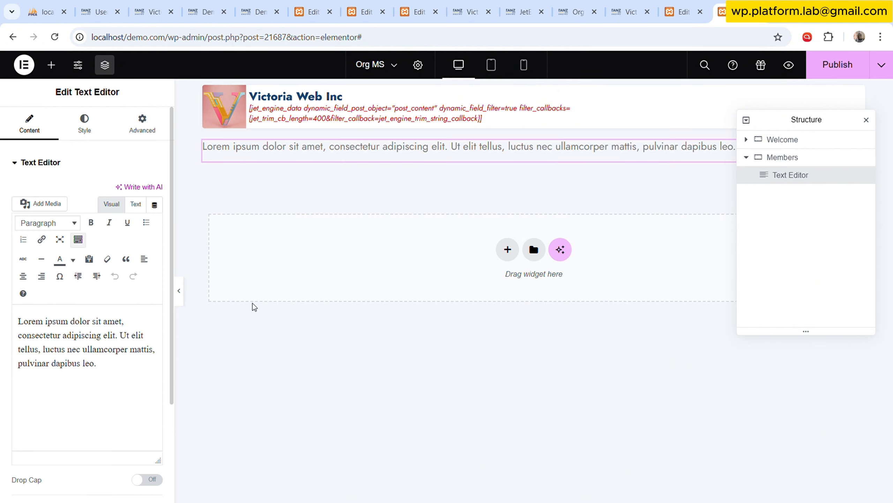
left_click(135, 204)
left_click(110, 337)
key("ctrl+a")
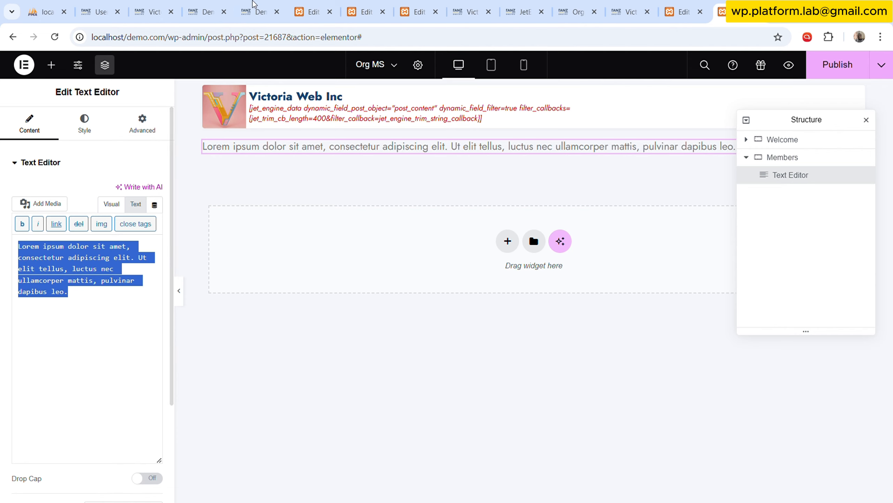
left_click(260, 11)
left_click(215, 38)
key("ctrl+c")
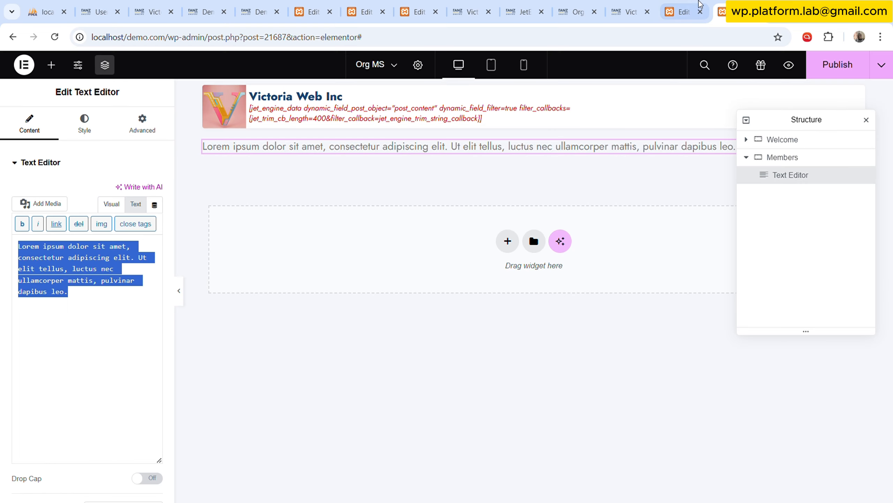
left_click(721, 11)
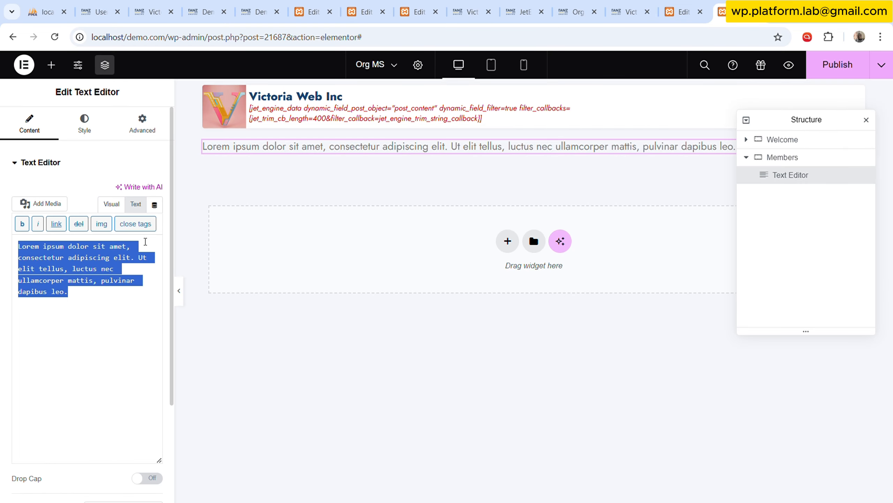
left_click(106, 277)
key("ctrl+a")
key("ctrl+v")
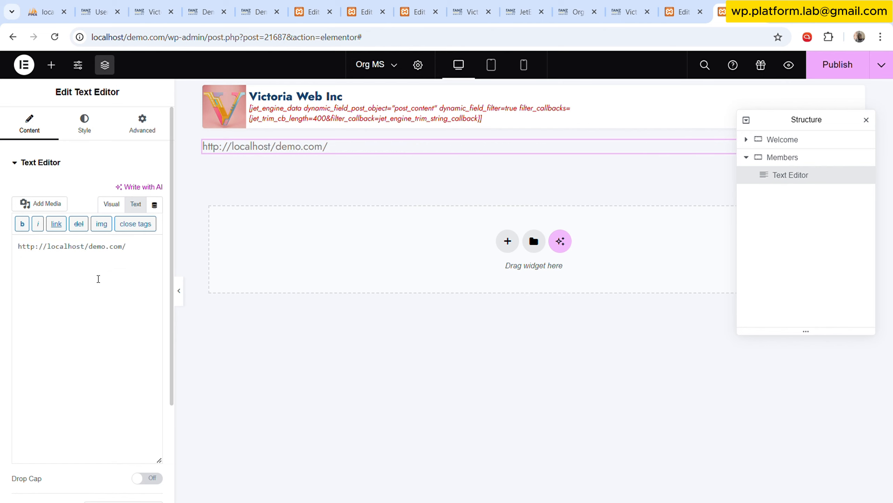
type("Org")
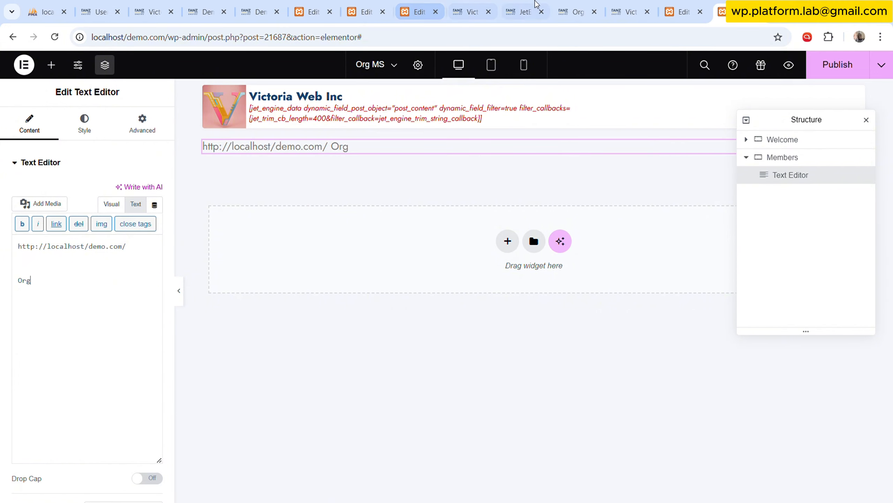
left_click(577, 12)
left_click(626, 6)
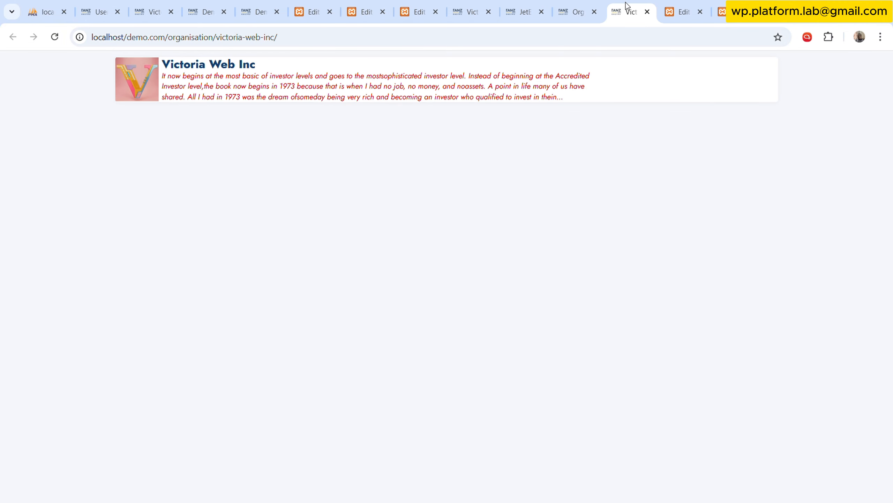
left_click(315, 41)
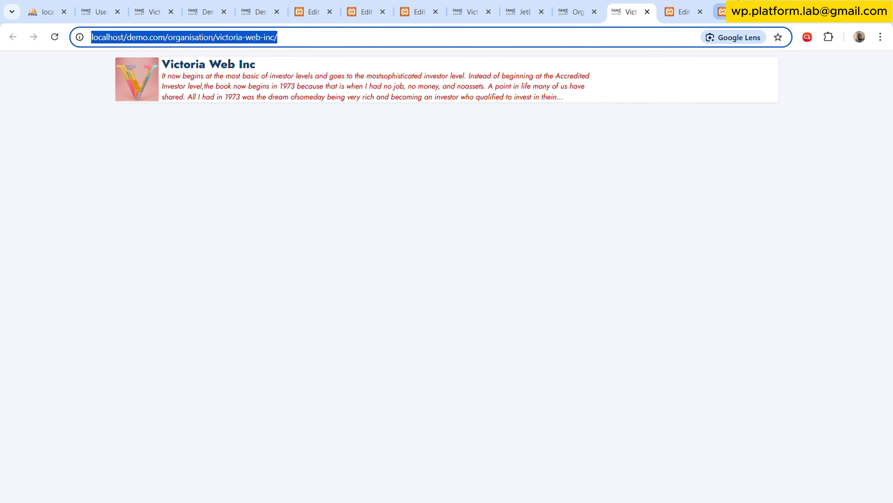
left_click(721, 12)
left_click(684, 12)
left_click(721, 12)
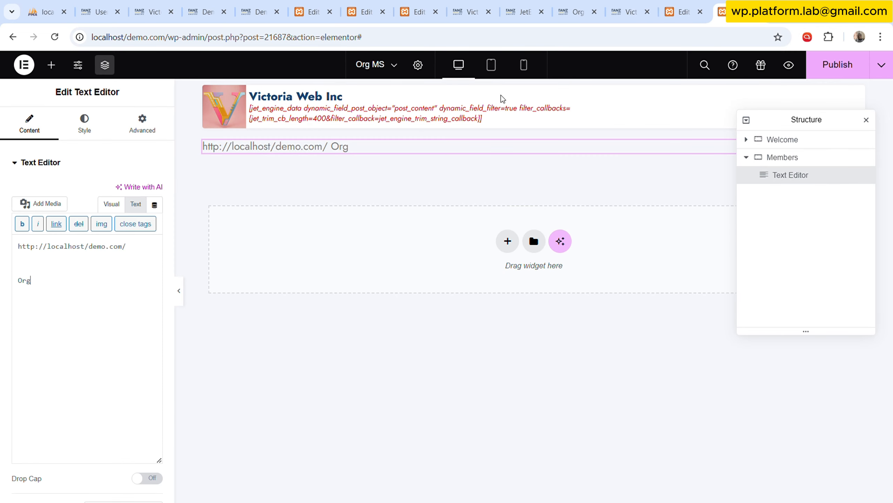
double_click(24, 280)
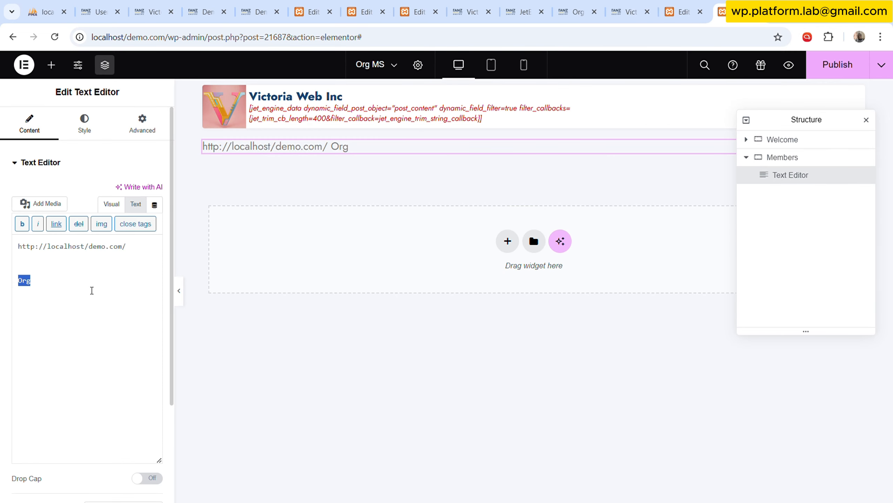
left_click(92, 291)
key("ctrl+a")
key("ctrl+v")
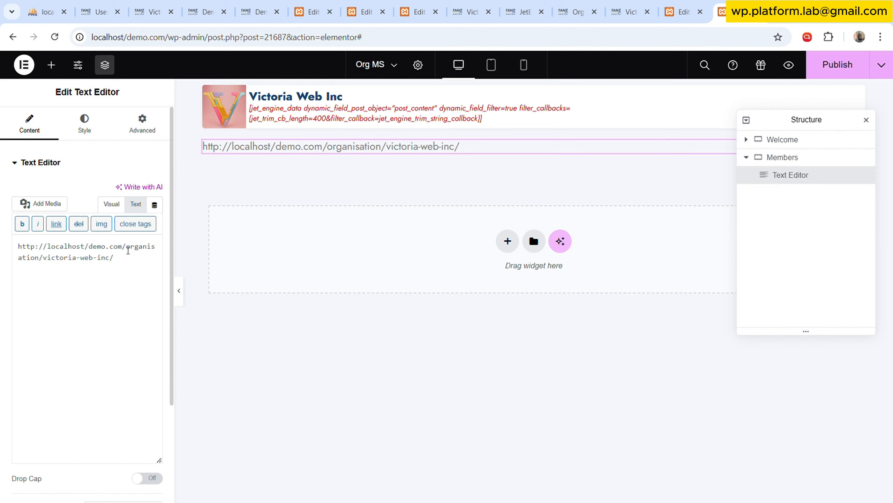
key("Return")
key("Return")
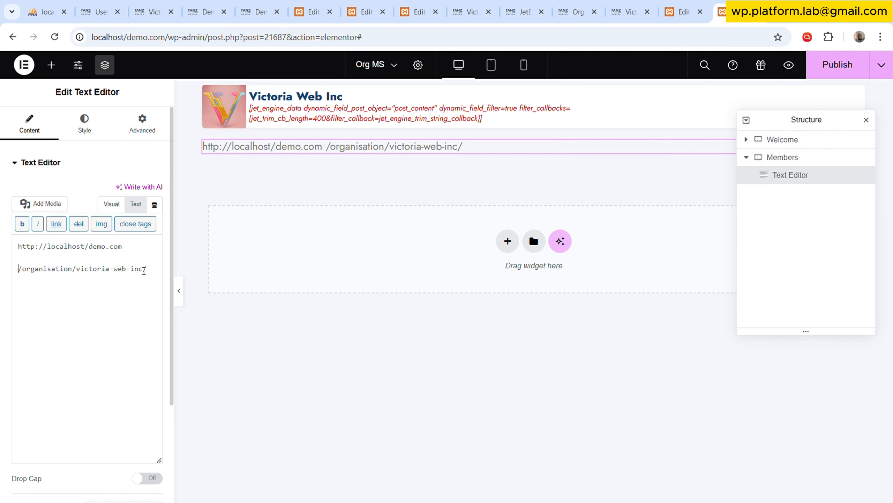
left_click_drag(135, 255, 19, 241)
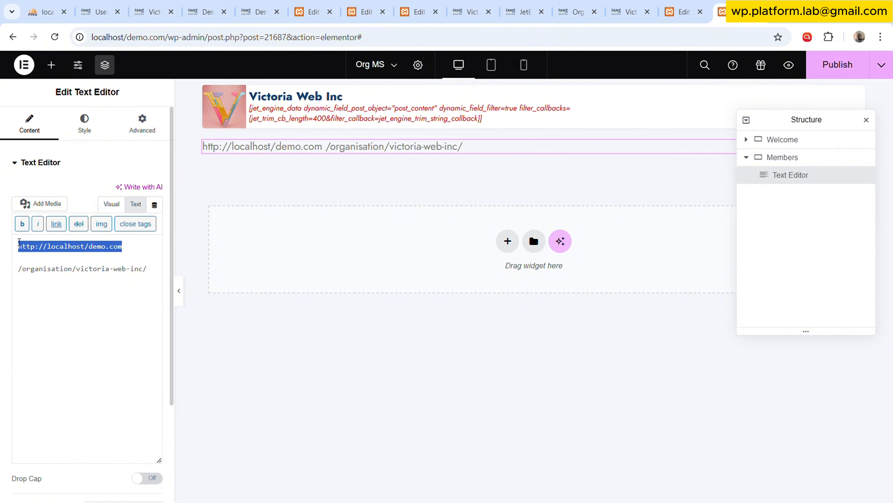
left_click_drag(154, 272, 17, 270)
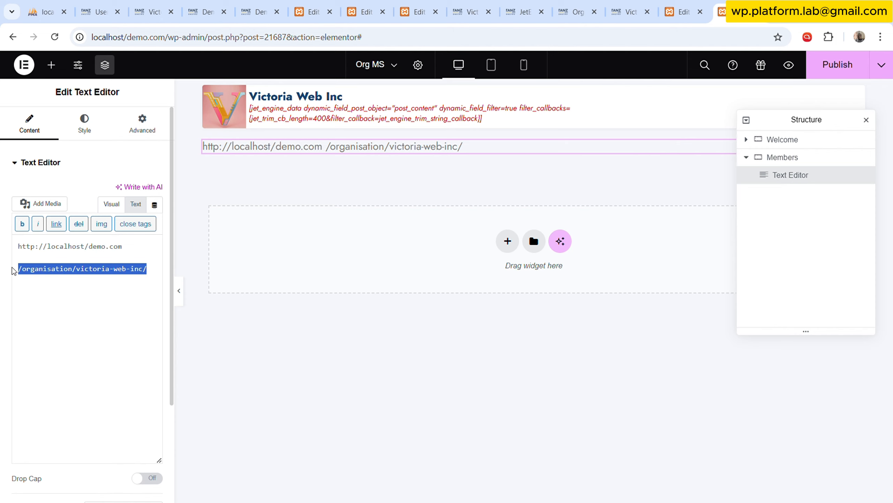
left_click(70, 262)
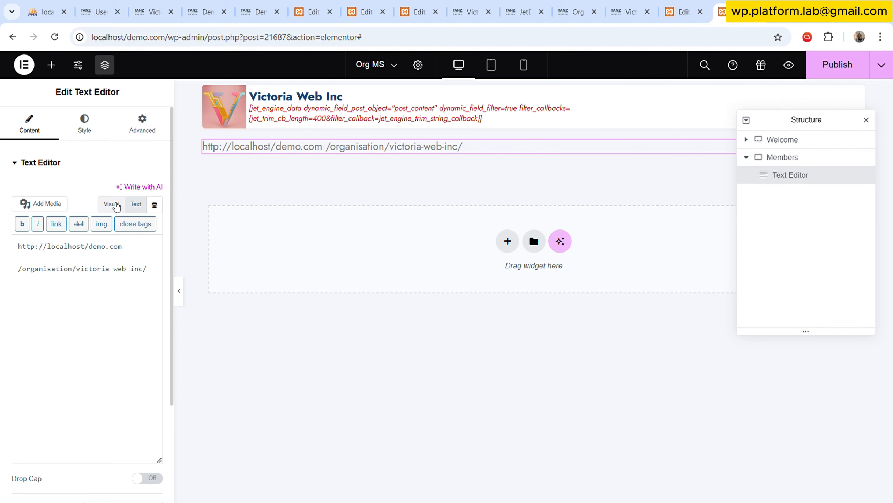
left_click(111, 204)
left_click(141, 322)
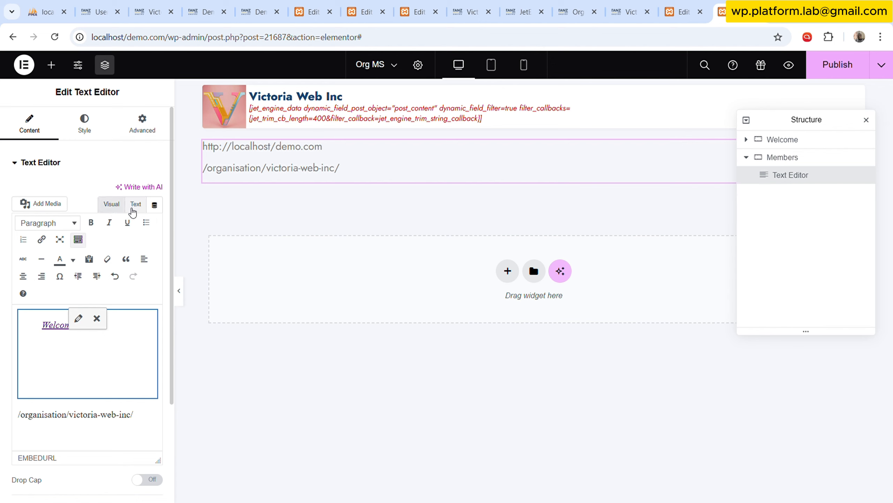
left_click(136, 205)
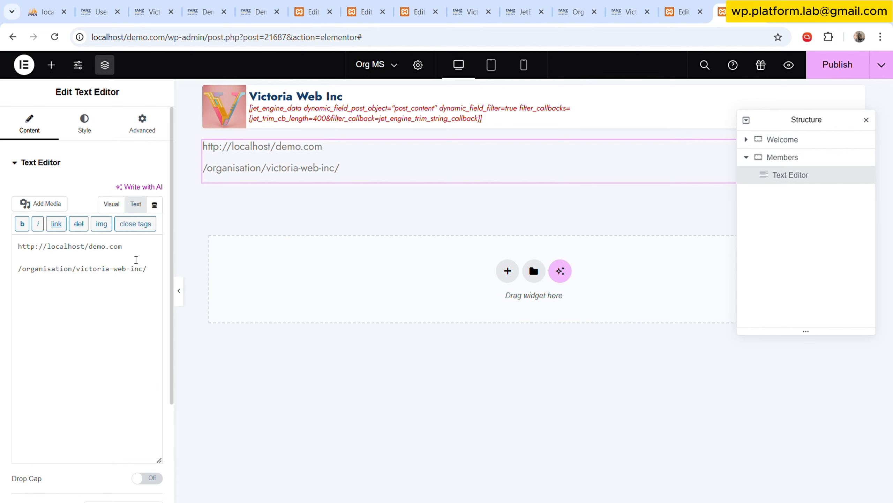
key("Return")
key("Return")
key("Return")
key("ctrl+plus")
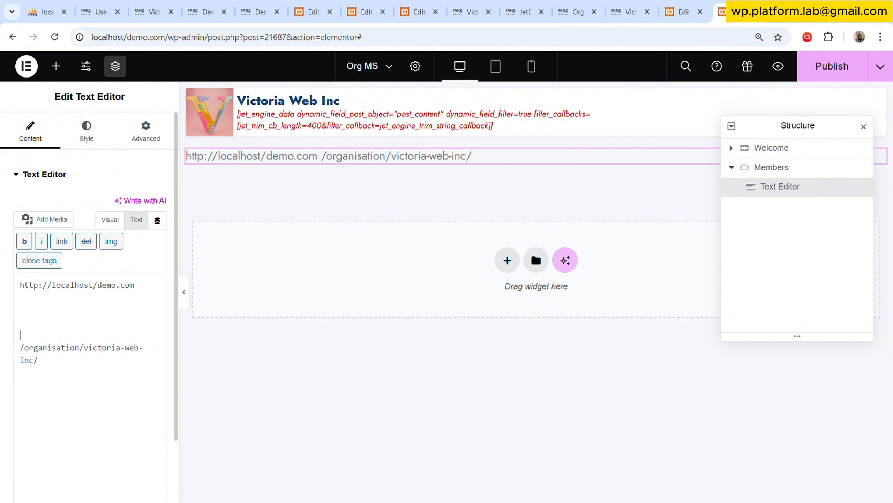
type("<br>")
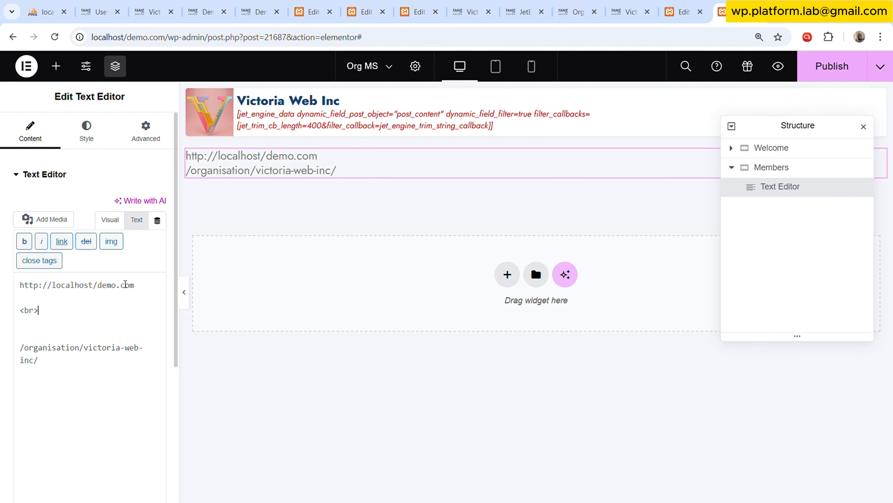
left_click_drag(114, 301, 40, 310)
key("ctrl+c")
left_click(81, 332)
key("ctrl+v")
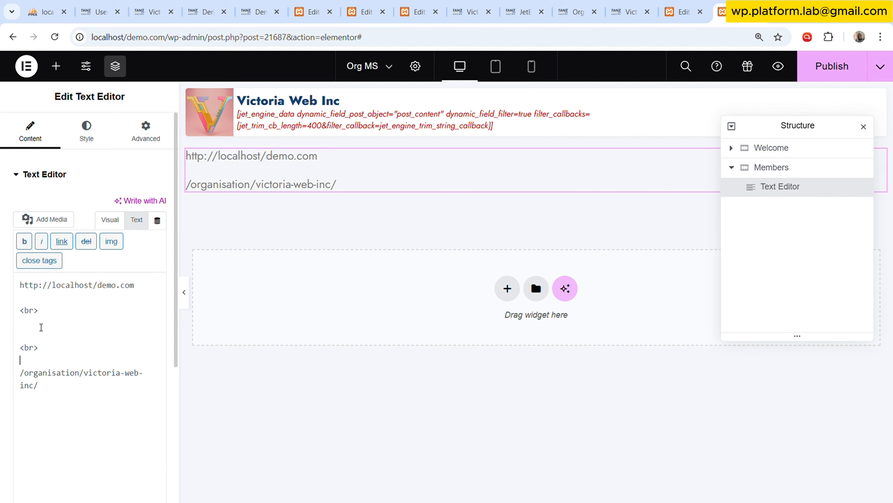
key("ctrl+v")
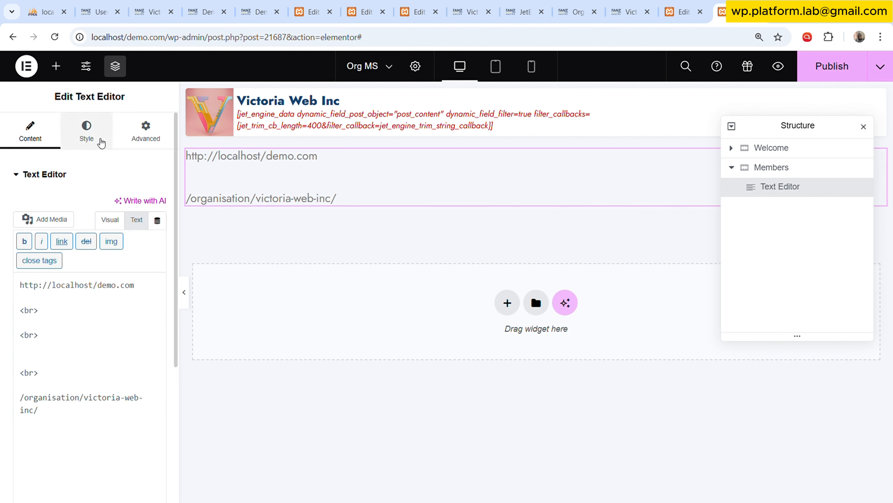
left_click(87, 136)
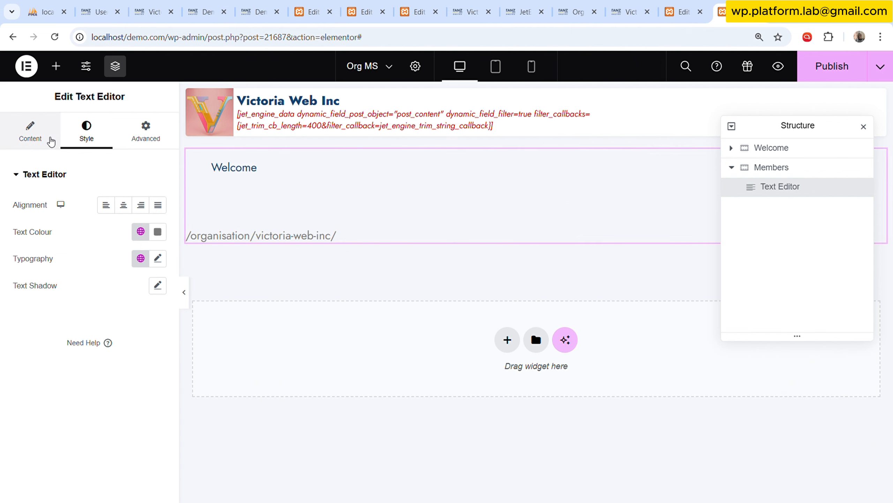
left_click(50, 140)
left_click(133, 225)
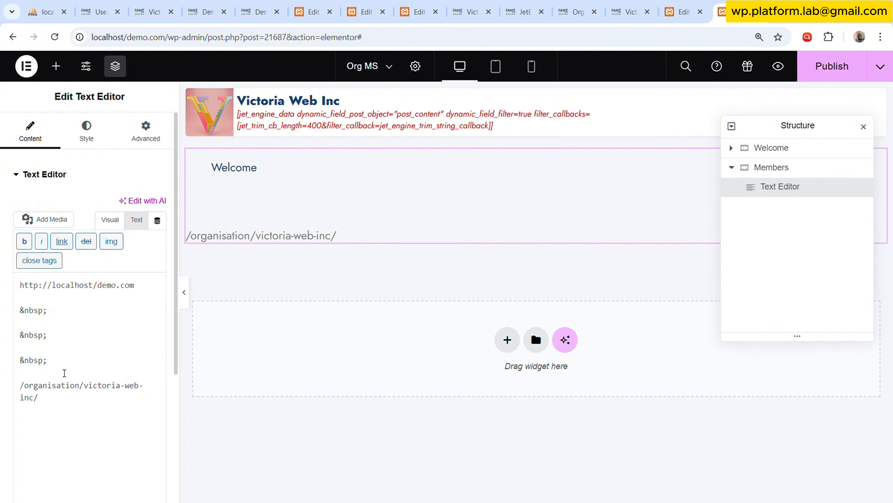
left_click_drag(64, 372, 2, 309)
key("BackSpace")
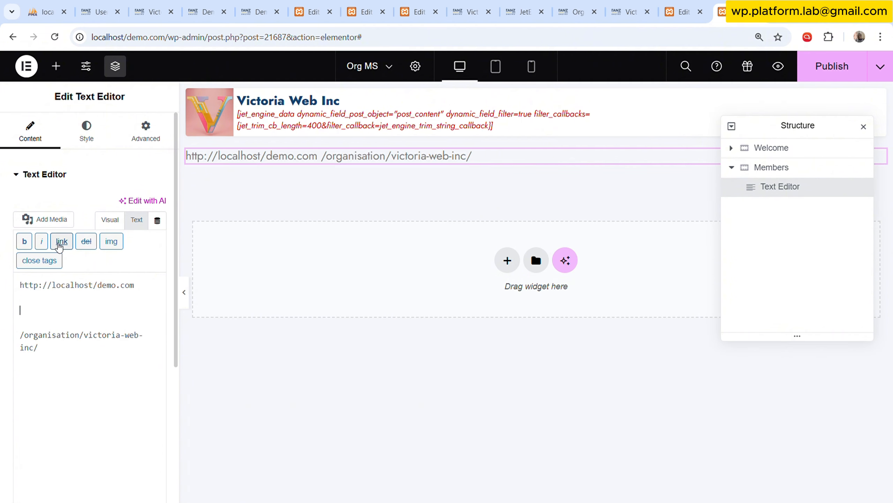
Break the URL path after /organisation/ so that victoria-web-inc/ sits on its own line.
left_click_drag(20, 286, 146, 290)
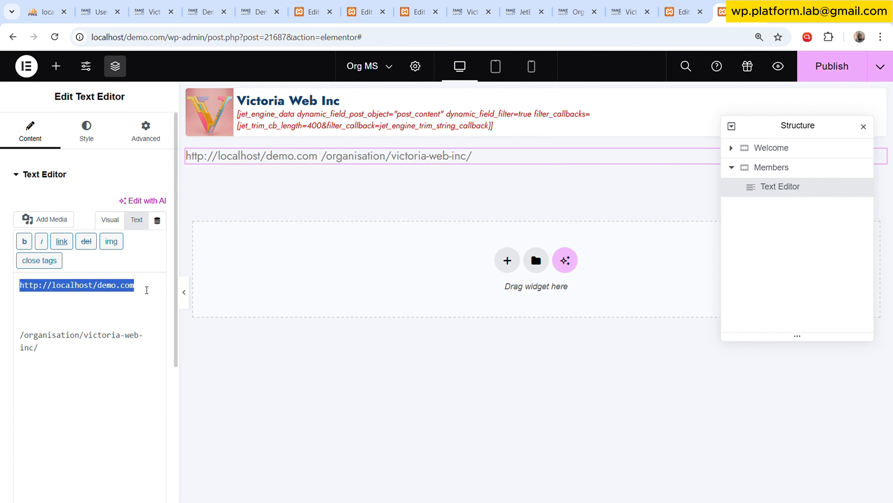
left_click(57, 363)
left_click_drag(39, 347, 22, 337)
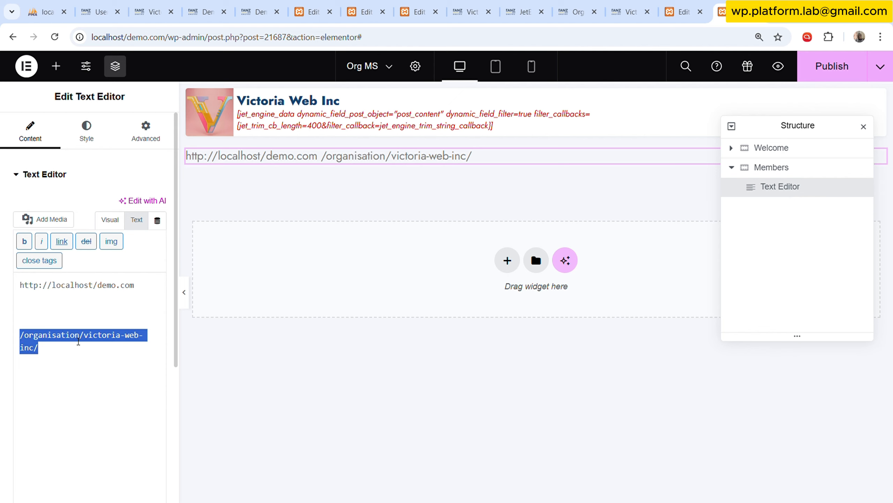
left_click(84, 338)
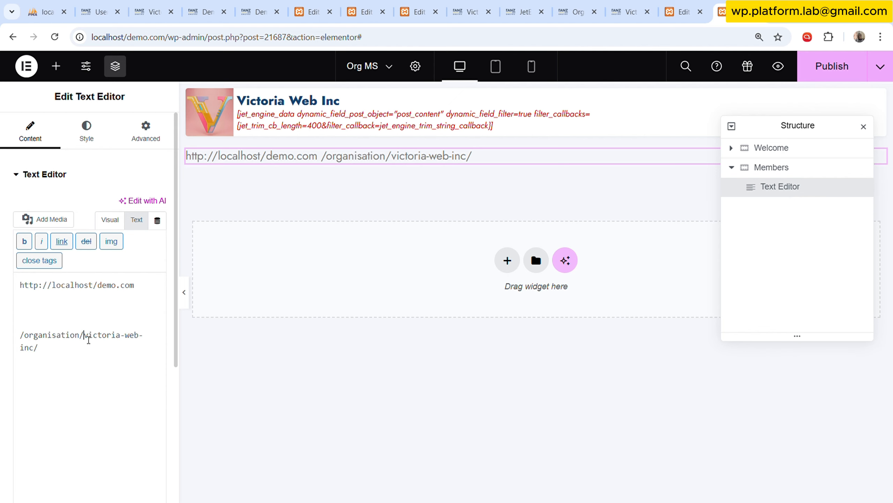
key("Return")
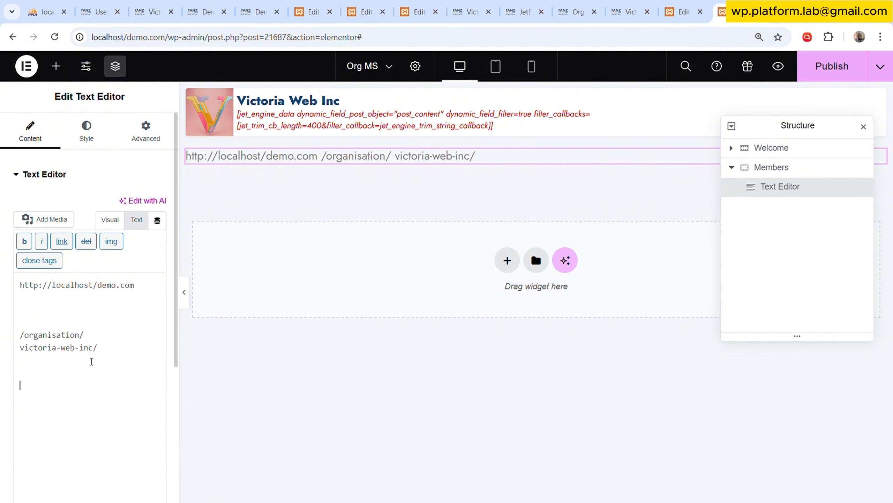
Add the line ms-module=task-page a few lines below victoria-web-inc/.
type("ms-module")
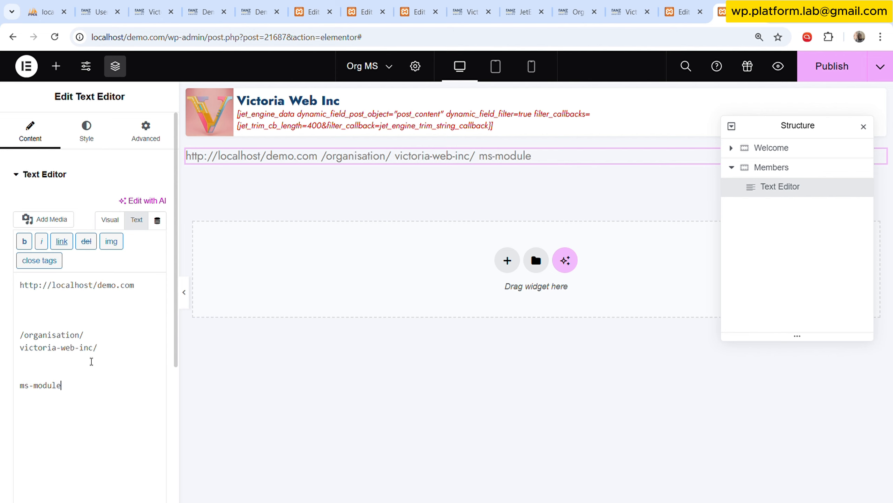
type("=")
left_click_drag(23, 389, 75, 386)
left_click(84, 386)
type("task-page")
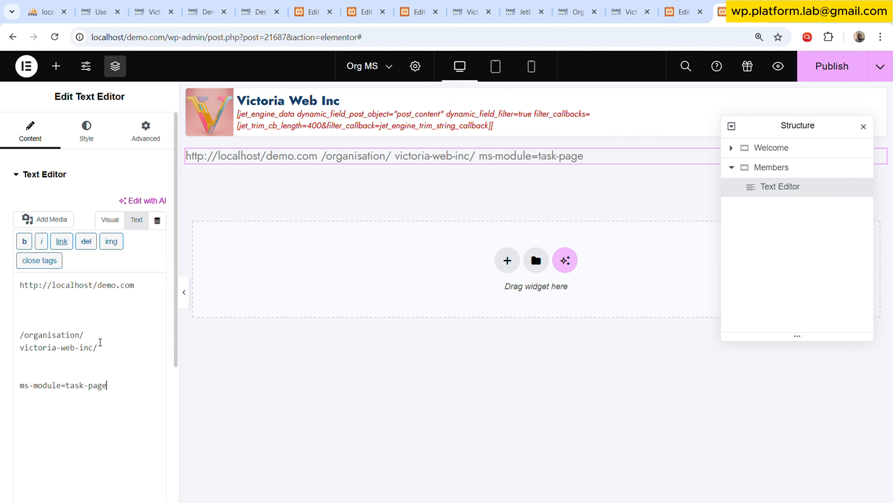
left_click_drag(108, 396, 39, 379)
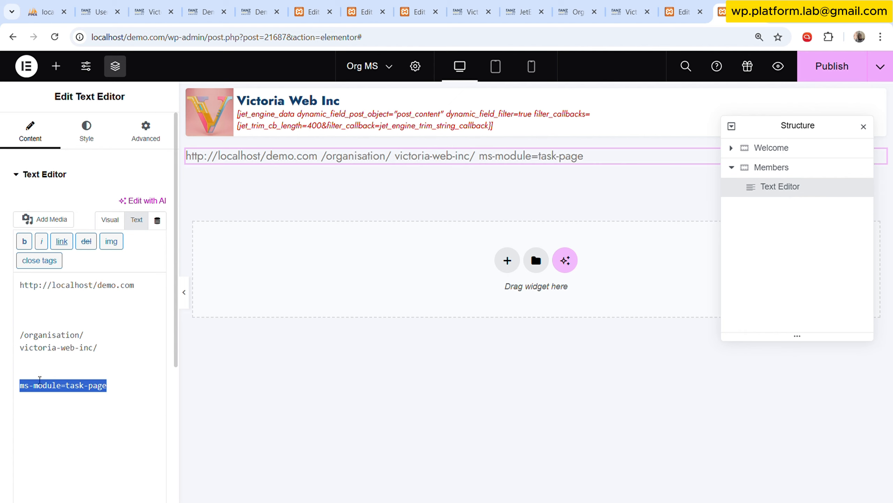
left_click(79, 358)
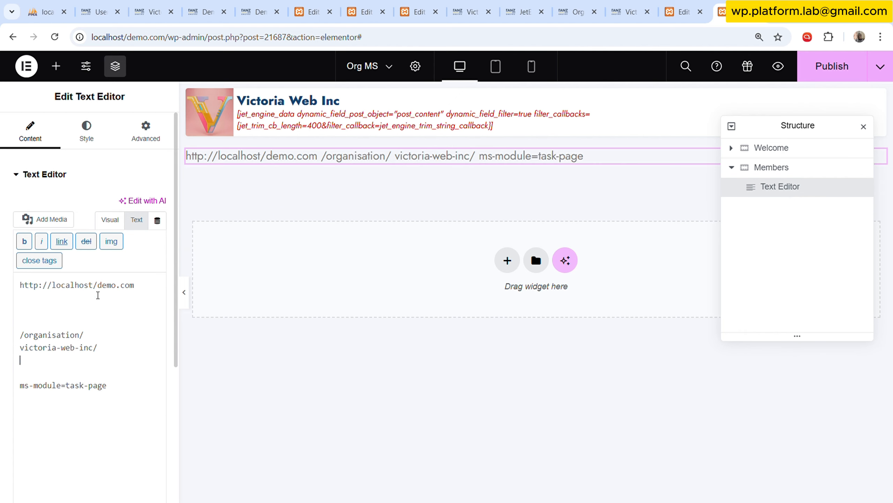
Apply a large bold global typography preset to the Text Editor widget.
key("ctrl+a")
left_click(87, 132)
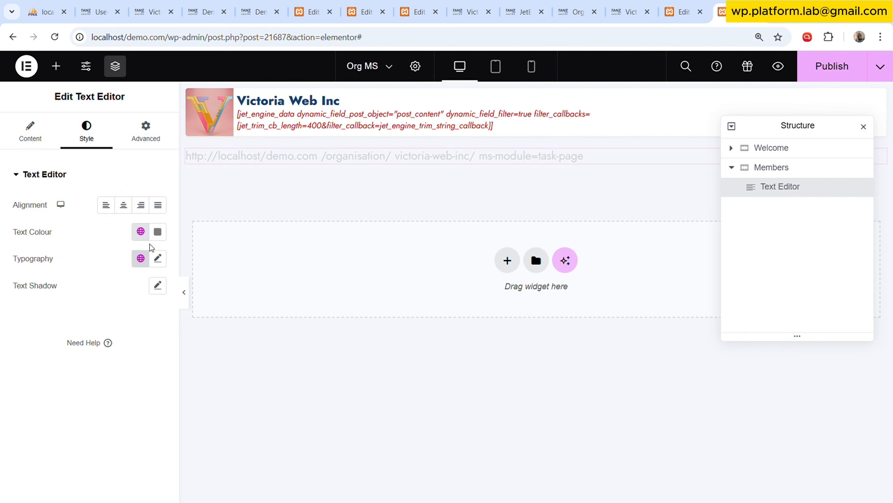
left_click(141, 259)
left_click(78, 324)
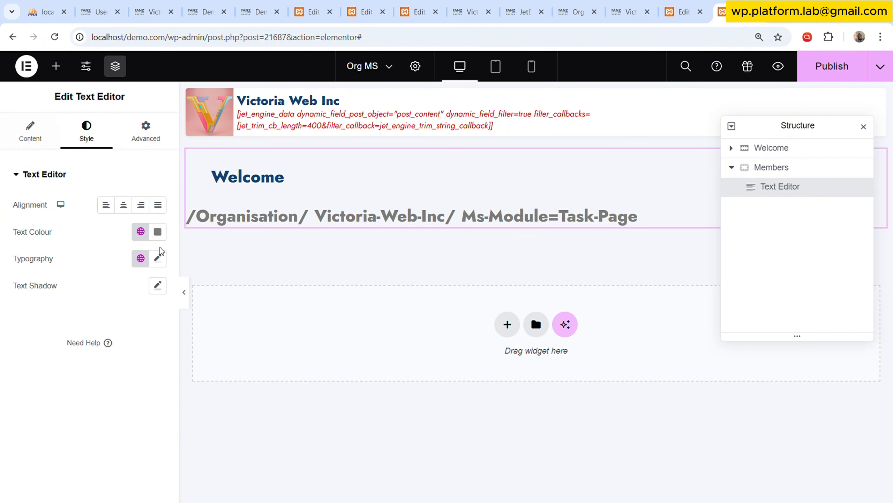
Find the HTML widget and add it above the Text Editor in the Members container.
left_click(56, 66)
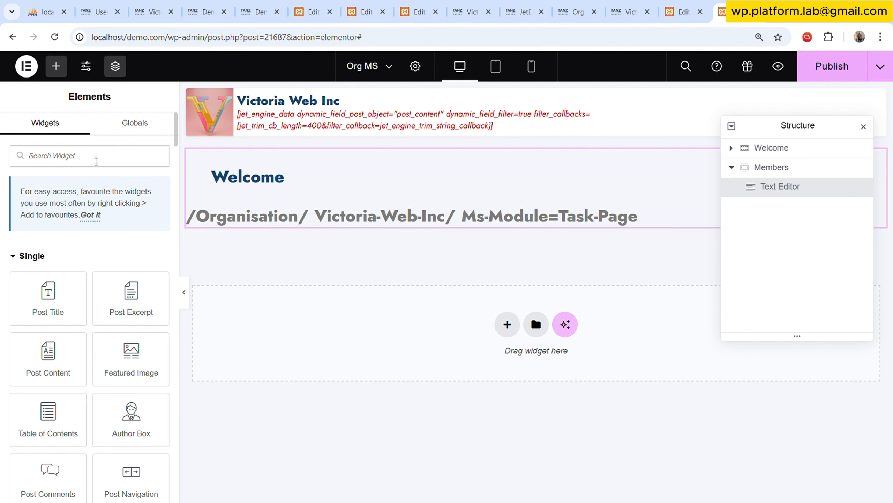
type("ht")
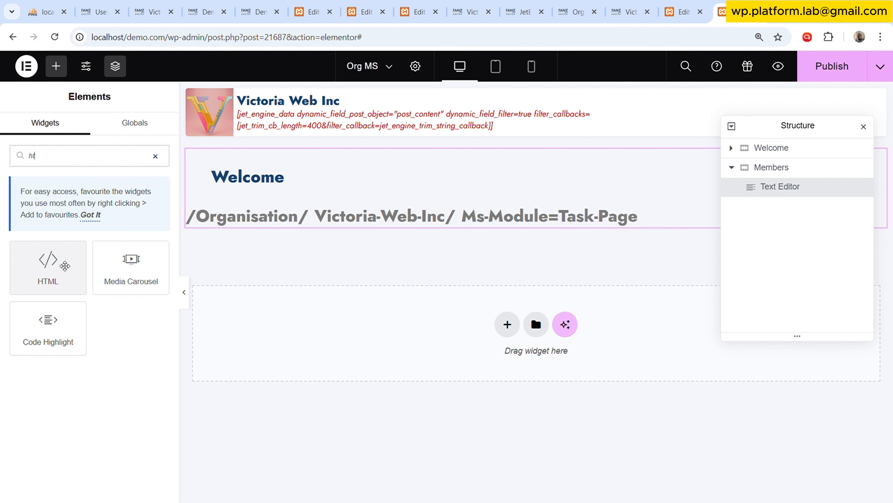
left_click_drag(63, 264, 448, 186)
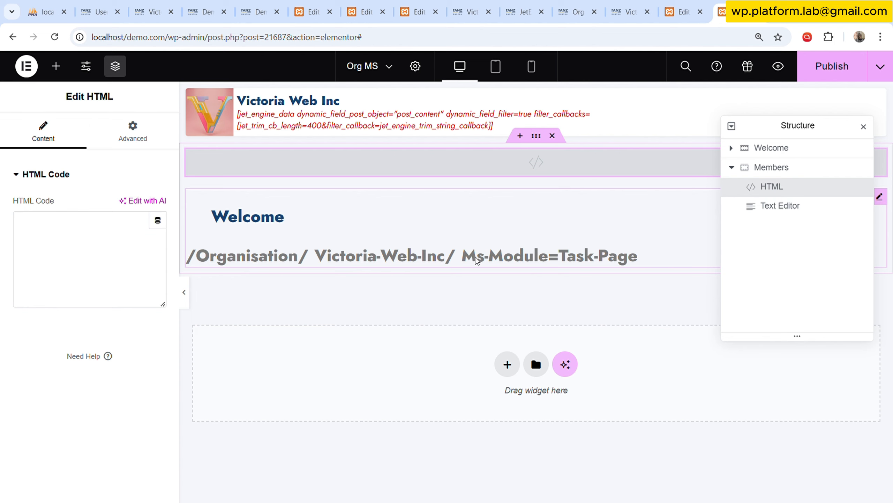
left_click(464, 258)
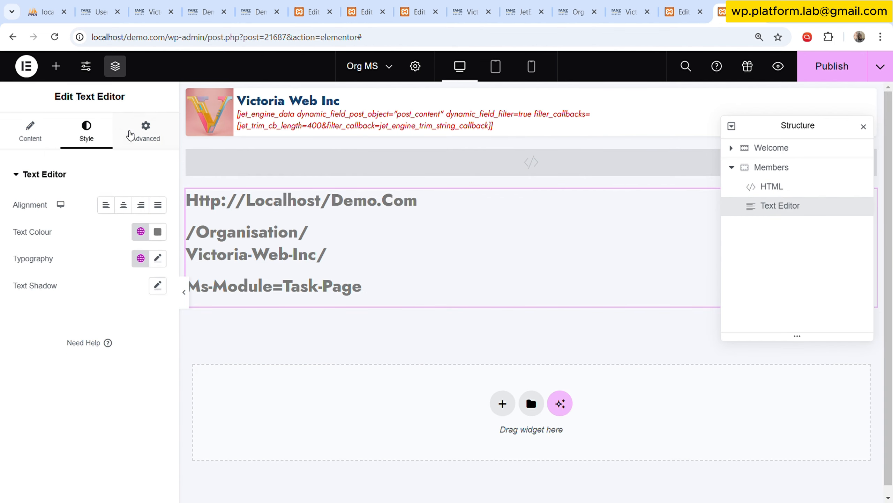
Find the Code Highlight widget and place it directly above the Text Editor in the Members container.
left_click(56, 66)
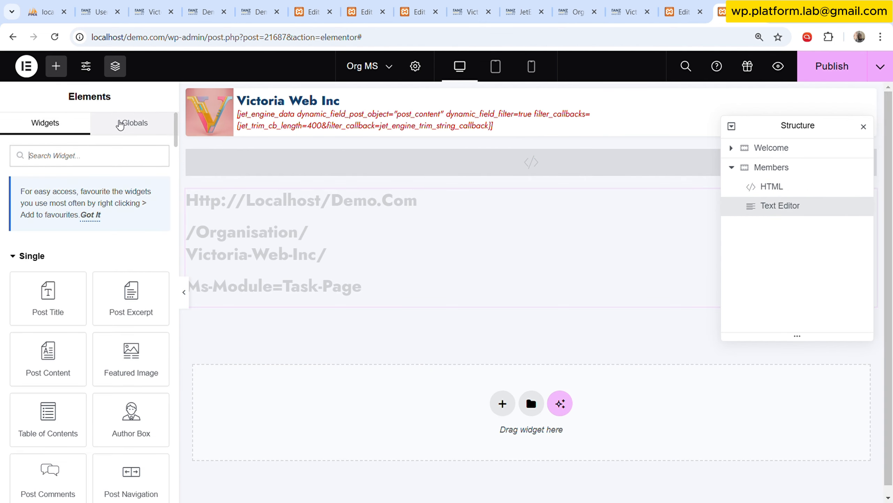
type("code")
left_click_drag(131, 327, 414, 181)
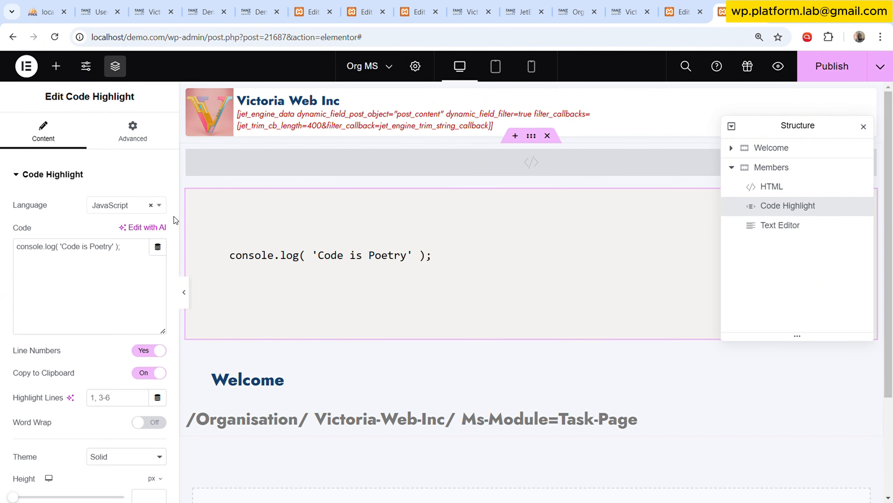
Copy the whole URL breakdown from the Text Editor and replace the Code Highlight widget's sample code with it.
left_click(424, 423)
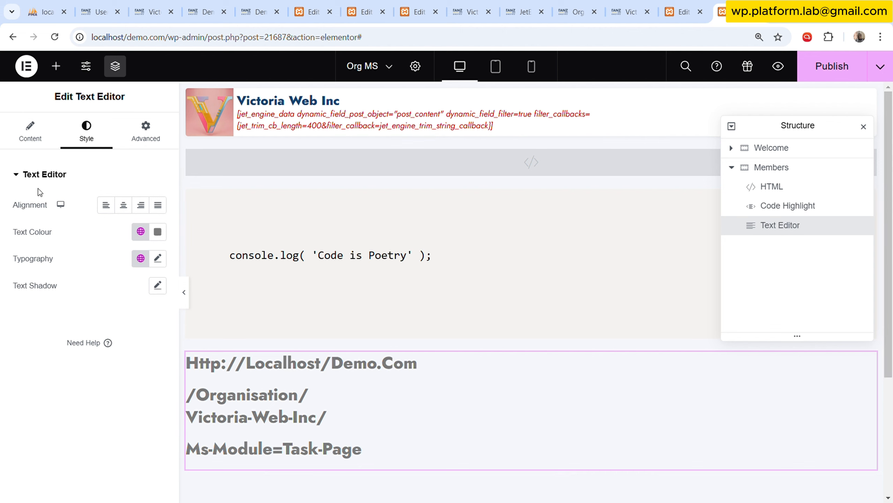
left_click(48, 136)
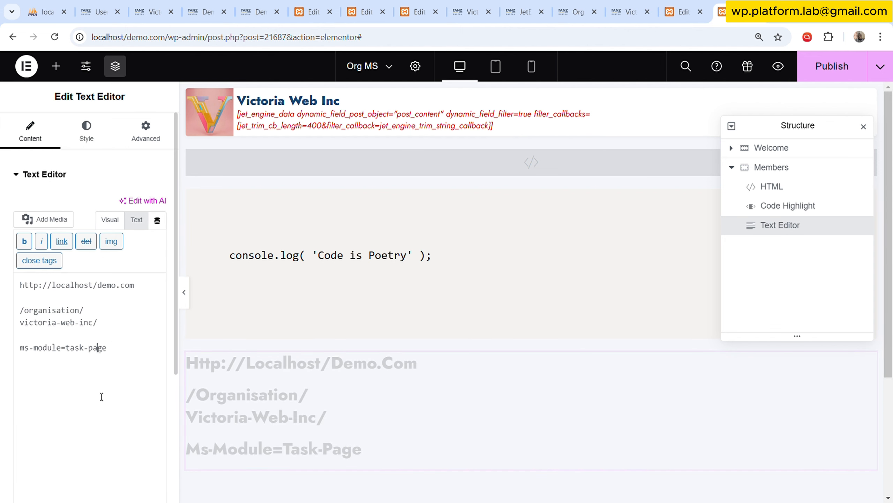
key("ctrl+a")
key("ctrl+c")
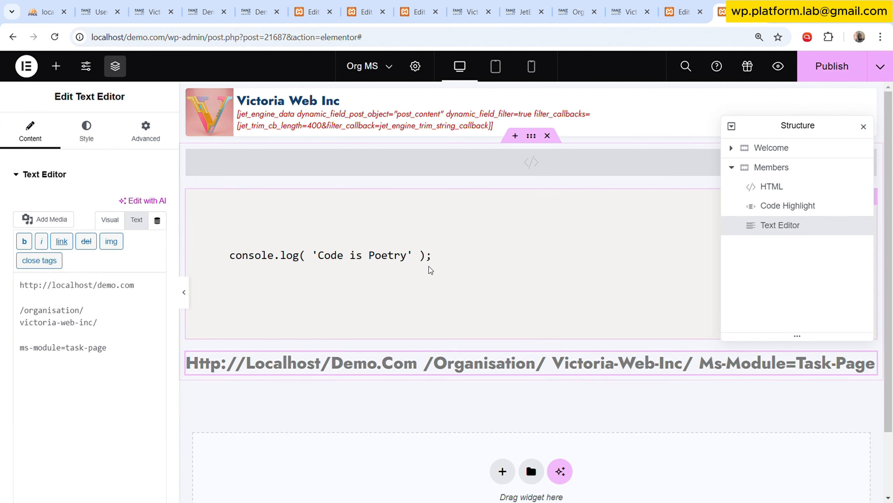
left_click(412, 259)
left_click(70, 262)
key("ctrl+a")
key("ctrl+v")
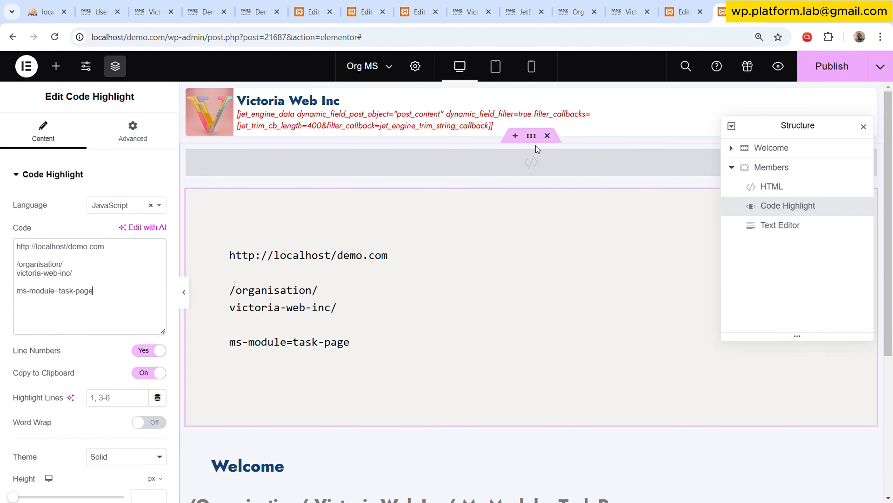
Delete the HTML and Text Editor widgets from the Members container, keeping the Code Highlight widget.
right_click(538, 156)
left_click(567, 416)
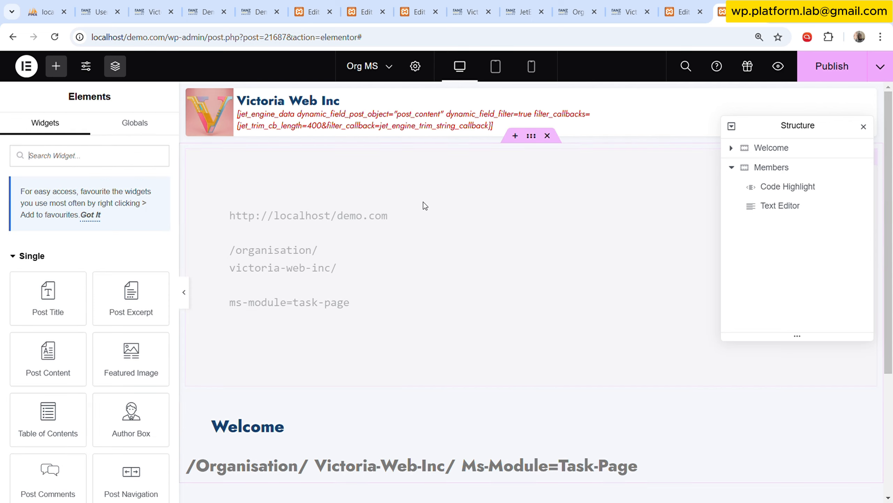
scroll(464, 251, "down", 3)
right_click(443, 326)
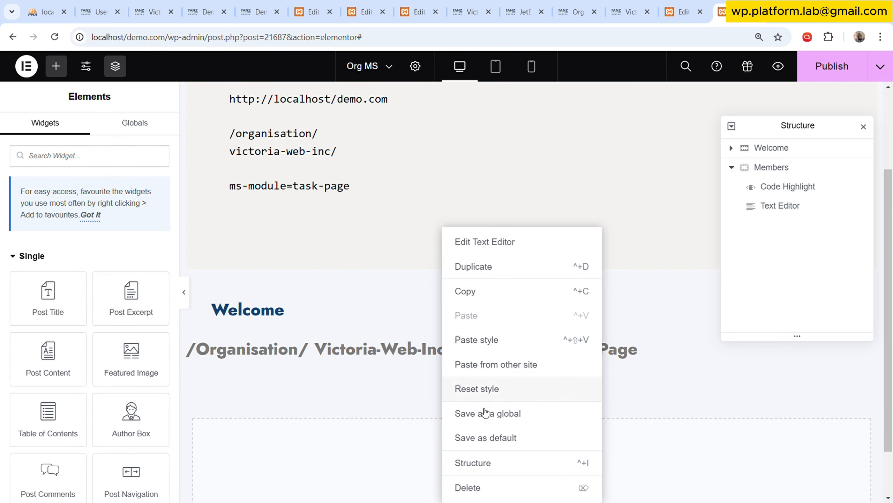
left_click(484, 486)
scroll(314, 213, "up", 2)
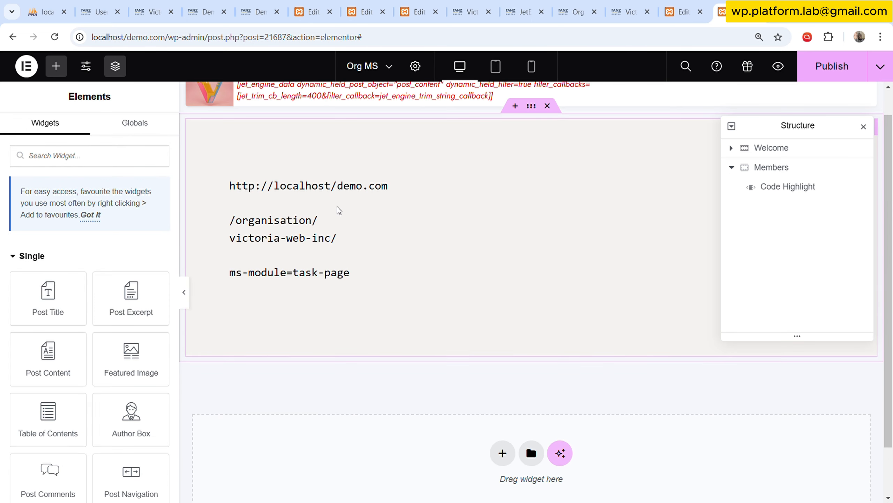
Increase the Code Highlight widget's font size and check the enlarged text with the editing panel hidden.
left_click(299, 232)
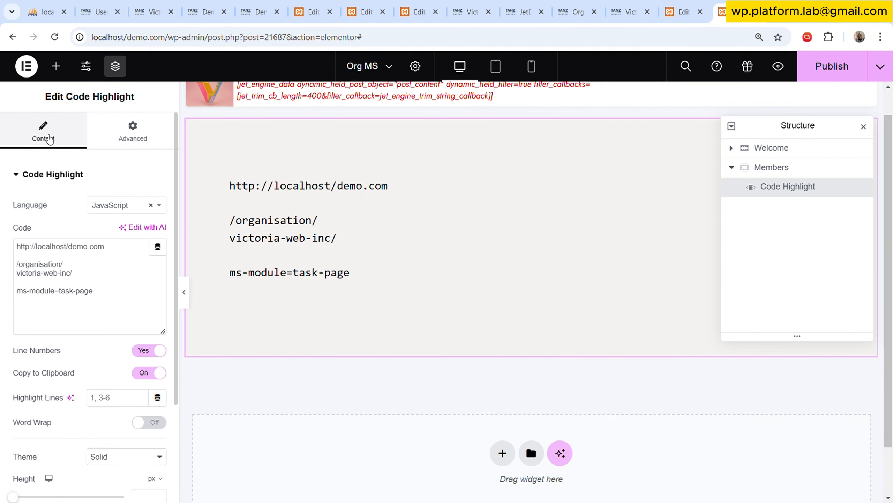
scroll(105, 211, "down", 5)
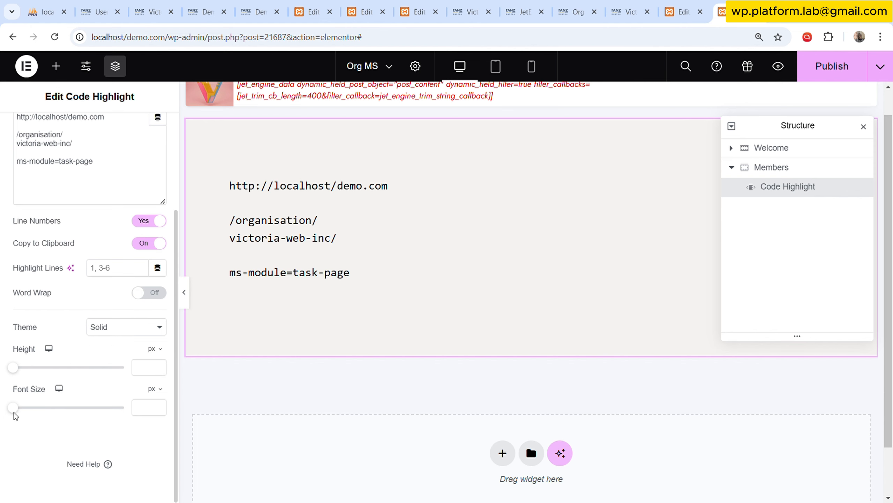
left_click_drag(13, 409, 29, 409)
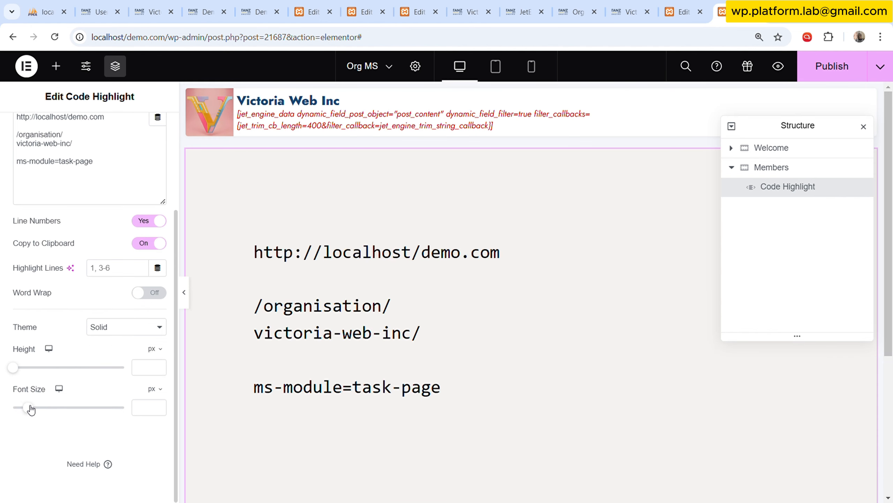
scroll(434, 293, "down", 2)
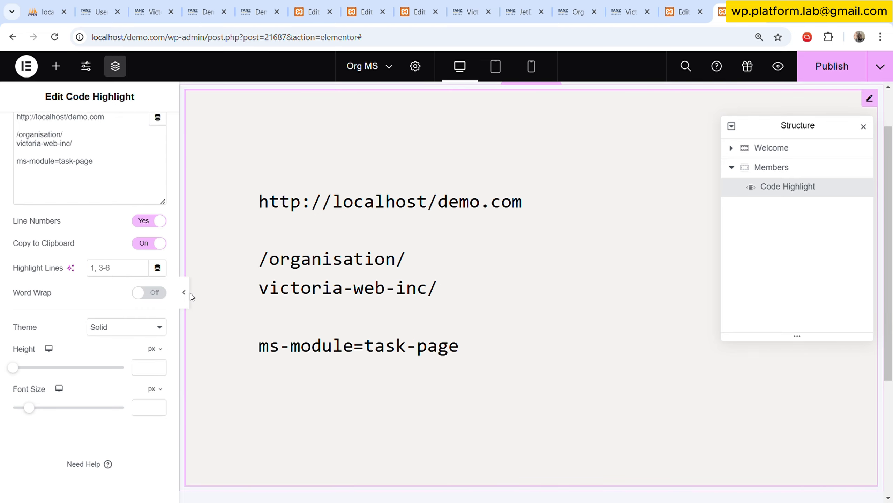
key("ctrl+p")
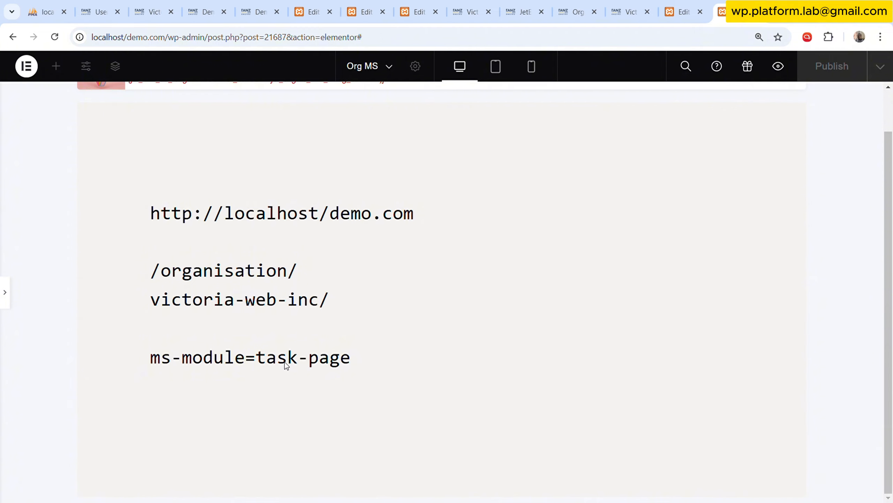
left_click(5, 292)
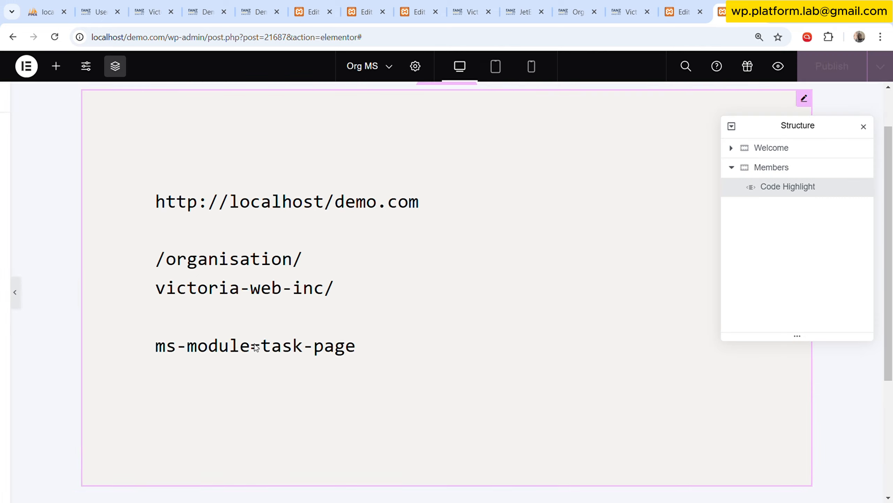
Duplicate the ms-module=task-page line below itself and change the copy to ms-module=task-view.
left_click_drag(107, 168, 17, 171)
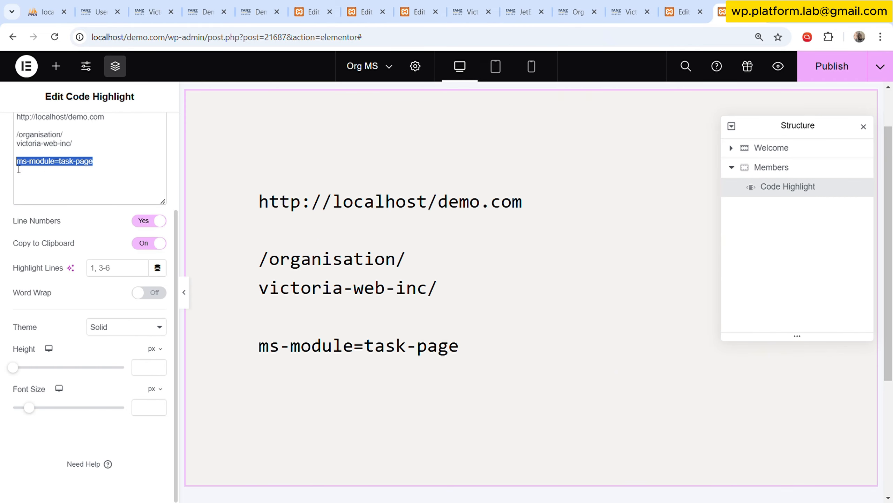
key("ctrl+c")
left_click(117, 170)
key("Return")
key("ctrl+v")
key("BackSpace")
key("BackSpace")
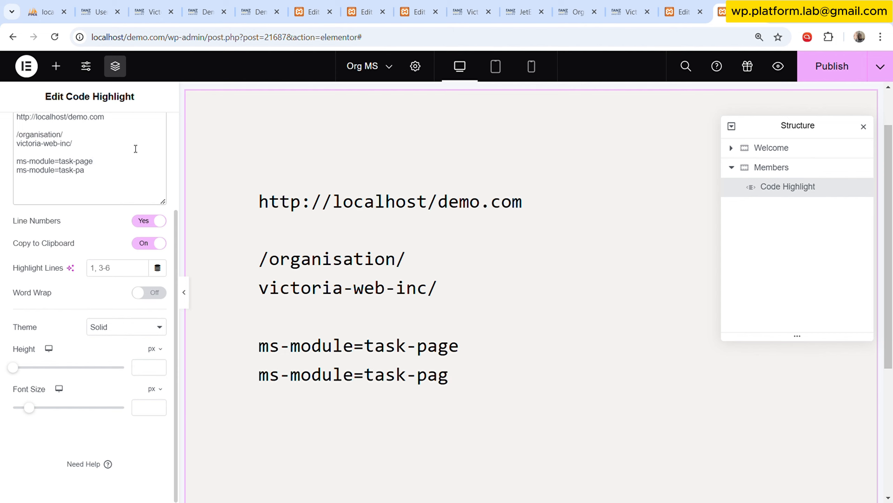
key("BackSpace")
key("BackSpace")
type("view")
Add another copy of the ms-module line below ms-module=task-view and change its value to task-edit.
key("Return")
key("ctrl+v")
key("BackSpace")
key("BackSpace")
key("BackSpace")
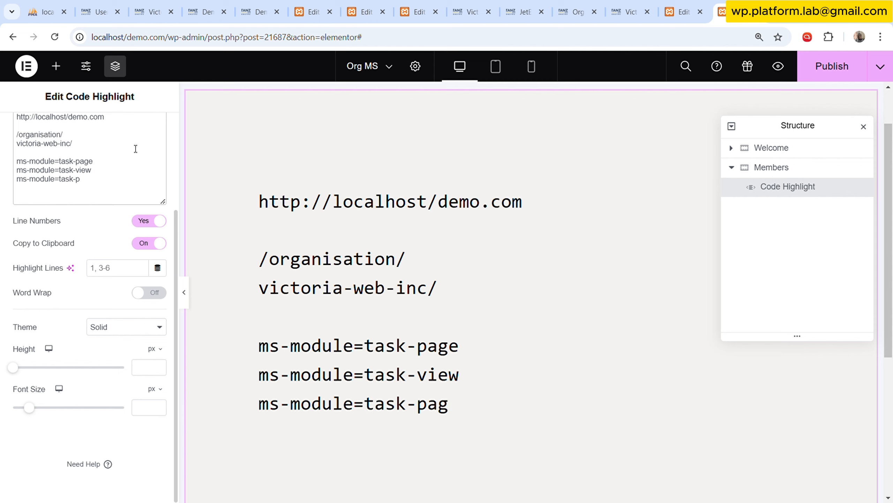
key("BackSpace")
type("edit")
Add a fourth ms-module line below ms-module=task-edit with the value invite-proj-members.
key("Return")
key("ctrl+v")
key("BackSpace")
key("BackSpace")
key("BackSpace")
key("BackSpace")
key("BackSpace")
key("BackSpace")
key("BackSpace")
key("BackSpace")
key("BackSpace")
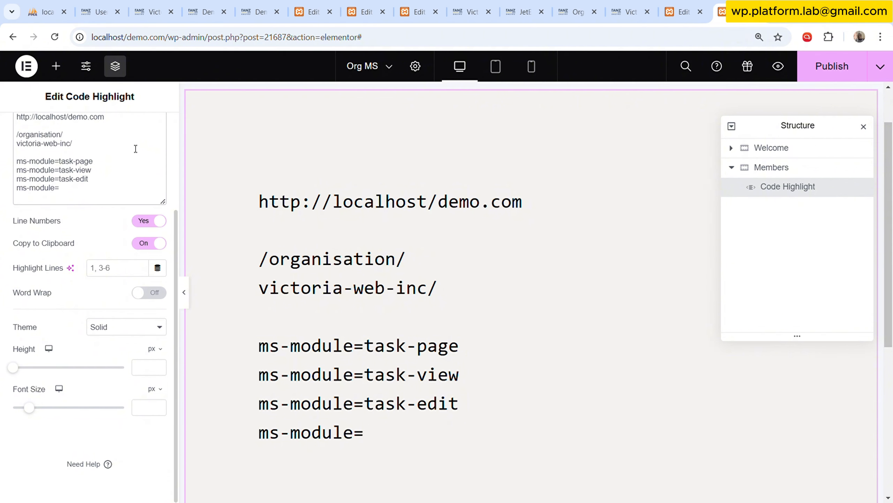
type("invite")
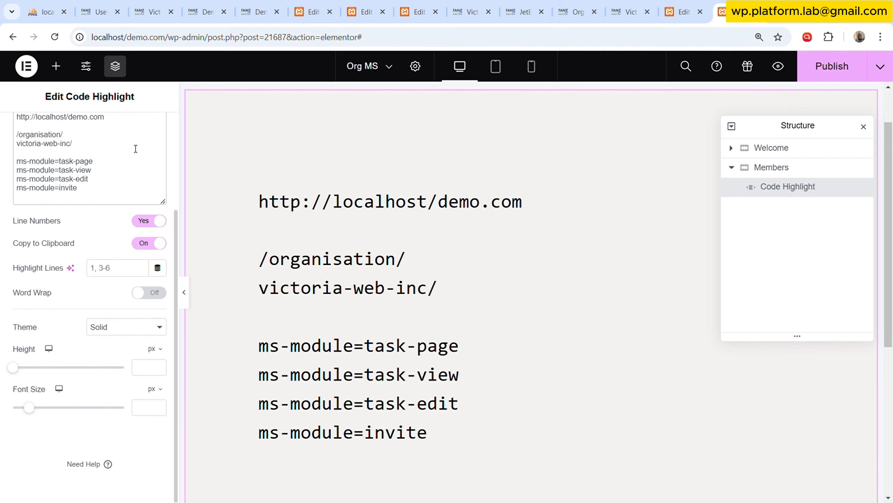
type("-proj-me")
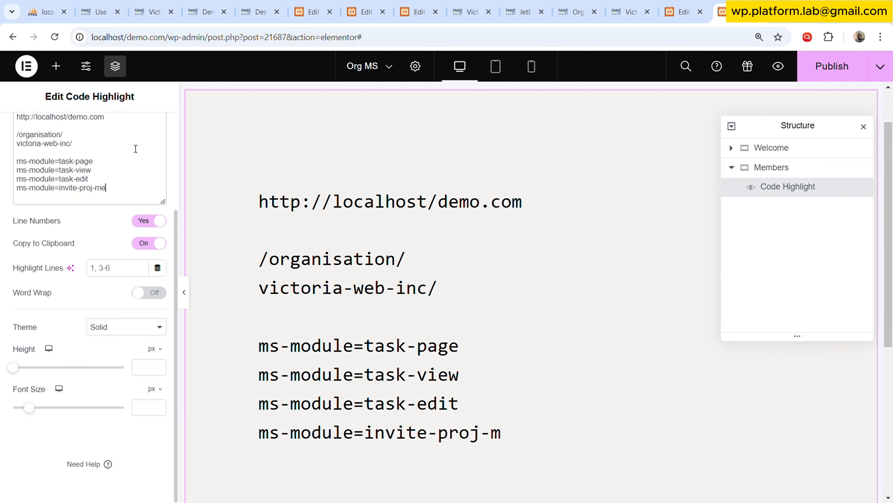
type("mbers")
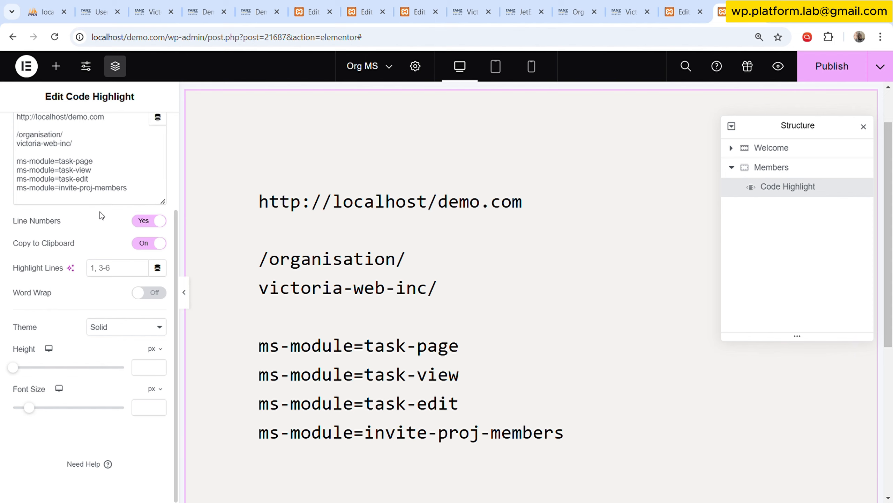
Insert blank lines above ms-module=task-page and enlarge the widget's code field so all lines fit.
left_click(79, 153)
key("Return")
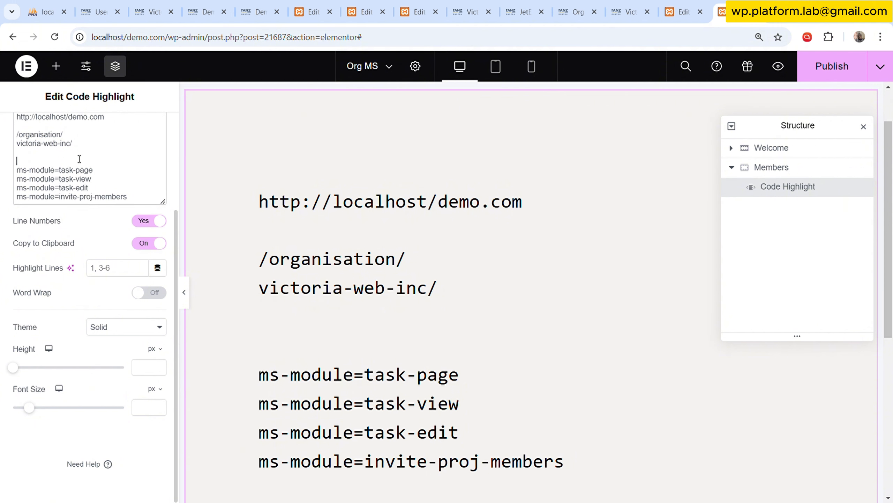
scroll(369, 279, "down", 5)
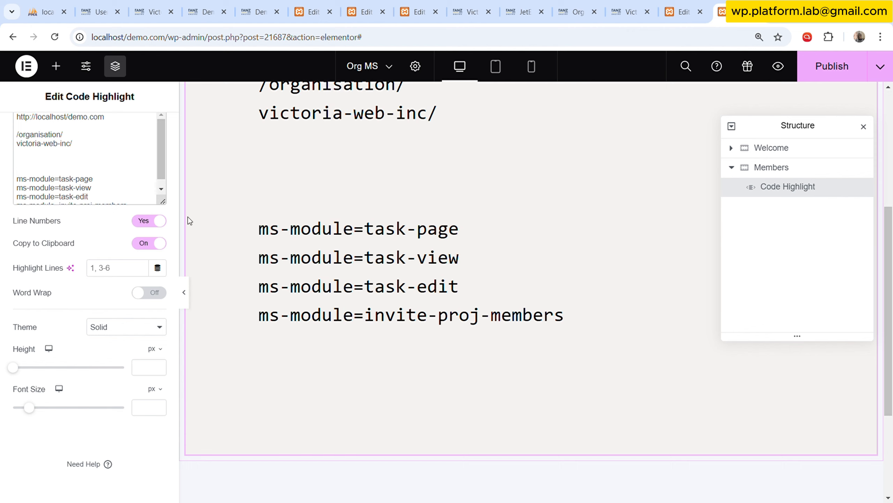
left_click_drag(165, 208, 144, 289)
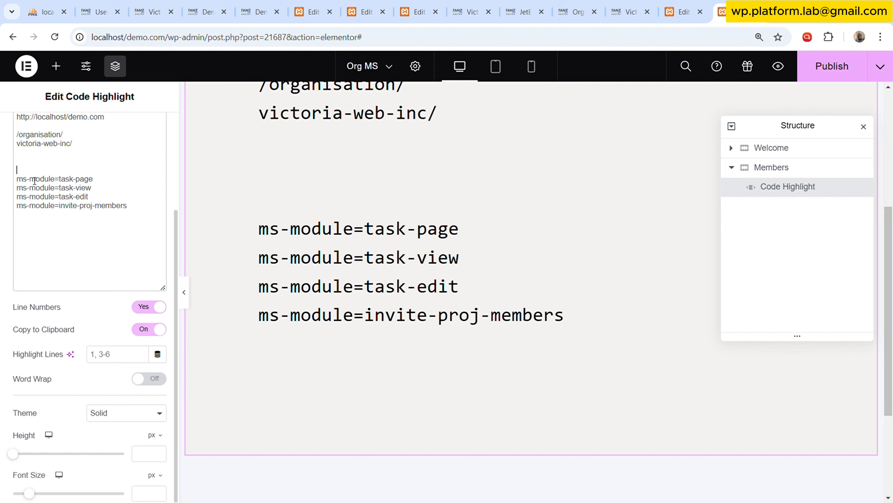
Enter ms-page=projectboard on its own line between victoria-web-inc/ and the ms-module lines.
left_click(26, 164)
type("ms-")
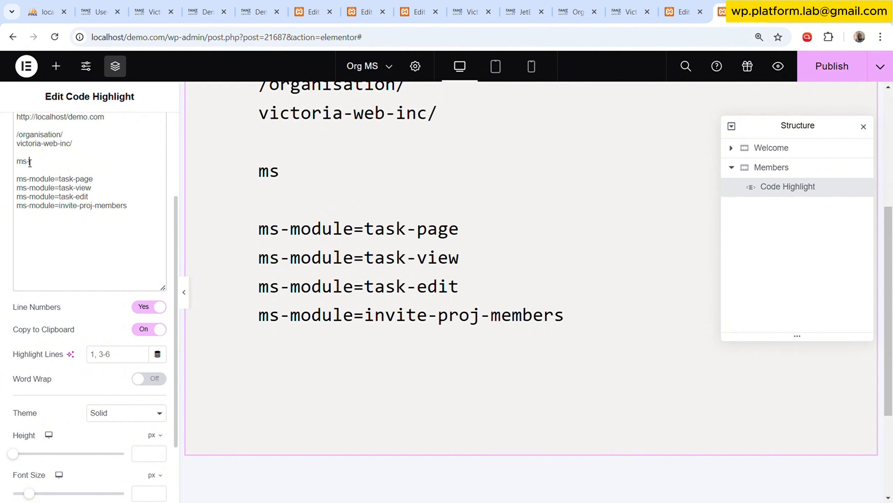
type("page=")
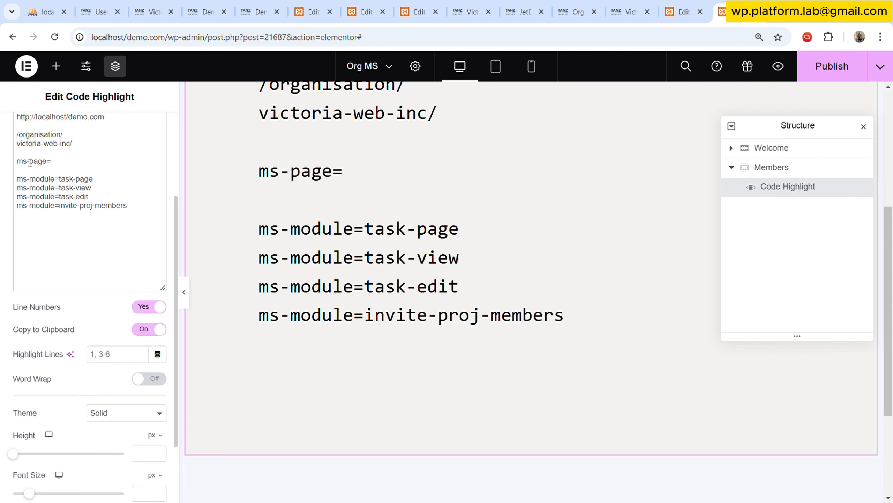
type("project")
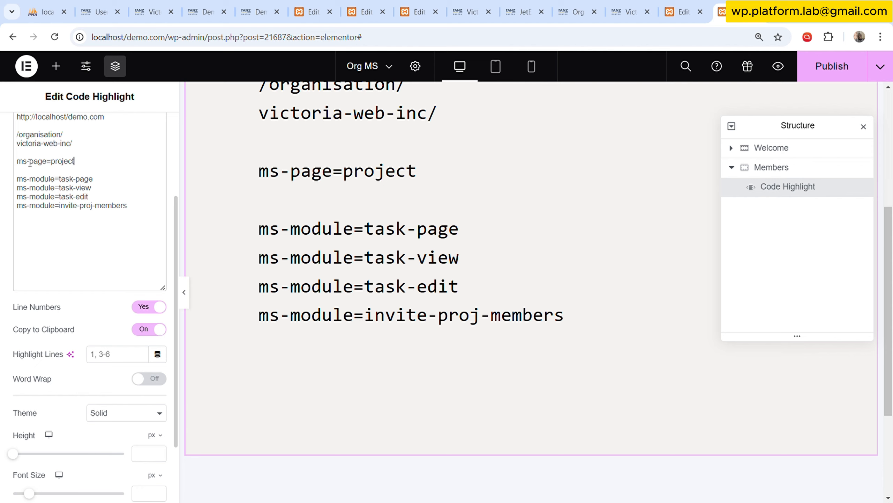
type("-")
key("BackSpace")
type("board")
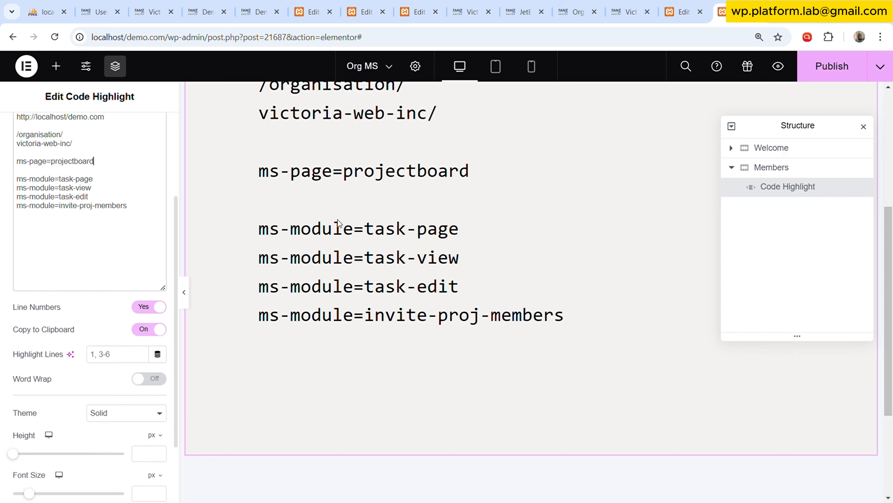
scroll(423, 275, "up", 5)
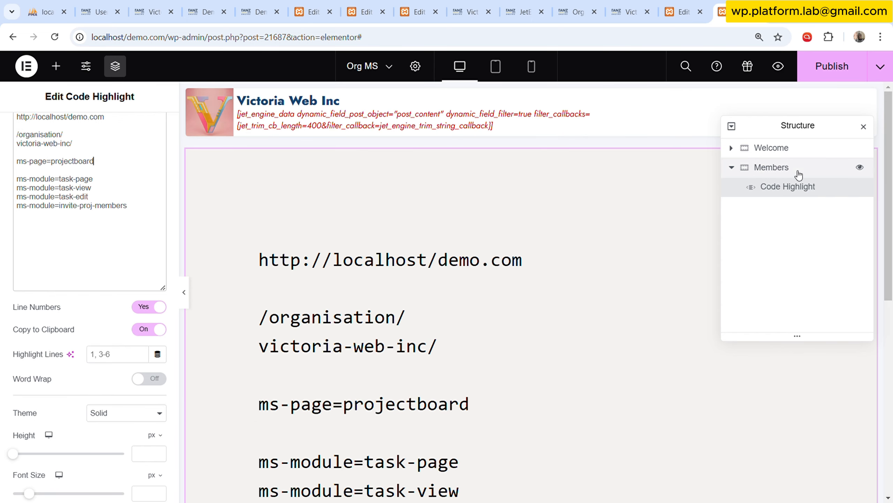
left_click(731, 167)
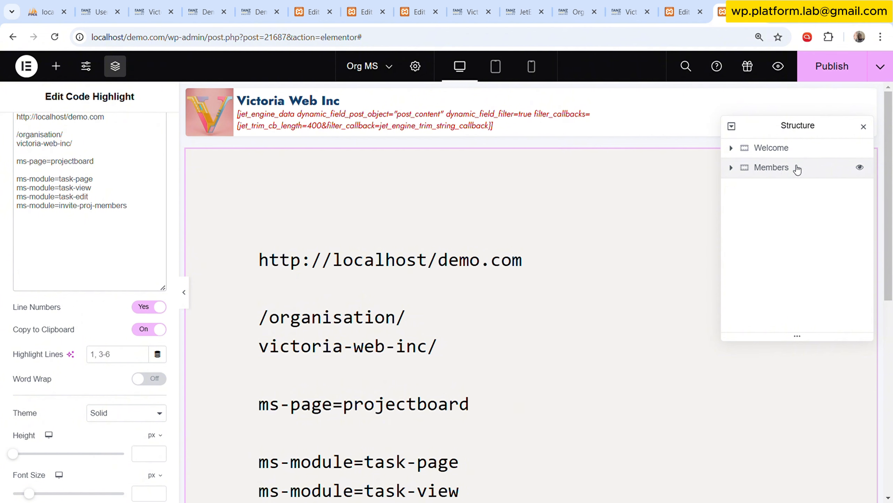
left_click(731, 168)
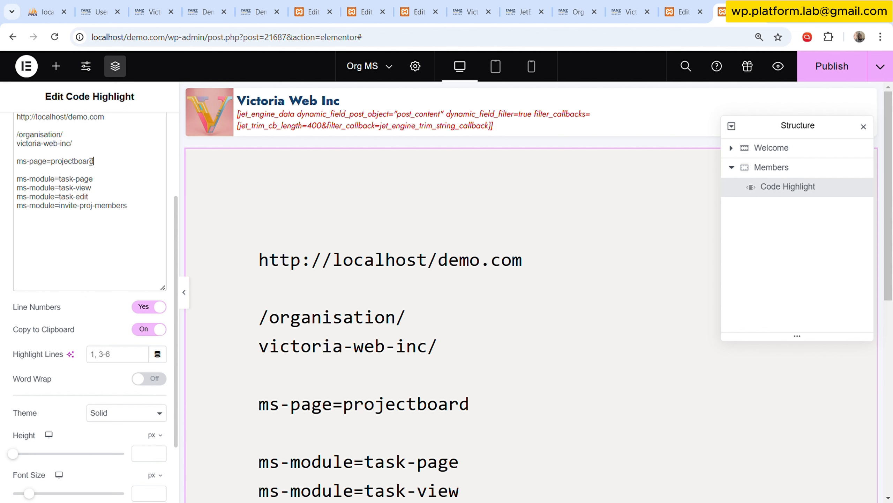
scroll(408, 333, "down", 1)
scroll(408, 333, "down", 3)
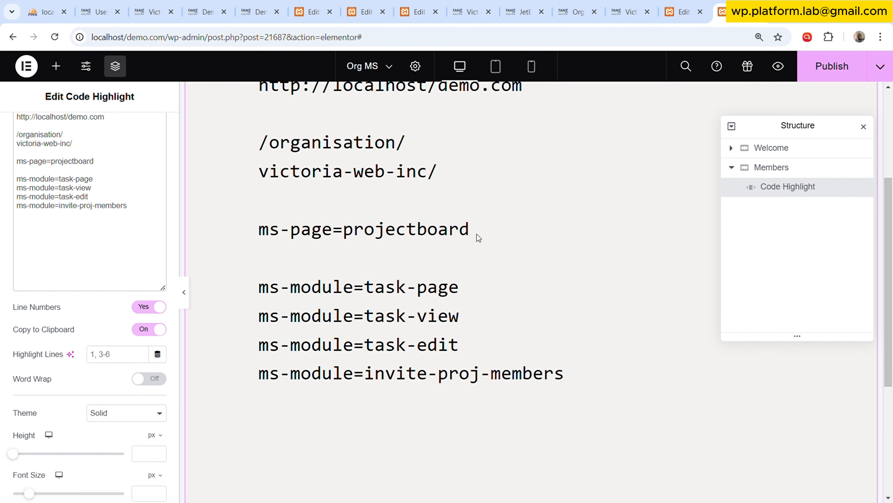
Duplicate the ms-page line below itself and change the copy to ms-page=project-front.
left_click_drag(119, 162, 18, 161)
key("Right")
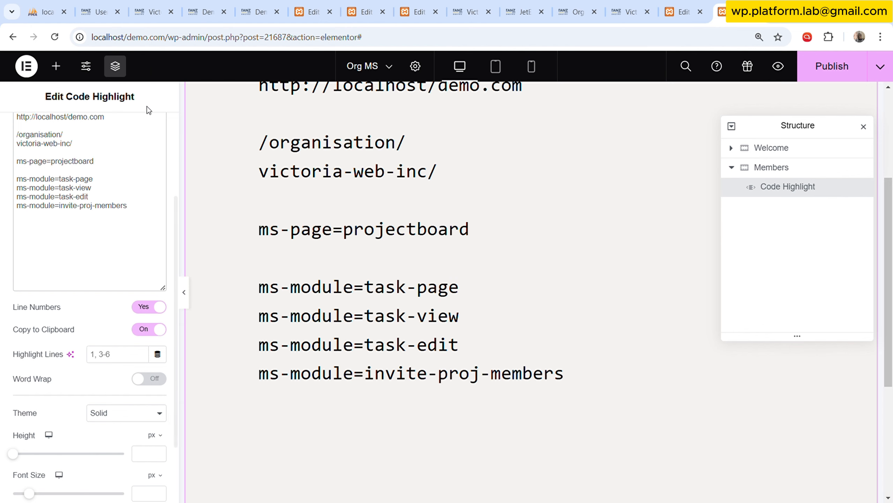
key("Return")
key("ctrl+v")
key("BackSpace")
key("BackSpace")
key("BackSpace")
key("BackSpace")
key("BackSpace")
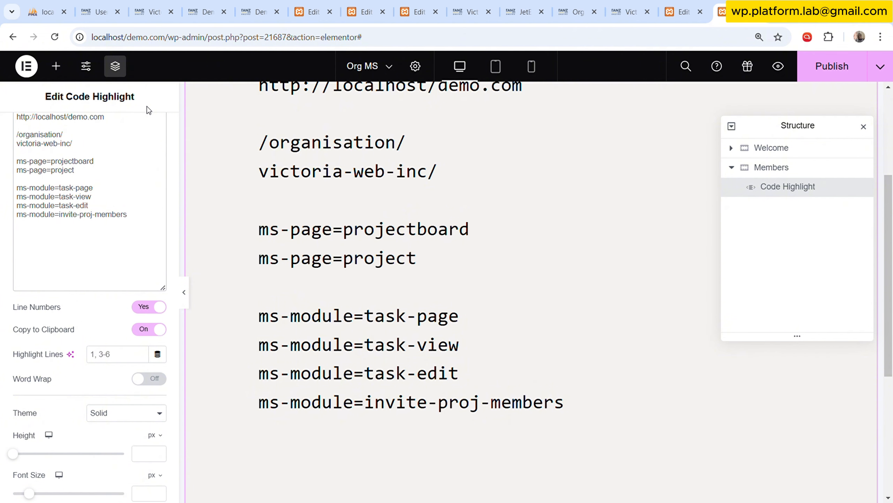
type("f")
key("BackSpace")
type("-front")
Change the value of the first ms-page line to project-dash.
left_click(76, 161)
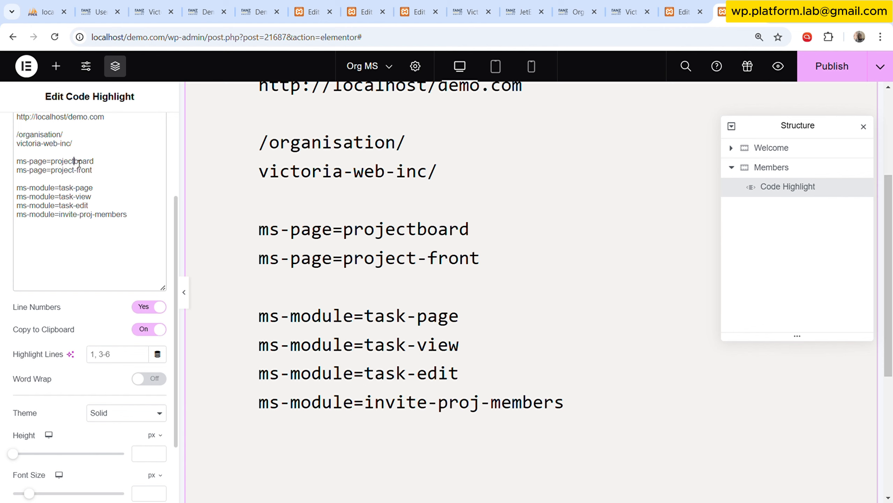
type("-")
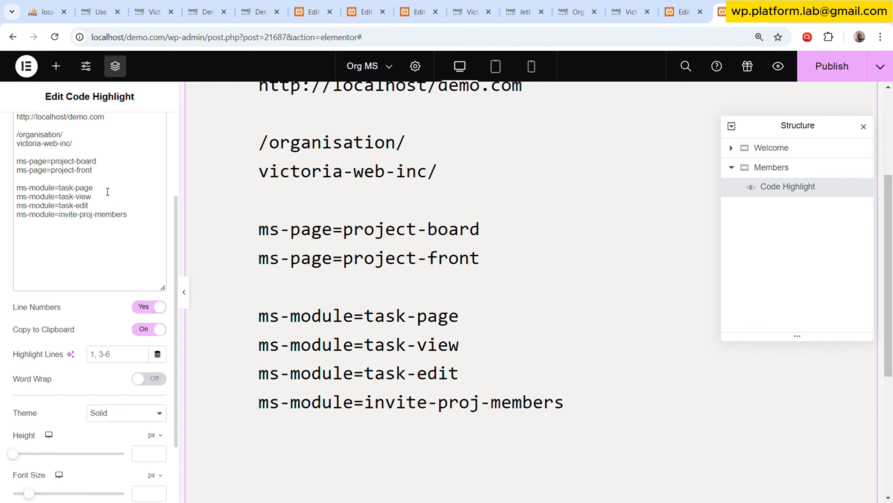
left_click_drag(77, 161, 101, 163)
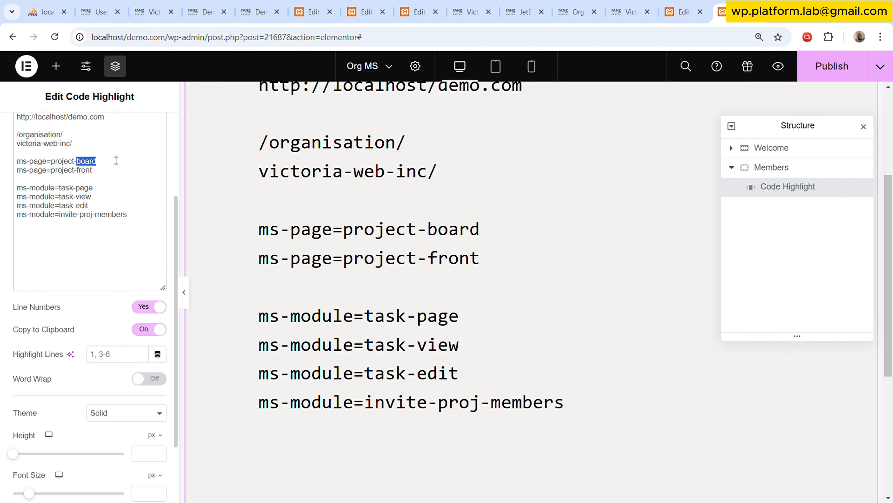
type("dash")
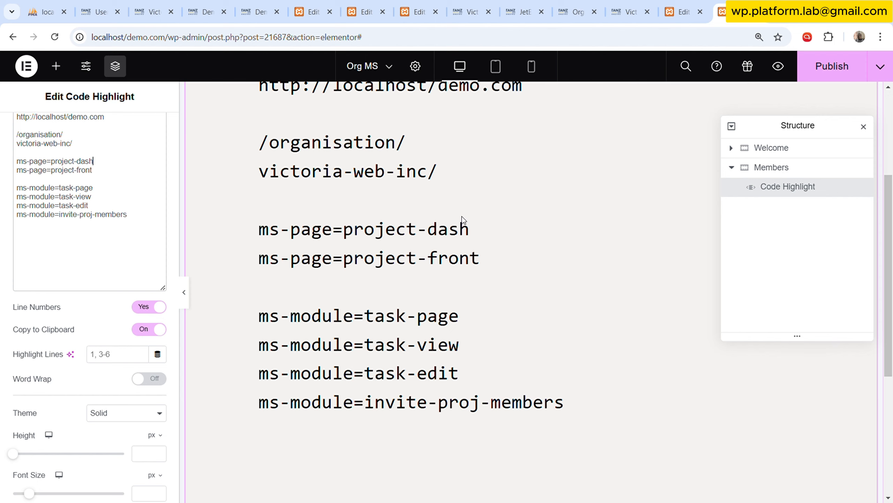
Copy the Victoria Web Inc organisation page's URL from its browser tab and paste it below the ms-module lines, separated by blank lines.
left_click(141, 220)
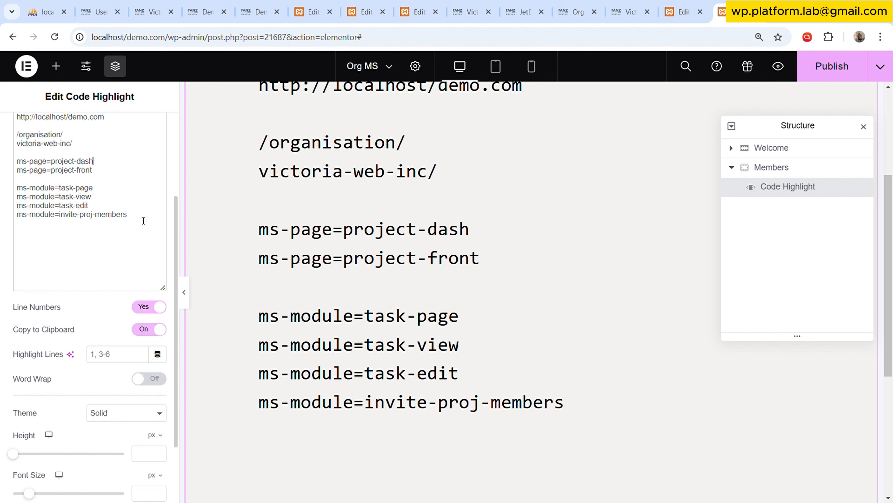
left_click(623, 12)
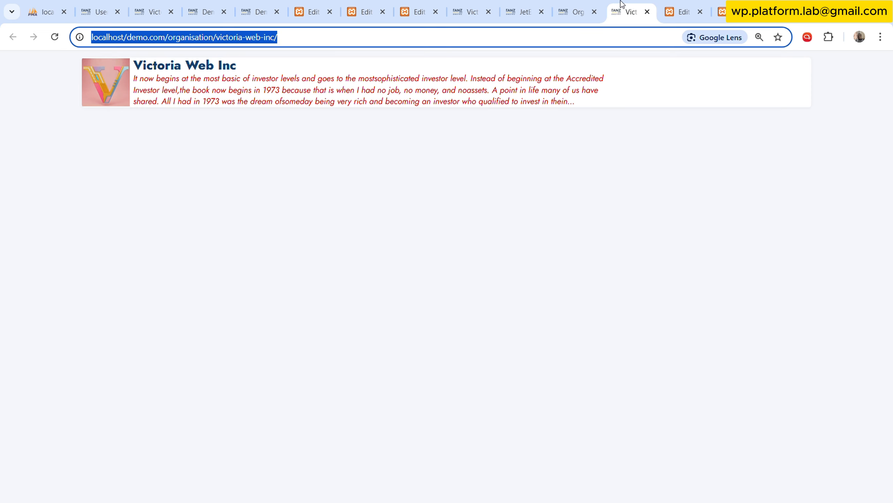
left_click(720, 12)
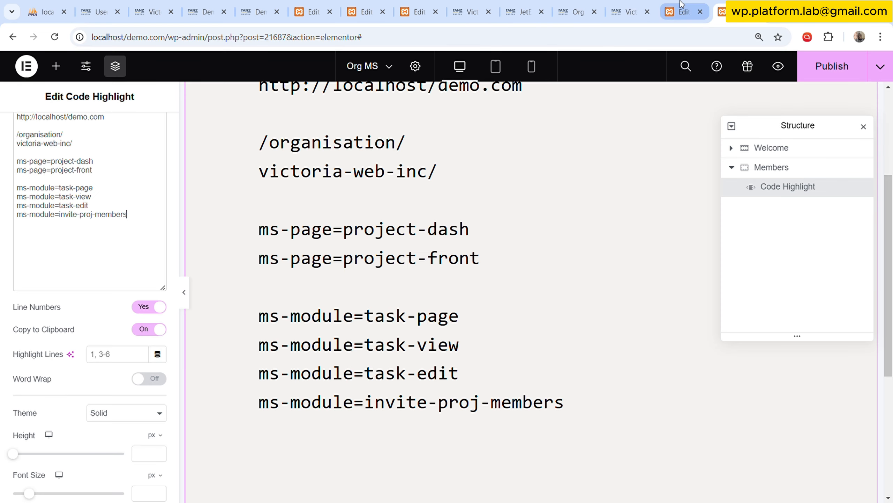
key("Return")
key("Return")
key("Return")
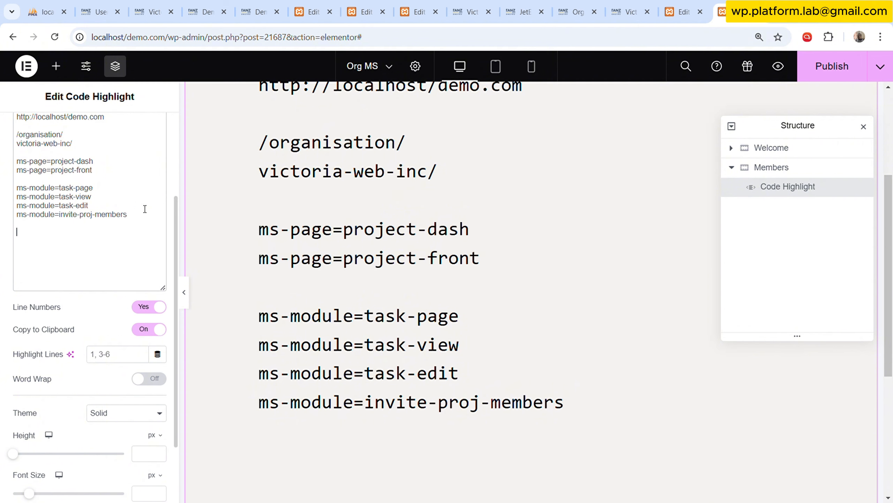
type("http://localhost/demo.com/organisation/victoria-web-inc/")
scroll(633, 387, "down", 5)
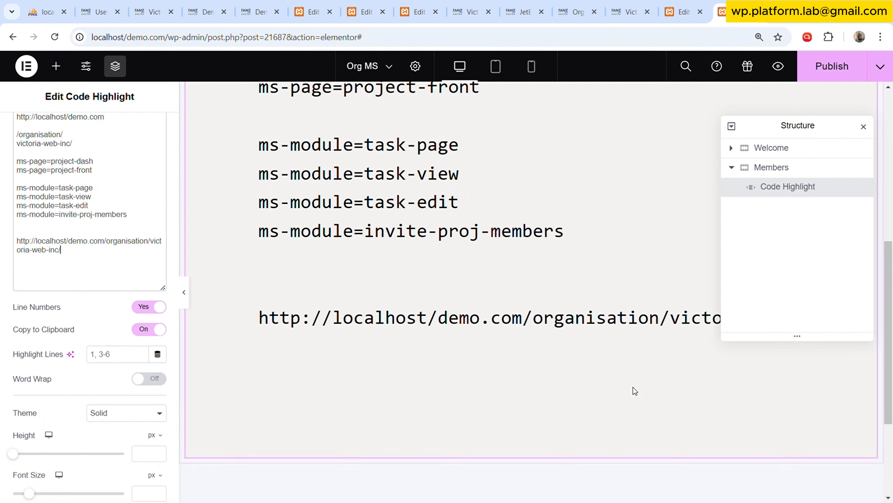
scroll(641, 370, "up", 2)
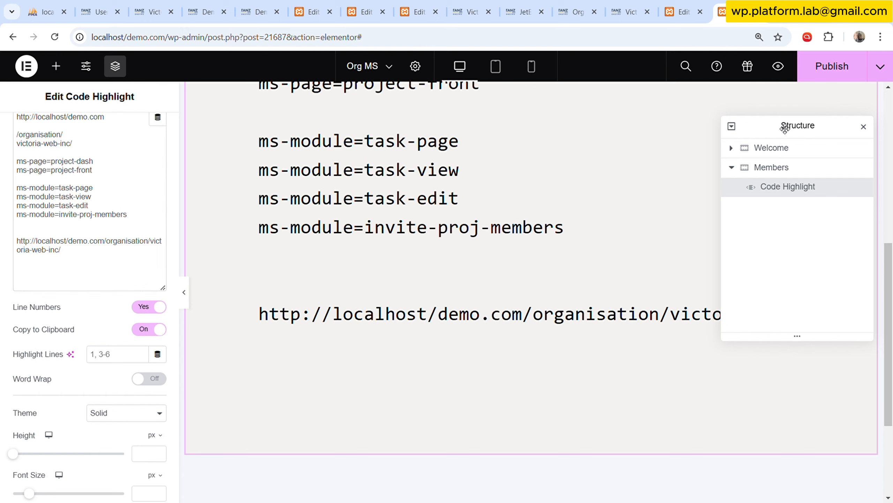
Collapse the structure tree and close the Structure panel to uncover the full URL line.
left_click(731, 126)
left_click(741, 167)
left_click(732, 126)
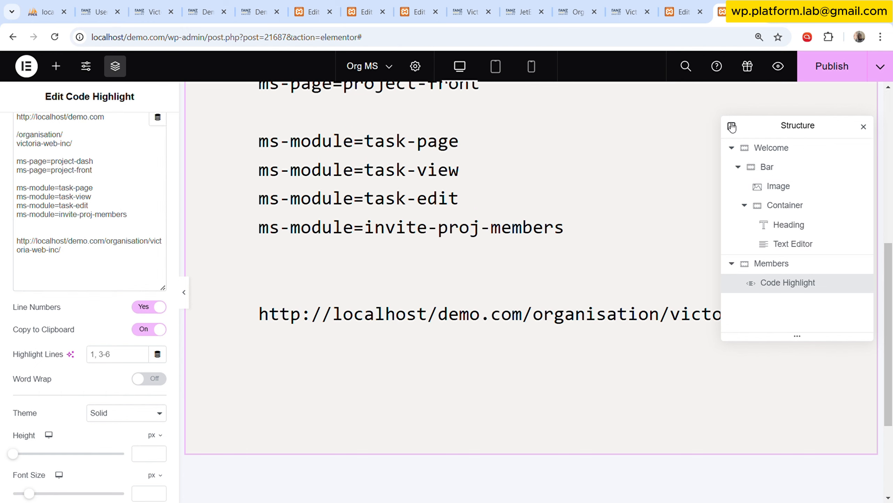
left_click_drag(806, 134, 468, 118)
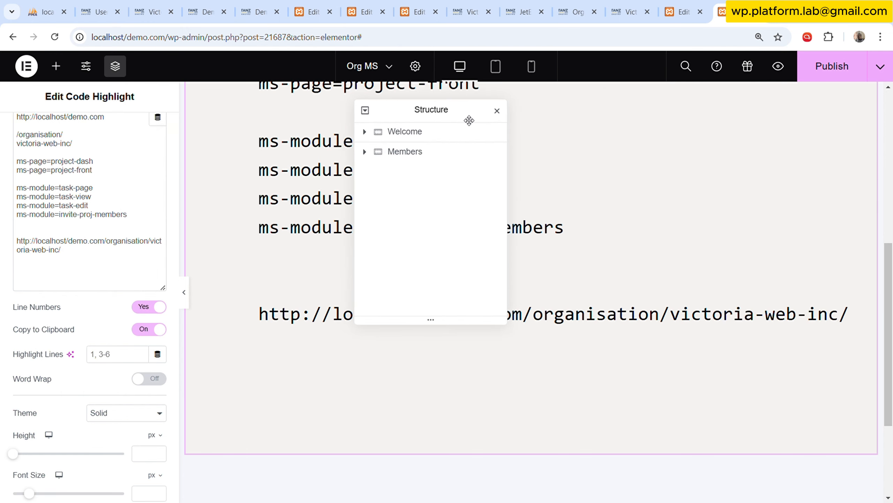
left_click(497, 110)
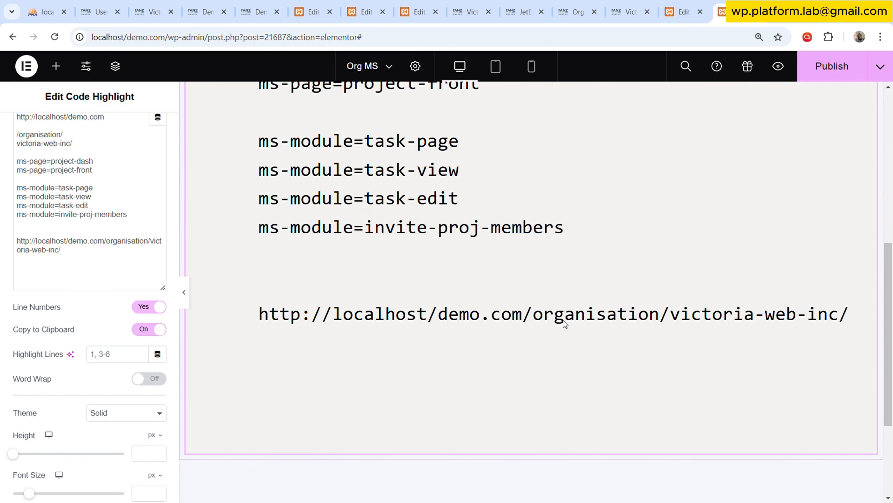
Append the query parameter ?ms-page=project-dash to the organisation URL in the code.
left_click(127, 254)
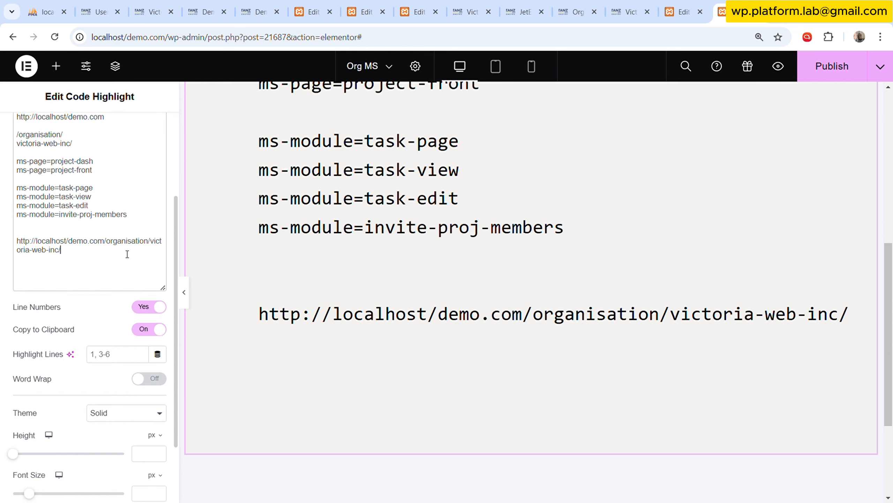
type("?")
scroll(425, 129, "up", 3)
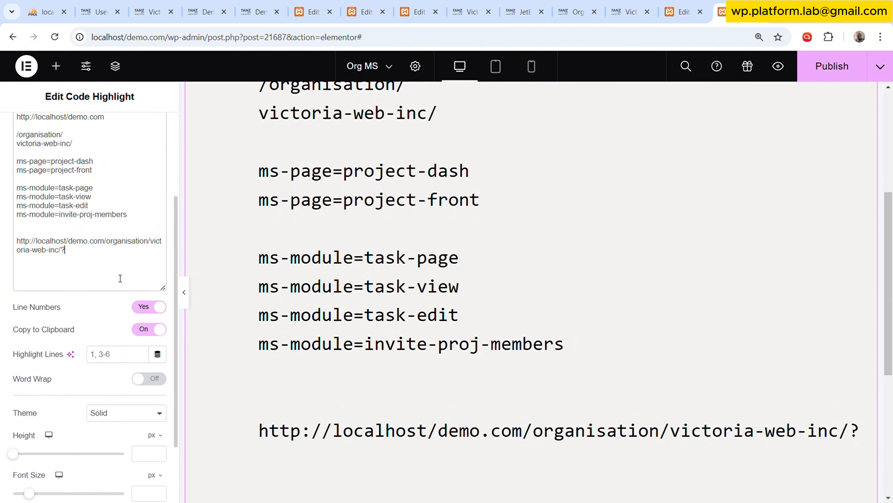
type("ms")
type("-page")
type("=")
type("proe")
type("je")
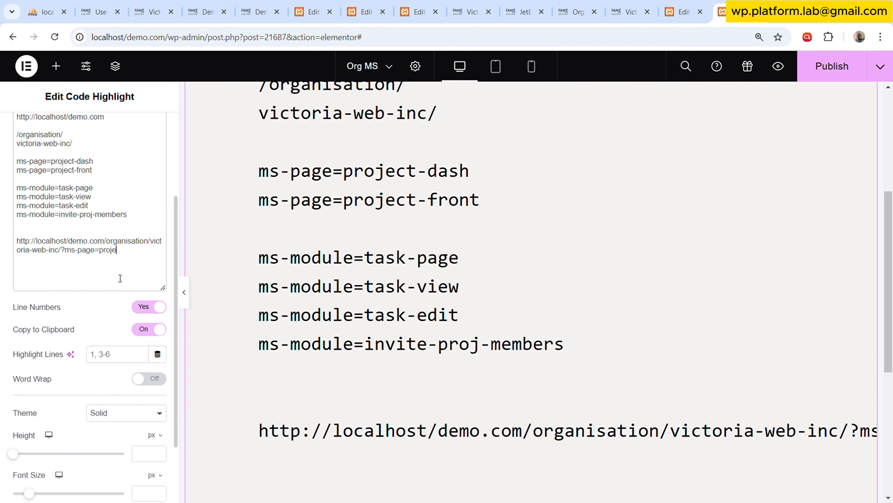
type("ct-dash&ms-module=")
Append &ms-module=task-page to the organisation URL in the code, copying the value from the first ms-module line.
left_click_drag(59, 188, 93, 189)
key("ctrl+c")
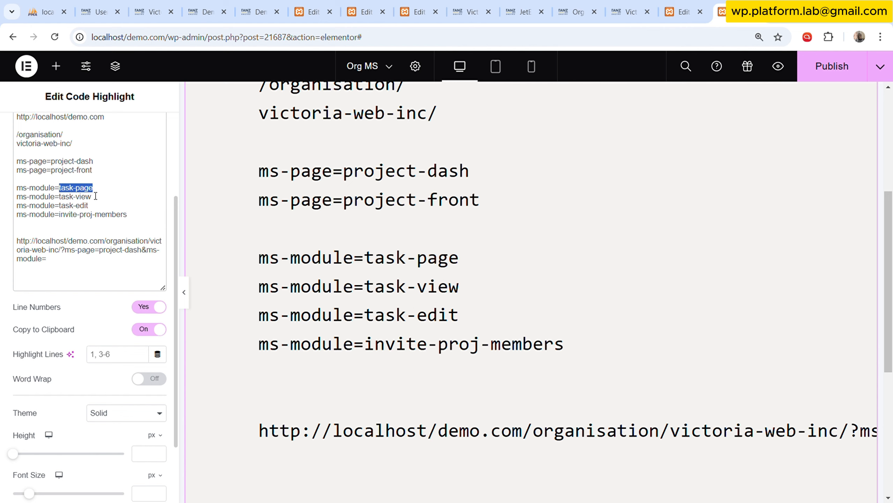
left_click(82, 257)
key("ctrl+v")
Change the ms-module value in the organisation URL to tasks-list.
key("BackSpace")
key("BackSpace")
key("BackSpace")
key("BackSpace")
type("lis")
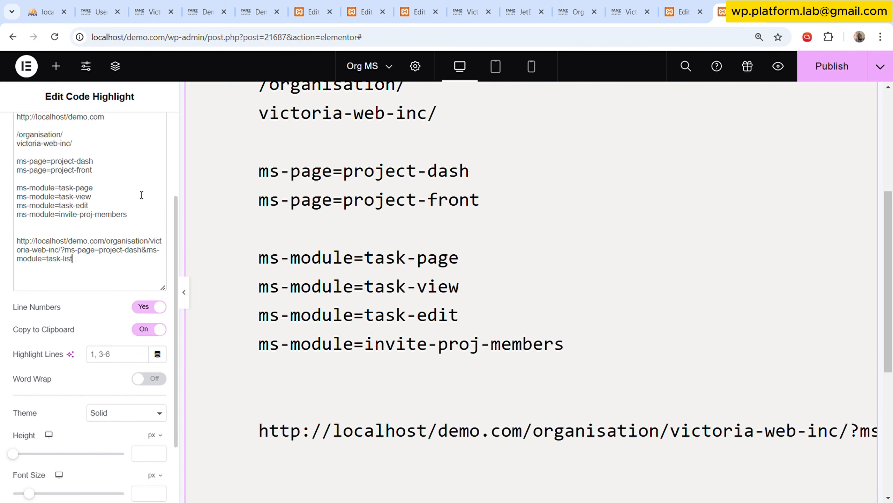
key("Left")
key("Left")
type("s")
Copy tasks-list from the URL and paste it over the value of the first ms-module line.
left_click_drag(47, 260, 77, 260)
key("ctrl+c")
left_click(70, 260)
left_click_drag(59, 187, 106, 195)
key("ctrl+v")
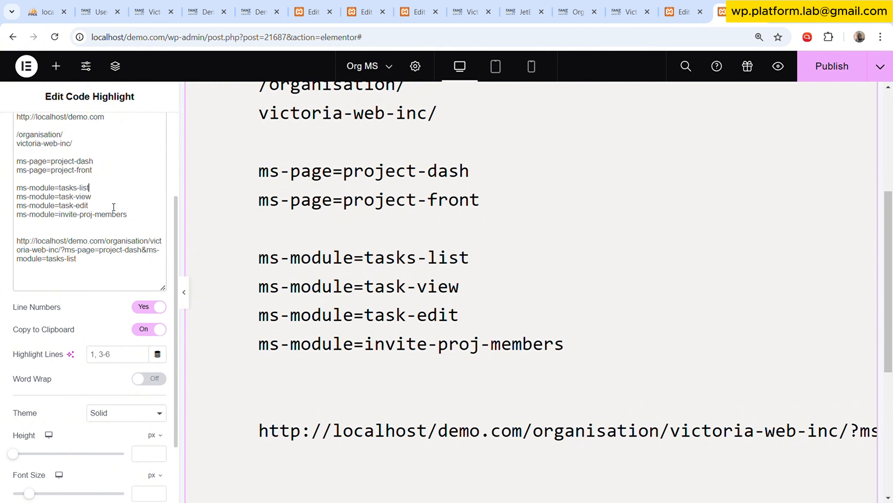
Turn on Word Wrap for the Code Highlight widget and check the long URL line in the preview.
scroll(524, 303, "down", 5)
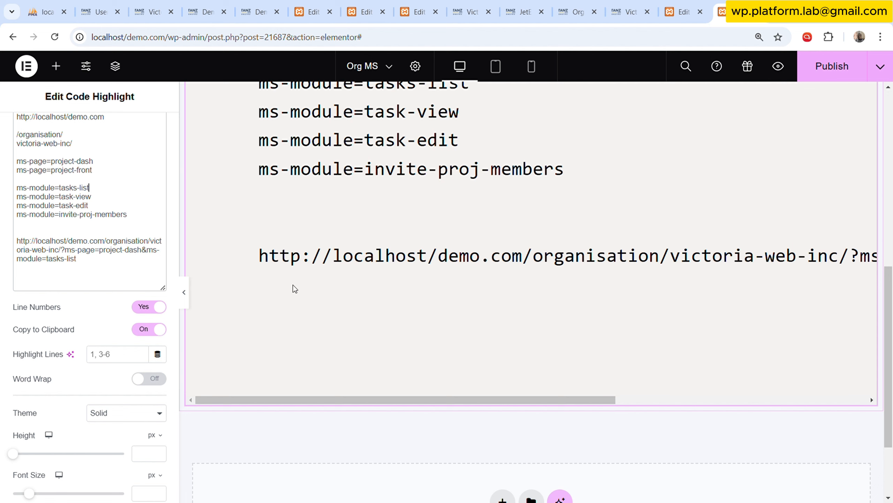
left_click(184, 294)
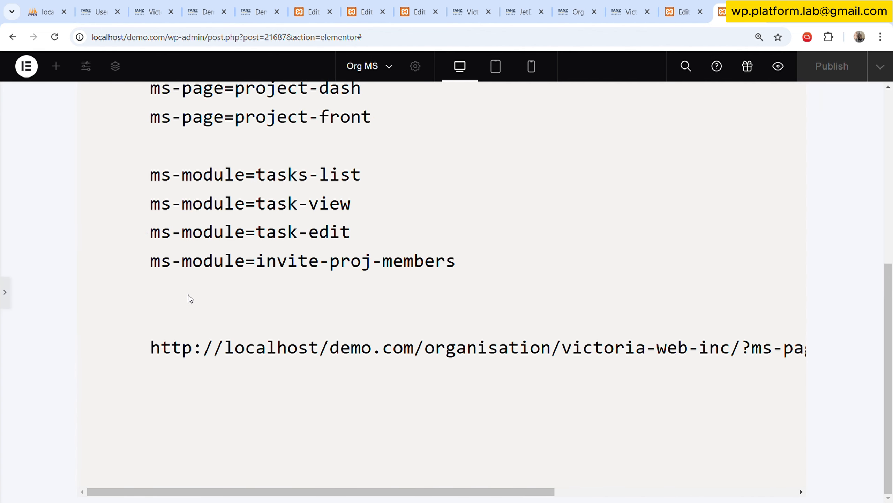
left_click(4, 296)
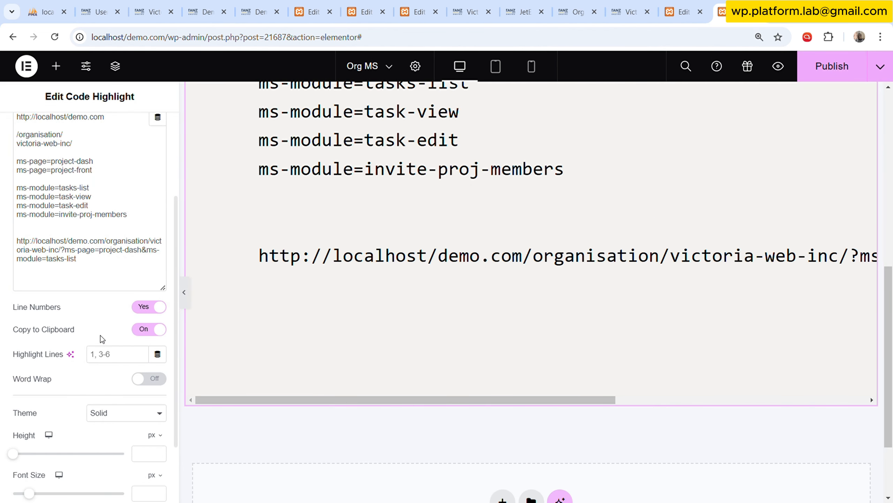
left_click(148, 379)
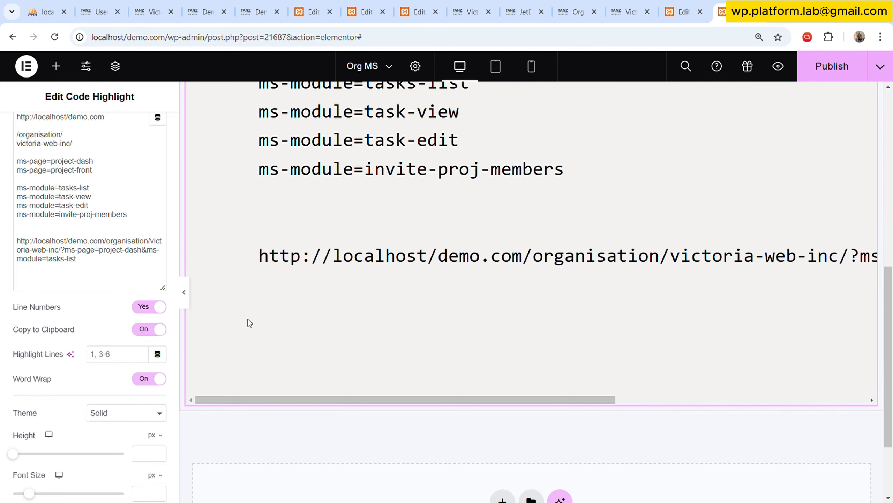
left_click(150, 379)
left_click(150, 379)
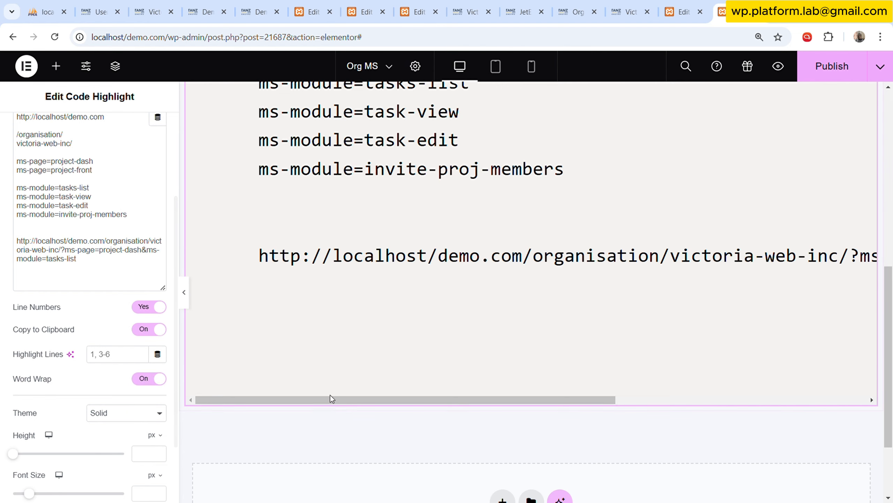
left_click_drag(330, 398, 399, 400)
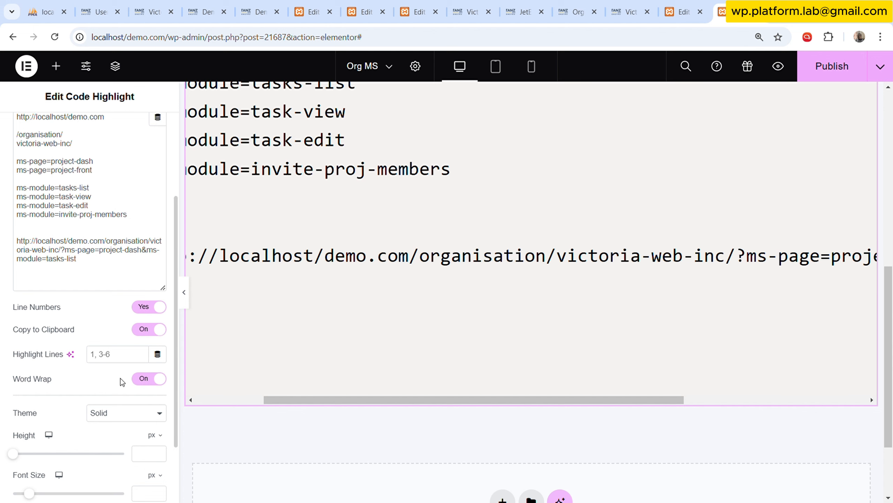
scroll(120, 378, "down", 2)
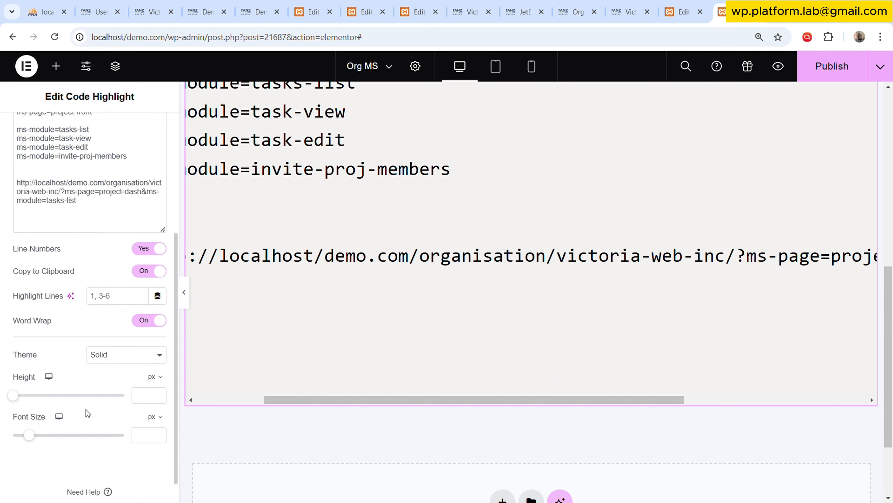
left_click_drag(415, 405, 253, 401)
Set the Code Highlight widget's language to HTML.
scroll(52, 275, "up", 6)
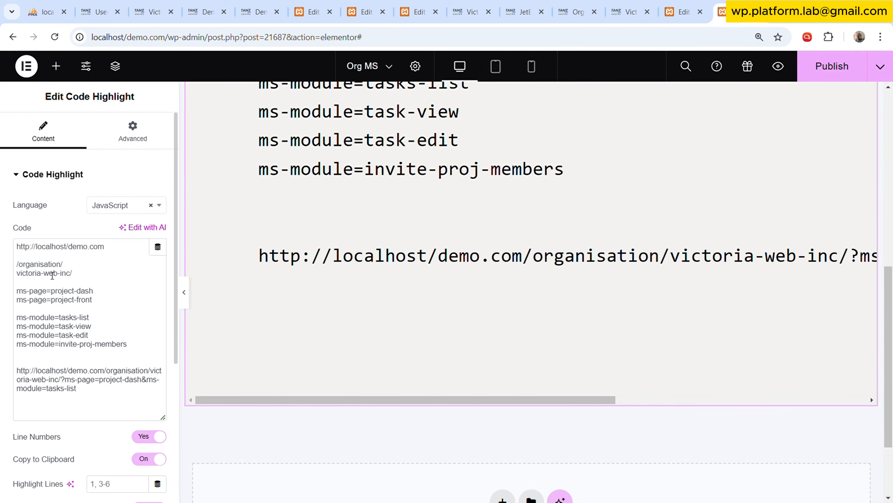
left_click(114, 208)
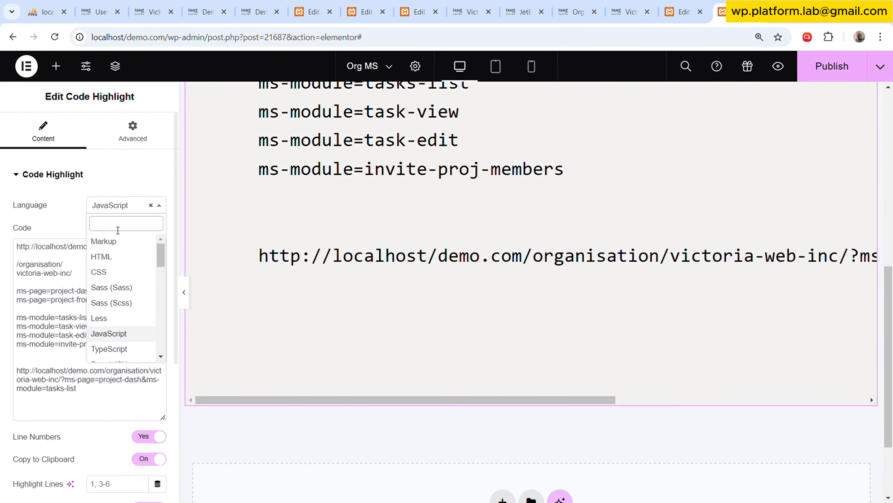
scroll(124, 318, "down", 5)
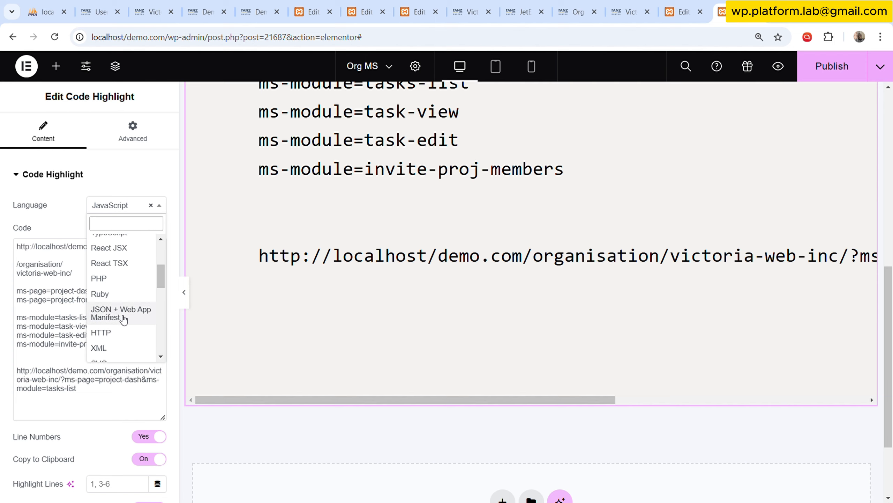
scroll(124, 319, "down", 3)
scroll(124, 319, "up", 2)
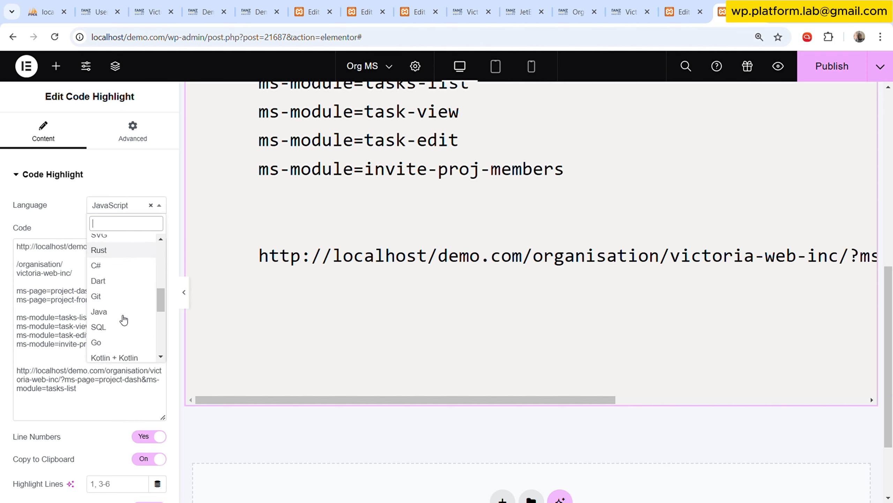
type("te")
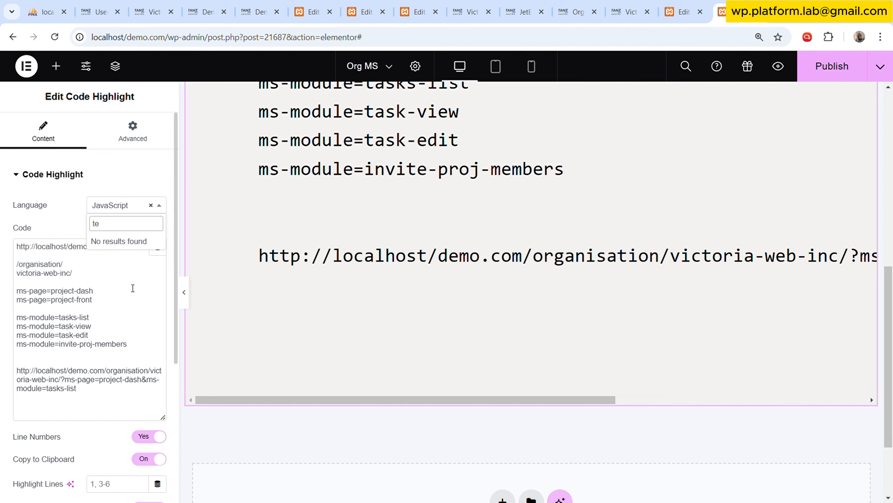
key("BackSpace")
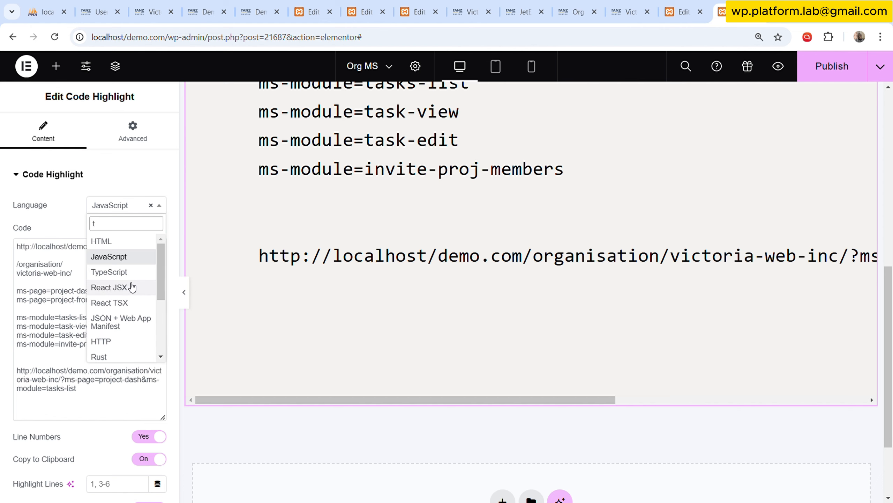
type("e")
key("BackSpace")
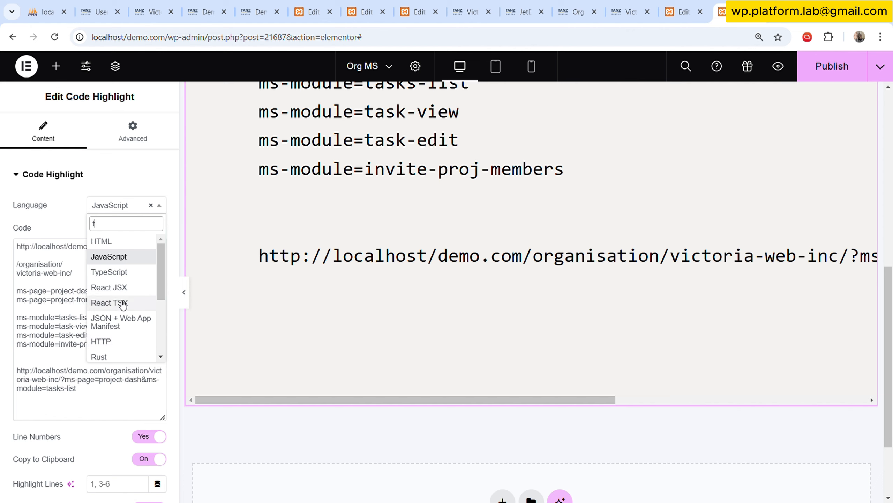
left_click(113, 241)
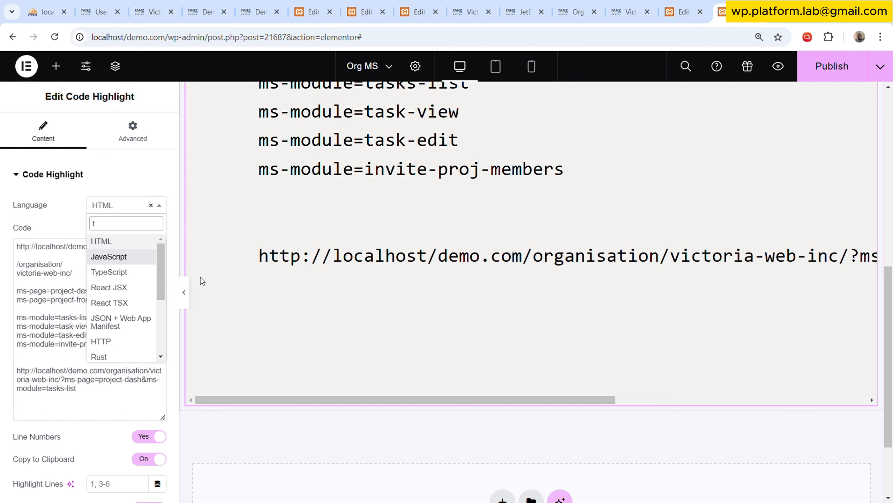
left_click(62, 222)
Switch Word Wrap off and on again, and look through the widget's content and advanced settings.
left_click_drag(363, 401, 397, 397)
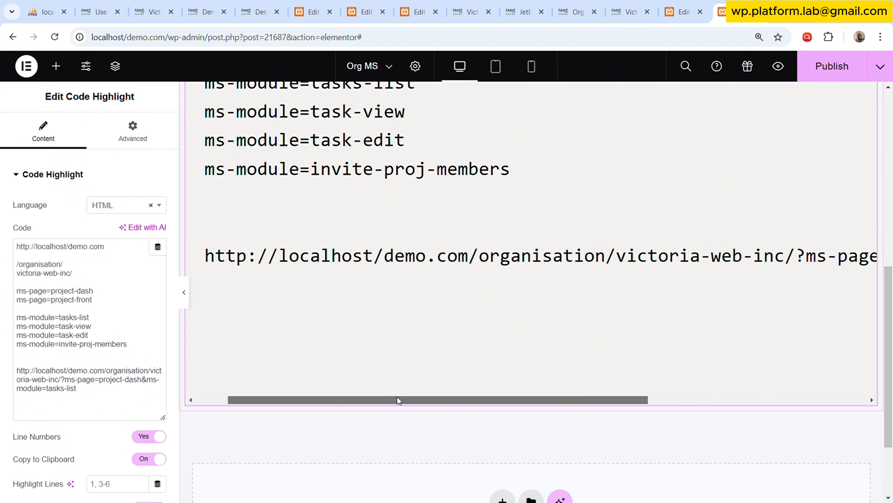
scroll(87, 436, "down", 2)
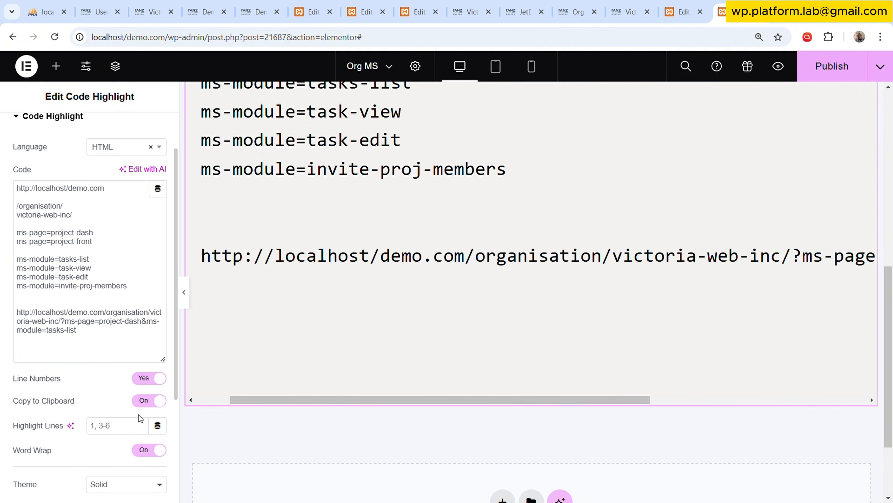
left_click(151, 451)
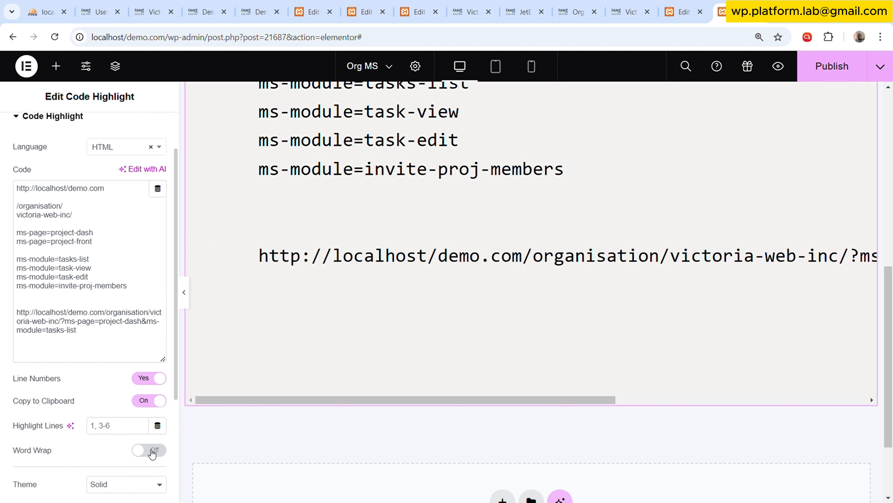
scroll(105, 205, "up", 2)
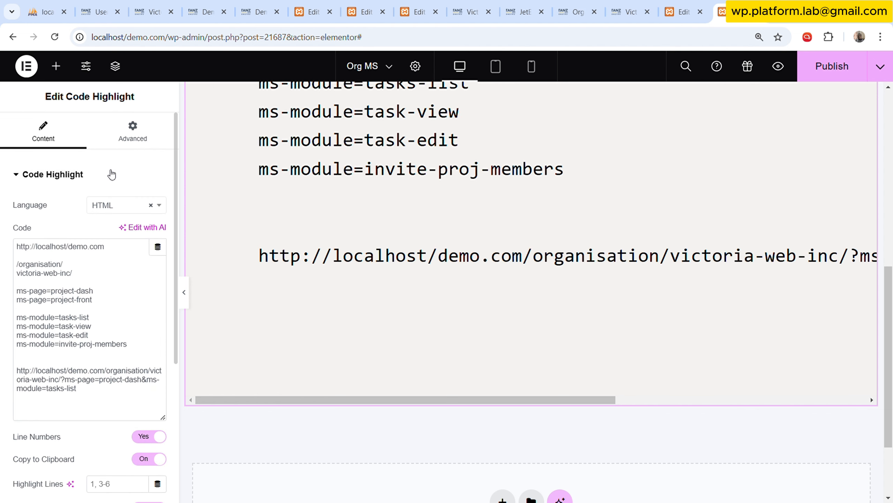
scroll(142, 332, "down", 4)
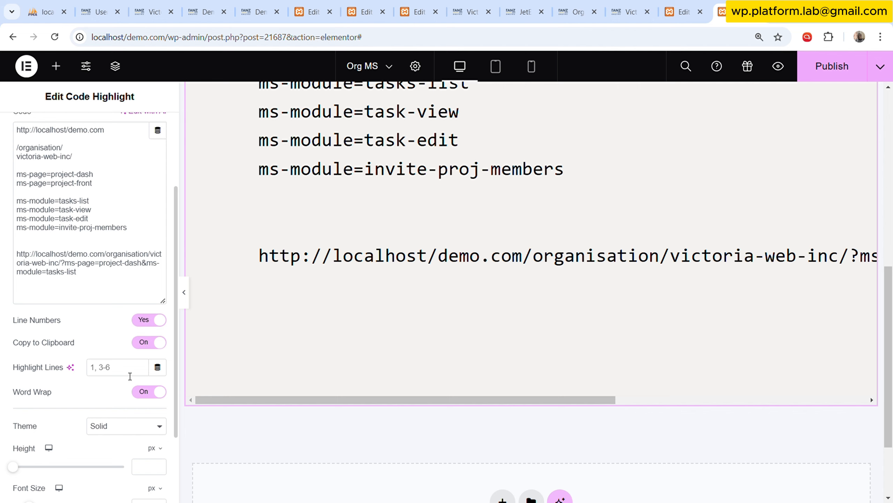
scroll(127, 373, "down", 3)
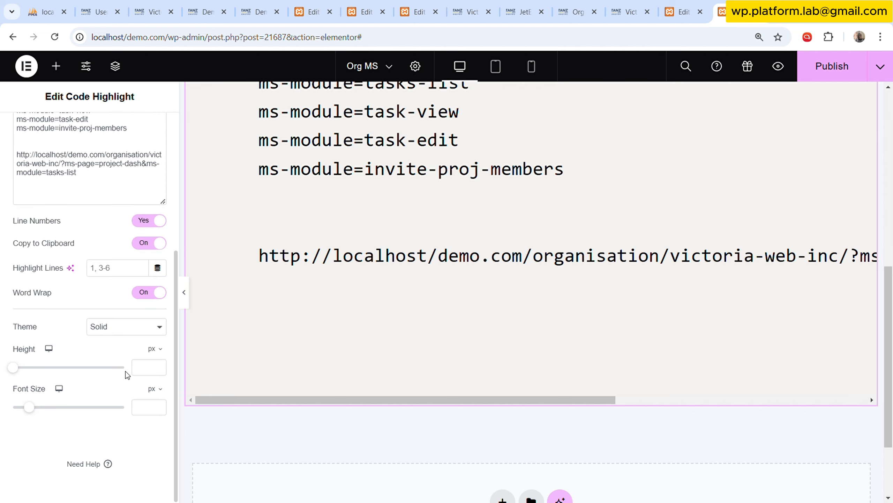
scroll(126, 371, "up", 7)
left_click(127, 141)
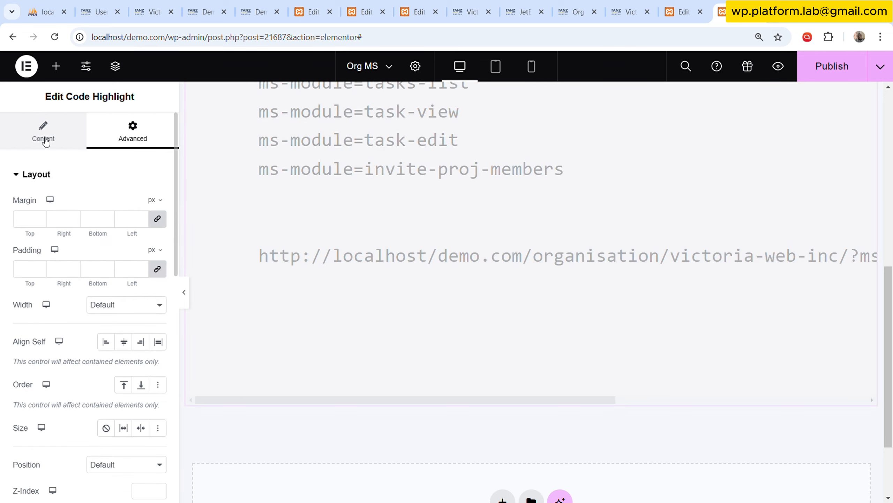
Collapse the editing panel and examine the whole organisation URL with its ms-page and ms-module parameters in the preview.
left_click(186, 292)
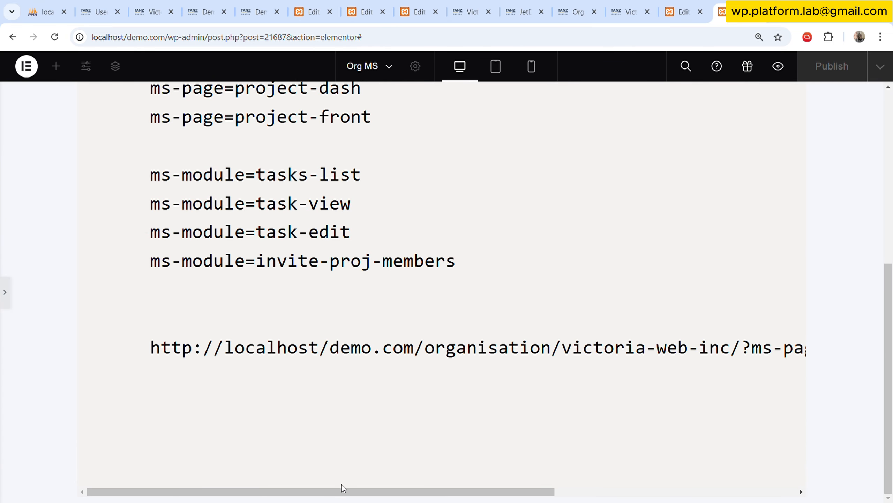
left_click_drag(342, 490, 342, 471)
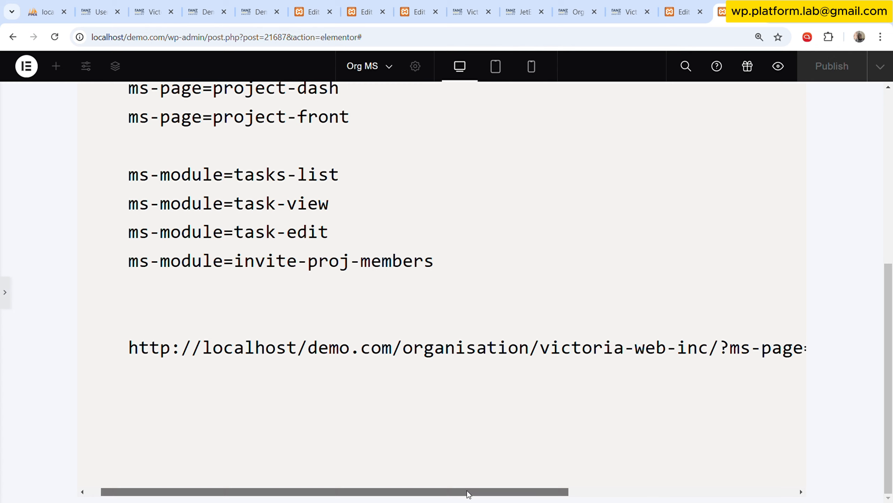
left_click_drag(467, 490, 602, 487)
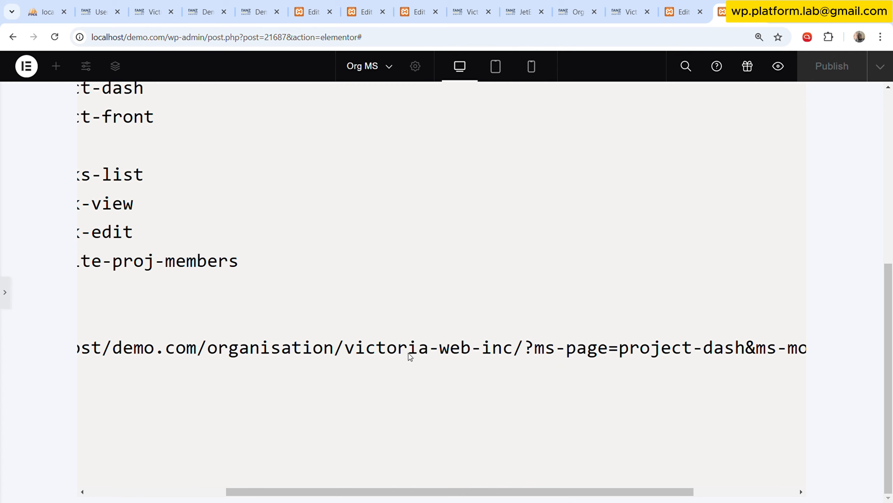
left_click_drag(417, 489, 540, 484)
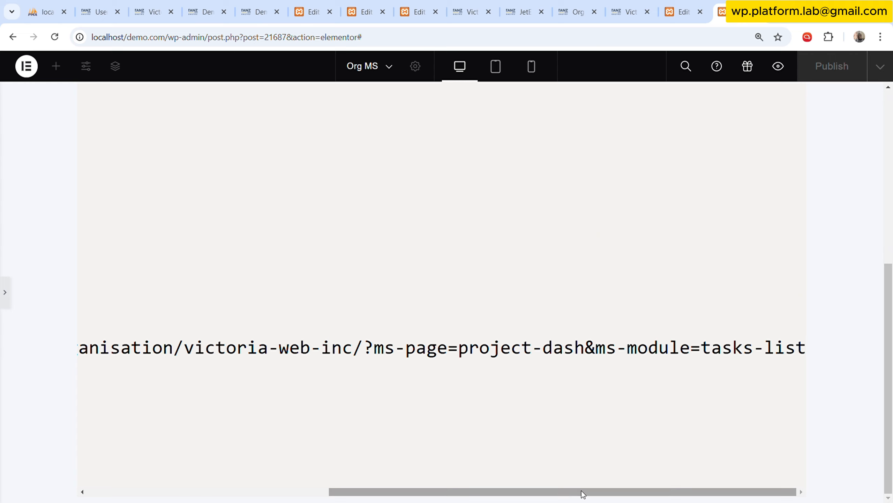
left_click_drag(582, 490, 610, 479)
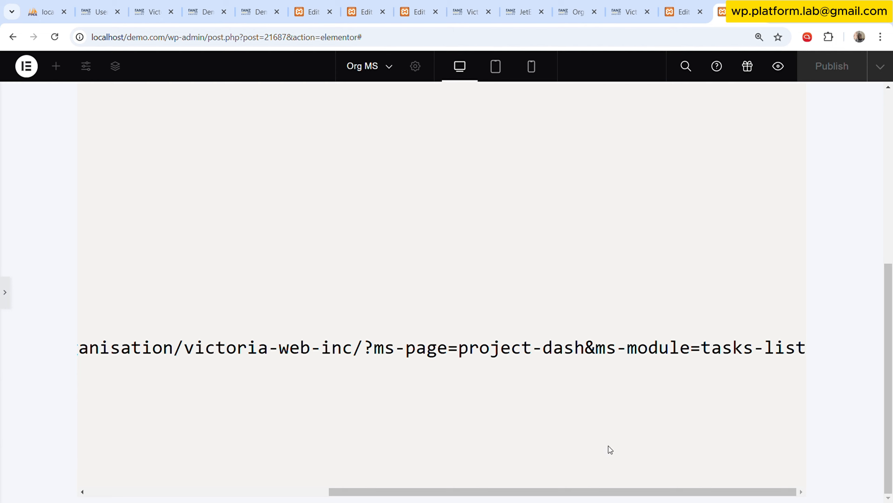
left_click_drag(590, 493, 629, 465)
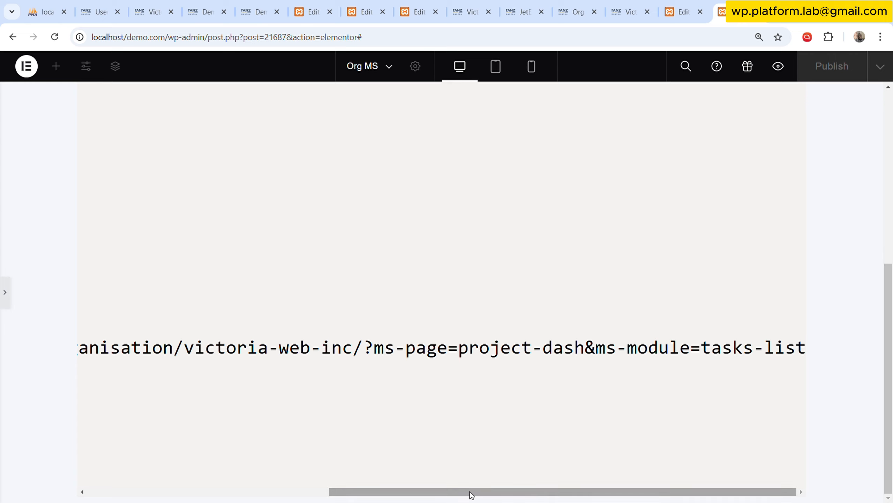
mouse_move(471, 496)
left_mouse_down()
mouse_move(443, 492)
mouse_move(486, 492)
left_mouse_up()
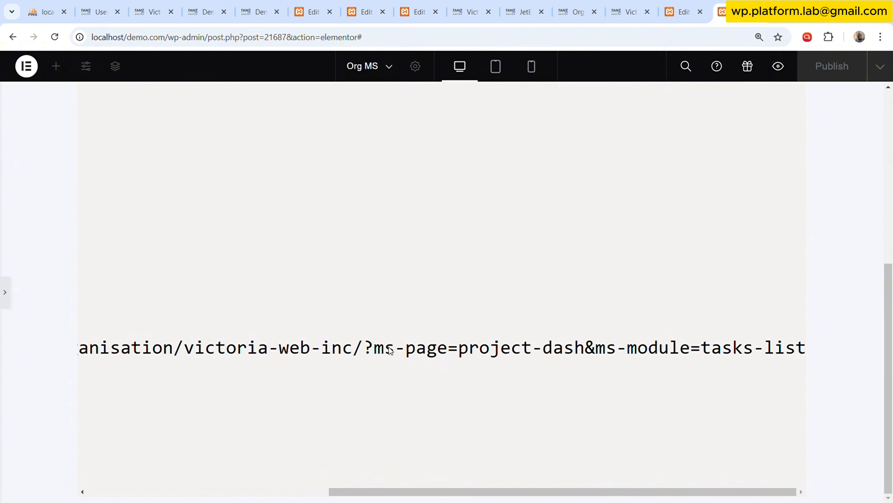
Restore the editing panel, open the page structure and select the Members container.
left_click(4, 300)
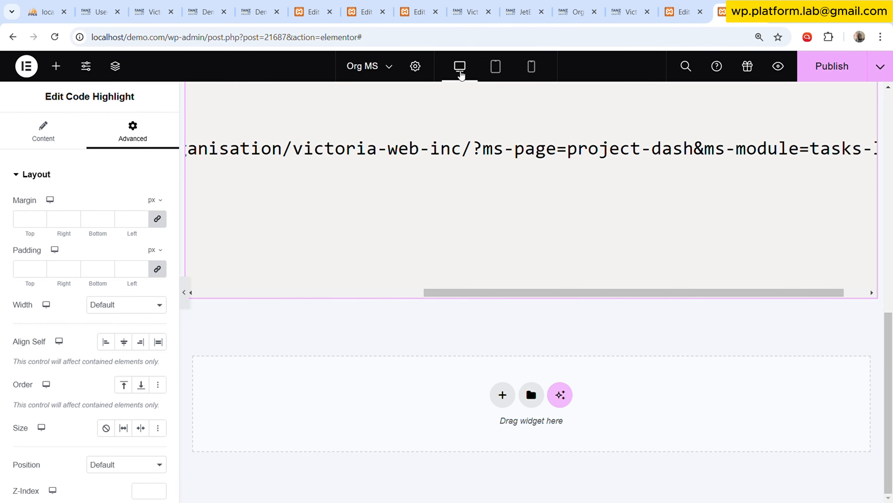
left_click(115, 66)
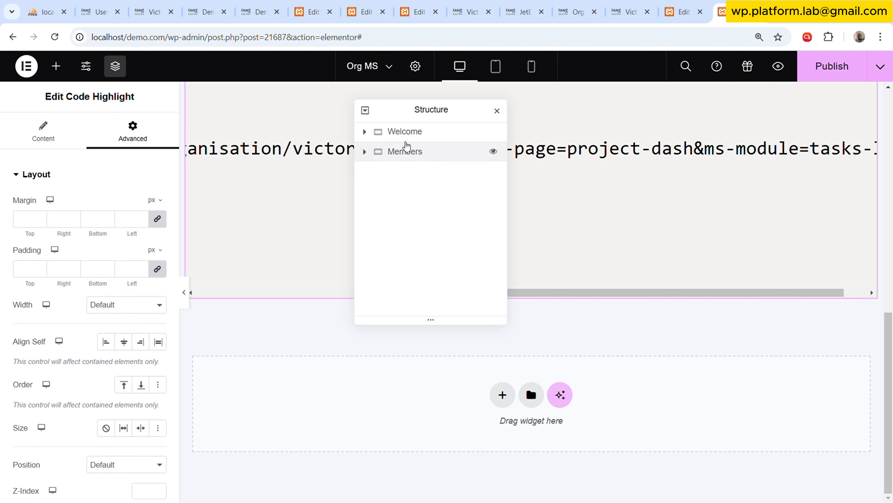
left_click(424, 159)
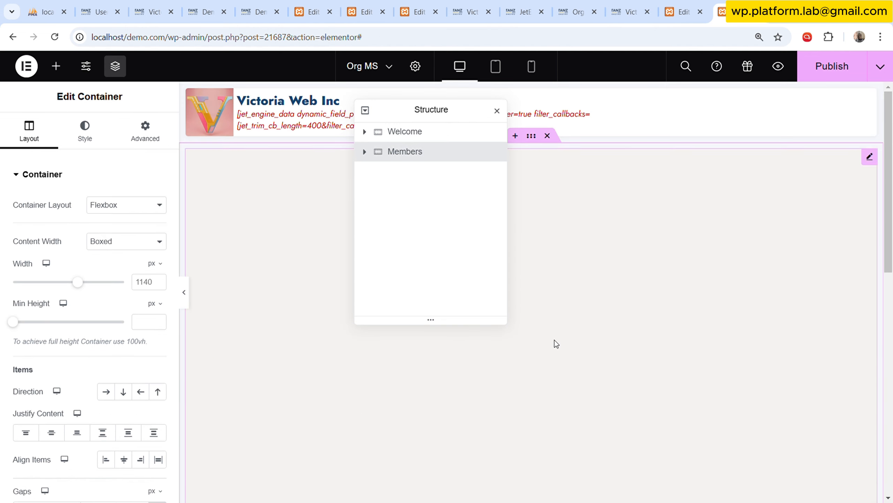
Expand the Members container in the structure and browse the available widgets down to the basic ones.
left_click_drag(424, 118, 461, 118)
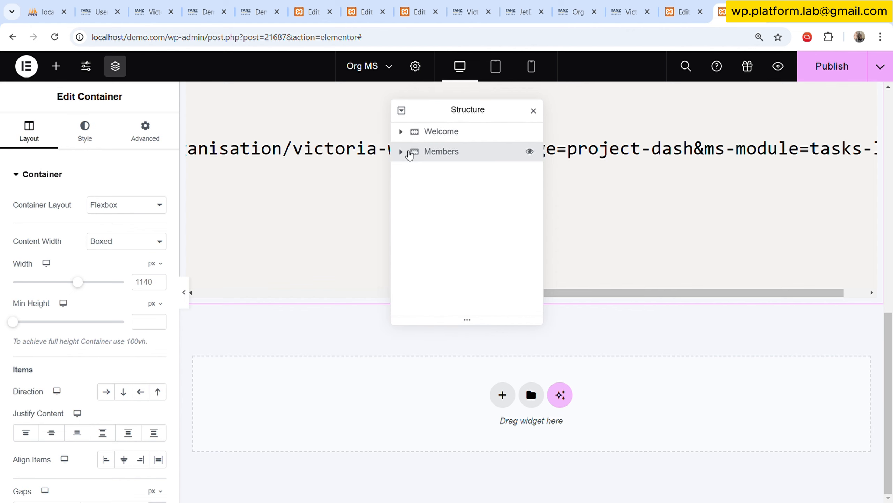
left_click(401, 151)
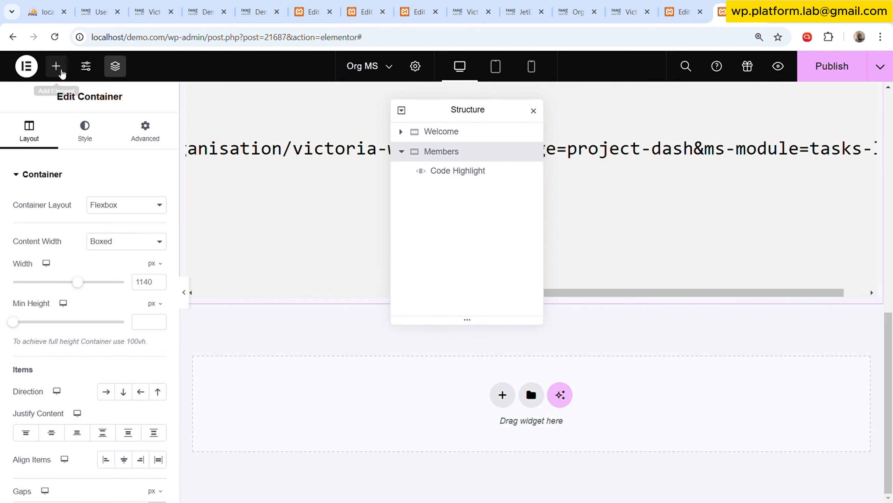
left_click(60, 71)
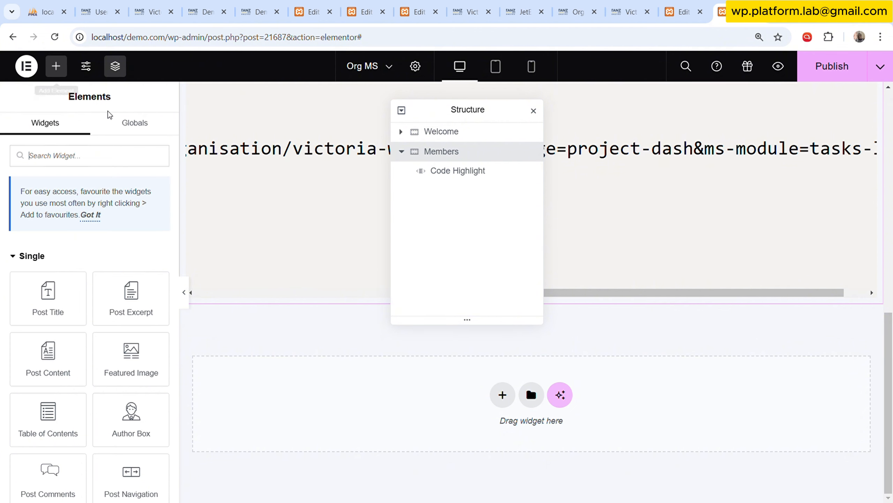
scroll(140, 331, "down", 5)
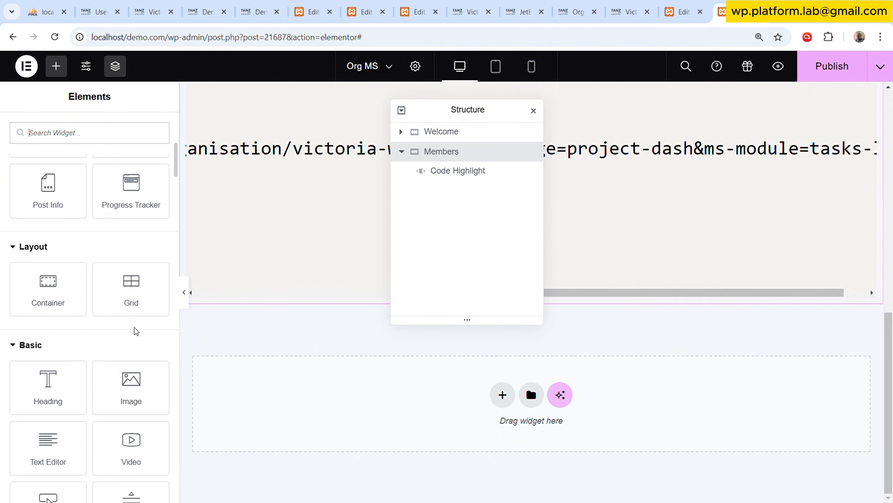
scroll(136, 321, "down", 2)
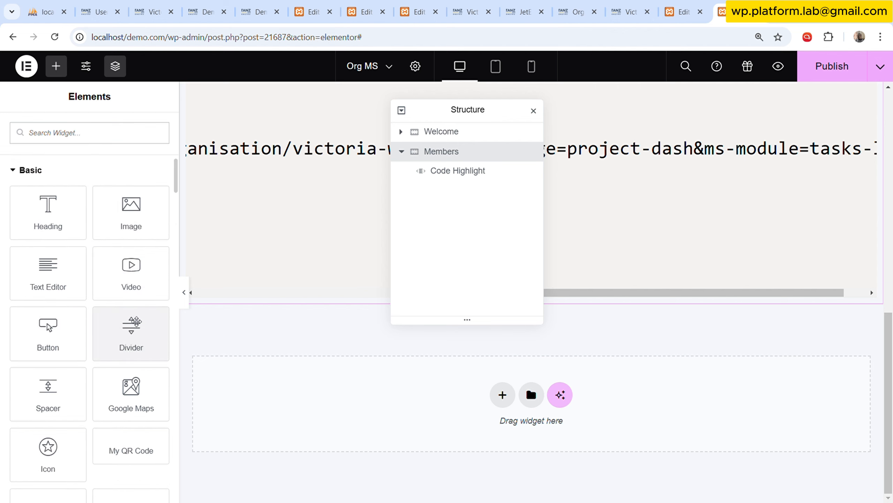
scroll(136, 321, "down", 4)
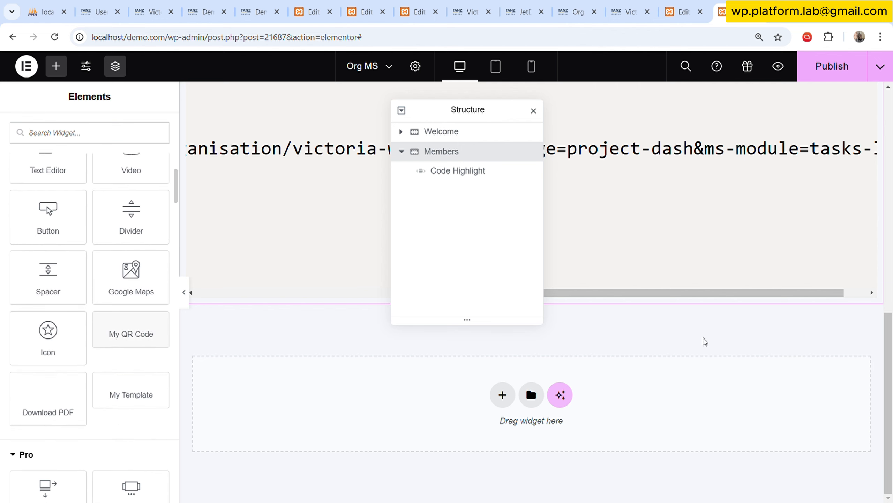
scroll(279, 340, "up", 6)
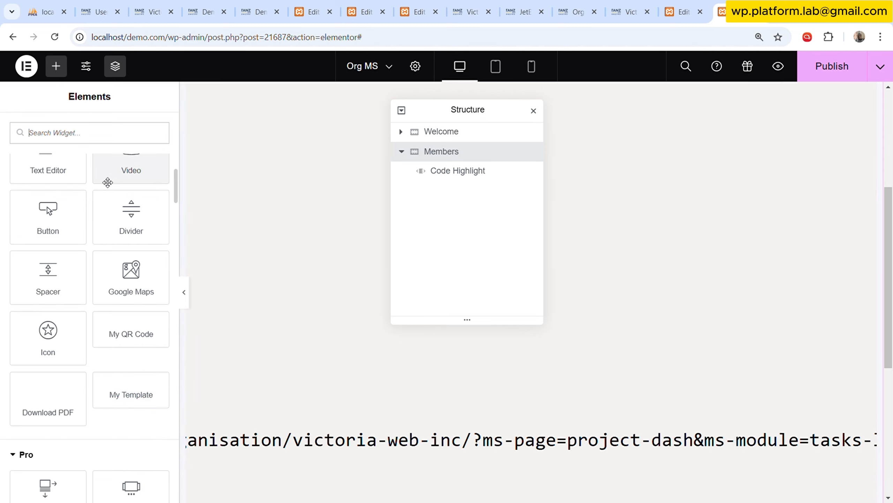
scroll(76, 249, "up", 8)
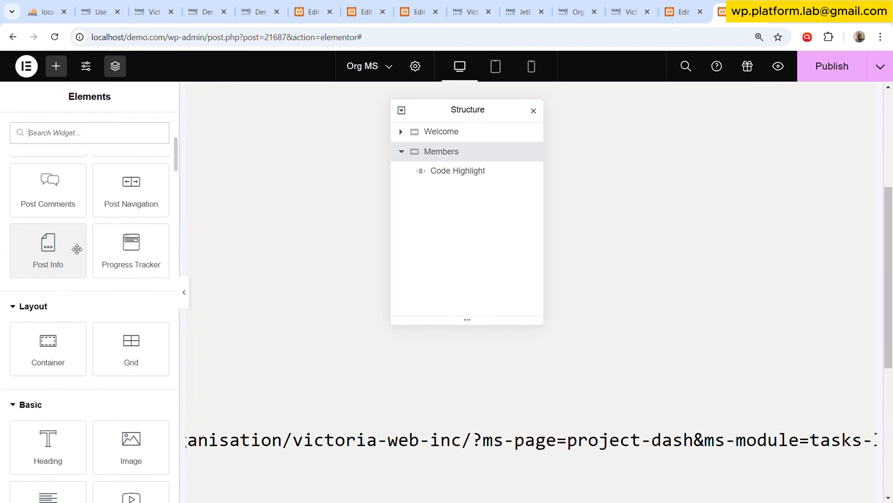
scroll(76, 254, "down", 3)
scroll(85, 317, "down", 3)
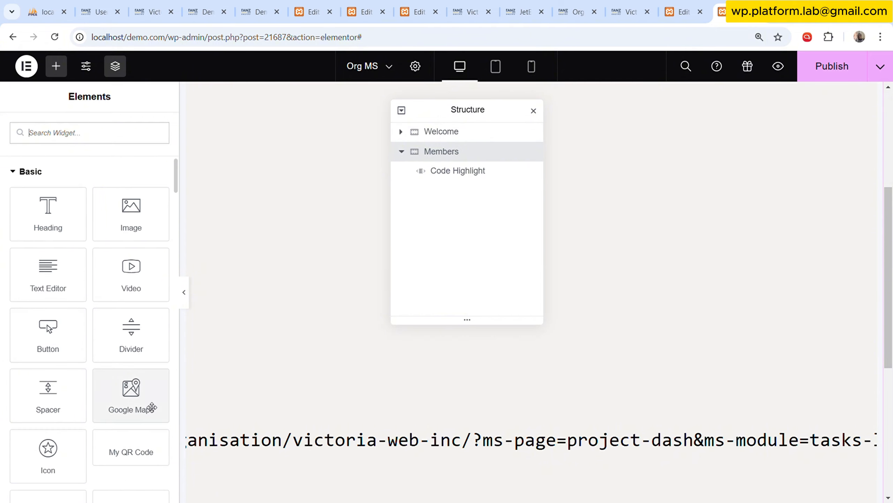
scroll(141, 414, "down", 2)
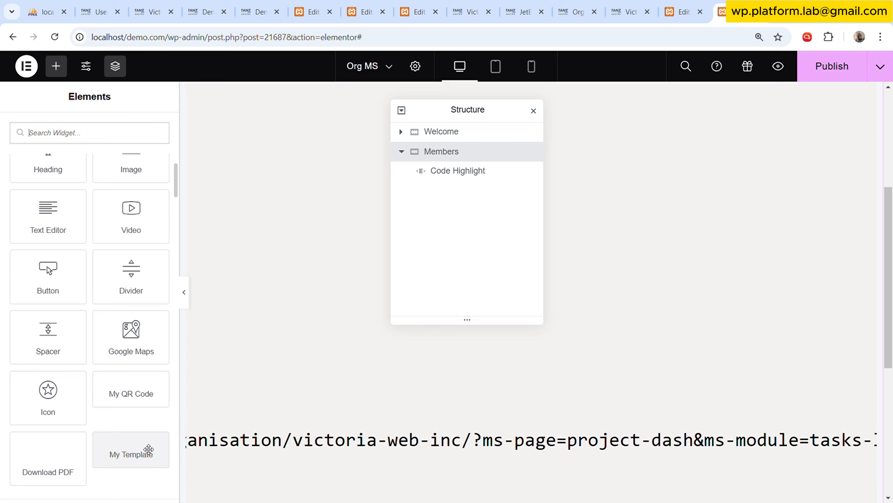
Move the structure panel aside and examine the end of the organisation URL with its ms-page and ms-module parameters.
scroll(560, 450, "down", 2)
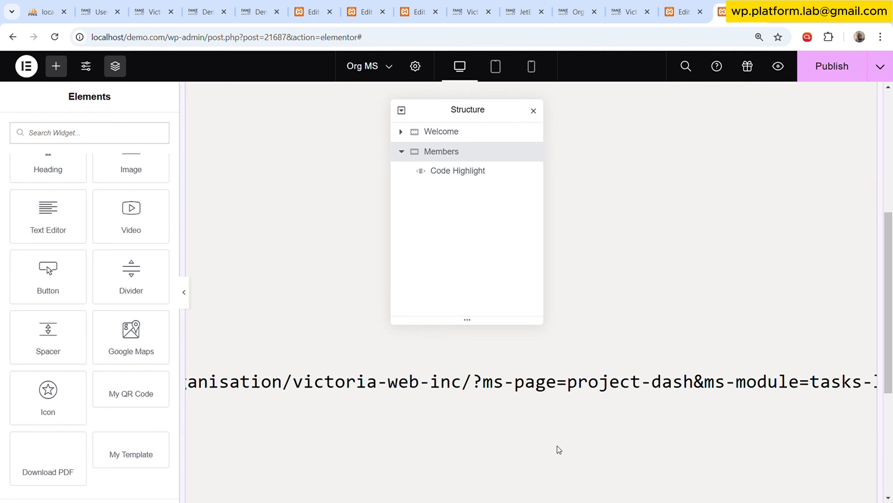
scroll(559, 450, "down", 4)
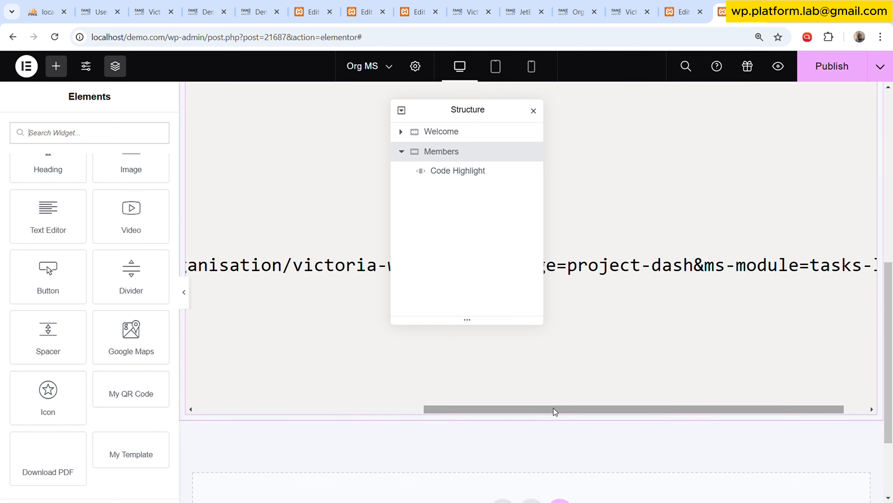
left_click_drag(498, 114, 120, 328)
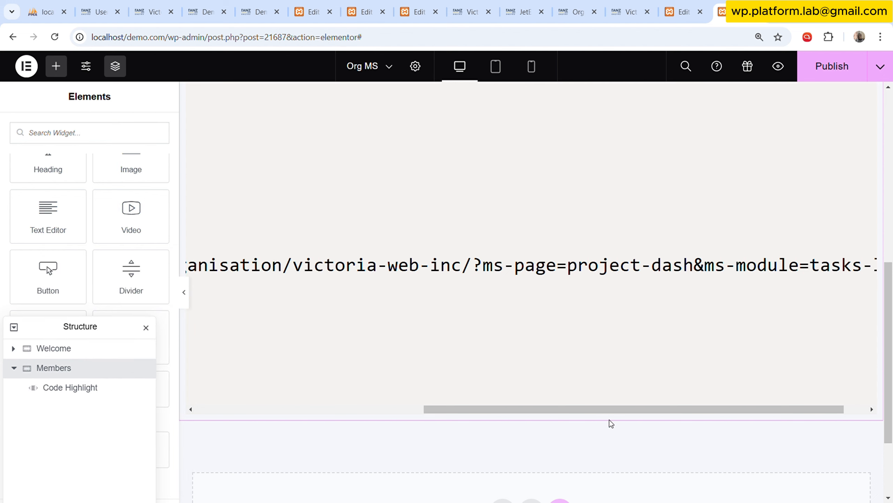
scroll(715, 402, "right", 2)
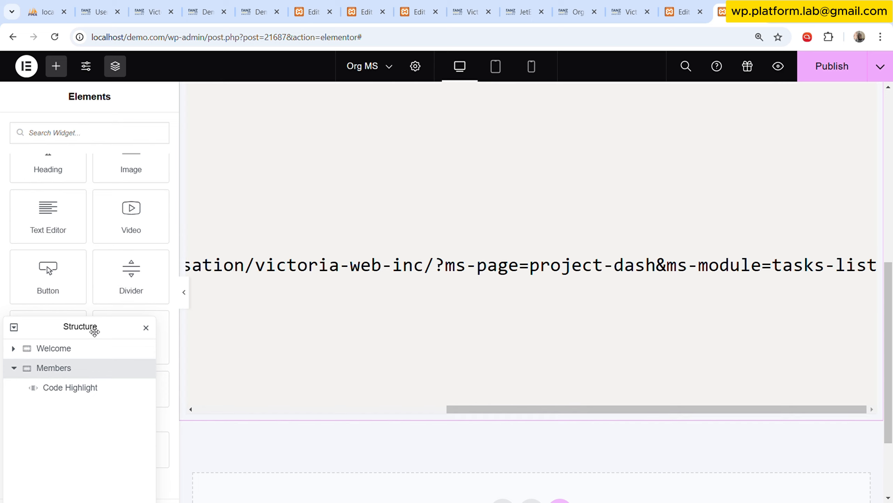
Search the widgets for "templ" and add the Template widget above the Code Highlight in the Members container.
left_click_drag(92, 329, 573, 171)
scroll(99, 393, "down", 3)
scroll(99, 393, "up", 5)
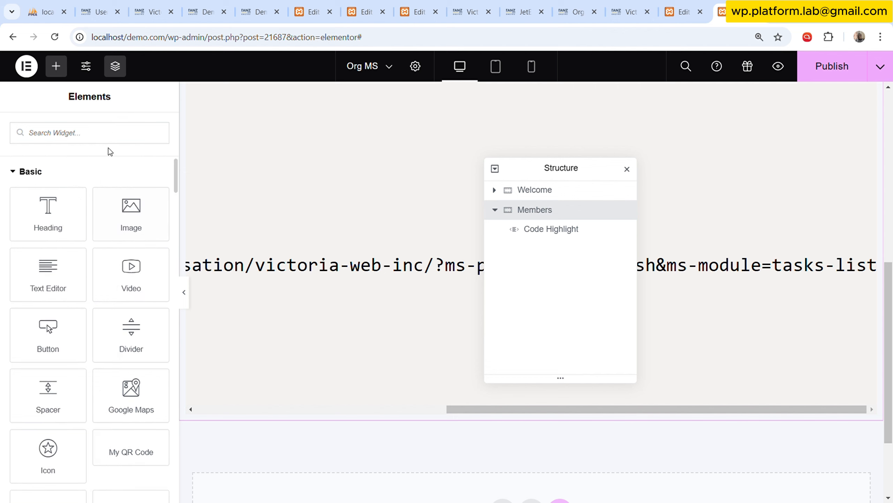
left_click(120, 133)
type("templ")
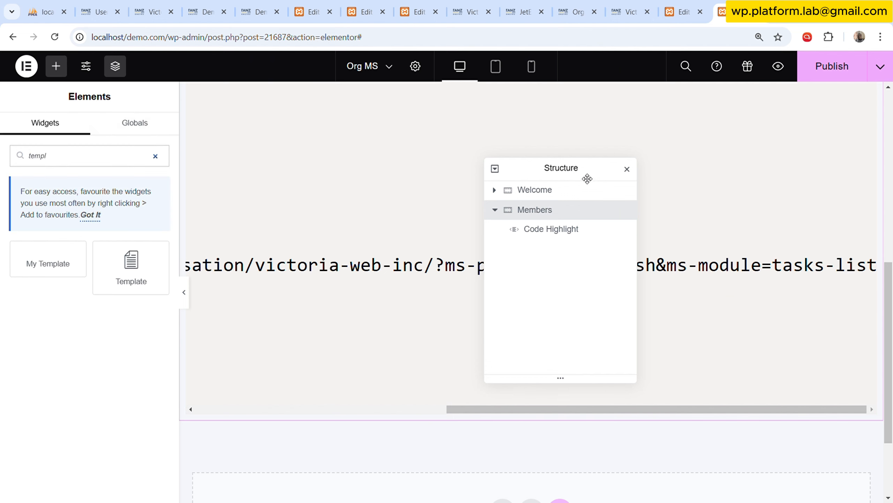
left_click_drag(588, 177, 723, 335)
scroll(508, 285, "up", 10)
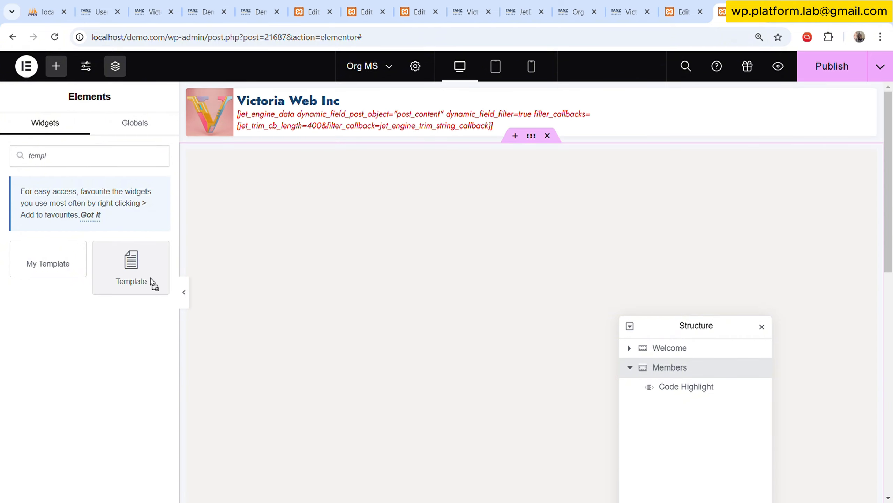
left_click_drag(149, 284, 527, 161)
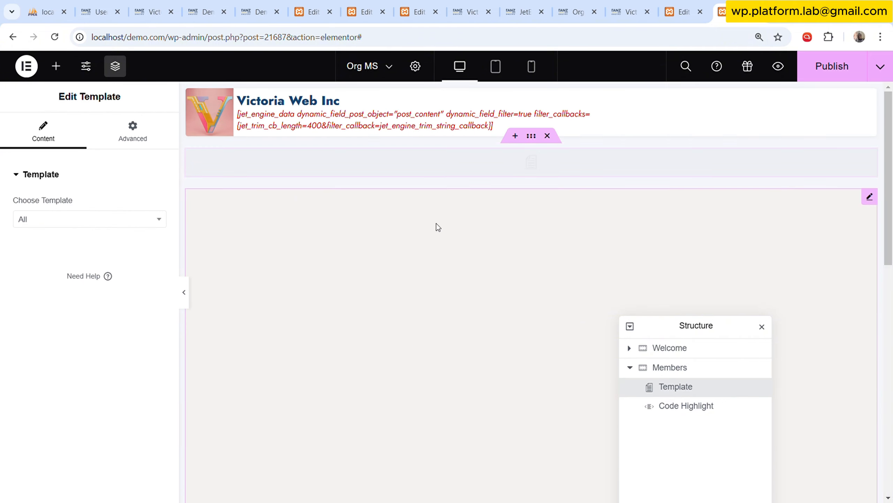
Set the Template widget to show the My Dashboard template and look over the result in the preview.
left_click(76, 220)
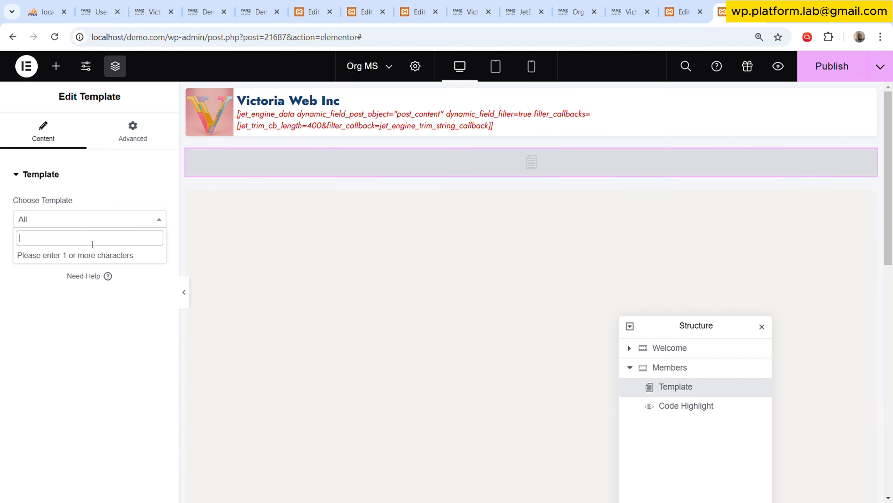
type("user")
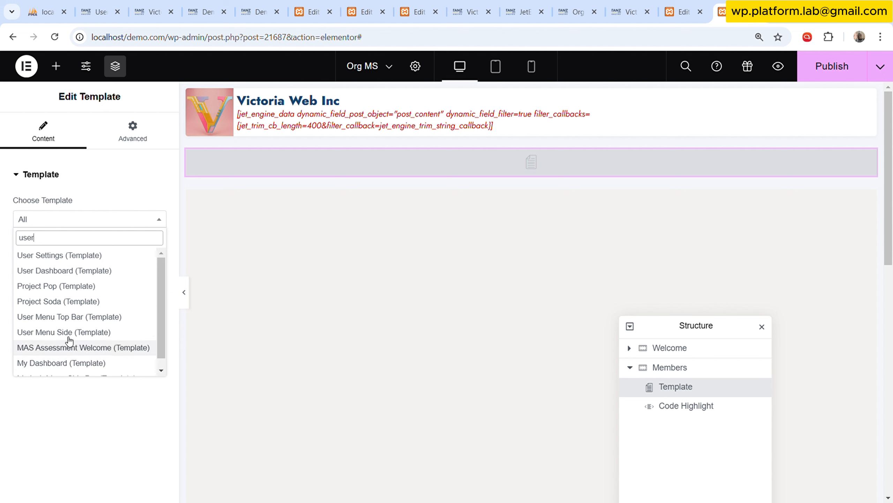
left_click(69, 364)
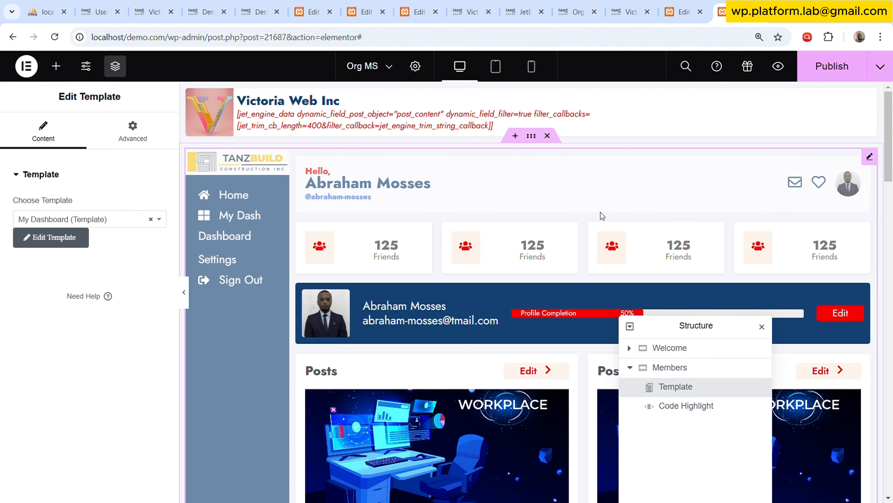
scroll(590, 237, "down", 10)
scroll(587, 246, "up", 10)
Remove the Members container and look through the widget list.
left_click(547, 136)
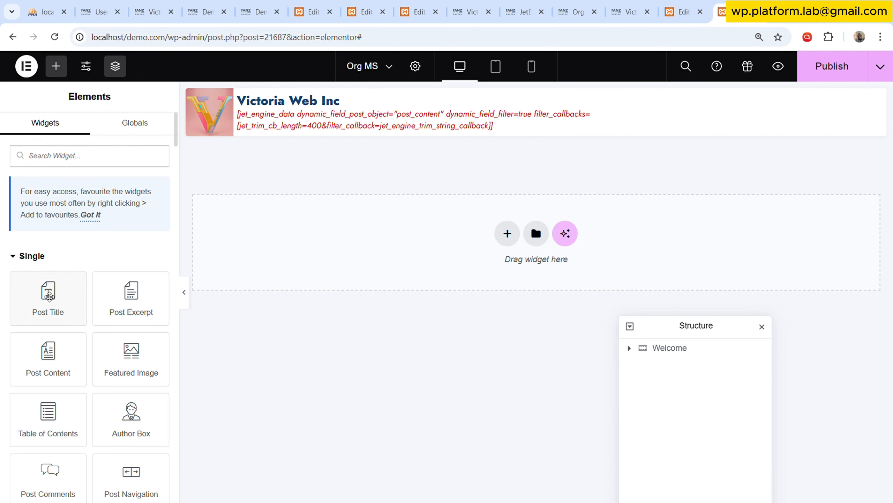
scroll(118, 359, "down", 3)
scroll(119, 359, "down", 6)
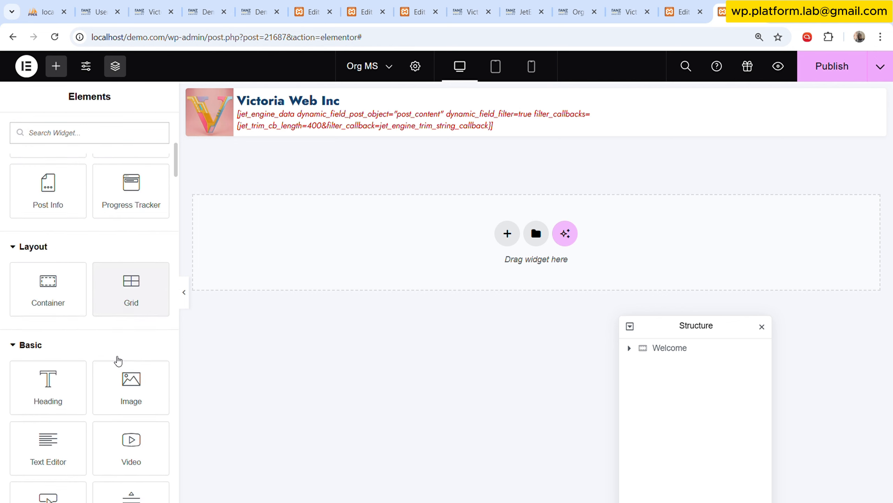
scroll(123, 357, "down", 3)
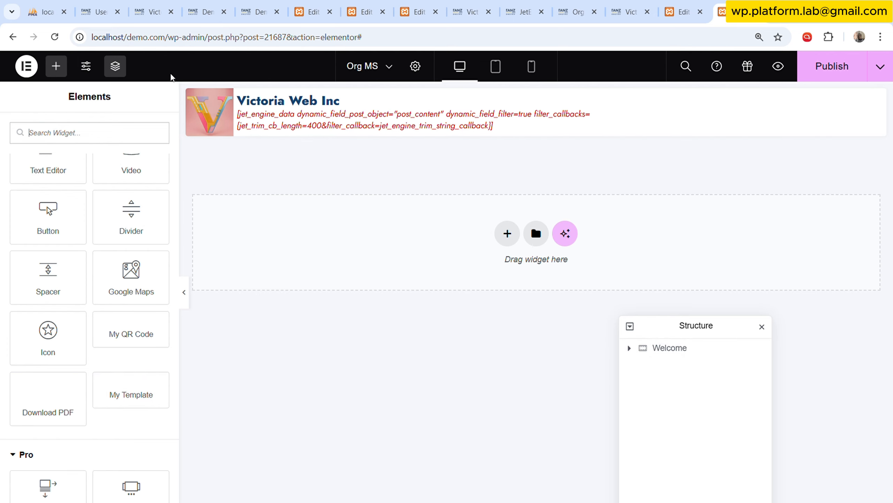
Restore the Members container by reverting the history to the Template widget's Choose Template edit.
left_click(22, 67)
left_click(61, 123)
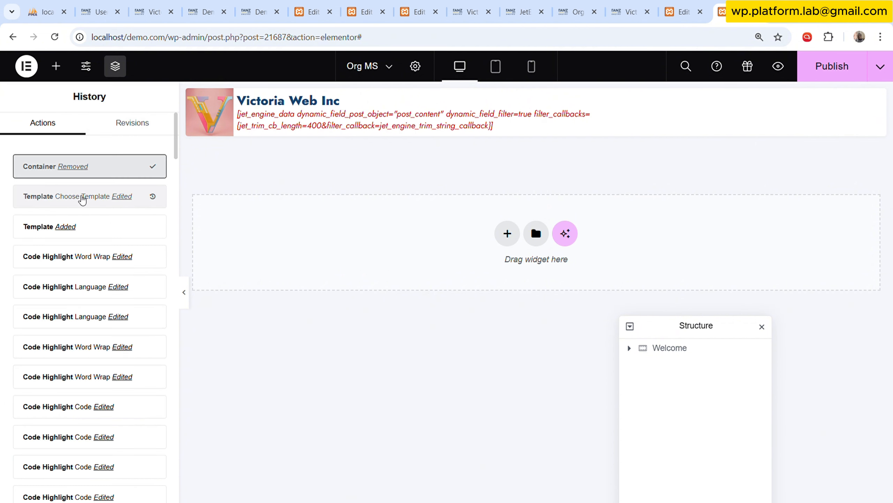
left_click(82, 197)
left_click(62, 70)
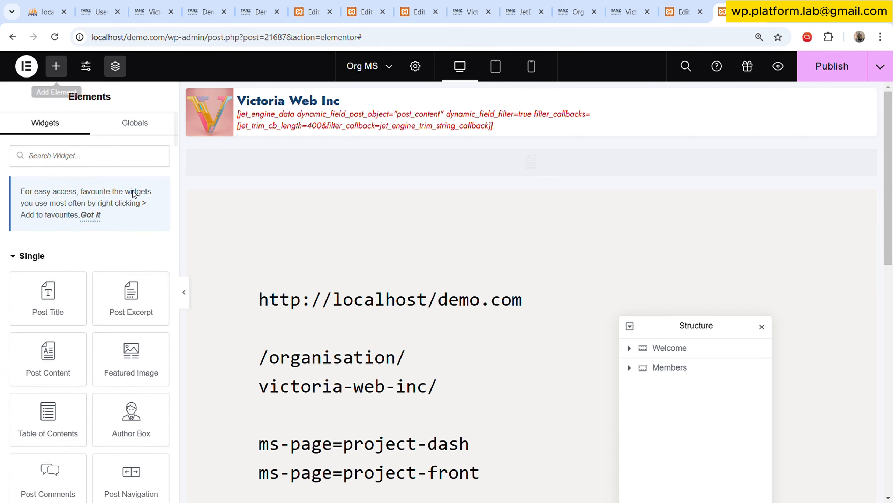
Delete the Template widget showing My Dashboard from the Members container.
left_click(479, 352)
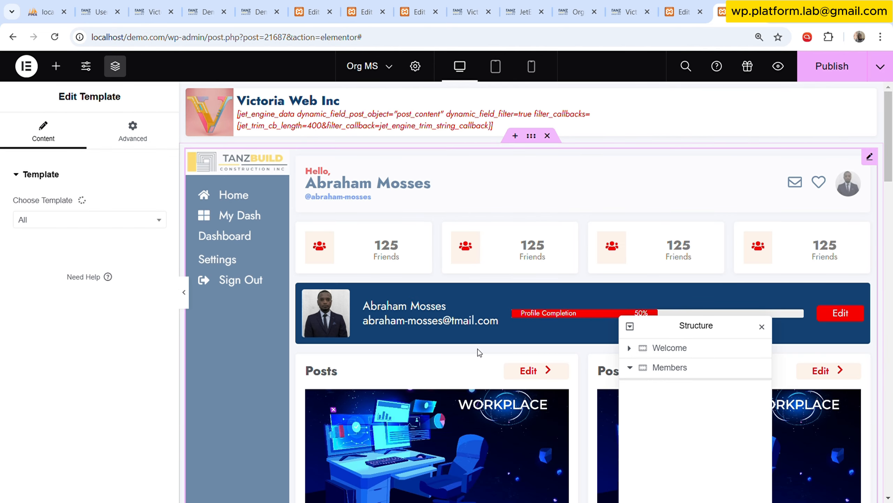
right_click(479, 352)
left_click(514, 487)
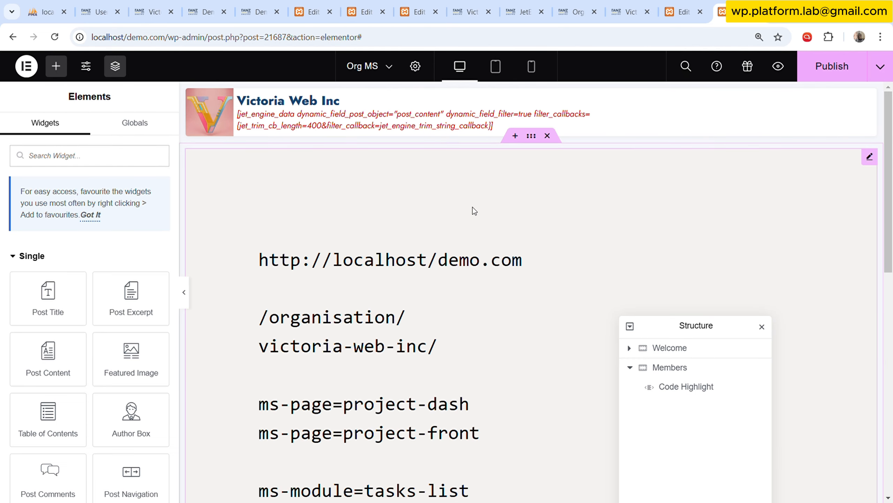
Dismiss the favourites tip and add the My Template widget above the Code Highlight in the Members container.
left_click(90, 215)
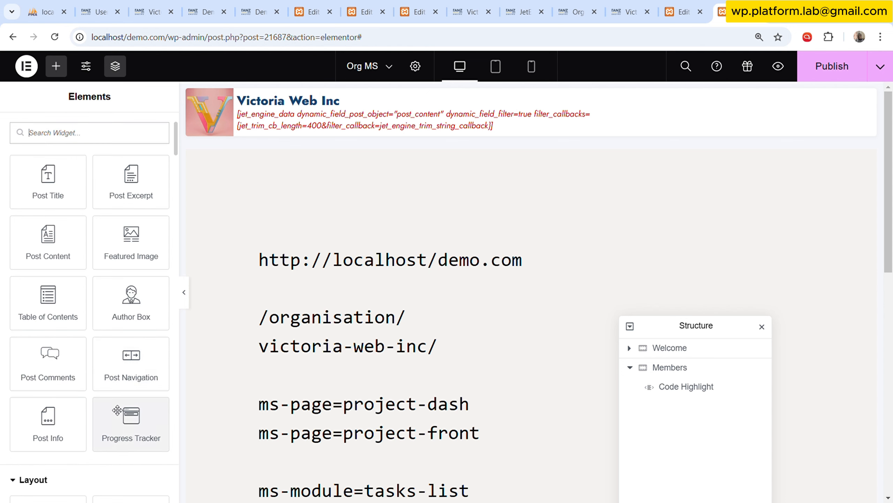
scroll(124, 408, "down", 10)
scroll(123, 406, "up", 8)
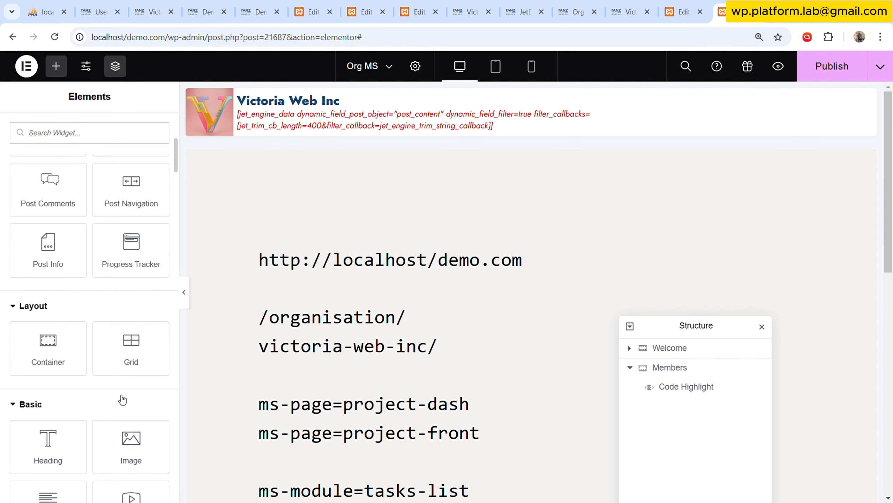
scroll(130, 352, "down", 10)
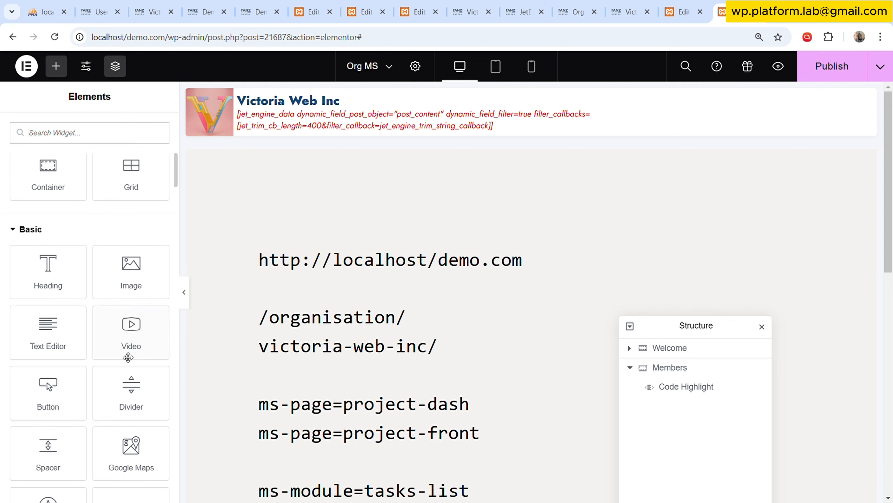
left_click_drag(132, 337, 410, 218)
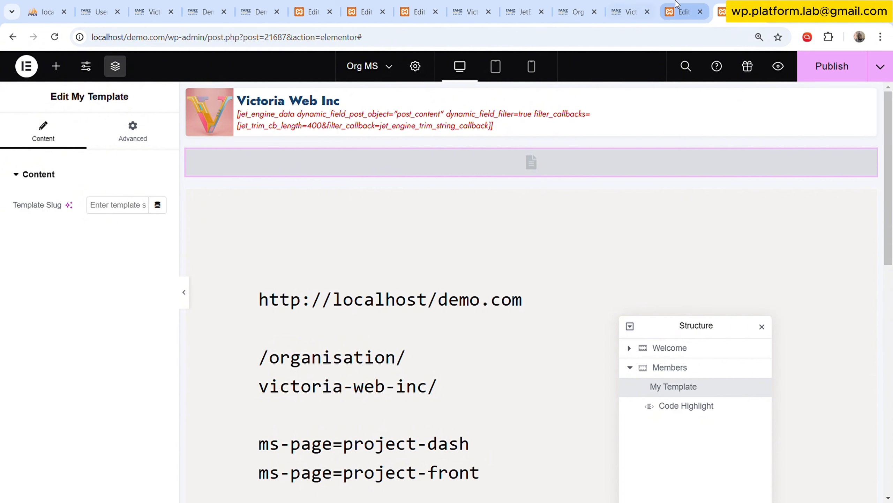
Switch to the browser tab with the Organisations admin list and open the saved Elementor templates.
left_click(643, 5)
left_click(577, 11)
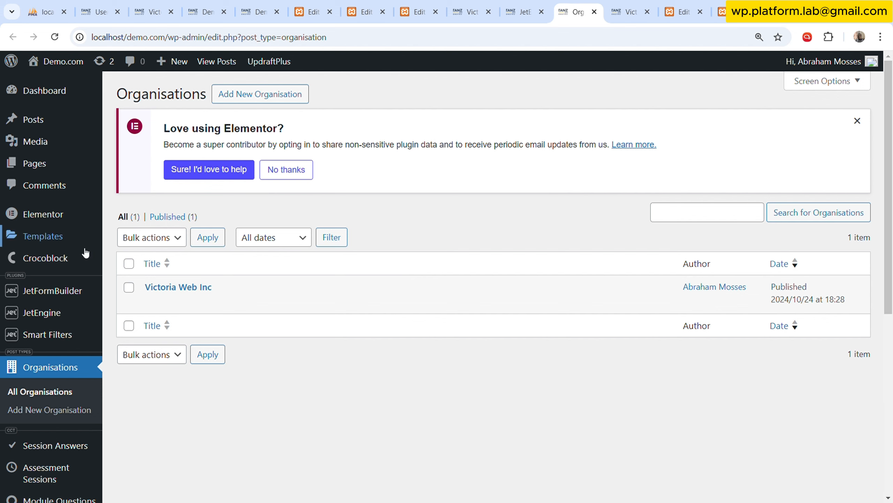
mouse_move(81, 238)
left_click(145, 238)
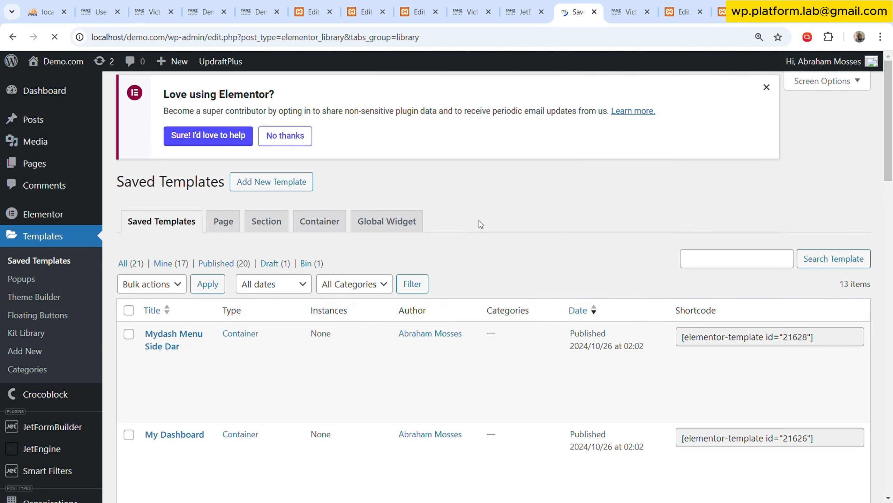
Check the slug of the My Dashboard saved template through its quick edit form and close the form without saving.
scroll(194, 294, "down", 2)
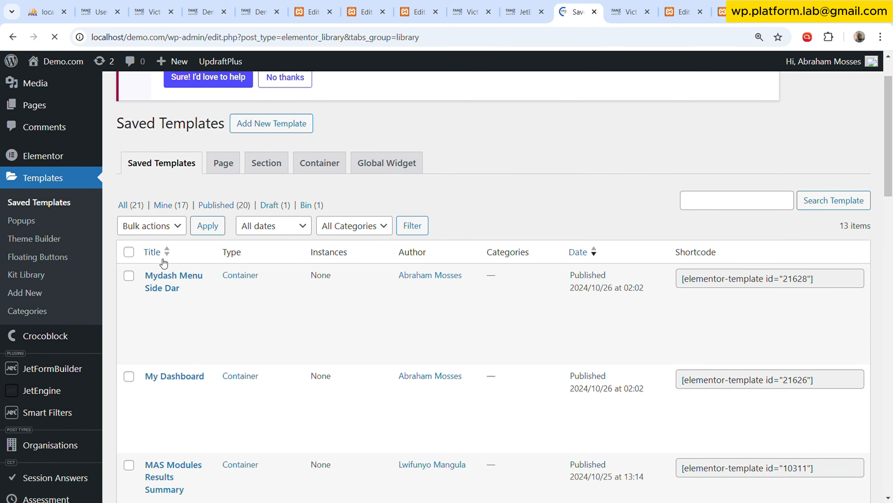
scroll(195, 318, "down", 3)
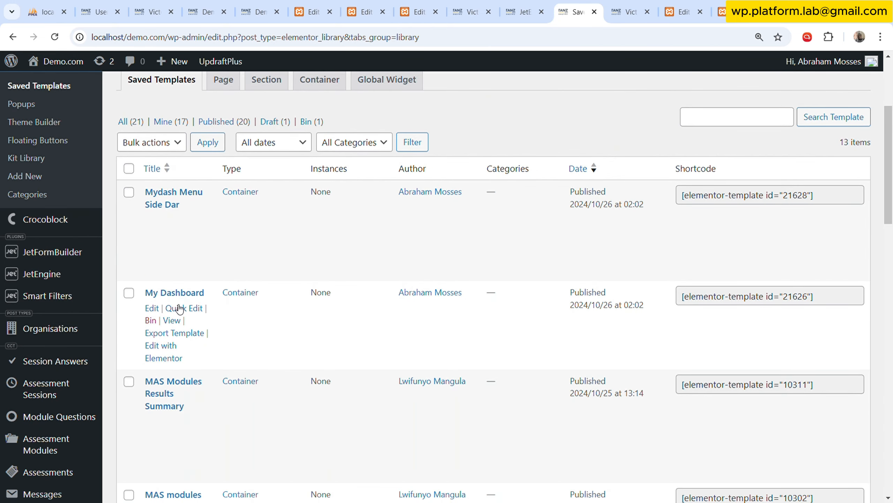
left_click(185, 309)
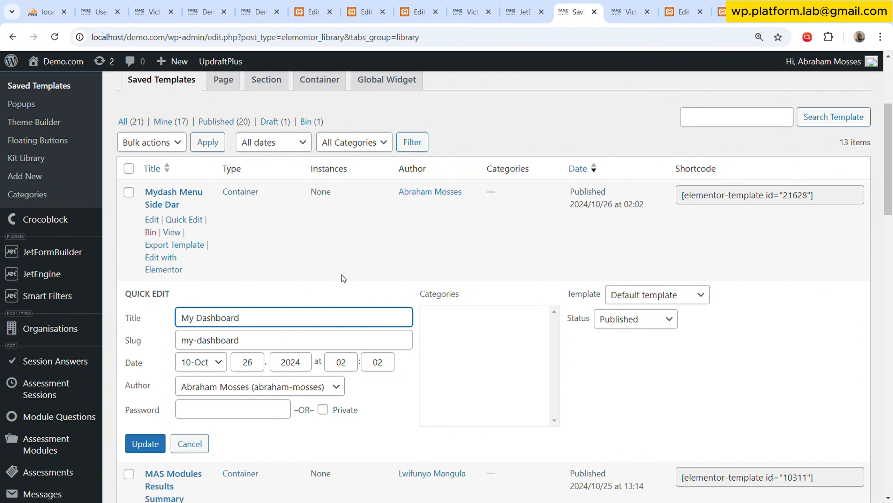
left_click_drag(285, 341, 187, 342)
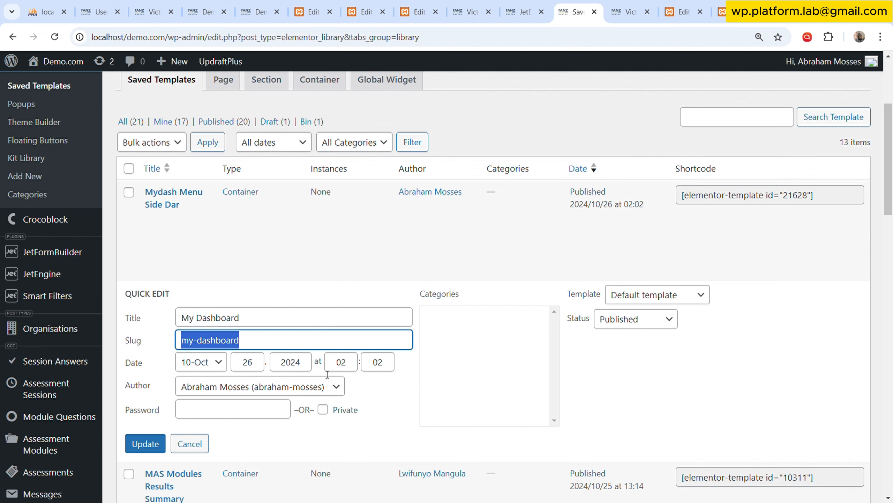
left_click(188, 444)
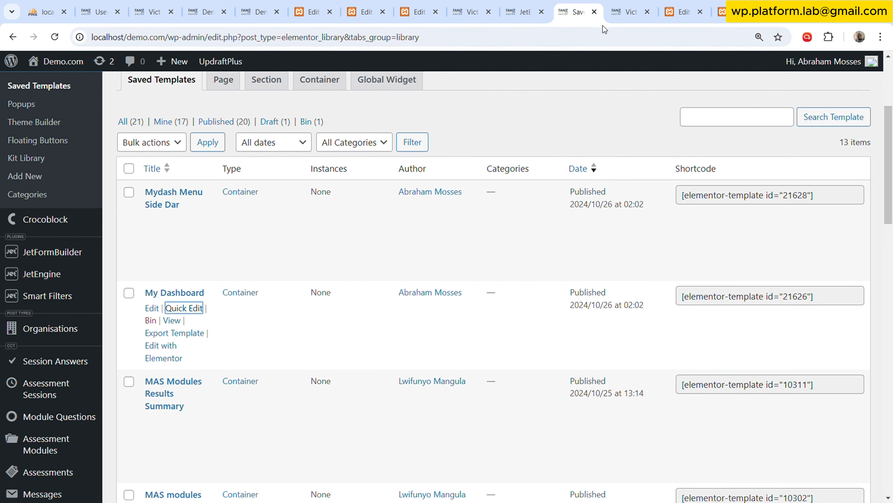
Return to the Org MS template editor and rename the My Template widget in the Members container to ms-page.
left_click(645, 4)
left_click(686, 8)
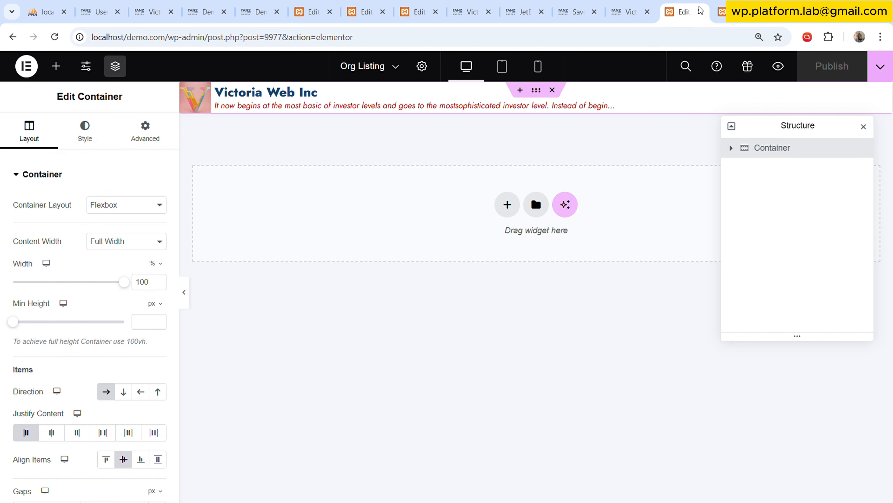
left_click(721, 12)
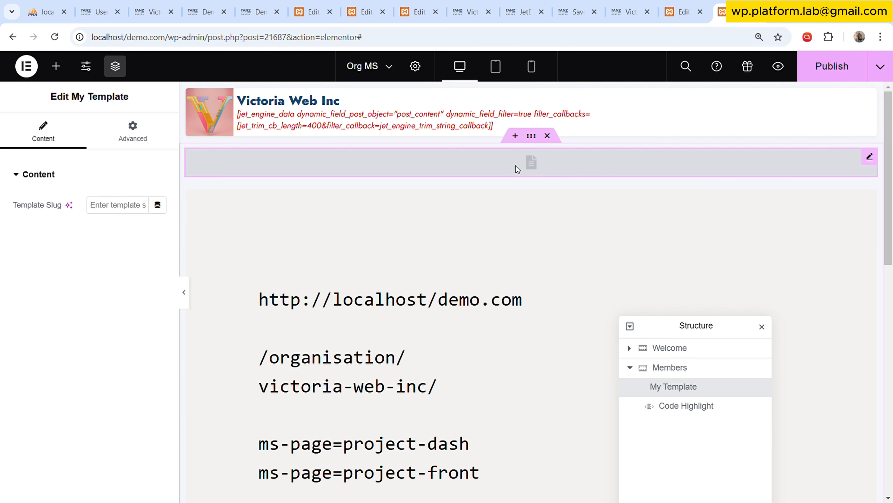
double_click(678, 389)
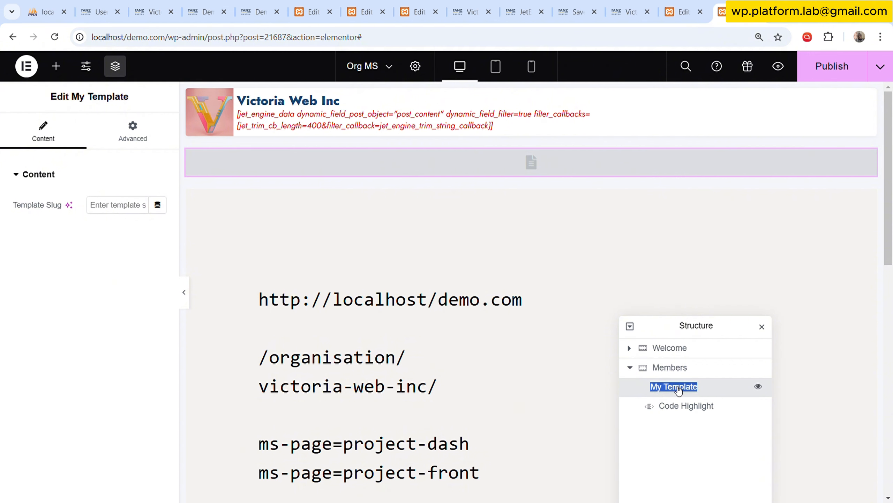
scroll(315, 406, "down", 2)
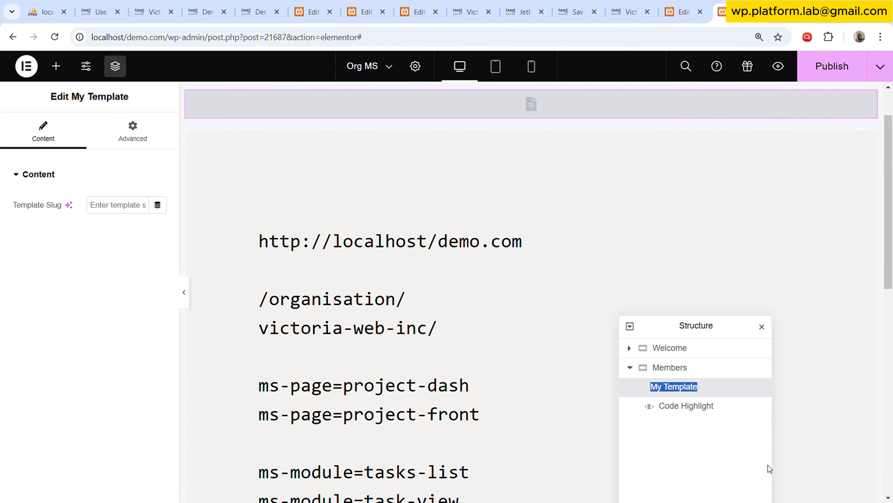
type("ms")
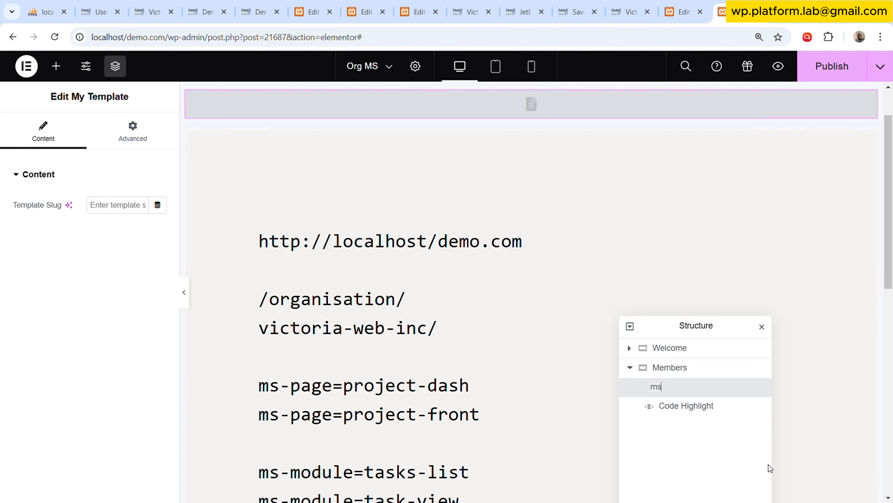
type("-page")
scroll(495, 393, "down", 3)
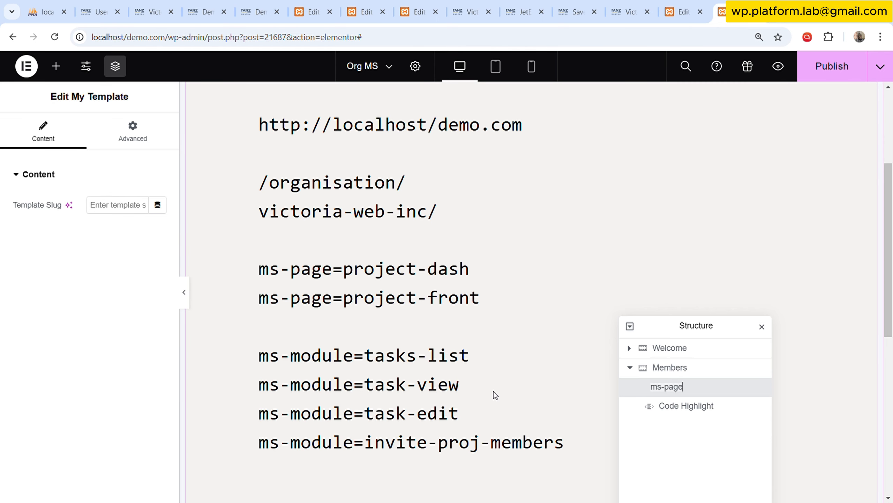
scroll(499, 389, "up", 3)
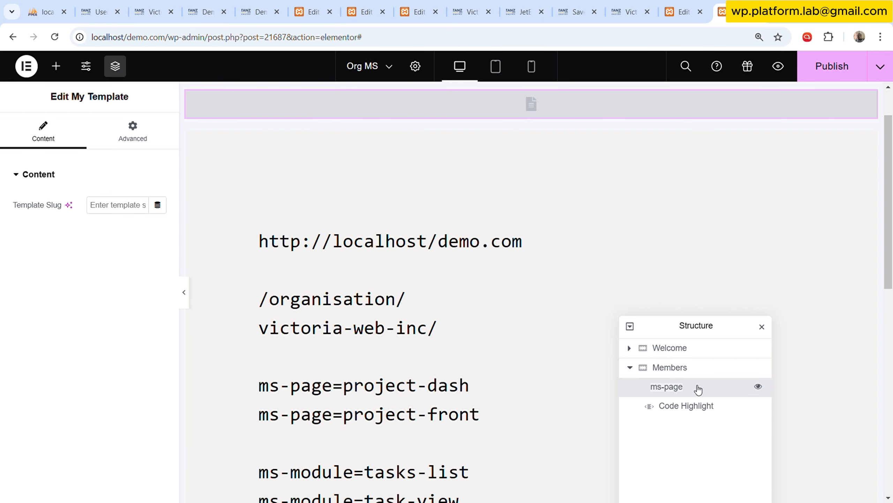
key("Return")
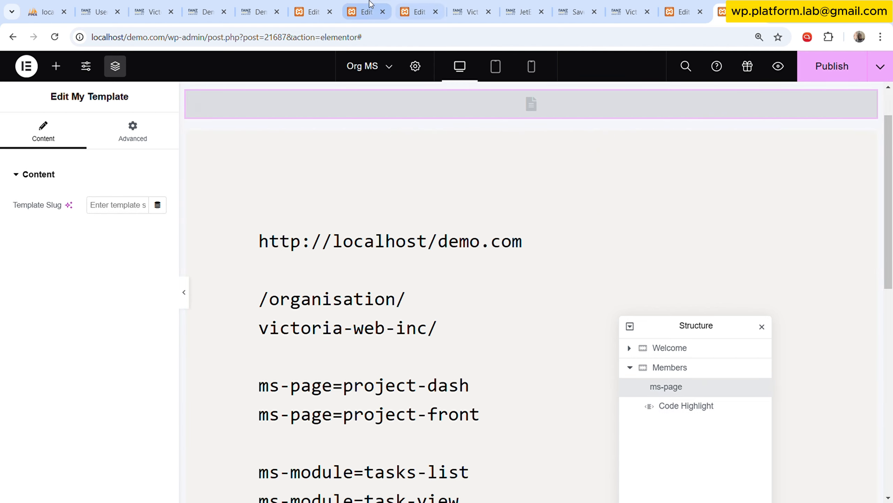
Copy the Code Highlight widget from the Org MS template and paste it into the empty Organisation Page template.
left_click(364, 12)
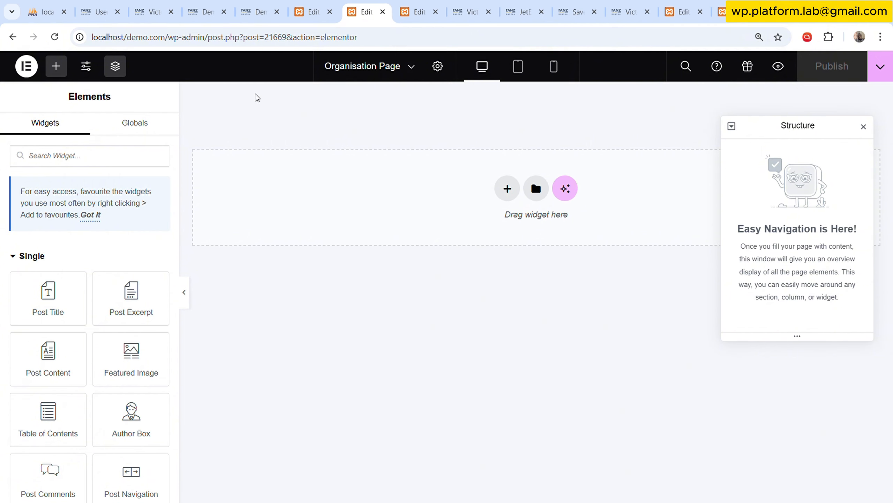
left_click(721, 12)
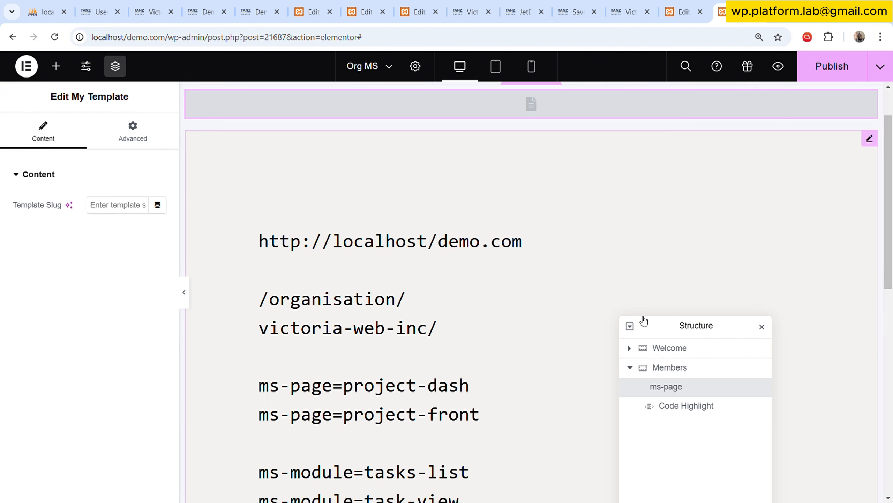
right_click(664, 405)
left_click(710, 297)
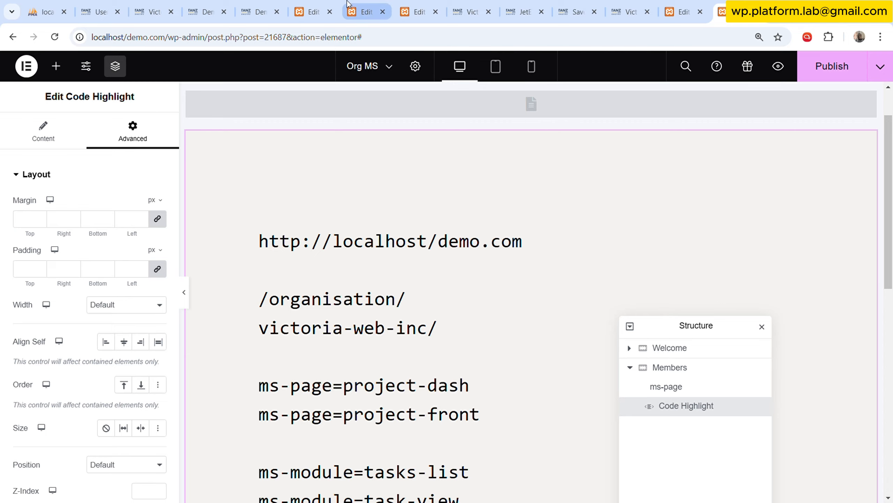
left_click(366, 4)
right_click(406, 210)
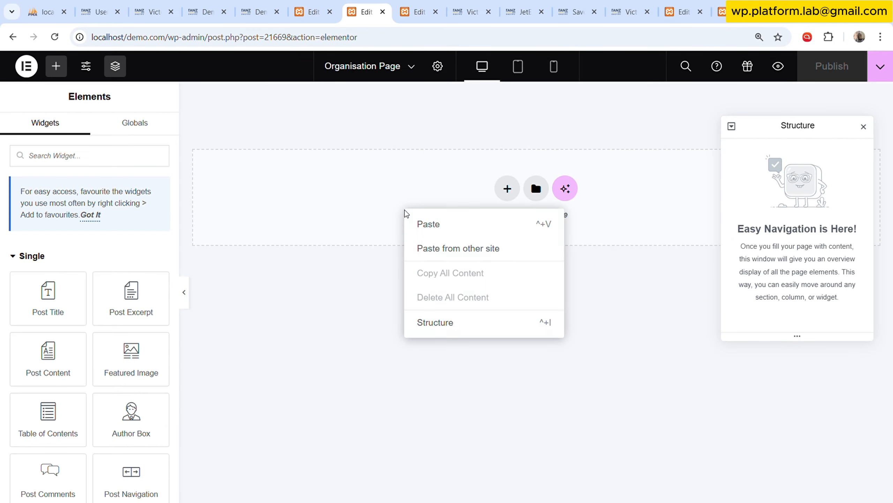
left_click(444, 222)
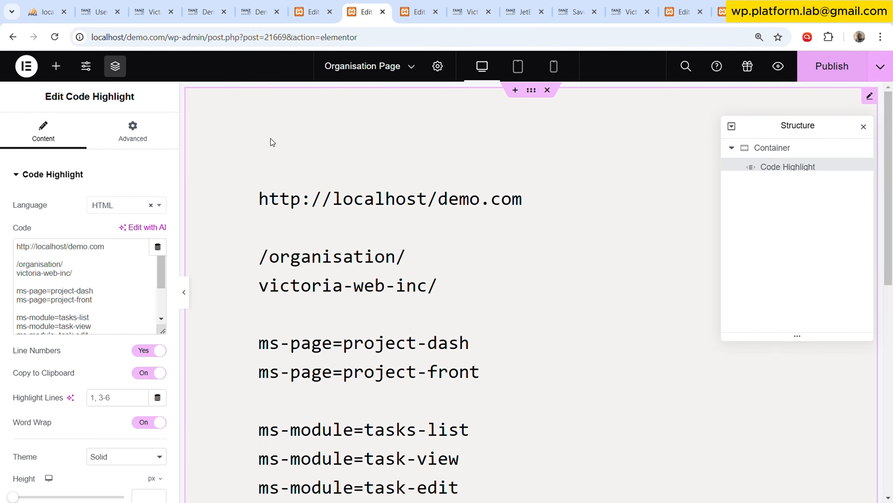
Close four spare browser tabs after Organisation Page: an Elementor editor, a Victoria Web Inc page, JetEngine and Saved Templates.
left_click(425, 7)
left_click(435, 12)
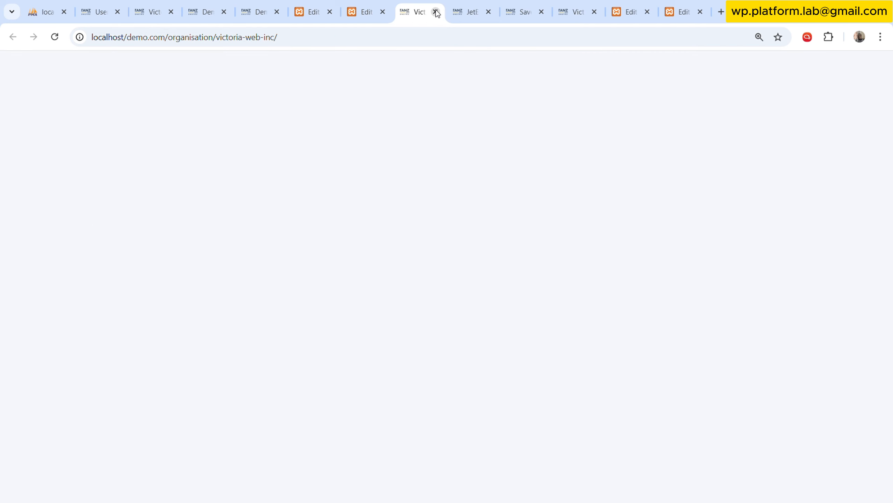
left_click(435, 12)
left_click(436, 12)
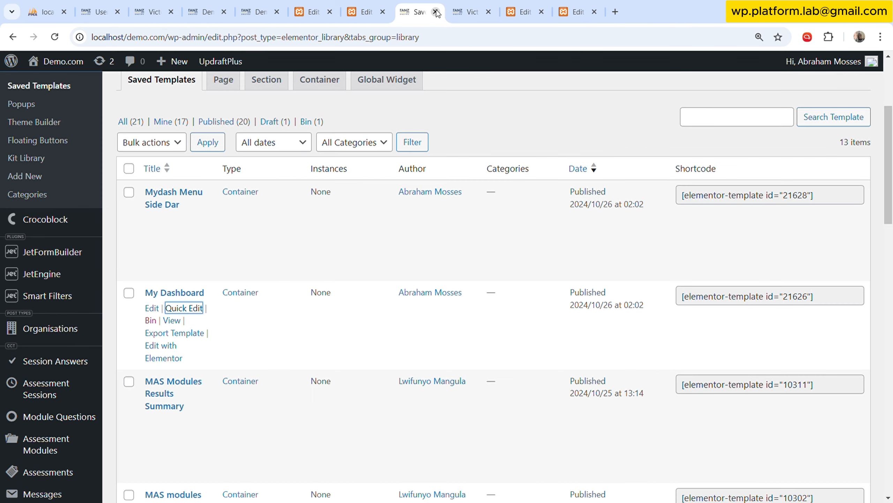
left_click(436, 12)
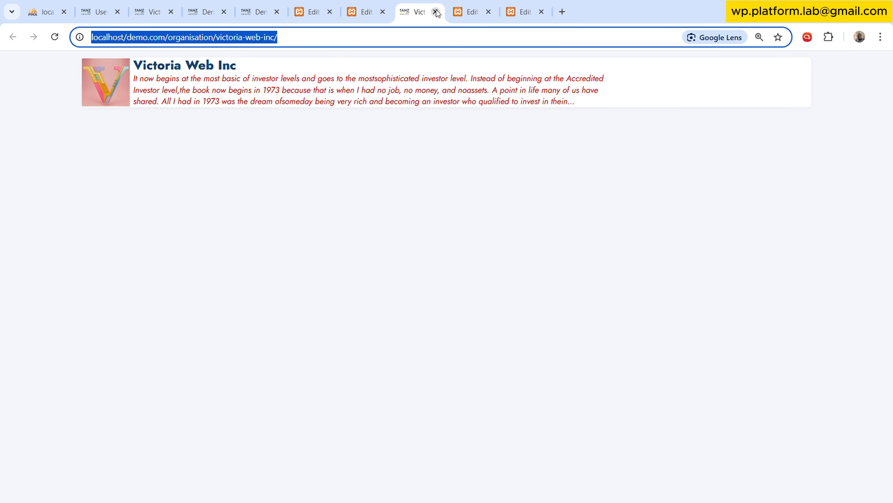
left_click(429, 186)
Delete the Code Highlight widget from the Members container of the Org MS template.
left_click(717, 2)
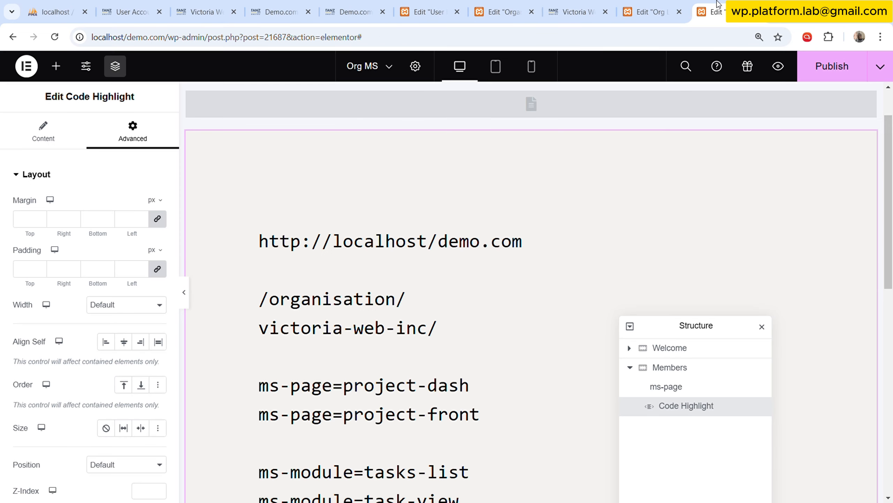
right_click(529, 284)
left_click(554, 488)
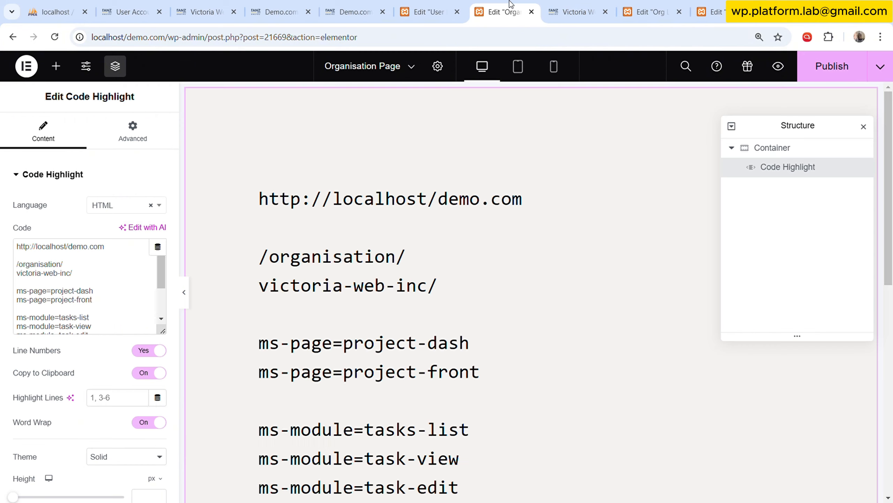
Review the pasted URL notes in Organisation Page, place the Org MS tab right beside it, and reposition the Org MS Structure window.
left_click(506, 12)
scroll(454, 280, "down", 3)
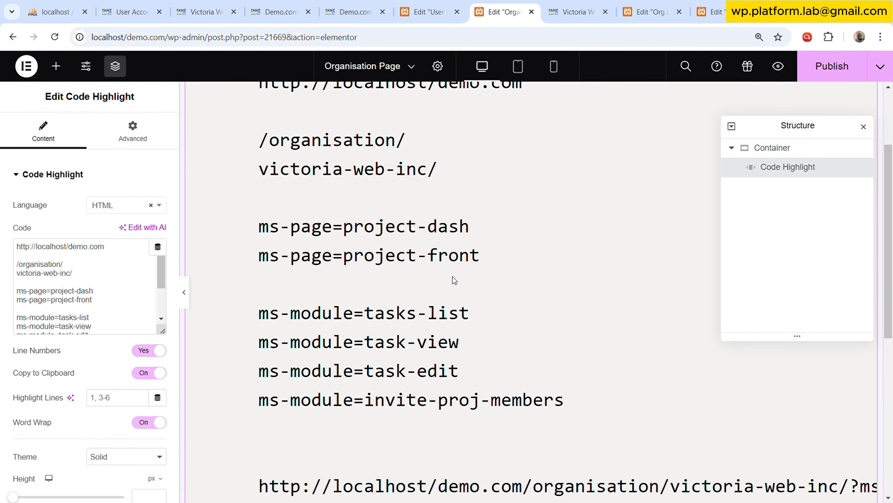
scroll(453, 276, "down", 2)
scroll(454, 274, "up", 2)
left_click(706, 4)
left_click_drag(705, 4, 595, 3)
left_click_drag(664, 325, 622, 257)
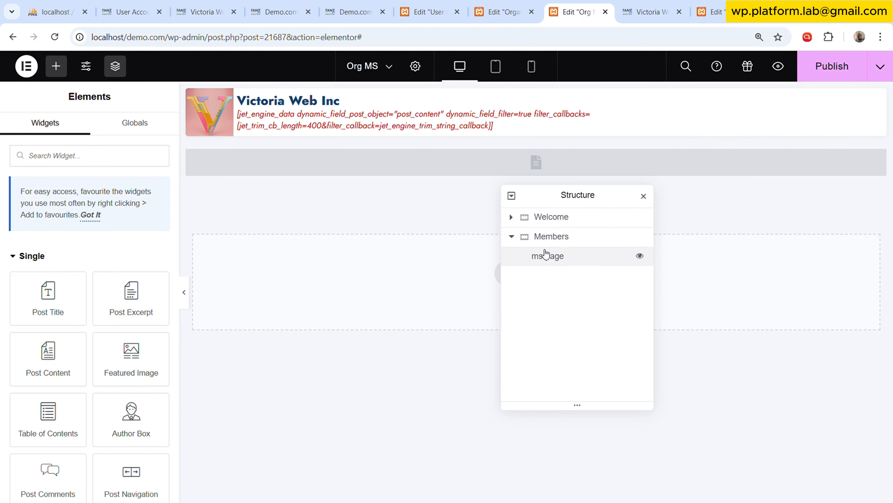
Assign the Request Parameter dynamic tag to the Template Slug of the ms-page widget and open the tag's settings.
left_click(512, 237)
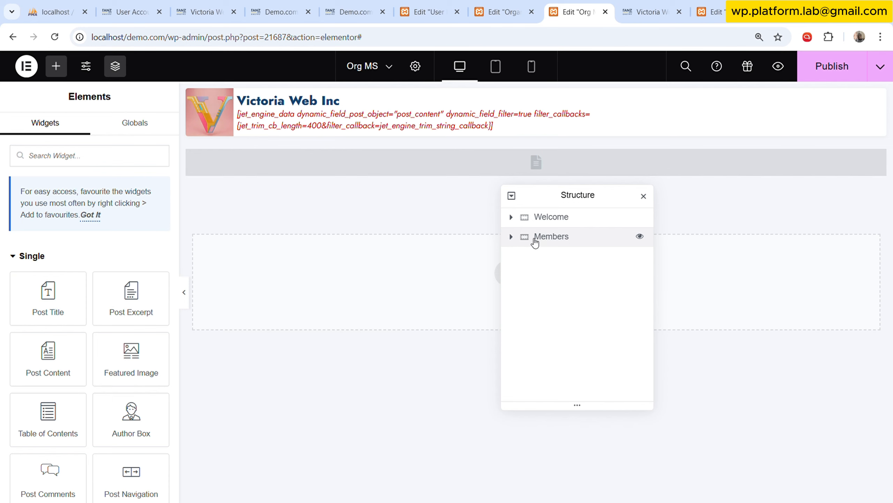
left_click(512, 236)
left_click(550, 259)
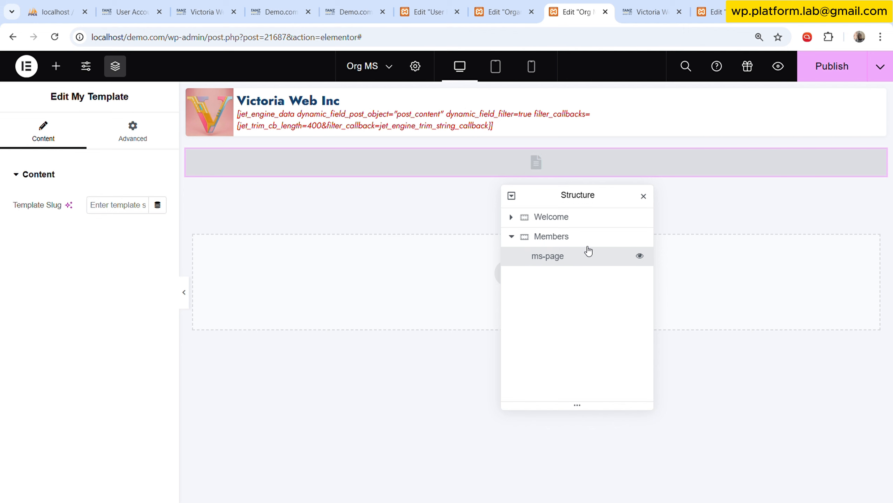
left_click(503, 11)
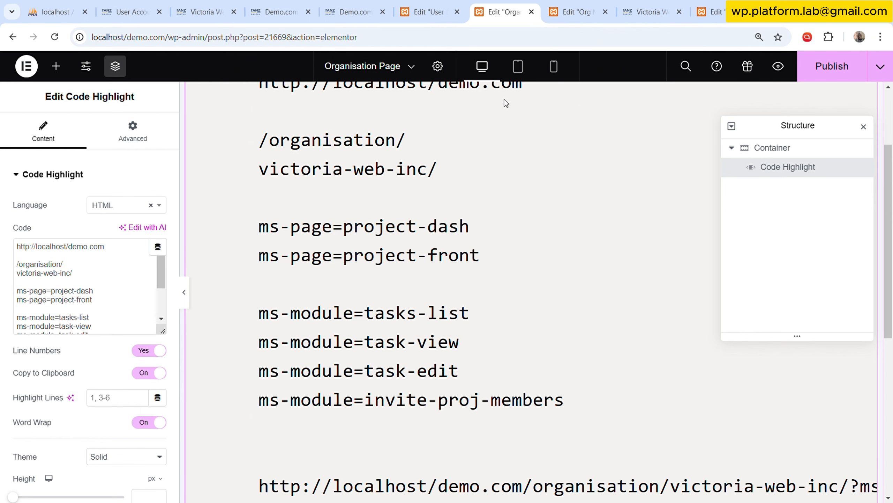
left_click(584, 8)
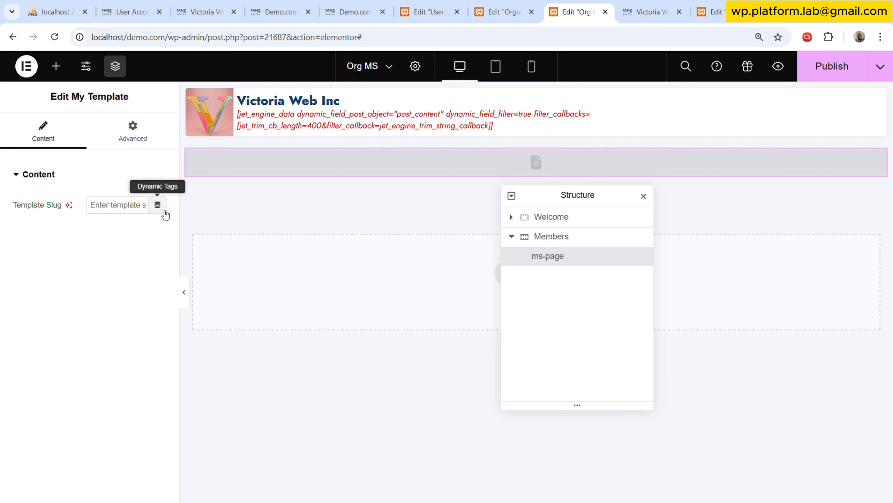
left_click(128, 212)
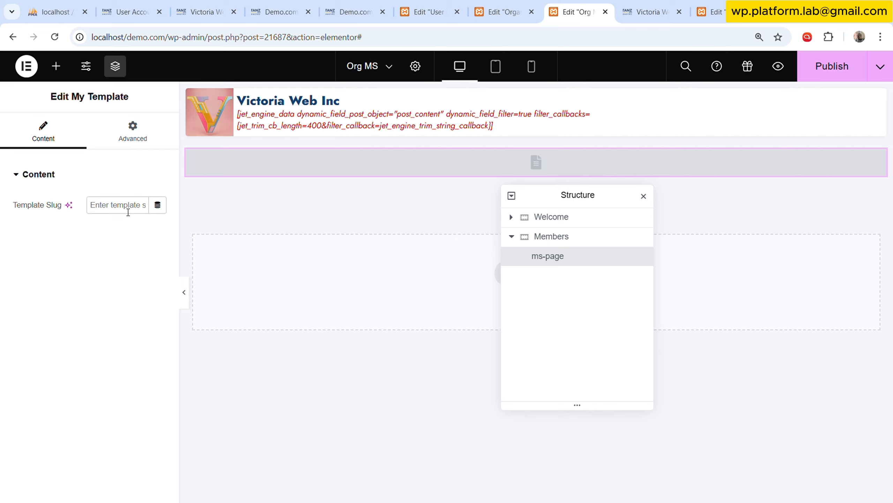
left_click(159, 207)
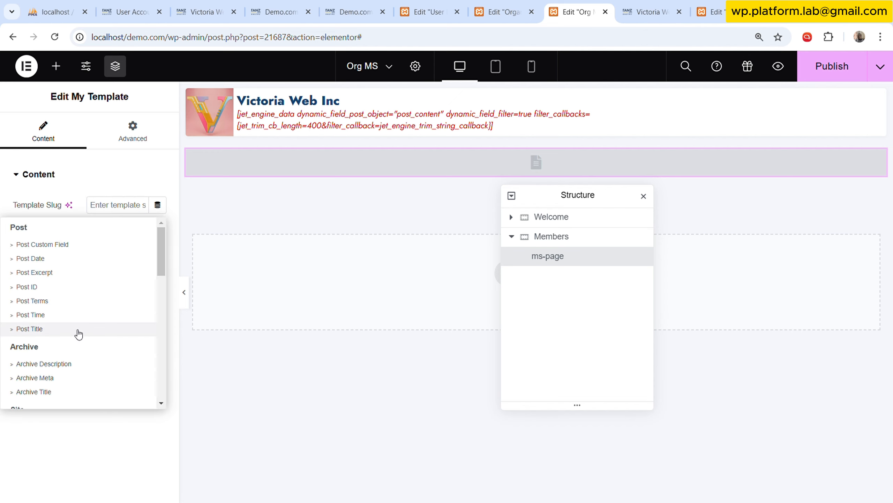
scroll(76, 333, "down", 2)
scroll(77, 331, "up", 1)
scroll(80, 333, "down", 3)
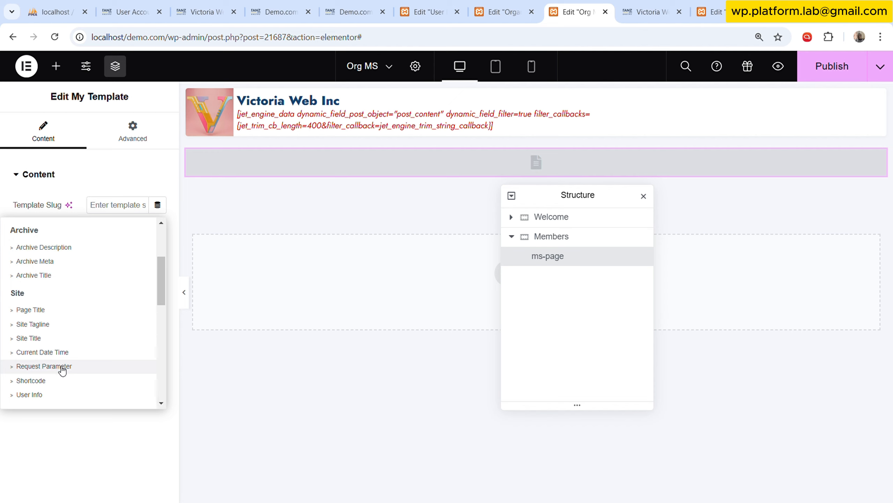
left_click(44, 366)
left_click(125, 205)
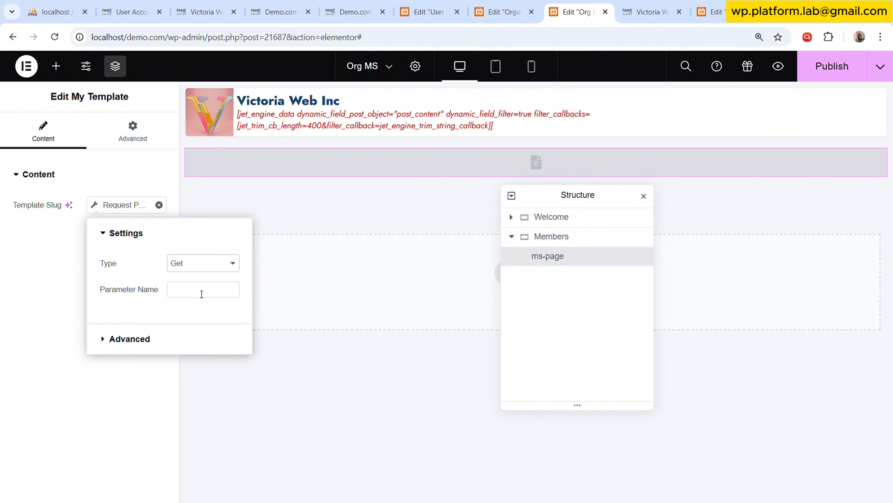
Check the end of the example URL in the Organisation Page notes, closing the Structure window that covers it.
left_click(503, 11)
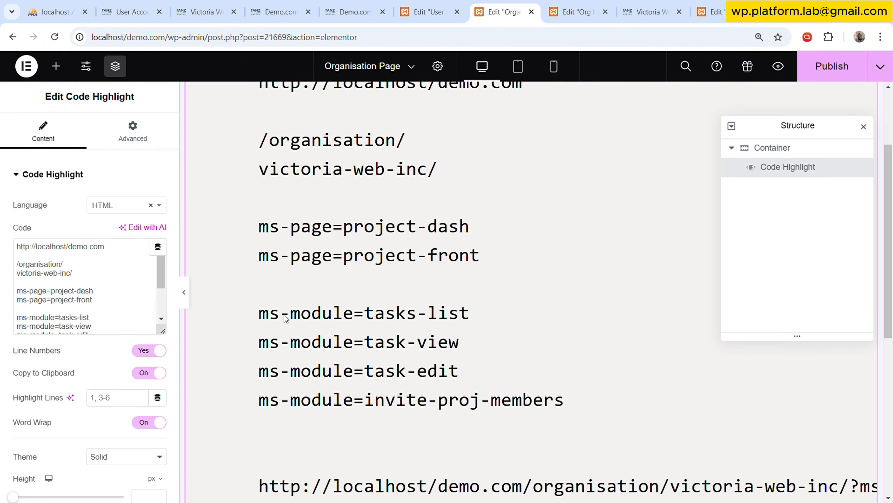
scroll(352, 348, "down", 5)
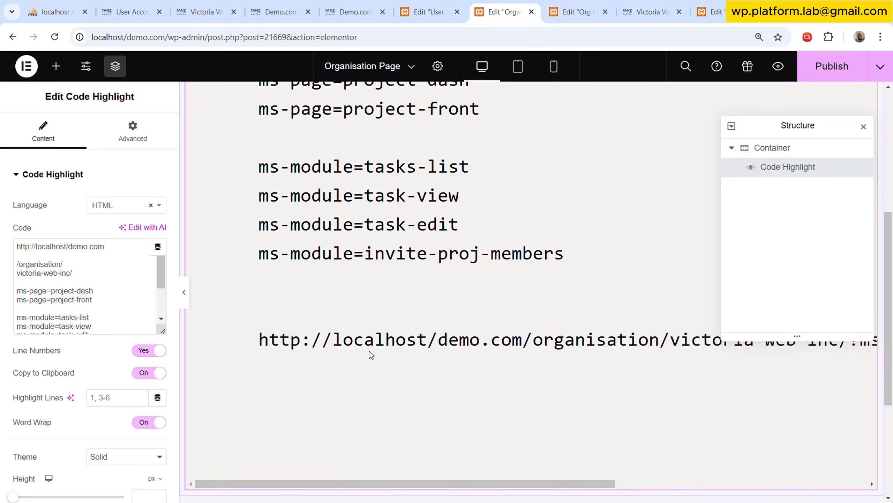
left_click_drag(409, 454, 724, 450)
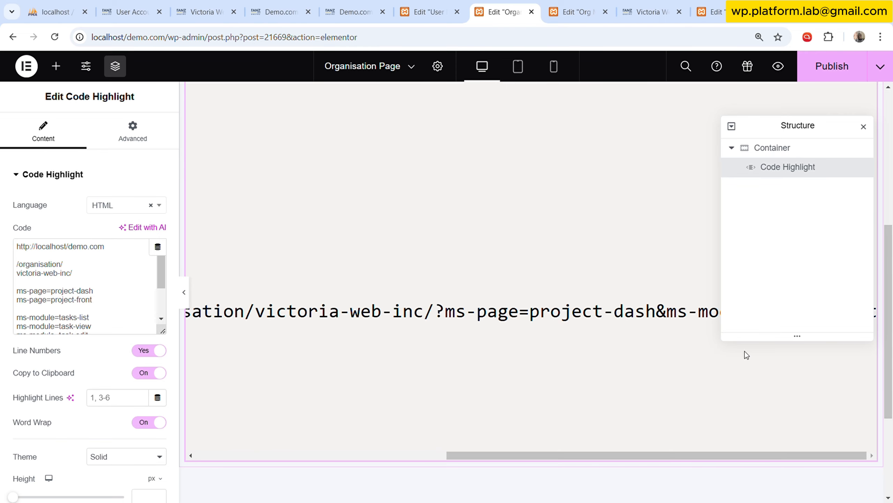
left_click(863, 127)
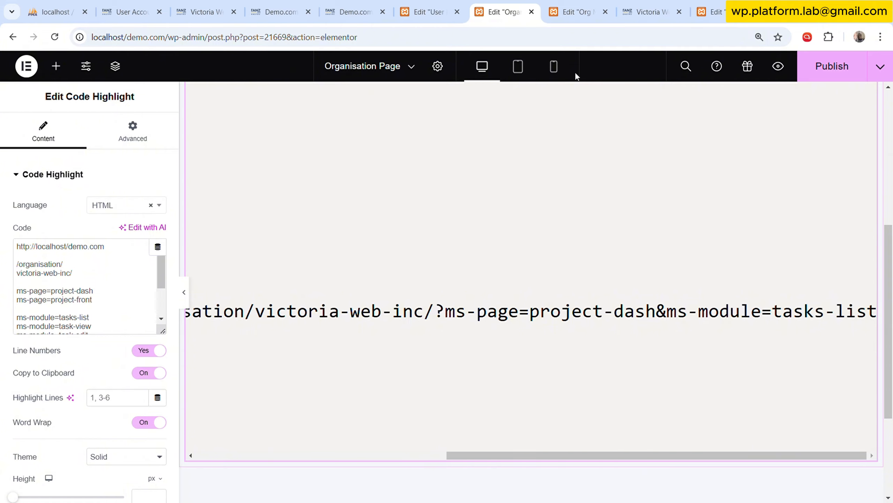
Set the Request Parameter name of the Org MS ms-page widget's Template Slug to ms-page and publish the template.
left_click(577, 4)
left_click(230, 291)
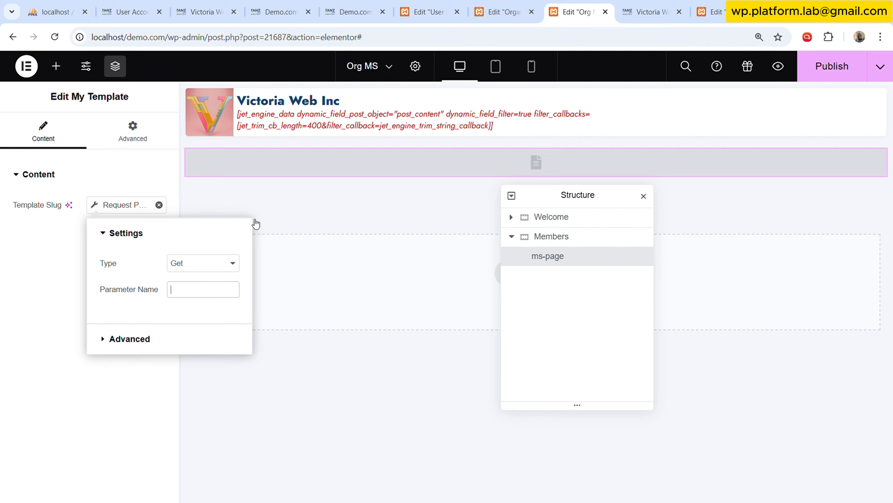
type("ms-page")
left_click(72, 266)
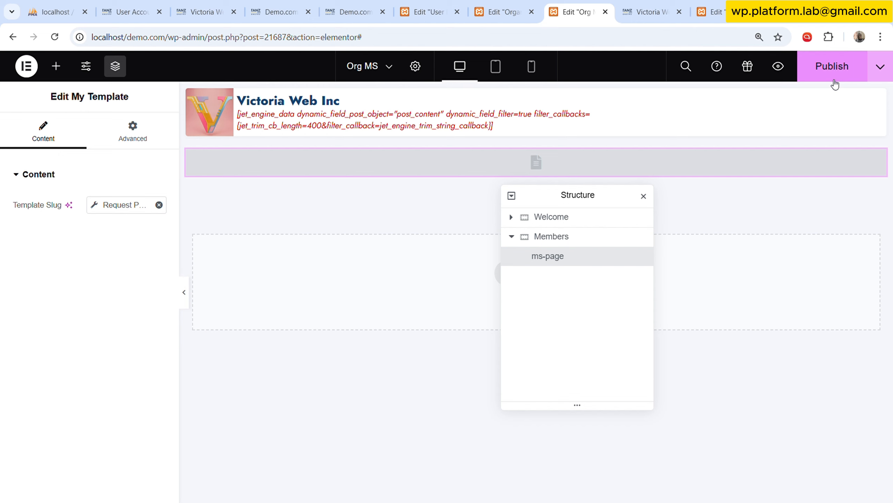
left_click(832, 66)
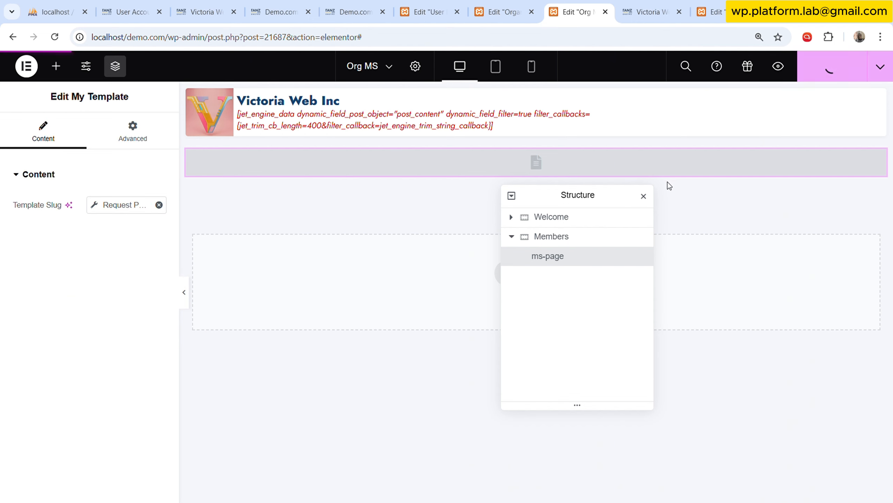
Return to Organisation Page to review the example URL's ms-page parameter.
left_click(517, 4)
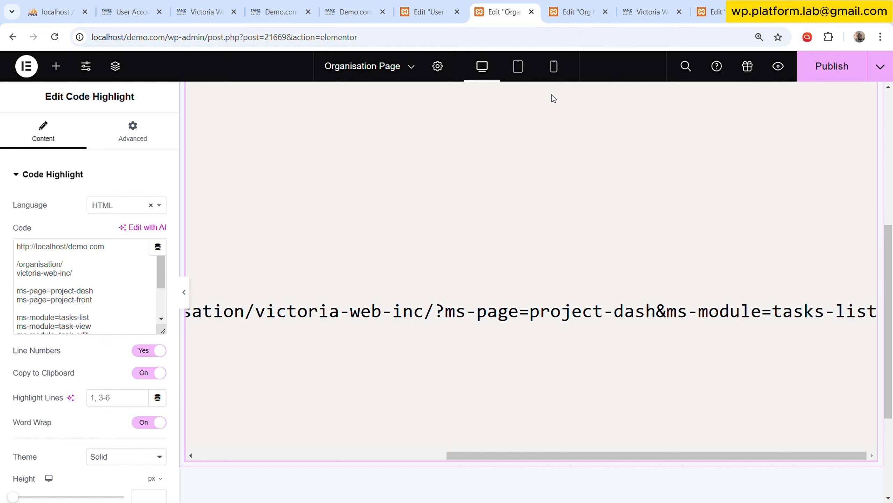
left_click(650, 9)
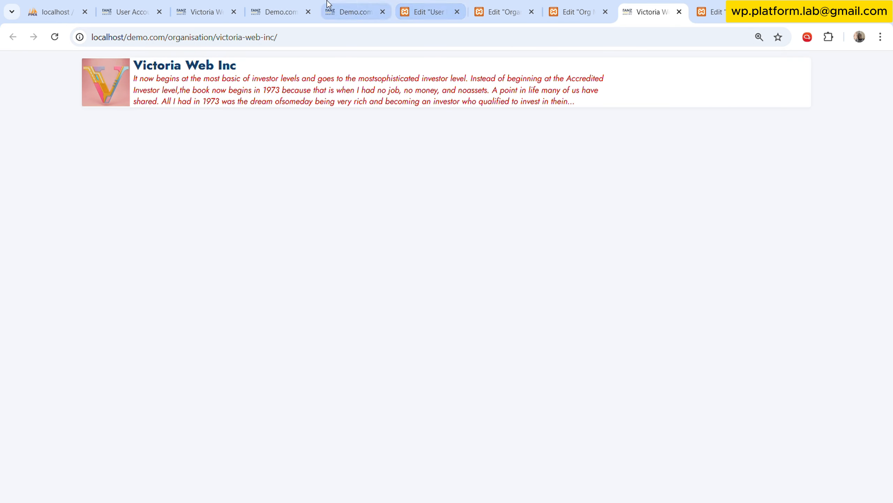
left_click(281, 9)
left_click(194, 7)
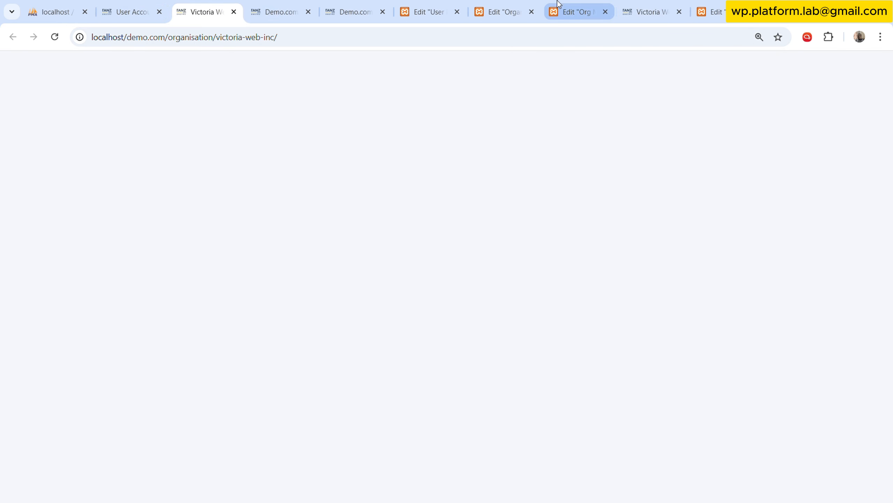
left_click(503, 9)
left_click(436, 4)
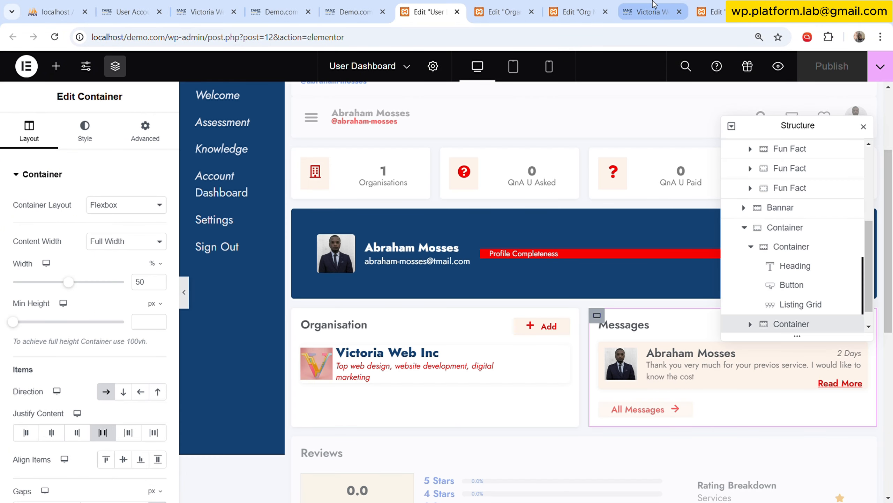
Open the WordPress admin from the spare Demo.com page and bring up the Saved Templates list in a new tab.
left_click(356, 11)
left_click(315, 37)
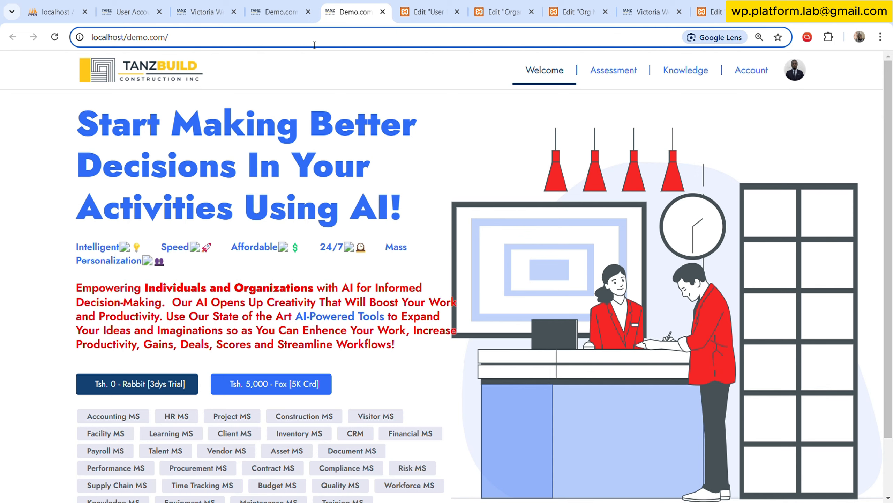
type("w")
key("Return")
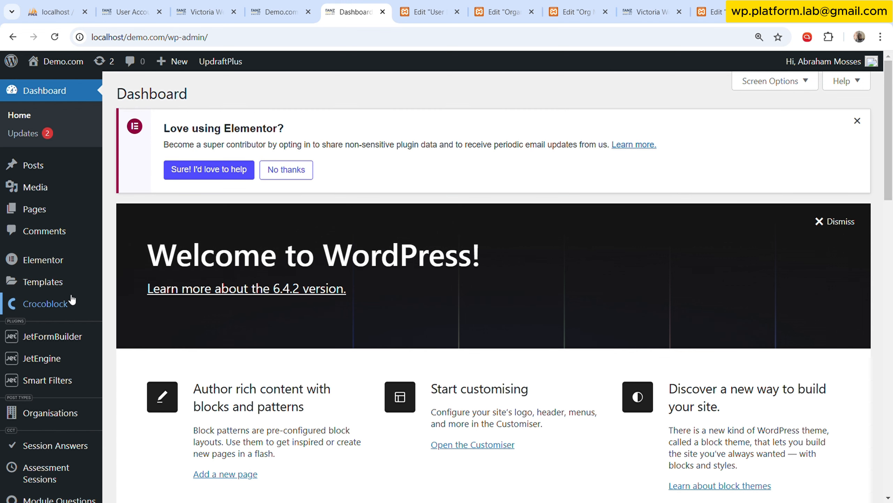
mouse_move(70, 284)
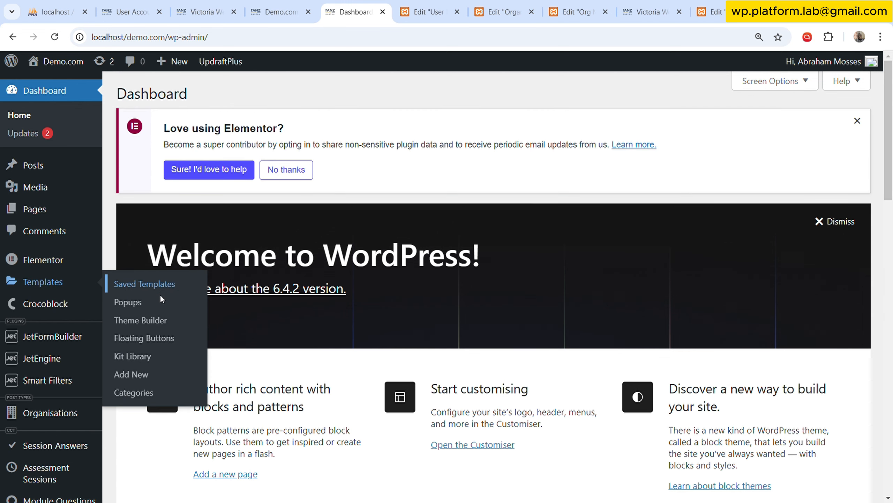
middle_click(158, 286)
left_click(393, 3)
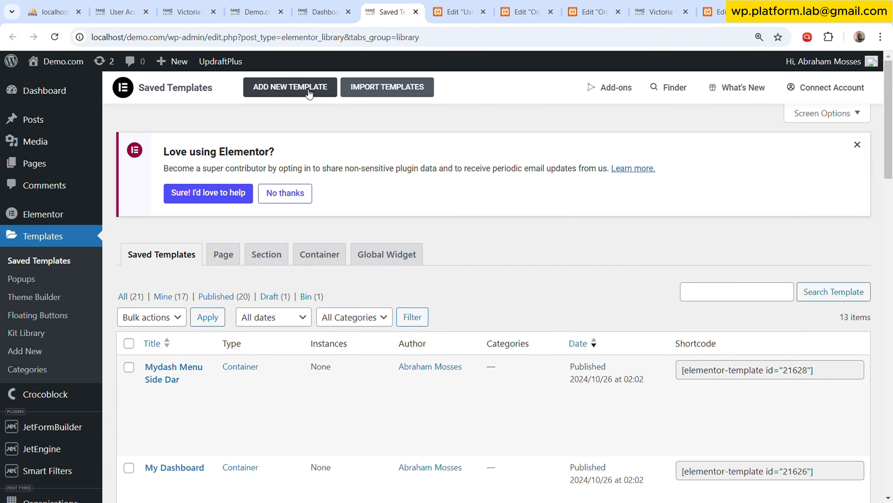
Create a new Container template named Project Dash.
left_click(308, 93)
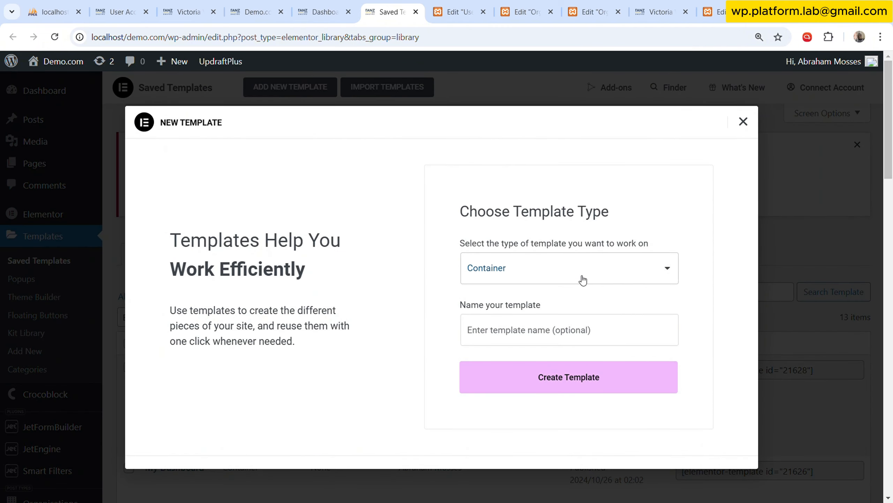
left_click(540, 334)
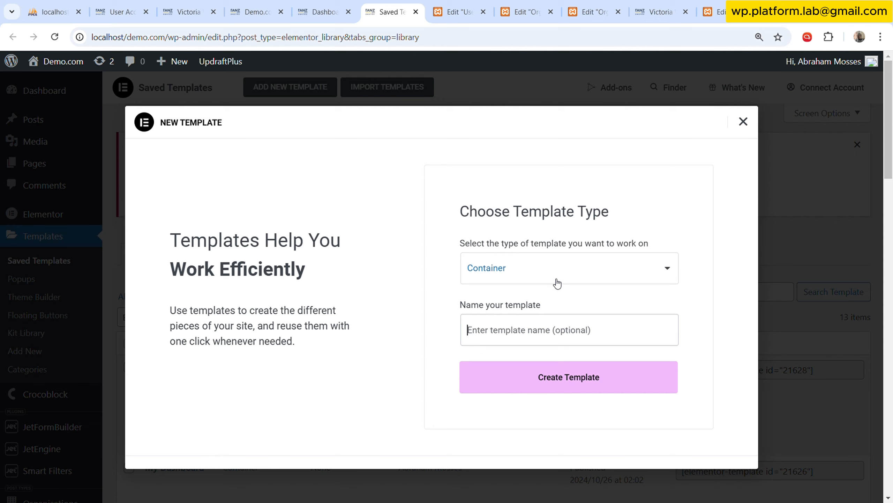
type("Project D")
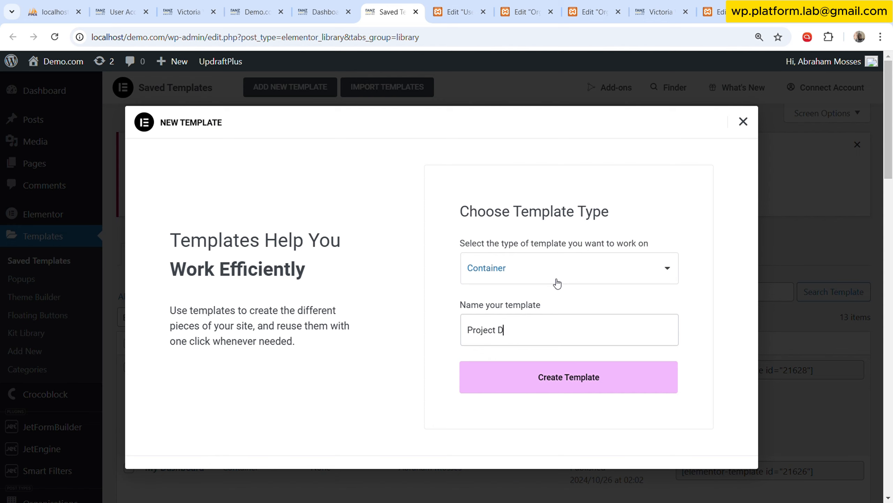
type("ash")
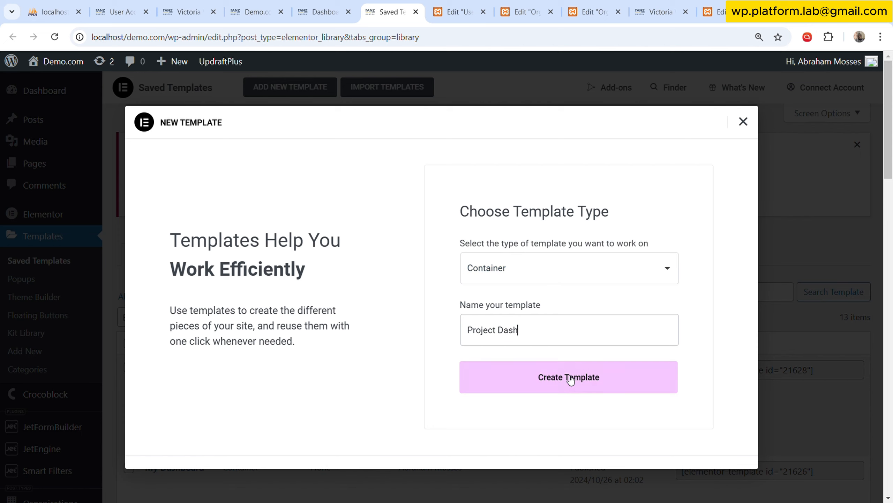
left_click(576, 388)
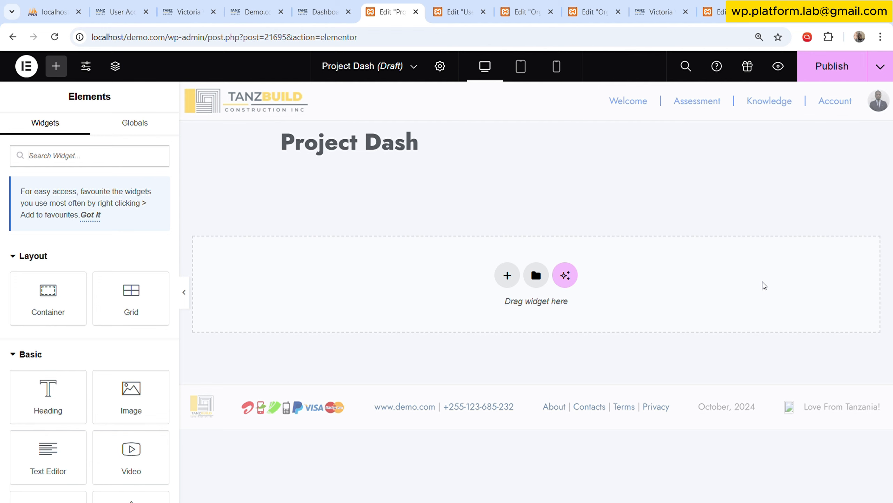
Review the User Dashboard template's layout at full width, from its sidebar and header to the Organisation and Messages blocks.
left_click(460, 11)
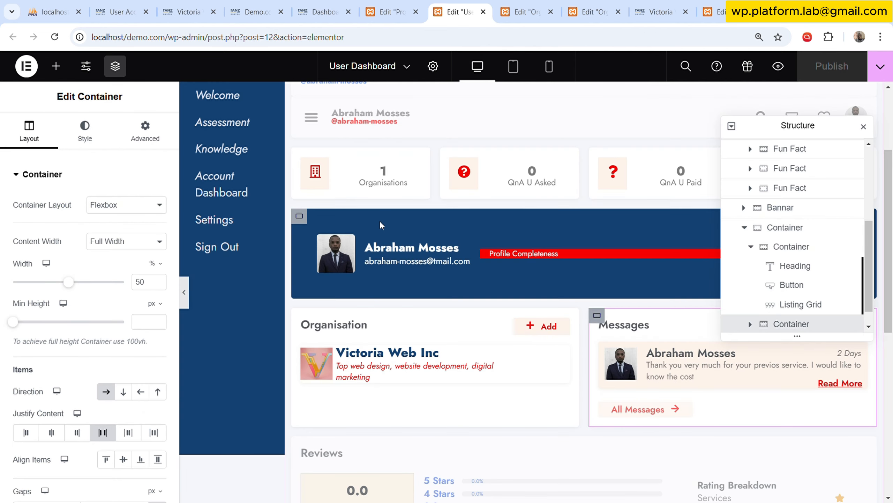
scroll(445, 226, "up", 4)
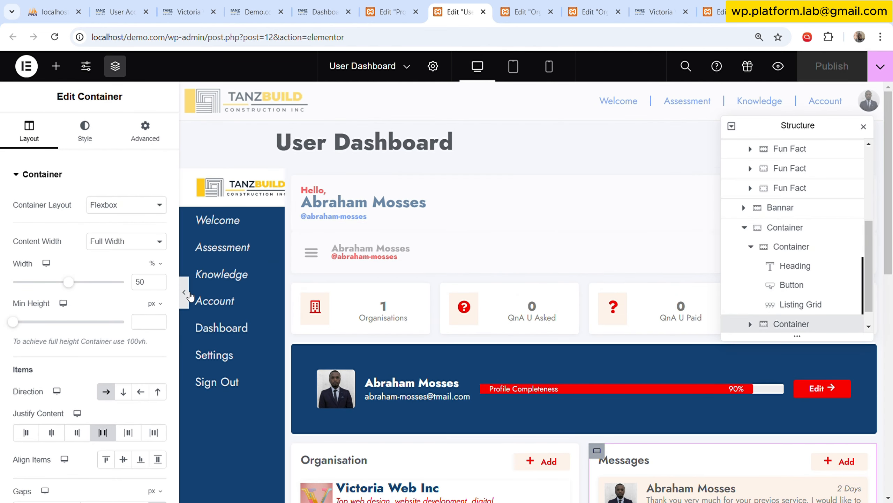
left_click(184, 292)
scroll(382, 210, "down", 6)
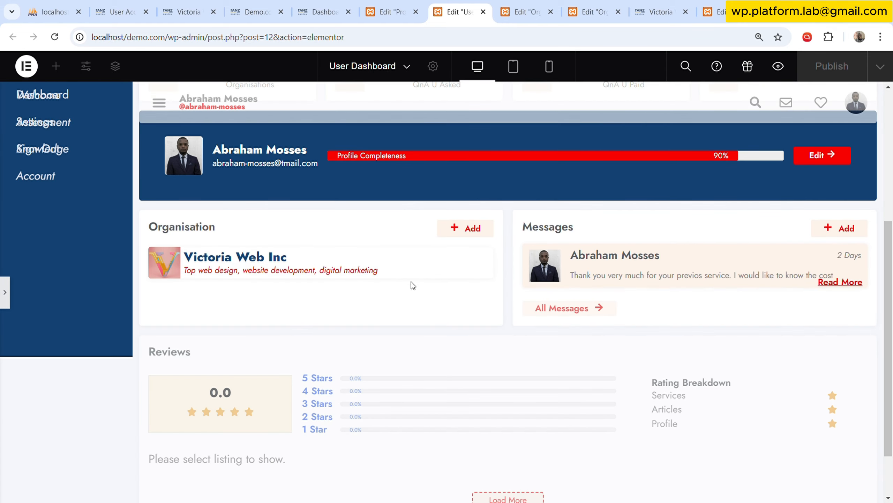
scroll(191, 191, "up", 4)
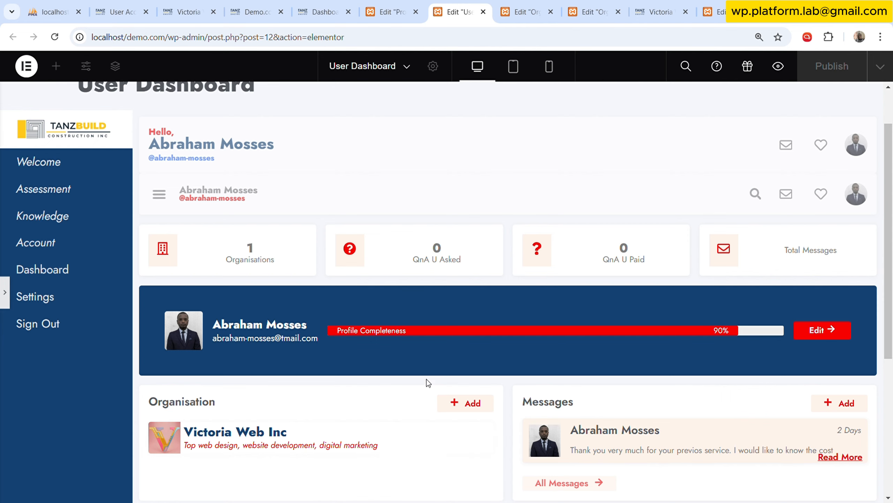
Find the Project Soda template among the saved templates and open it in a new tab for editing with Elementor.
left_click(337, 4)
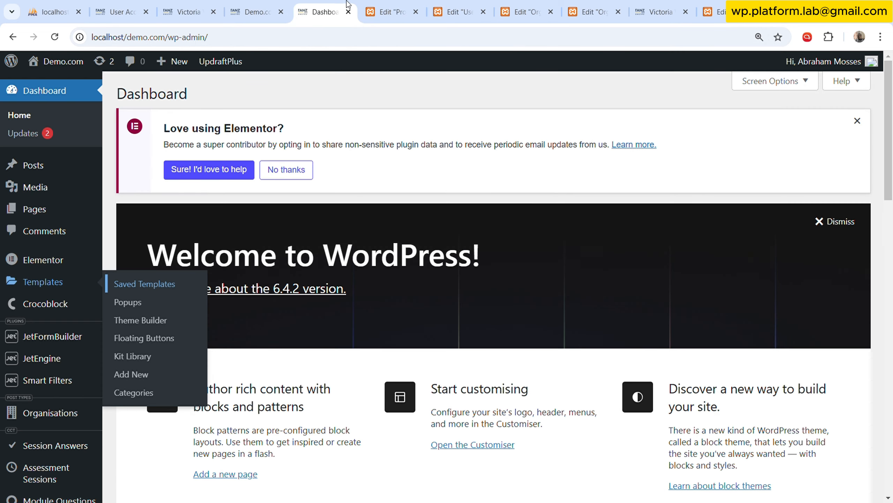
left_click(364, 4)
left_click(354, 4)
left_click(163, 286)
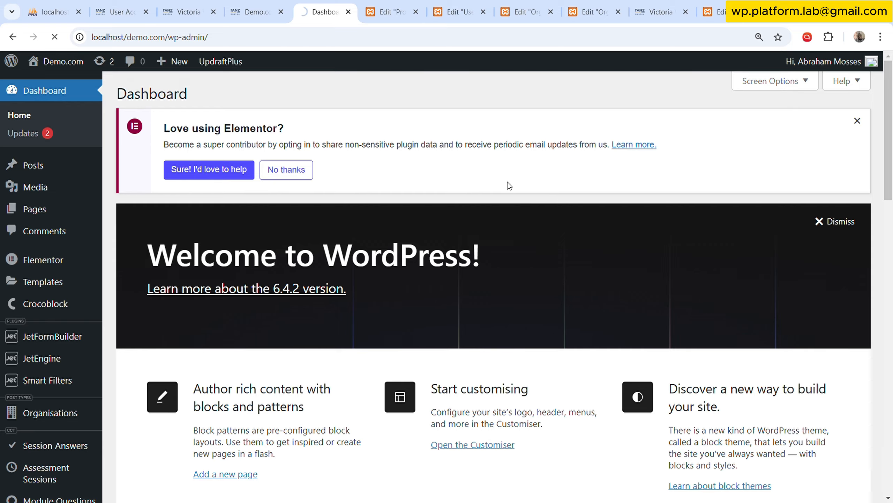
scroll(453, 234, "down", 10)
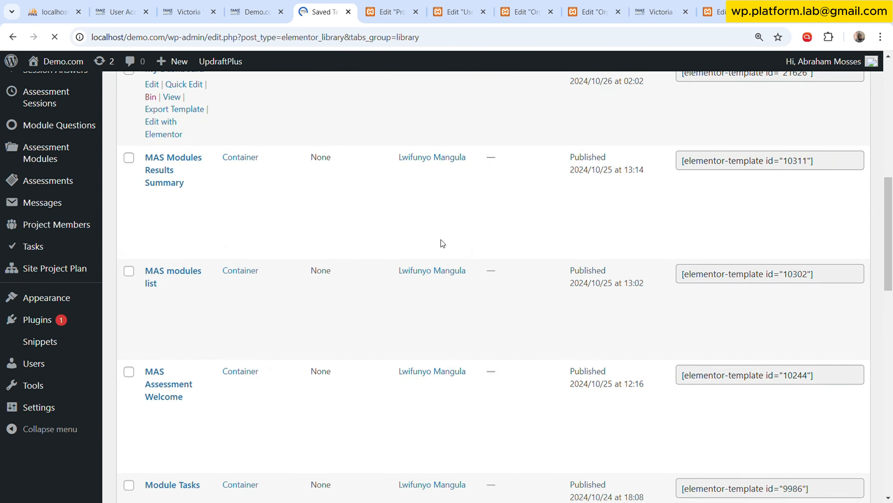
scroll(442, 243, "down", 10)
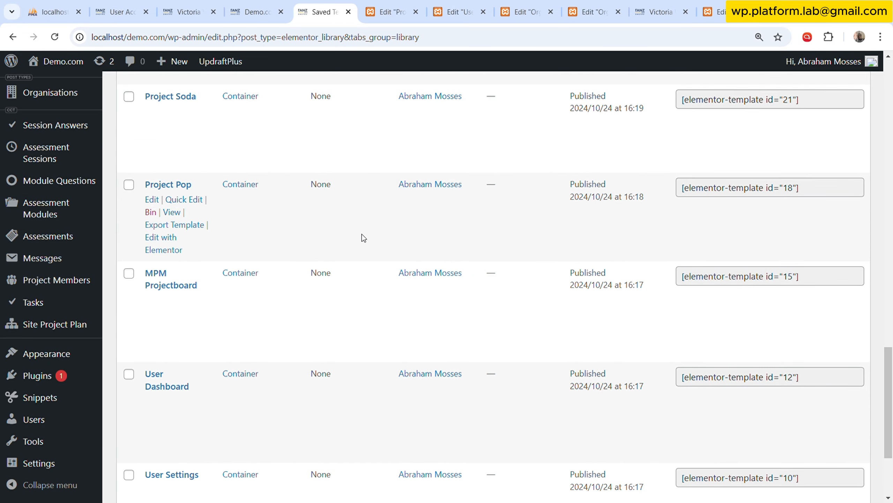
scroll(199, 118, "up", 2)
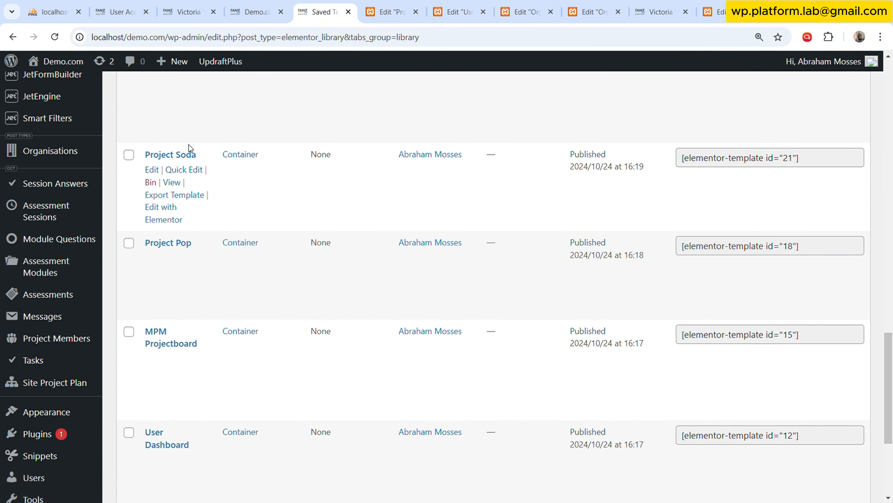
left_click(166, 220)
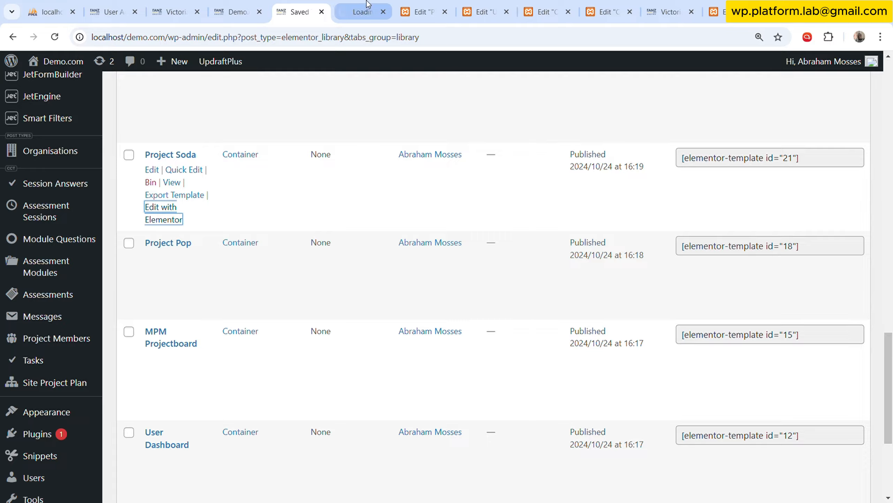
left_click(364, 11)
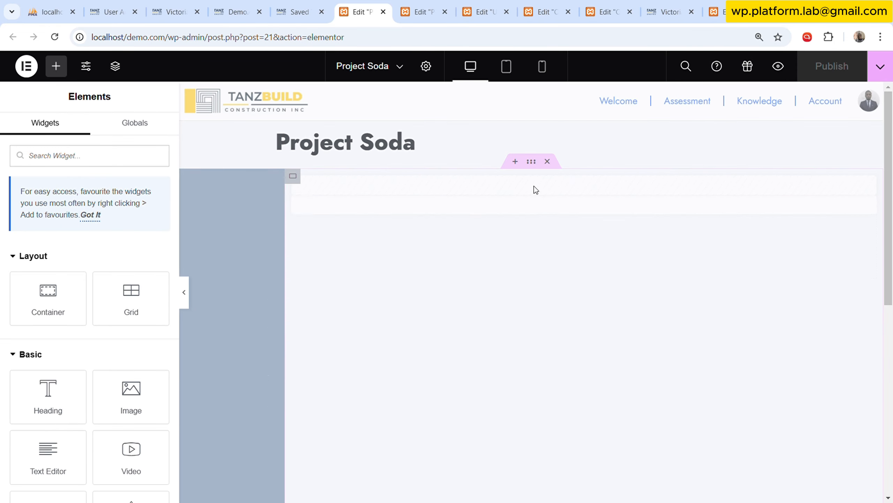
Disable Dynamic Visibility on the outermost container of Project Soda.
left_click(532, 163)
left_click(143, 128)
scroll(107, 317, "down", 6)
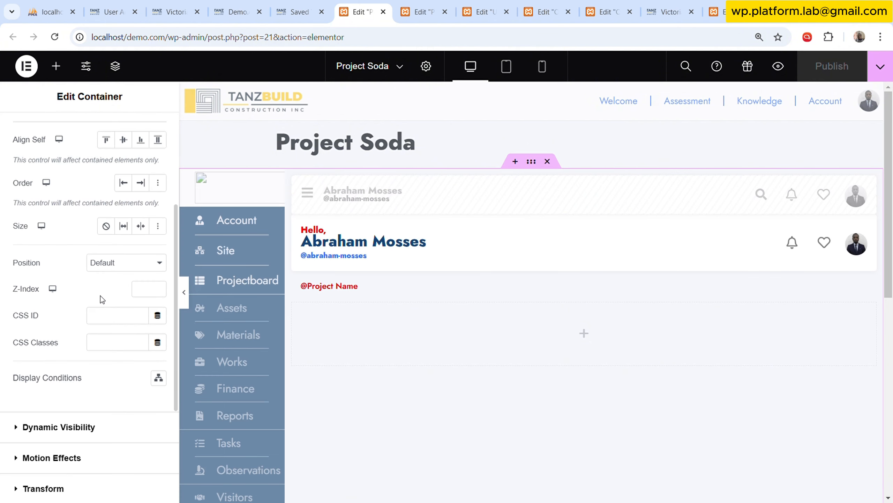
left_click(107, 321)
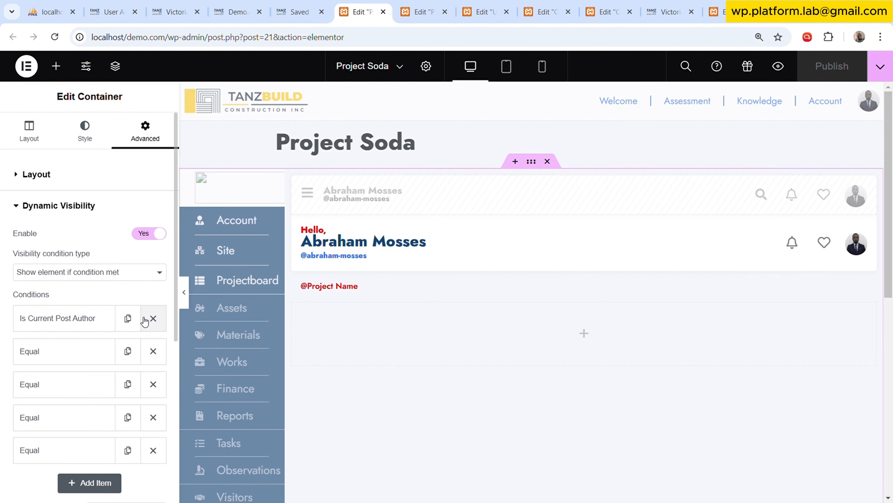
left_click(148, 234)
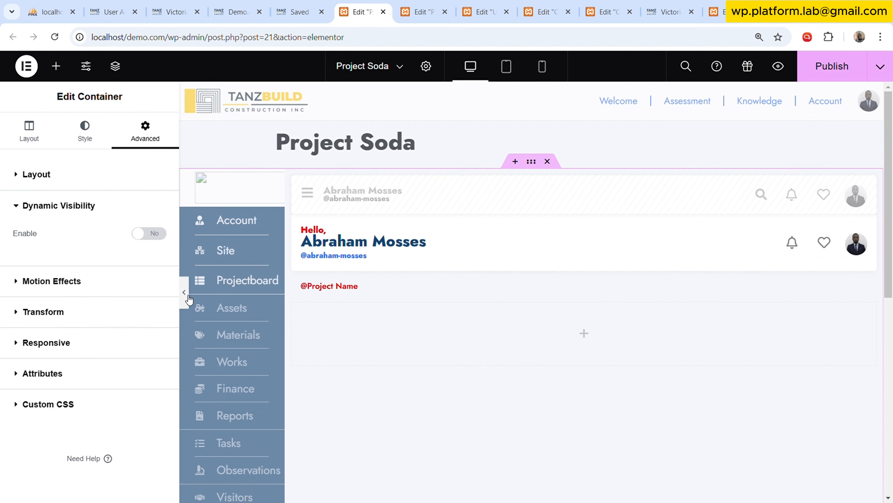
Examine Project Soda at full width, including its header and the whole sidebar menu down to Sign Out.
left_click(187, 295)
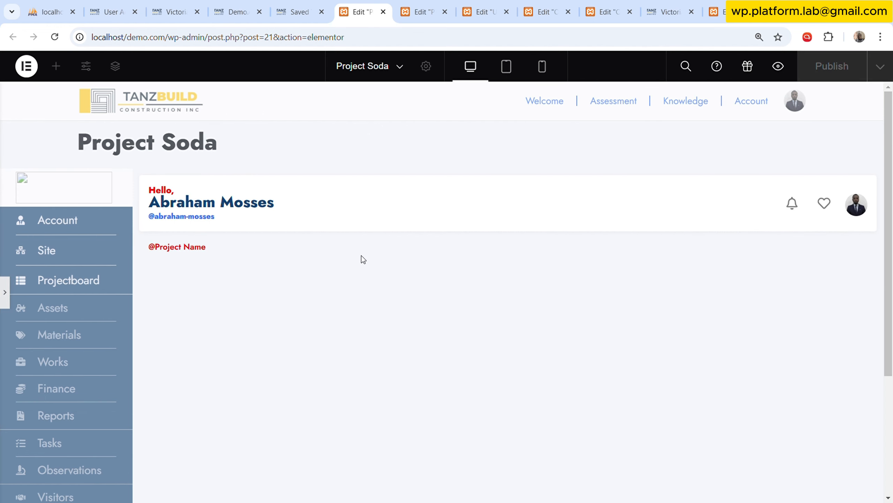
scroll(363, 258, "down", 2)
scroll(362, 257, "up", 2)
scroll(70, 247, "down", 6)
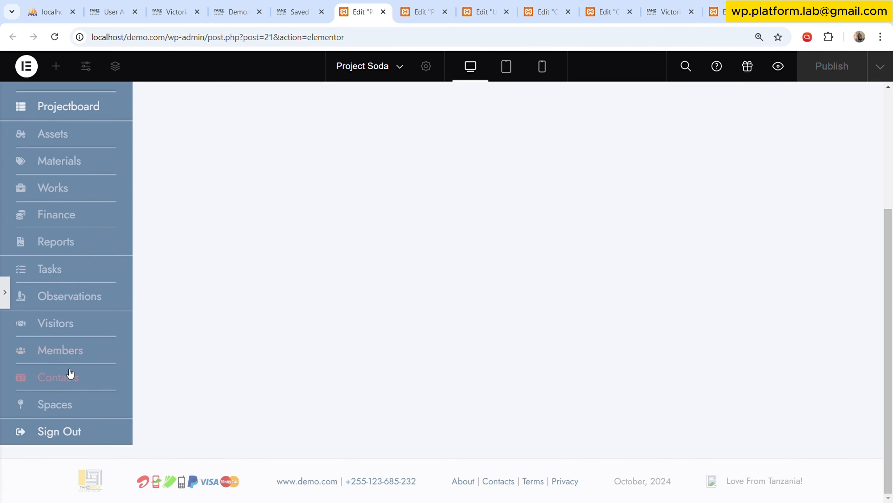
scroll(70, 373, "up", 6)
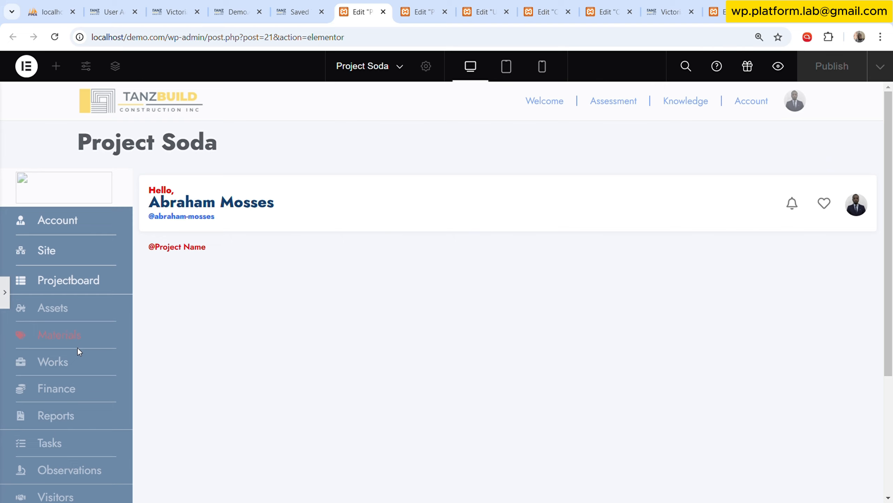
left_click(5, 292)
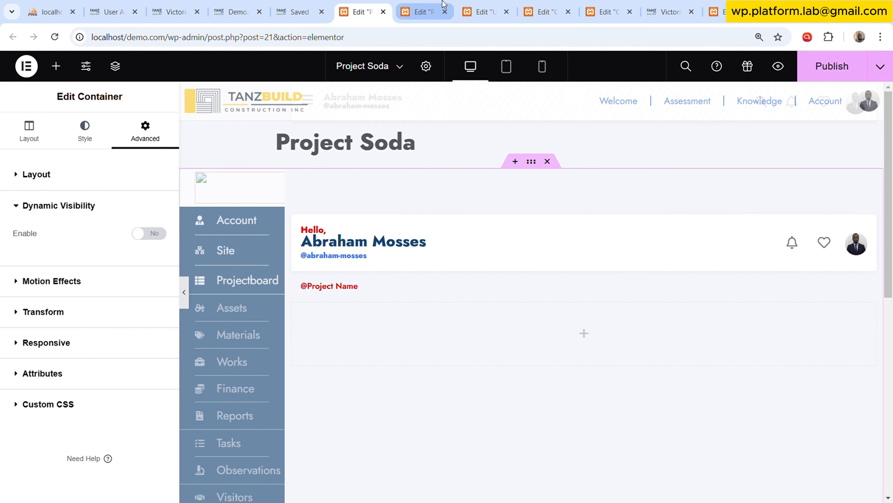
Add a two-column Flexbox container with a narrow first column to Project Dash and display its expanded structure.
left_click(436, 9)
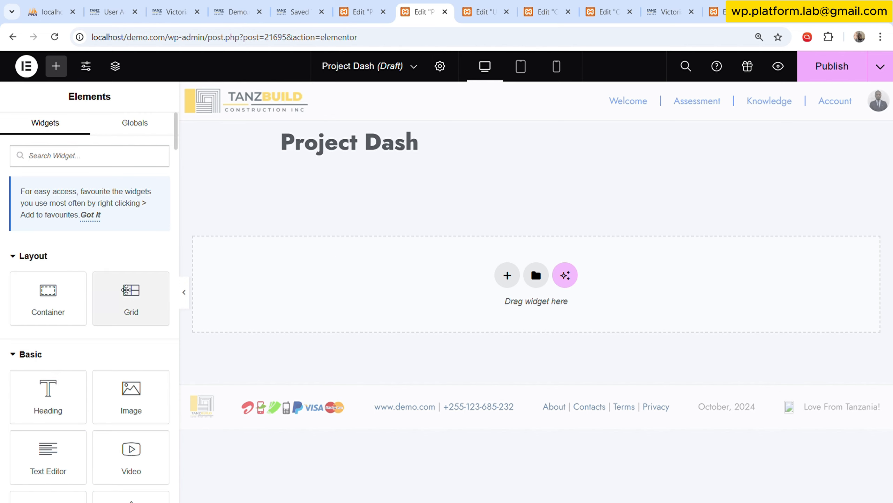
left_click(507, 275)
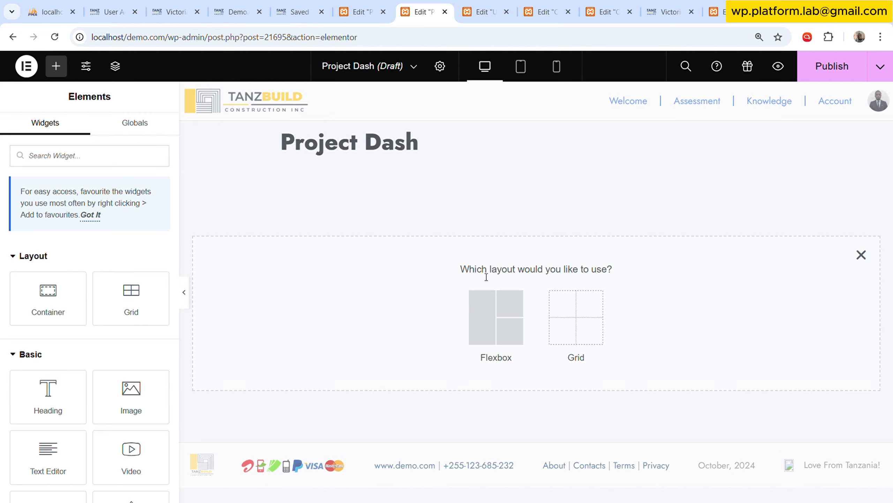
left_click(482, 311)
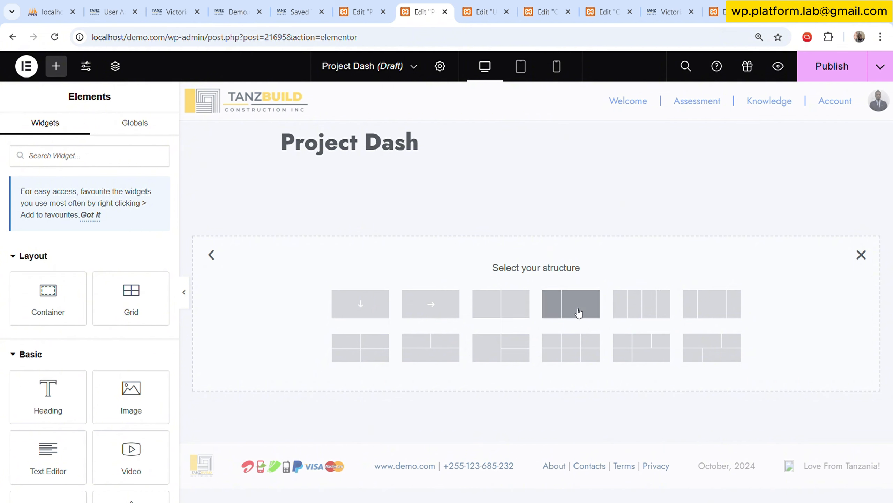
left_click(578, 312)
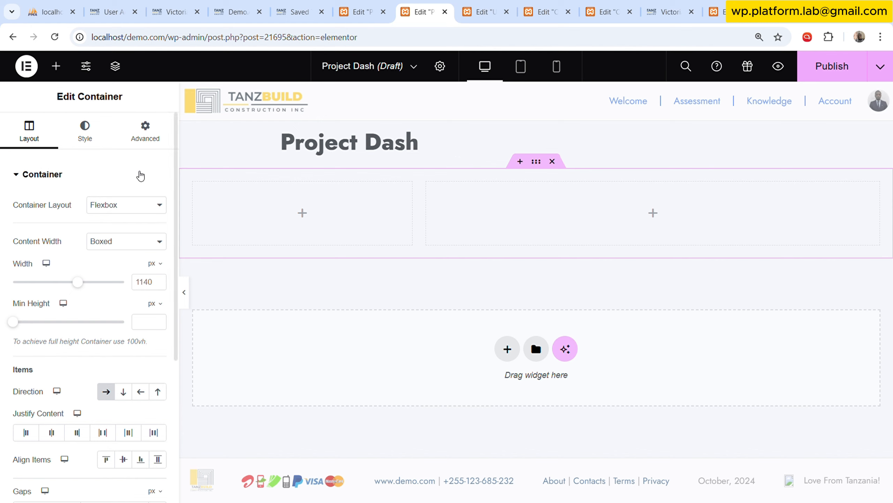
left_click(115, 66)
left_click(732, 127)
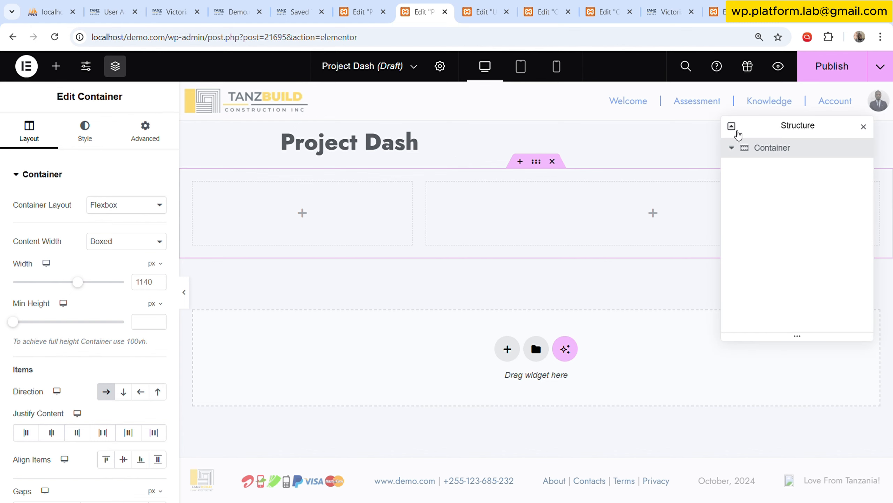
Set the width of the first inner container in Project Dash to 15%.
left_click(739, 167)
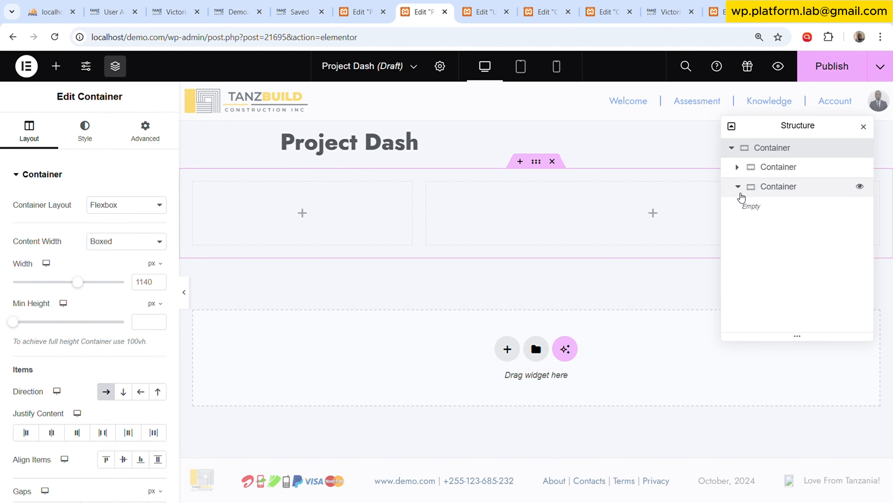
left_click(738, 186)
left_click(774, 168)
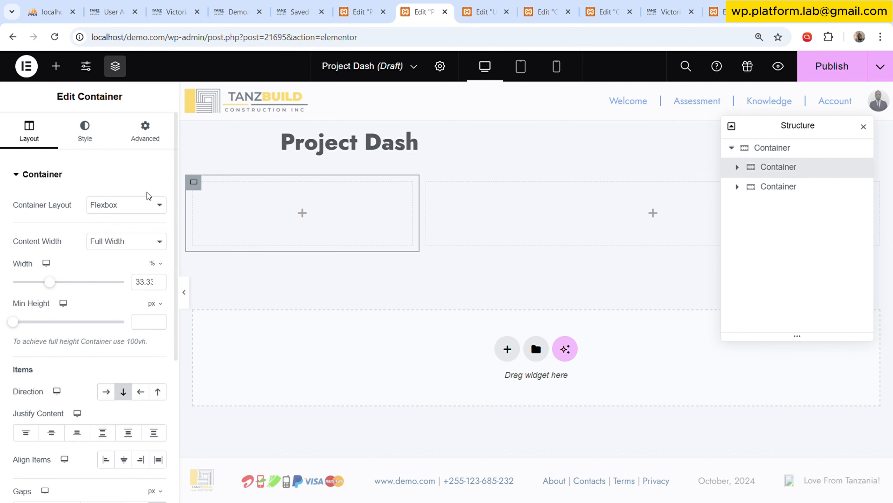
double_click(139, 281)
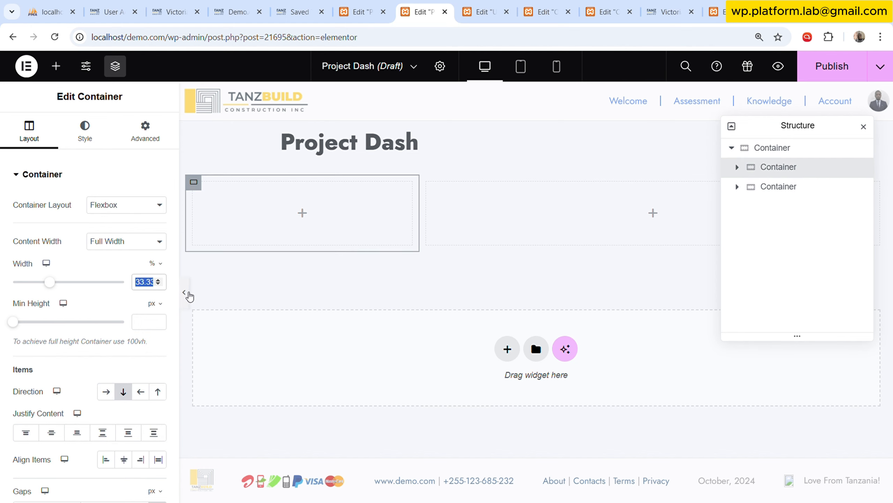
type("3333")
double_click(143, 281)
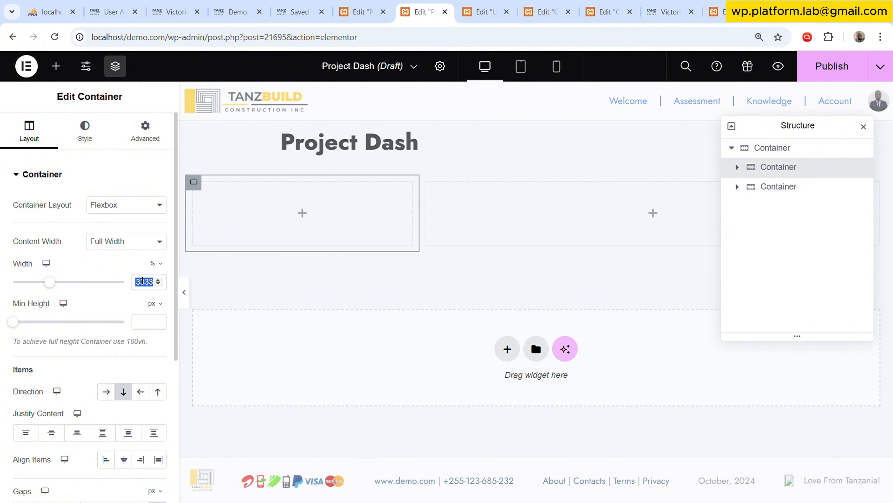
left_click(143, 280)
double_click(143, 281)
type("15")
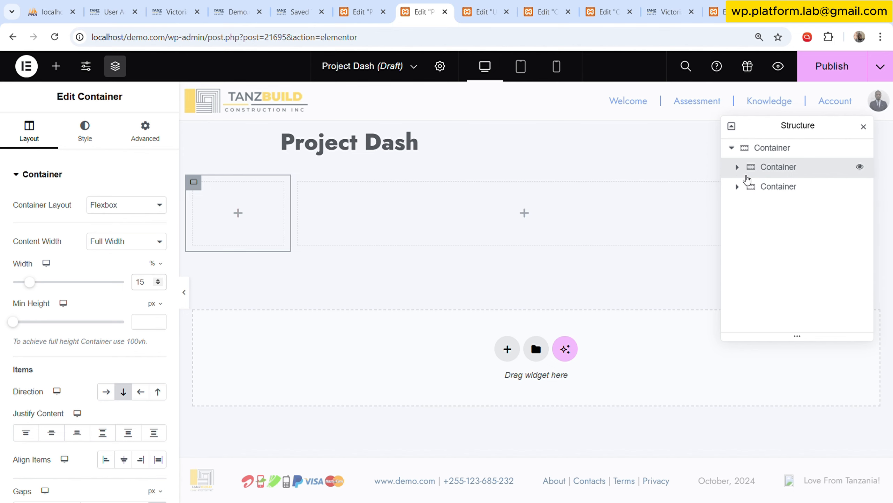
Set the width of the second inner container to 80%.
left_click(482, 235)
double_click(143, 281)
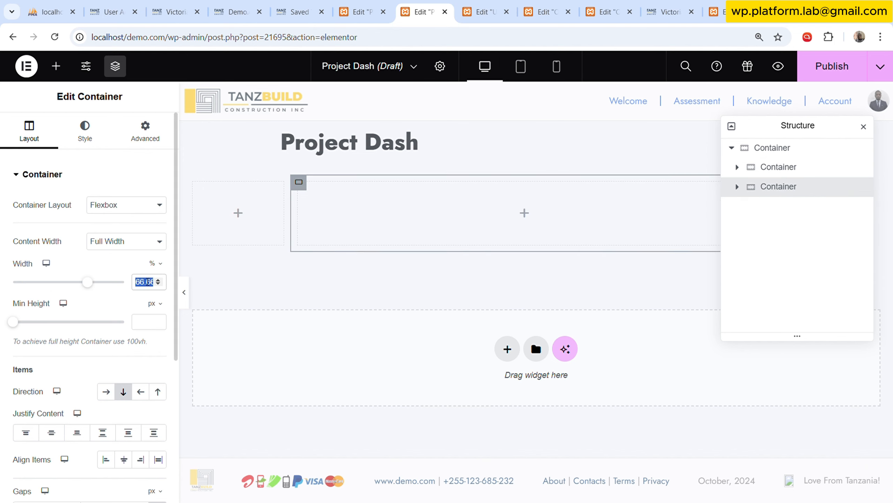
type("80")
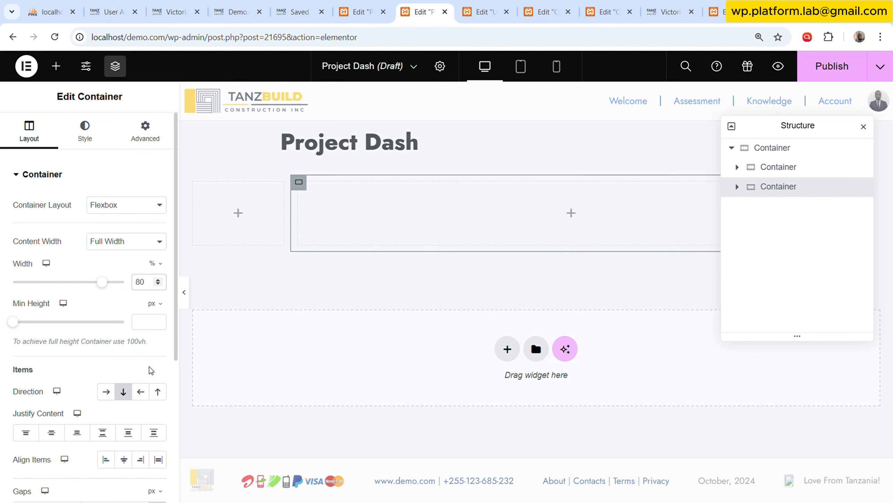
left_click(145, 130)
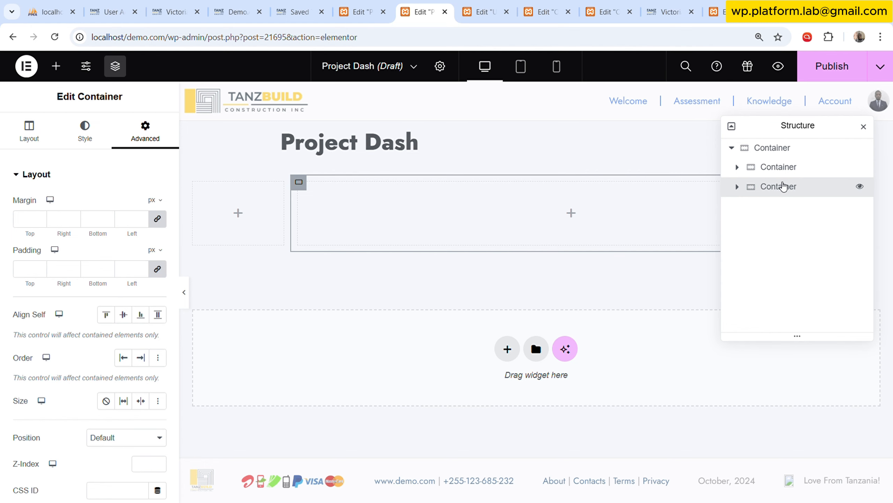
Link the outer container's column and row gaps and set both to 15 px.
left_click(743, 151)
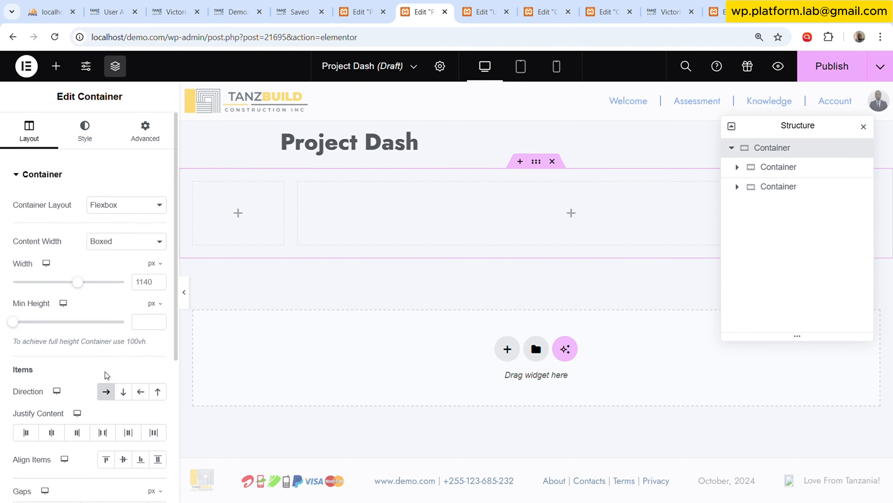
scroll(122, 341, "down", 5)
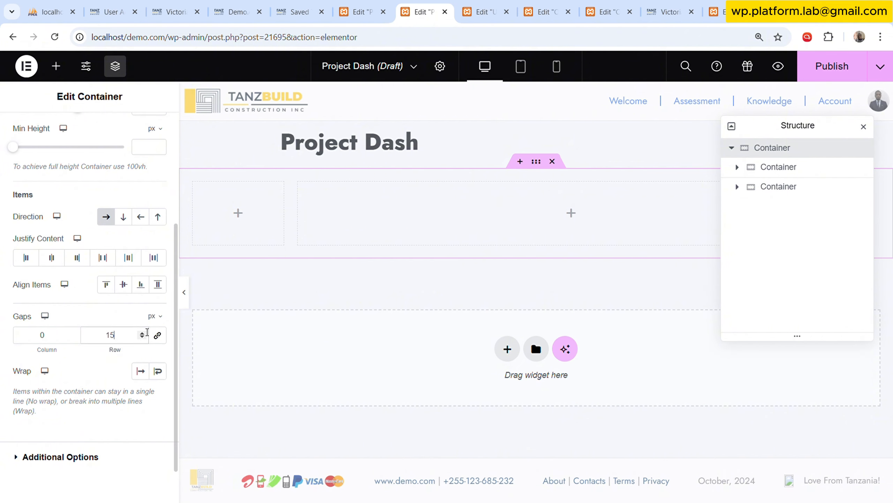
left_click(158, 335)
type("15")
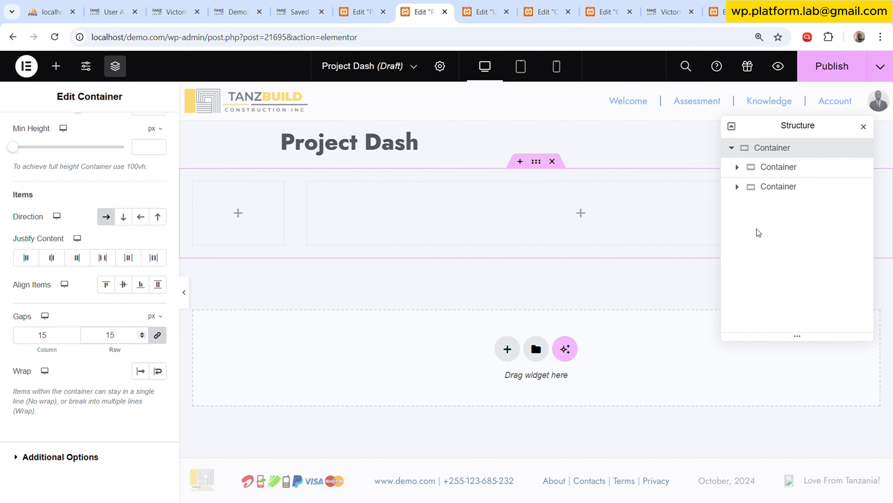
left_click(789, 169)
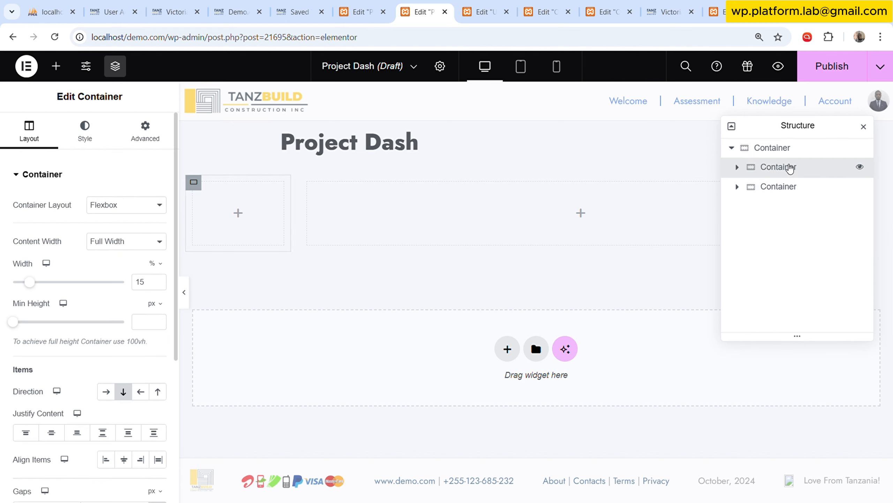
left_click(794, 147)
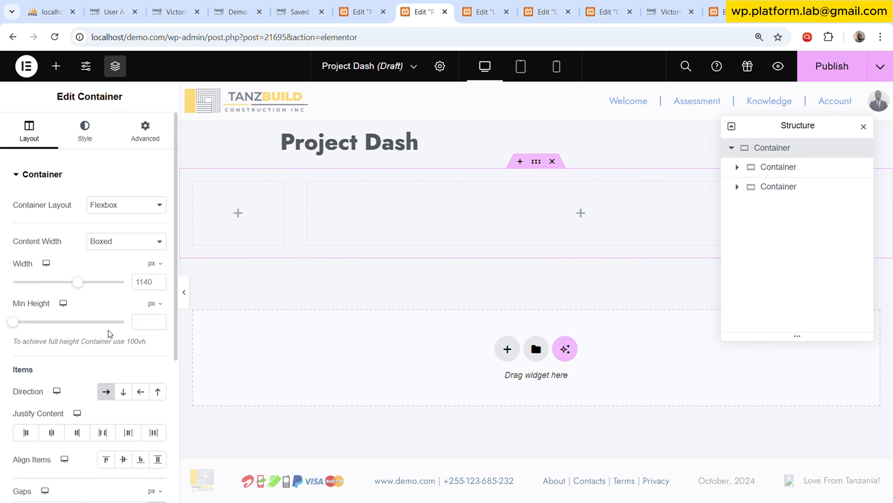
scroll(124, 338, "down", 2)
scroll(123, 337, "down", 2)
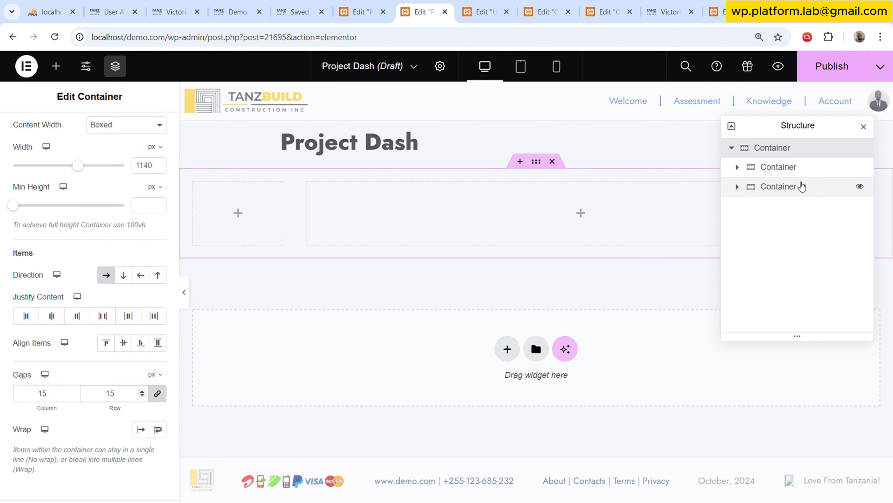
Rename the narrow inner container as Menu and the wide one as Content.
left_click(794, 168)
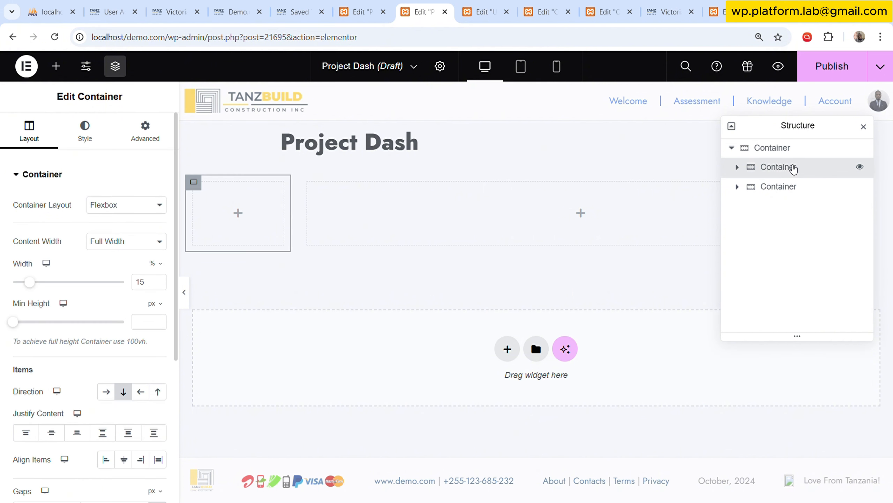
double_click(793, 168)
left_click(834, 165)
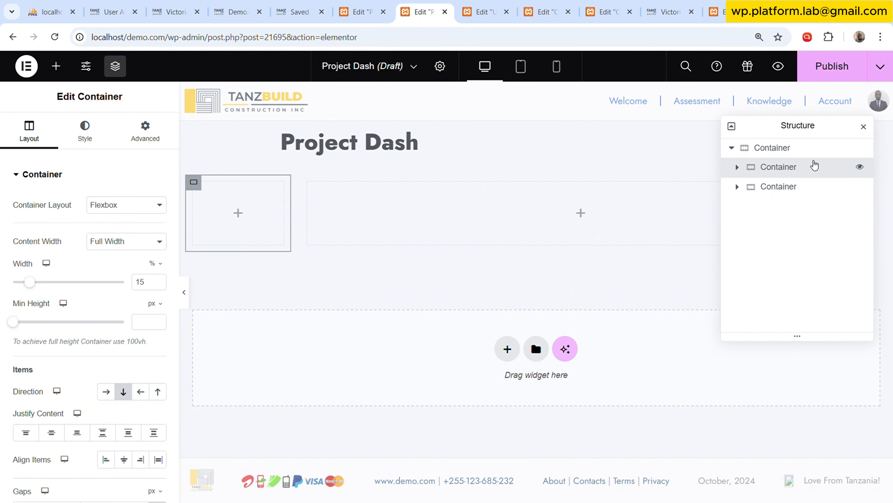
double_click(787, 168)
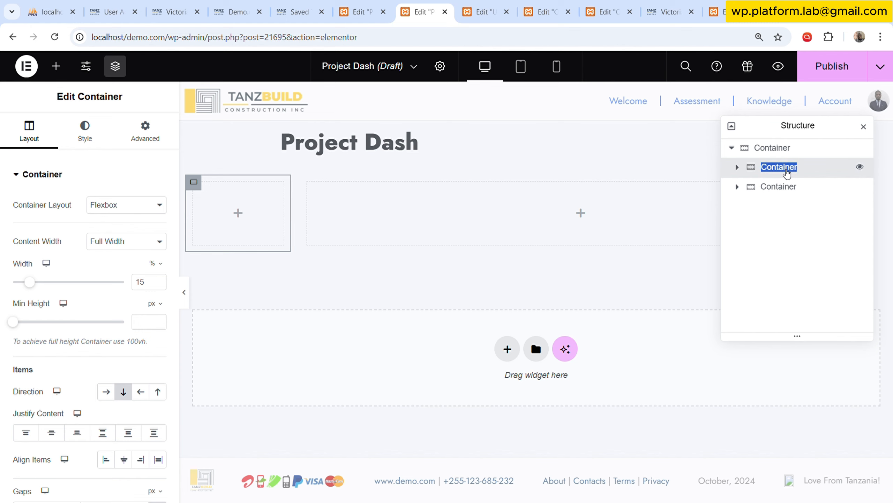
type("Menu")
double_click(781, 187)
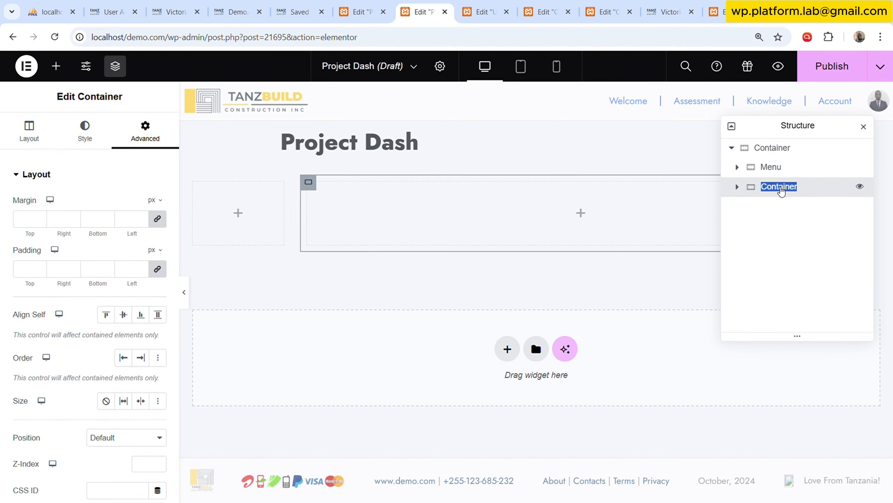
type("Cone")
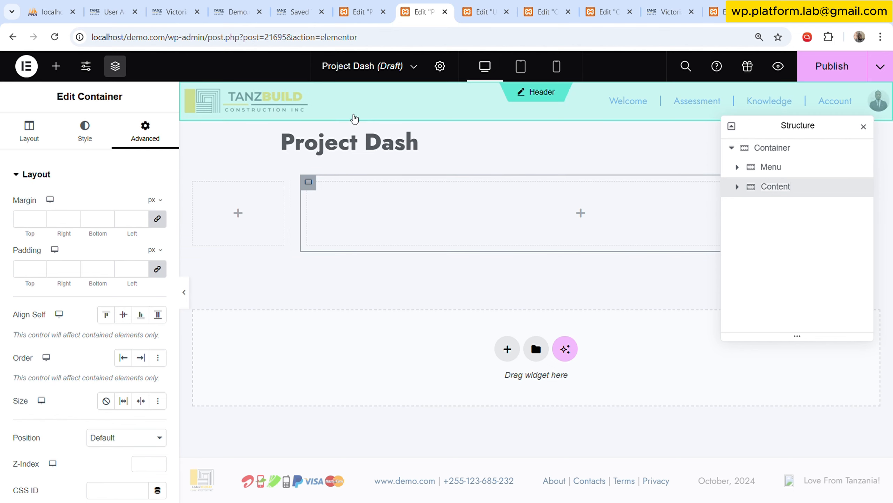
Create a new saved template of type Container named Project Side Menu.
left_click(319, 5)
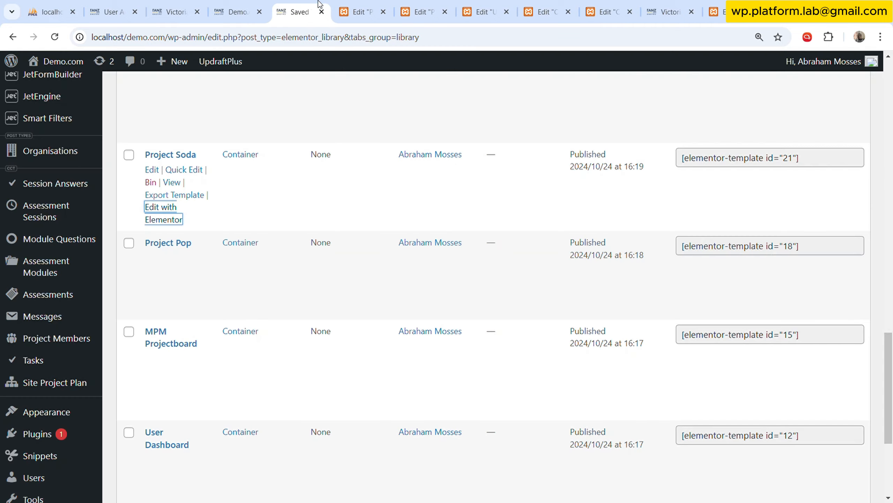
scroll(285, 233, "up", 15)
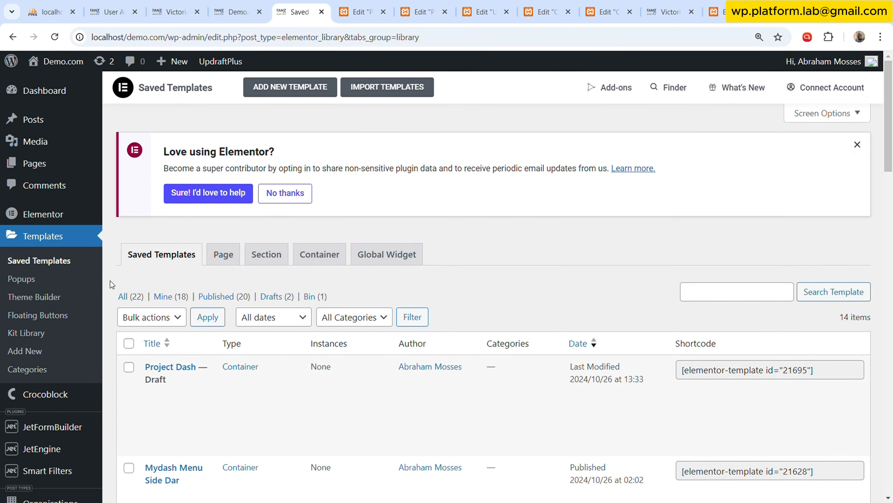
left_click(290, 87)
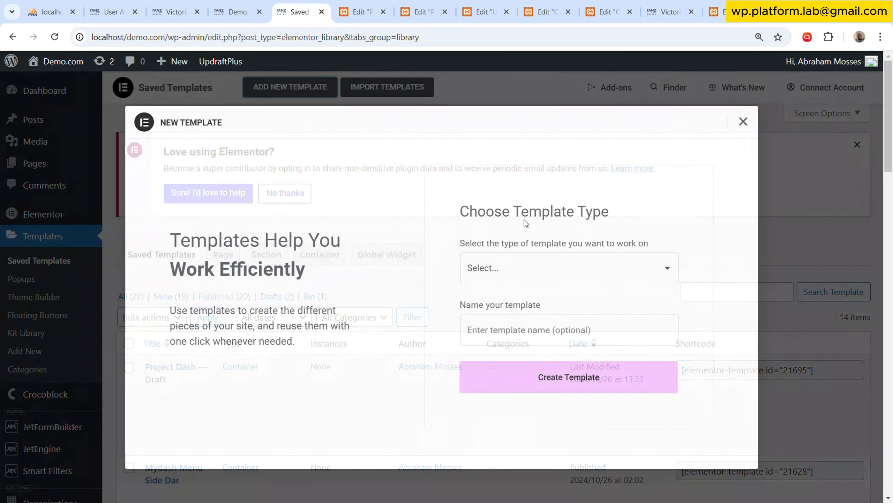
left_click(527, 332)
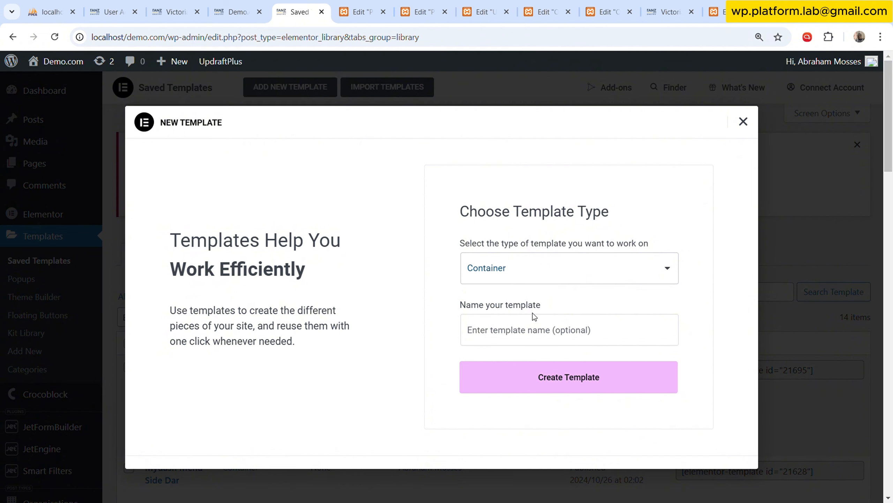
left_click(532, 330)
type("Project S")
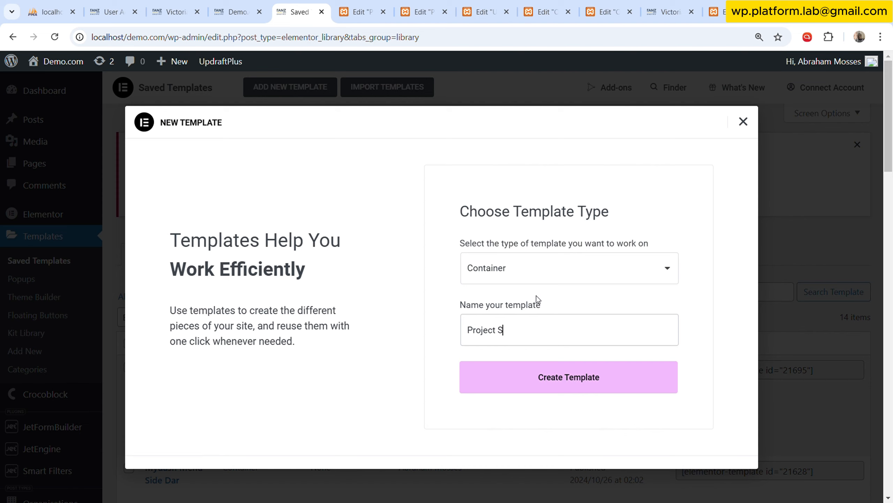
type("ide Menu")
left_click(577, 362)
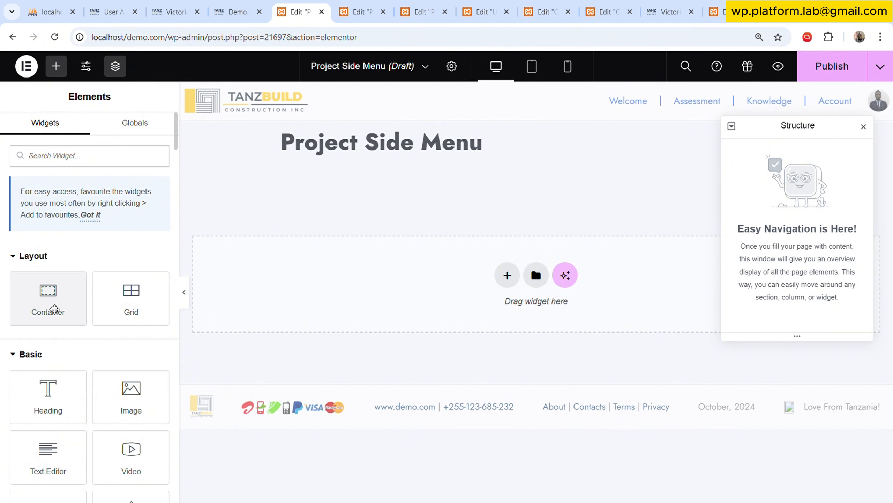
Add a container to Project Side Menu and place an Image widget inside it.
left_click_drag(54, 309, 386, 309)
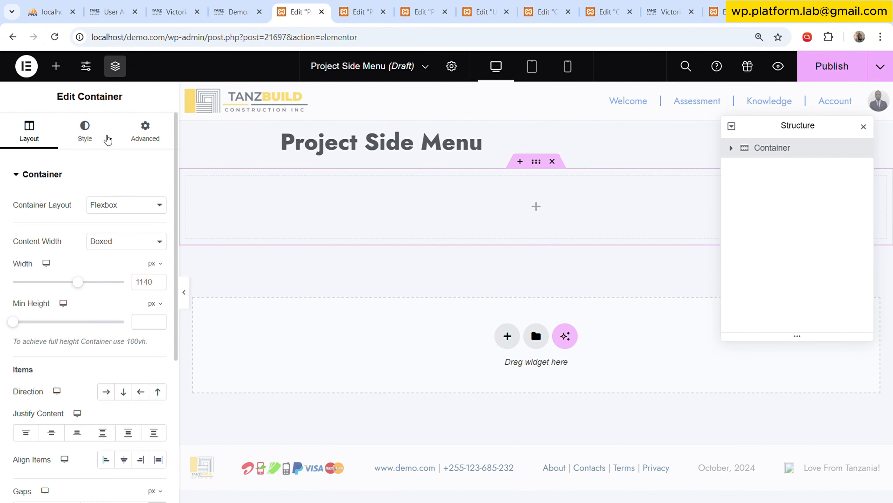
left_click(56, 66)
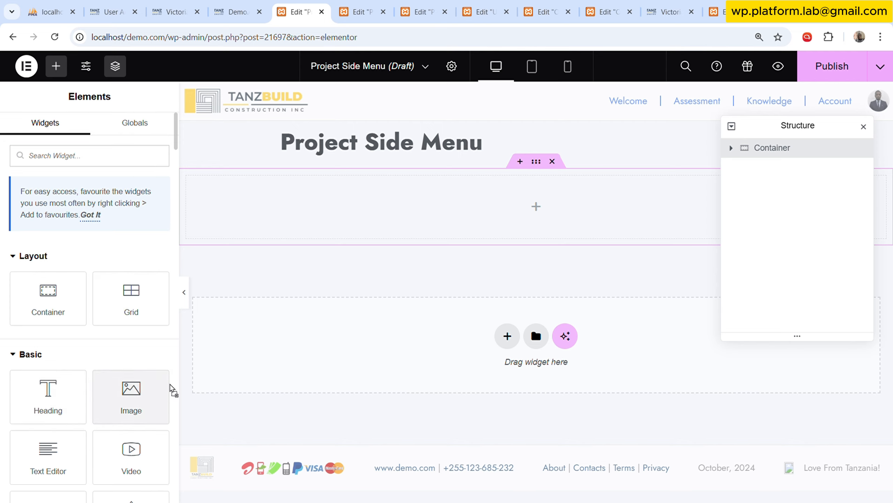
left_click_drag(173, 390, 330, 200)
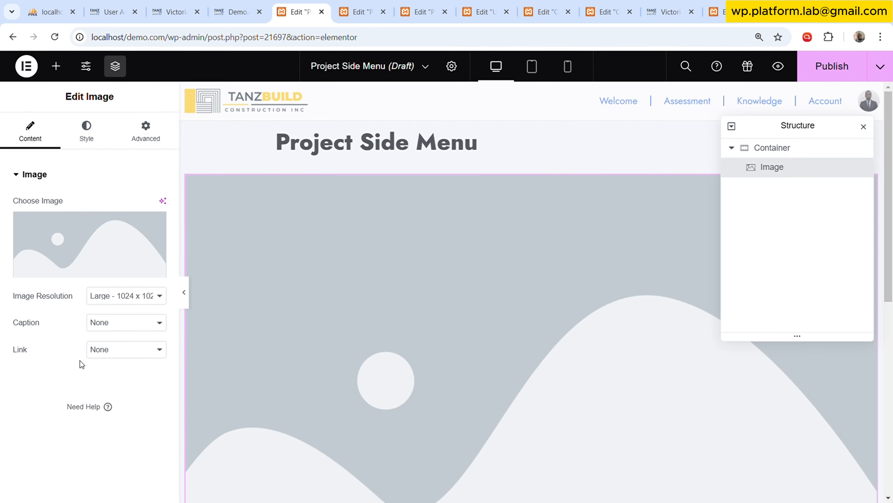
Add an Icon List widget to the container and arrange it directly below the Image widget.
left_click(56, 66)
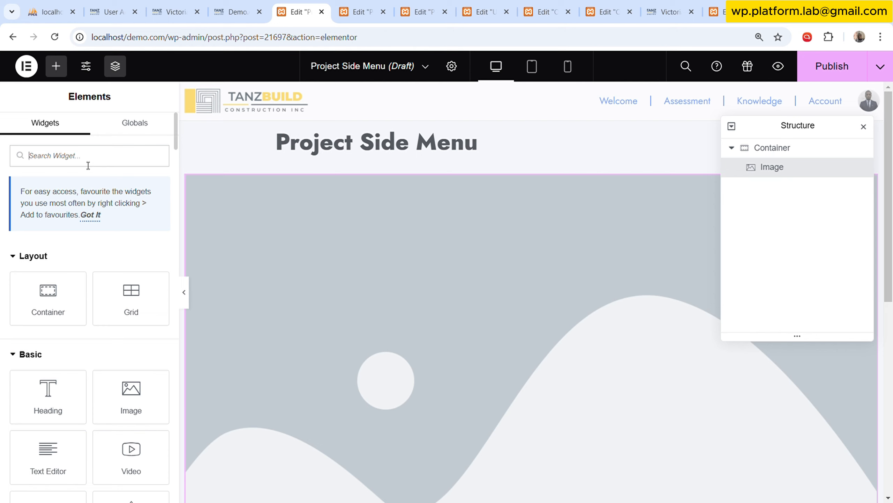
type("icon")
left_click_drag(60, 335, 403, 349)
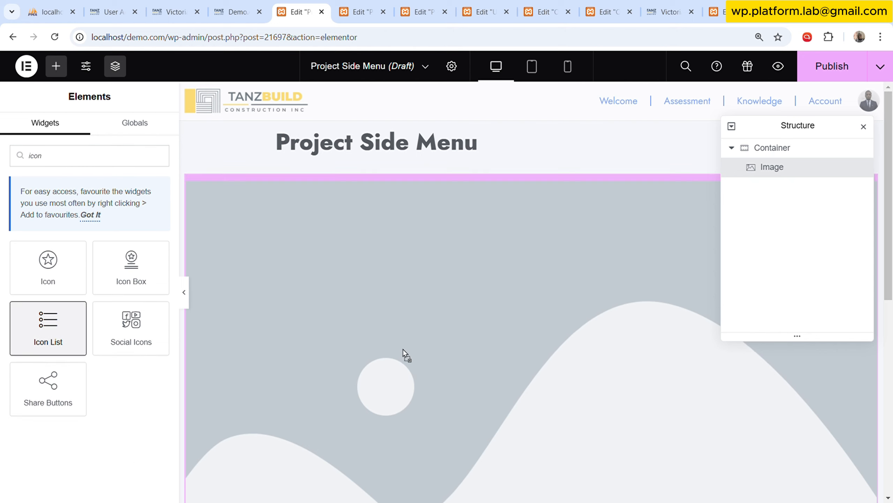
left_click_drag(403, 384, 410, 365)
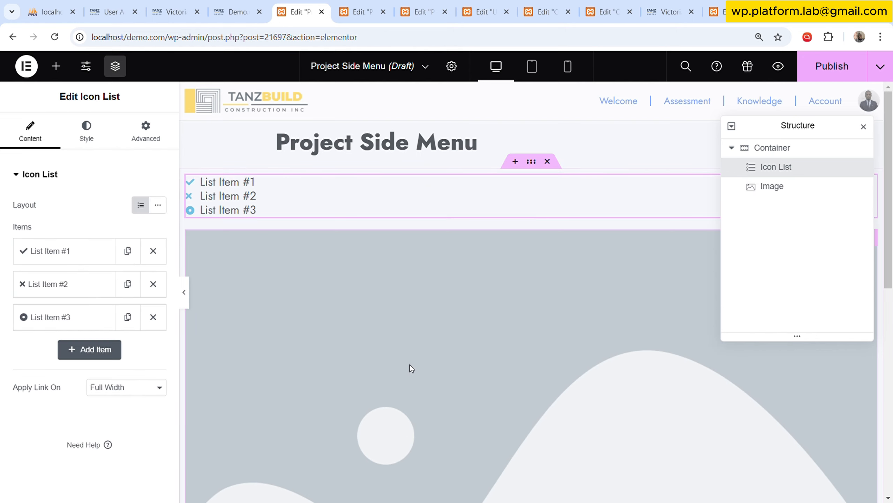
left_click(779, 187)
left_click_drag(779, 187, 772, 166)
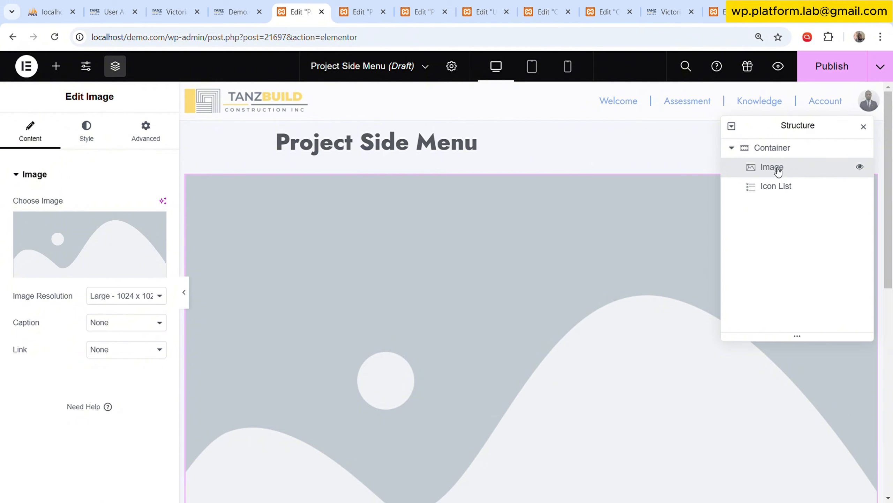
Set the Image widget's source to the Featured Image dynamic tag.
left_click(144, 245)
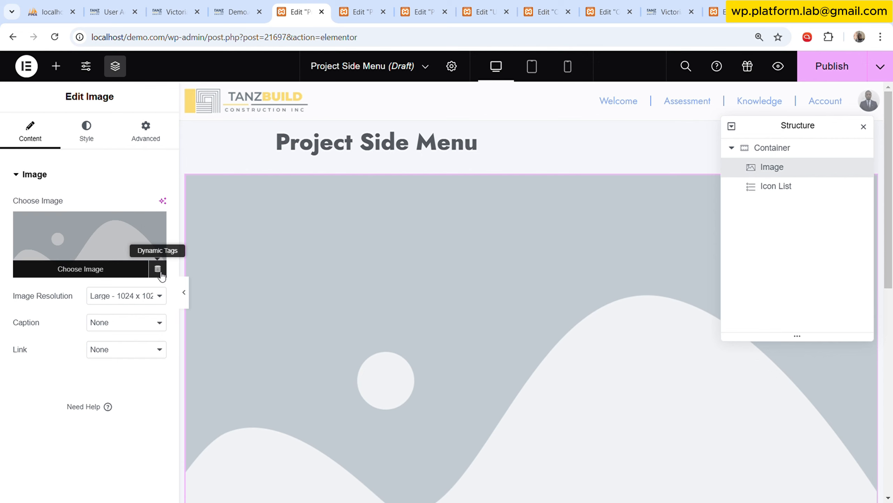
left_click(157, 273)
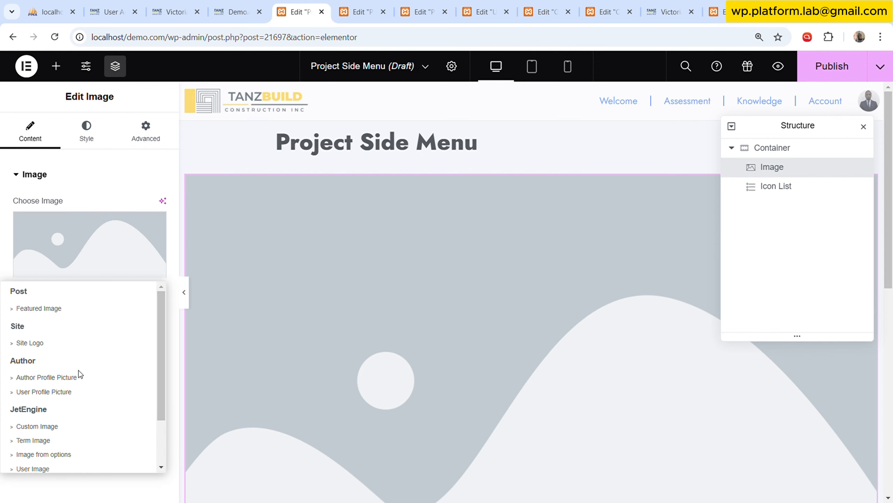
left_click(60, 307)
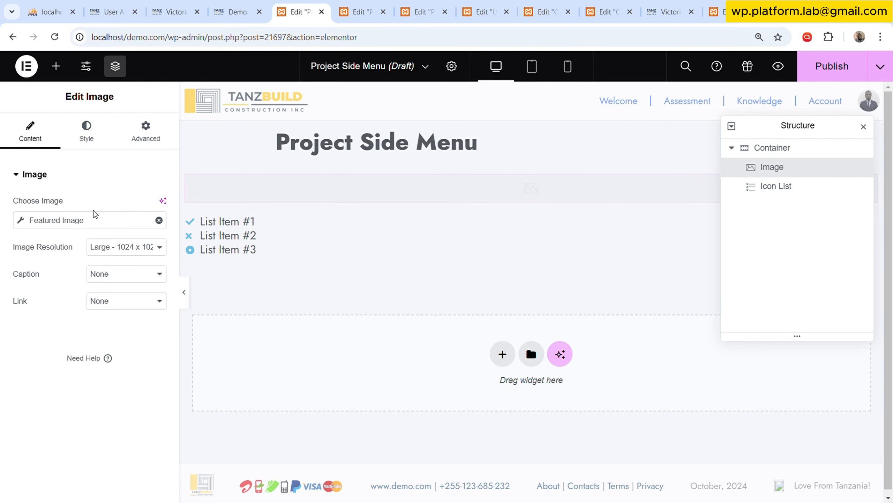
Set the wide TanzBuild Construction logo from the media library as the fallback for the Image widget's Featured Image tag.
left_click(76, 221)
left_click(94, 307)
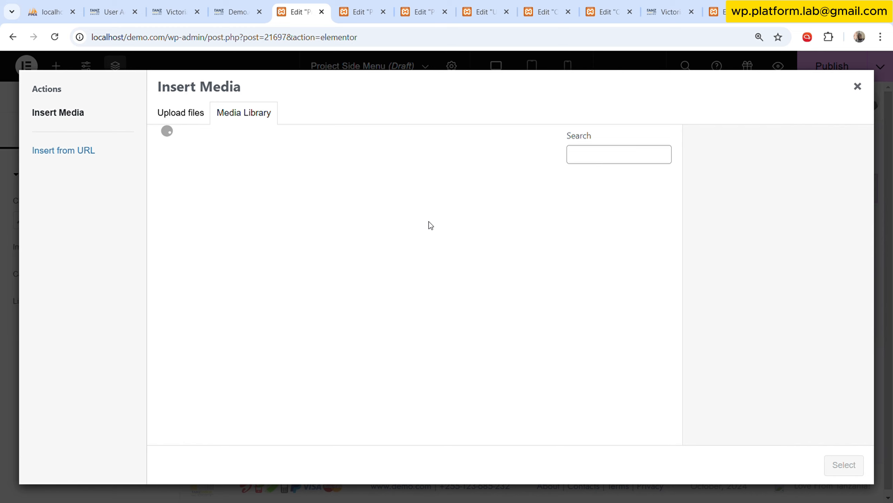
scroll(496, 304, "down", 3)
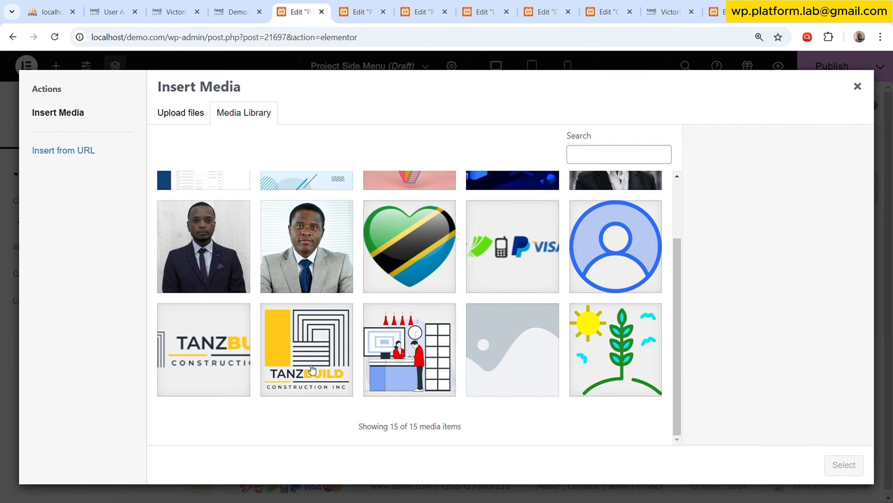
left_click(252, 352)
left_click(844, 464)
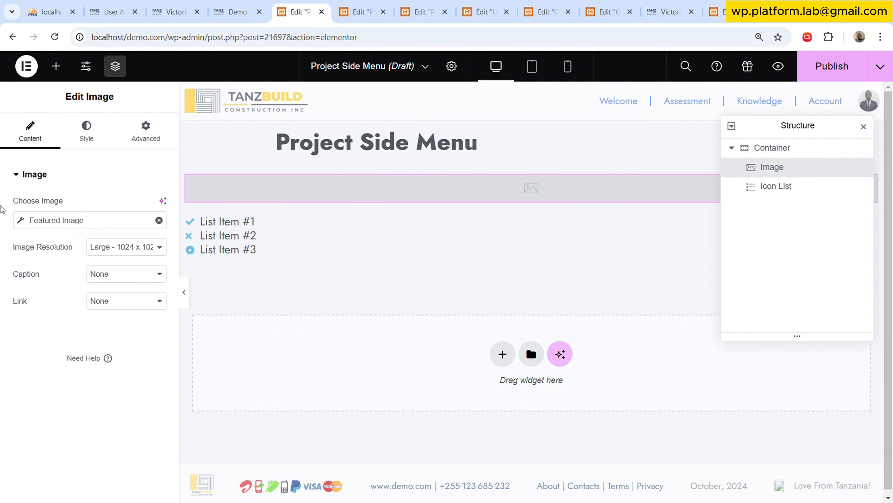
scroll(321, 302, "down", 3)
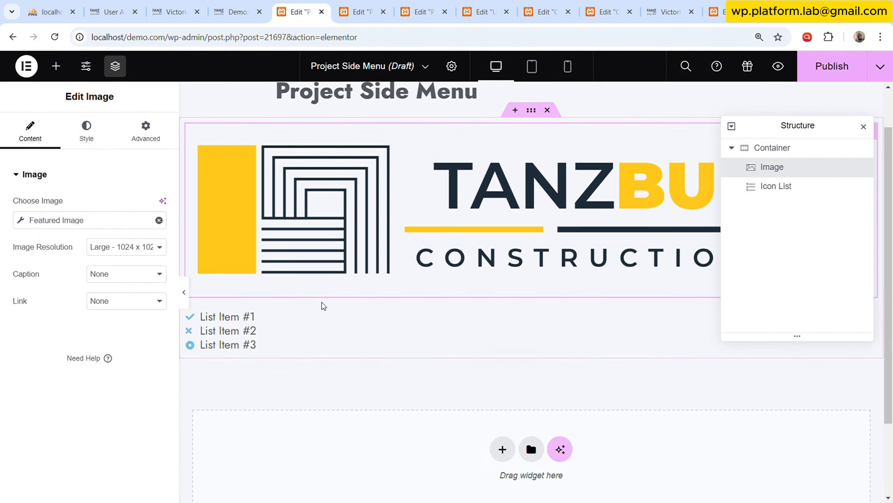
Rename the first item of the Icon List widget as Dashboard.
left_click(322, 272)
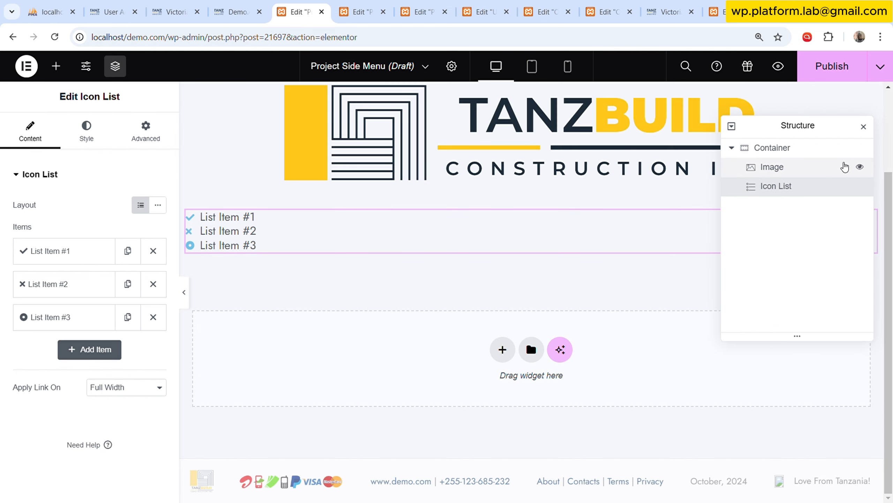
left_click(84, 260)
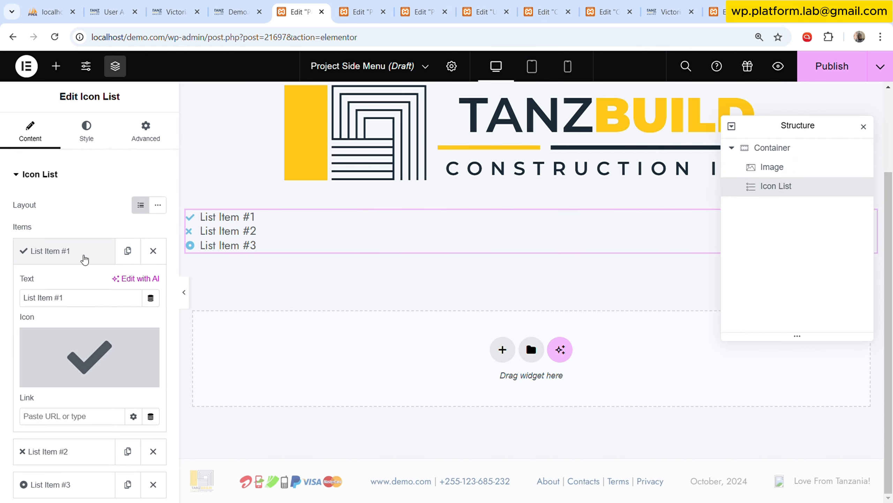
left_click(105, 300)
triple_click(105, 299)
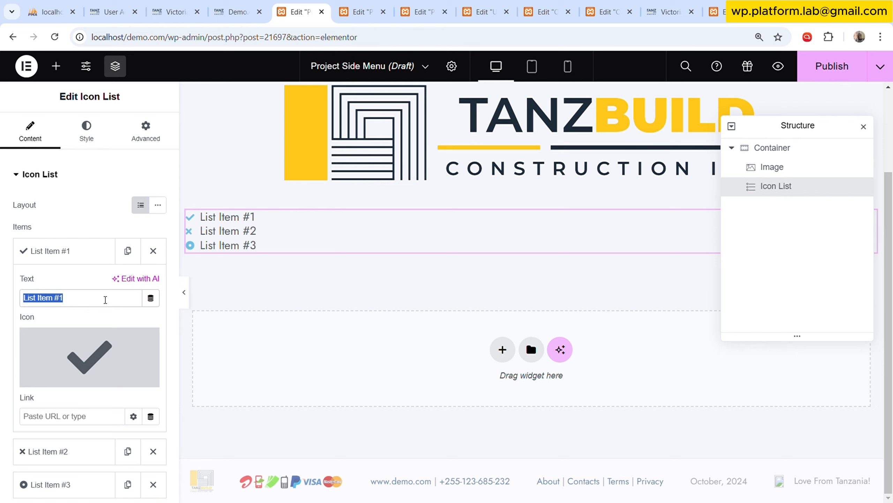
type("Peject")
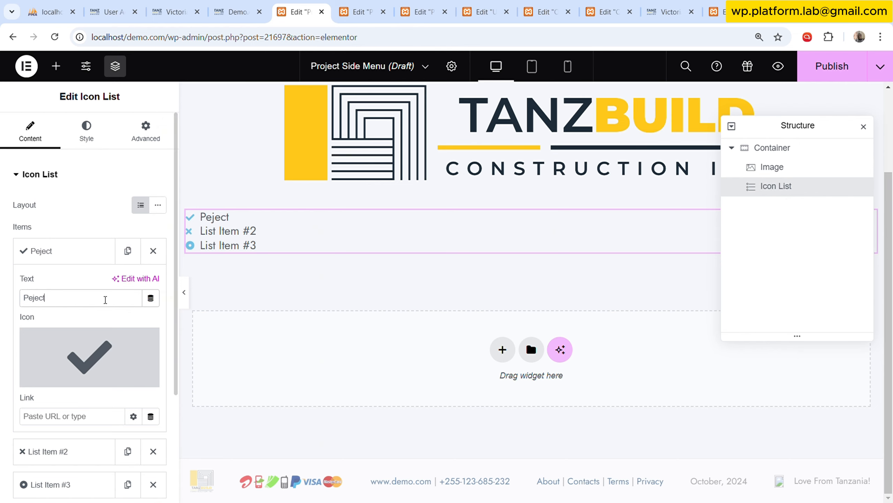
key("BackSpace")
key("BackSpace")
key("BackSpace")
key("BackSpace")
key("BackSpace")
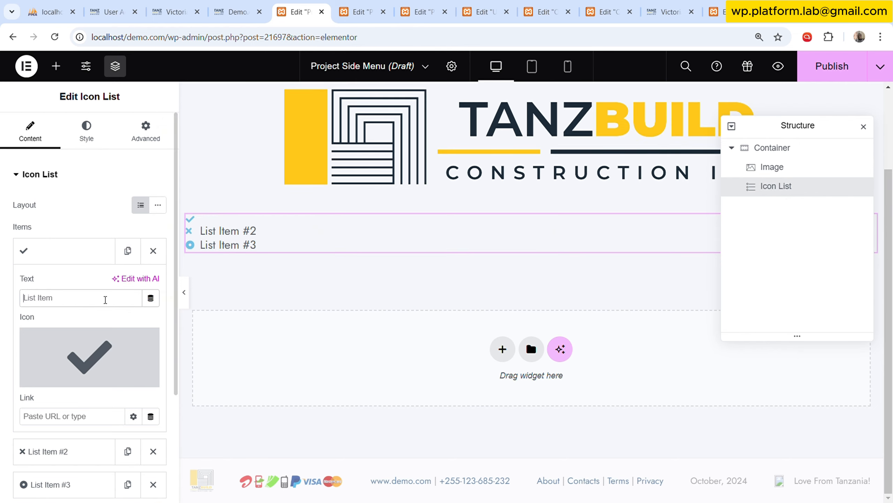
type("Dash")
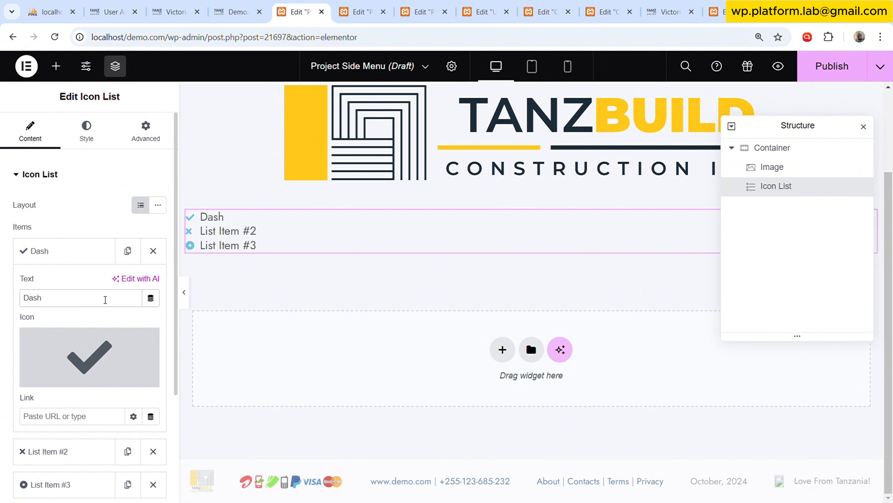
type("board")
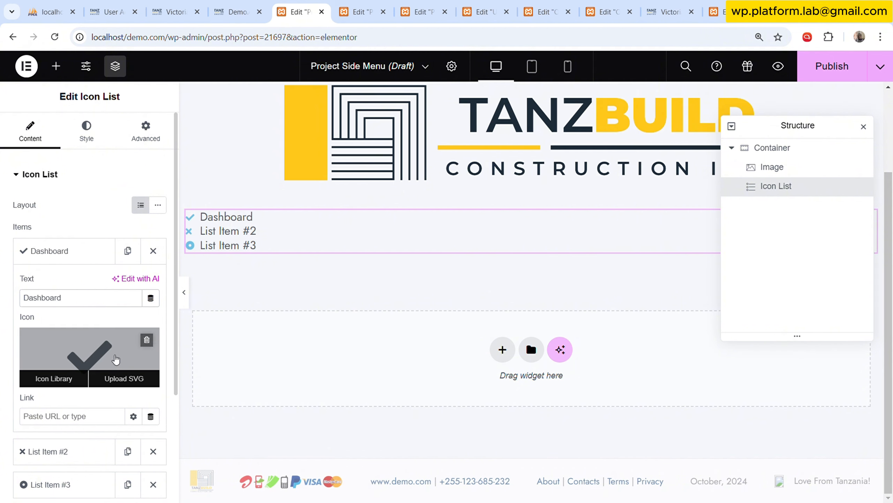
Search the icon library for "th" and give the Dashboard item the Th large icon.
left_click(56, 375)
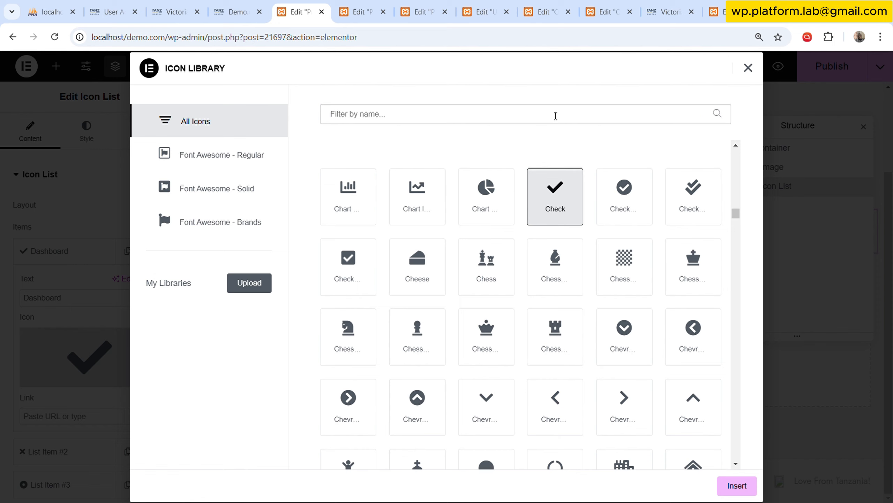
left_click(556, 115)
type("th")
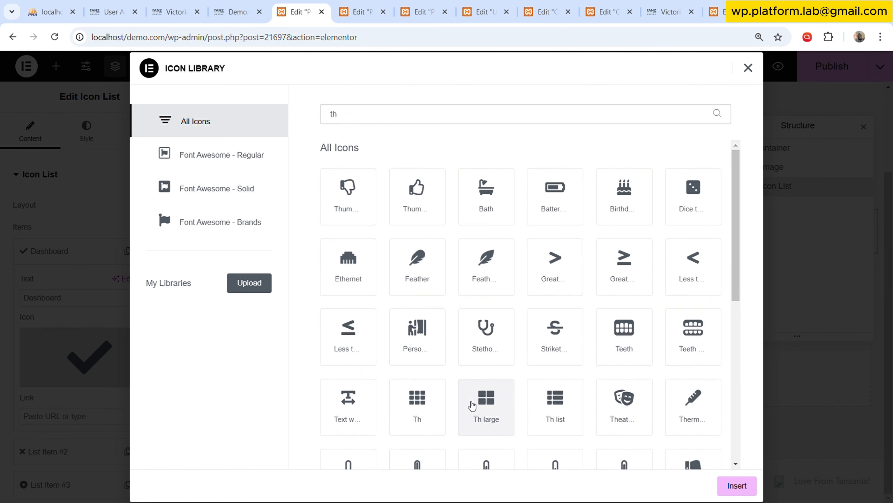
left_click(487, 405)
left_click(736, 485)
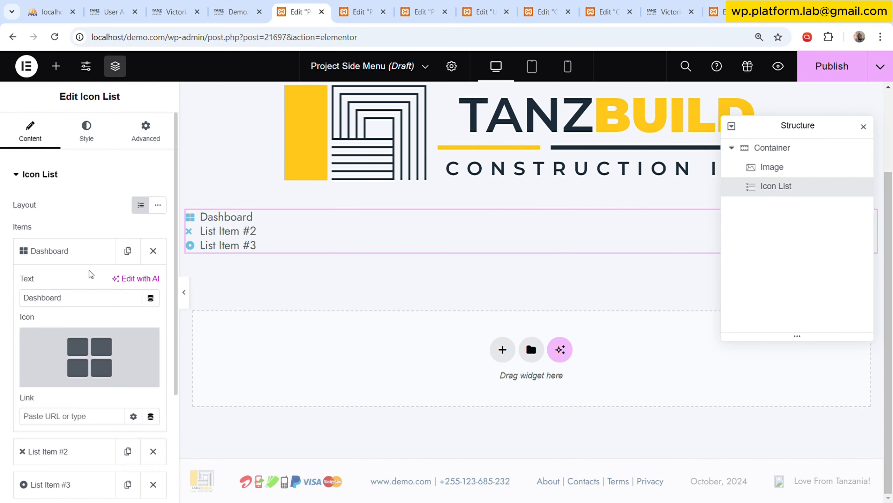
left_click(88, 258)
Rename the second icon list item as Members and give it the Users icon, found by searching "user".
left_click(87, 290)
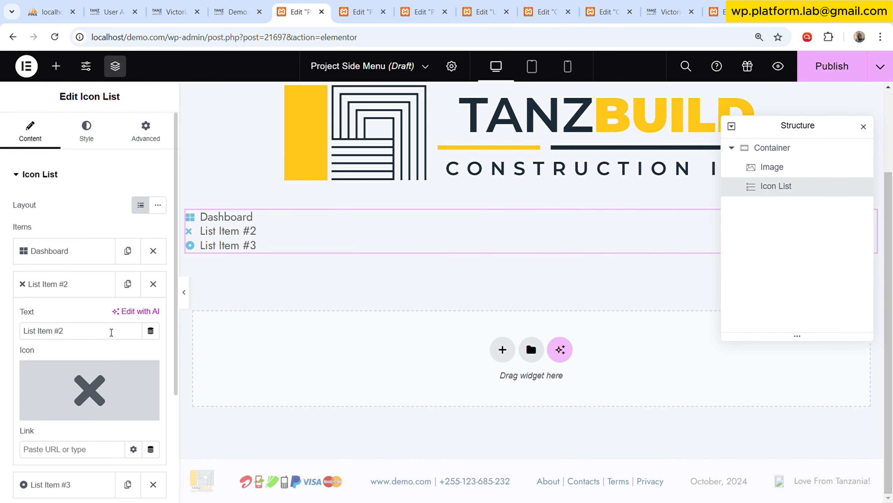
triple_click(105, 324)
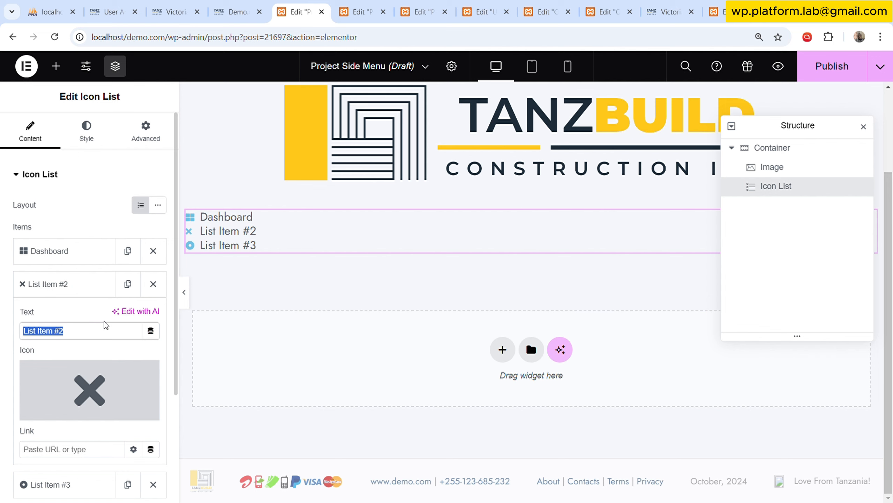
type("Members")
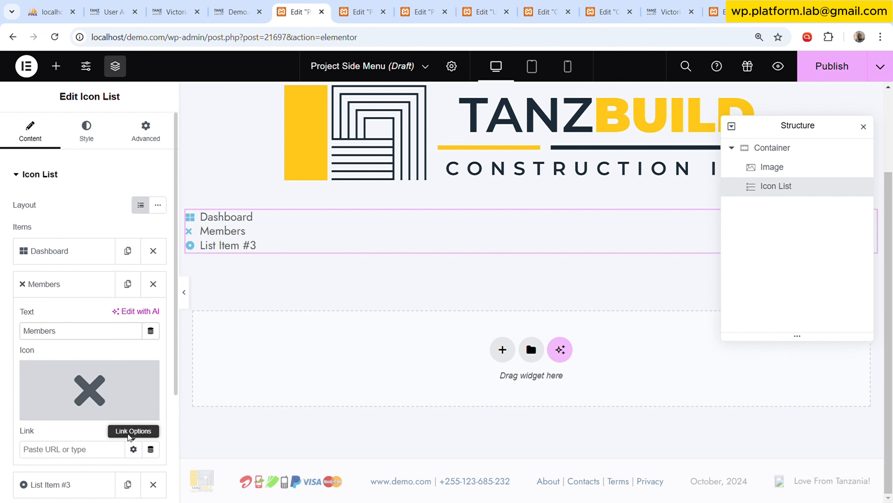
left_click(54, 411)
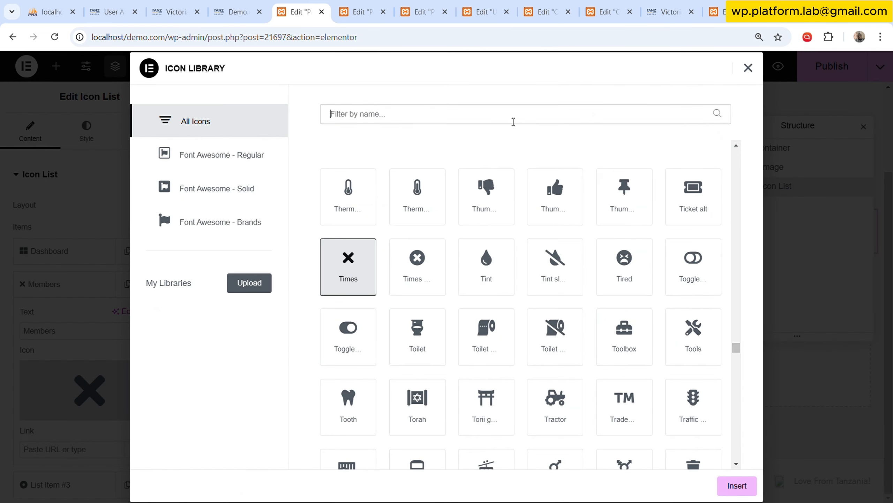
left_click(513, 122)
type("user")
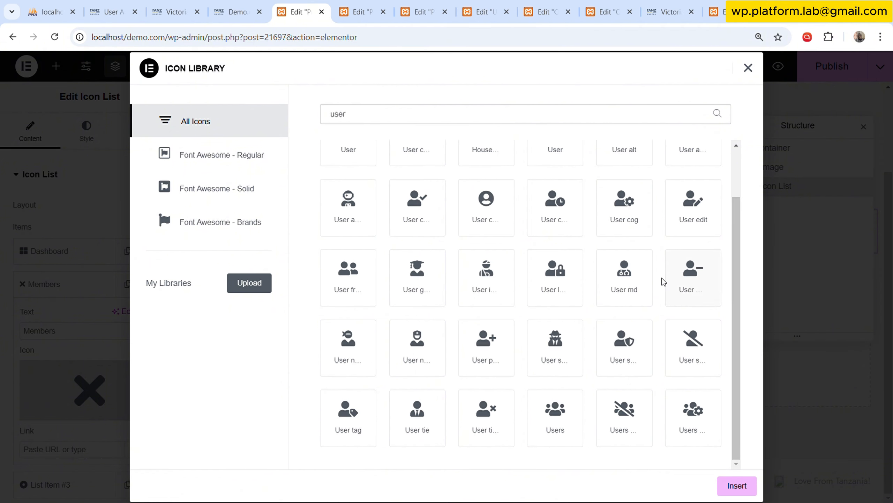
left_click(561, 425)
left_click(725, 486)
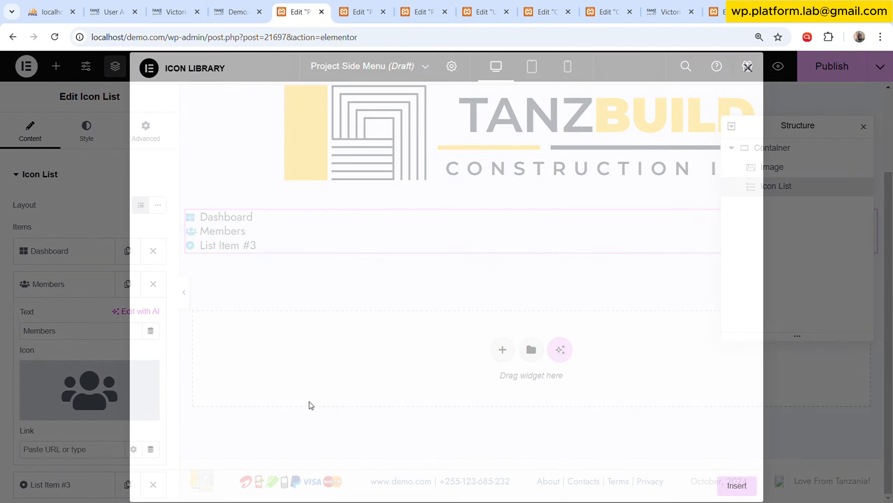
left_click(78, 285)
Rename the third item of the icon list as Tasks.
left_click(72, 318)
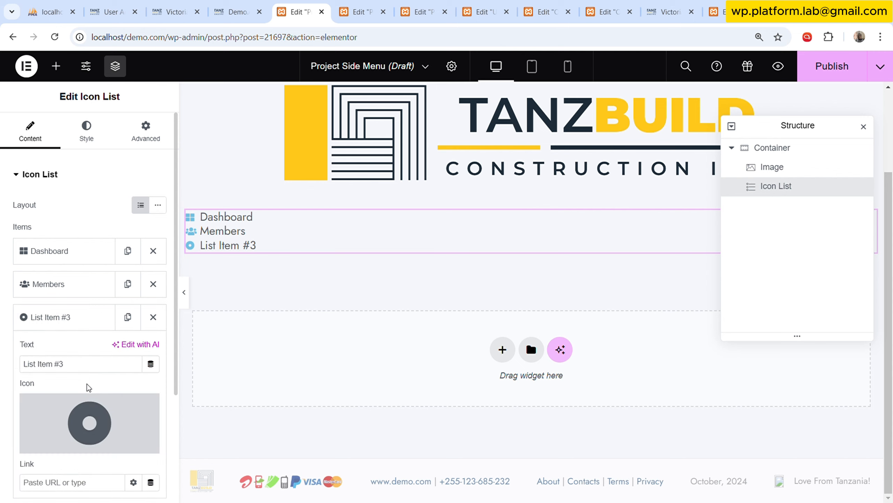
left_click(91, 368)
key("ctrl+a")
type("T")
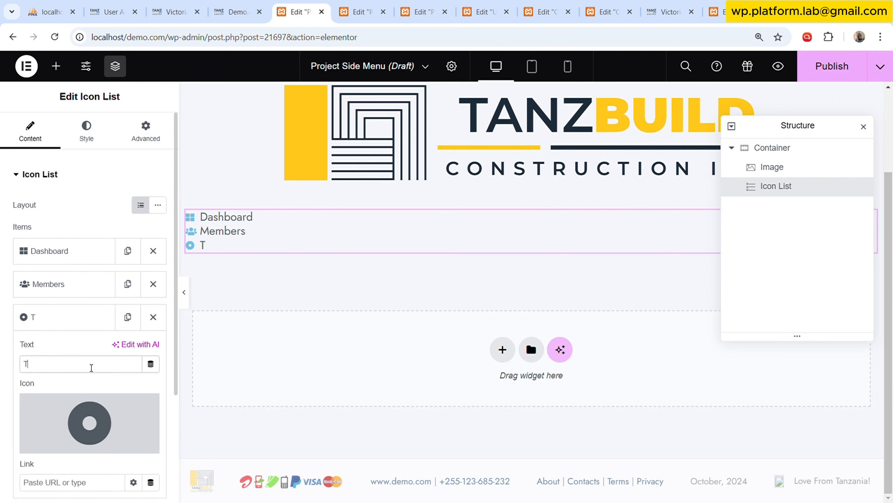
type("asks")
Search the icon library for "che" and assign the plain Check icon to the Tasks item.
left_click(89, 419)
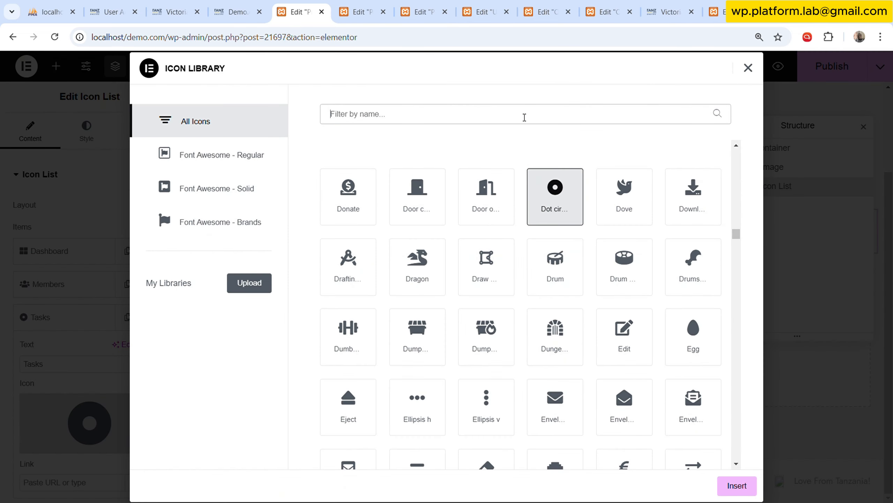
type("d")
type("he")
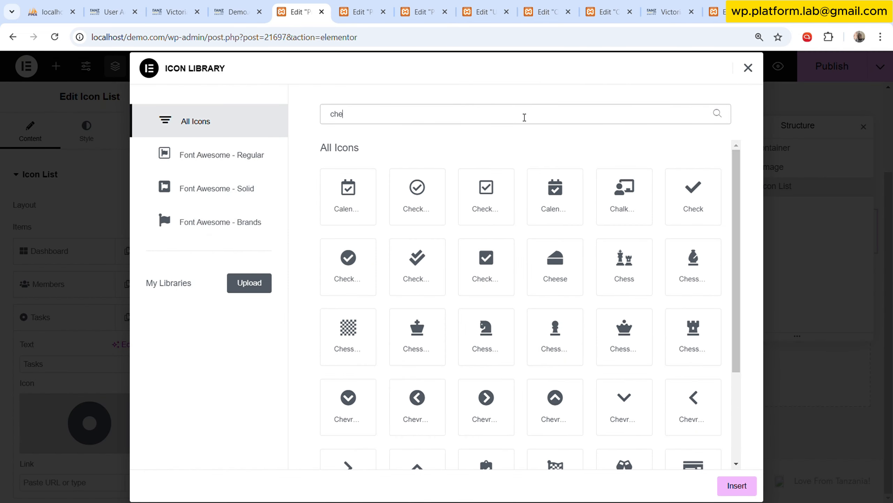
scroll(577, 255, "down", 3)
scroll(586, 291, "up", 3)
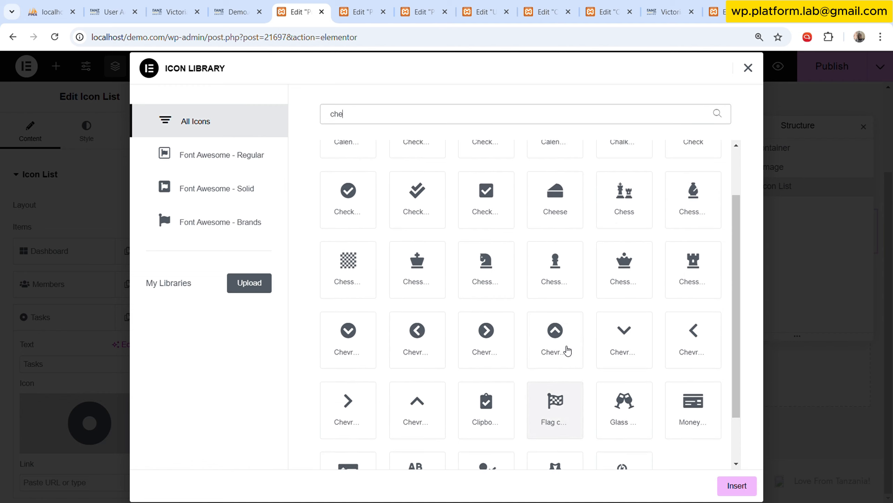
left_click(688, 198)
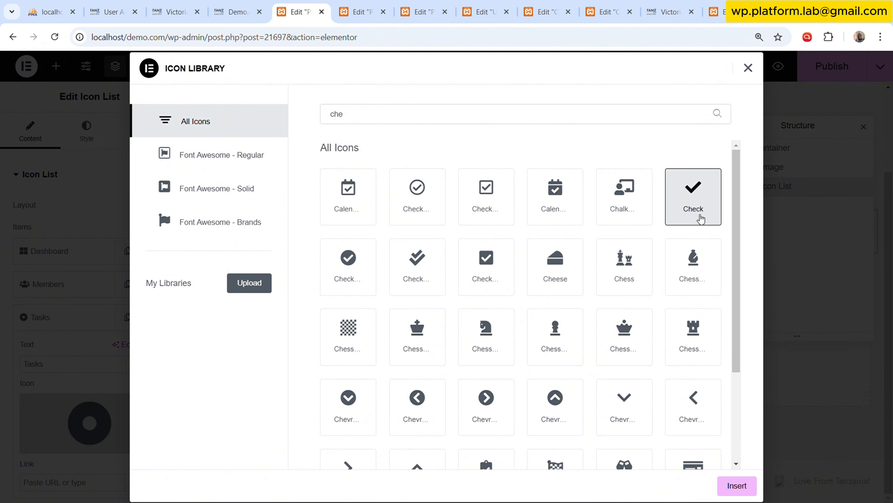
left_click(737, 485)
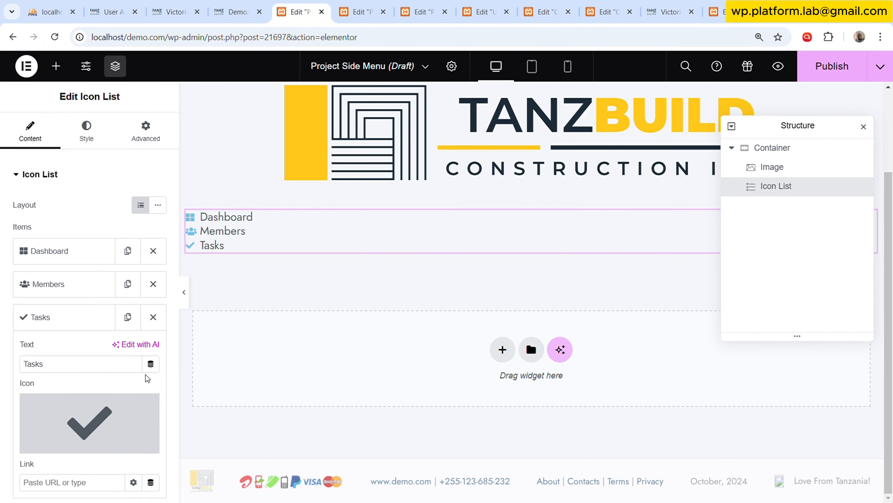
left_click(92, 318)
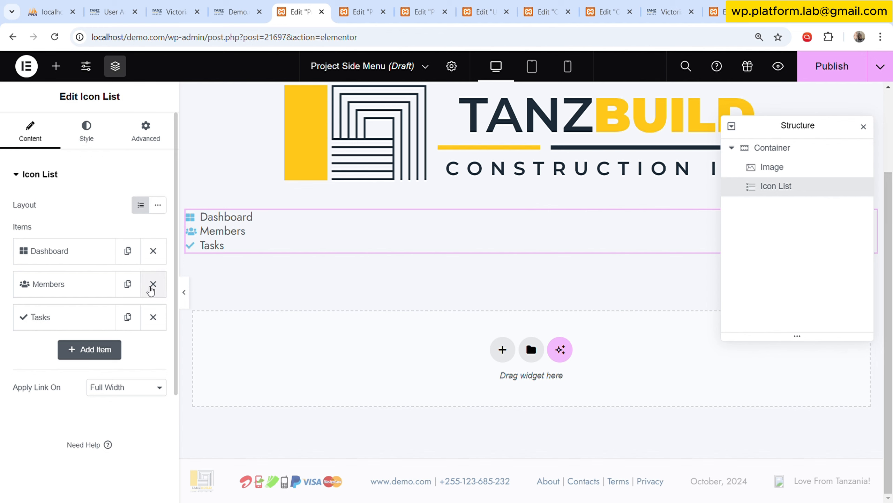
Set the parent container's content width to Full Width and reduce its width to 36%.
scroll(361, 235, "up", 3)
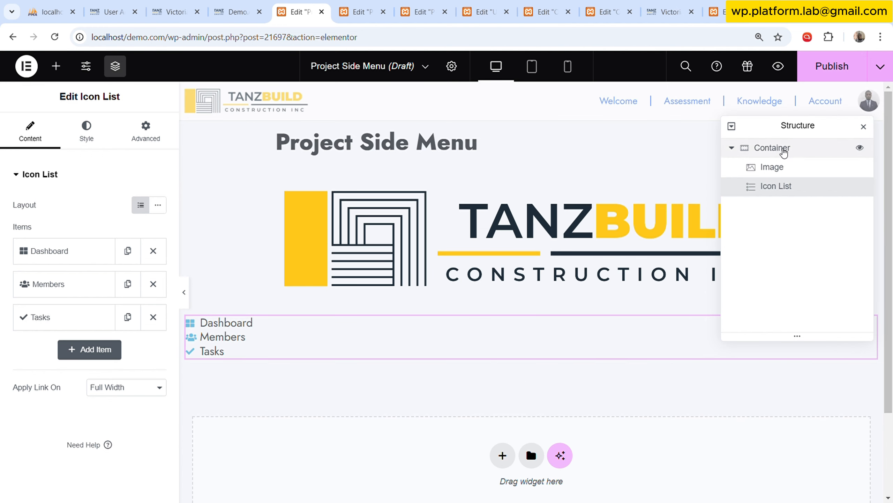
left_click(783, 148)
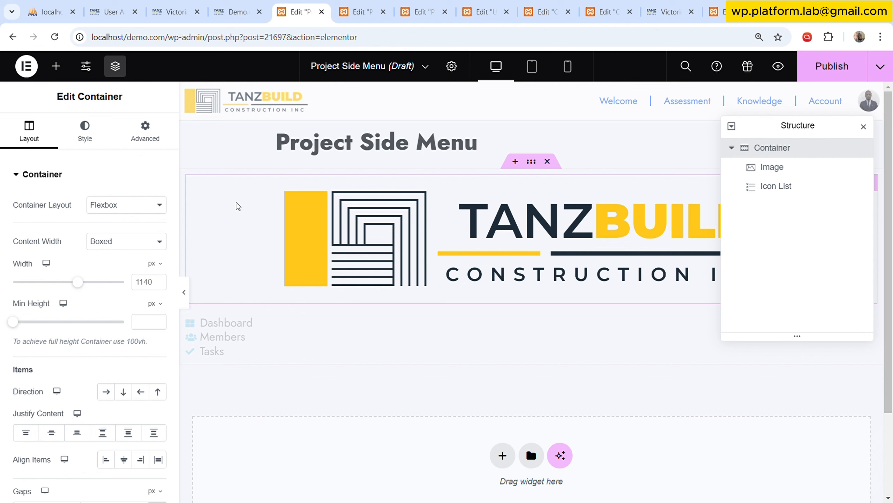
left_click(124, 273)
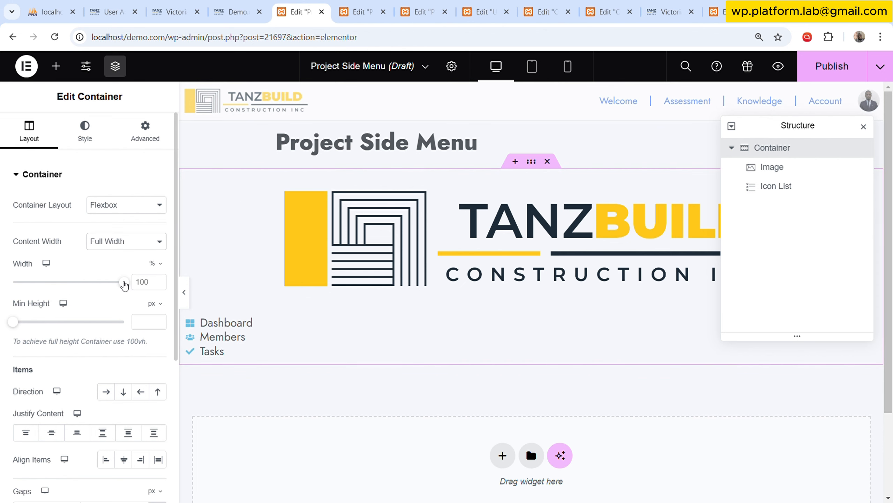
left_click_drag(124, 282, 52, 279)
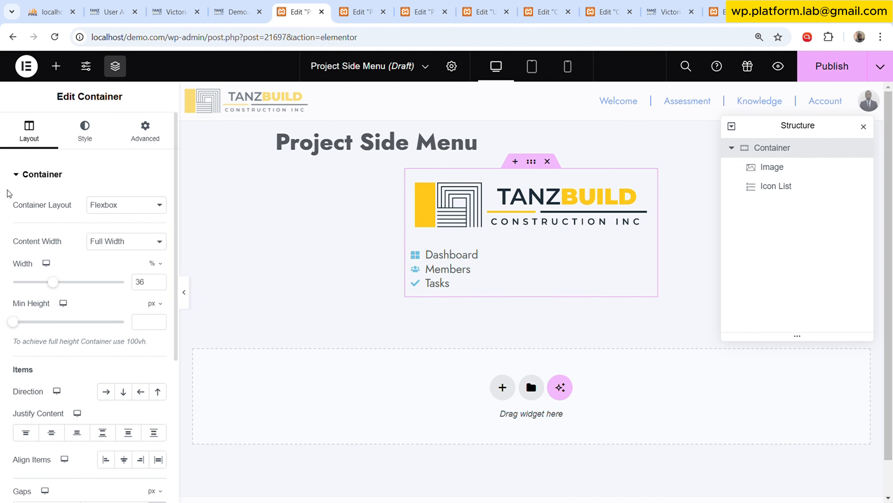
Set the container's padding to 0 px on all sides.
left_click(154, 135)
left_click(133, 269)
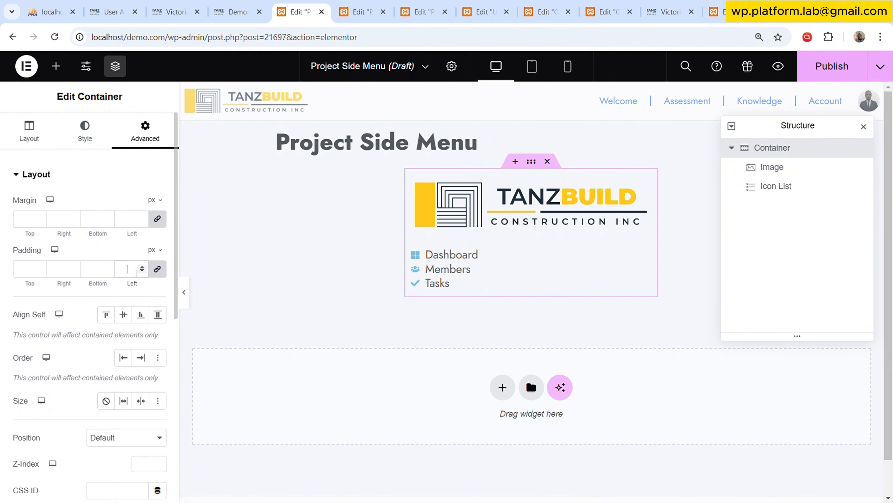
type("0")
Give the logo image a classic background using the white global colour.
left_click(538, 197)
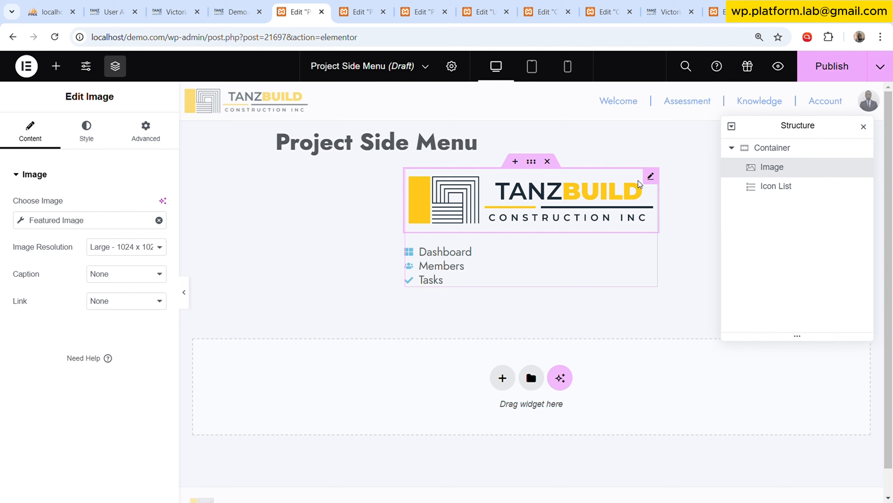
left_click(145, 138)
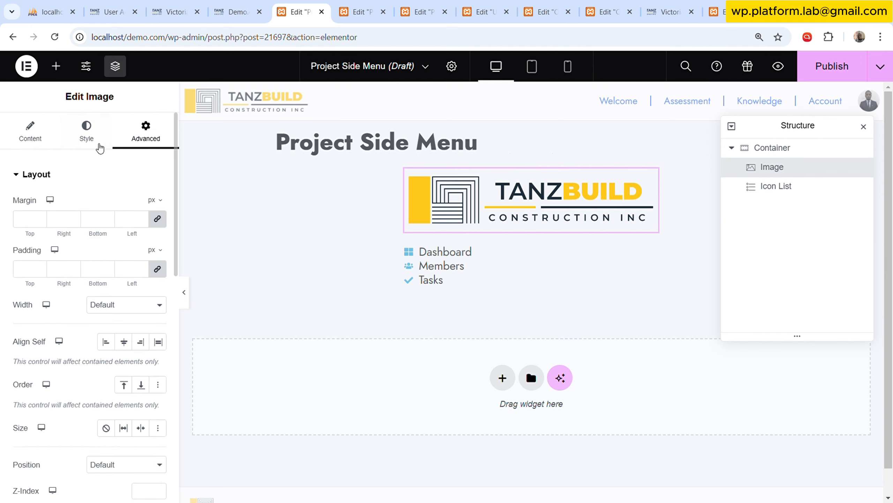
left_click(95, 140)
left_click(146, 138)
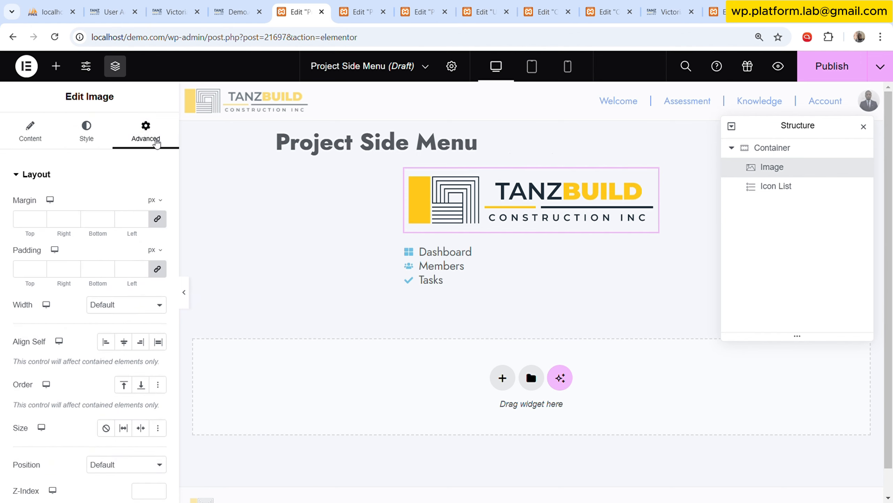
scroll(101, 317, "down", 6)
scroll(101, 317, "down", 5)
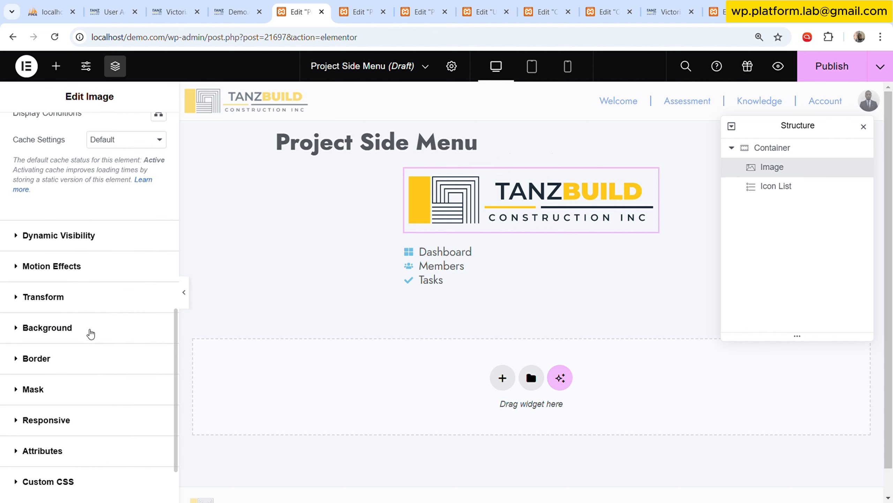
left_click(90, 331)
left_click(143, 363)
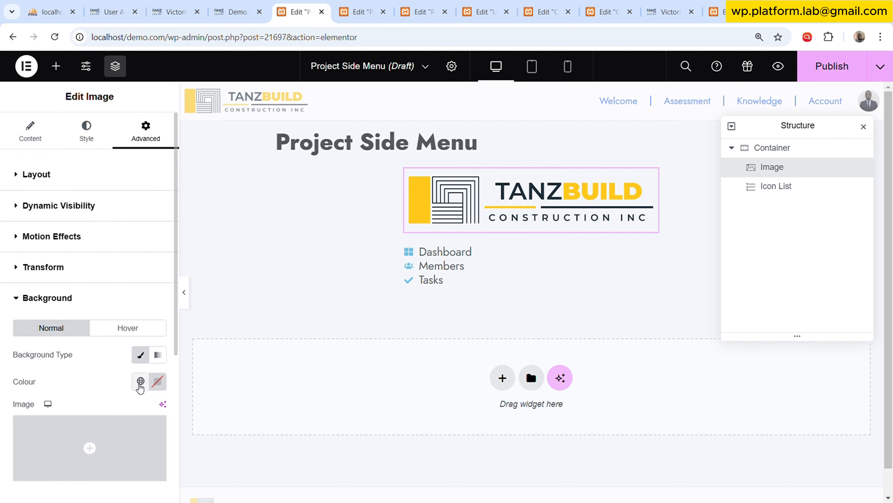
left_click(140, 380)
scroll(96, 282, "down", 5)
left_click(79, 236)
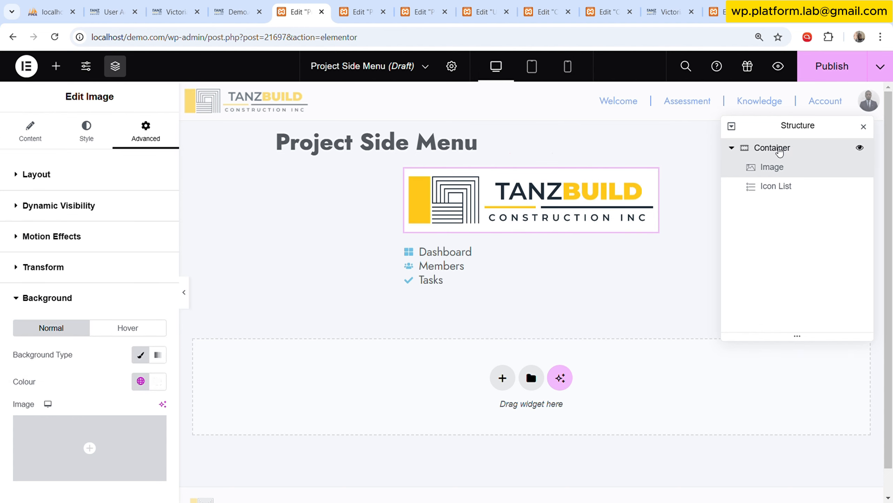
Set the parent container's background type to Classic.
left_click(775, 148)
left_click(101, 133)
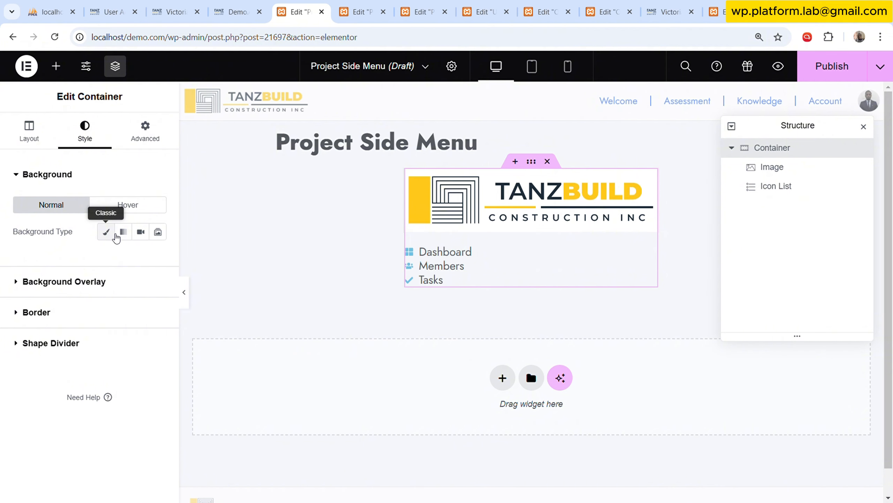
left_click(107, 233)
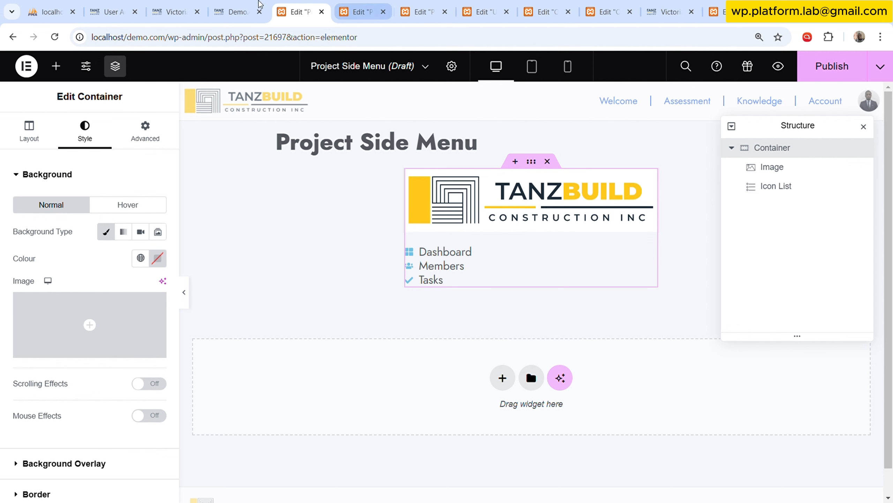
Open the site's WordPress admin dashboard at localhost/demo.com/wp-admin/ in a separate browser tab.
left_click(243, 12)
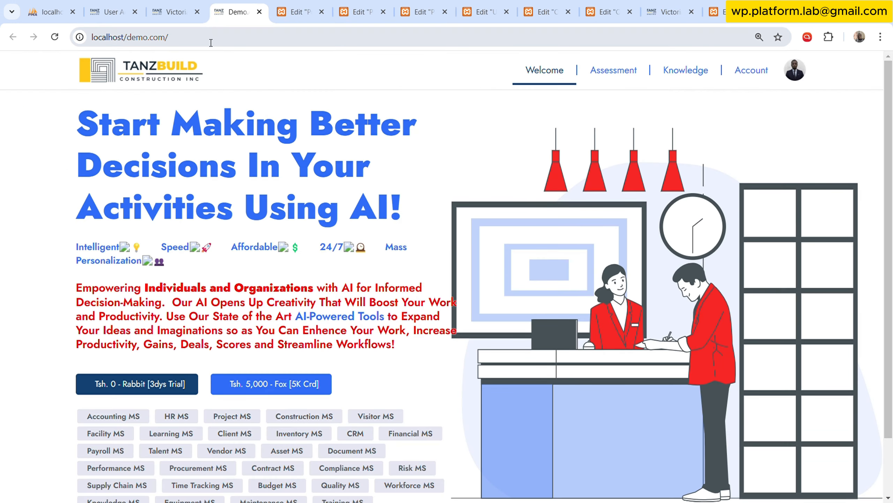
left_click(227, 39)
left_click(232, 42)
type("w")
key("Return")
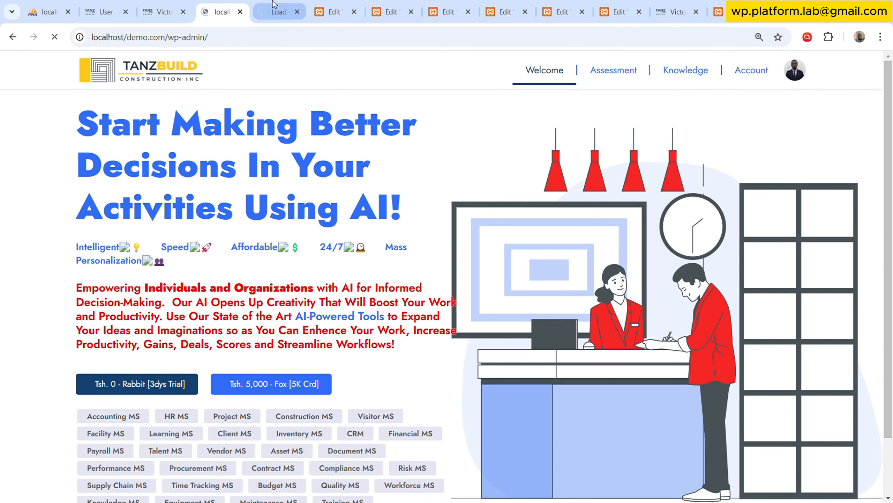
left_click_drag(273, 5, 211, 5)
left_click(267, 7)
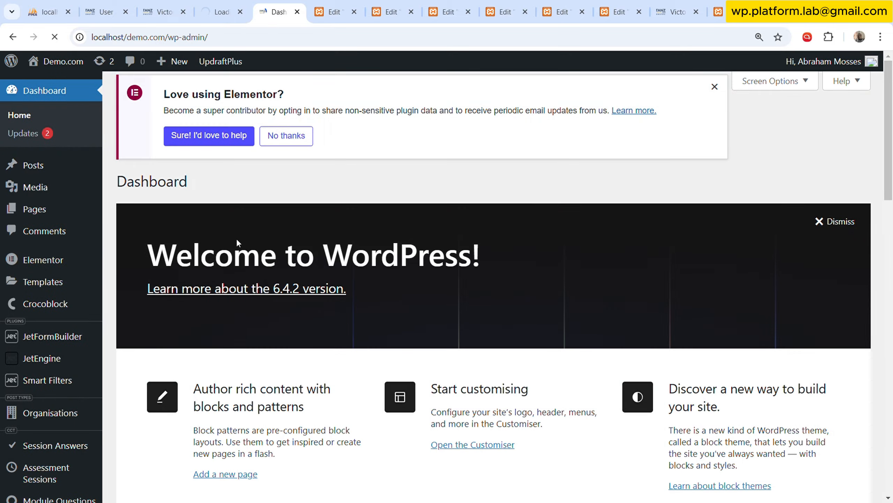
Open JetEngine's Custom Content Types list in a new browser tab and switch to it.
mouse_move(83, 265)
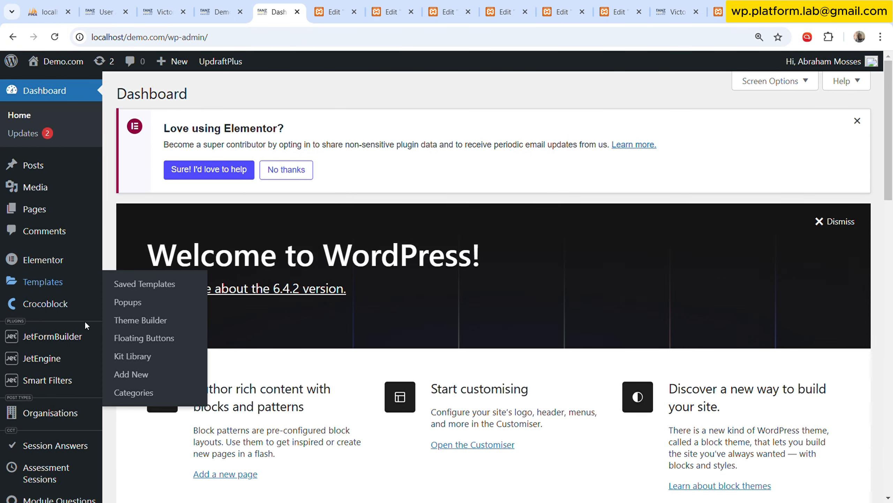
mouse_move(84, 354)
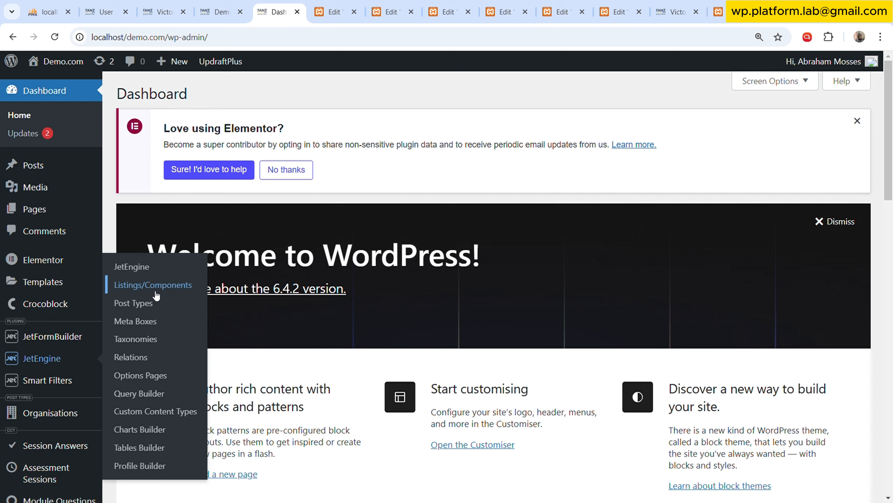
left_click(140, 411, "ctrl")
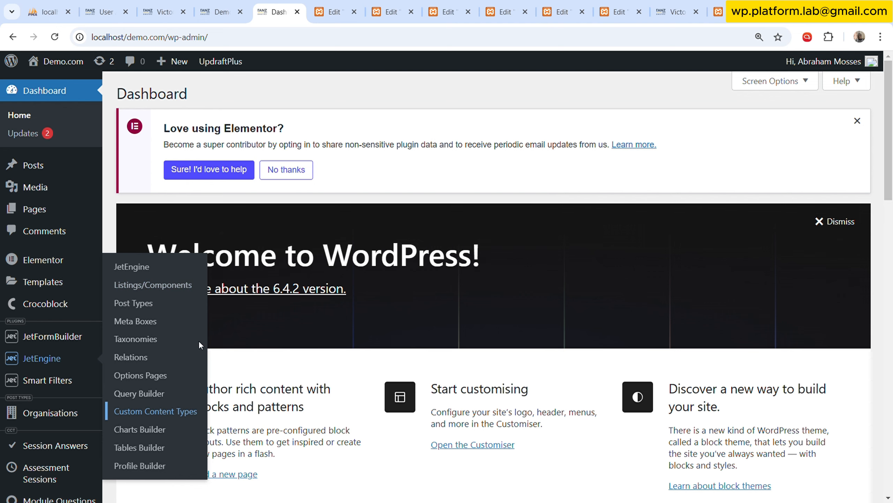
left_click(305, 5)
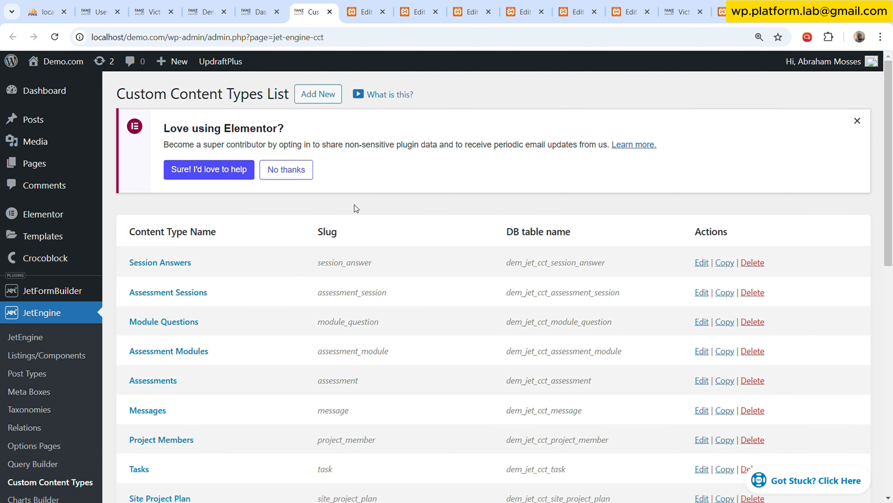
Start a new custom content type named Organisations with the slug organisation.
left_click(316, 94)
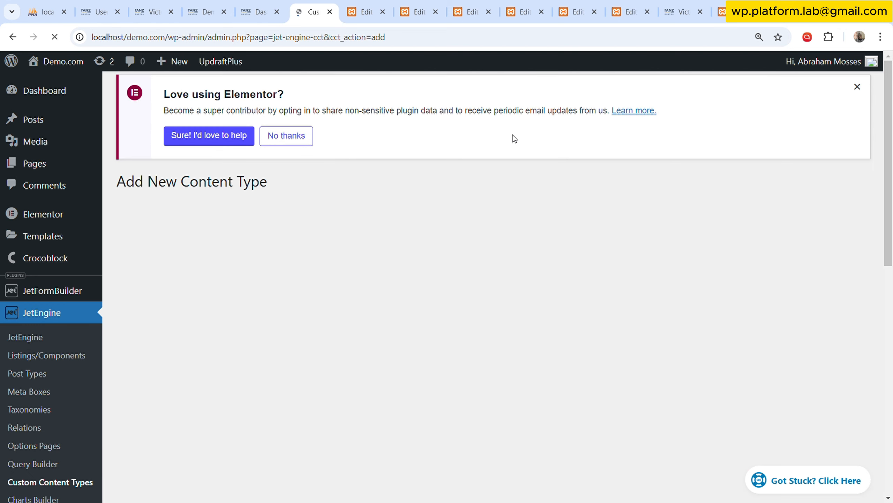
left_click(420, 290)
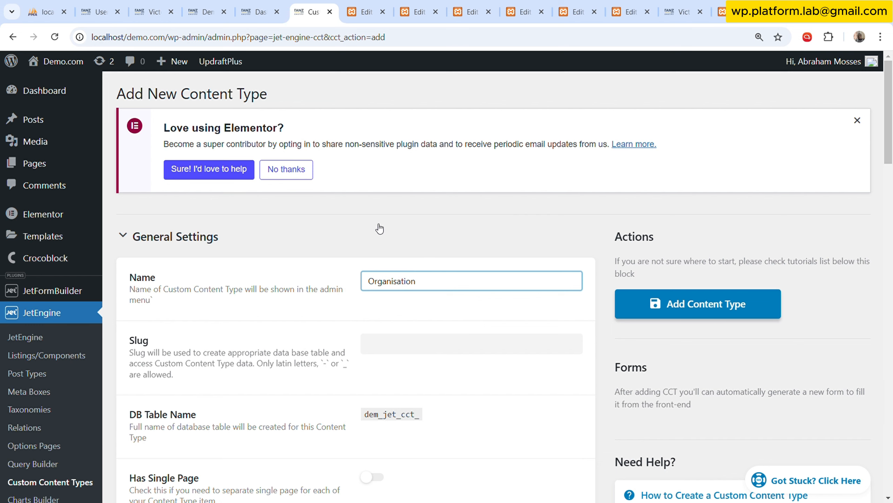
scroll(458, 304, "down", 3)
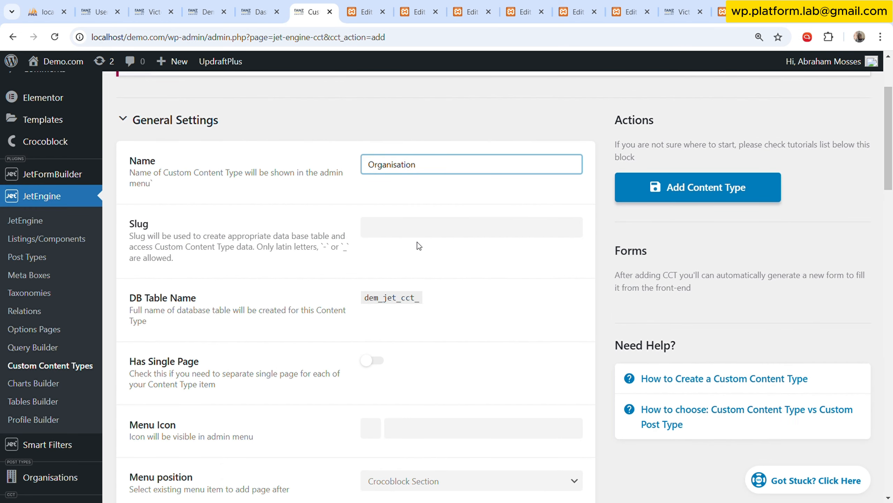
left_click(337, 211)
left_click(433, 165)
type("s")
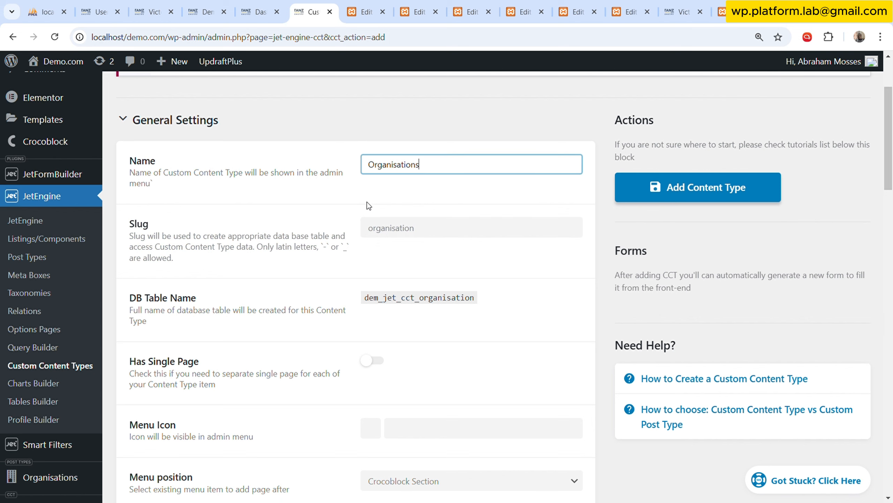
Add a text field labelled Org Name with the ID org_name to the Organisations content type.
scroll(367, 202, "down", 5)
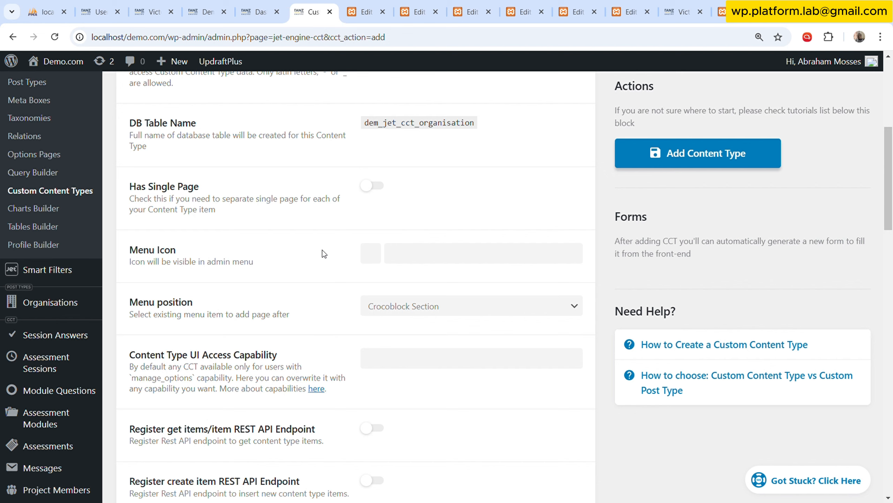
scroll(323, 249, "down", 10)
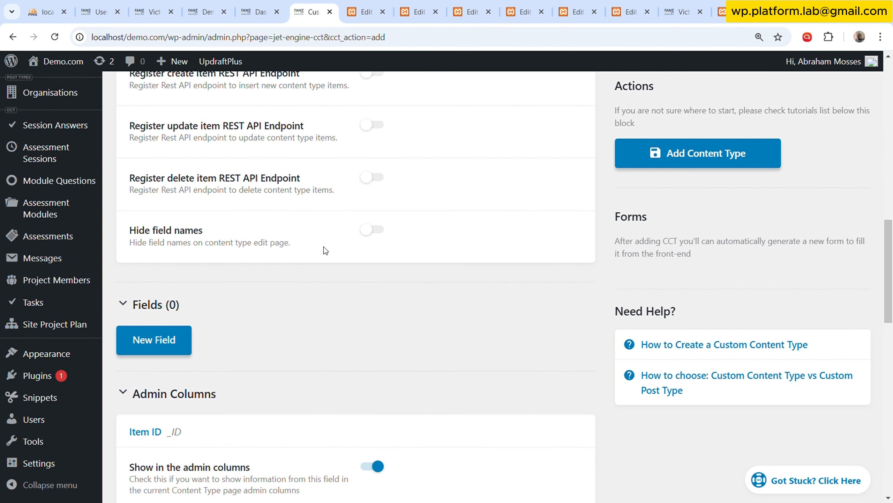
scroll(188, 281, "down", 3)
left_click(154, 223)
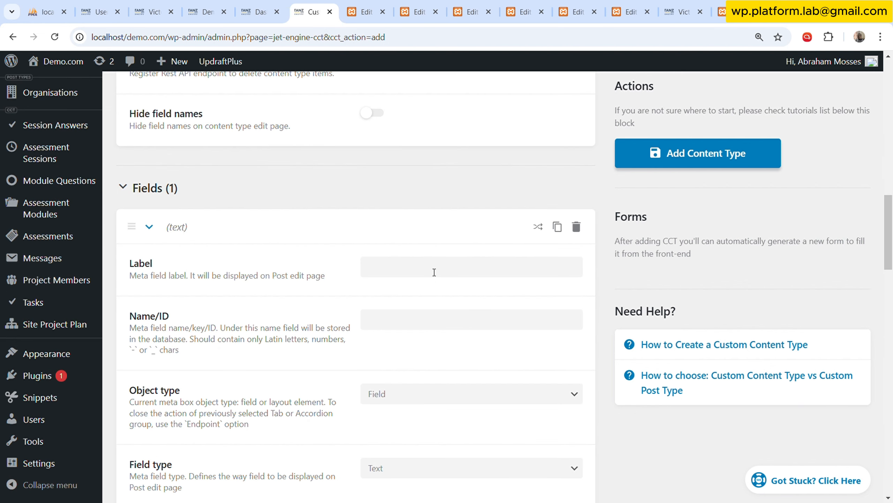
left_click(430, 265)
type("O")
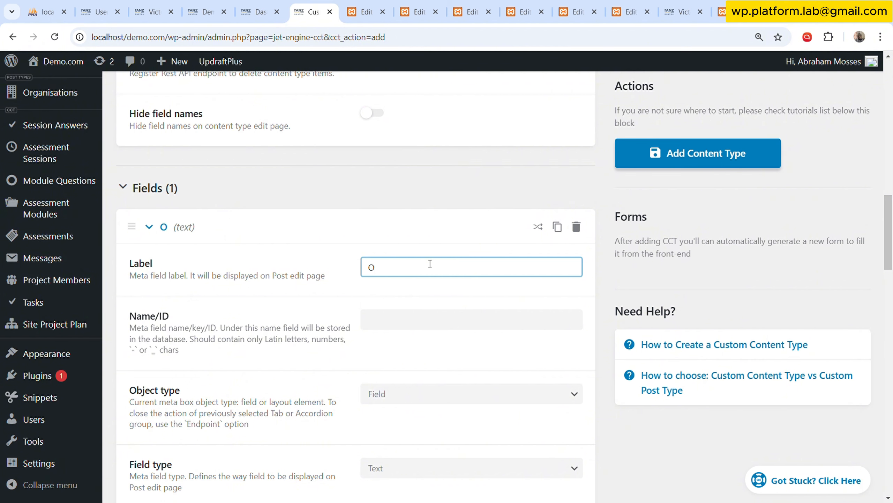
type("rg NAme")
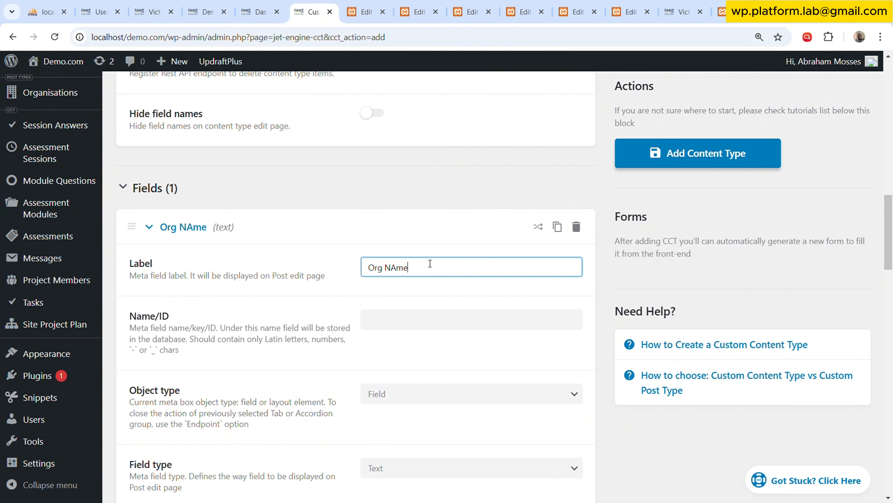
key("BackSpace")
key("BackSpace")
key("BackSpace")
type("e")
left_click(208, 225)
Duplicate the Org Name field and relabel the copy Org Description with the ID org_description.
left_click(557, 227)
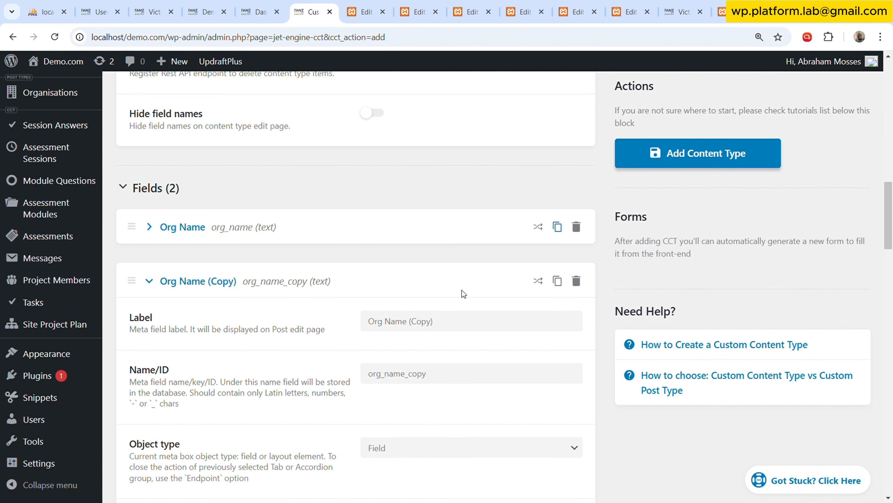
left_click_drag(390, 325, 504, 322)
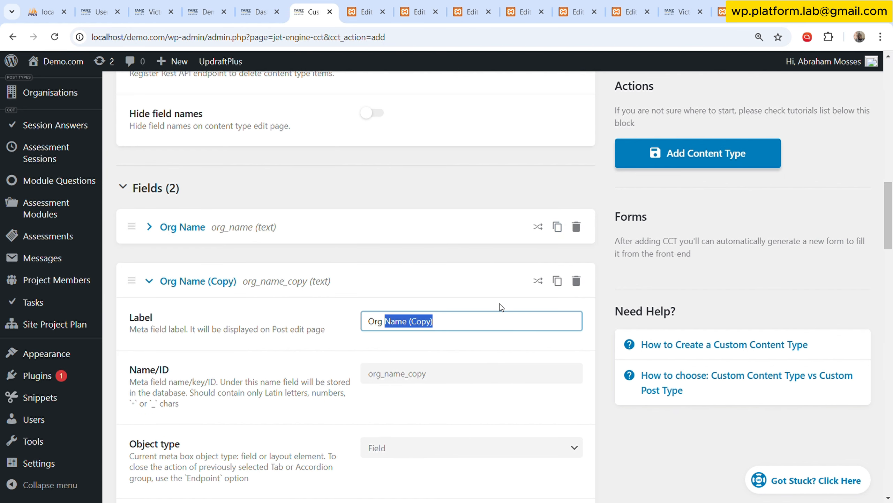
type("Desc")
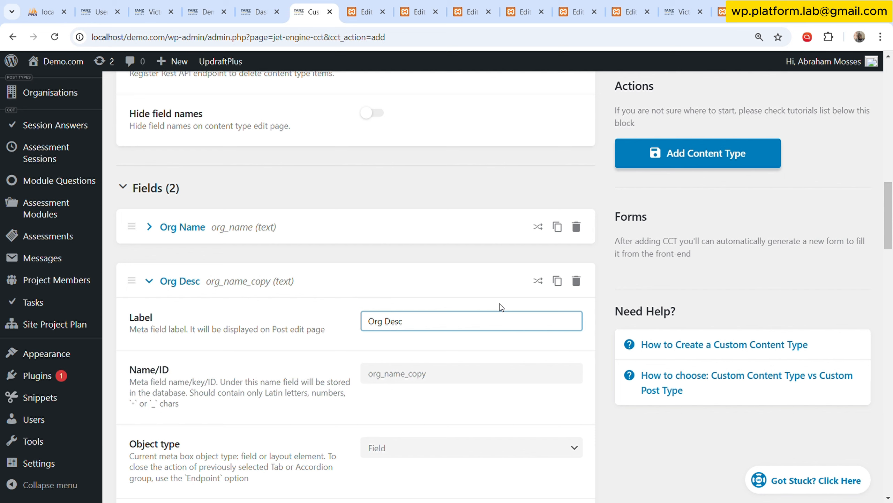
type("ription")
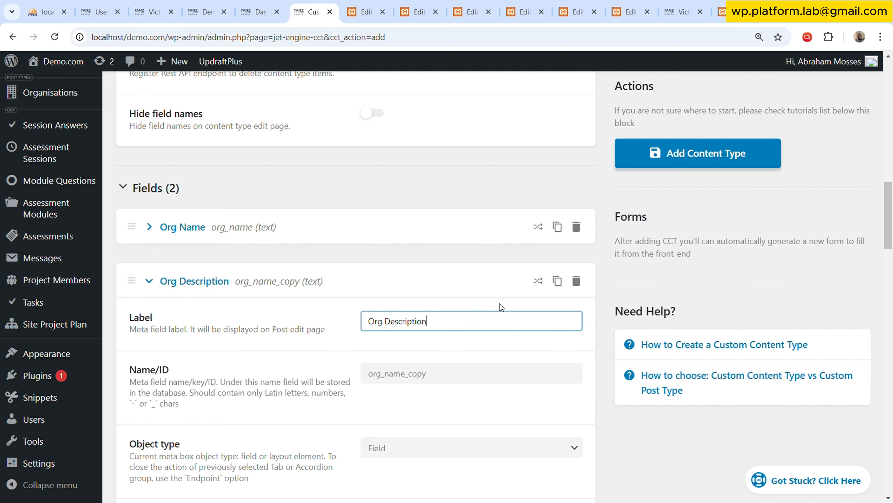
double_click(487, 380)
key("BackSpace")
left_click(424, 352)
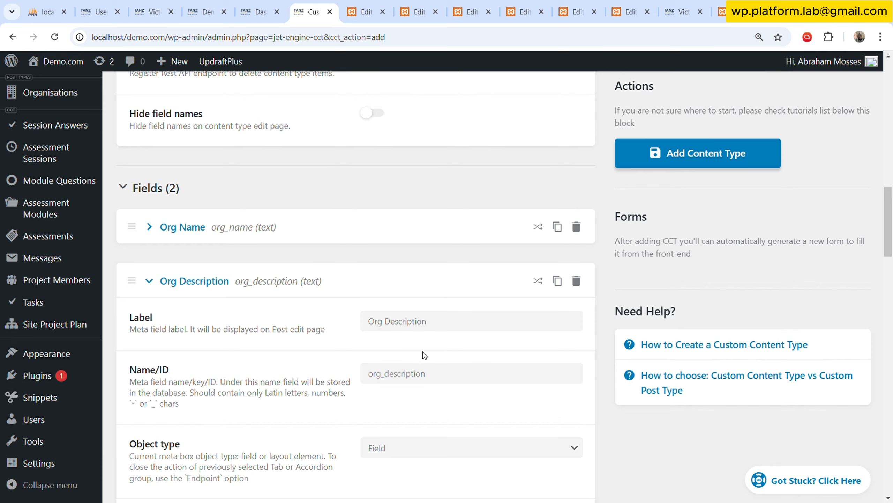
Set the Org Description field's type to Textarea and collapse its settings.
scroll(443, 337, "down", 3)
left_click(435, 356)
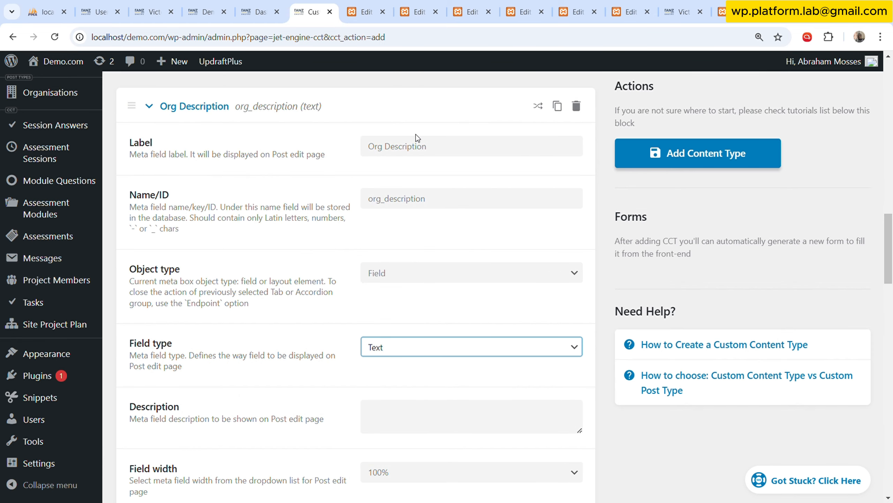
key("Down")
left_click(268, 115)
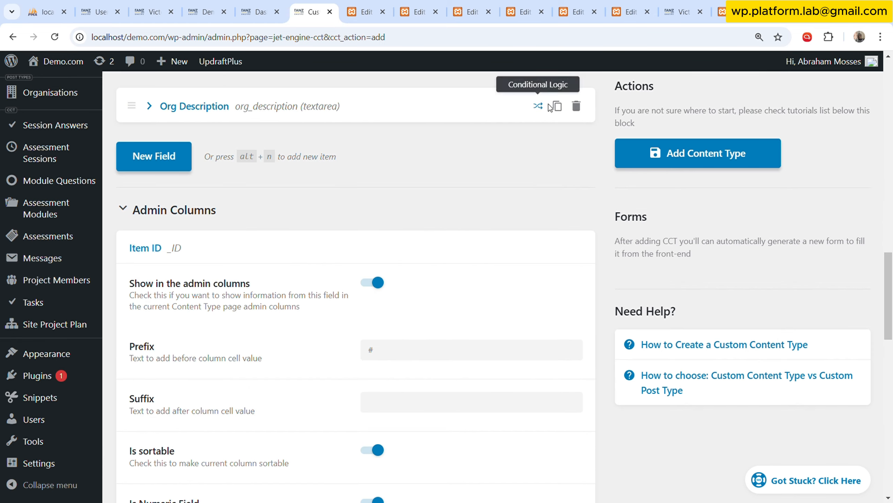
Duplicate the Org Description field and relabel the copy Org Color with the ID org_color.
left_click(551, 107)
double_click(396, 205)
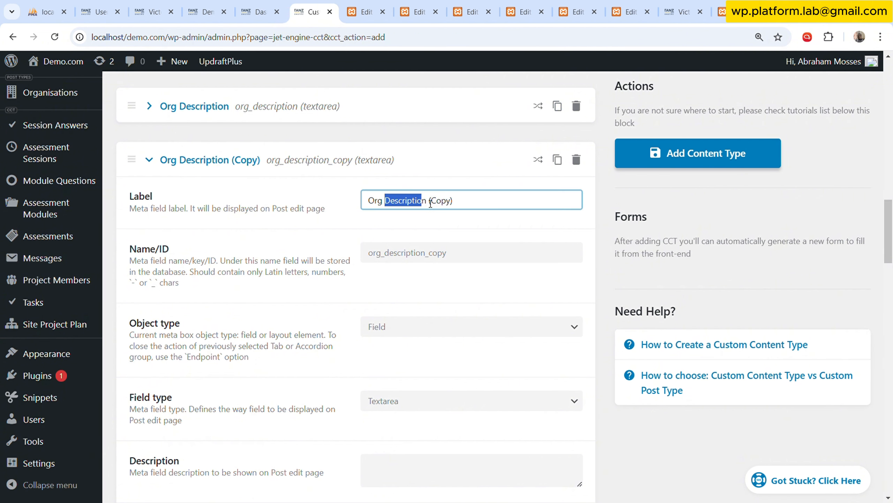
left_click_drag(396, 206, 474, 184)
type("Colour")
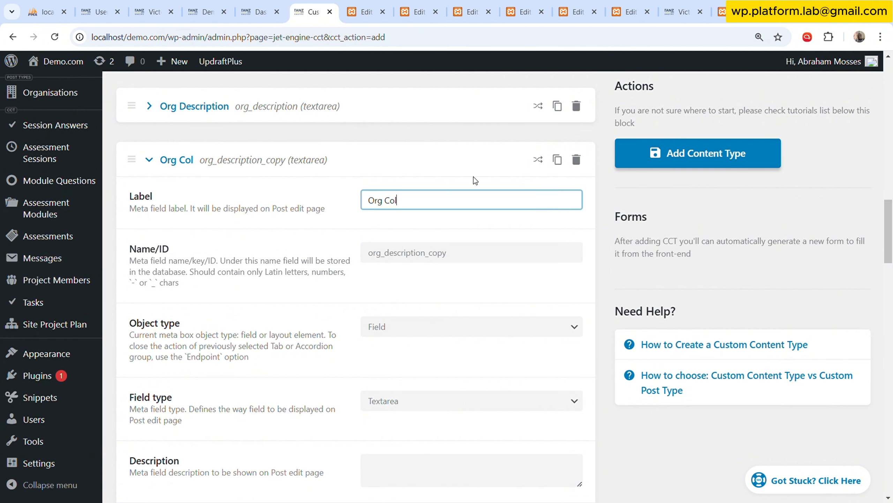
key("BackSpace")
key("BackSpace")
type("r")
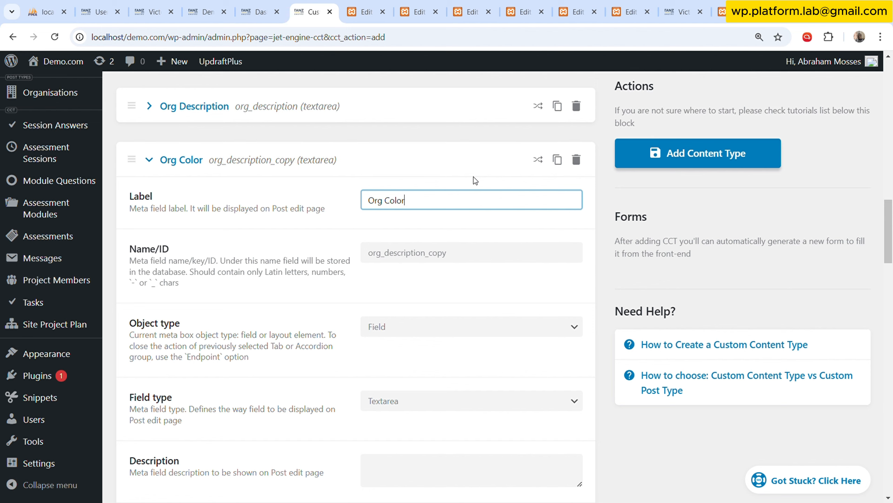
double_click(484, 253)
key("BackSpace")
type("org_color")
scroll(465, 252, "down", 3)
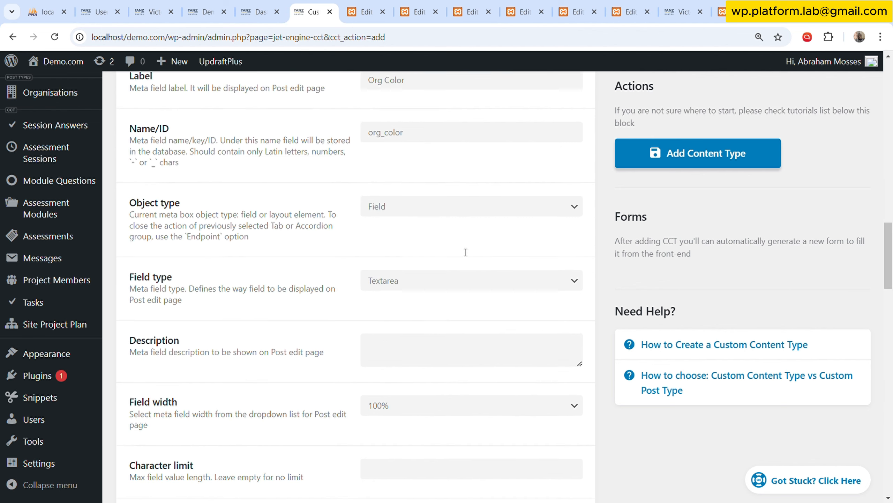
Set the Org Color field's type to Colorpicker and collapse its settings.
scroll(446, 236, "up", 2)
scroll(447, 235, "up", 1)
scroll(451, 238, "down", 3)
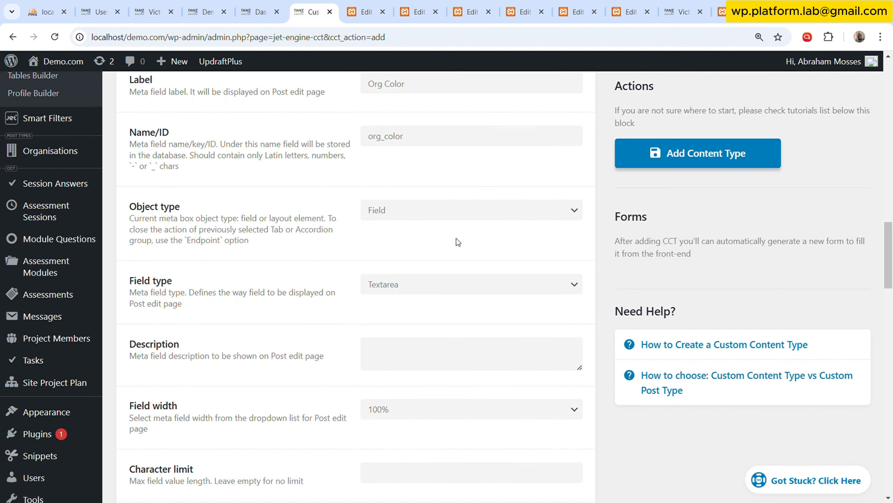
left_click(458, 290)
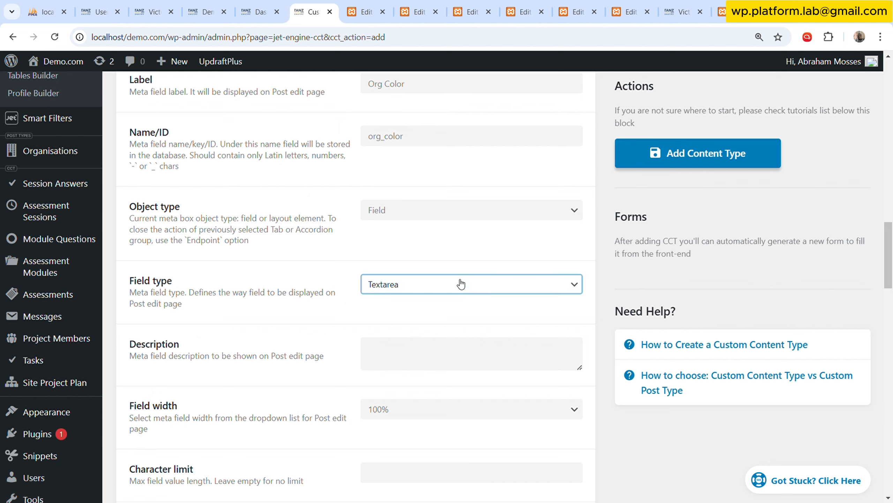
left_click(460, 245)
scroll(324, 285, "up", 5)
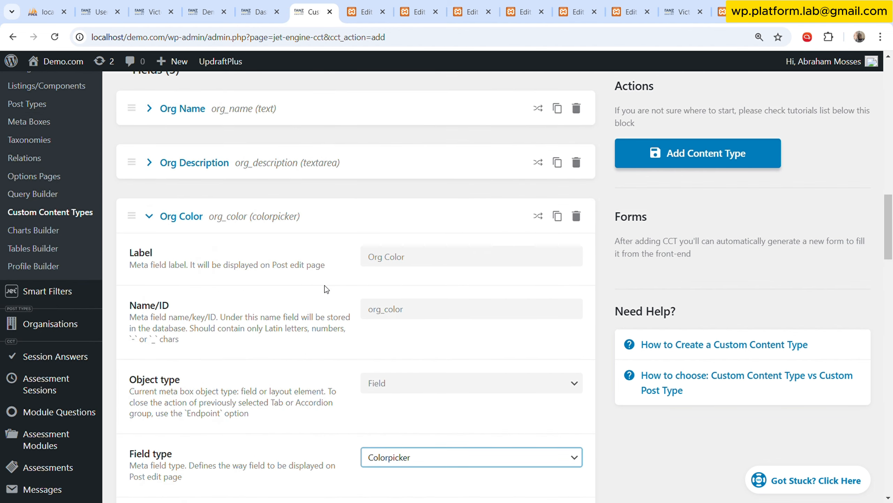
left_click(251, 224)
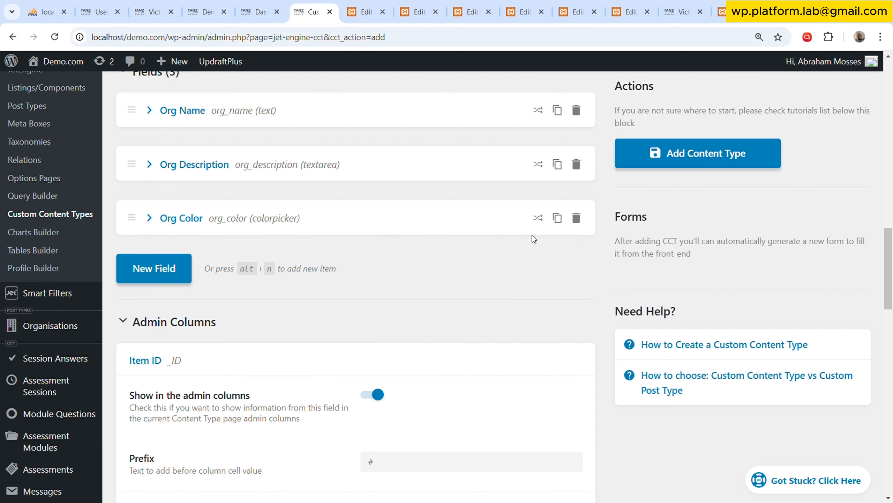
Duplicate the Org Color field and relabel the copy Org Logo with the ID org_logo.
left_click(557, 218)
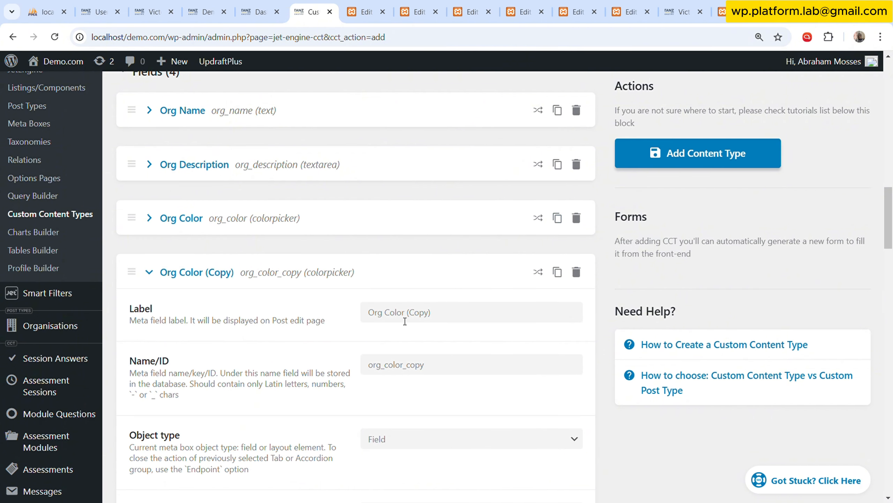
scroll(428, 274, "down", 3)
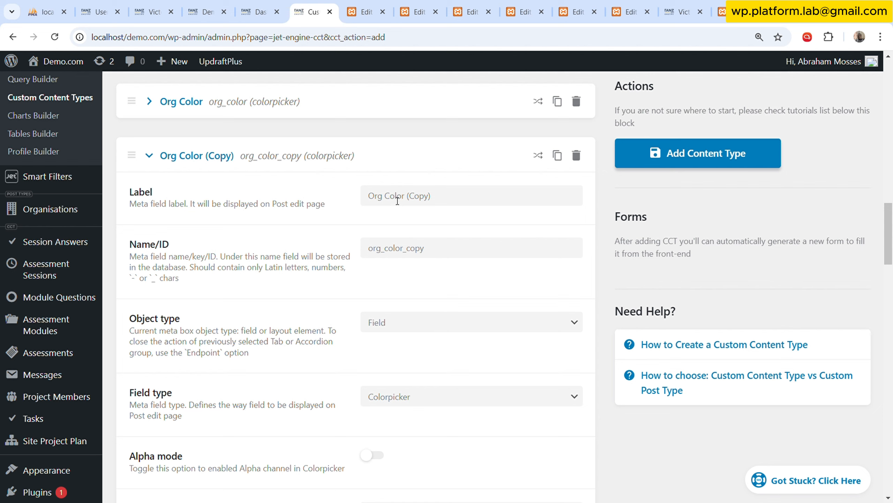
left_click_drag(393, 200, 535, 185)
key("BackSpace")
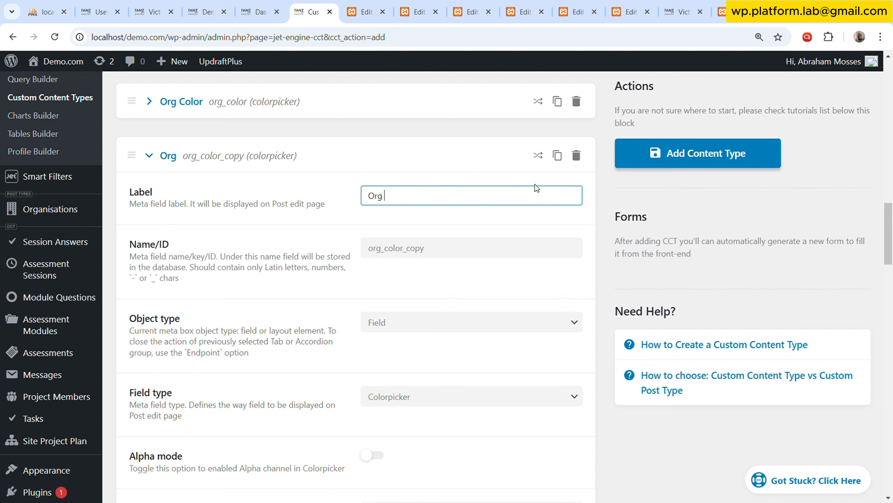
type("Logo")
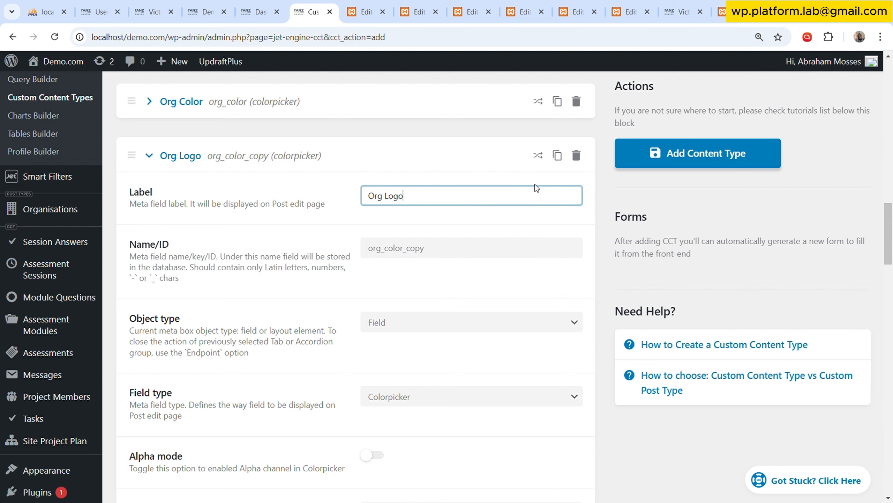
double_click(524, 249)
key("BackSpace")
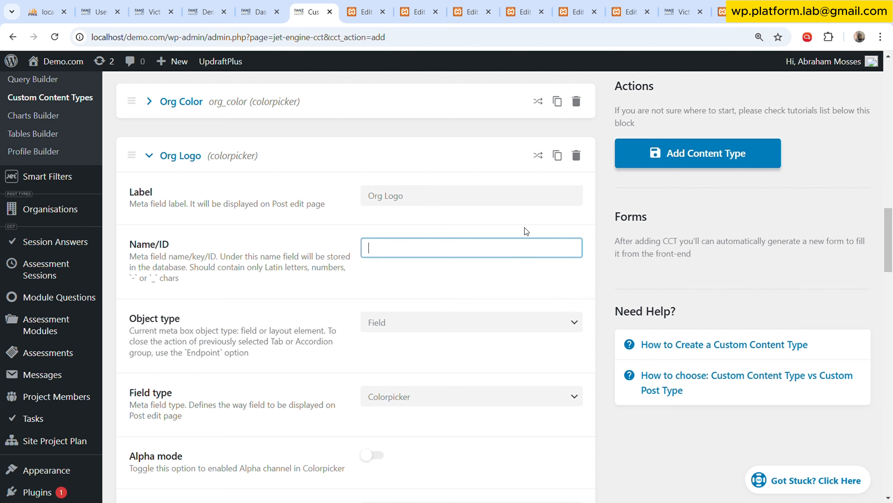
left_click(525, 227)
Set the Org Logo field's type to Media with the value format Media ID, and collapse its settings.
scroll(480, 280, "down", 3)
left_click(467, 282)
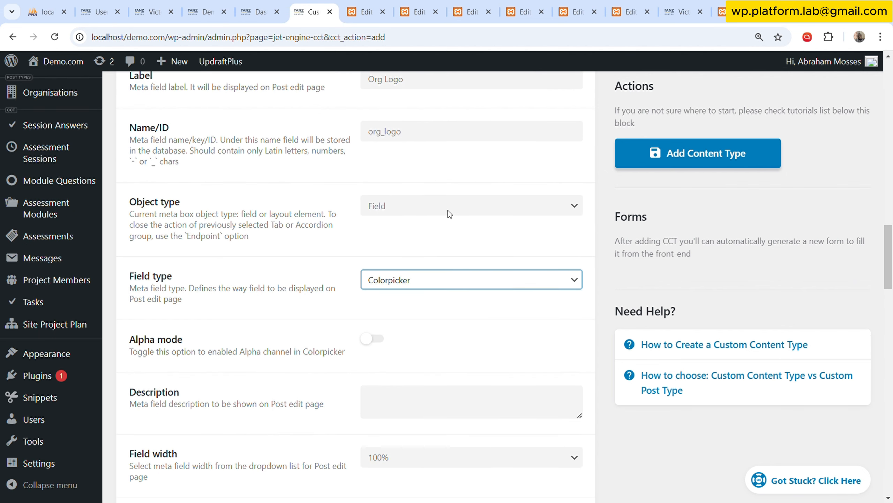
key("m")
scroll(433, 268, "down", 3)
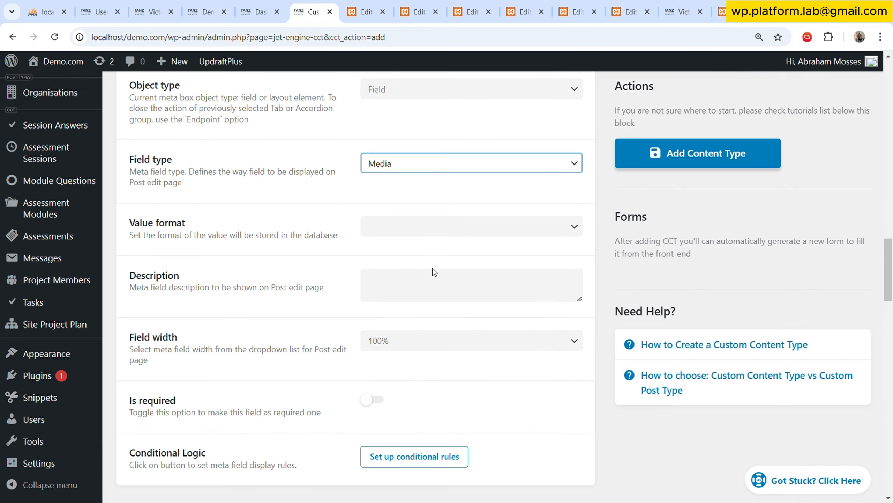
left_click(457, 229)
left_click(456, 246)
scroll(353, 268, "up", 5)
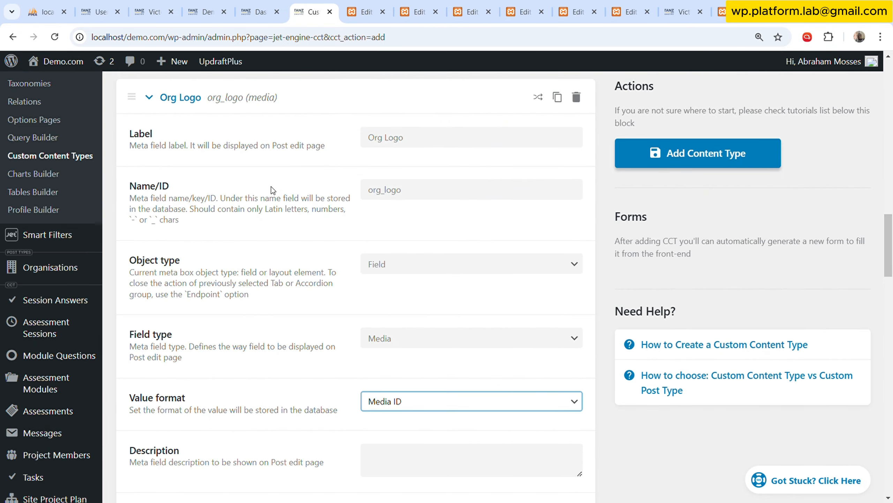
left_click(212, 107)
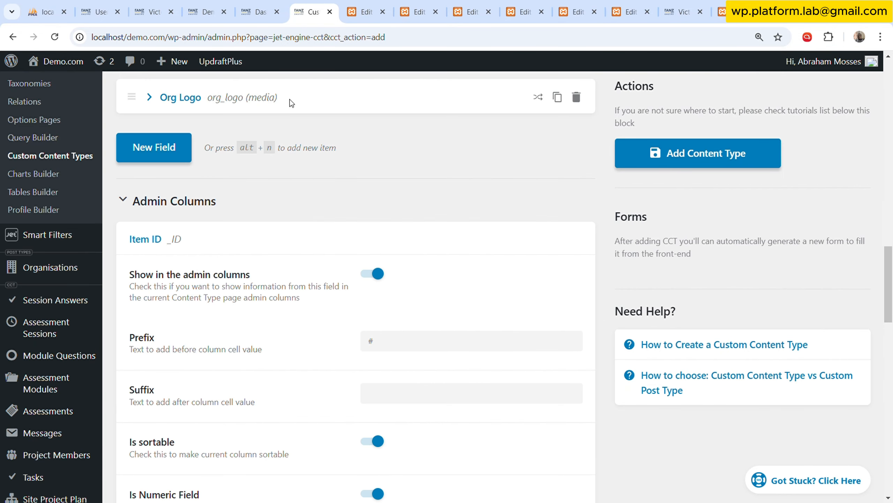
Duplicate the Org Logo field, relabel the copy Org Banner with the ID org_banner, and collapse its settings.
left_click(557, 97)
left_click_drag(386, 193, 511, 196)
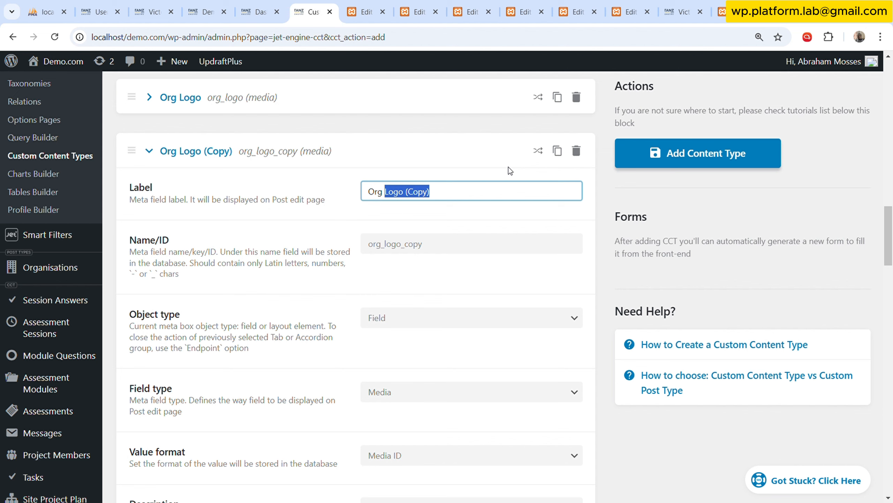
type("Banner")
double_click(497, 248)
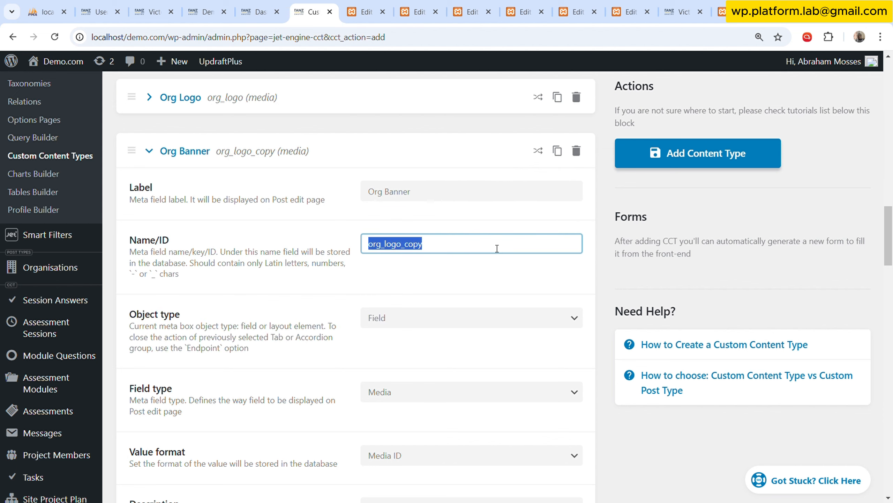
type("org_banner")
left_click(492, 227)
scroll(471, 316, "down", 3)
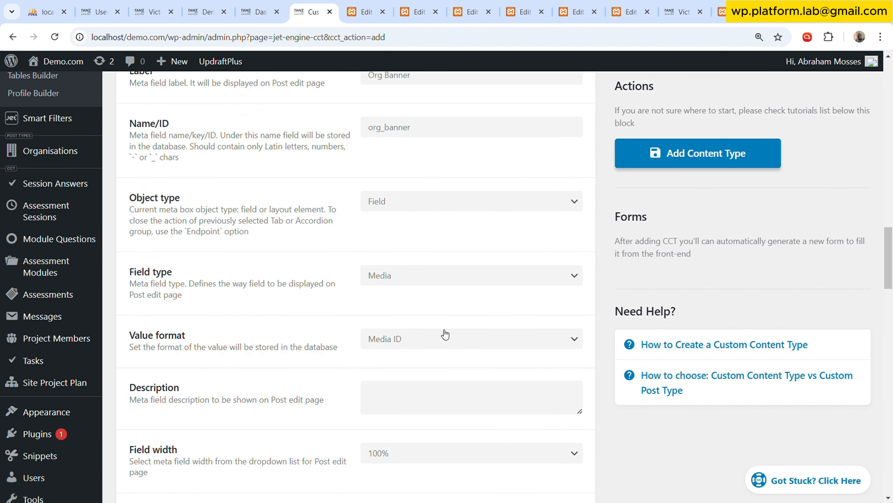
scroll(443, 326, "up", 3)
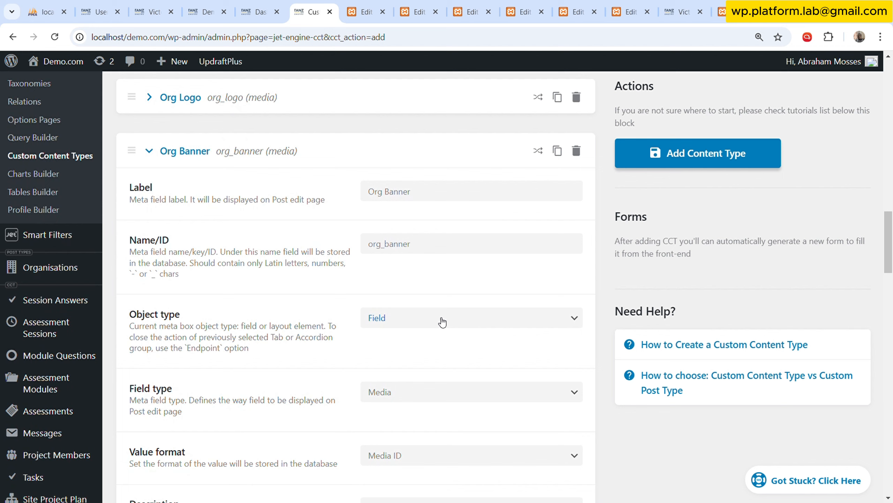
left_click(200, 152)
Set the content type's menu icon to dashicons-building.
scroll(316, 201, "up", 4)
scroll(315, 254, "up", 12)
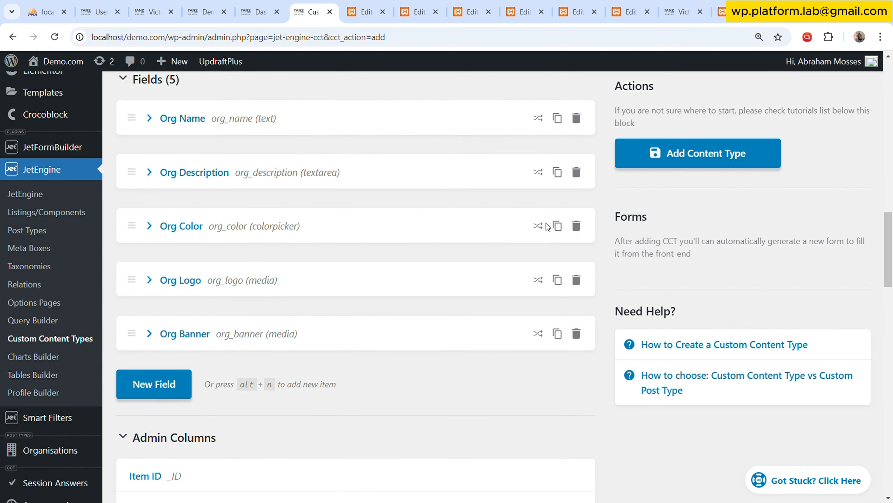
scroll(304, 249, "up", 2)
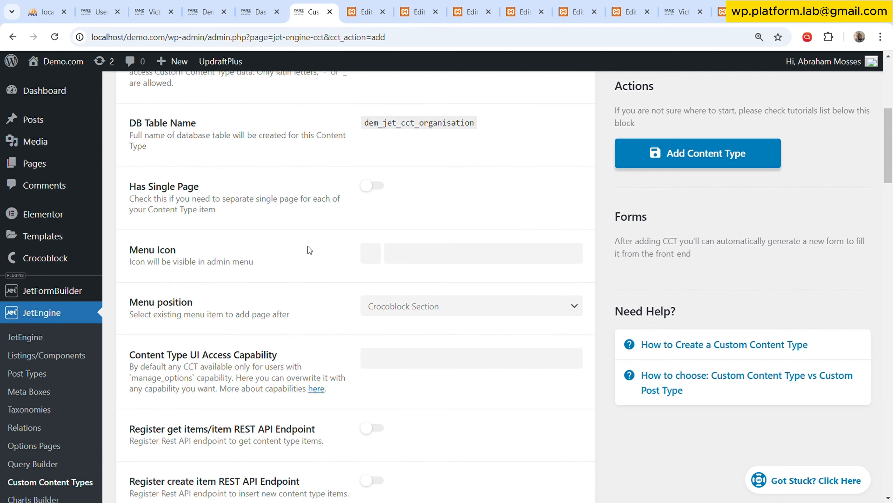
left_click(367, 250)
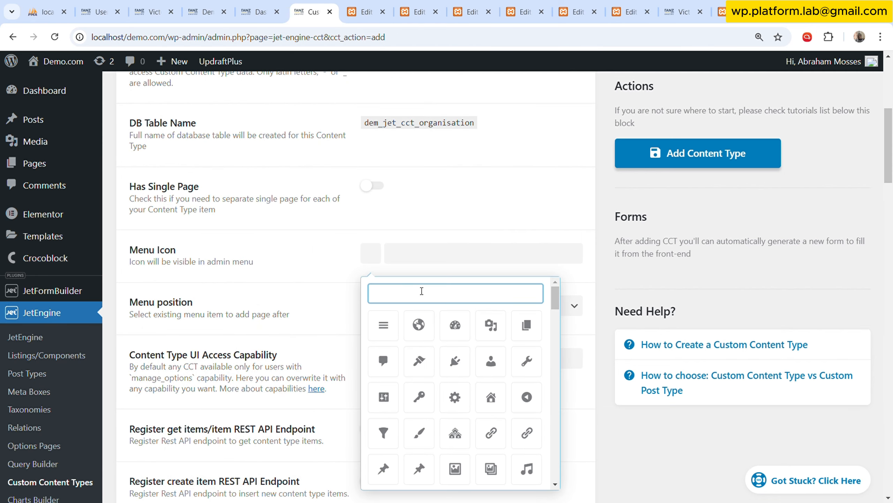
type("bu")
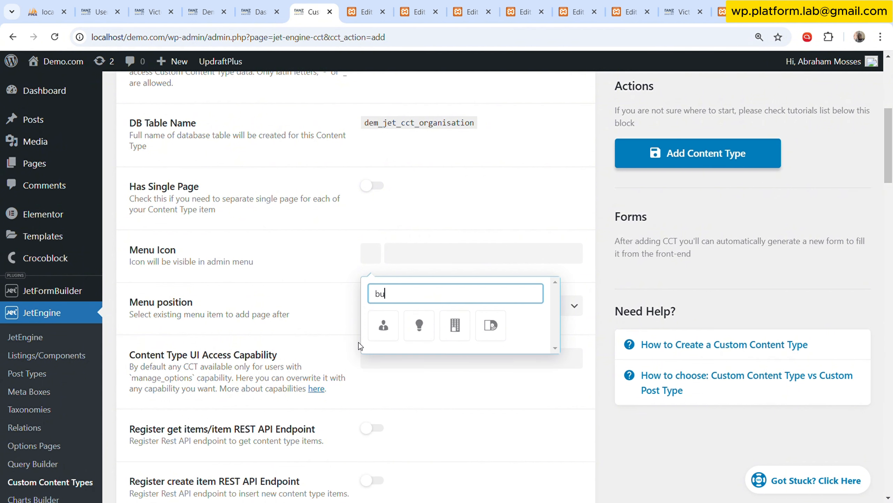
left_click(455, 324)
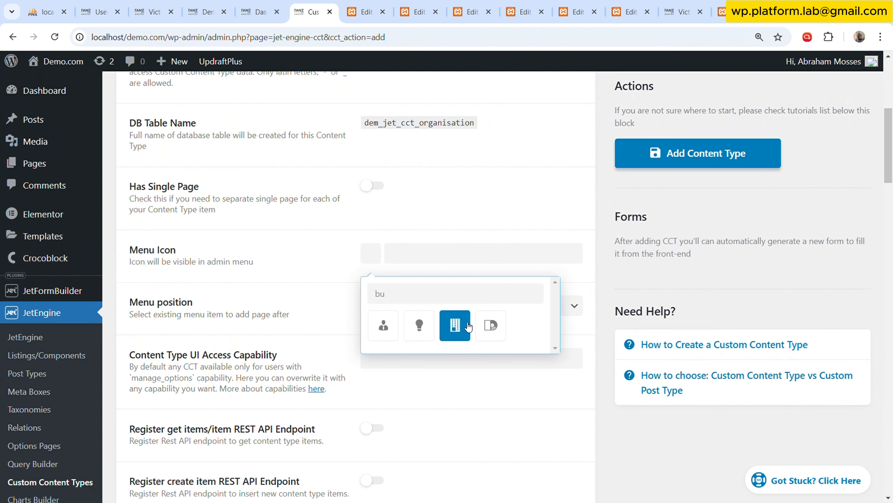
left_click(373, 186)
scroll(365, 202, "down", 2)
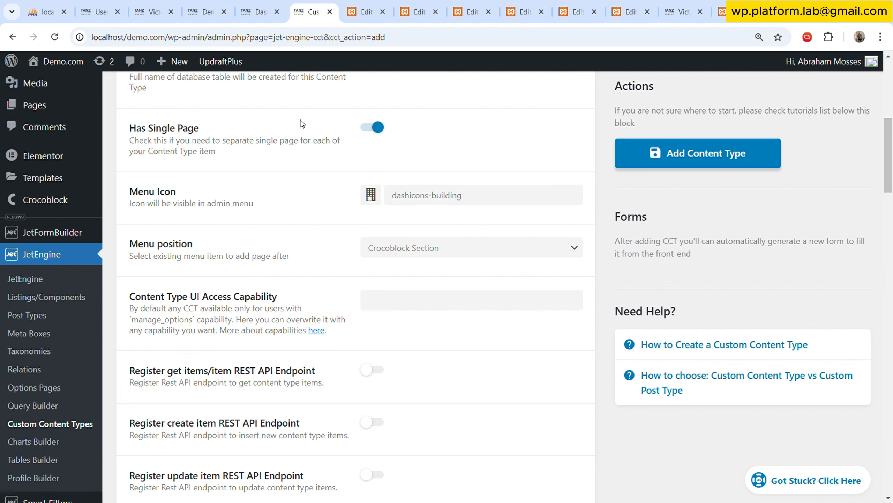
left_click(374, 127)
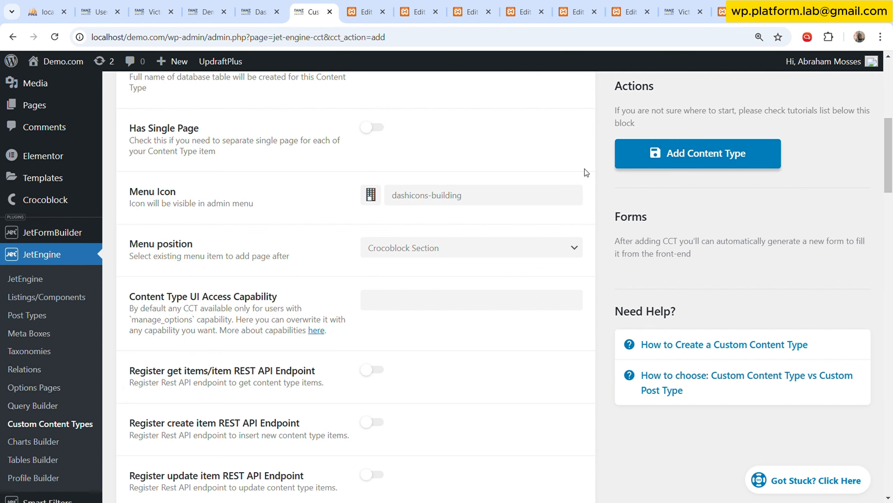
Add the Organisations content type and enable its single page with Organisations as the related post type.
left_click(692, 158)
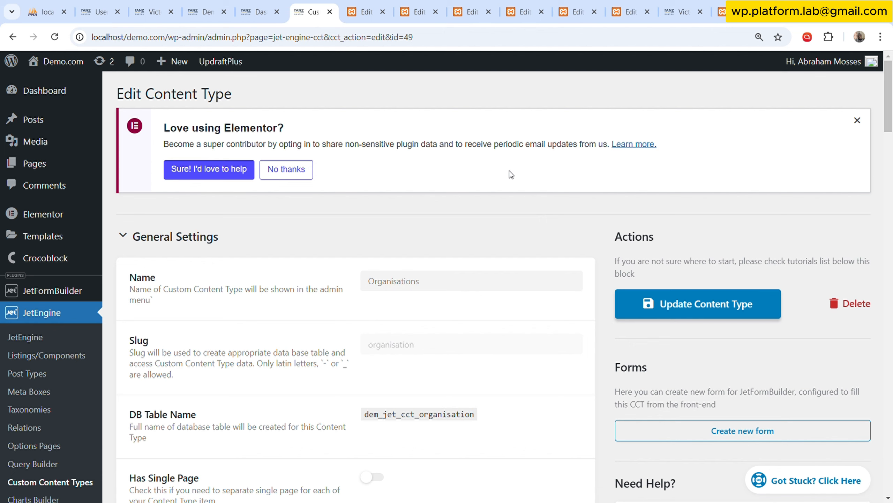
scroll(513, 179, "down", 10)
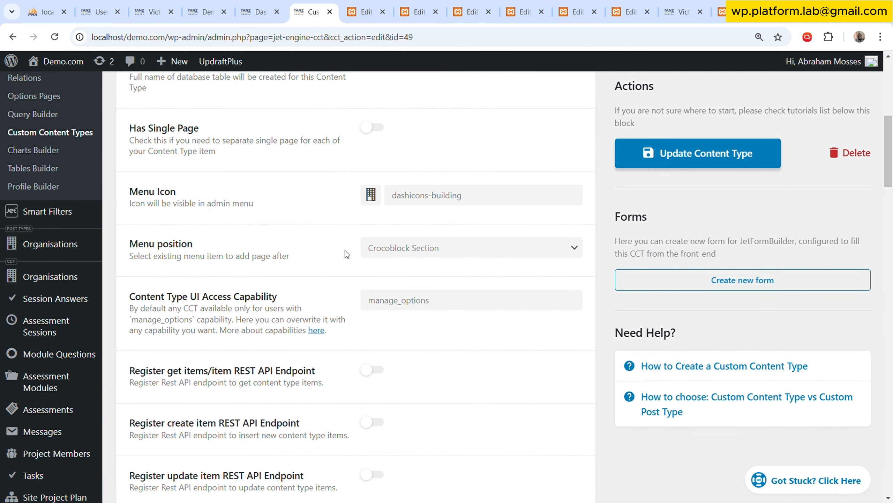
left_click(382, 133)
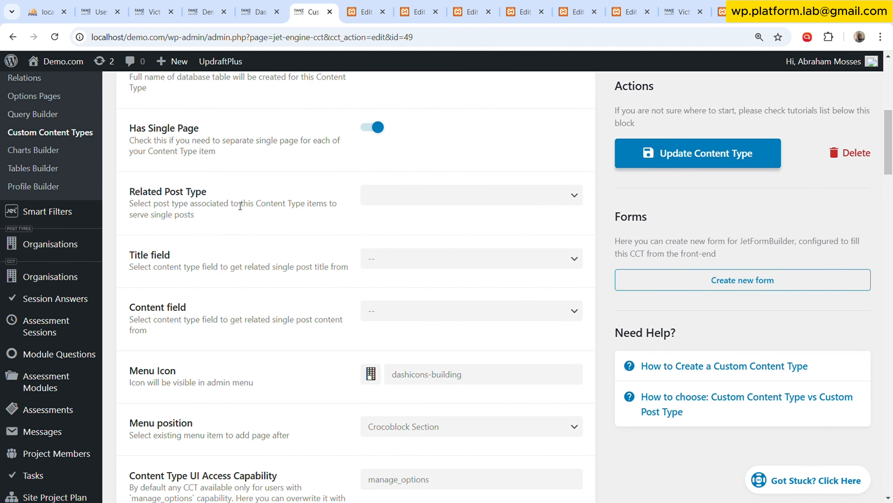
left_click(399, 200)
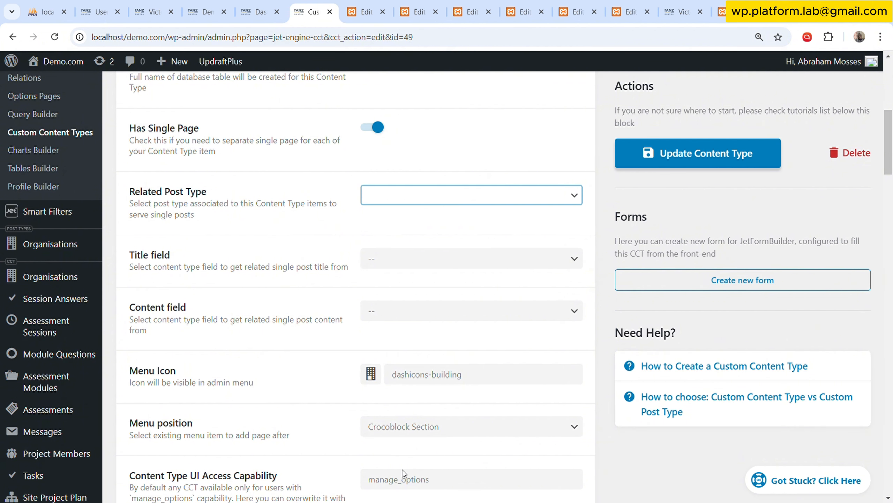
left_click(412, 459)
Map the single page's title to Org Name and its content to Org Description, and update the content type.
left_click(458, 260)
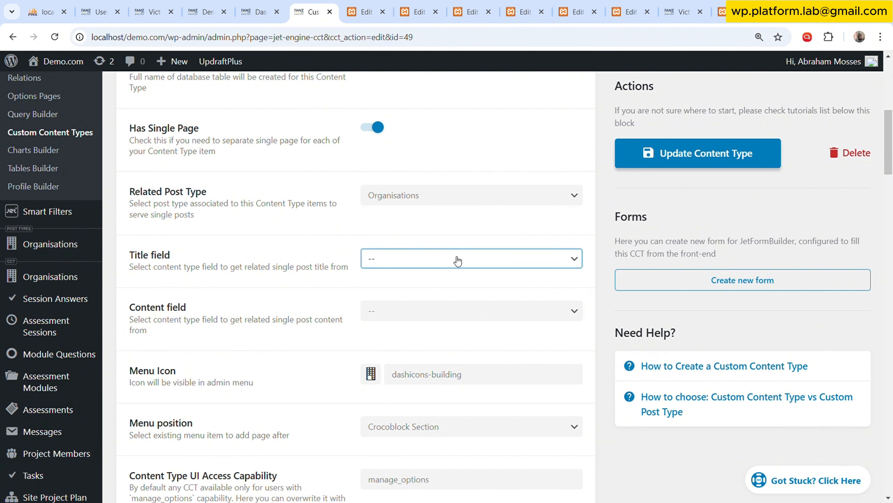
left_click(446, 295)
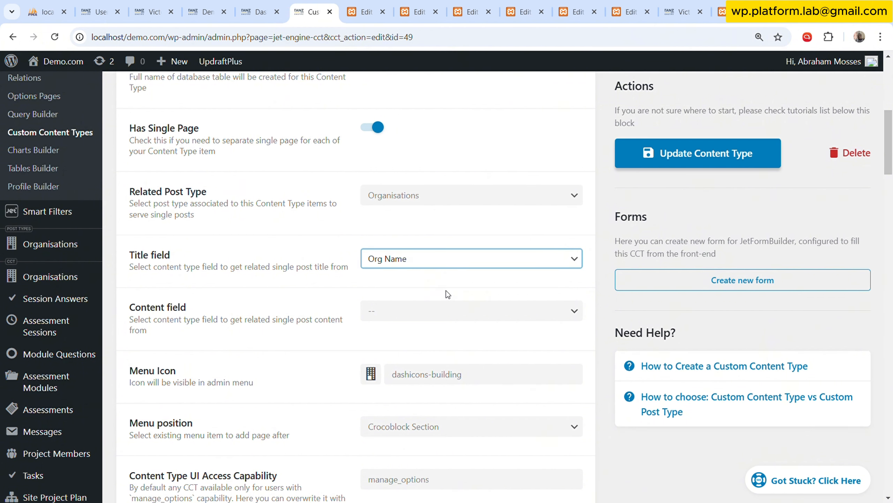
left_click(445, 317)
left_click(434, 360)
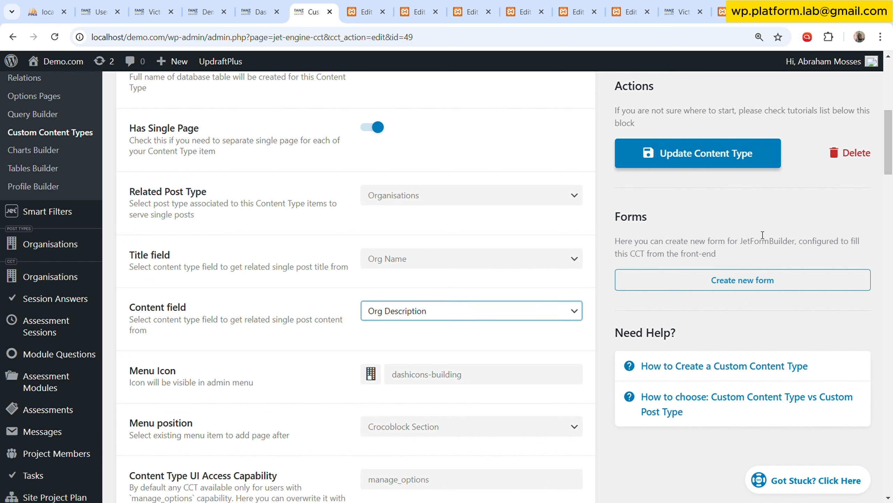
left_click(731, 157)
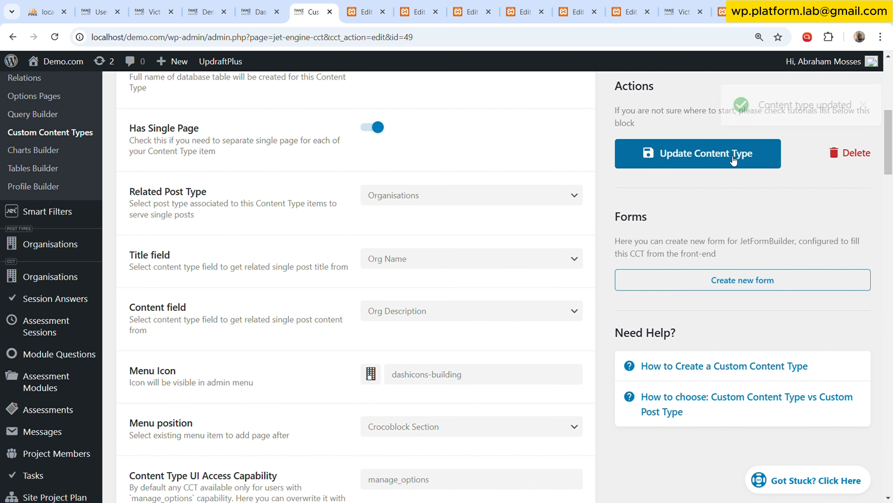
Open the list of all entries of the Organisations post type.
scroll(218, 240, "up", 5)
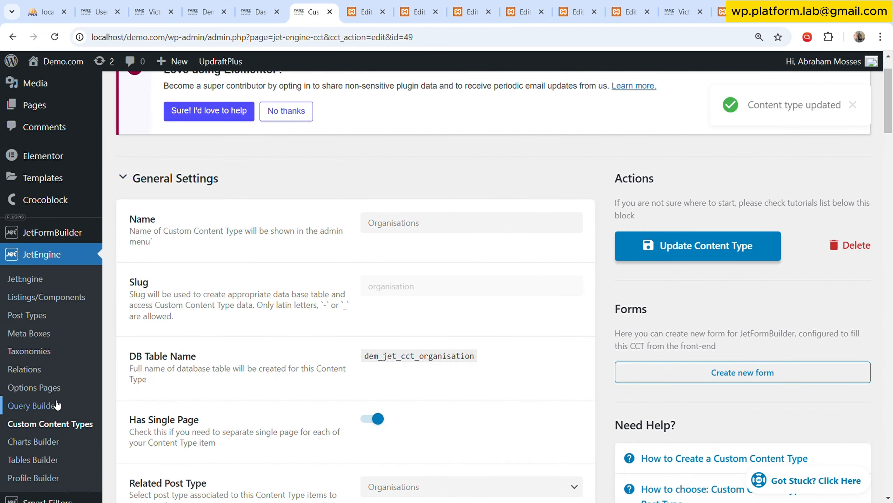
scroll(76, 387, "down", 7)
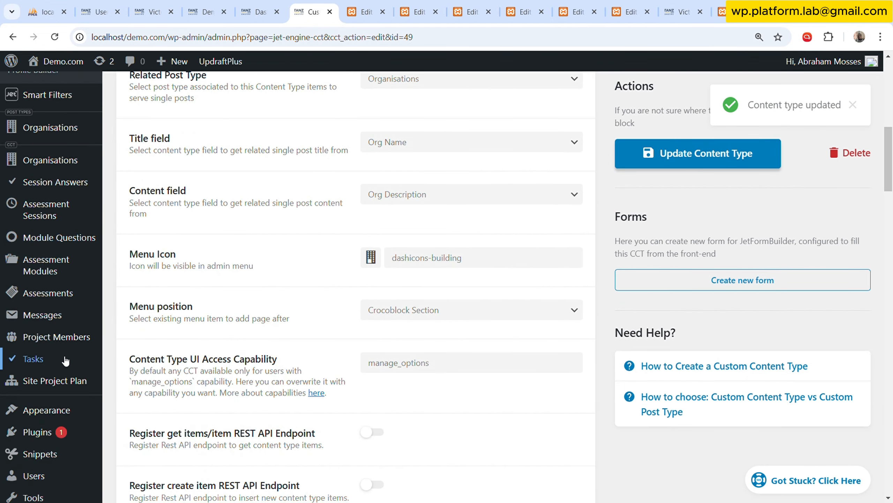
scroll(67, 361, "up", 3)
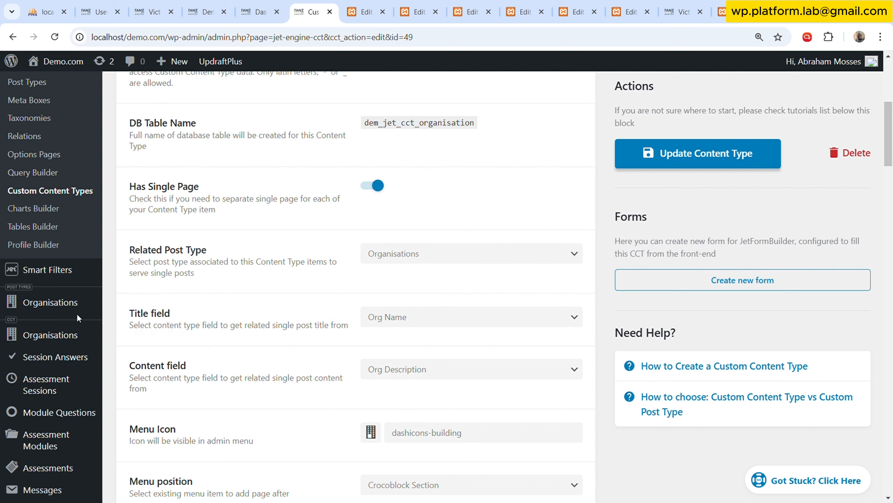
mouse_move(78, 305)
left_click(169, 302)
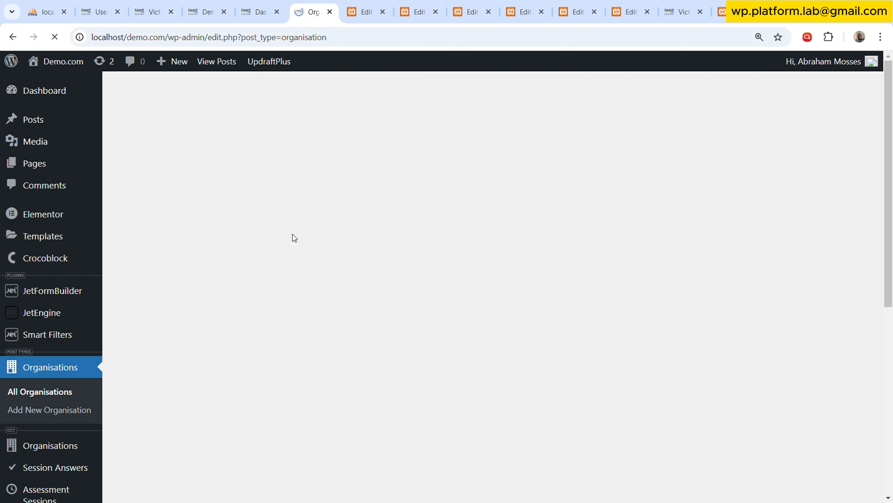
Open the Victoria Web Inc organisation for editing in a separate tab, then delete that post permanently by emptying the bin.
mouse_move(222, 290)
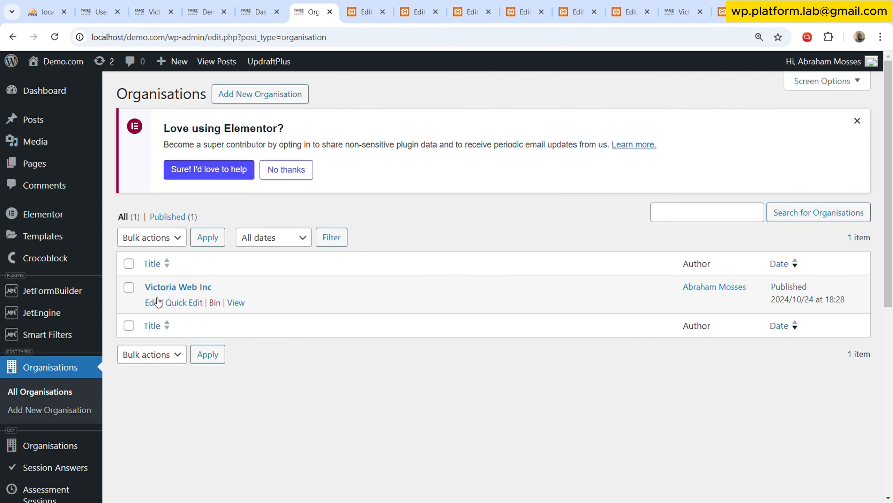
left_click(155, 304)
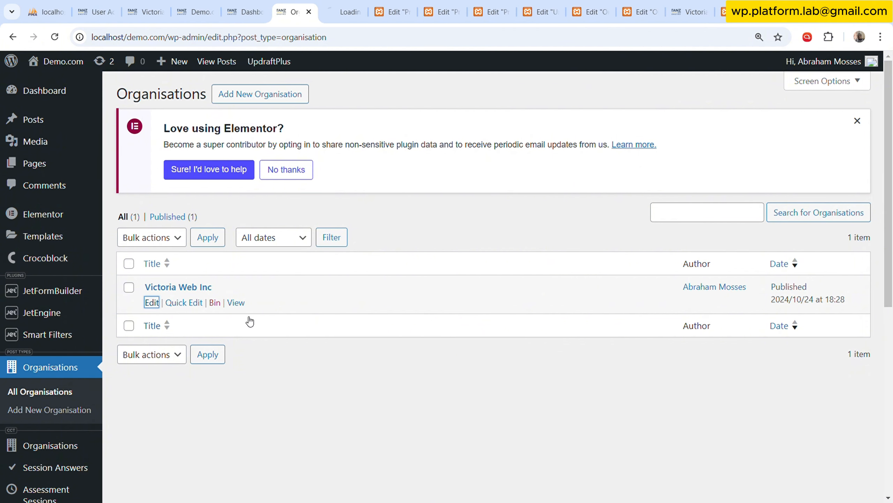
left_click(215, 302)
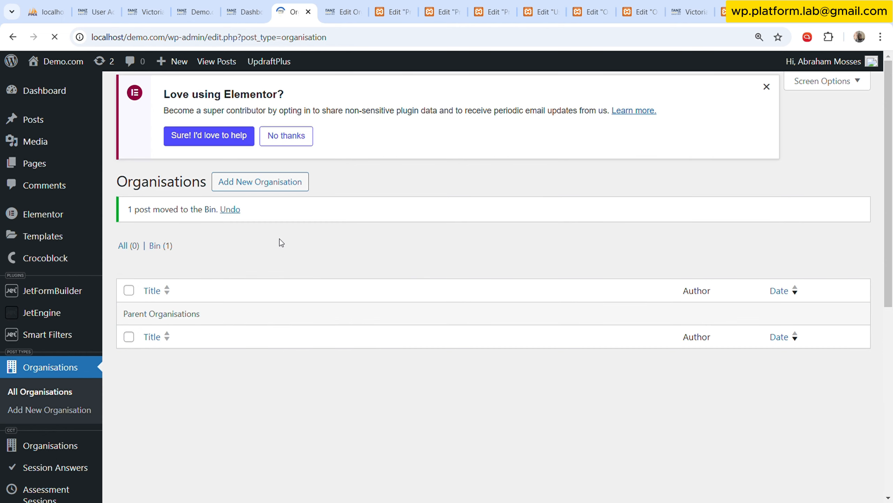
left_click(168, 246)
left_click(393, 227)
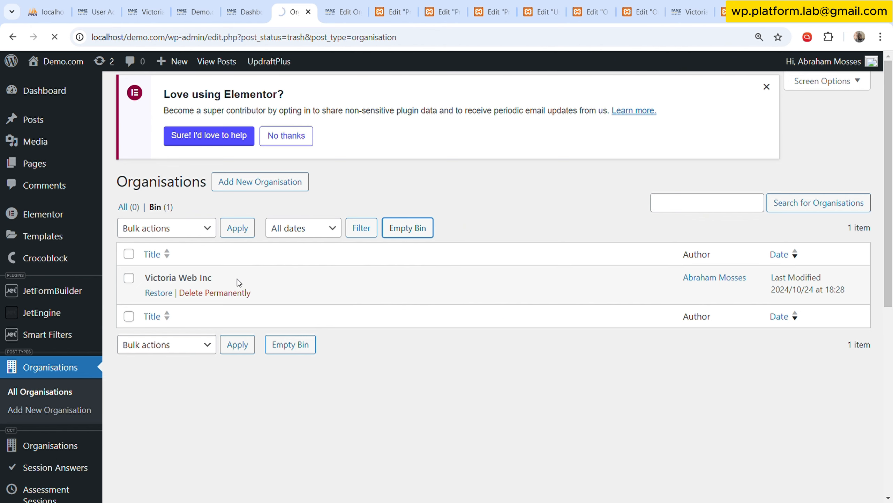
Start a new item in the Organisations content type and copy the old post's title, Victoria Web Inc, into Org Name.
scroll(241, 285, "down", 5)
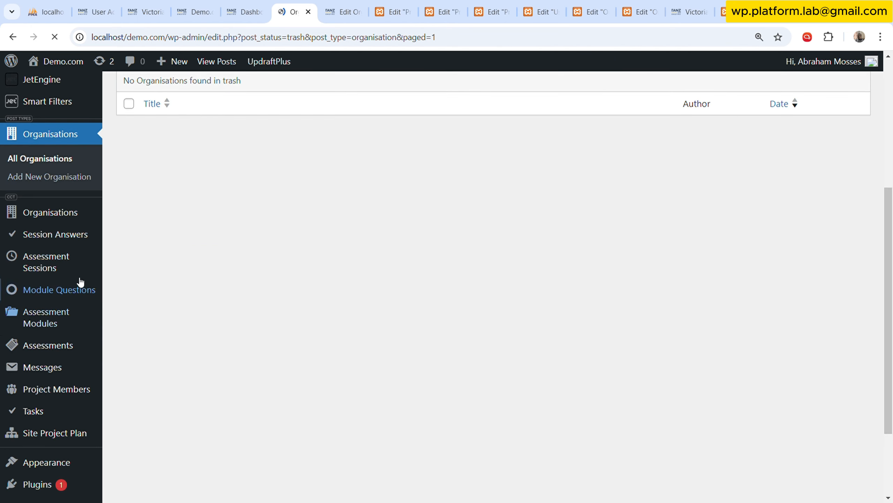
left_click(66, 212)
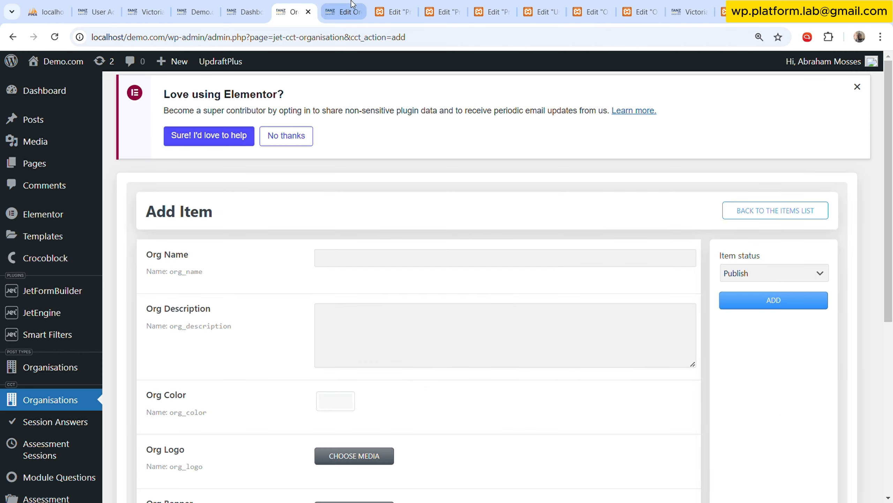
left_click(343, 12)
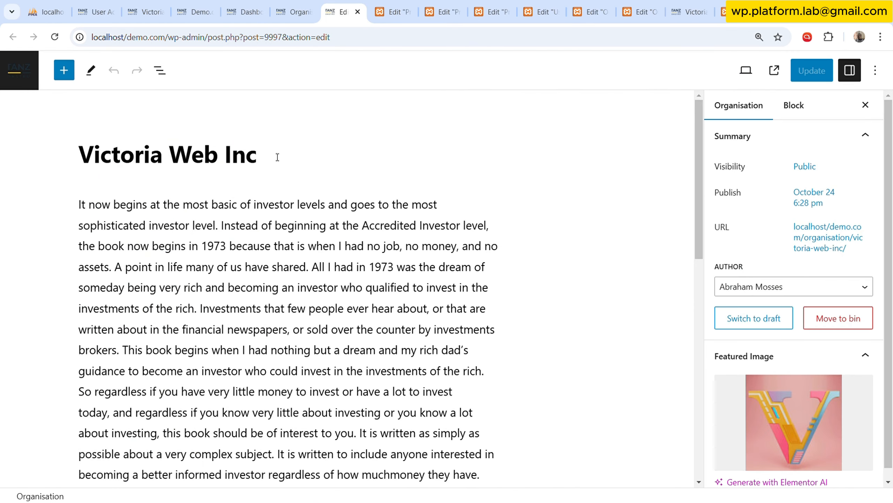
left_click_drag(278, 157, 81, 165)
left_click(88, 166)
left_click_drag(260, 162, 90, 156)
key("ctrl+c")
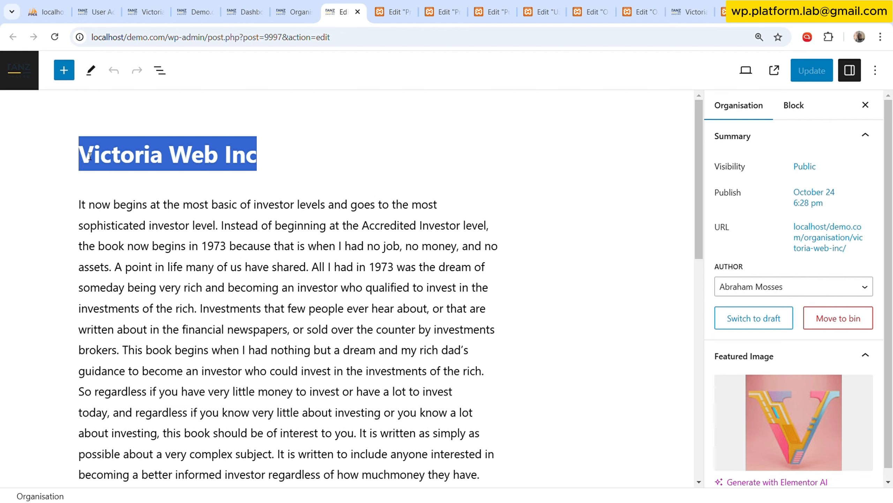
left_click(293, 12)
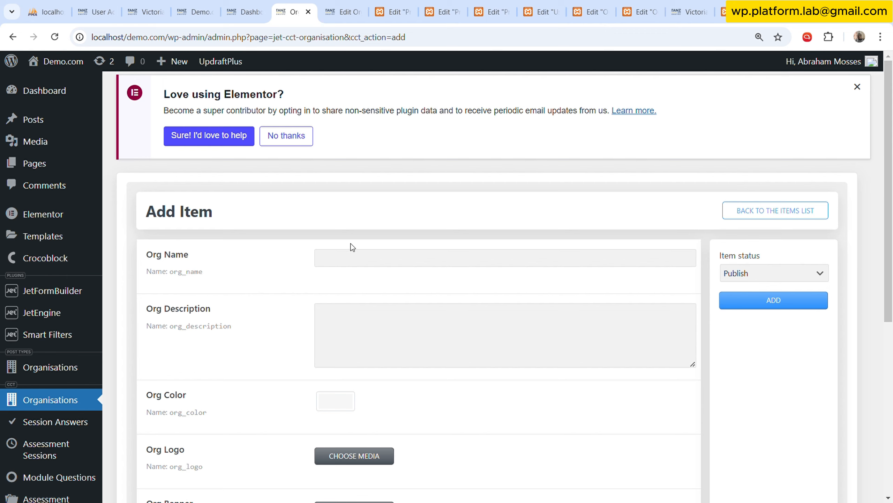
left_click(352, 257)
key("ctrl+v")
Copy the old Victoria Web Inc post's full body text into the new item's Org Description.
left_click(343, 12)
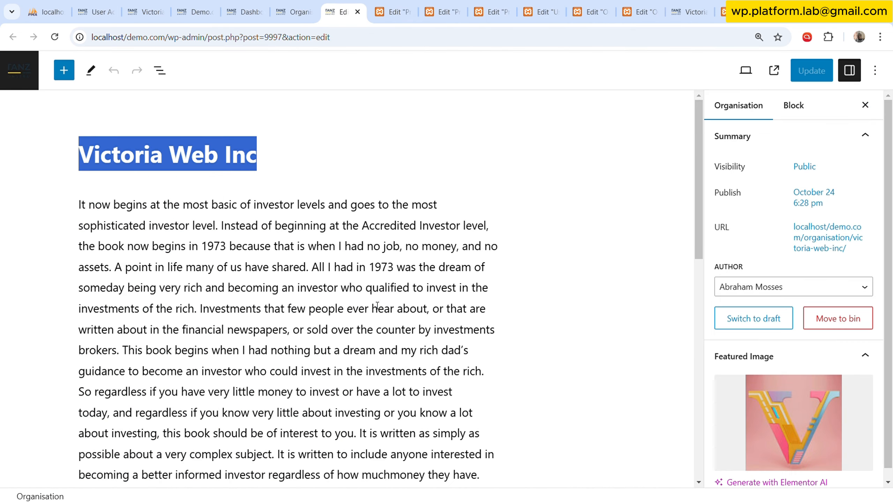
left_click(376, 305)
key("ctrl+a")
left_click(294, 11)
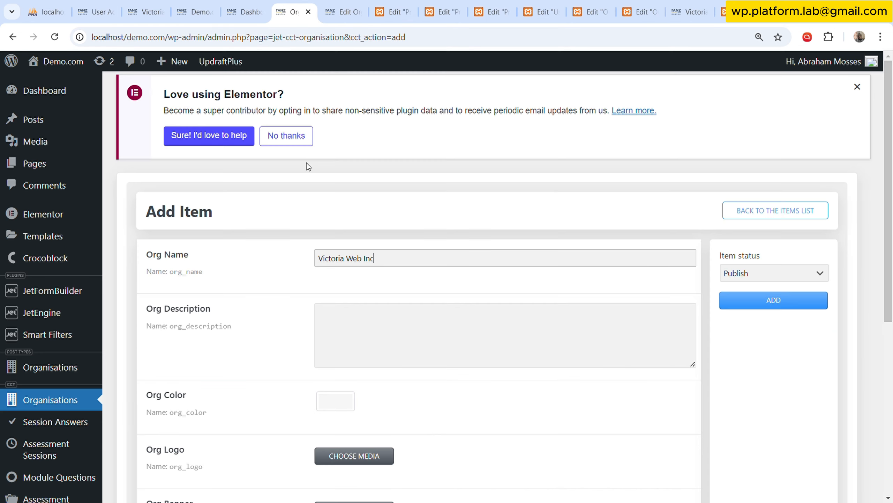
left_click(347, 319)
key("ctrl+v")
Set the new item's Org Color to a medium blue.
scroll(305, 320, "down", 3)
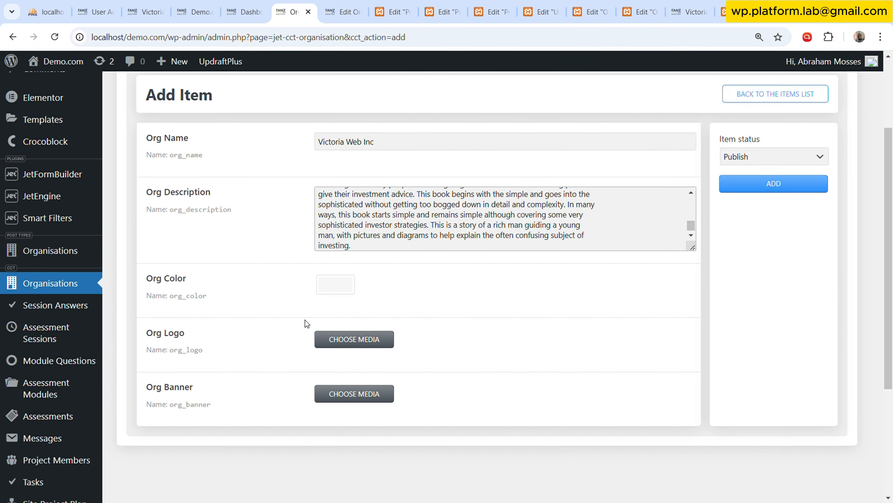
left_click(343, 291)
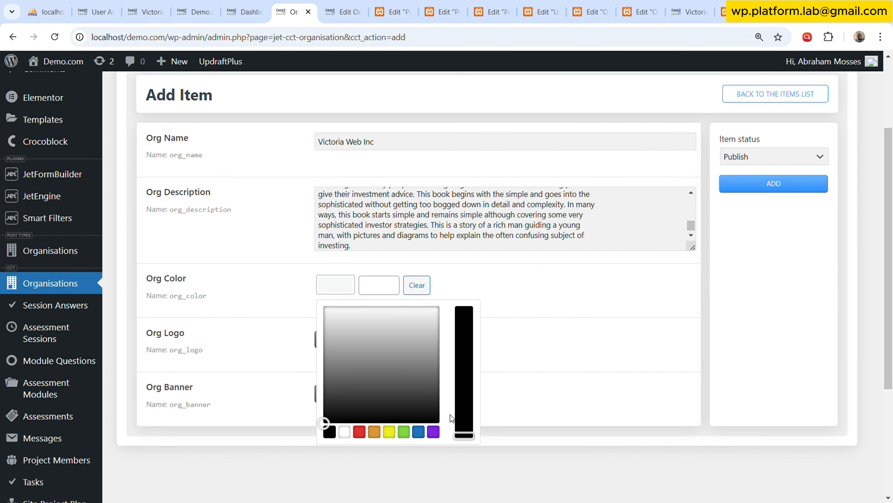
left_click(433, 431)
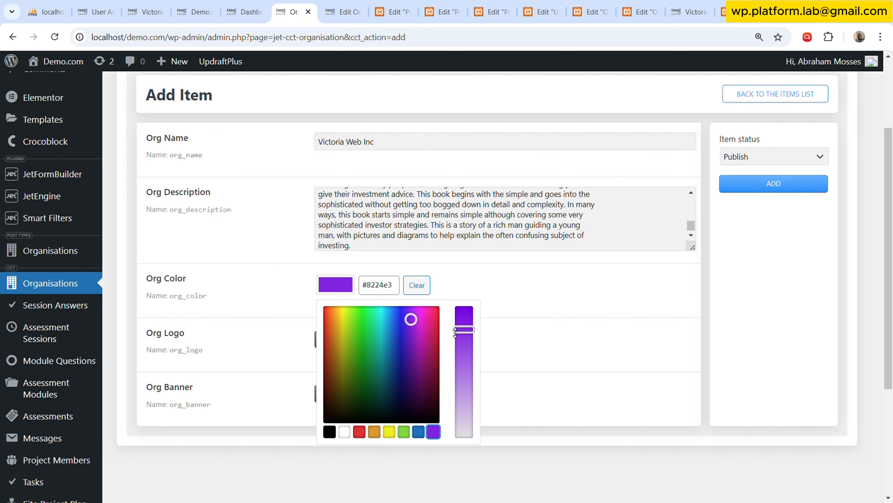
left_click_drag(464, 333, 466, 346)
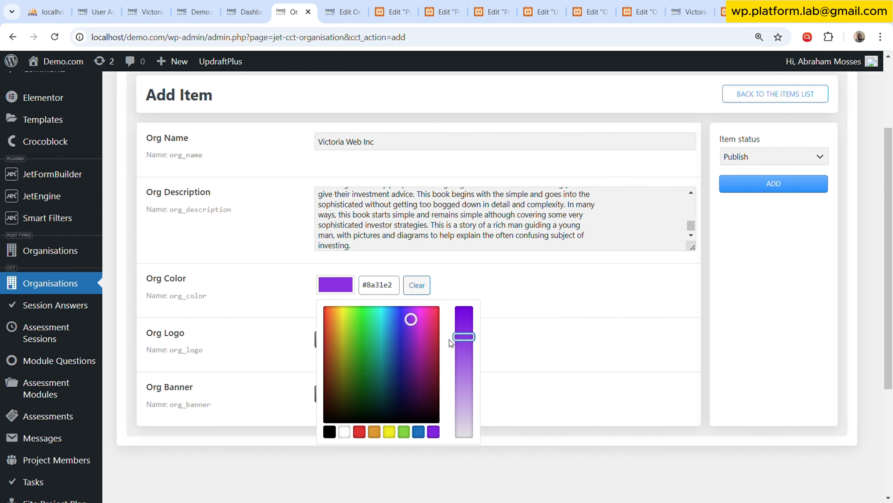
left_click_drag(411, 327, 392, 337)
left_click(580, 286)
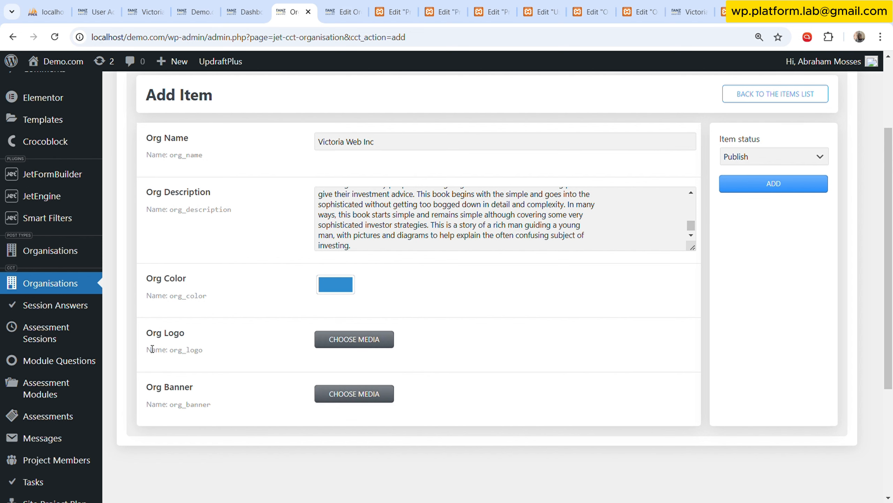
Set Org Logo to the colourful letter V image and Org Banner to the blue Workplace desk image from the media library.
scroll(343, 313, "down", 3)
left_click(369, 229)
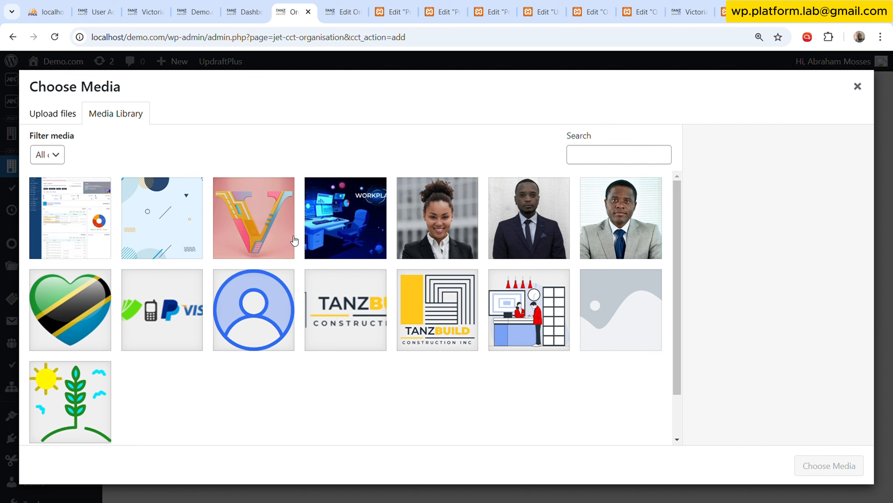
left_click(300, 239)
left_click(826, 469)
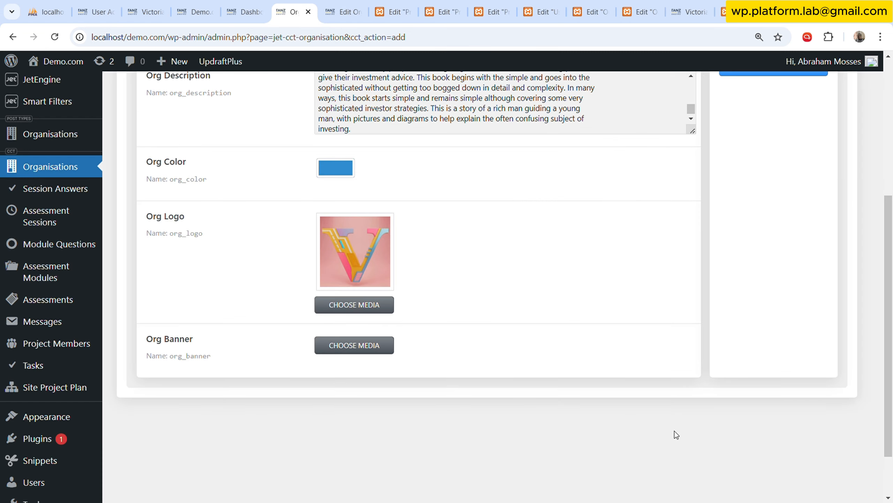
left_click(387, 357)
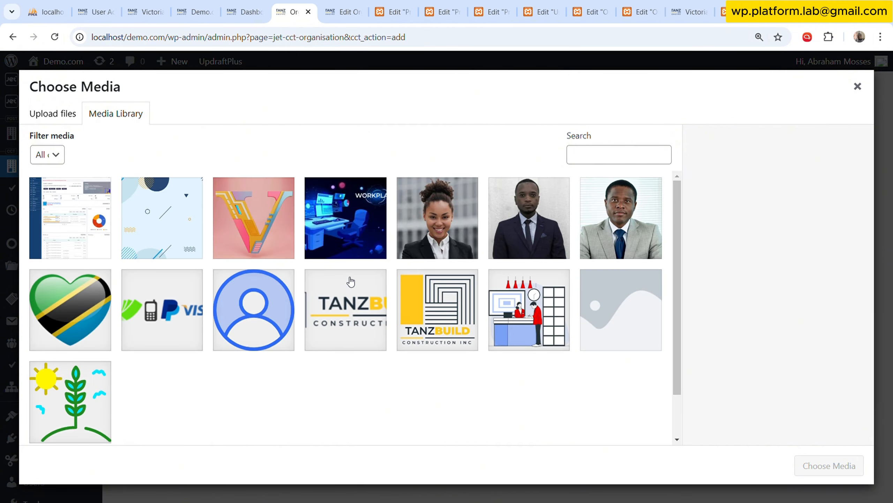
left_click(356, 231)
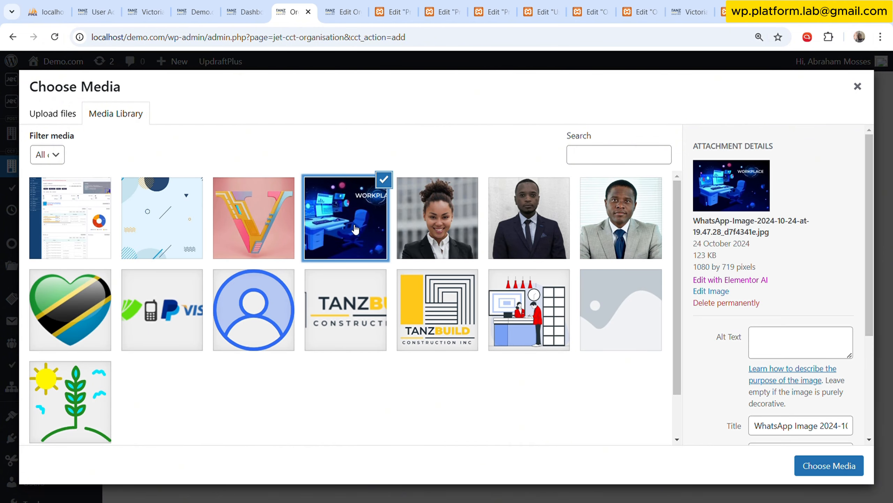
left_click(846, 465)
Add the Victoria Web Inc item with Publish status and open the list of Organisations posts.
scroll(755, 336, "up", 5)
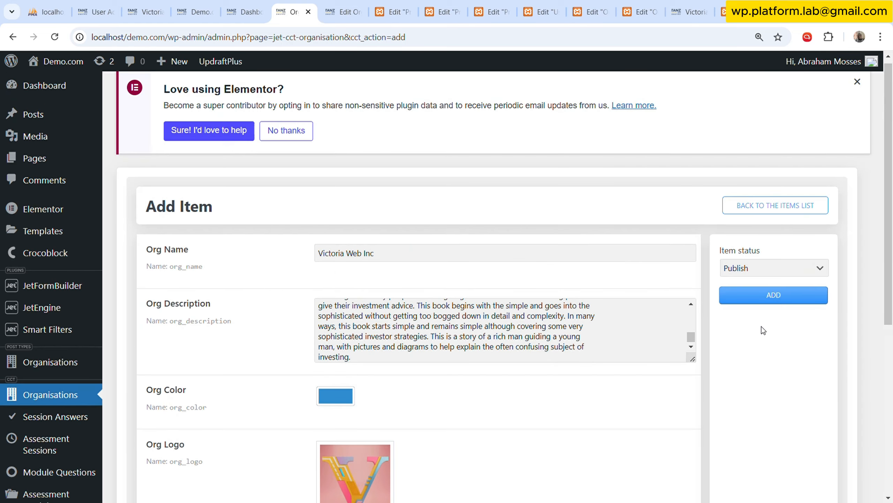
left_click(785, 297)
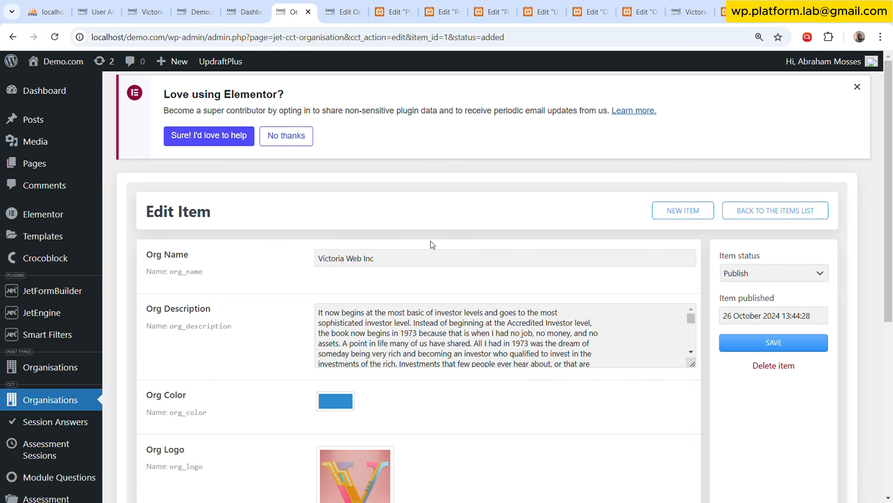
left_click(77, 371)
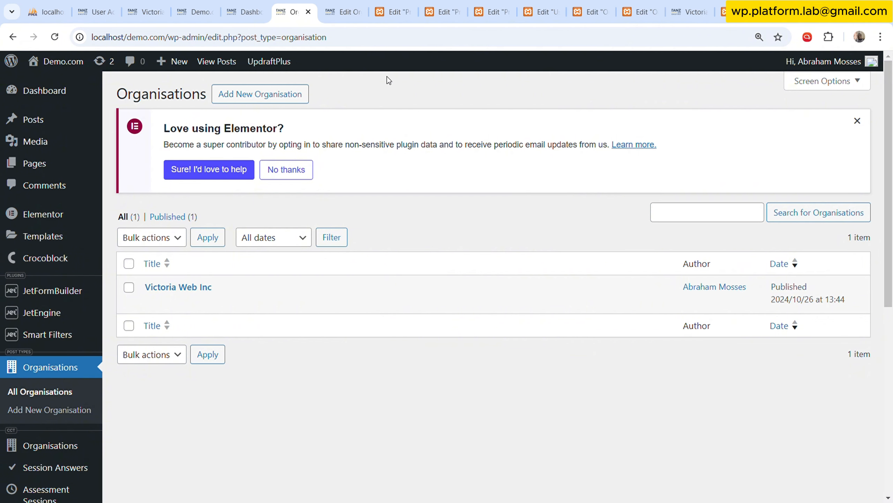
Publish the Project Side Menu template and reload its editor.
left_click(345, 6)
left_click(400, 4)
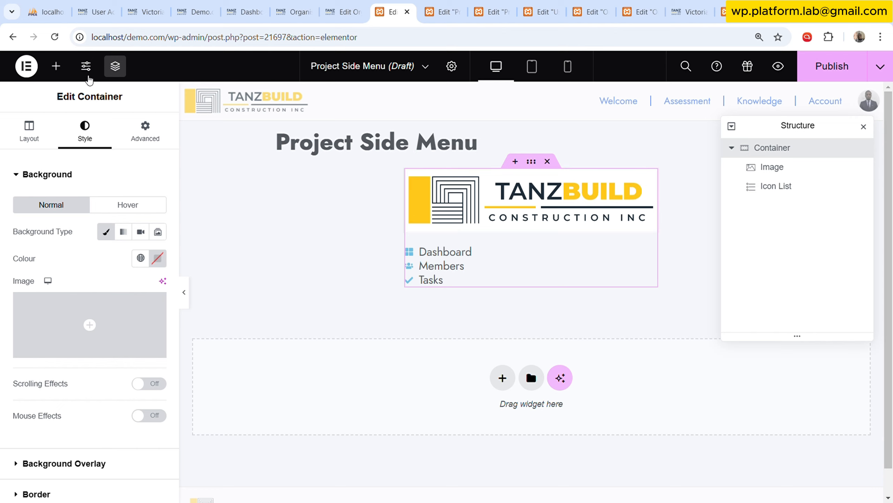
left_click(54, 38)
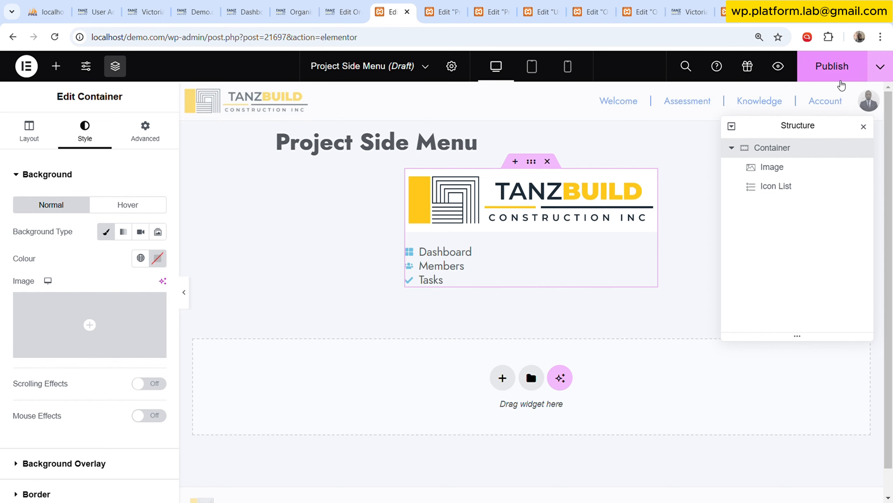
left_click(837, 78)
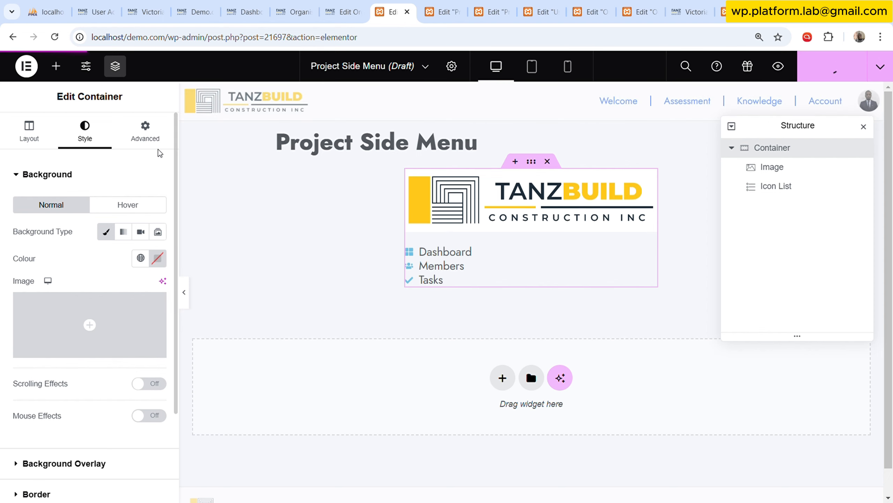
left_click(54, 37)
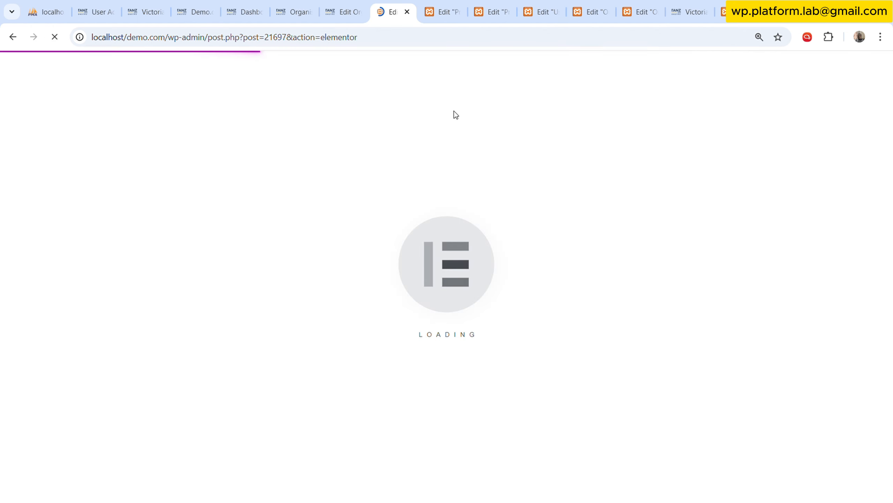
Reload the Org MS template's editor and return to the Project Side Menu template.
left_click(461, 4)
left_click(503, 5)
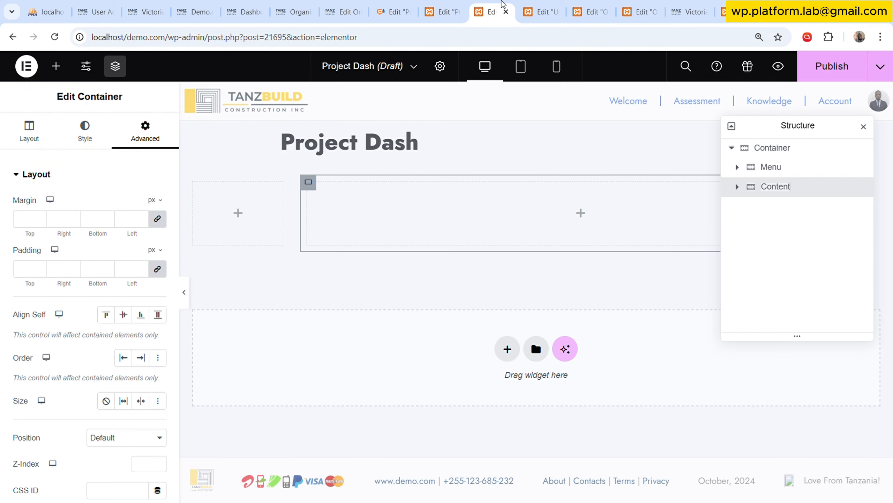
left_click(558, 5)
left_click(609, 4)
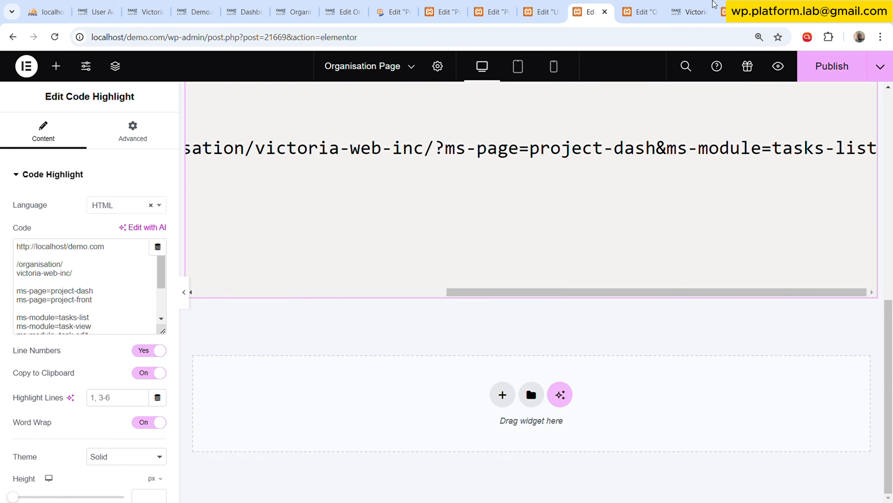
left_click(638, 7)
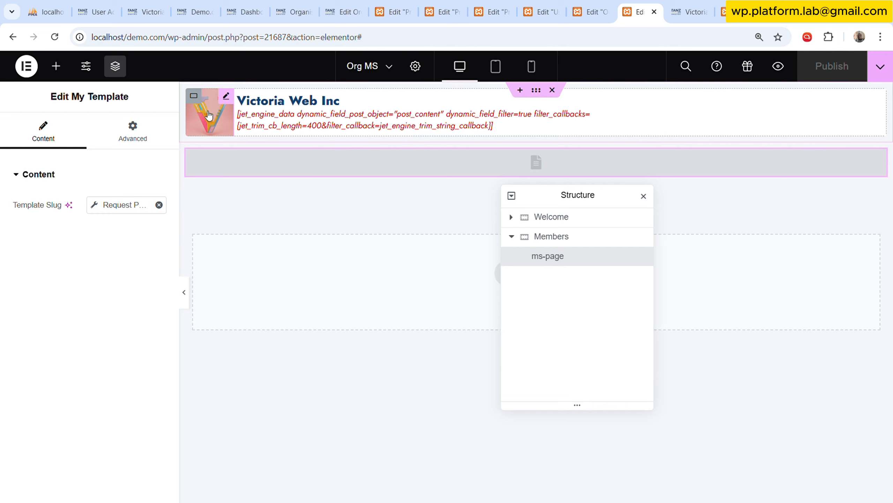
left_click(55, 37)
left_click(394, 11)
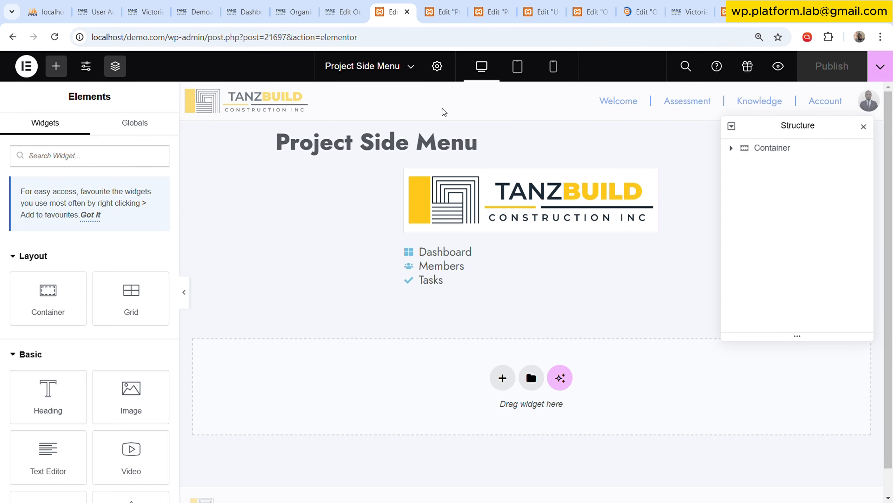
left_click(451, 8)
left_click(394, 11)
Change the side menu image's dynamic source to Custom Content Type Image, with the wide TANZBUILD logo from the media library as fallback.
left_click(474, 205)
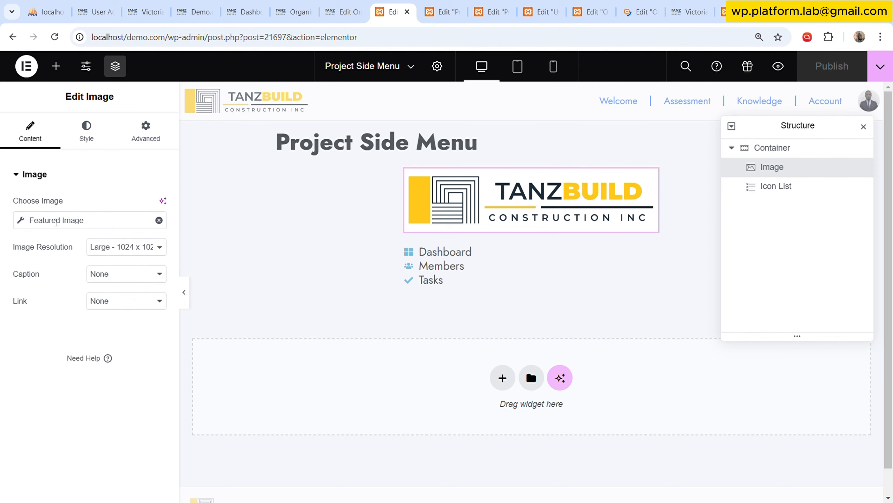
left_click(159, 220)
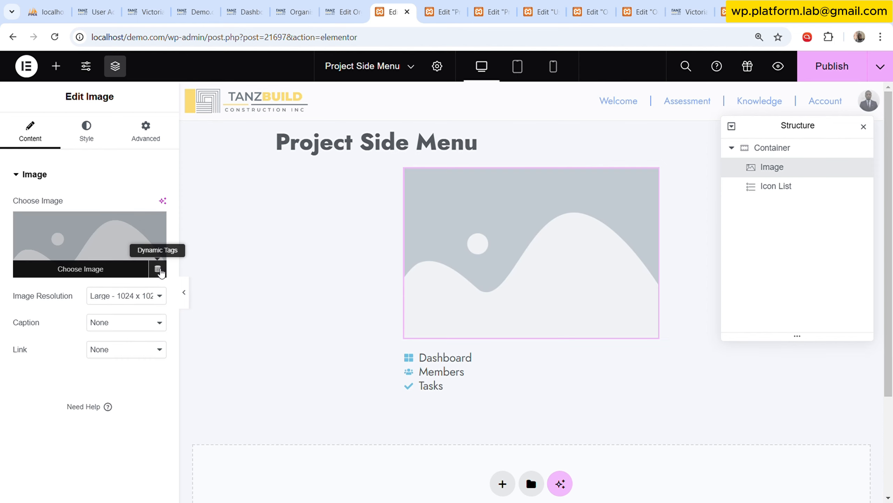
left_click(158, 268)
scroll(76, 387, "down", 2)
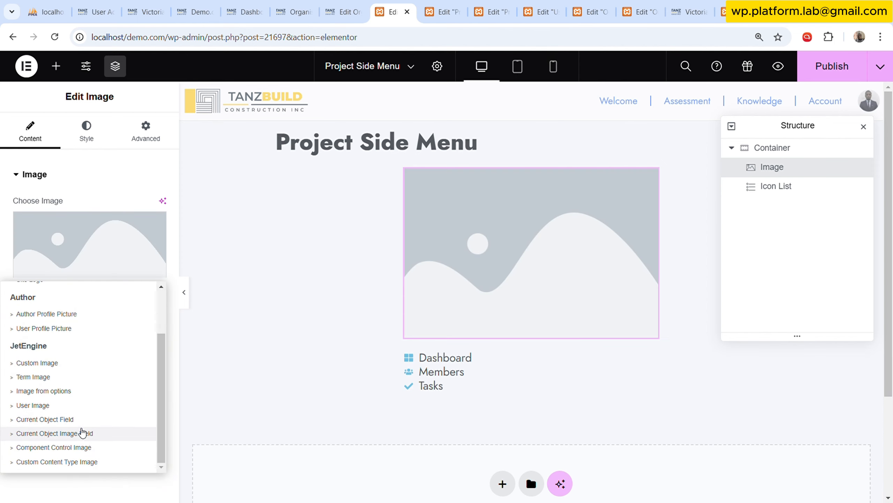
left_click(84, 461)
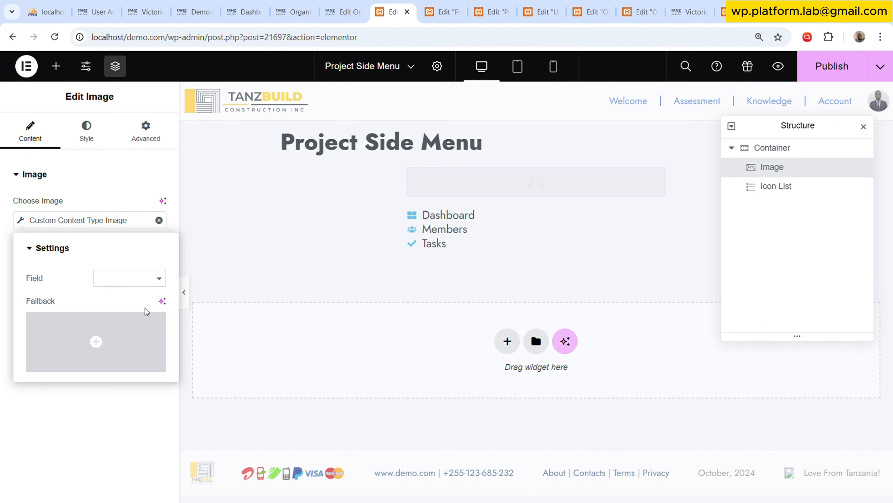
left_click(111, 339)
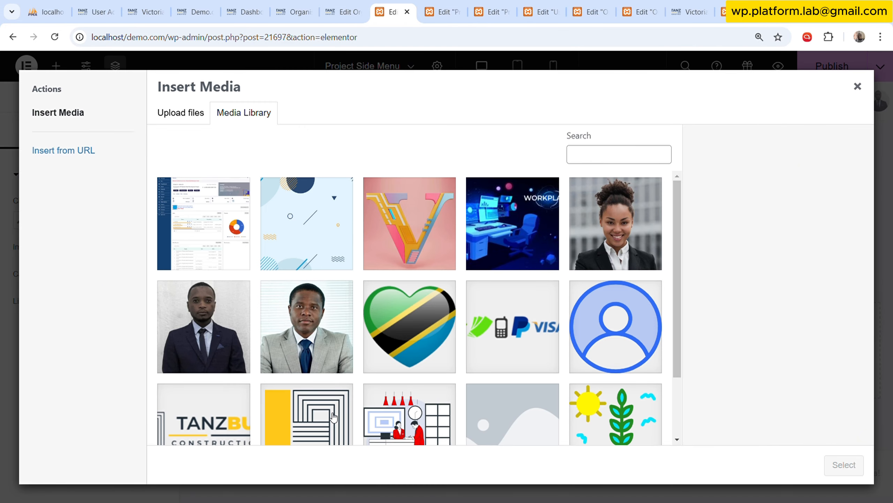
left_click(227, 421)
left_click(824, 466)
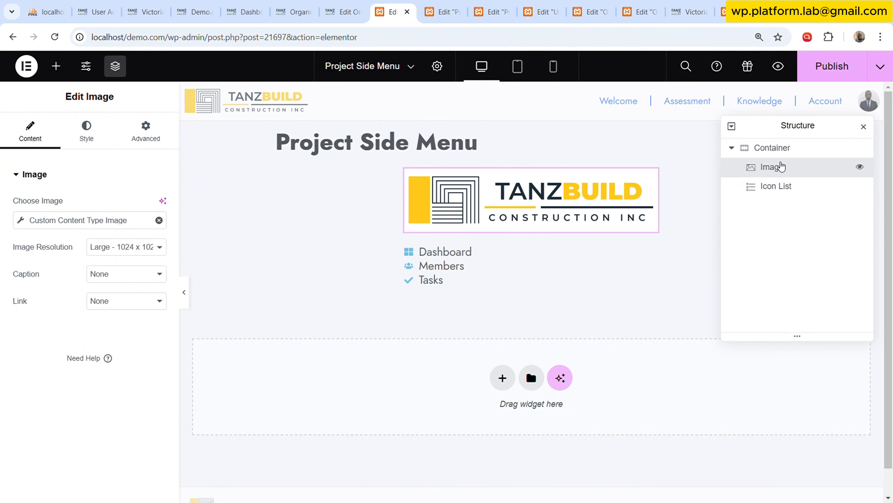
Set the background colour of the container holding the logo and icon list to the global colour D.Blue.
left_click(786, 150)
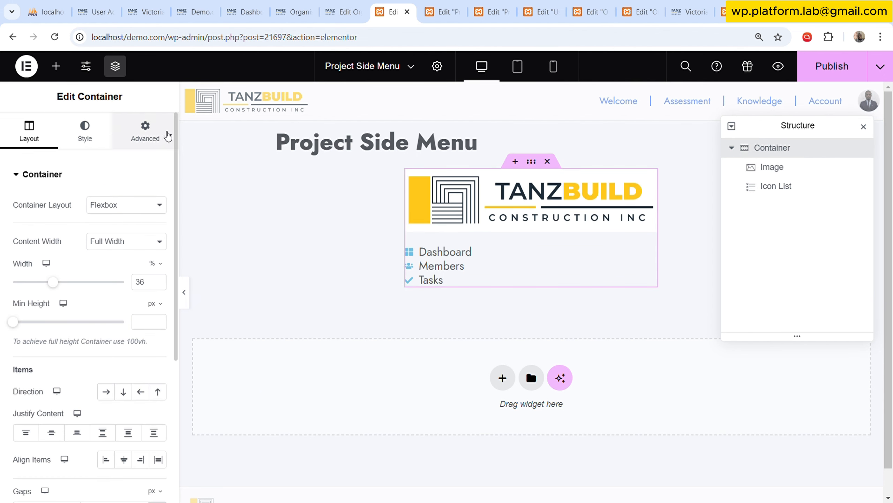
left_click(84, 130)
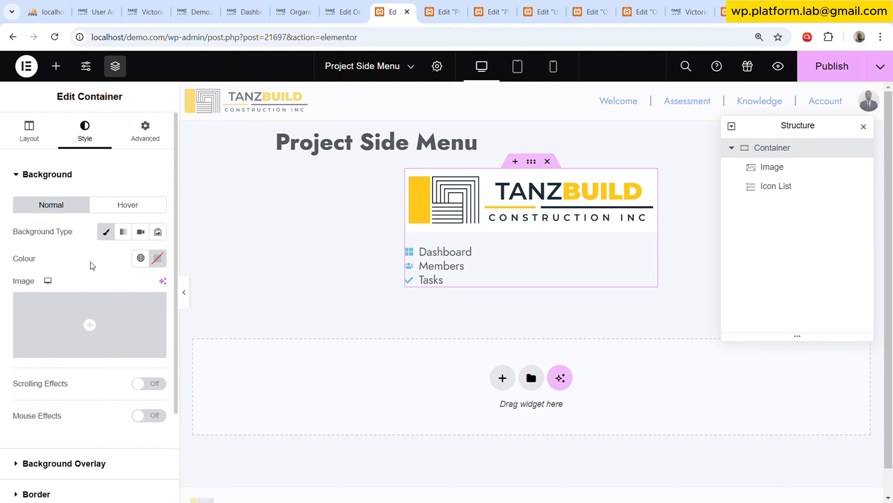
left_click(350, 5)
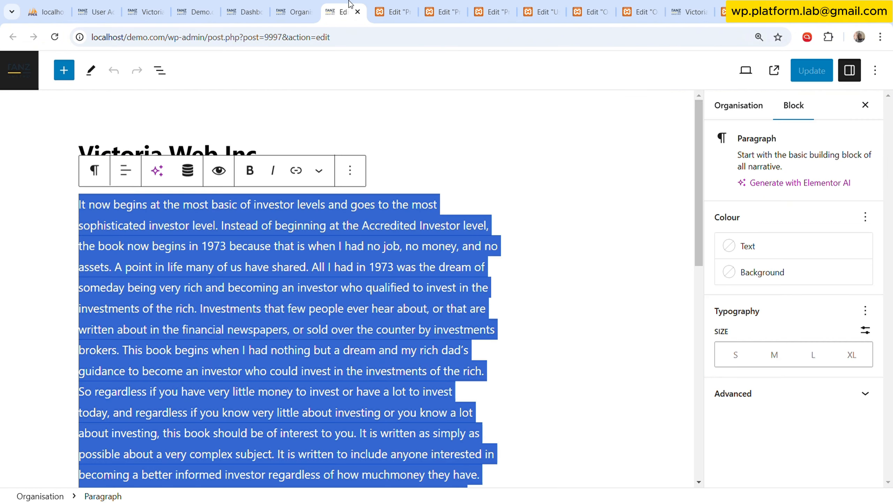
left_click(296, 12)
left_click(443, 11)
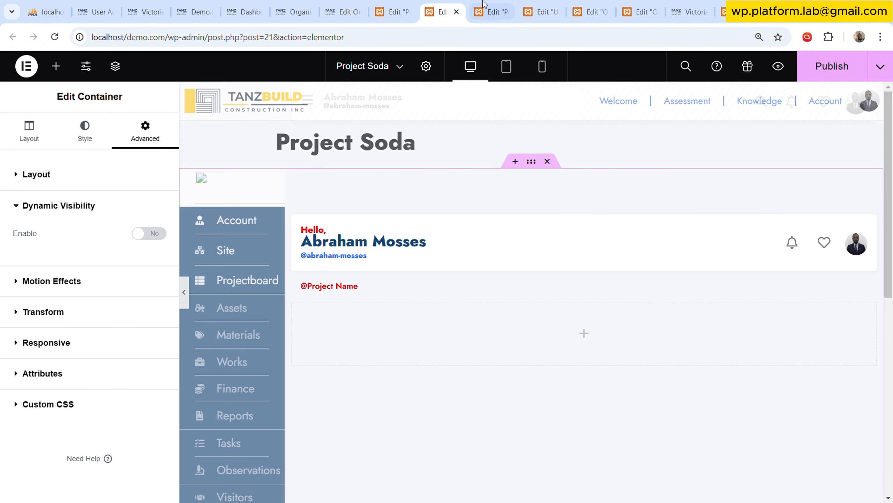
left_click(485, 5)
left_click(343, 7)
left_click(286, 5)
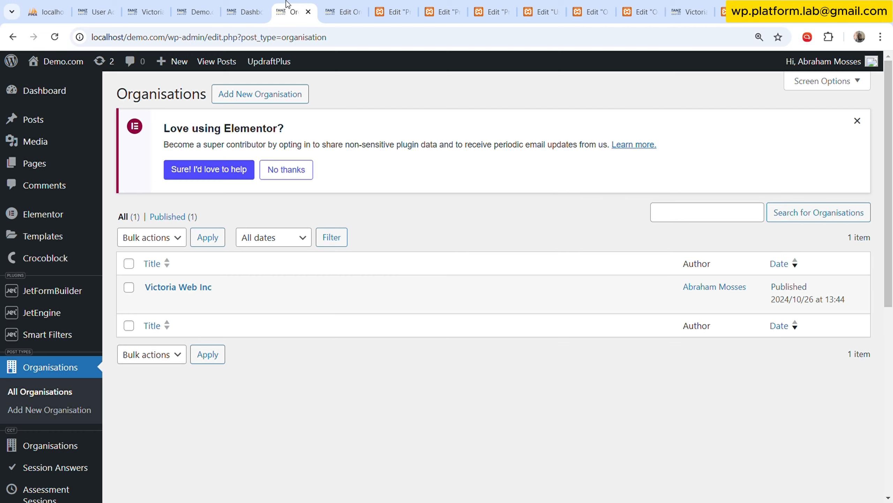
mouse_move(70, 319)
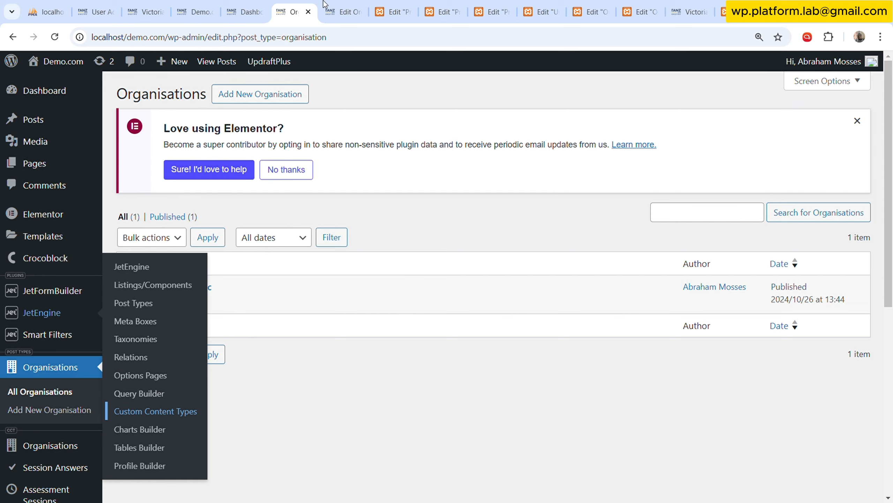
left_click(387, 8)
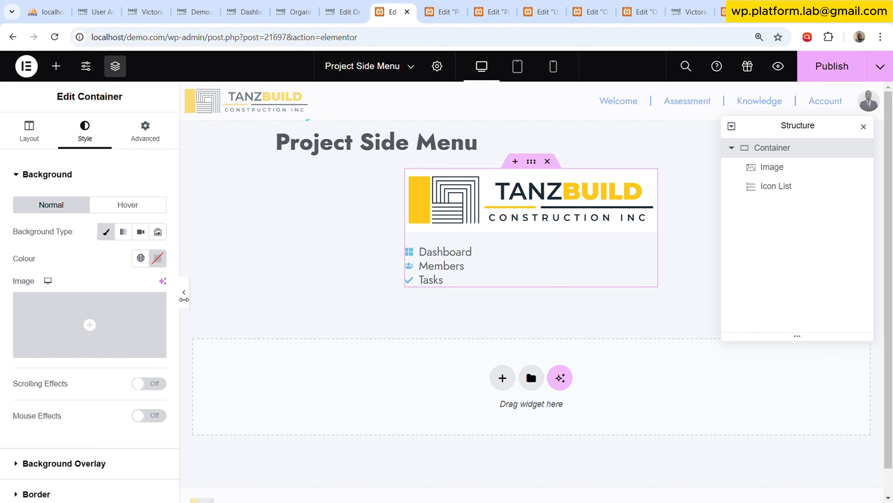
left_click(141, 258)
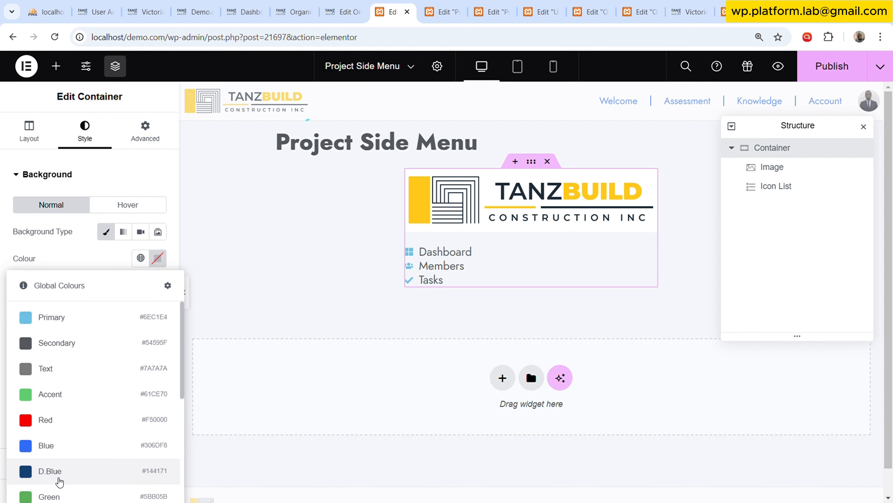
left_click(59, 471)
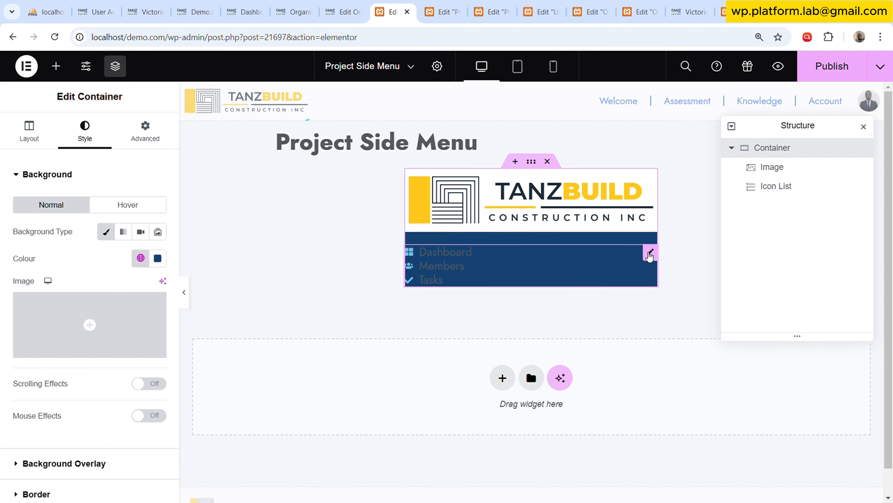
Set the icon list's text colour to the global colour White.
left_click(650, 254)
left_click(86, 131)
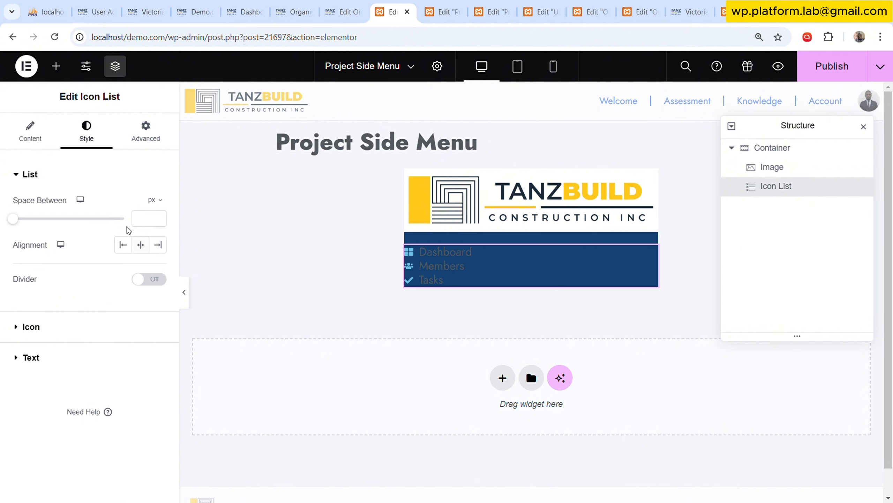
left_click(69, 358)
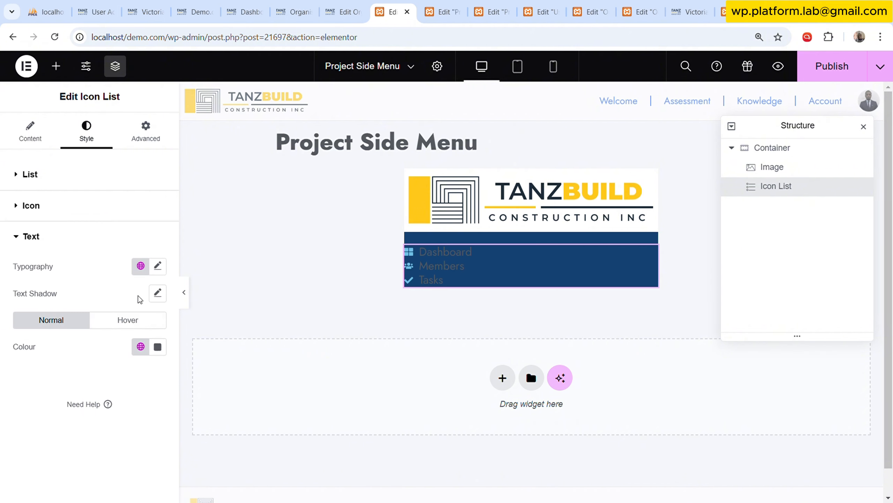
left_click(140, 346)
scroll(81, 271, "down", 3)
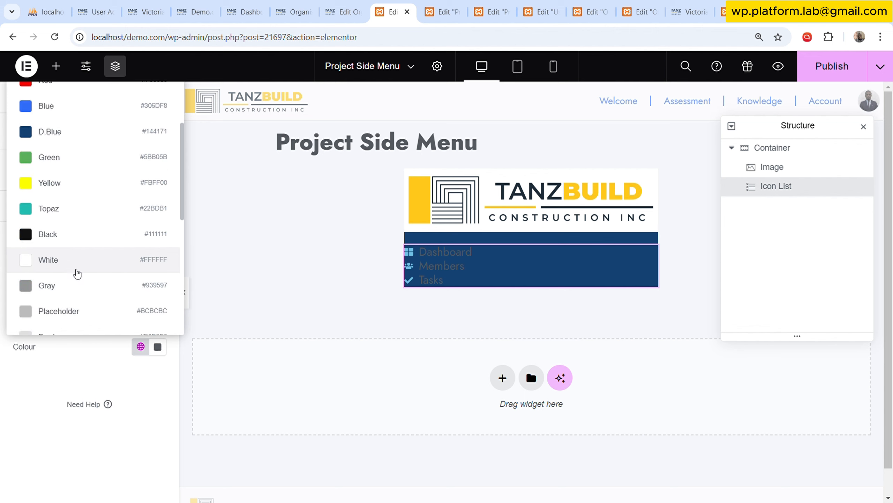
left_click(78, 274)
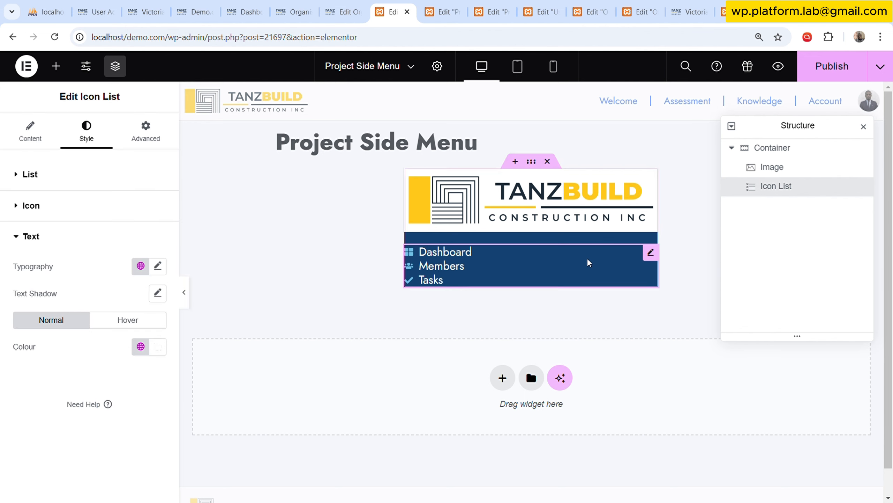
Copy the side menu image in Project Soda and paste its style onto the Project Side Menu logo image.
left_click(443, 11)
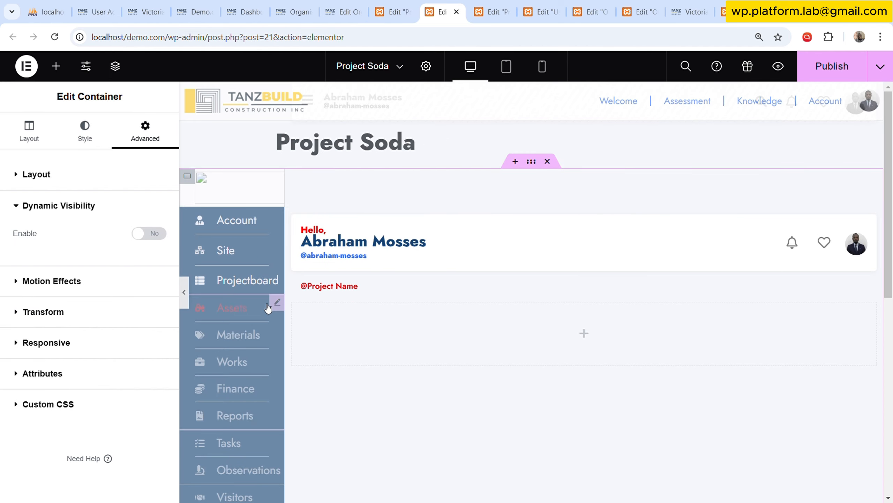
left_click(277, 177)
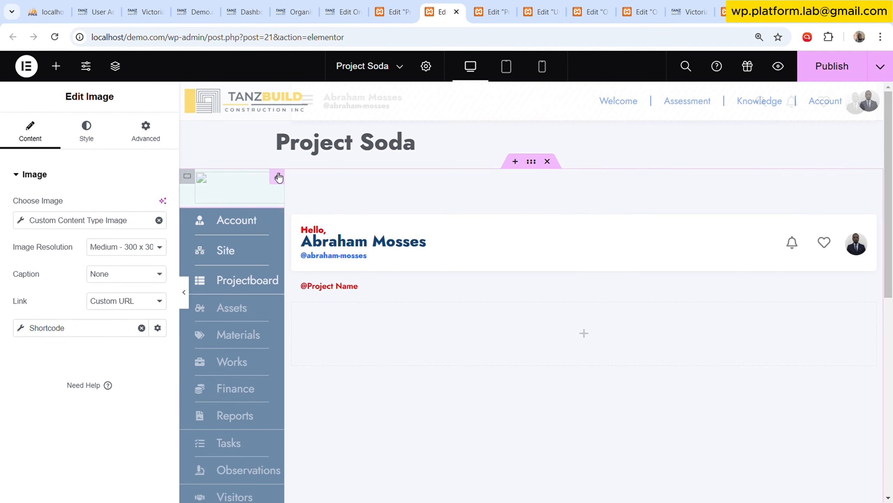
right_click(278, 176)
left_click(329, 234)
left_click(393, 12)
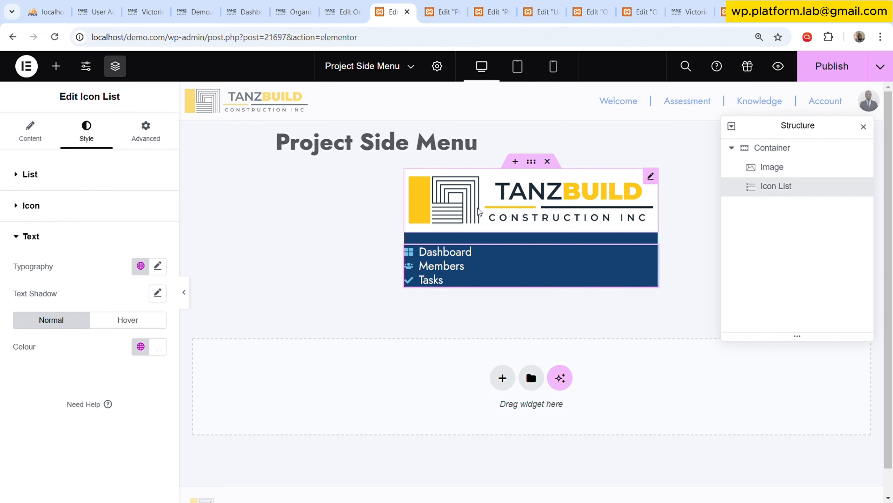
right_click(479, 208)
left_click(543, 320)
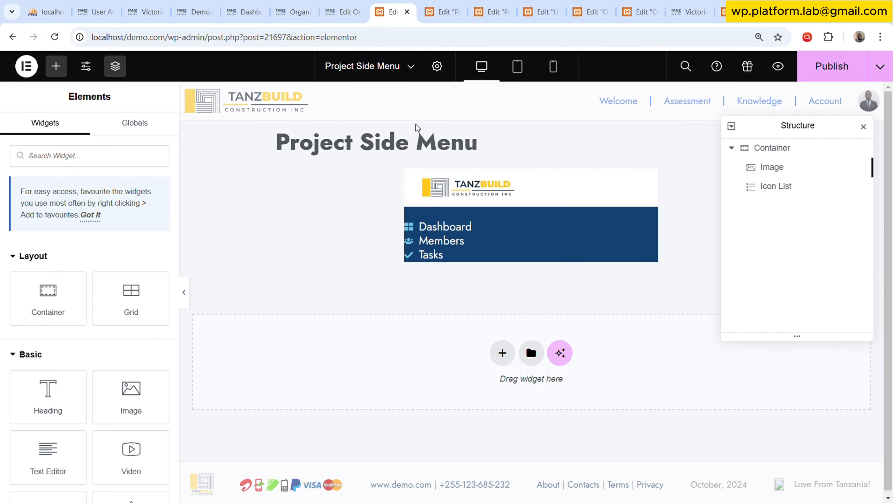
Try to paste the style of Project Soda's Account, Site and Projectboard icon list onto the Project Side Menu icon list.
left_click(443, 12)
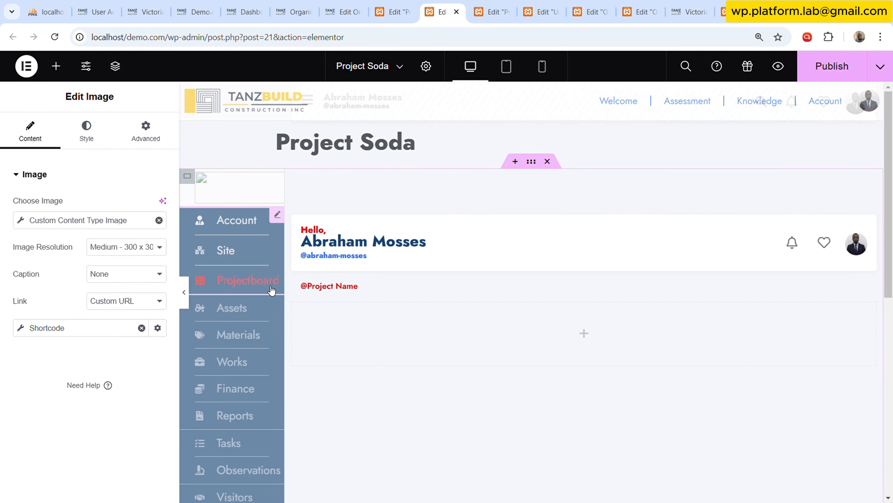
left_click(252, 286)
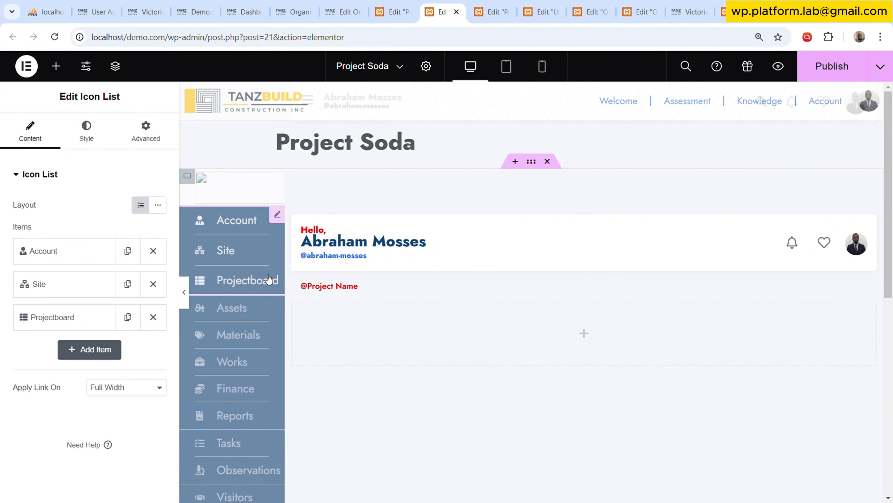
right_click(244, 282)
left_click(289, 292)
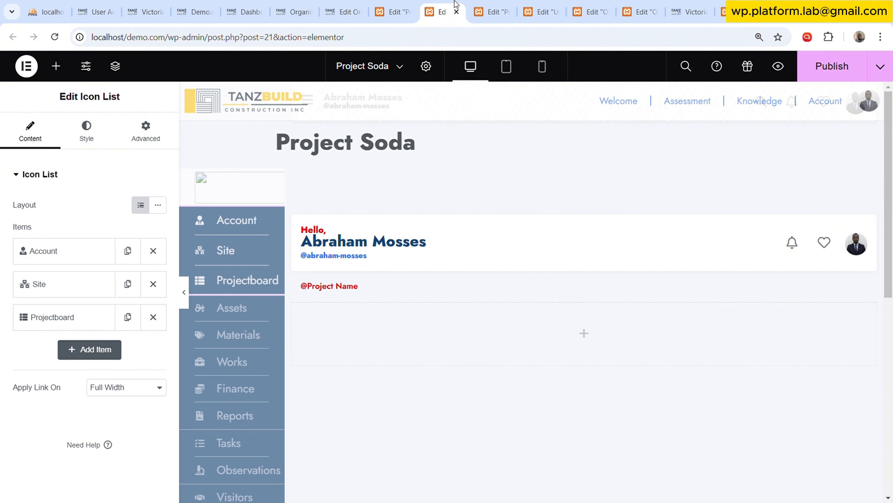
left_click(393, 12)
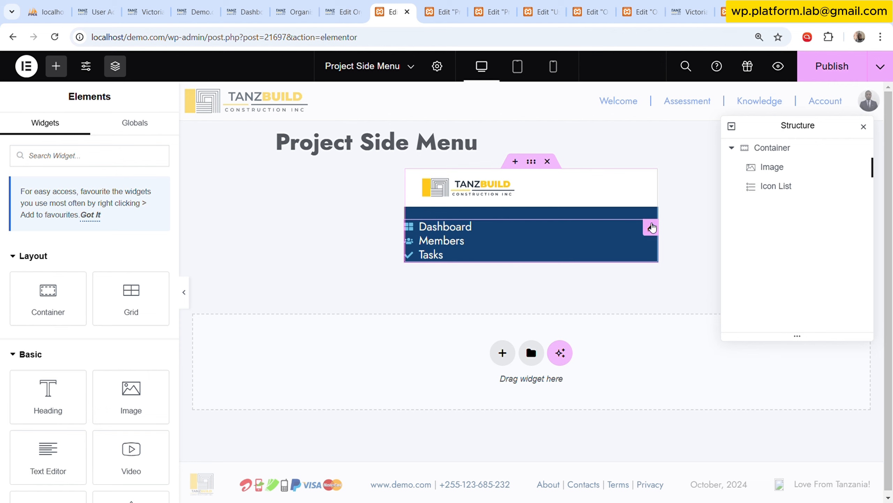
left_click(651, 226)
right_click(650, 225)
left_click(691, 336)
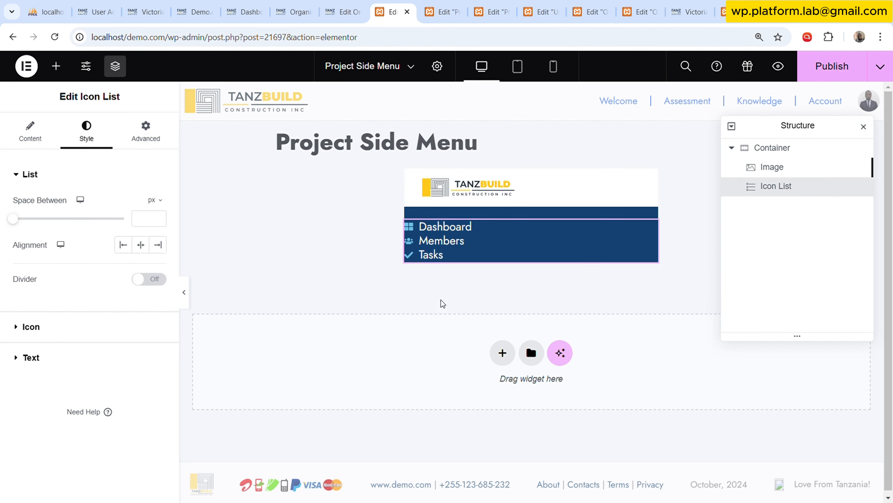
Copy Project Soda's Assets-to-Reports icon list and paste its style onto the Project Side Menu icon list.
left_click(441, 11)
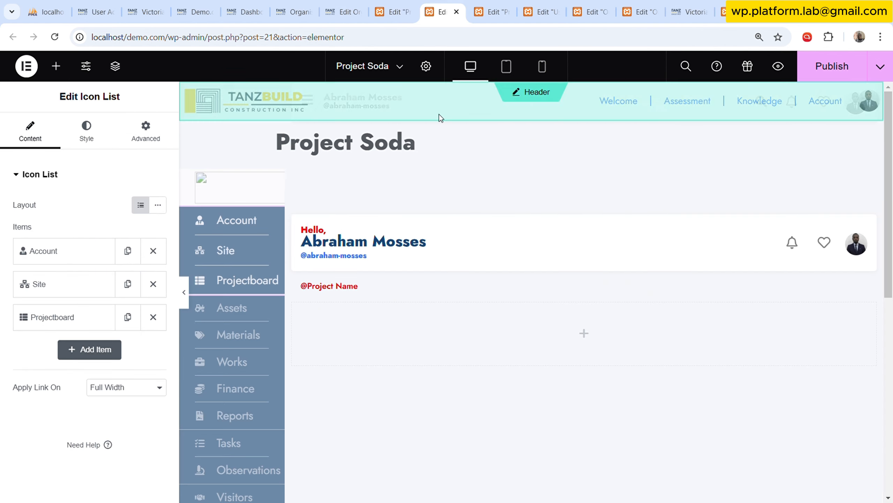
left_click(277, 305)
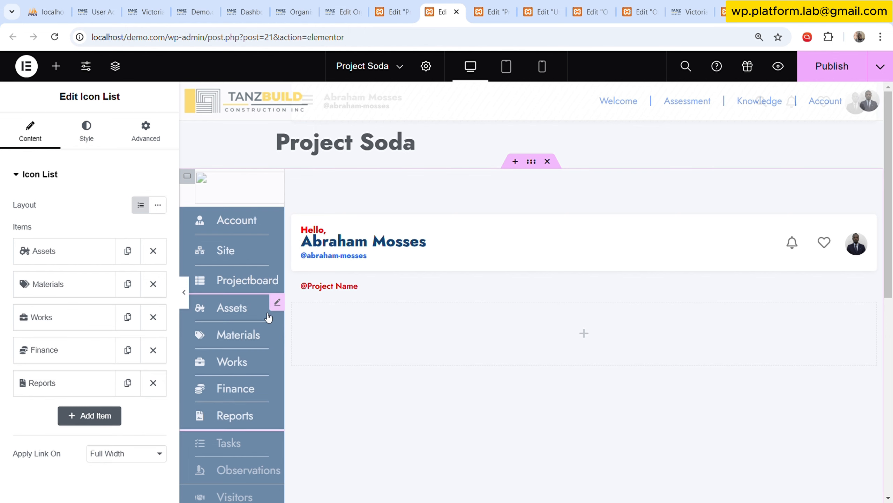
right_click(277, 305)
left_click(318, 292)
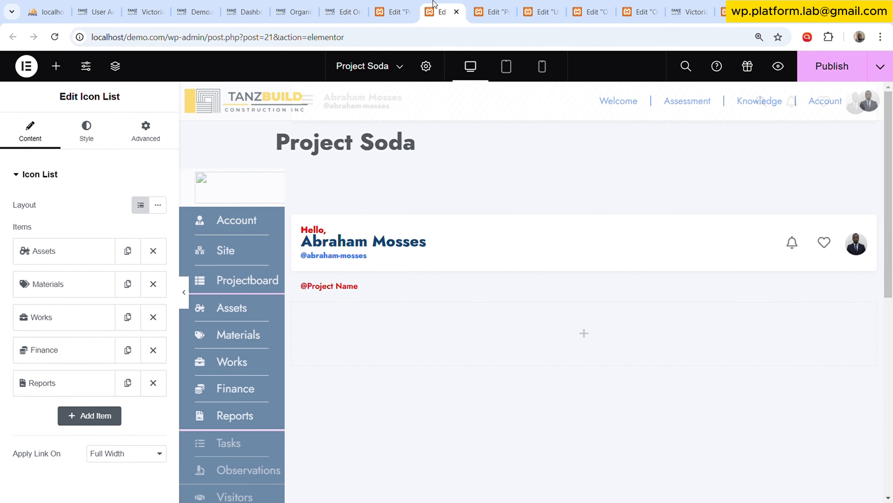
left_click(393, 11)
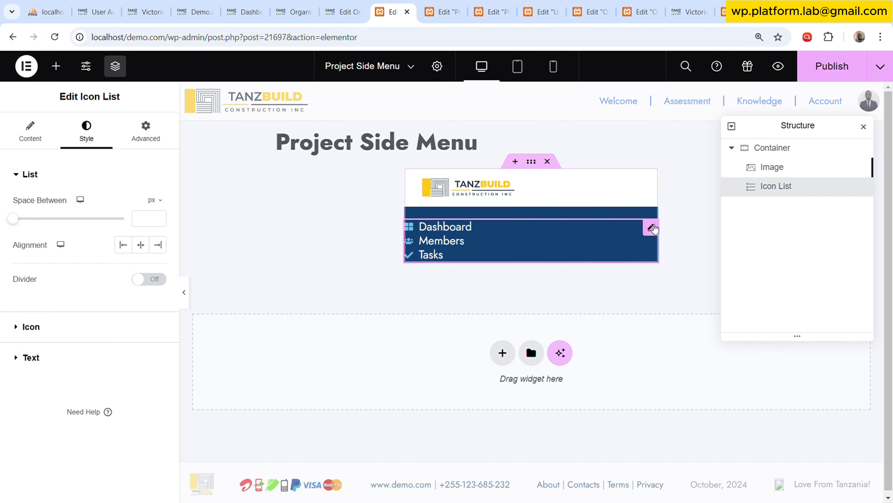
right_click(769, 187)
left_click(781, 302)
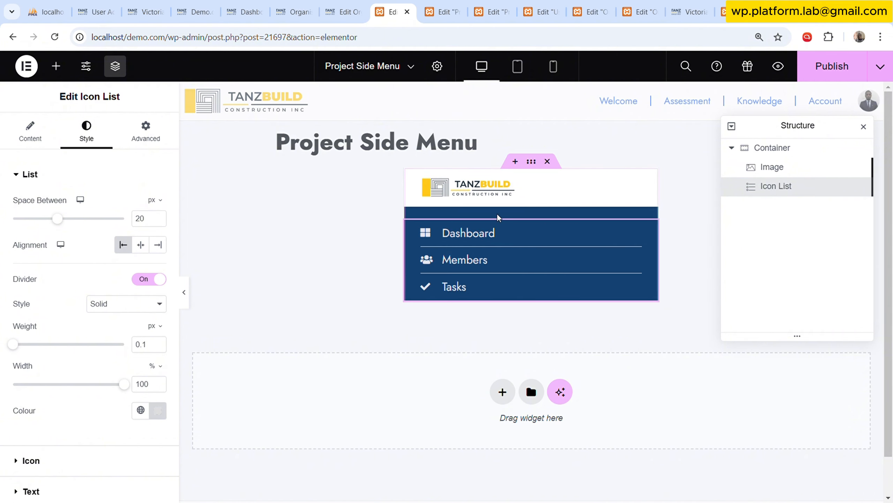
Copy Project Soda's Sign Out icon list and paste it below the icon list in the Project Side Menu container.
left_click(532, 162)
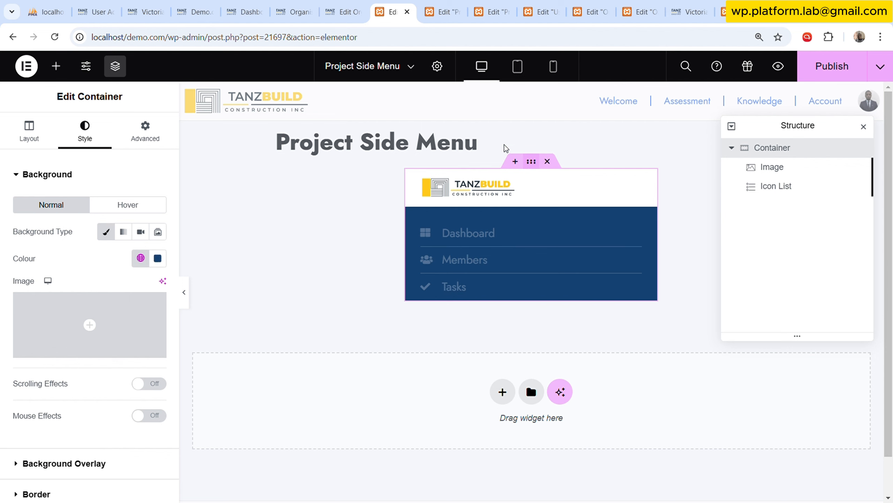
left_click(459, 13)
scroll(245, 412, "down", 10)
scroll(248, 404, "up", 1)
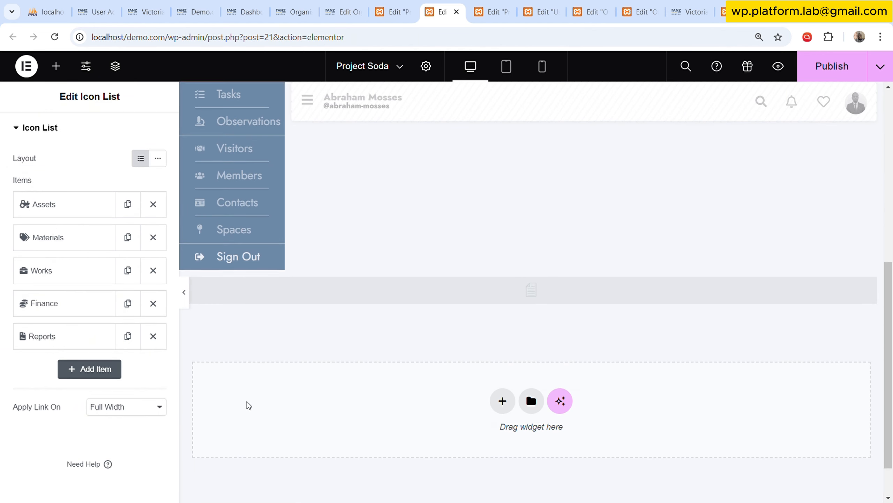
left_click(279, 261)
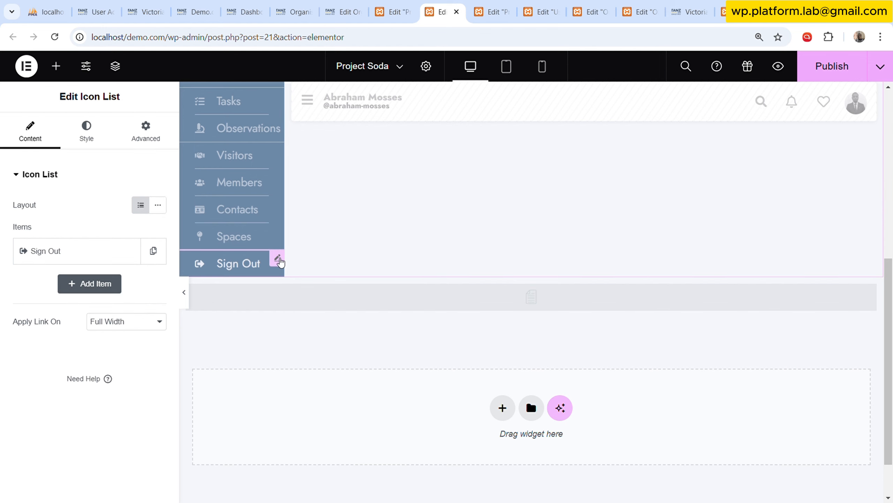
right_click(279, 262)
left_click(318, 292)
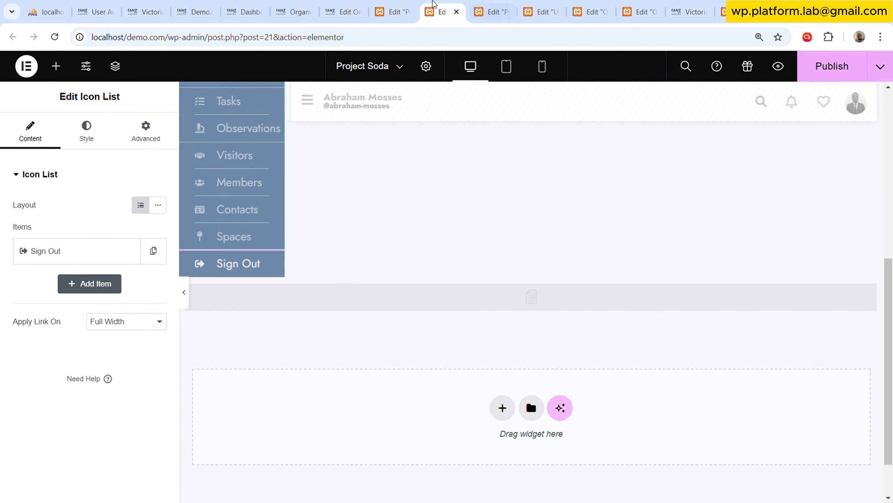
left_click(392, 12)
left_click(776, 187)
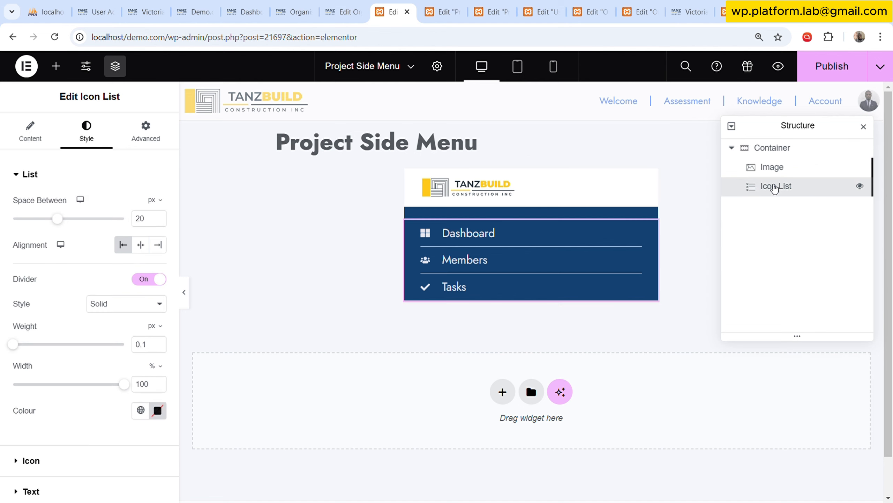
right_click(775, 186)
left_click(777, 269)
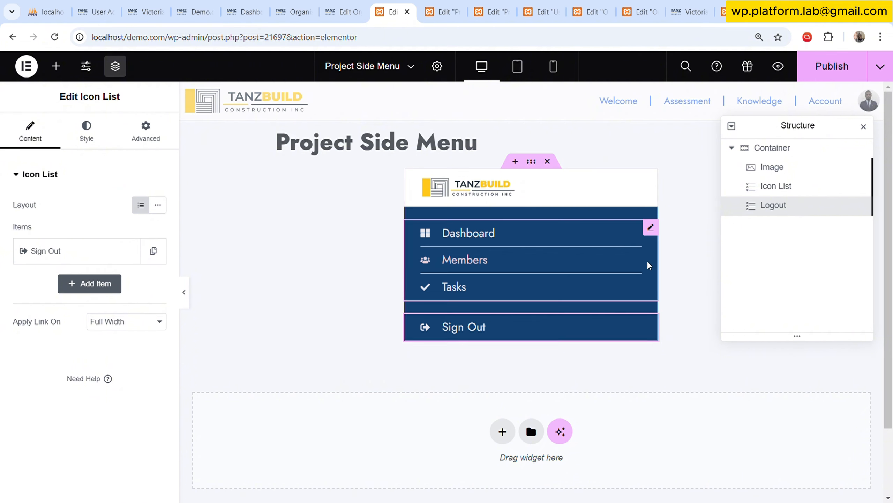
Duplicate the Dashboard, Members and Tasks icon list in the Project Side Menu.
left_click(785, 191)
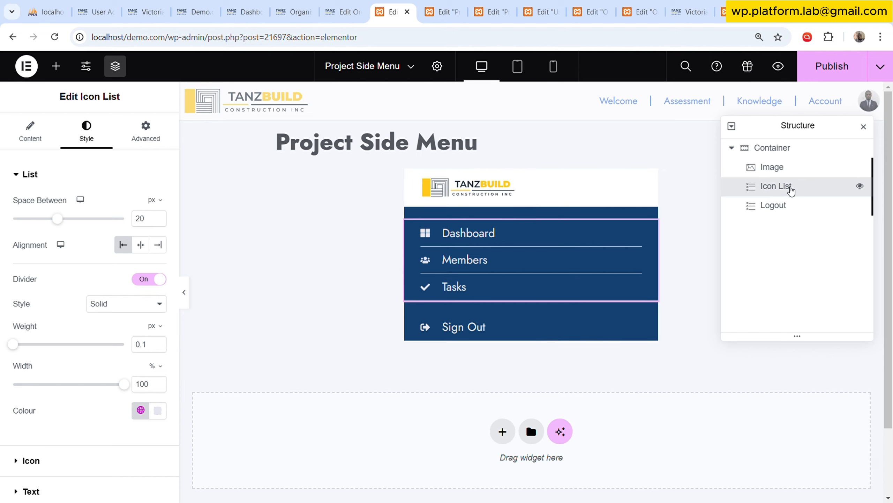
right_click(792, 190)
left_click(794, 225)
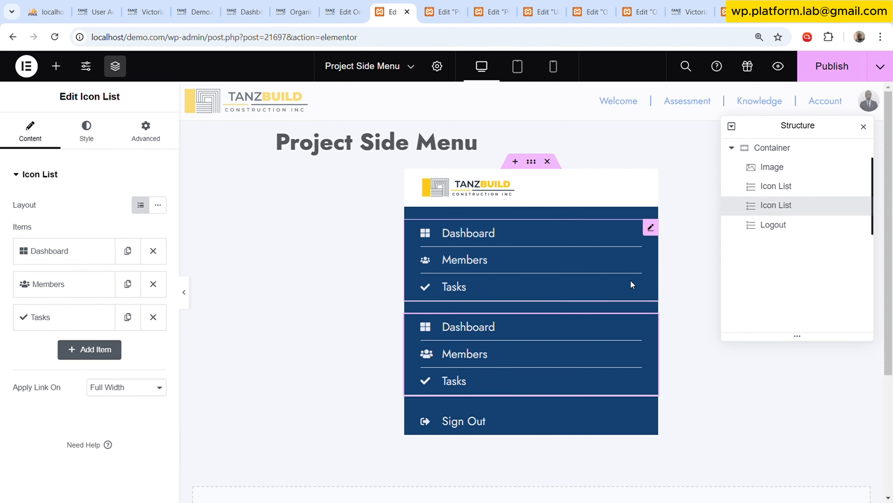
Rename the Dashboard item in the duplicated icon list as Finance.
left_click(76, 259)
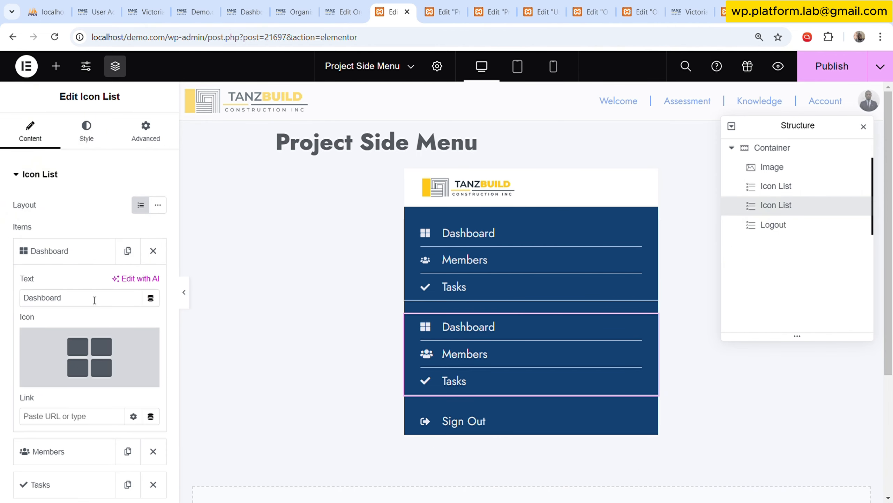
left_click(97, 299)
key("ctrl+a")
type("doc")
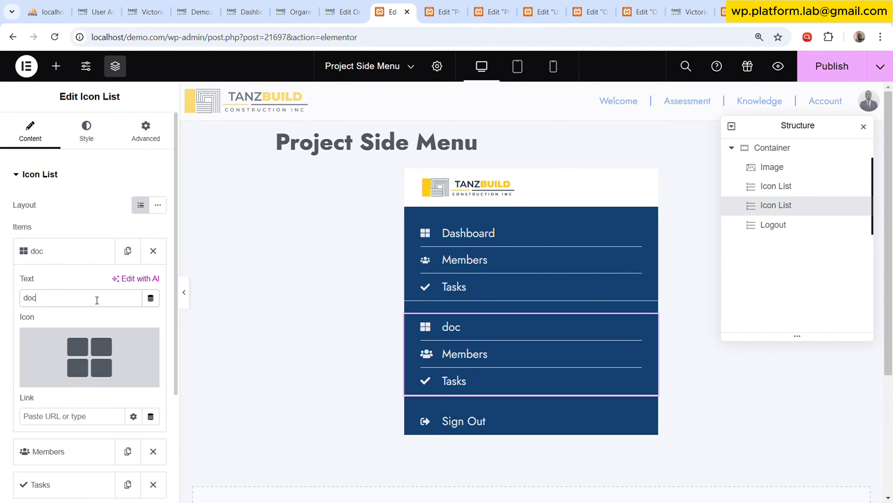
key("BackSpace")
type("Finance")
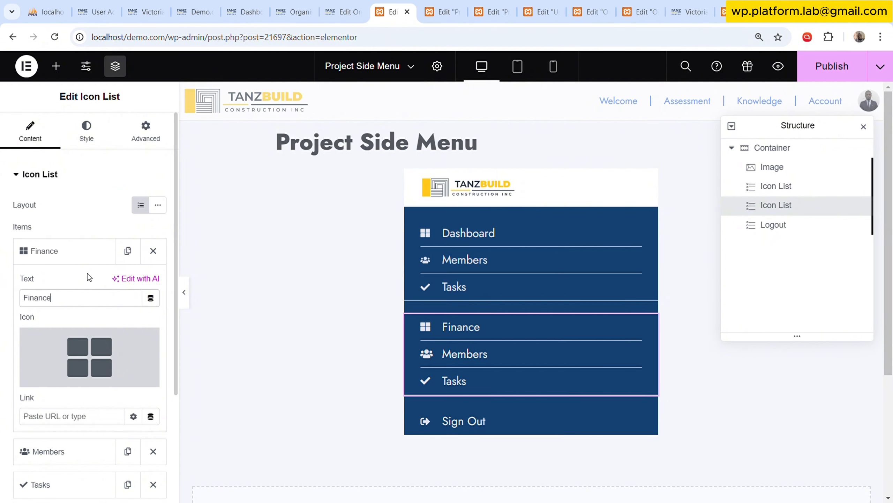
Set the Finance item's icon to the dollar sign from the icon library.
left_click(54, 374)
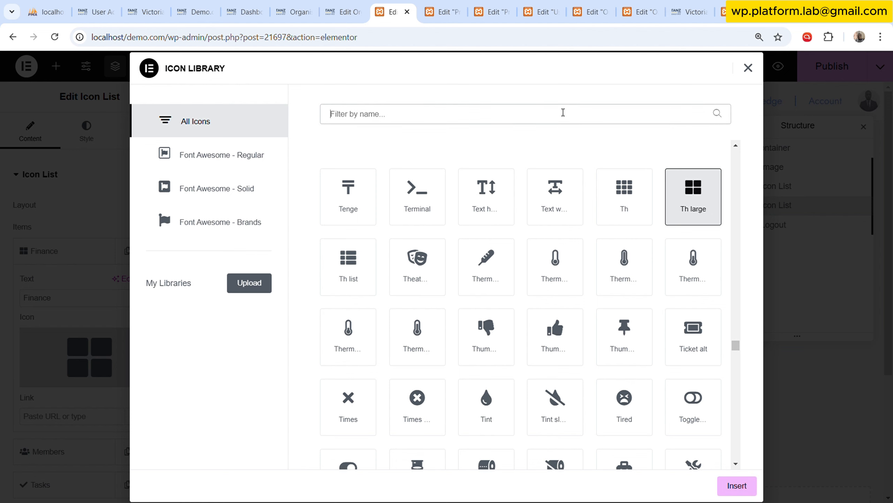
type("dol")
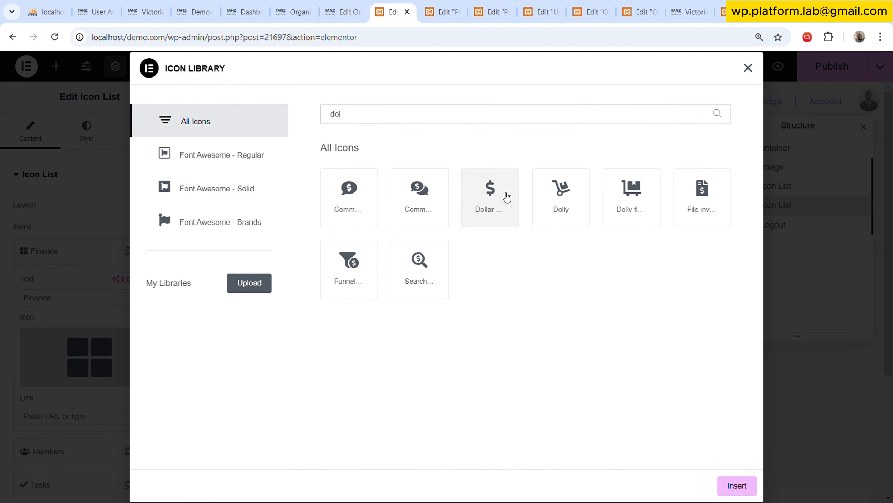
left_click(499, 197)
left_click(737, 485)
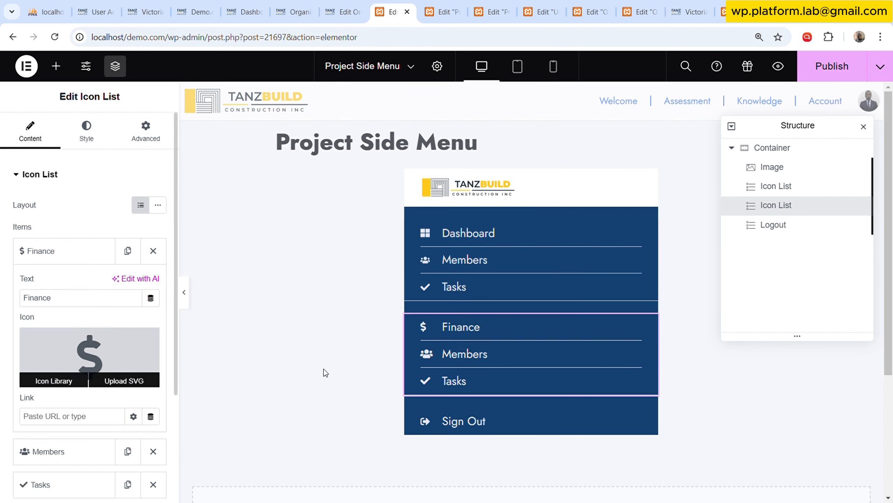
Open the icon library for the Members item in the duplicated icon list.
left_click(65, 265)
left_click(60, 282)
left_click(80, 388)
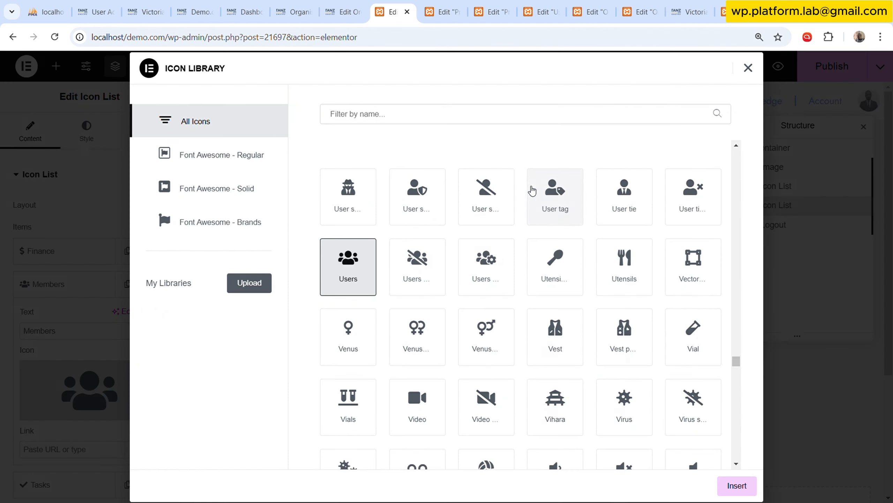
Search the icon library for Sub, id, mone and ban, and try the piggy bank icon for the Members item.
left_click(511, 116)
type("Sub")
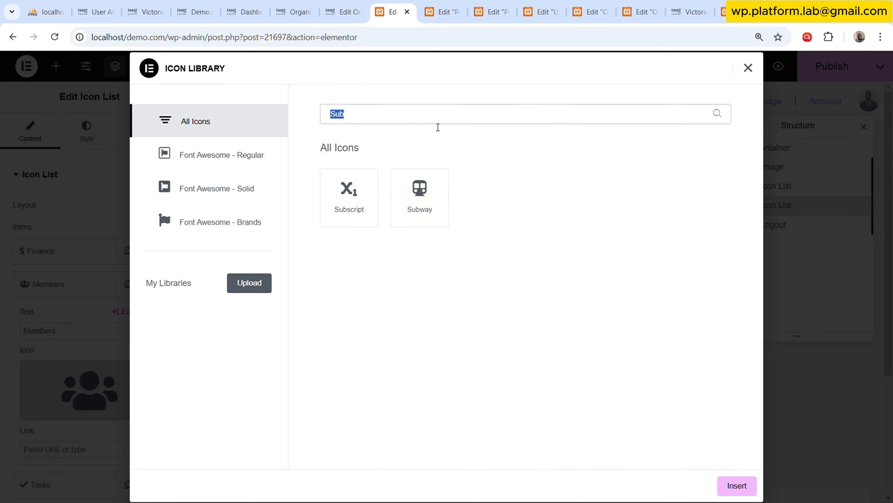
key("BackSpace")
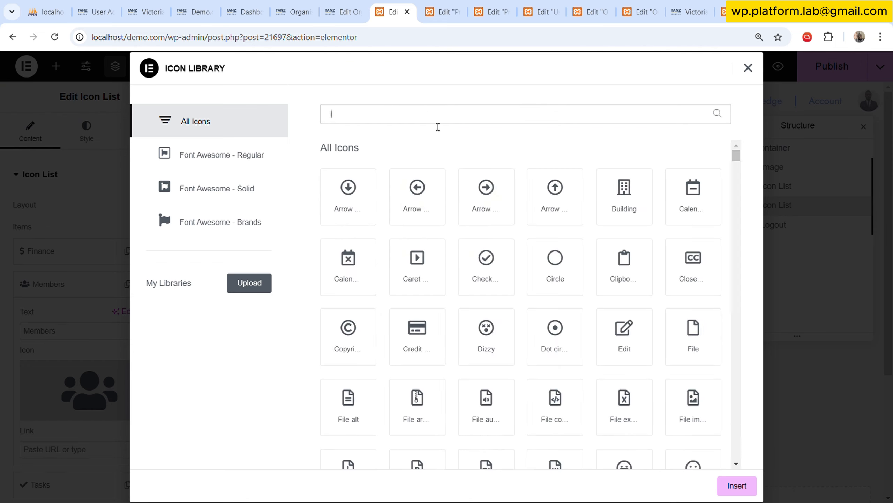
type("id")
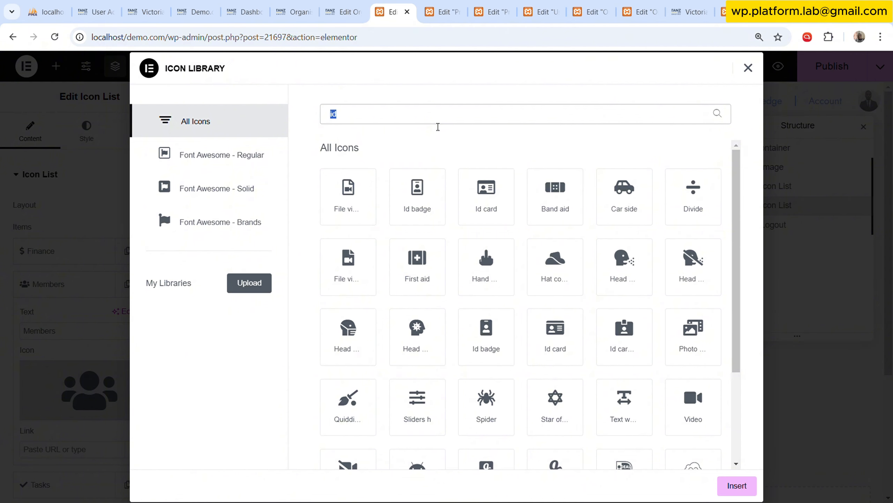
type("ban")
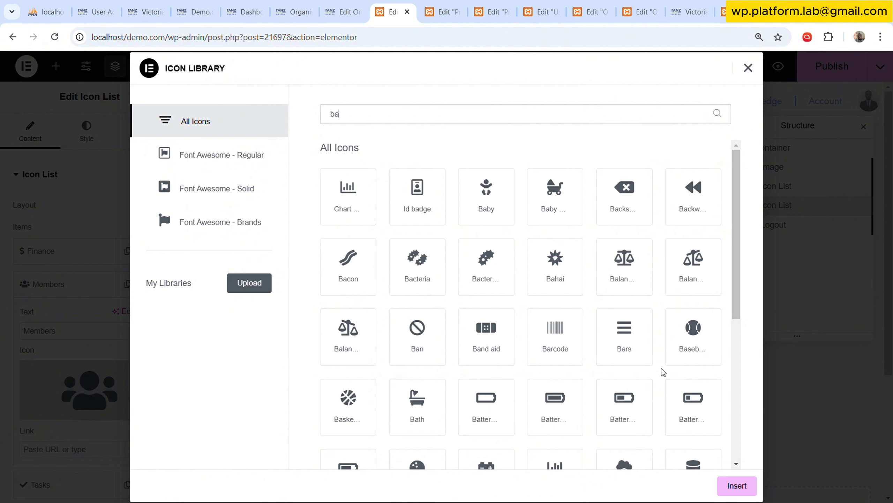
type("mone")
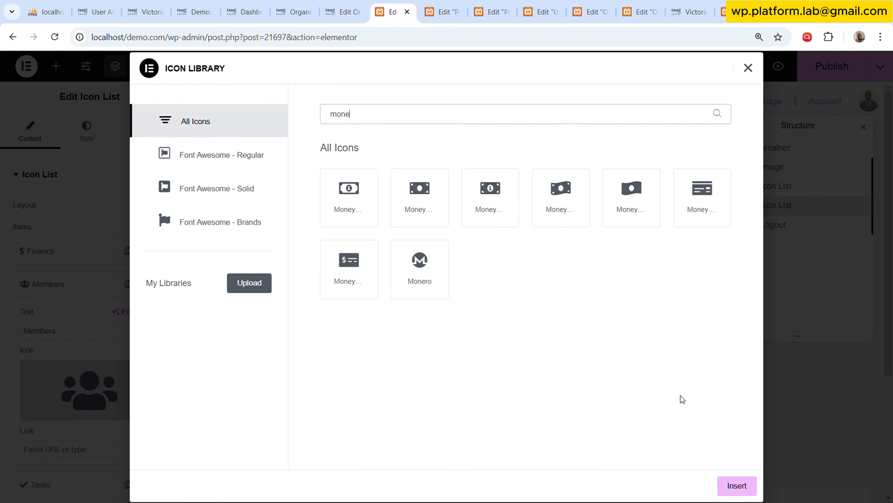
key("ctrl+a")
type("ben")
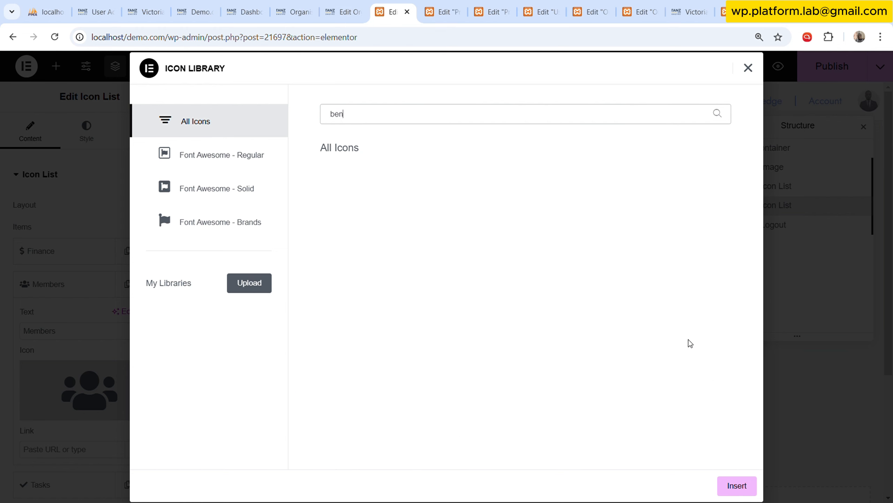
key("BackSpace")
key("BackSpace")
type("an")
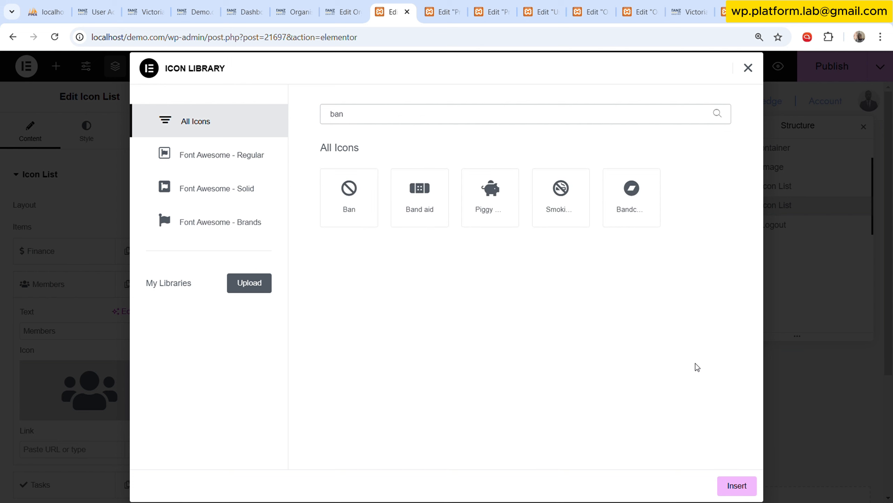
left_click(482, 201)
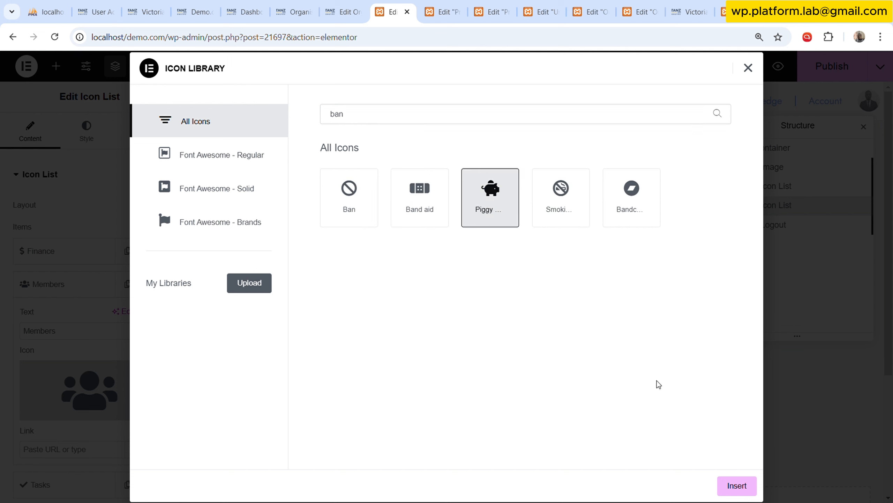
Search the icon library for time and insert the briefcase-with-clock icon for the duplicated list's Members item.
double_click(398, 114)
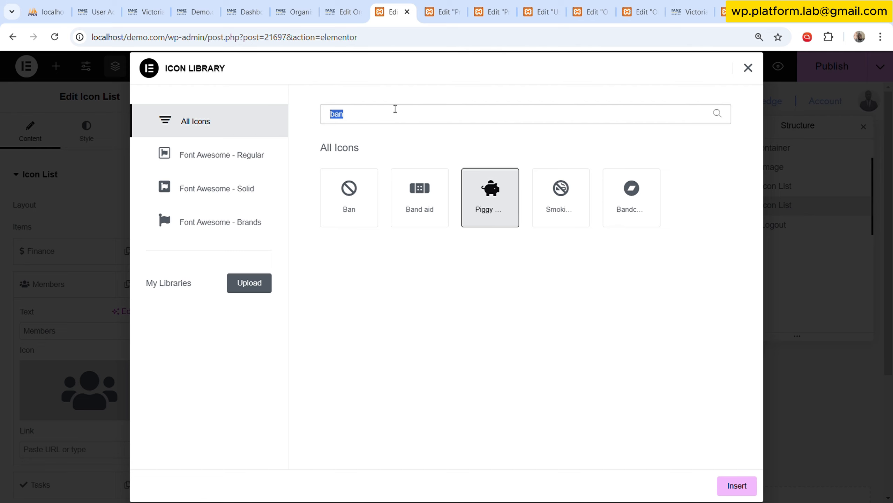
type("time")
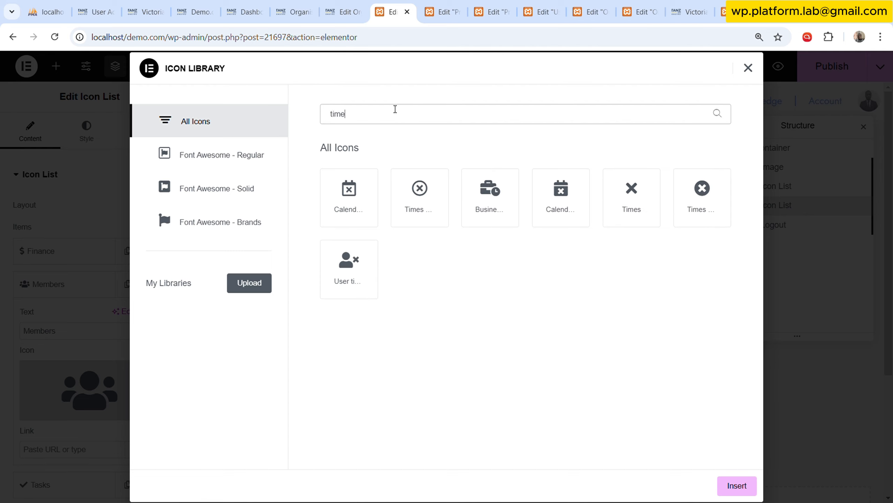
left_click(483, 210)
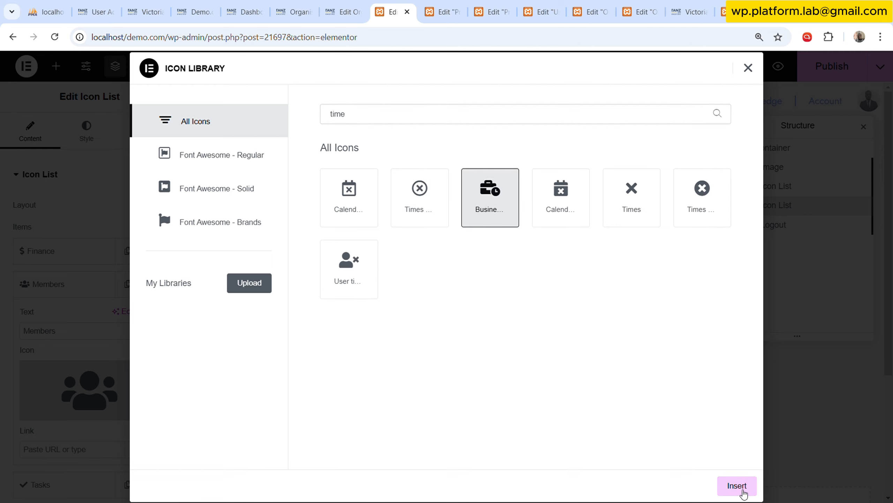
left_click(739, 486)
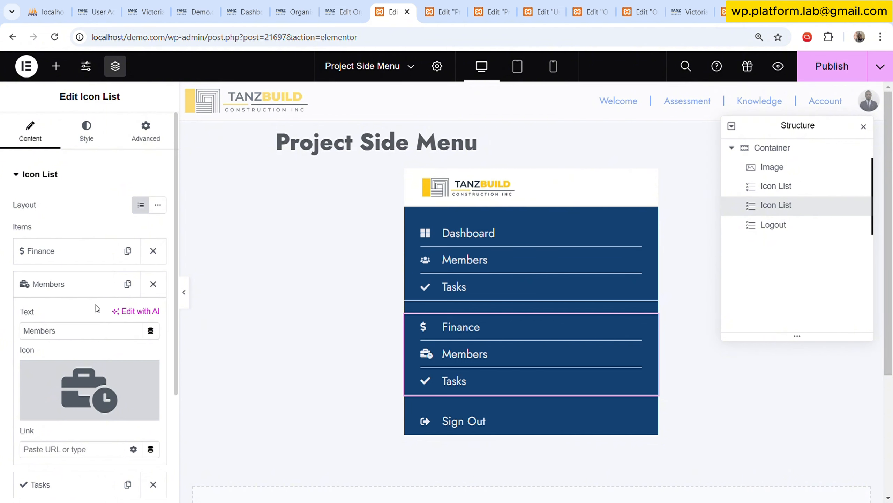
Rename the duplicated list's Members item as Subscription.
double_click(98, 332)
type("S")
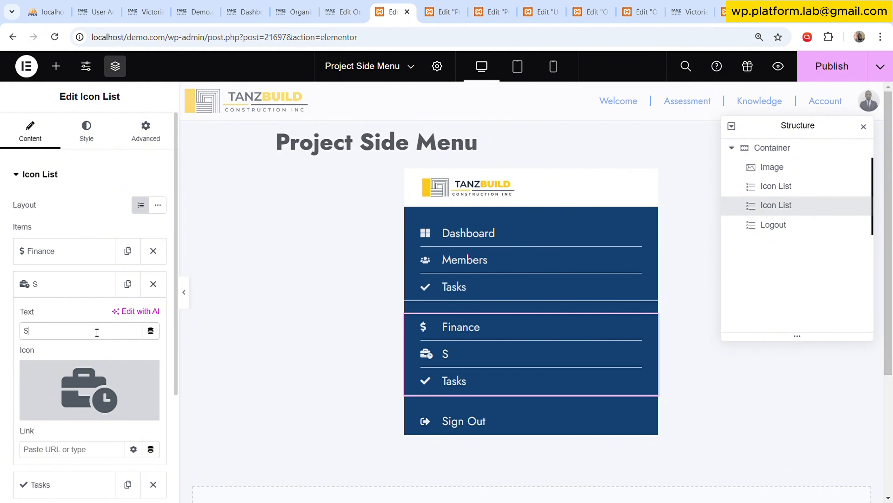
type("ubscription")
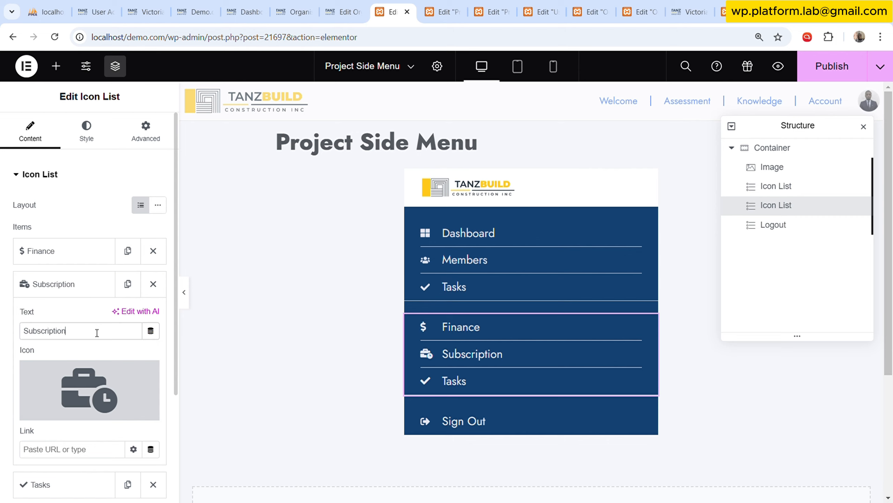
left_click(86, 285)
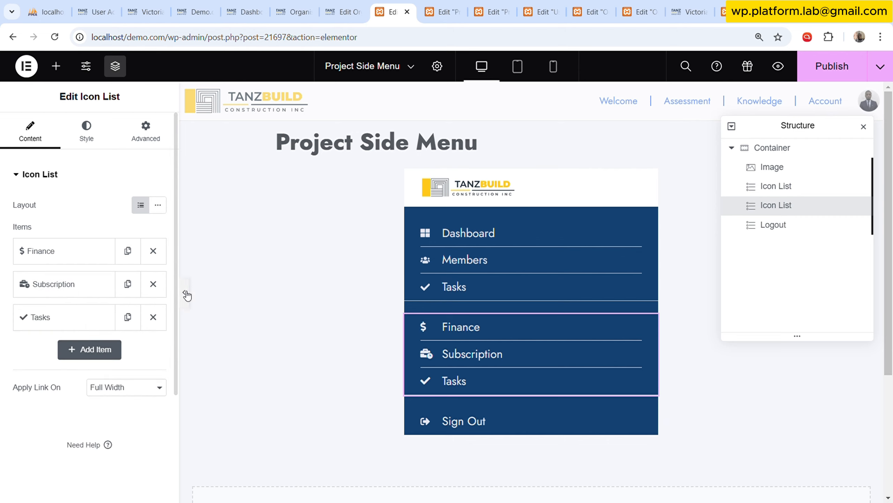
Remove the Tasks item from the duplicated list and hide the editing panel to preview the side menu.
left_click(153, 317)
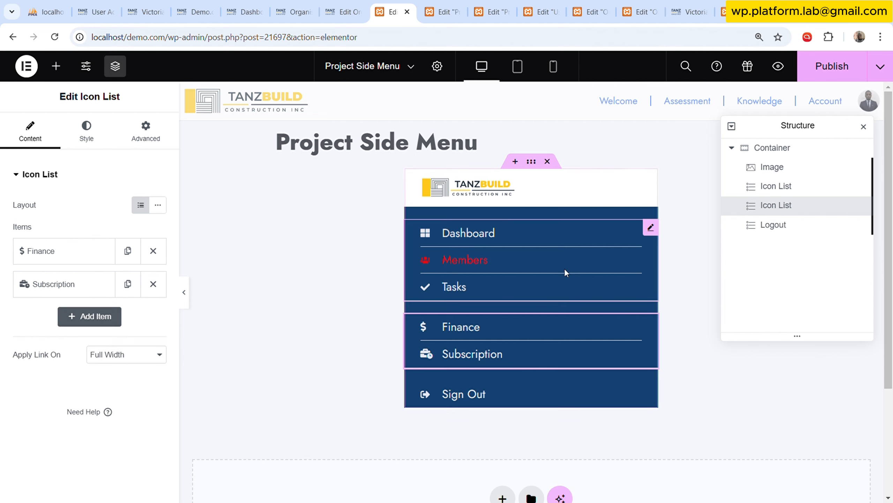
scroll(508, 285, "down", 3)
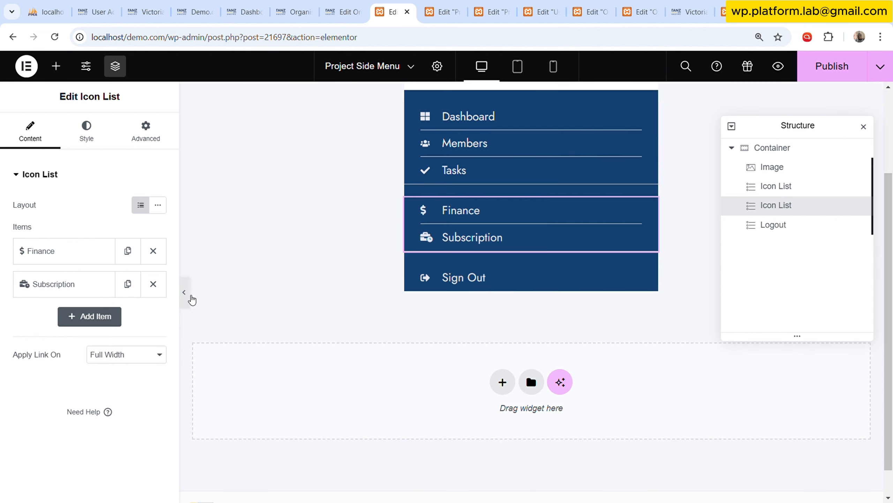
left_click(190, 296)
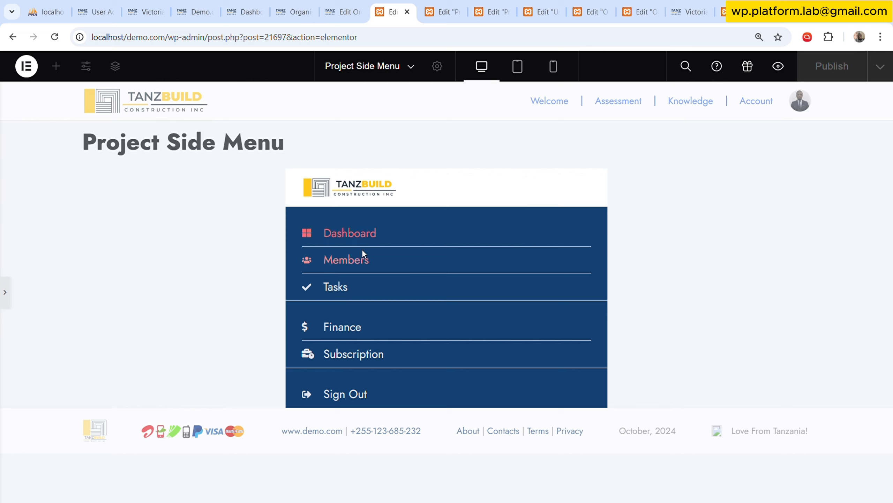
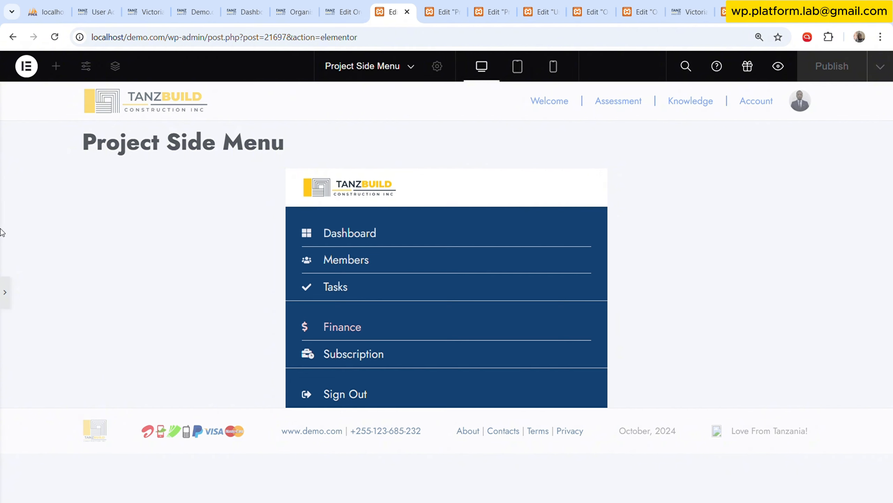
Open the Dynamic Visibility settings of the icon list holding Finance and Subscription.
left_click(5, 291)
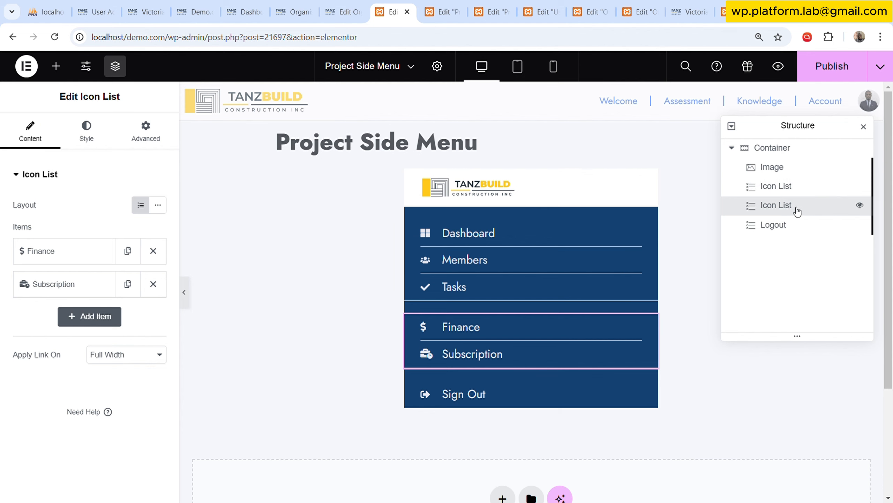
left_click(146, 130)
scroll(86, 331, "down", 10)
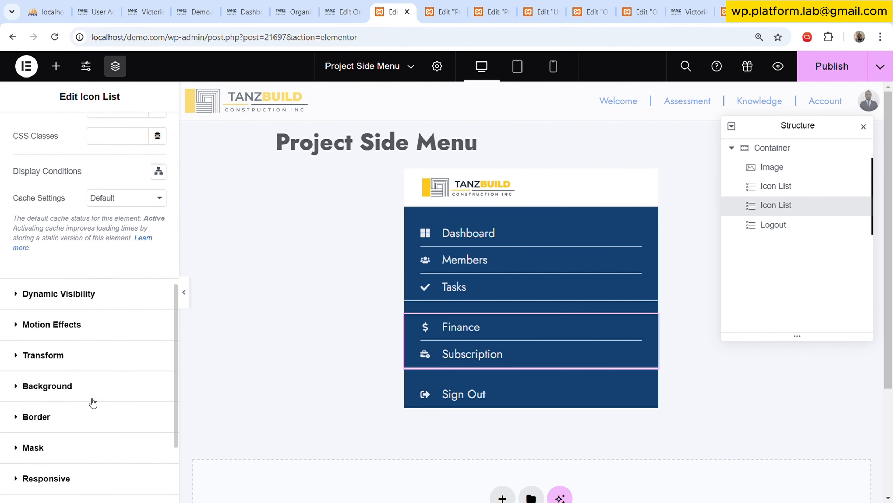
left_click(93, 298)
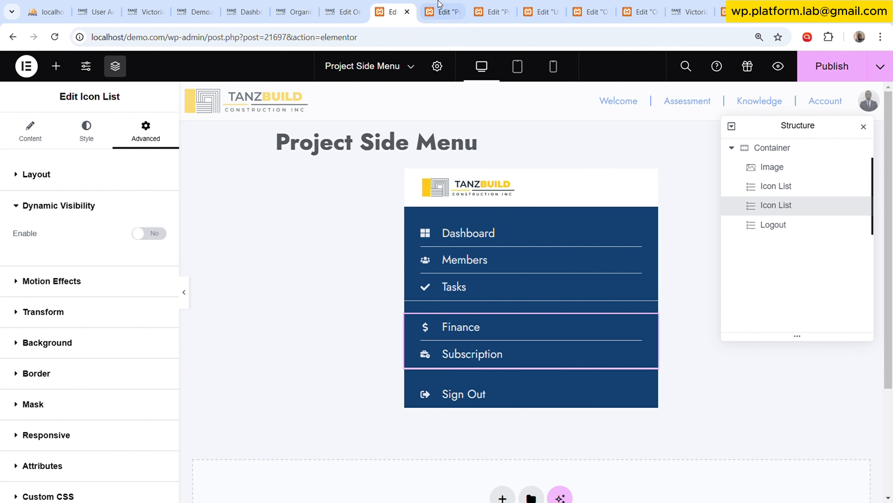
Copy Project Soda's People list and paste its style onto the Finance and Subscription list in Project Side Menu.
left_click(443, 11)
right_click(277, 151)
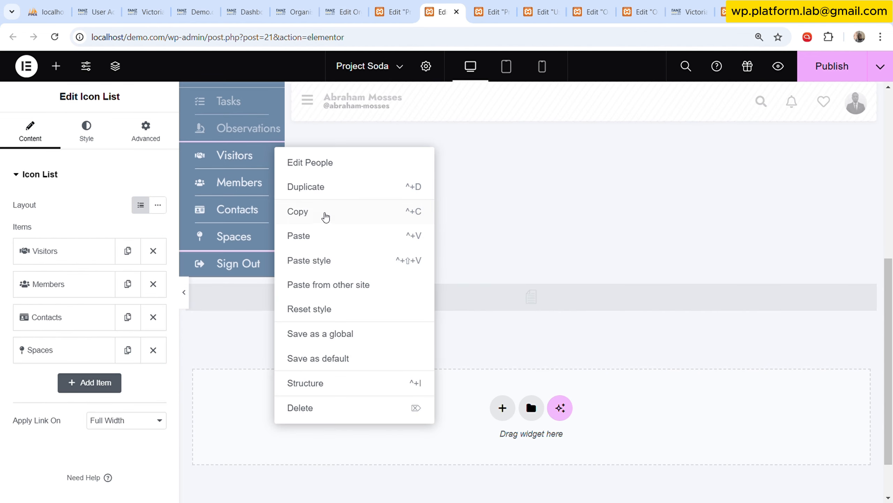
left_click(325, 213)
left_click(393, 11)
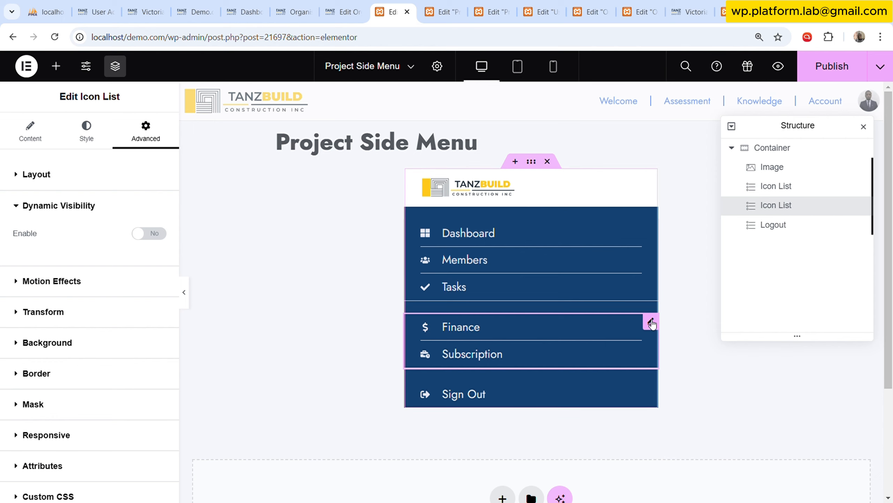
right_click(651, 334)
left_click(700, 338)
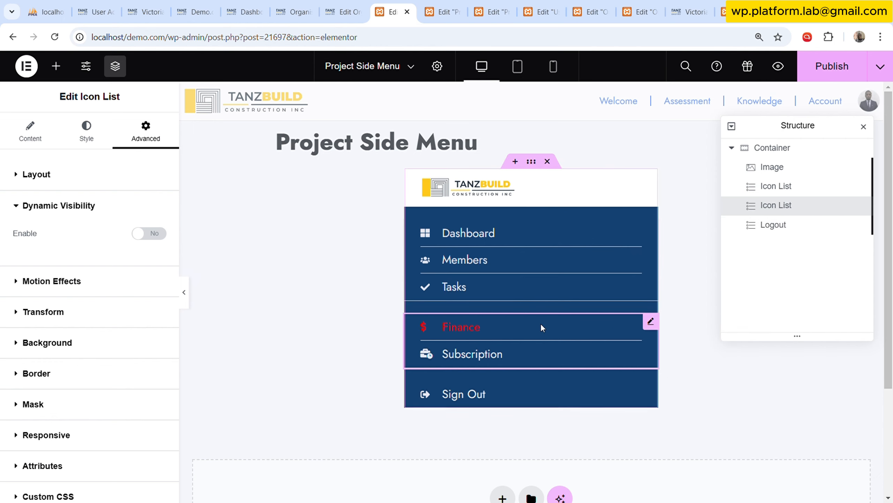
Copy Project Soda's Members list and paste its style onto the Dashboard, Members and Tasks list in Project Side Menu.
left_click(444, 12)
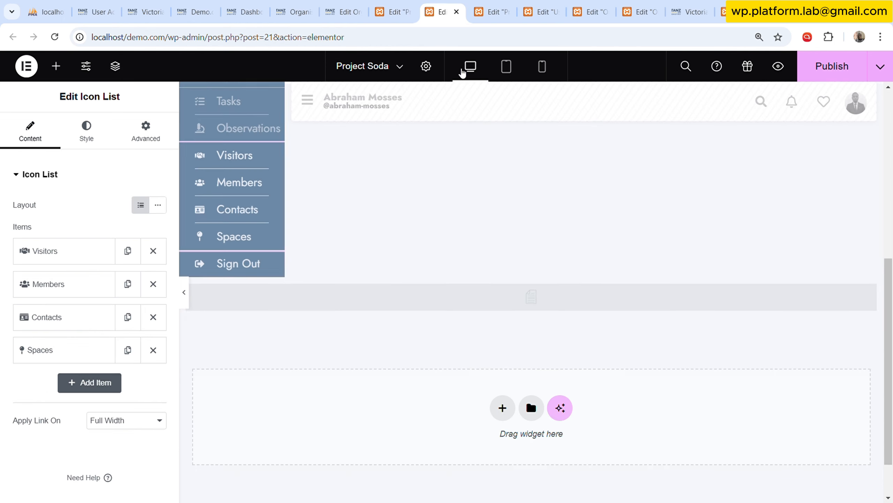
right_click(277, 217)
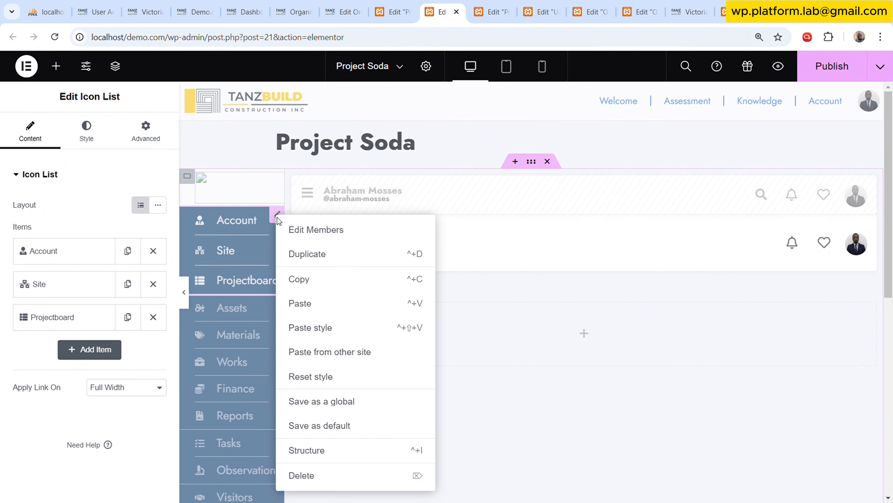
left_click(352, 281)
left_click(391, 12)
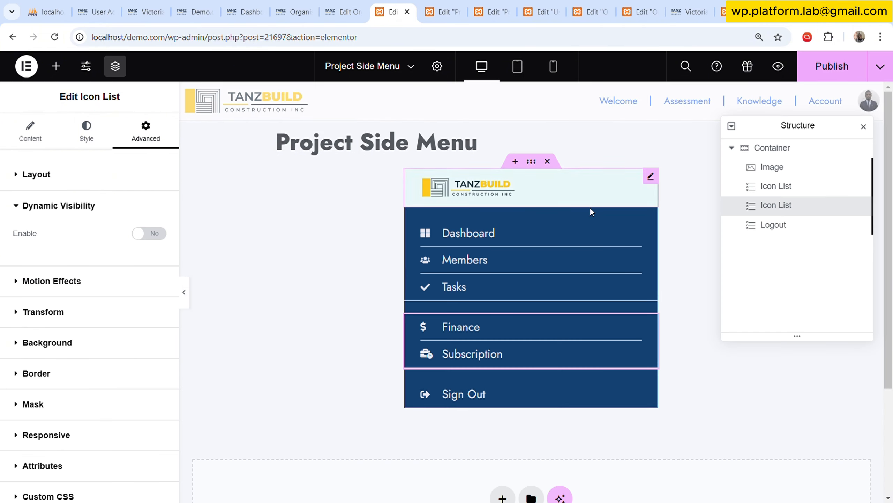
left_click(562, 225)
right_click(561, 226)
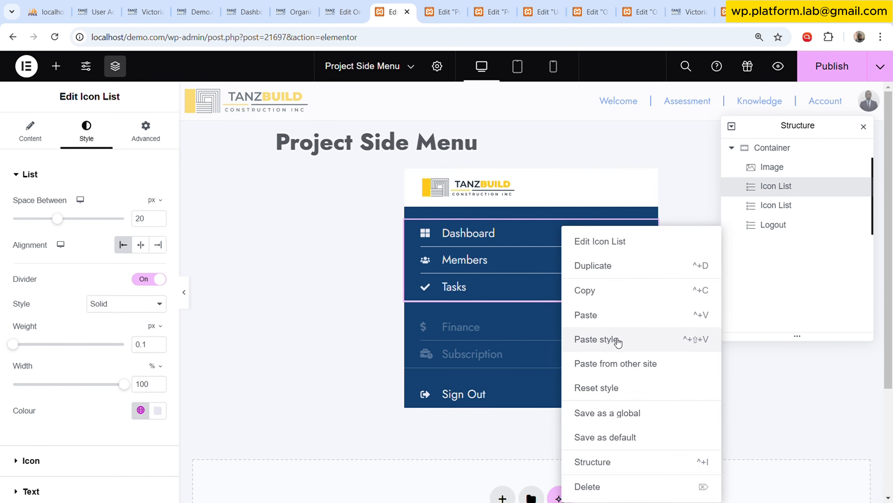
left_click(598, 339)
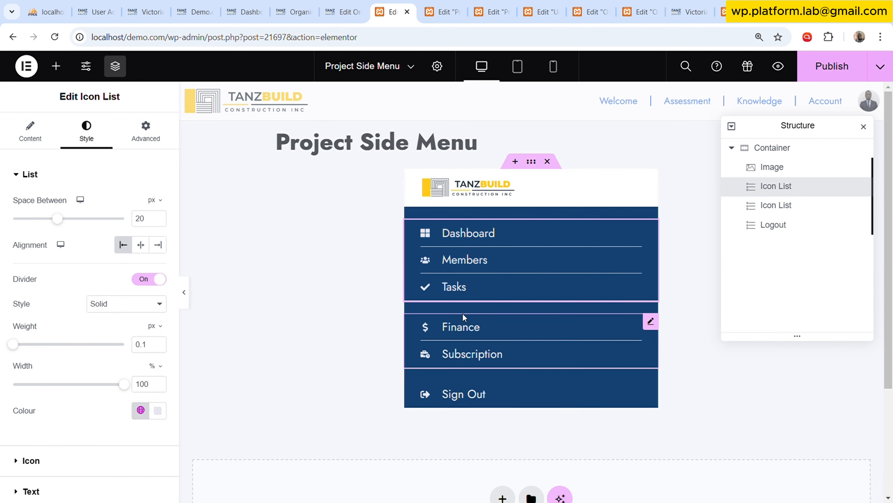
Copy Project Soda's Side Menu container and paste its style onto the parent container of Project Side Menu.
left_click(769, 148)
left_click(454, 5)
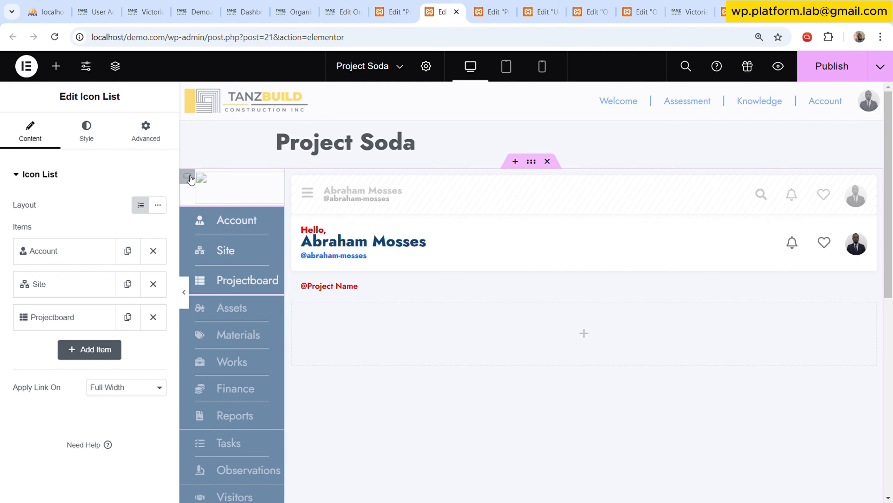
left_click(189, 178)
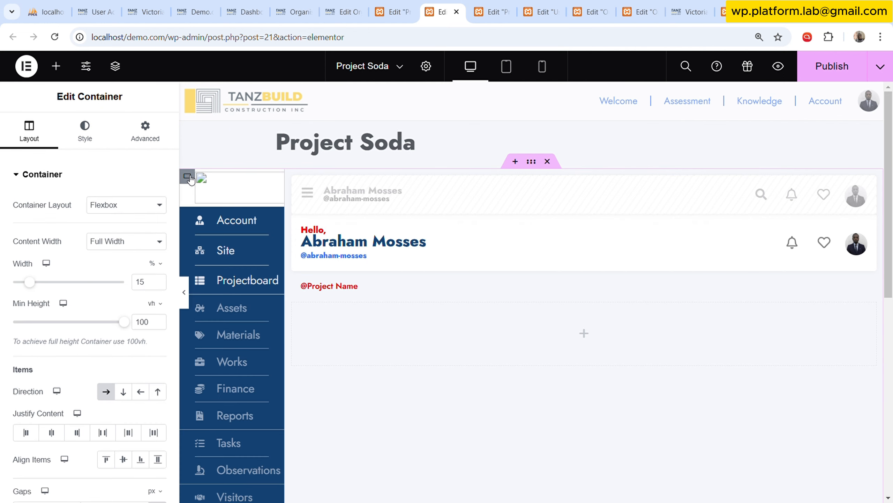
right_click(189, 178)
key("Escape")
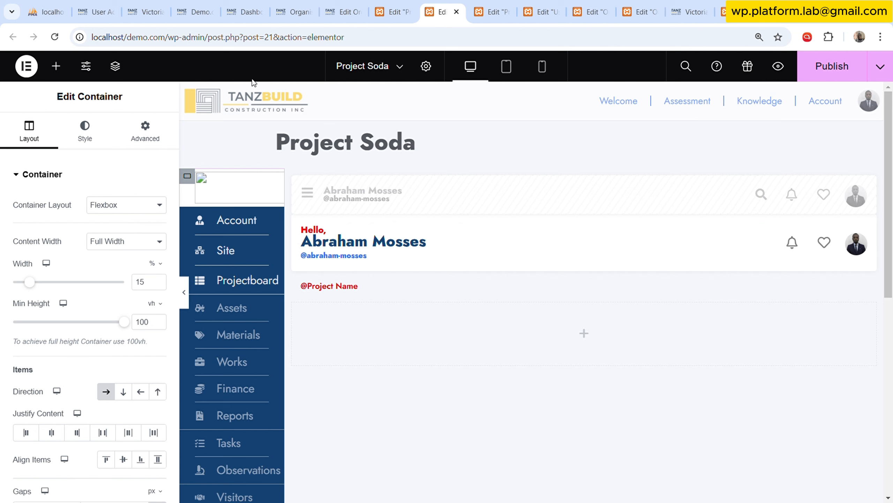
left_click(115, 66)
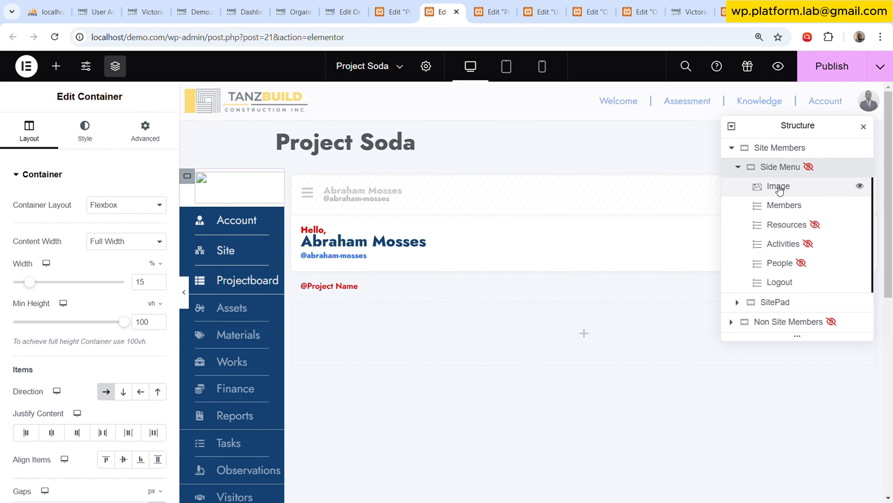
right_click(772, 167)
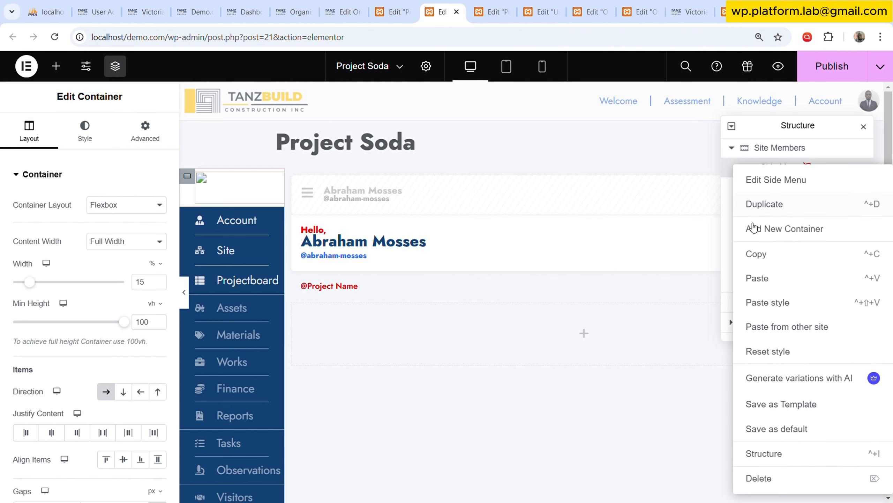
left_click(761, 256)
left_click(392, 11)
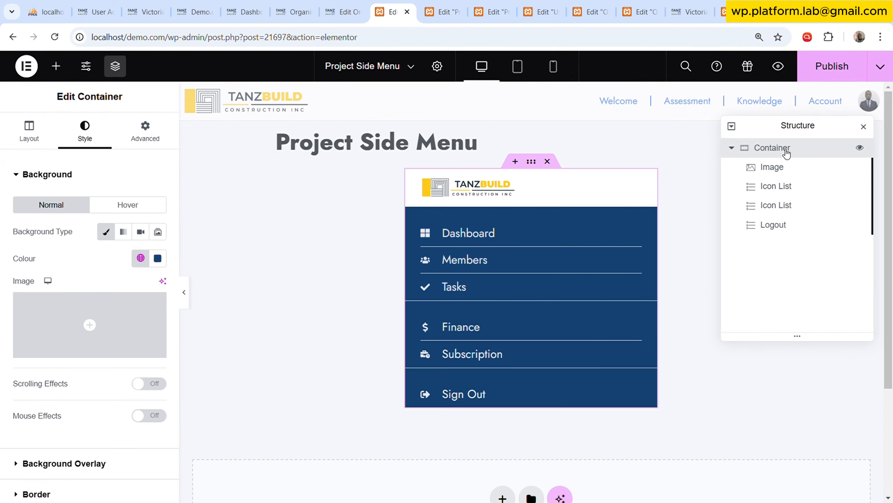
right_click(784, 148)
left_click(789, 284)
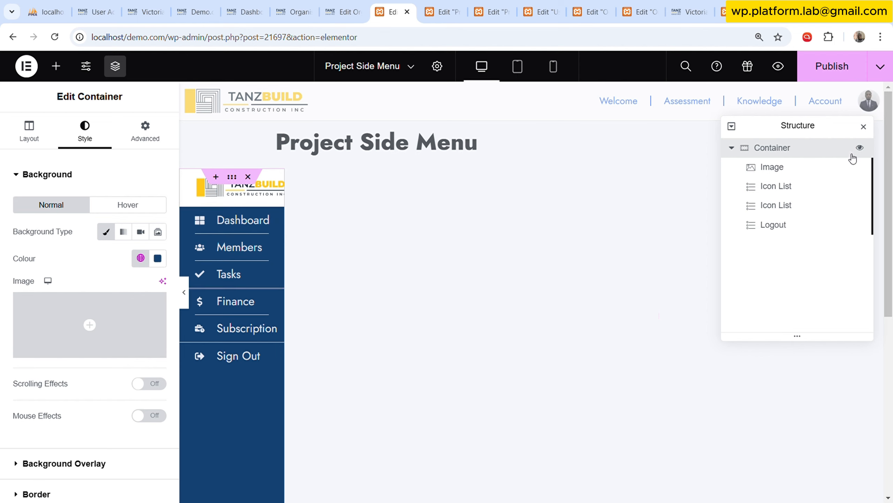
Try None as the container's sticky motion effect and restore it to Top.
left_click(165, 131)
scroll(107, 293, "down", 5)
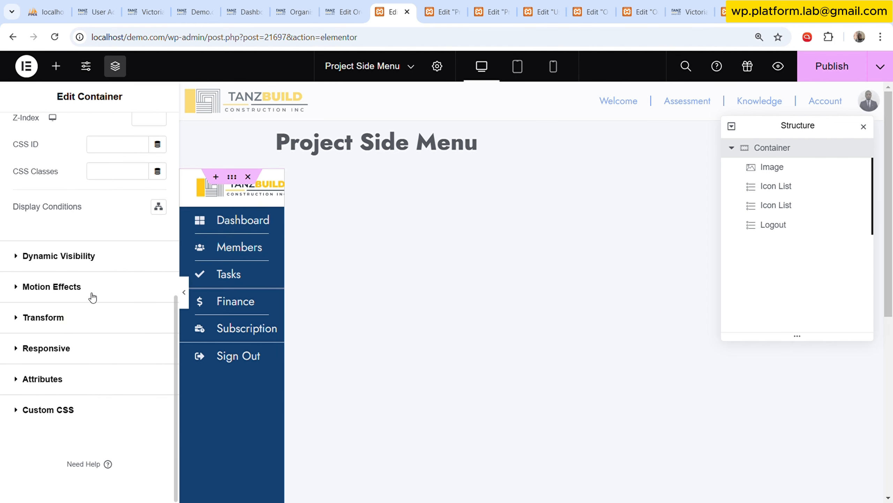
left_click(99, 286)
scroll(83, 293, "down", 3)
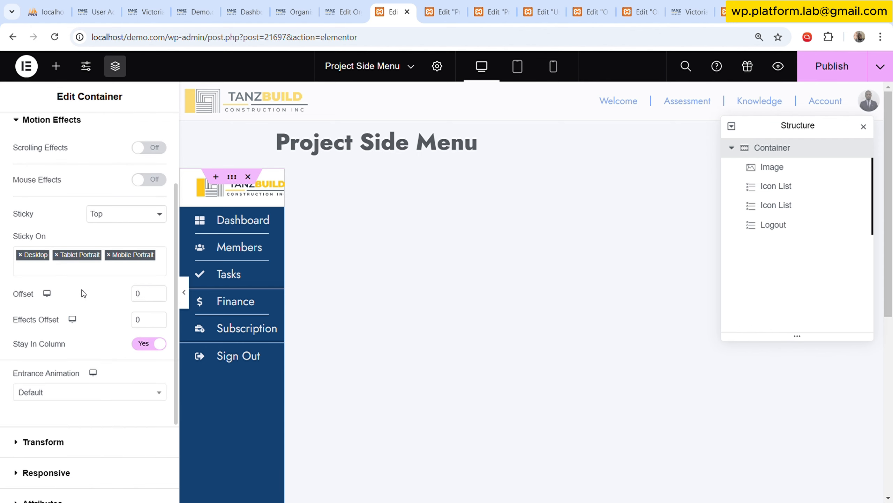
left_click(108, 215)
left_click(117, 236)
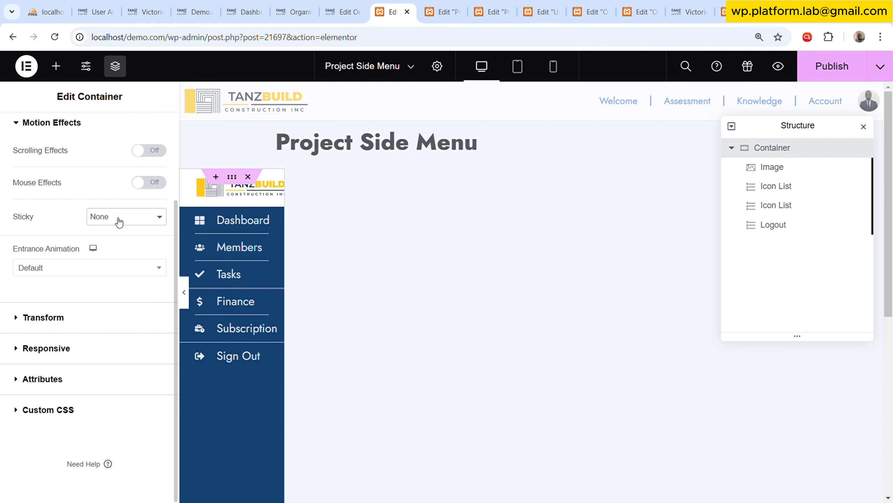
left_click(120, 249)
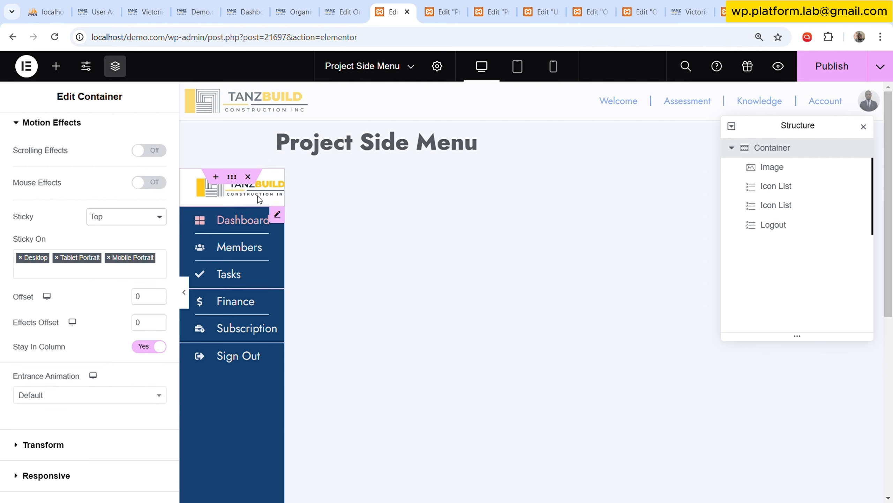
Set the side menu container's width to 100% and publish the template.
scroll(99, 202, "up", 5)
left_click(29, 130)
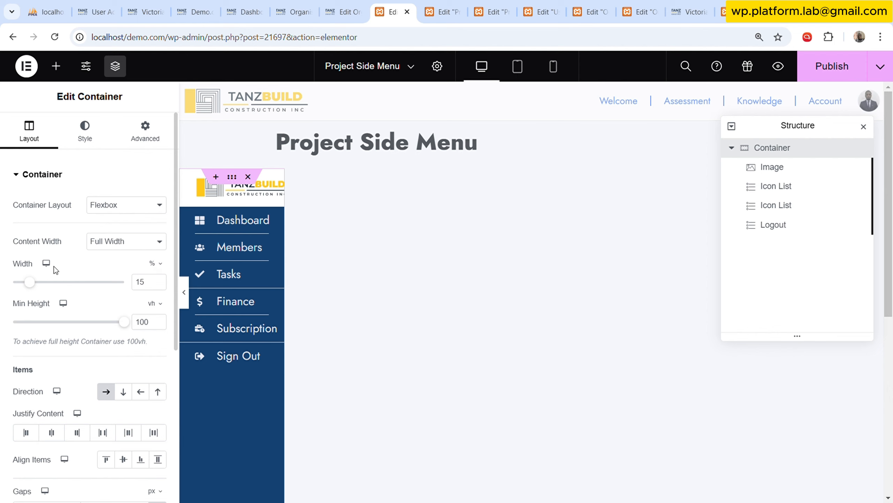
left_click_drag(30, 282, 129, 282)
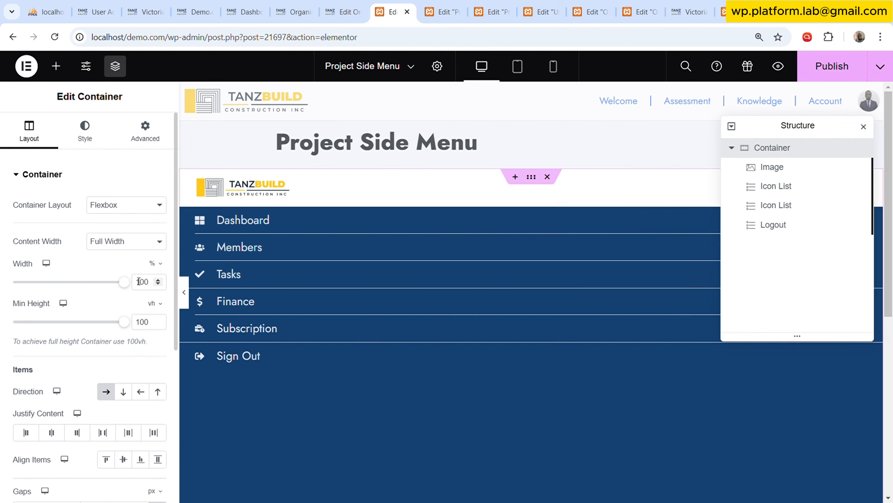
left_click(824, 84)
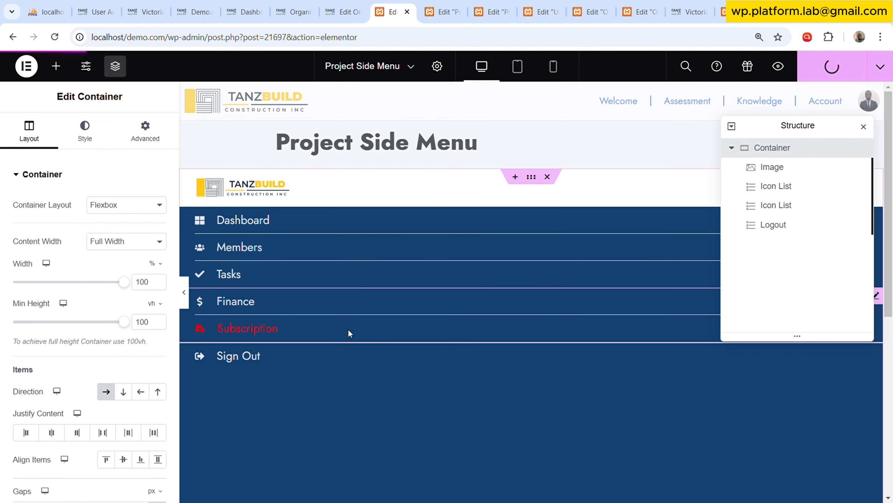
Set the side menu container's sticky motion effect to None and publish the template again.
left_click(460, 4)
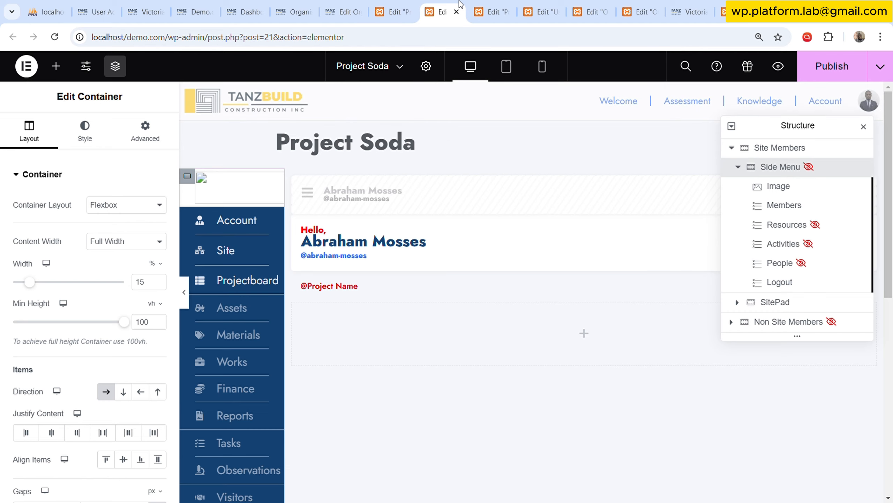
left_click(415, 5)
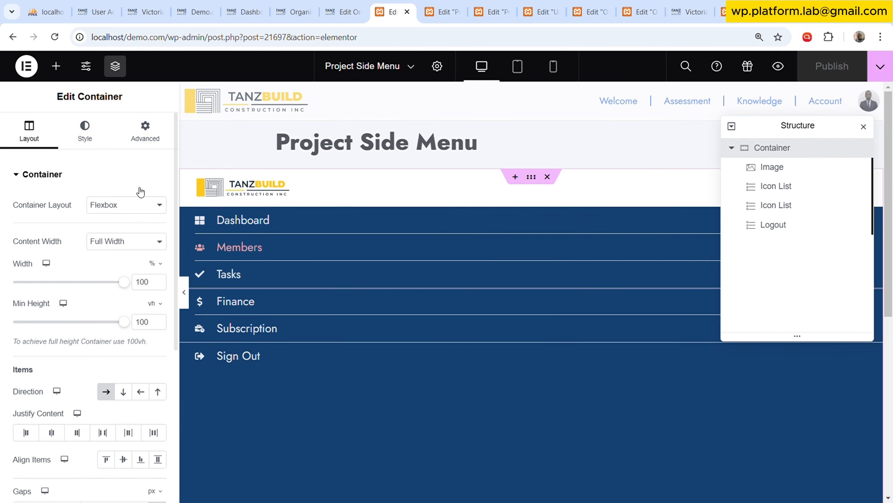
left_click(144, 135)
scroll(100, 359, "down", 5)
scroll(99, 359, "down", 3)
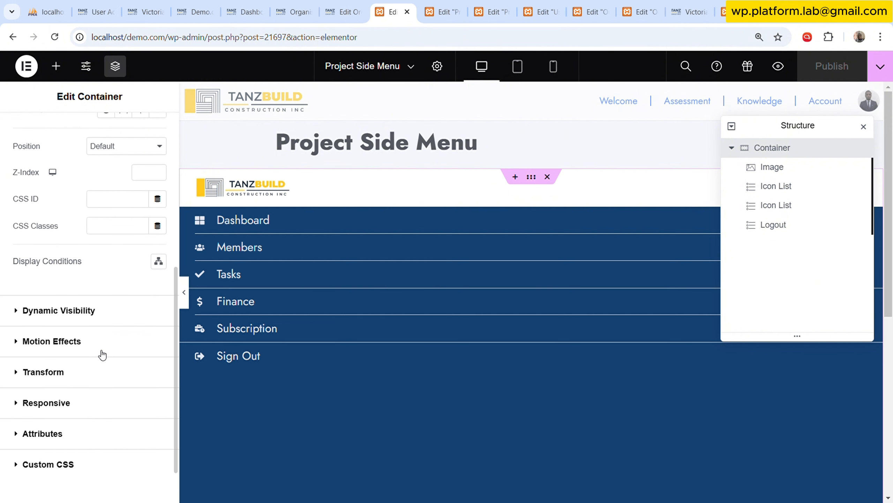
left_click(101, 293)
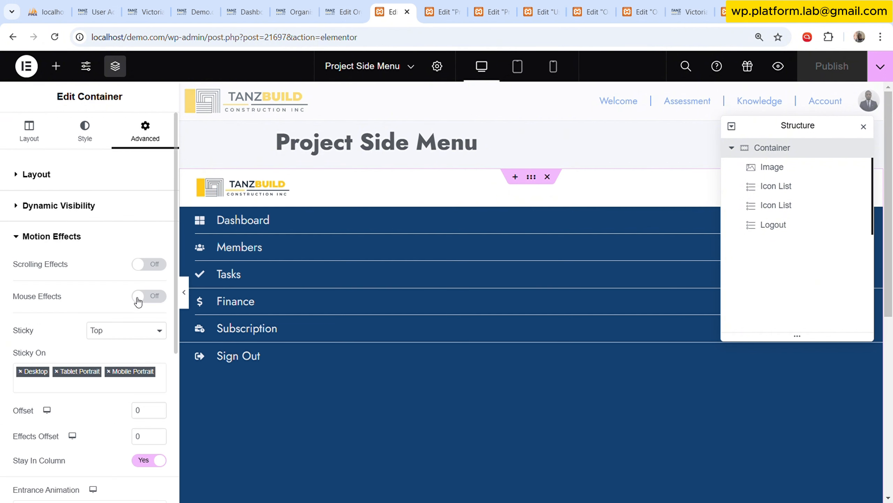
left_click(140, 331)
left_click(130, 347)
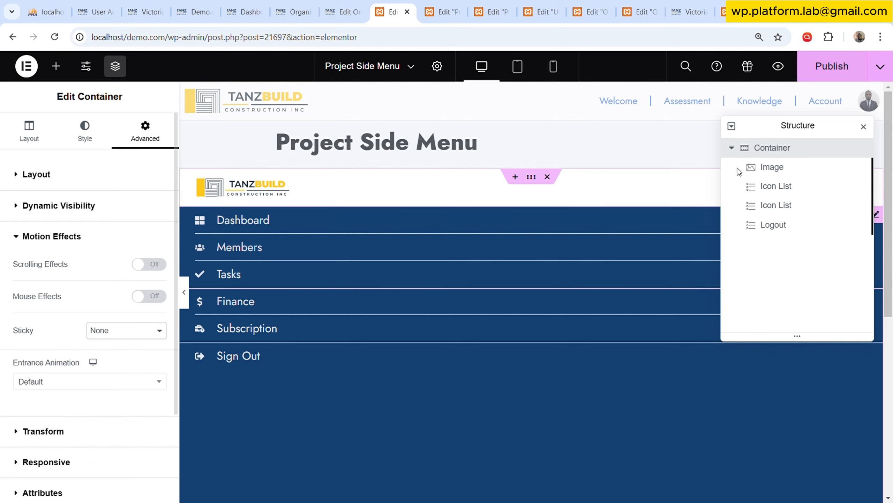
left_click(819, 71)
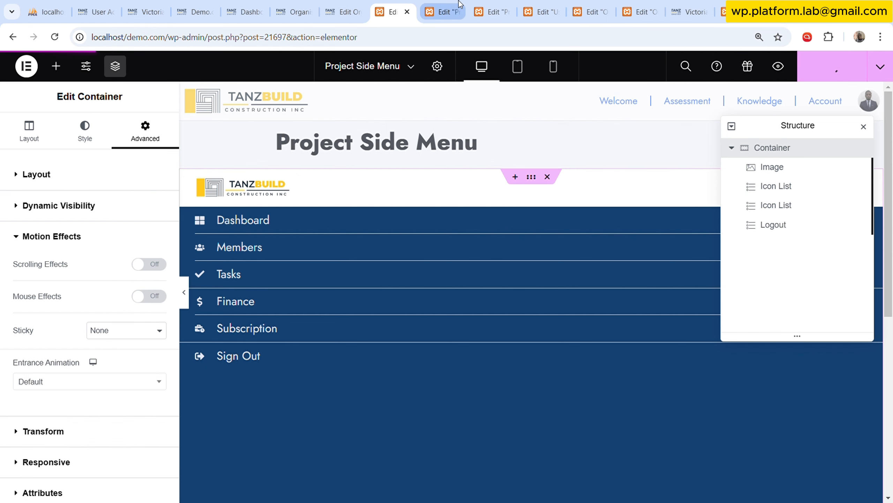
Switch to the Project Dash draft and move its browser tab directly after the Project Side Menu tab.
left_click(444, 11)
left_click(493, 7)
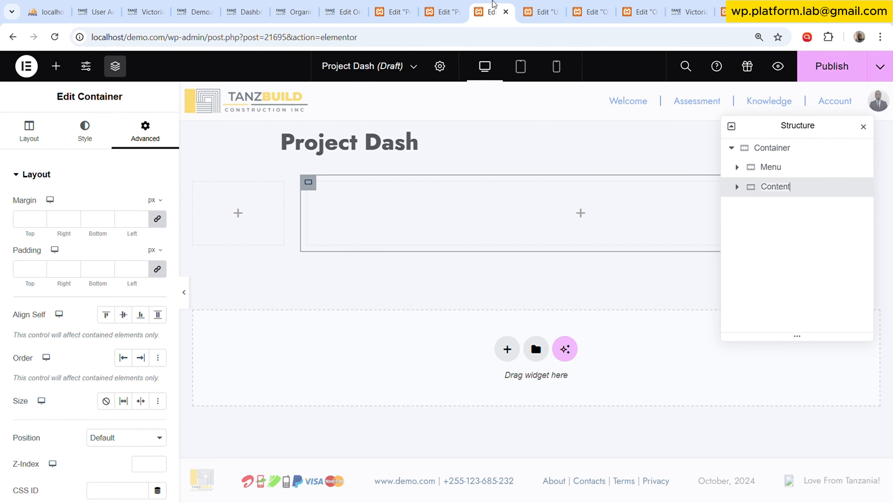
left_click_drag(494, 3, 444, 7)
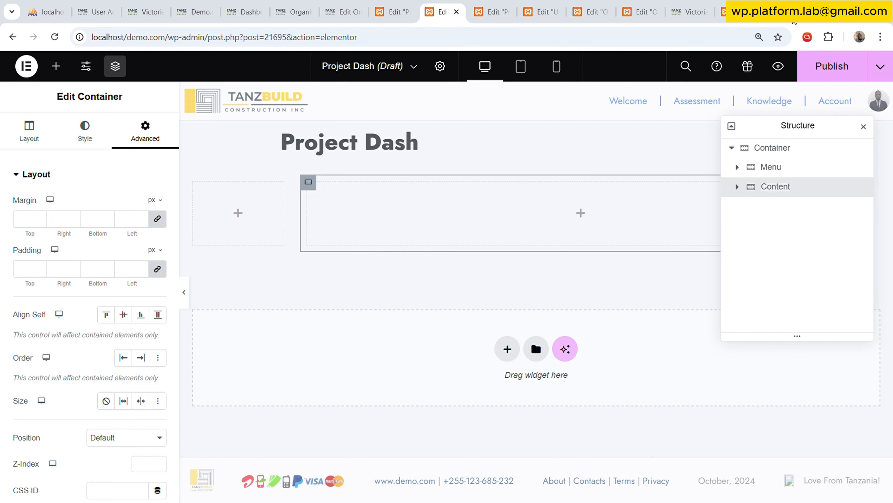
Add a Template widget to the Menu container and assign the Project Side Menu template to it.
left_click(56, 66)
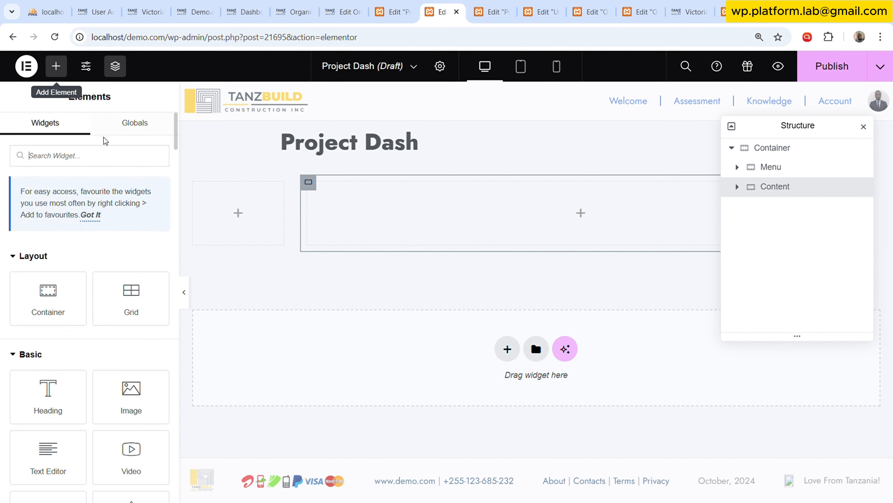
type("tem")
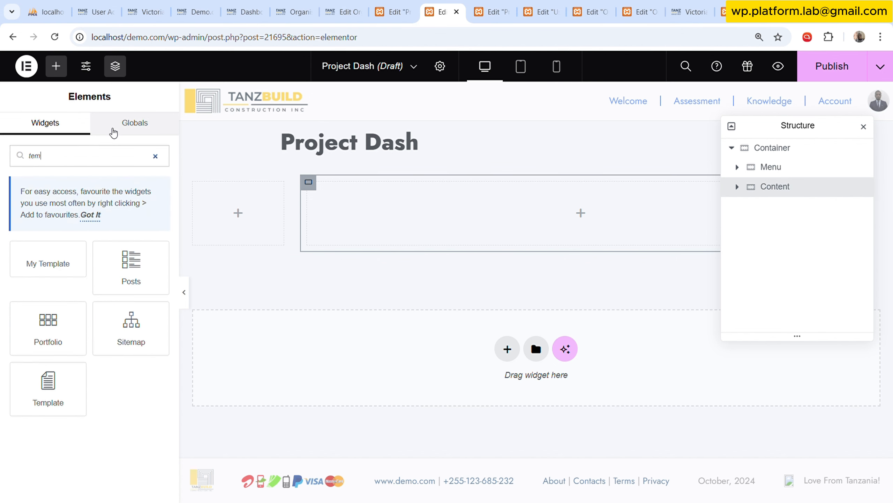
left_click_drag(48, 386, 242, 215)
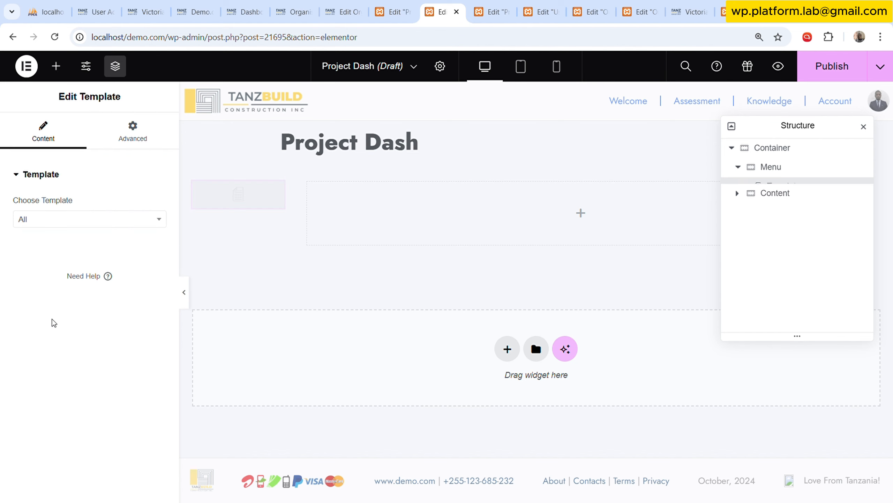
left_click(84, 223)
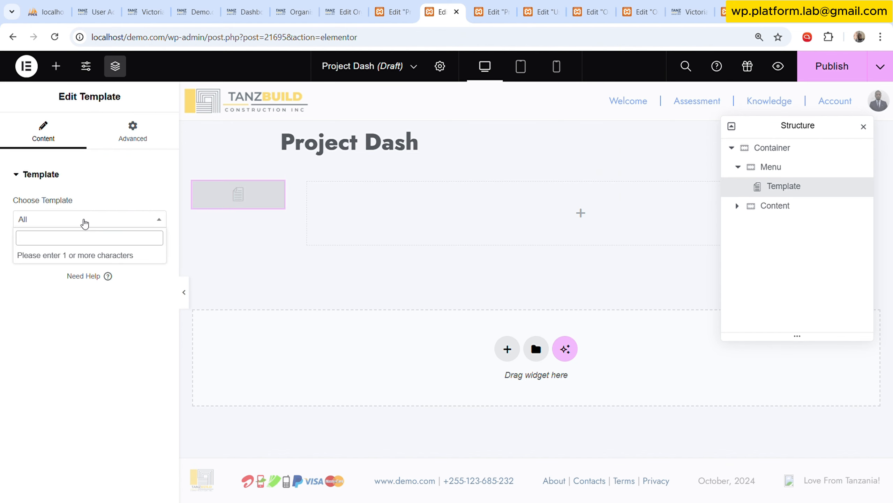
type("proj")
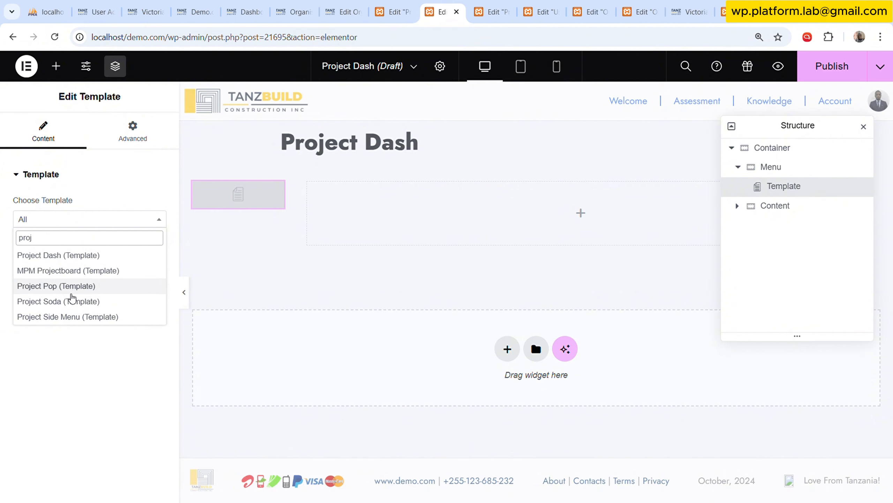
left_click(66, 317)
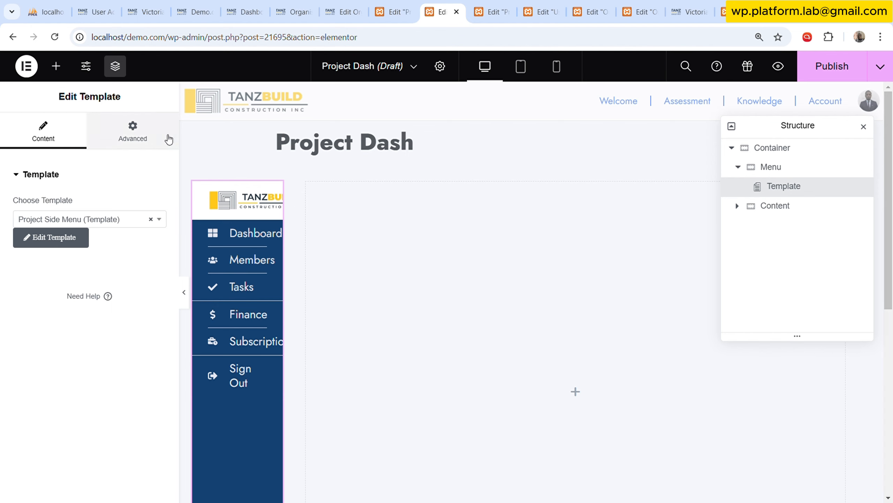
Set the Menu container's width to 20%.
left_click(128, 140)
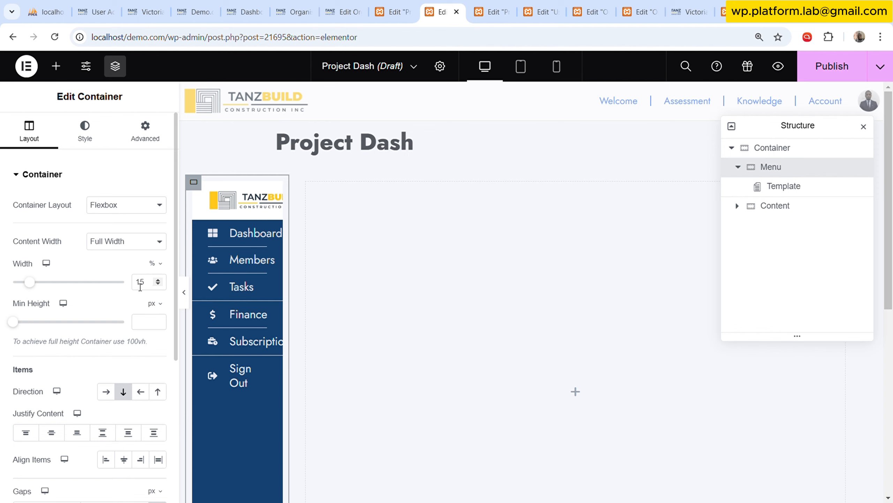
left_click_drag(145, 283, 125, 279)
type("20")
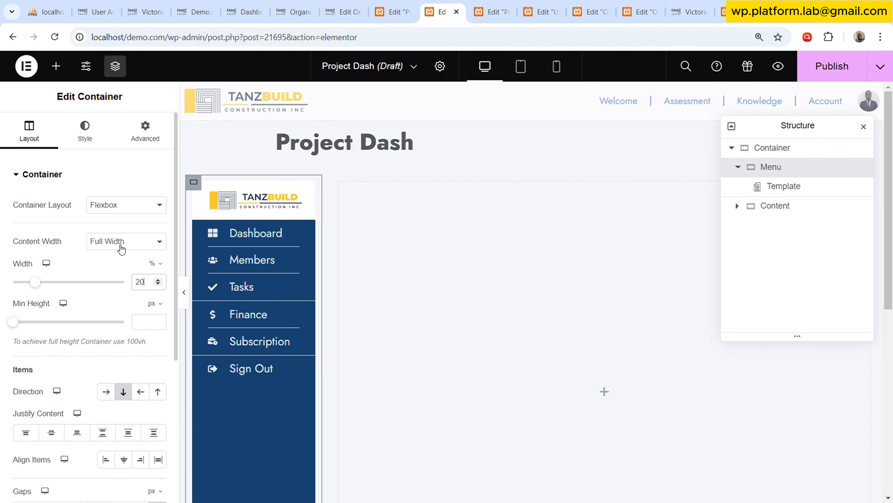
scroll(252, 379, "down", 3)
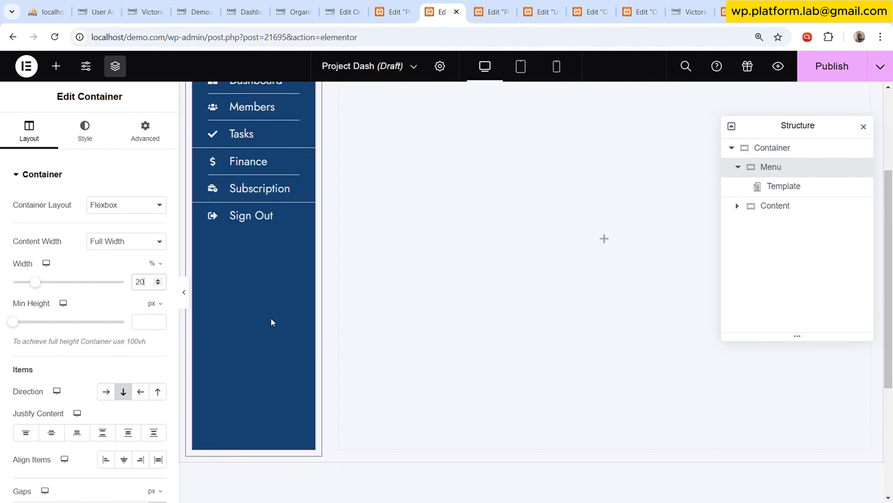
scroll(273, 309, "up", 4)
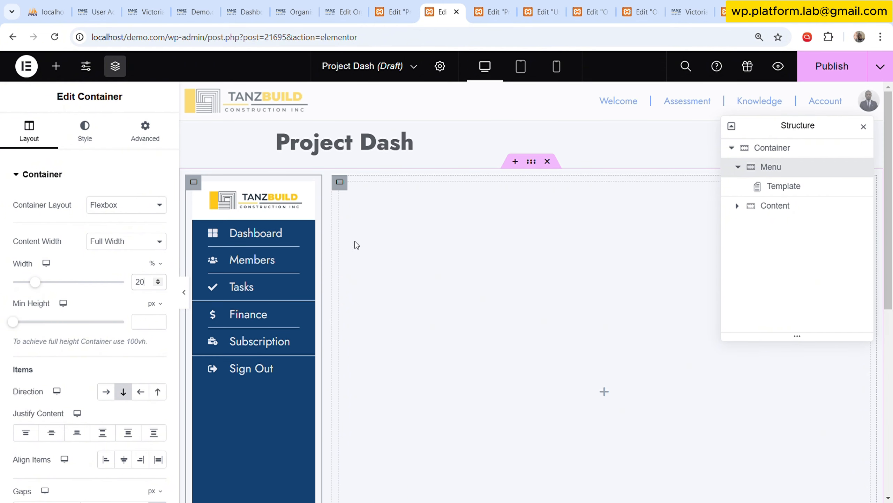
Set the Menu container's padding to 0 on all four sides.
left_click(145, 130)
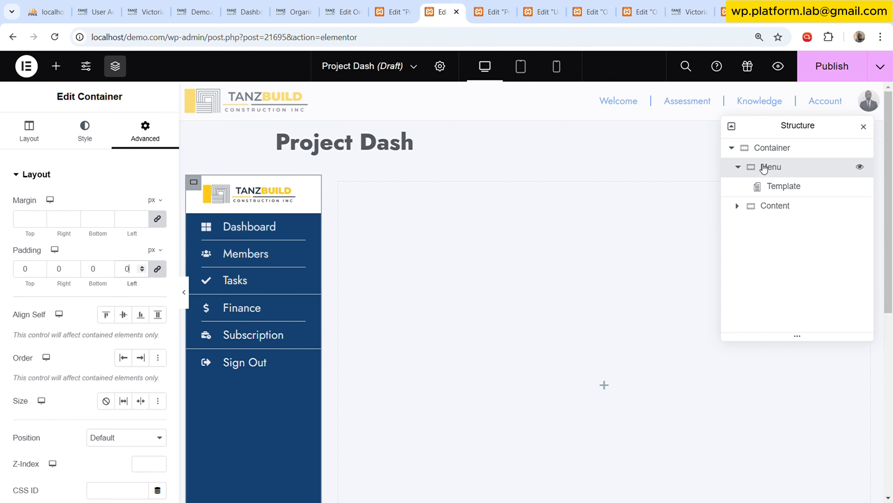
left_click(739, 167)
left_click(739, 167)
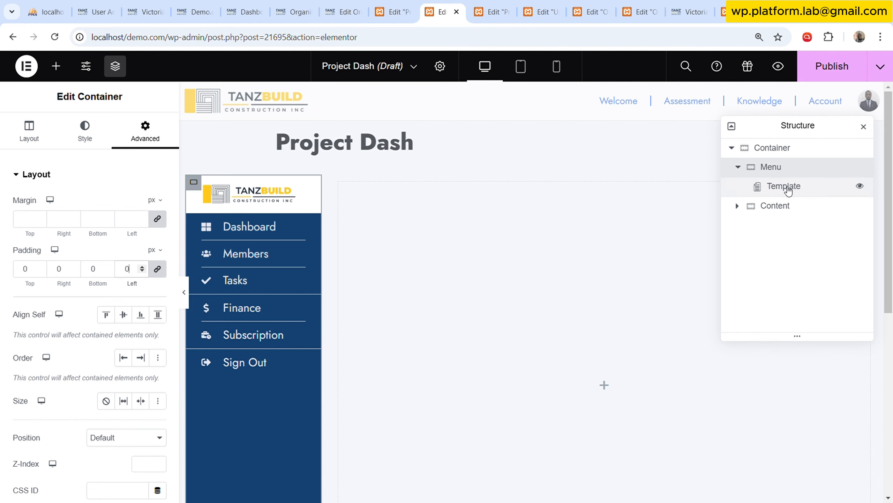
Set the sticky motion effect of the Menu container's Template widget to Top and check how it scrolls.
left_click(784, 186)
scroll(116, 317, "down", 5)
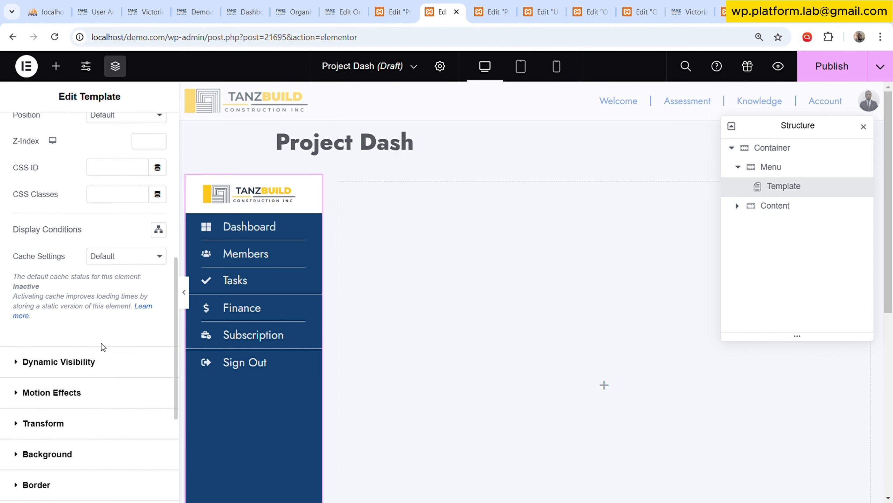
left_click(108, 392)
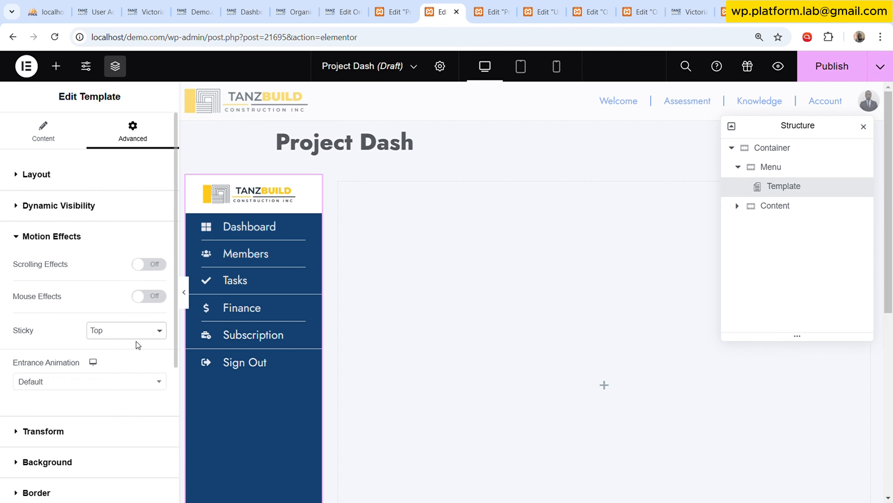
scroll(136, 341, "down", 3)
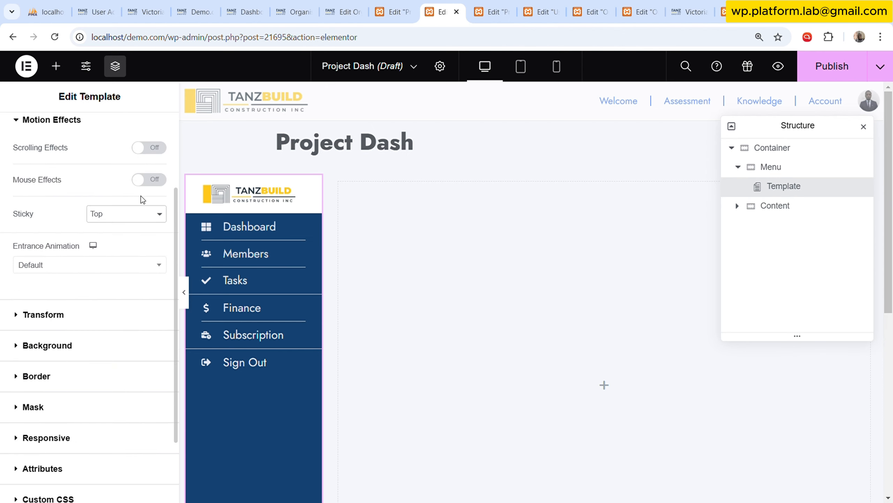
left_click(148, 179)
left_click(148, 179)
left_click(133, 226)
key("ctrl+z")
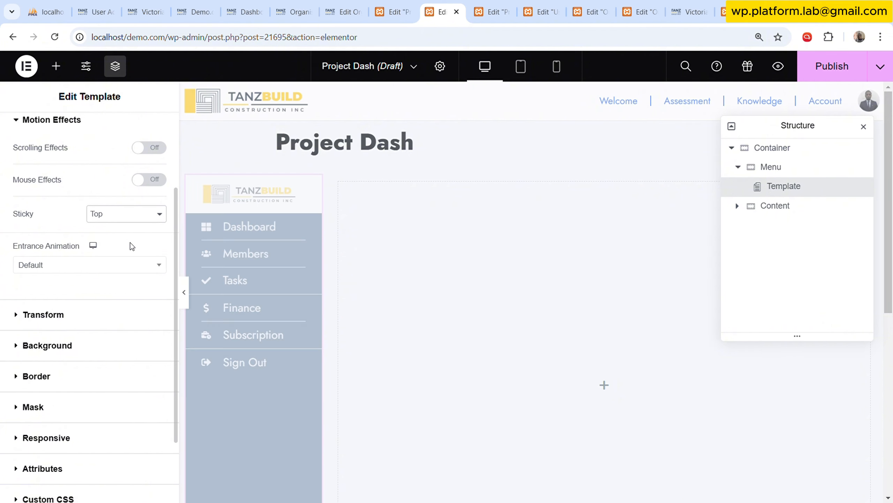
scroll(218, 282, "down", 5)
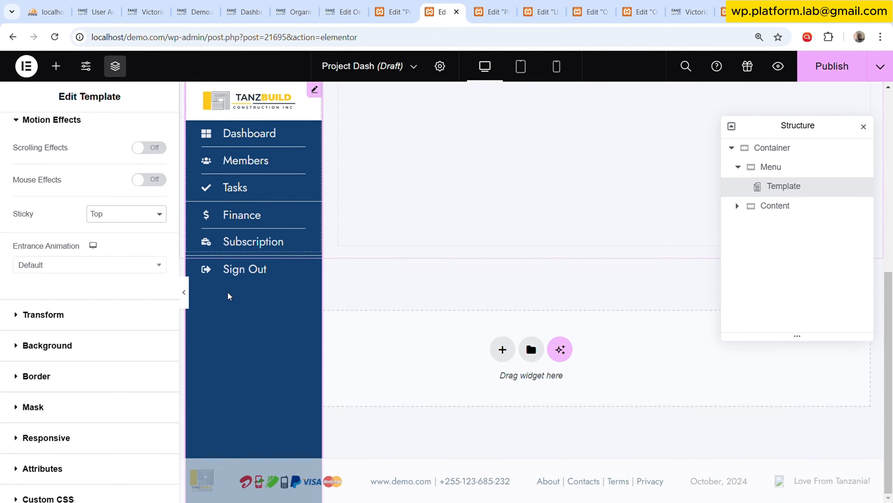
scroll(227, 295, "up", 5)
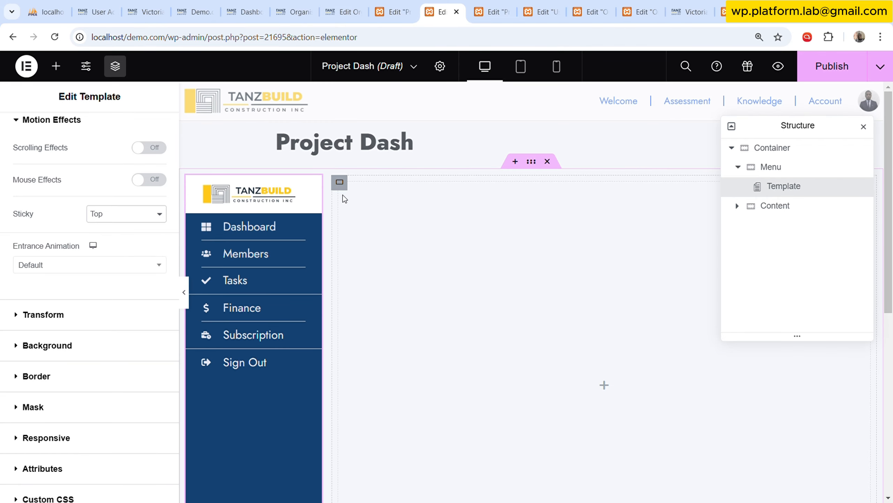
left_click(340, 182)
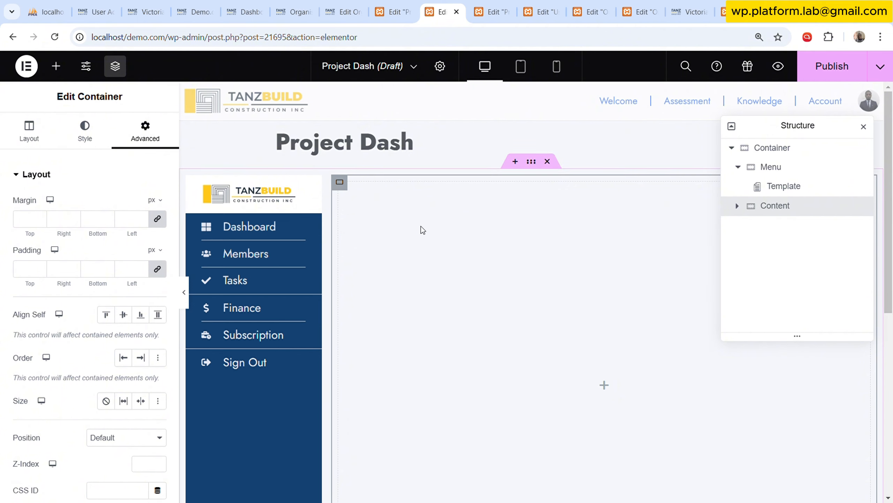
left_click(500, 5)
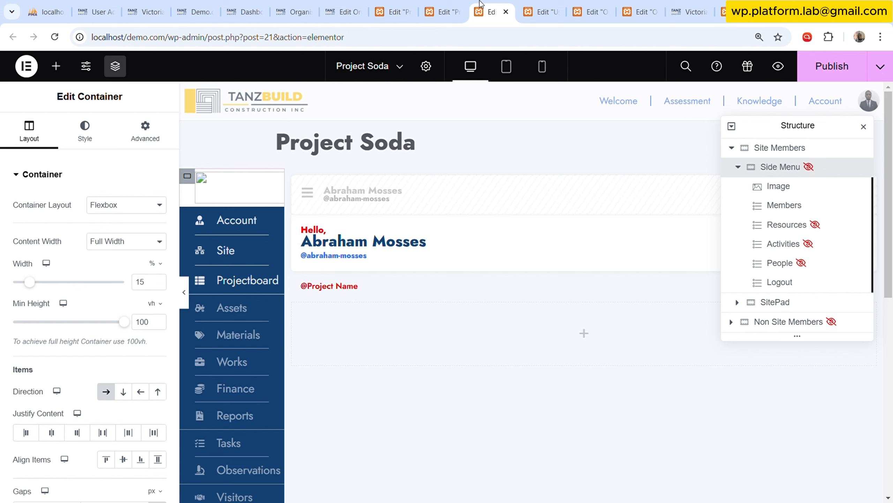
left_click(453, 4)
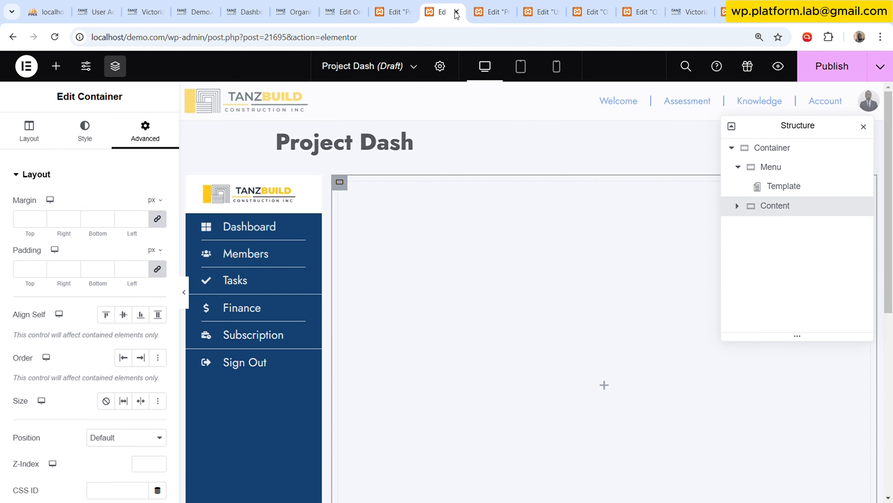
Enable dynamic visibility on the Menu container and hide it when the Is mobile device condition is met.
left_click(739, 171)
left_click(792, 171)
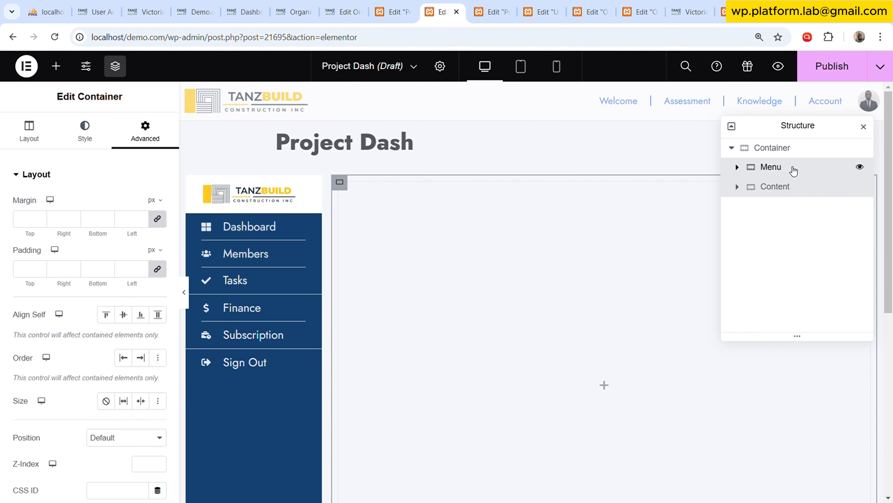
scroll(124, 275, "down", 8)
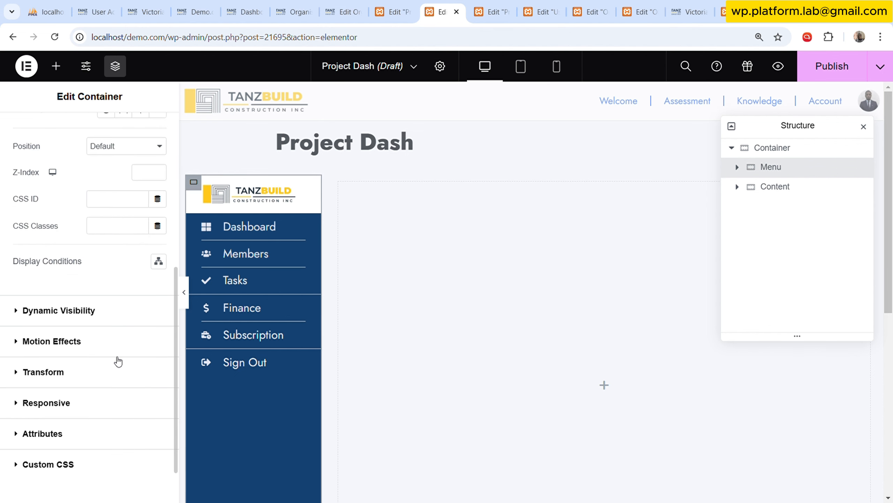
left_click(121, 313)
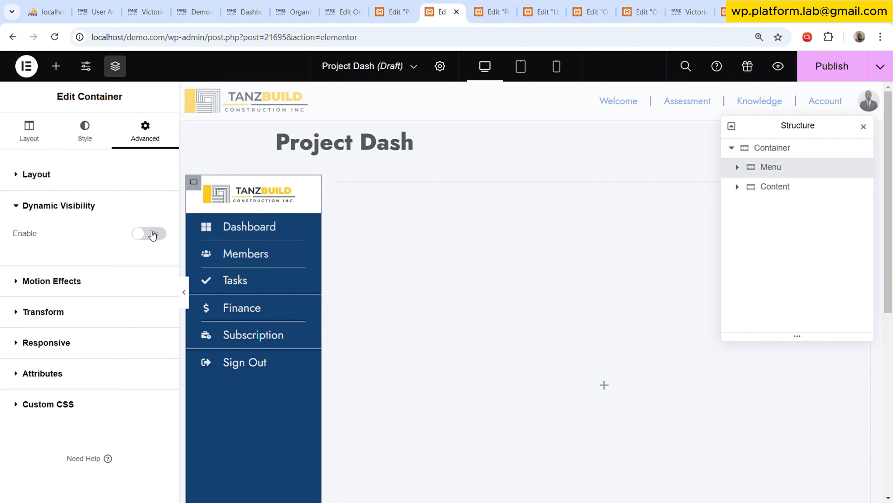
left_click(149, 232)
scroll(109, 303, "down", 2)
left_click(110, 293)
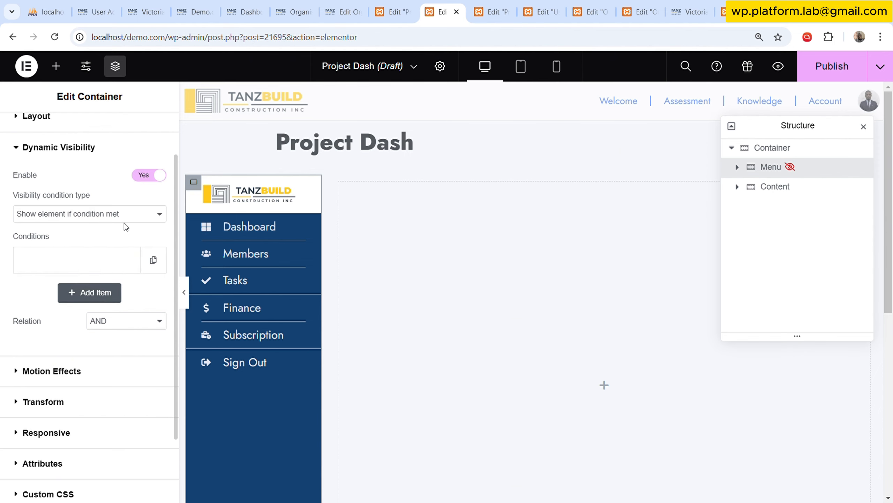
left_click(119, 236)
left_click(113, 254)
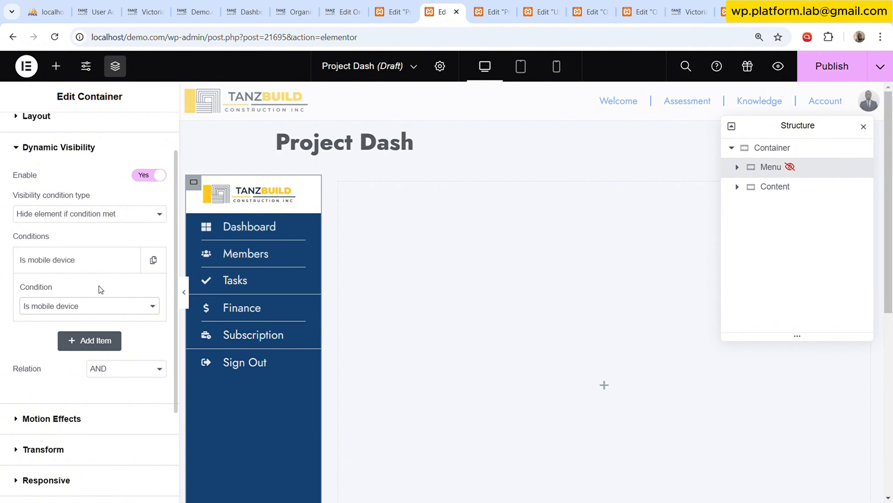
left_click(113, 259)
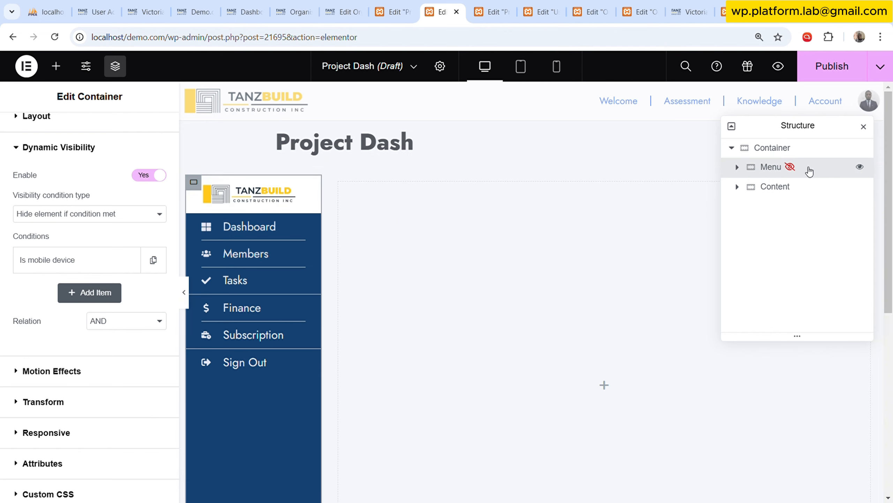
Add a nested container inside the empty Content container.
left_click(737, 187)
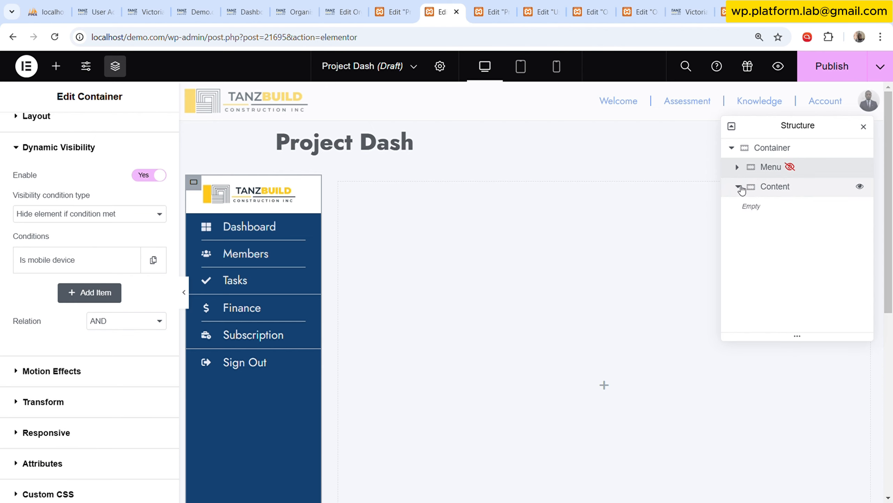
left_click(55, 65)
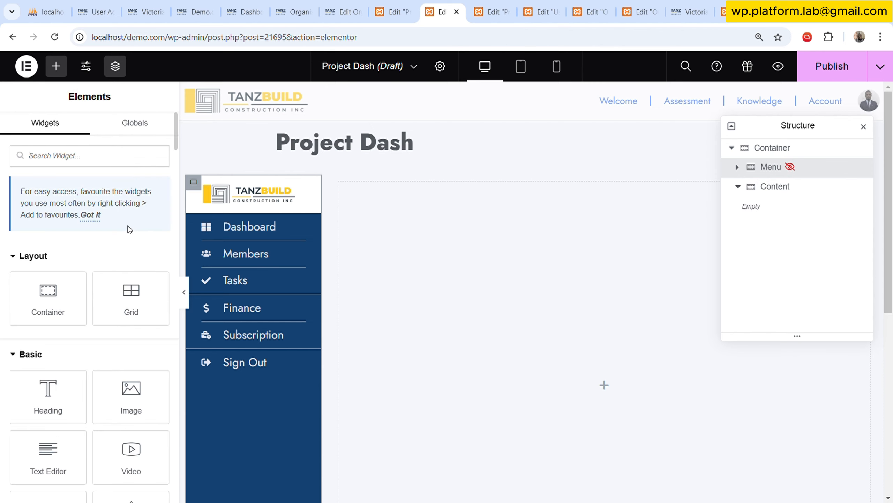
scroll(92, 274, "down", 2)
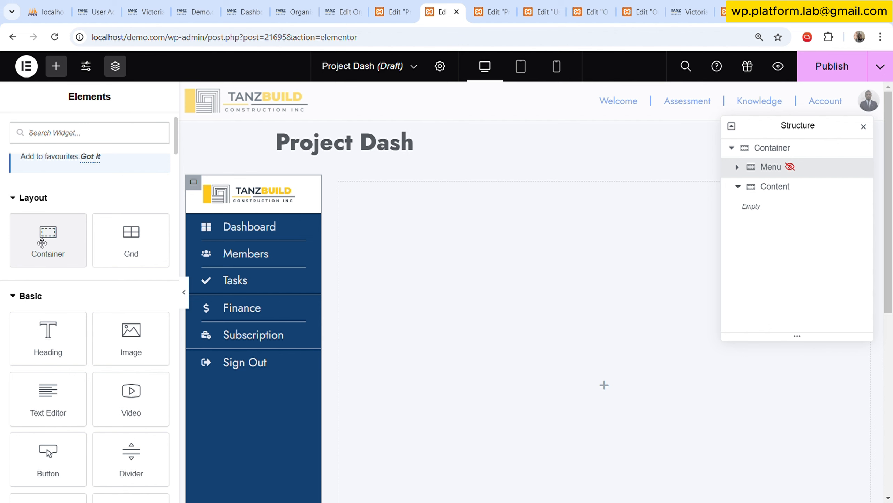
left_click_drag(42, 242, 554, 219)
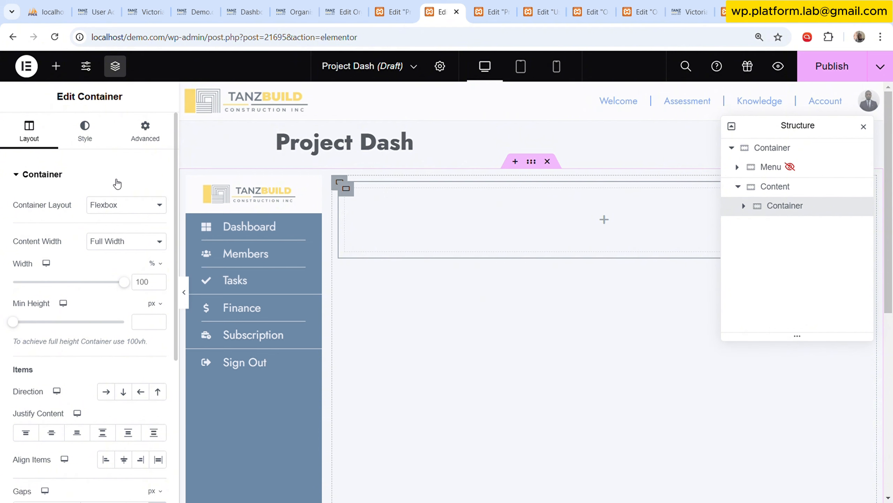
Switch to the Project Soda template and copy the Mobile Bar container inside its SitePad container.
left_click(496, 12)
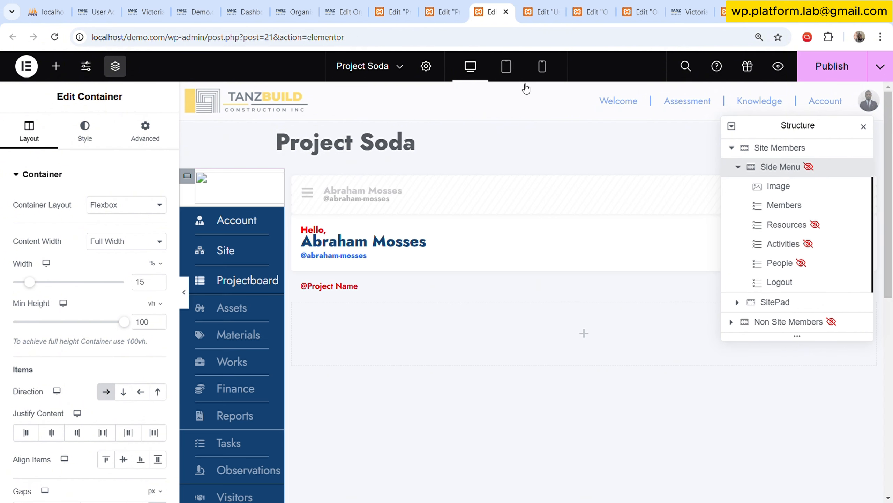
left_click_drag(820, 129, 686, 195)
left_click(609, 219)
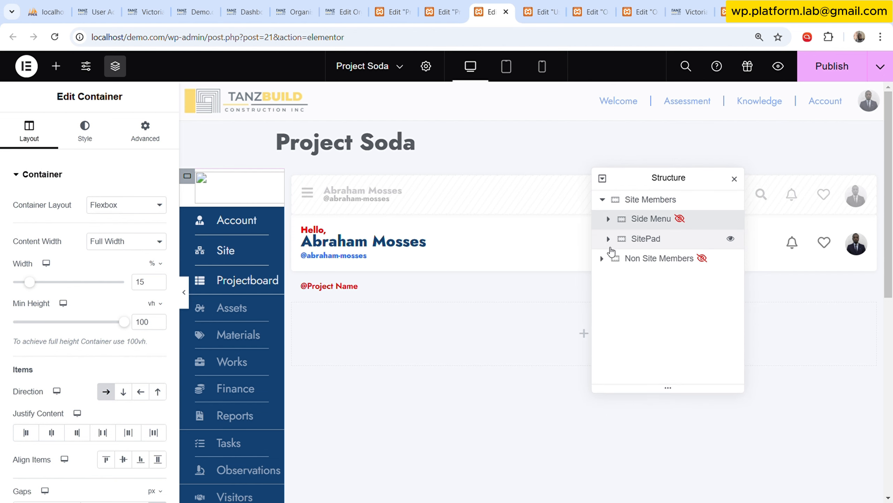
left_click(602, 199)
left_click(603, 219)
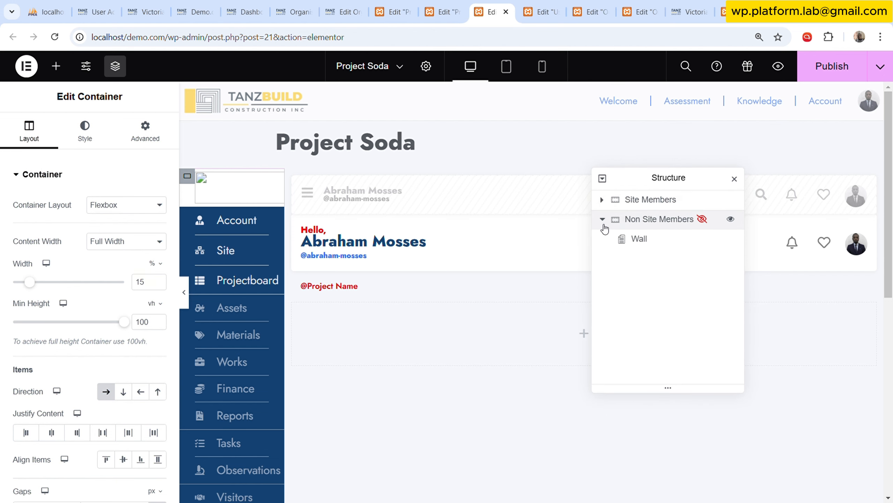
left_click(602, 219)
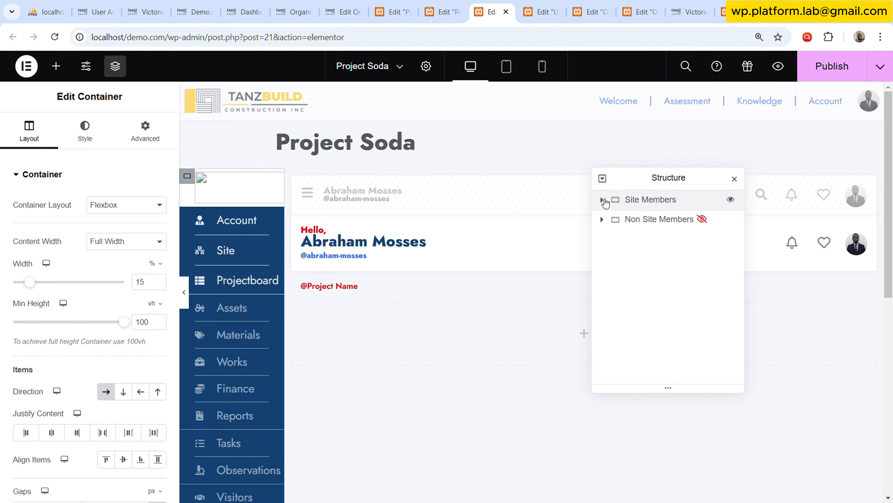
left_click(603, 199)
left_click(608, 239)
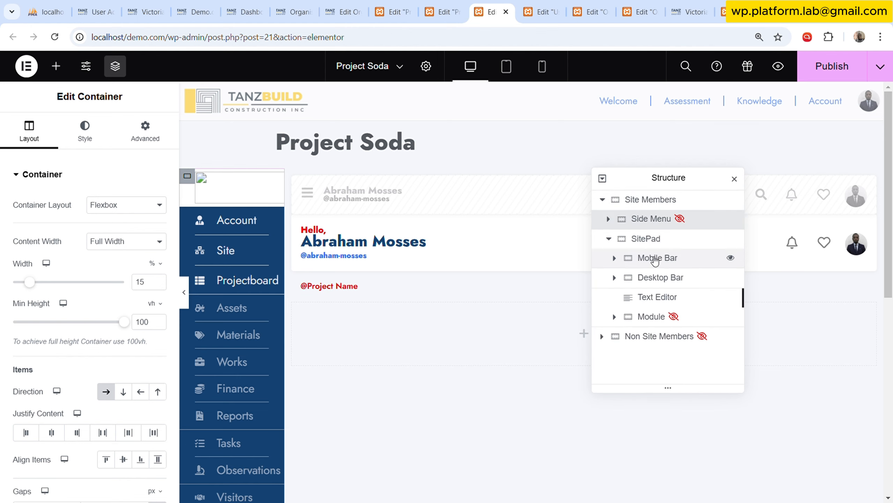
left_click(655, 261)
left_click(615, 259)
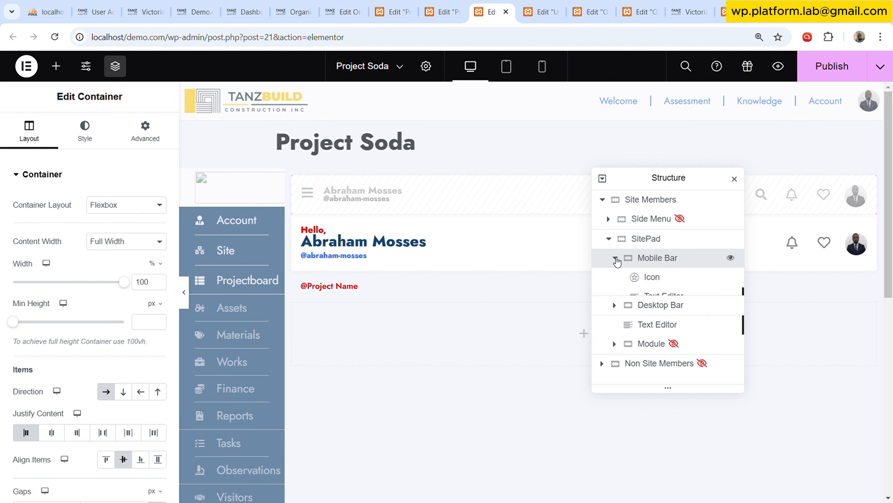
right_click(657, 261)
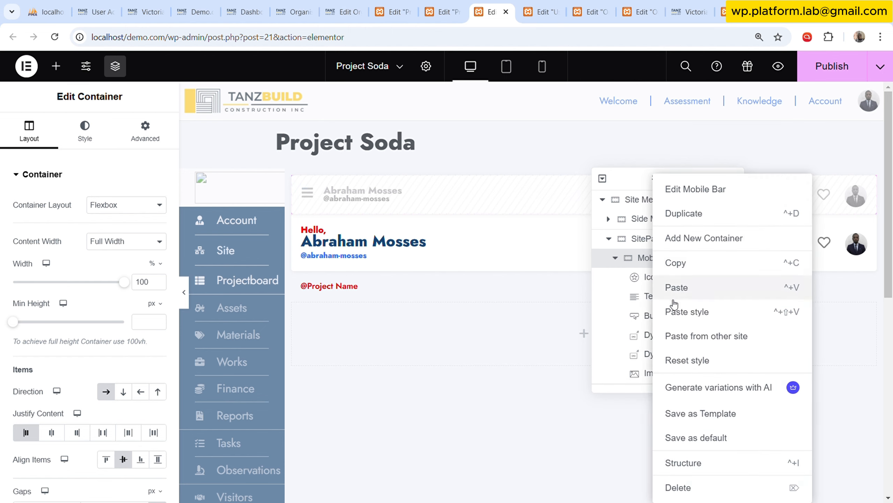
left_click(681, 262)
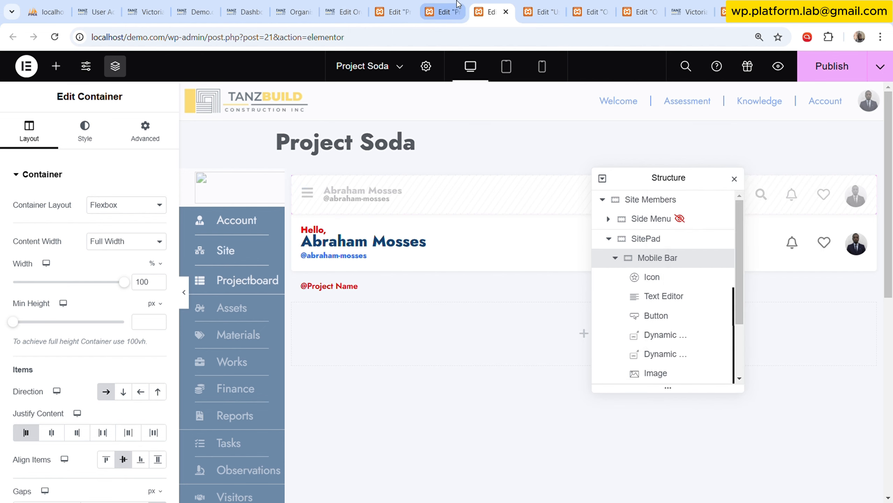
Return to the Project Dash template and paste the copied Mobile Bar into the Content container.
left_click(444, 11)
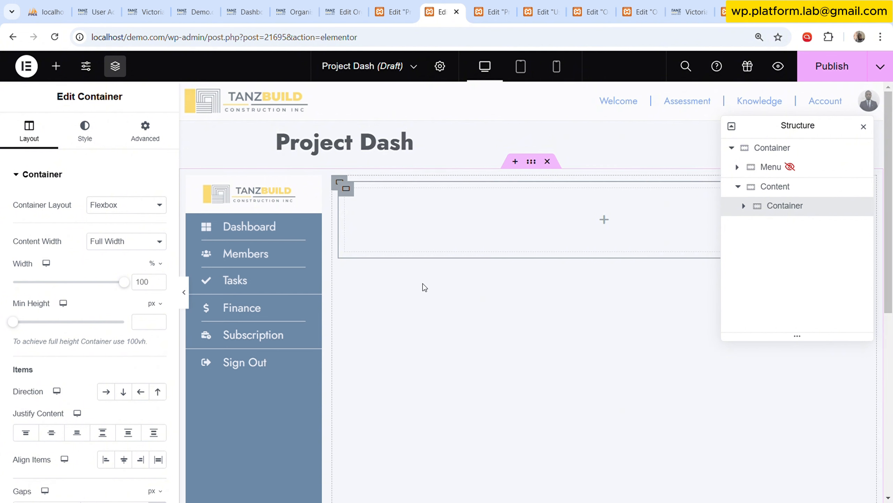
left_click(775, 186)
right_click(736, 186)
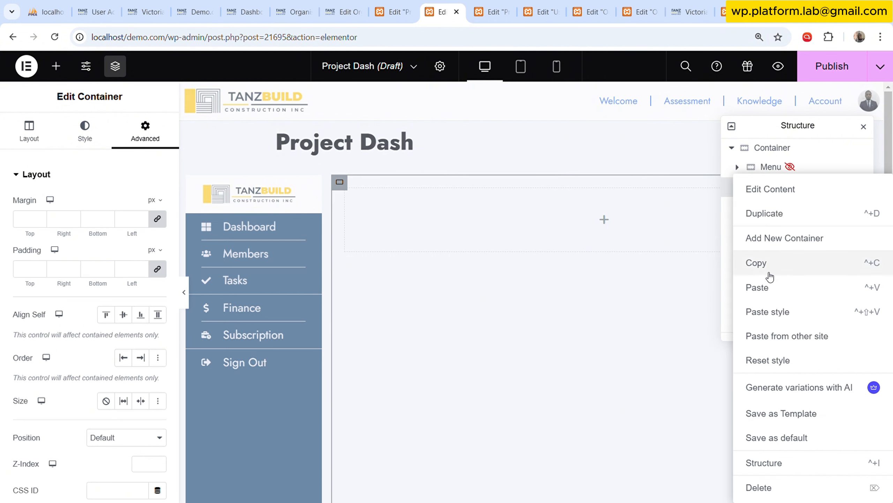
left_click(830, 282)
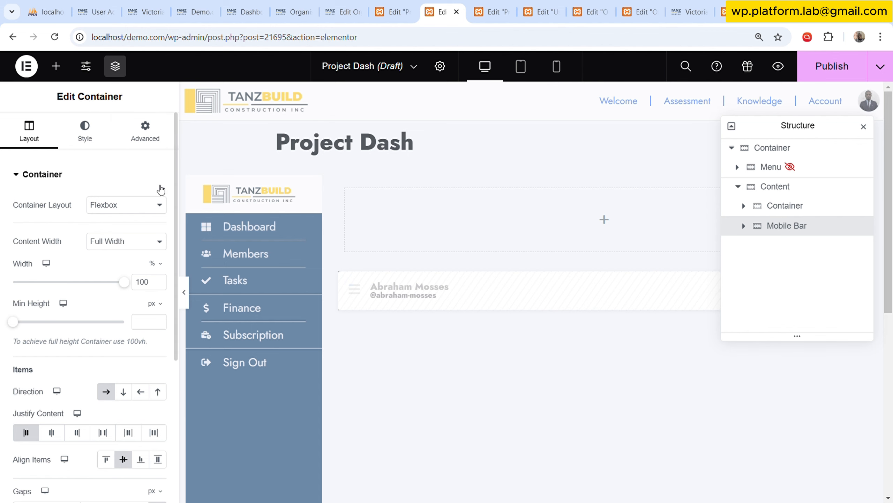
Turn off Hide On Desktop in the Mobile Bar container's responsive visibility settings.
left_click(138, 132)
left_click(139, 263)
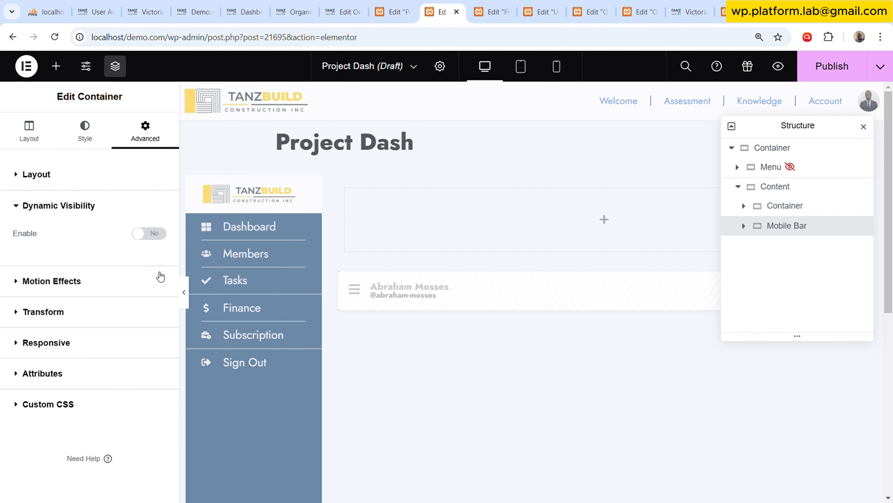
left_click(118, 340)
left_click(148, 382)
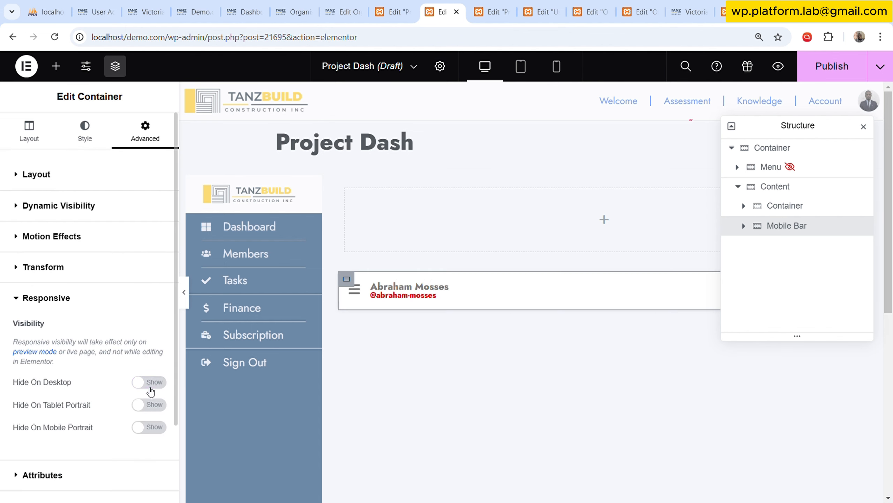
Examine the content settings of the Mobile Bar's Icon, Text Editor, Button and first Dynamic Link widgets.
mouse_move(756, 128)
left_mouse_down()
mouse_move(582, 163)
mouse_move(136, 196)
left_mouse_up()
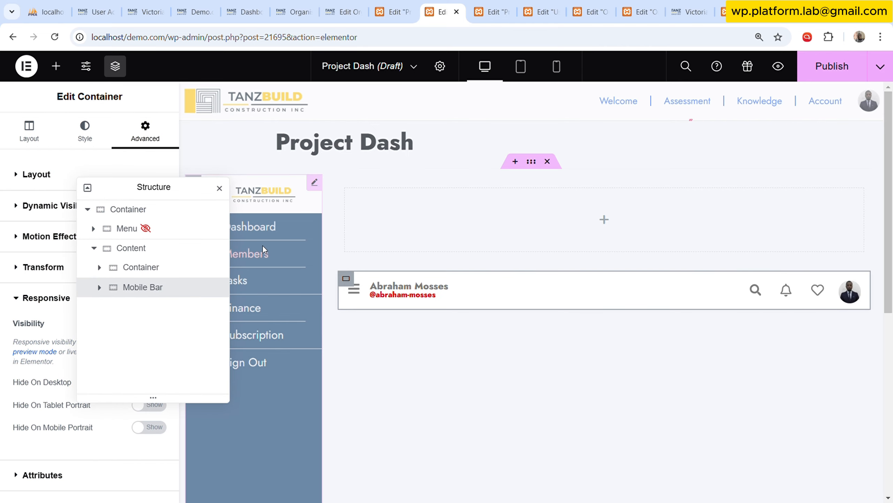
left_click(99, 287)
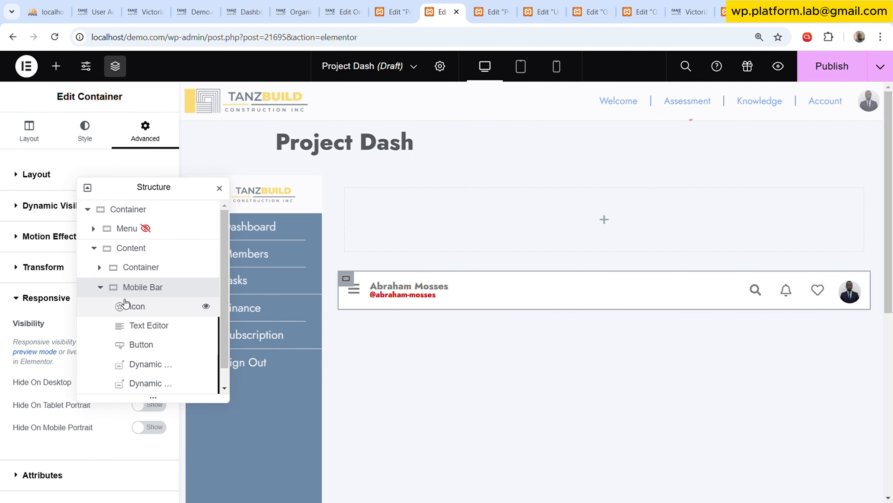
left_click(142, 307)
left_click_drag(167, 189, 254, 109)
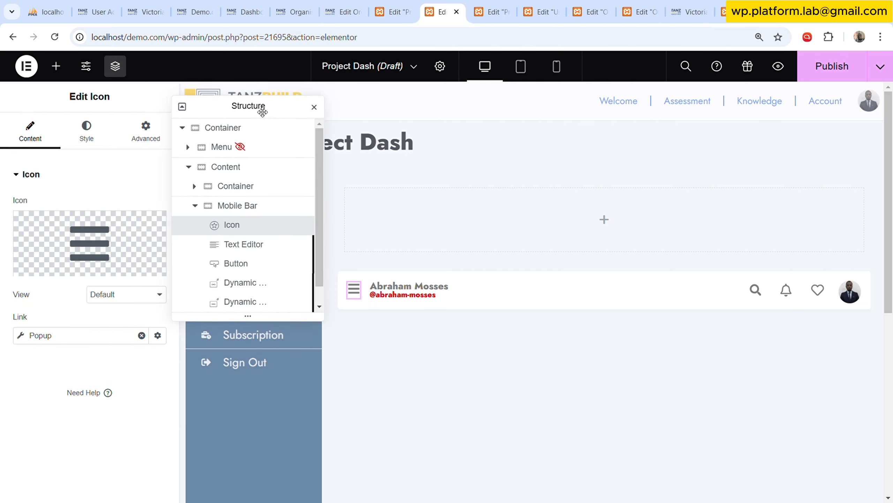
left_click(242, 246)
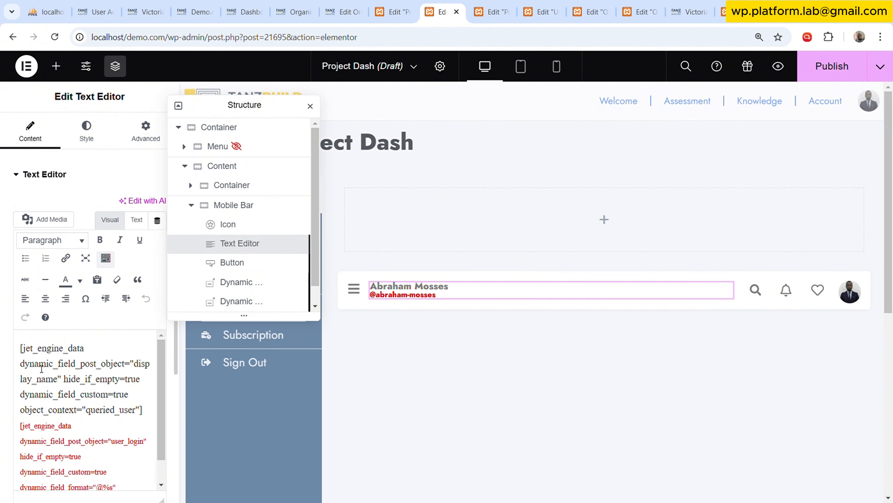
scroll(43, 366, "down", 1)
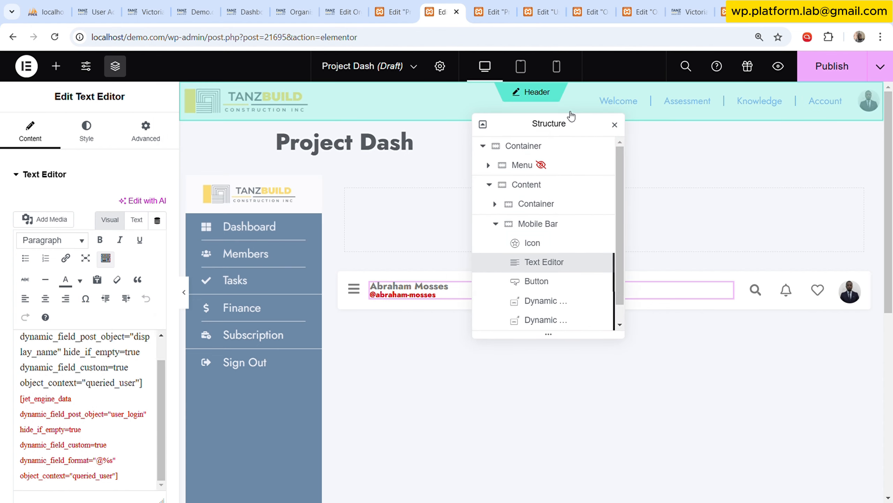
left_click_drag(578, 128, 700, 268)
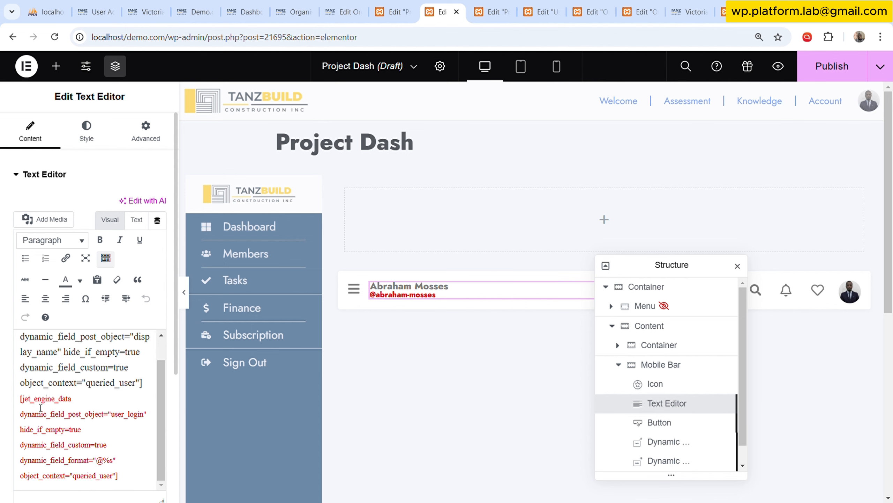
left_click_drag(684, 264, 305, 181)
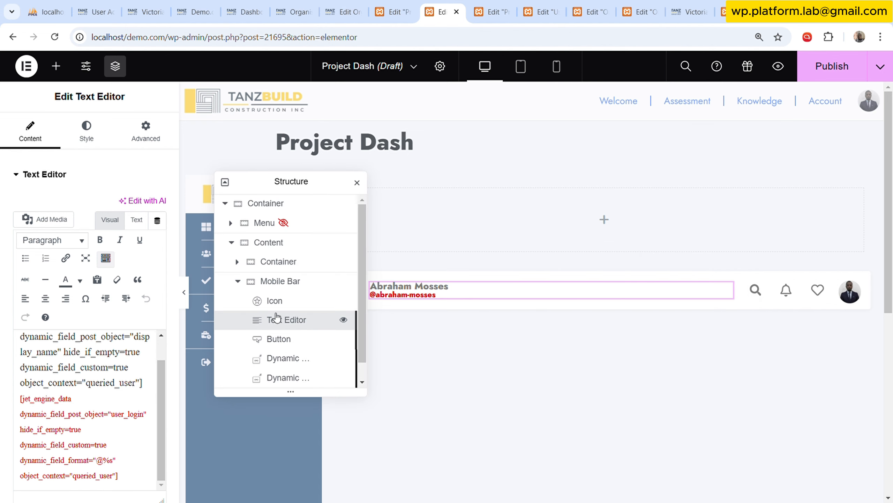
scroll(293, 340, "down", 1)
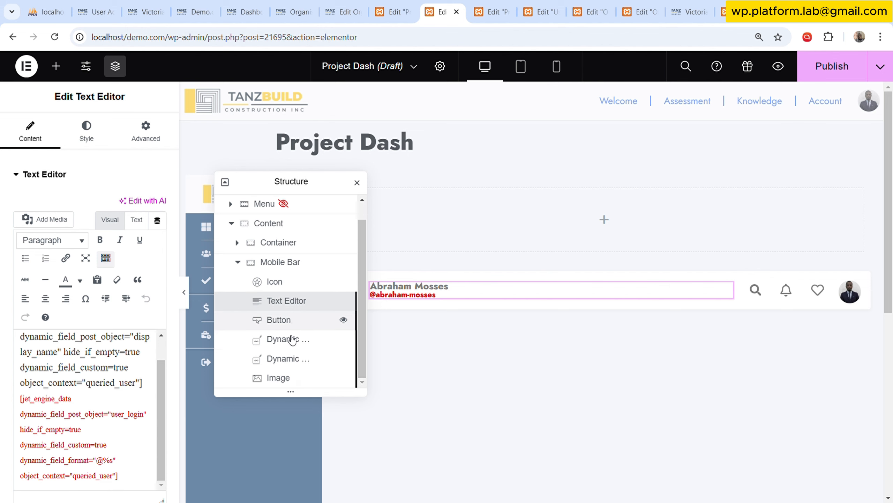
left_click(289, 325)
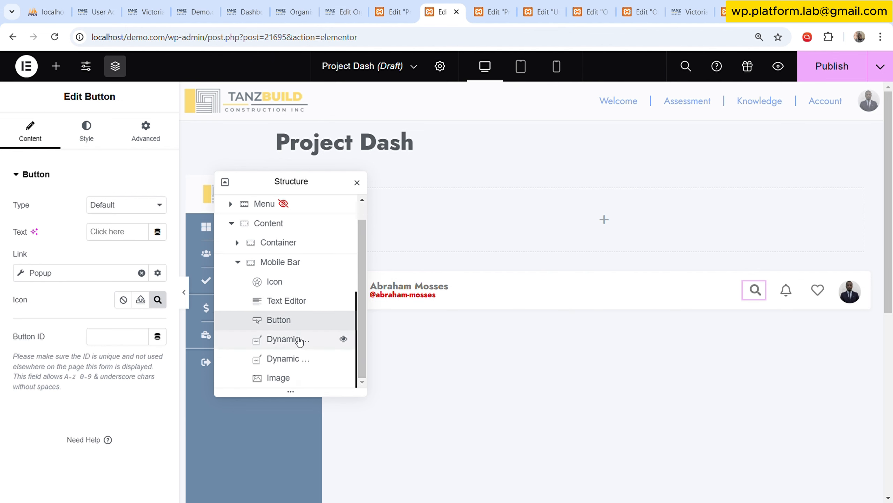
left_click(294, 340)
Copy the menu bars Icon widget in the Mobile Bar.
left_click(289, 286)
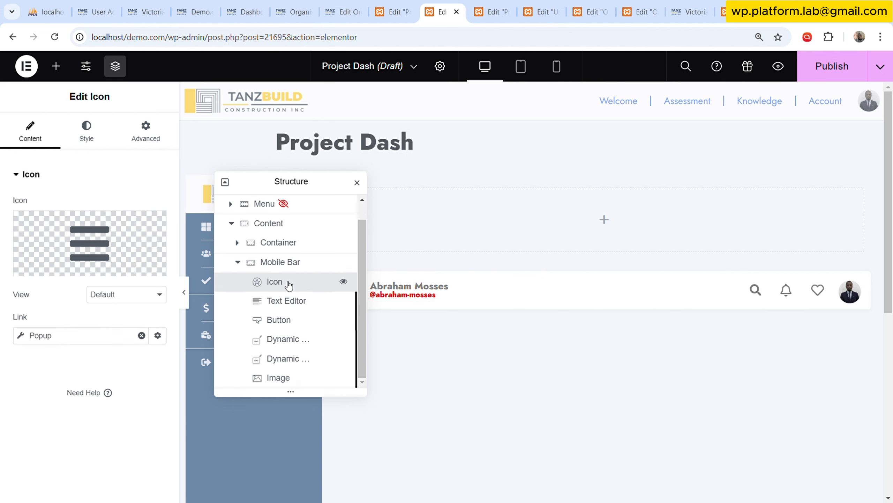
right_click(289, 286)
left_click(308, 292)
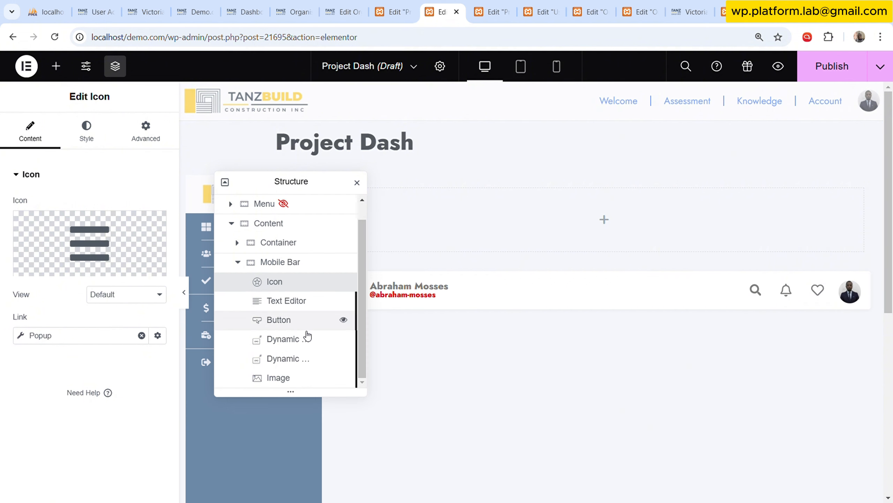
Delete both Dynamic Link widgets and the search Button from the Mobile Bar.
left_click(289, 343)
key("Delete")
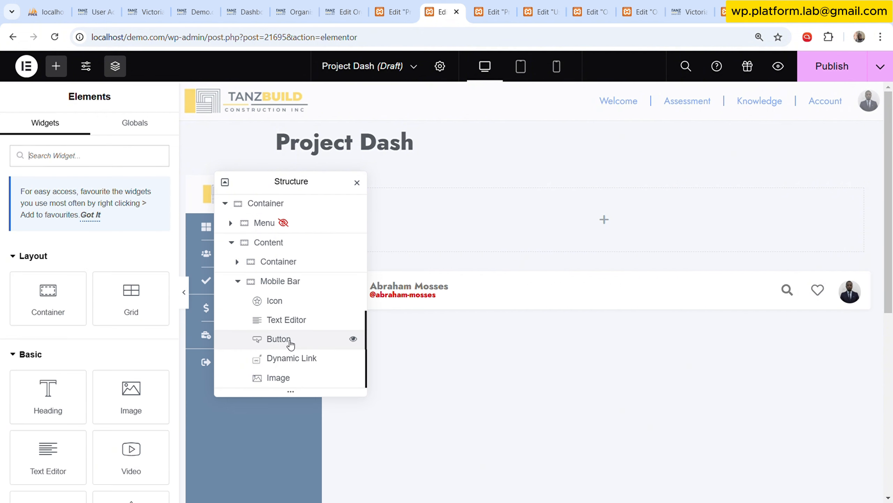
left_click(294, 357)
key("Delete")
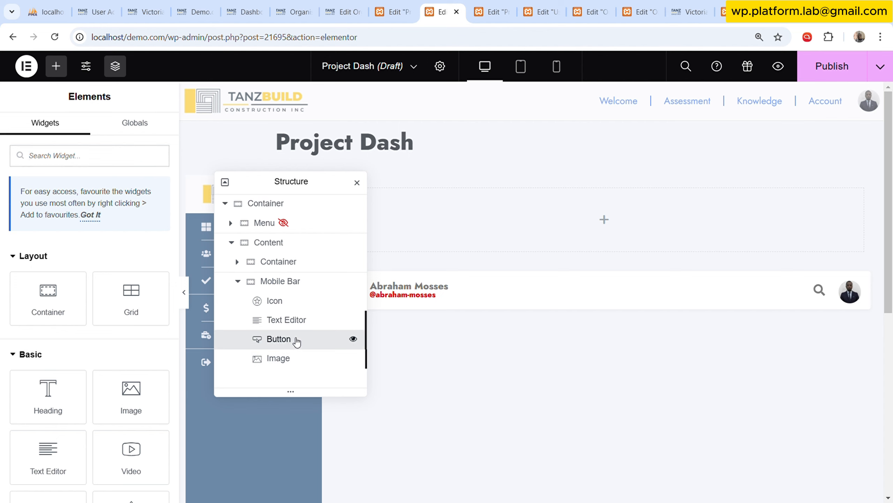
left_click(291, 339)
key("Delete")
Paste the copied Icon widget after the Mobile Bar's Text Editor and change its icon to the outlined Envelope.
right_click(290, 323)
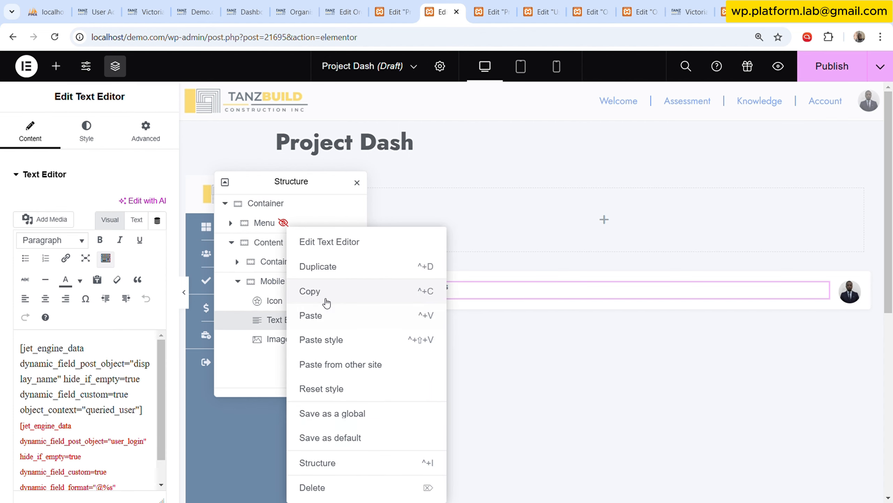
left_click(301, 317)
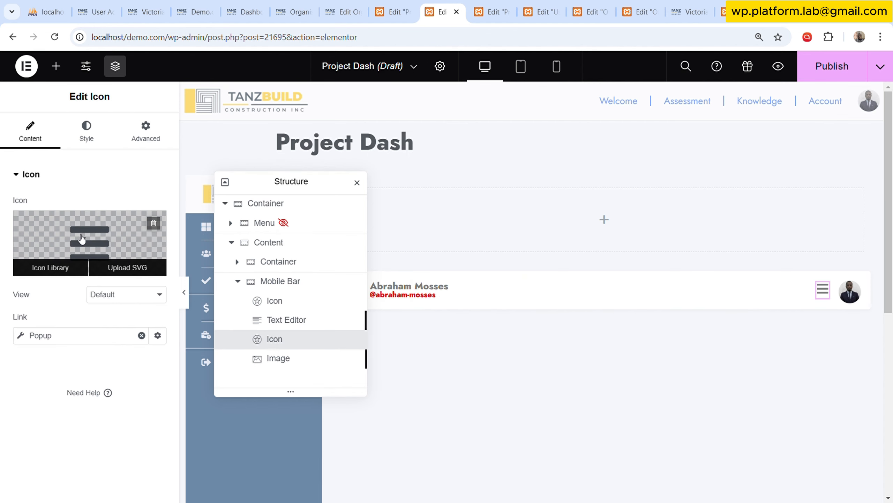
left_click(44, 265)
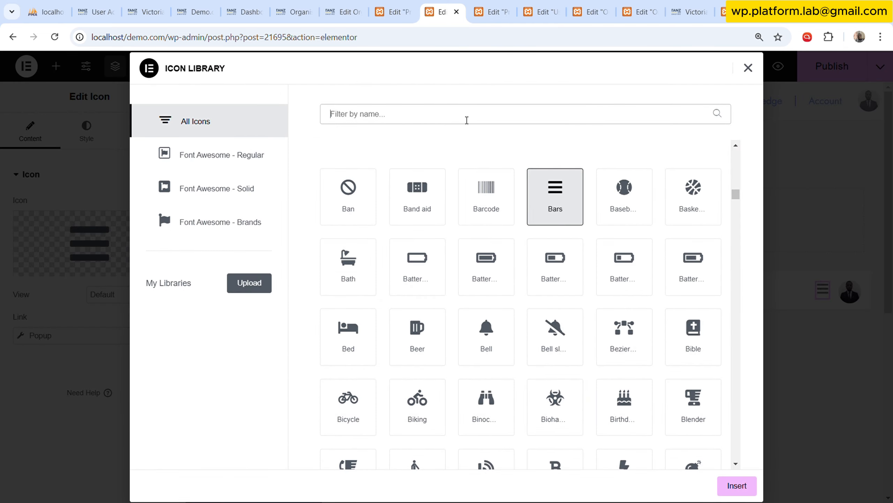
type("env")
left_click(375, 183)
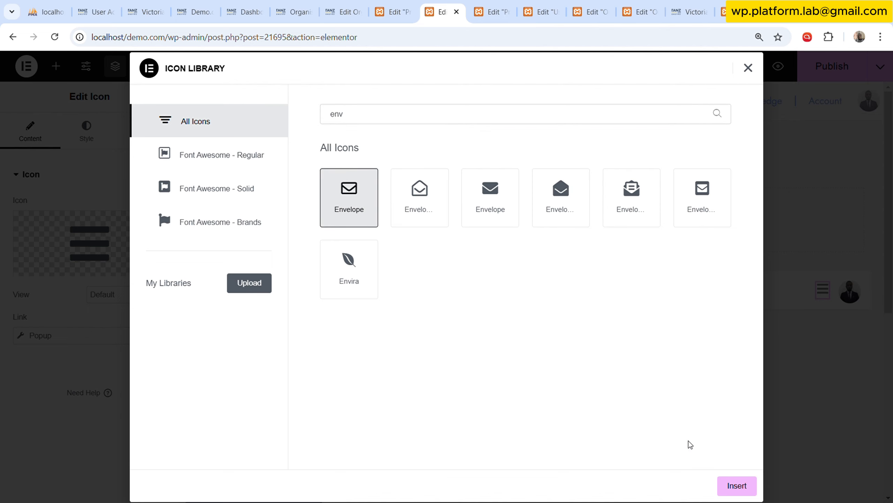
left_click(736, 485)
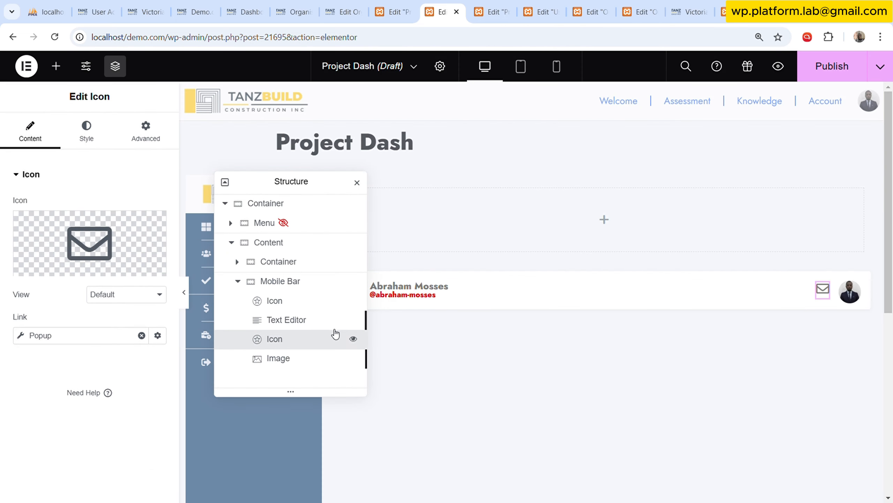
Set the envelope Icon widget's Align Self to Centre.
left_click(155, 127)
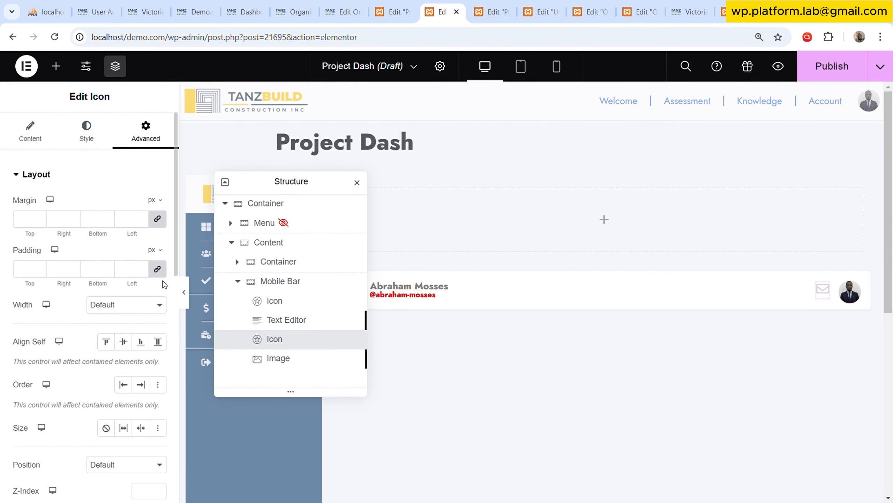
left_click(123, 341)
Duplicate the Mobile Bar's envelope Icon widget and change the copy's icon to the outlined Bell.
right_click(278, 345)
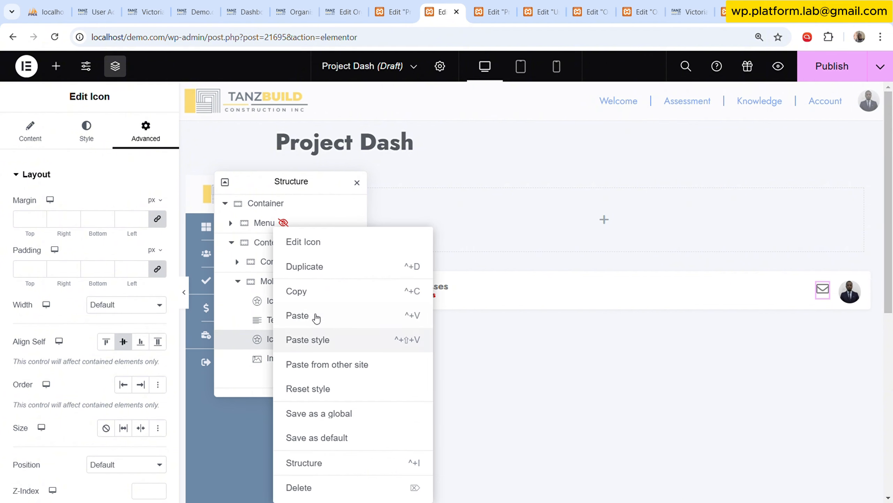
left_click(319, 267)
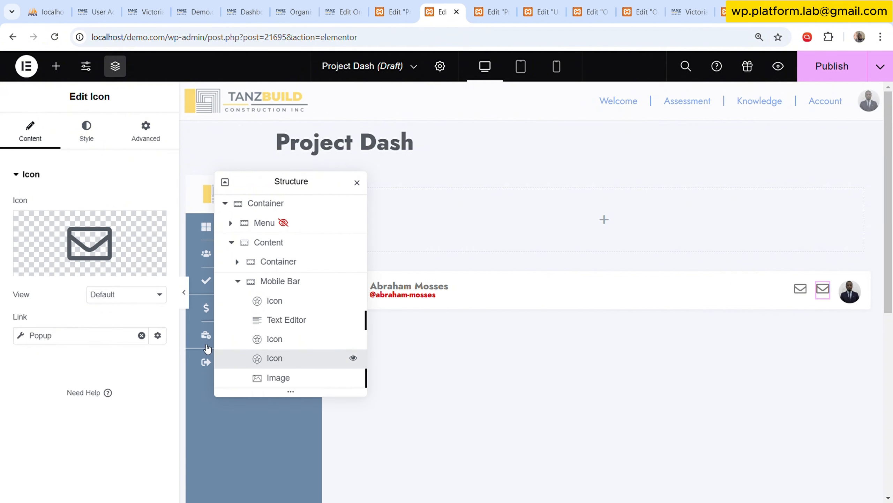
left_click(40, 264)
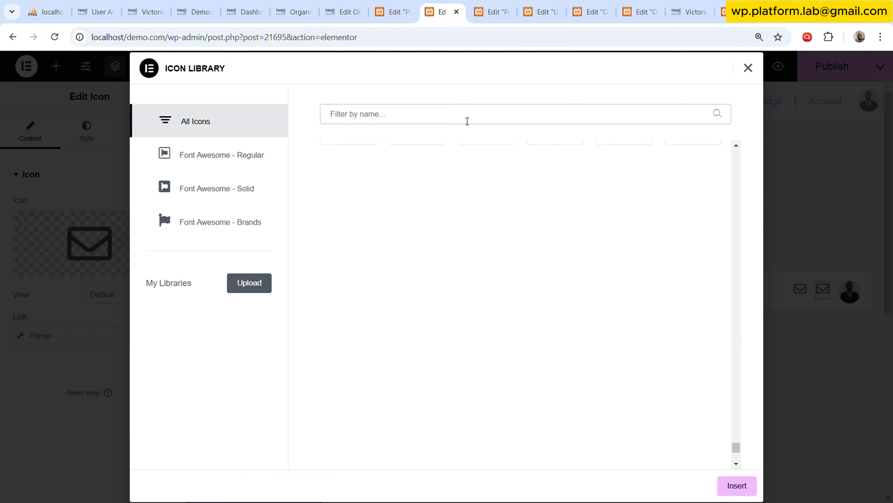
type("bel")
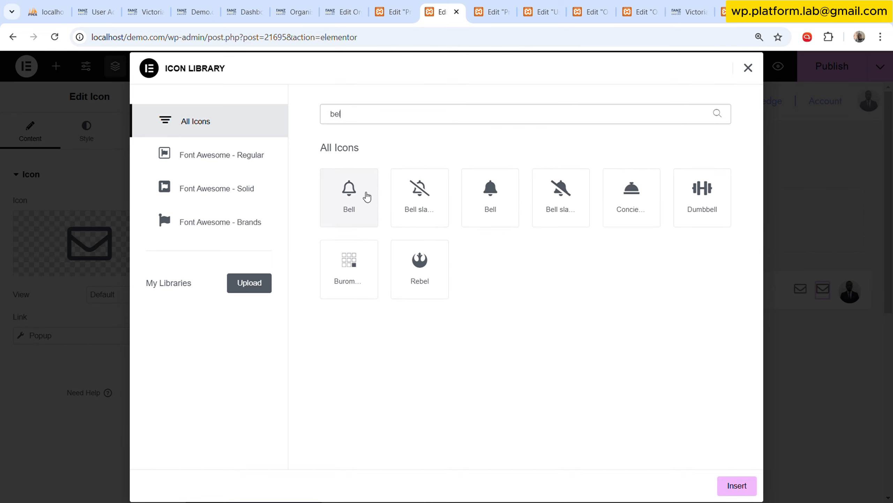
left_click(365, 196)
left_click(735, 485)
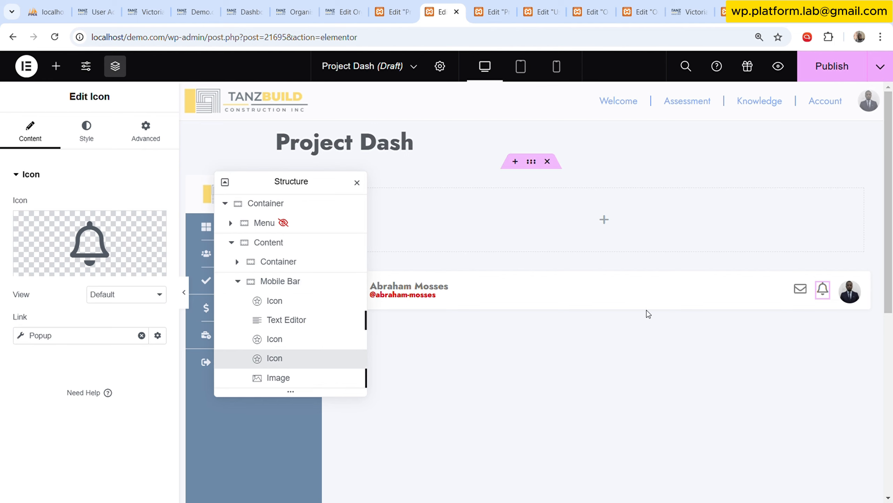
Set the bell Icon widget's padding to 0 px on all sides.
left_click(155, 140)
left_click(136, 272)
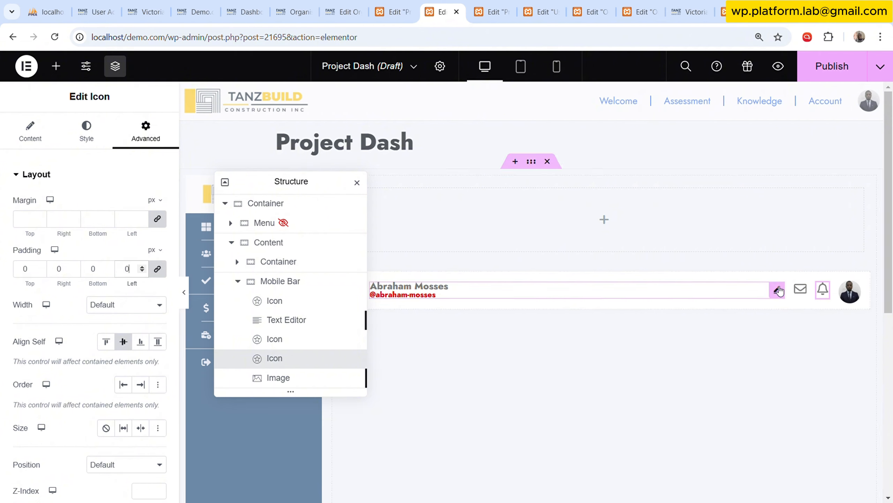
left_click(296, 344)
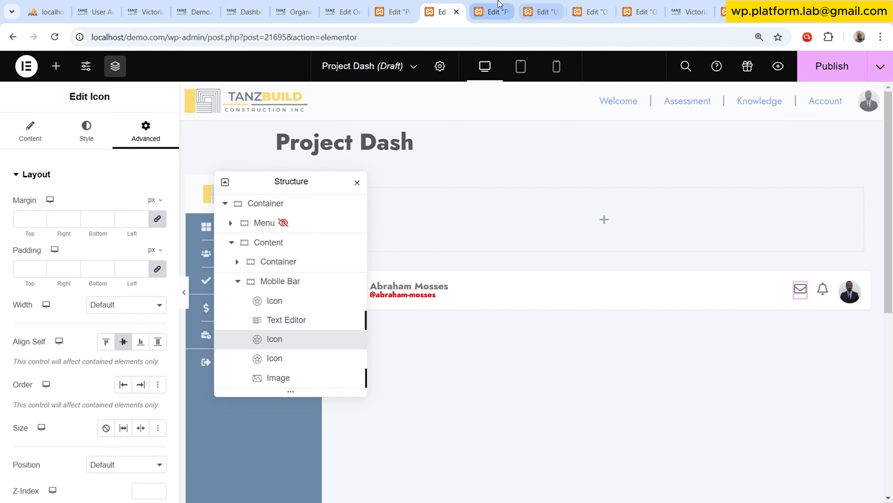
left_click(492, 12)
left_click(428, 4)
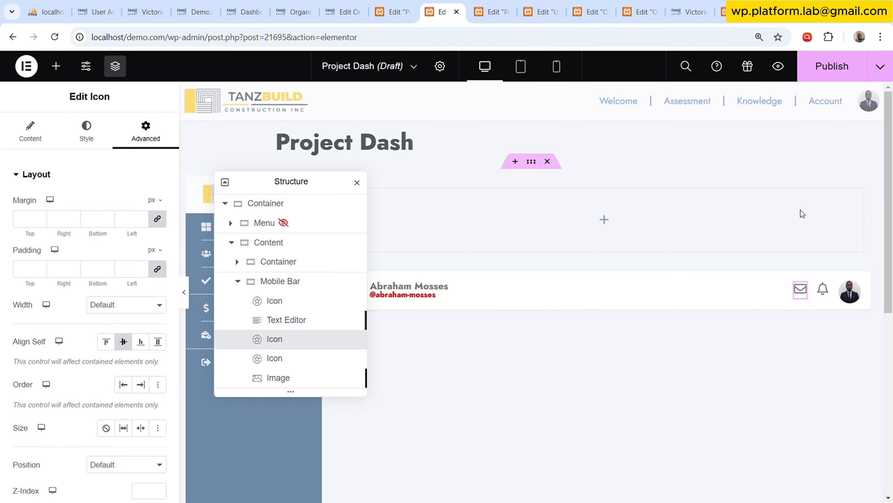
Duplicate the bell Icon widget, change the copy's icon to Book open, and preview the Mobile Bar without the editing panels.
right_click(293, 354)
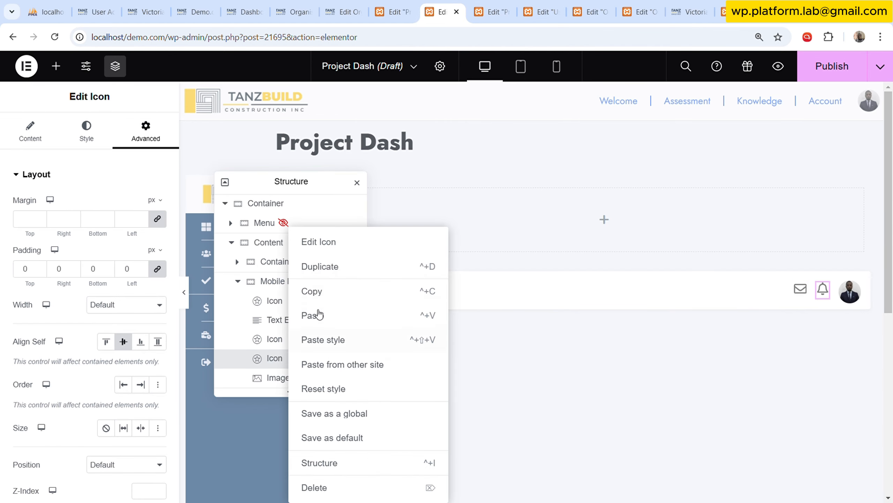
left_click(326, 265)
left_click(106, 253)
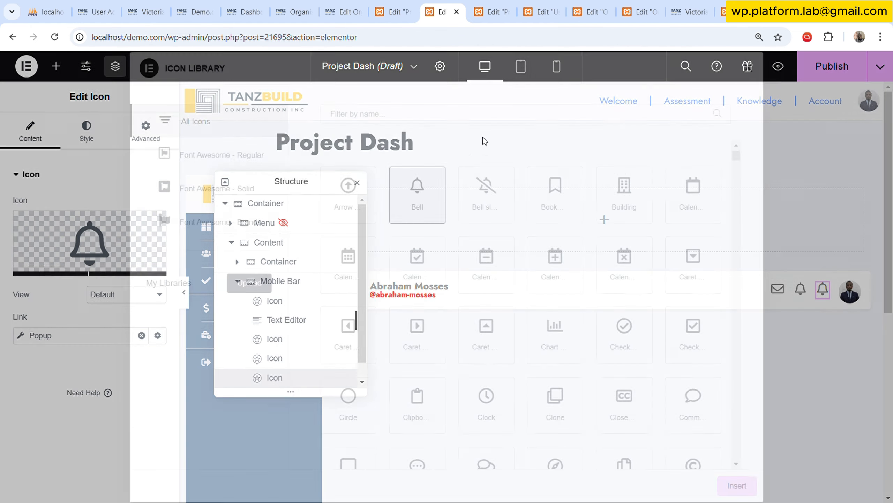
left_click(485, 120)
type("boo")
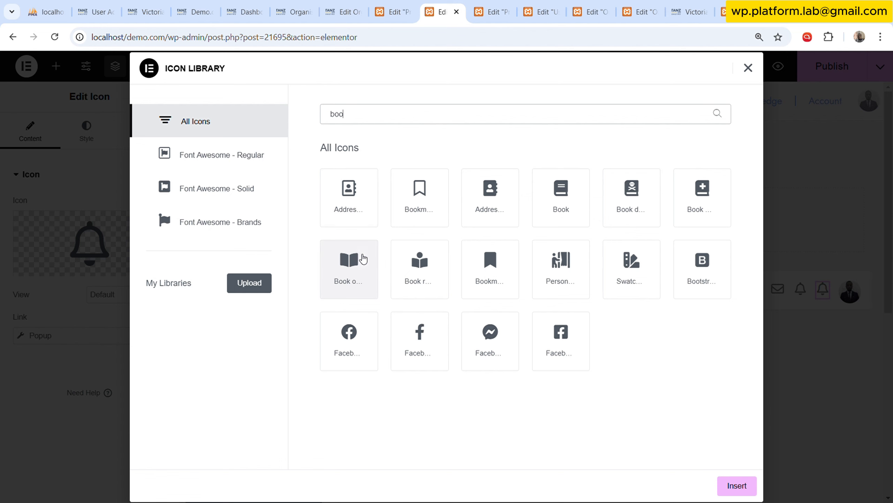
left_click(359, 268)
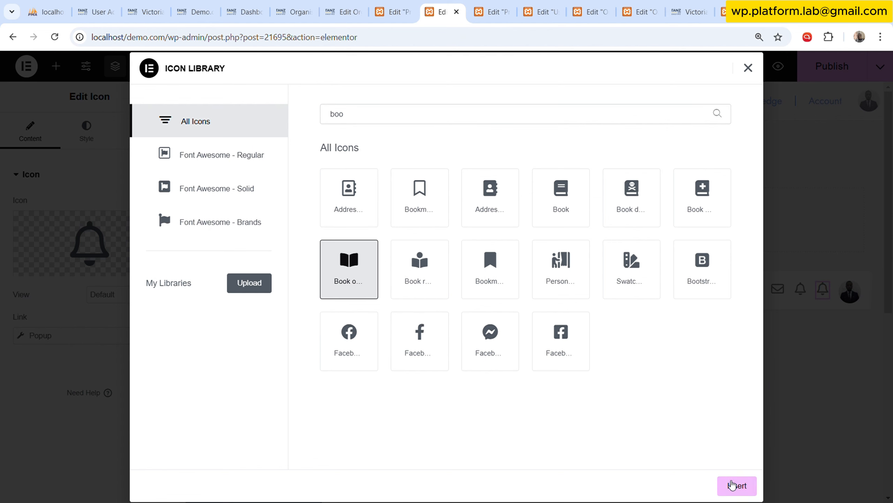
left_click(731, 485)
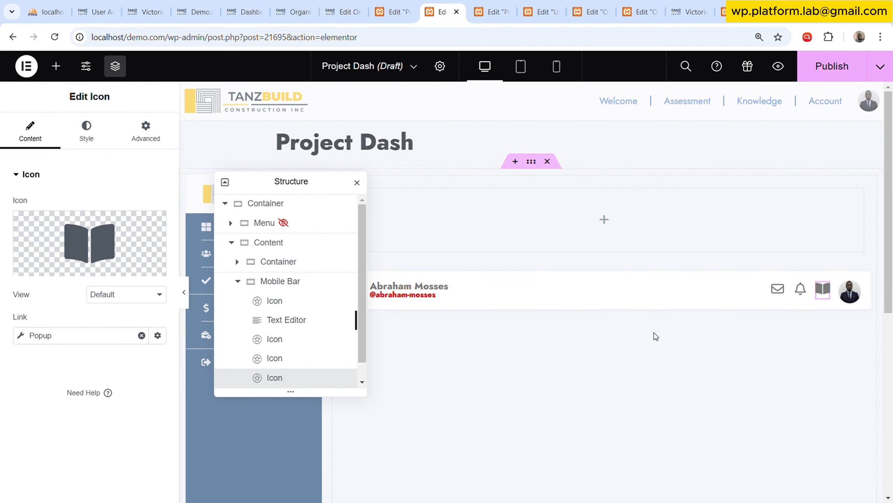
left_click_drag(317, 188, 536, 198)
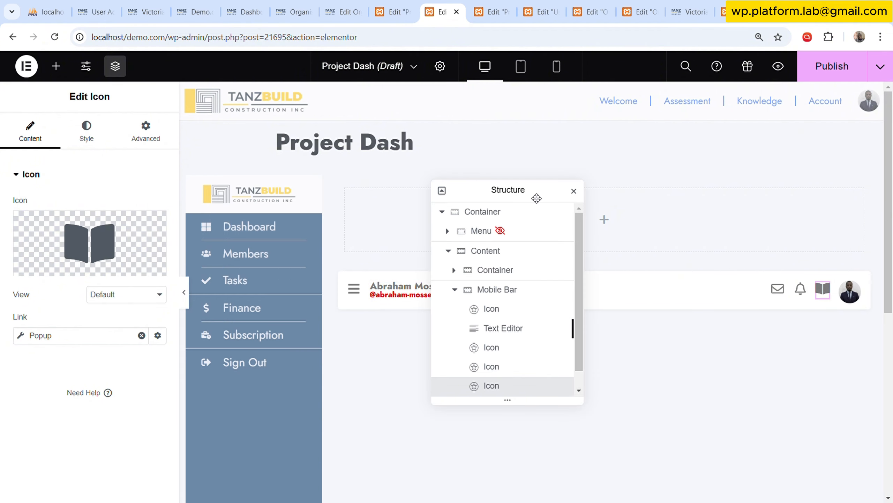
left_click(183, 292)
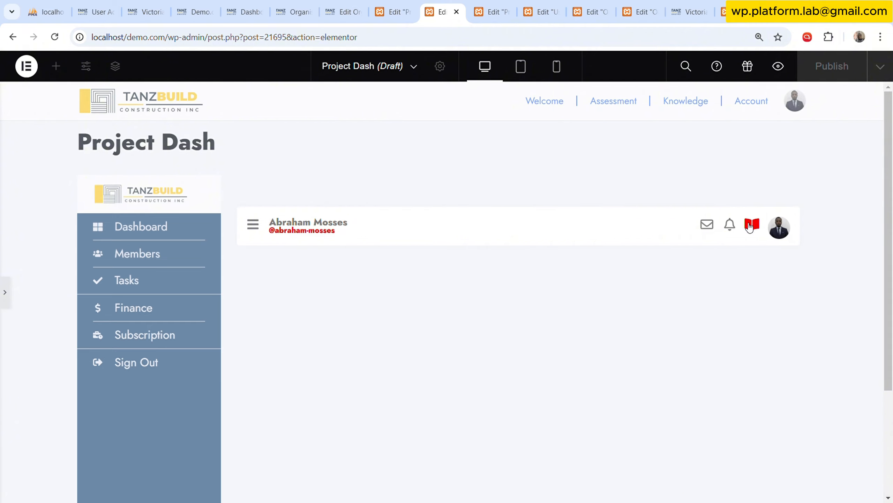
left_click(5, 292)
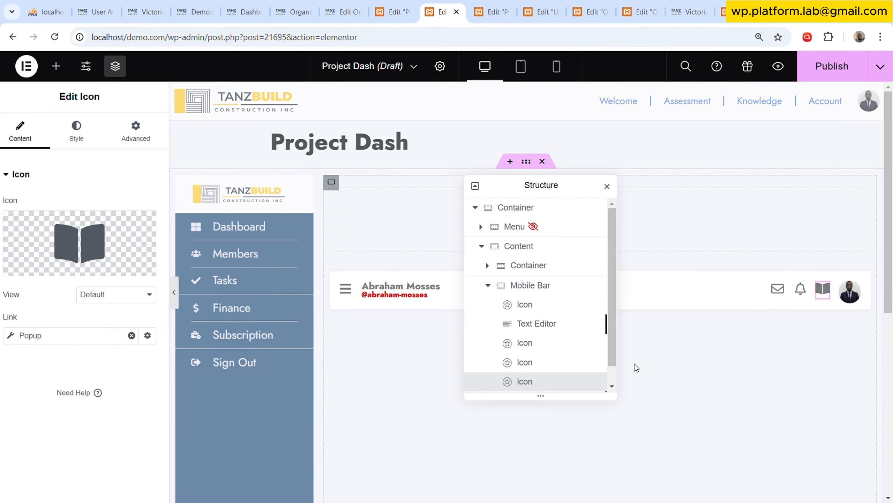
Clear the Mobile Bar Image widget's dynamic source and reassign it to JetEngine's User Image.
scroll(538, 313, "down", 1)
left_click(533, 381)
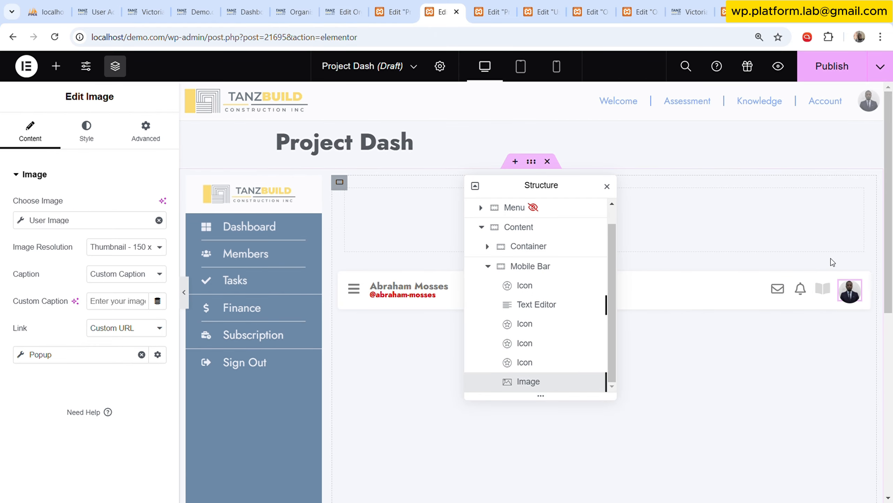
left_click(71, 220)
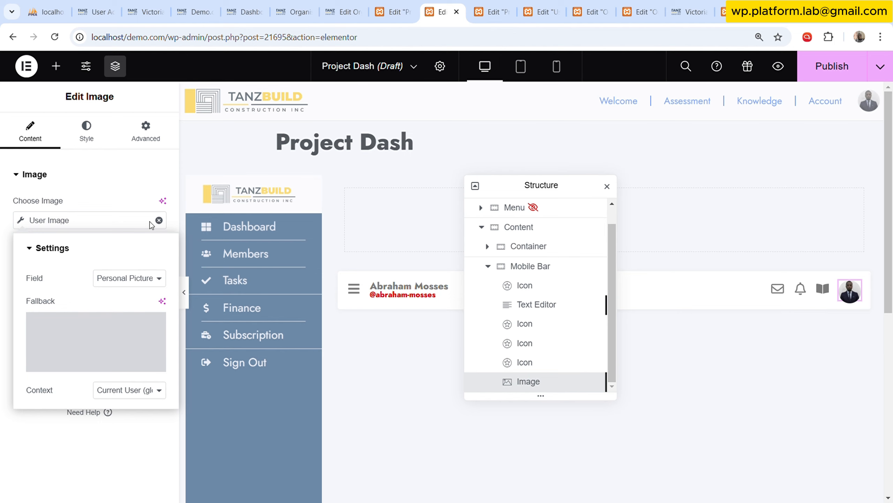
left_click(159, 219)
left_click(154, 272)
scroll(95, 378, "down", 2)
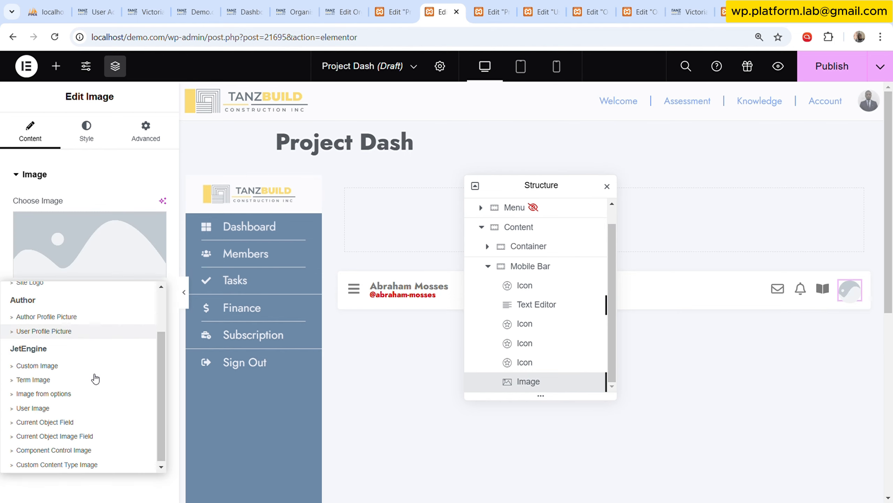
left_click(70, 407)
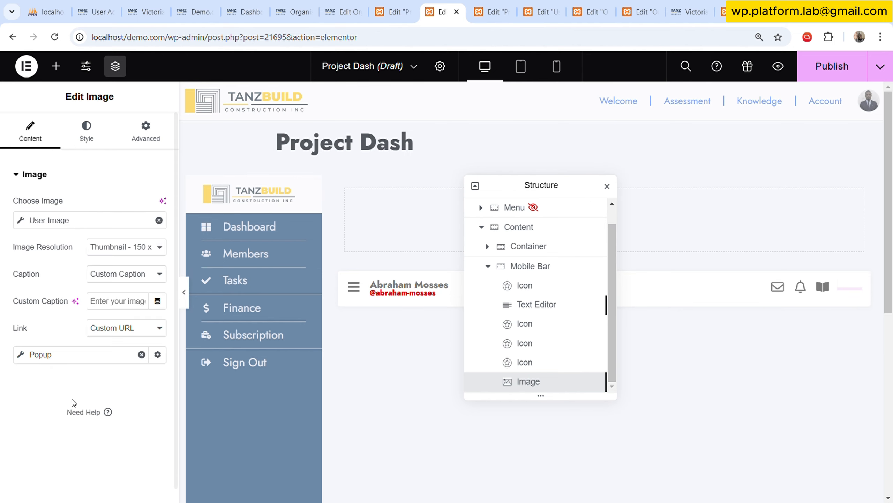
Set the User Image source's field to Personal Picture and choose the blue user avatar from the media library as its fallback.
left_click(83, 222)
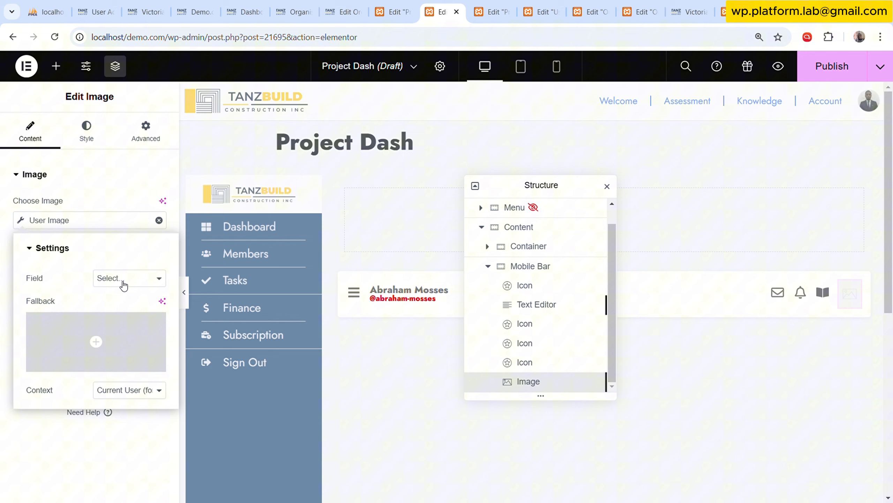
left_click(112, 360)
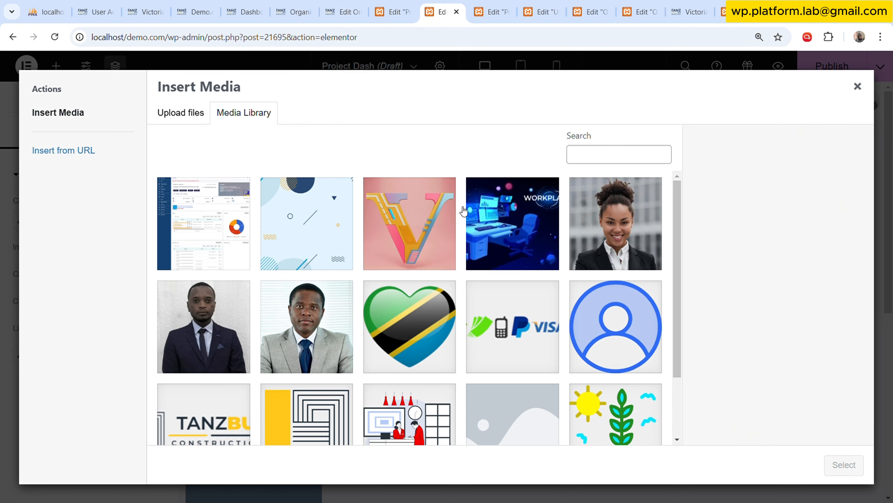
left_click(597, 305)
left_click(845, 465)
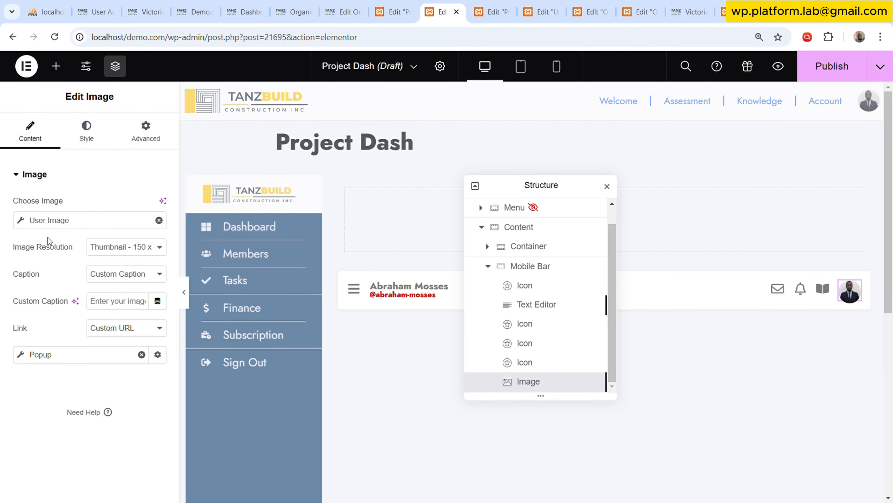
left_click(86, 128)
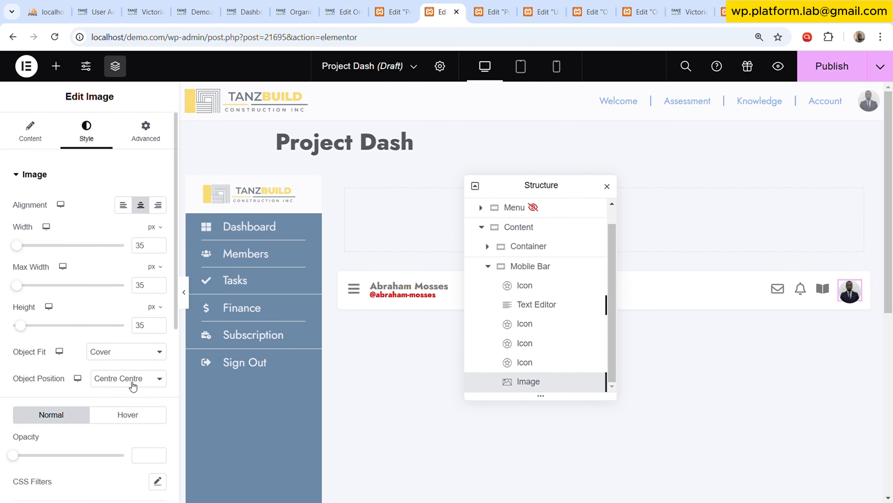
scroll(123, 393, "down", 5)
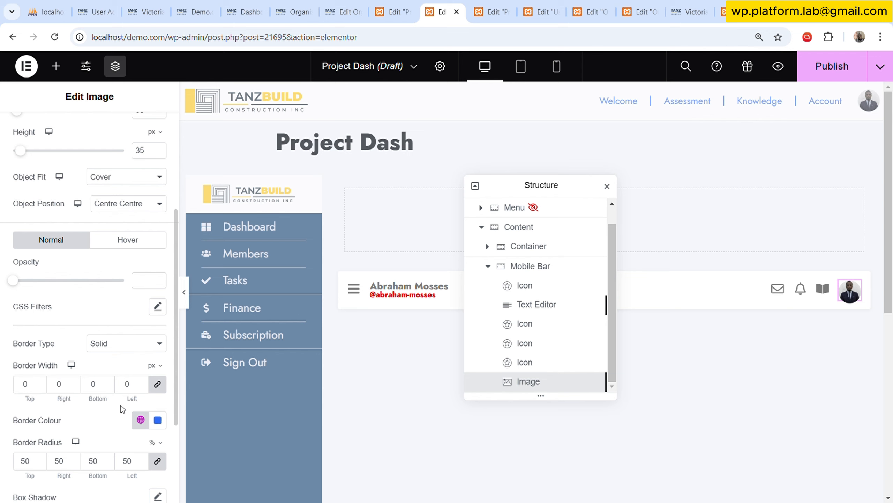
scroll(120, 405, "down", 2)
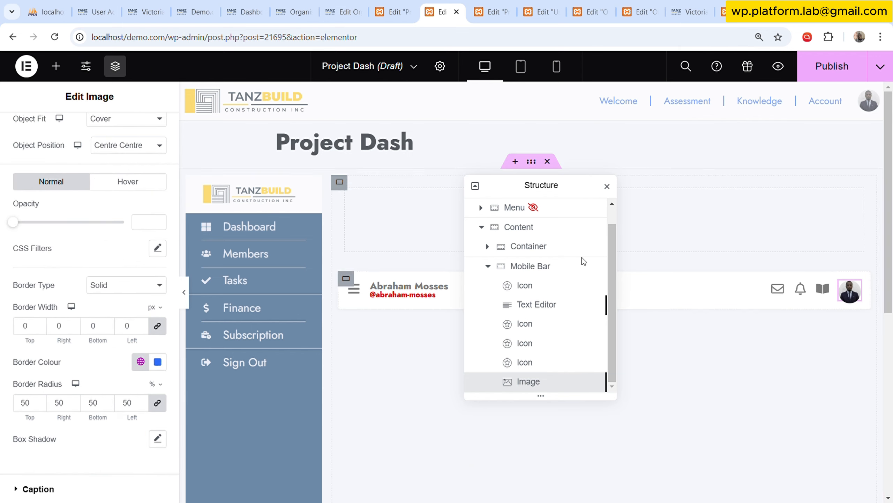
Collapse the Mobile Bar in the Structure and set the container's responsive visibility to hide on desktop.
left_click_drag(552, 190, 539, 140)
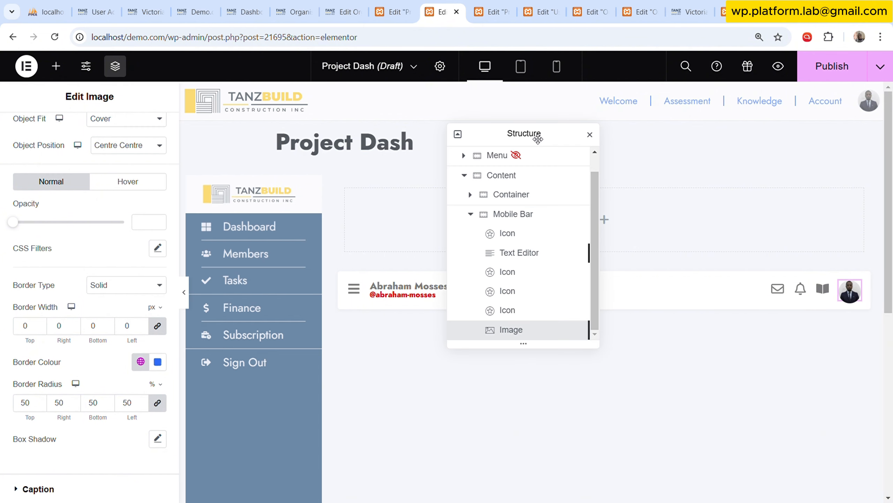
left_click(475, 215)
left_click(529, 239)
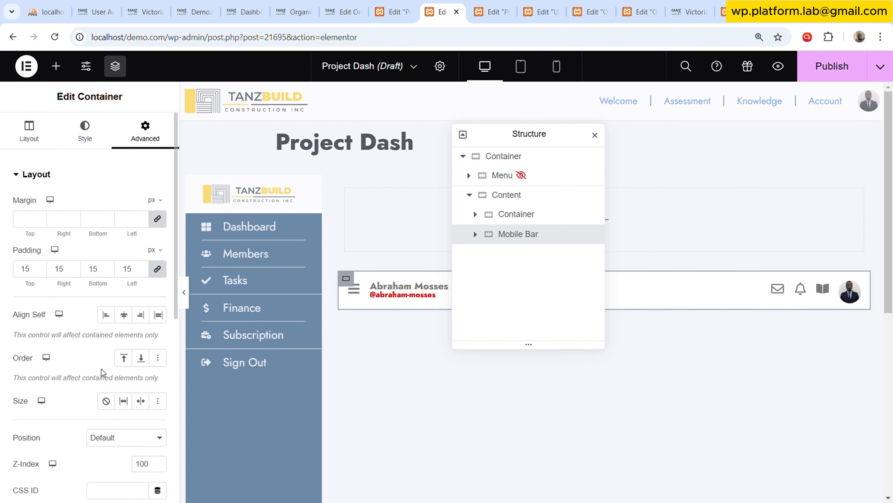
scroll(117, 360, "down", 5)
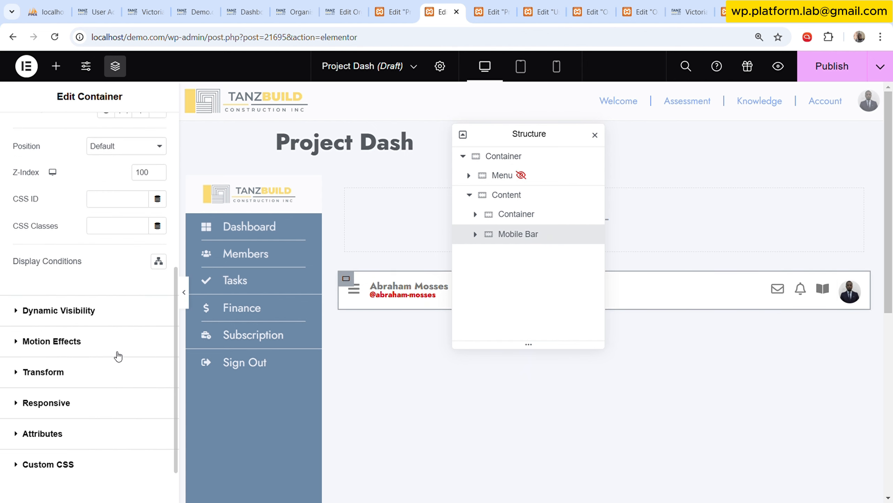
left_click(98, 400)
scroll(117, 356, "down", 2)
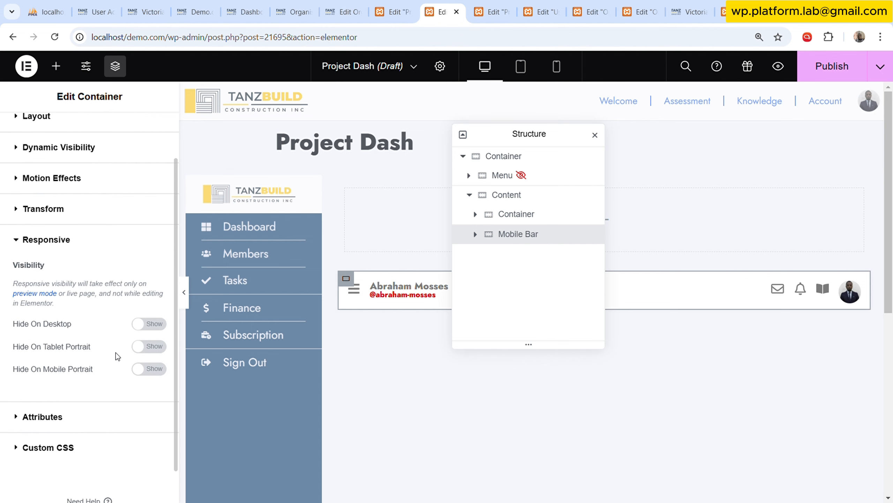
left_click(149, 323)
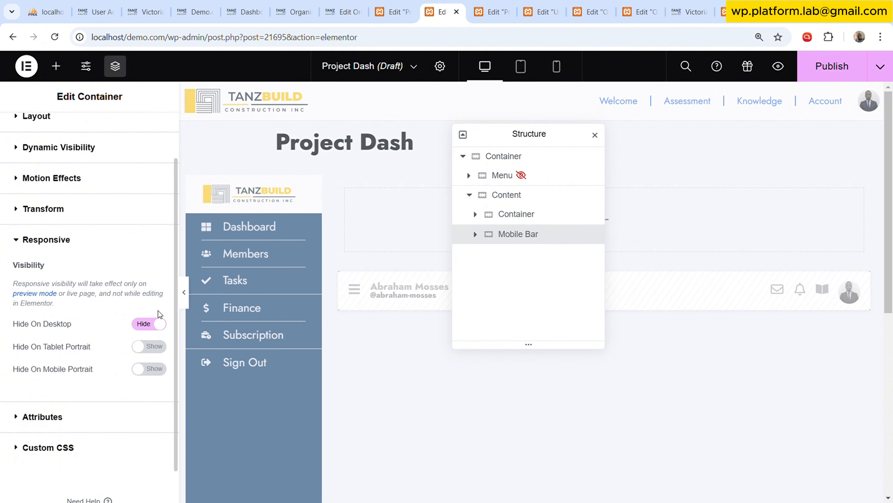
Copy the Desktop Bar container from the Project Soda template and return to the Project Dash template.
left_click(494, 11)
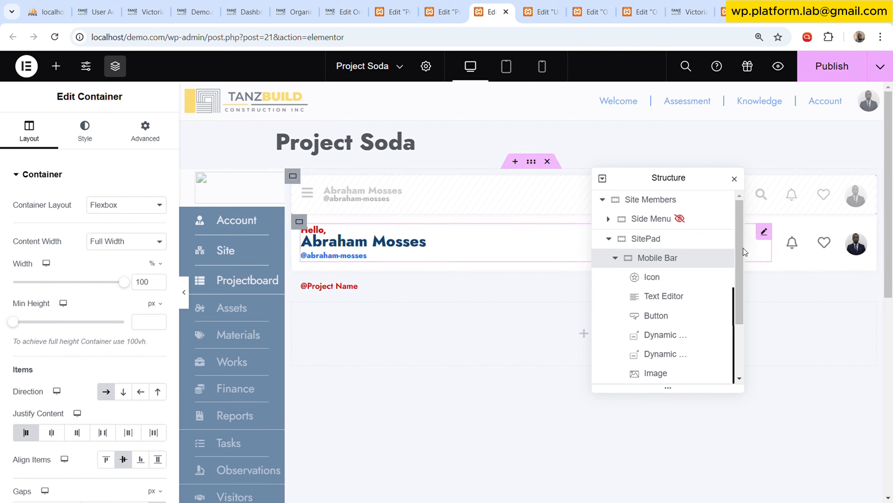
left_click(620, 259)
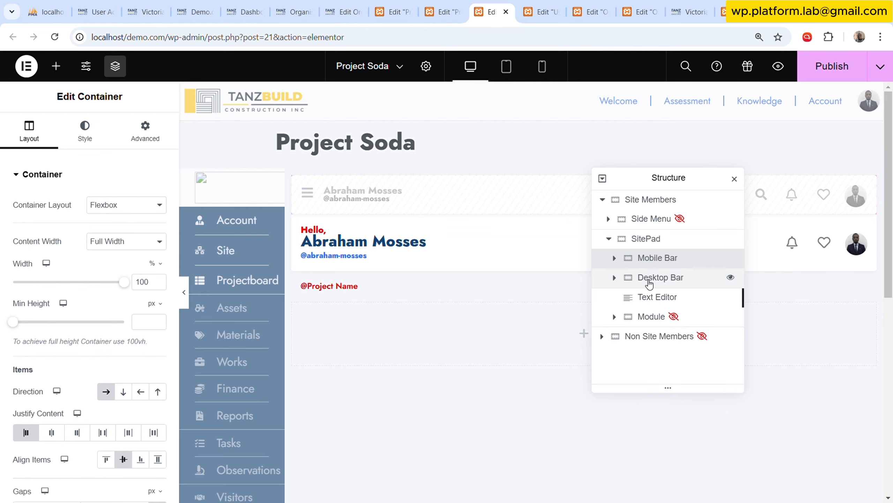
right_click(666, 282)
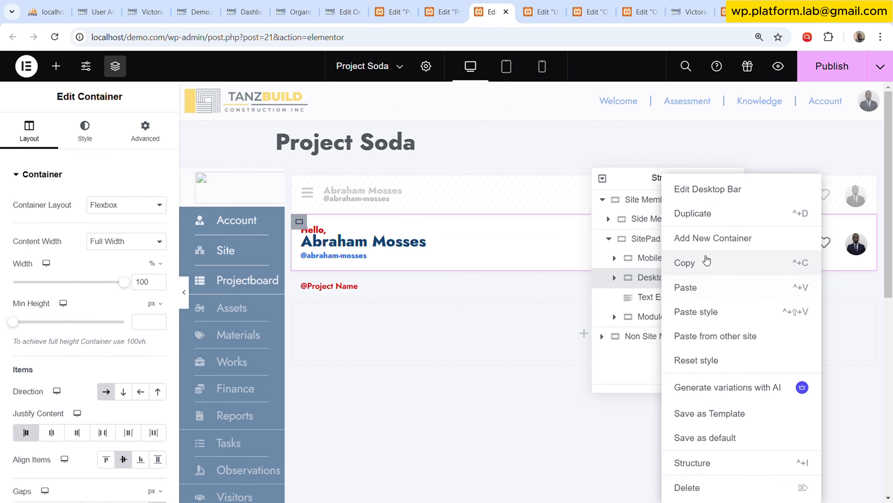
left_click(703, 260)
left_click(452, 11)
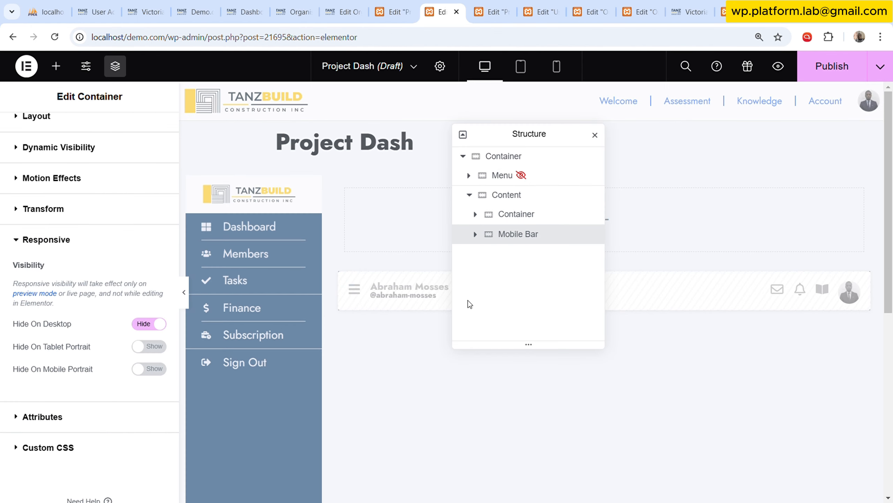
Paste the copied Desktop Bar into the Content container, collapse Content and close the Structure.
left_click_drag(527, 141, 226, 85)
scroll(412, 308, "down", 5)
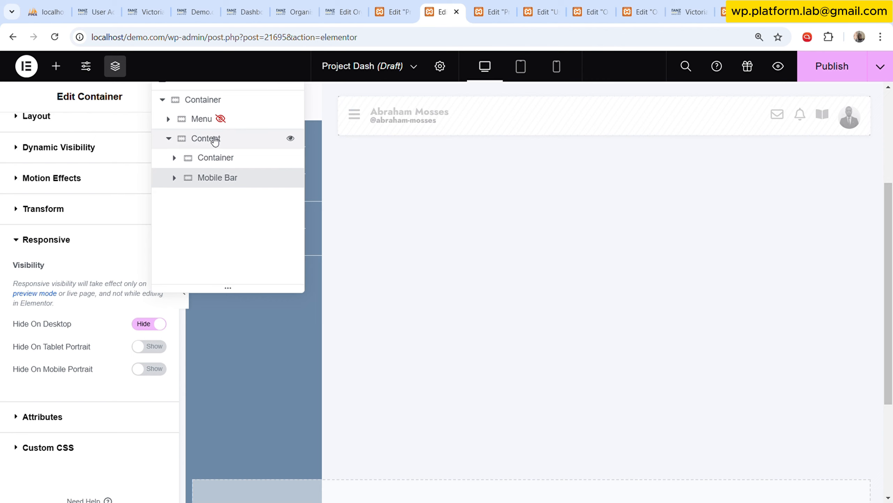
left_click(214, 138)
right_click(212, 138)
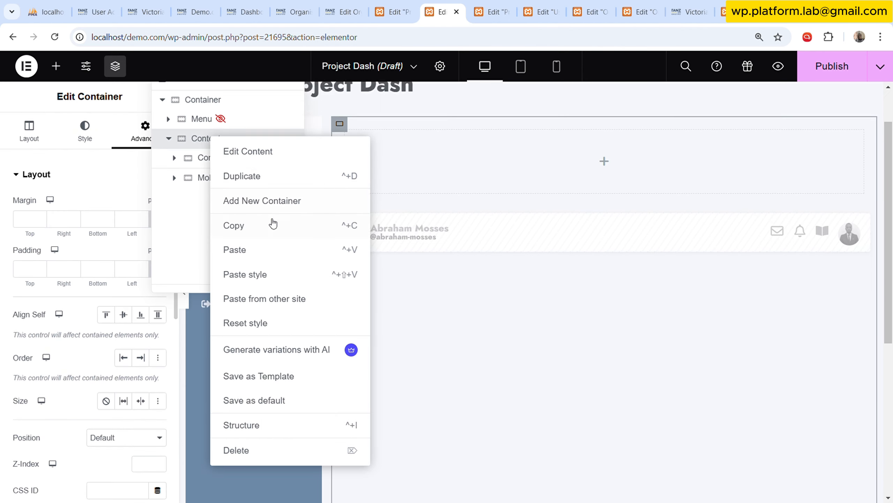
left_click(280, 258)
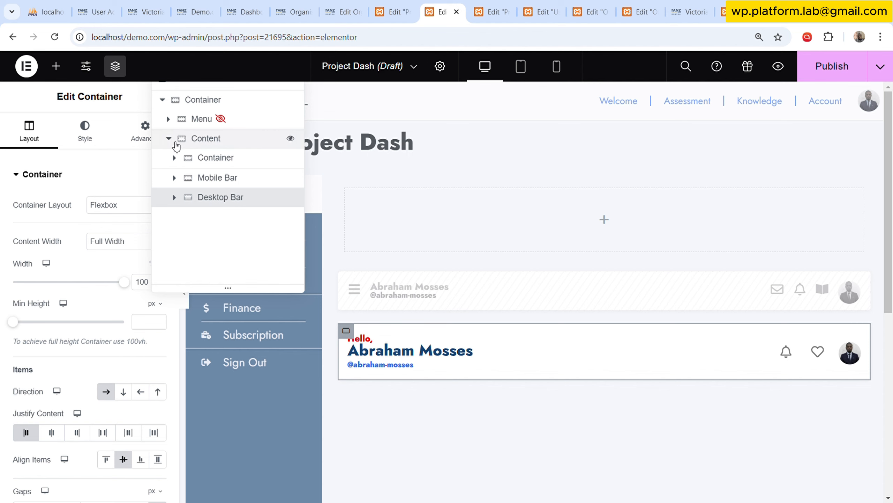
left_click(169, 138)
scroll(353, 238, "down", 2)
scroll(356, 242, "up", 2)
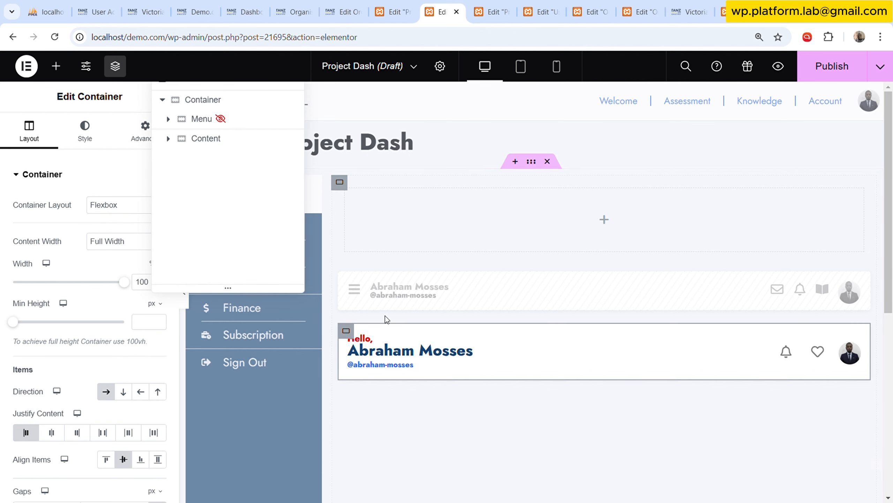
left_click(116, 66)
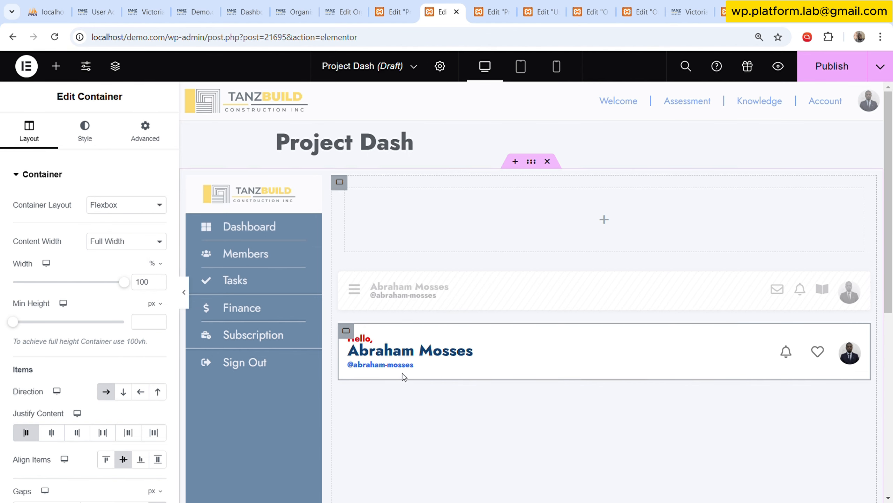
Examine the Desktop Bar greeting's Text Editor content in both its code and visual views.
scroll(401, 373, "down", 3)
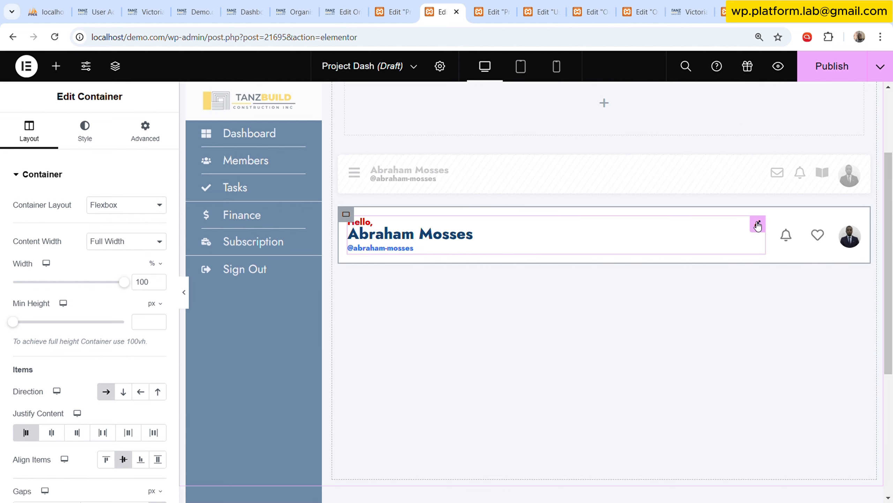
left_click(422, 225)
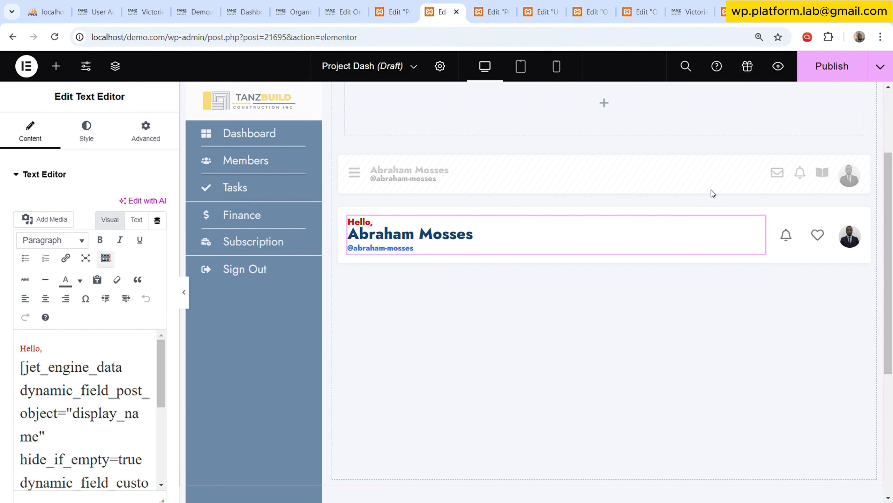
key("ctrl+minus")
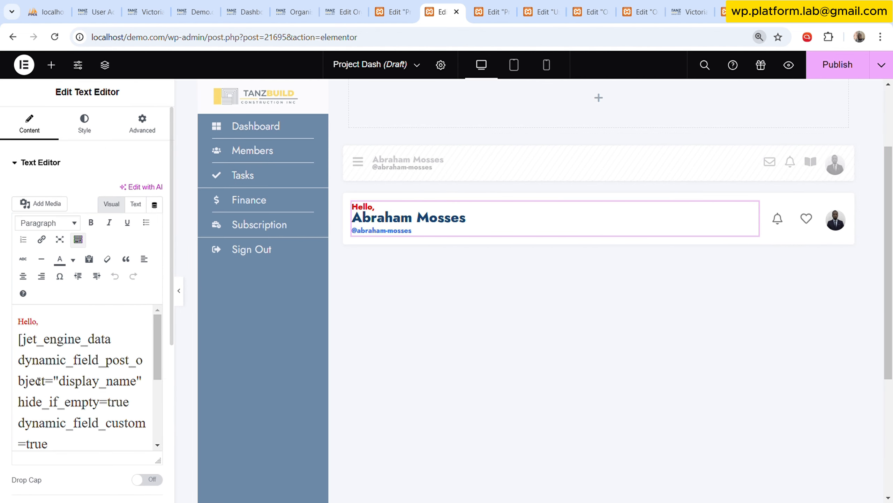
left_click(135, 204)
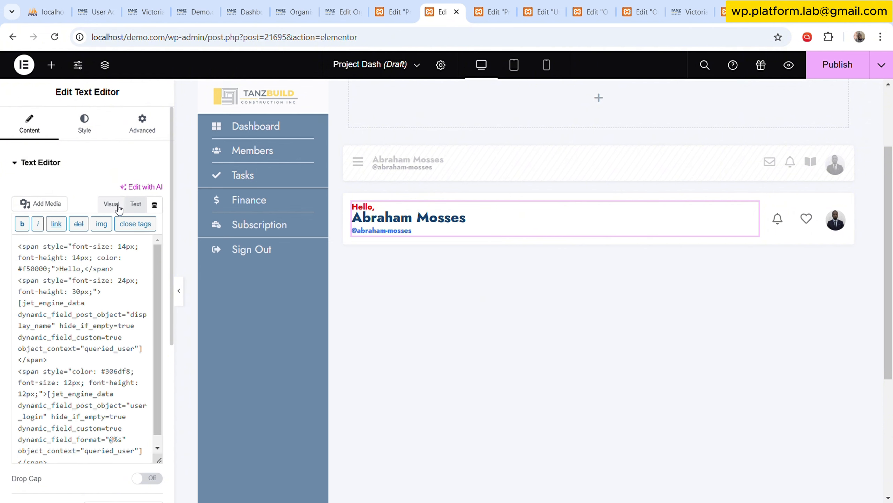
left_click(111, 204)
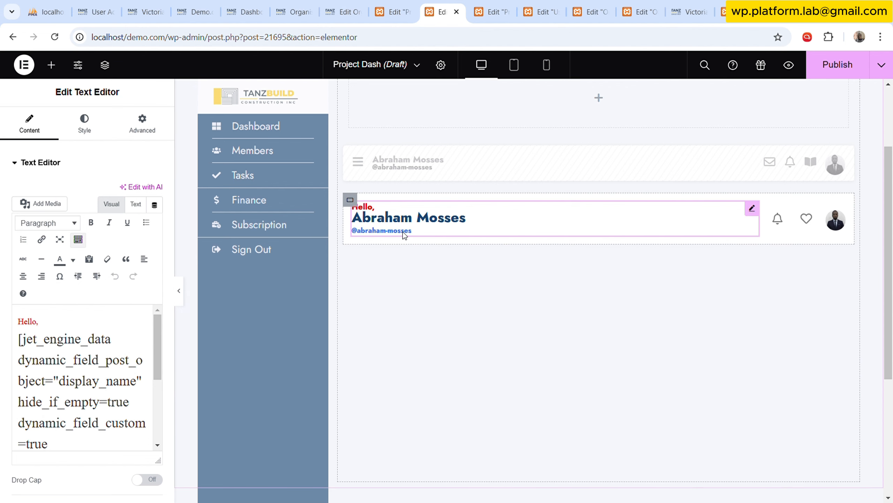
scroll(84, 376, "down", 2)
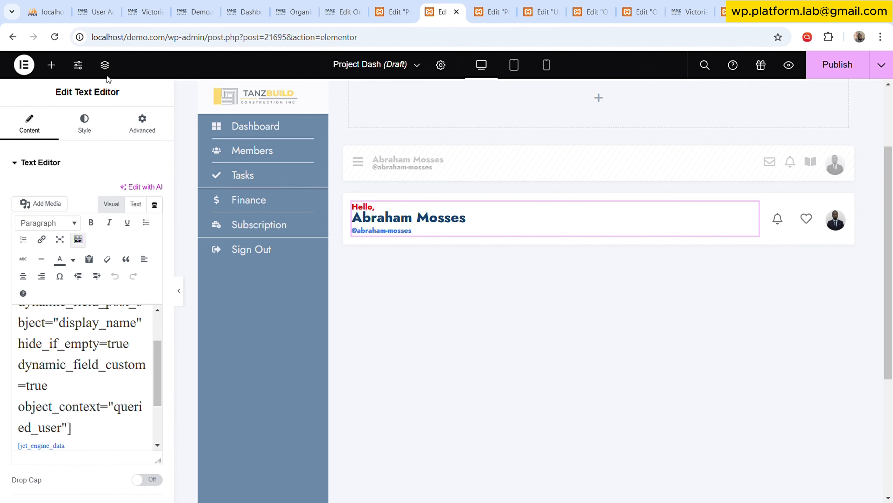
Delete the bell and heart Dynamic Link widgets from the Desktop Bar.
left_click(104, 65)
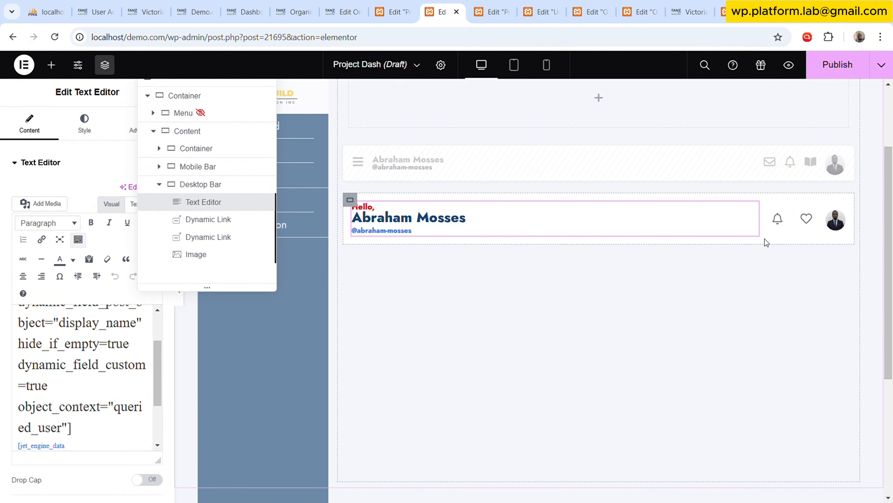
left_click(781, 220)
right_click(781, 219)
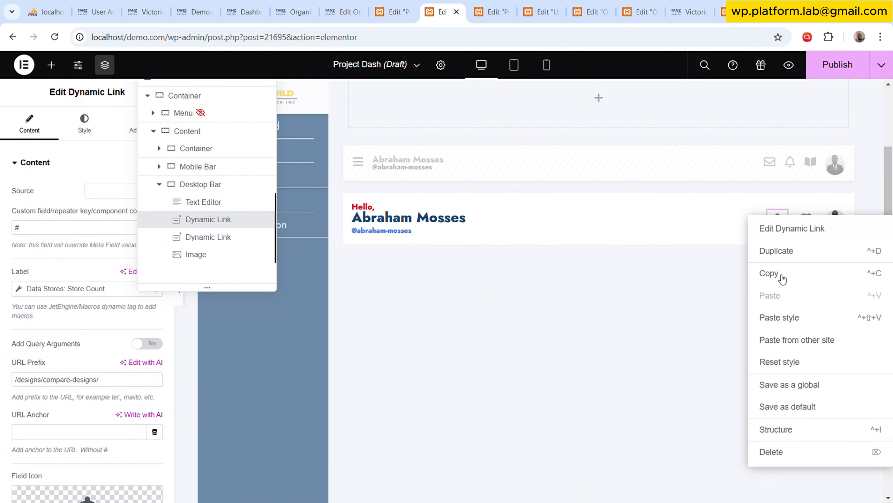
left_click(781, 457)
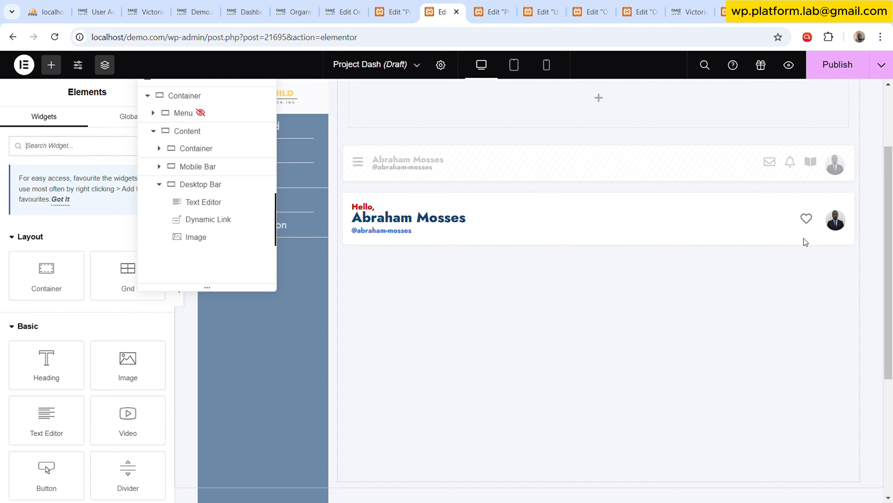
right_click(809, 220)
left_click(796, 454)
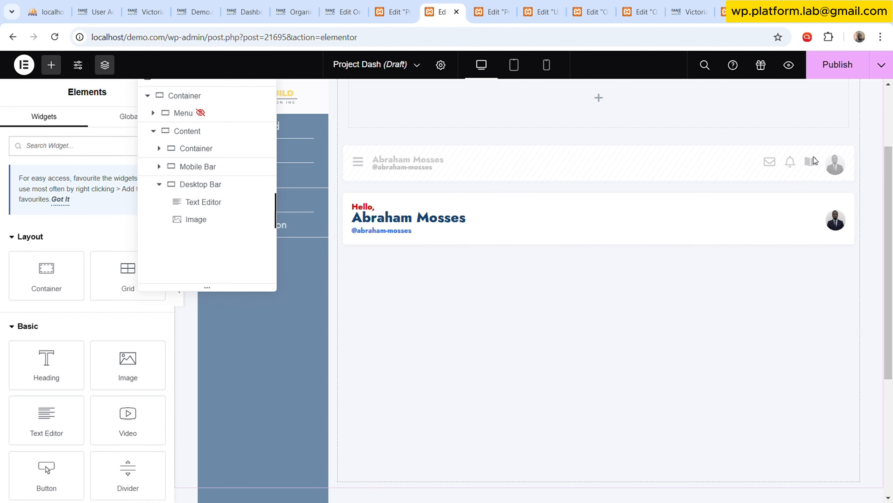
Copy the mail, bell and book Icon widgets together from the Mobile Bar.
left_click(162, 168)
left_click(161, 167)
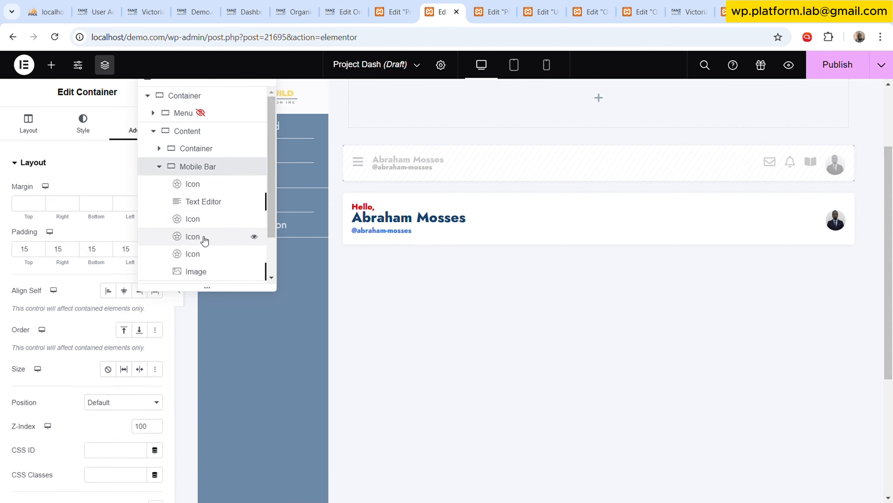
scroll(195, 205, "down", 1)
left_click(195, 204)
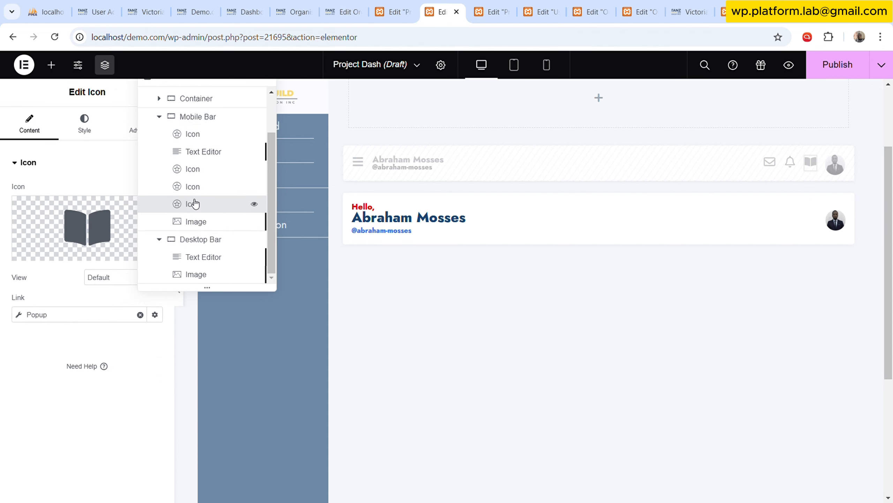
left_click(198, 174)
left_click(200, 204, "shift")
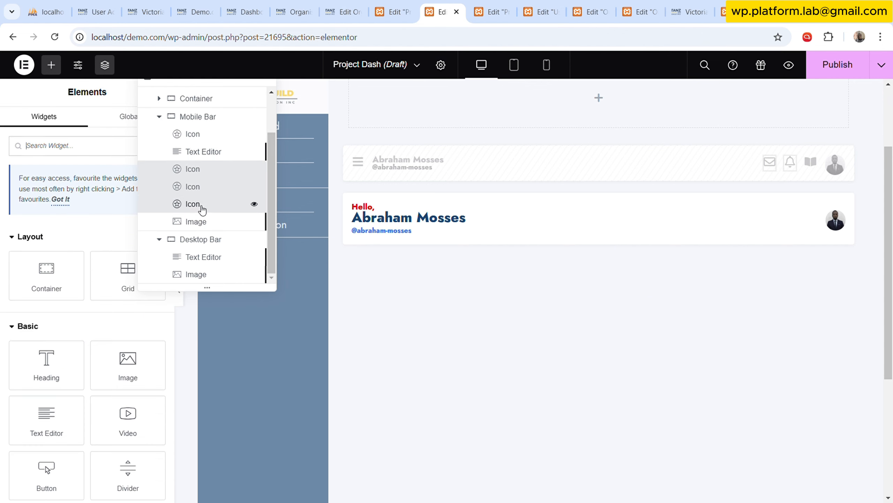
right_click(206, 188)
left_click(236, 242)
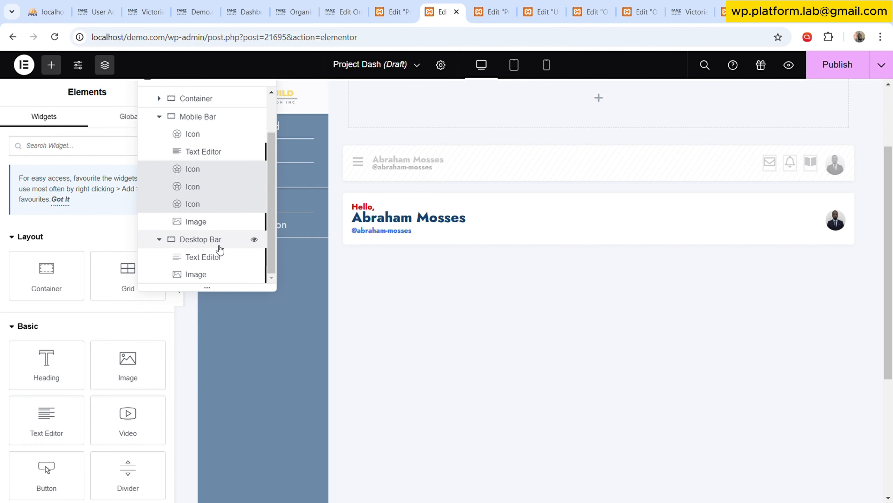
Paste the three icons after the Desktop Bar's Text Editor and collapse both bars in the Structure.
left_click(216, 258)
right_click(217, 260)
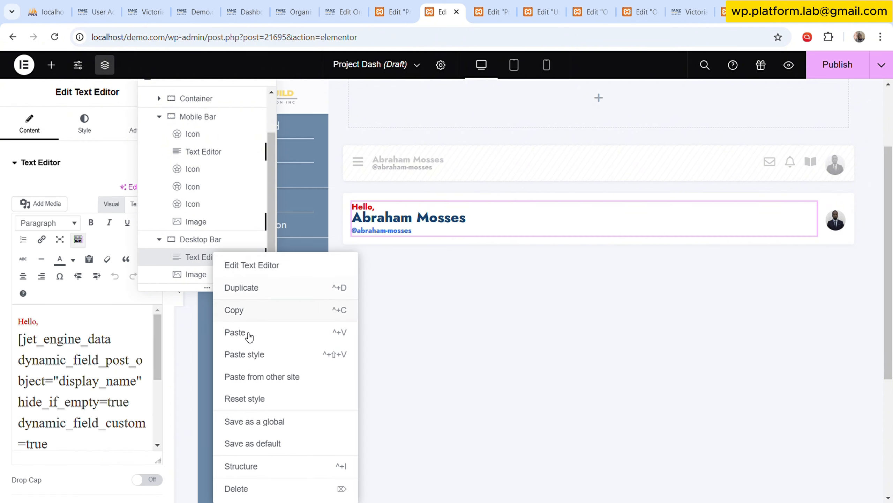
left_click(247, 334)
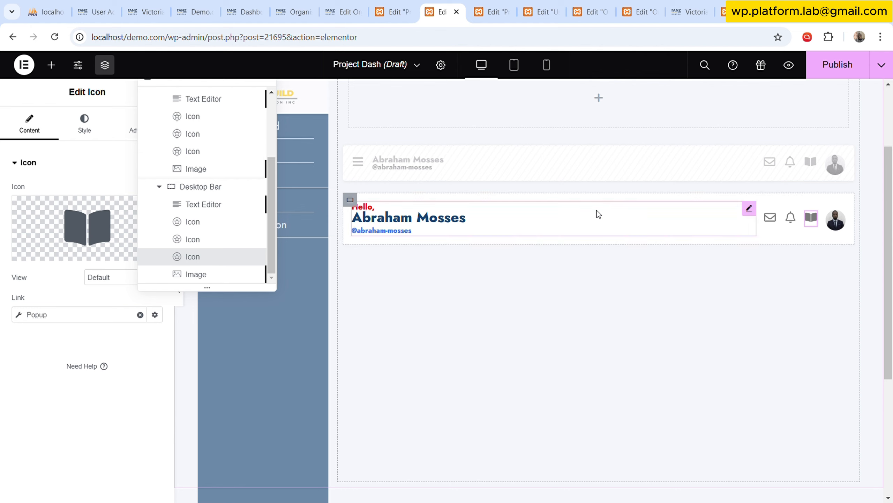
scroll(254, 221, "up", 3)
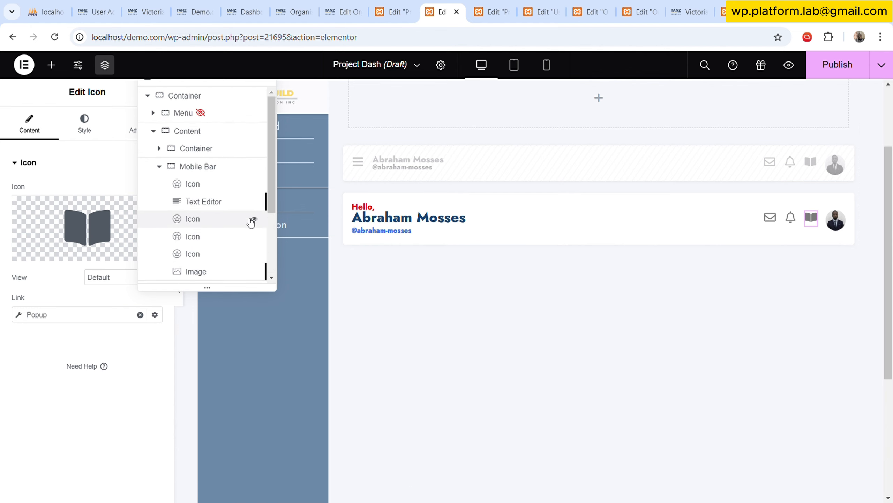
left_click_drag(252, 90, 248, 166)
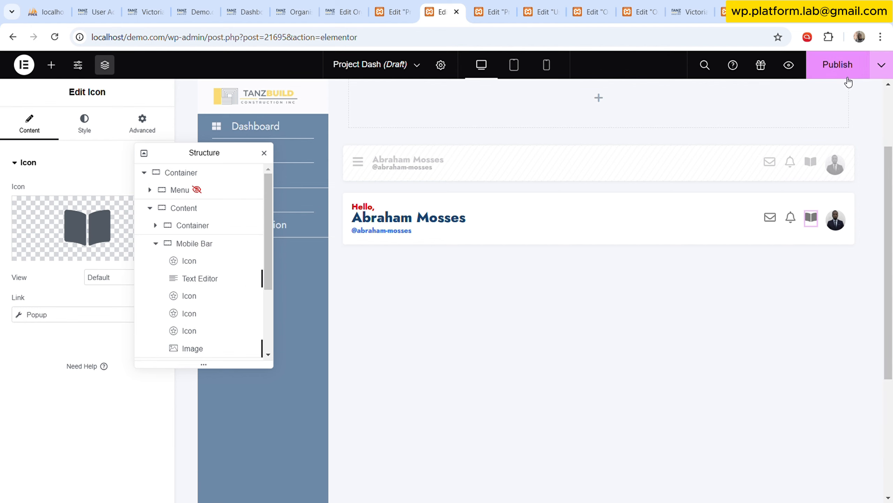
left_click(156, 244)
left_click(156, 260)
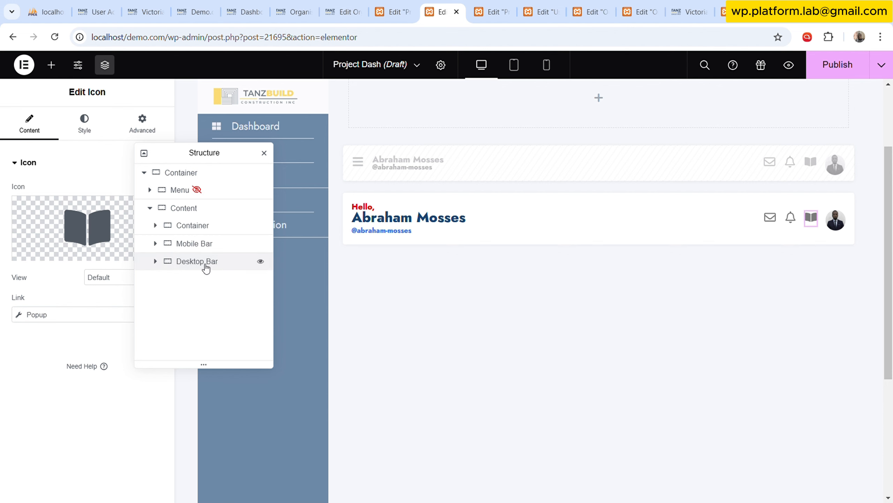
Enable Dynamic Visibility on the Desktop Bar container, hiding the element when the Is mobile device condition is met.
left_click(201, 262)
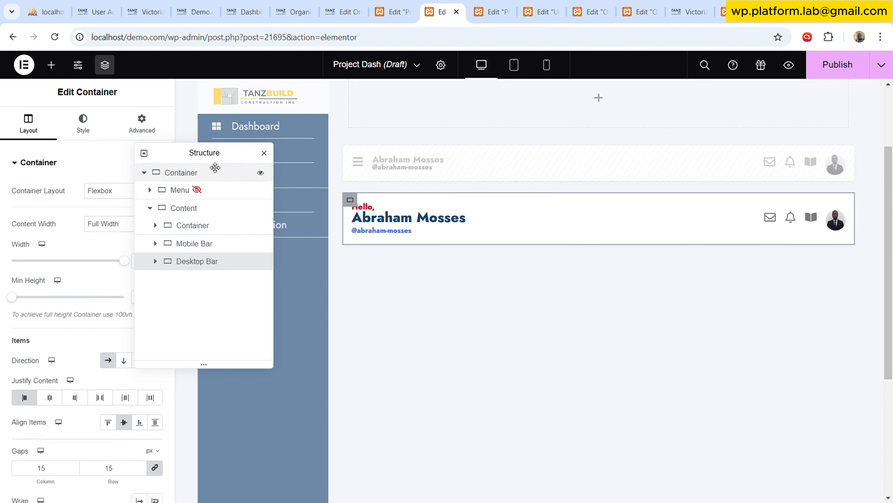
left_click_drag(244, 157, 507, 168)
left_click(146, 130)
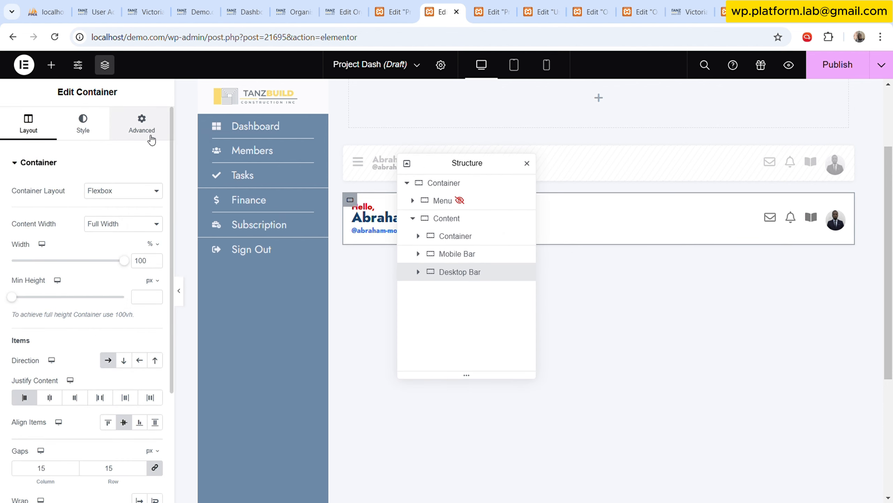
scroll(119, 229, "down", 5)
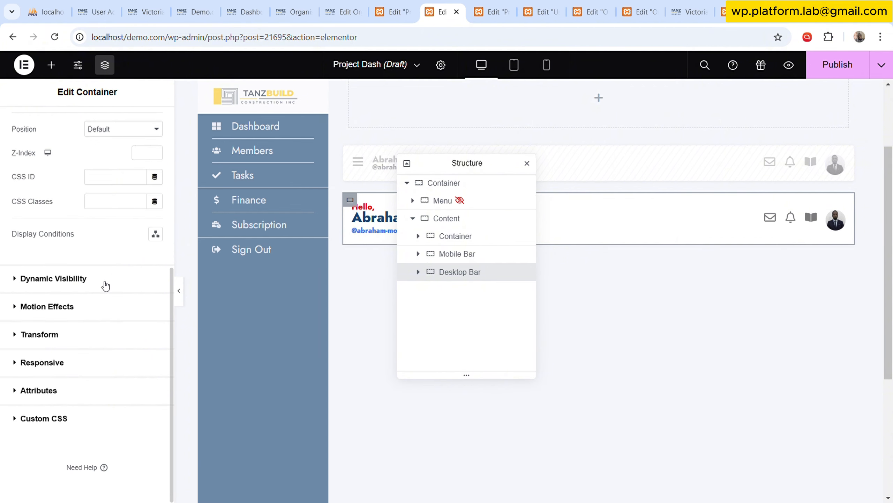
left_click(106, 283)
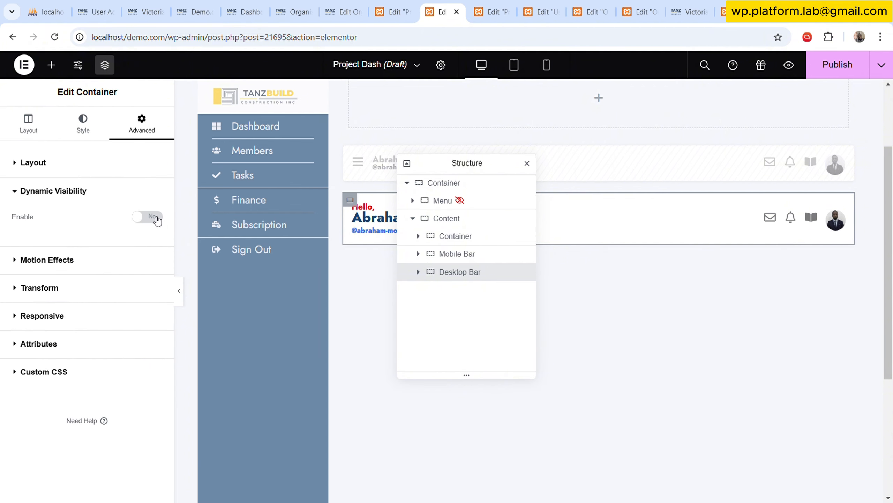
left_click(148, 216)
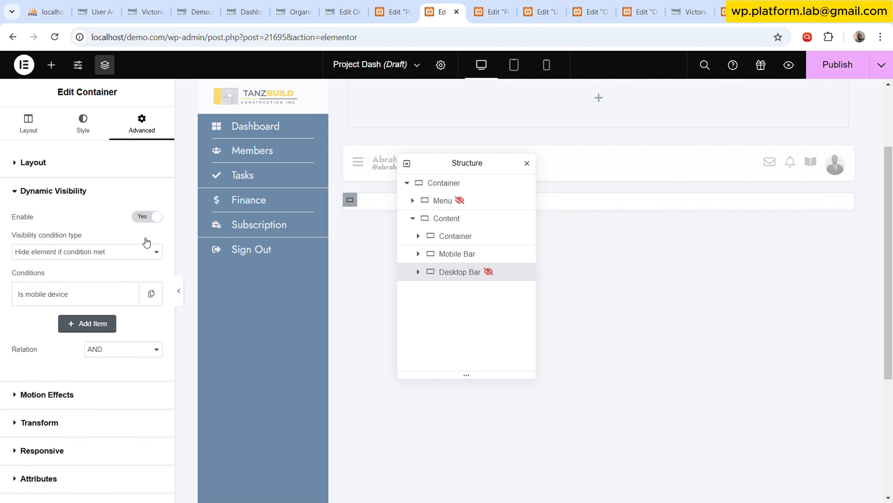
left_click(78, 296)
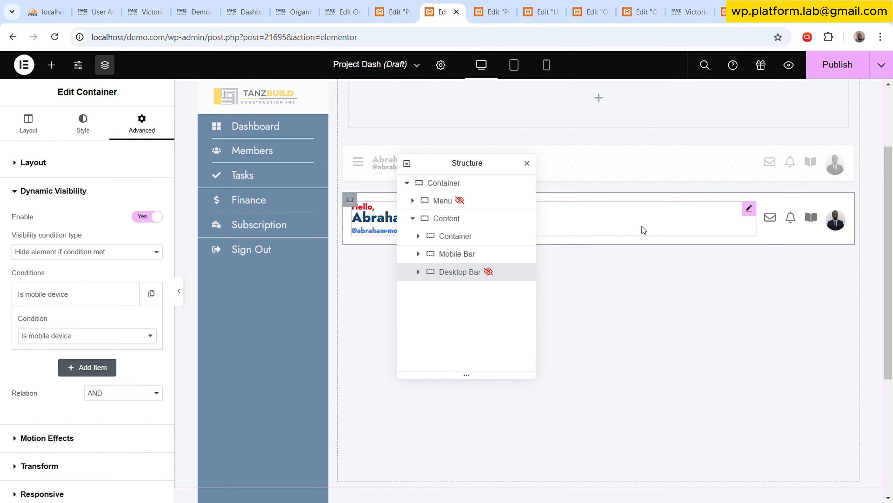
Check the Mobile Bar container's responsive visibility settings.
left_click(479, 253)
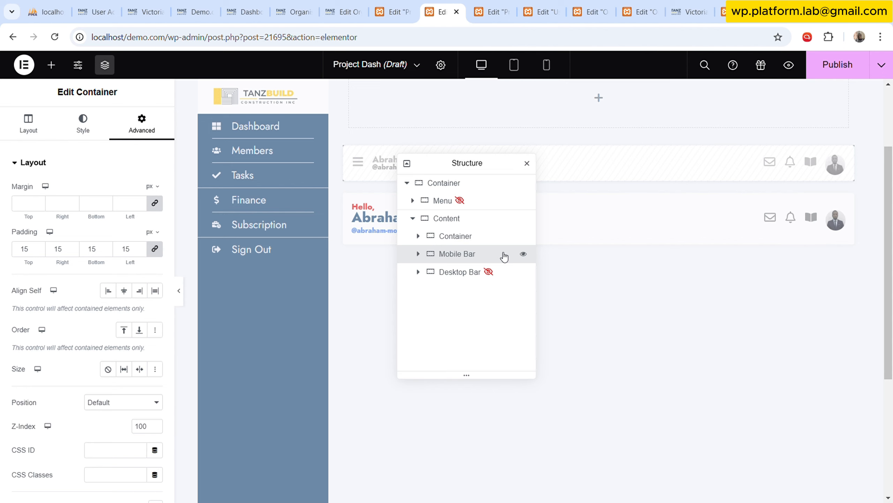
scroll(102, 313, "down", 7)
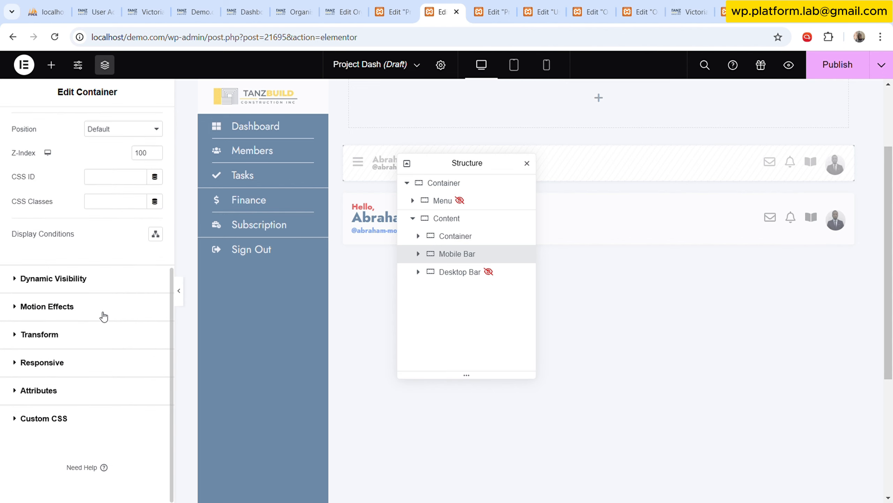
left_click(93, 353)
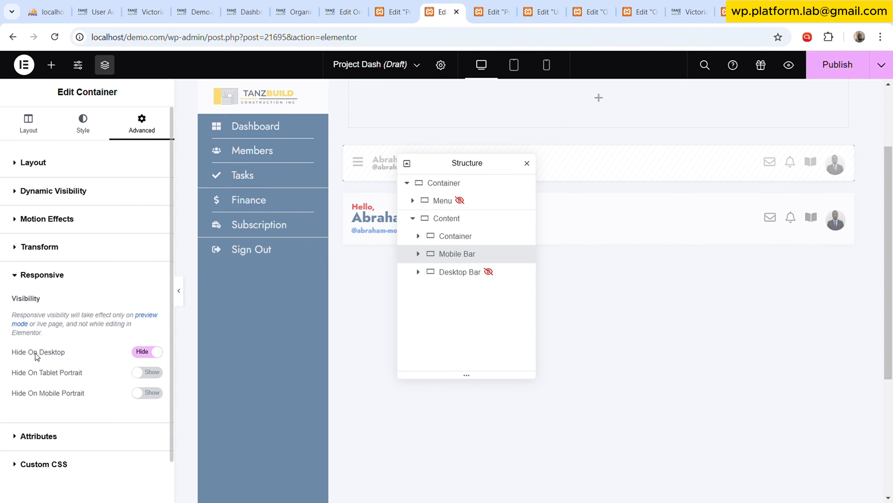
Delete the empty container above the Mobile Bar inside the Content container.
left_click_drag(502, 167, 284, 233)
left_click(242, 302)
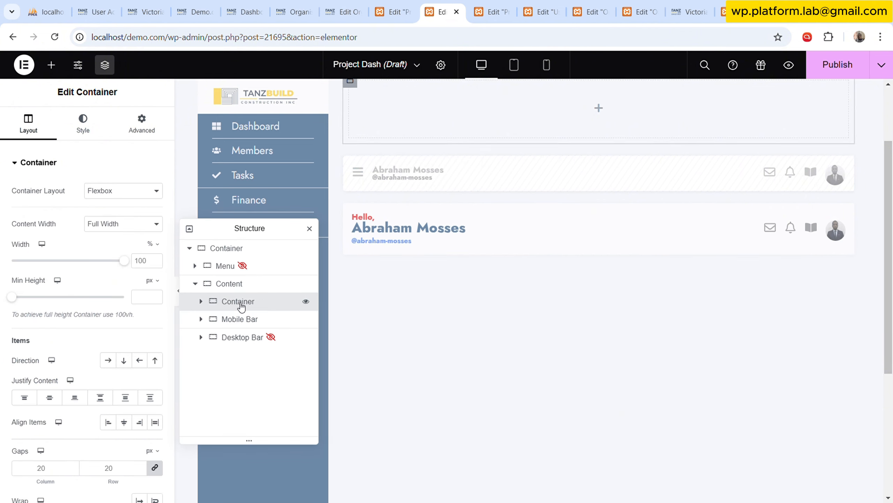
right_click(252, 303)
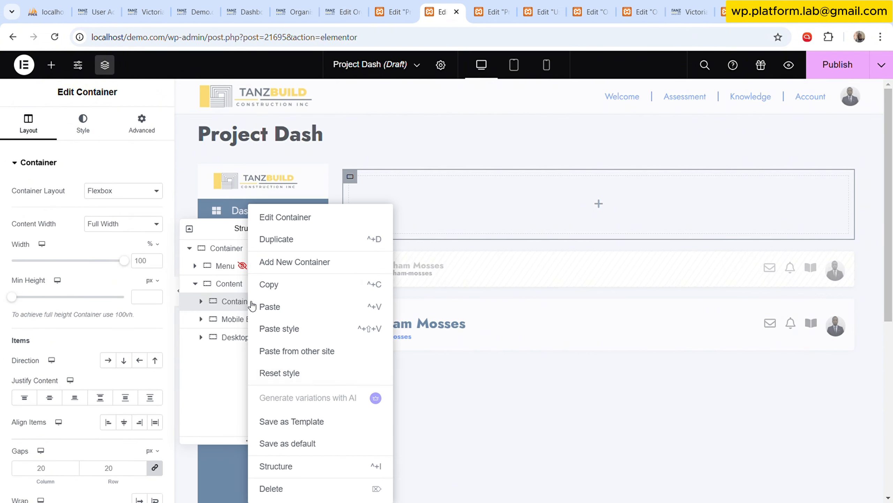
left_click(282, 488)
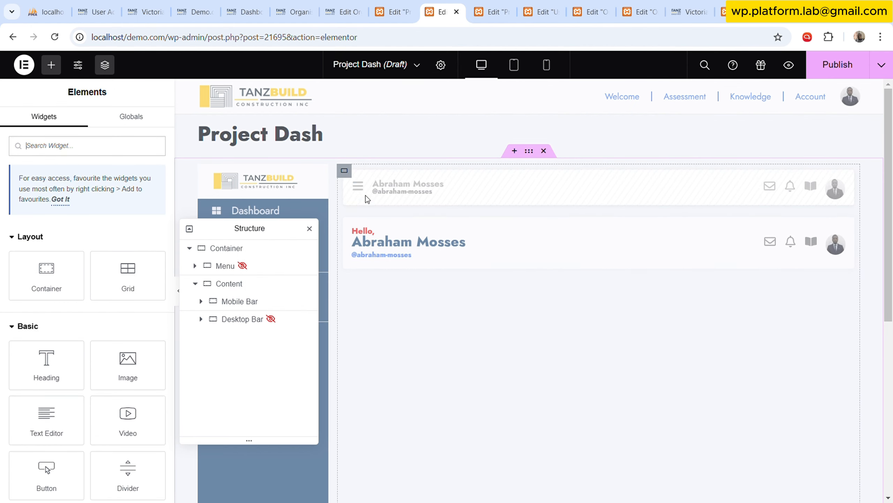
Set the Content container's column and row gaps to 15 px.
left_click(345, 173)
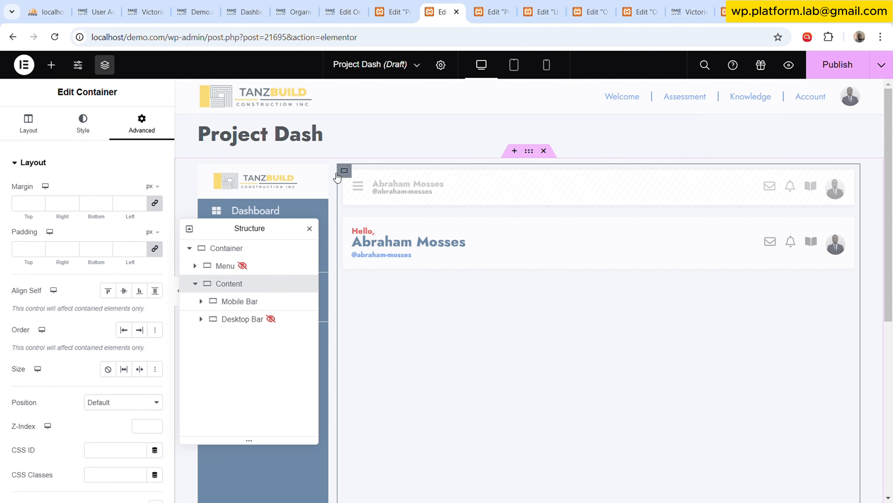
left_click_drag(280, 227, 553, 228)
left_click(28, 123)
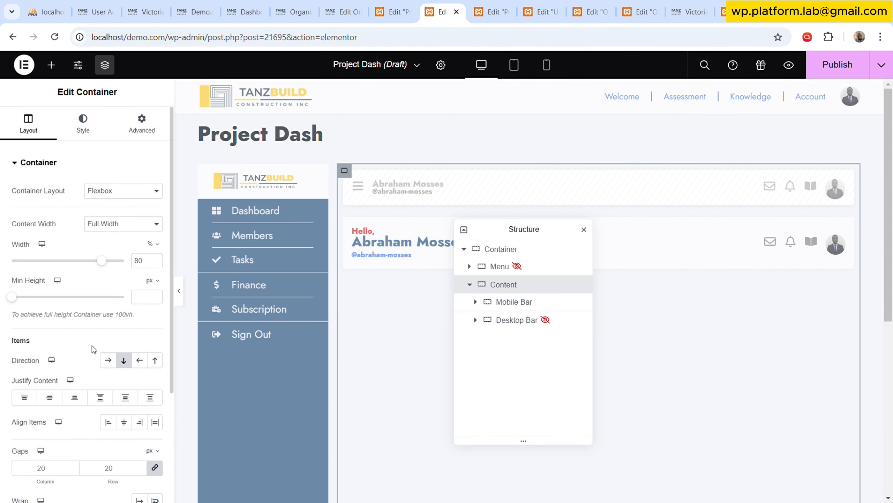
left_click(109, 467)
key("ctrl+a")
type("15")
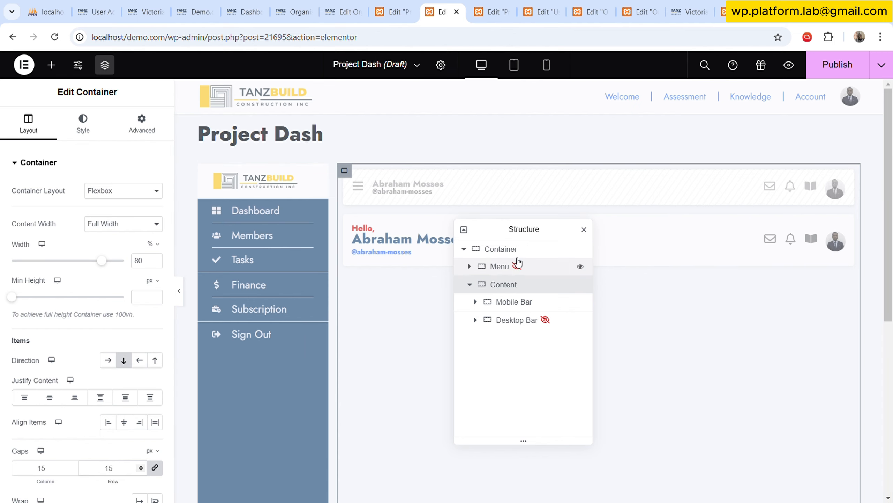
Set the outermost container's padding to 0 px on all sides.
left_click(525, 249)
left_click(143, 127)
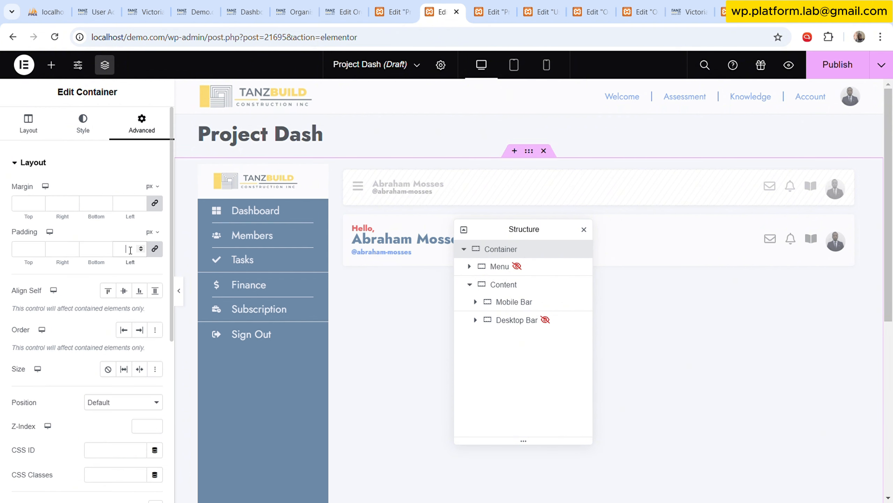
type("0")
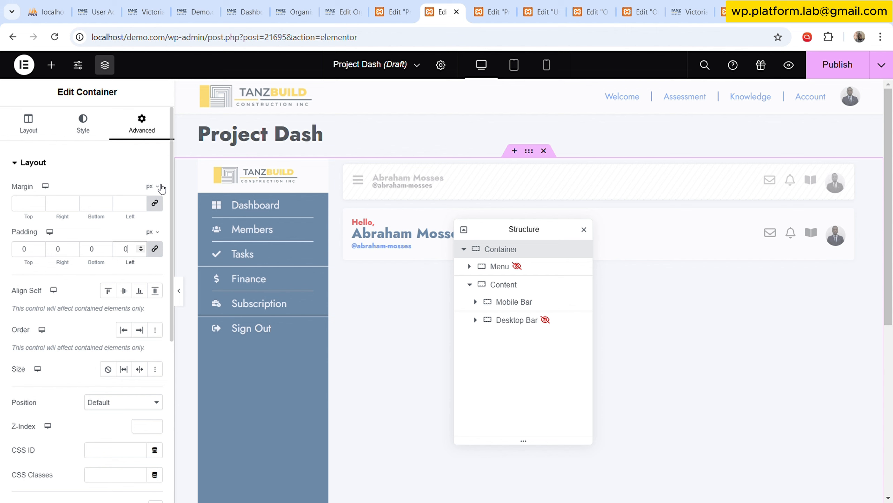
Change the outermost container's content width to Full Width and preview the layout without the editing panel.
left_click(29, 127)
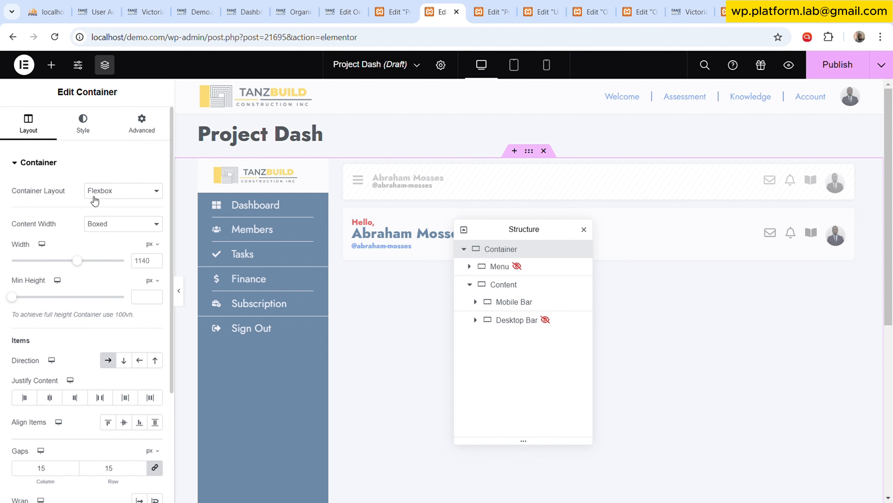
left_click(123, 256)
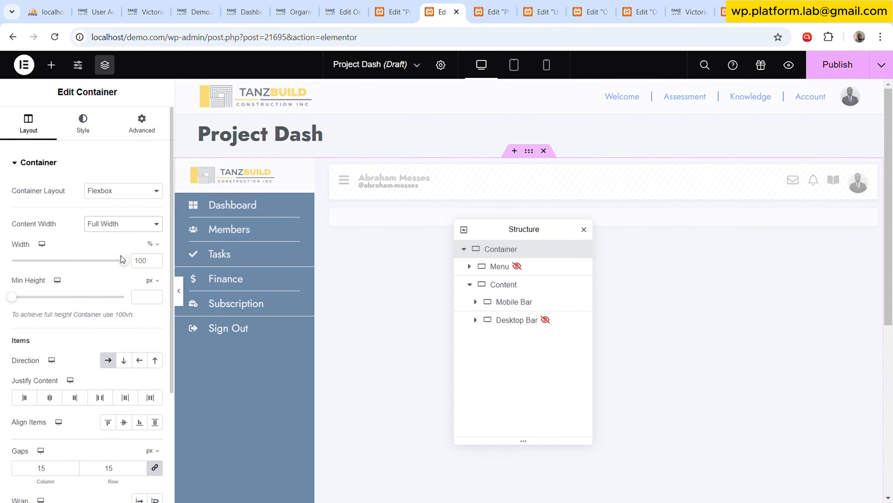
left_click(180, 292)
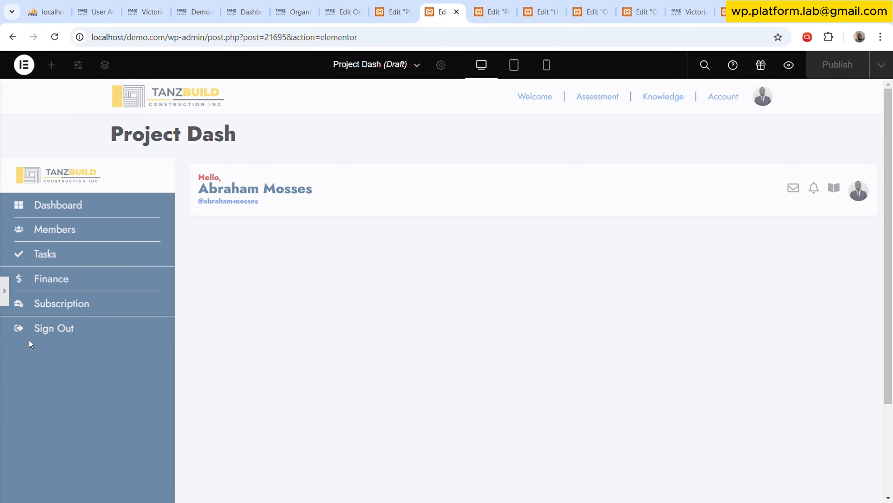
left_click(4, 290)
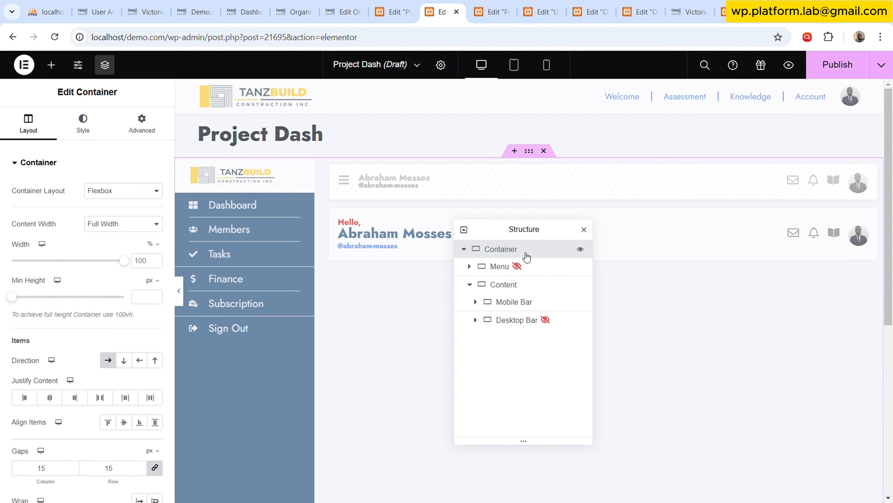
Set the Menu container's width to 15%.
left_click(506, 266)
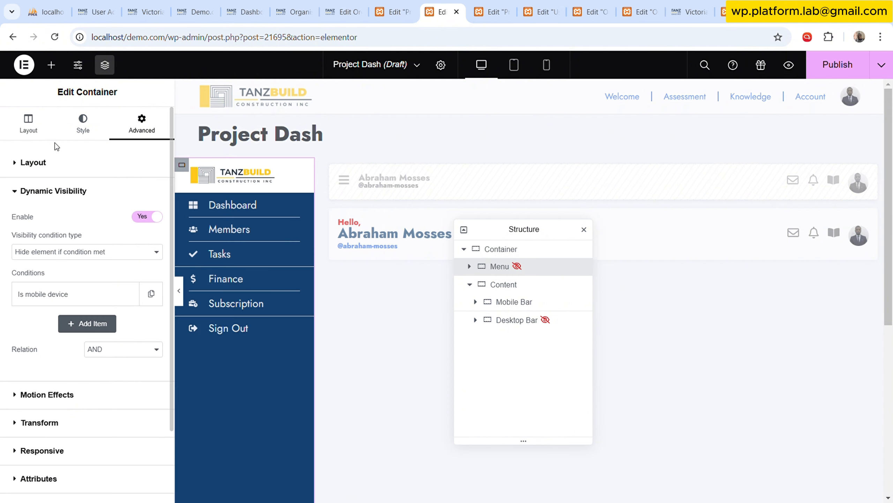
left_click(49, 131)
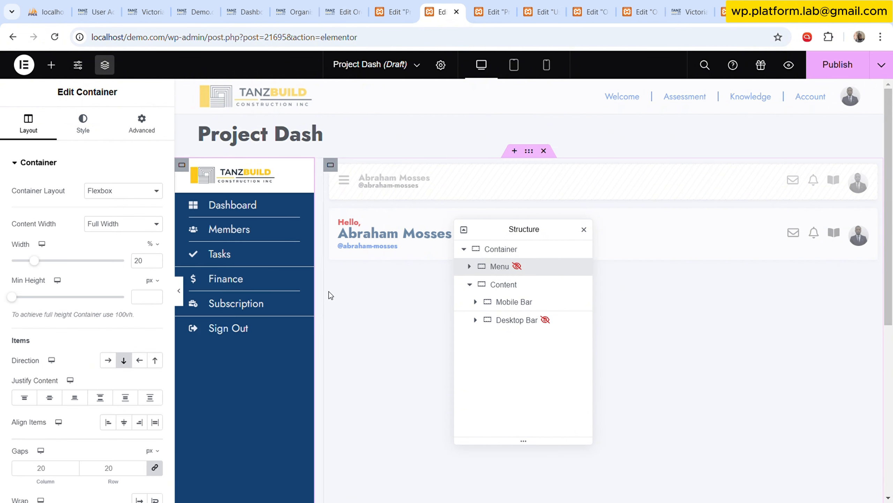
double_click(150, 261)
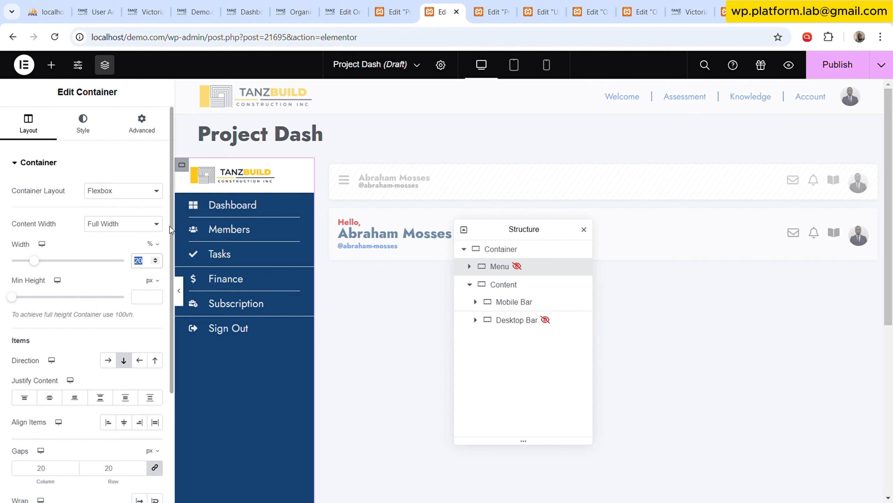
type("15")
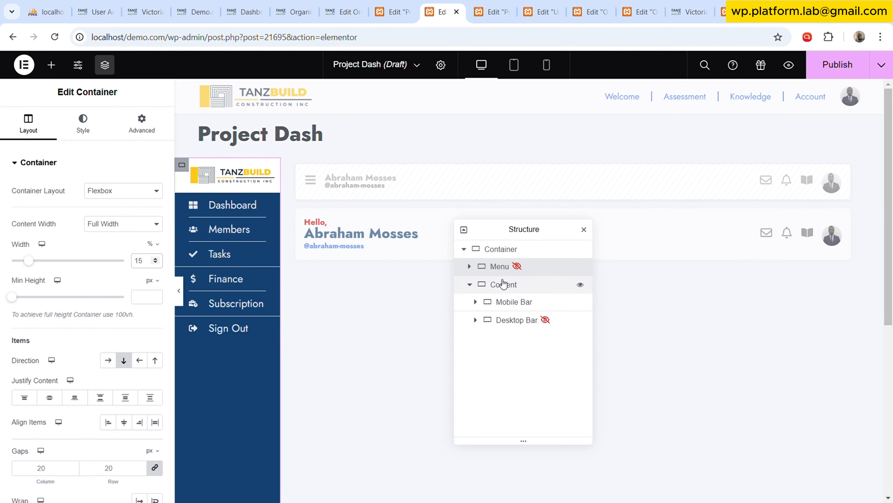
Set the Content container's size to Grow so it fills the remaining row width.
left_click(515, 288)
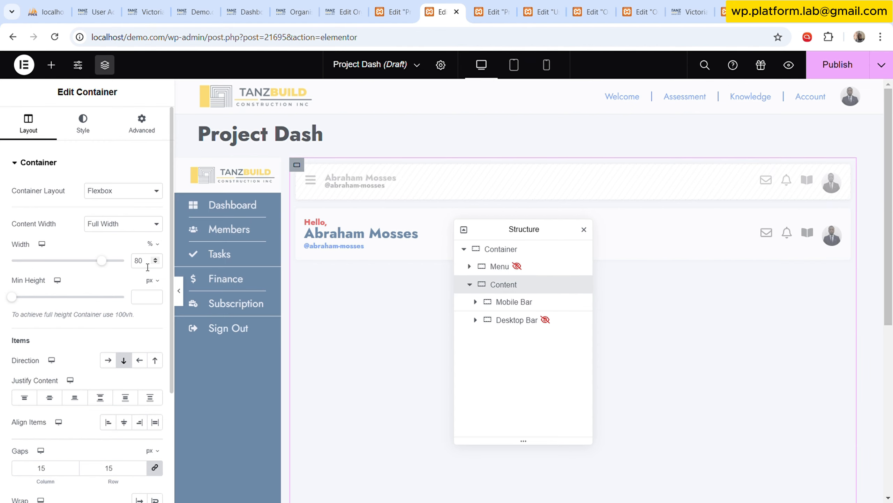
left_click(142, 127)
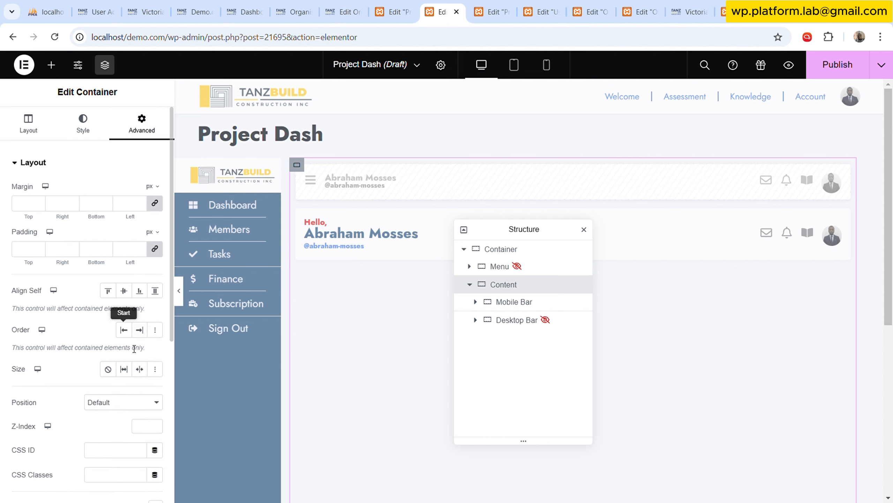
left_click(126, 372)
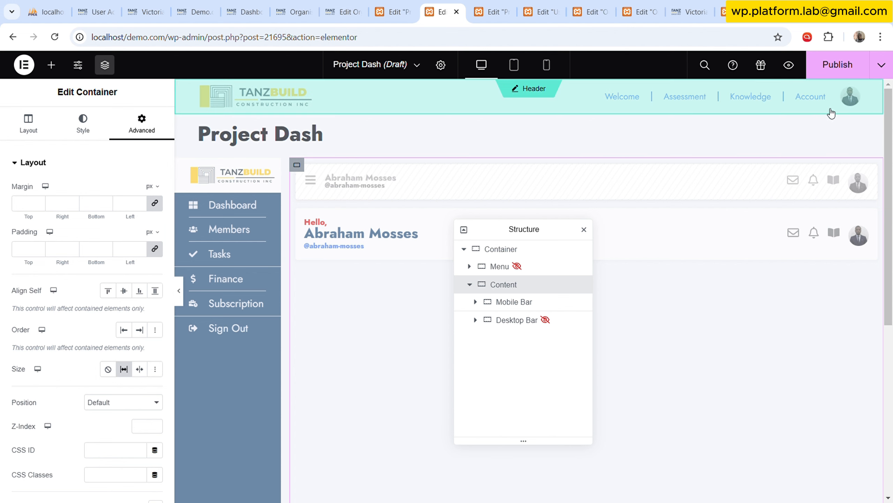
Check the outermost container's Dynamic Visibility setting and publish the Project Dash template.
left_click(518, 249)
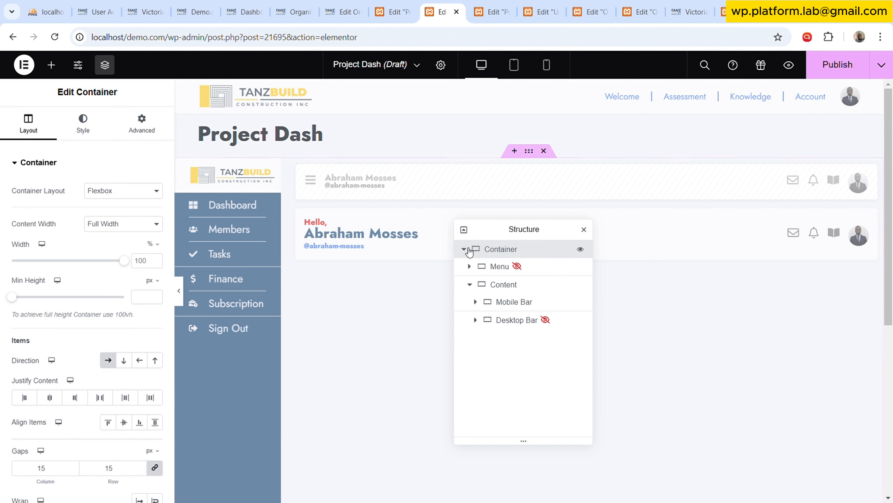
left_click(141, 123)
scroll(109, 333, "down", 5)
scroll(109, 333, "down", 2)
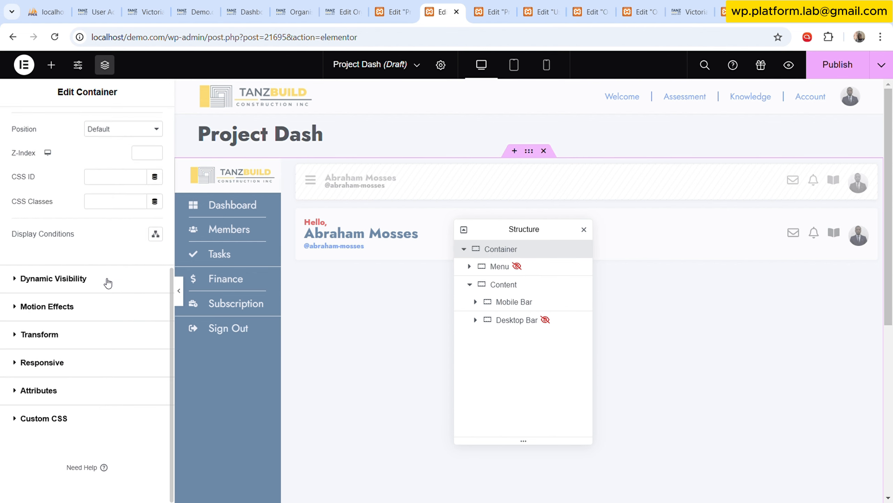
left_click(108, 279)
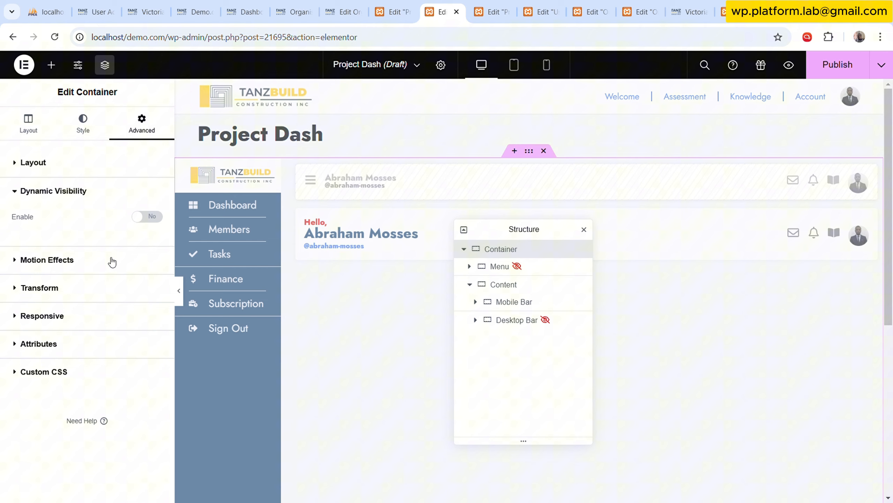
left_click(838, 69)
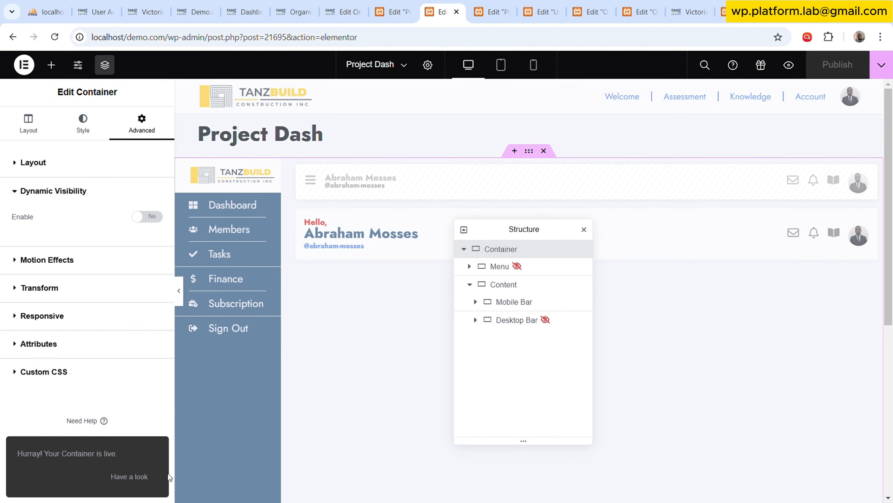
View the published Project Dash page and examine how the side menu and desktop bar behave down the page.
left_click(138, 477)
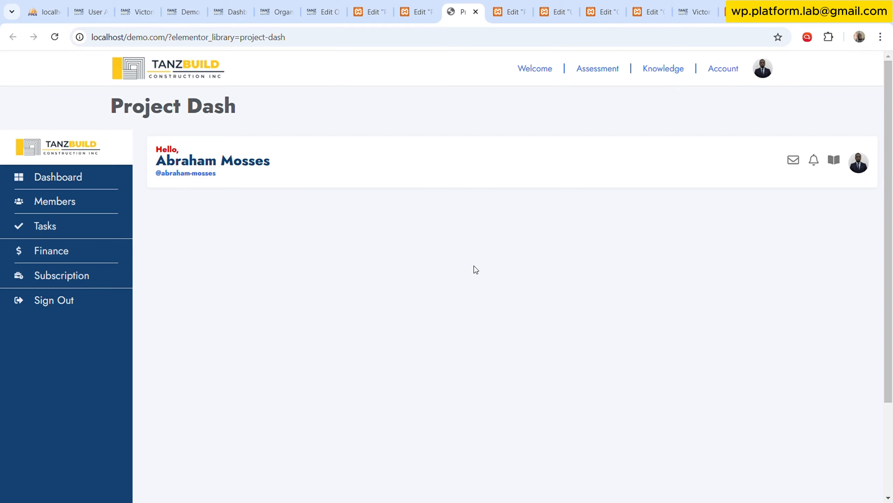
scroll(484, 278, "down", 5)
scroll(485, 278, "up", 5)
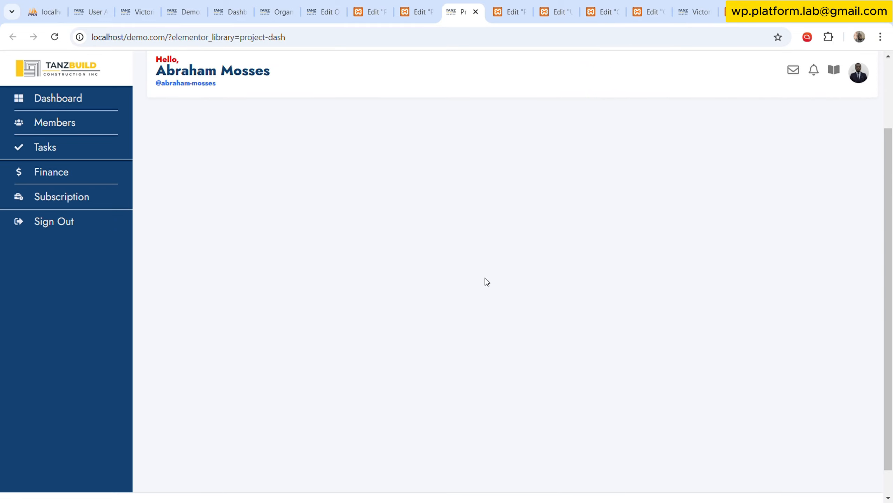
scroll(486, 279, "down", 5)
scroll(486, 280, "up", 5)
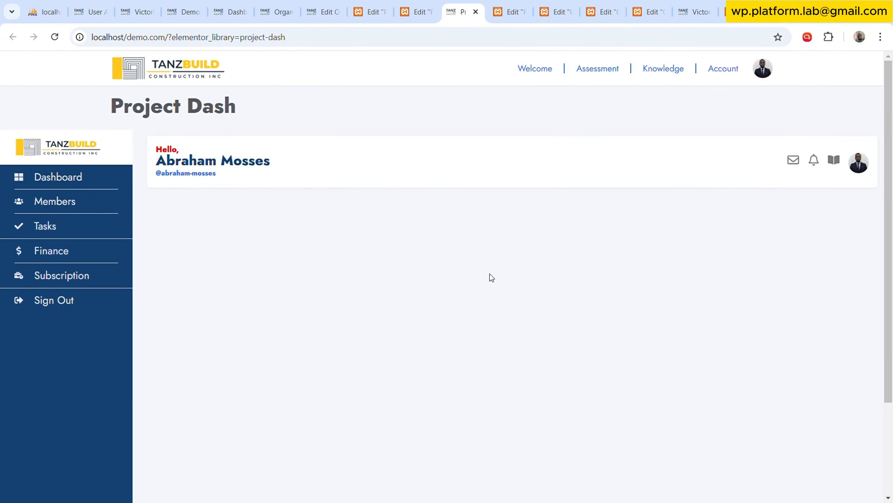
scroll(492, 273, "down", 3)
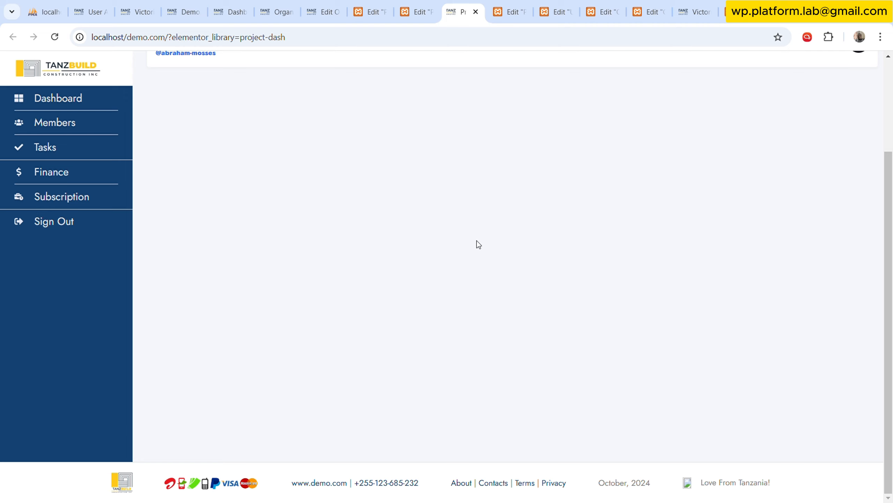
scroll(485, 239, "up", 3)
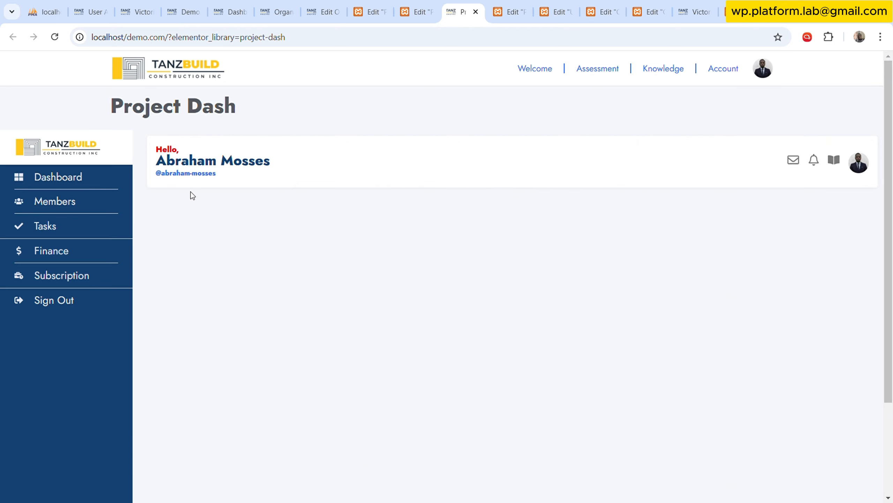
Back in the template editor, set the outermost container's column and row gaps to 0 px and select the Content container.
left_click(436, 5)
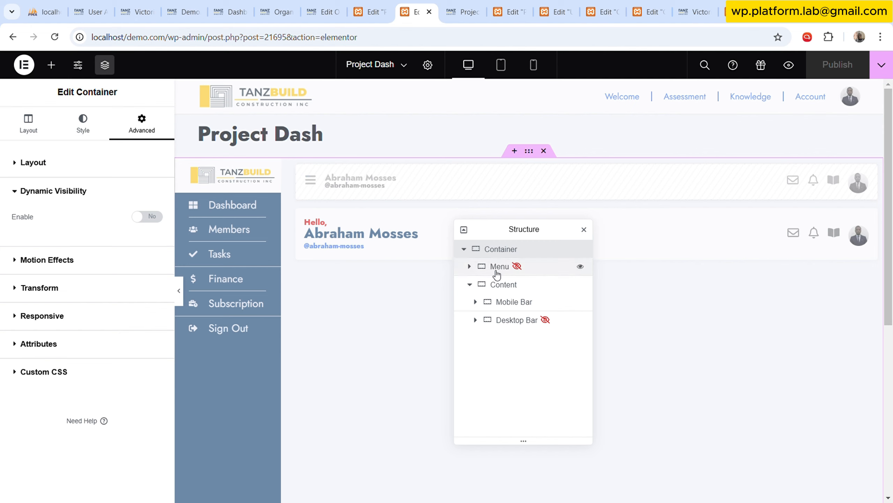
left_click(470, 285)
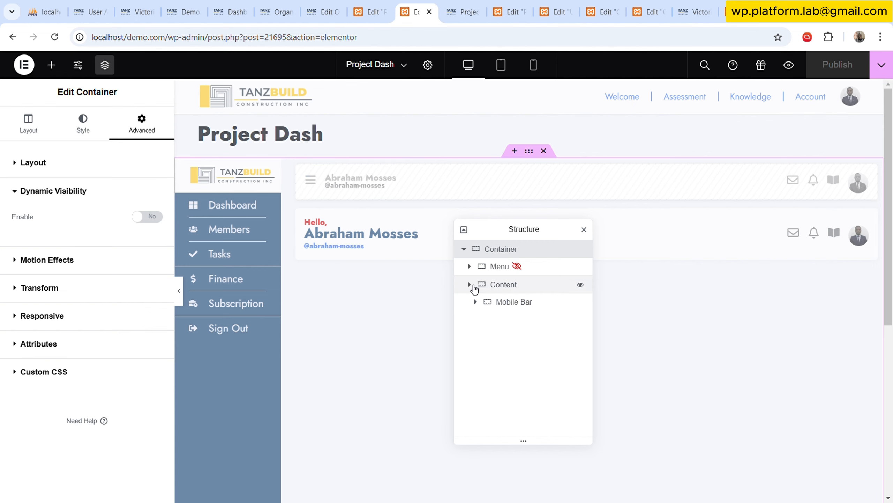
left_click(503, 284)
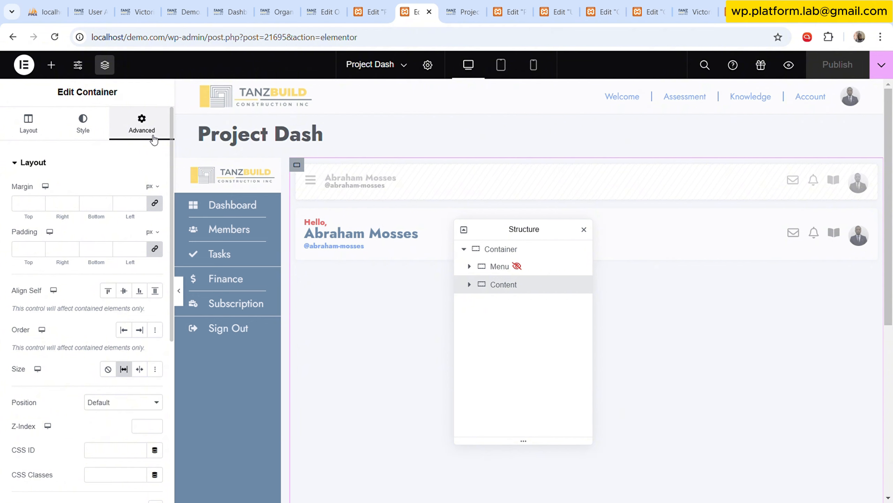
left_click(509, 266)
left_click(521, 256)
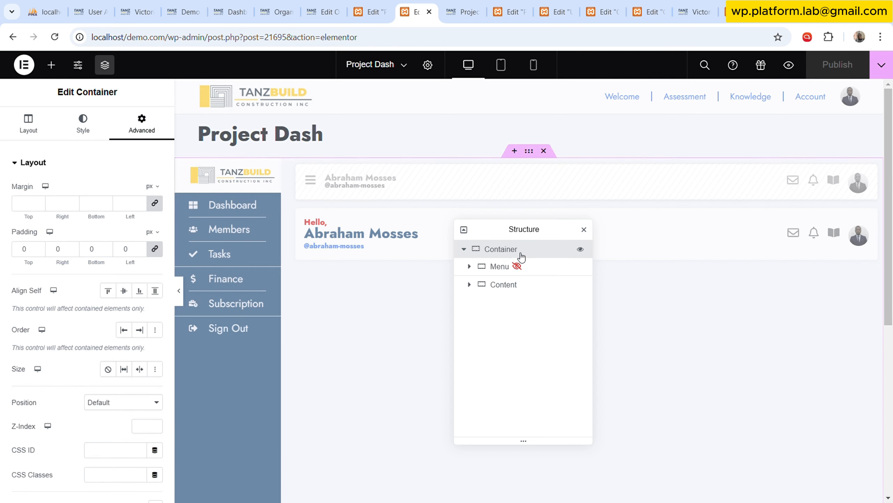
left_click(47, 130)
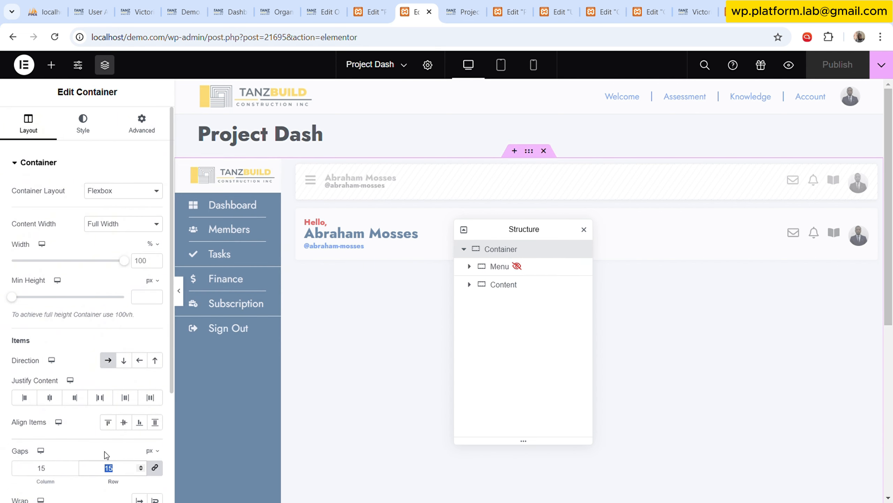
type("0")
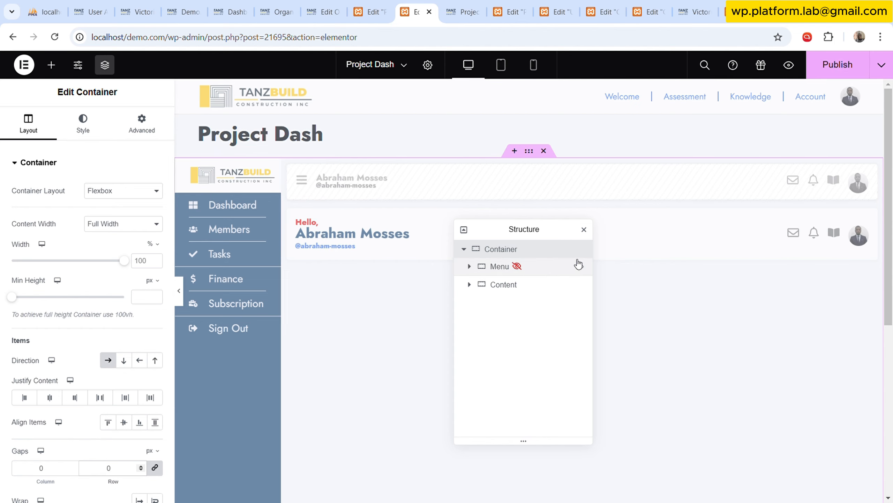
left_click(513, 285)
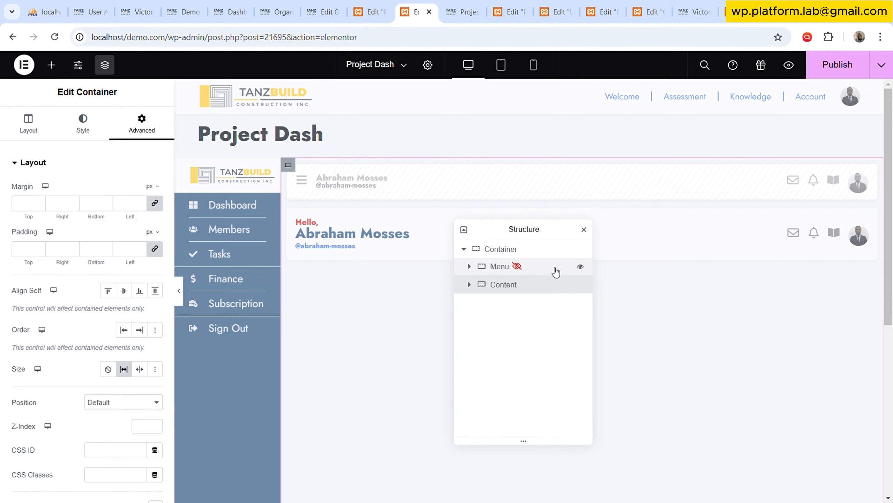
Publish the Project Dash template and compare its live page with the Content container's structure in the editor.
left_click(842, 69)
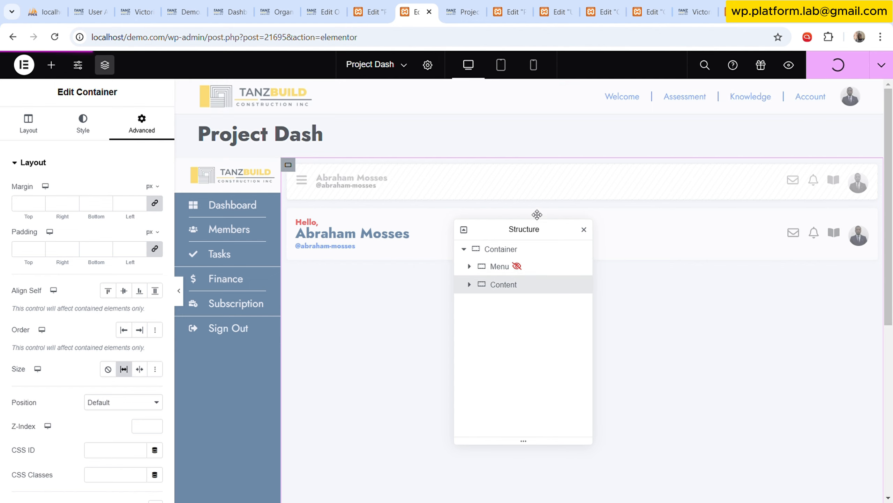
left_click_drag(508, 231, 438, 180)
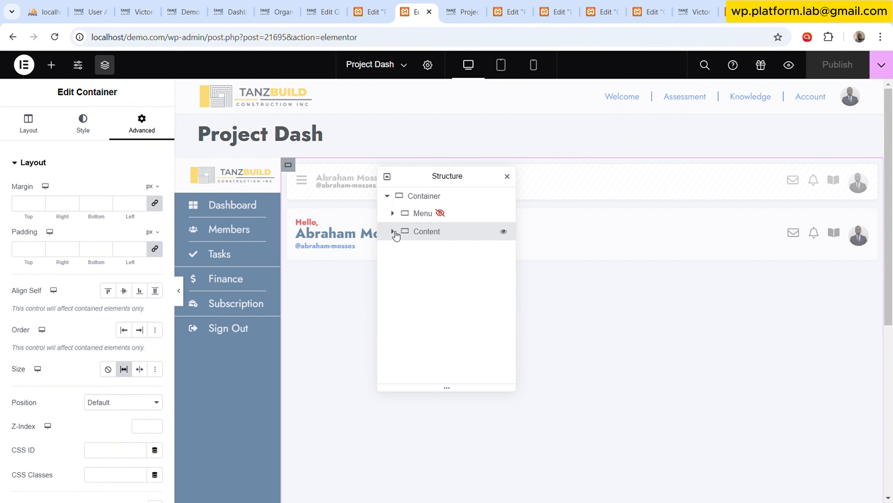
left_click(394, 231)
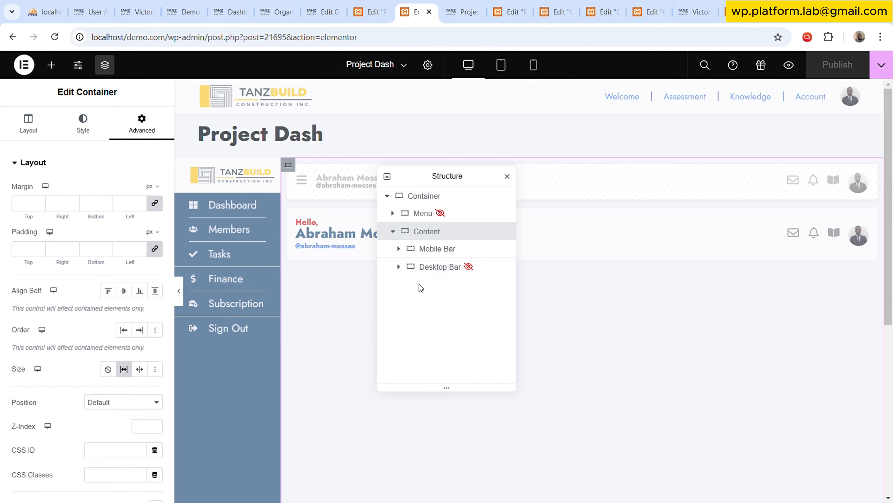
left_click(466, 11)
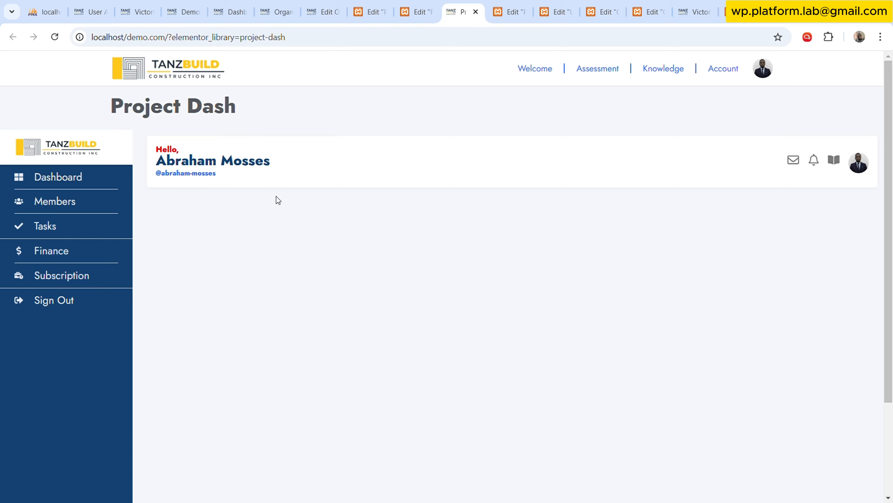
left_click(417, 10)
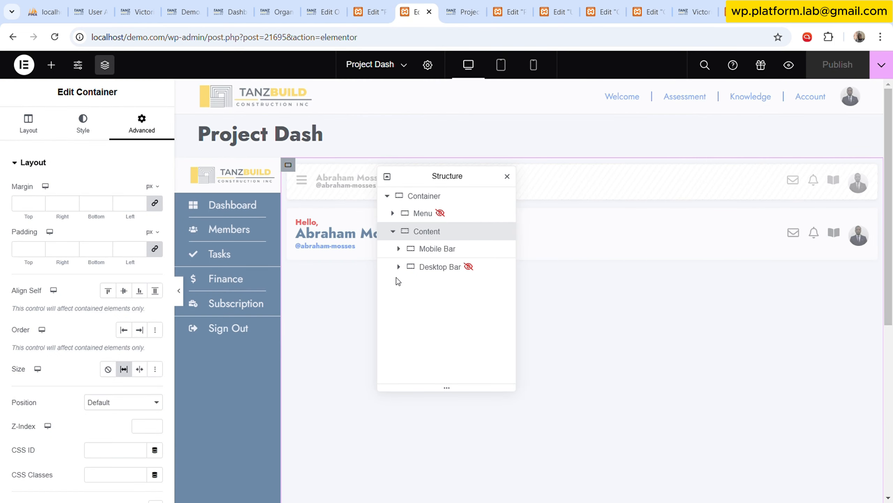
Add a Text Editor widget inside the Content container, directly below the Desktop Bar.
left_click(51, 65)
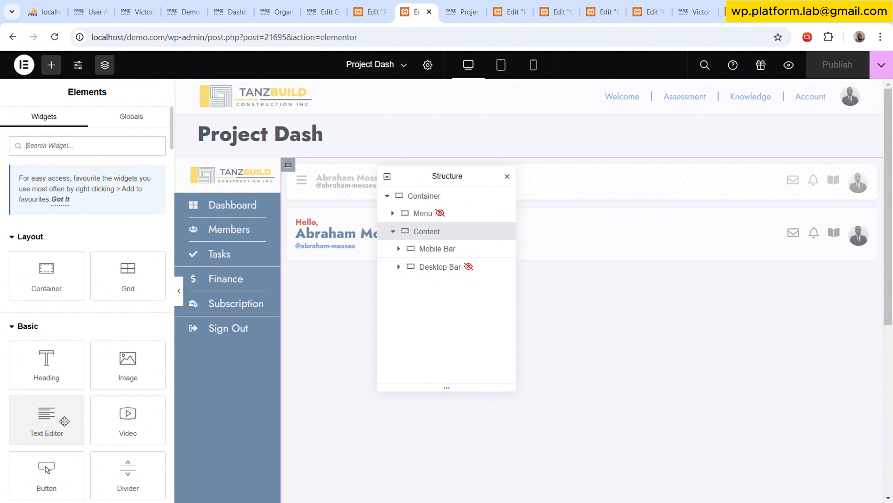
left_click_drag(64, 421, 374, 233)
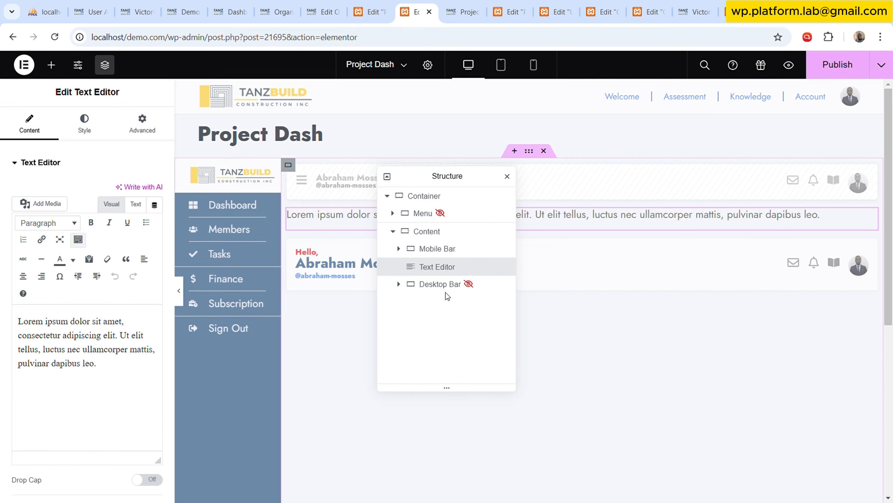
left_click_drag(433, 271, 434, 288)
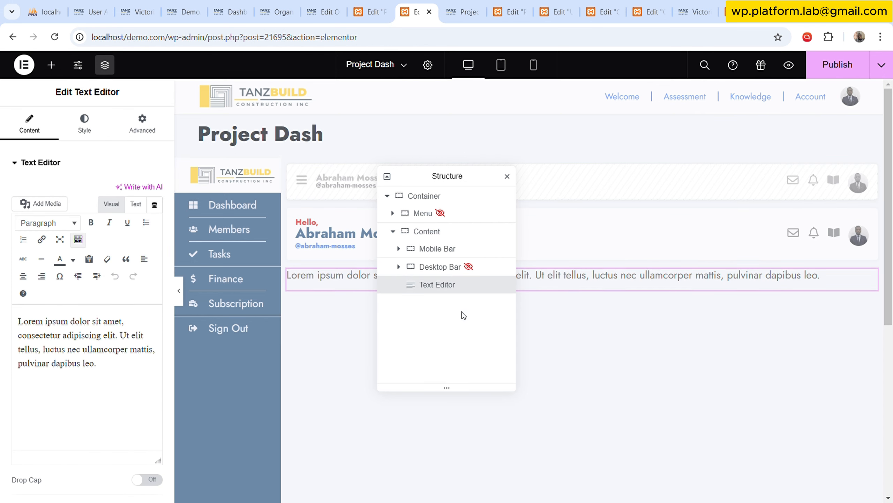
Replace the Text Editor's placeholder content with "Project Name | Task Page".
left_click(135, 204)
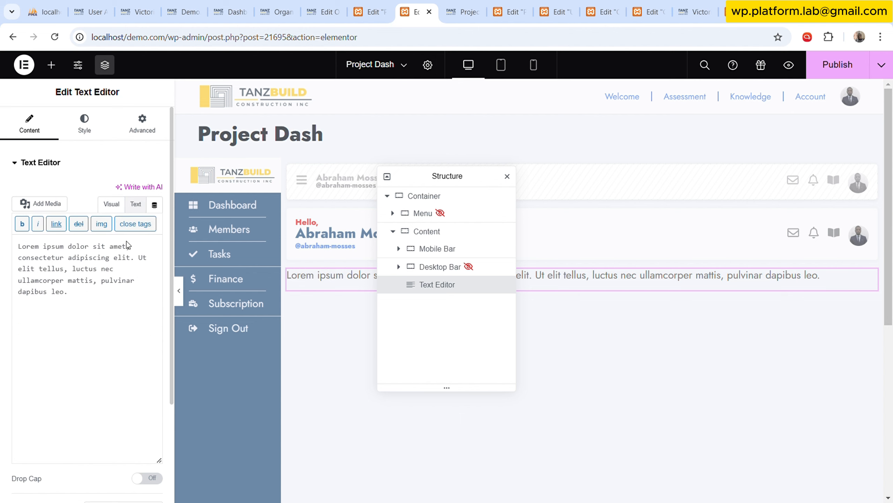
left_click(116, 301)
key("ctrl+a")
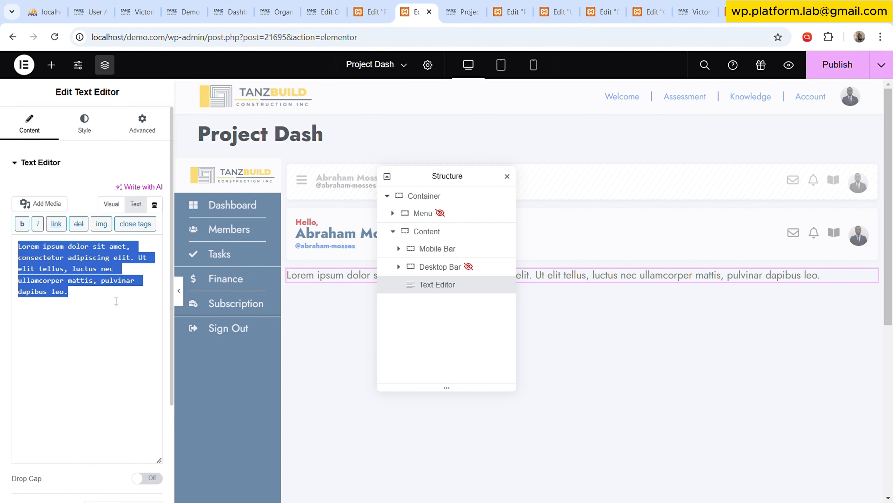
type("Project Name |")
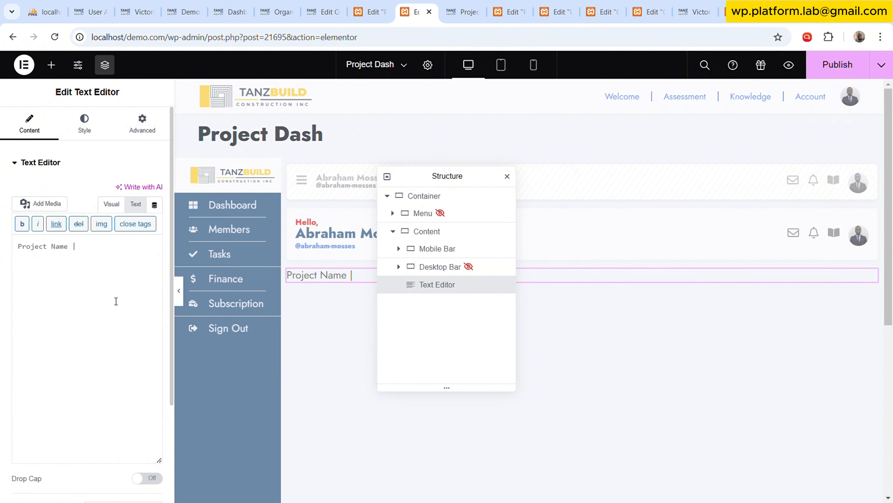
type("ask Page")
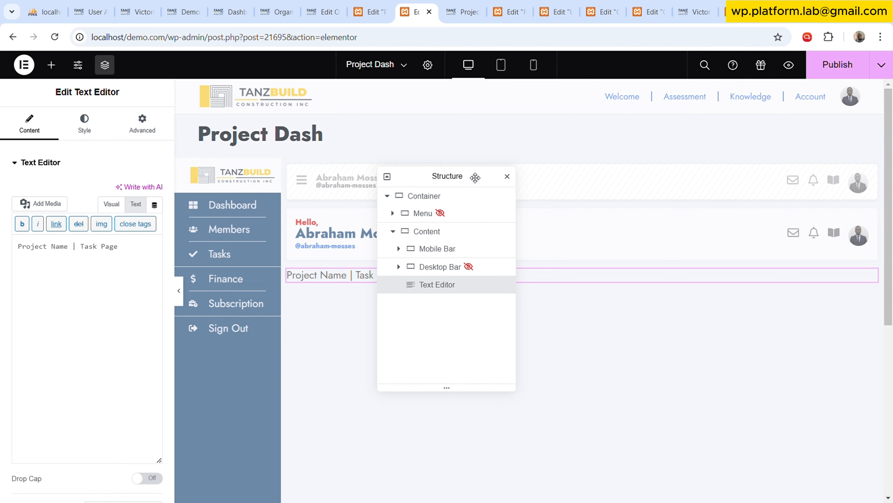
Set the Text Editor's text colour to the red global colour.
left_click_drag(450, 184, 352, 137)
left_click(84, 122)
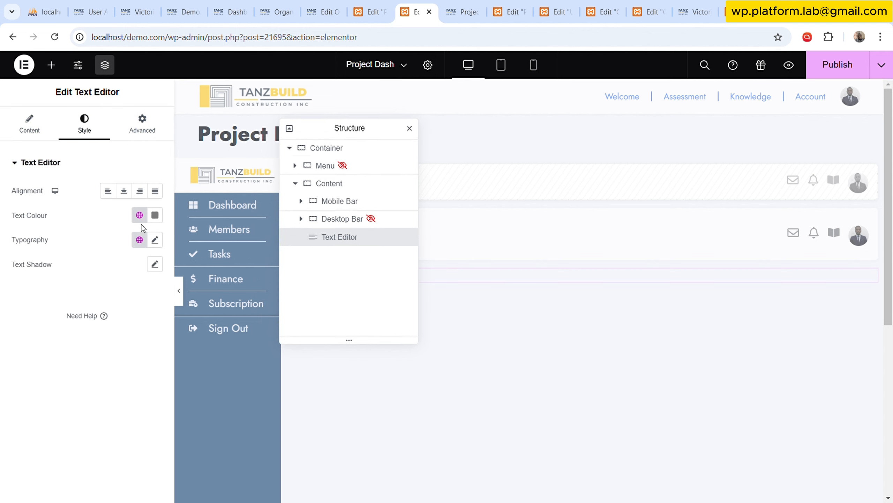
left_click(140, 215)
left_click(72, 360)
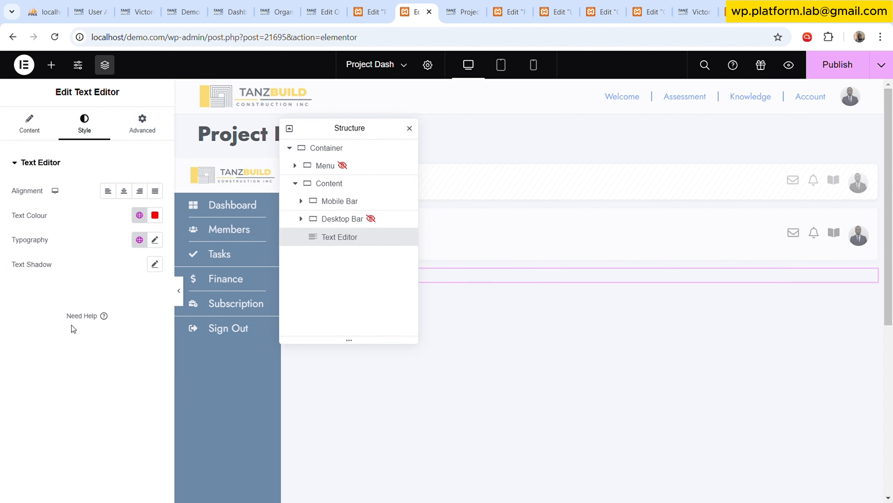
left_click(29, 123)
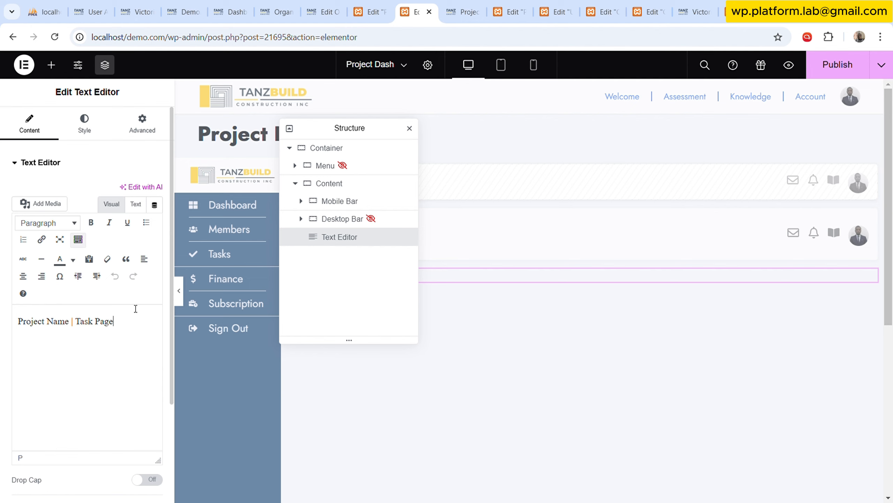
key("Home")
type("@")
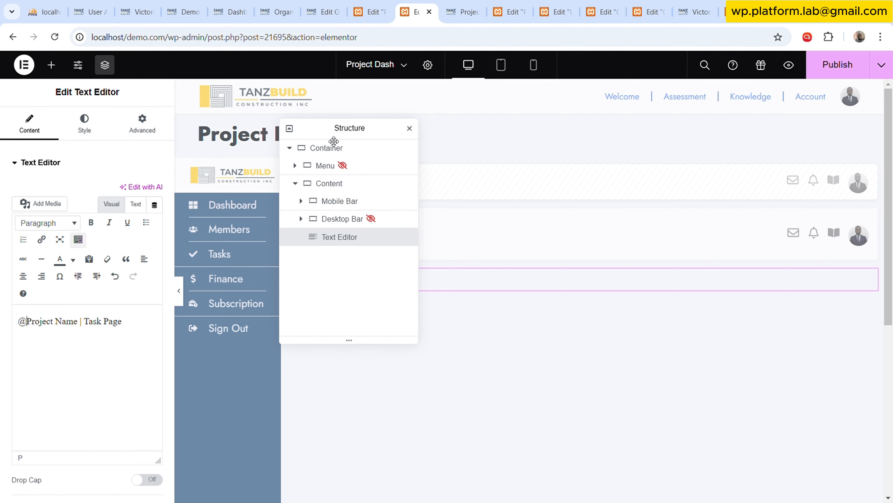
left_click_drag(333, 141, 593, 182)
left_click(135, 203)
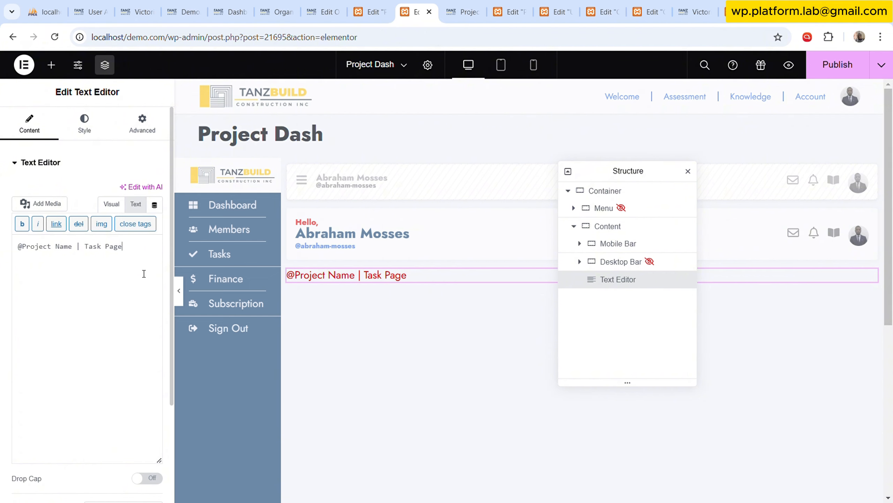
Set the Text Editor's typography to a smaller bold global font.
left_click(84, 124)
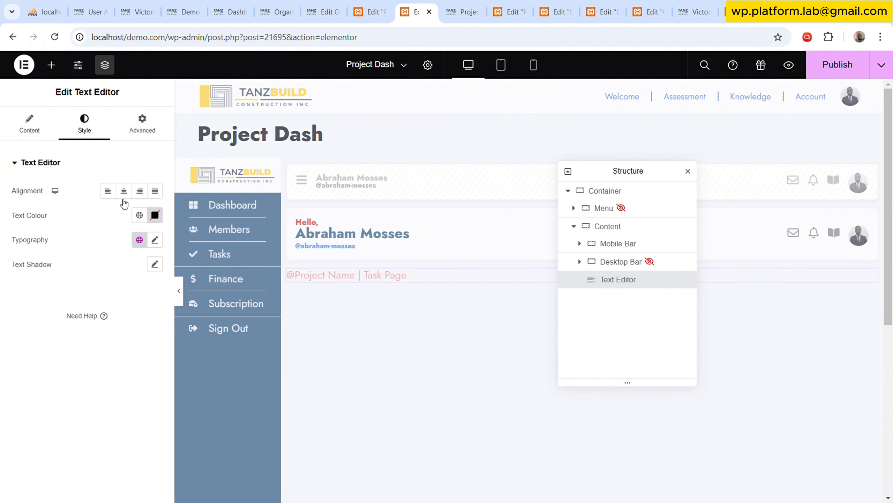
left_click(139, 240)
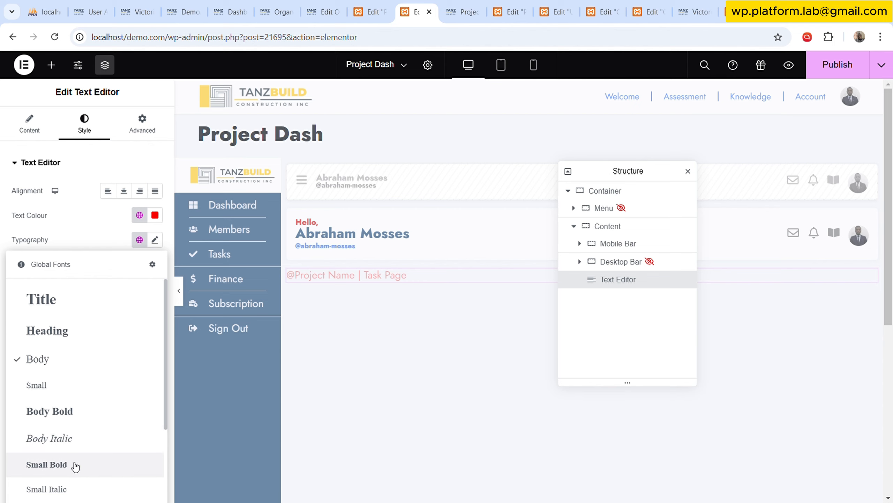
scroll(72, 461, "down", 2)
left_click(69, 477)
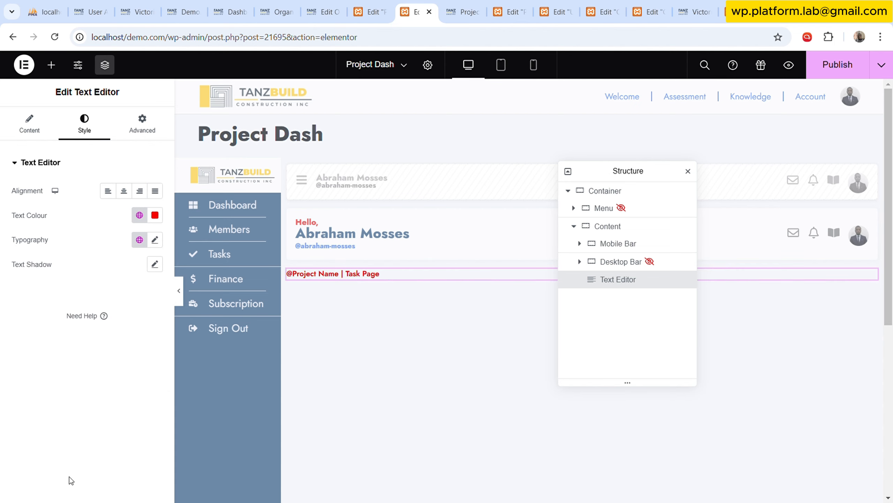
left_click(45, 138)
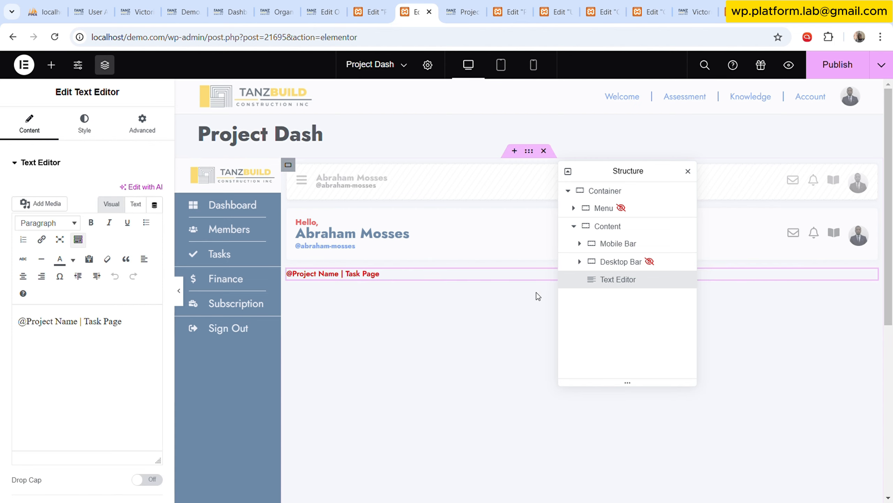
Publish the Project Dash template and check the new breadcrumb text line on the reloaded live page.
left_click_drag(618, 171, 531, 169)
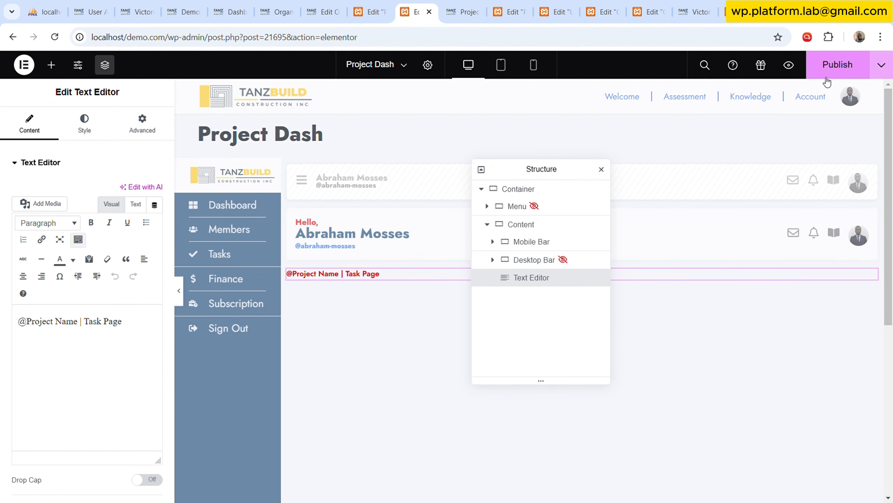
left_click(837, 64)
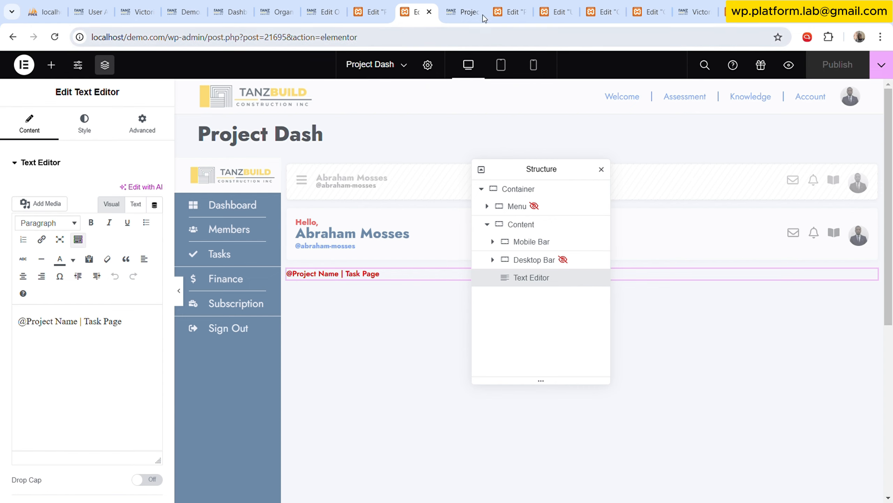
left_click(463, 11)
left_click(55, 37)
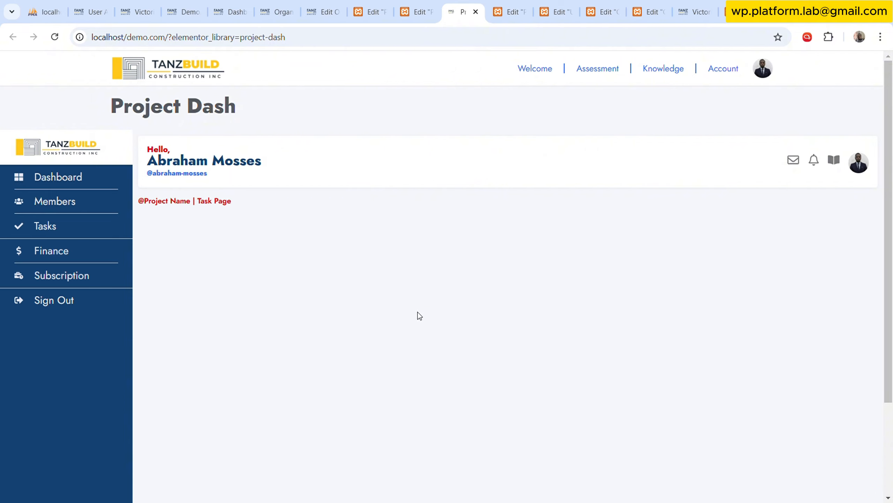
scroll(233, 221, "down", 3)
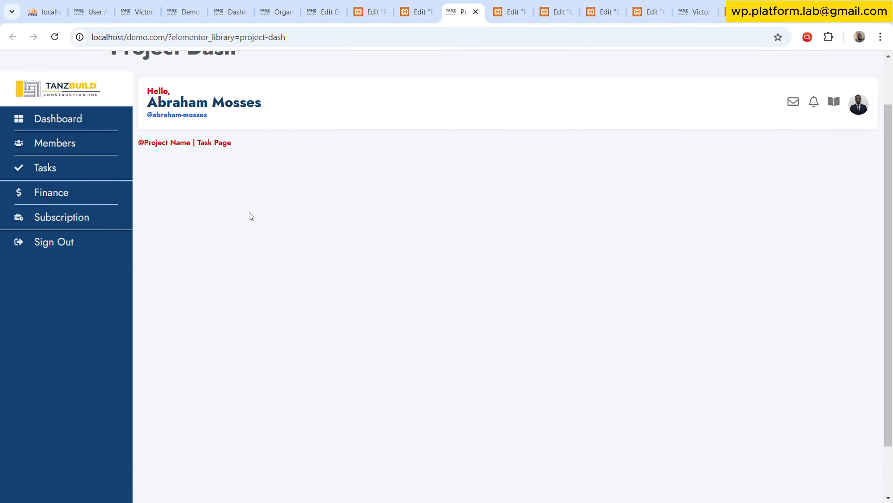
scroll(251, 215, "up", 2)
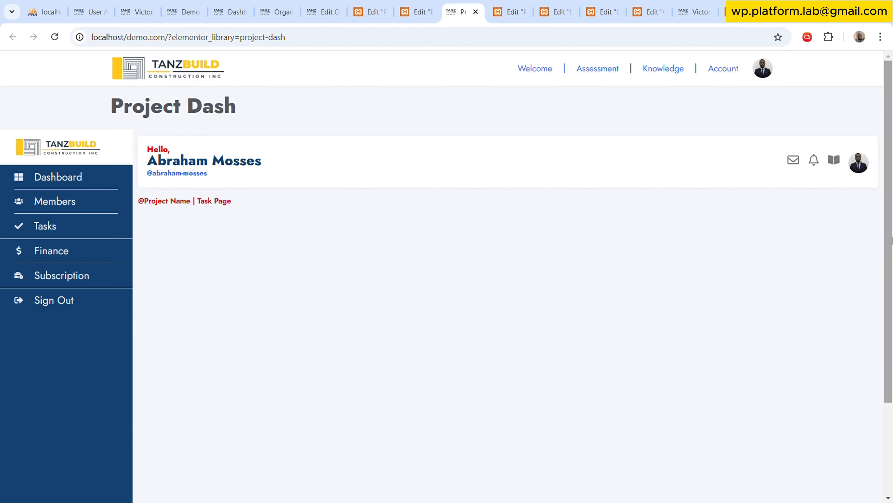
Go to the Organisation Page template editor to review the URL parameters in its Code Highlight block.
left_click(431, 5)
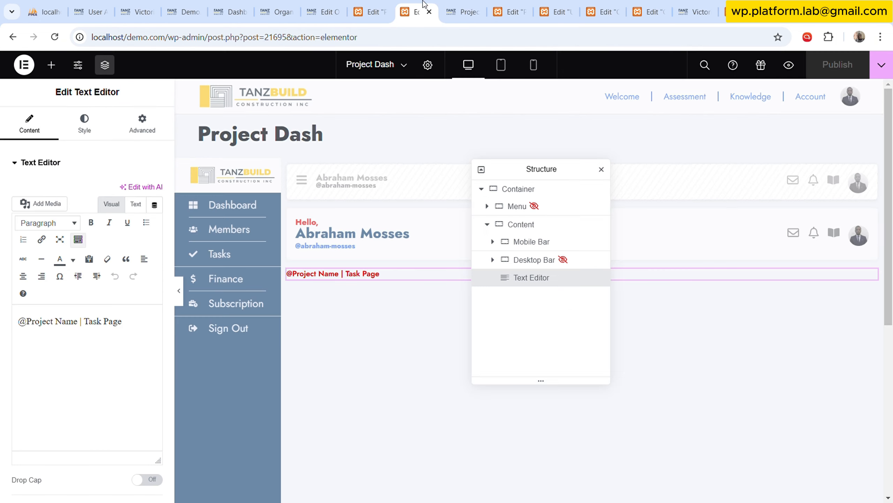
left_click(371, 11)
left_click(321, 5)
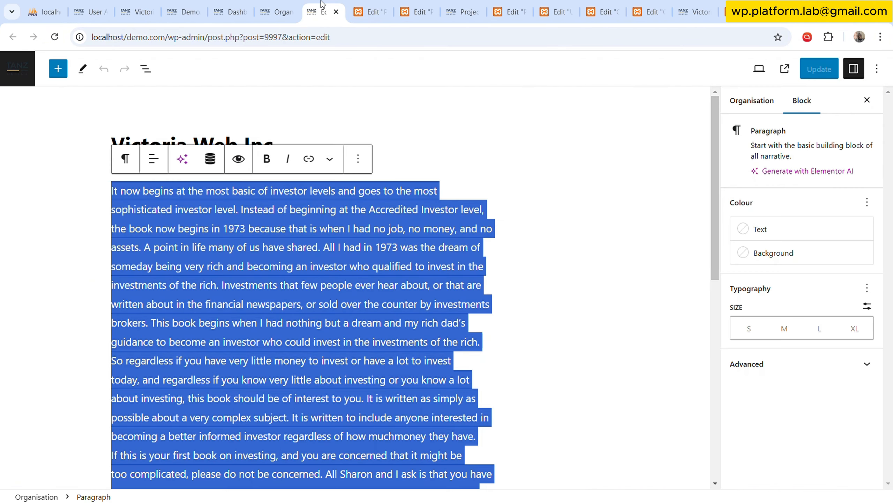
left_click(547, 5)
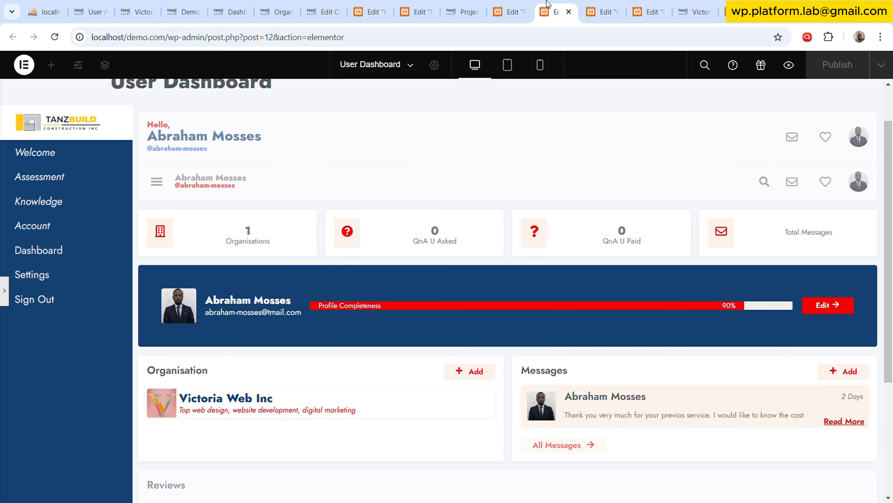
left_click(602, 12)
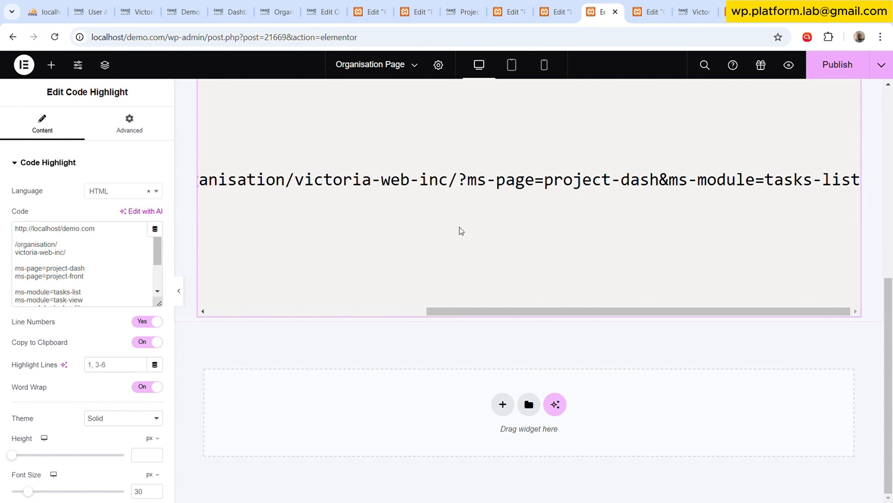
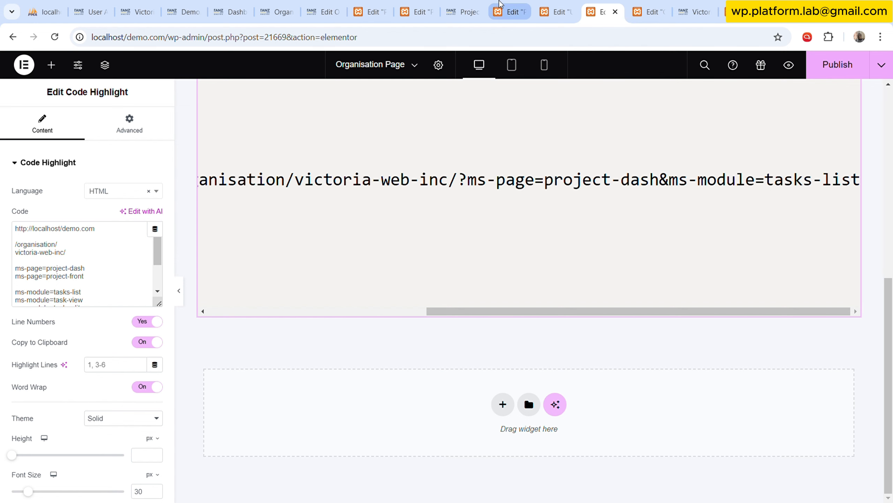
In the Project Dash template, add a My Template widget below the text editor and open the dynamic tag choices for its template slug.
left_click(507, 5)
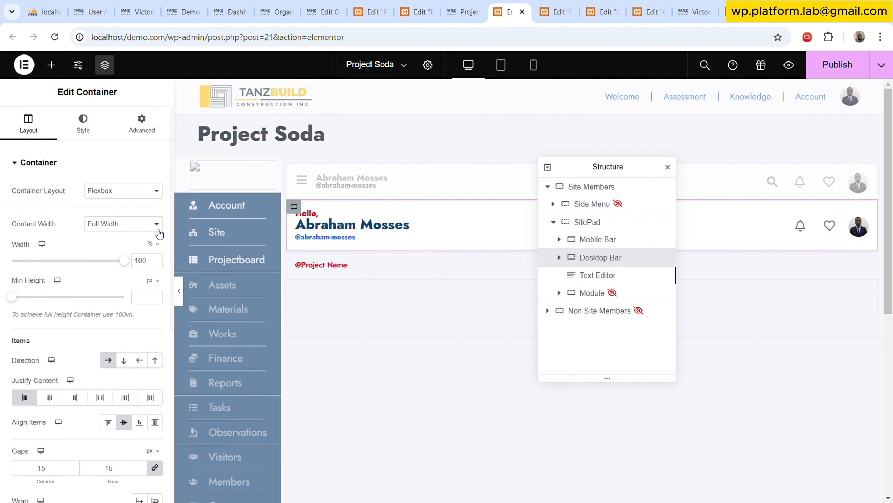
left_click(444, 5)
left_click(418, 7)
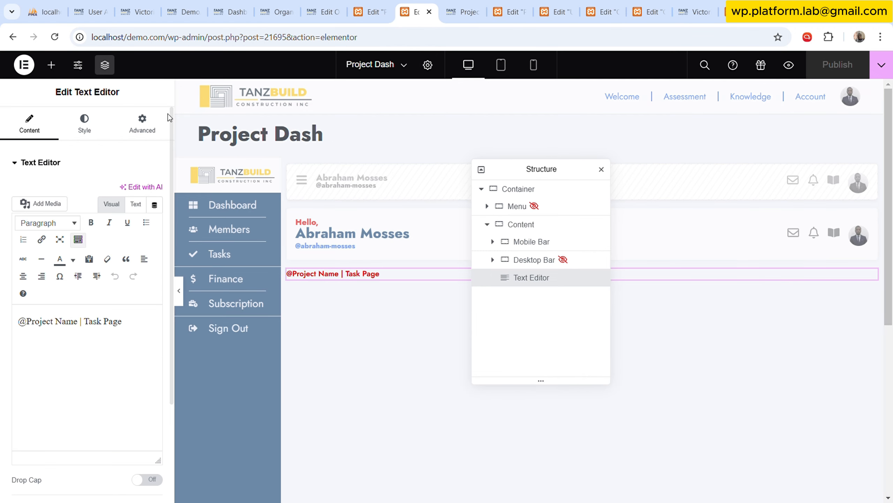
left_click(53, 66)
scroll(112, 345, "down", 10)
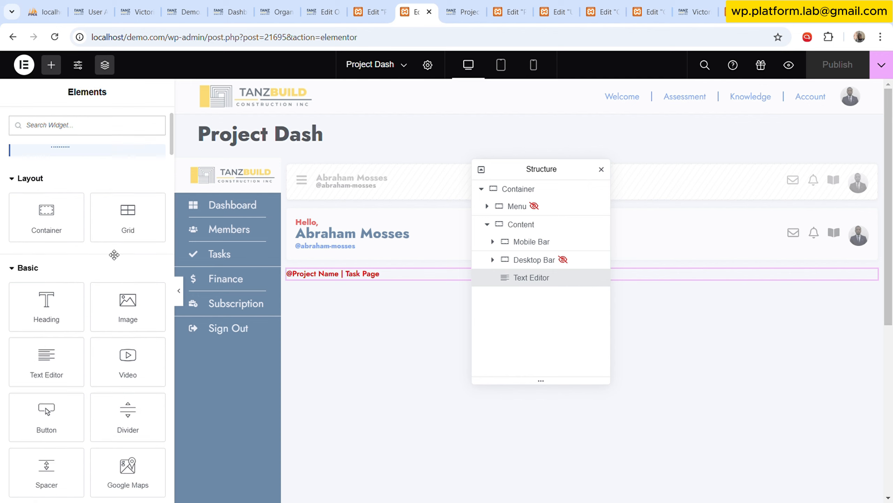
scroll(112, 344, "up", 3)
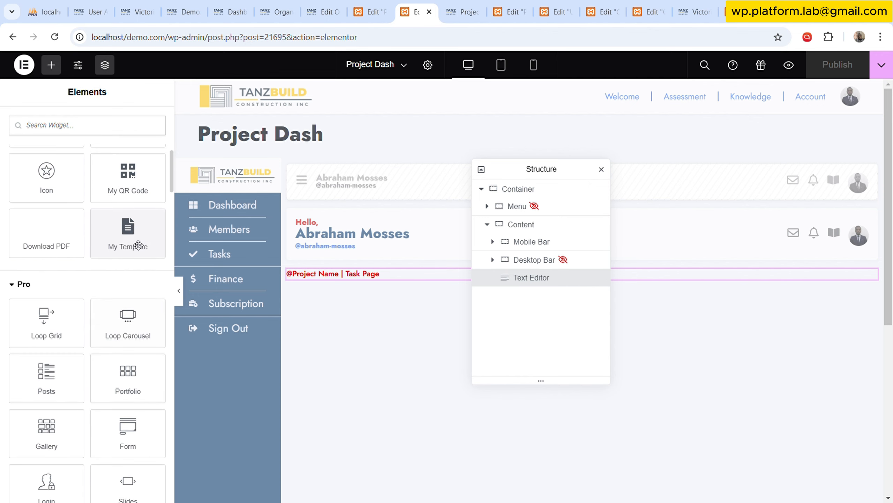
left_click_drag(136, 243, 441, 273)
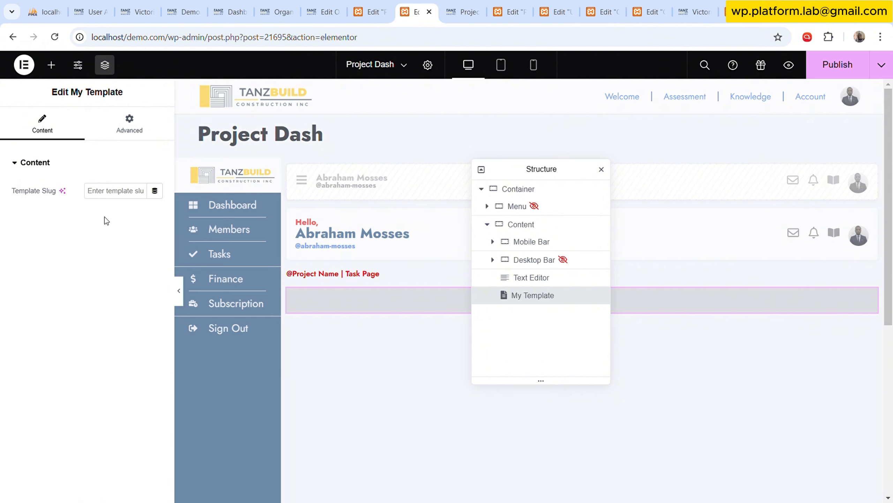
left_click(155, 190)
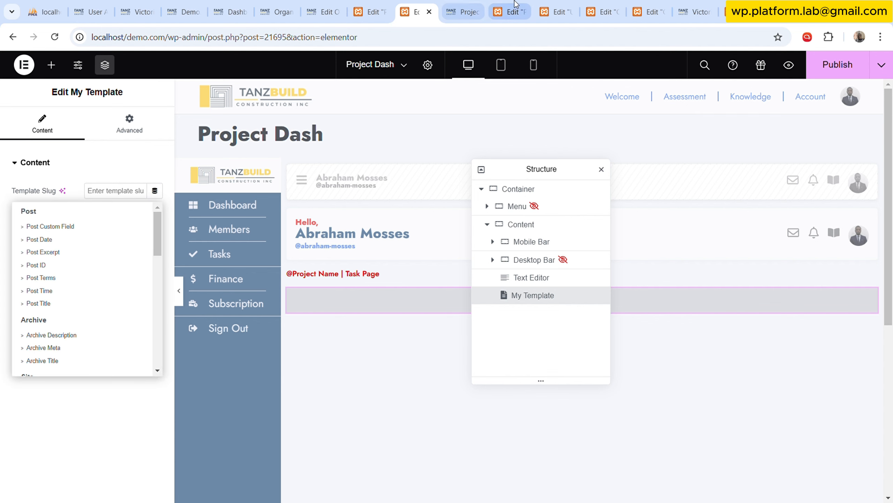
Review the Project Soda template and the URL parameter notes on the Organisation Page, closing the editor tab between them.
left_click(512, 12)
left_click(556, 12)
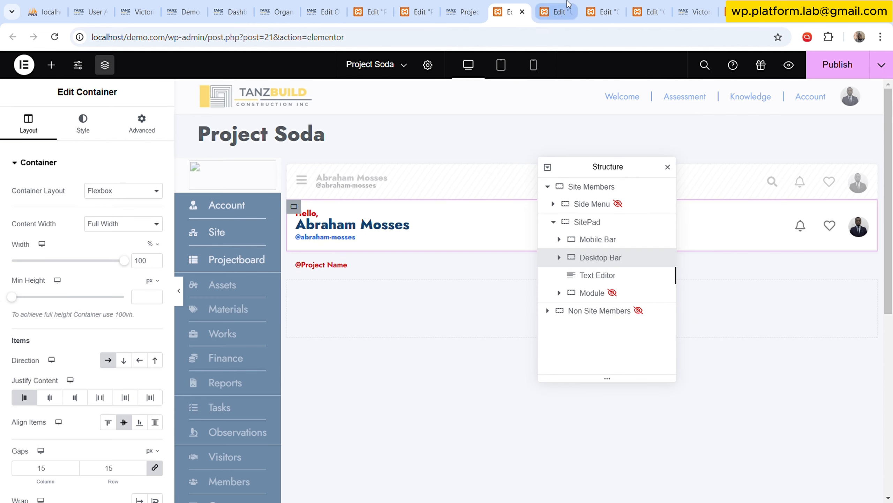
left_click(508, 12)
scroll(440, 351, "down", 8)
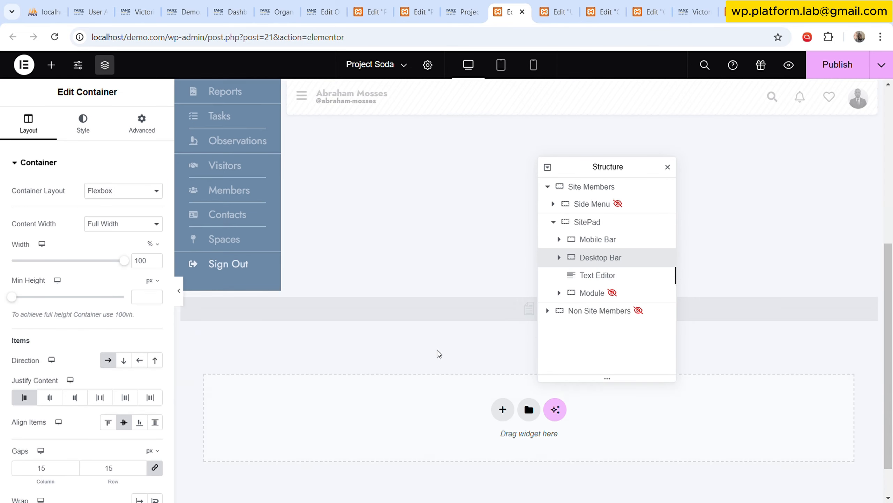
scroll(440, 352, "up", 8)
left_click(556, 12)
left_click(598, 7)
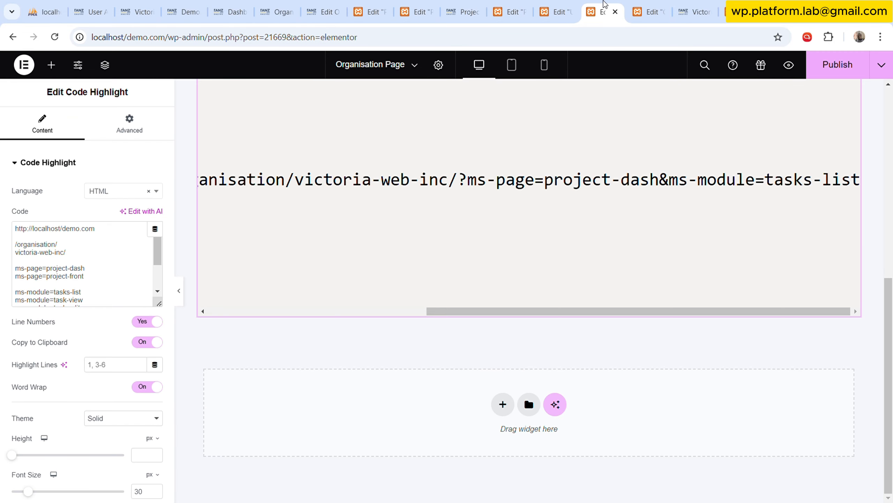
left_click(563, 12)
left_click(569, 12)
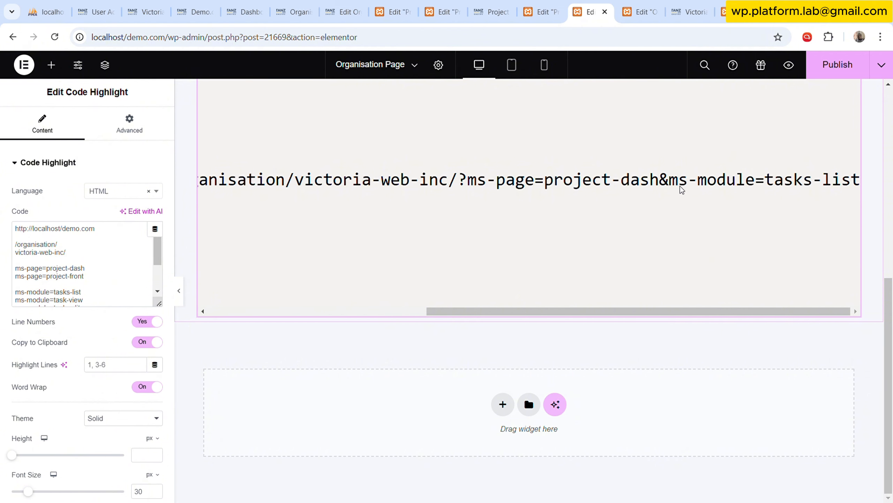
Link the My Template widget's slug in Project Dash to a Request Parameter of type Get named ms-module.
left_click(442, 11)
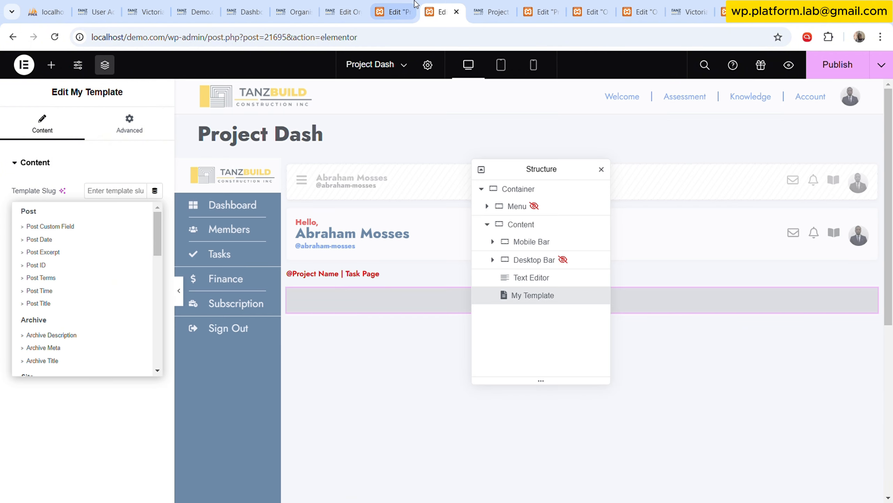
scroll(88, 313, "down", 2)
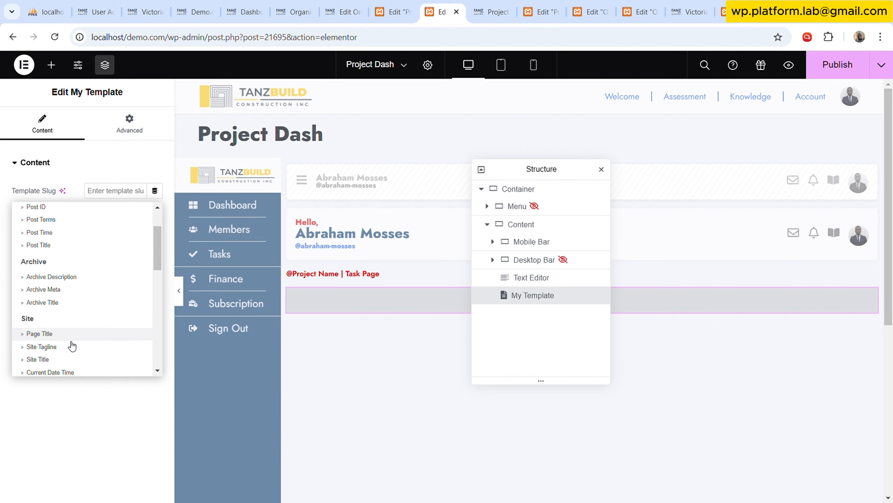
scroll(70, 336, "down", 2)
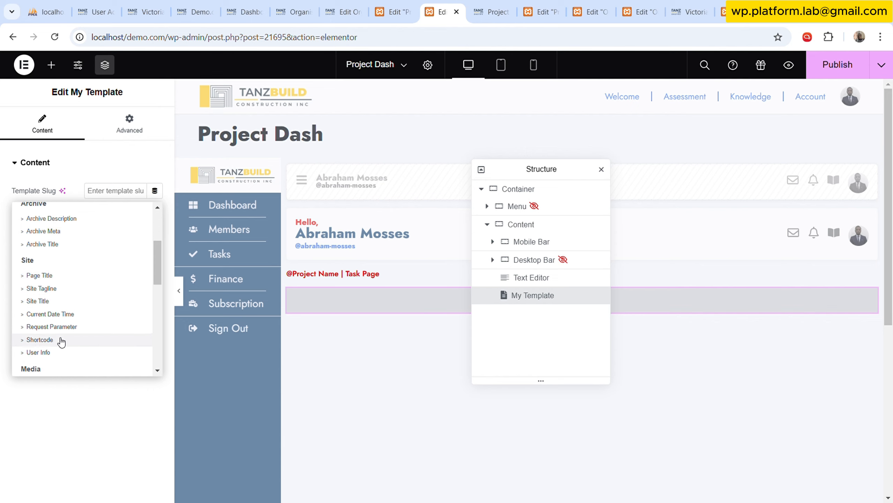
left_click(62, 327)
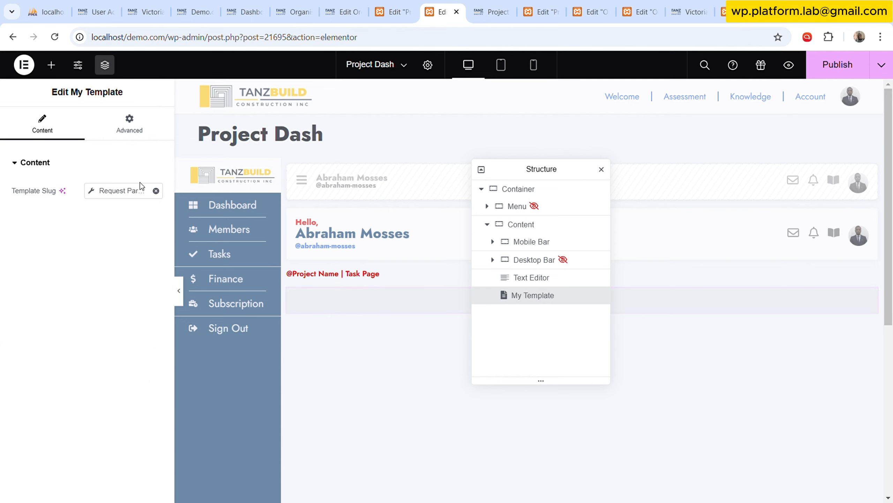
left_click(124, 191)
left_click(182, 261)
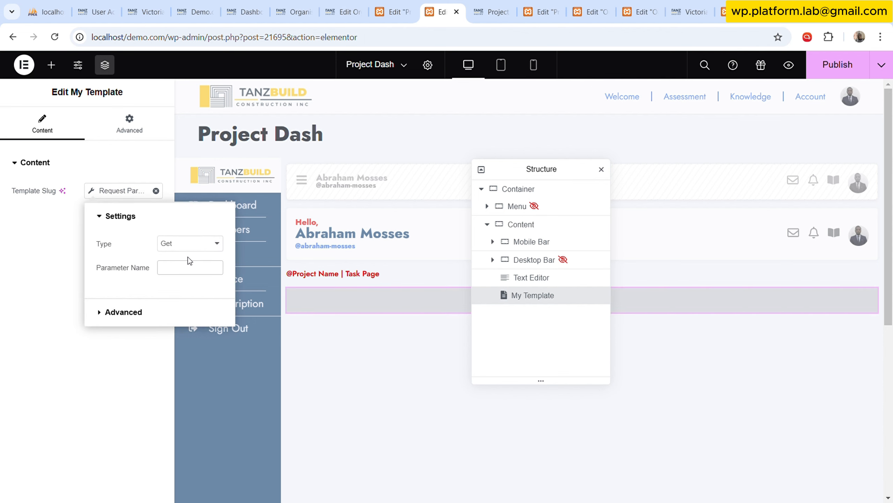
type("ms-module")
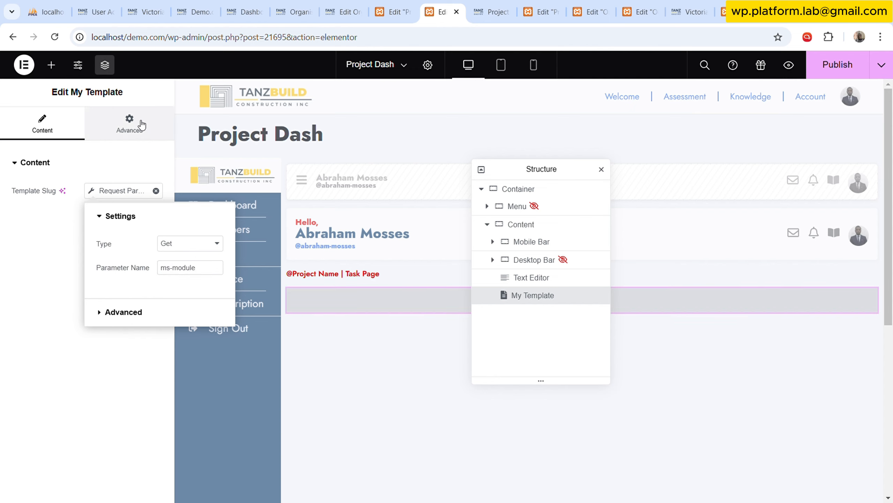
Set the My Template widget's width to Full Width (100%) and publish the Project Dash template.
left_click(129, 123)
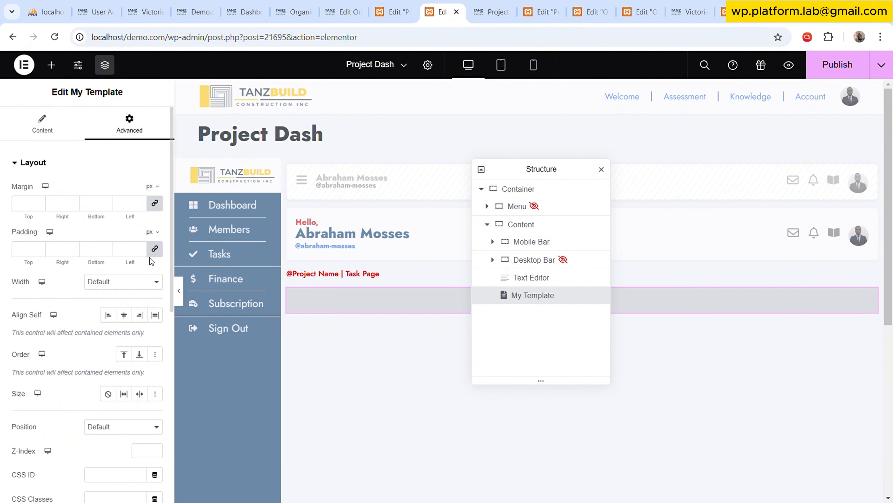
left_click(116, 311)
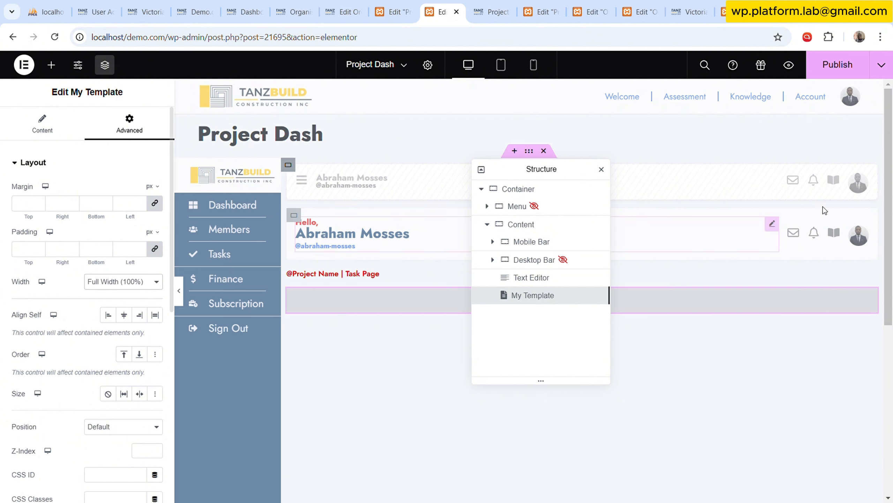
left_click(835, 66)
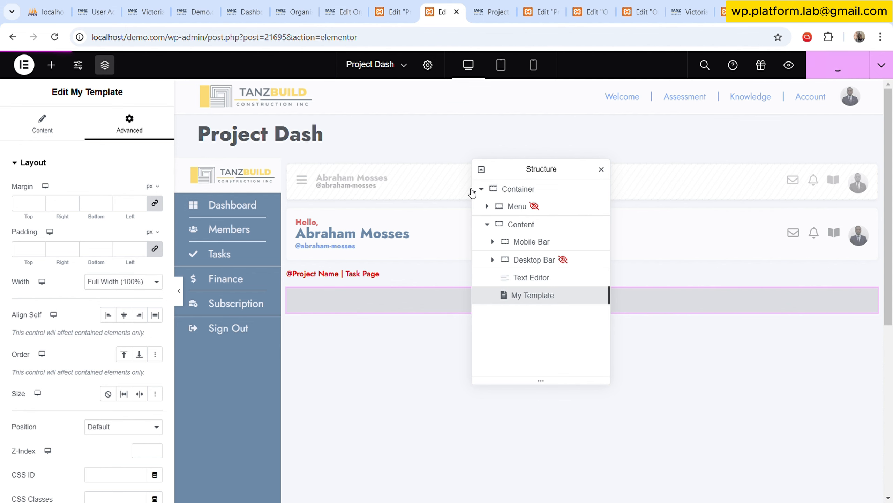
Open the Elementor saved templates list in a new browser tab from the Organisations admin page.
left_click(296, 5)
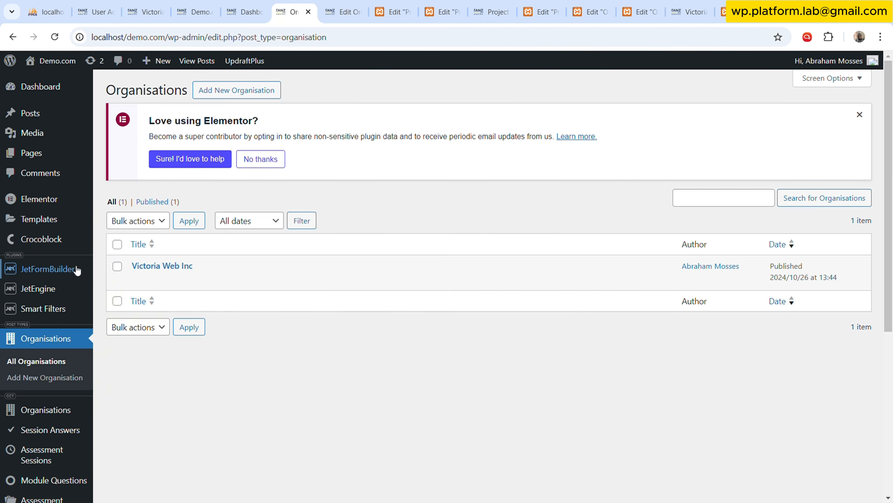
mouse_move(66, 220)
middle_click(148, 221)
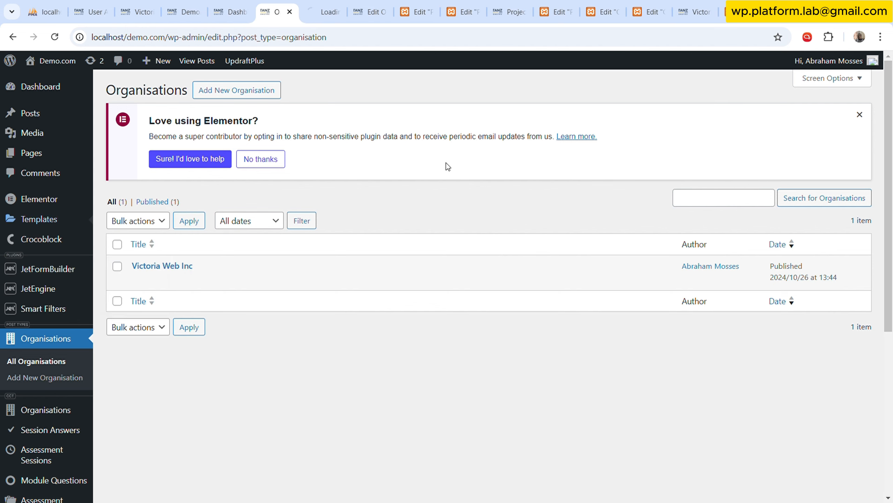
left_click(322, 11)
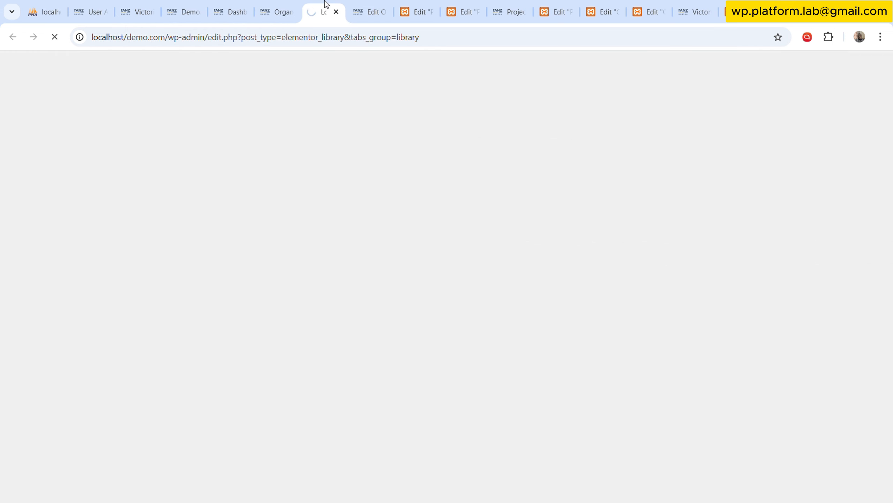
Find the MPM Projectboard template in the list, open its quick-edit details and select its whole slug.
scroll(305, 300, "down", 5)
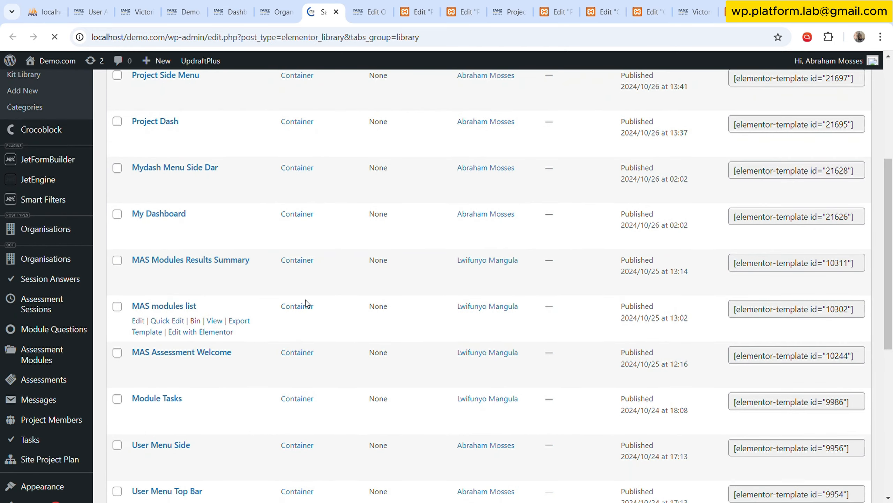
scroll(306, 299, "down", 3)
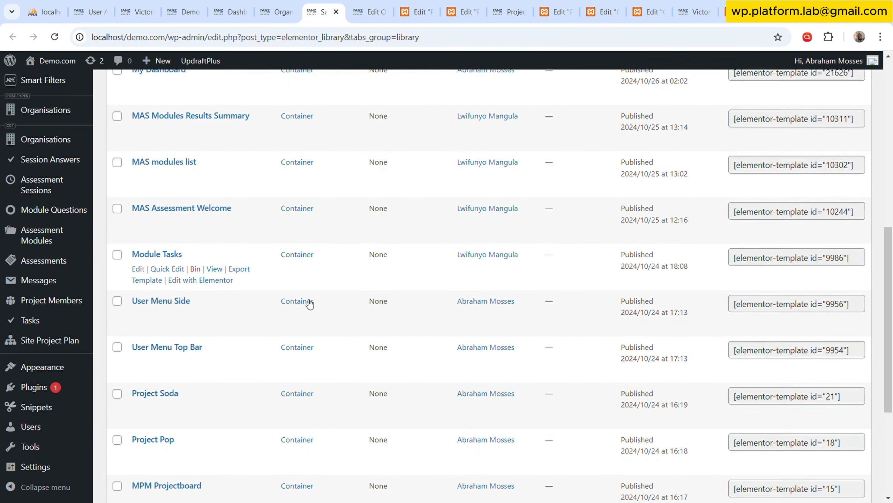
scroll(309, 303, "down", 4)
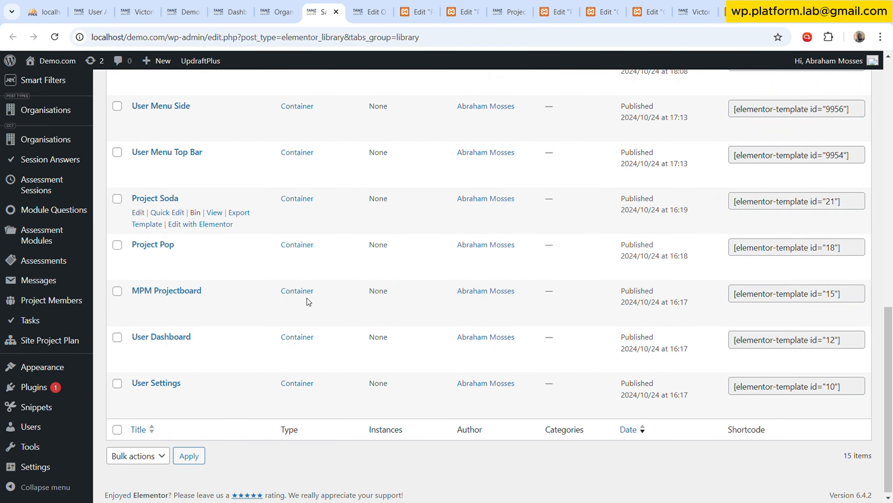
scroll(200, 270, "up", 4)
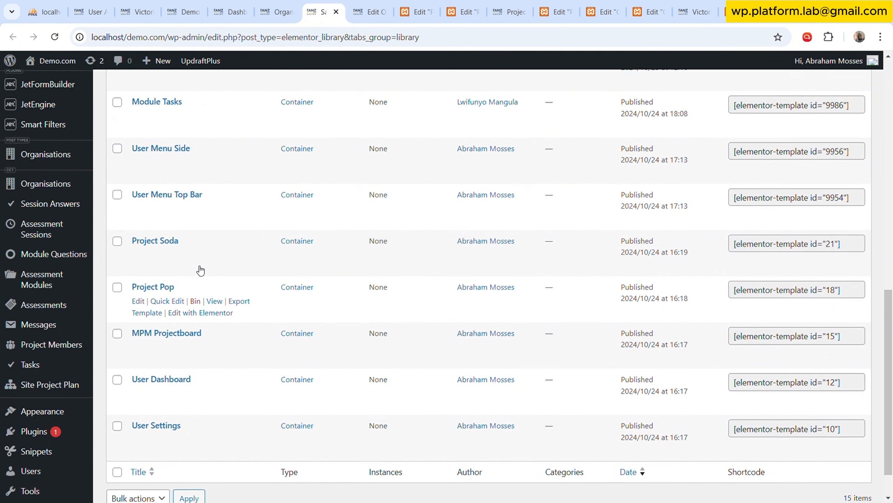
scroll(200, 270, "up", 2)
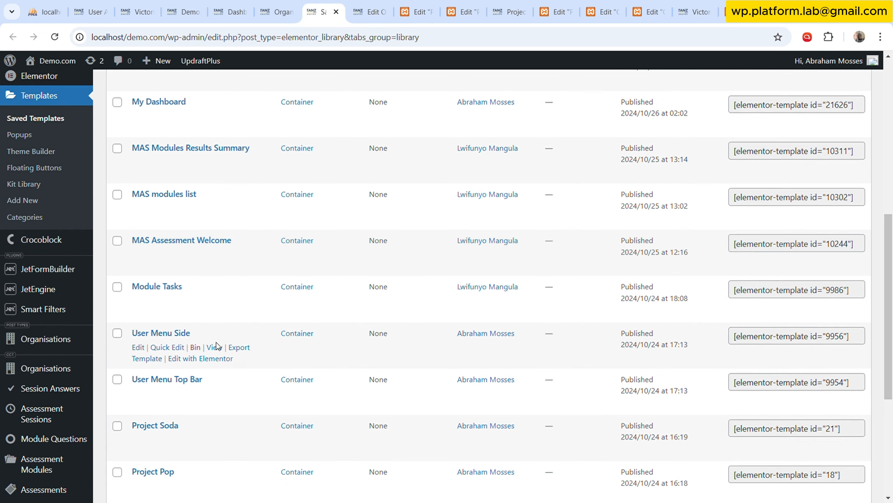
scroll(217, 343, "down", 4)
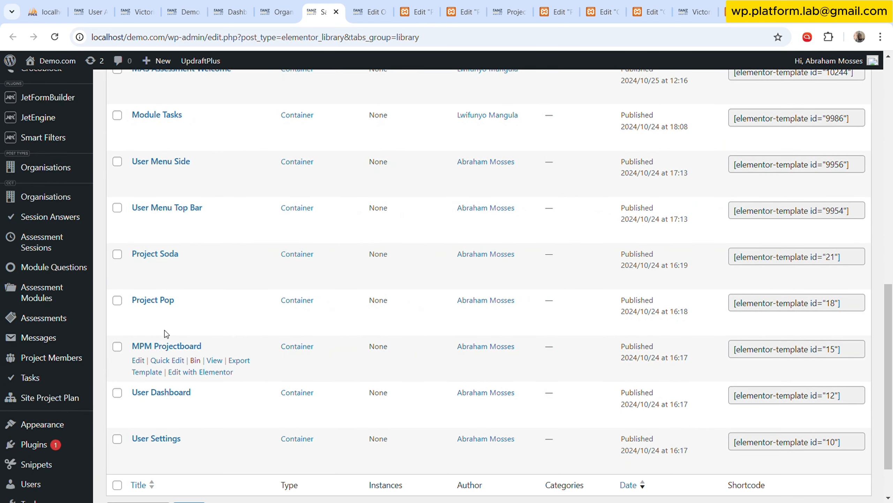
left_click(168, 360)
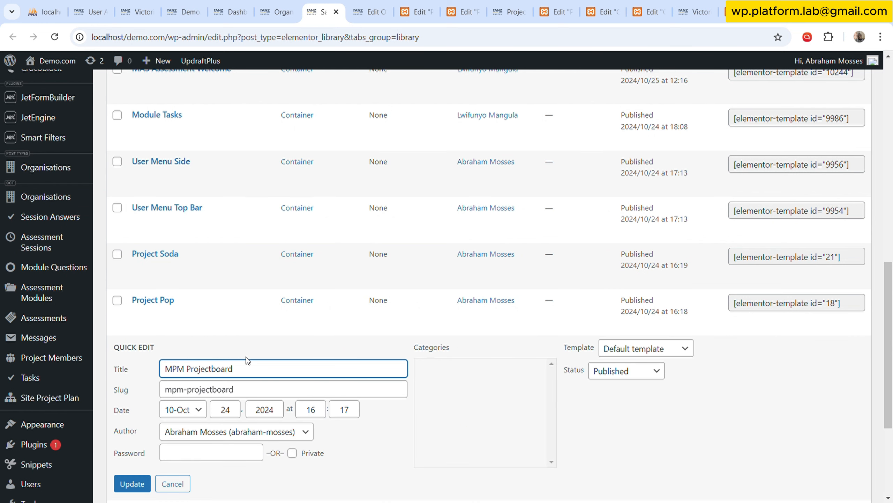
triple_click(257, 393)
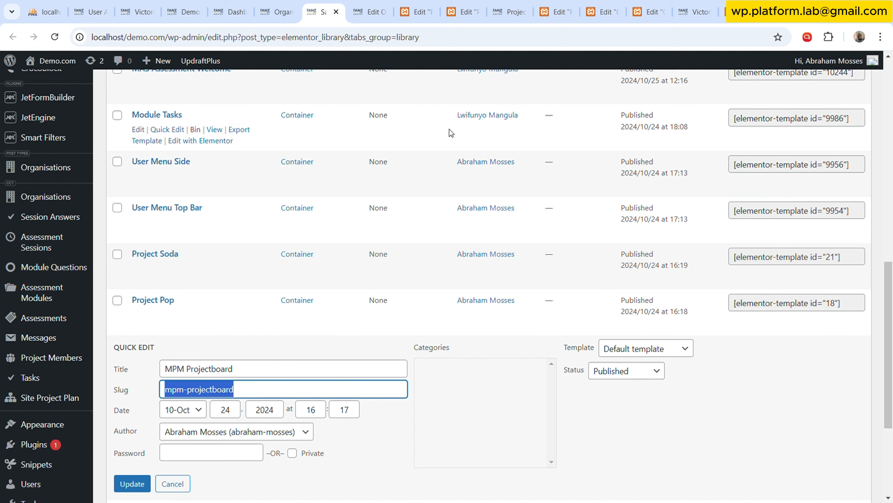
Reload the Project Dash preview page, look it over, and check the My Template widget's content settings in the editor.
left_click(513, 8)
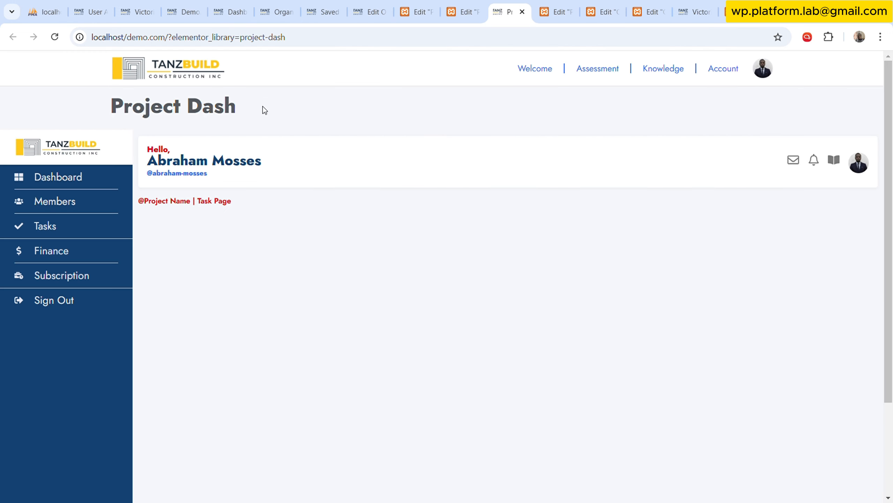
left_click(55, 37)
scroll(412, 347, "down", 3)
scroll(412, 348, "up", 3)
left_click(471, 6)
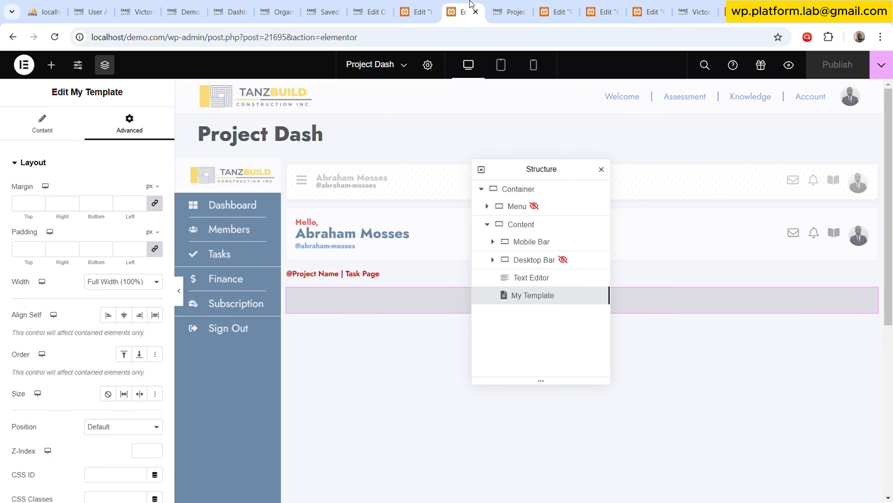
left_click(44, 125)
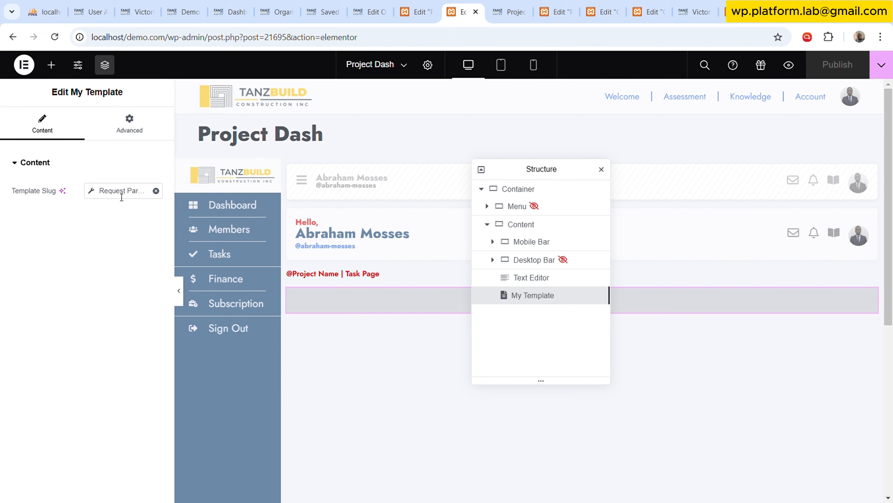
Load the Project Dash preview with &ms-module=mpm-projectboard appended to its address and look over the rendered page.
left_click(510, 11)
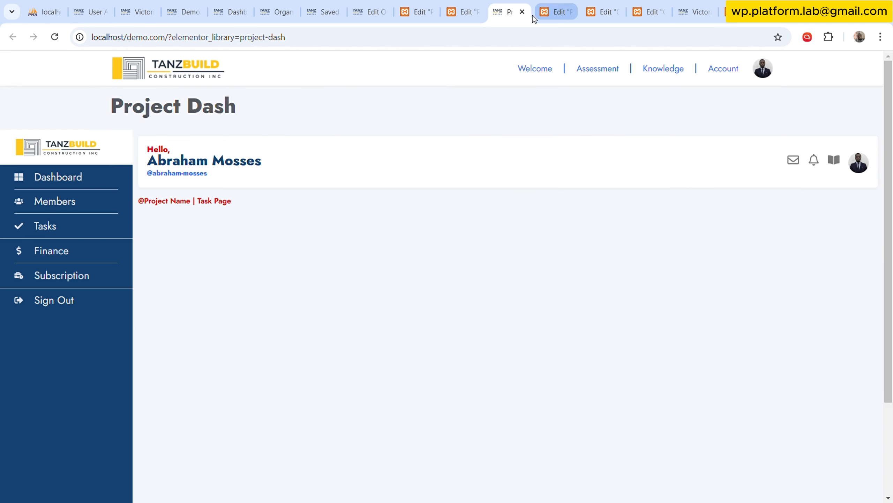
left_click(420, 41)
left_click(460, 42)
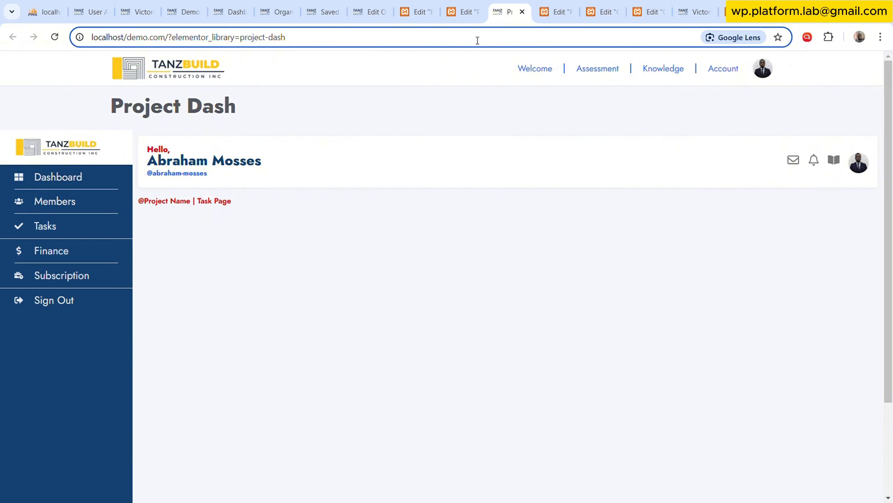
type("&ms")
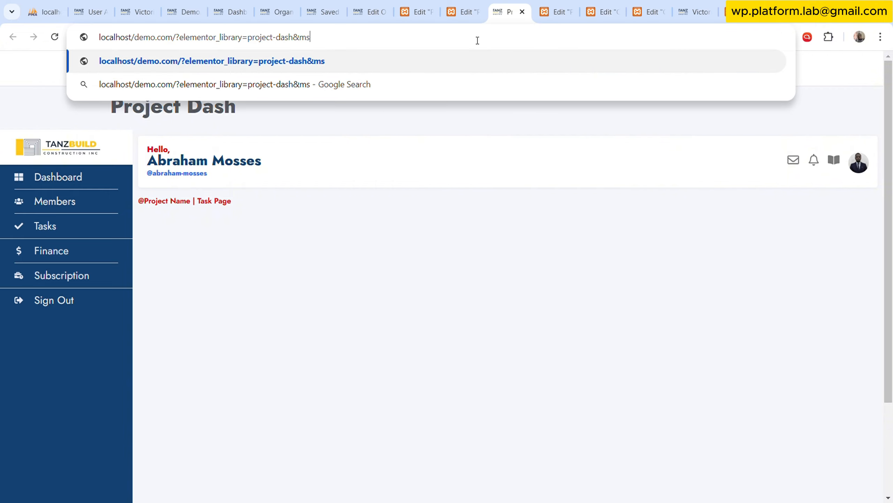
type("-mo")
type("dul")
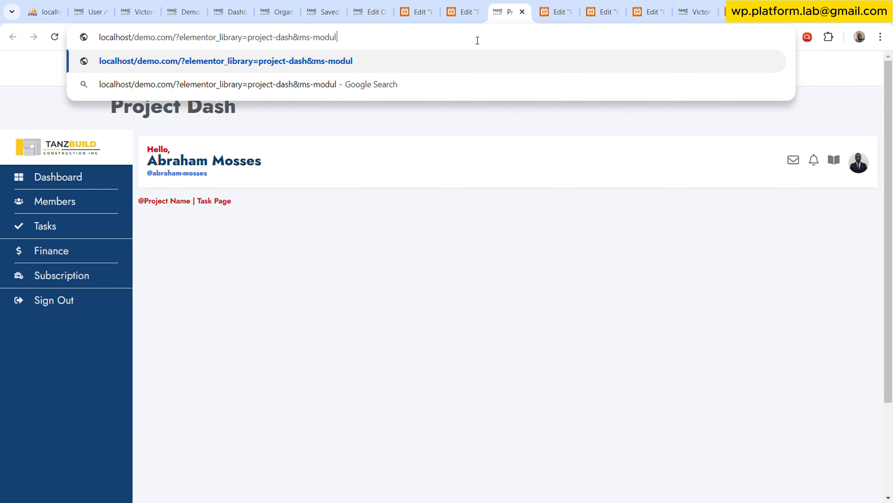
type("e=mpm-projectboard")
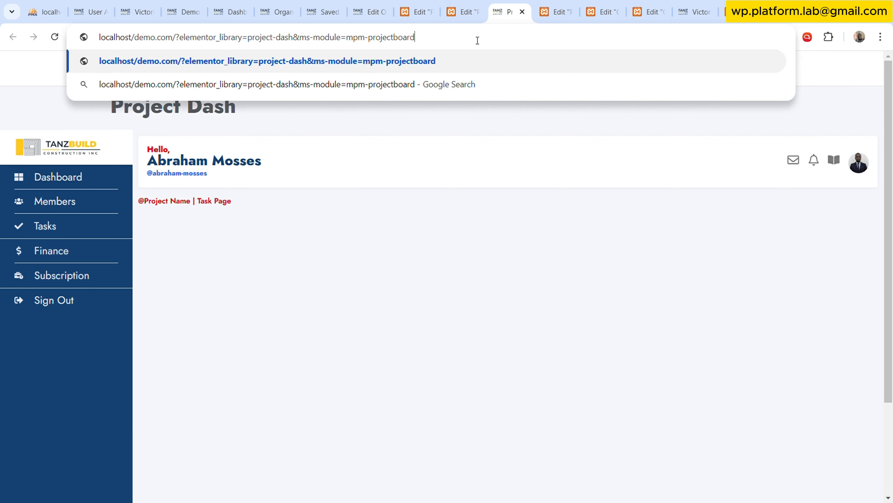
key("Return")
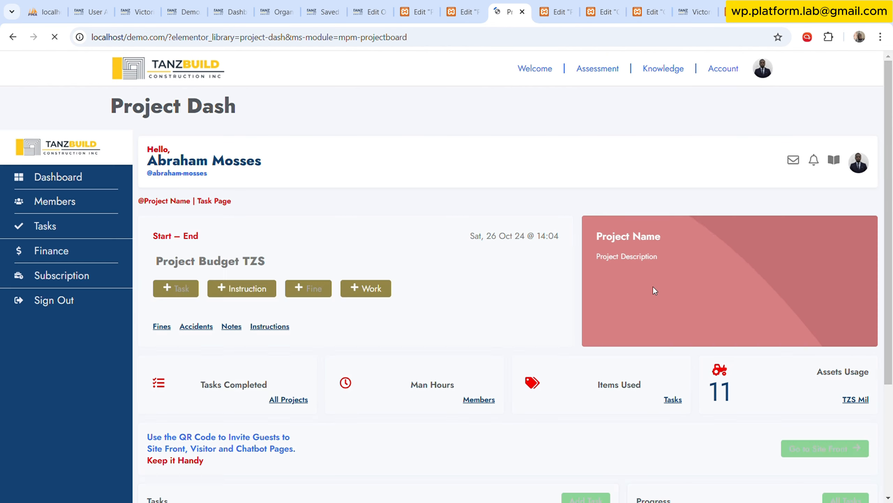
scroll(692, 305, "down", 4)
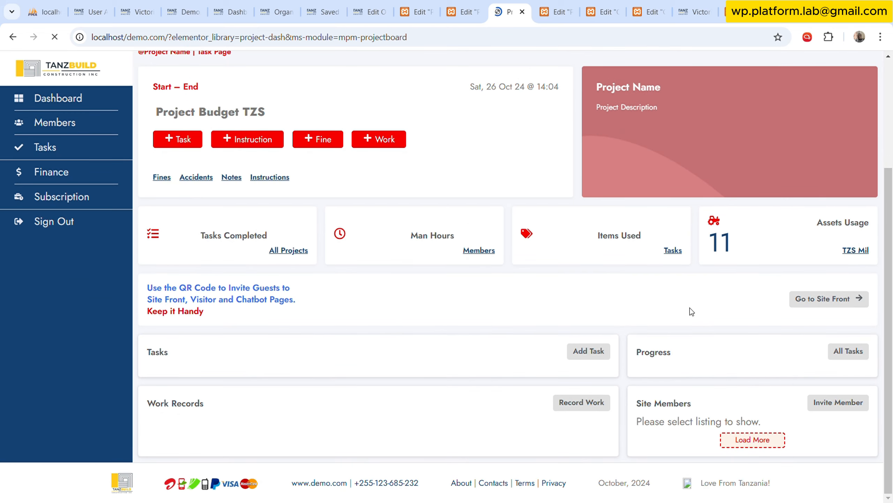
scroll(315, 297, "up", 5)
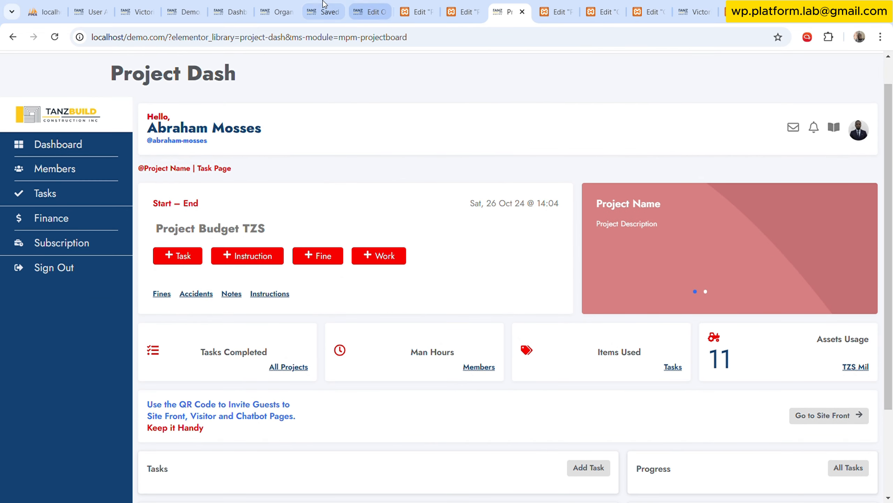
Open the MPM Projectboard template's own view in a new browser tab and compare it with the Project Dash preview.
left_click(322, 11)
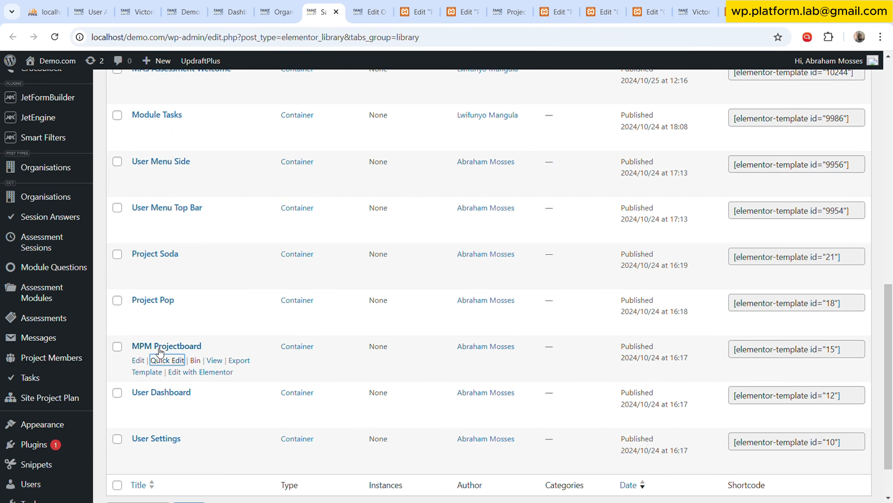
middle_click(215, 360)
left_click(357, 4)
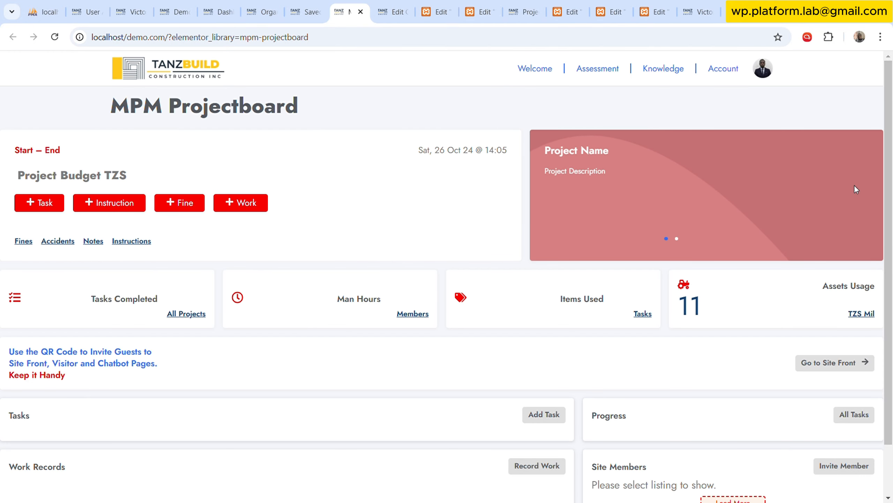
scroll(856, 190, "down", 2)
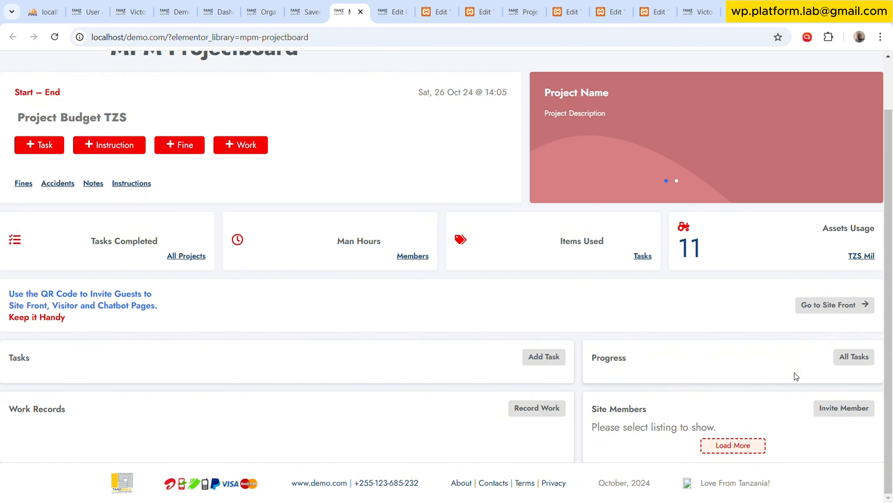
left_click(524, 4)
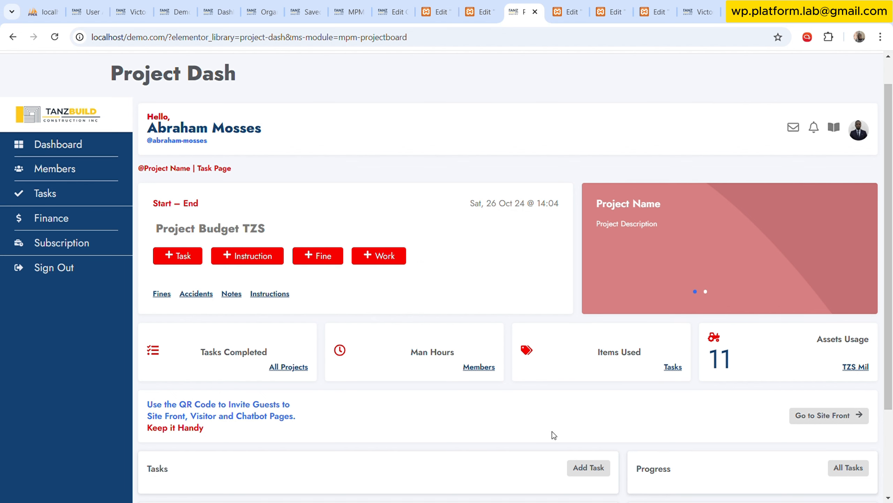
scroll(532, 366, "down", 3)
scroll(532, 365, "up", 4)
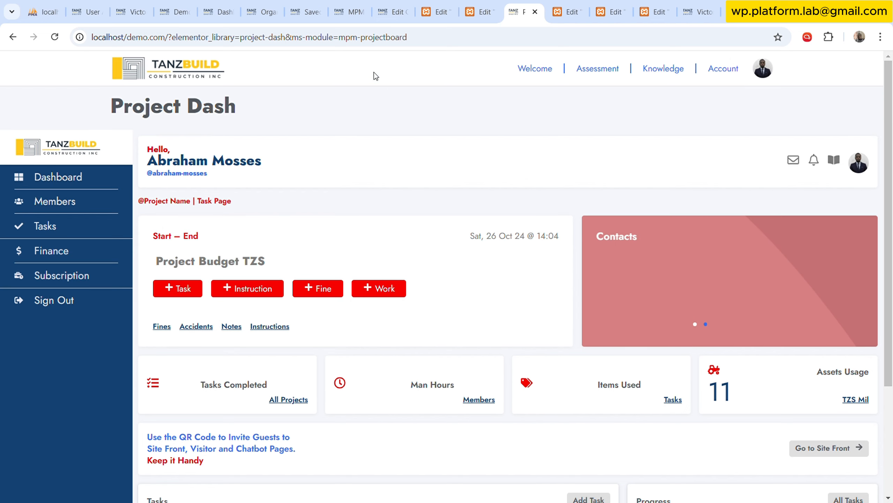
Rename the My Template widget in the Project Dash structure using the Modules label and the ms-module parameter name.
left_click(481, 11)
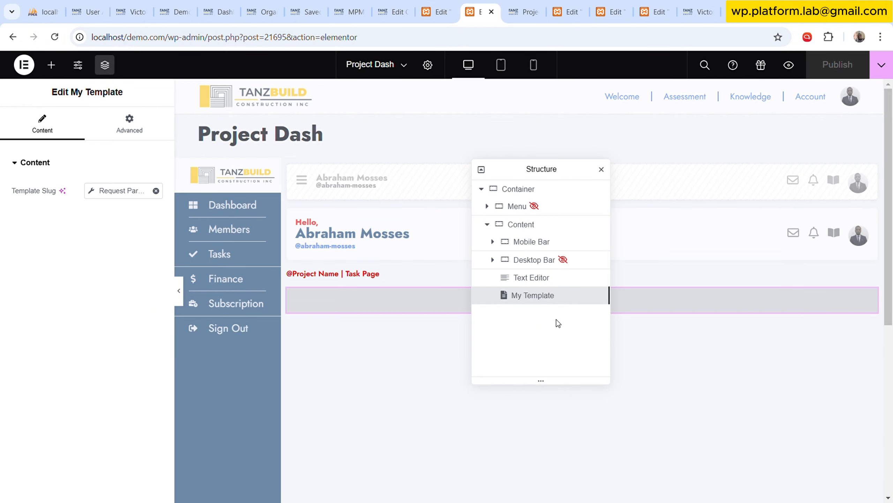
double_click(542, 304)
type("Modules")
type("ms-module")
key("Delete")
key("Delete")
key("Delete")
key("Delete")
key("Delete")
key("Delete")
key("Return")
Examine the ms-module parameter and its value in the preview address, and look through the saved templates list.
left_click(524, 12)
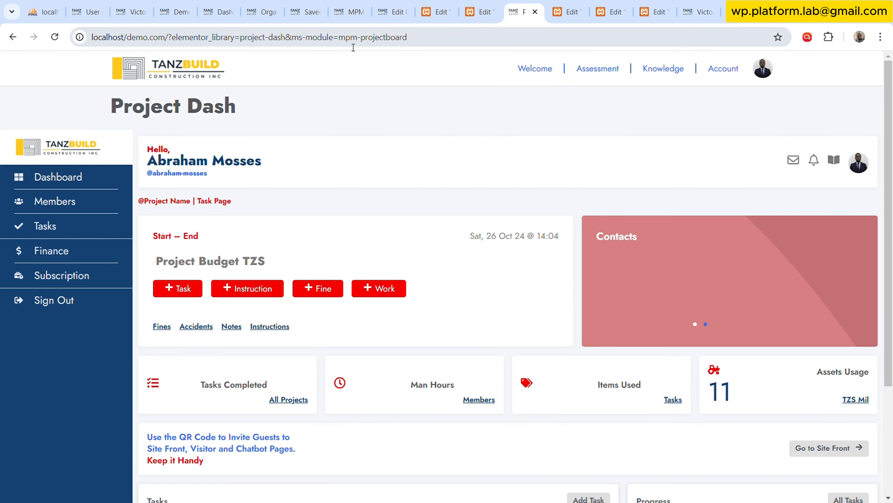
left_click_drag(294, 37, 334, 37)
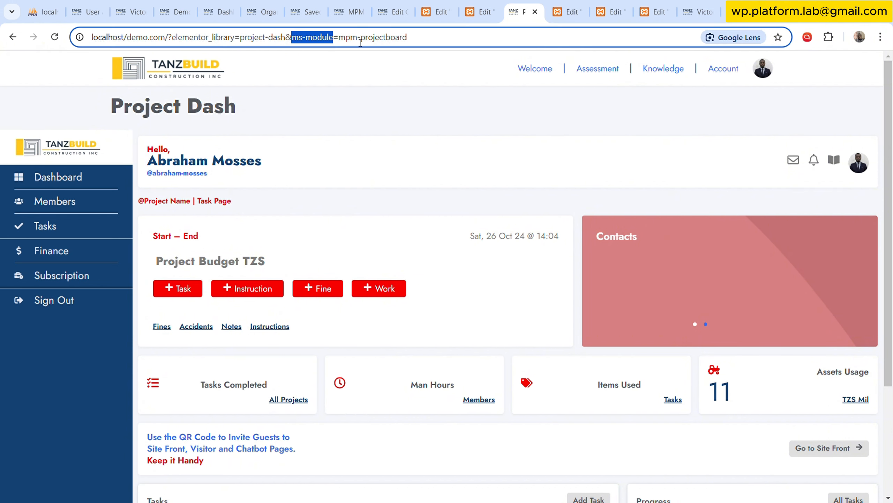
left_click(365, 37)
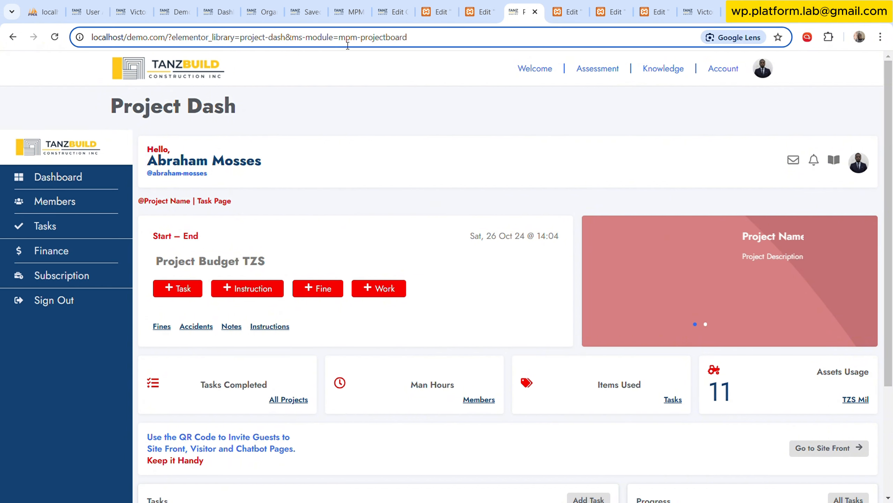
left_click(305, 11)
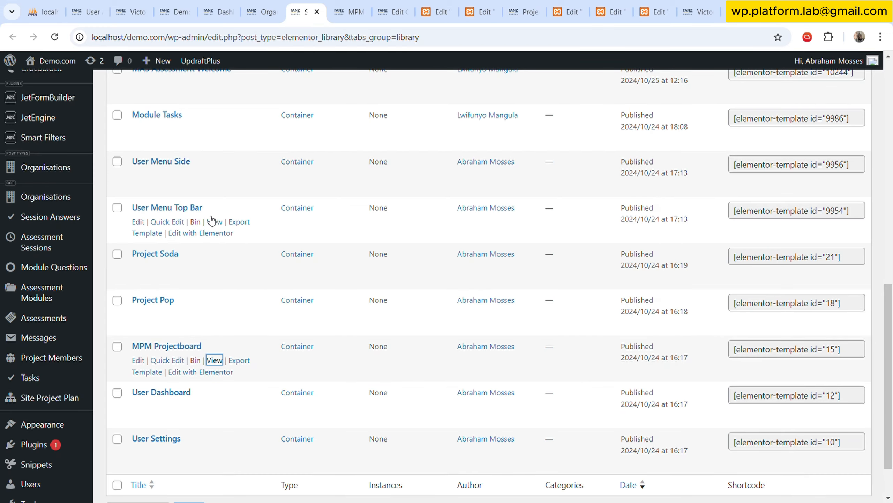
scroll(210, 219, "up", 3)
scroll(209, 219, "up", 5)
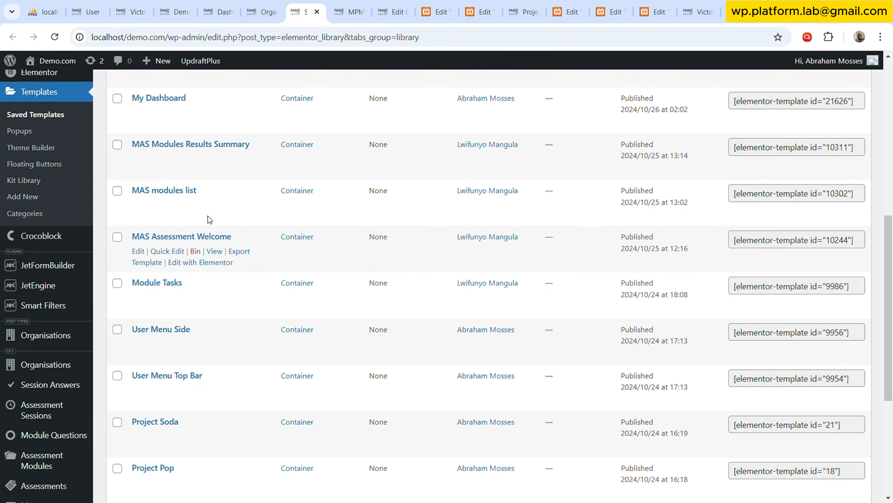
scroll(209, 216, "up", 3)
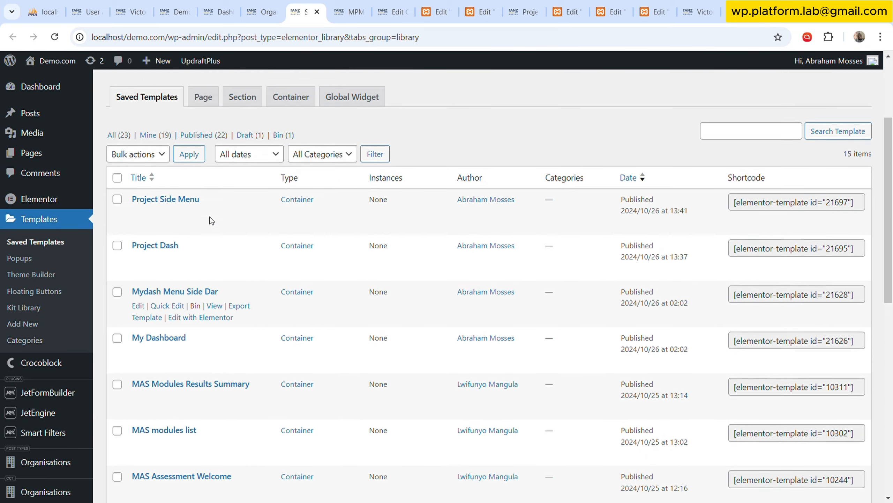
scroll(210, 225, "down", 13)
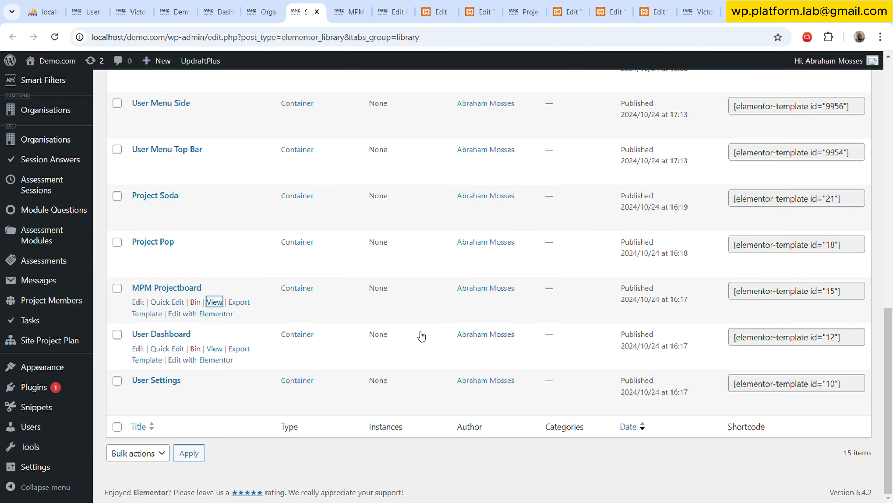
scroll(256, 270, "up", 13)
scroll(262, 293, "up", 4)
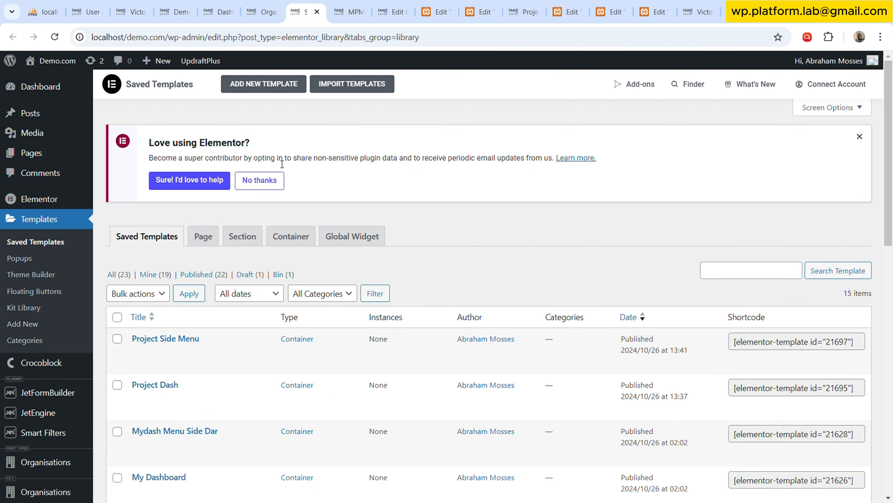
Start a new Elementor template from the saved templates page and choose Container as its type.
left_click(270, 90)
left_click(573, 269)
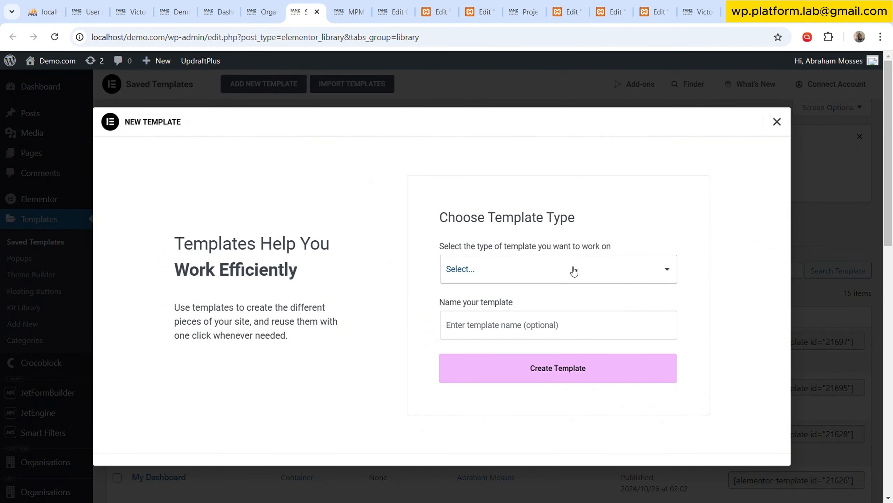
left_click(550, 327)
left_click(541, 322)
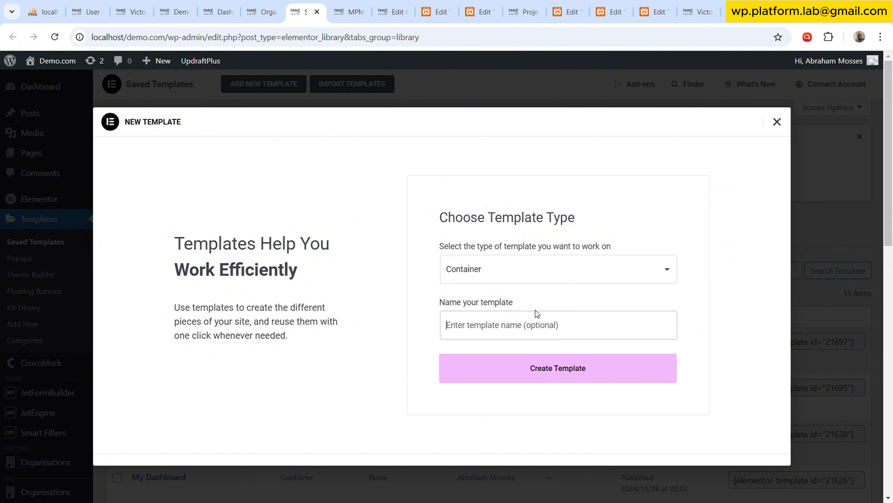
type("Project ")
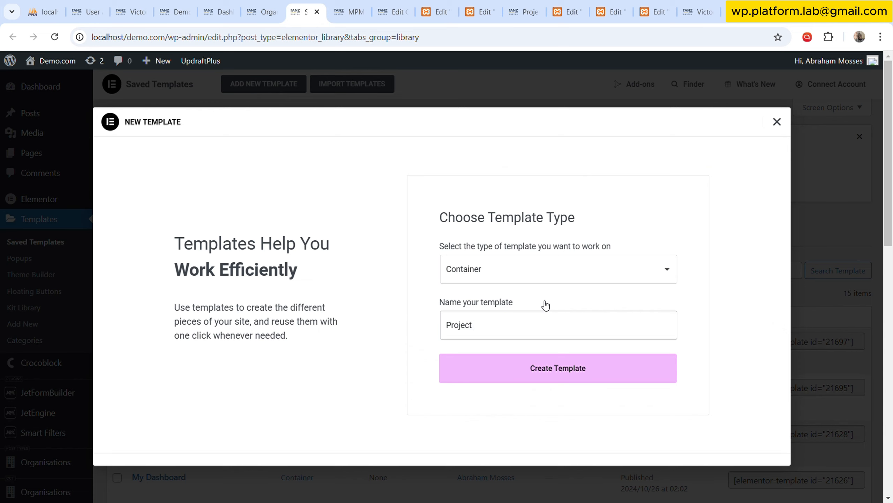
type("Li")
key("BackSpace")
key("BackSpace")
key("ctrl+a")
type("Task List")
key("ctrl+a")
left_click(776, 121)
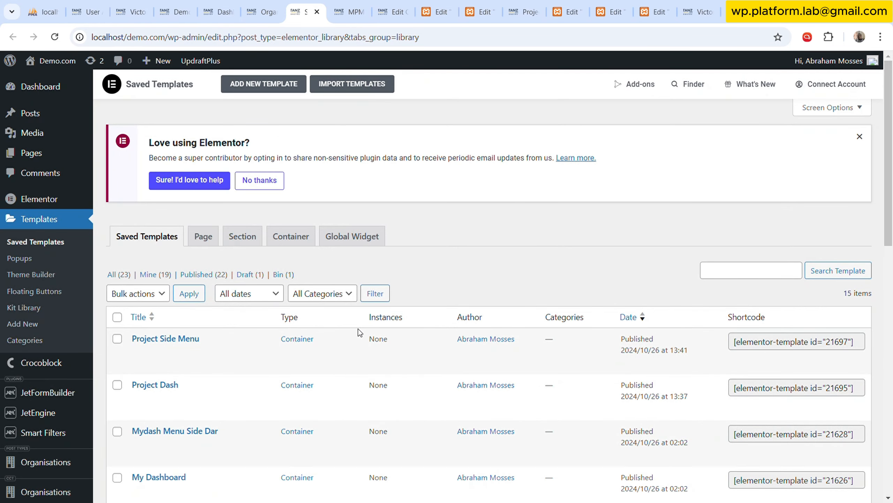
scroll(358, 328, "down", 1)
scroll(360, 327, "up", 1)
left_click(264, 84)
left_click(502, 328)
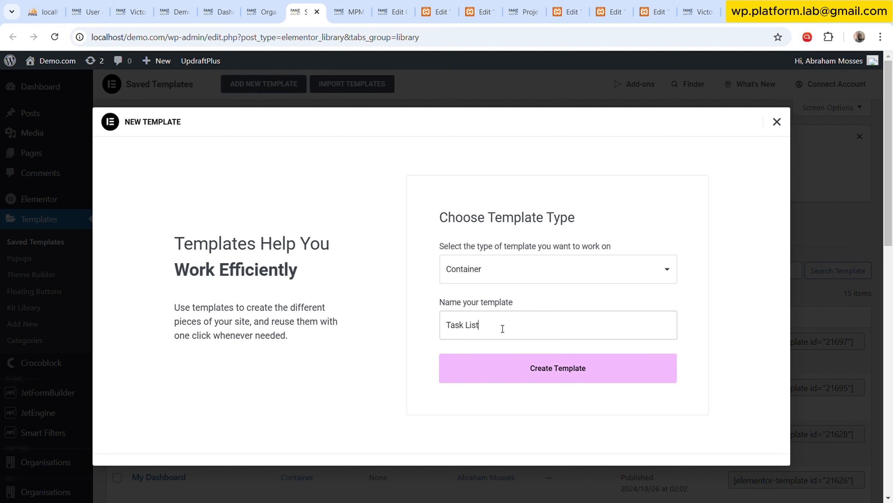
key("ctrl+a")
key("BackSpace")
type("prj")
key("BackSpace")
key("BackSpace")
key("BackSpace")
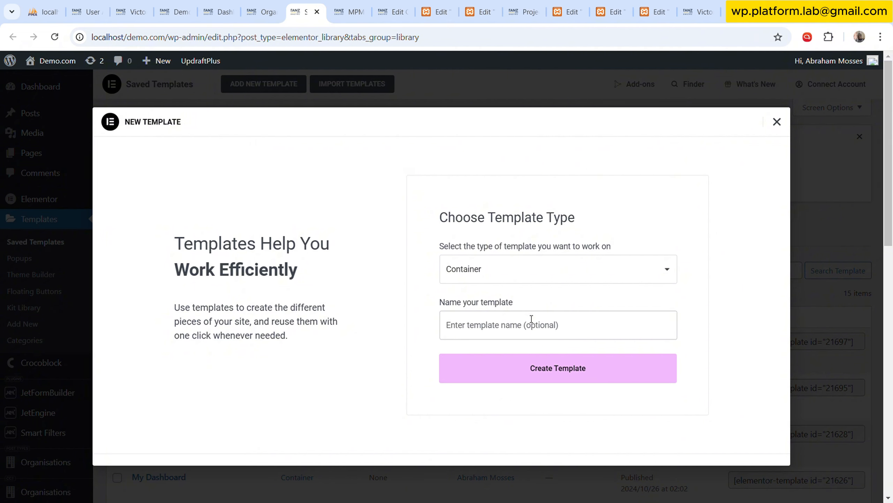
Name the new container template PMD Task Lists and create it.
type("P")
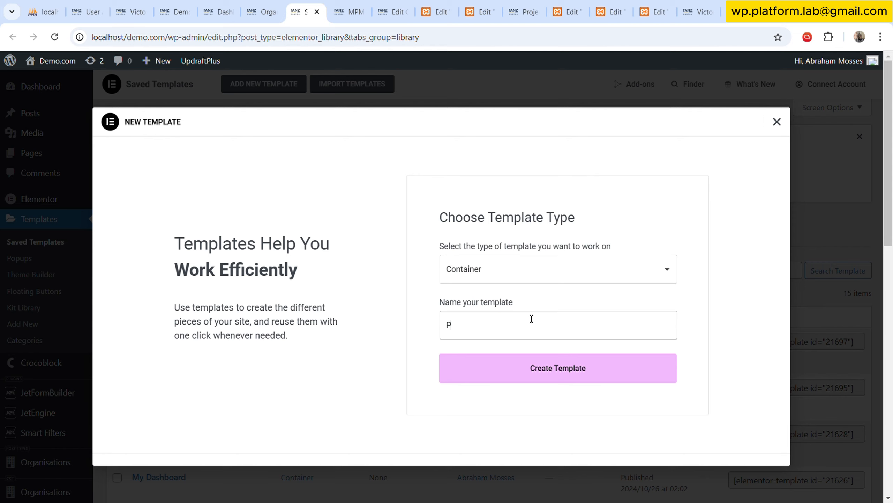
type("MD Task Lisks")
key("BackSpace")
key("BackSpace")
type("ts")
key("BackSpace")
key("Delete")
type("MD")
left_click(559, 375)
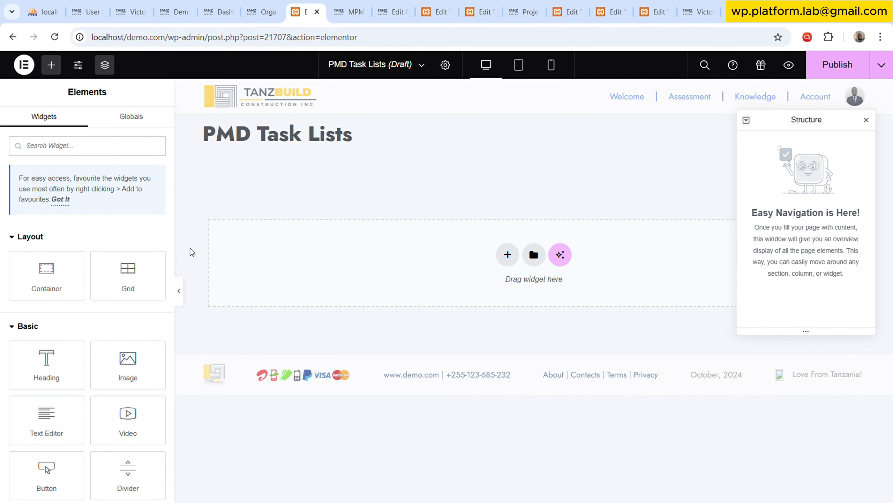
scroll(151, 363, "down", 5)
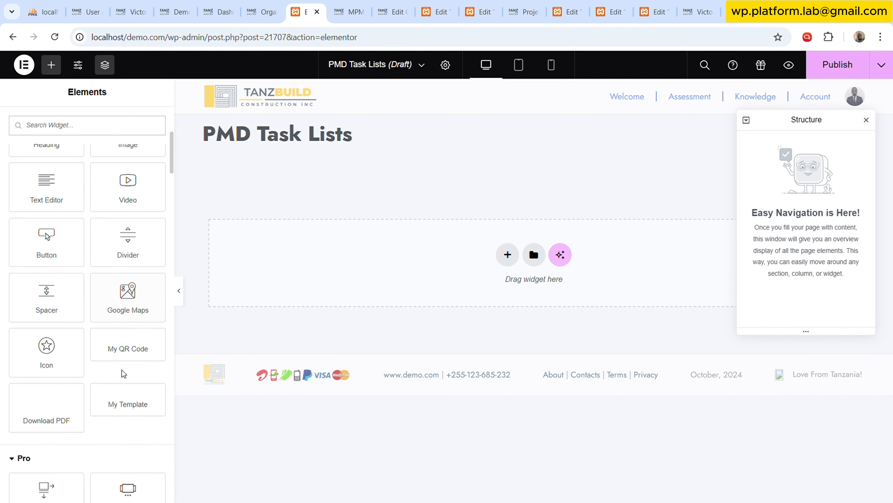
scroll(123, 374, "down", 3)
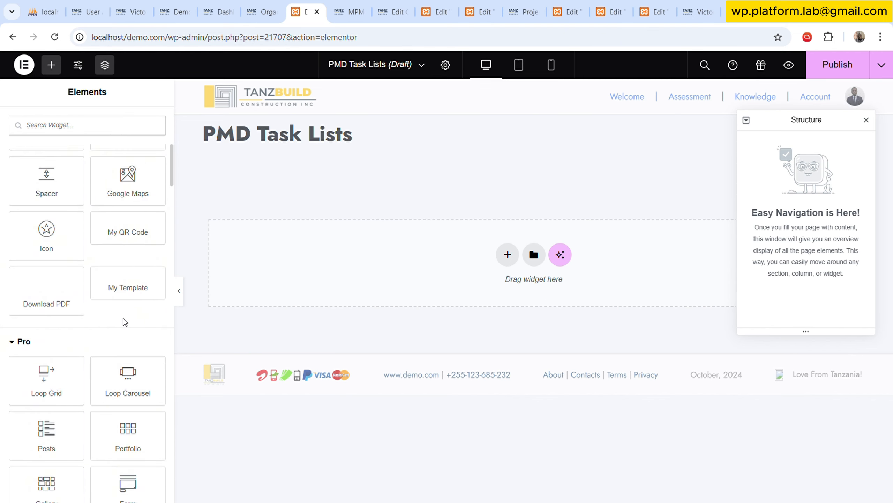
scroll(125, 322, "up", 8)
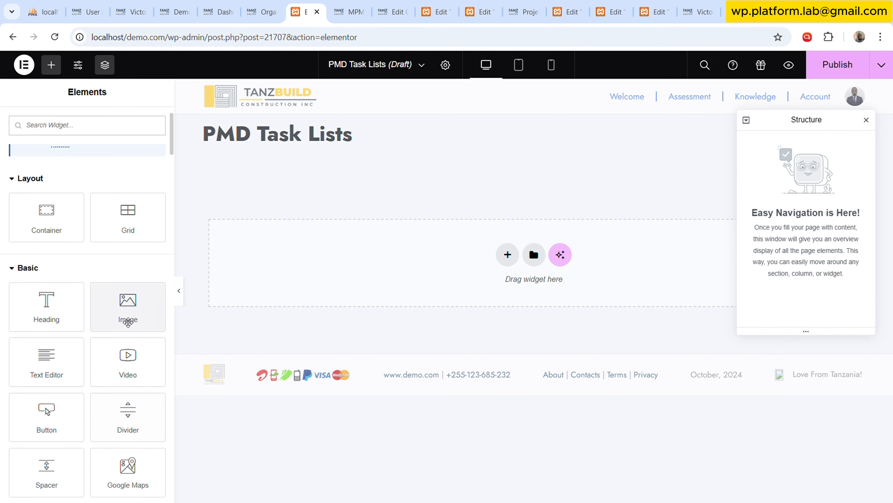
scroll(128, 321, "down", 3)
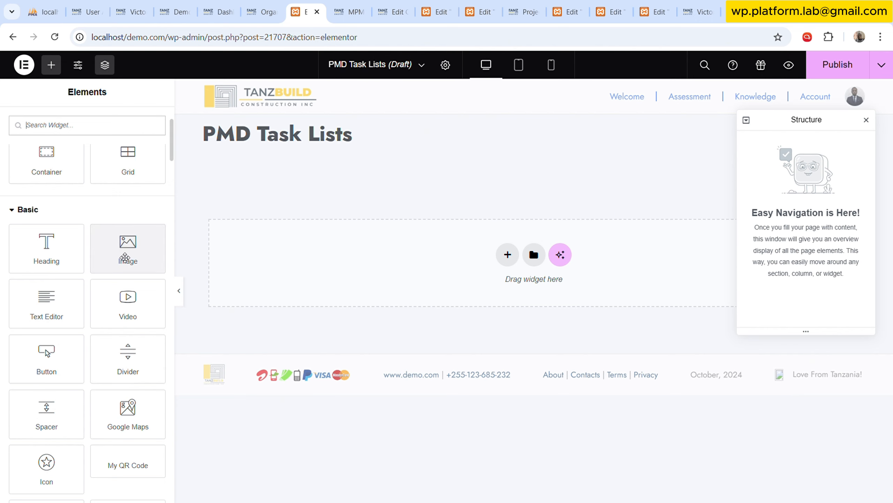
left_click_drag(125, 257, 404, 246)
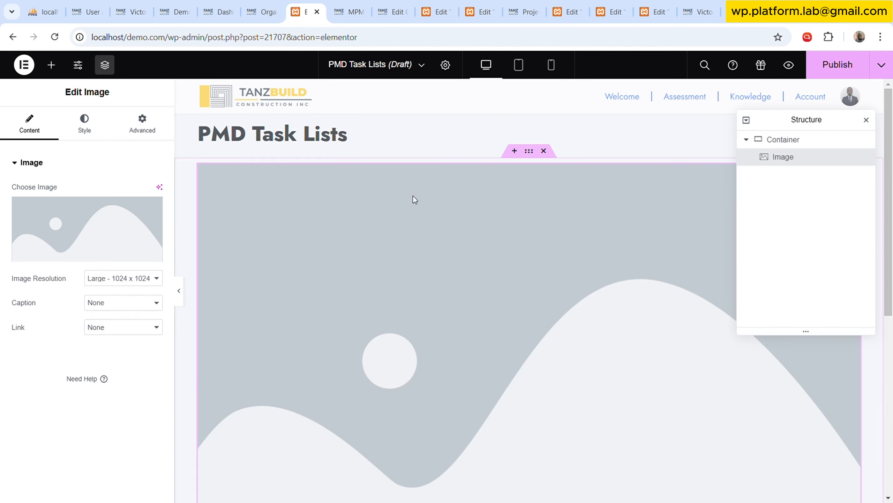
left_click(544, 152)
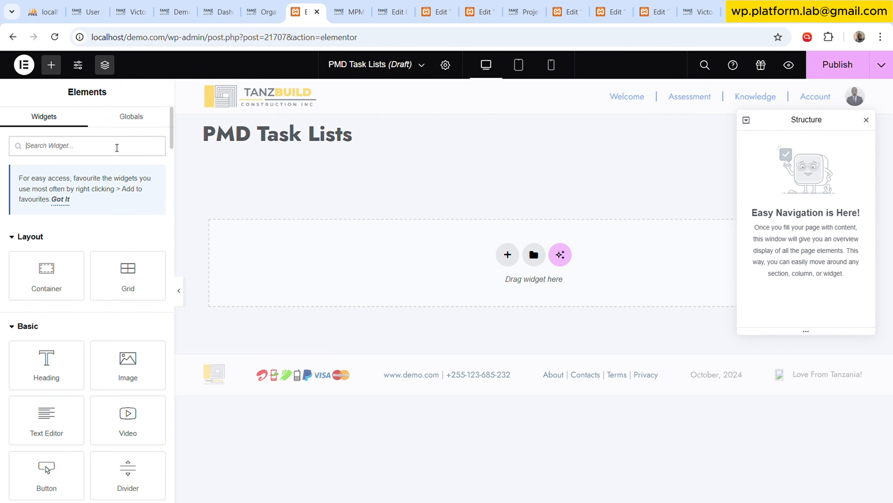
Find the Progress Bar widget and add it to the empty PMD Task Lists template.
left_click(117, 147)
type("PRO")
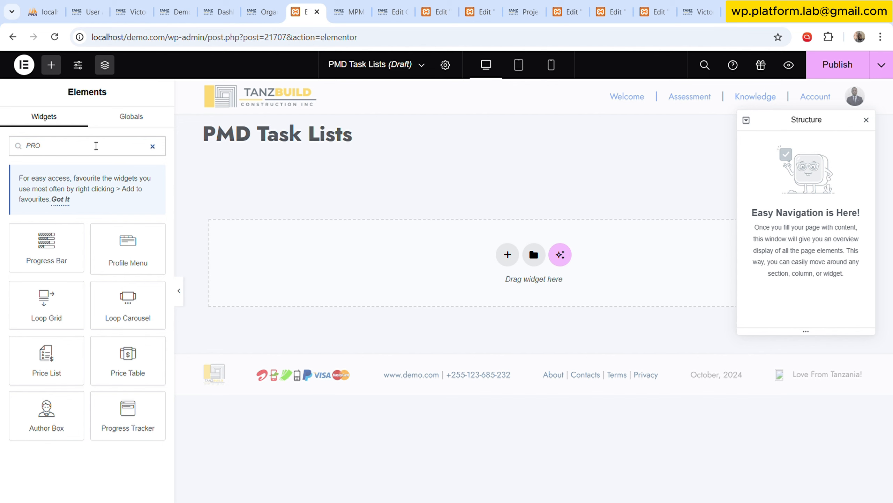
left_click_drag(73, 246, 211, 279)
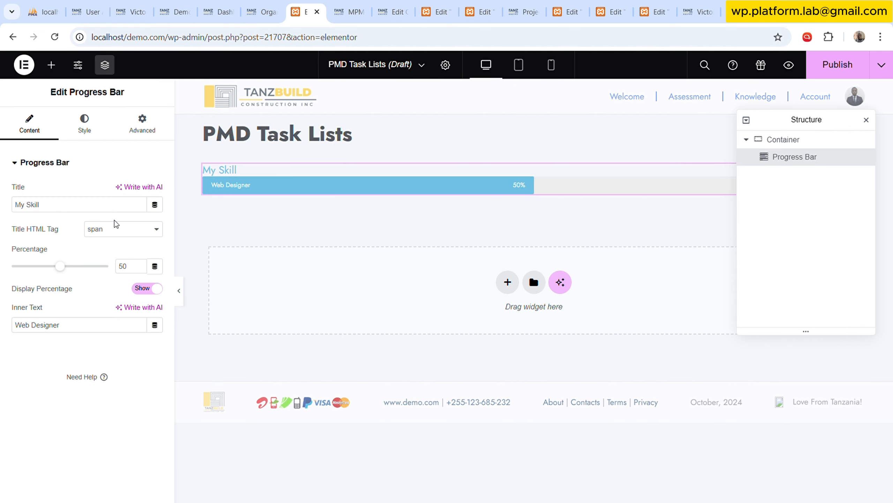
Add an Image widget below the progress bar and fill it with the blue WORKPLACE picture from the media library.
left_click(50, 65)
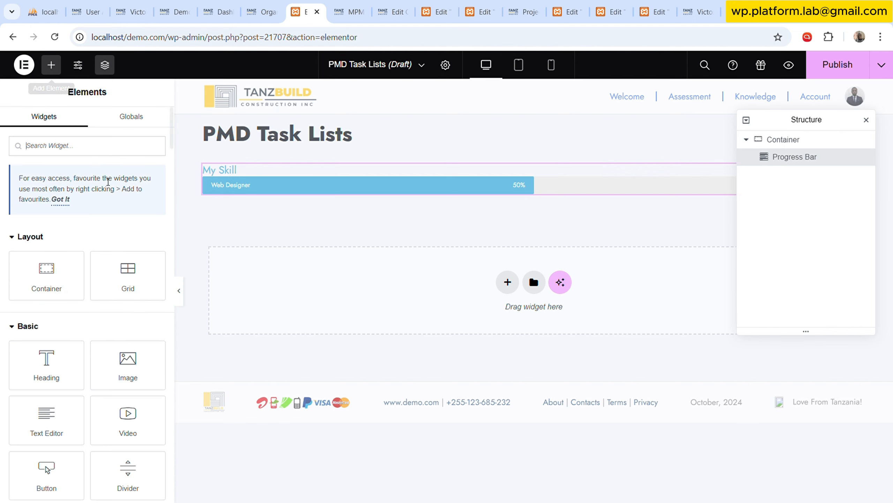
left_click_drag(121, 364, 388, 187)
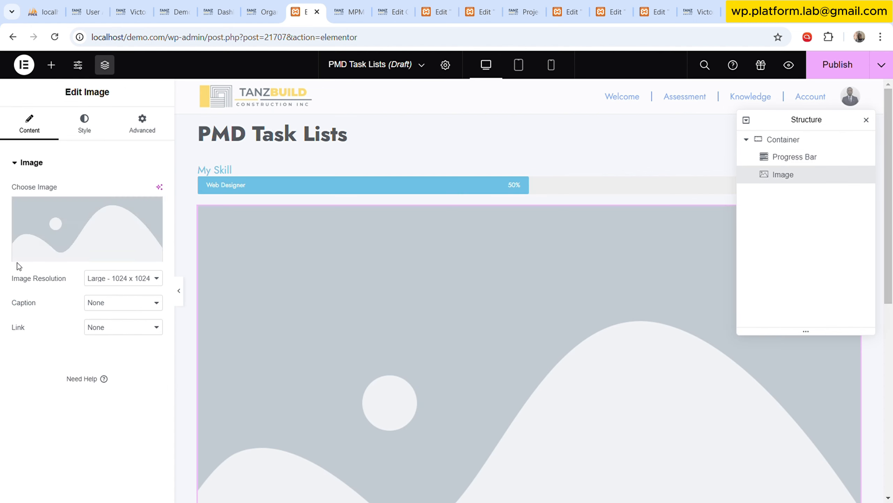
left_click(128, 232)
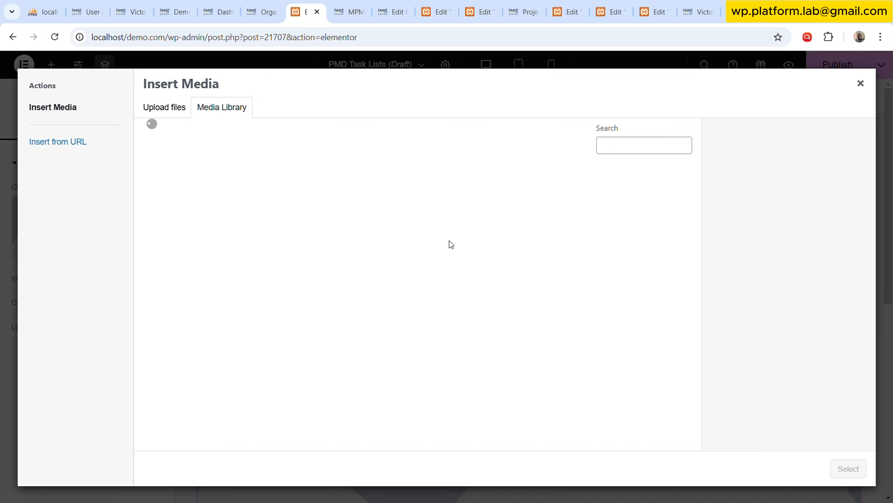
left_click(483, 216)
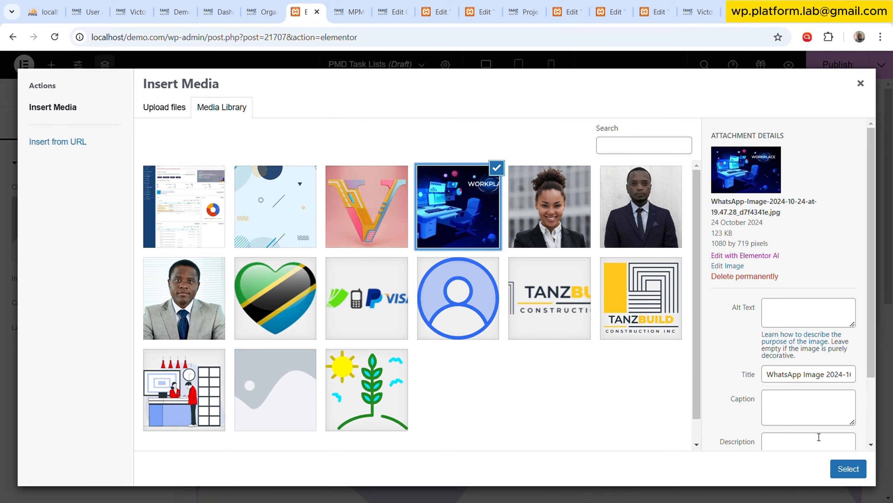
left_click(848, 468)
Style the image with 100% width, 200 px height and Cover object fit, and publish the template.
left_click(90, 128)
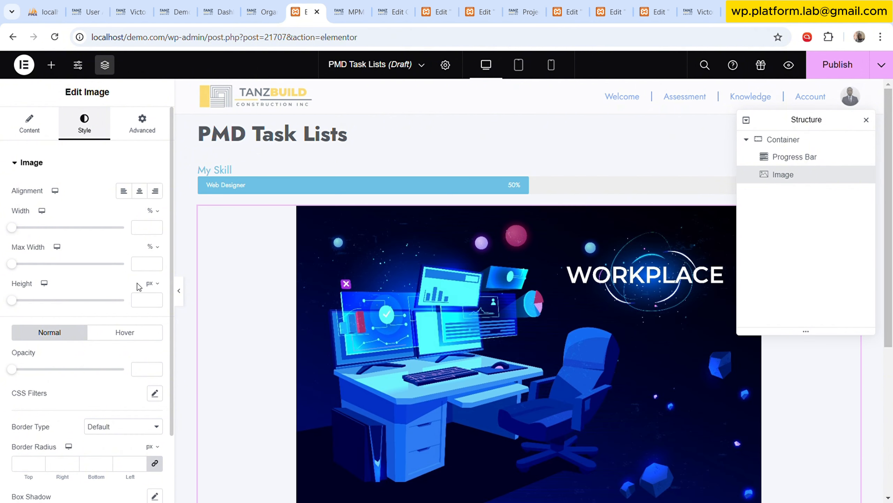
left_click(144, 300)
type("1")
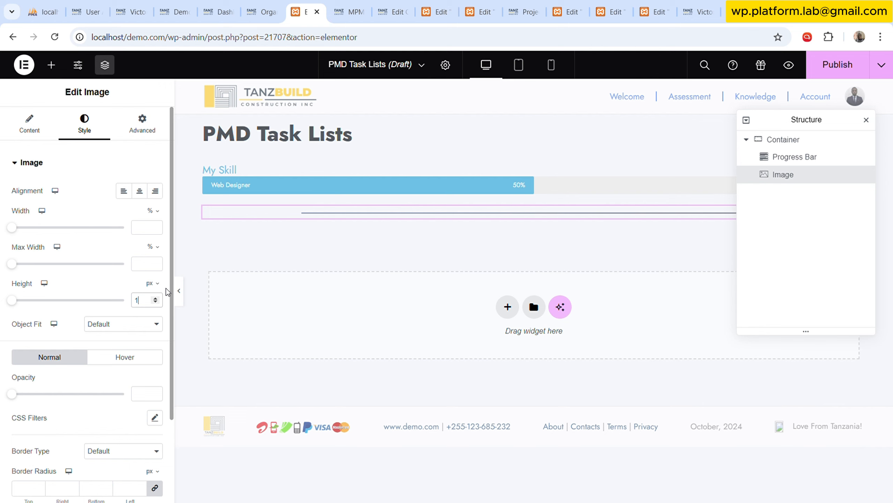
type("00")
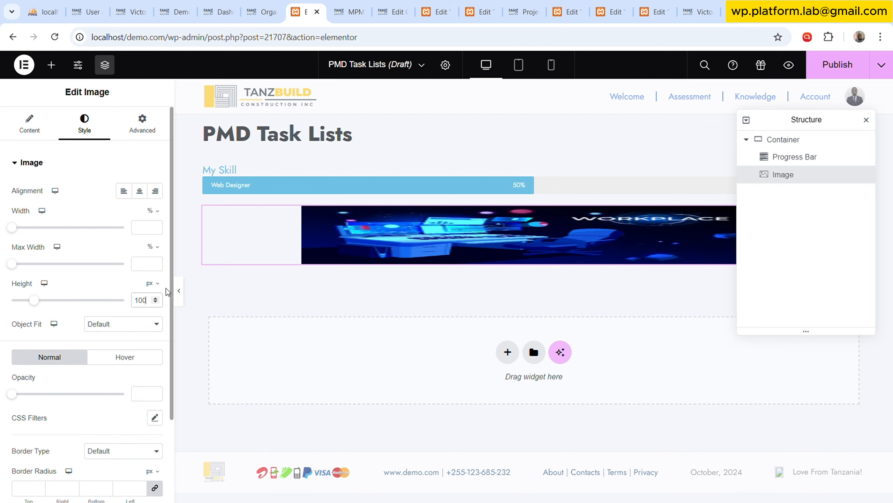
left_click(128, 325)
left_click(119, 364)
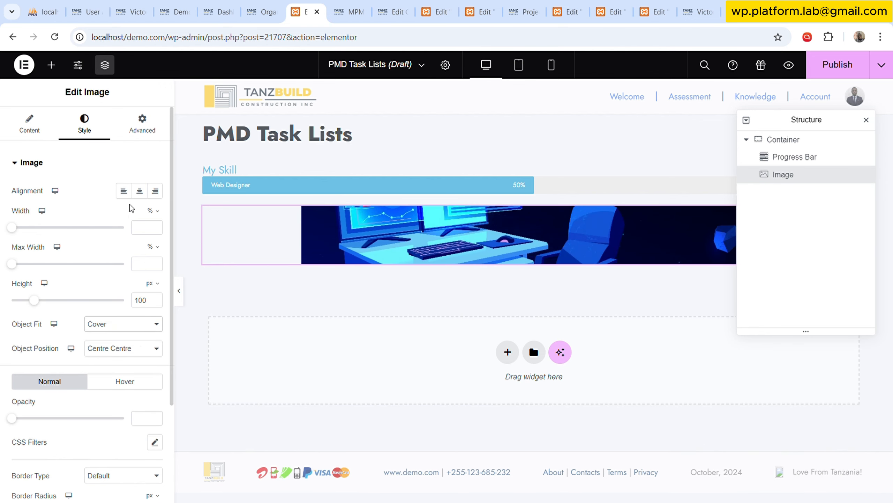
left_click_drag(56, 228, 197, 223)
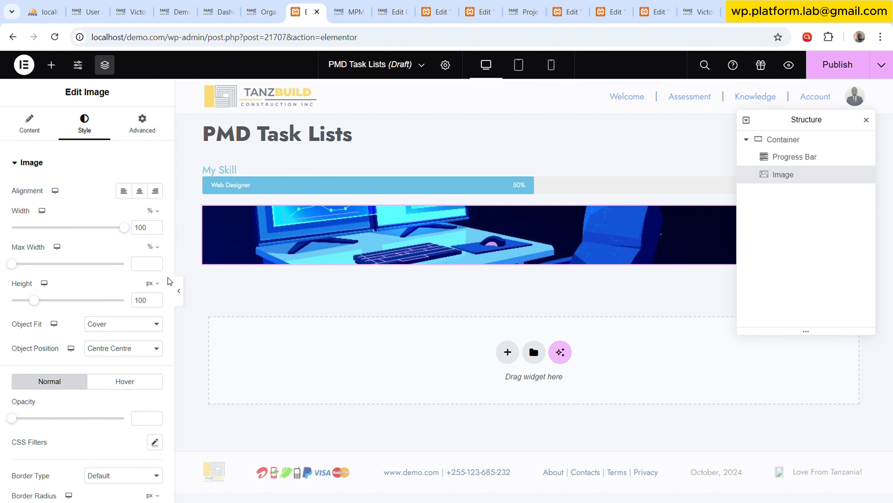
left_click_drag(145, 305, 136, 302)
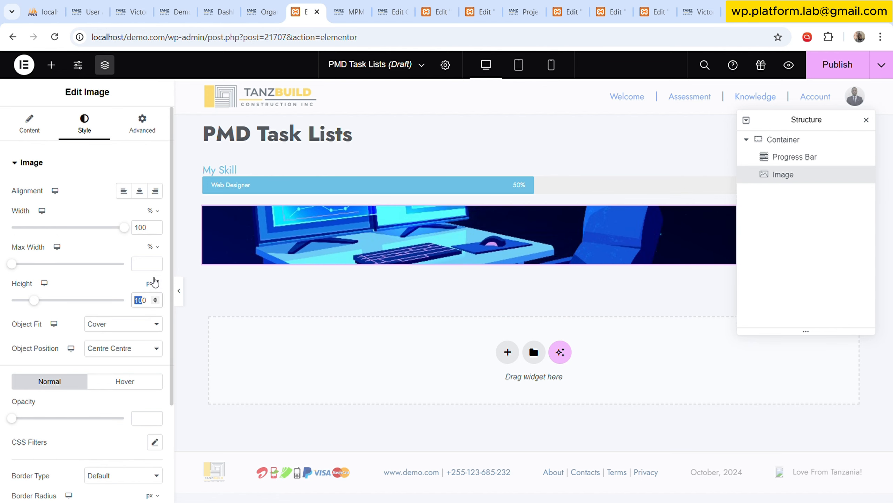
type("20")
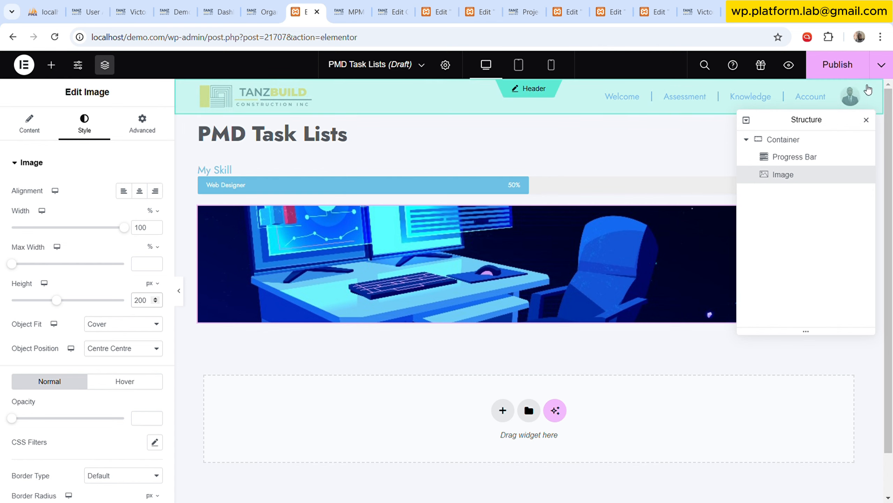
left_click(855, 78)
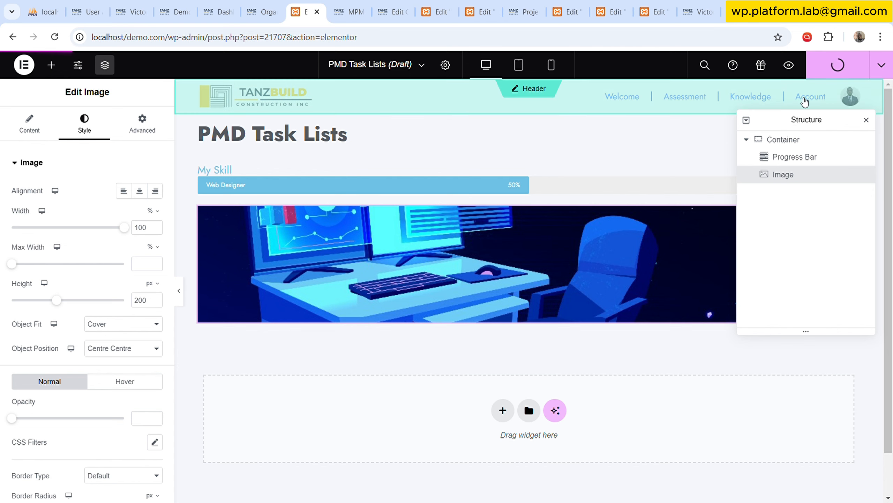
Open the saved templates list in the WordPress dashboard and copy the PMD Task Lists slug from its quick edit form.
left_click(341, 8)
left_click(303, 8)
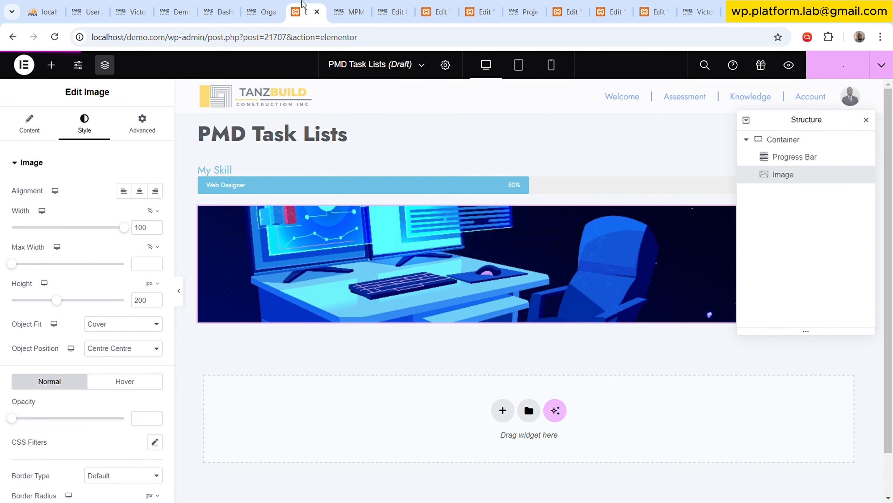
left_click(263, 9)
left_click(236, 6)
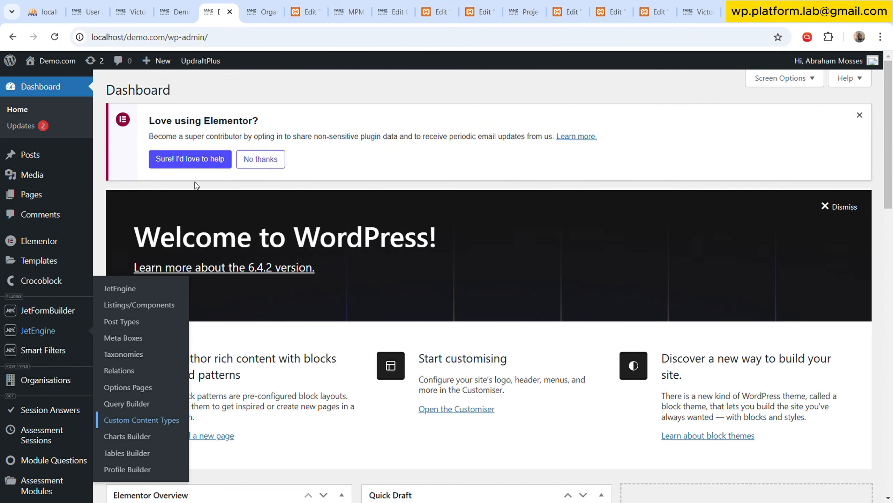
left_click(62, 262)
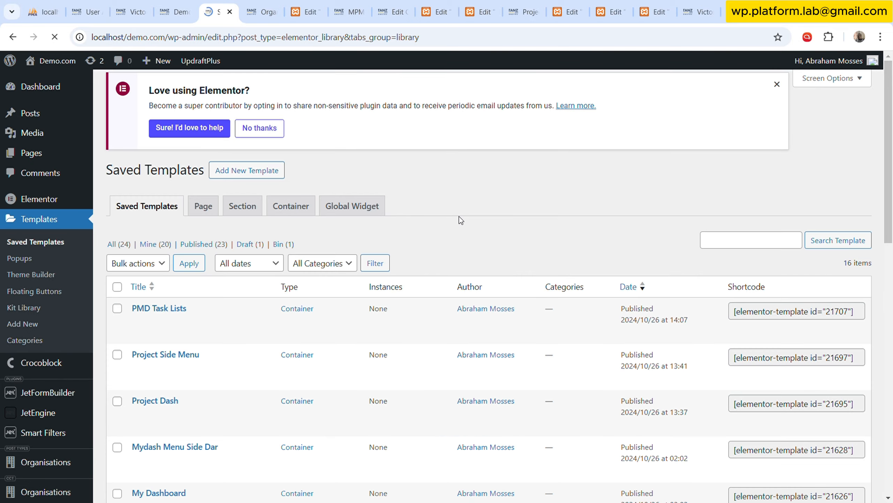
scroll(455, 222, "down", 3)
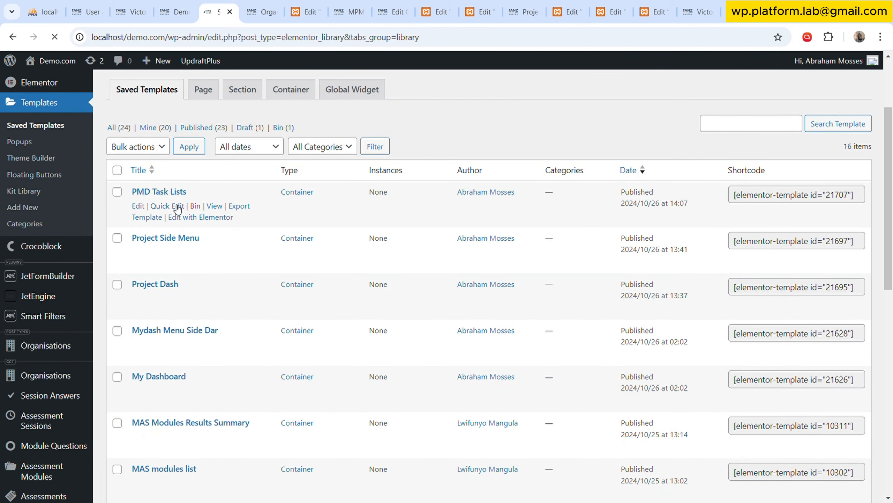
left_click(172, 236)
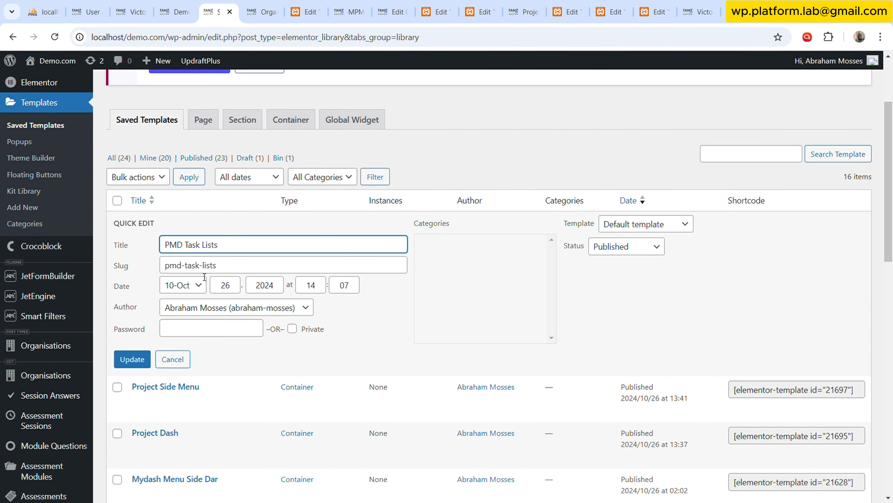
left_click_drag(213, 265, 145, 263)
key("ctrl+c")
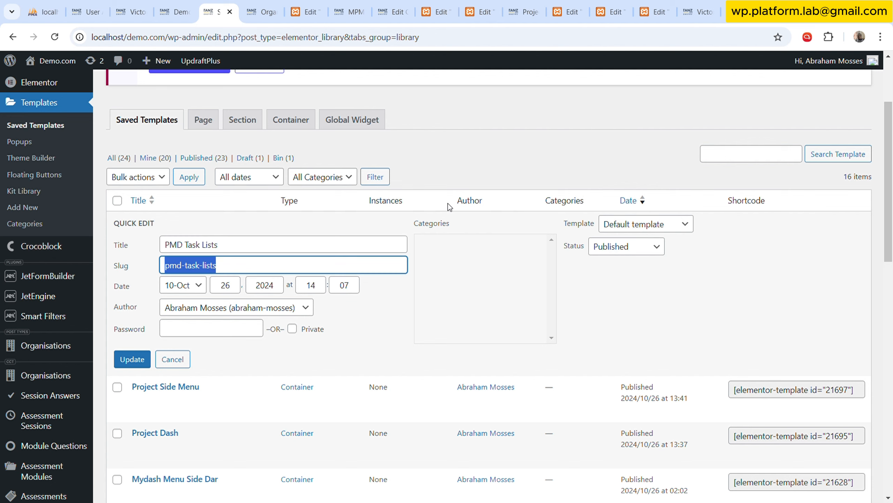
Load the Project Dash preview with the ms-module parameter in its address set to pmd-task-lists and view the page.
left_click(568, 11)
left_click(523, 11)
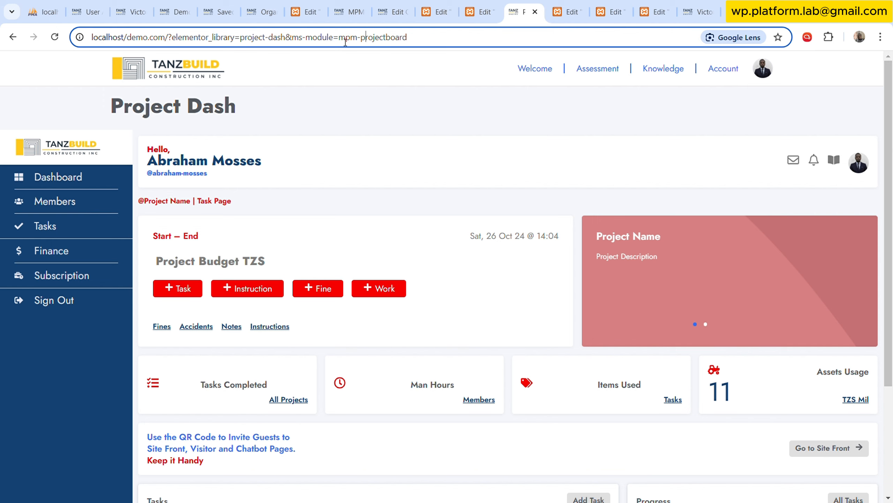
left_click_drag(344, 42, 485, 41)
key("ctrl+v")
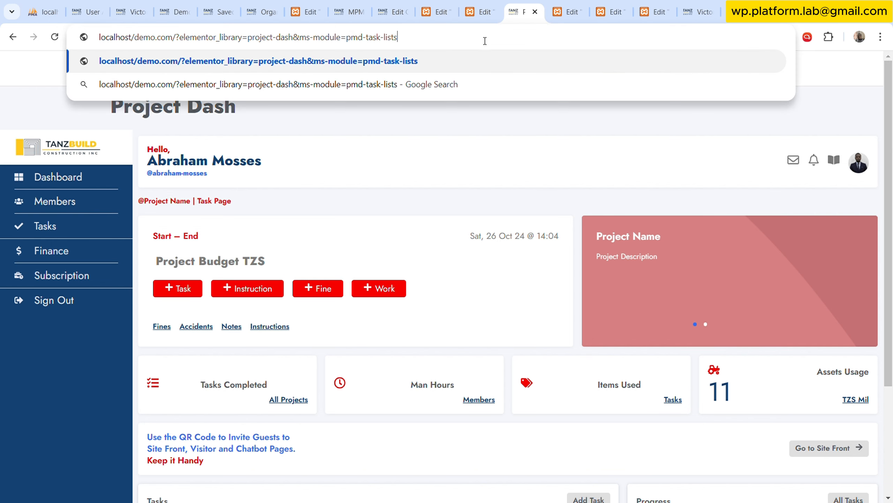
key("Return")
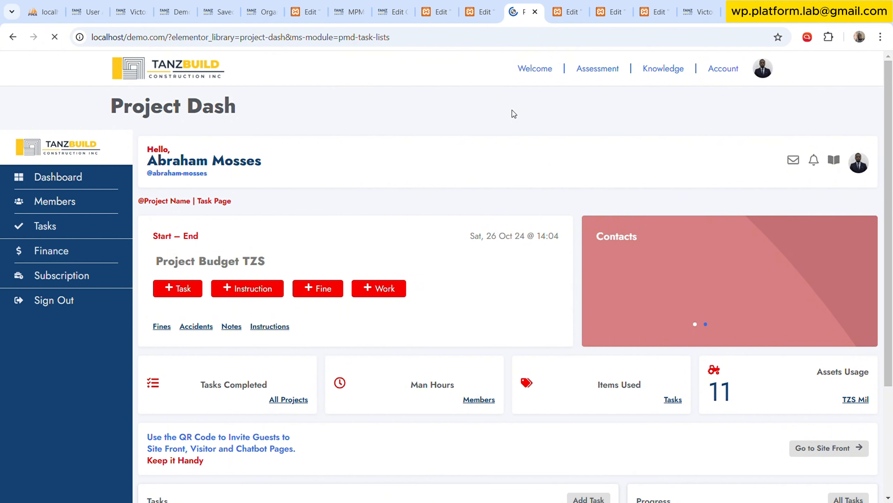
scroll(509, 123, "down", 1)
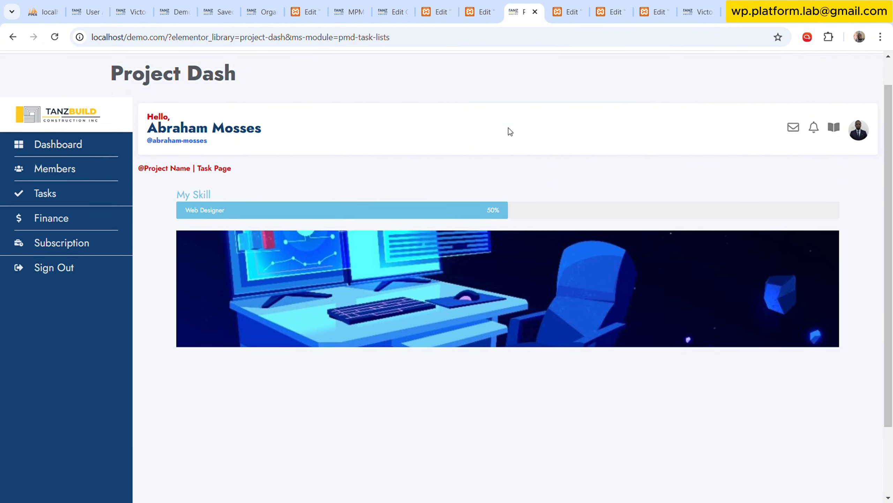
scroll(531, 337, "up", 1)
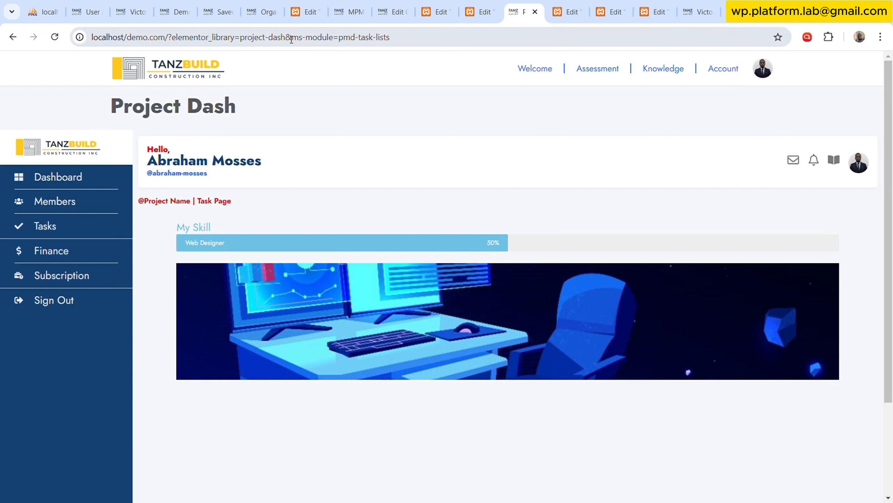
Compare the ms-module parameter in the preview address with the module widget's Request Parameter settings in the Project Dash editor.
left_click_drag(295, 39, 330, 43)
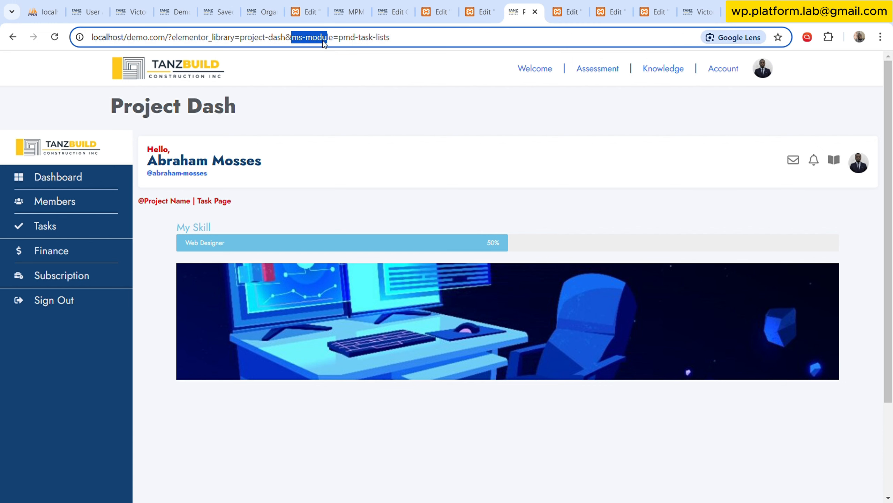
left_click(479, 12)
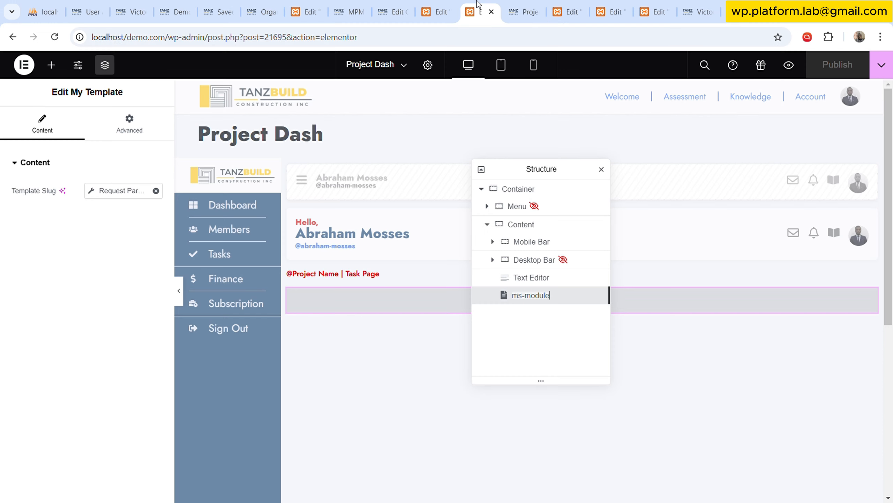
left_click(382, 294)
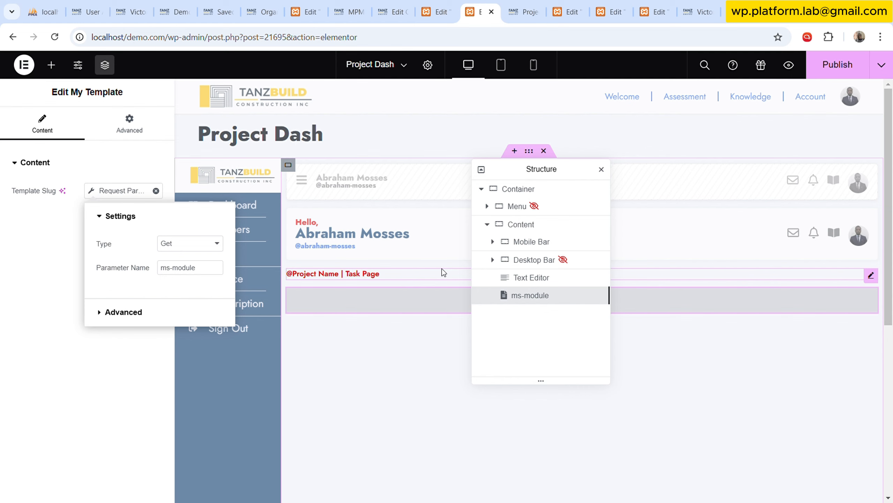
left_click(44, 352)
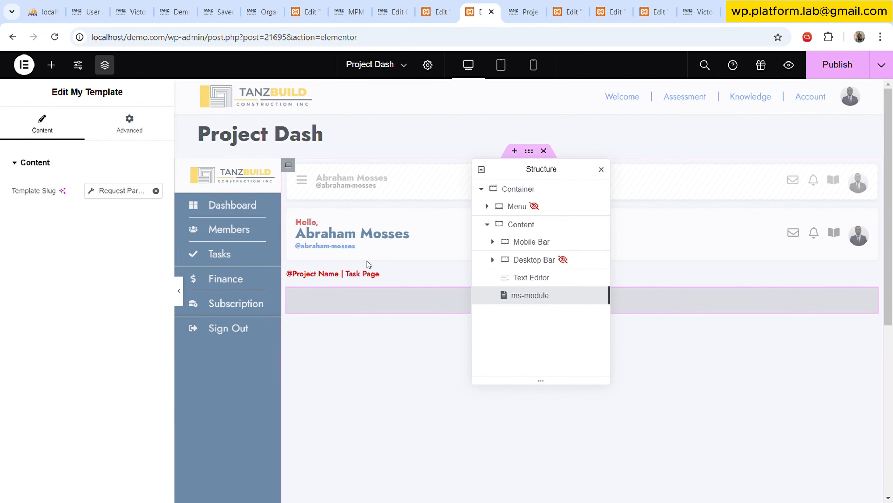
Check the Project Dash template's general settings and its preview address with ms-module set to pmd-task-lists.
left_click_drag(541, 173, 683, 162)
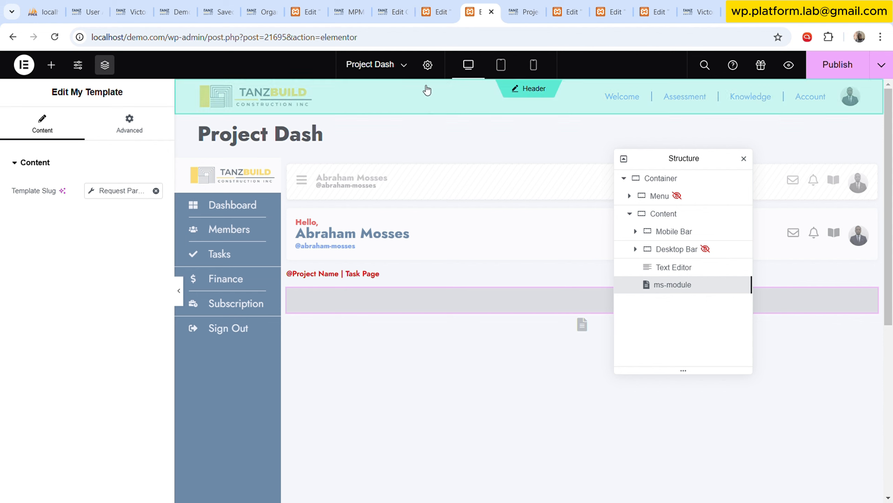
left_click(427, 65)
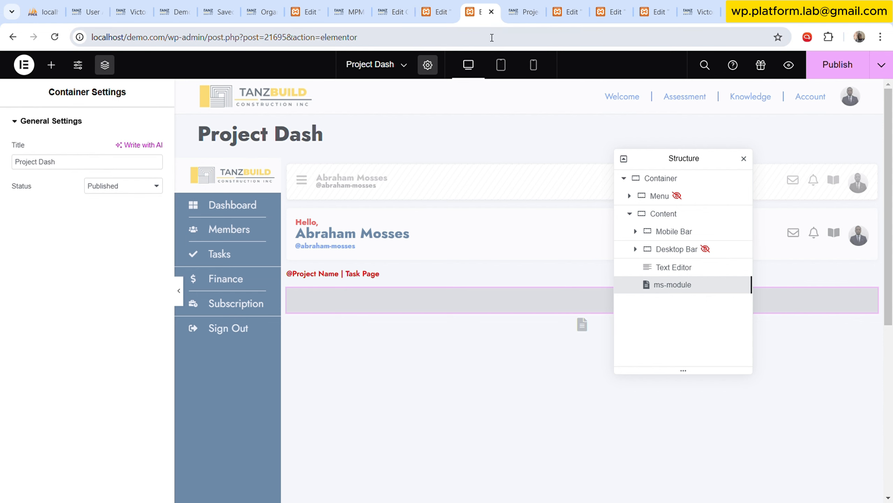
left_click(523, 11)
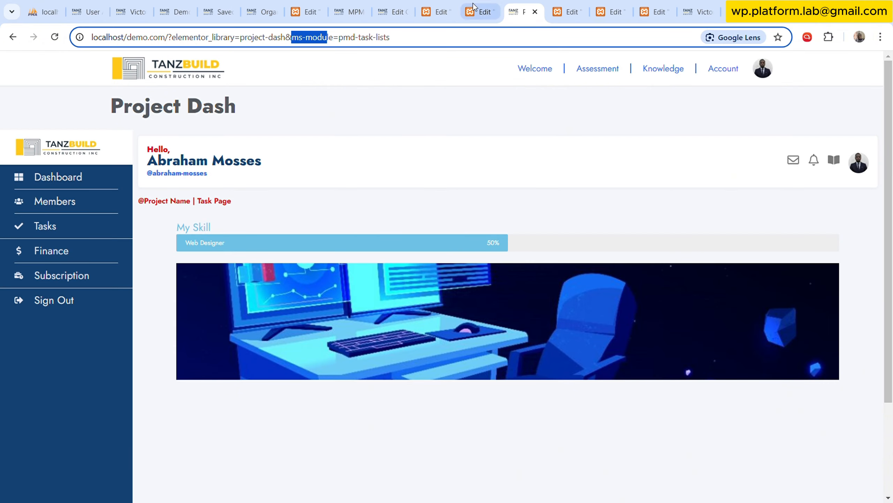
left_click(454, 120)
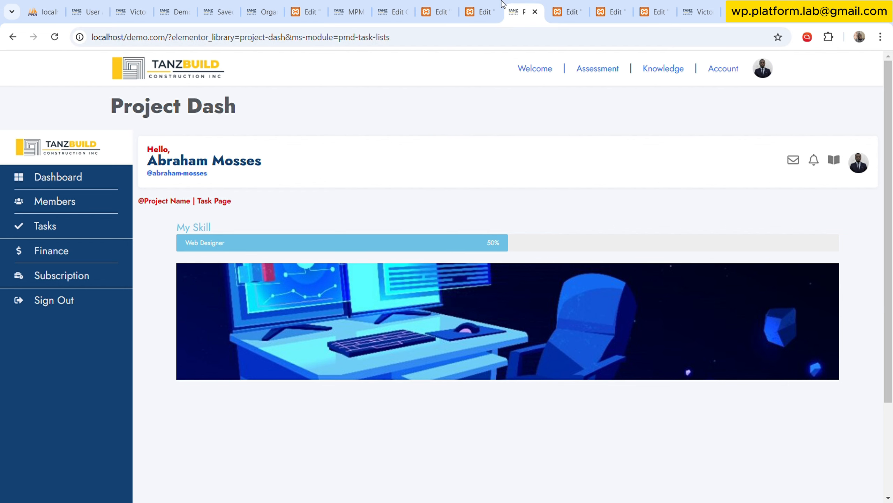
left_click(482, 4)
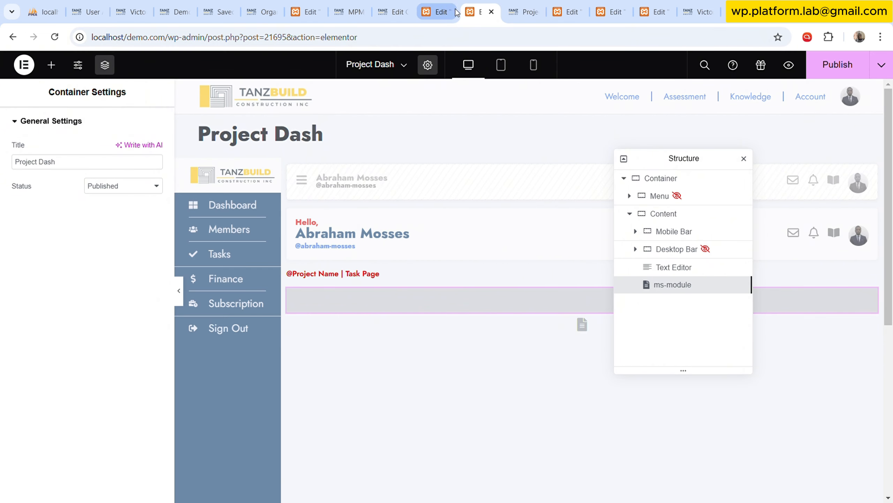
left_click(523, 11)
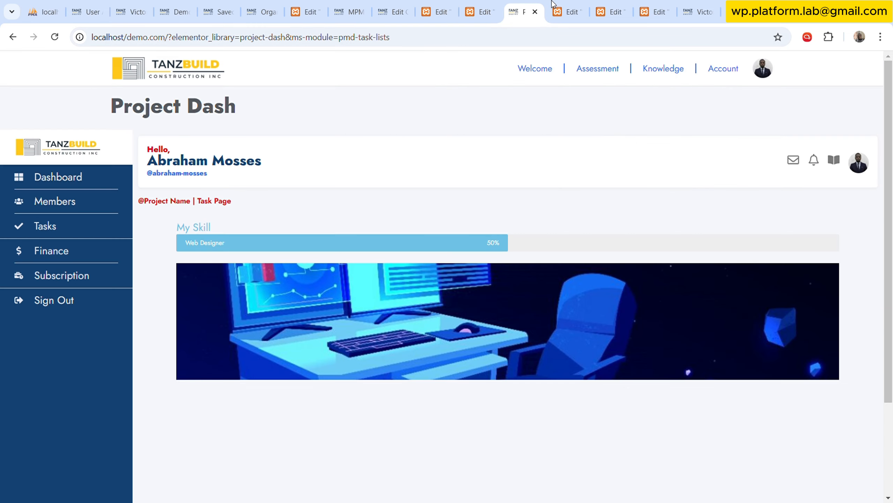
Inspect the Request Parameter settings behind the template slug of the ms-page widget in the Org MS template.
left_click(565, 10)
left_click(608, 11)
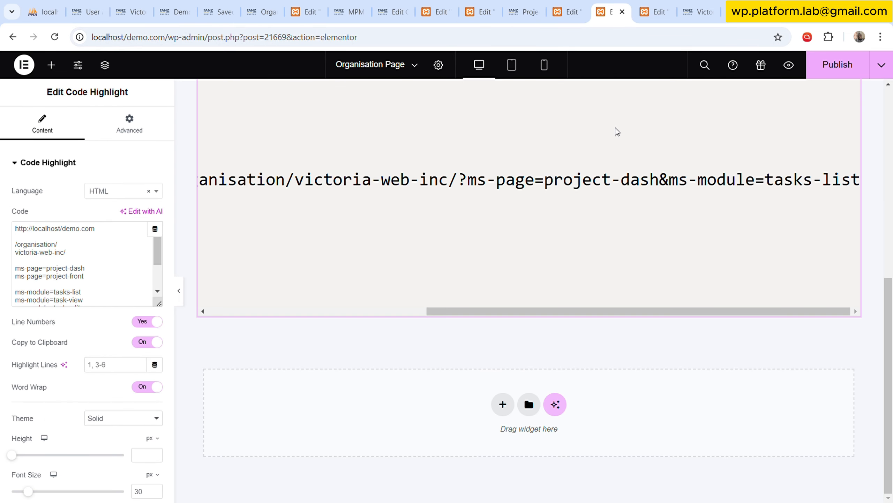
left_click(655, 11)
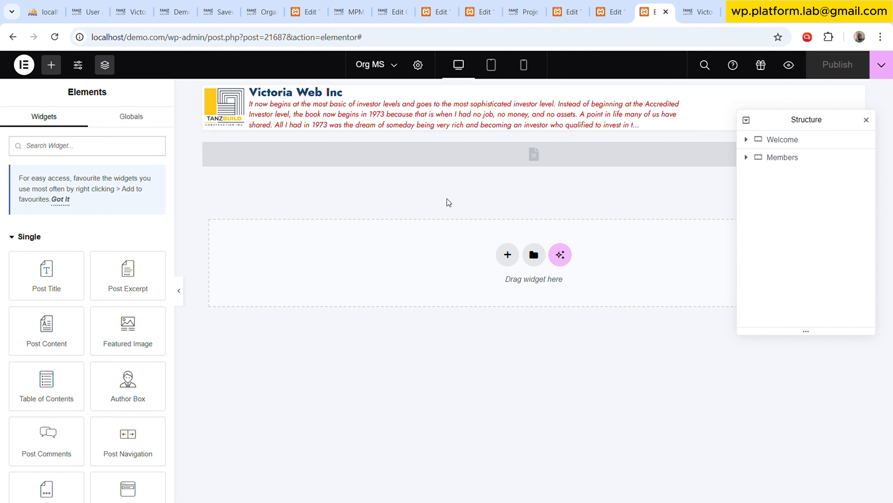
left_click(418, 66)
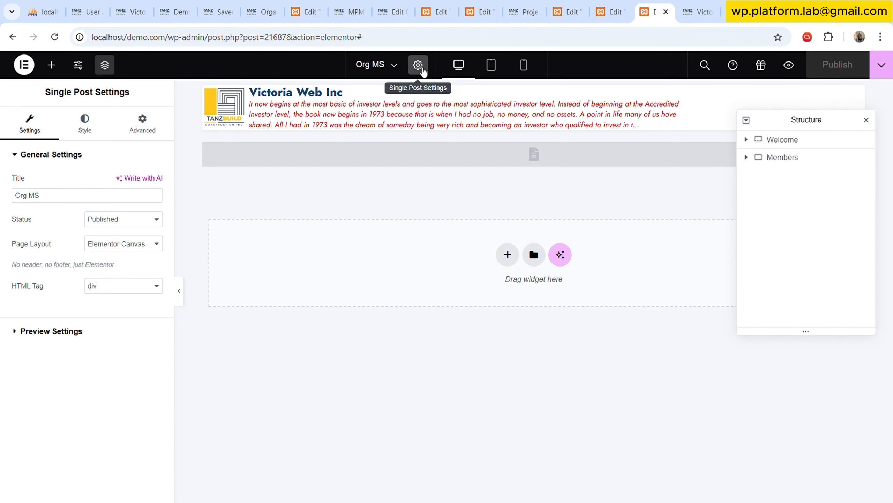
left_click(436, 160)
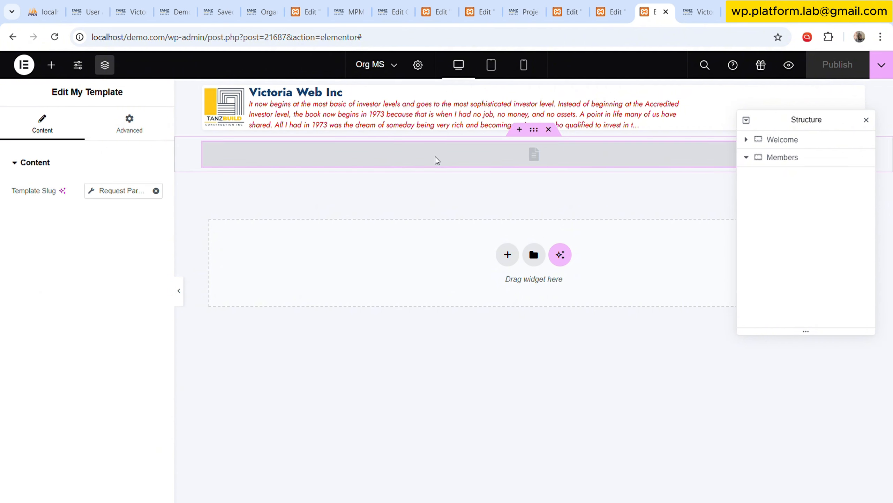
left_click(133, 192)
left_click(203, 273)
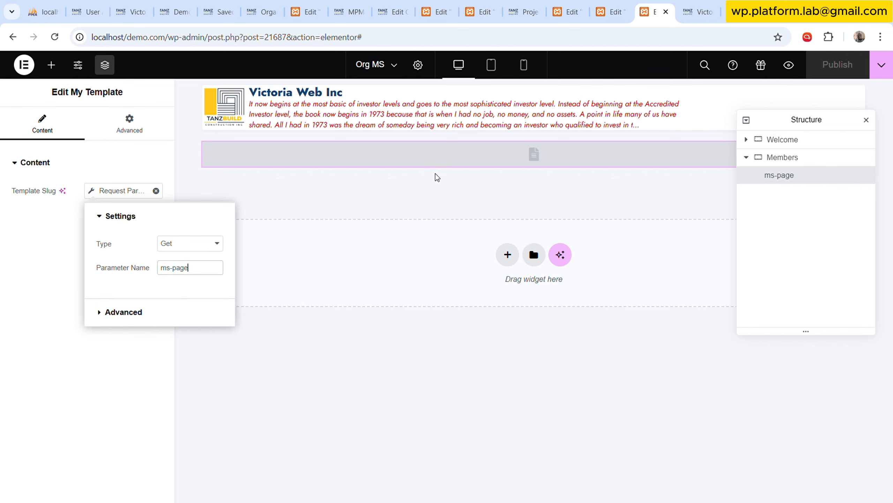
Close the unneeded browser tabs, including the Project Dash preview, PMD Task Lists editor, organisation editor, site home page and Victoria Web Inc page.
left_click(490, 5)
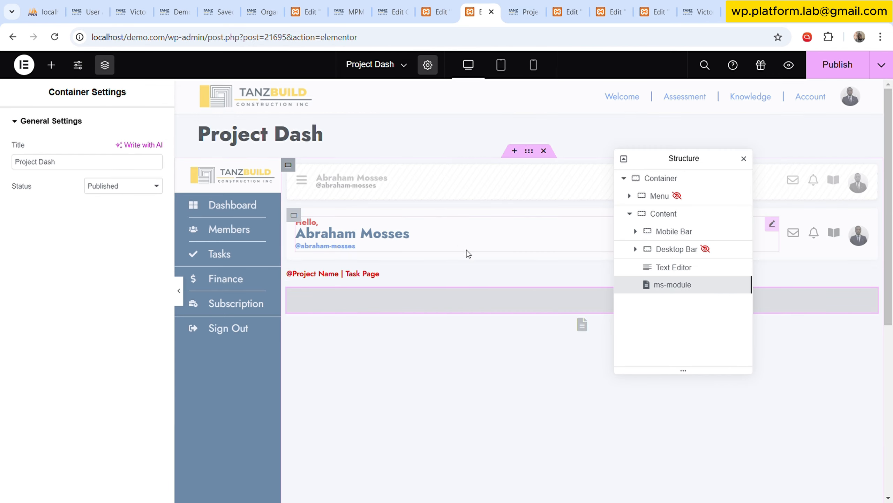
left_click(525, 5)
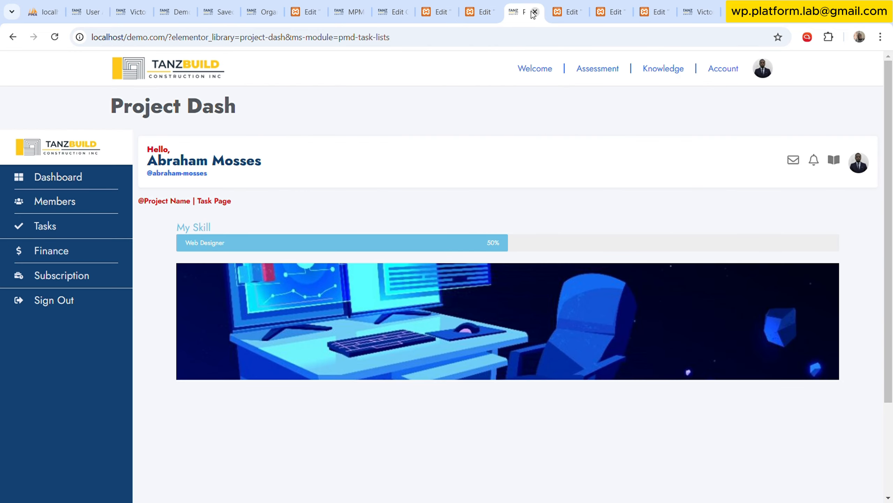
left_click(535, 12)
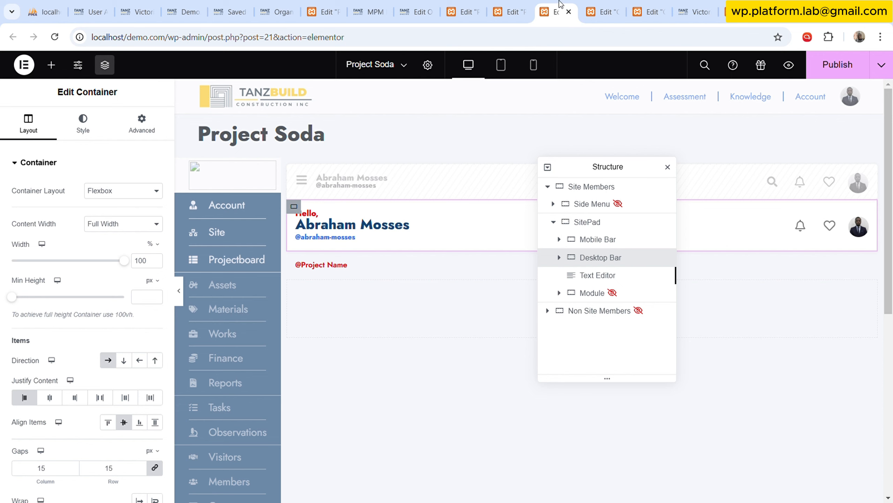
left_click(569, 12)
left_click(420, 5)
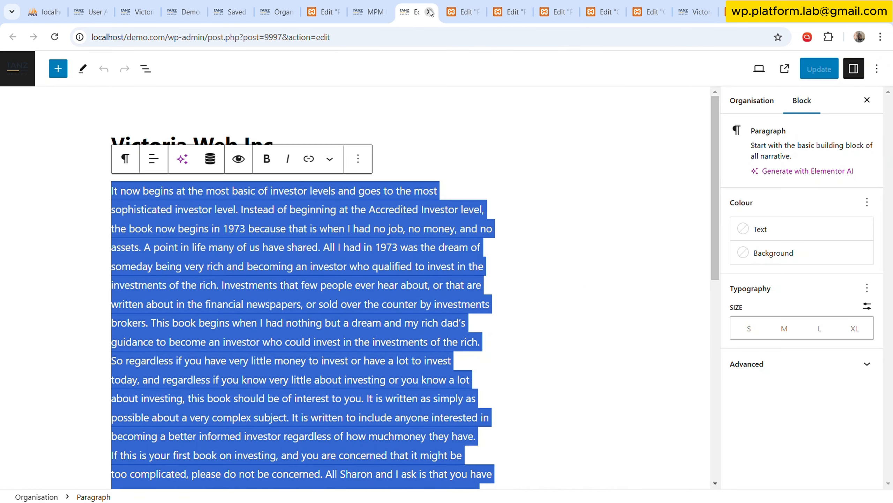
left_click(430, 11)
left_click(380, 12)
left_click(384, 12)
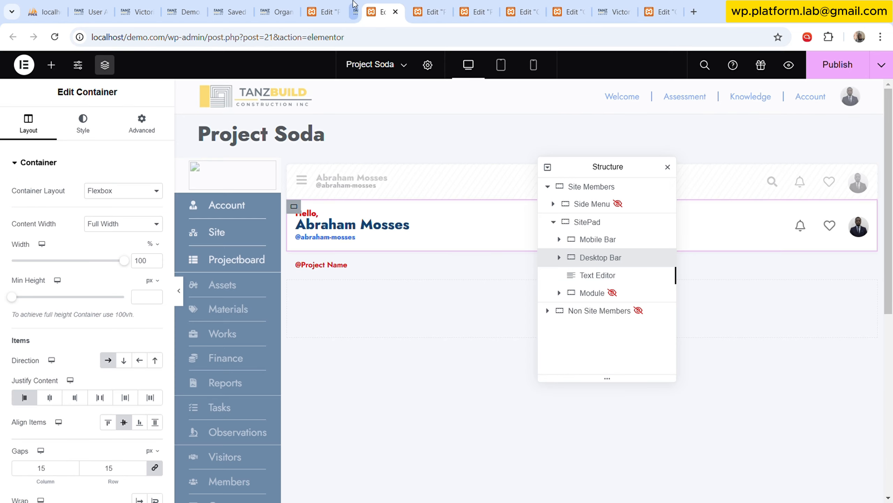
left_click(344, 5)
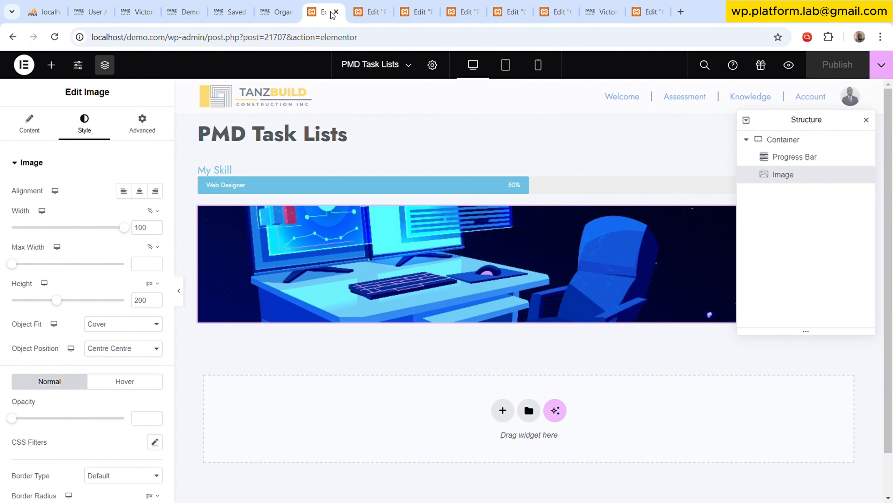
left_click(336, 12)
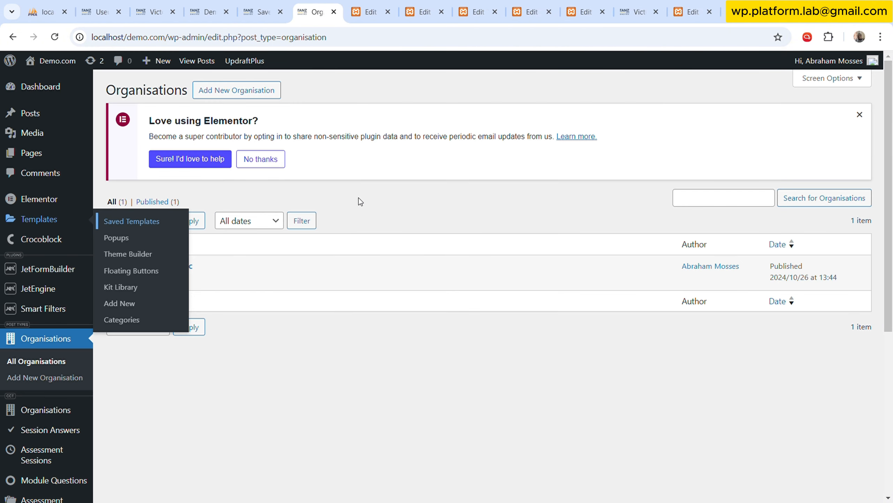
left_click(220, 12)
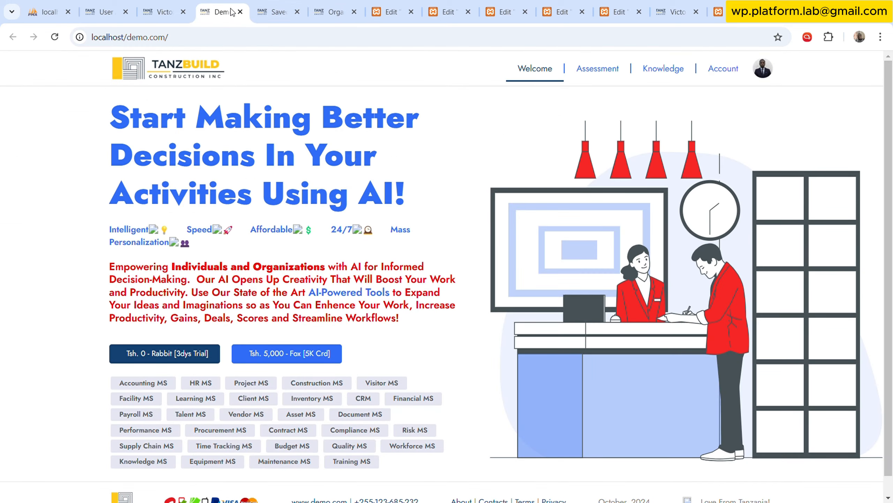
left_click(240, 12)
left_click(169, 5)
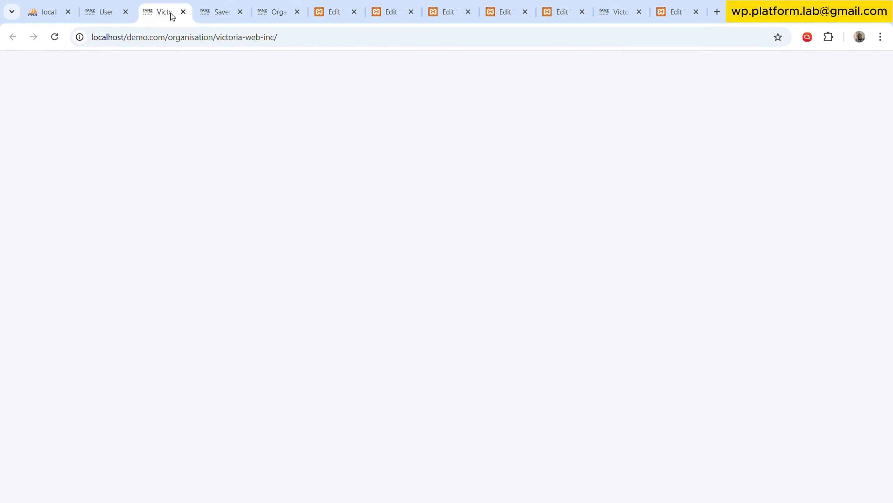
left_click(182, 11)
Return to the Project Dash editor and inspect the popup link of the menu icon inside the Mobile Bar container.
left_click(220, 12)
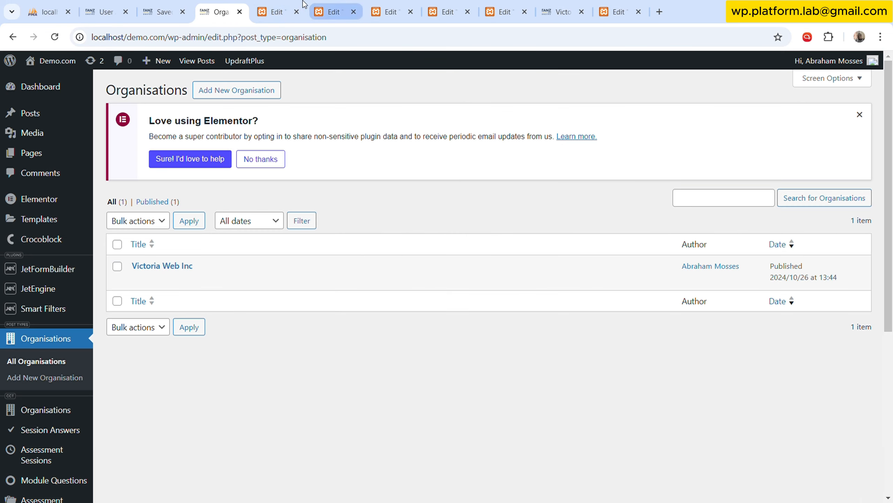
left_click(331, 4)
left_click(373, 5)
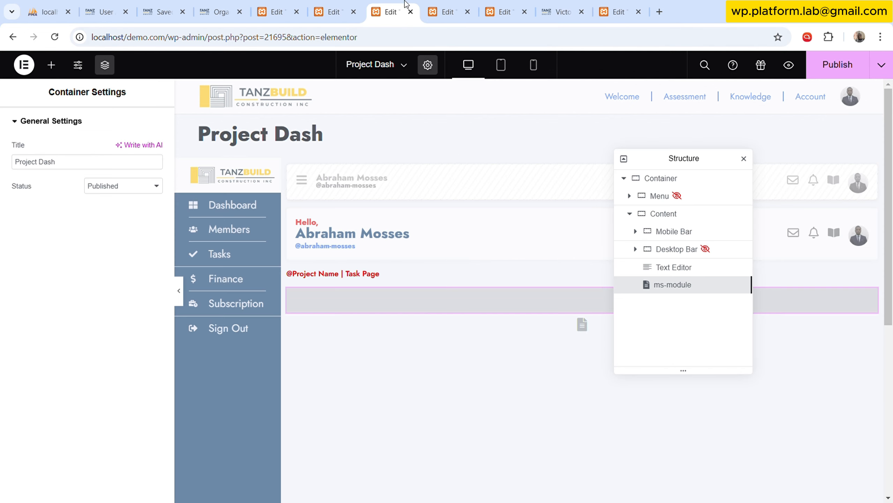
left_click(337, 5)
left_click(394, 5)
left_click(512, 4)
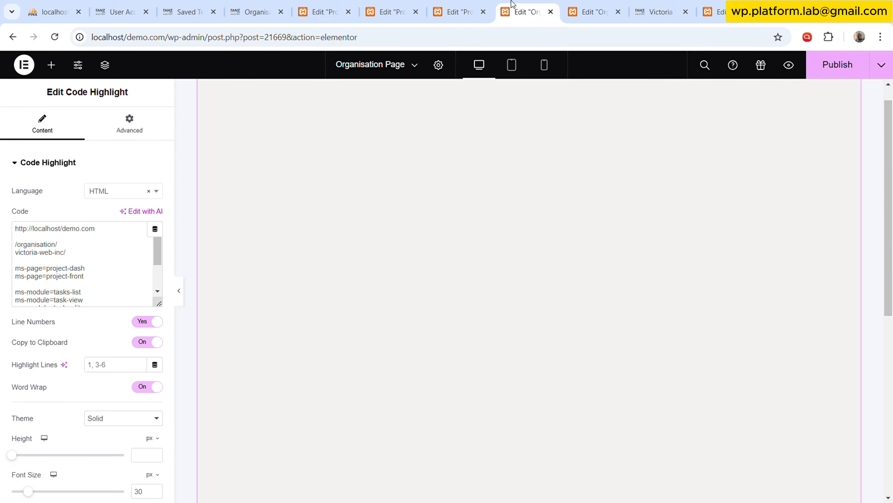
left_click(584, 5)
left_click(452, 5)
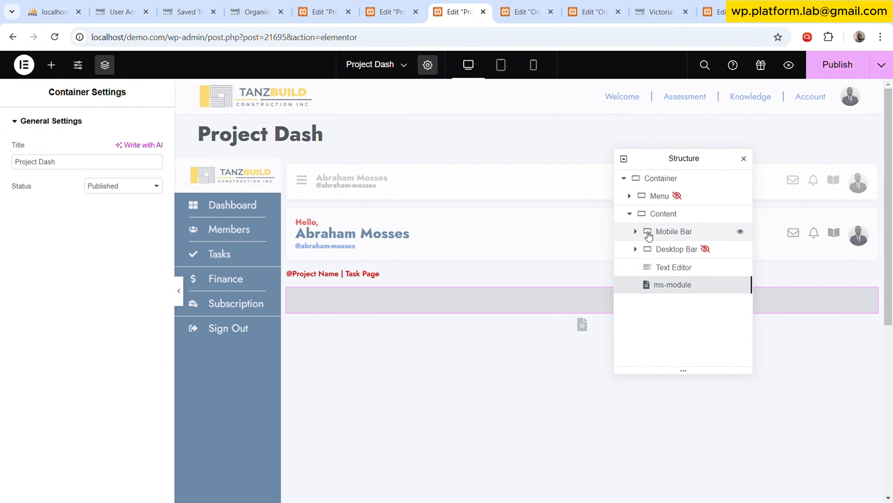
left_click(670, 232)
left_click(635, 231)
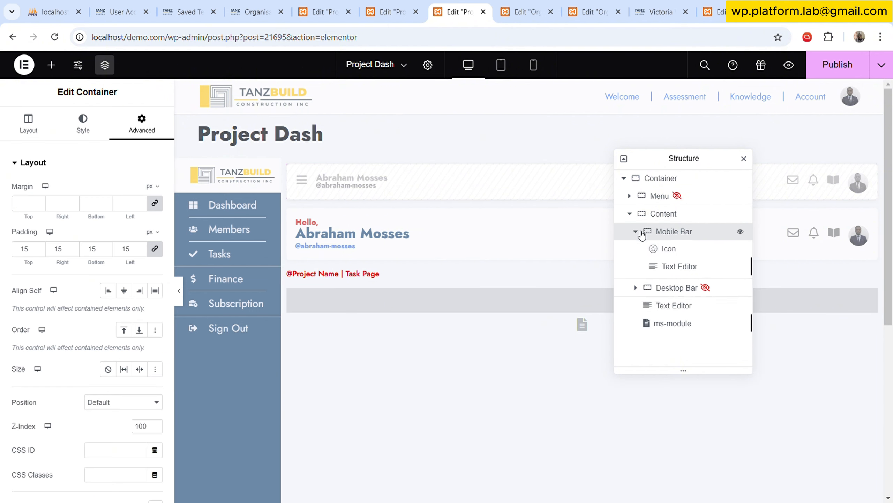
left_click(678, 251)
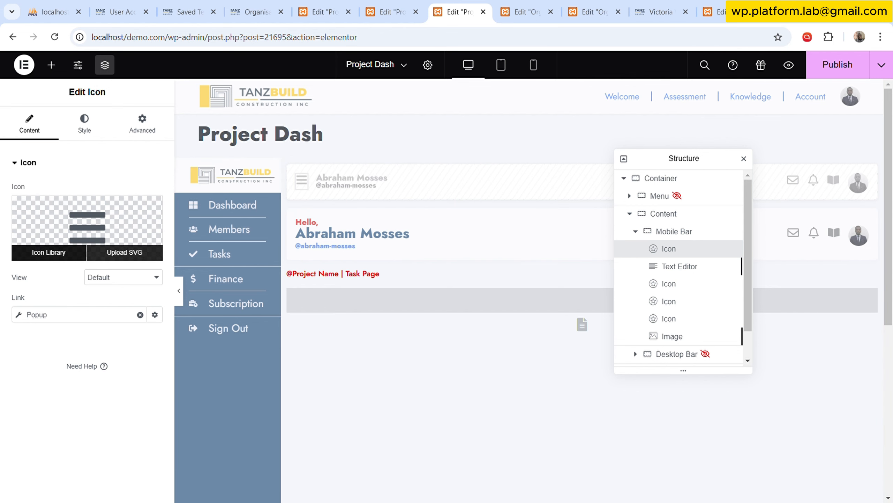
Create a new popup template named Project Side Menu Popup from the WordPress dashboard.
left_click(247, 4)
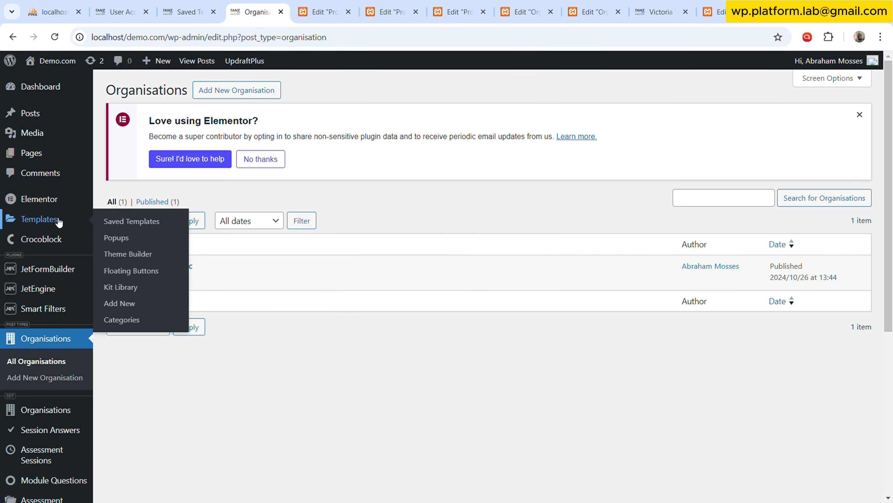
left_click(116, 236)
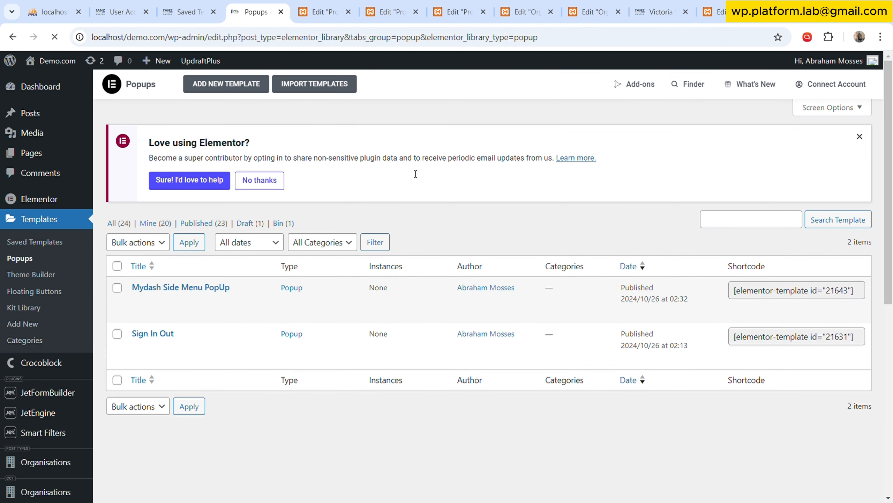
left_click(227, 84)
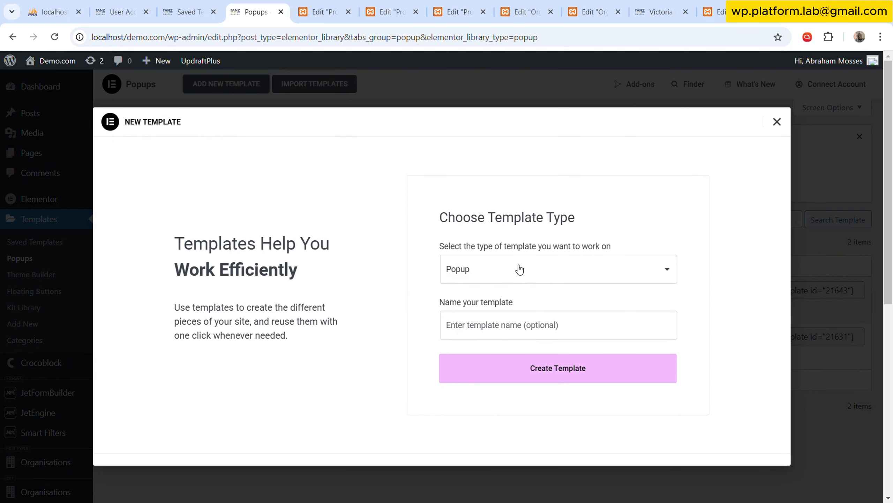
left_click(538, 327)
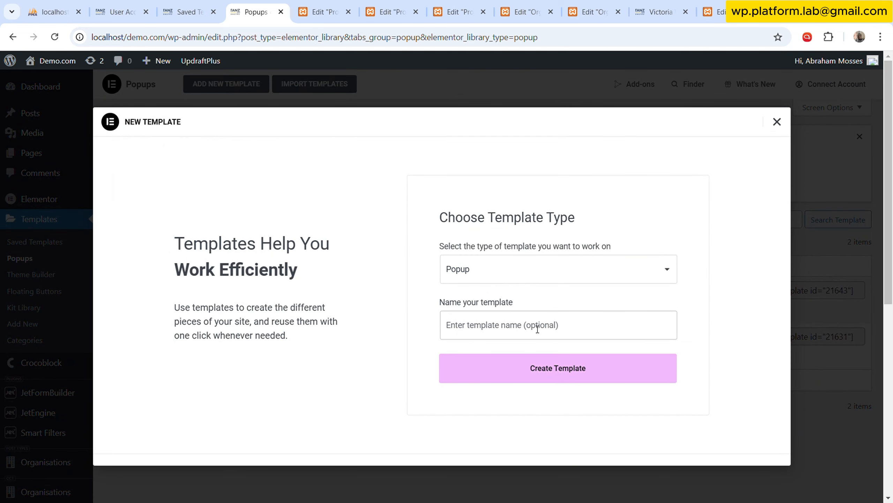
type("pROJECT")
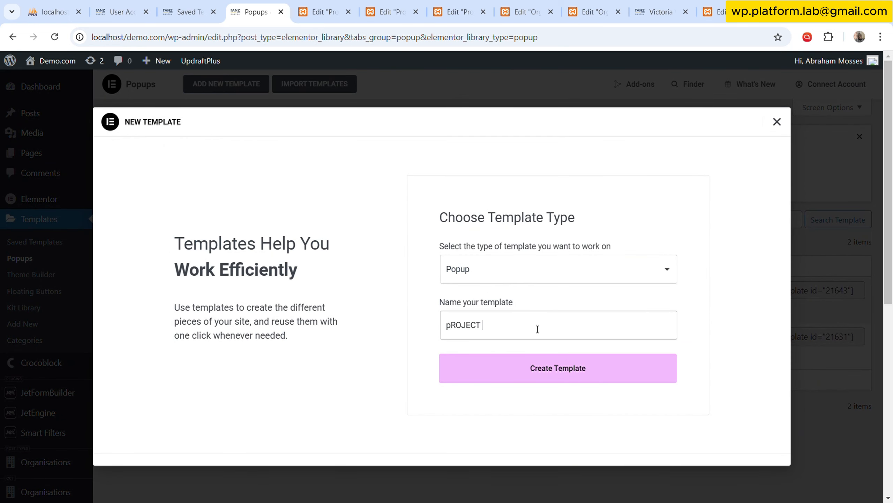
left_click(552, 378)
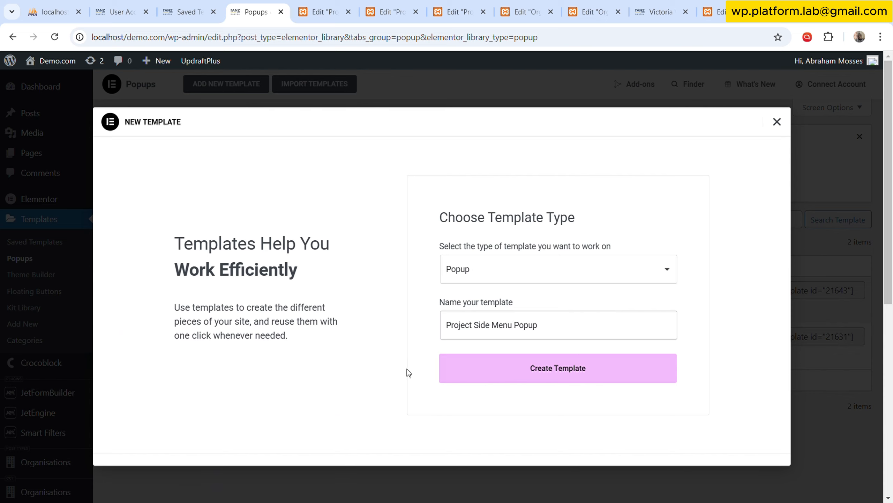
left_click(584, 365)
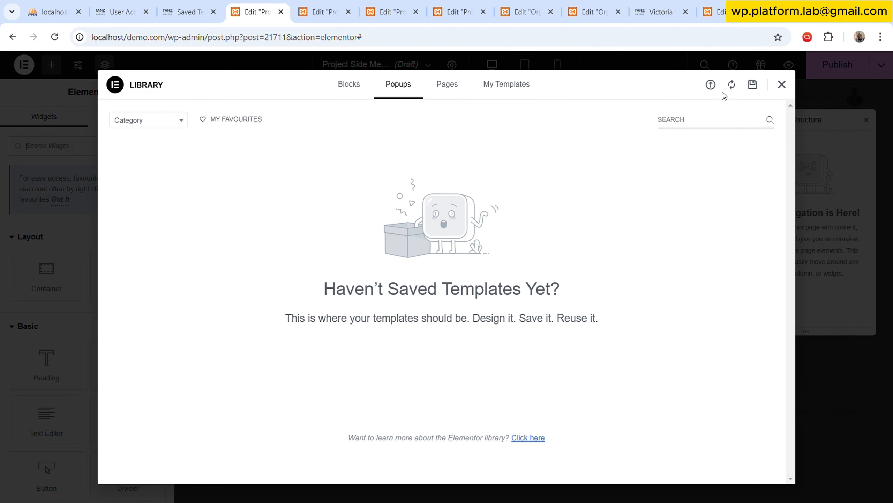
Insert the saved Mydash Side Menu PopUp template from the library's own templates into the new popup.
left_click(528, 89)
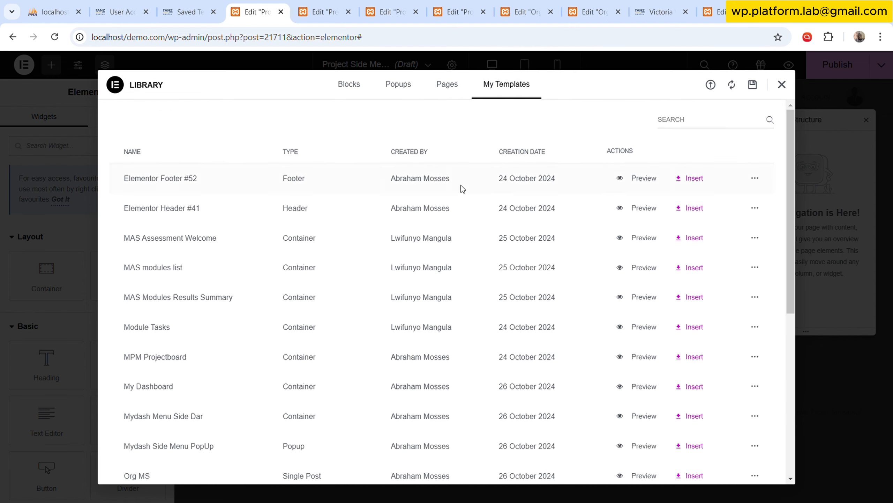
left_click(294, 152)
scroll(298, 306, "down", 5)
scroll(302, 330, "down", 1)
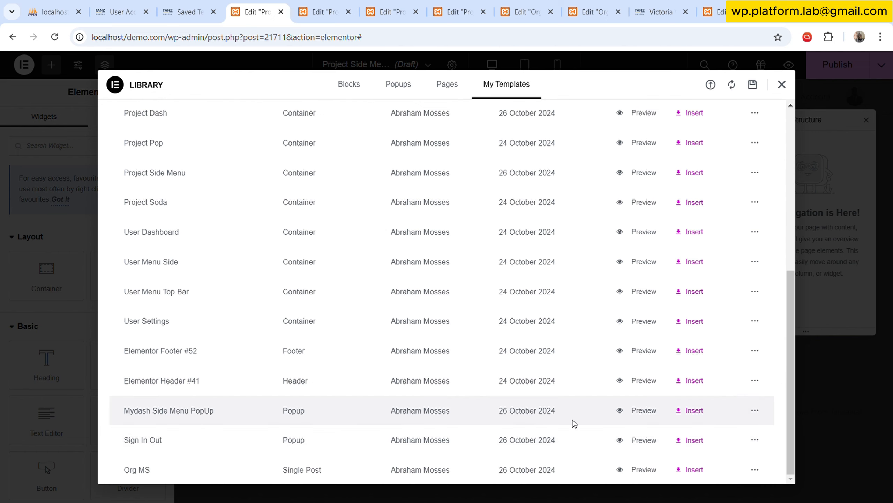
left_click(692, 411)
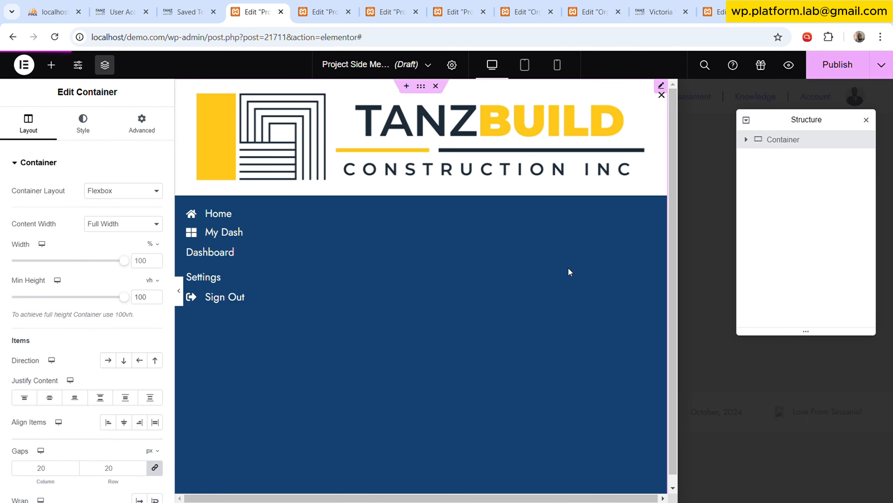
Switch the popup's Template widget to Project Side Menu and publish the popup without adding display conditions.
left_click(513, 289)
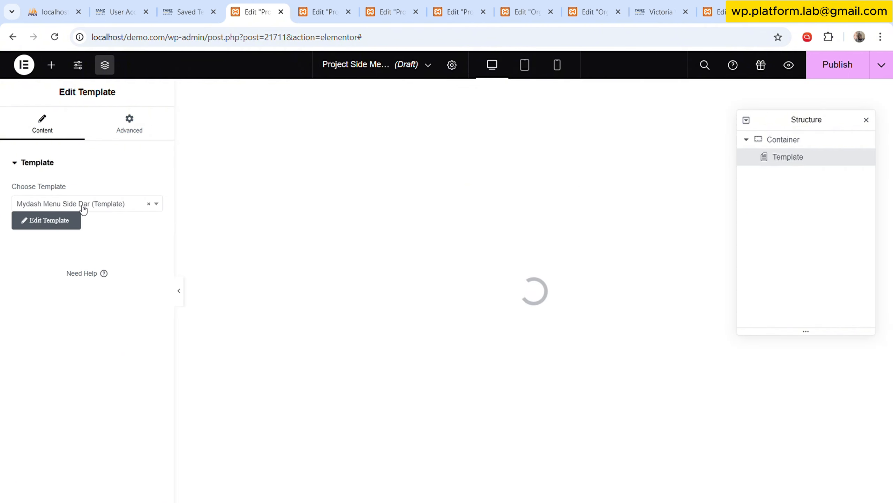
left_click(80, 206)
type("proje")
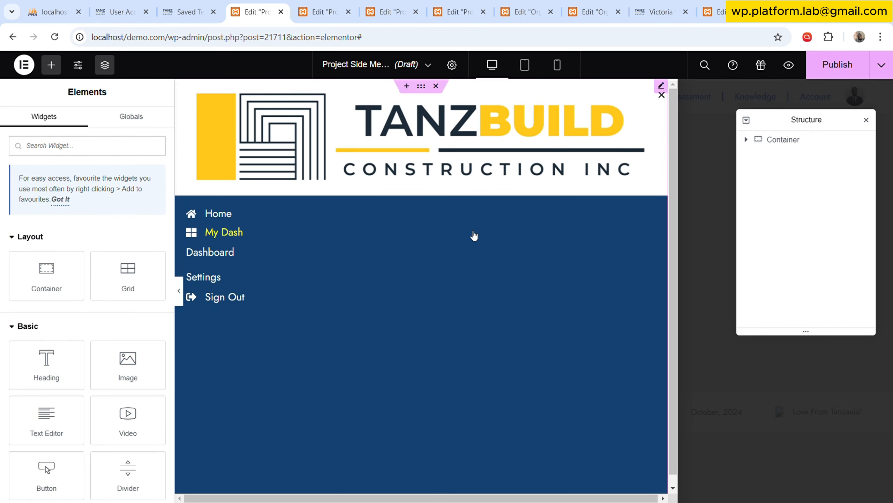
left_click(474, 236)
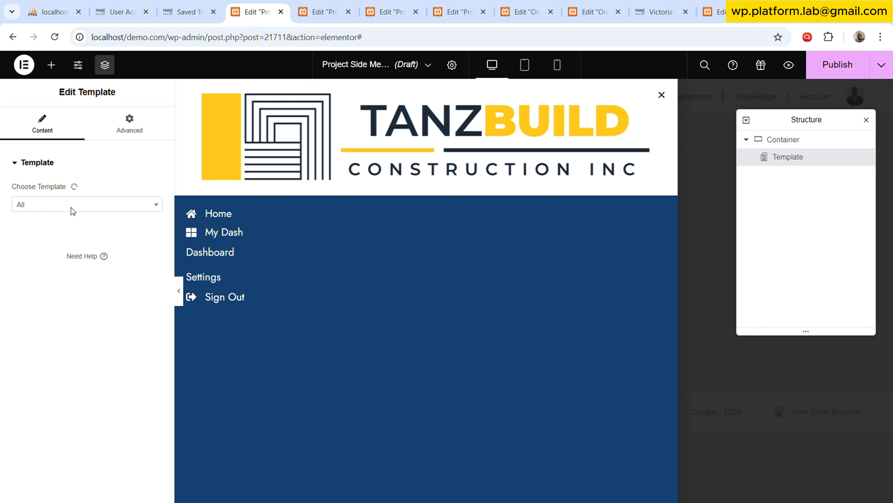
left_click(75, 207)
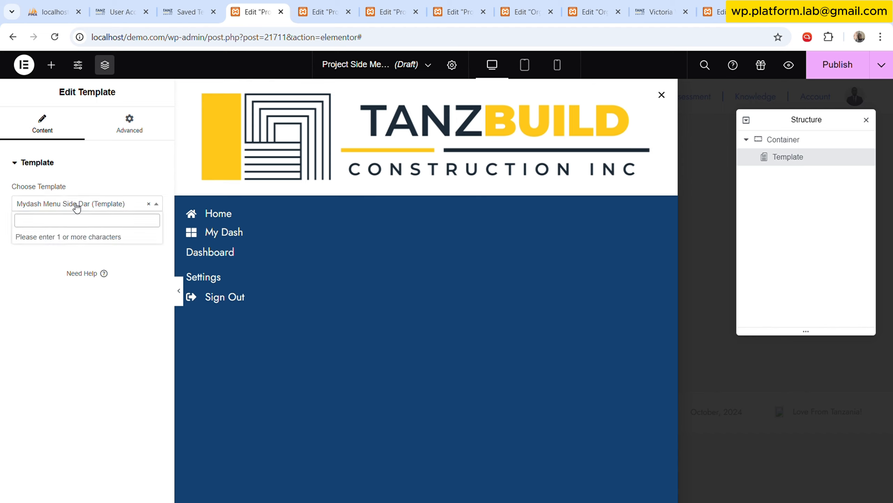
type("proje")
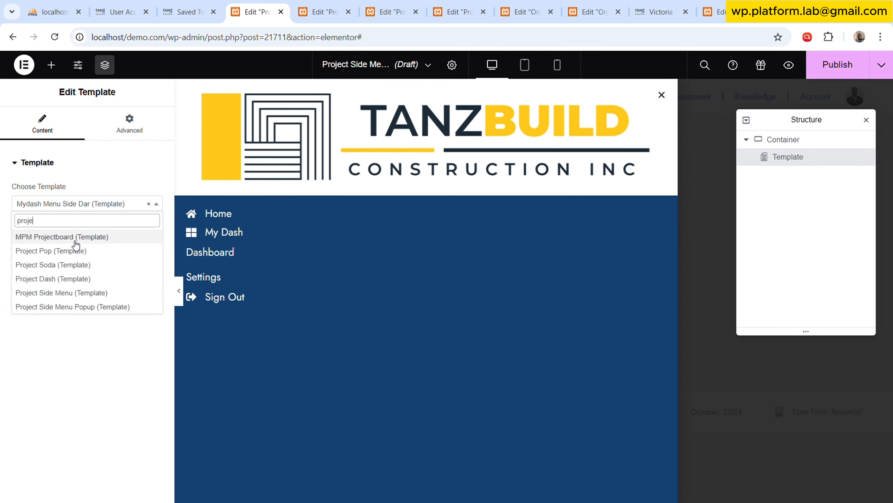
left_click(80, 293)
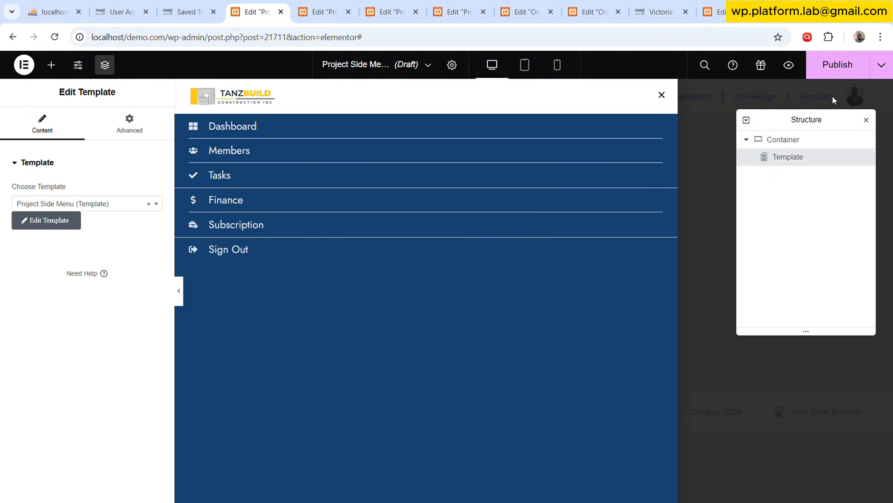
left_click(831, 75)
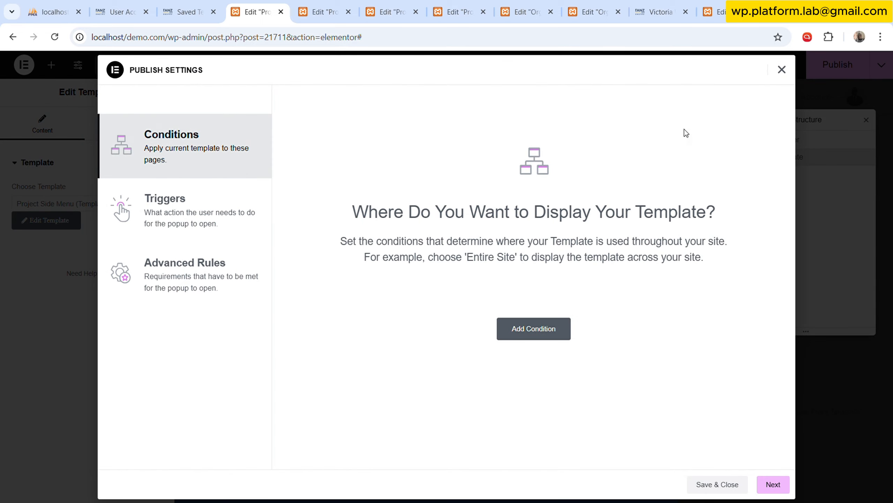
left_click(730, 486)
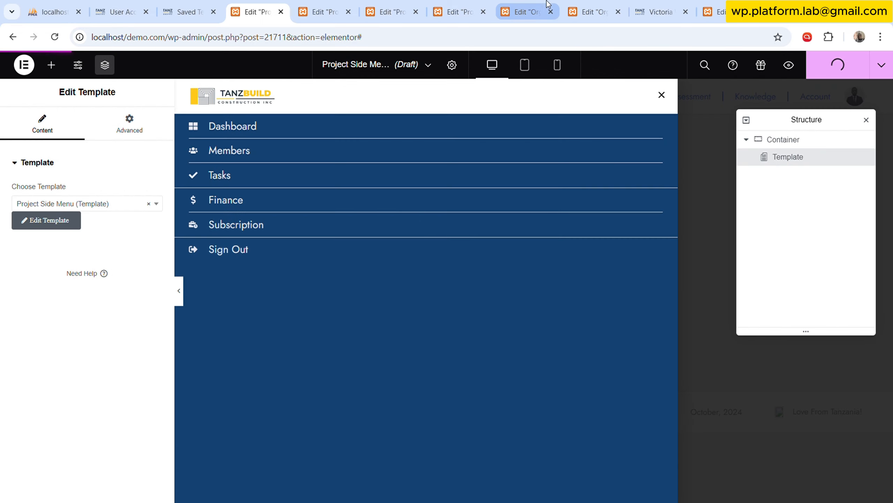
Link the Mobile Bar menu icon in Project Dash to toggle Project Side Menu Popup, and publish the update.
left_click(527, 10)
left_click(461, 11)
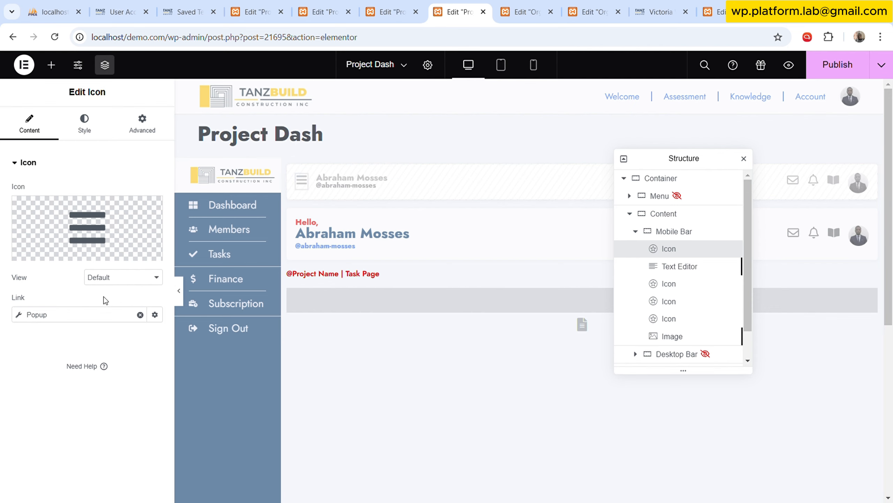
left_click(46, 318)
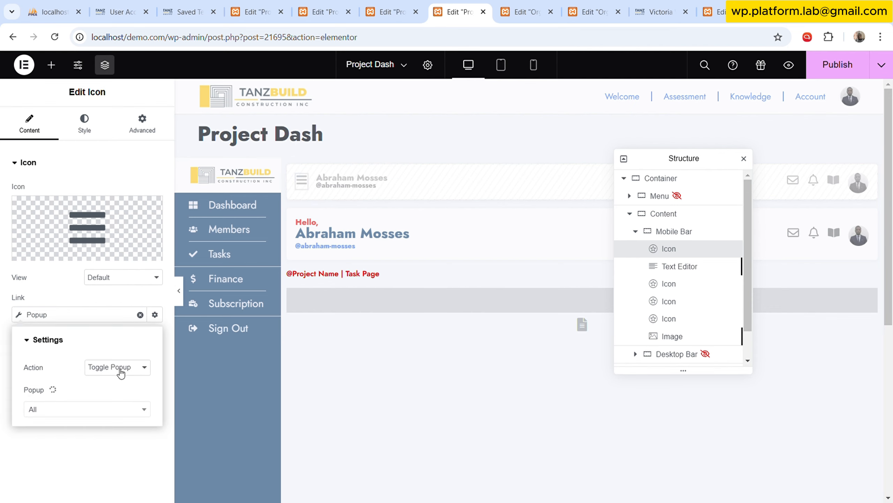
left_click(88, 410)
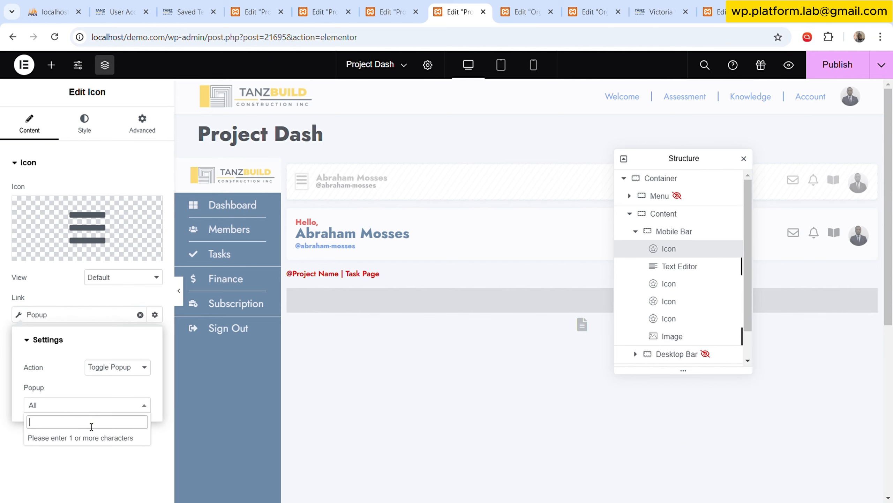
type("side")
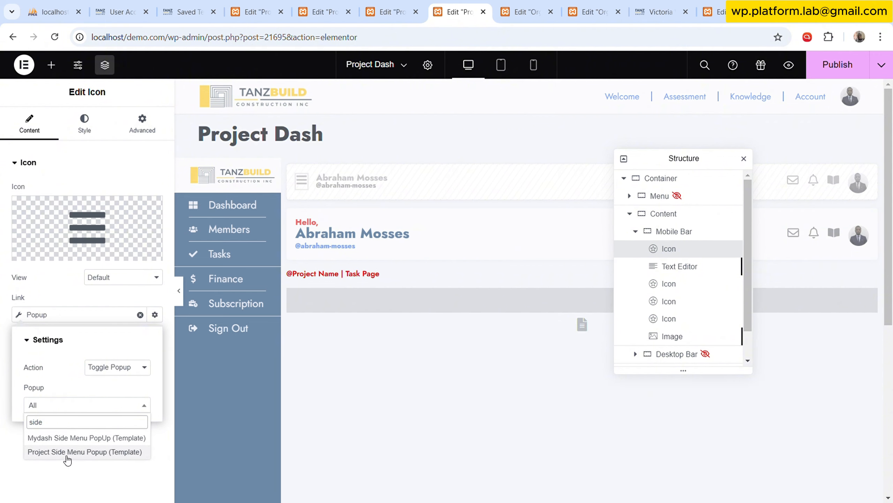
left_click(70, 454)
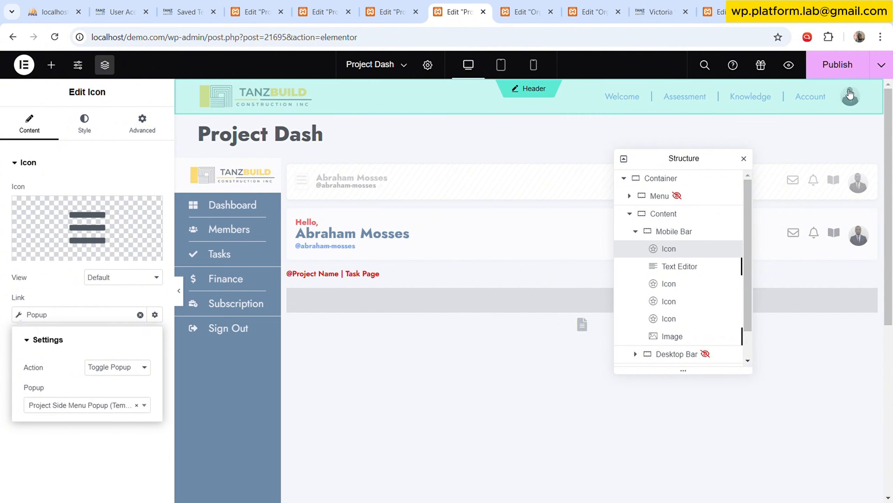
left_click(838, 67)
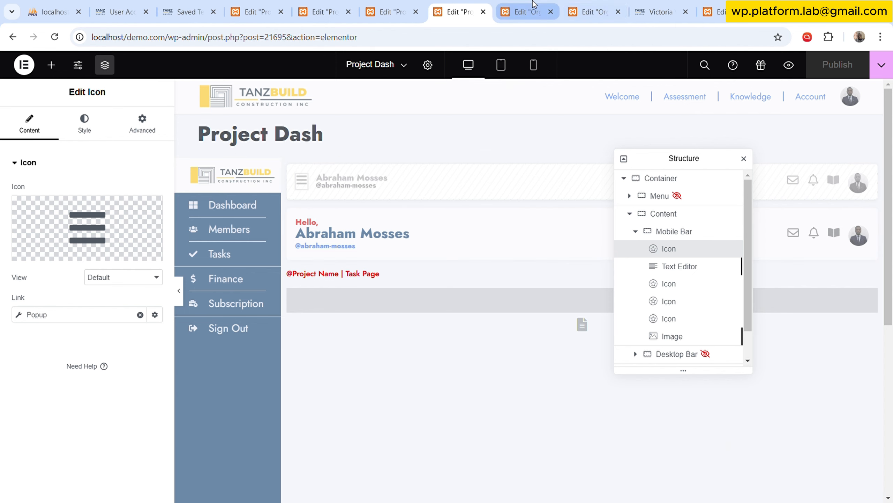
Examine the Victoria Web Inc page and the Members container holding the ms-page widget in the Org MS template.
left_click(524, 12)
left_click(606, 5)
left_click(656, 7)
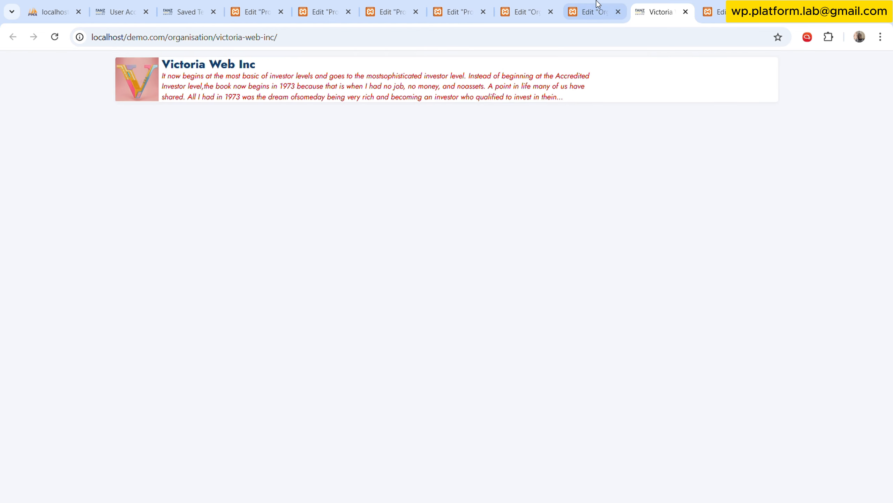
left_click(598, 7)
left_click(636, 6)
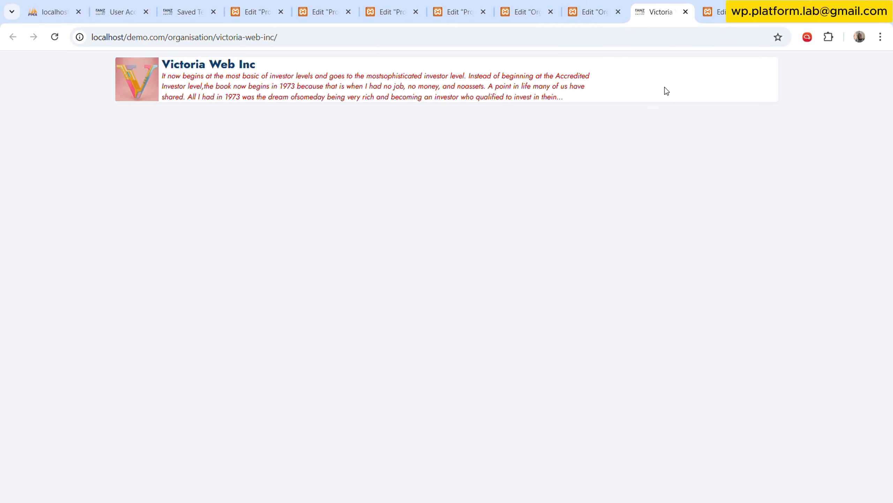
left_click(625, 4)
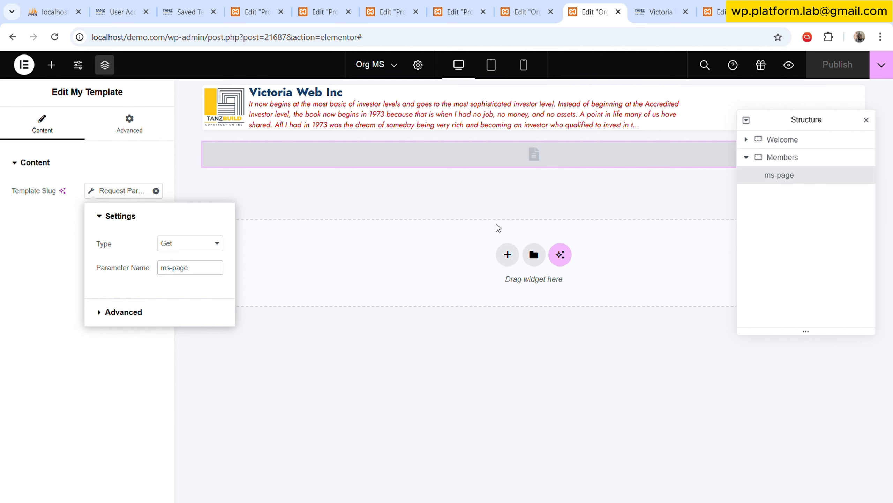
left_click(759, 158)
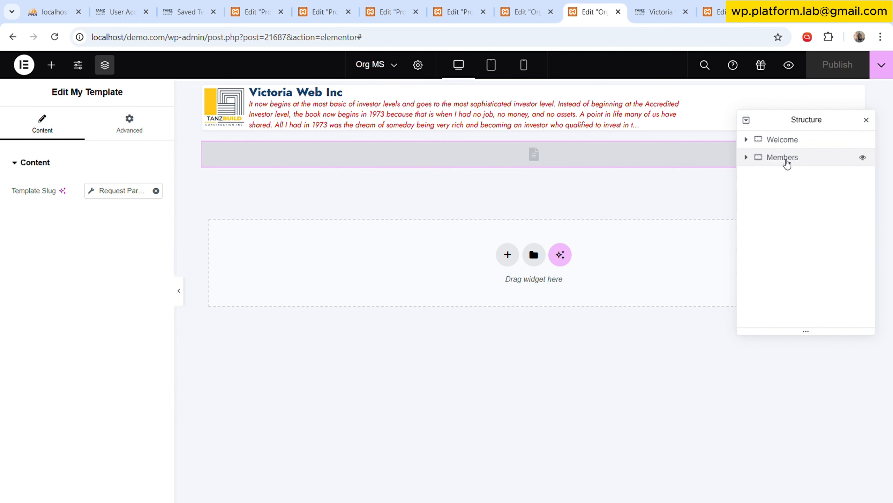
left_click(751, 159)
left_click(750, 159)
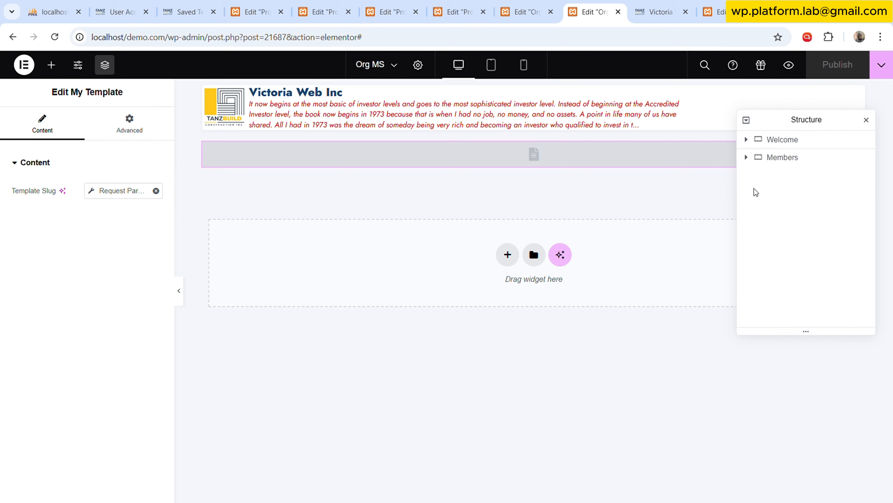
left_click(746, 158)
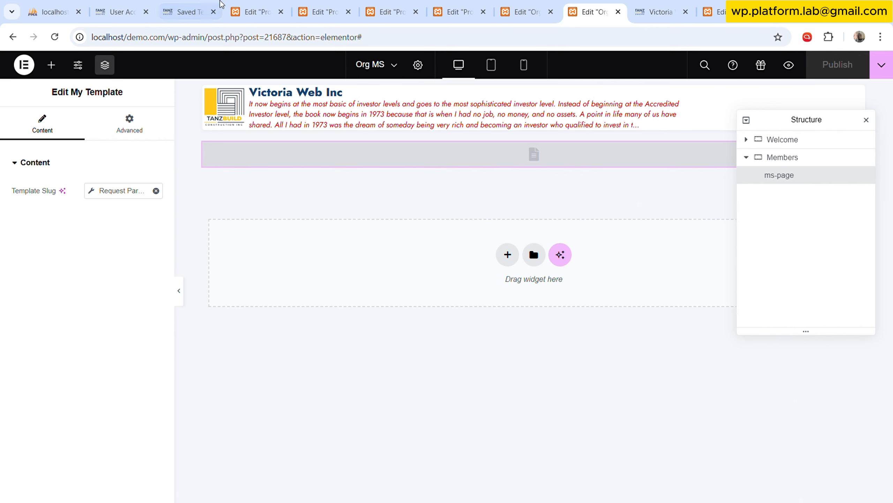
Examine the general settings and fields of the Site Project Plan custom content type in JetEngine.
left_click(186, 12)
key("Escape")
mouse_move(80, 297)
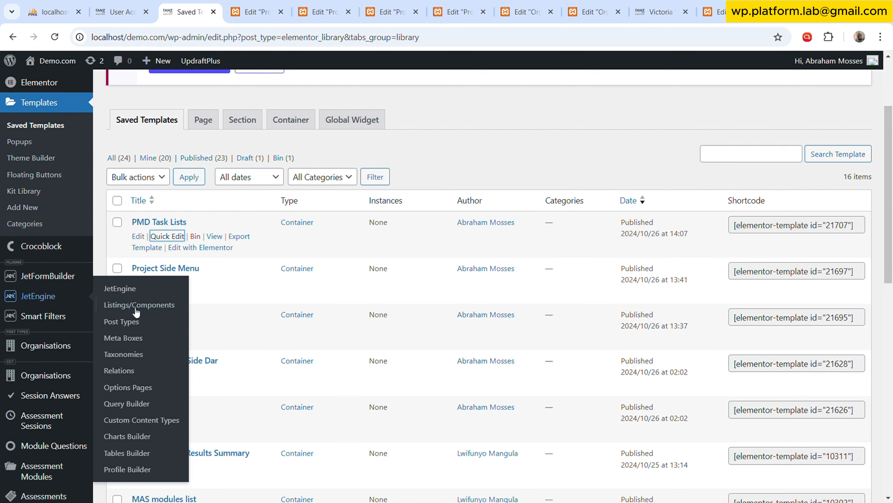
left_click(163, 419)
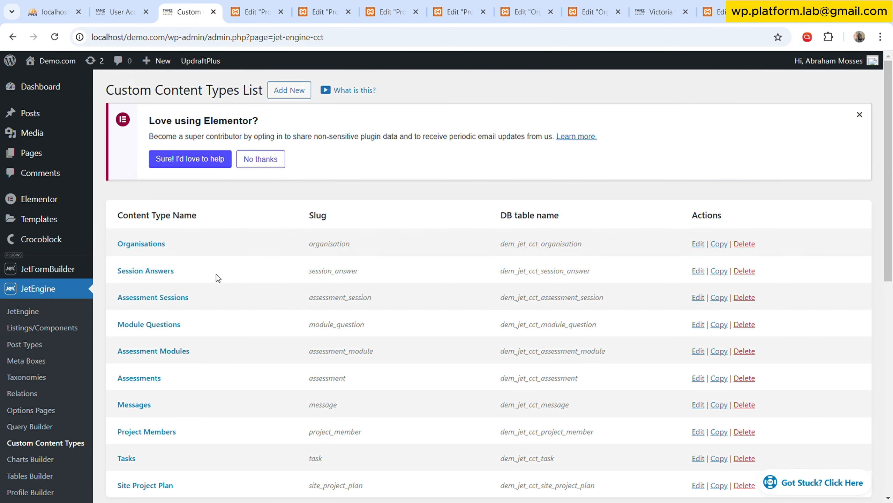
scroll(190, 296, "down", 5)
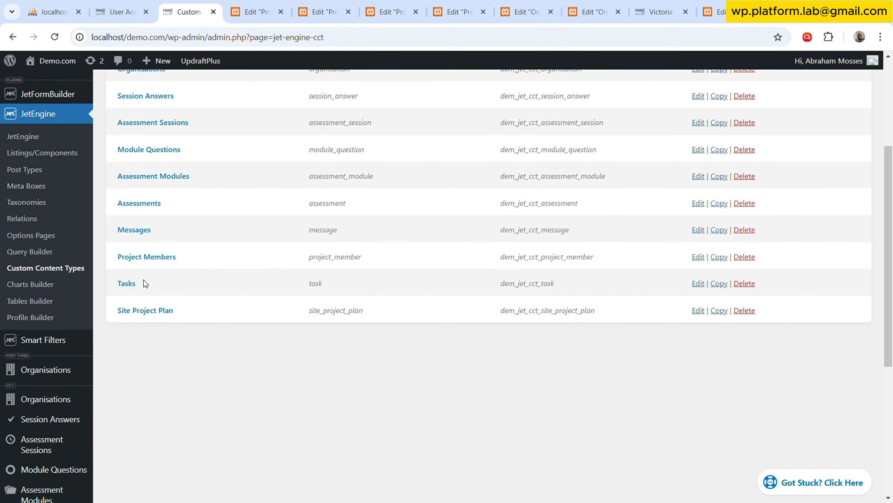
left_click(155, 311)
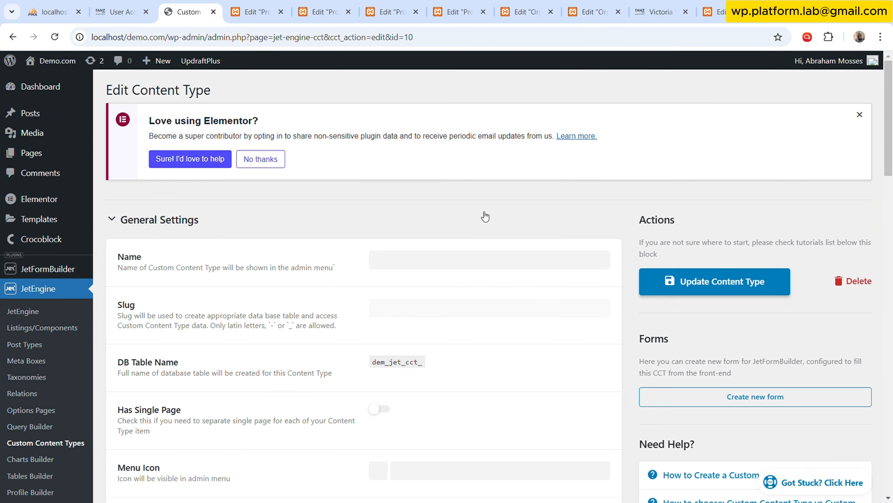
scroll(334, 248, "down", 3)
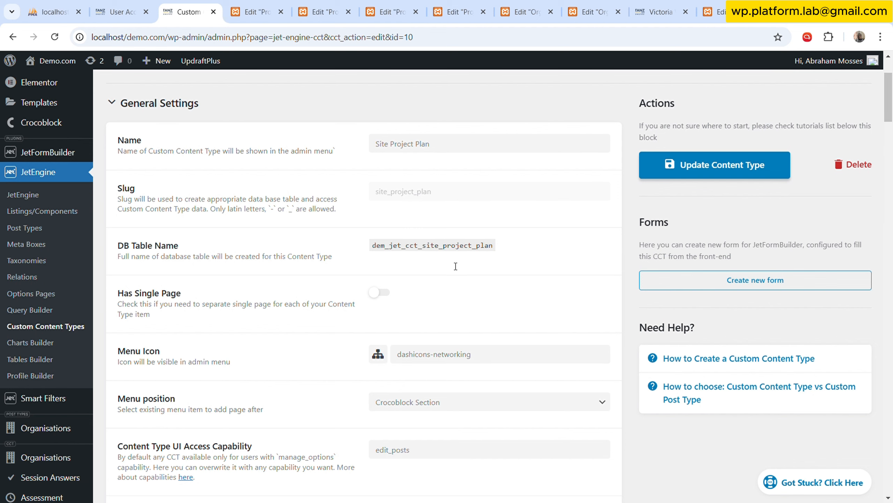
scroll(409, 298, "down", 15)
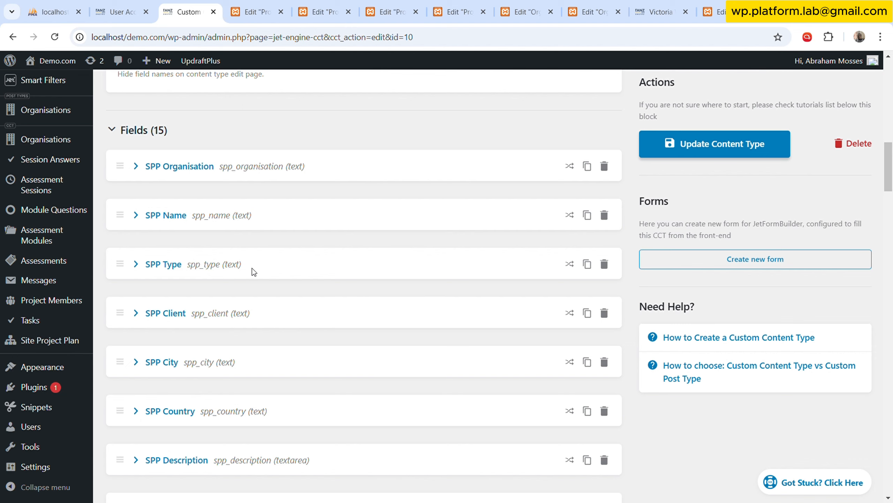
scroll(225, 368, "down", 3)
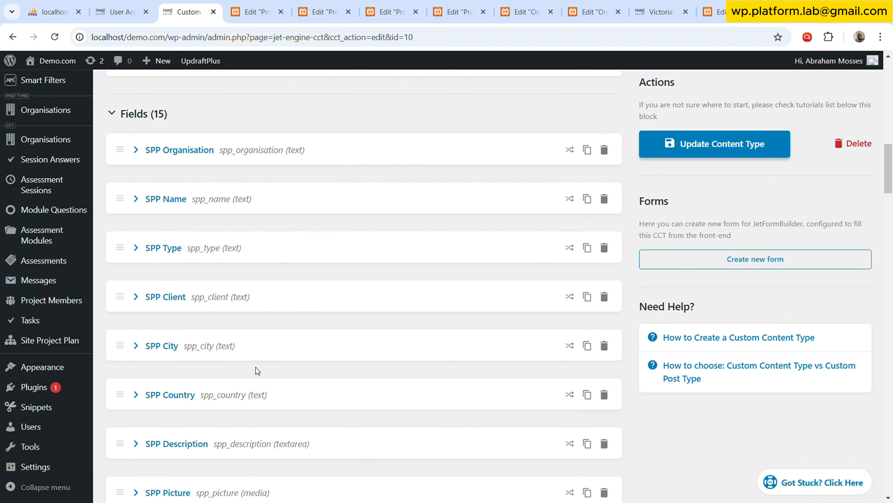
scroll(259, 354, "down", 3)
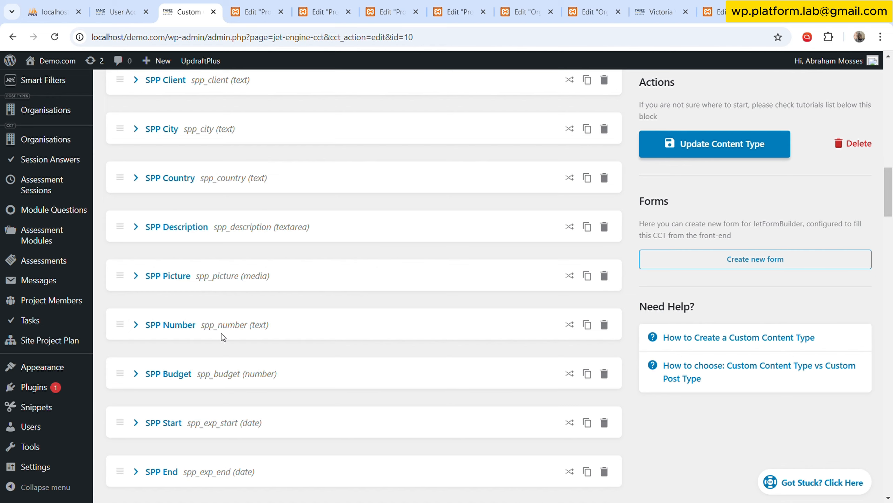
scroll(222, 335, "down", 5)
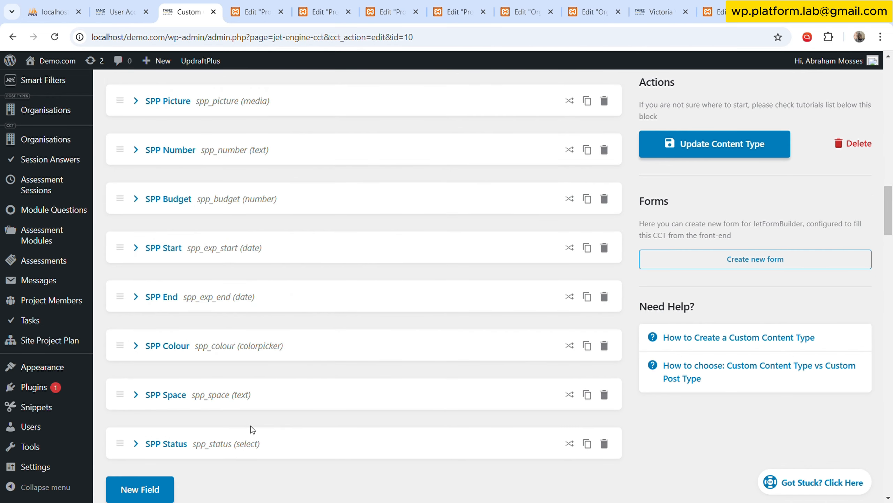
Open JetEngine's Listings/Components page in a new browser tab.
scroll(468, 163, "up", 15)
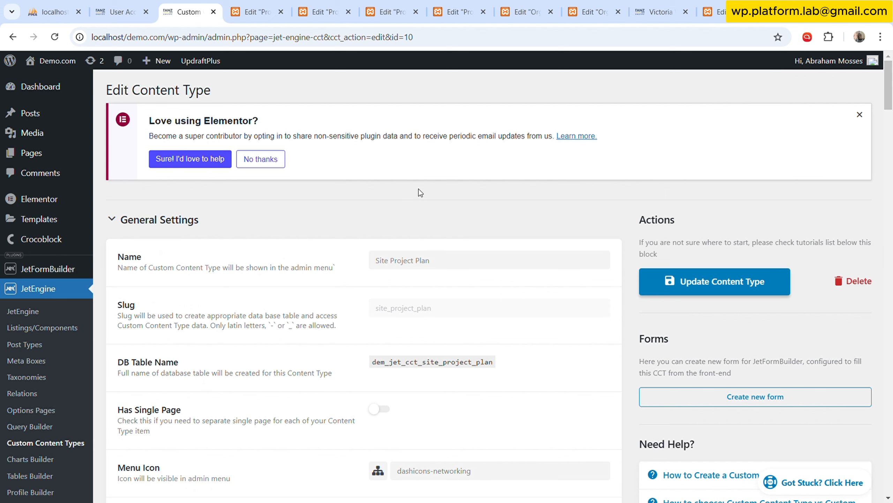
scroll(340, 308, "down", 2)
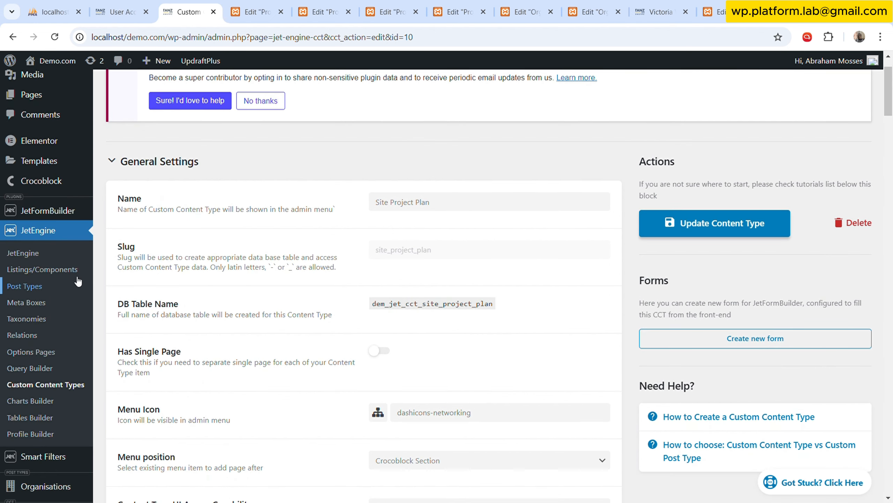
middle_click(42, 269)
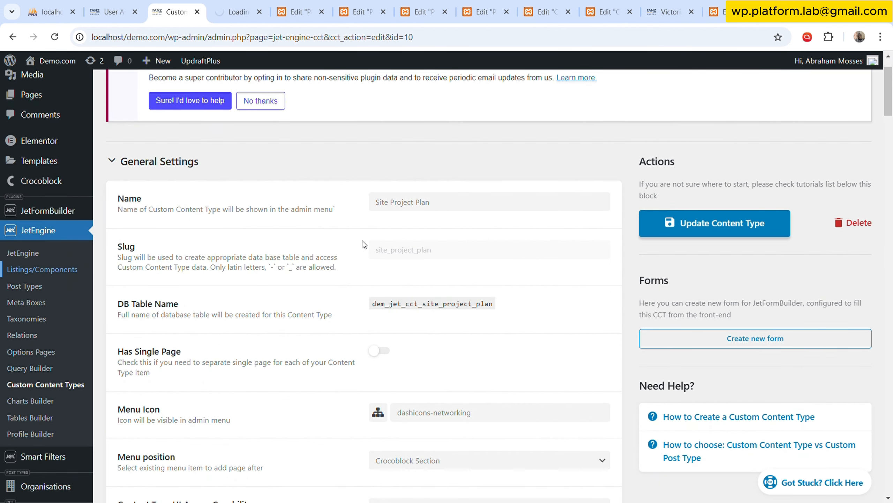
Find Project Listing on the Listings/Components page and open it with Elementor in a new tab.
left_click(234, 4)
scroll(190, 343, "down", 7)
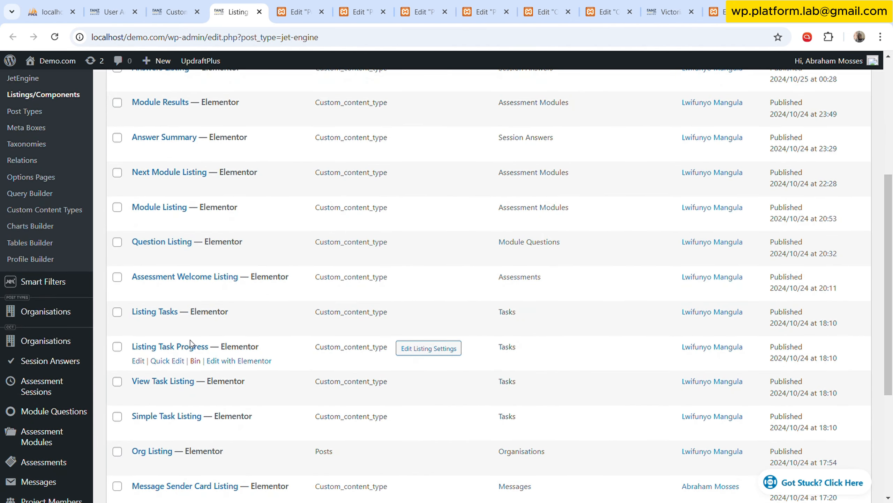
scroll(191, 343, "down", 6)
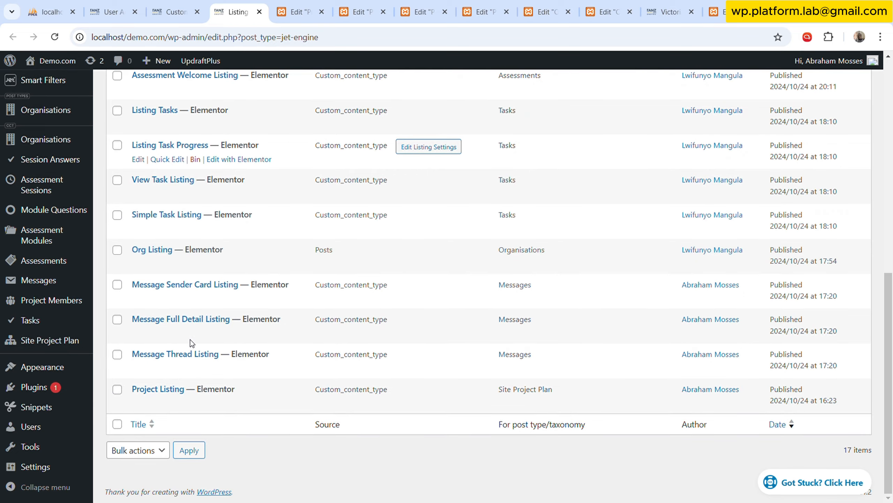
scroll(191, 343, "up", 7)
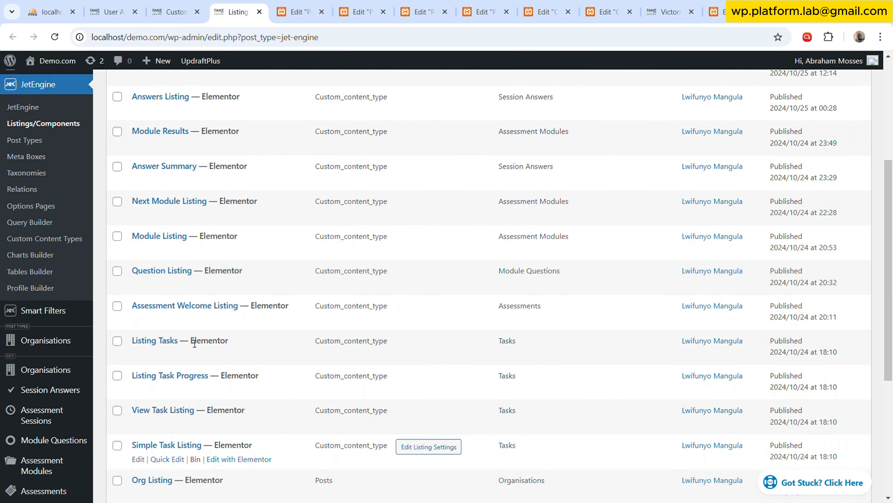
scroll(195, 343, "down", 7)
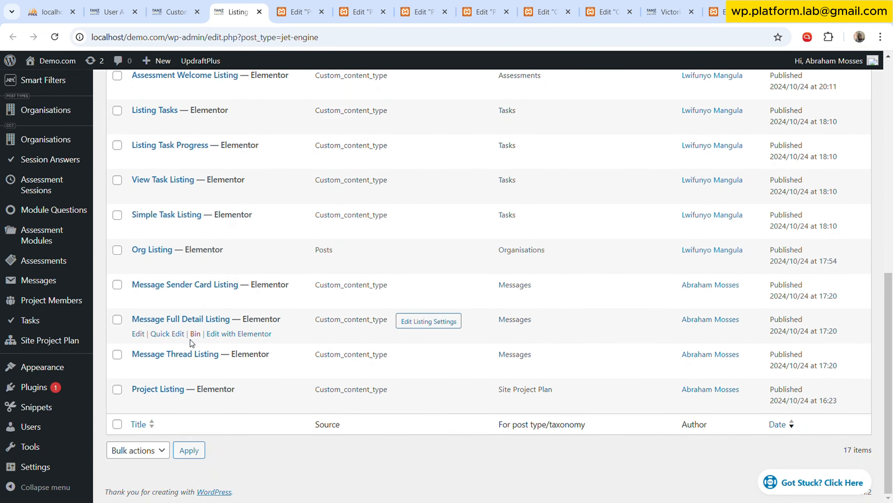
key("ctrl+f")
type("proj")
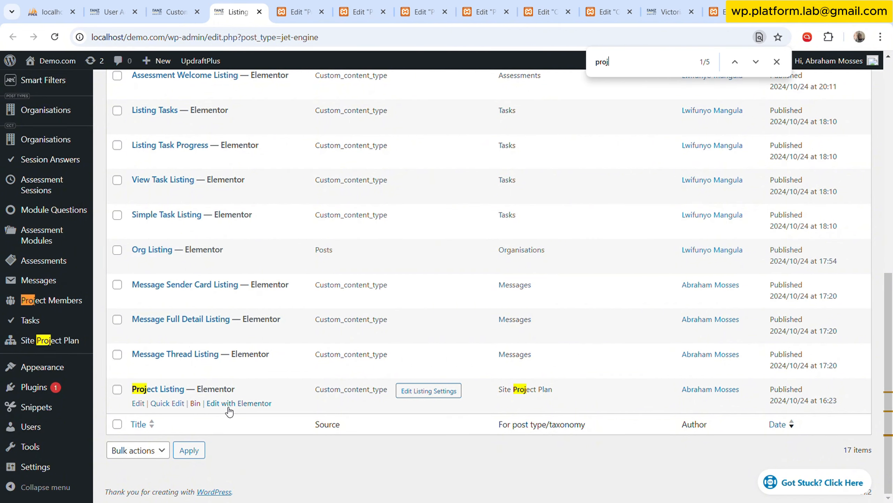
right_click(229, 405)
left_click(316, 224)
scroll(281, 265, "up", 10)
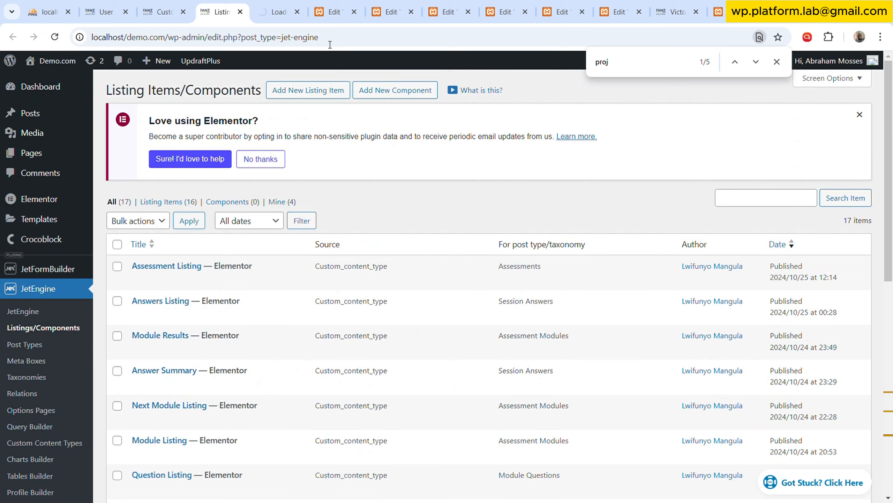
left_click(288, 1)
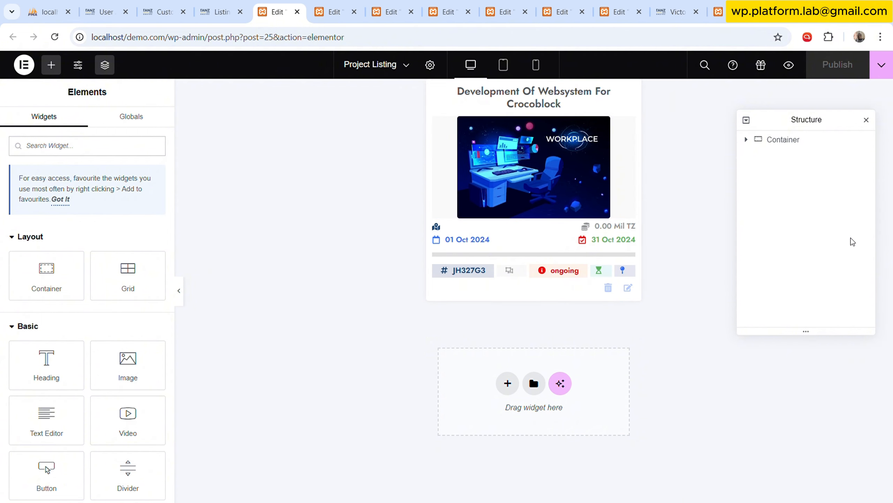
Examine Project Listing's title shortcode and image source, and expand the map-icon item in the location Icon List.
left_click(179, 291)
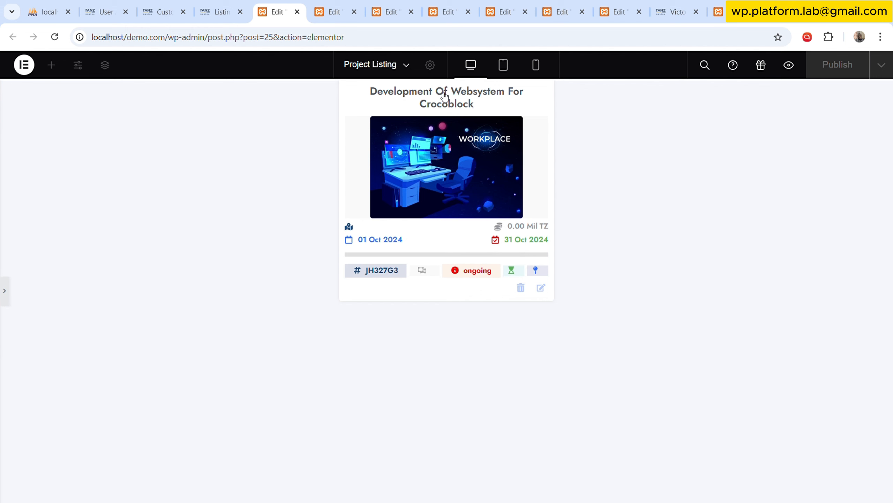
left_click(5, 289)
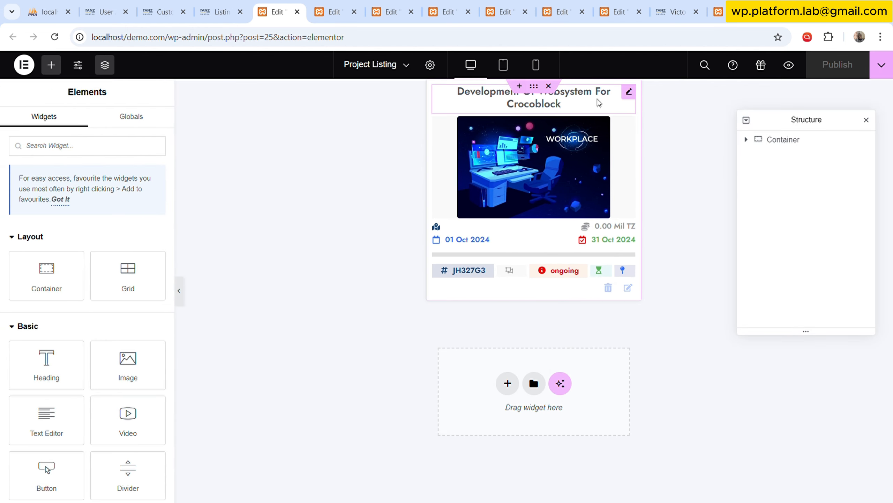
left_click(629, 91)
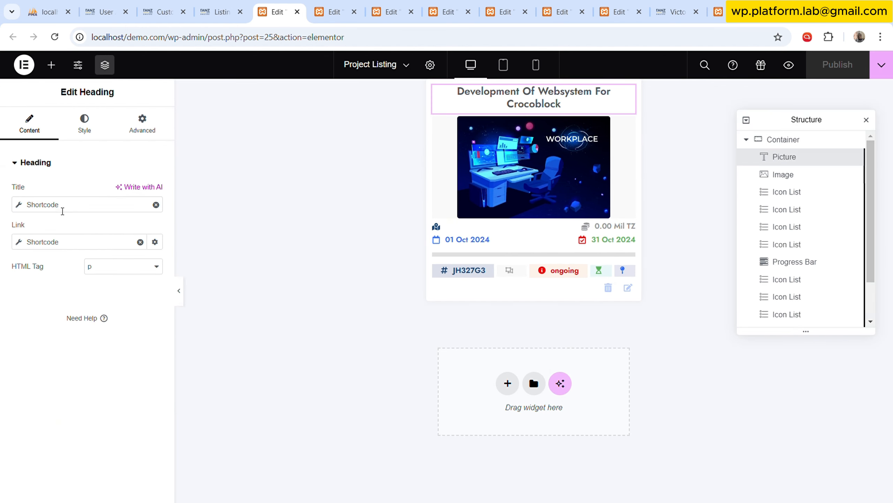
left_click(62, 210)
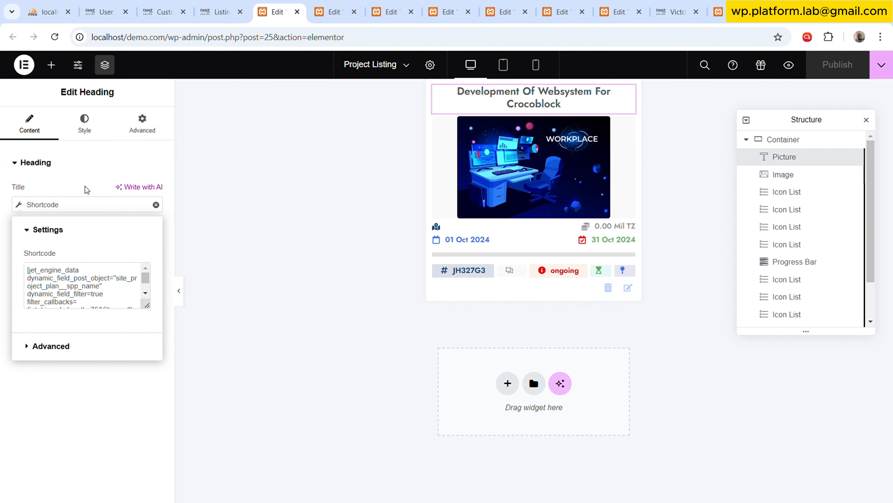
left_click(629, 92)
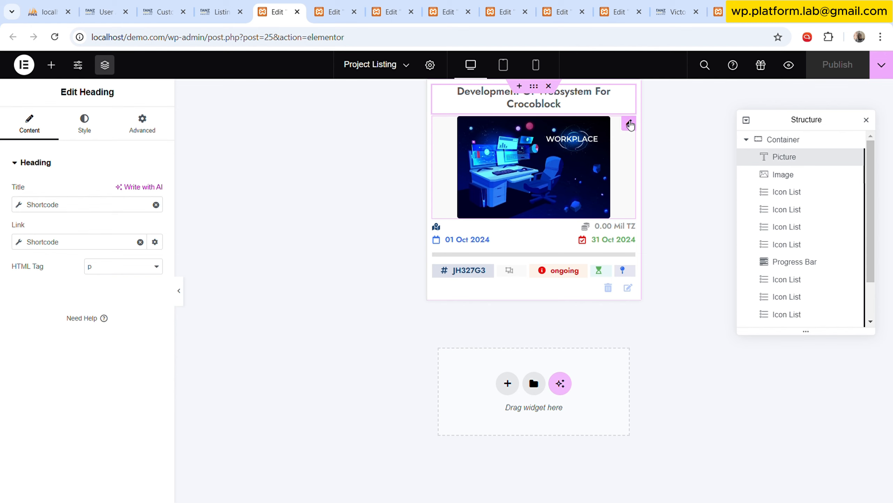
left_click(629, 125)
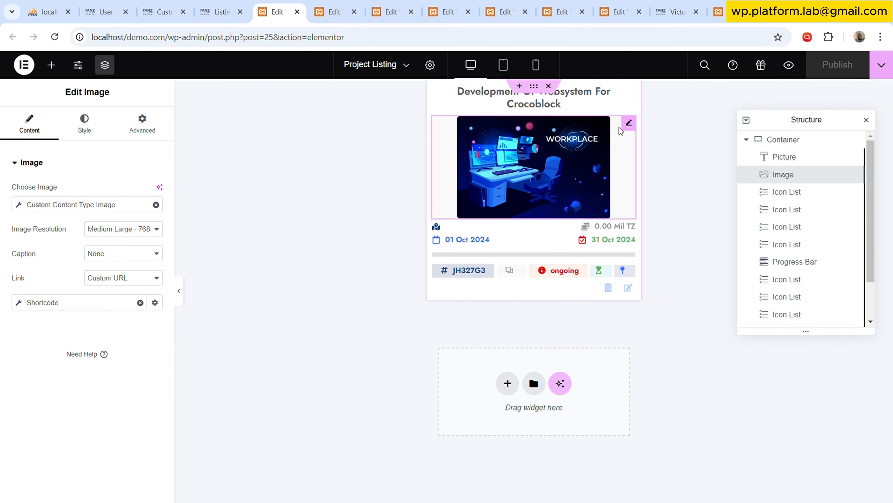
left_click(526, 229)
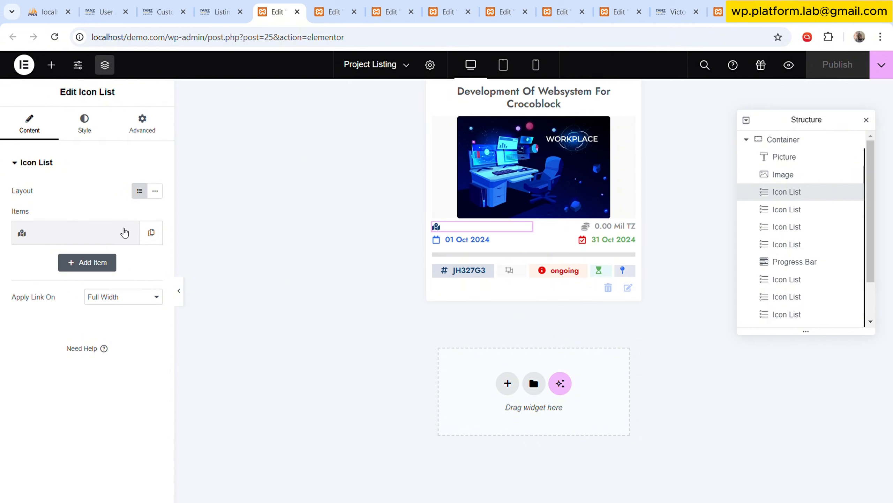
left_click(101, 235)
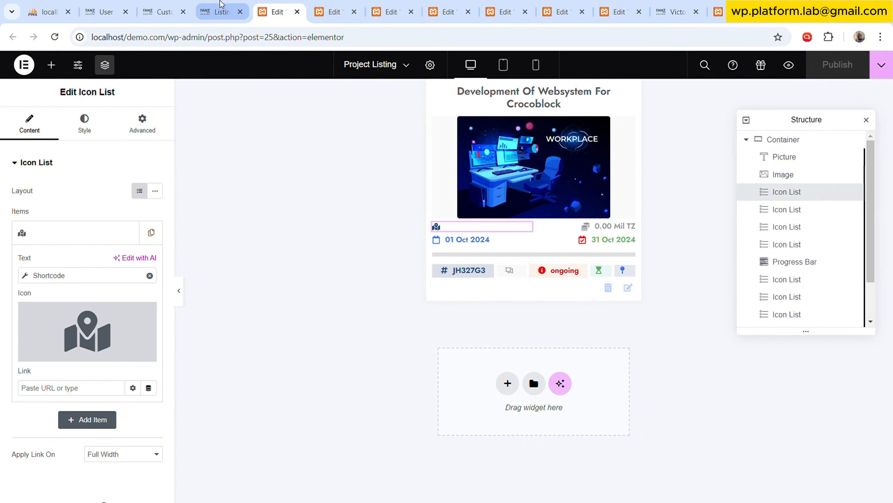
Open the JetEngine dashboard, and examine the fields of Site Project Plan item #1 in a separate tab.
left_click(218, 11)
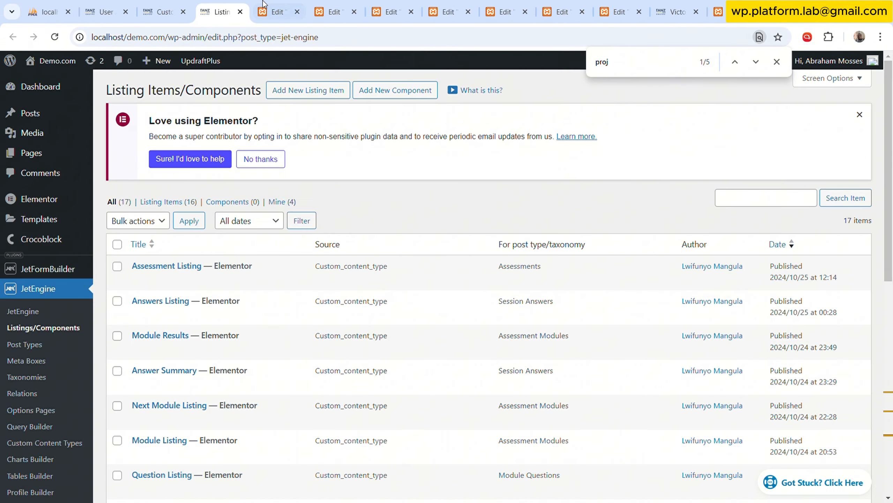
left_click(57, 314)
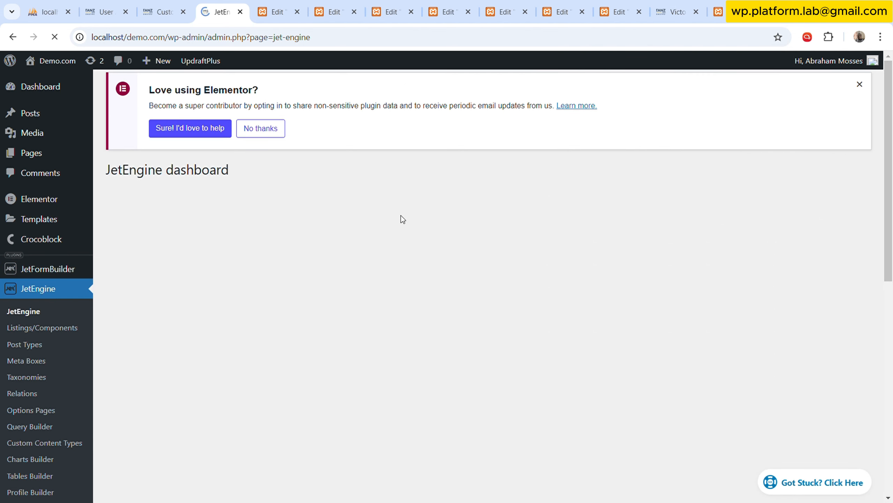
scroll(56, 346, "down", 10)
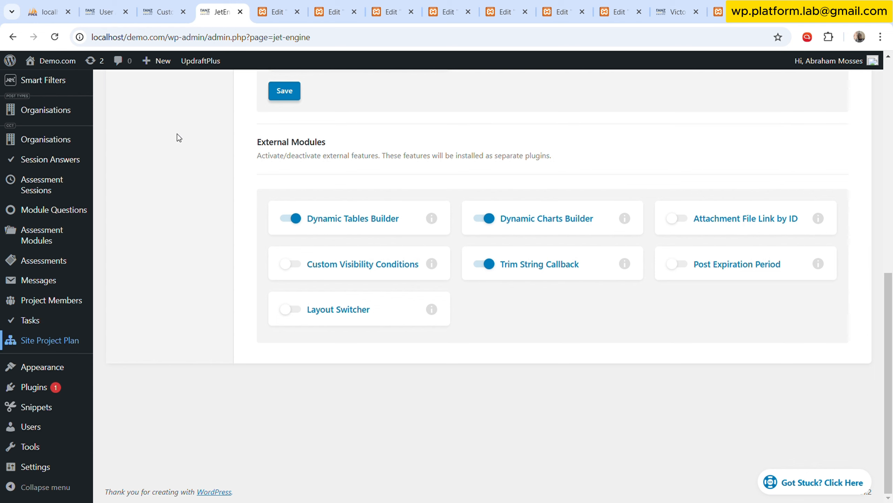
left_click_drag(309, 3, 217, 3)
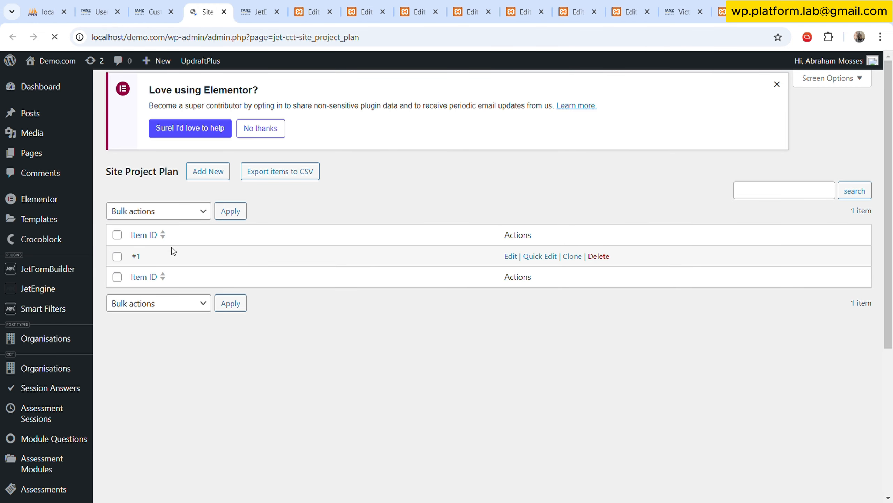
left_click(511, 264)
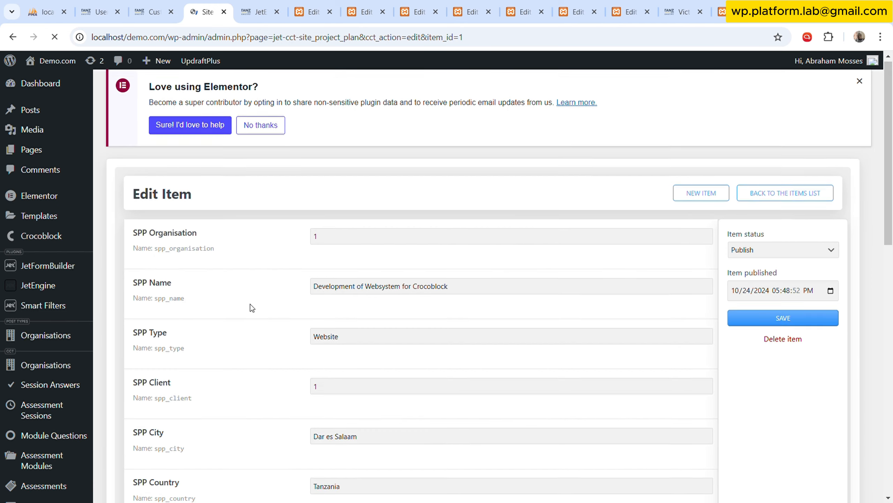
scroll(252, 309, "down", 10)
scroll(249, 359, "down", 3)
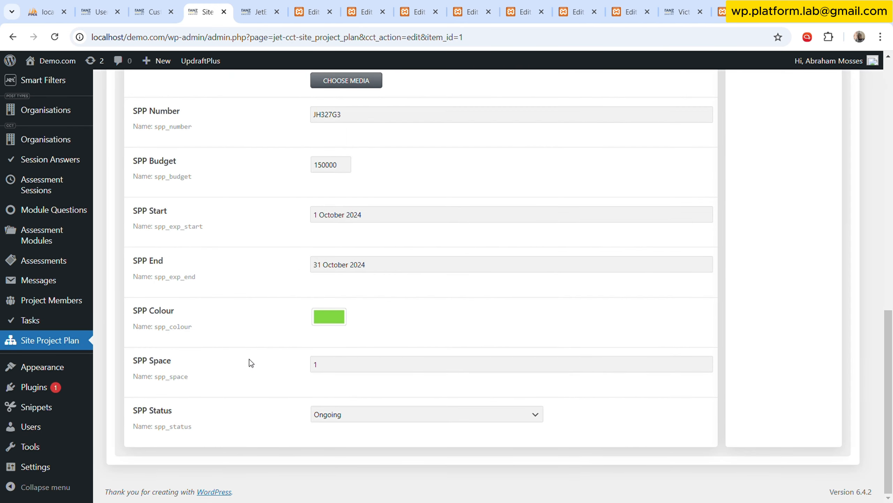
scroll(250, 352, "up", 11)
Generate a shortcode for the SPP City object field in JetEngine's Shortcode Generator and copy it.
left_click(271, 7)
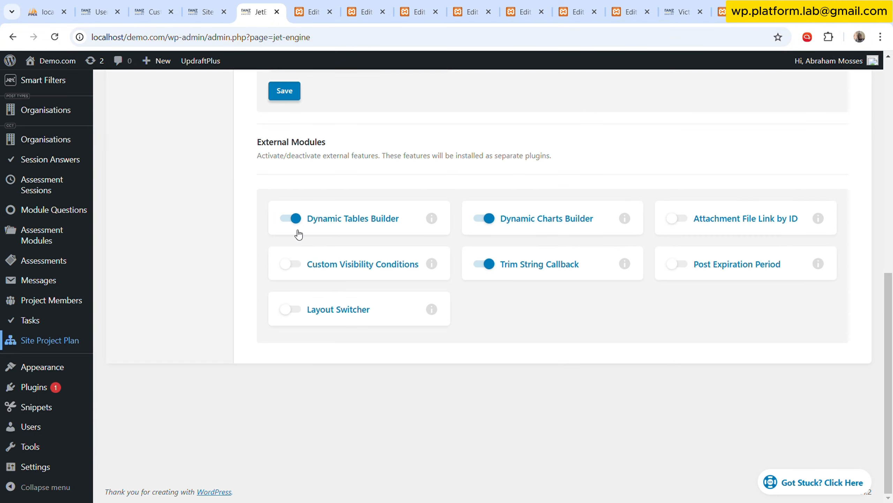
scroll(247, 236, "up", 10)
left_click(195, 266)
scroll(355, 228, "down", 5)
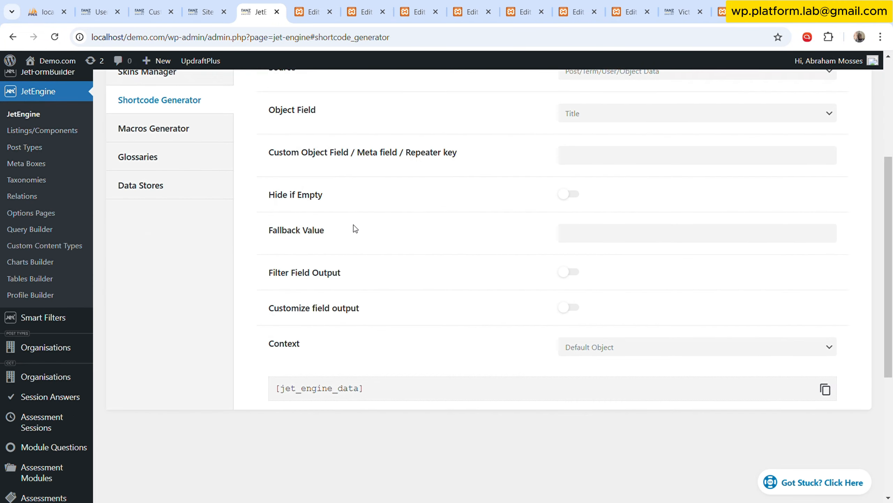
scroll(647, 204, "up", 3)
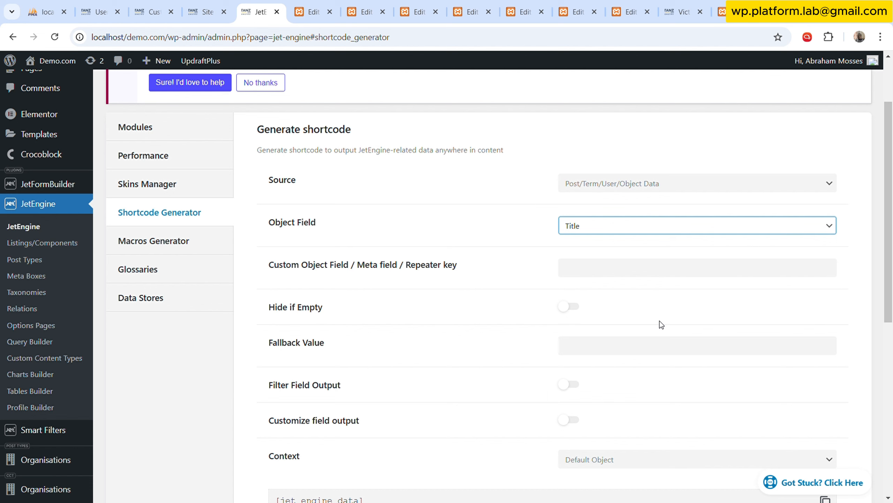
left_click(646, 368)
scroll(556, 331, "down", 2)
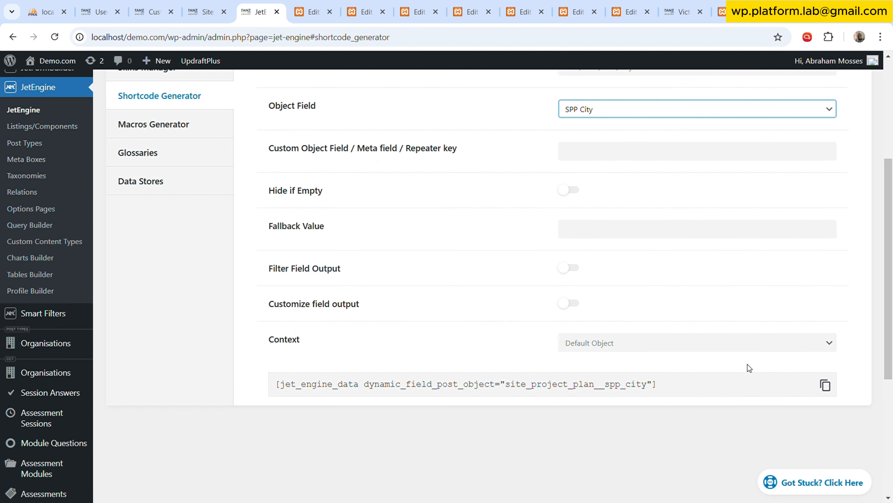
left_click(825, 384)
Replace the shortcode of Project Listing's map-icon item with the copied SPP City shortcode.
left_click(309, 4)
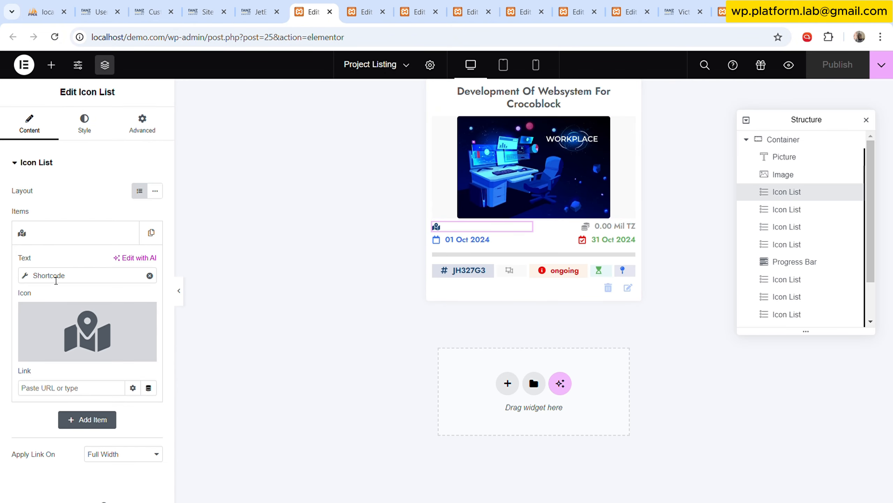
left_click(56, 280)
left_click(115, 353)
key("ctrl+a")
key("BackSpace")
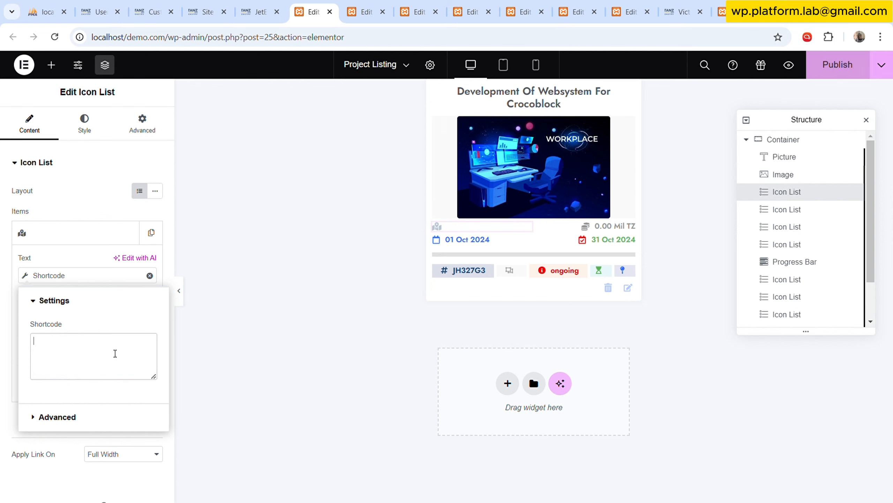
key("ctrl+v")
left_click(85, 126)
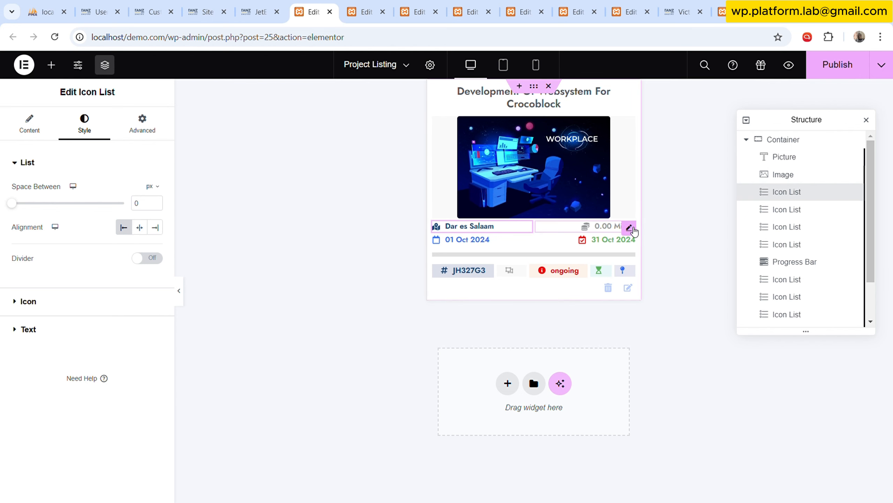
Select Project Listing's budget Icon List, and set the Shortcode Generator's object field to SPP Budget.
left_click(632, 228)
left_click(256, 12)
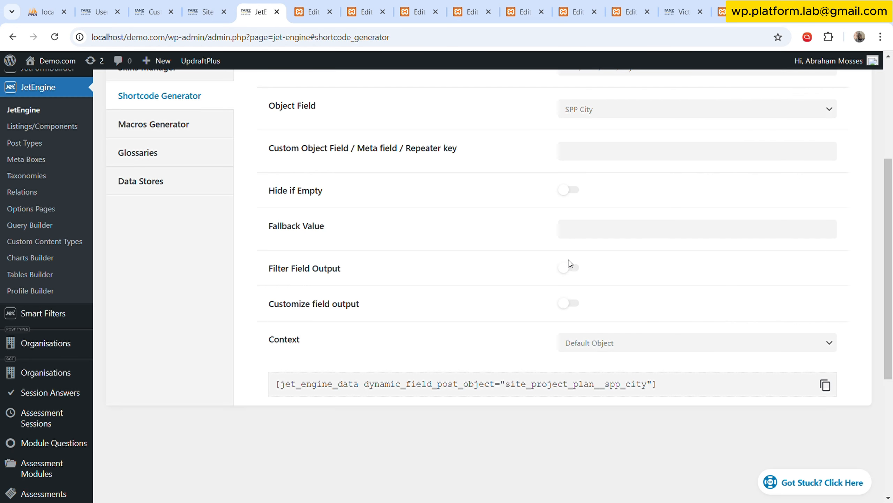
left_click(648, 116)
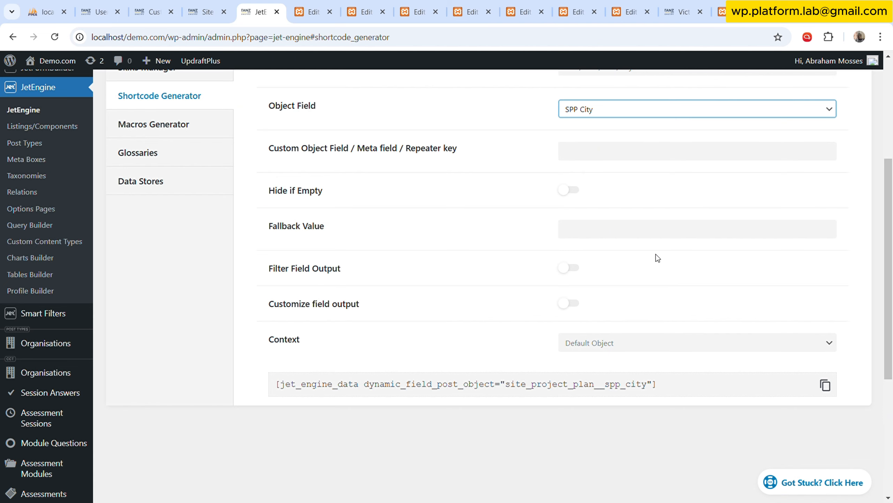
key("Down")
Enable output filtering for the SPP Budget shortcode with a Format number callback using 0 decimal points.
left_click(568, 269)
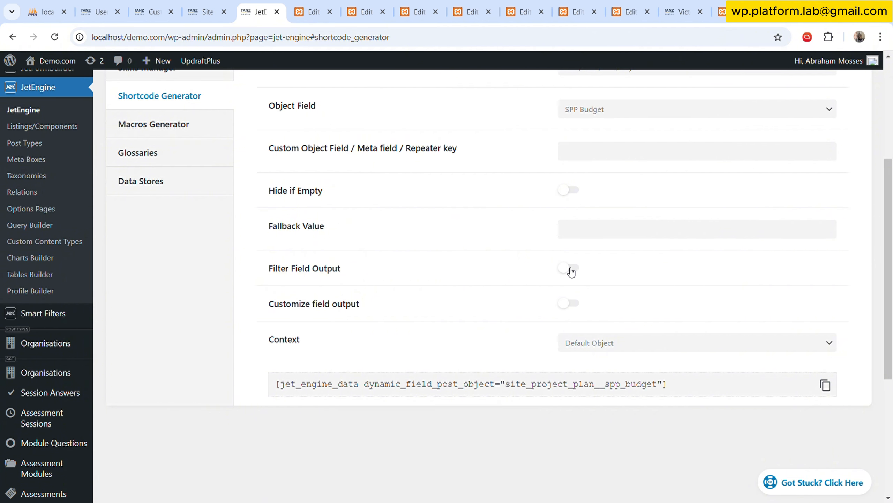
scroll(316, 281, "down", 1)
left_click(323, 288)
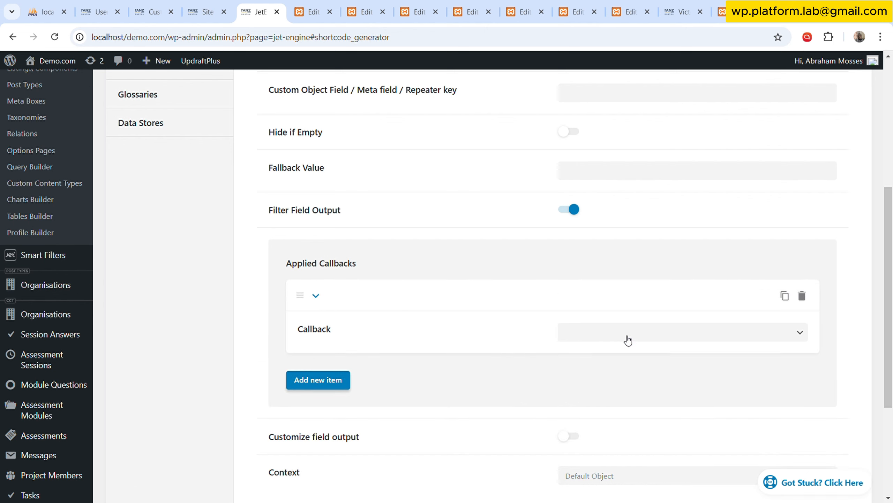
left_click(622, 81)
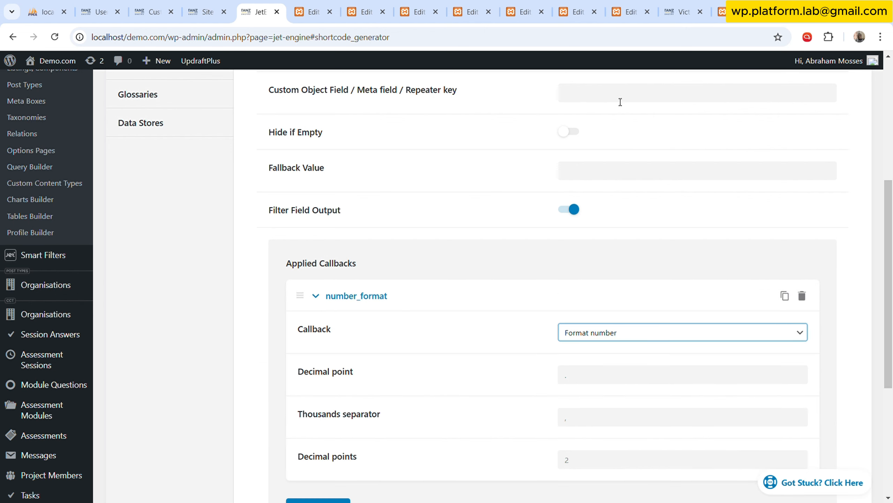
scroll(608, 172, "down", 3)
double_click(584, 289)
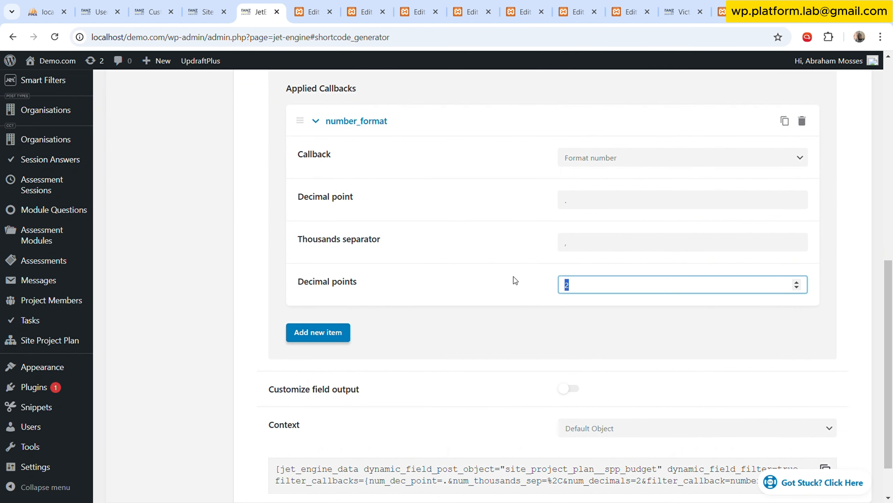
type("0")
left_click(567, 199)
left_click(488, 256)
Enable customized field output for the SPP Budget shortcode and open its field format for editing.
scroll(515, 323, "down", 2)
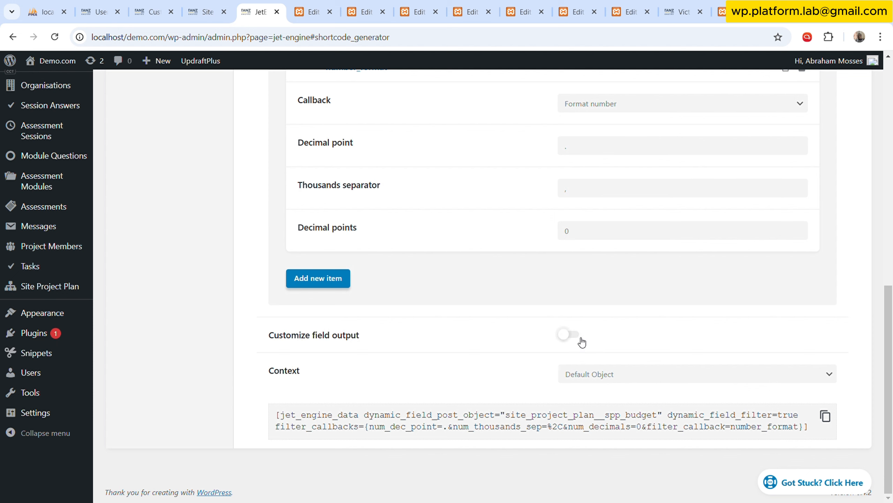
left_click(576, 337)
left_click(570, 379)
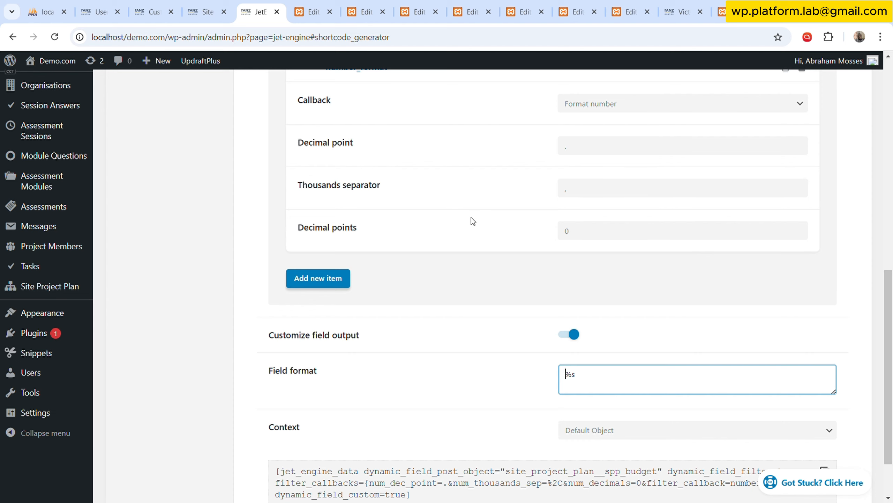
Turn off customized field output for the SPP Budget shortcode and copy the generated shortcode.
left_click(577, 338)
left_click(825, 416)
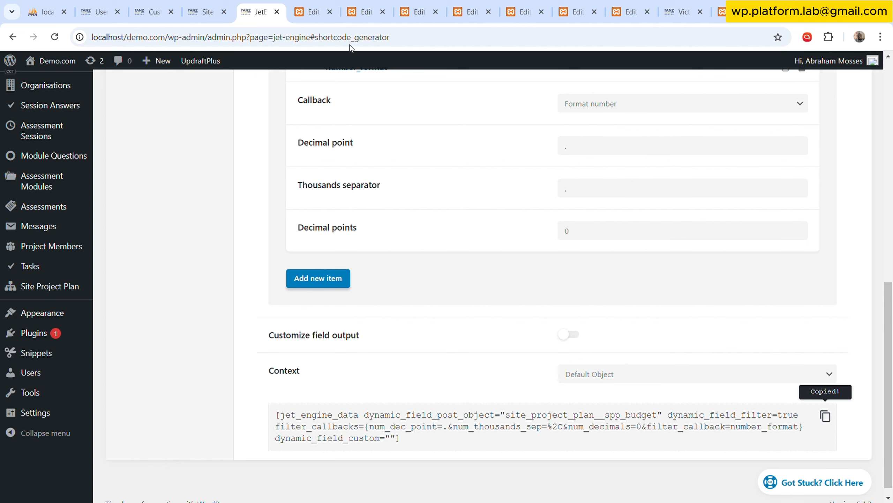
Replace the shortcode of Project Listing's budget item with the copied SPP Budget shortcode and publish the template.
left_click(314, 11)
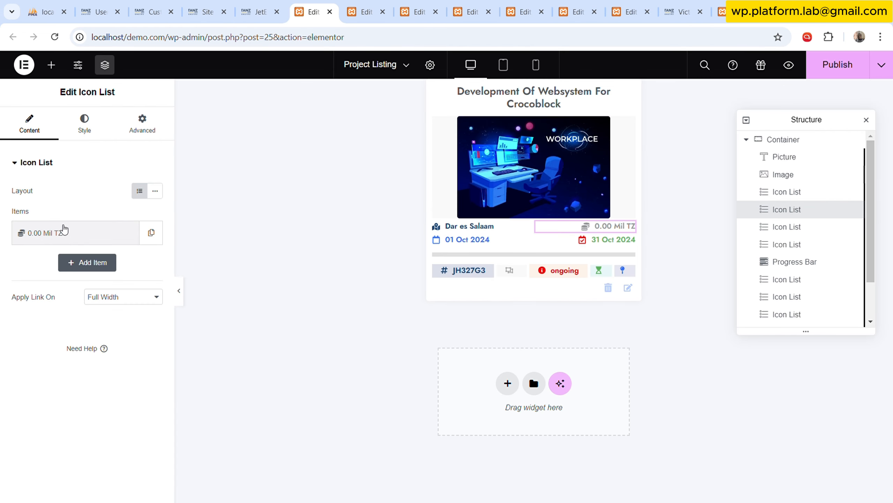
left_click(64, 232)
left_click(68, 277)
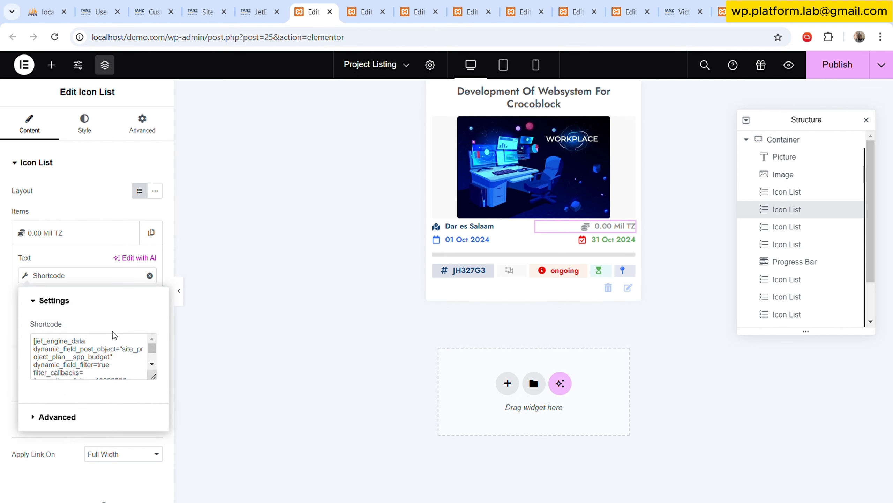
triple_click(113, 356)
key("BackSpace")
key("ctrl+v")
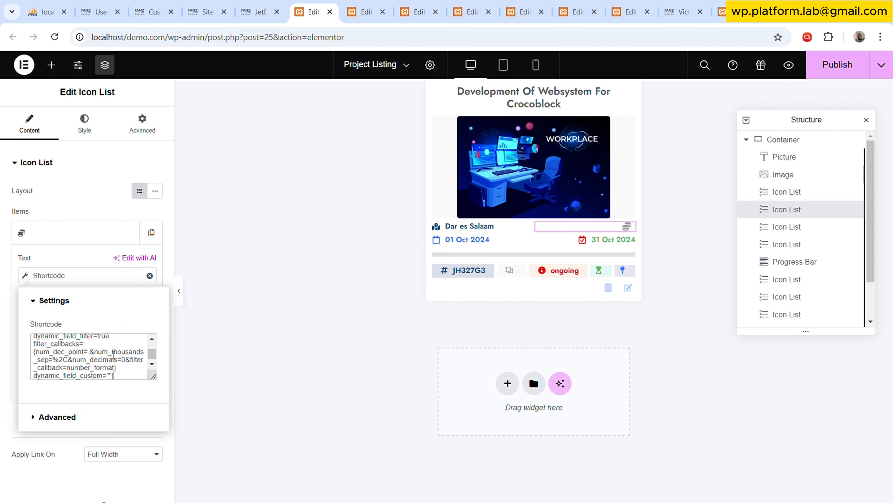
left_click(93, 136)
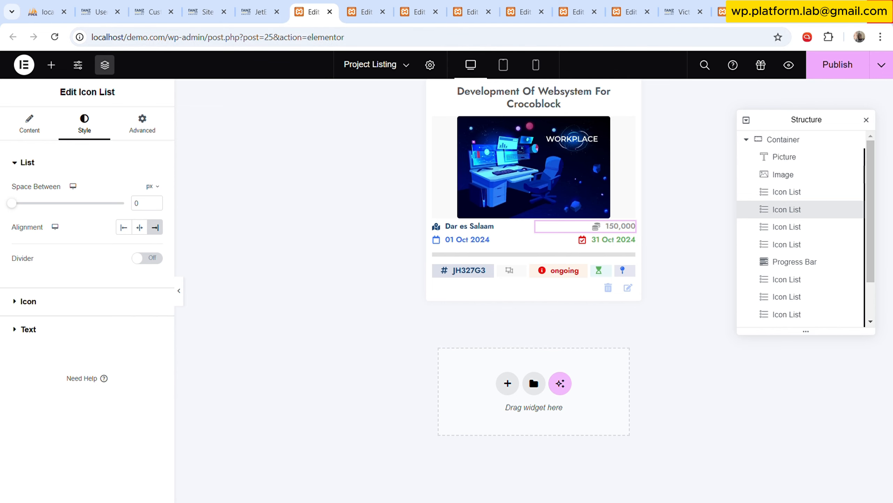
left_click(829, 78)
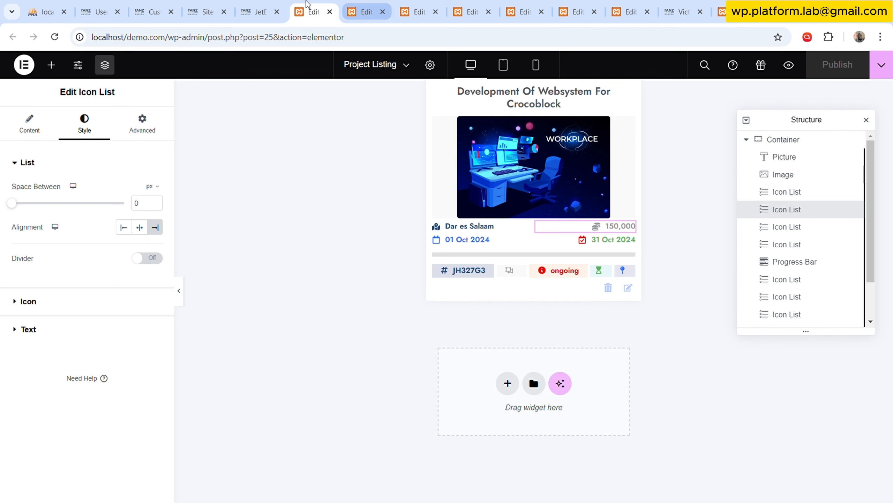
Open JetEngine's Custom Content Types in a separate tab and open the Organisations content type for editing.
left_click(271, 4)
scroll(199, 196, "up", 6)
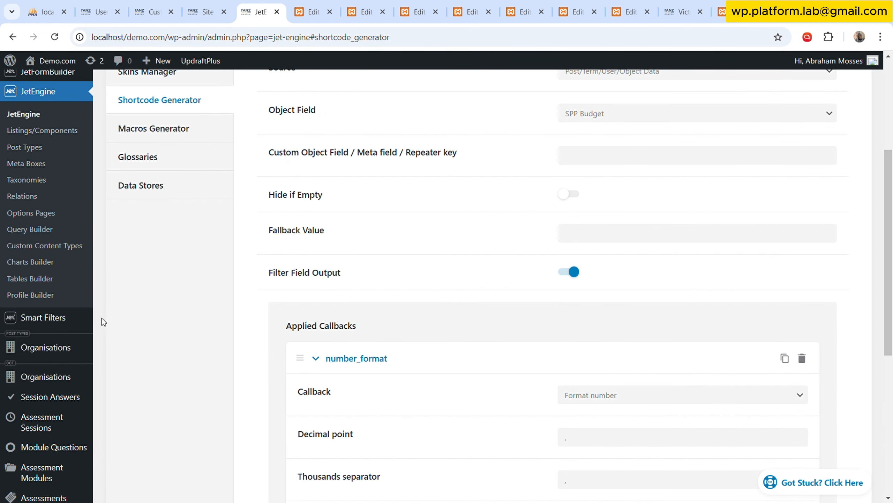
middle_click(75, 247)
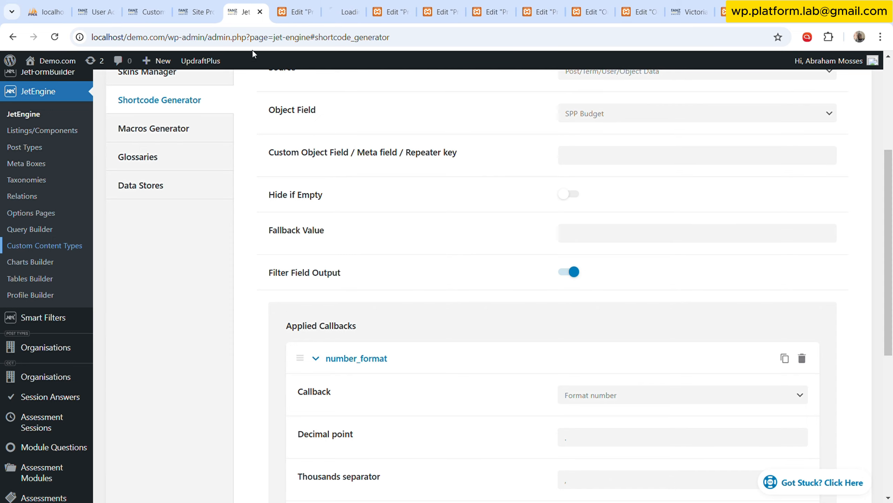
left_click(360, 12)
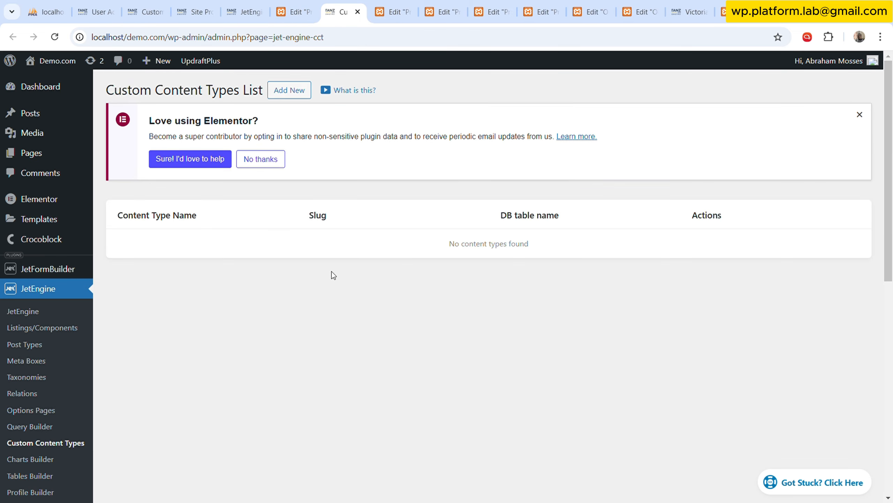
scroll(237, 301, "down", 4)
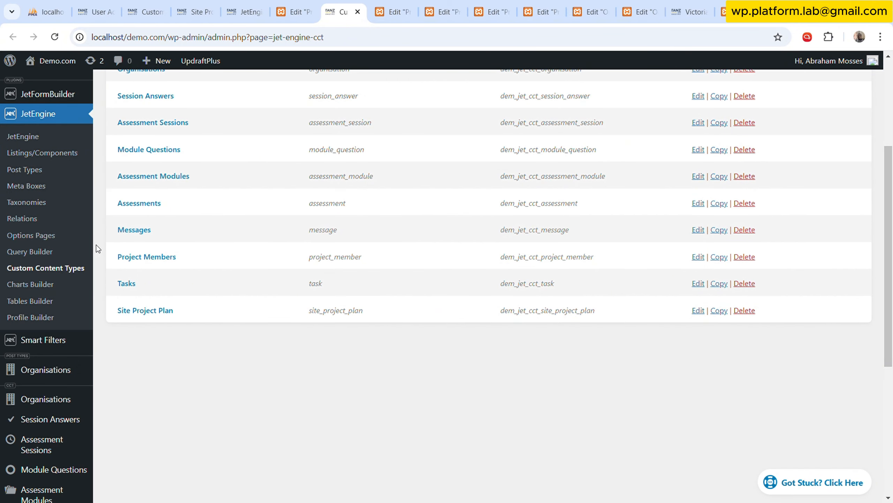
scroll(176, 303, "up", 3)
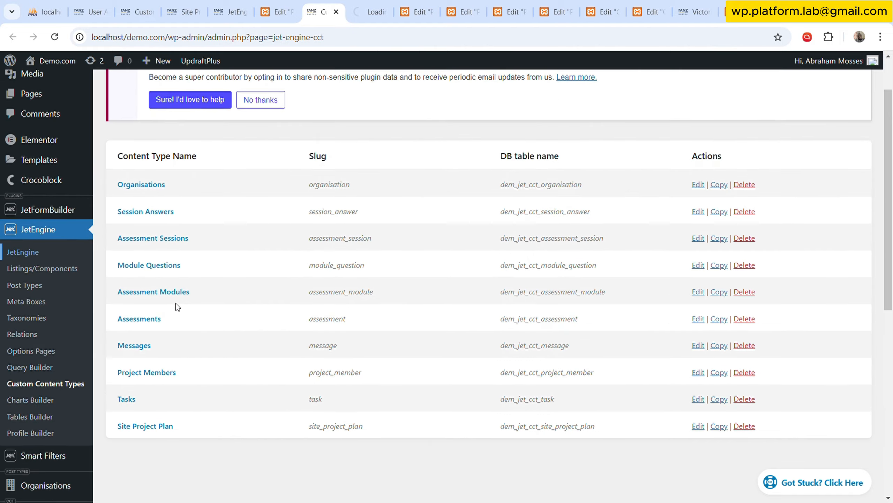
scroll(176, 303, "up", 2)
left_click(158, 244)
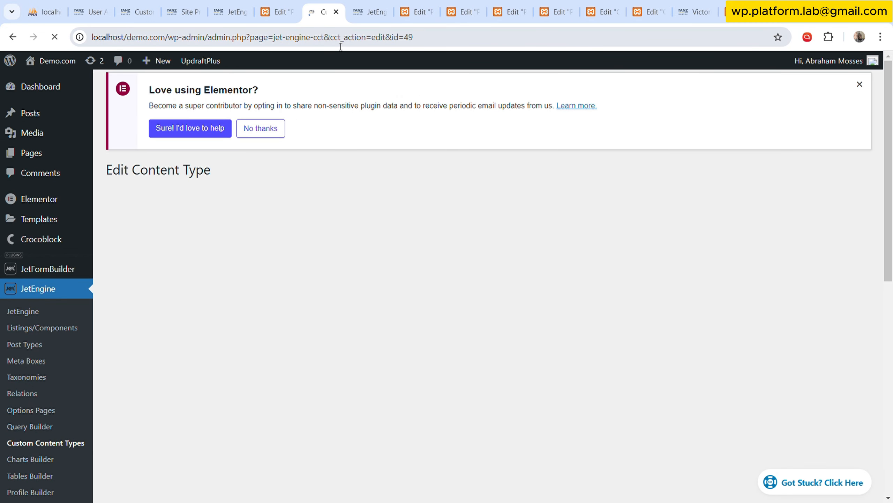
scroll(301, 326, "down", 10)
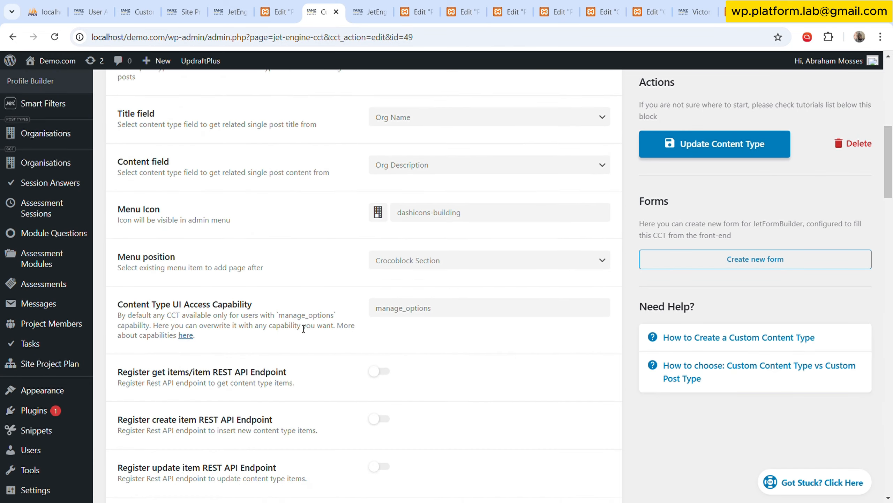
Create a new JetEngine glossary named Currencies.
left_click(375, 8)
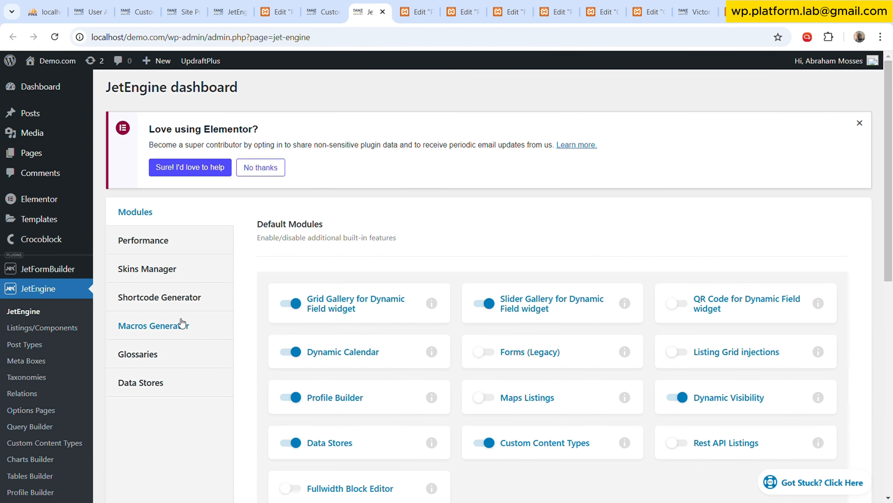
left_click(173, 364)
scroll(387, 341, "down", 10)
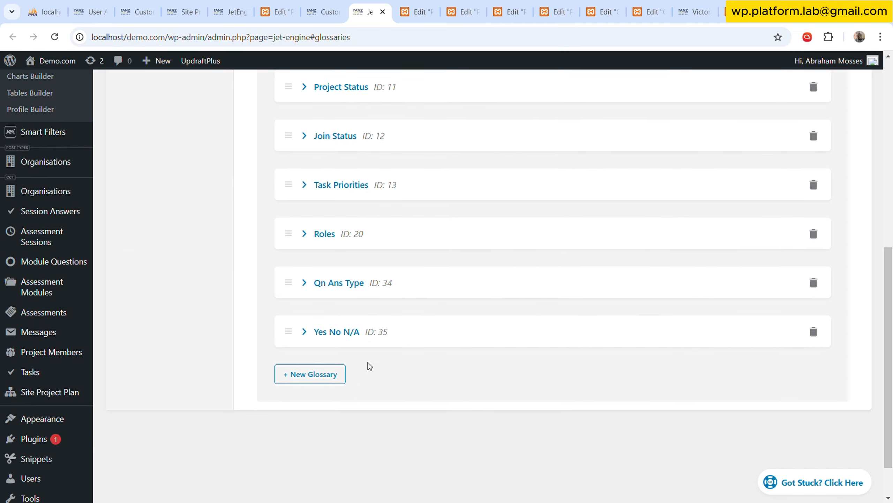
left_click(317, 349)
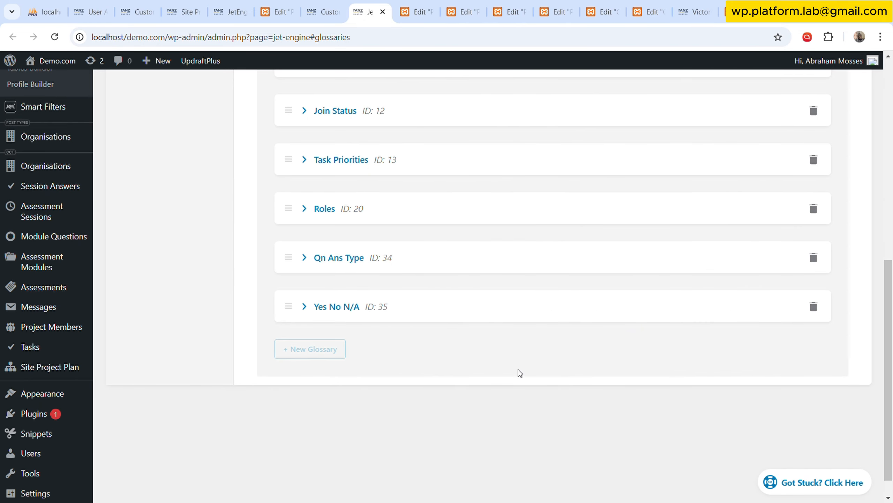
left_click(584, 394)
type("Cu")
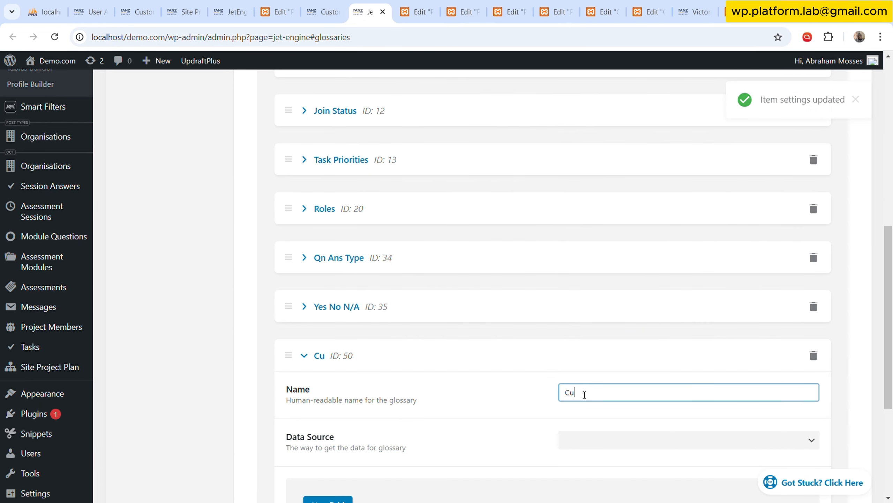
type("rrencies")
scroll(584, 394, "down", 5)
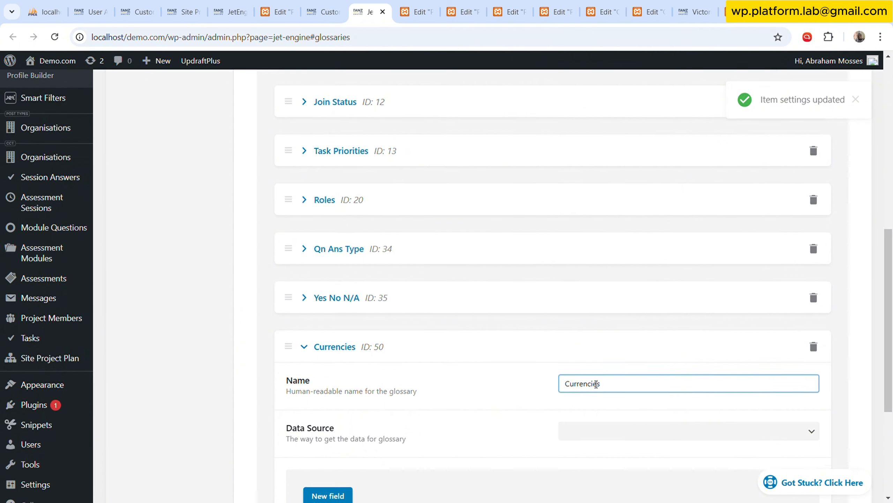
Add a field to the Currencies glossary with USD as both its value and its label.
left_click(349, 302)
scroll(664, 330, "down", 4)
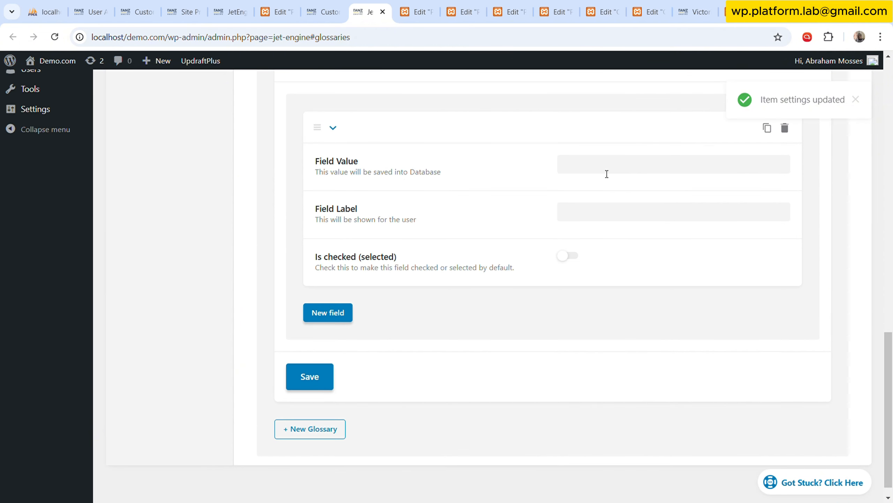
left_click(606, 170)
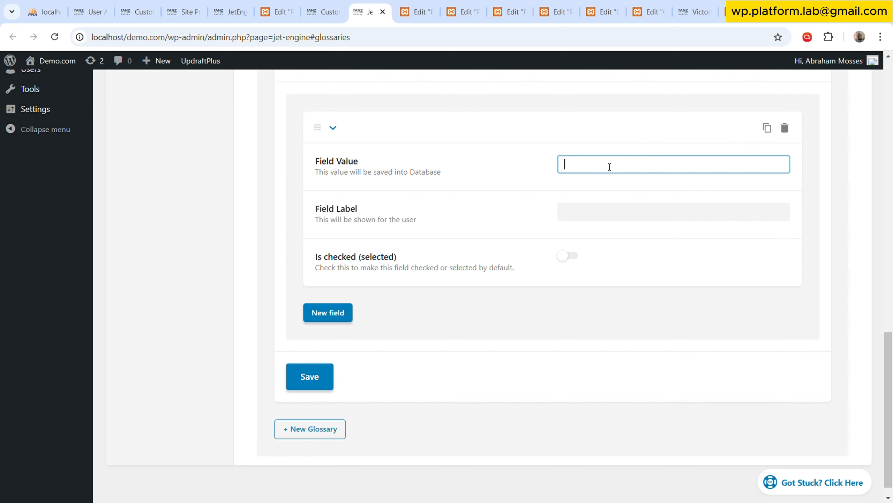
type("USD")
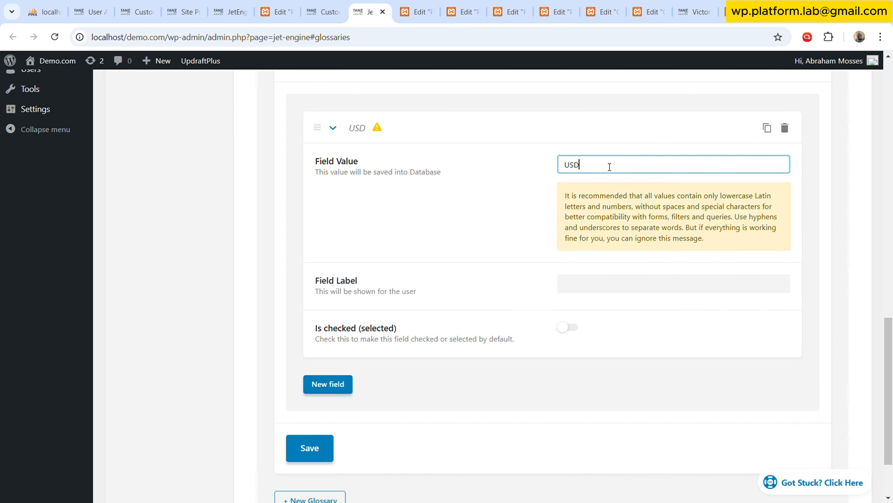
left_click(636, 284)
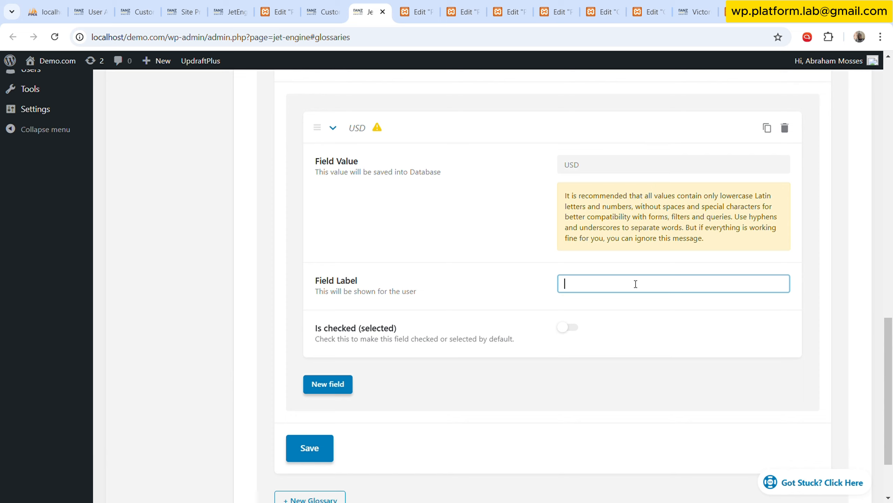
type("UDS")
key("BackSpace")
key("BackSpace")
type("D")
key("BackSpace")
type("SD")
left_click(375, 130)
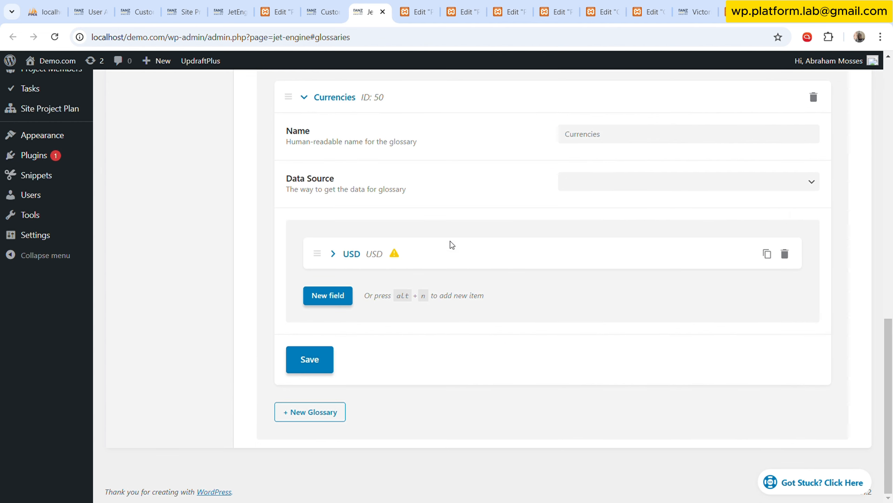
Add a second field to the Currencies glossary with the value and label TZS.
left_click(328, 296)
left_click(656, 348)
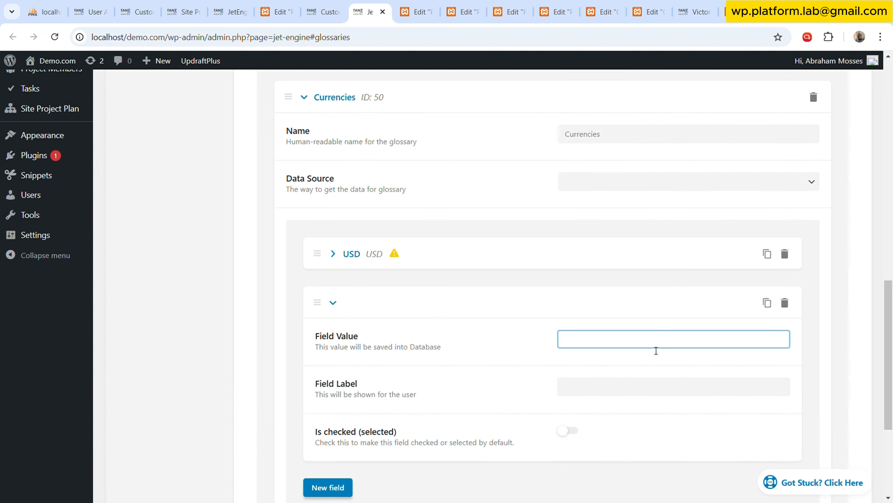
type("TZS")
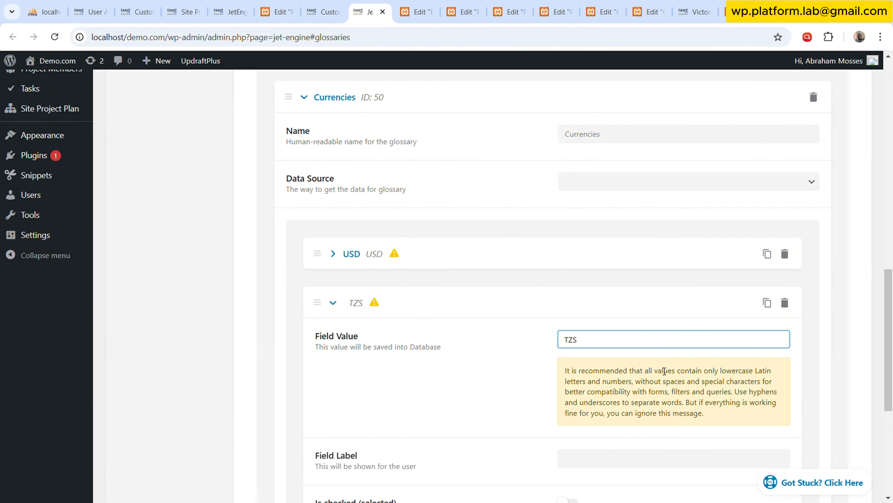
left_click(600, 463)
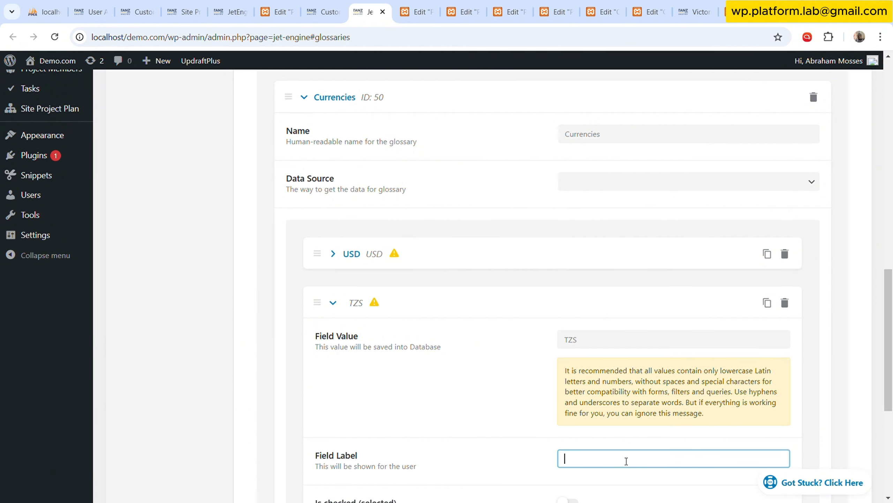
type("TZS")
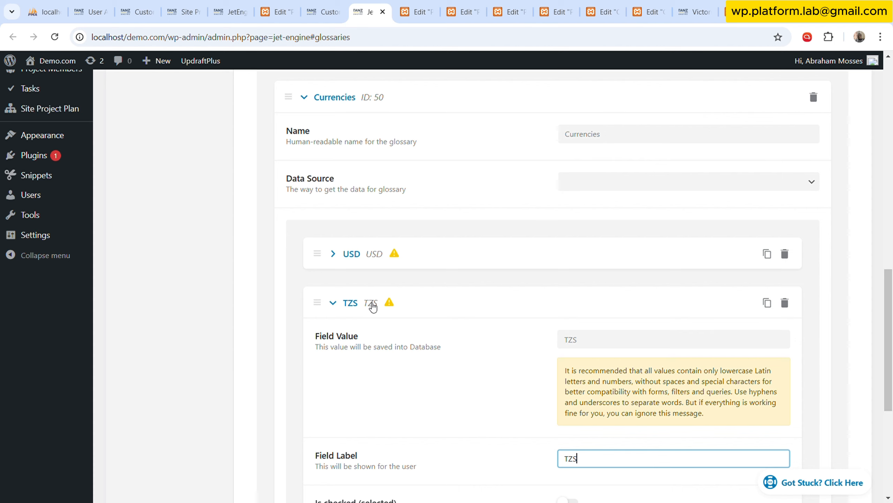
left_click(370, 304)
Add a third Currencies field with the value and label EURO, and save the glossary.
left_click(348, 348)
scroll(493, 352, "down", 5)
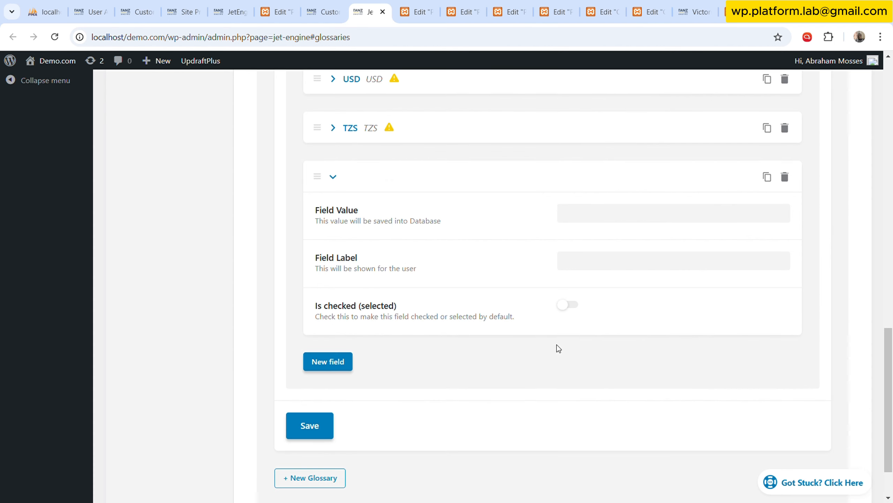
left_click(578, 220)
type("EURO")
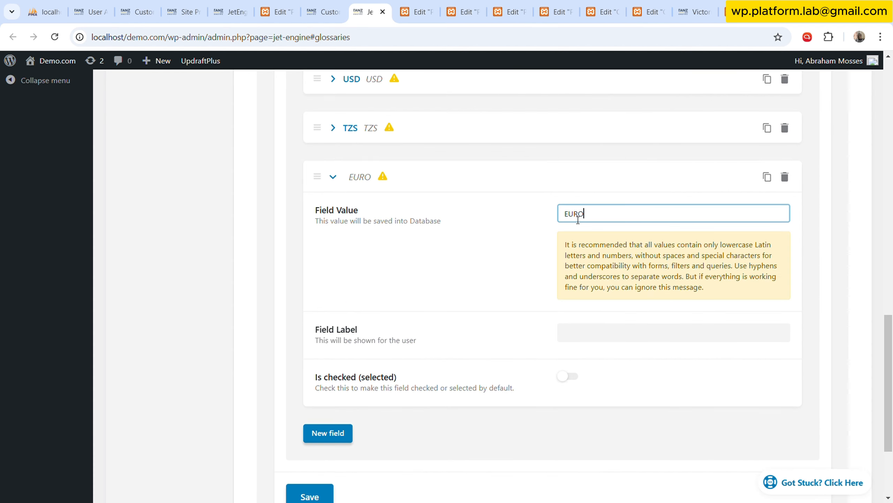
left_click_drag(588, 220, 341, 204)
key("ctrl+c")
left_click(618, 339)
key("ctrl+v")
scroll(548, 320, "up", 3)
left_click(600, 180)
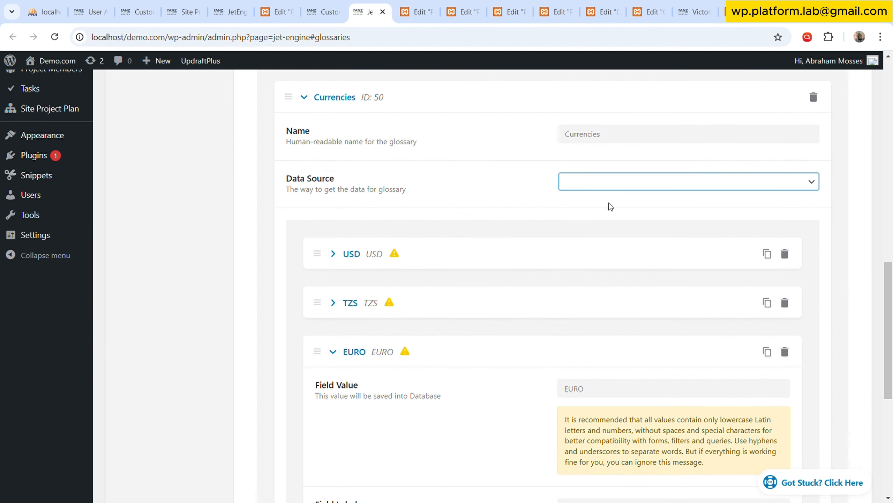
scroll(475, 317, "down", 5)
left_click(334, 379)
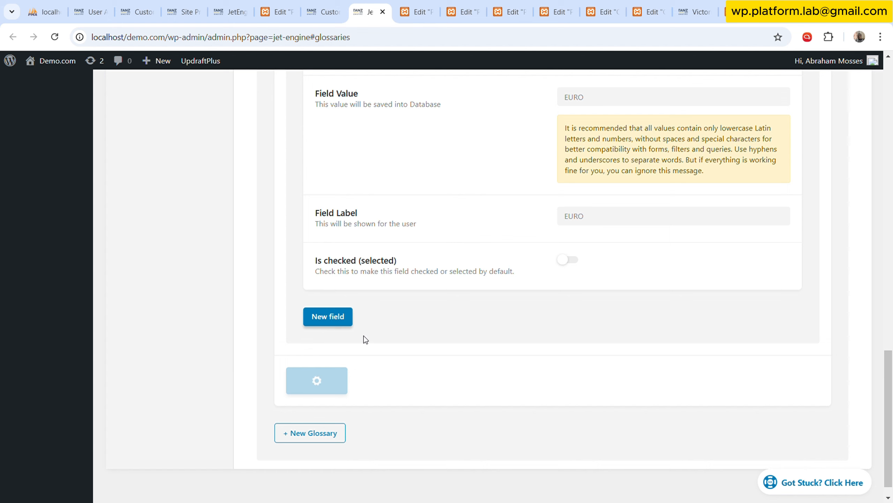
Reload the Organisations content type editor and go to its list of fields.
left_click(334, 10)
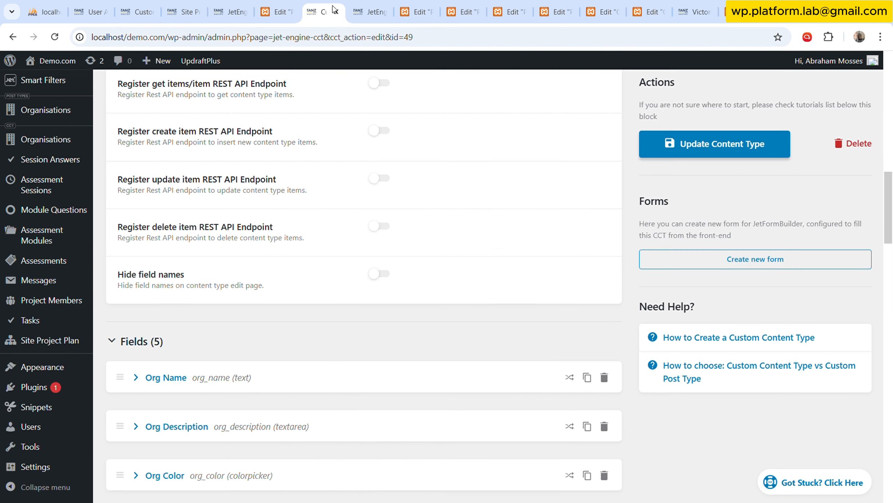
scroll(243, 396, "down", 5)
left_click(55, 37)
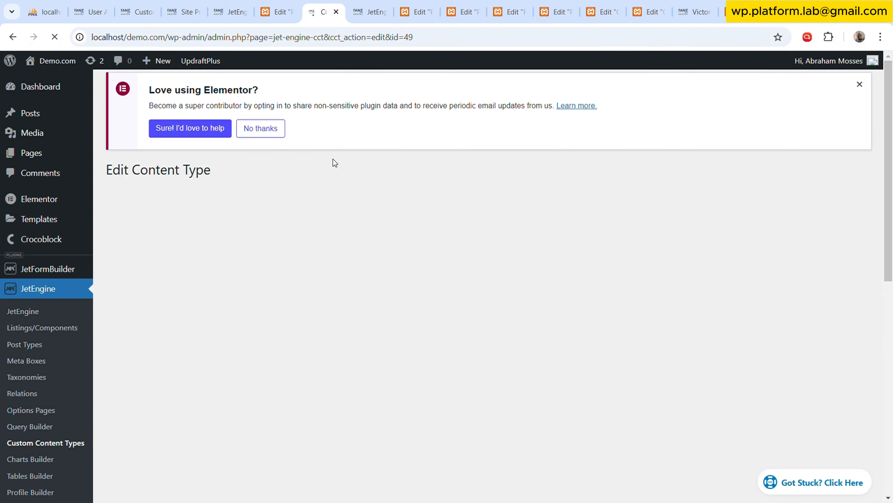
scroll(281, 293, "down", 5)
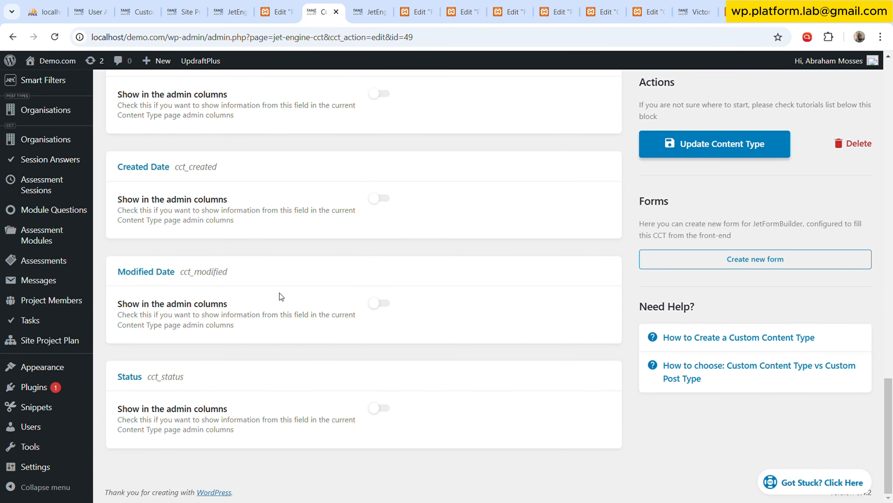
scroll(266, 304, "up", 11)
scroll(265, 305, "up", 12)
scroll(379, 251, "down", 2)
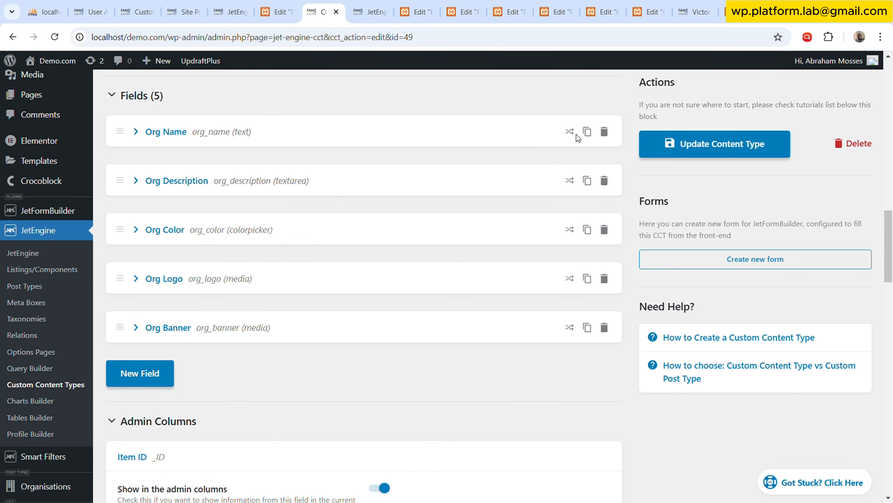
Duplicate the Org Name field in the Organisations content type and change the copy's label to Org Currency.
left_click(587, 132)
left_click(289, 180)
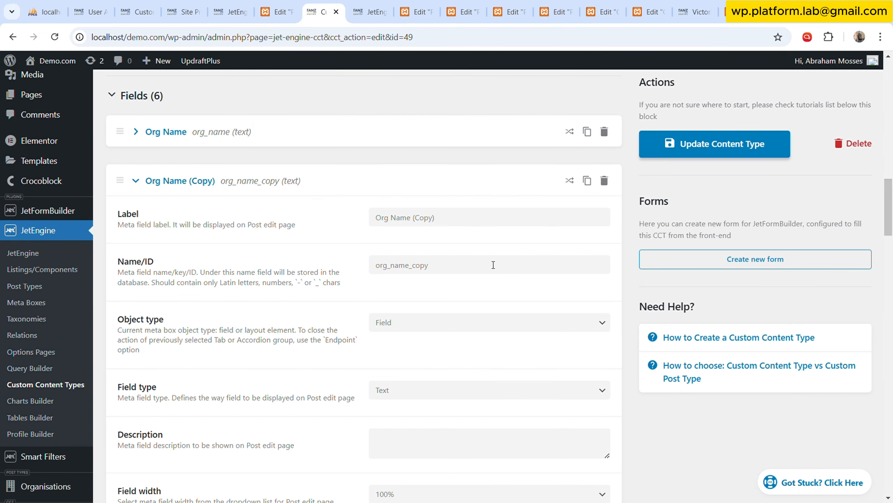
left_click_drag(392, 221, 606, 226)
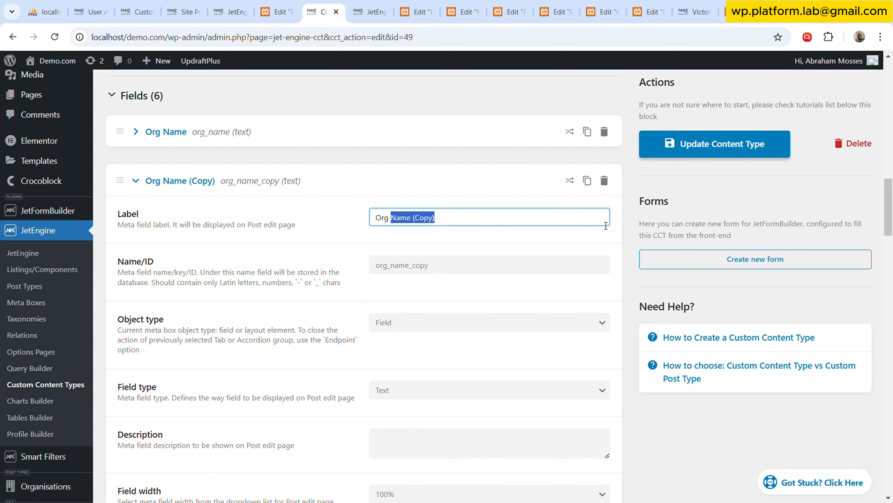
type("cURRE")
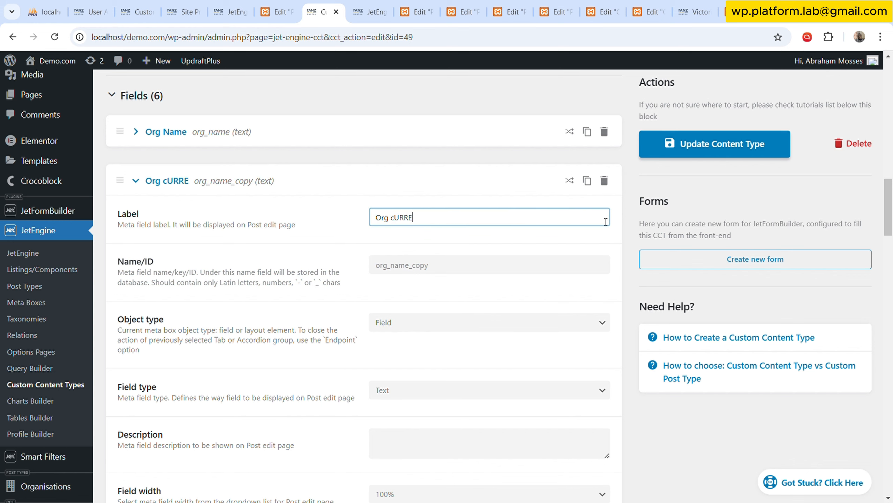
key("BackSpace")
key("BackSpace")
key("BackSpace")
key("BackSpace")
key("BackSpace")
type("Cu")
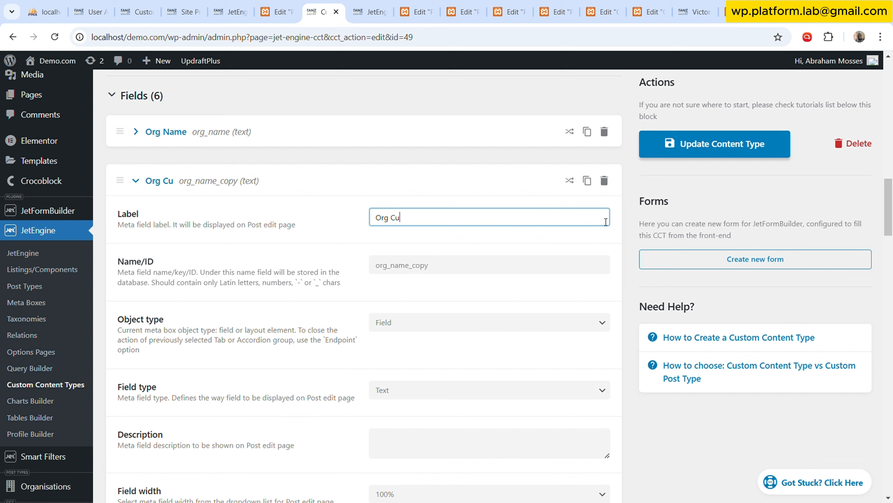
type("rrency")
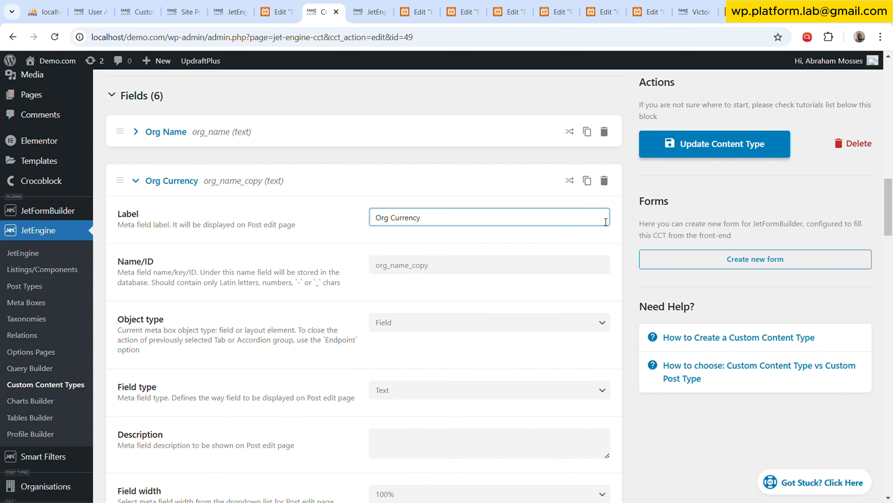
Replace the Name/ID of the Org Currency field with org_currency.
double_click(583, 266)
key("BackSpace")
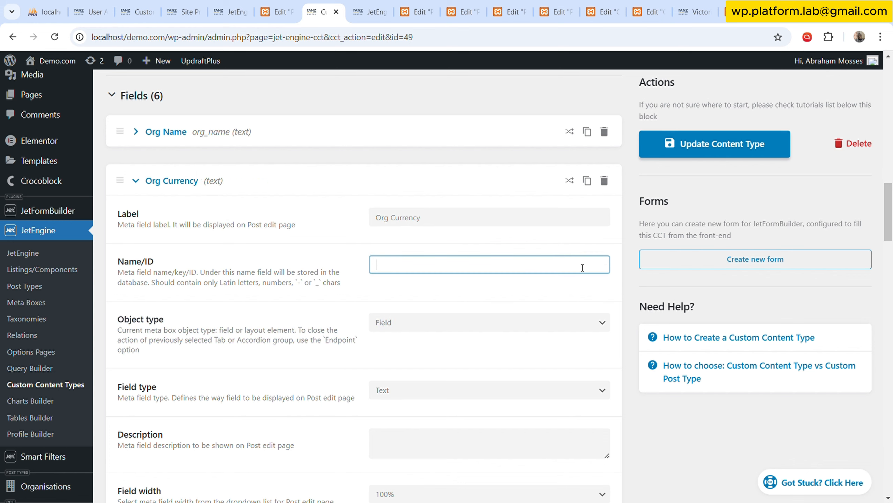
left_click(451, 234)
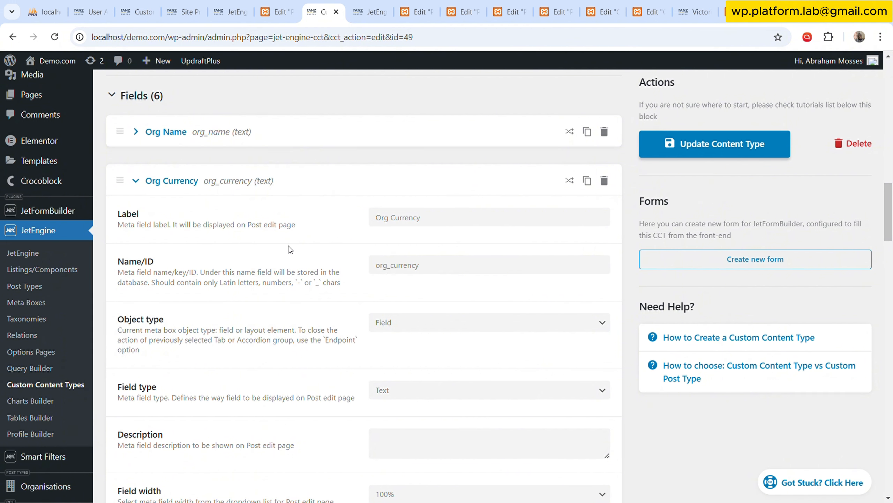
Change the field type of Org Currency to Select.
scroll(377, 291, "down", 3)
left_click(446, 273)
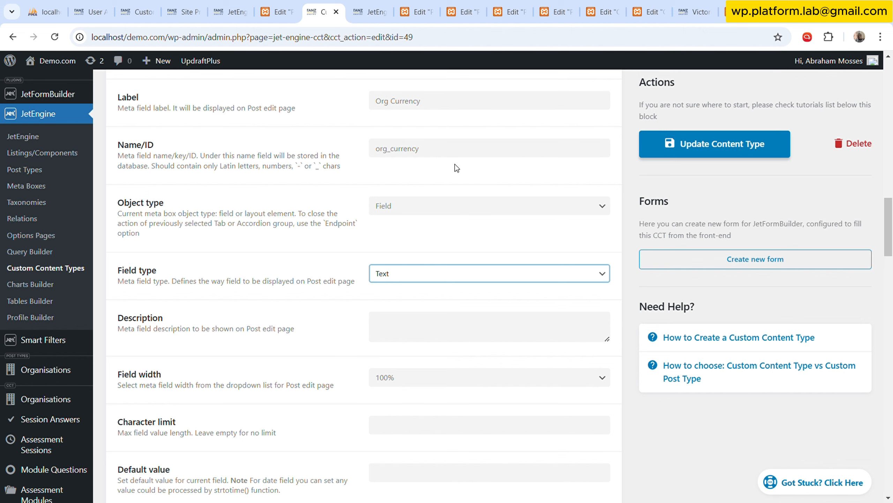
left_click(454, 203)
scroll(422, 222, "down", 3)
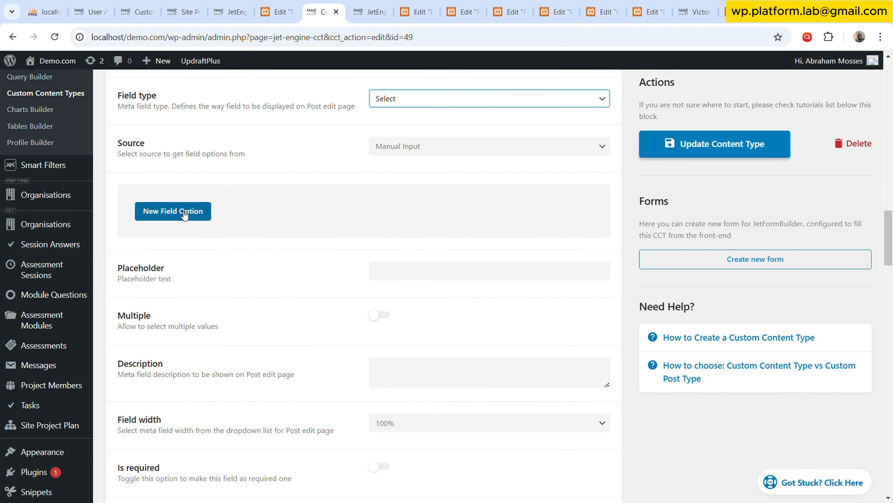
left_click(186, 215)
left_click(485, 261)
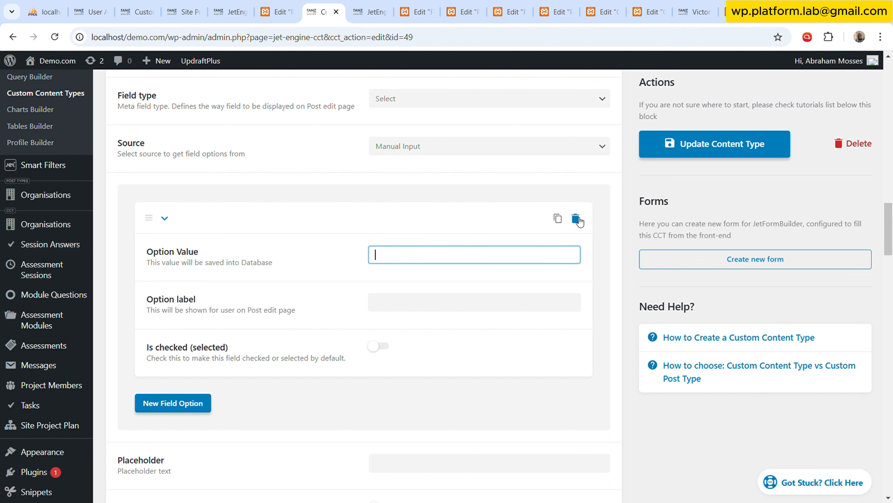
left_click(514, 152)
left_click(576, 218)
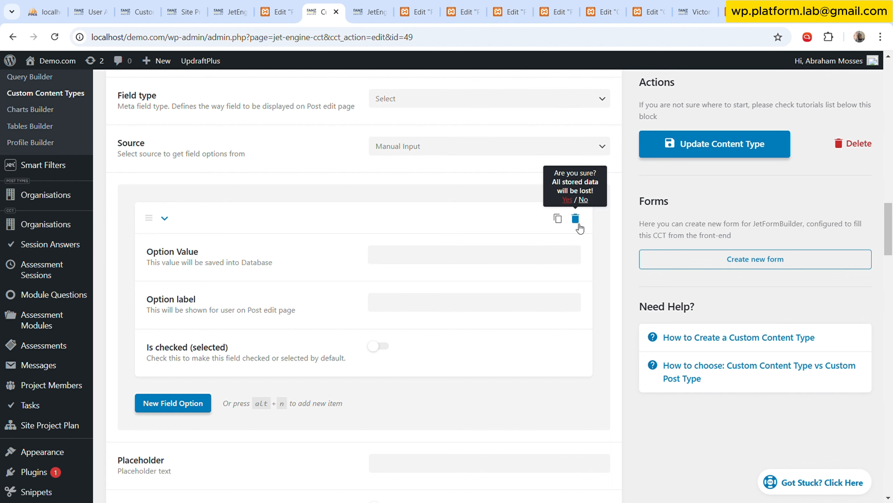
left_click(567, 200)
Source the Org Currency options from the Currencies glossary and update the content type.
left_click(523, 149)
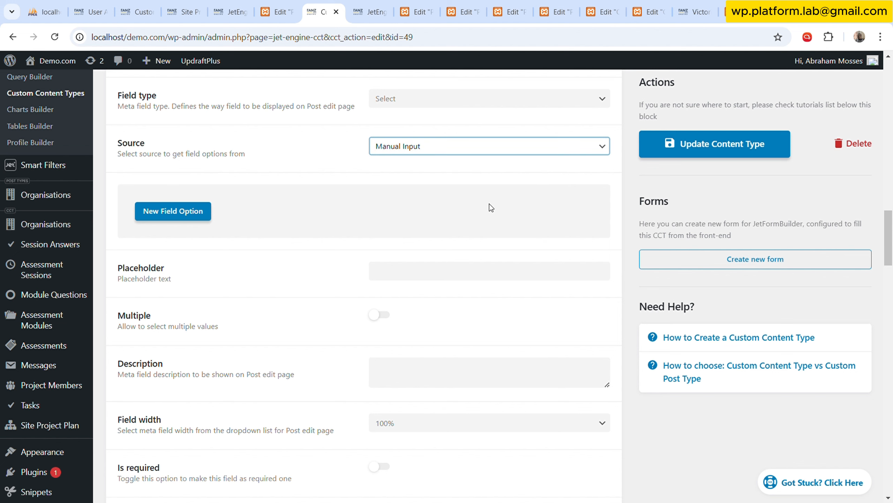
left_click(496, 203)
left_click(475, 198)
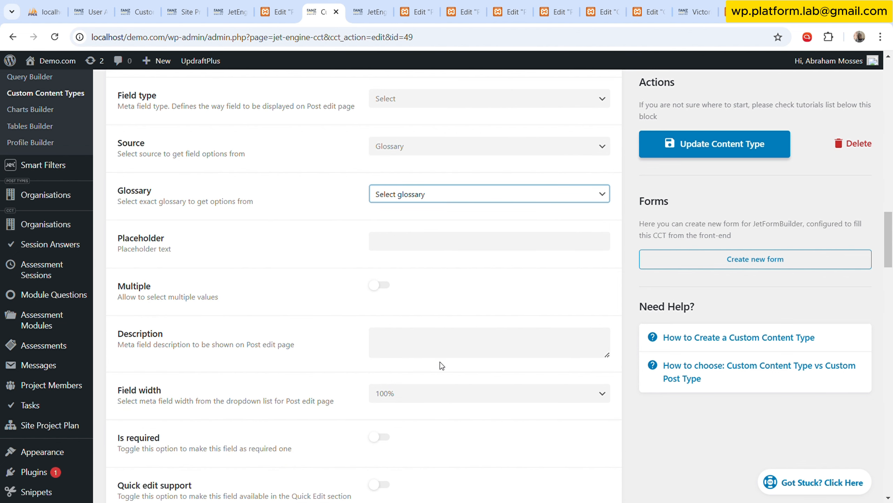
left_click(437, 371)
left_click(688, 146)
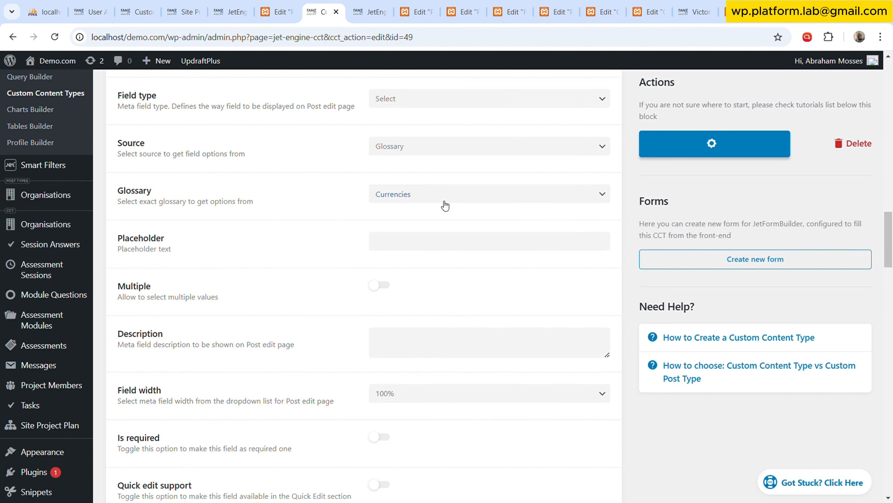
Open the existing item of the Organisations content type, set its Org Currency to EURO and save it.
scroll(65, 351, "up", 3)
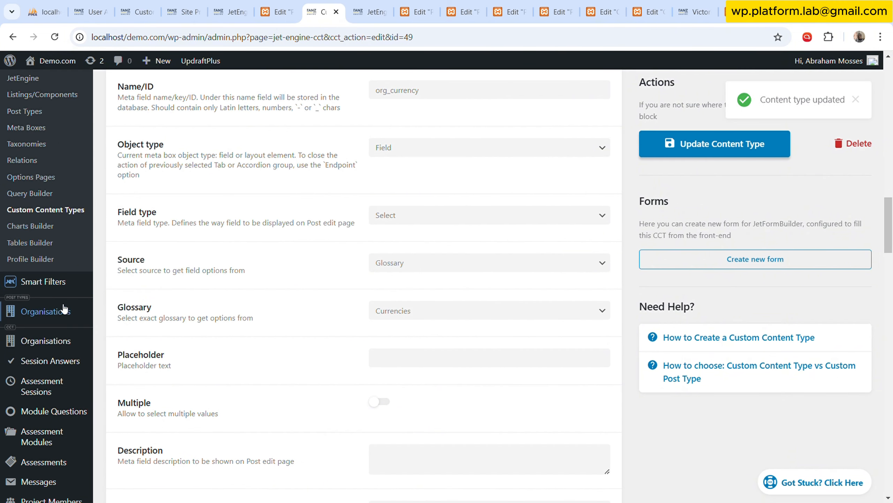
left_click(60, 316)
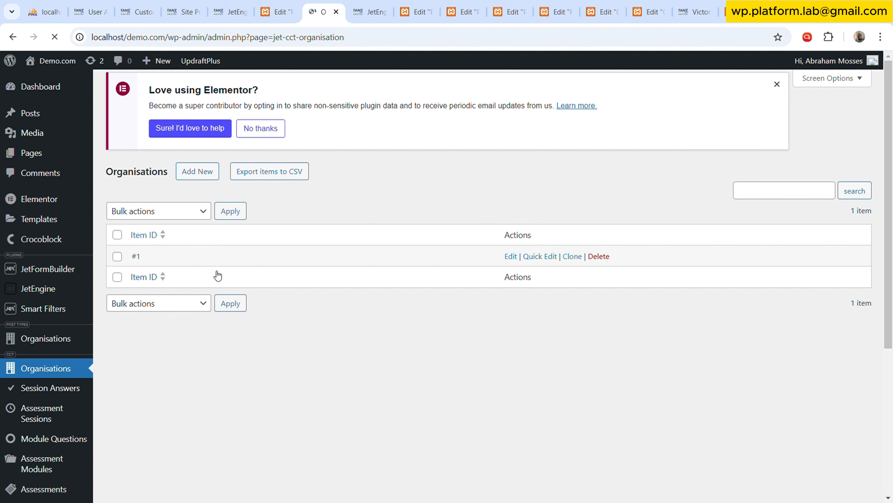
left_click(514, 257)
scroll(186, 329, "down", 6)
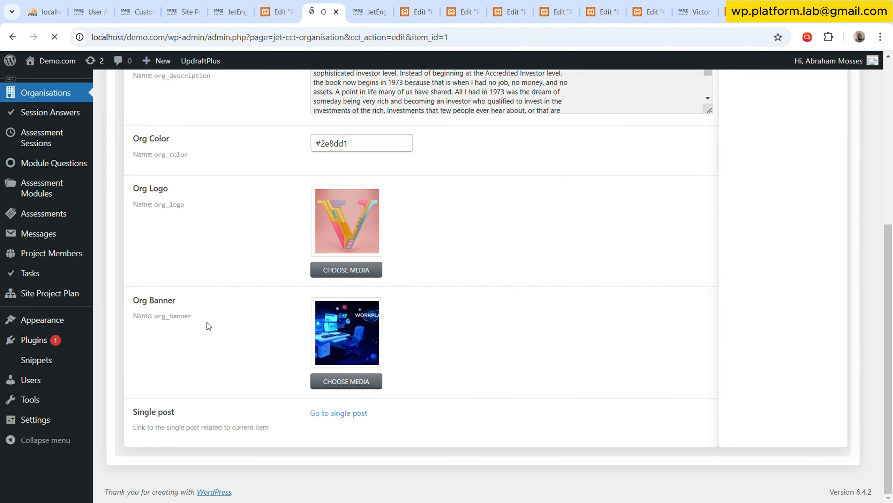
scroll(206, 323, "up", 5)
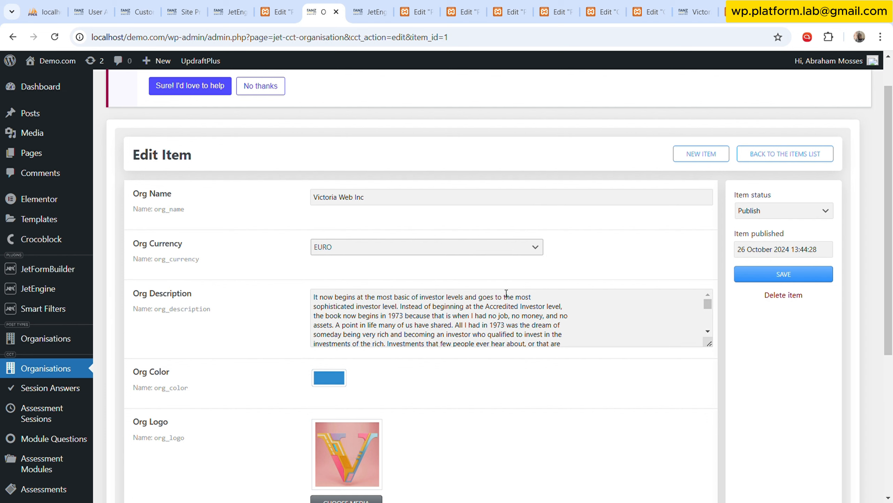
left_click(784, 274)
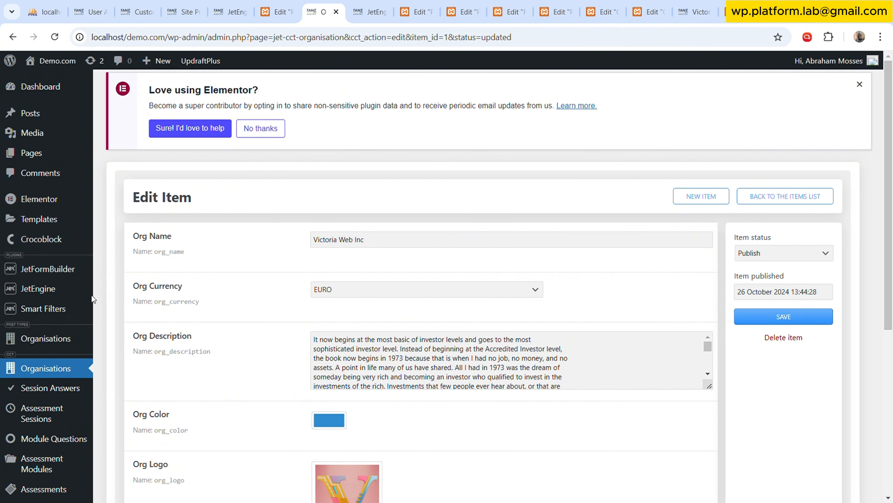
Open the Shortcode Generator in the JetEngine dashboard.
mouse_move(62, 290)
left_click(149, 295)
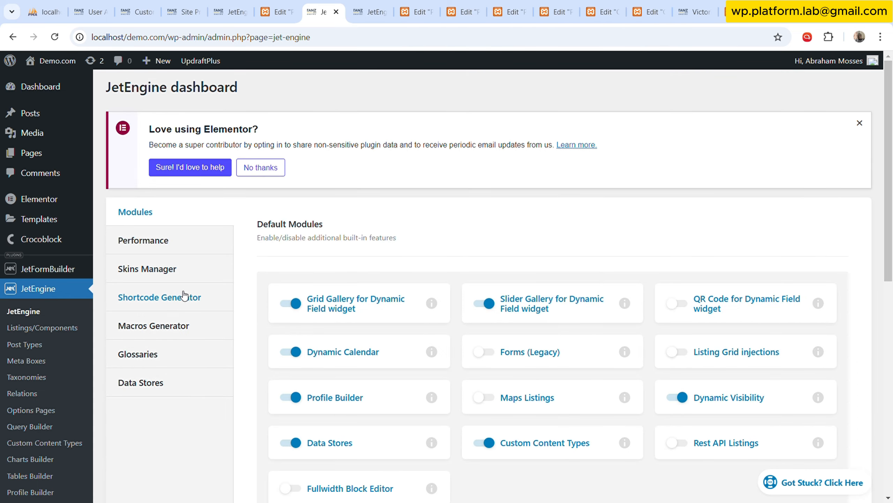
left_click(184, 295)
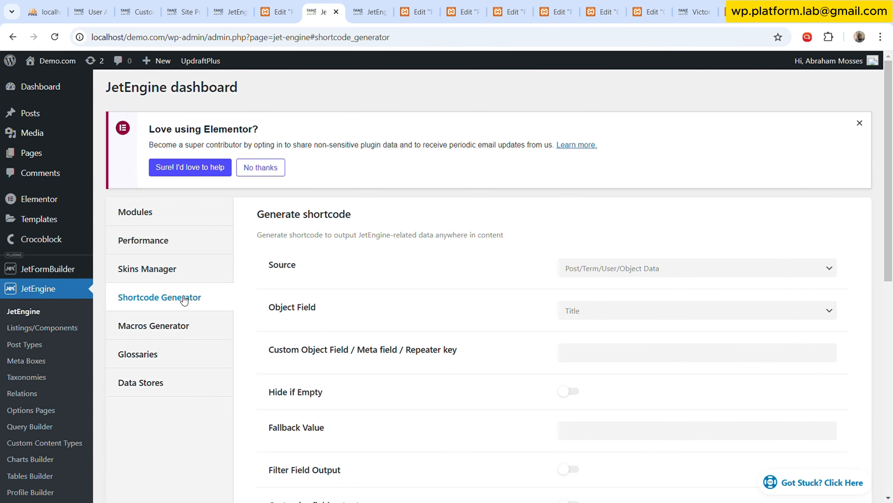
scroll(512, 260, "down", 3)
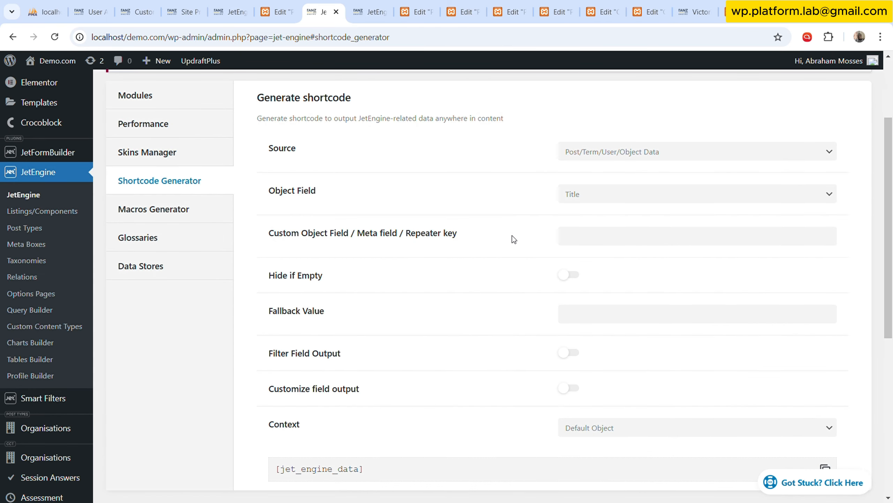
Generate a shortcode from Post/Term/User/Object Data for the Org Currency object field and copy it.
left_click(638, 157)
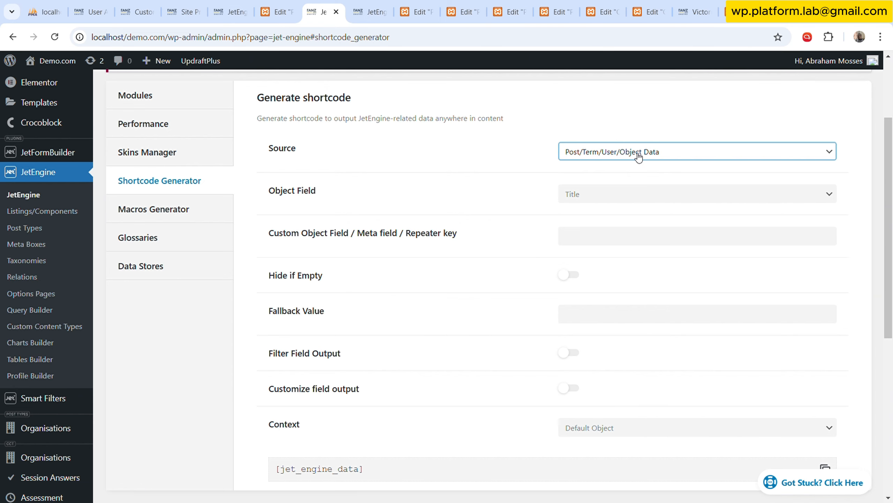
left_click(638, 197)
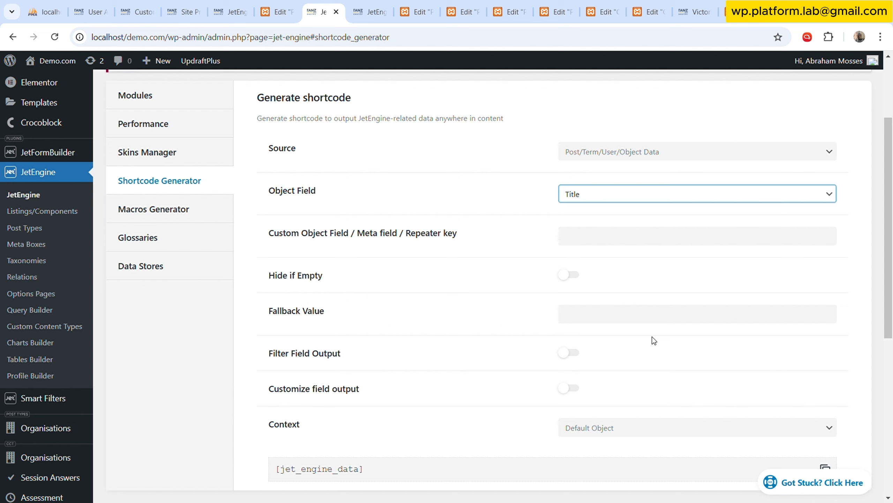
left_click(642, 401)
scroll(536, 308, "down", 2)
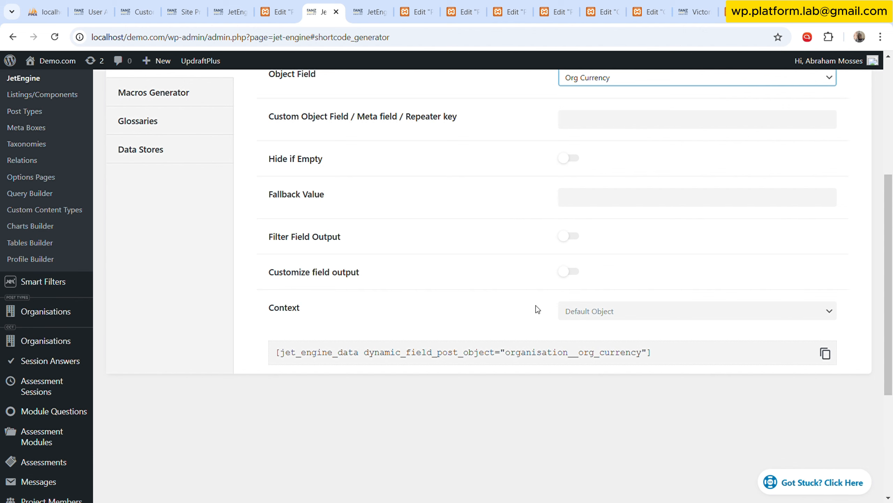
scroll(536, 305, "up", 1)
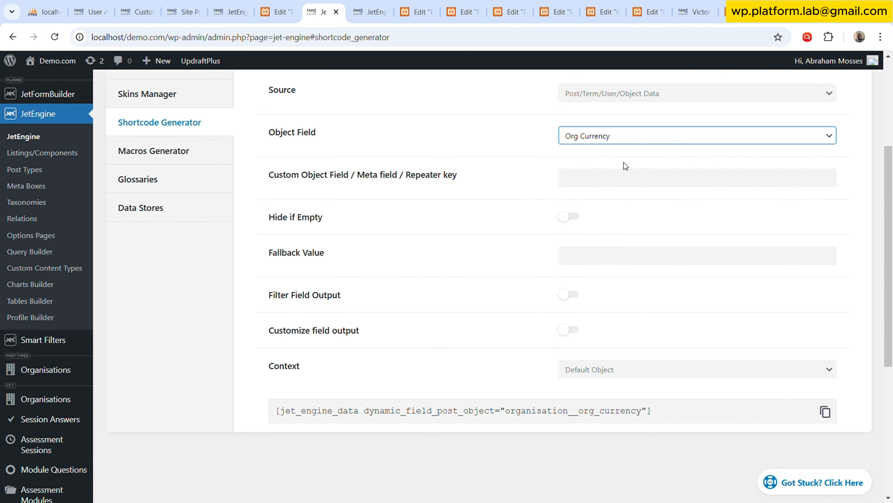
left_click(624, 163)
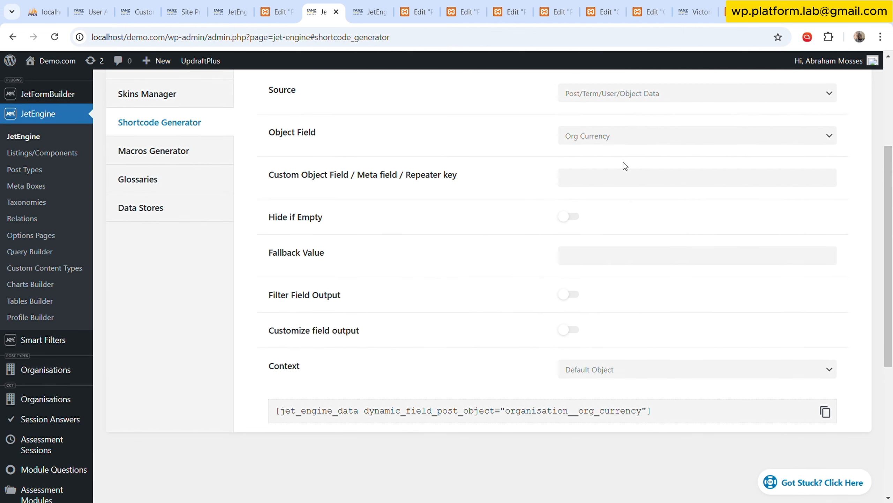
left_click(825, 412)
Switch to the Project Listing template in Elementor and open the shortcode of the budget icon list item for editing.
left_click(388, 2)
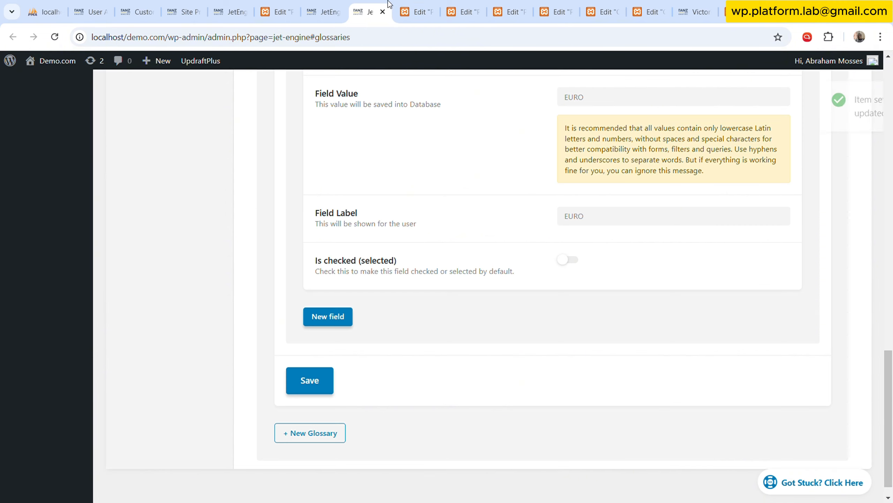
left_click(422, 2)
left_click(473, 2)
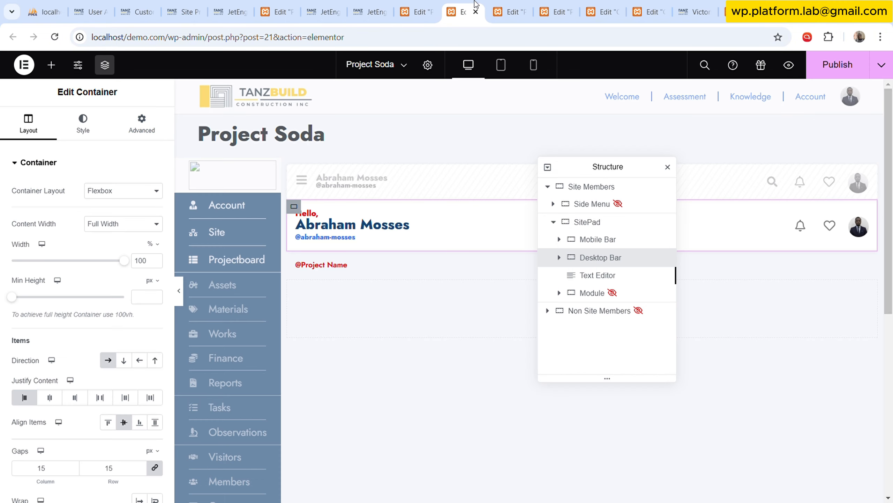
left_click(520, 1)
left_click(294, 1)
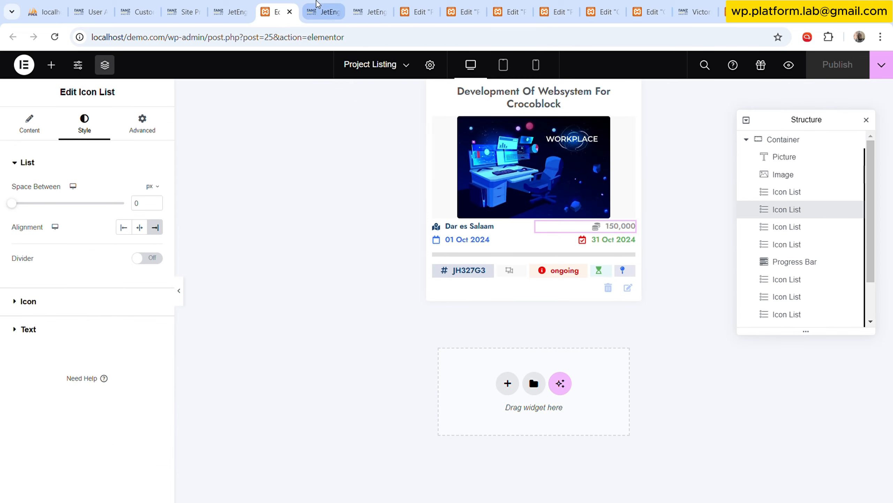
left_click(42, 127)
left_click(51, 240)
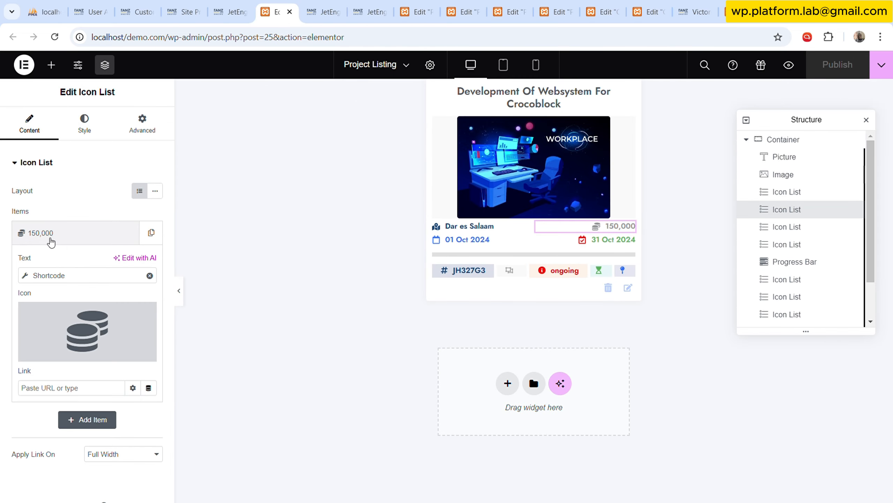
left_click(56, 276)
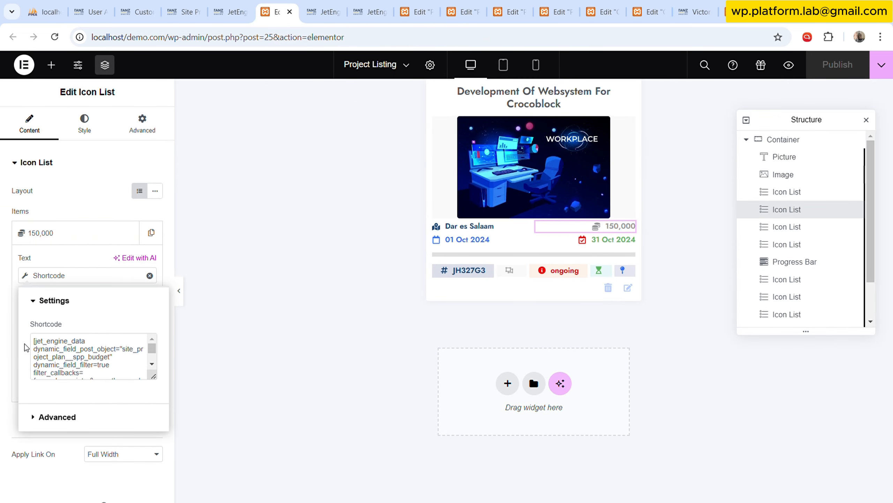
left_click(36, 344)
Return to the Shortcode Generator and try the Filter Field Output and Customize field output options for Org Currency.
left_click(327, 7)
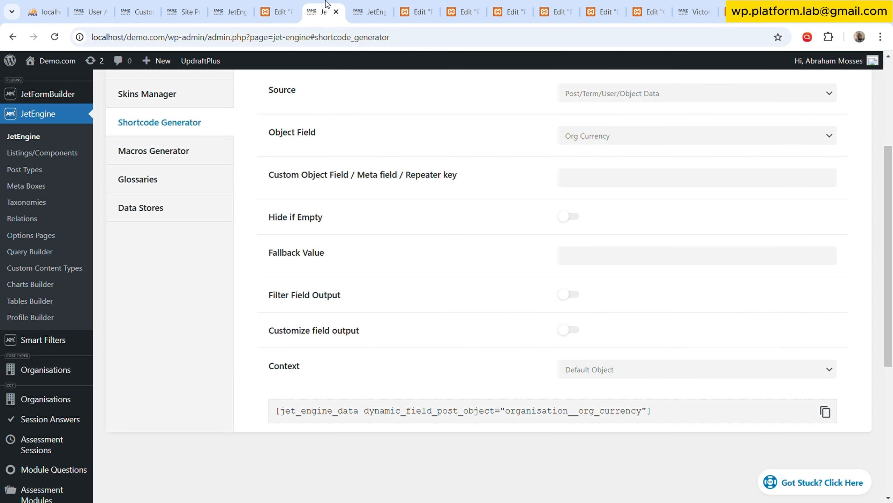
left_click(573, 295)
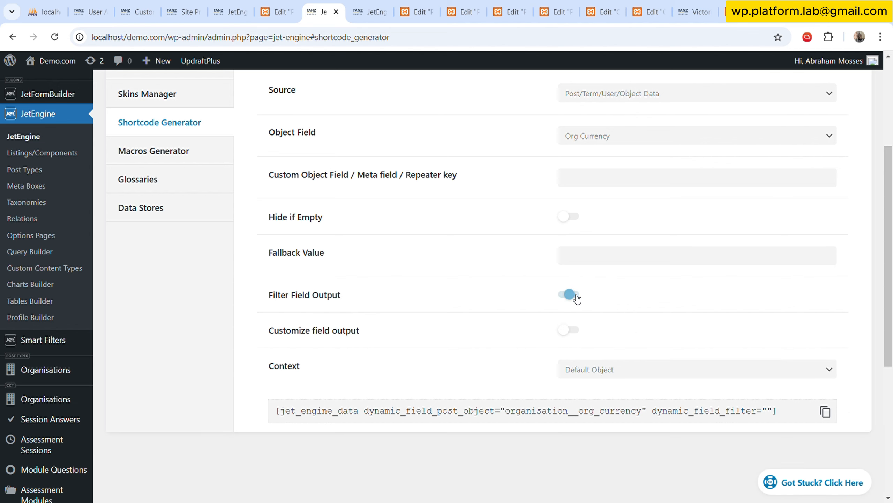
left_click(569, 331)
left_click(570, 331)
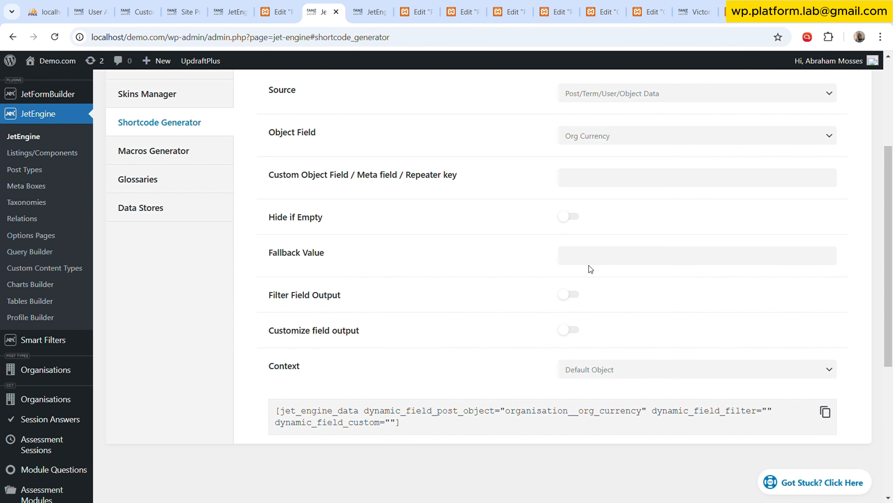
Set the Org Currency fallback value to "USD ", customize its output with field format "%s ", and copy the generated shortcode.
left_click(598, 261)
type("USD")
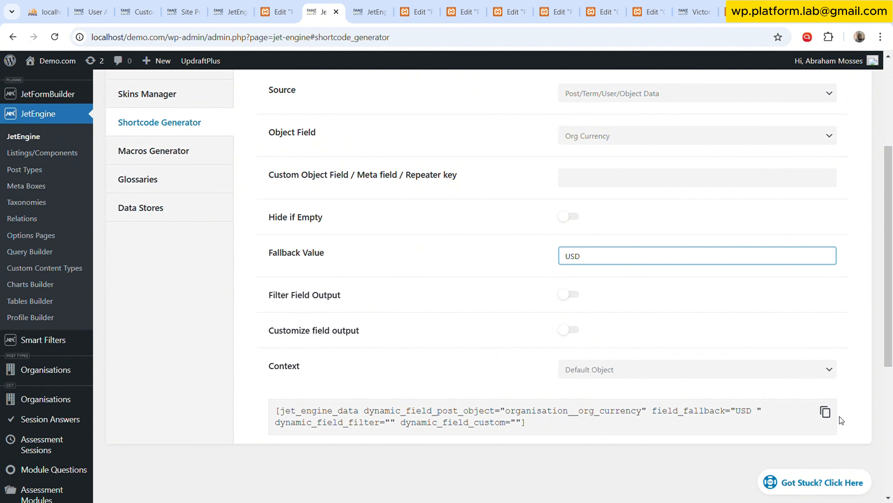
left_click(824, 412)
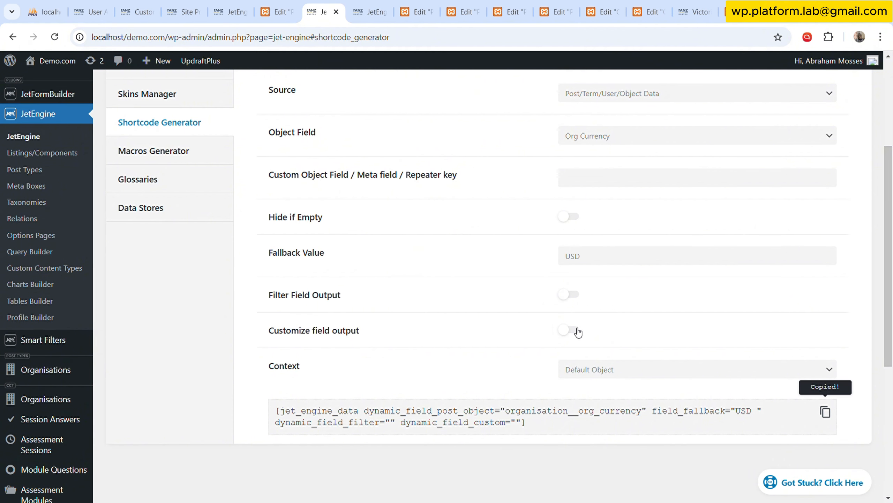
left_click(578, 332)
left_click(610, 366)
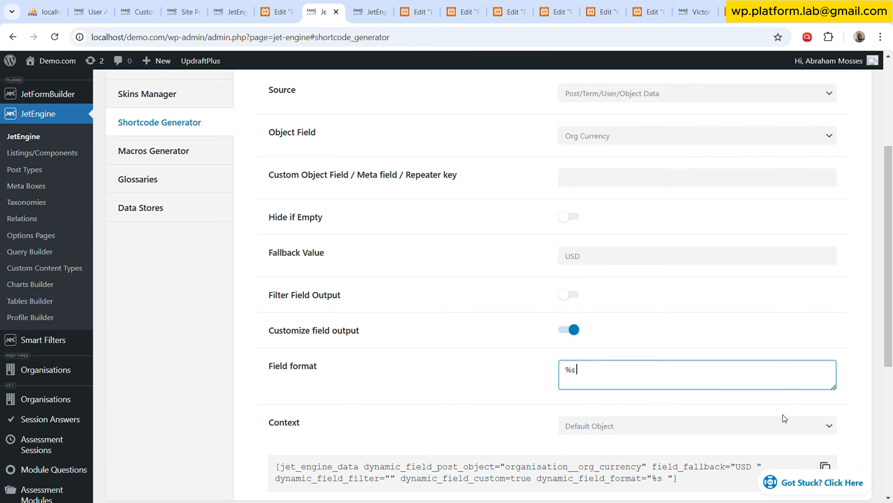
scroll(783, 415, "down", 3)
left_click(825, 350)
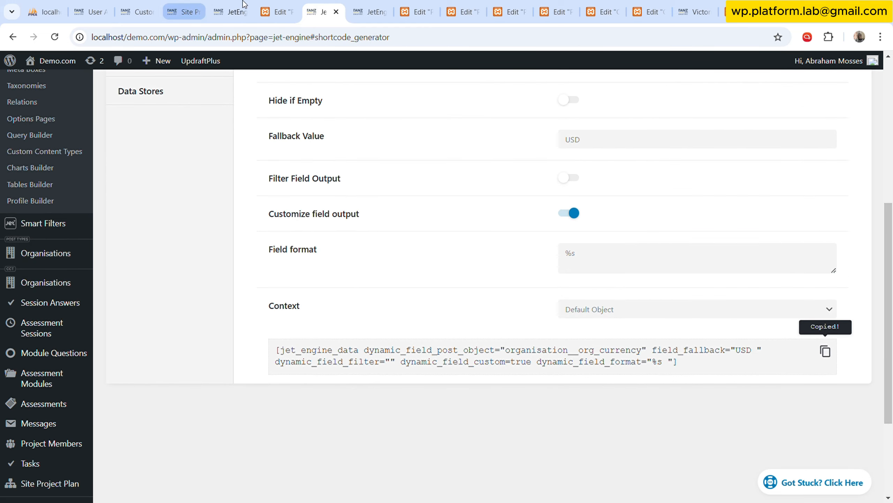
Return to the Project Listing template and paste the currency shortcode ahead of the SPP Budget shortcode in the budget icon list item.
left_click(417, 12)
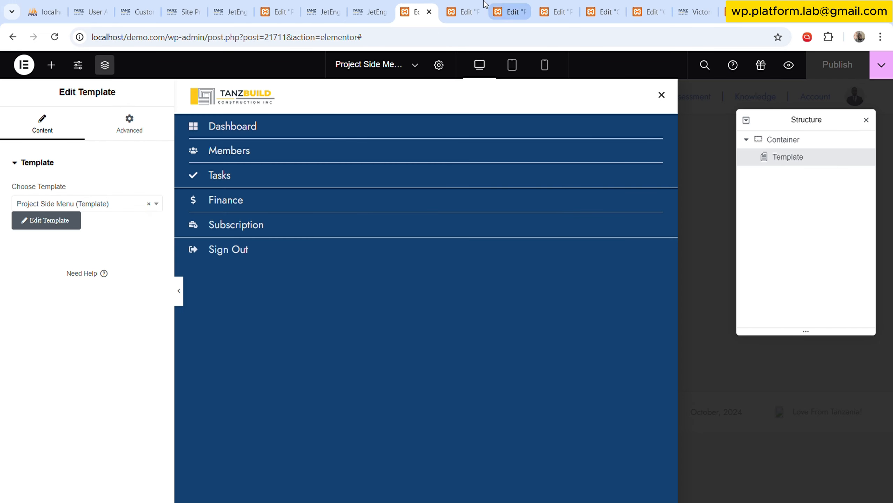
left_click(474, 5)
left_click(323, 12)
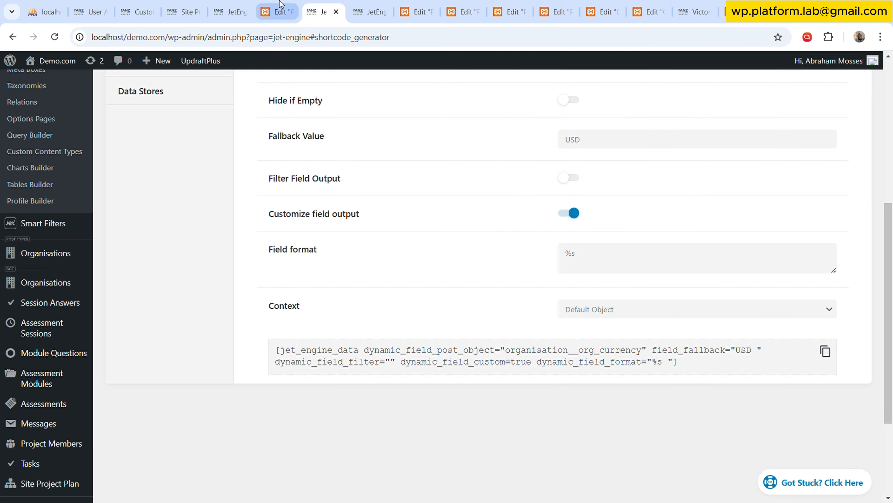
left_click(276, 12)
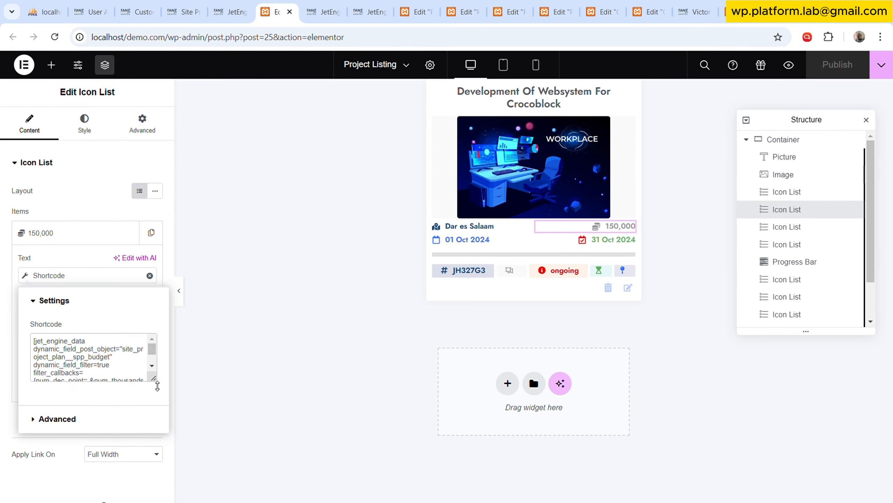
left_click_drag(153, 376, 153, 468)
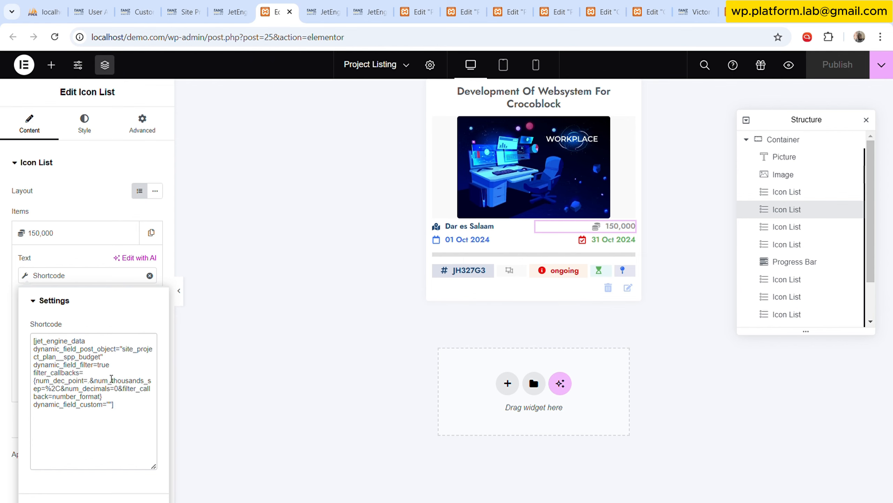
key("ctrl+v")
left_click(85, 129)
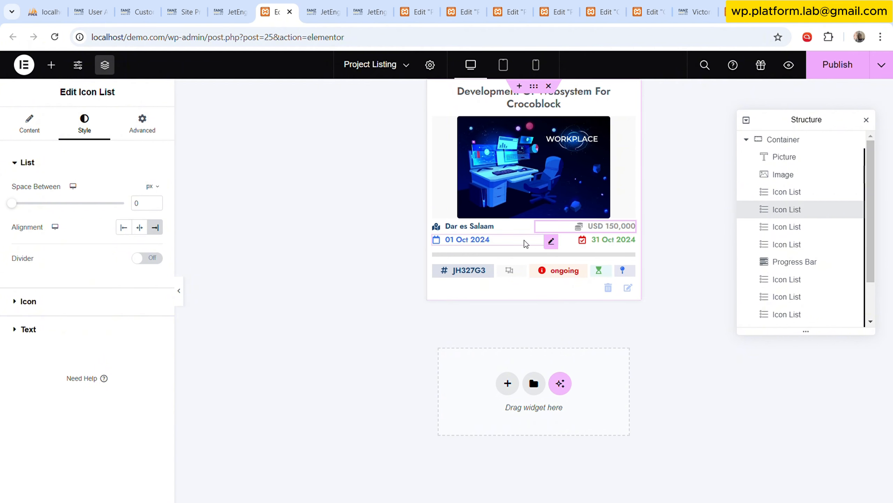
Check the start date, end date and progress bar widgets, and select the icon list between project number and status.
left_click(551, 241)
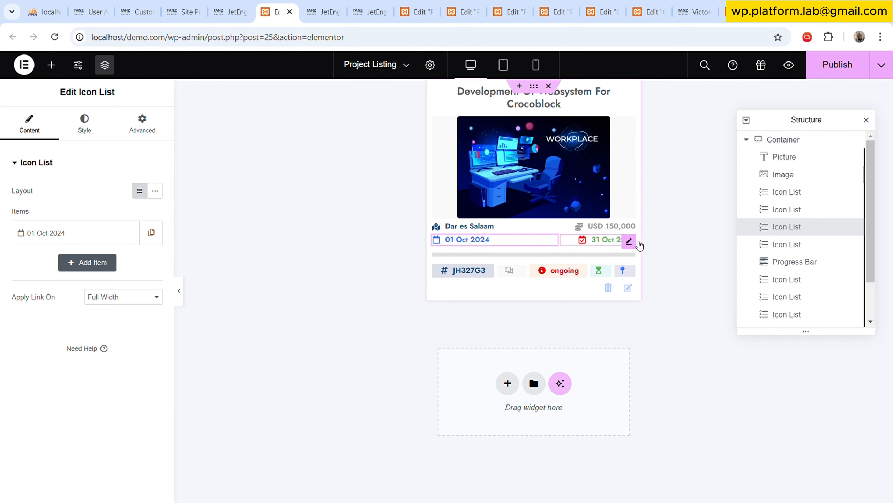
left_click(635, 242)
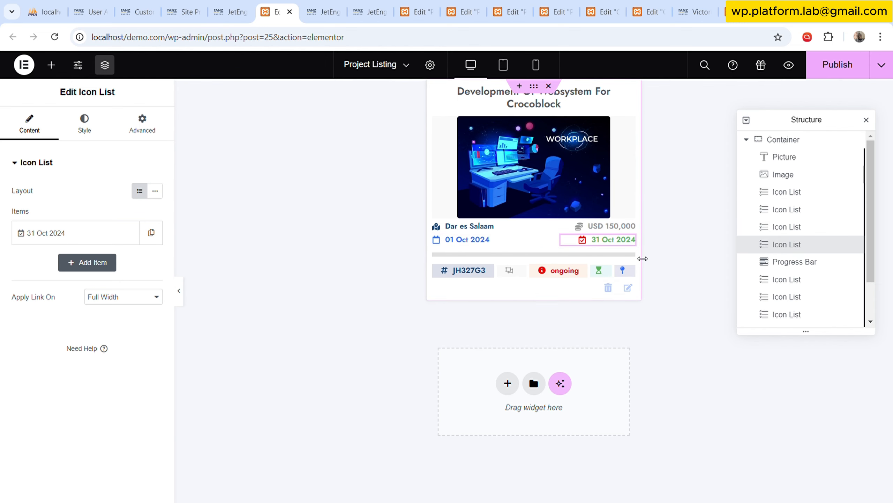
left_click(629, 256)
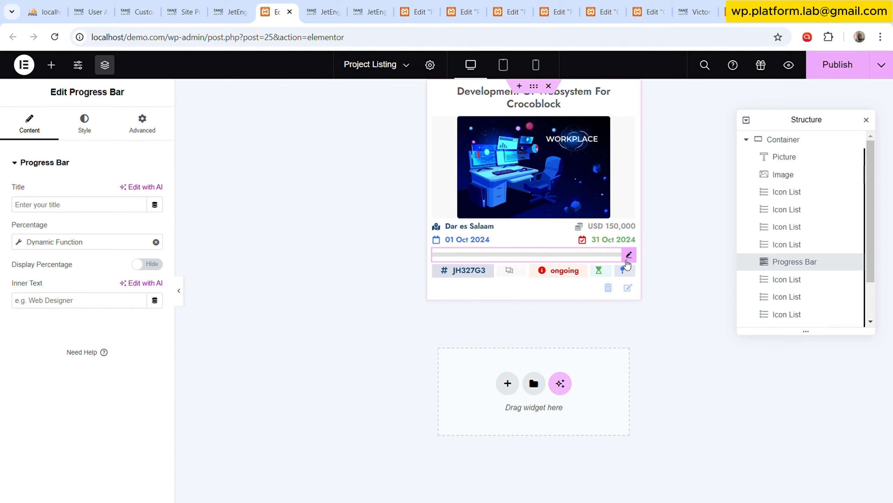
left_click(520, 273)
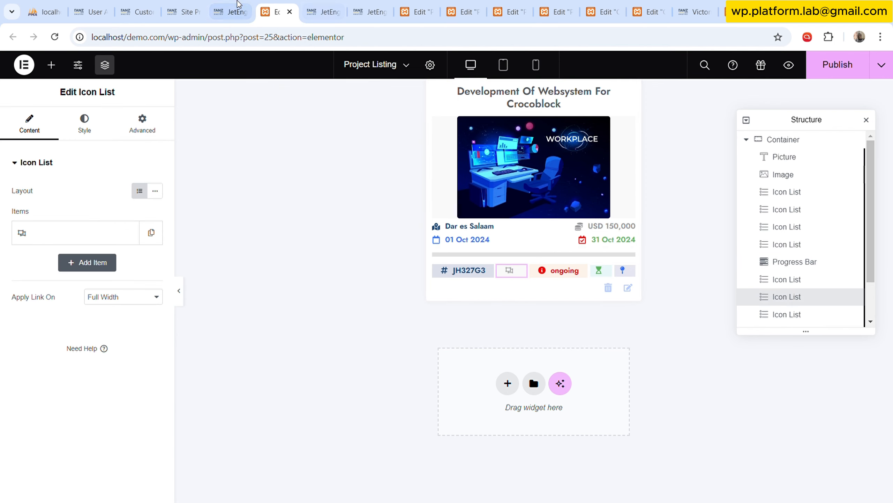
In the Shortcode Generator, choose the SPP Type object field, delete the number_format callback and copy the generated shortcode.
left_click(230, 12)
scroll(455, 277, "down", 2)
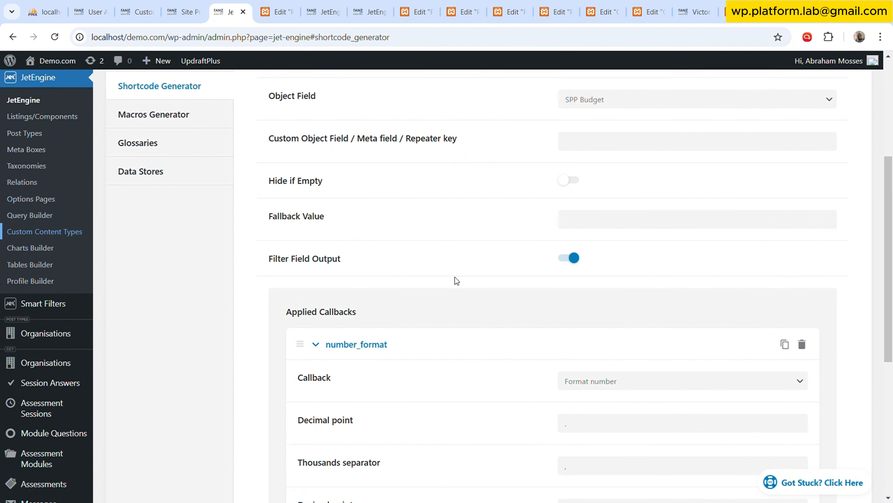
scroll(455, 276, "up", 2)
left_click(632, 111)
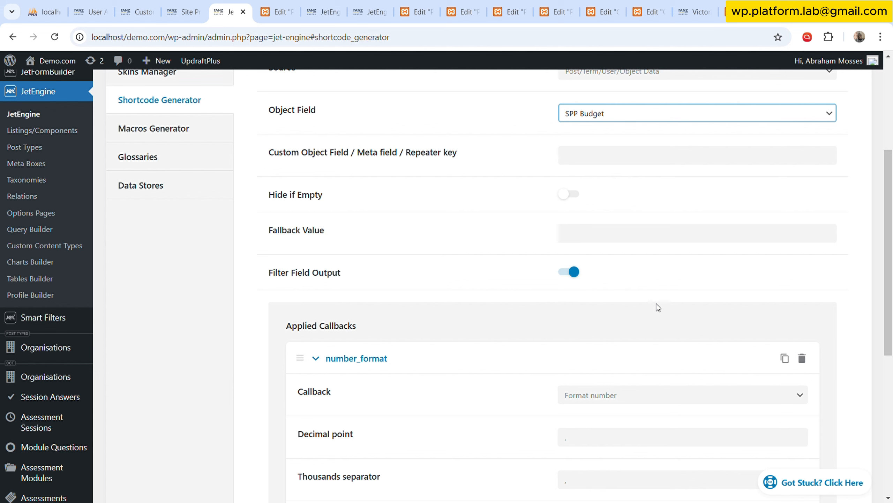
scroll(653, 323, "down", 5)
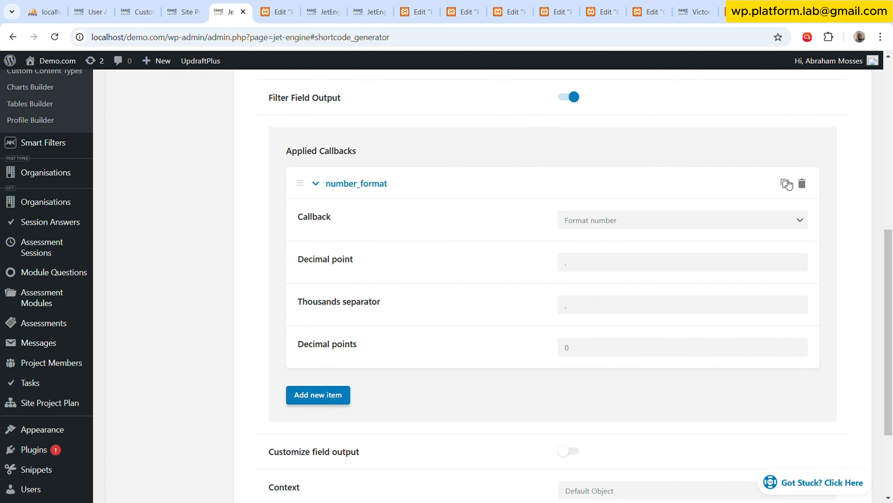
left_click(803, 184)
left_click(796, 165)
scroll(769, 288, "down", 3)
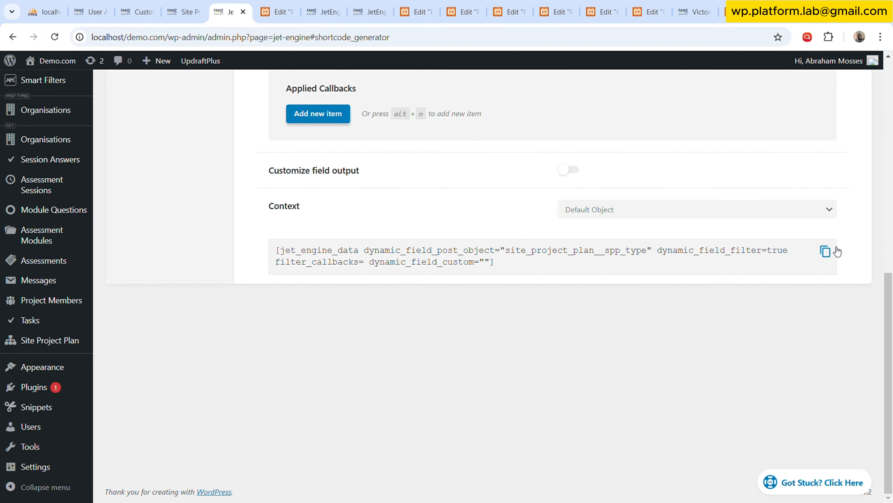
left_click(825, 251)
Replace the shortcode in the Project Listing's icon list item between project number and status with the SPP Type shortcode.
left_click(286, 8)
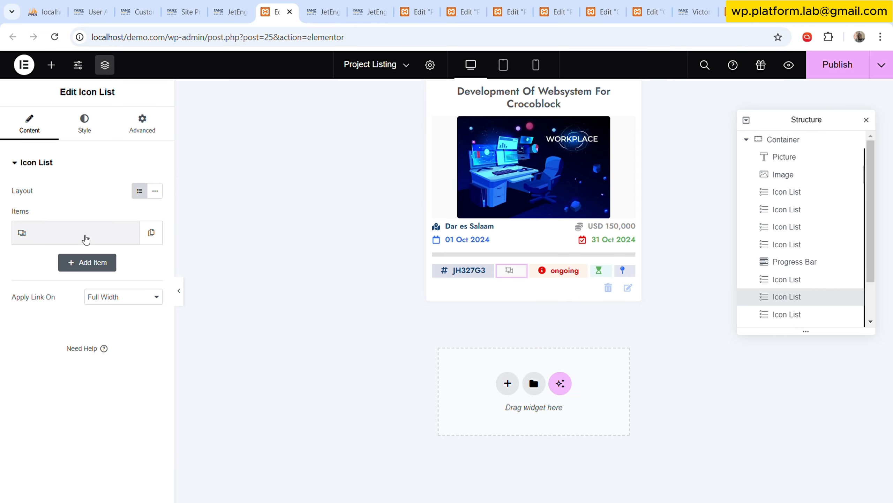
left_click(83, 235)
left_click(82, 278)
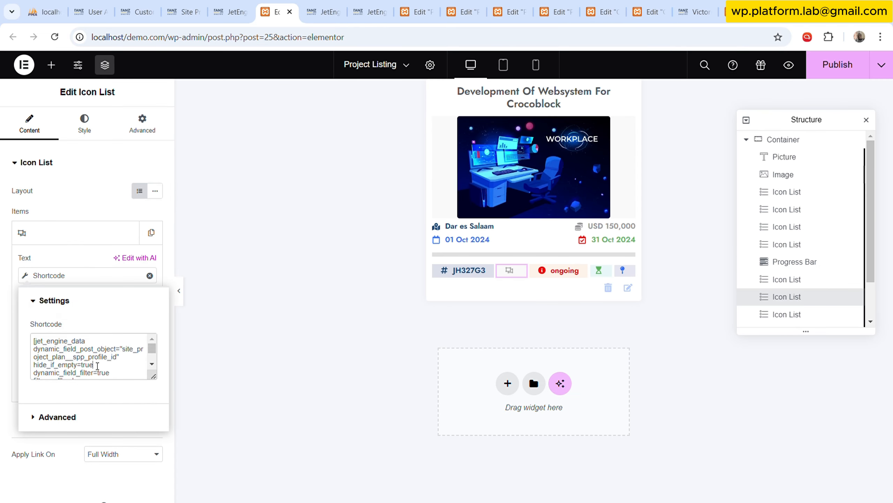
key("ctrl+a")
key("ctrl+v")
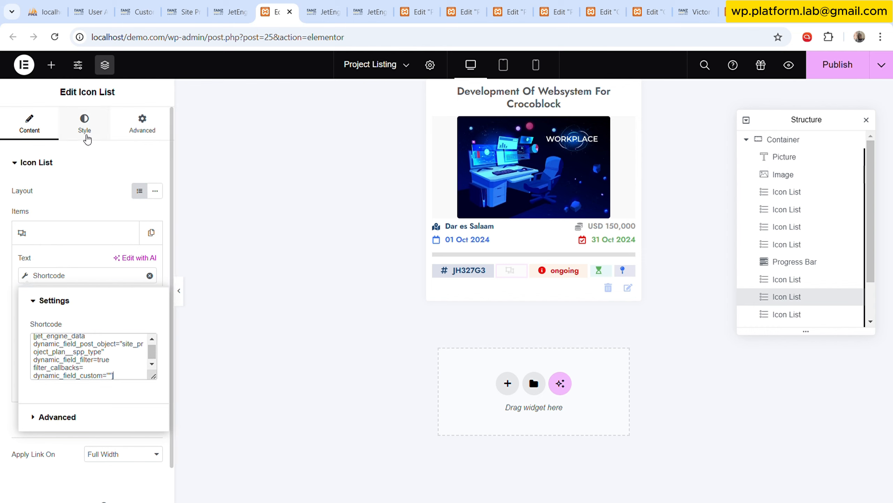
left_click(87, 137)
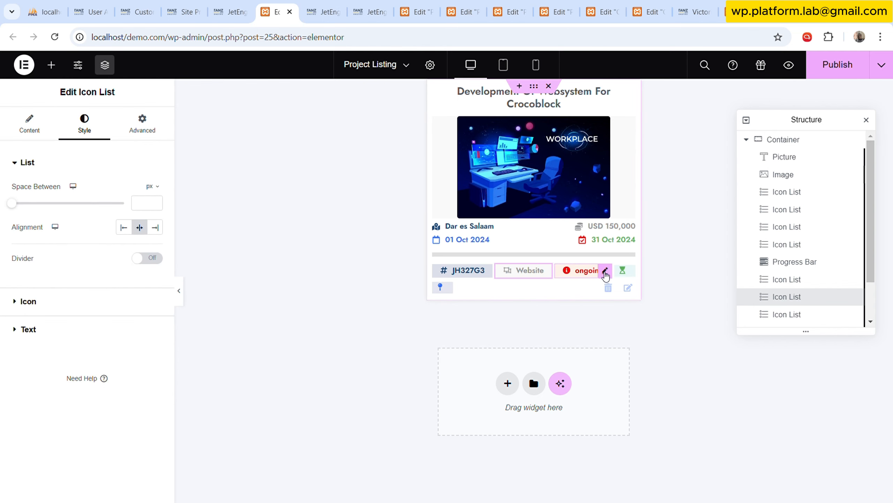
Select the hourglass icon list, and generate and copy a shortcode for the SPP Number object field in the Shortcode Generator.
left_click(606, 272)
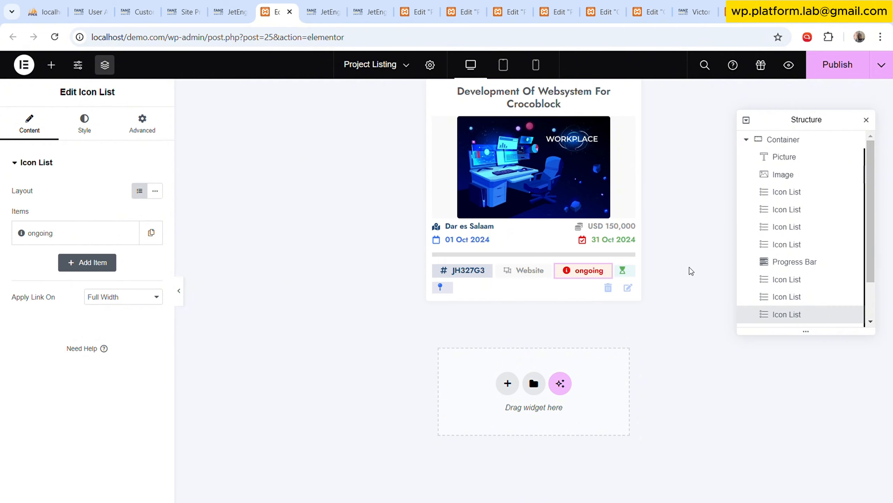
left_click(630, 275)
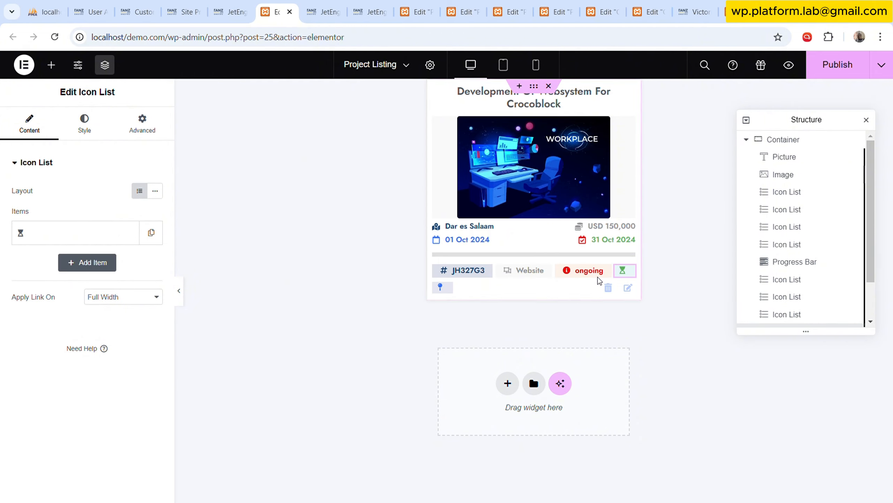
left_click(230, 12)
scroll(628, 276, "up", 6)
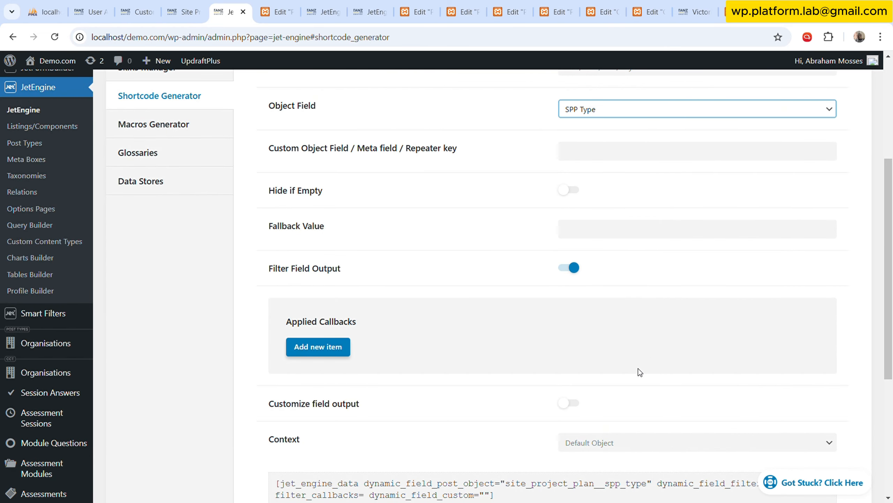
key("Down")
scroll(706, 365, "down", 3)
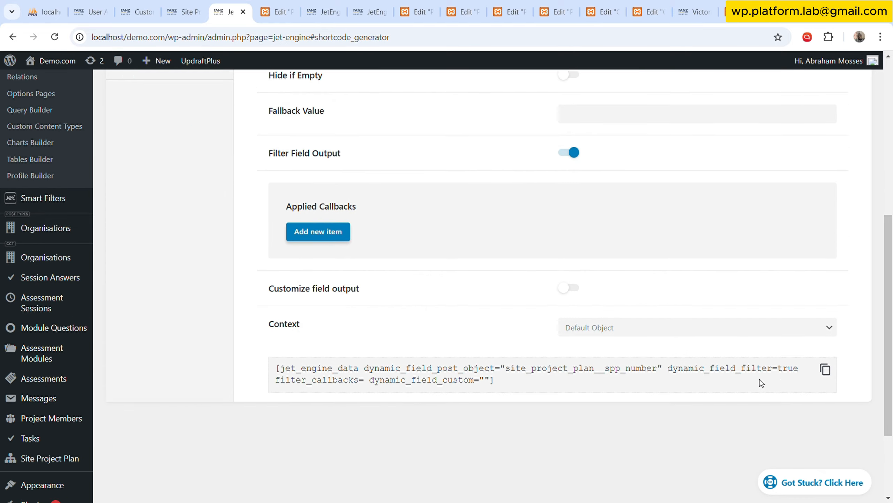
left_click(827, 373)
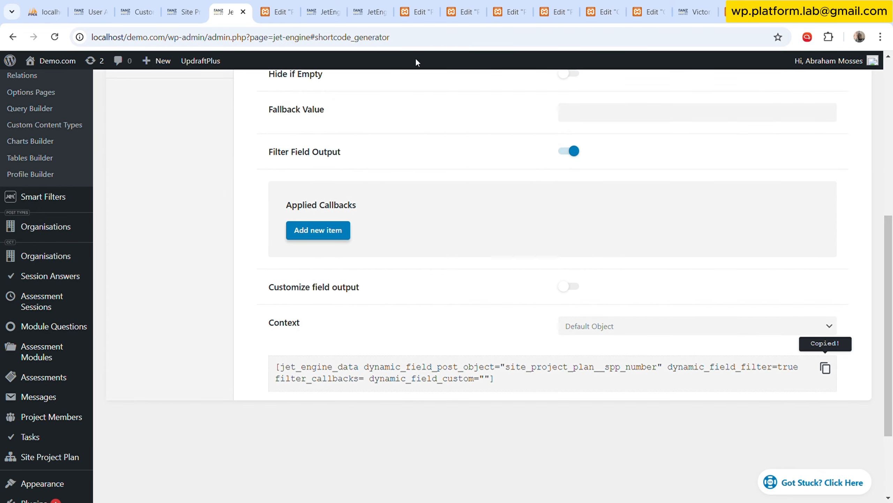
Return to the Project Listing template and replace the hourglass item's shortcode with the SPP Number shortcode.
left_click(370, 10)
left_click(321, 11)
left_click(276, 11)
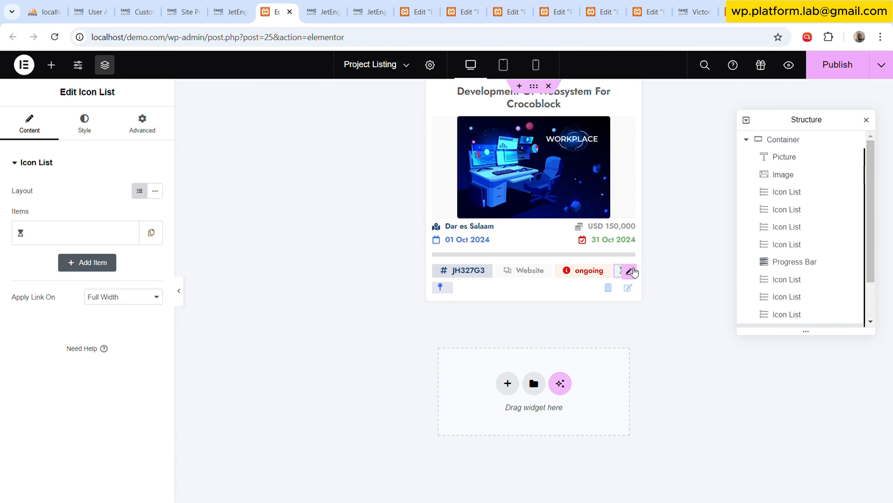
left_click(83, 233)
left_click(57, 278)
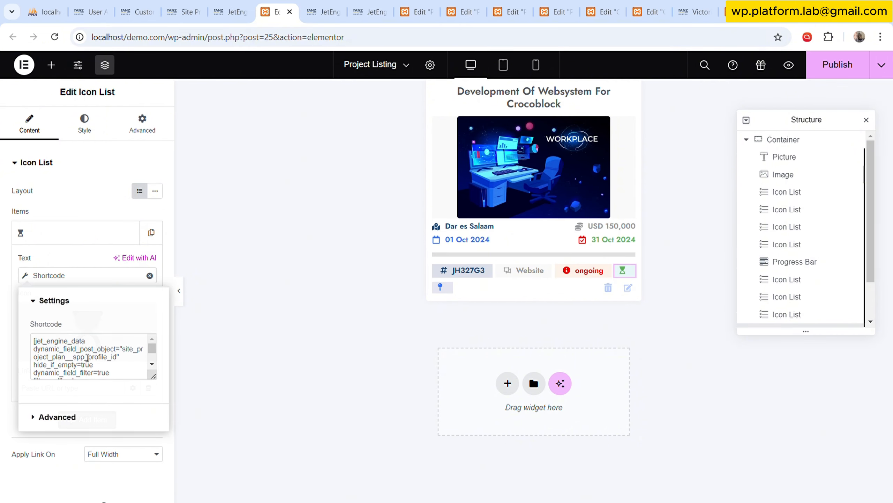
key("ctrl+a")
key("ctrl+v")
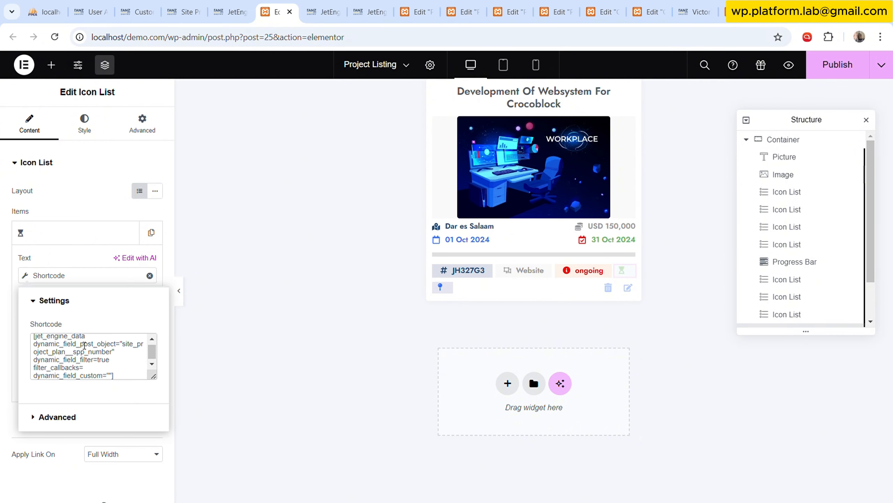
Switch to the Shortcode Generator, change the object field to SPP Space and copy the generated shortcode.
left_click(230, 11)
scroll(661, 247, "up", 5)
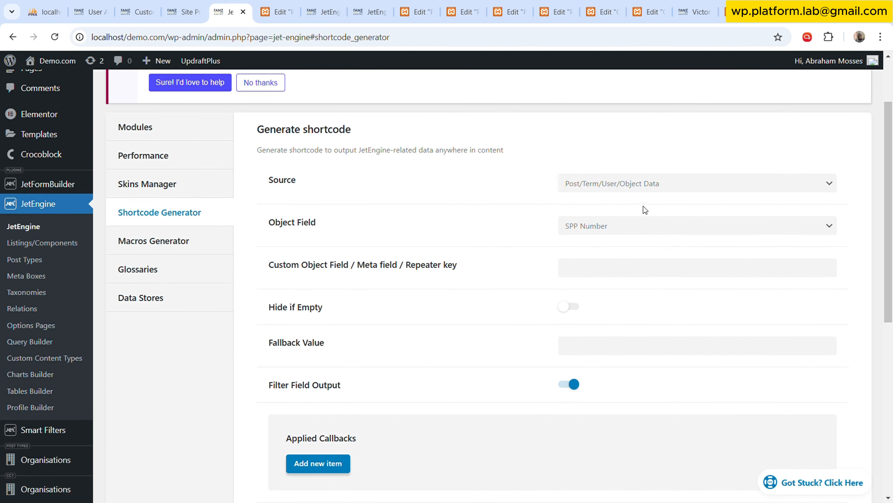
left_click(642, 224)
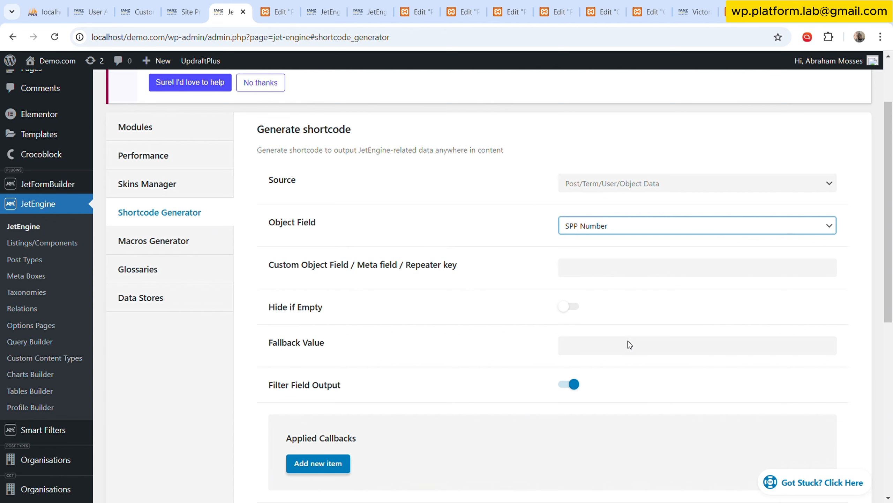
key("Down")
scroll(553, 331, "down", 6)
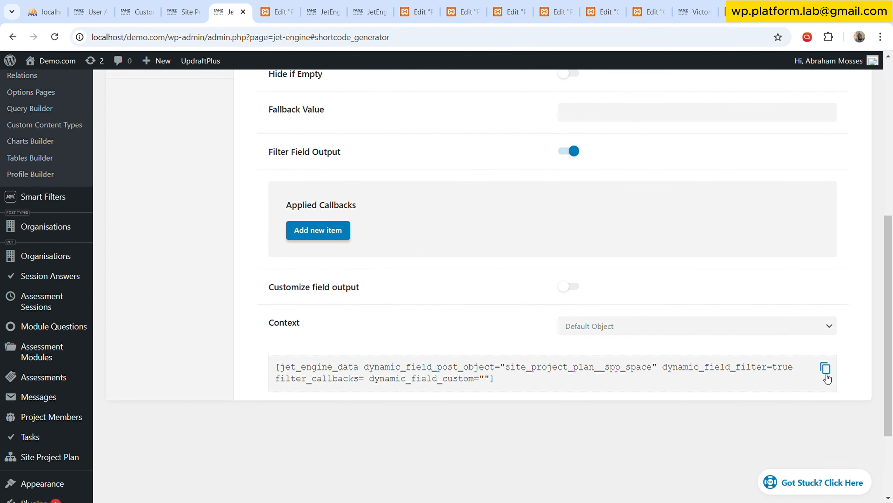
left_click(826, 369)
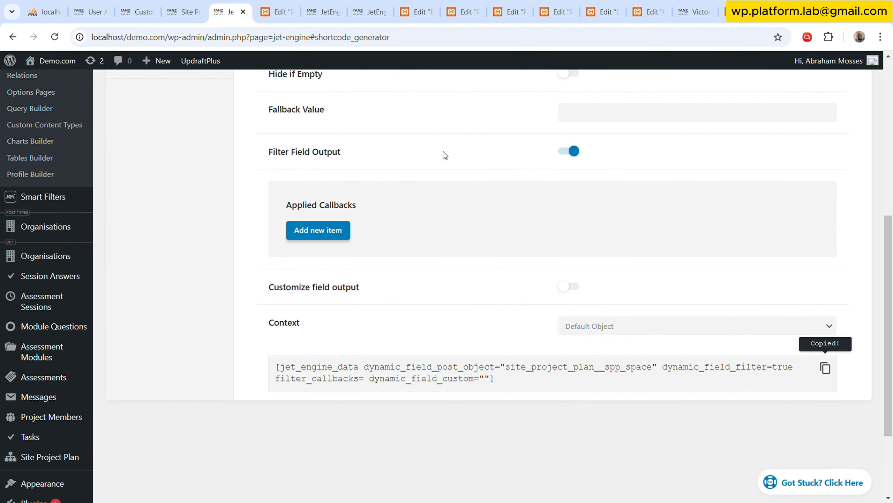
Replace the shortcode of the pin icon list item in the Project Listing with the SPP Space shortcode.
left_click(276, 12)
left_click(499, 287)
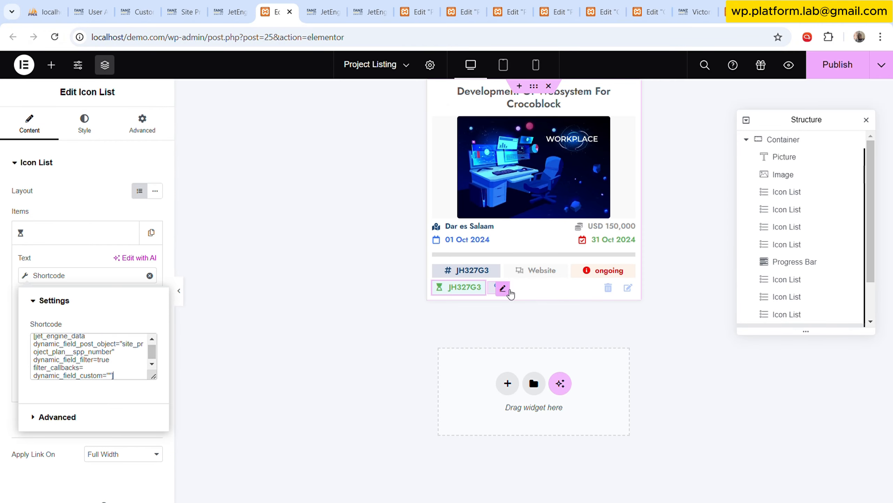
left_click(67, 231)
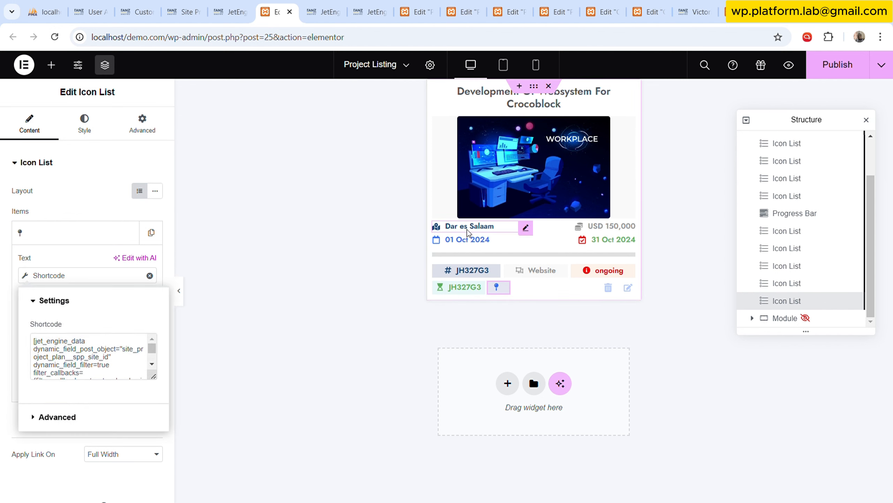
left_click(125, 365)
key("ctrl+a")
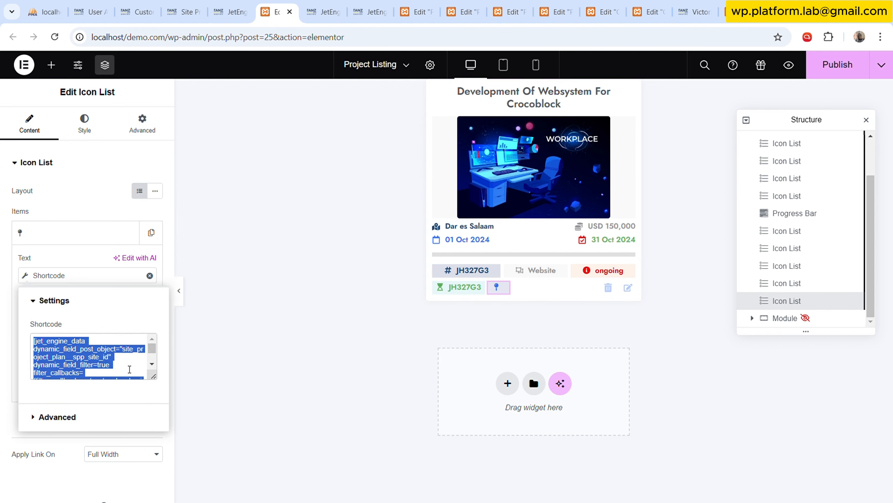
key("ctrl+v")
left_click(88, 125)
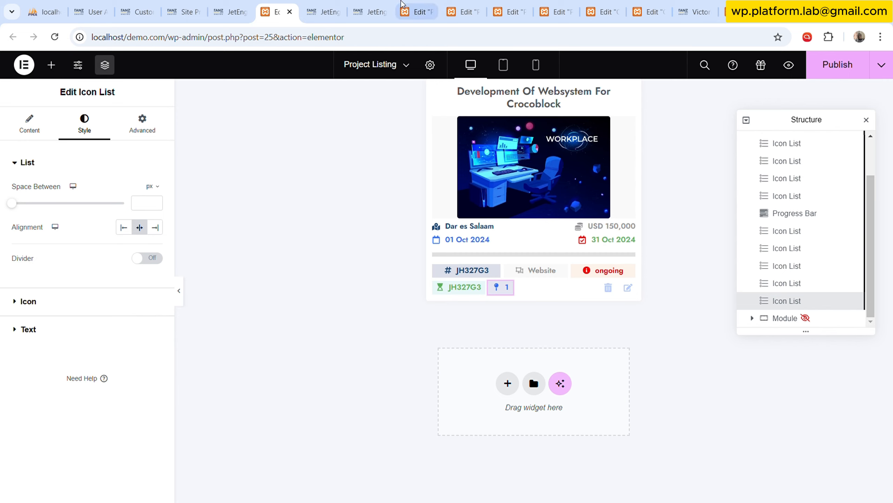
left_click(325, 12)
scroll(652, 228, "up", 3)
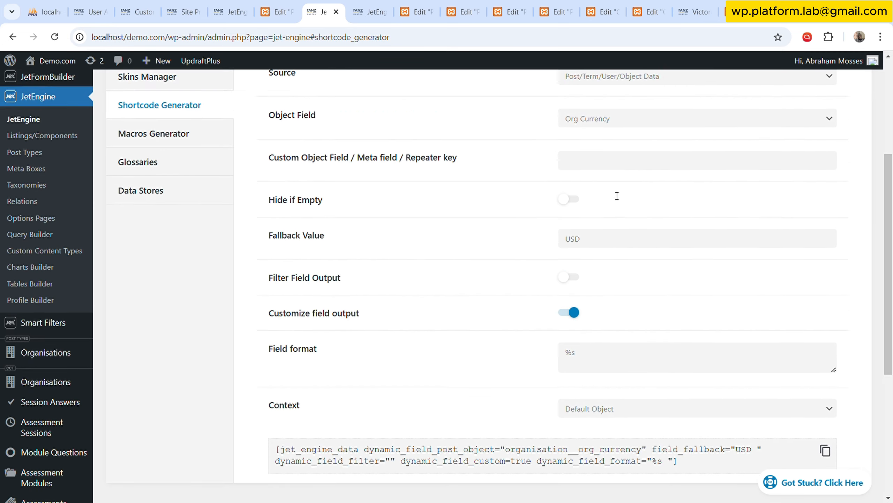
left_click(624, 198)
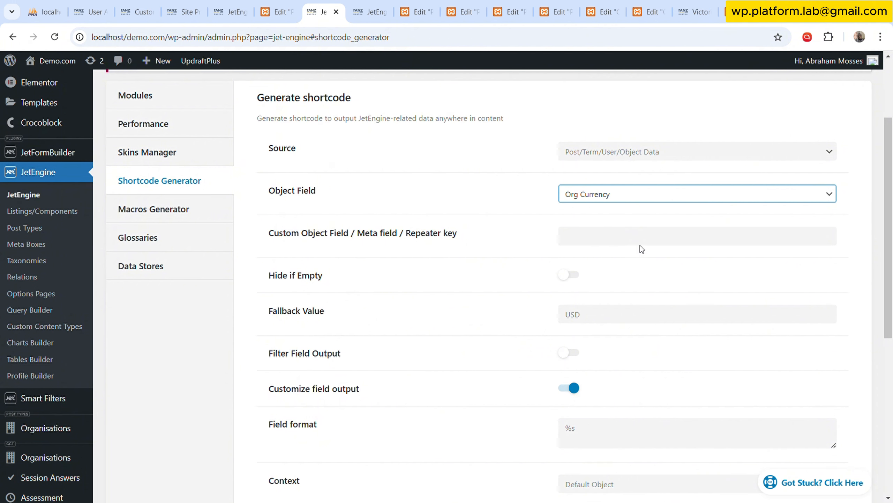
left_click(371, 12)
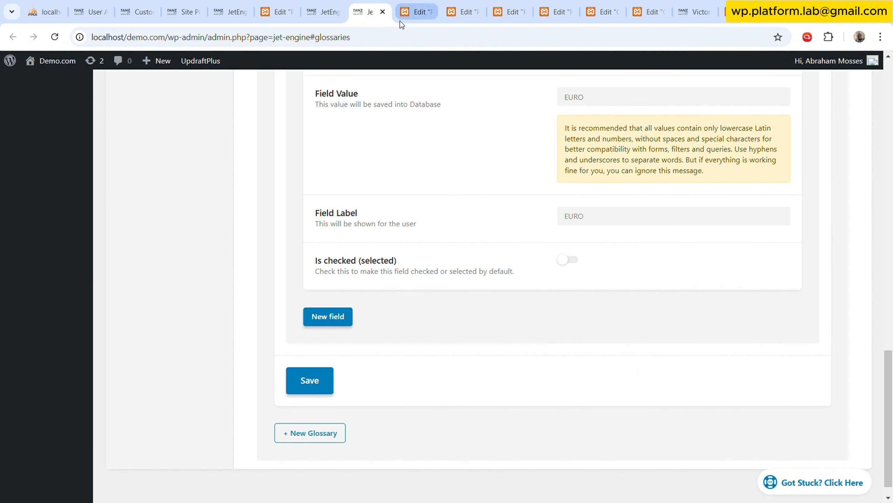
left_click(327, 11)
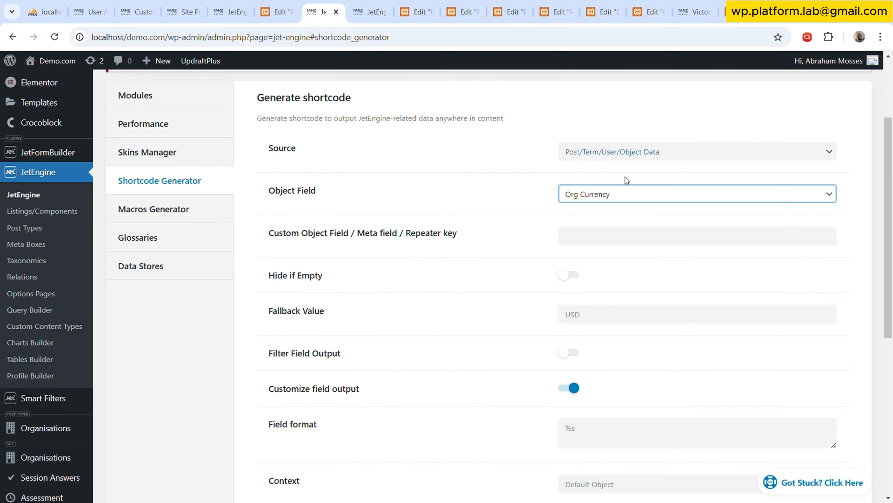
Return to the Site Project Plan shortcode in the Shortcode Generator, set the object field to SPP Country and copy the generated shortcode.
left_click(232, 10)
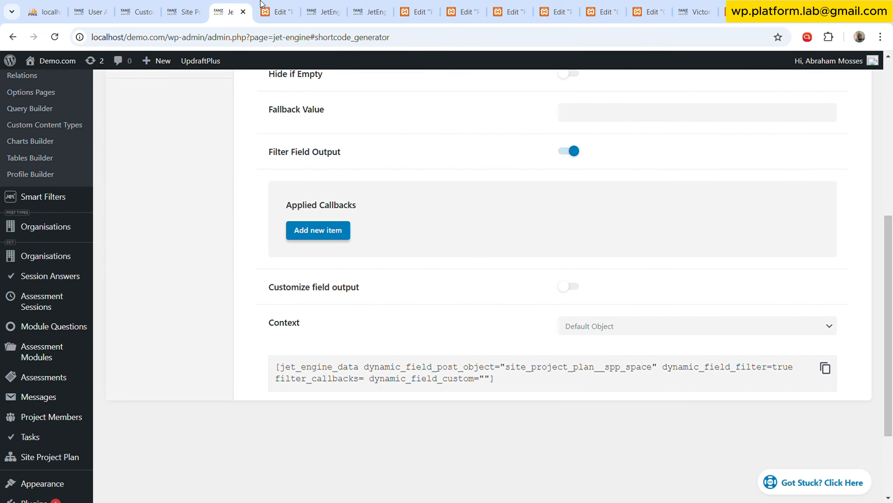
scroll(602, 245, "up", 5)
left_click(620, 171)
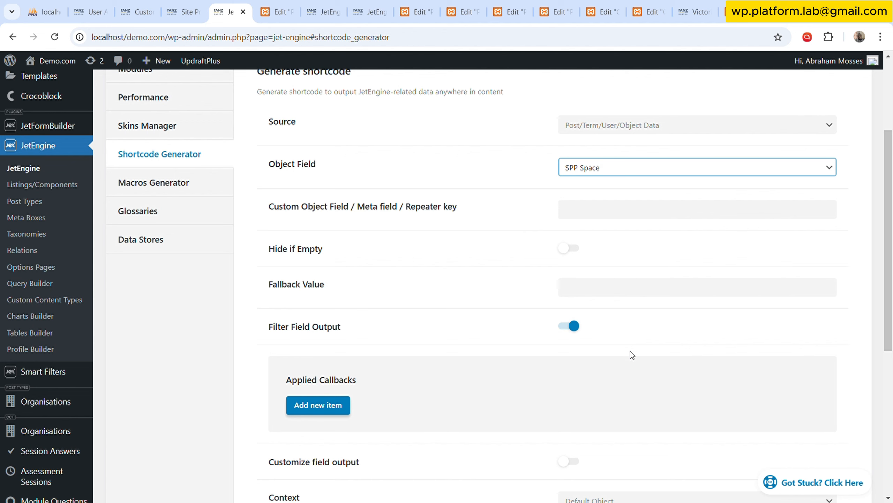
key("Down")
scroll(548, 353, "down", 5)
left_click(825, 367)
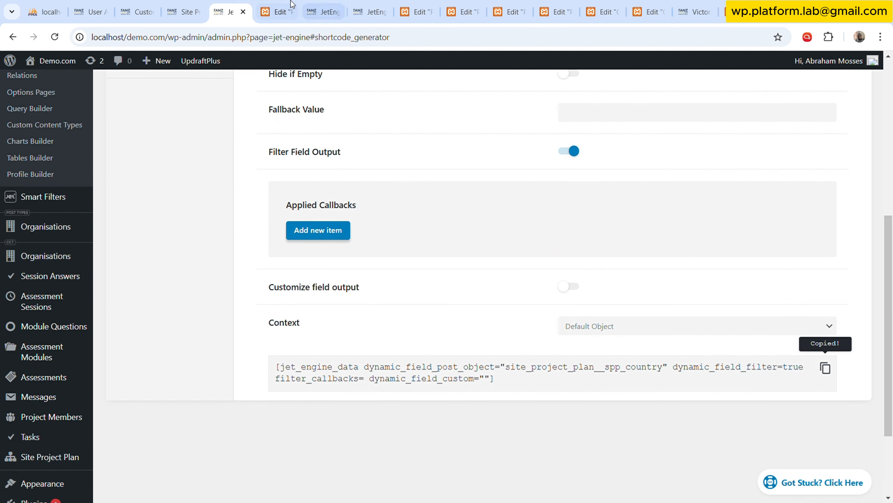
Replace the shortcode of the pin icon list item in the Project Listing with the SPP Country shortcode.
left_click(277, 11)
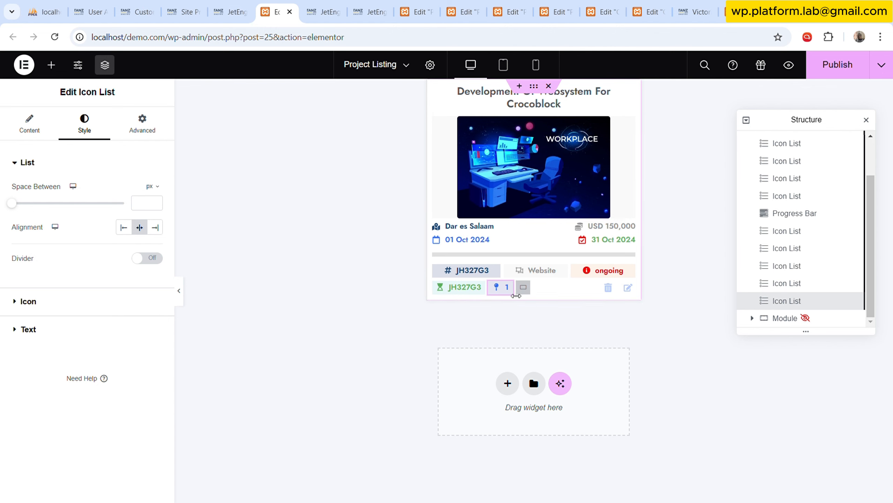
left_click(29, 125)
left_click(52, 233)
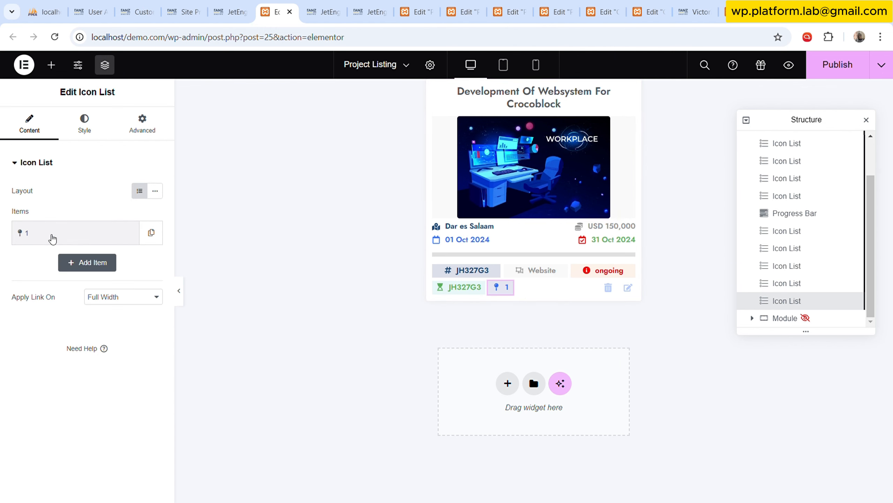
left_click(74, 275)
triple_click(124, 348)
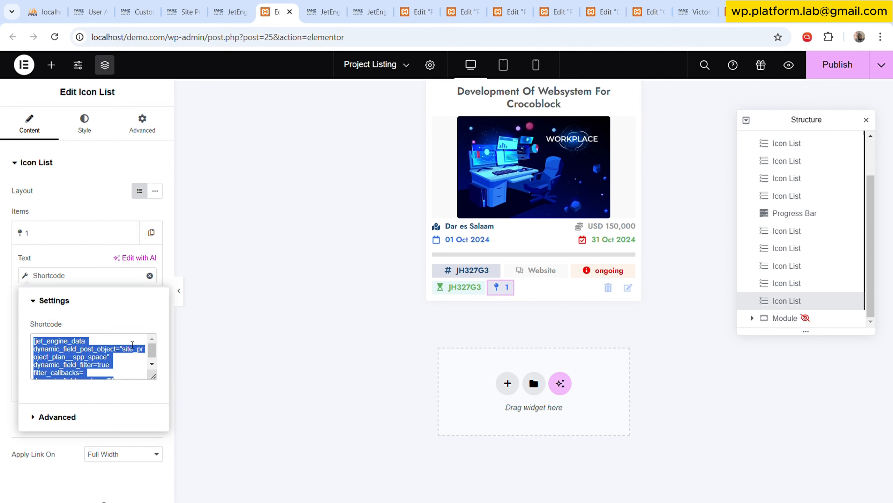
key("ctrl+v")
left_click(86, 131)
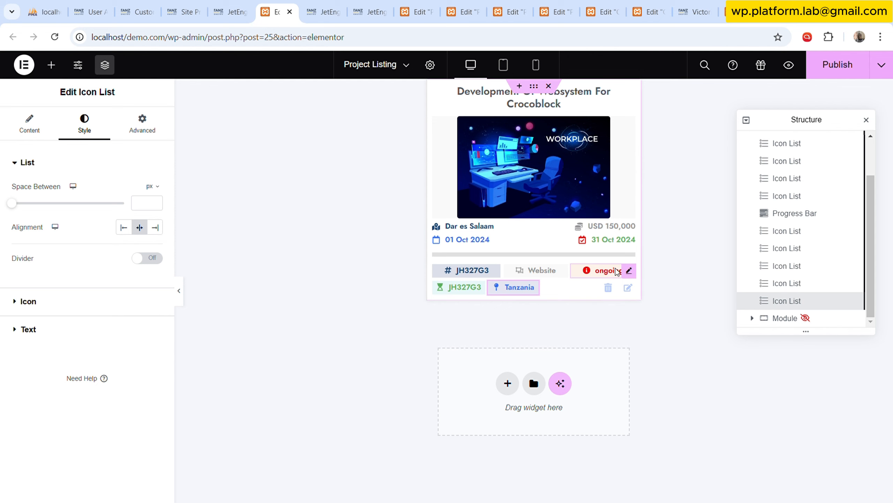
Publish the updated Project Listing template and deselect its widgets.
left_click(626, 289)
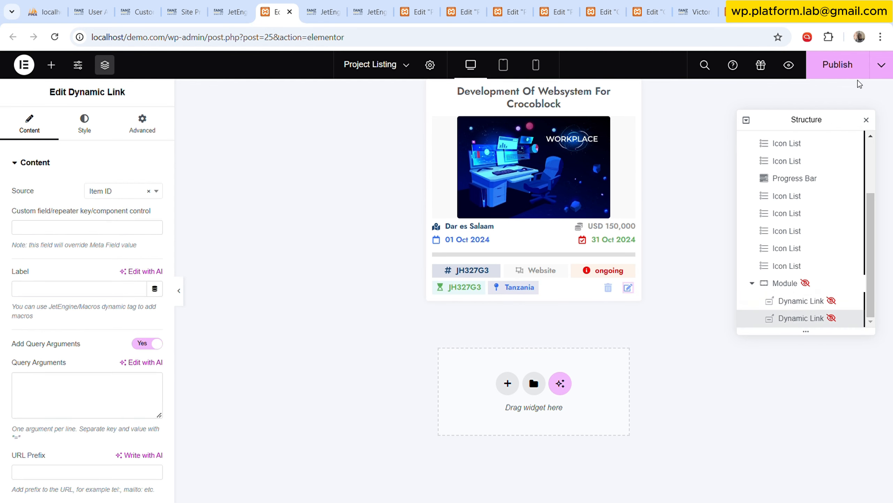
left_click(841, 76)
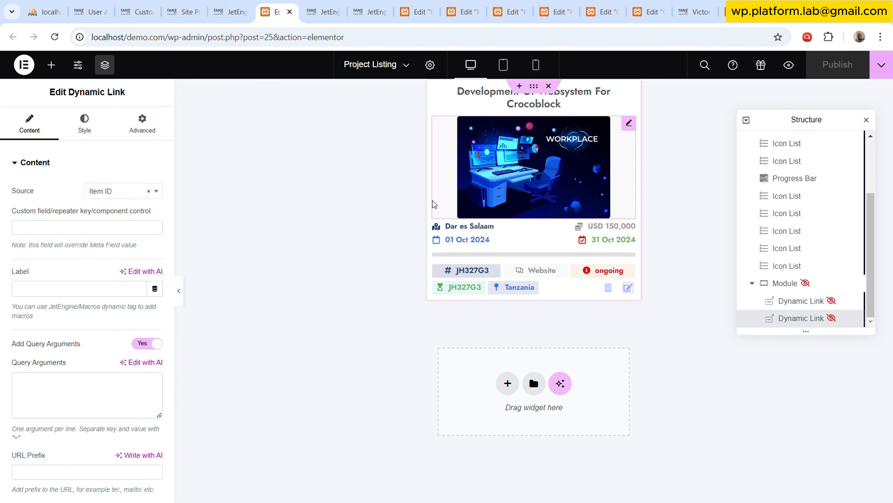
left_click(364, 225)
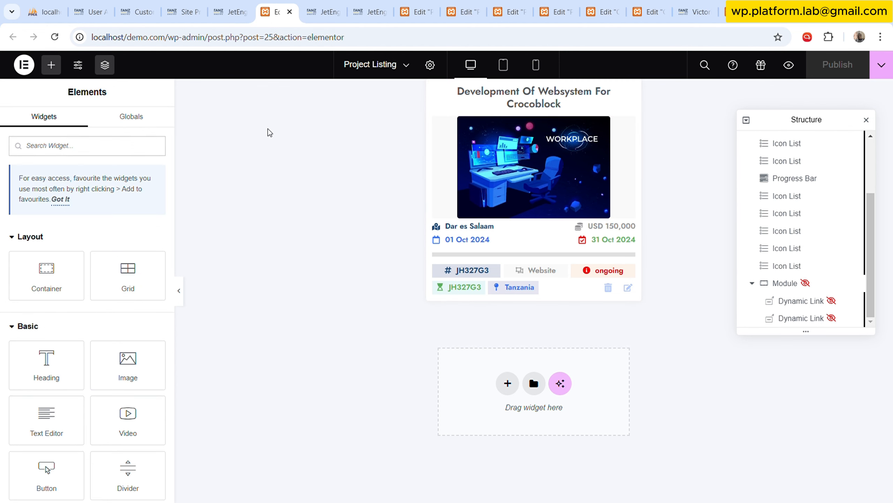
Open the Organisations post list and the Site Project Plan item, and check the item's SPP Organisation value.
left_click(230, 12)
scroll(180, 166, "up", 2)
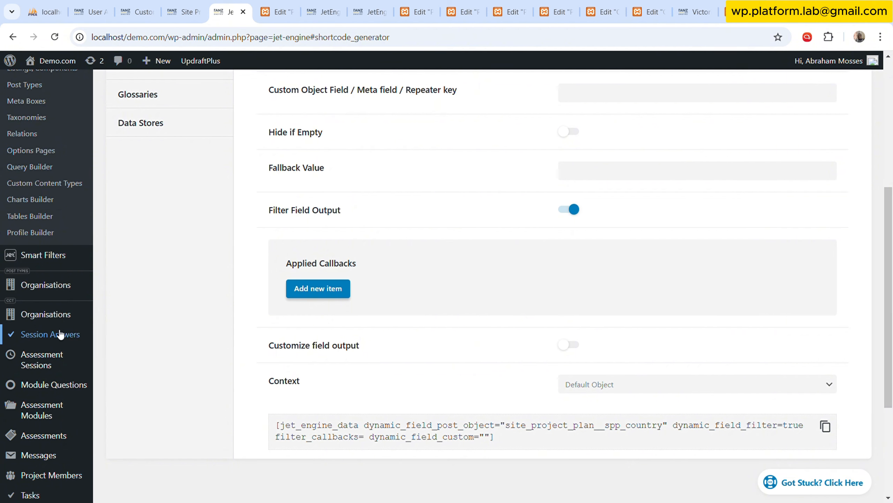
scroll(64, 296, "down", 3)
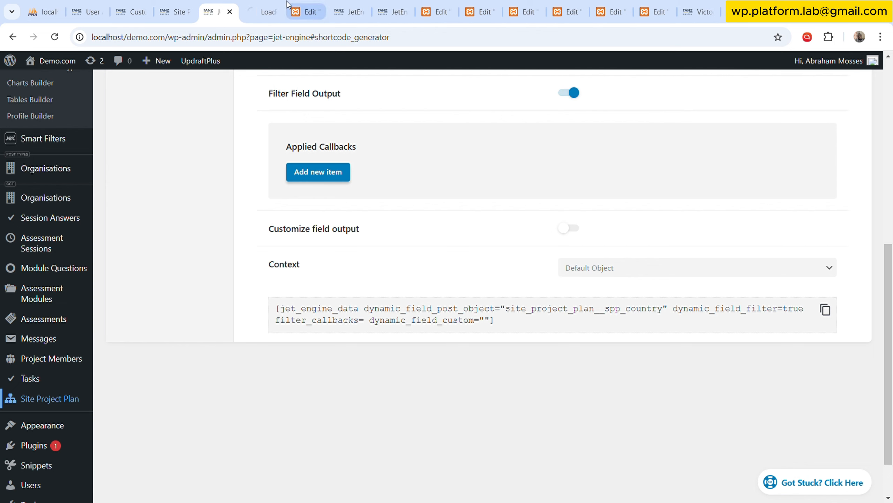
scroll(68, 209, "up", 3)
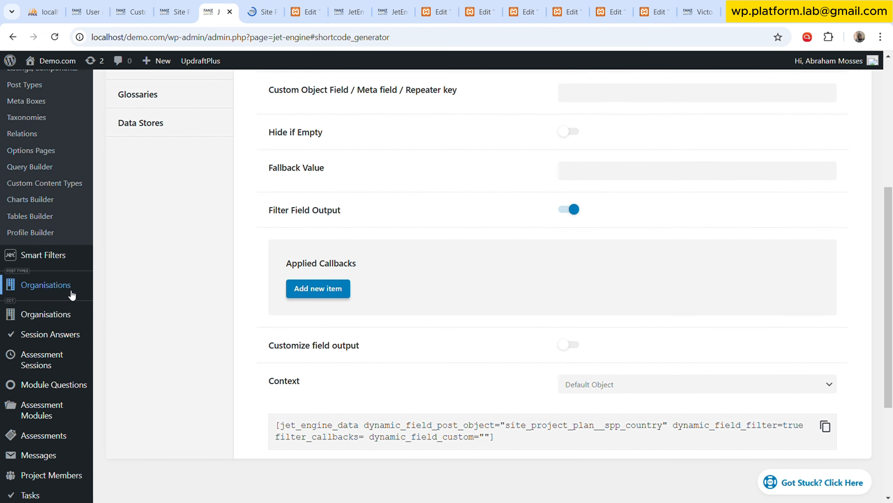
left_click(70, 294)
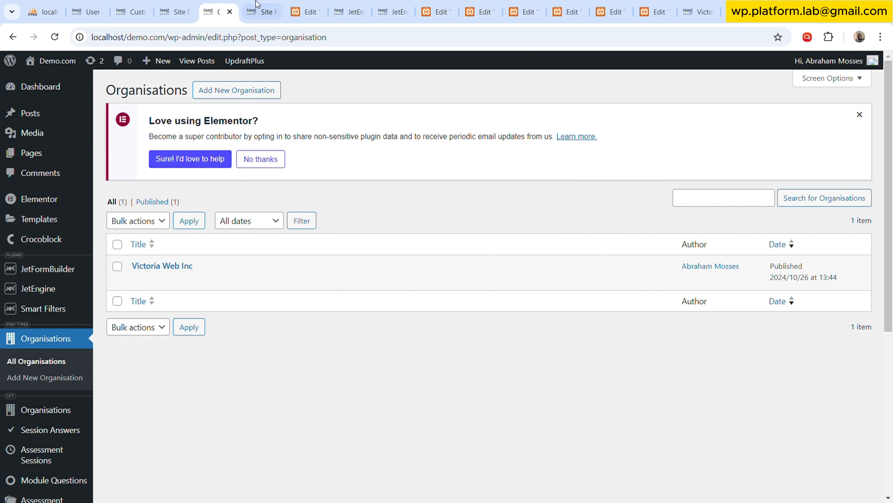
left_click(260, 11)
left_click(511, 265)
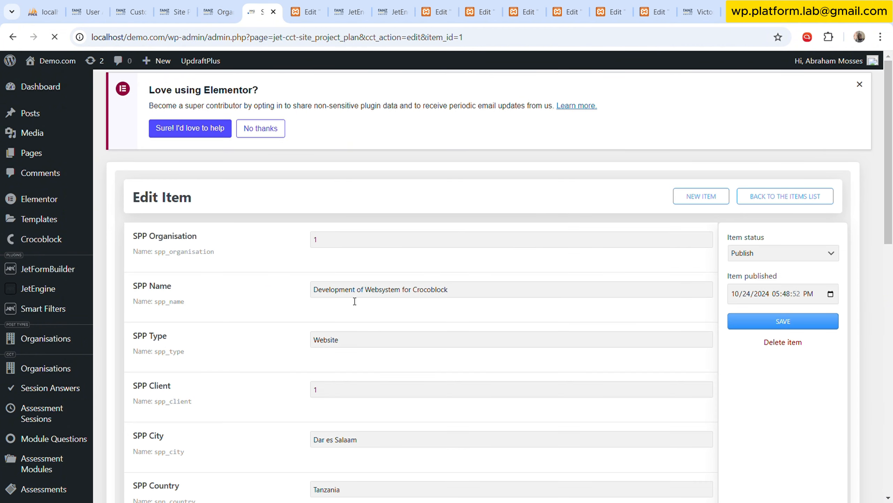
double_click(355, 241)
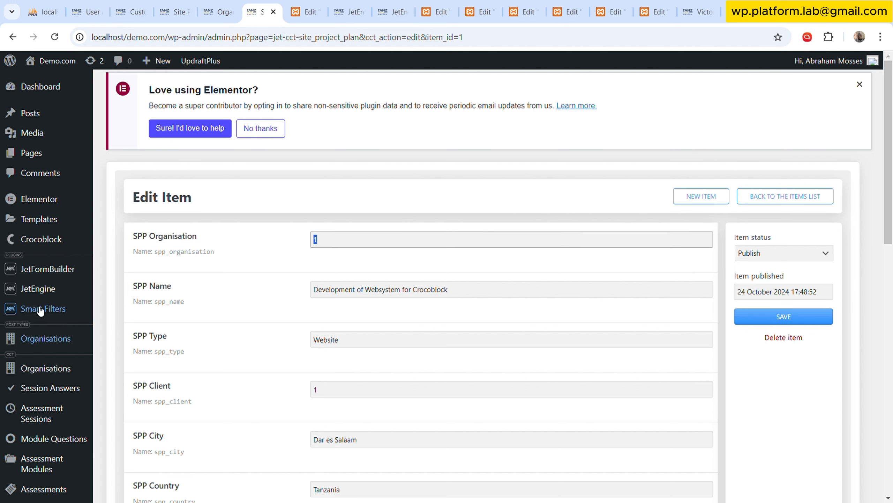
Open the Organisations content type from JetEngine's Custom Content Types and examine its fields.
mouse_move(38, 289)
left_click(160, 417)
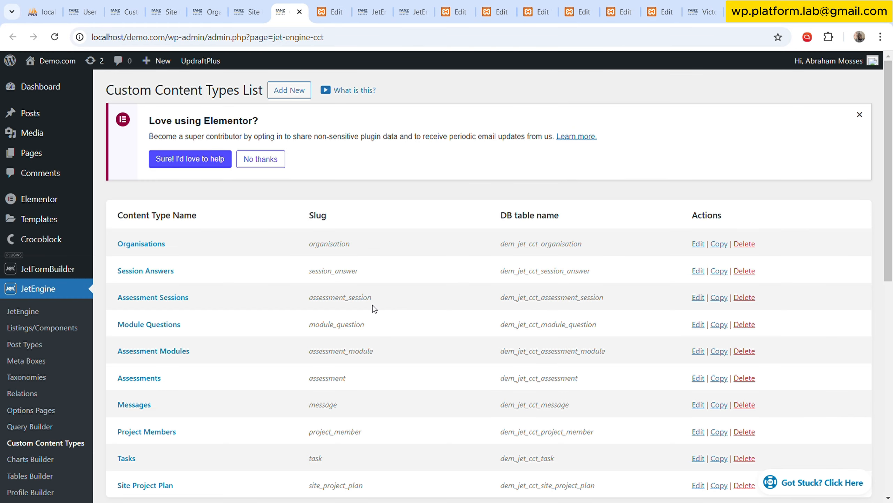
left_click(155, 244)
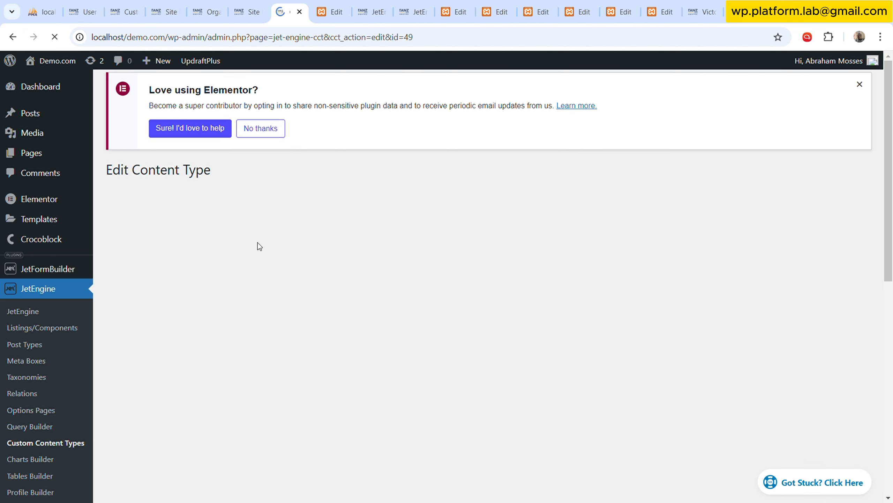
scroll(335, 268, "down", 6)
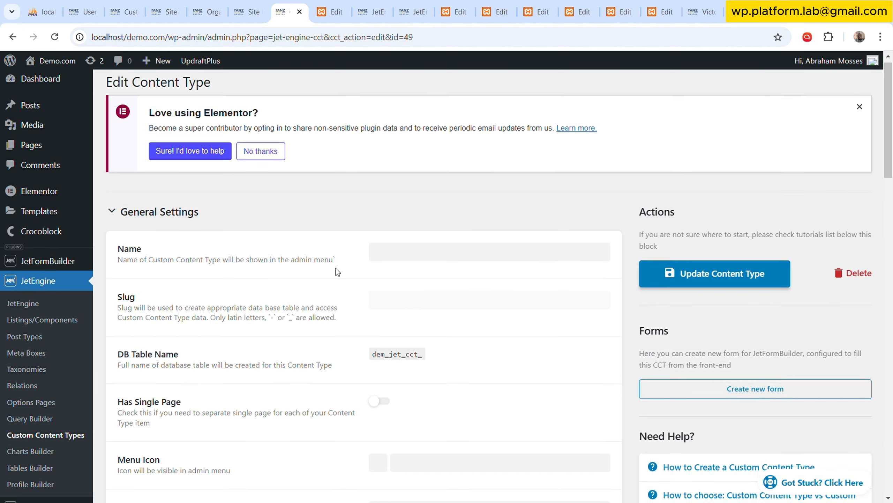
scroll(340, 283, "down", 15)
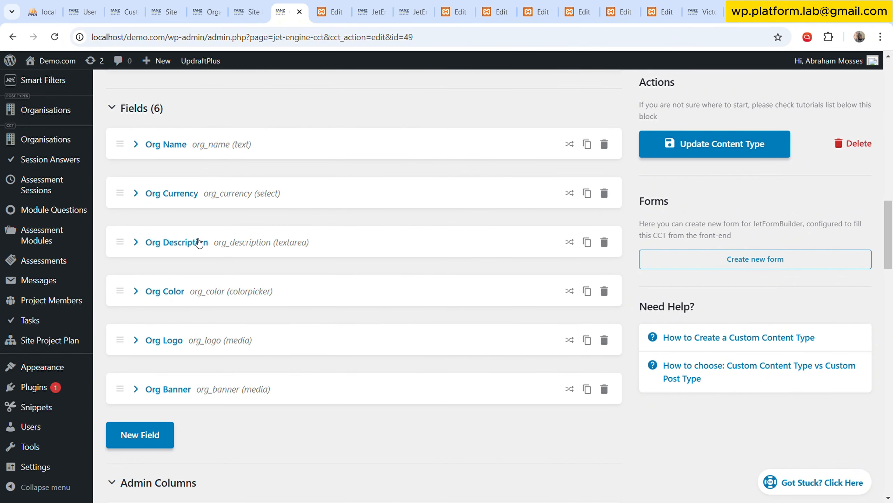
scroll(140, 260, "up", 8)
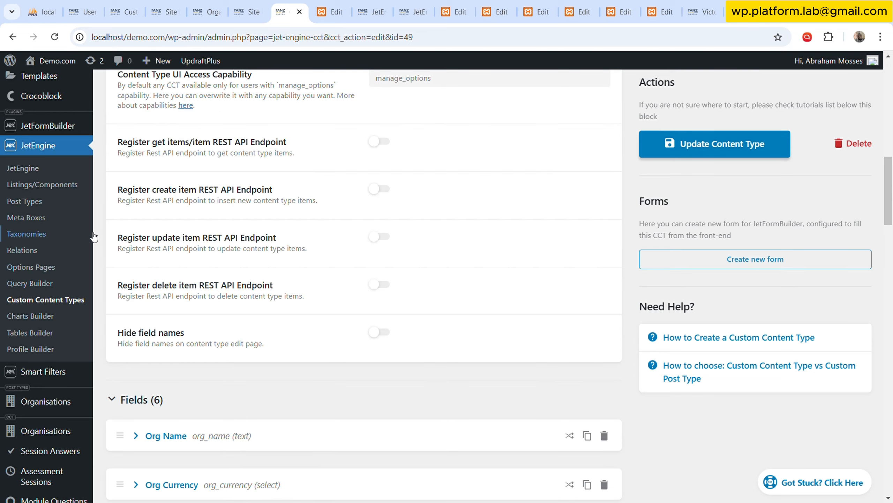
Open the Site Project Plan content type and change the SPP Organisation field's type to Posts.
left_click(64, 300)
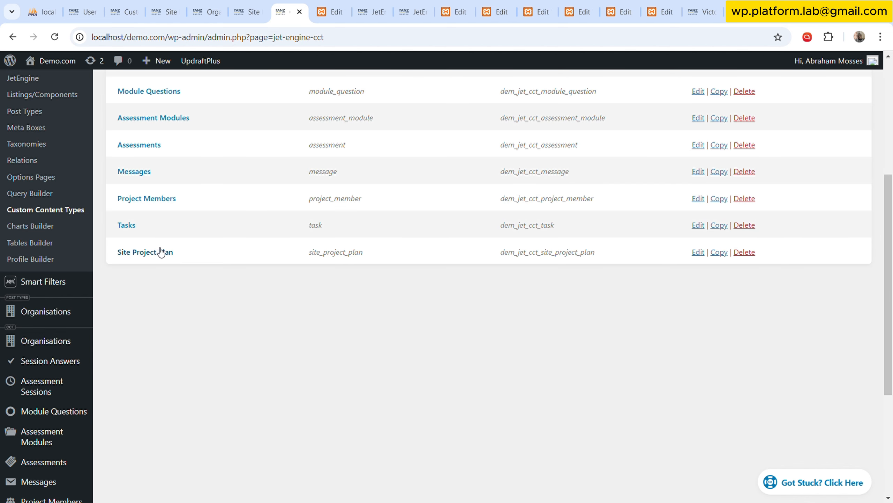
left_click(160, 252)
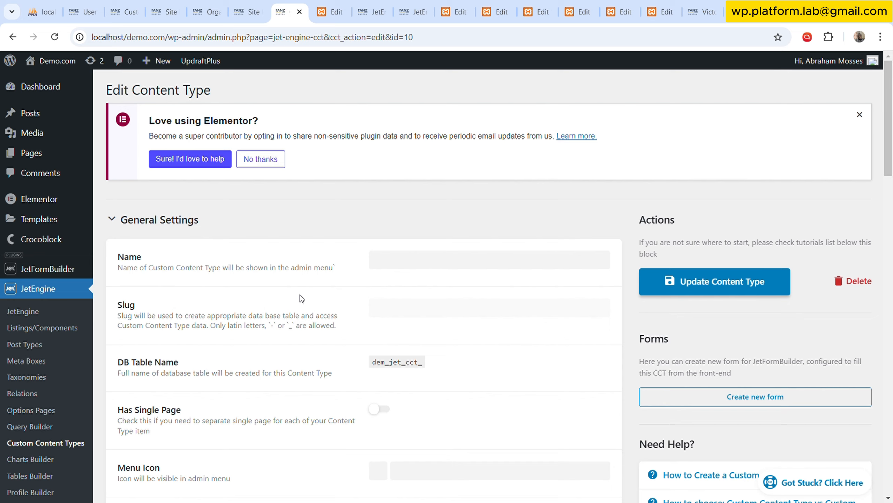
scroll(302, 292, "down", 6)
scroll(303, 299, "down", 5)
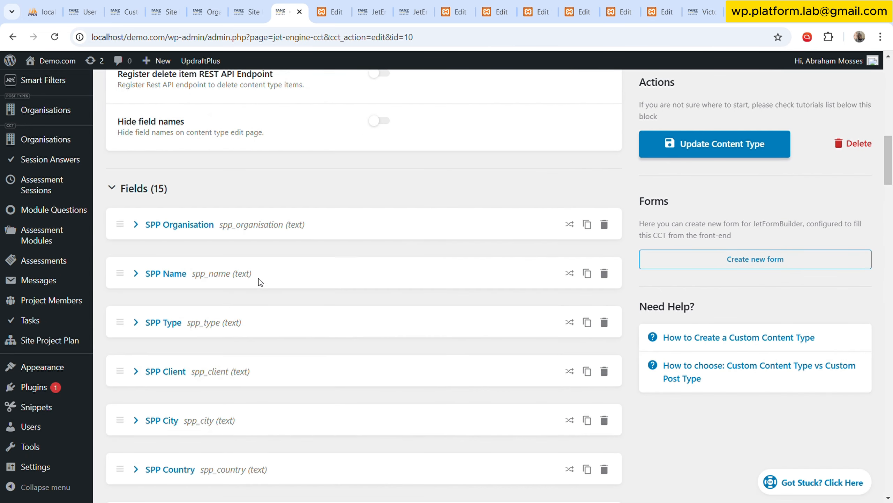
left_click(264, 234)
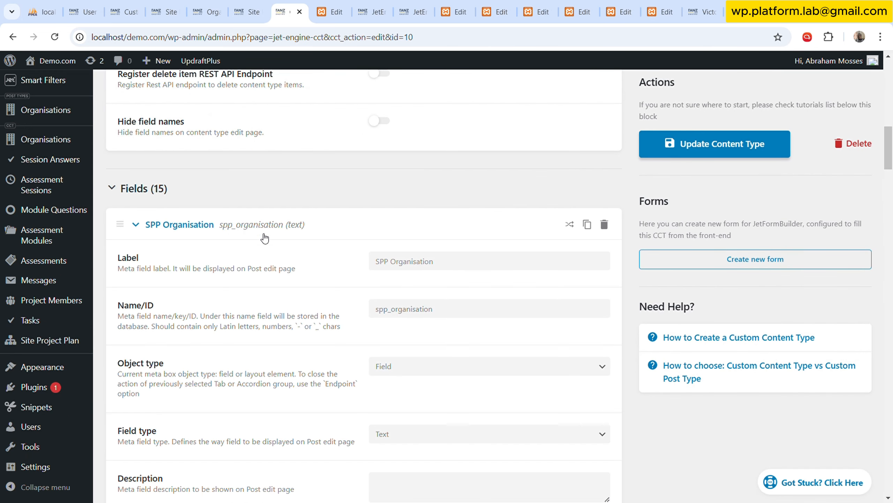
left_click(416, 436)
left_click(428, 407)
Set the SPP Organisation field to search in the Organisations post type and update the content type.
scroll(387, 373, "down", 5)
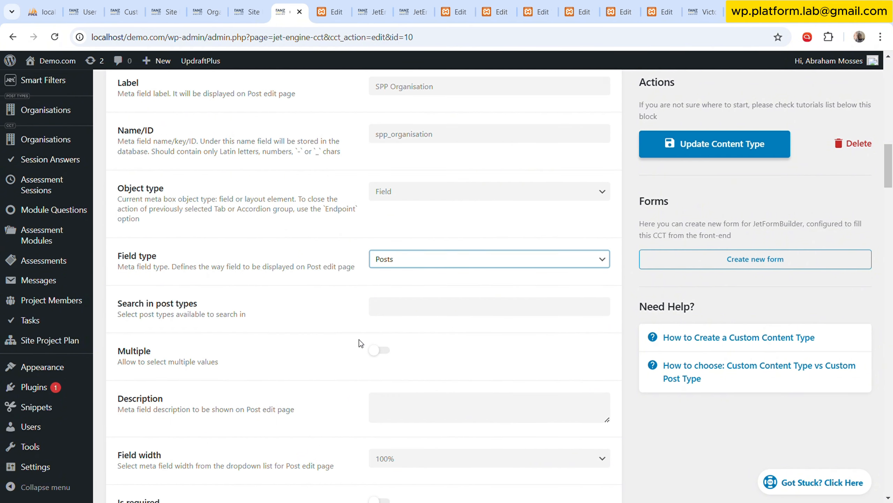
left_click(405, 303)
scroll(424, 396, "down", 5)
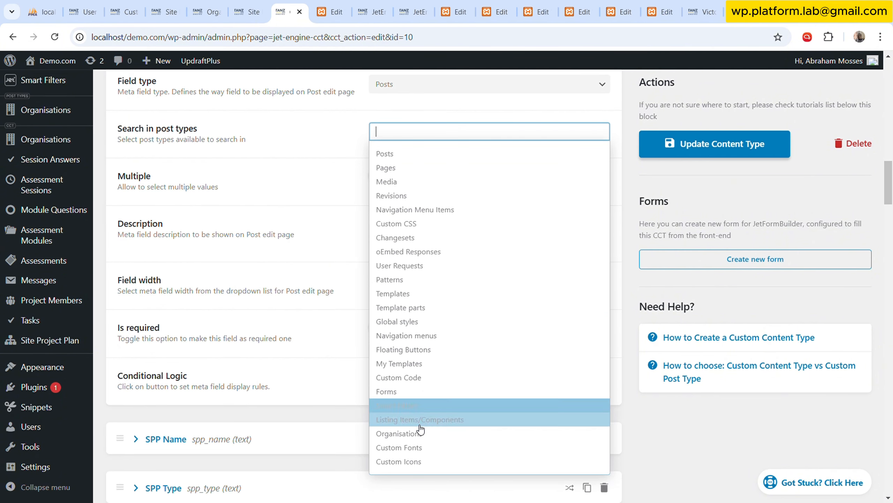
left_click(436, 433)
left_click(715, 148)
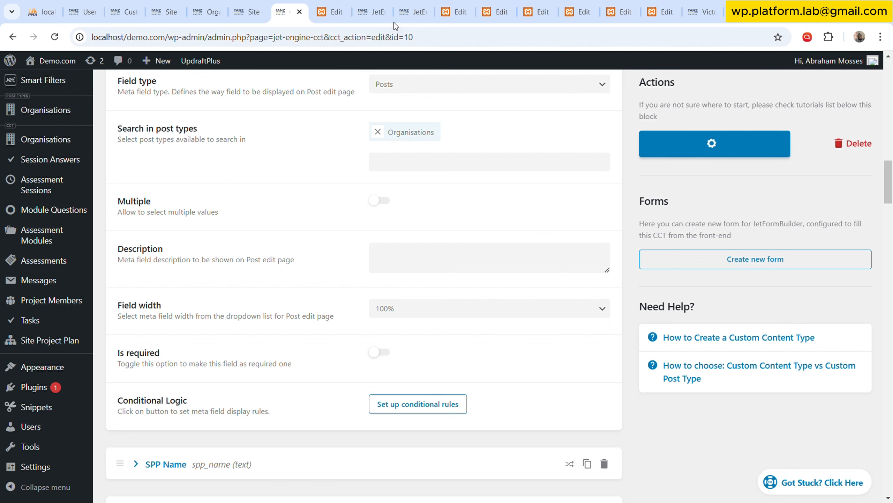
Reload the Site Project Plan item, set its SPP Organisation to Victoria Web Inc, and save it.
left_click(248, 12)
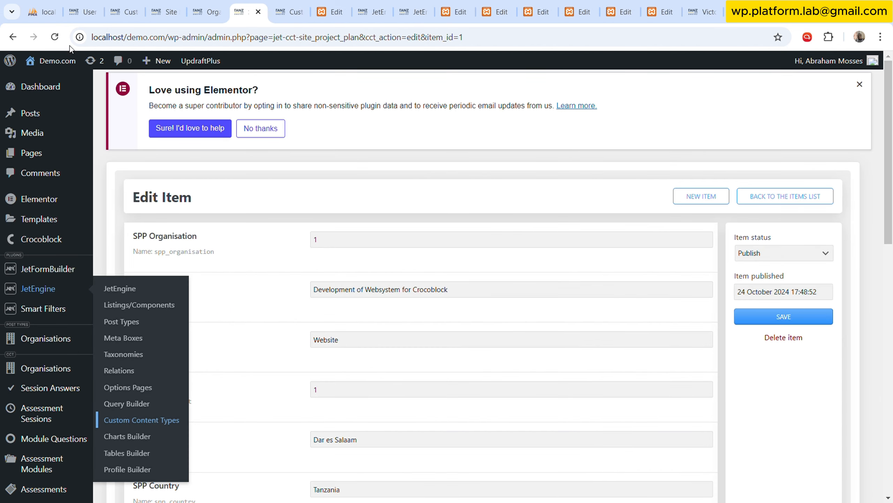
key("F5")
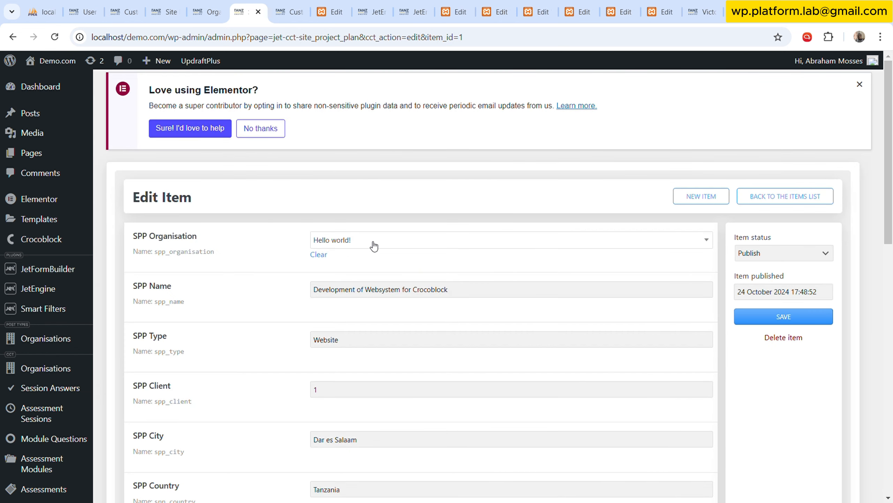
left_click(373, 247)
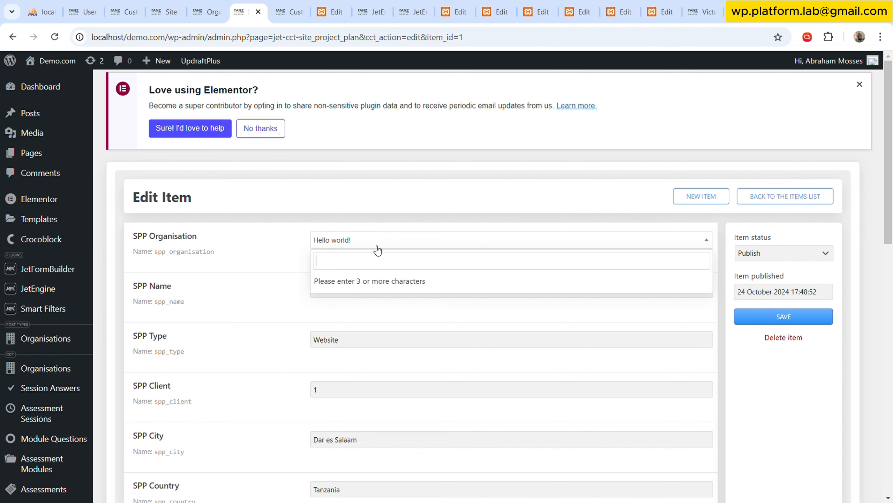
type("org")
key("ctrl+a")
type("vic")
left_click(368, 281)
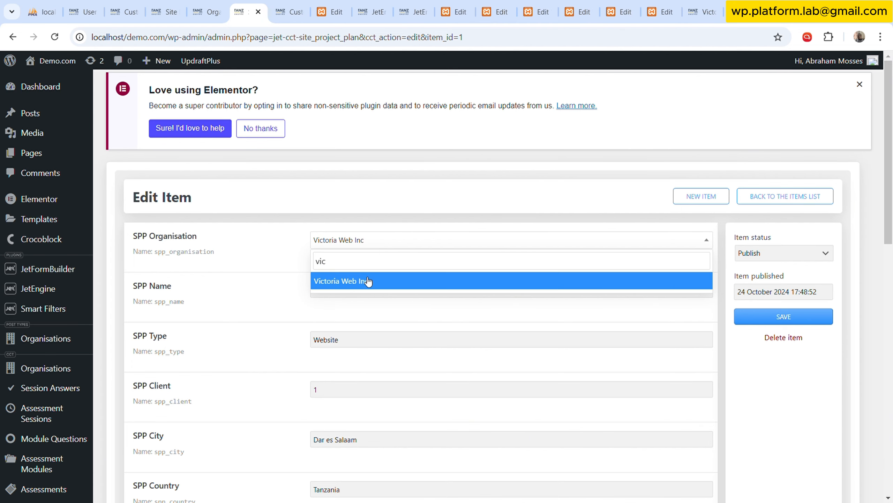
left_click(694, 315)
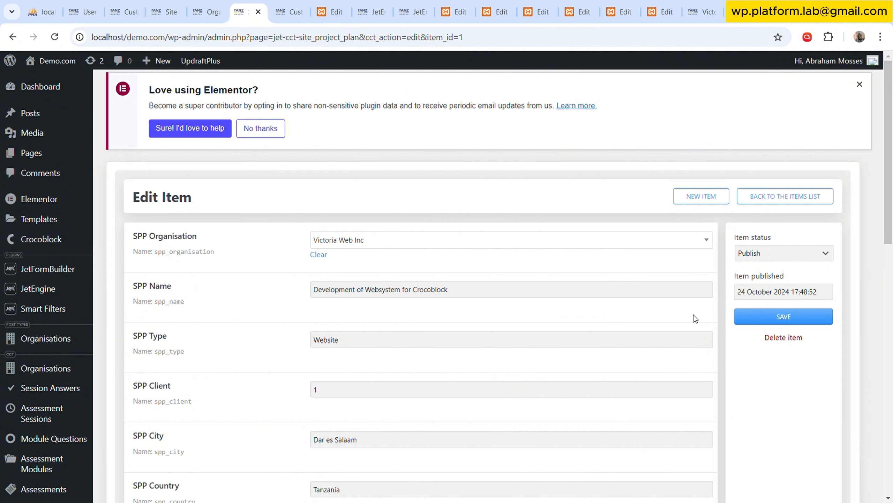
left_click(748, 322)
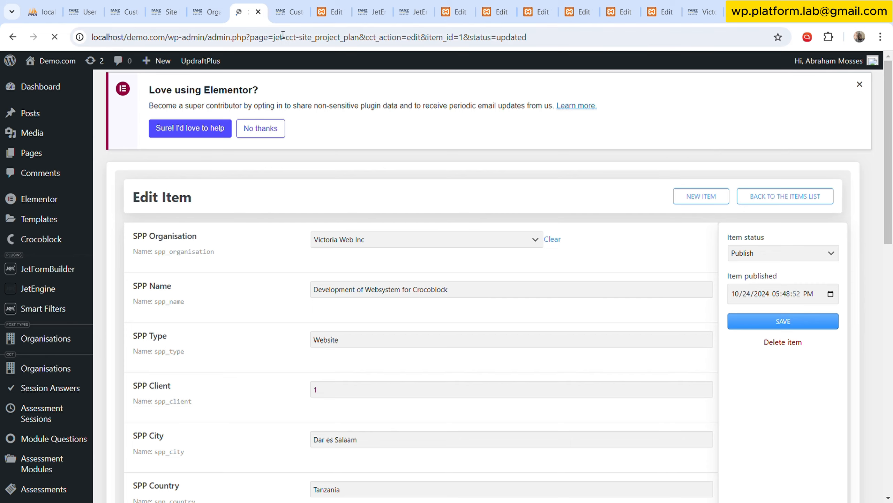
Look through the open Project Listing, JetEngine, Project Soda, Project Dash, Project Side Menu and Organisation Page tabs, ending on the Org MS template.
left_click(289, 12)
left_click(332, 5)
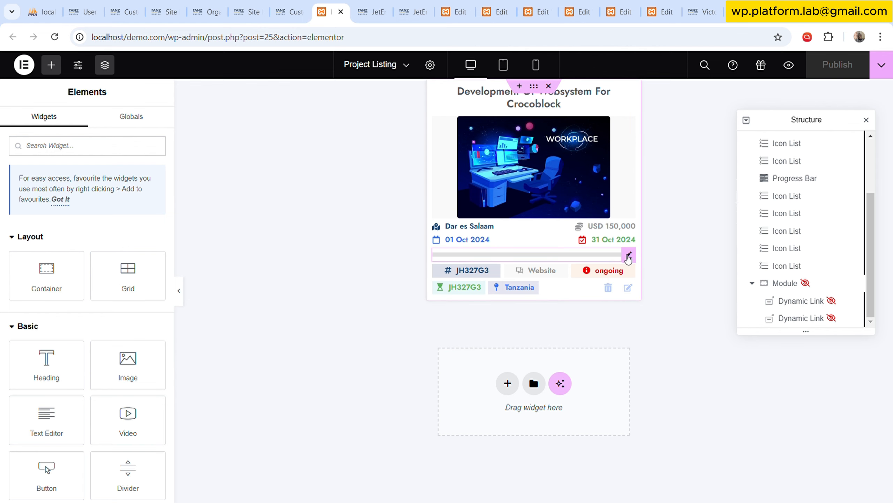
left_click(628, 254)
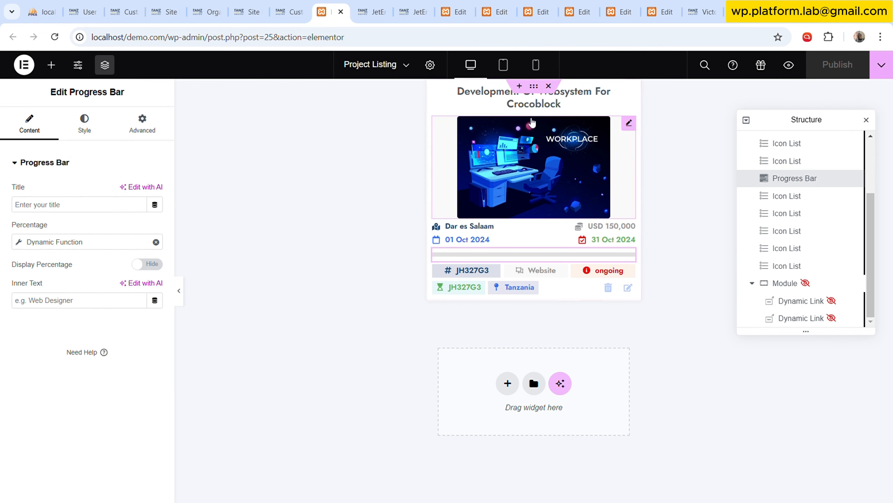
left_click(378, 5)
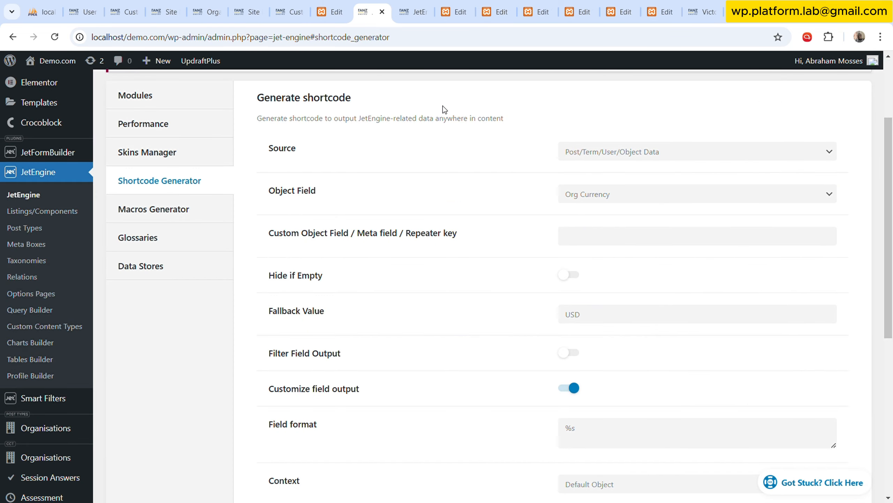
left_click(419, 11)
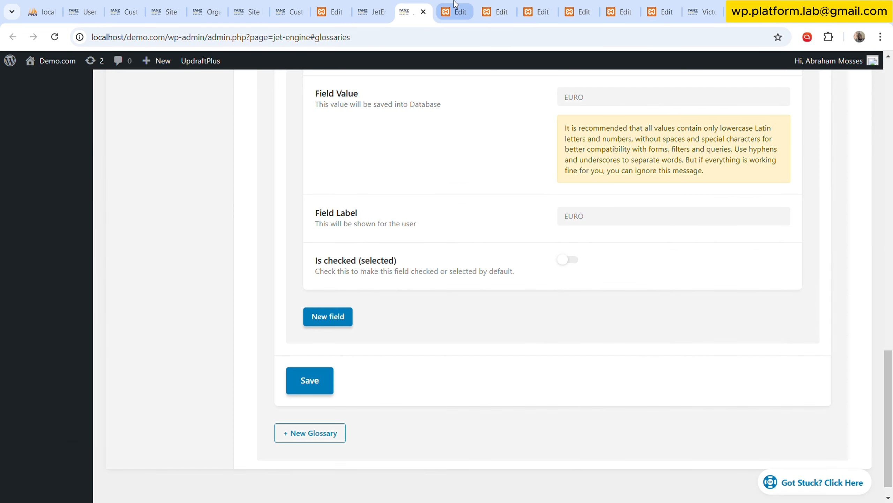
left_click(456, 4)
left_click(494, 7)
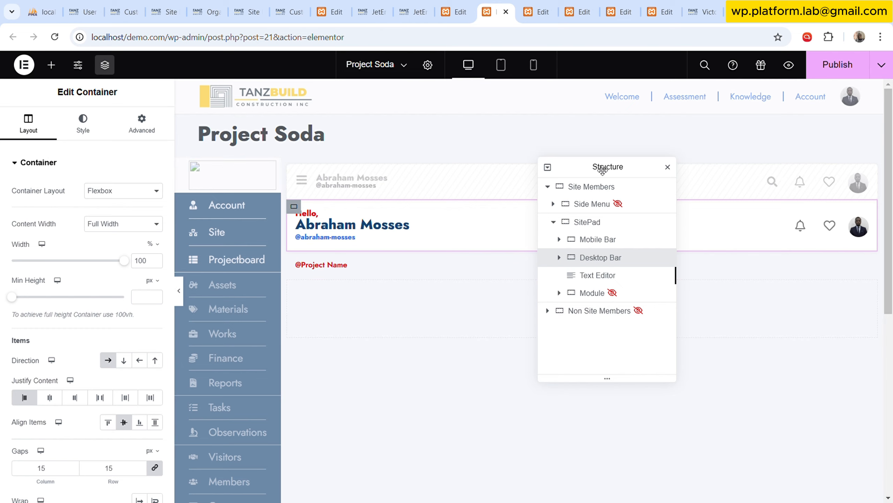
left_click(543, 6)
left_click(592, 5)
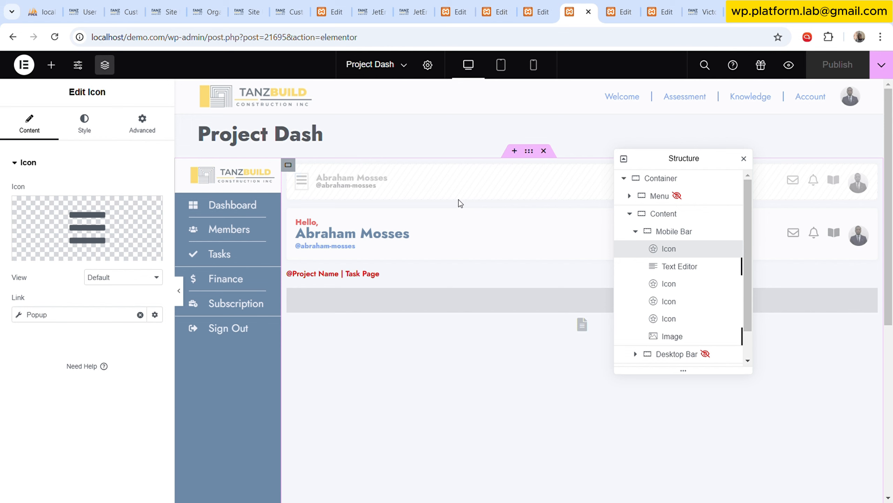
left_click(533, 3)
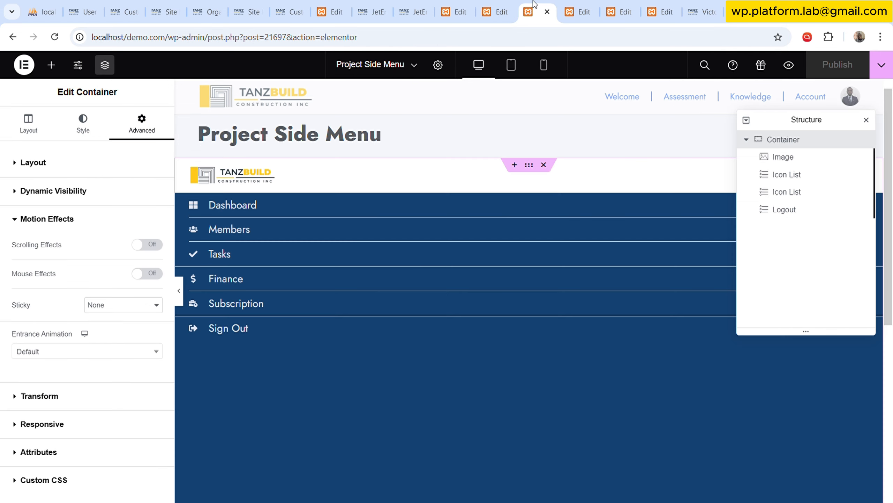
left_click(620, 4)
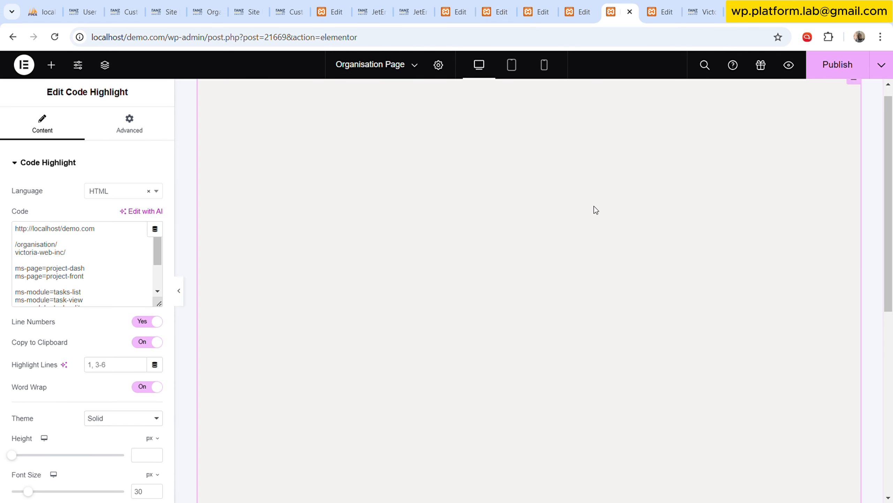
left_click(655, 11)
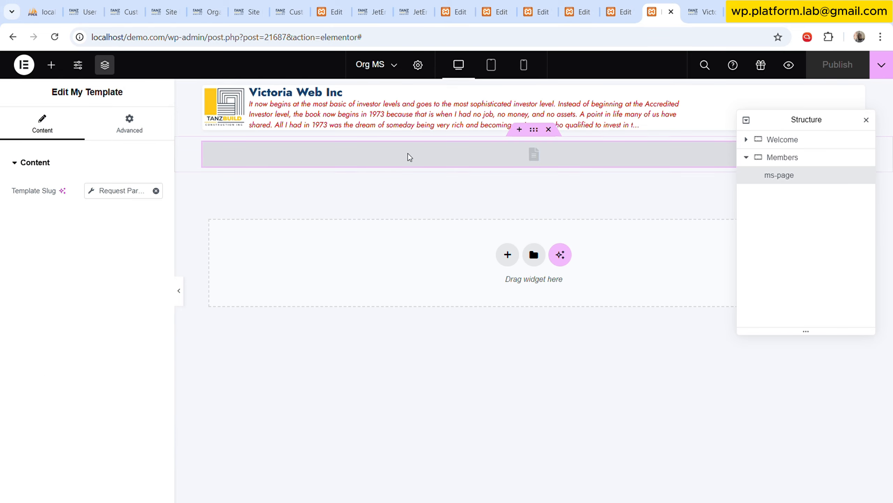
Examine the Welcome and Members containers and the nested Bar in the Org MS template's structure.
left_click(748, 157)
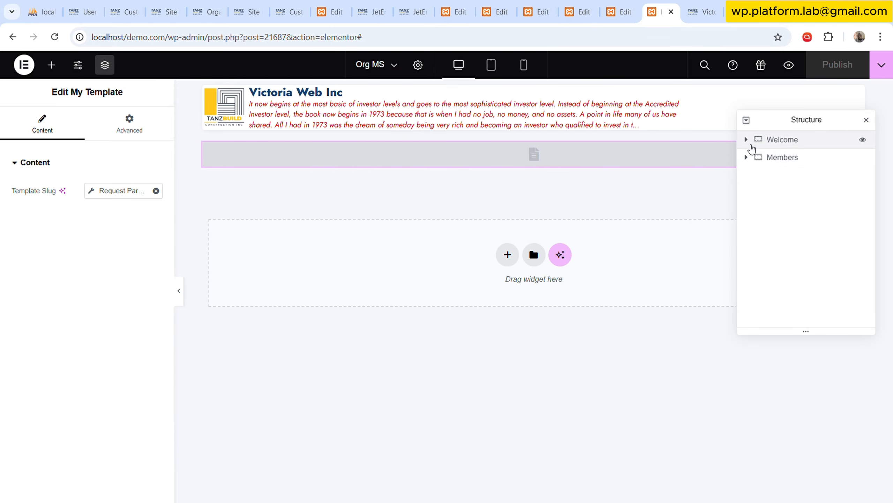
left_click(783, 140)
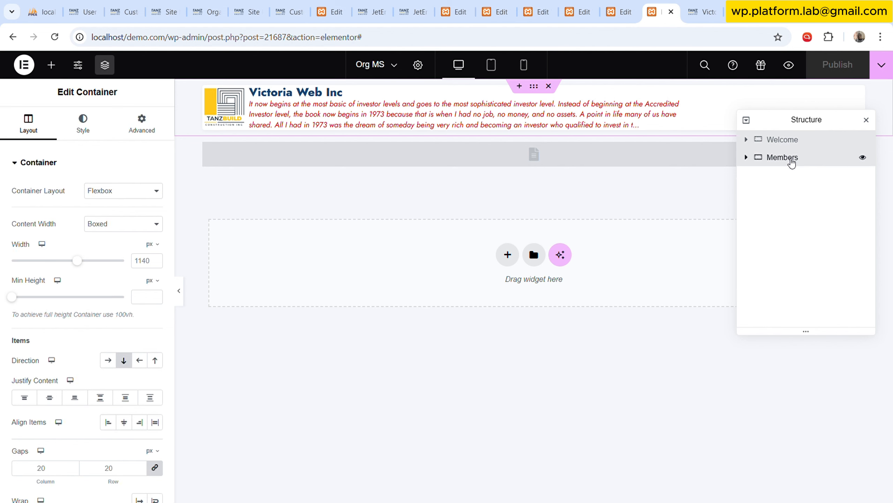
left_click(790, 159)
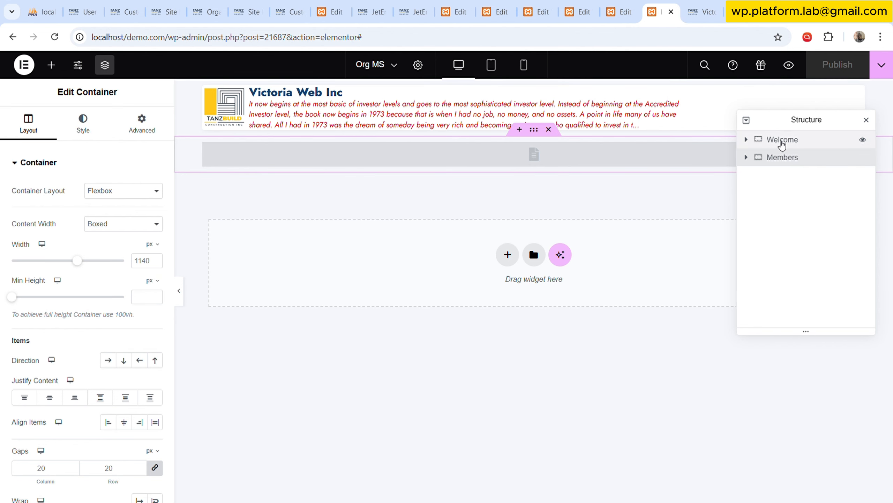
left_click(757, 142)
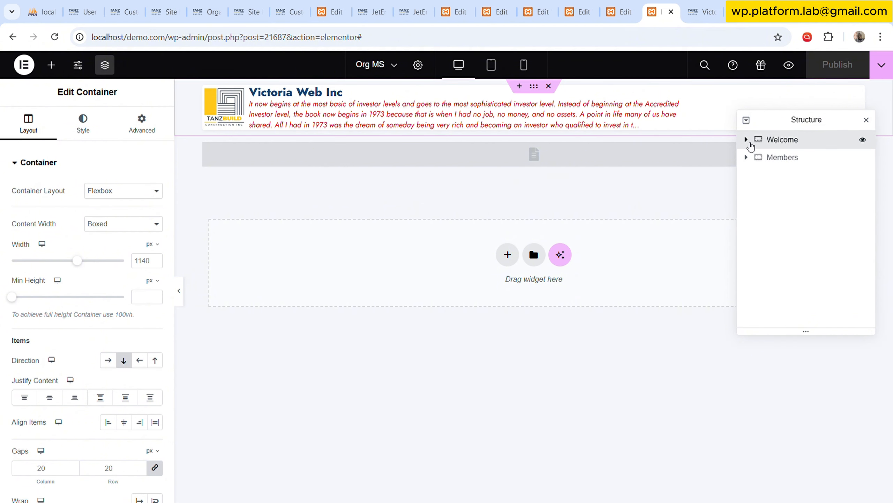
left_click(747, 139)
left_click(752, 157)
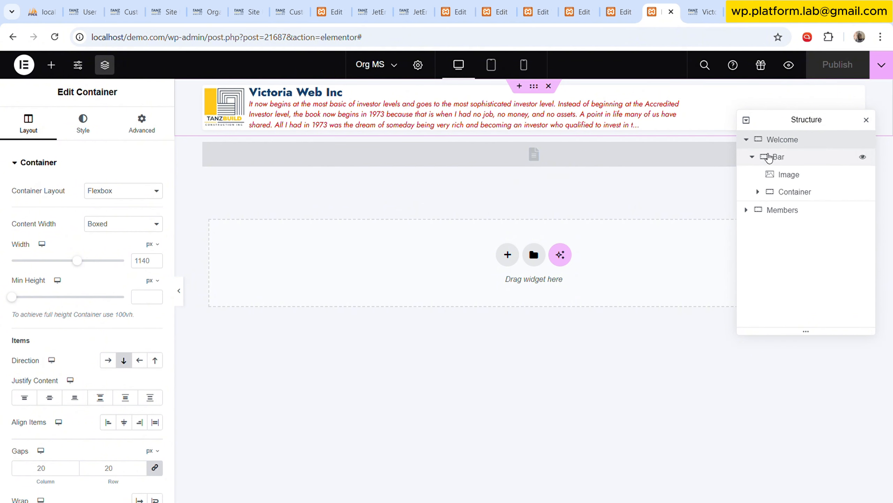
left_click(754, 157)
left_click(787, 157)
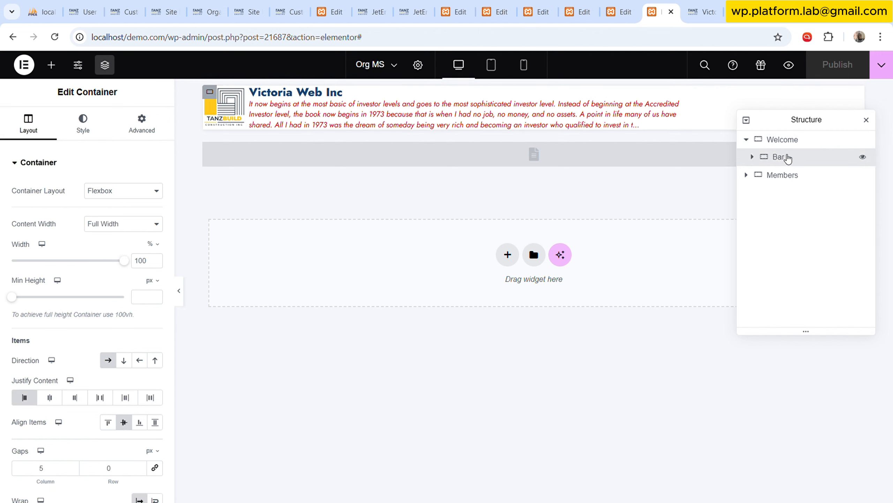
Add an empty container to the Org MS template and place it inside Welcome, directly below Bar.
left_click(50, 65)
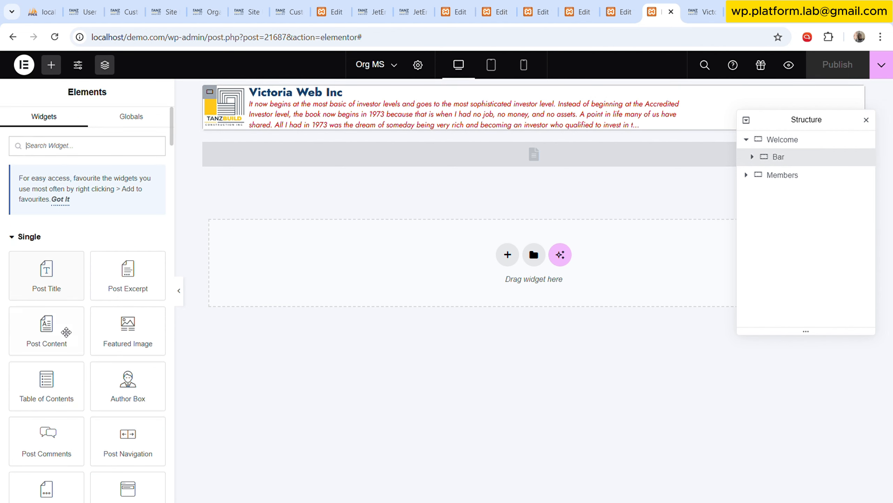
scroll(65, 335, "down", 5)
left_click_drag(52, 405, 512, 156)
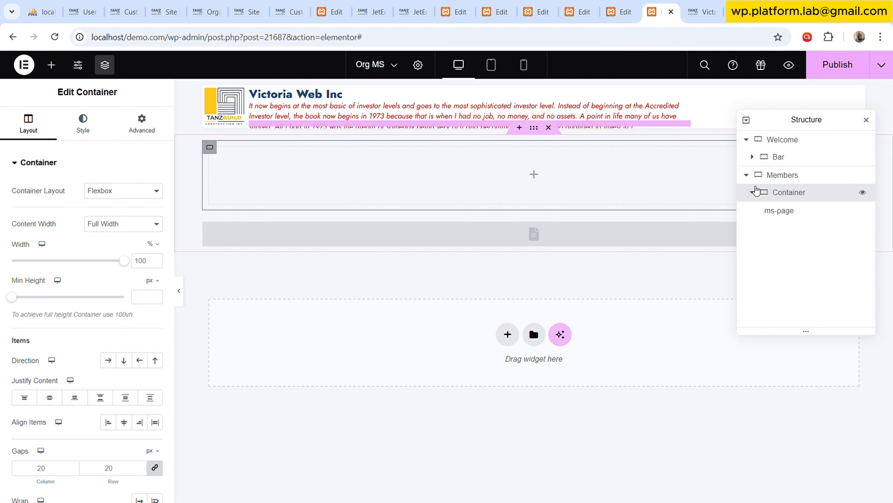
left_click(753, 193)
left_click(753, 193)
left_click_drag(785, 194, 804, 183)
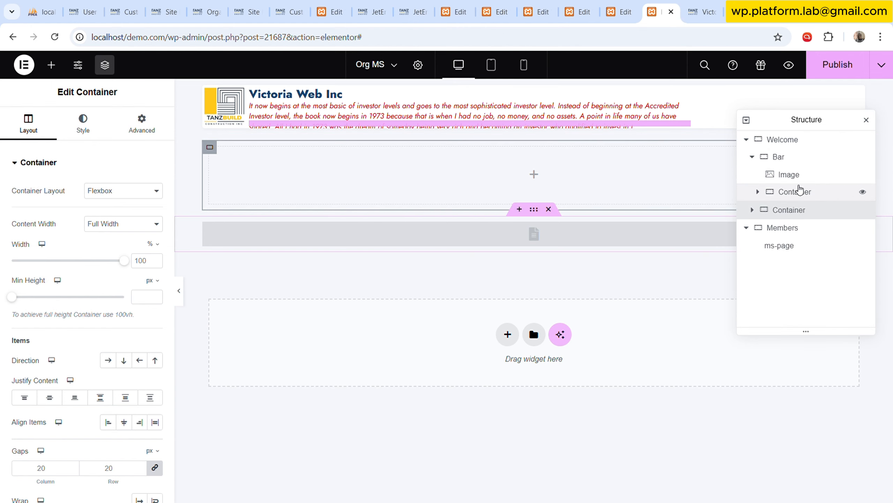
Copy the text container nested in Bar and paste it into the Welcome container.
left_click(753, 157)
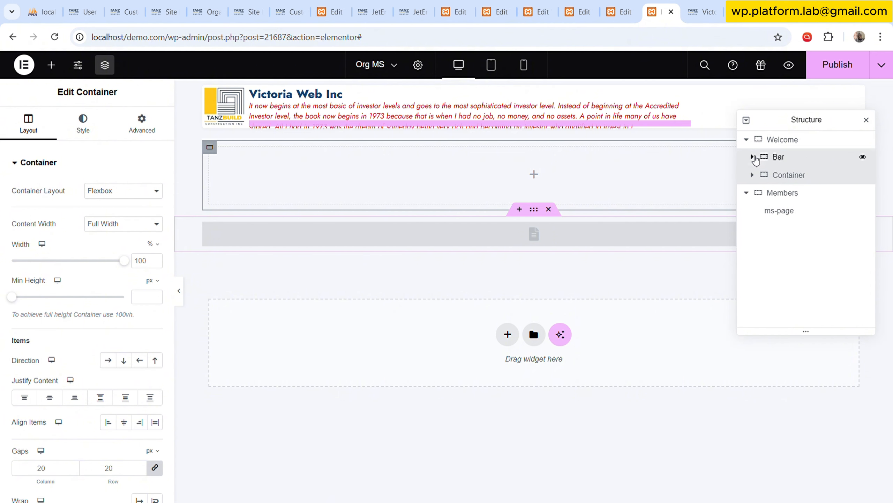
left_click(754, 158)
left_click(788, 193)
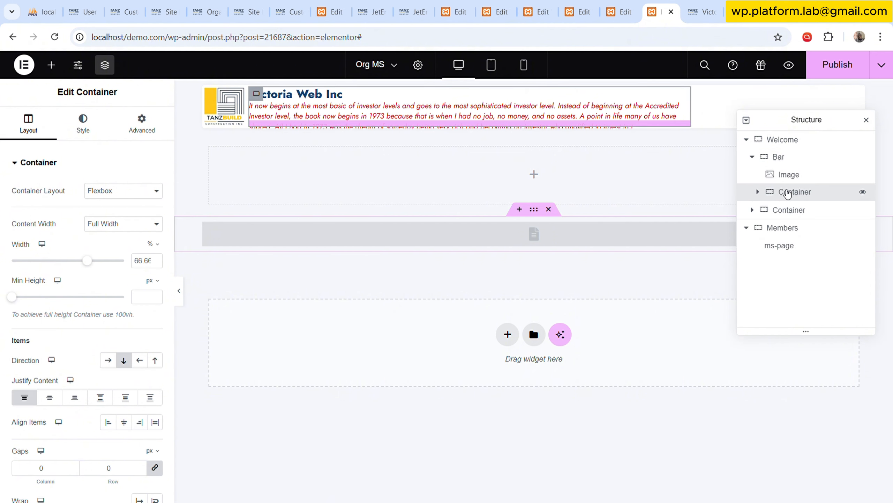
right_click(788, 193)
left_click(785, 269)
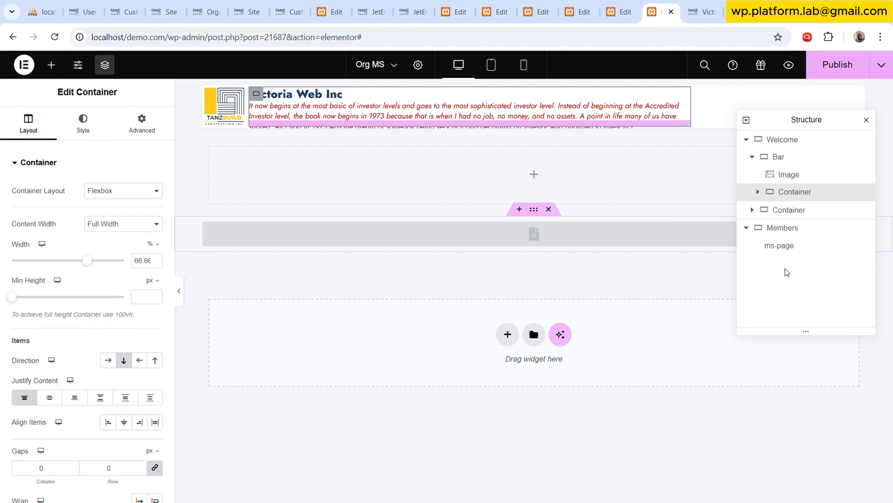
right_click(790, 143)
left_click(790, 239)
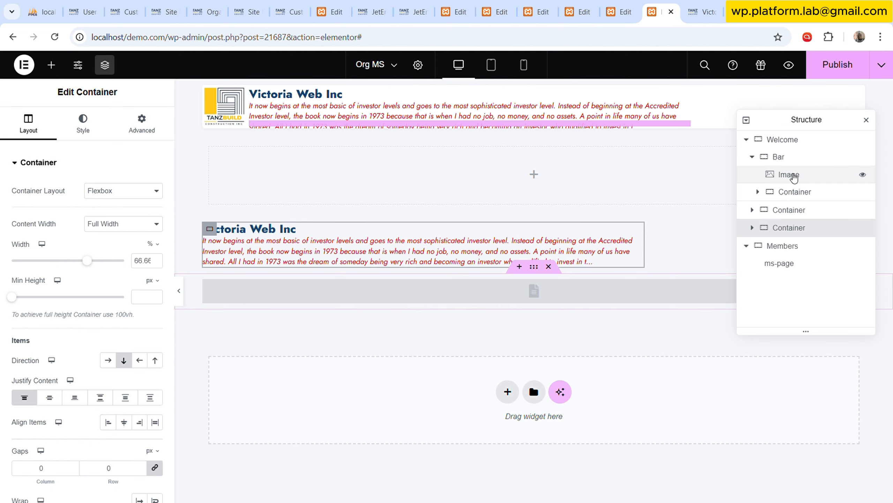
Delete the pasted text container from the end of the Welcome container.
right_click(796, 193)
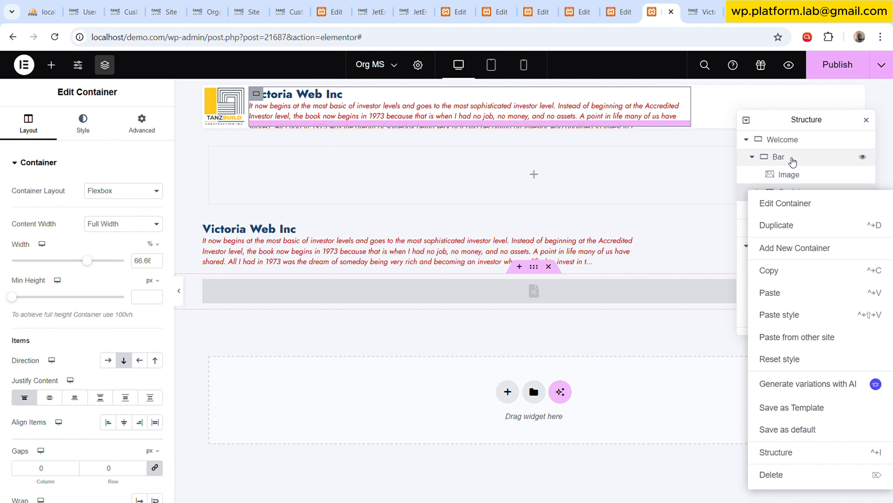
left_click(793, 161)
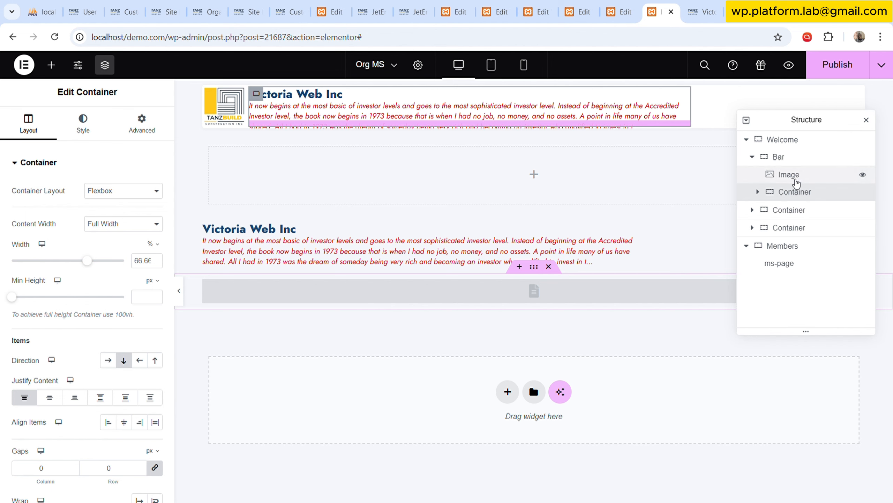
left_click(783, 212)
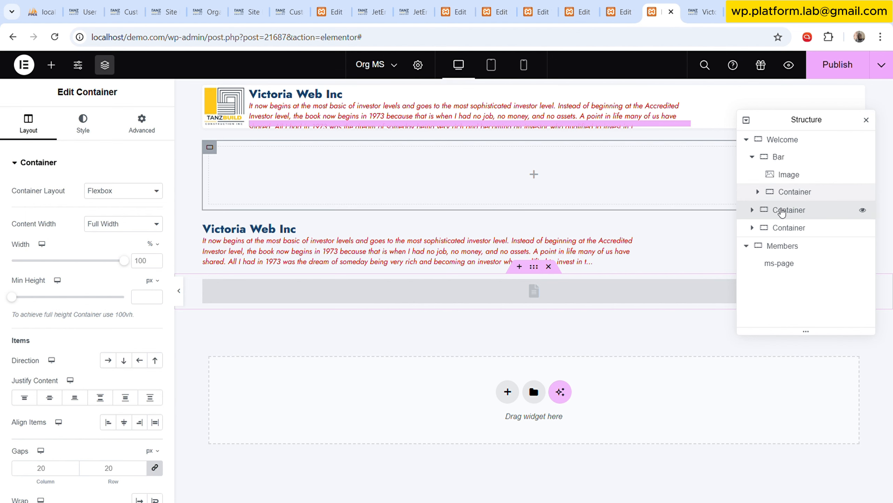
left_click(781, 227)
right_click(781, 227)
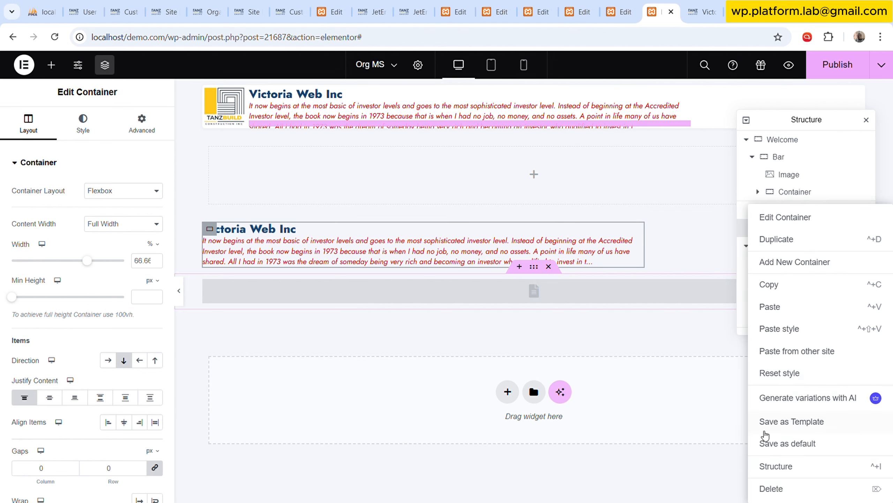
left_click(780, 489)
Add a Listing Grid widget inside the empty container below Bar in Welcome.
left_click(795, 192)
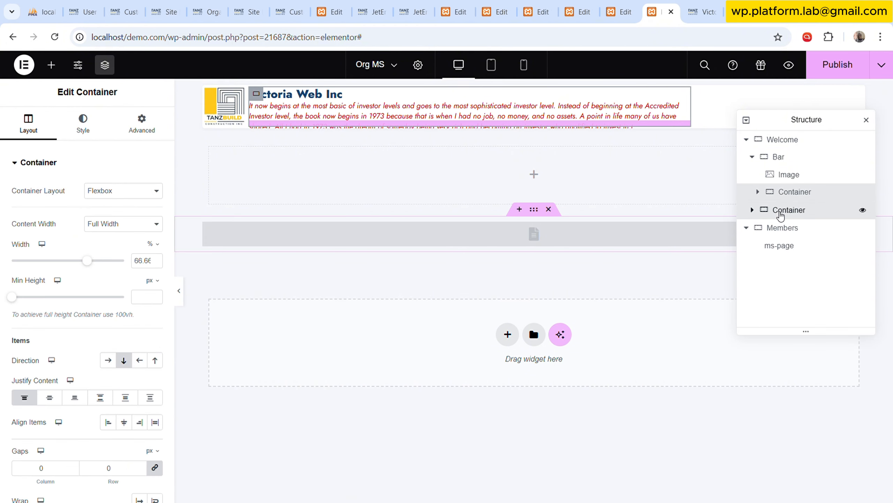
left_click(760, 210)
left_click(753, 157)
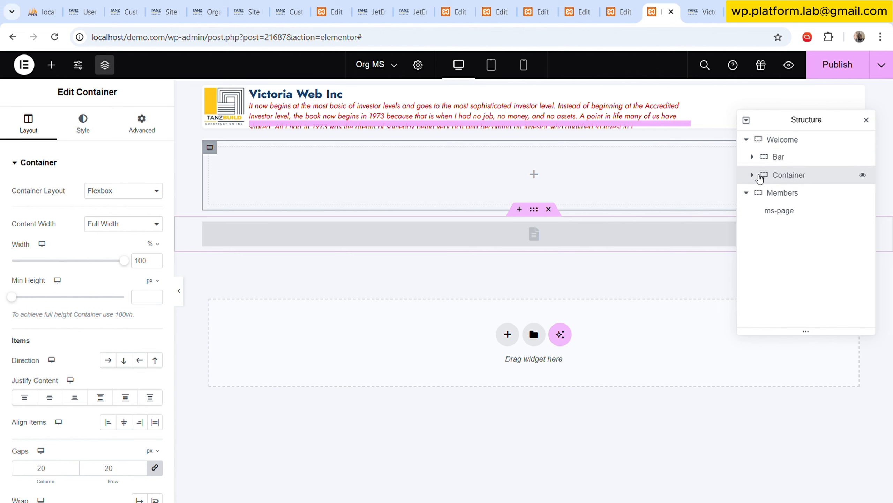
left_click(753, 175)
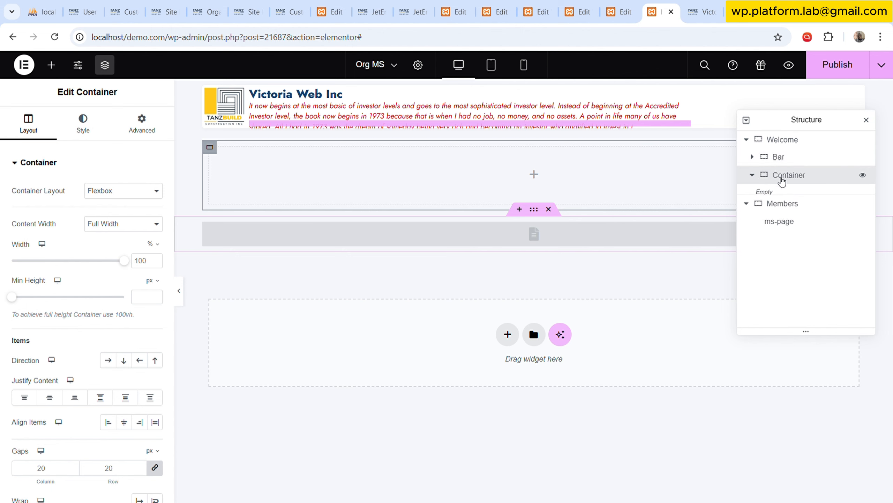
left_click(51, 64)
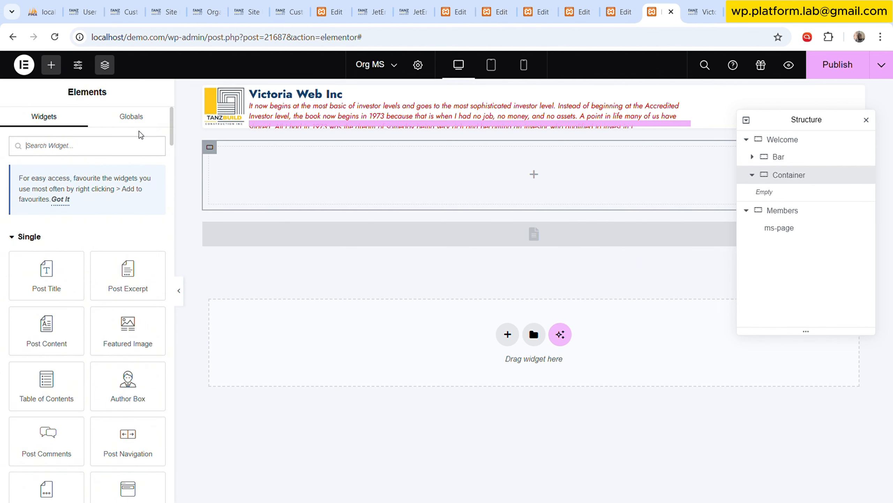
type("list")
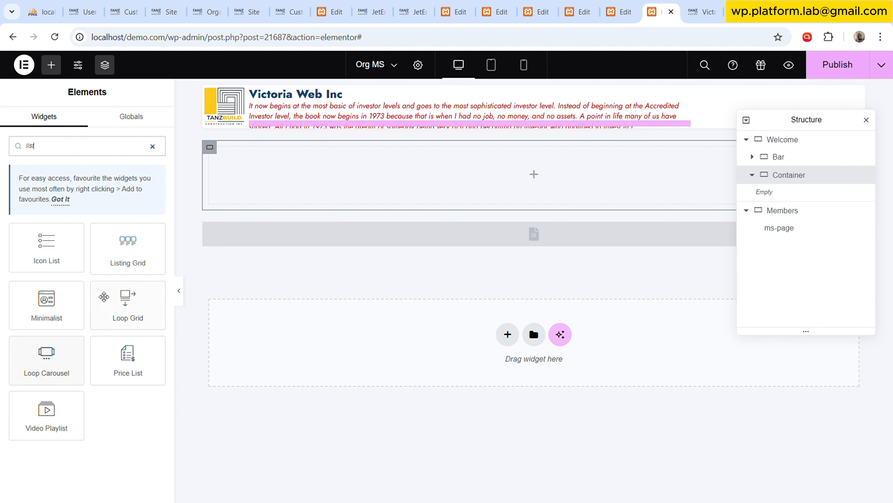
left_click_drag(128, 248, 352, 176)
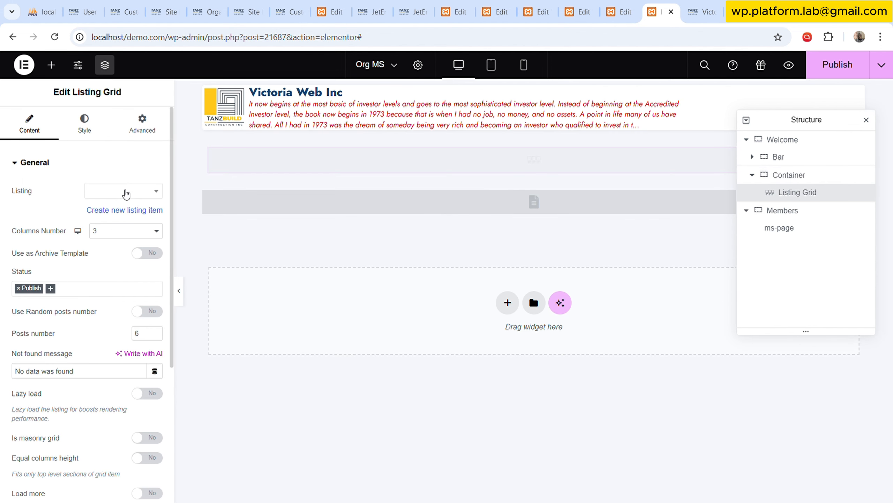
Set the Listing Grid's listing to Project Listing and publish the Org MS template.
left_click(107, 194)
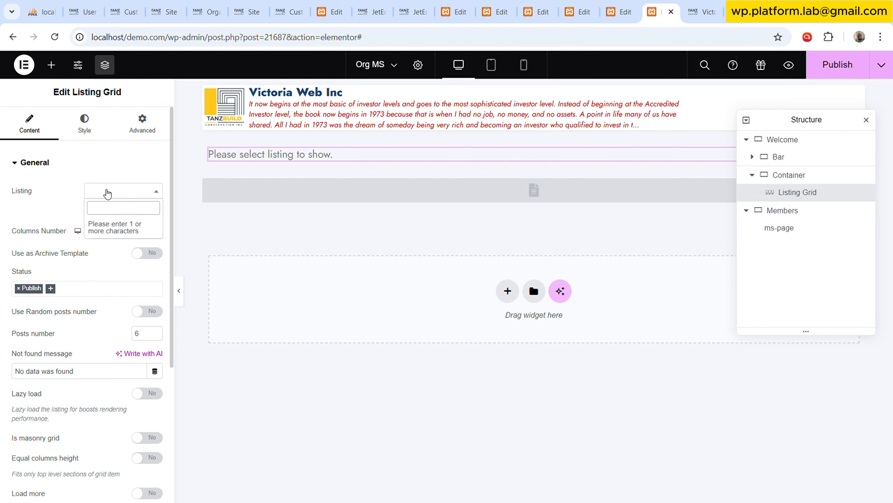
type("proje")
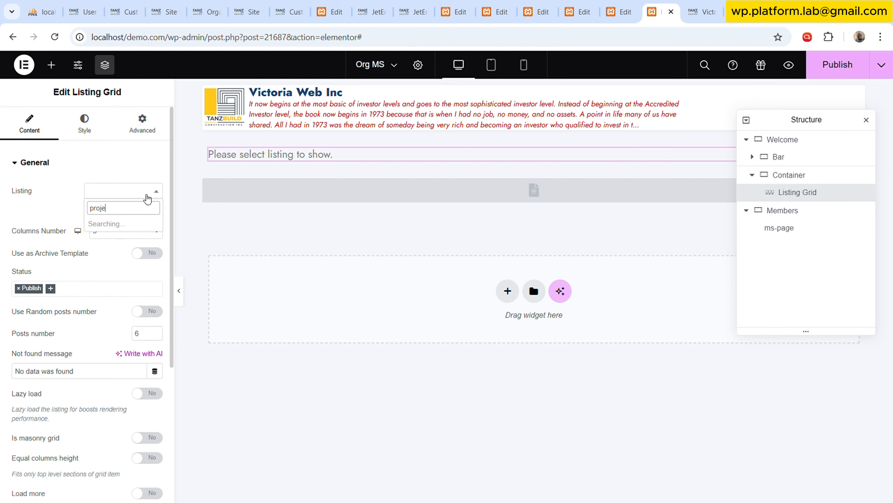
left_click(116, 225)
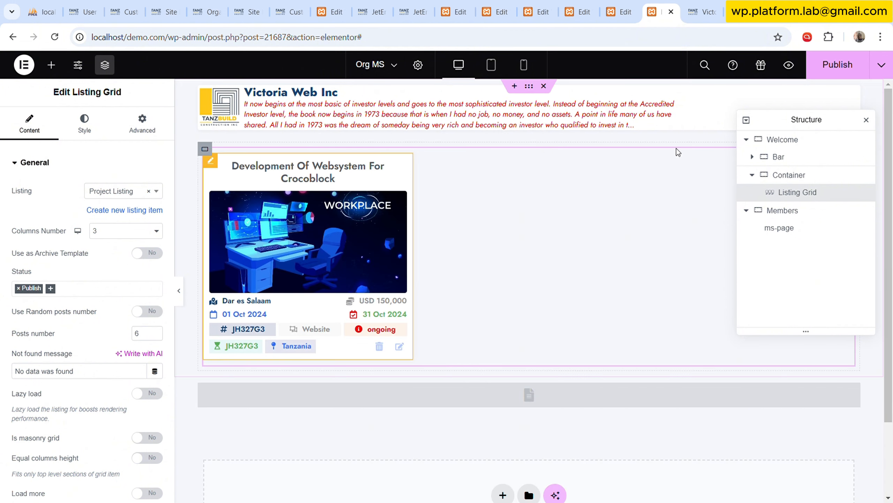
scroll(147, 327, "down", 2)
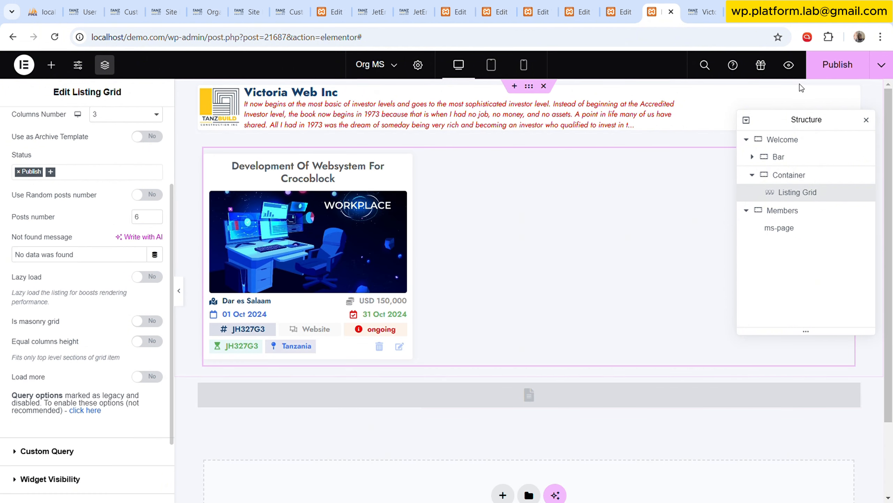
left_click(832, 68)
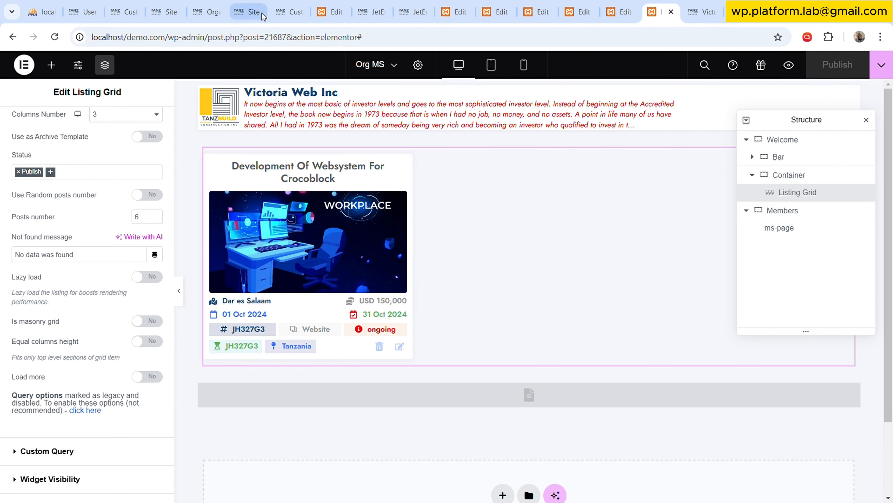
Open the JetEngine Query Builder in its own browser tab and start a new query.
left_click(291, 4)
scroll(39, 236, "up", 3)
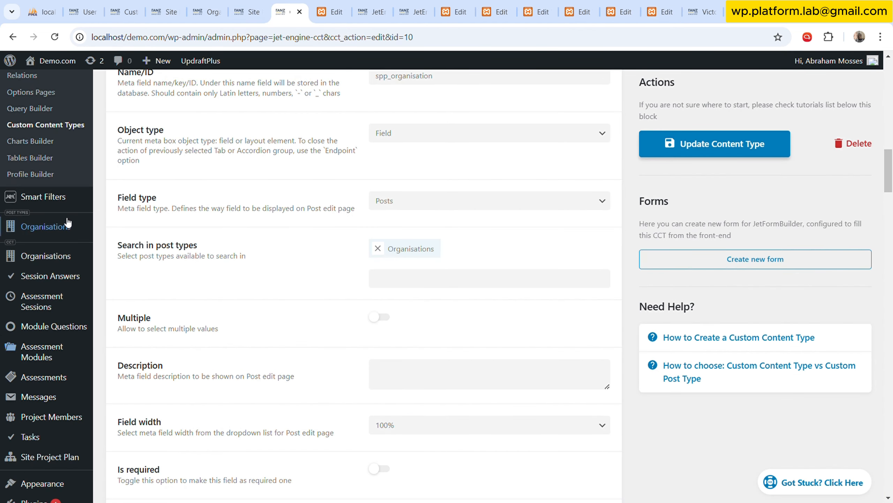
mouse_move(59, 190)
scroll(59, 186, "up", 1)
scroll(54, 162, "up", 1)
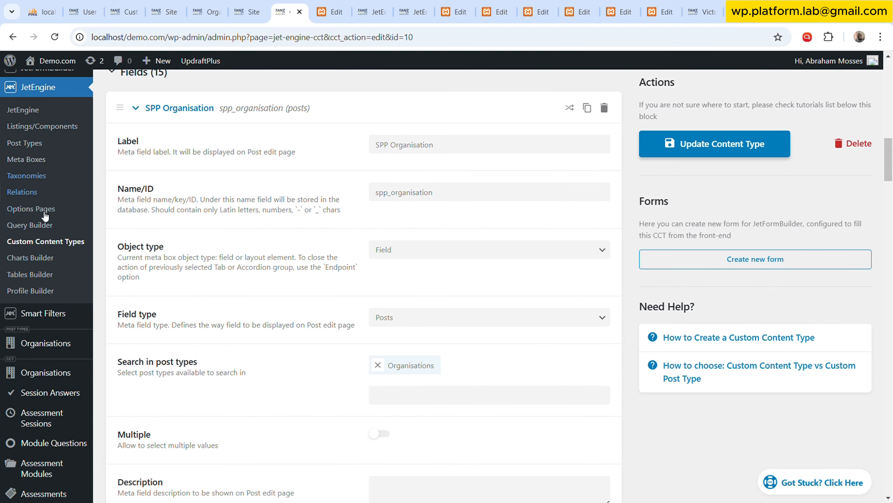
left_click(99, 240)
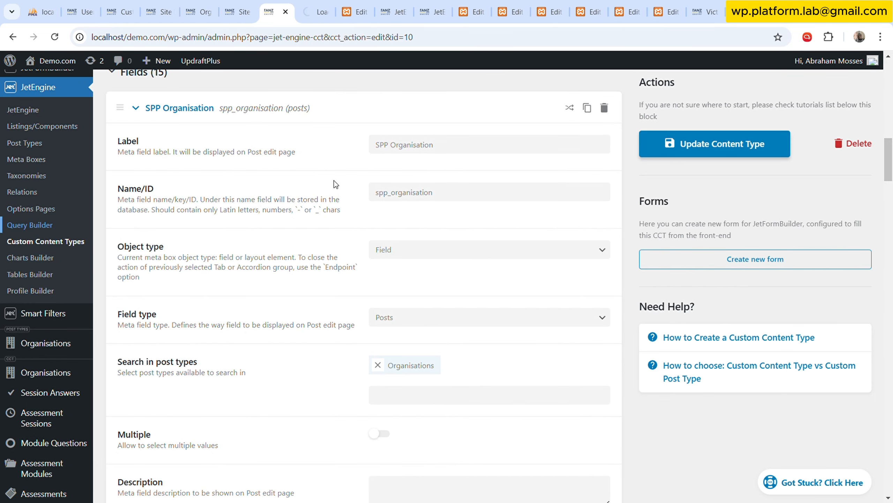
left_click(315, 12)
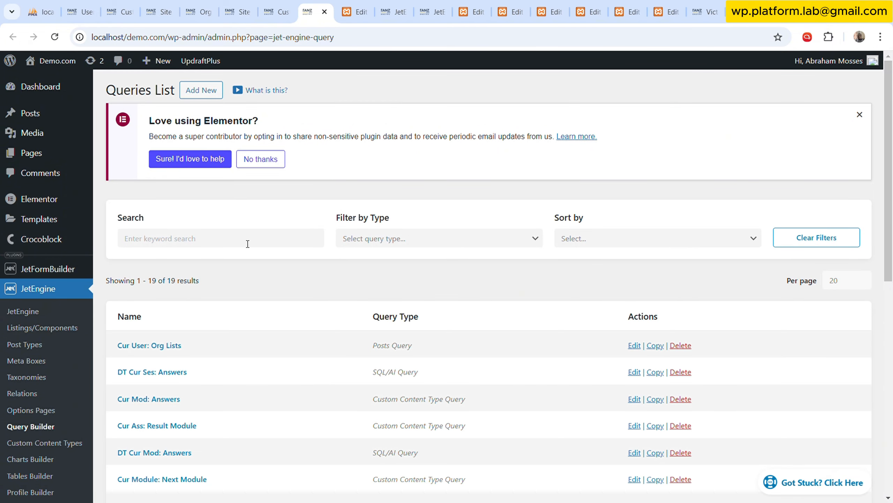
left_click(247, 243)
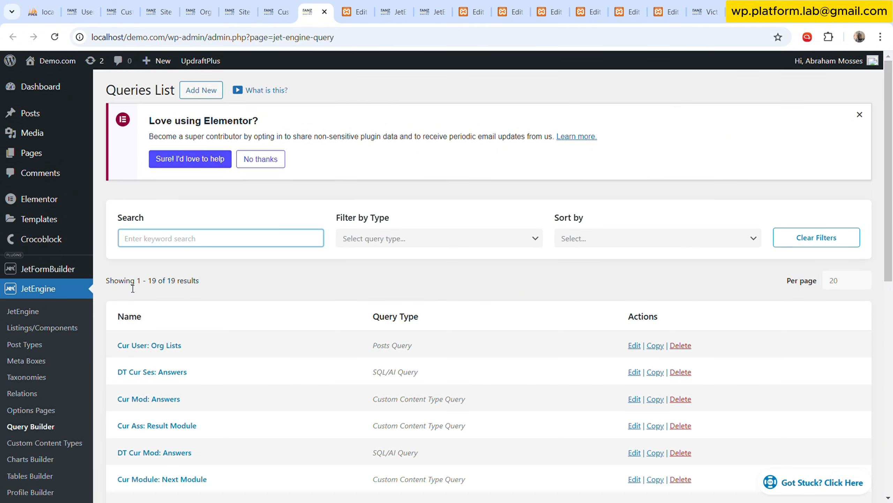
left_click(200, 90)
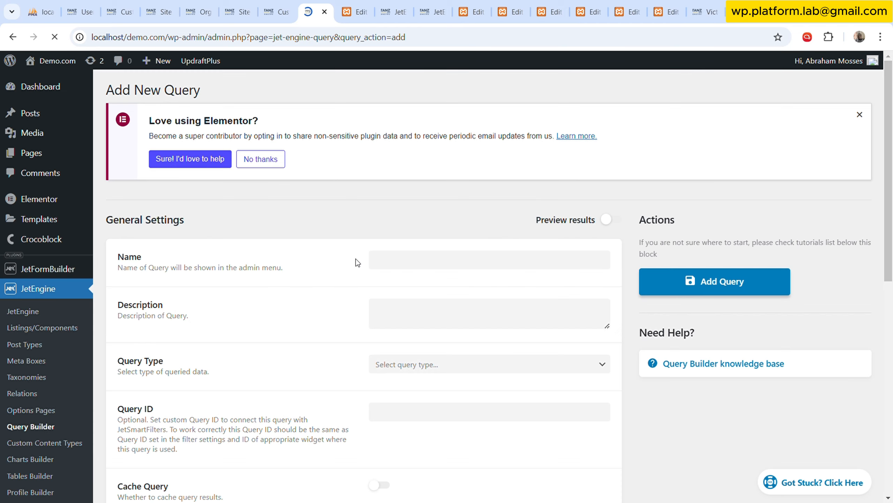
Name the new query "Cur Org: Project" and set its type to Custom Content Type Query.
left_click(469, 268)
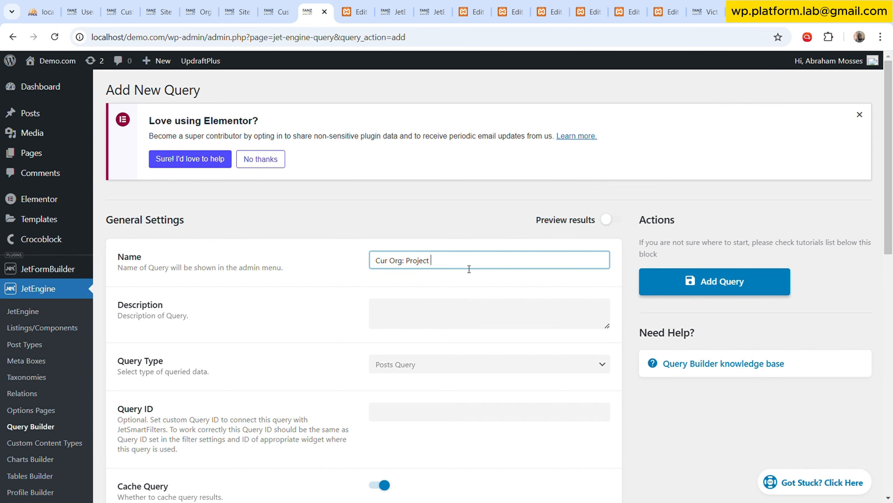
scroll(469, 269, "down", 6)
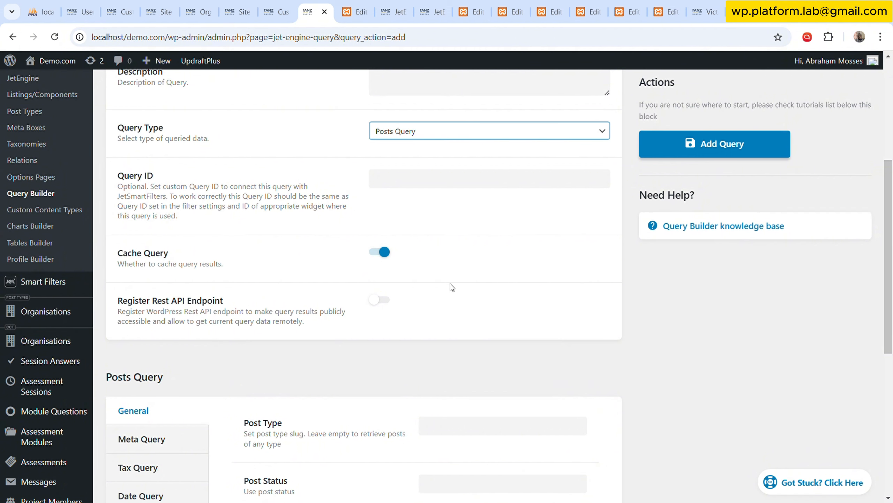
left_click(447, 288)
scroll(446, 289, "down", 3)
Set the query's source content type to Site Project Plan and its status to Publish.
left_click(457, 242)
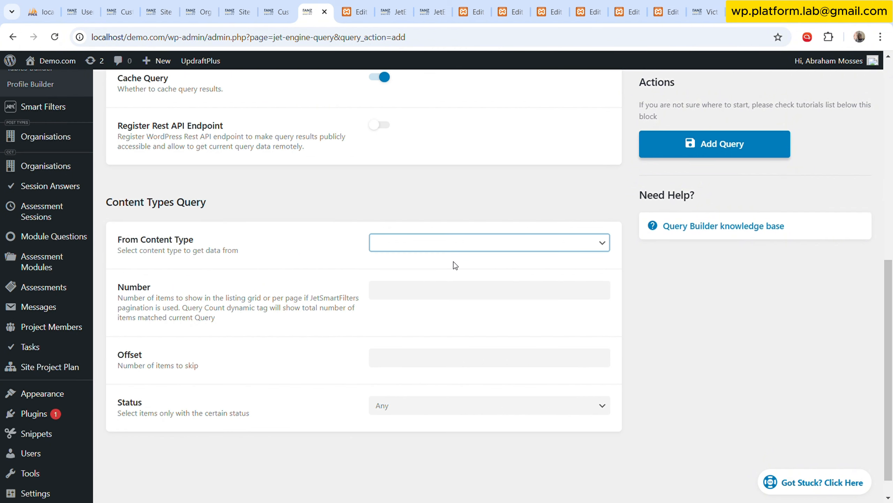
left_click(444, 392)
scroll(446, 388, "down", 3)
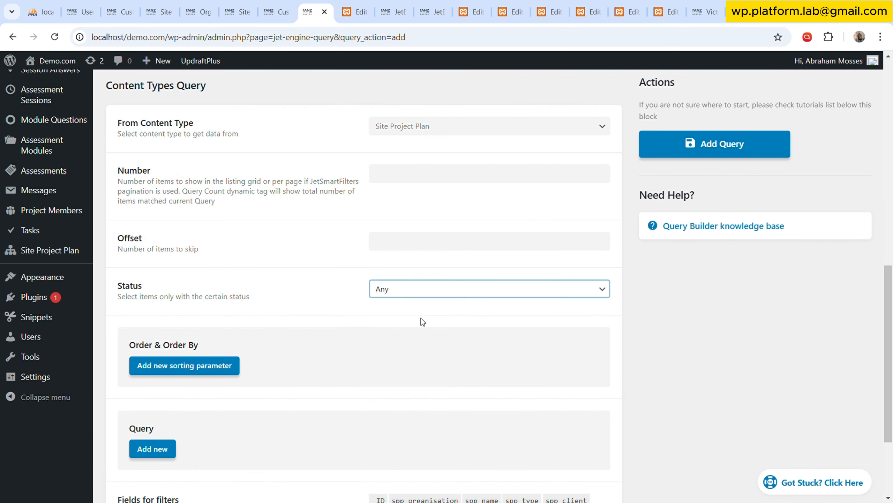
left_click(422, 322)
Add a query condition on the SPP Organisation field with the Equal (=) comparison.
scroll(282, 312, "down", 3)
left_click(152, 314)
scroll(409, 253, "down", 1)
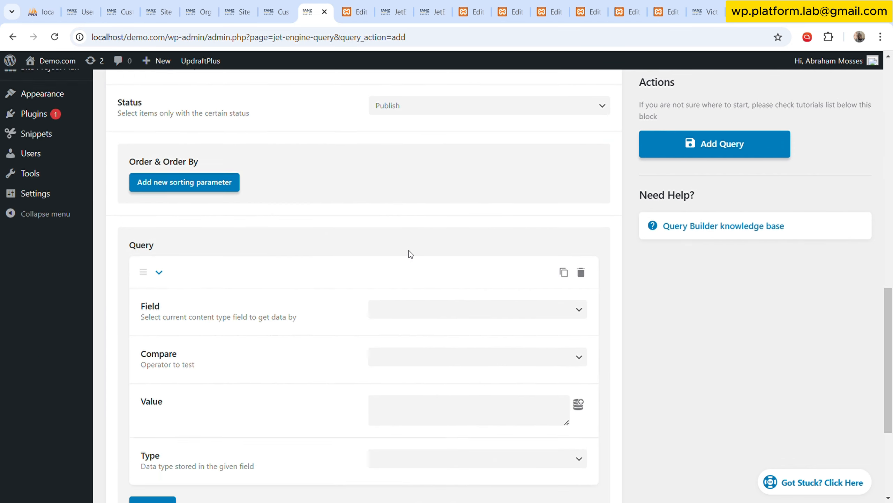
scroll(409, 253, "down", 3)
left_click(481, 192)
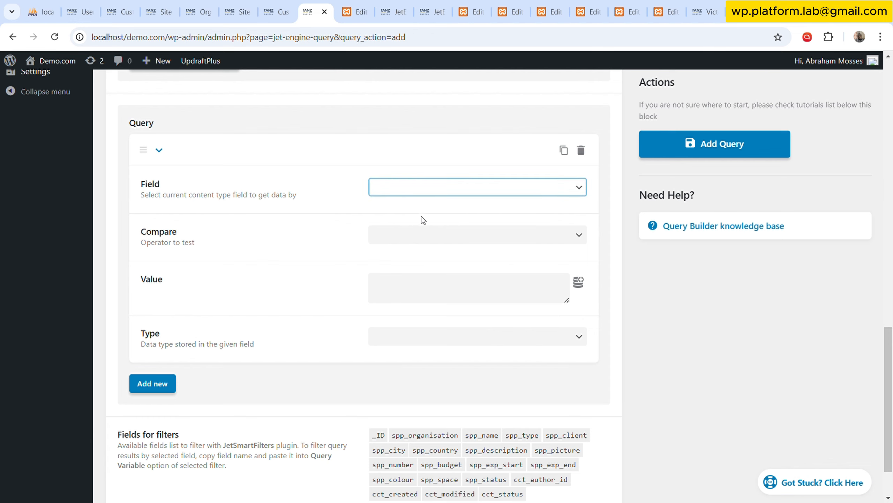
left_click(386, 217)
left_click(538, 238)
left_click(481, 253)
Set the condition's value to the dynamic Current ID and its type to Numeric, and save the new query.
scroll(503, 265, "down", 2)
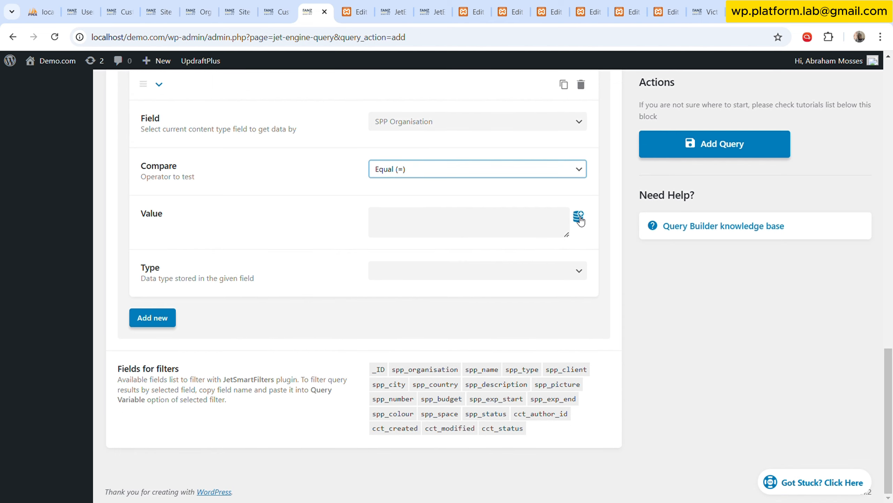
left_click(578, 215)
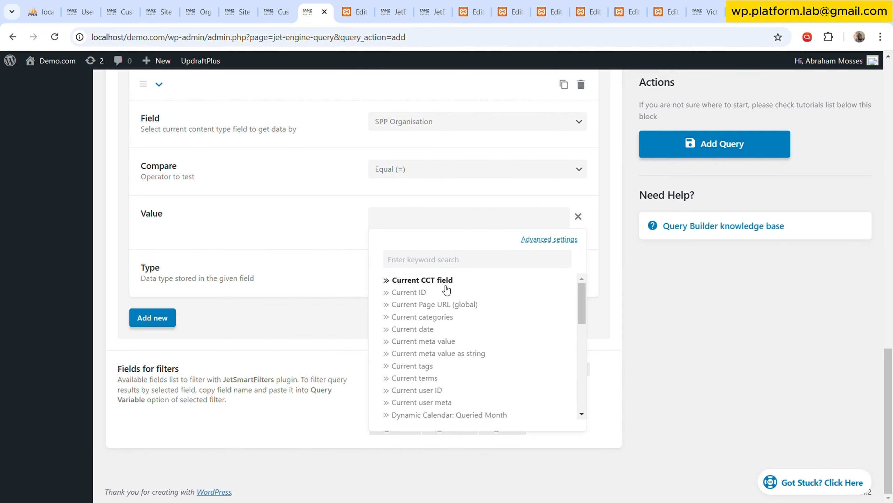
left_click(428, 298)
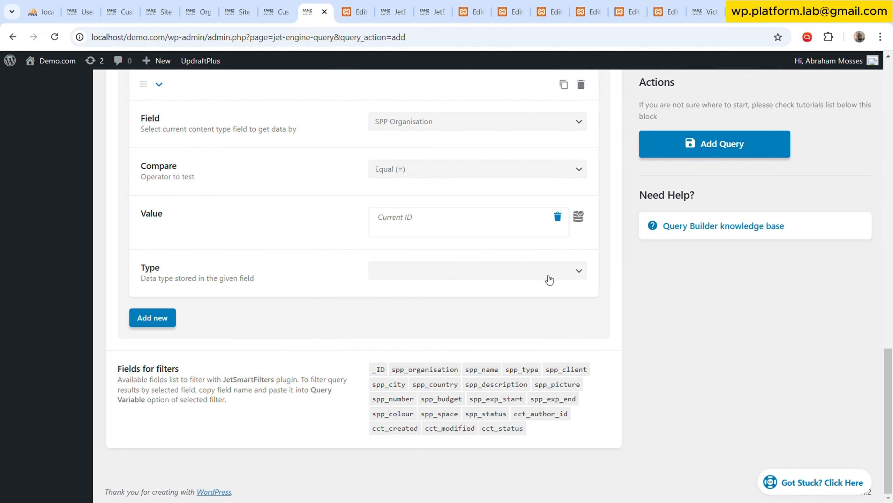
left_click(546, 278)
left_click(505, 301)
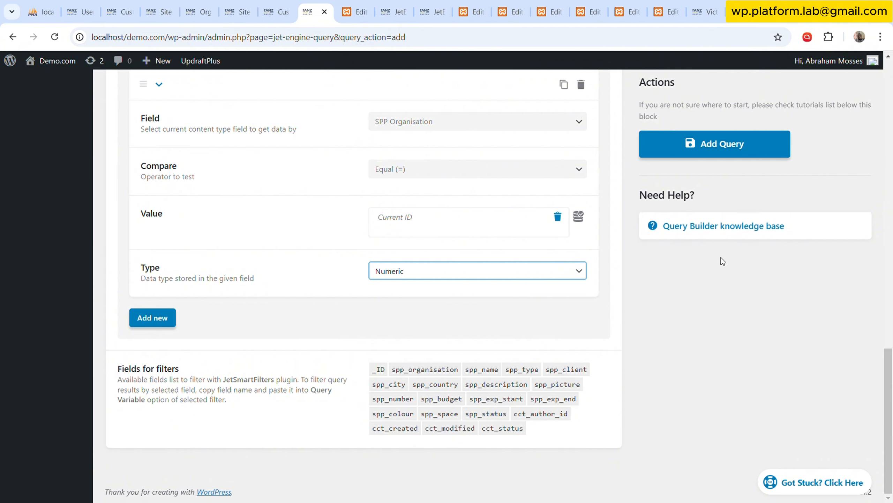
left_click(719, 142)
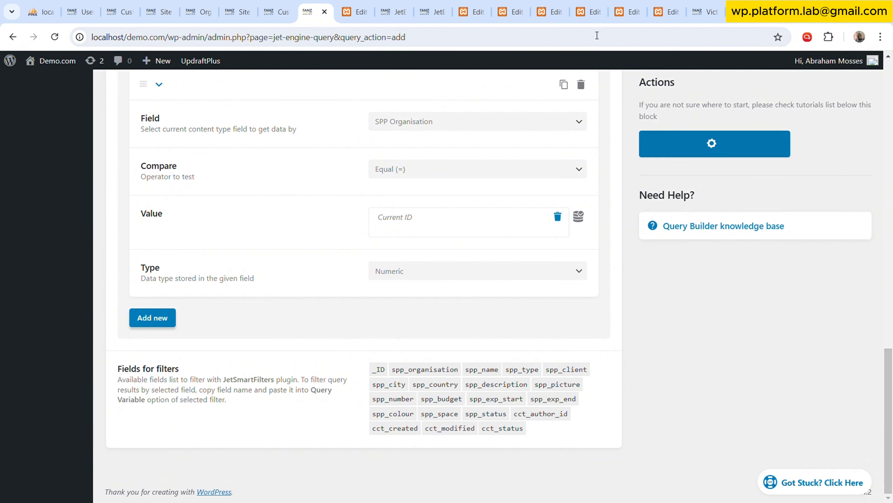
Switch back through the open tabs to the Org MS template in the Elementor editor.
left_click(433, 5)
left_click(480, 3)
left_click(503, 4)
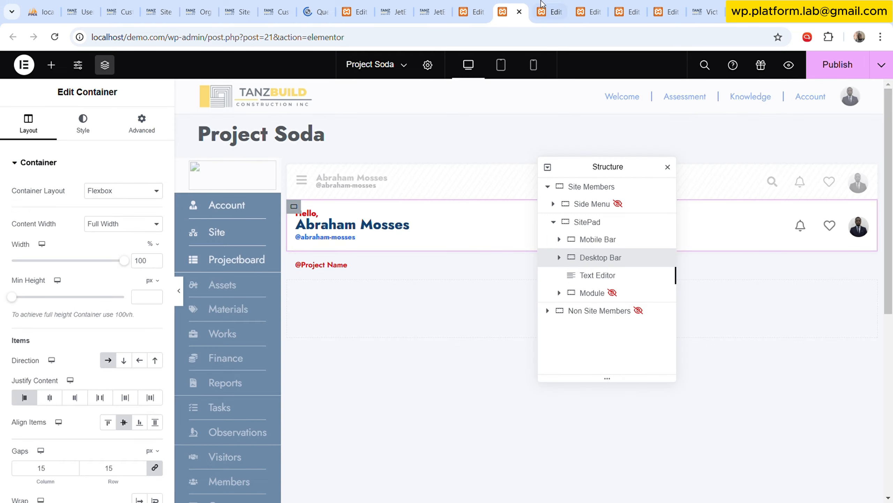
left_click(549, 5)
left_click(594, 5)
left_click(630, 5)
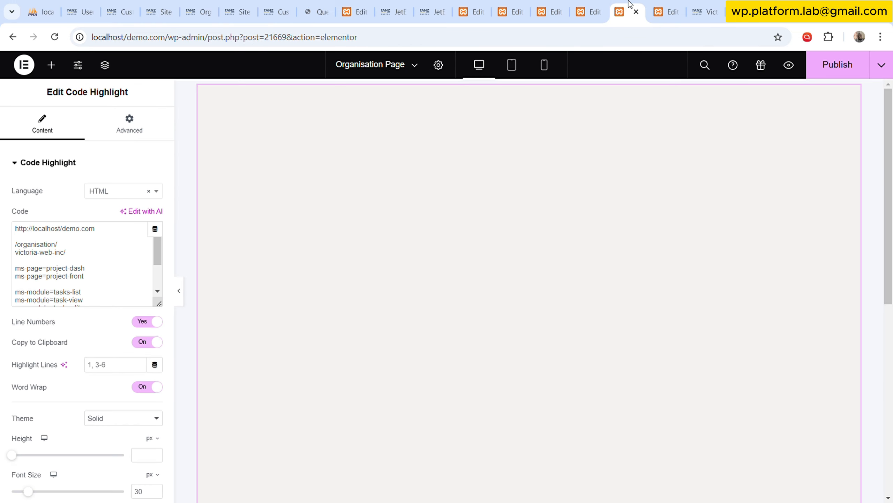
left_click(666, 5)
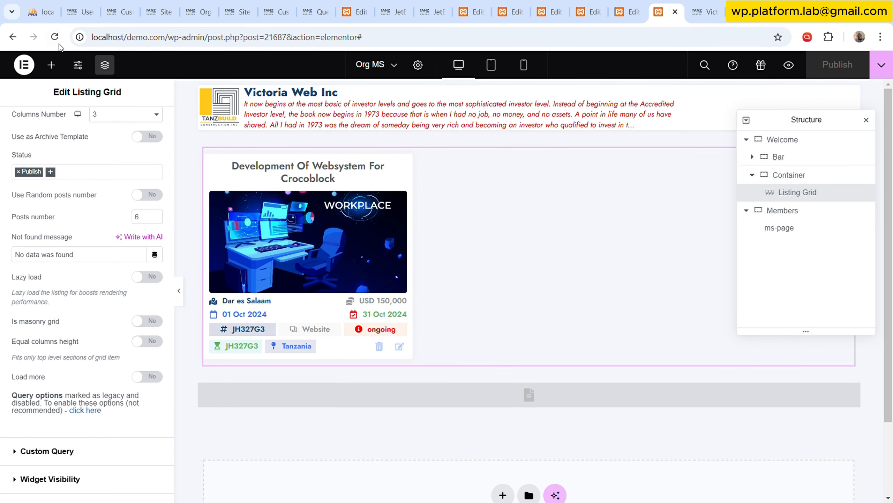
Reload the Org MS template and set the Welcome section's Listing Grid to use the custom query Cur Org: Project Lists.
left_click(56, 37)
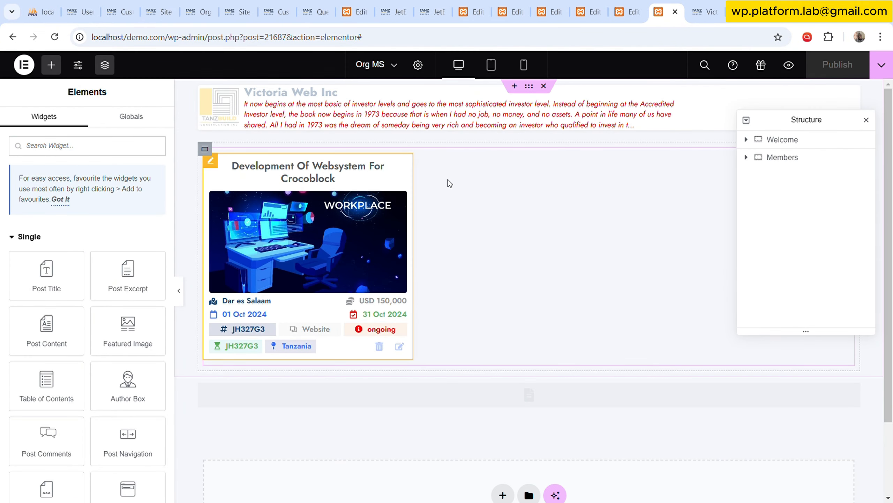
left_click(448, 180)
scroll(117, 303, "down", 5)
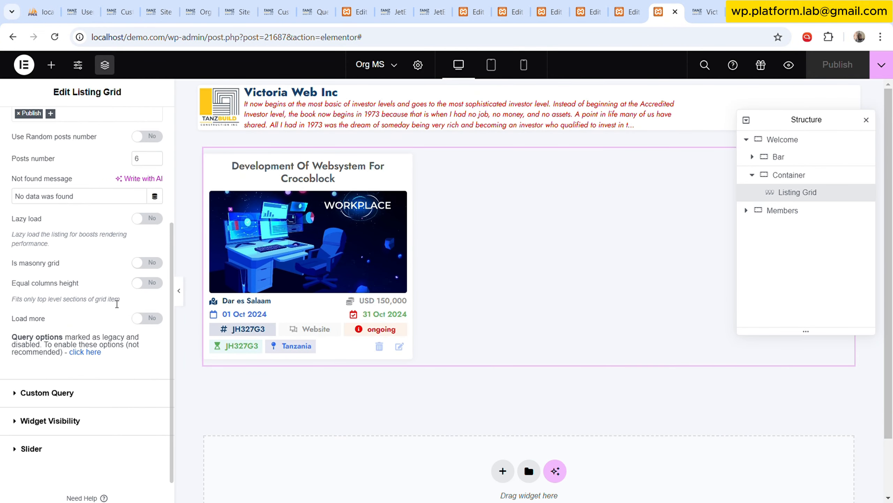
scroll(118, 305, "down", 1)
left_click(90, 366)
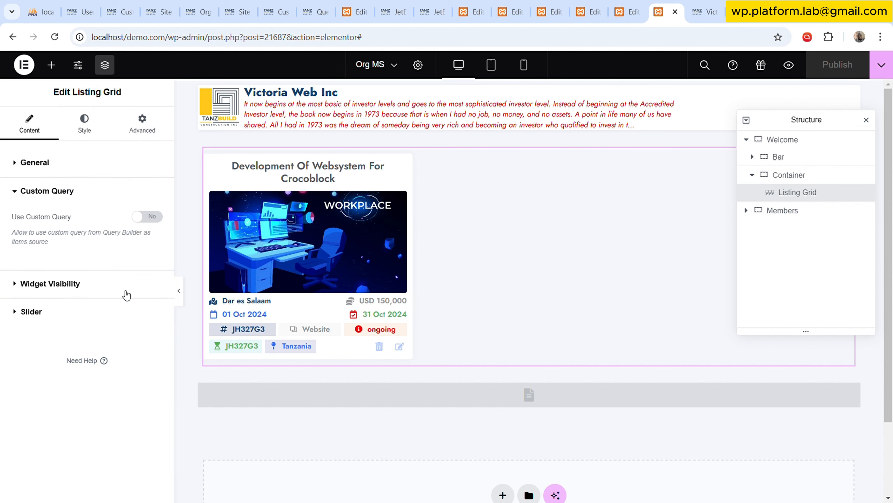
left_click(145, 216)
left_click(129, 262)
scroll(129, 348, "down", 5)
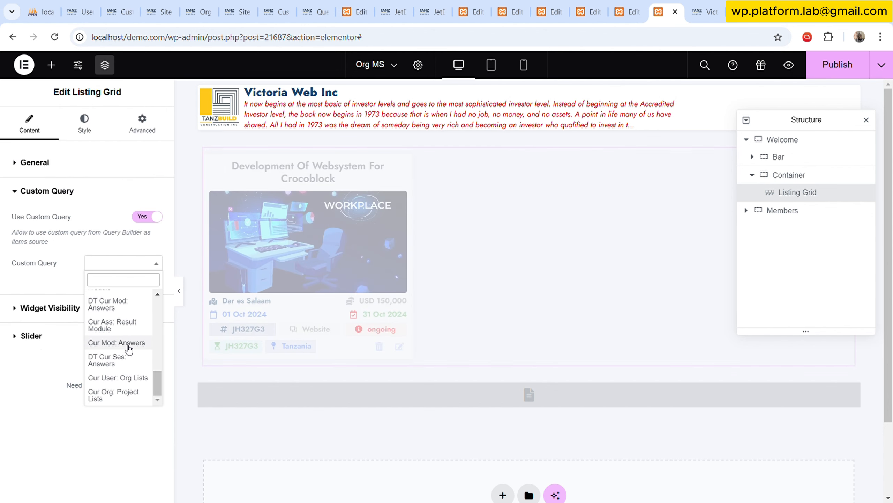
left_click(119, 394)
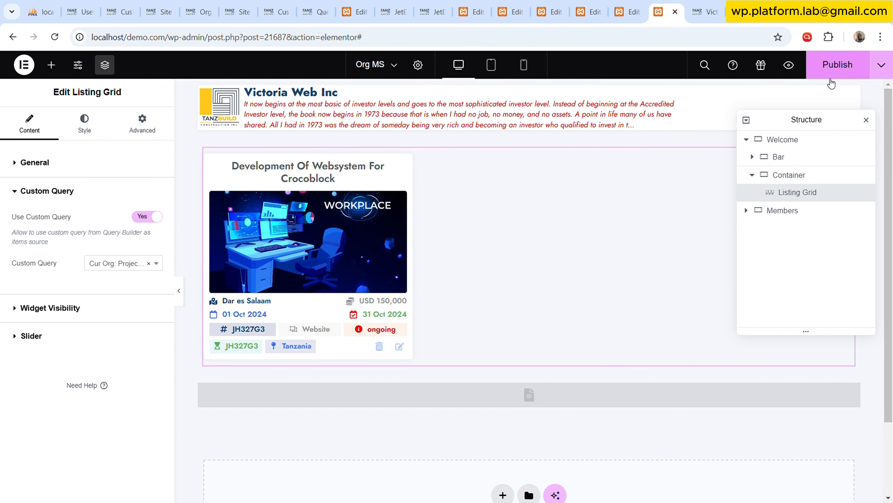
Publish the Org MS template and reload the Victoria Web Inc organisation page to check the project listing.
left_click(835, 65)
left_click(704, 12)
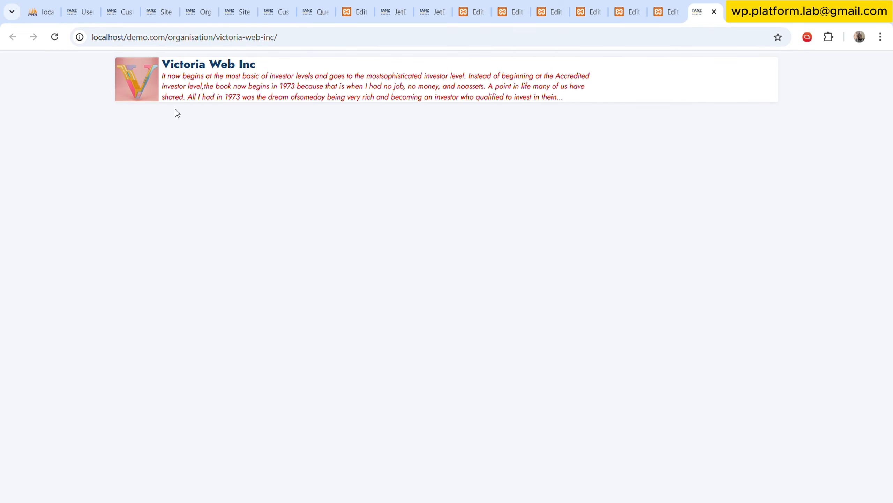
left_click(55, 37)
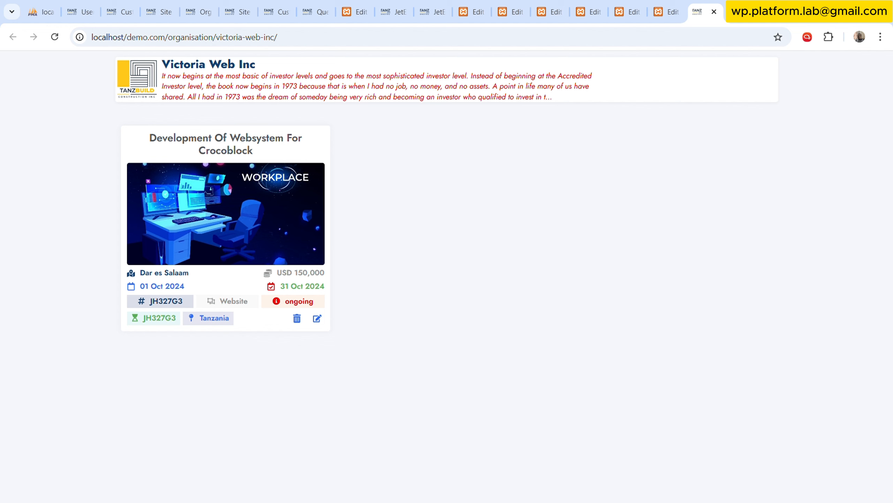
Switch to the Organisation Page template and examine the example tasks-list URL and its parts in the Code Highlight widget.
left_click(667, 4)
left_click(637, 4)
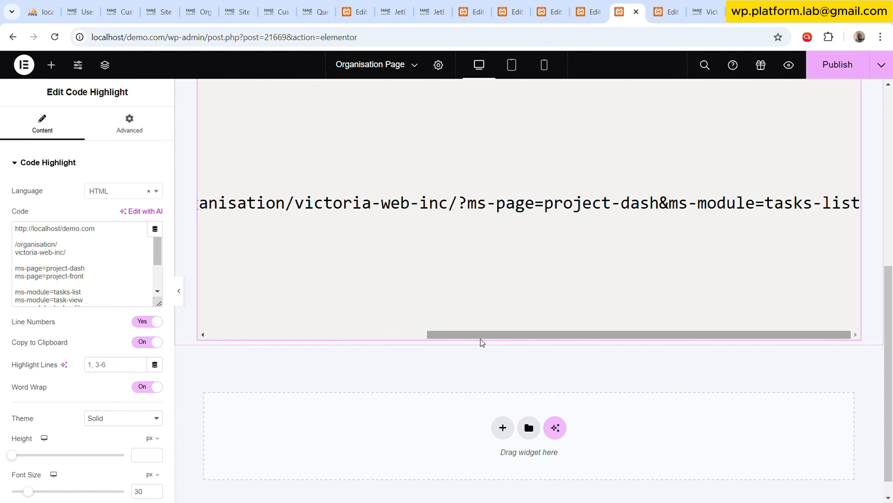
left_click_drag(158, 309, 159, 411)
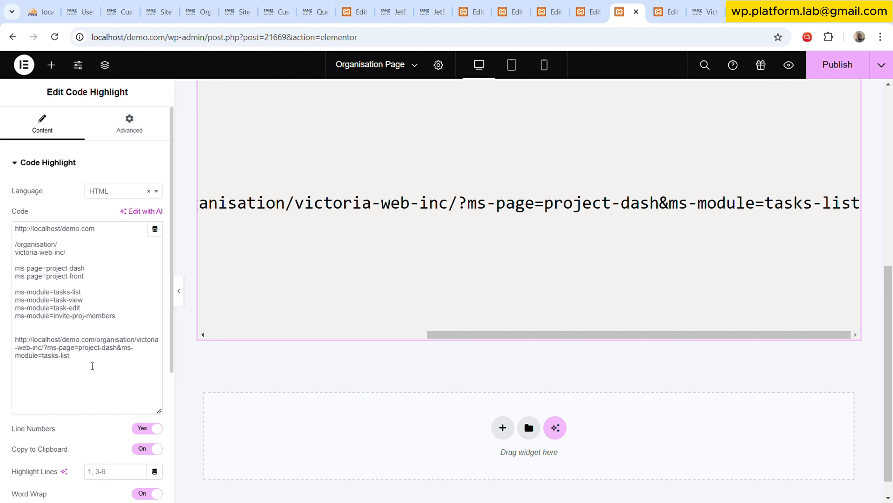
left_click_drag(70, 355, 23, 341)
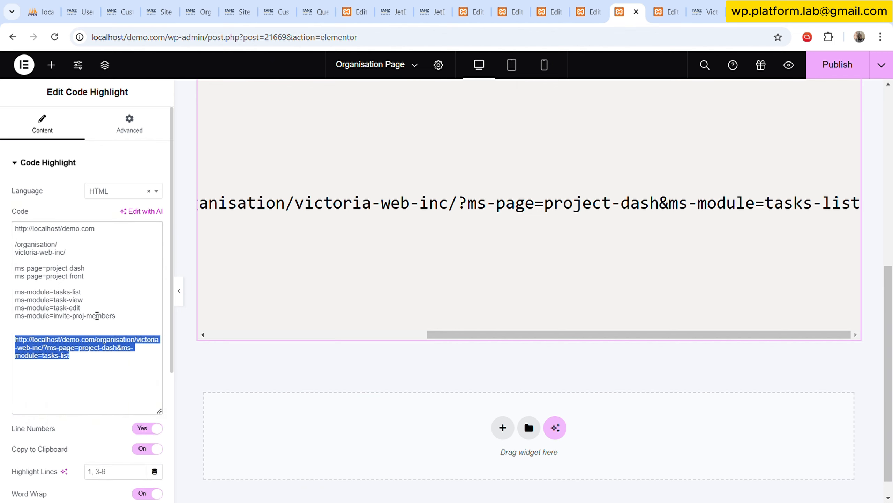
left_click(105, 321)
left_click(87, 365)
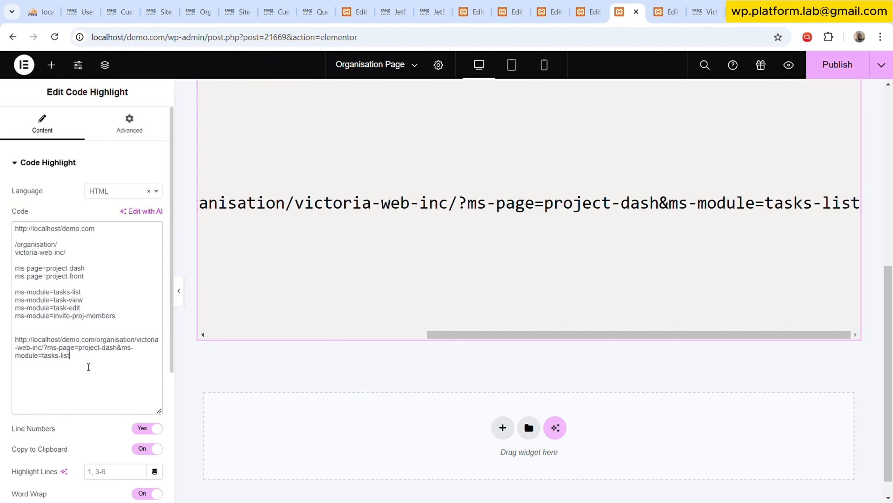
left_click_drag(506, 339, 321, 334)
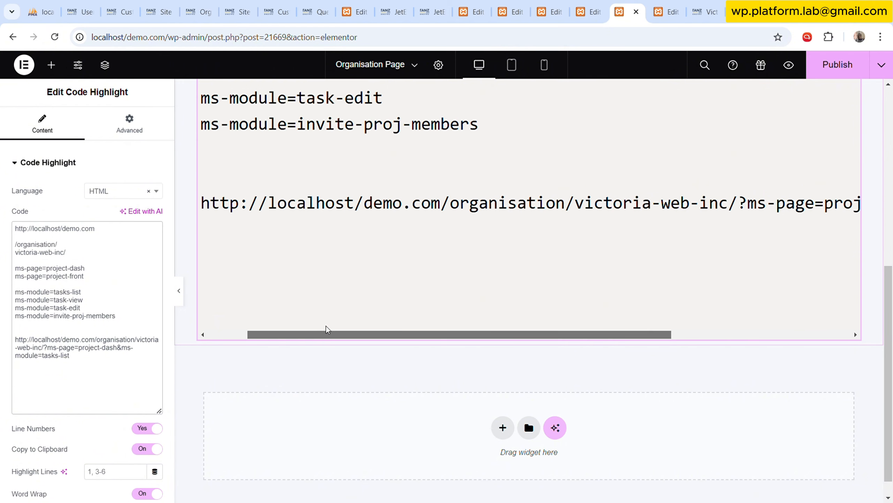
scroll(359, 277, "up", 3)
scroll(359, 278, "up", 1)
scroll(359, 275, "down", 3)
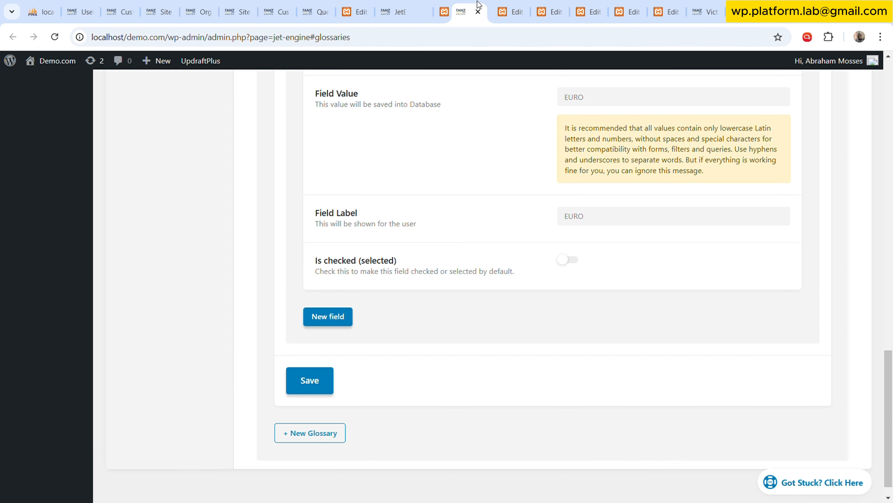
Place the JetEngine dashboard tab beside the Organisation Page editor and open JetEngine's Shortcode Generator.
left_click_drag(433, 11, 587, 12)
scroll(417, 121, "up", 20)
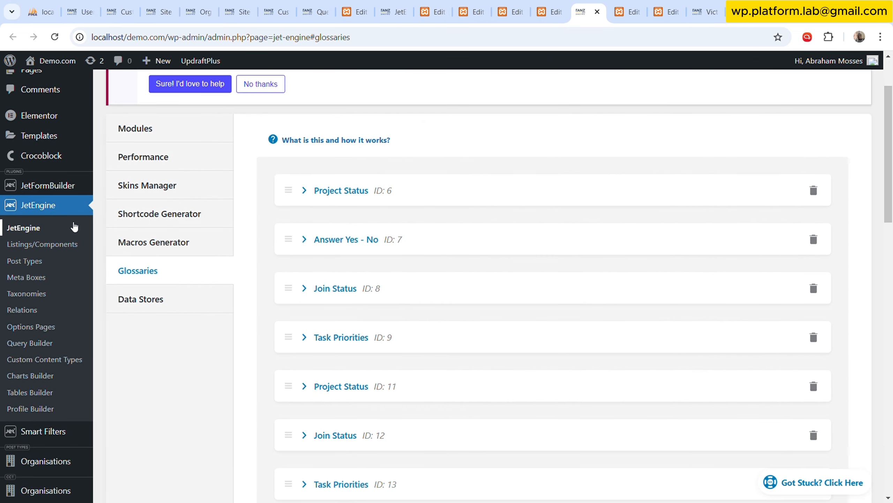
left_click(74, 227)
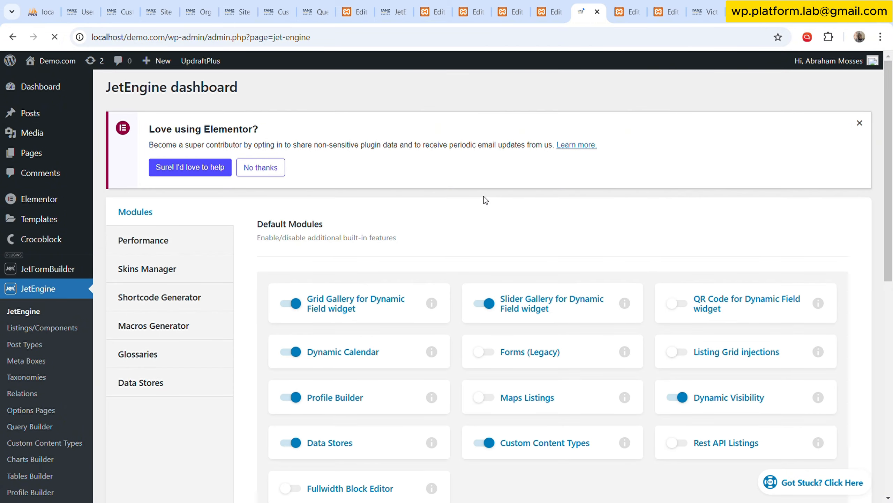
left_click(180, 303)
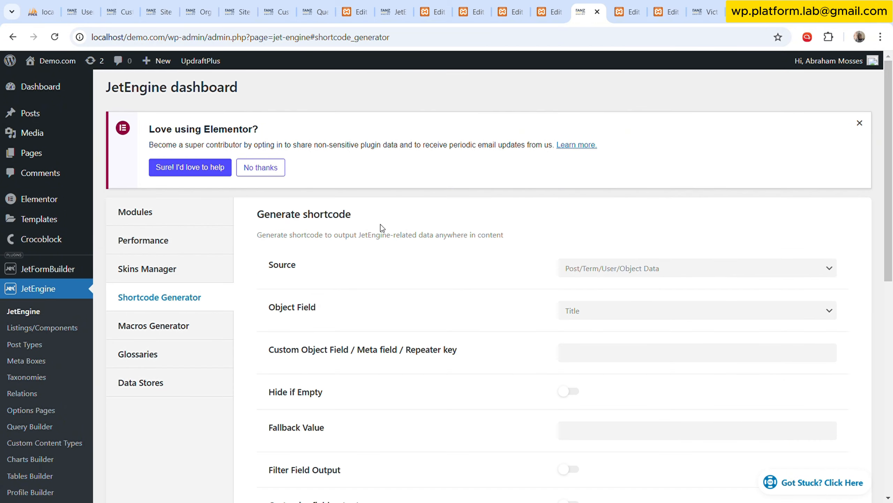
scroll(424, 208, "down", 3)
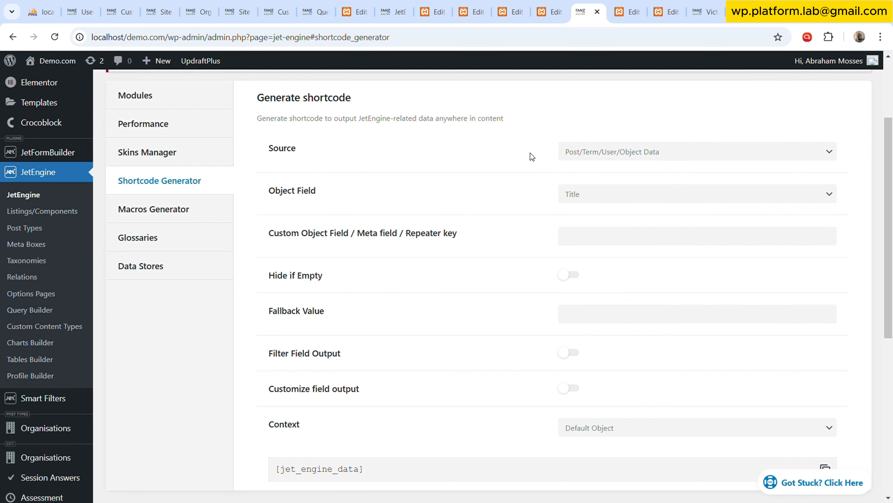
Keep the shortcode's source as Post/Term/User/Object Data and set its object field to SPP Organisation.
left_click(633, 155)
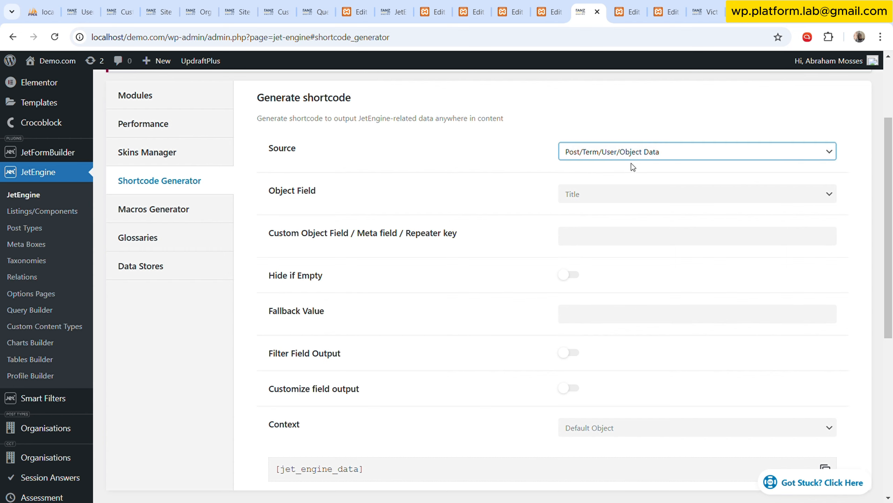
left_click(664, 199)
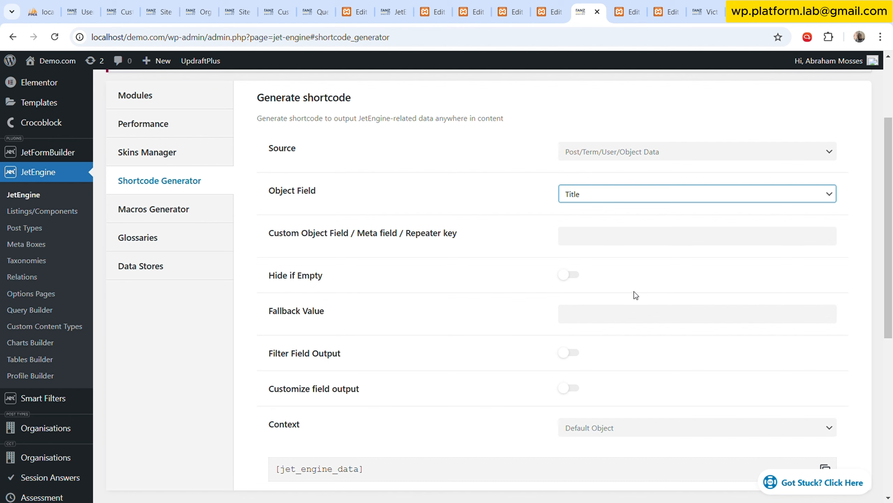
left_click(612, 291)
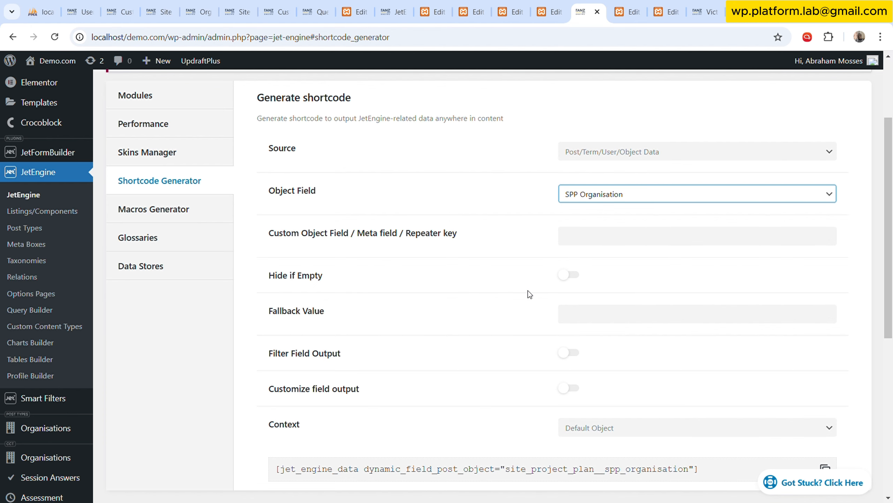
left_click(638, 215)
scroll(626, 234, "down", 3)
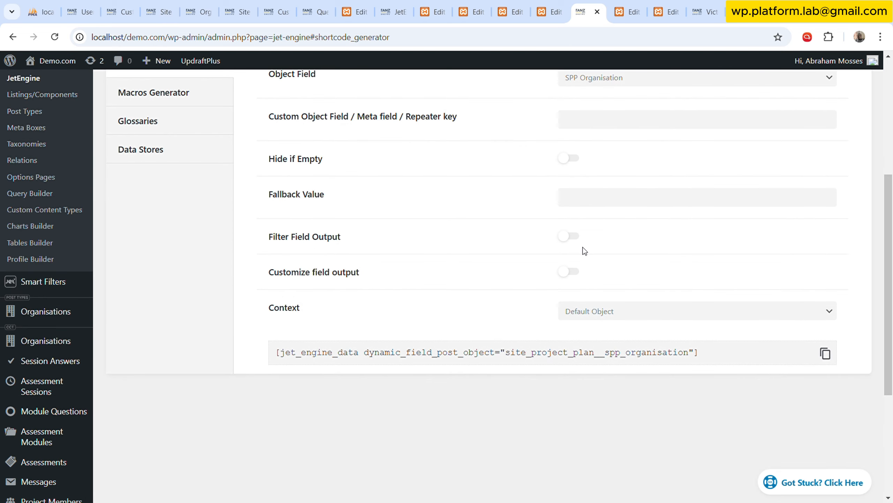
Enable field output filtering with the Get post/page URL callback and copy the generated shortcode.
left_click(566, 235)
left_click(318, 313)
scroll(641, 311, "down", 3)
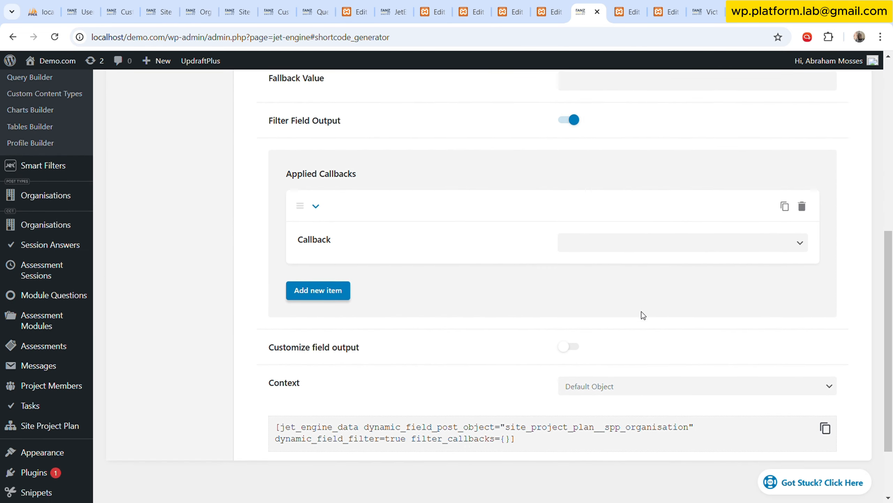
left_click(639, 248)
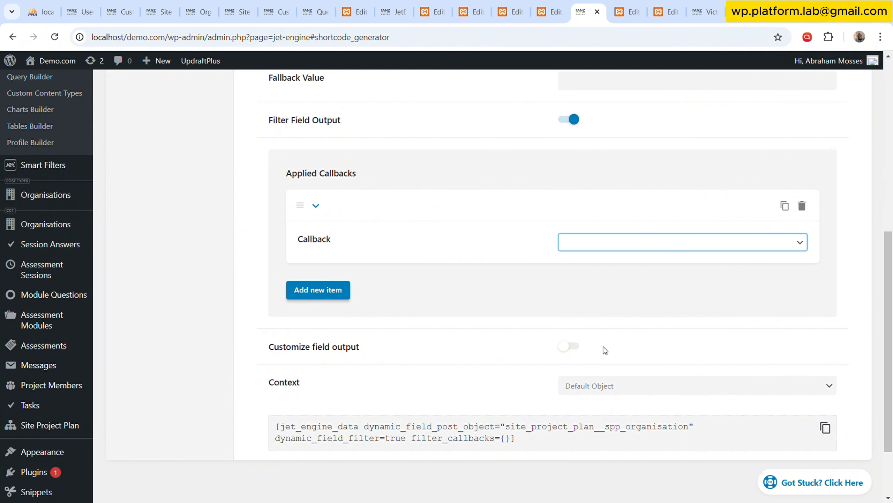
left_click(616, 344)
left_click(577, 289)
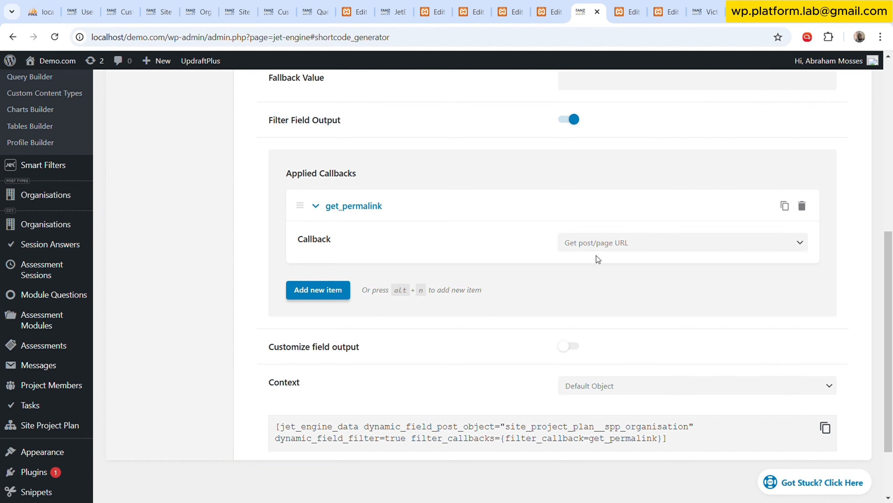
left_click(825, 428)
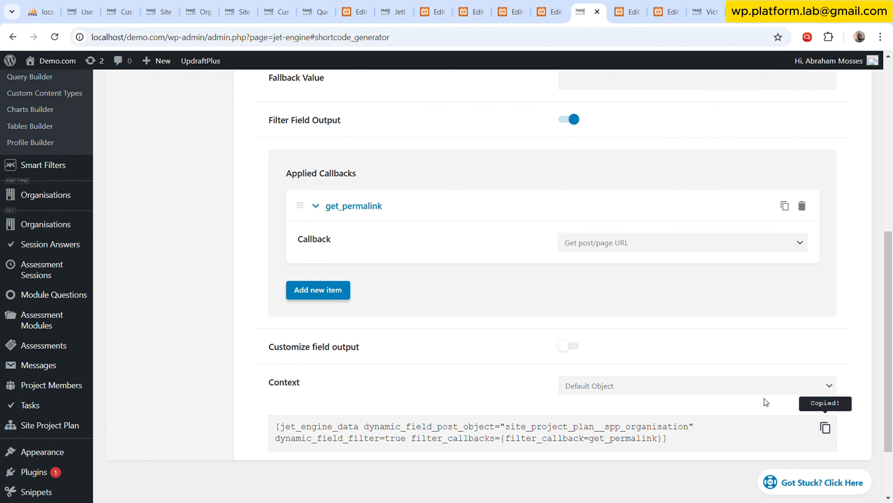
Paste the SPP Organisation permalink shortcode below the example URL in the Organisation Page's Code Highlight code, separated by a blank line.
left_click(549, 12)
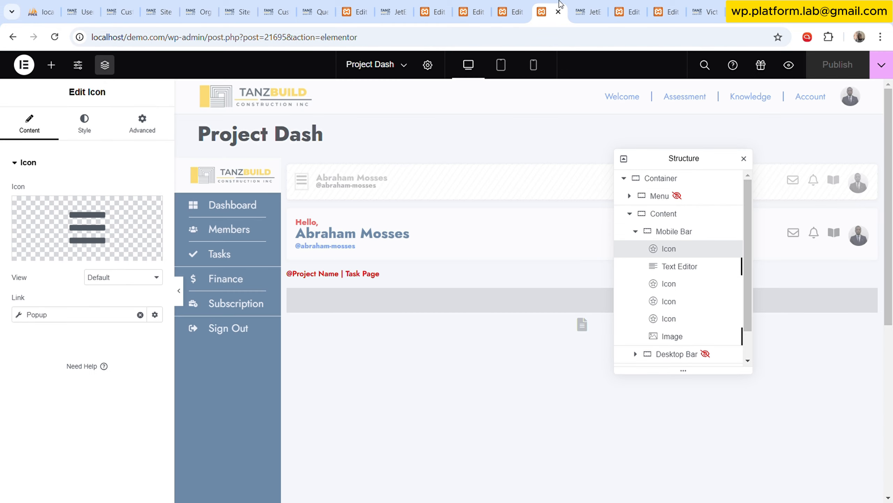
left_click(645, 5)
left_click_drag(95, 368, 28, 344)
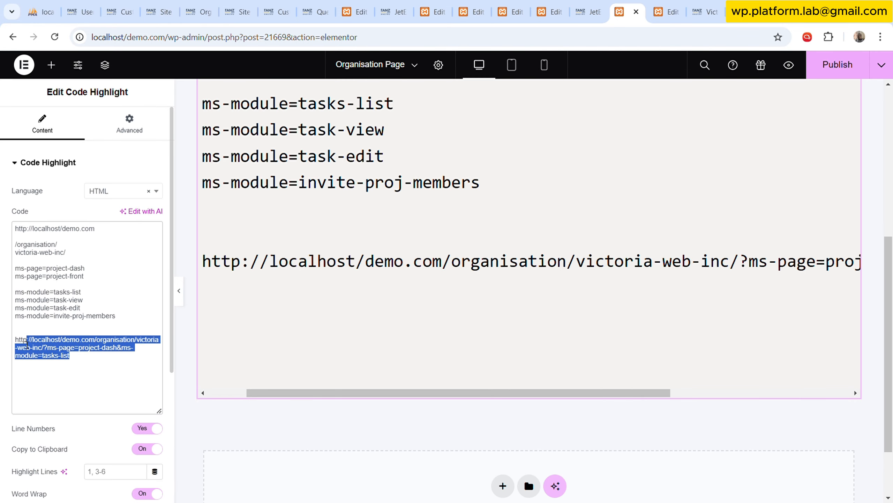
left_click(107, 357)
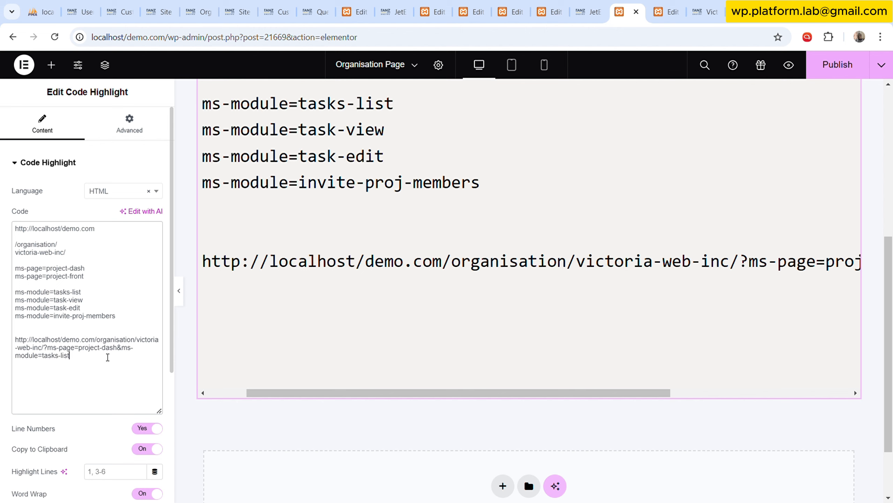
key("Return")
key("Return")
key("ctrl+v")
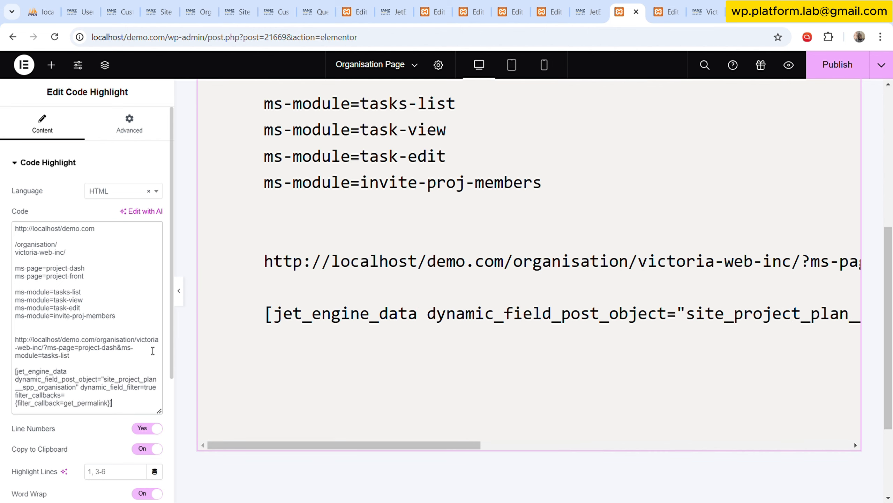
left_click_drag(443, 445, 486, 444)
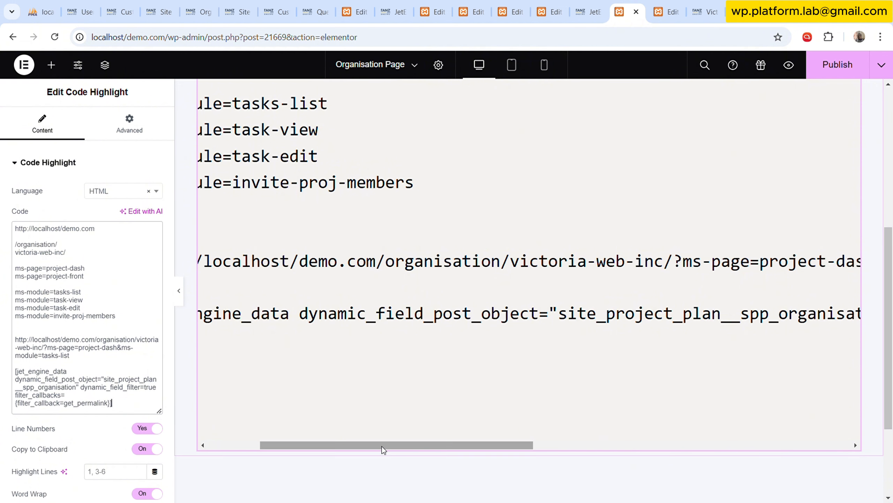
left_click_drag(384, 450, 305, 444)
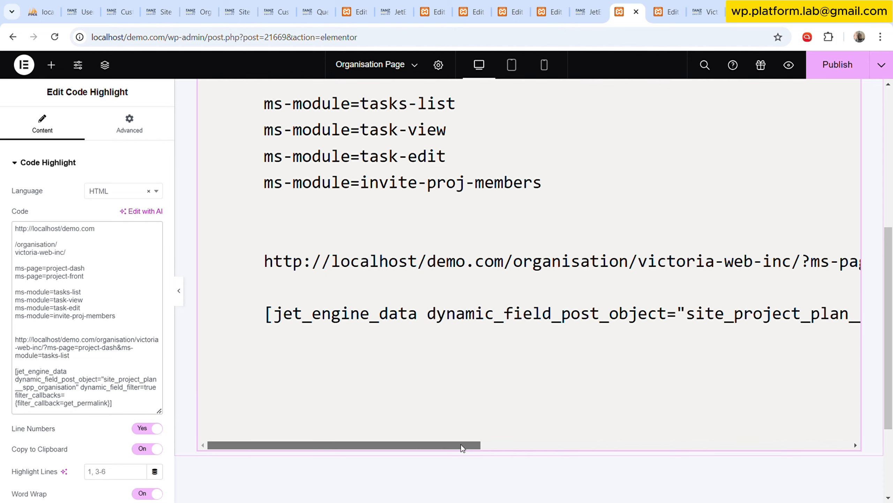
left_click_drag(461, 445, 498, 443)
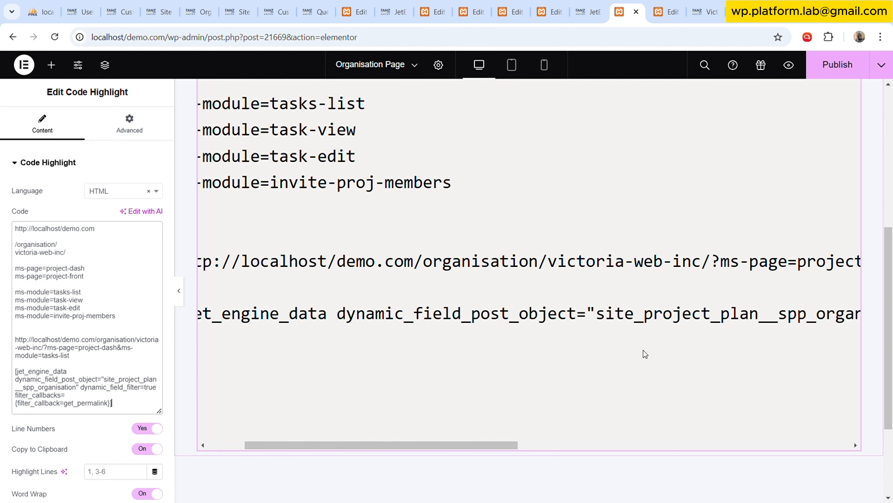
left_click_drag(495, 445, 572, 444)
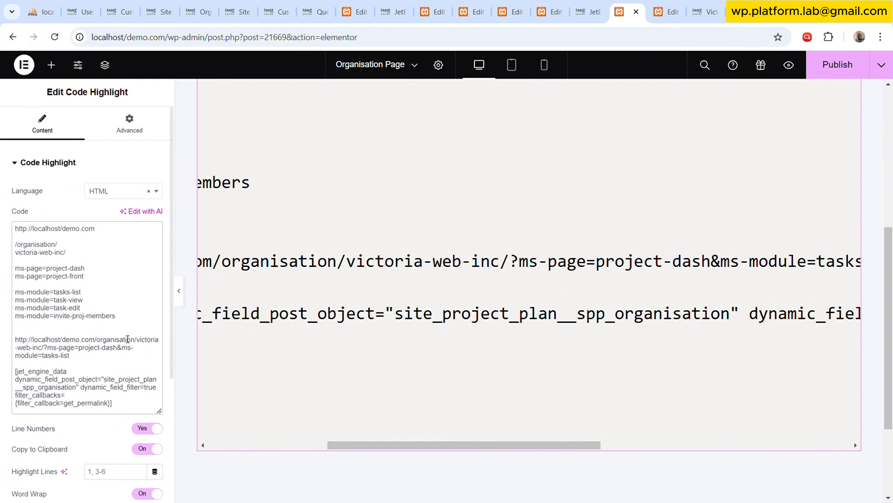
Copy the ms-page=project-dash parameter below the permalink shortcode in the Code Highlight code and prefix it with a question mark.
scroll(128, 339, "down", 2)
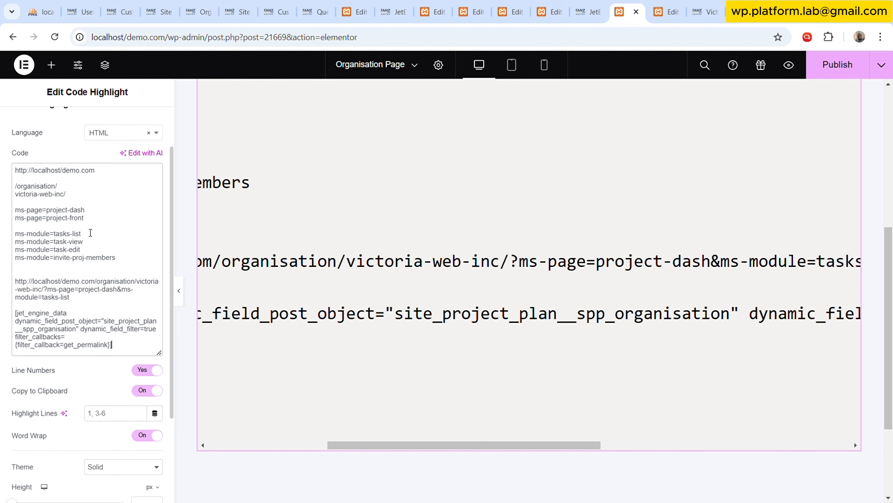
left_click_drag(99, 211, 15, 210)
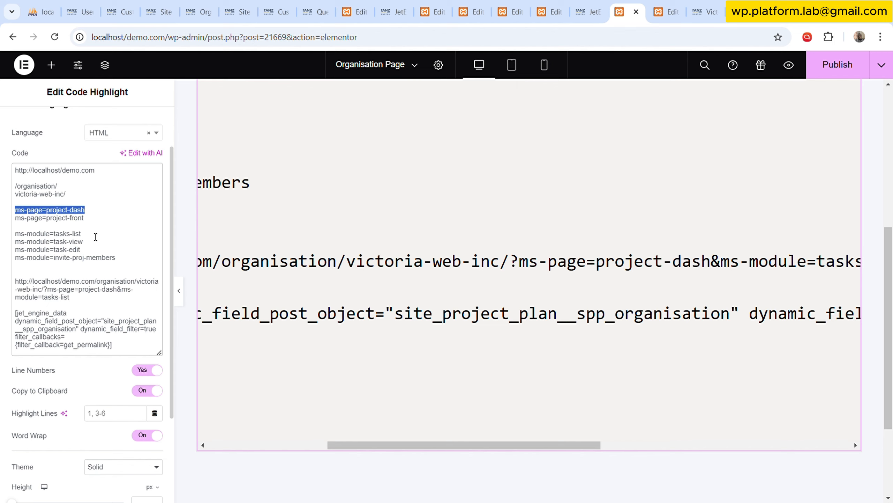
scroll(95, 236, "down", 3)
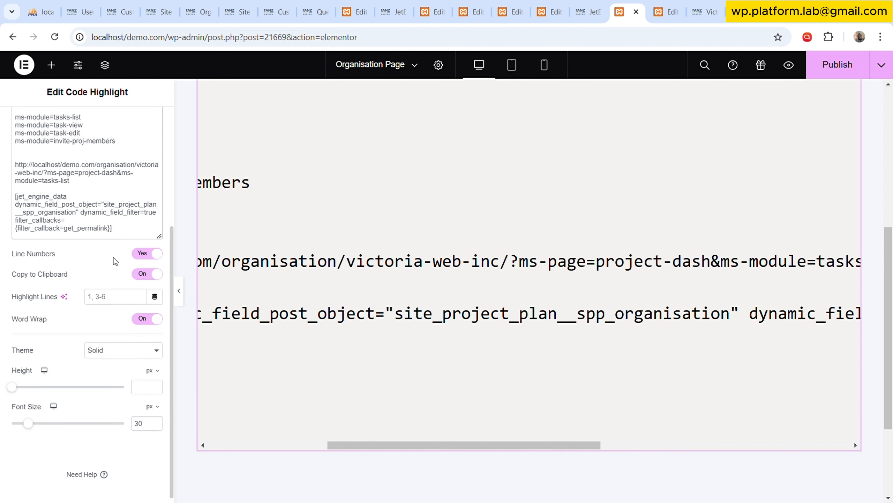
key("Return")
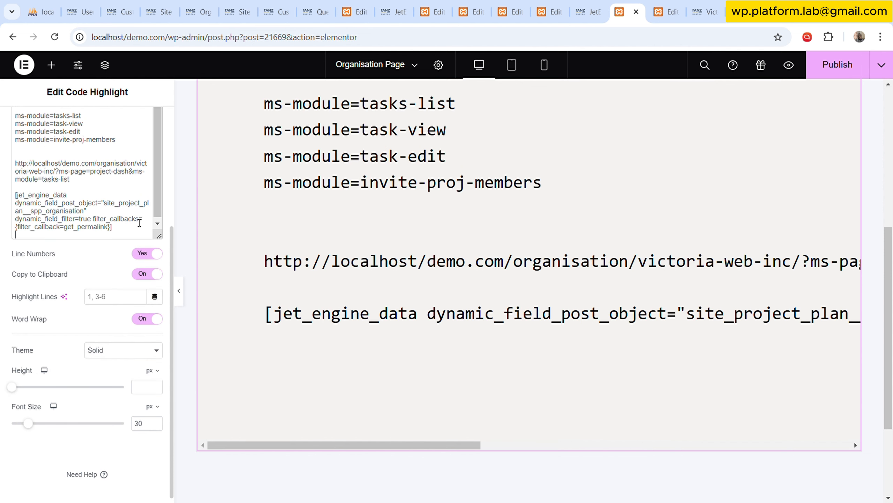
key("ctrl+v")
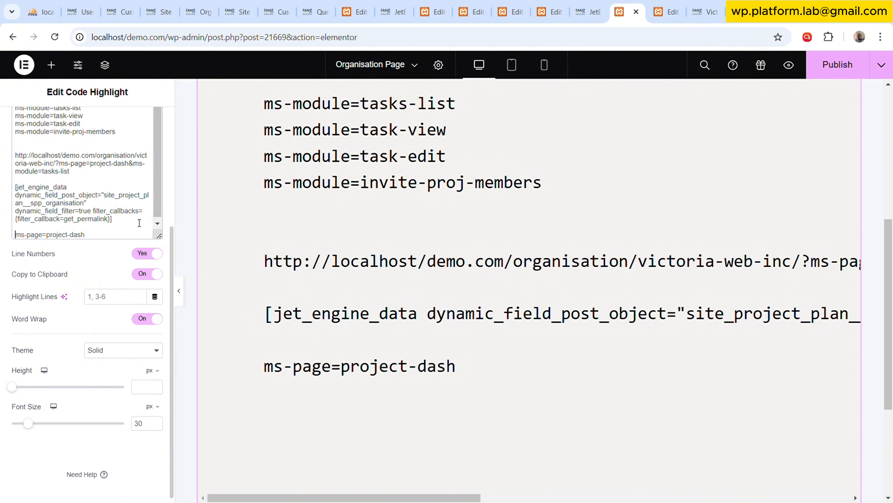
key("Home")
type("?")
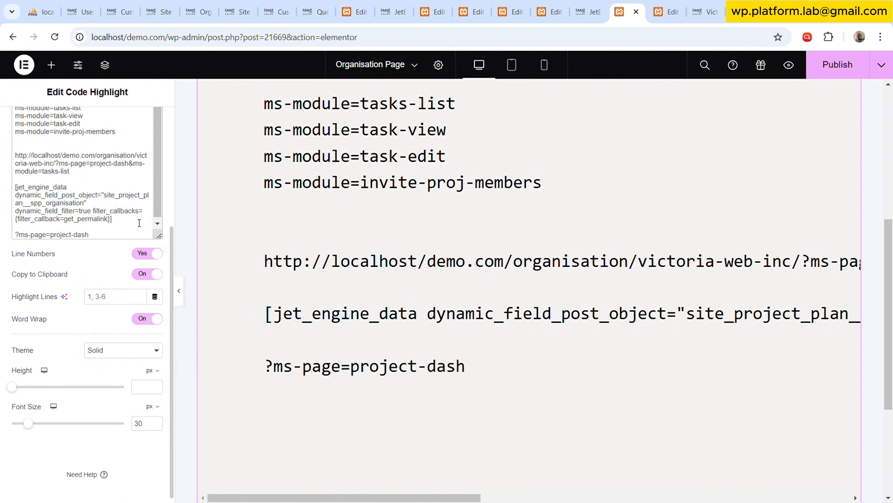
Copy the ms-module=task-view parameter onto a new line below ?ms-page=project-dash and prefix it with an ampersand.
left_click(117, 238)
key("Return")
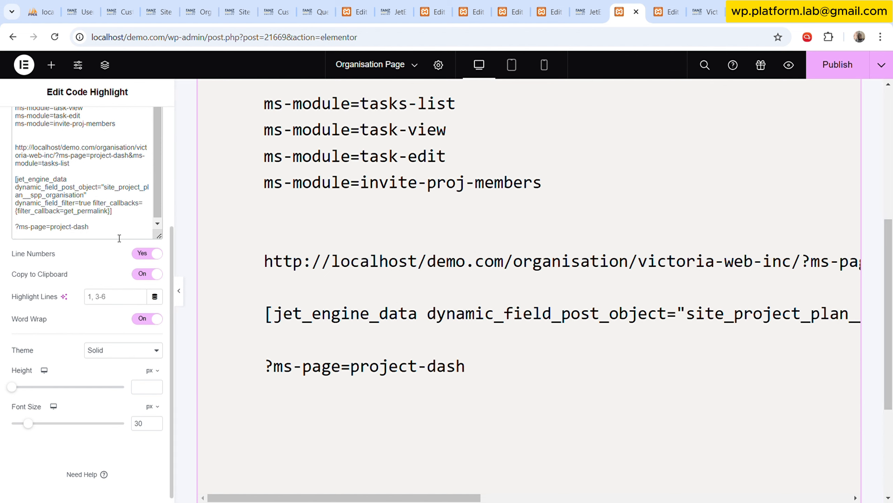
scroll(67, 152, "up", 1)
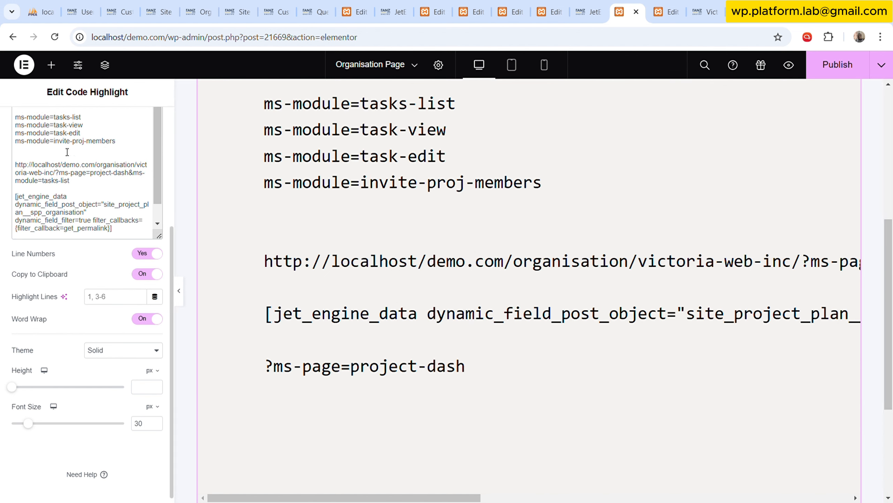
left_click_drag(93, 127, 18, 127)
key("ctrl+c")
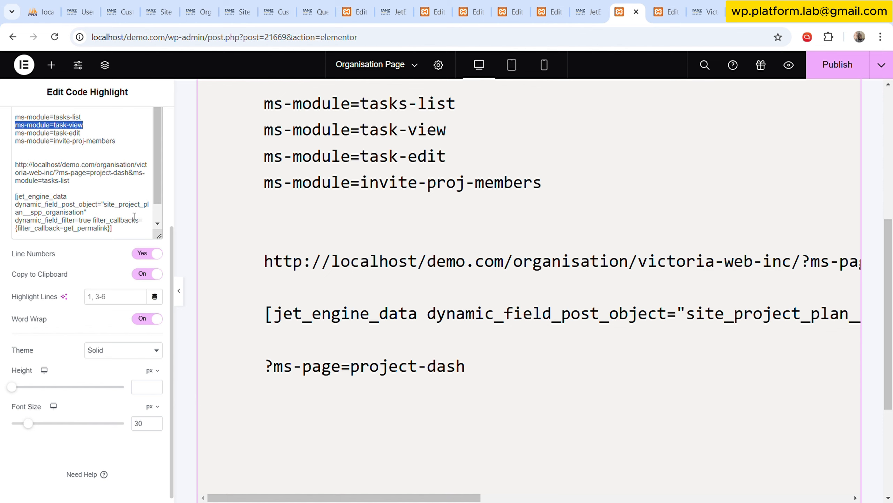
scroll(105, 197, "down", 1)
left_click(107, 236)
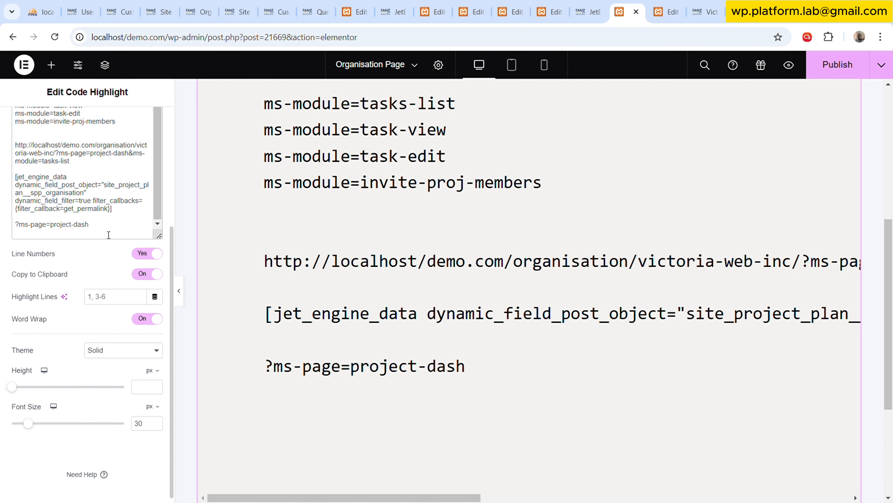
key("ctrl+v")
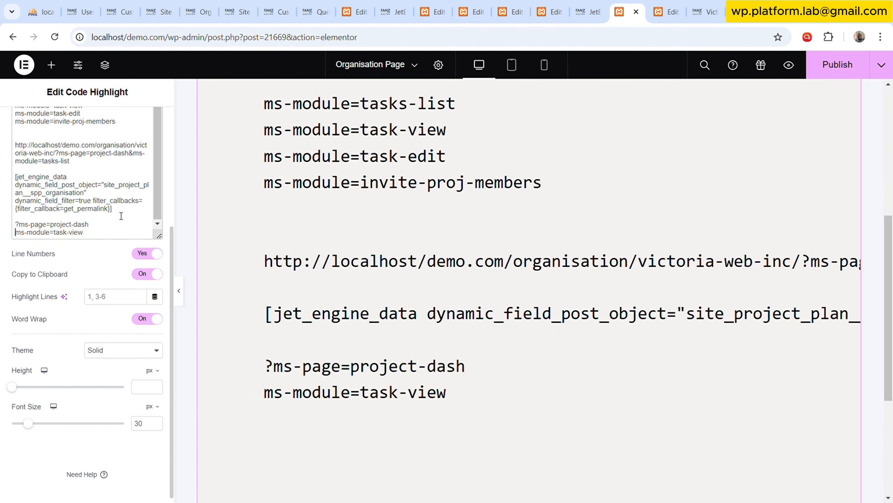
key("Home")
type("&")
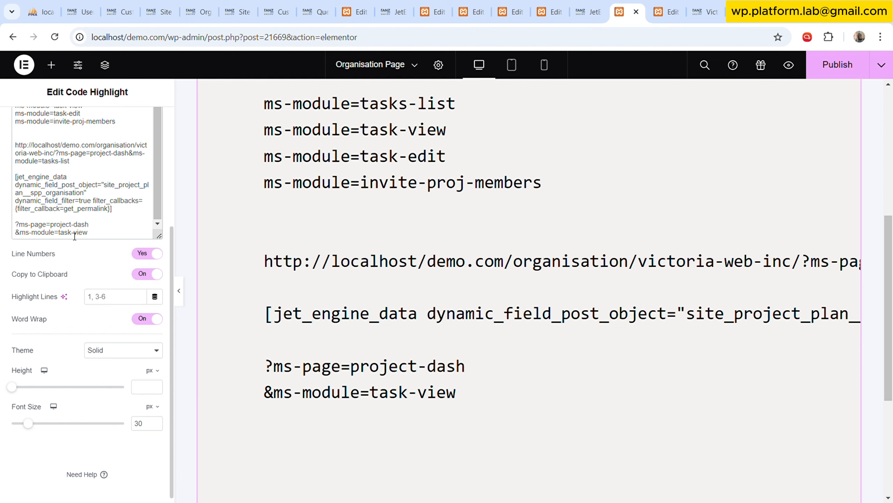
Change the value of the last ms-module parameter in the code to project-overview.
left_click_drag(62, 238, 95, 238)
type("project")
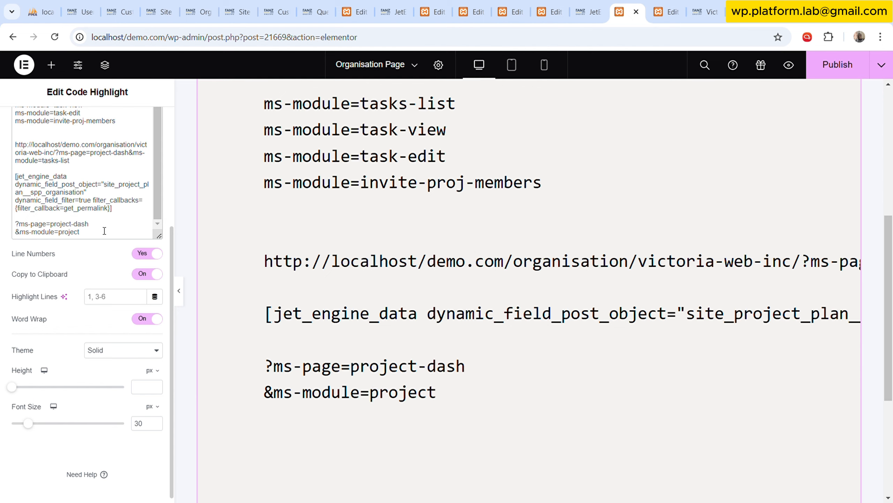
type("-overview")
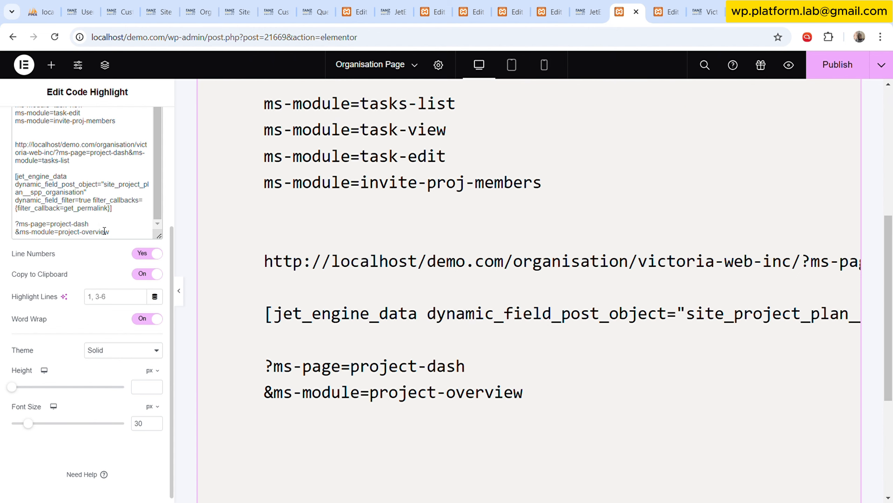
Add a new line with the parameter &project-id= below the project-overview module parameter.
key("Return")
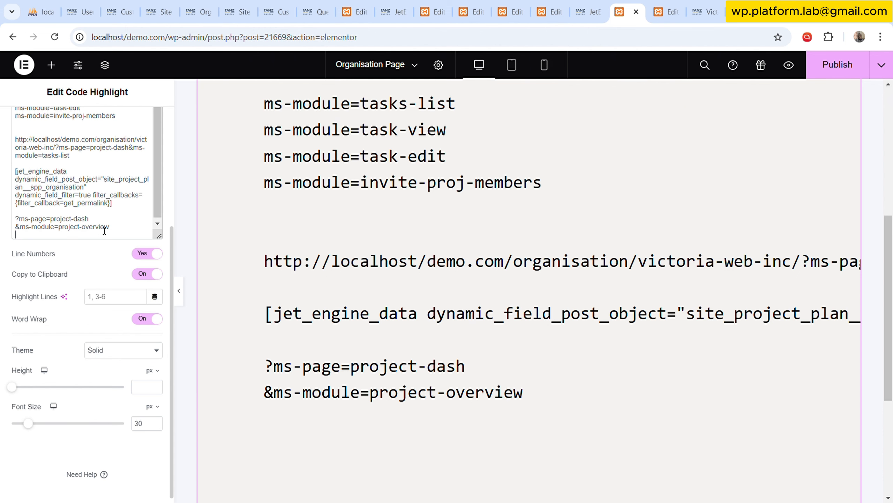
type("&project")
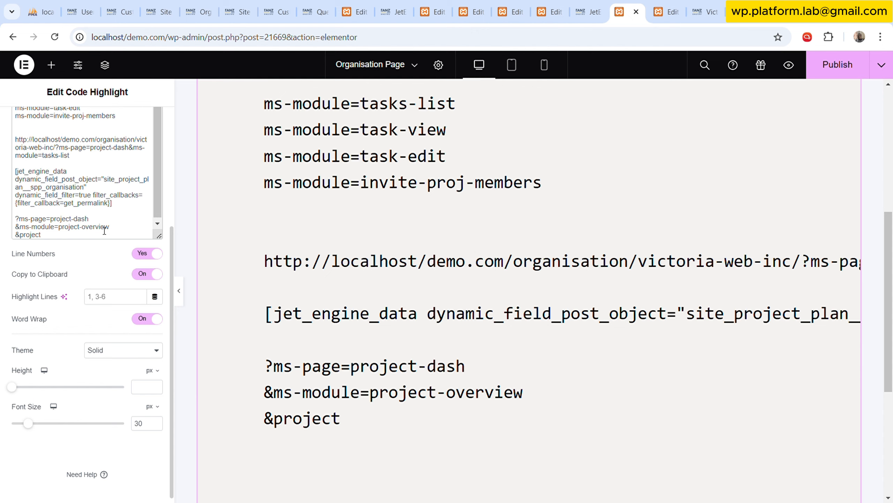
type("-id=")
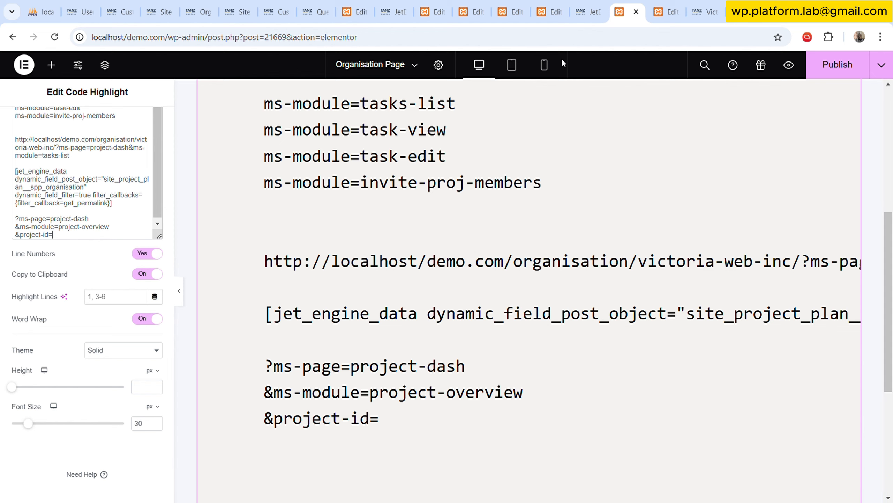
Return to JetEngine's Shortcode Generator and set the object field to Item ID.
left_click(590, 11)
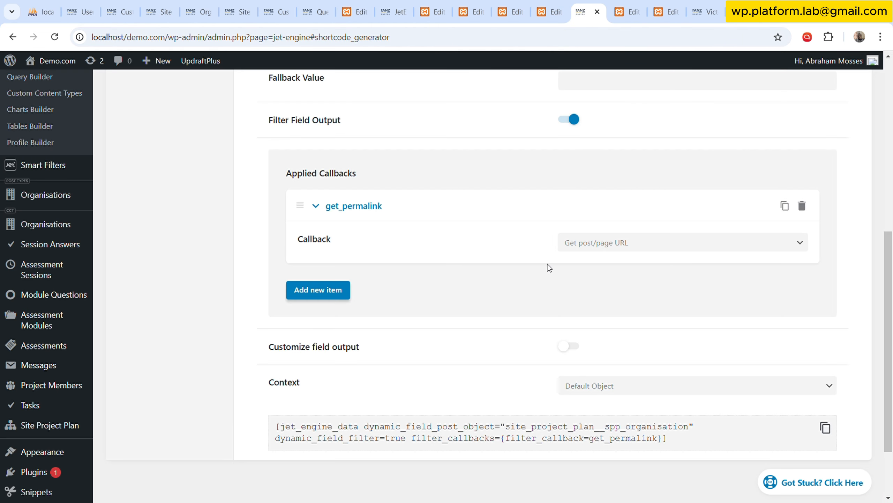
scroll(543, 266, "up", 8)
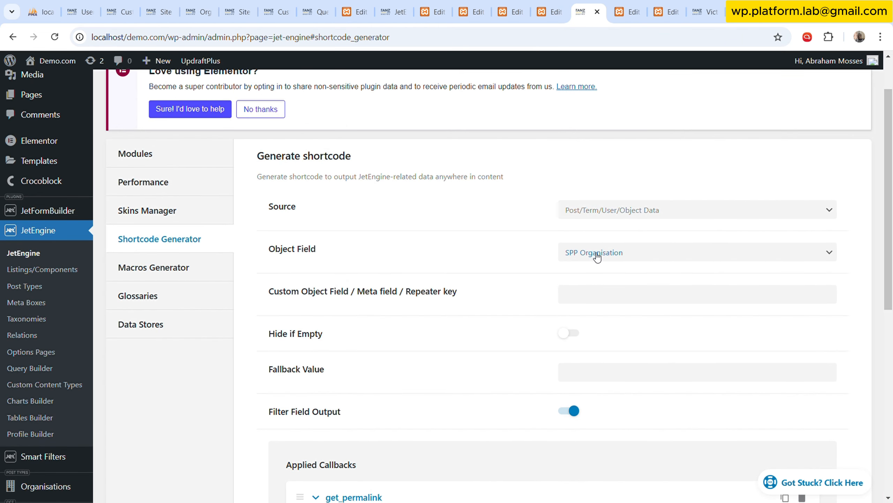
scroll(481, 202, "down", 2)
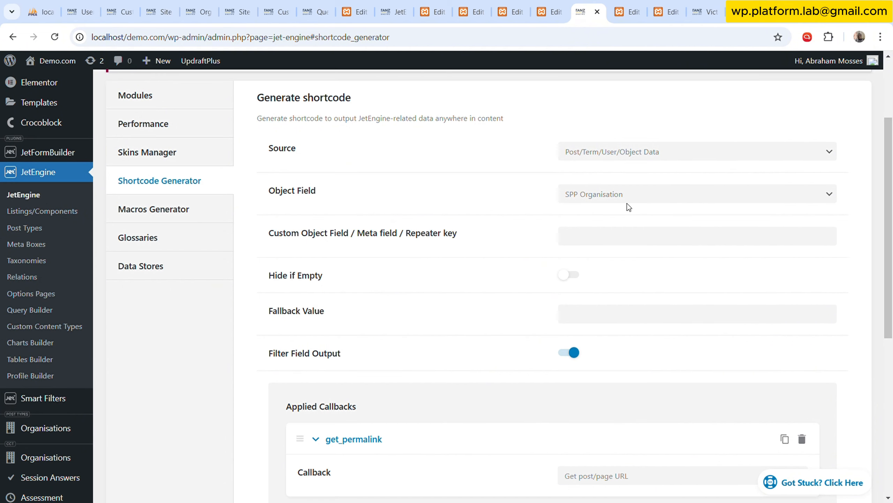
left_click(649, 197)
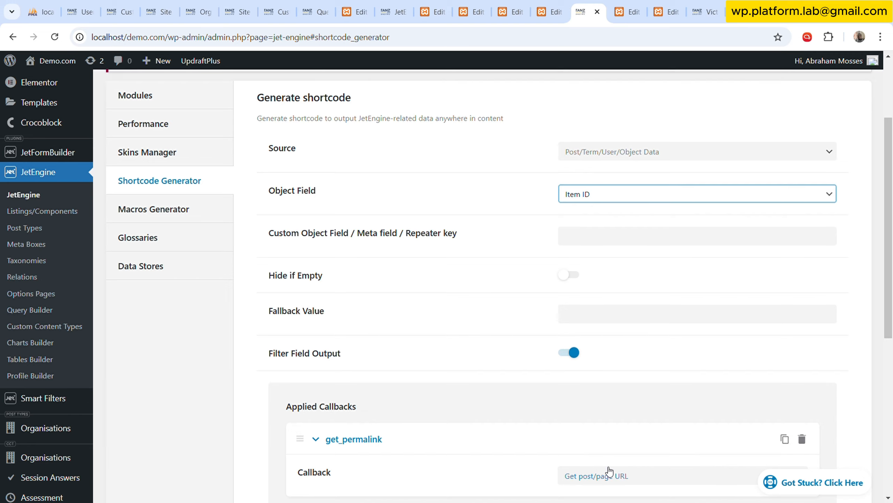
Delete the get_permalink callback and disable field output filtering for the Item ID shortcode.
scroll(482, 342, "down", 5)
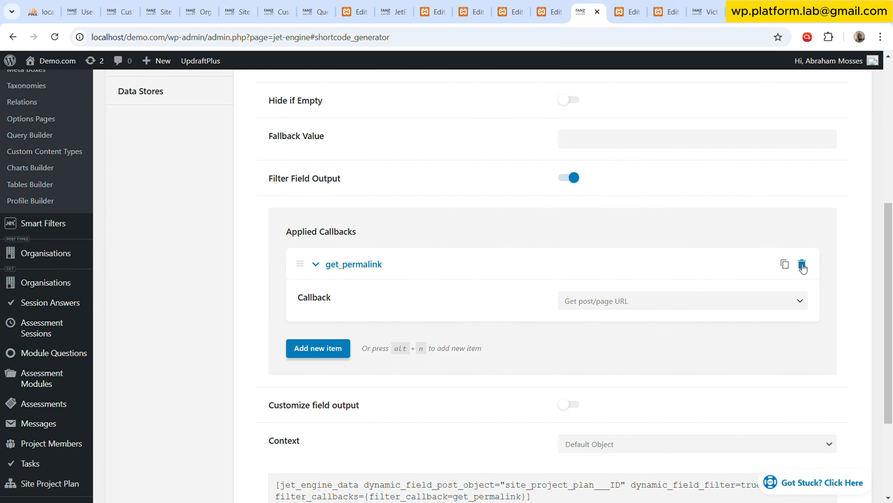
left_click(803, 267)
left_click(793, 246)
left_click(575, 178)
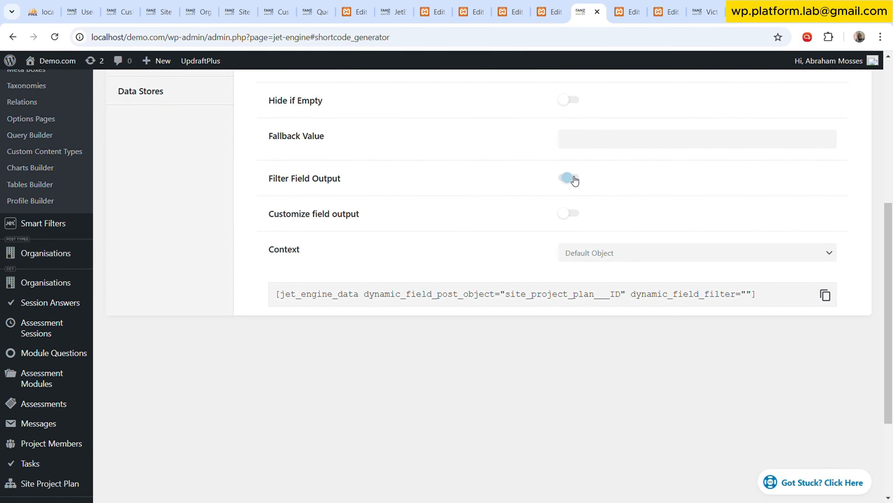
Enable custom field output with the format &project-id=%s and copy the generated Item ID shortcode.
left_click(576, 214)
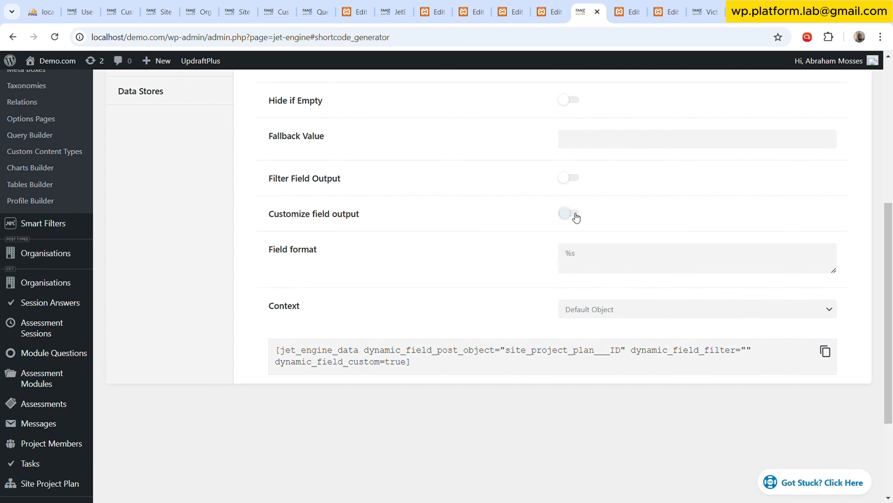
left_click(570, 258)
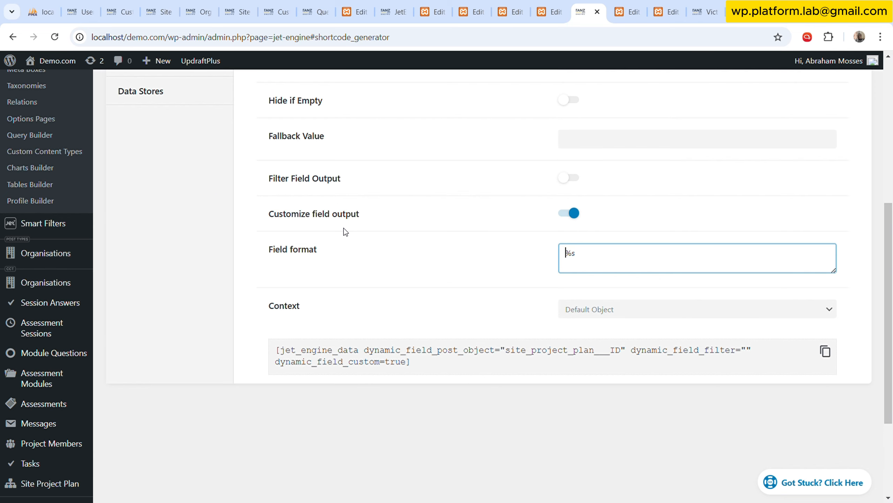
type("&")
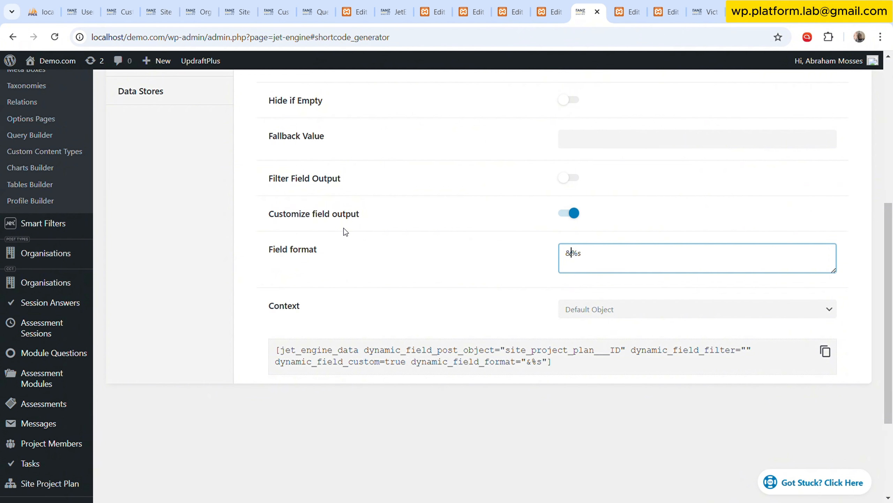
type("project-id")
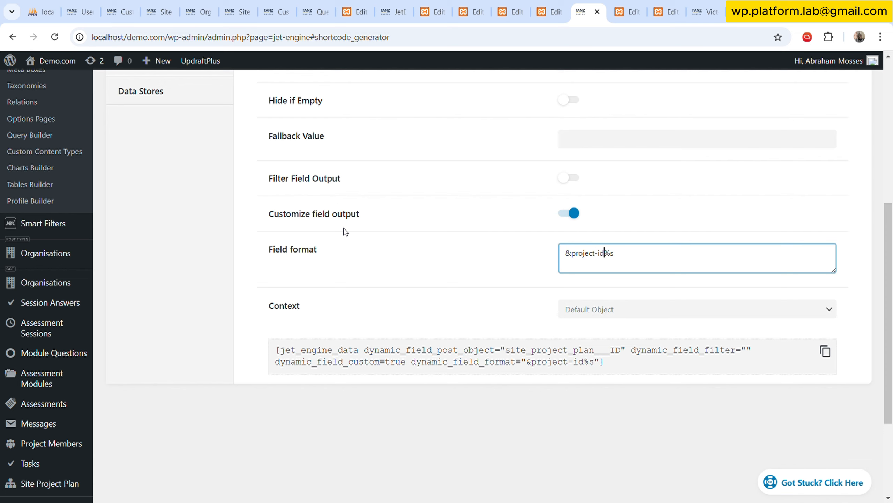
type("=")
left_click(454, 272)
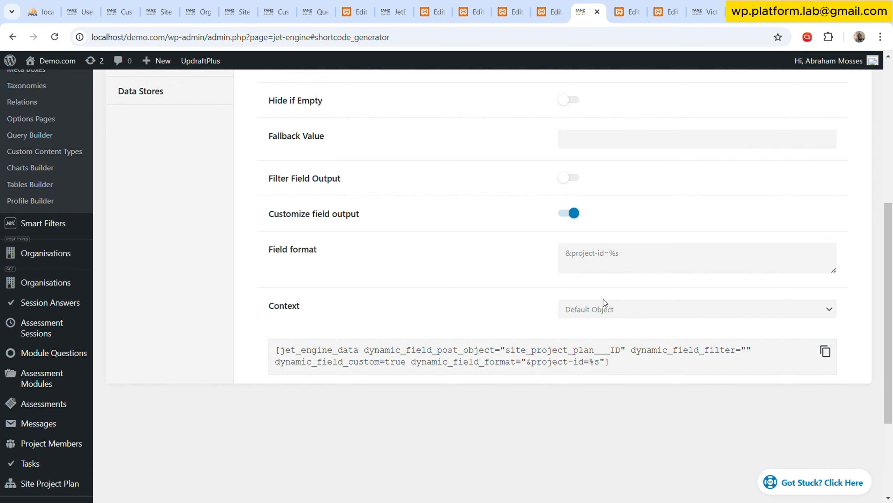
left_click(825, 352)
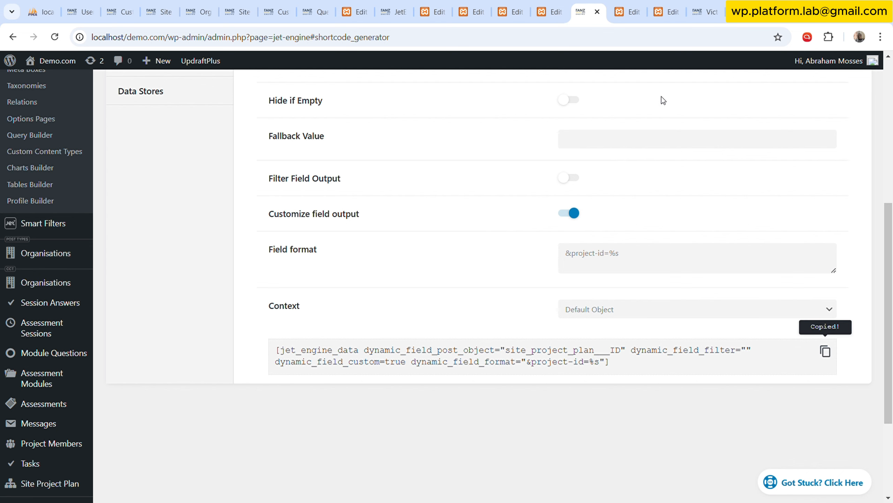
Replace the &project-id= line in the Organisation Page's Code Highlight code with the copied Item ID shortcode.
left_click(633, 11)
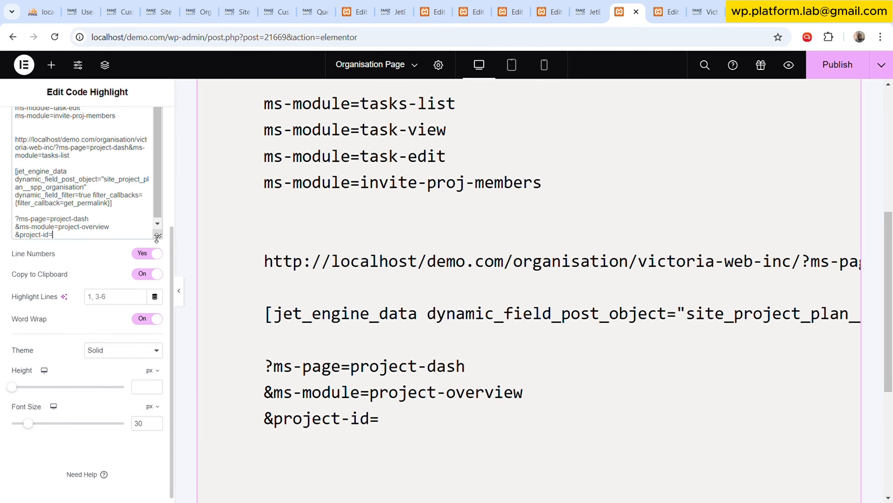
left_click_drag(157, 237, 158, 262)
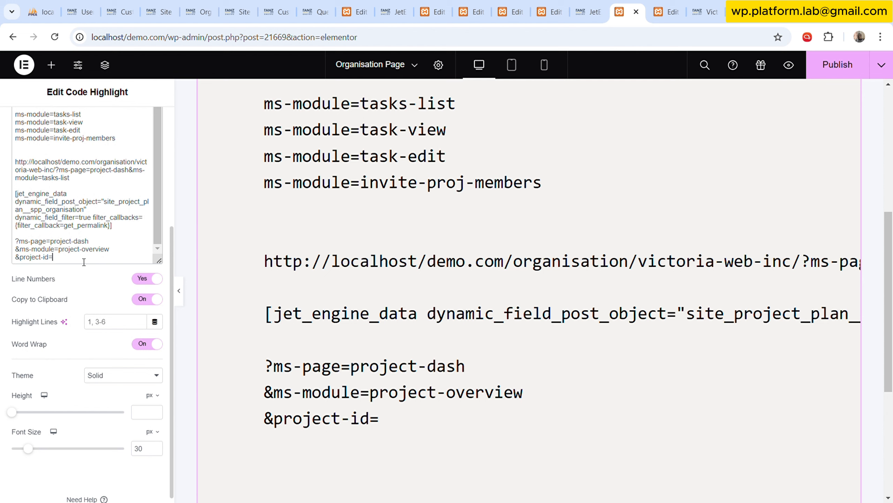
left_click_drag(84, 261, 20, 259)
key("BackSpace")
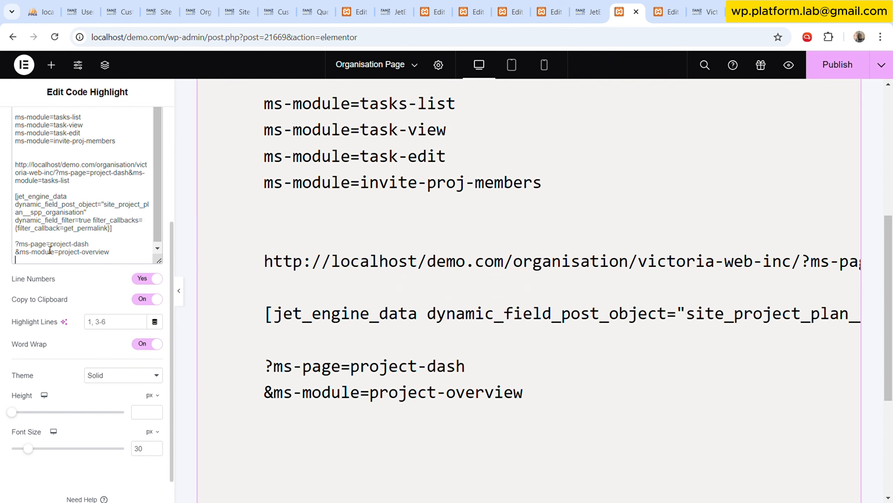
key("ctrl+v")
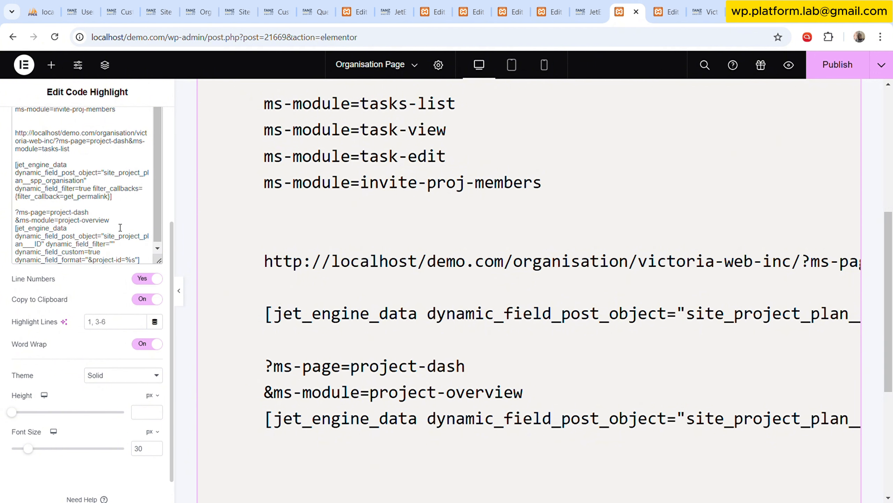
Separate the ms-page parameter, ms-module parameter and Item ID shortcode with blank lines, and hide the editing panel to show the code preview.
key("Return")
left_click(116, 213)
key("Return")
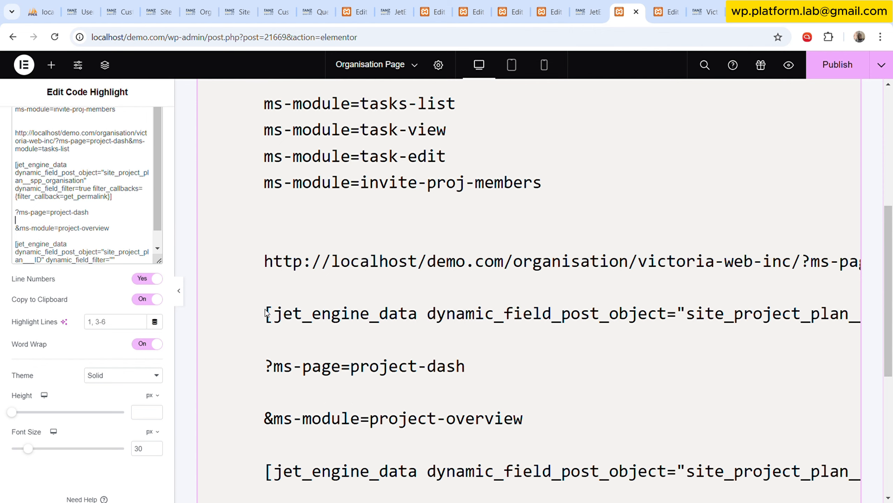
left_click(179, 290)
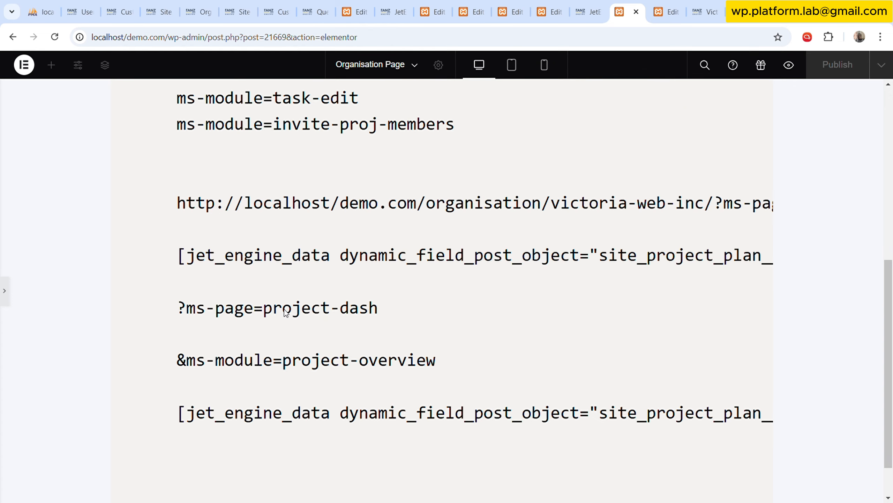
scroll(370, 318, "down", 1)
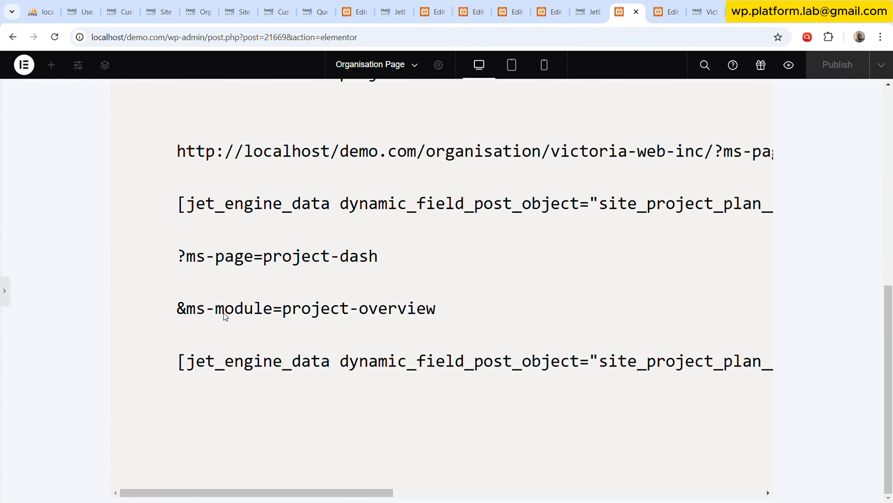
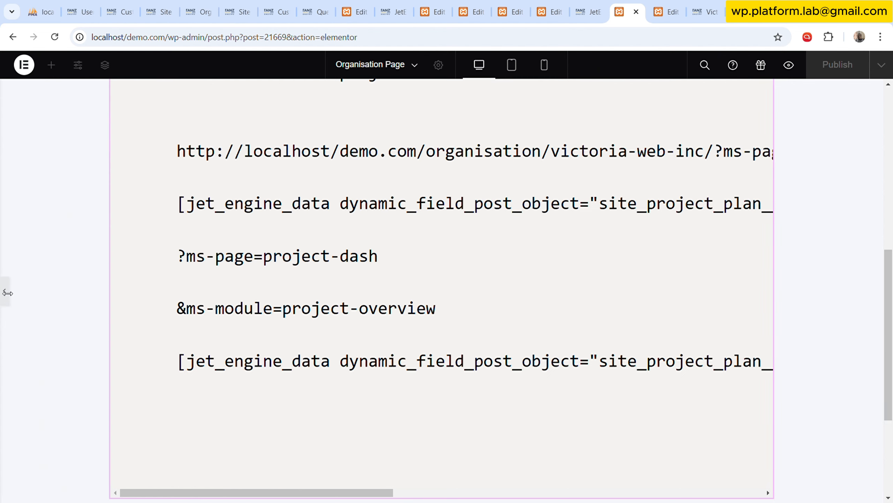
Show the editing panel again and look through the open templates, including the Project Listing and Org MS, before returning to the Organisation Page.
left_click(7, 293)
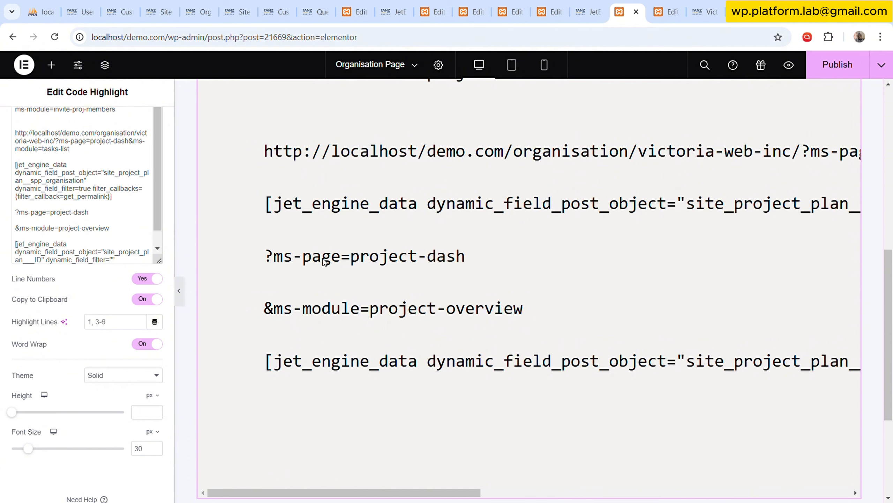
left_click(594, 11)
left_click(547, 4)
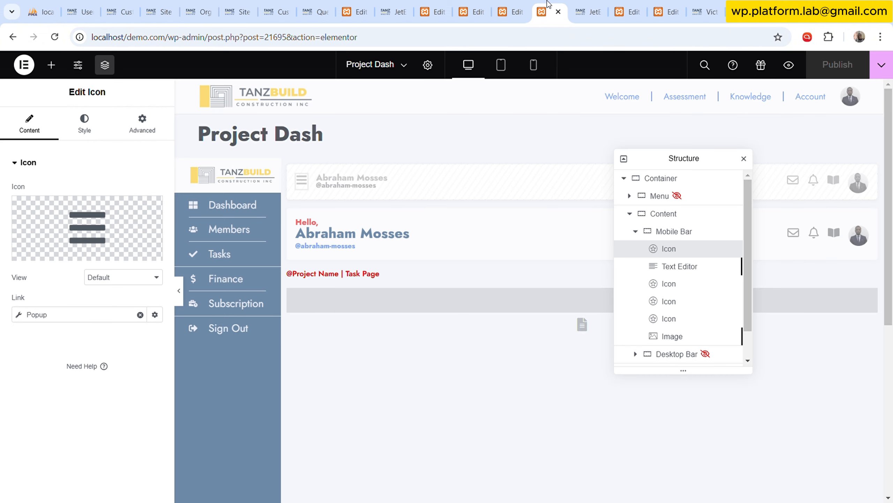
left_click(519, 4)
left_click(483, 5)
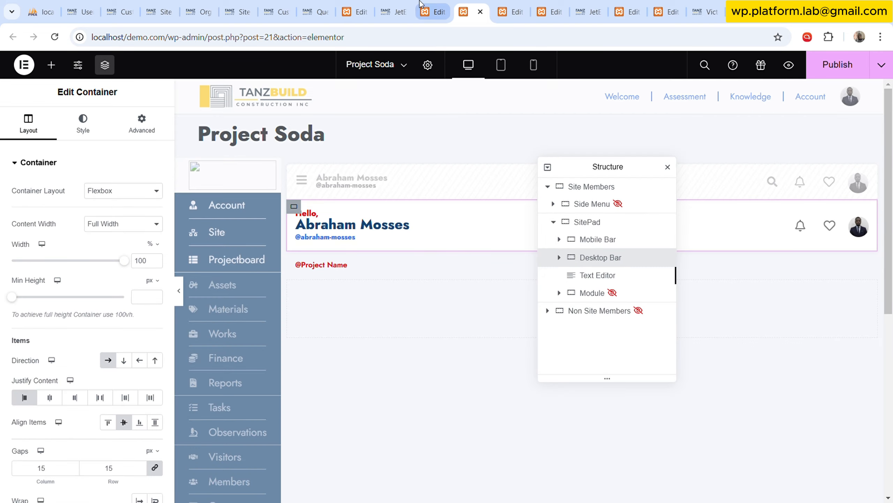
left_click(424, 7)
left_click(394, 8)
left_click(352, 8)
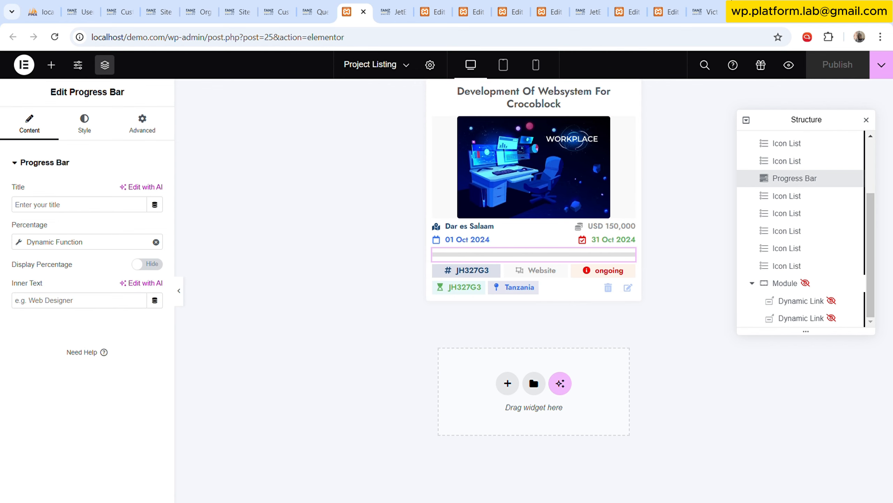
left_click(672, 8)
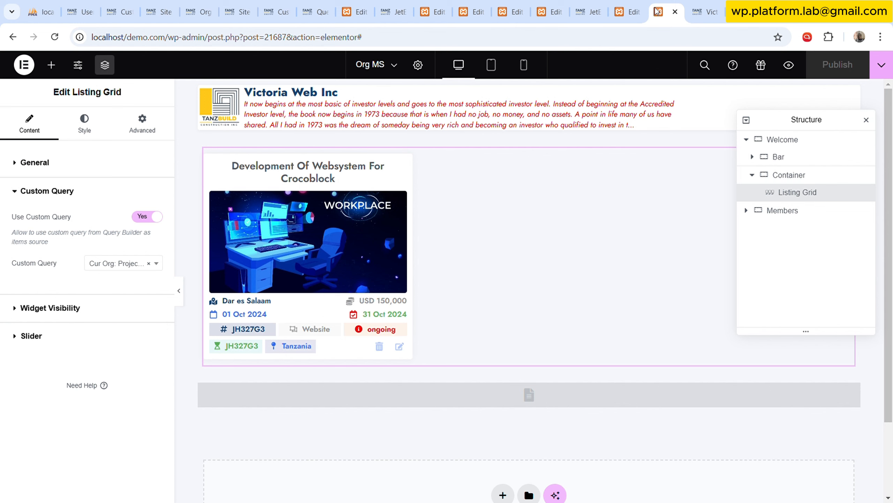
left_click(631, 4)
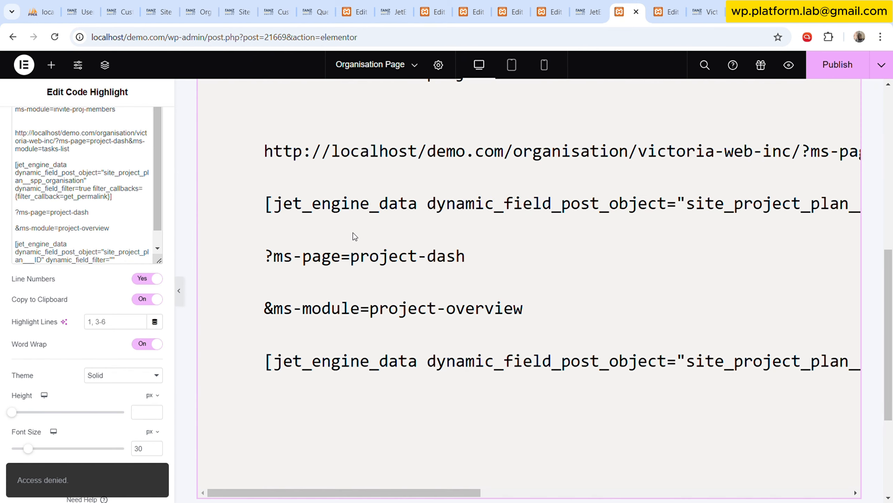
Enlarge the Code Highlight's code box and insert two blank lines above the SPP Organisation permalink shortcode.
left_click_drag(161, 262, 160, 420)
left_click(124, 233)
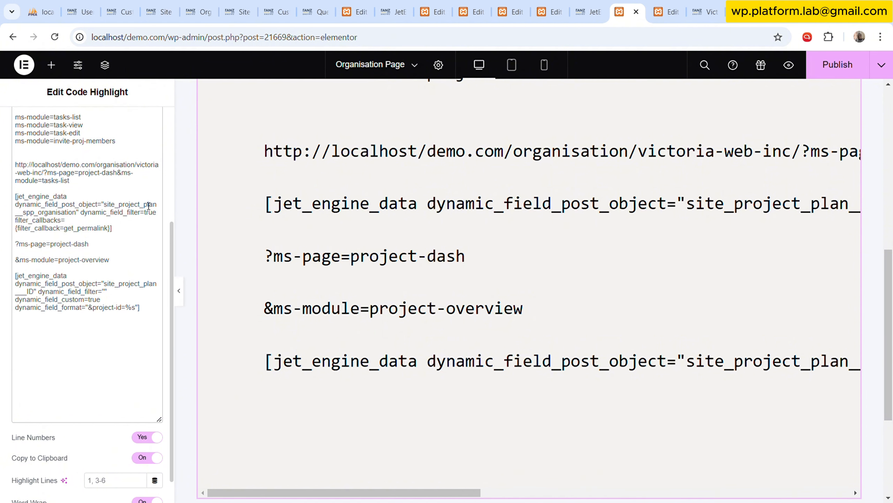
left_click(141, 187)
key("Return")
key("Return")
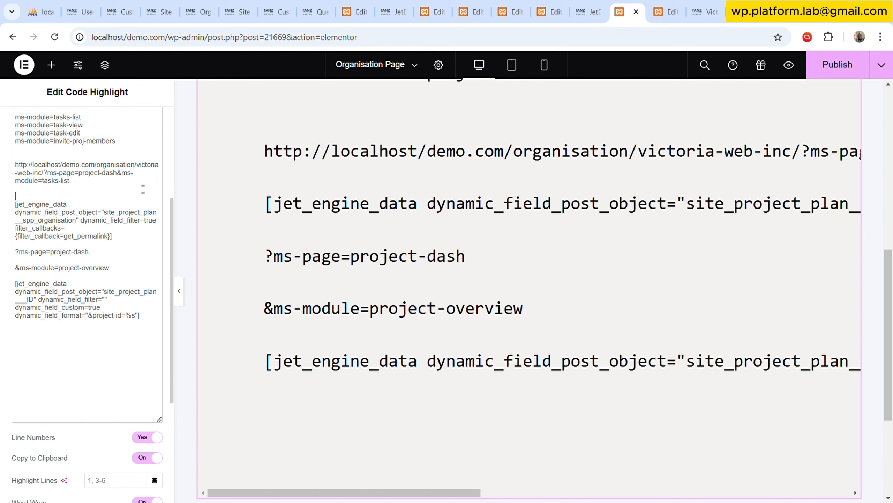
Join ?ms-page=project-dash and &ms-module=project-overview directly onto the end of the SPP Organisation permalink shortcode.
left_click(136, 242)
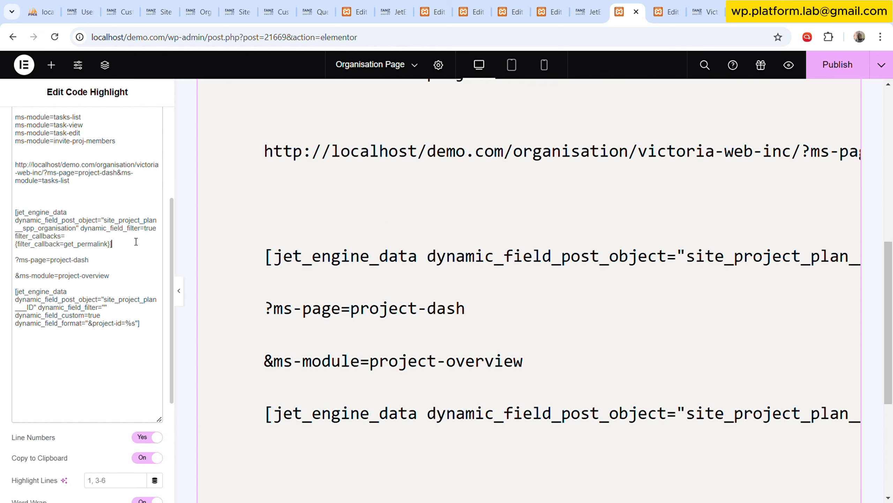
key("Delete")
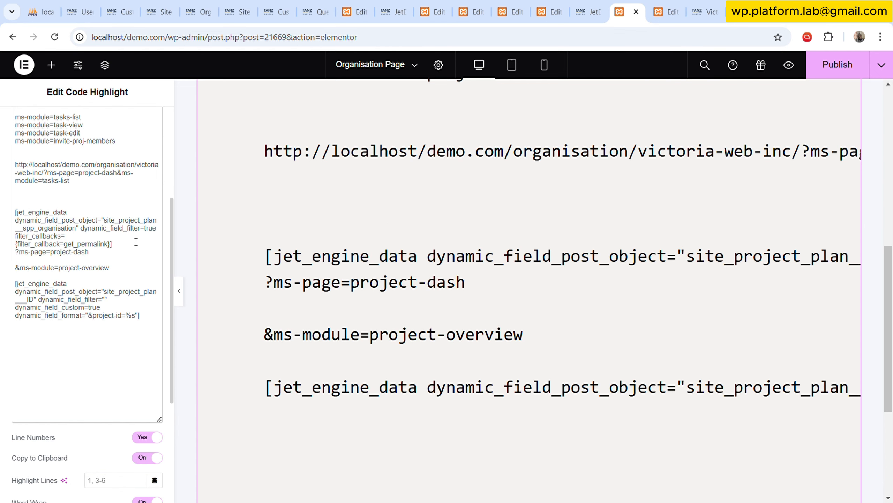
key("Delete")
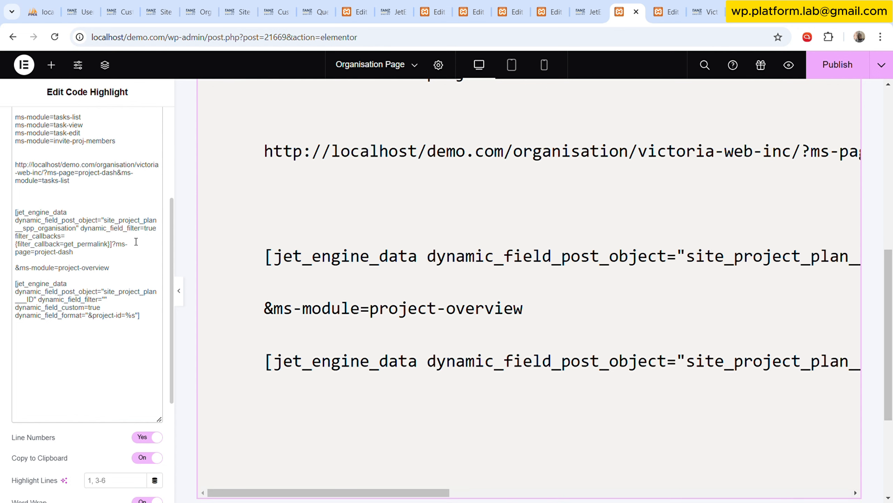
left_click_drag(285, 493, 700, 500)
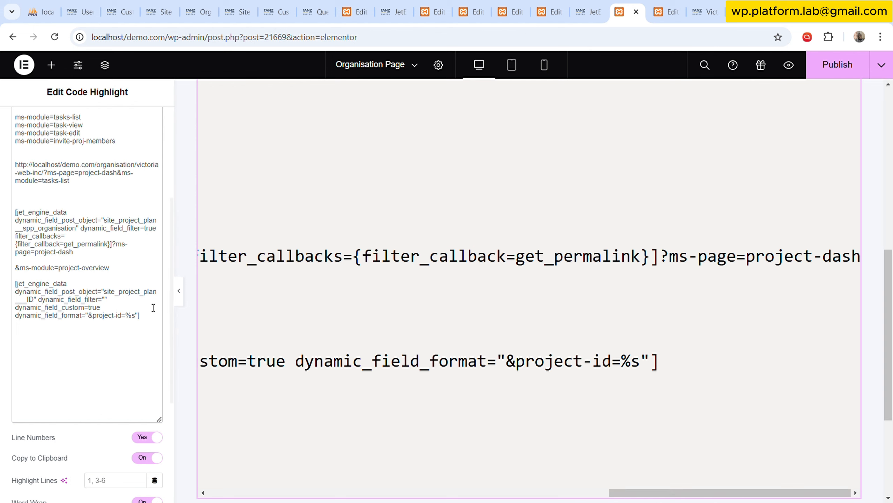
key("Down")
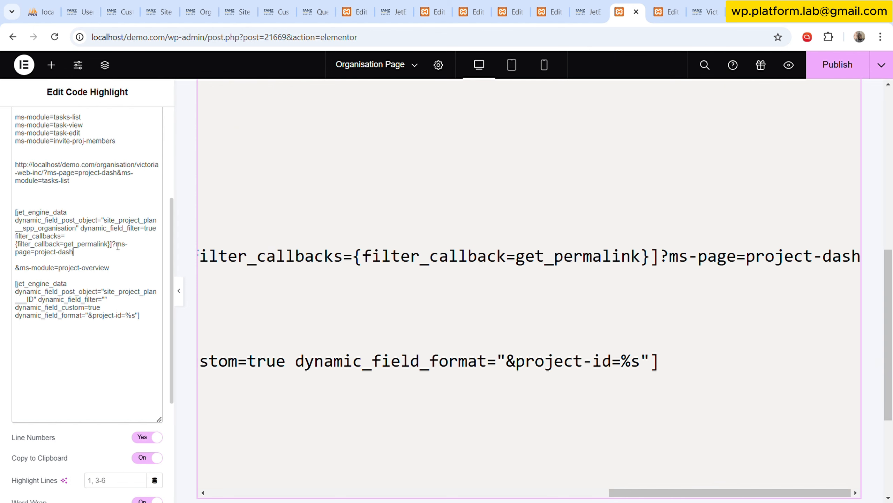
key("Delete")
key("Delete")
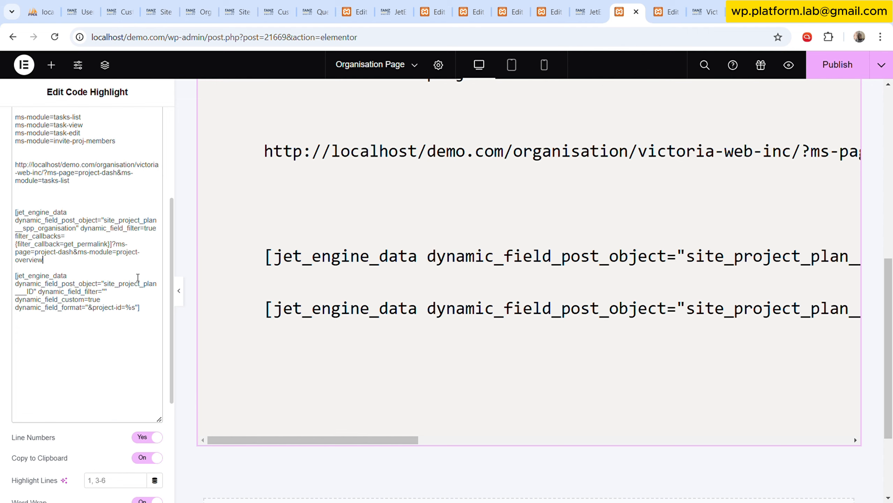
Join the Item ID shortcode directly after project-overview and copy the complete combined link code.
left_click_drag(148, 315, 17, 278)
key("ctrl+c")
left_click(88, 261)
key("Delete")
key("Delete")
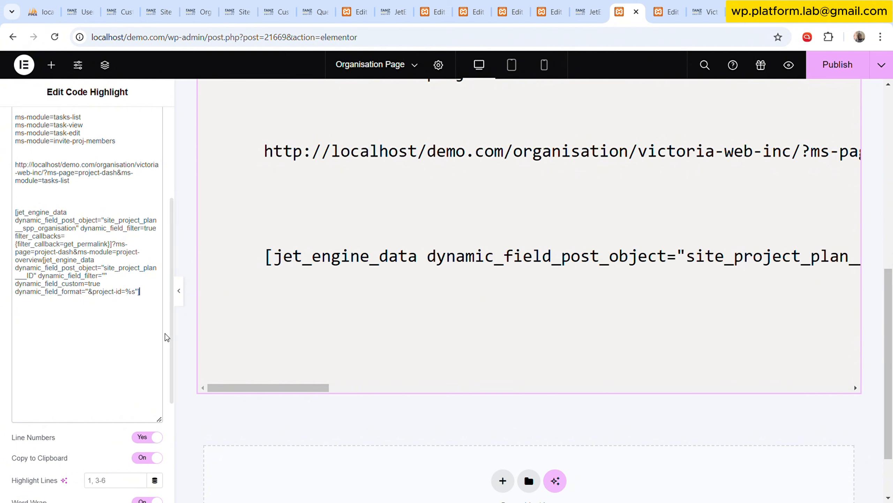
left_click_drag(273, 394, 840, 381)
left_click_drag(140, 291, 16, 215)
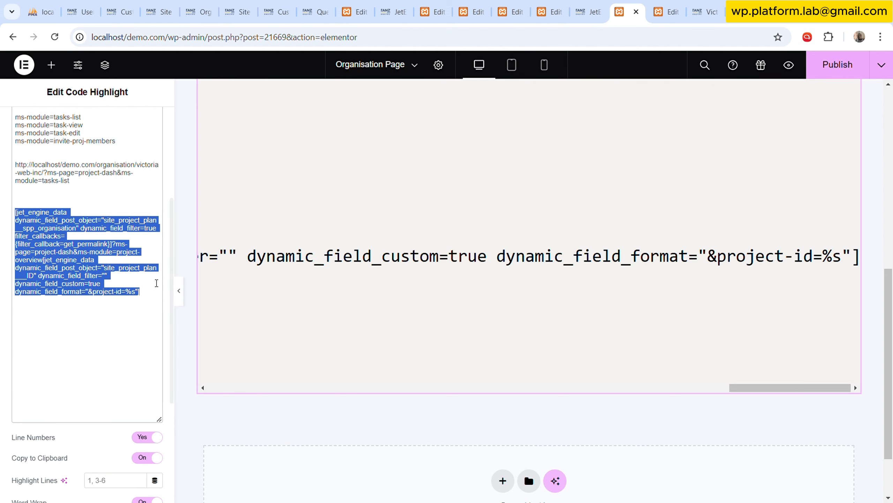
In the Project Listing template, replace the project image's existing link with a new, empty Shortcode dynamic tag.
left_click(458, 5)
left_click(355, 12)
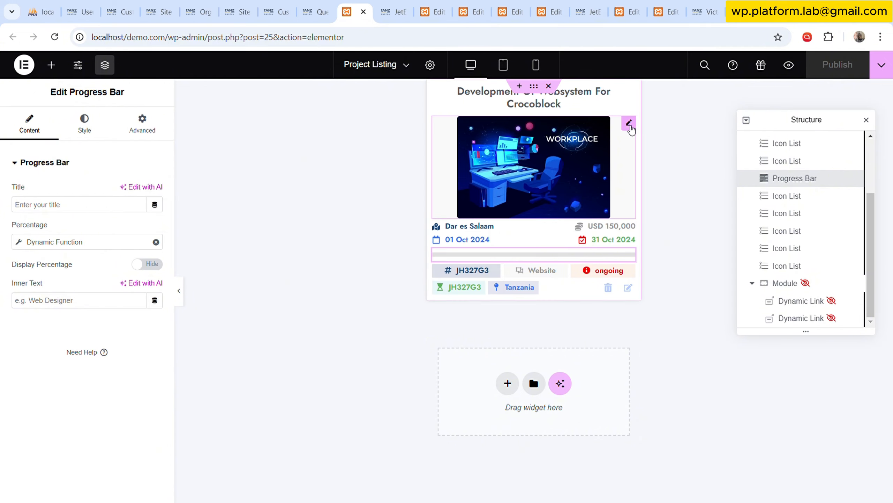
left_click(629, 122)
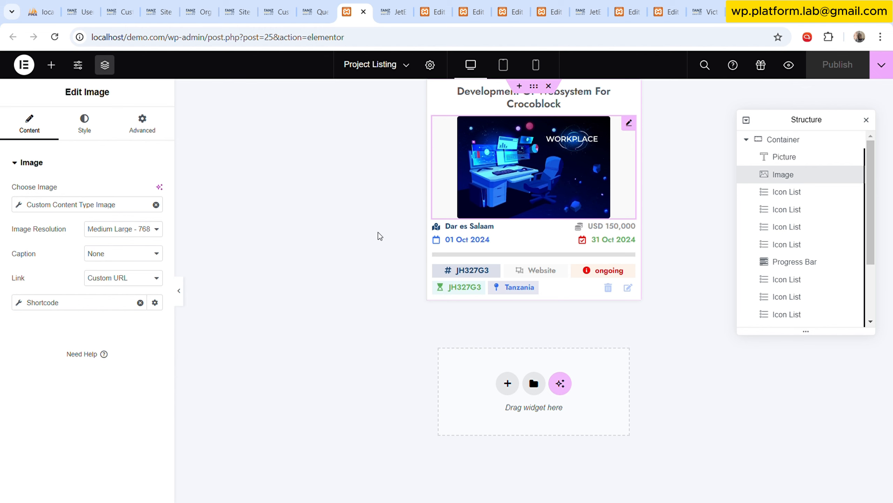
left_click(141, 303)
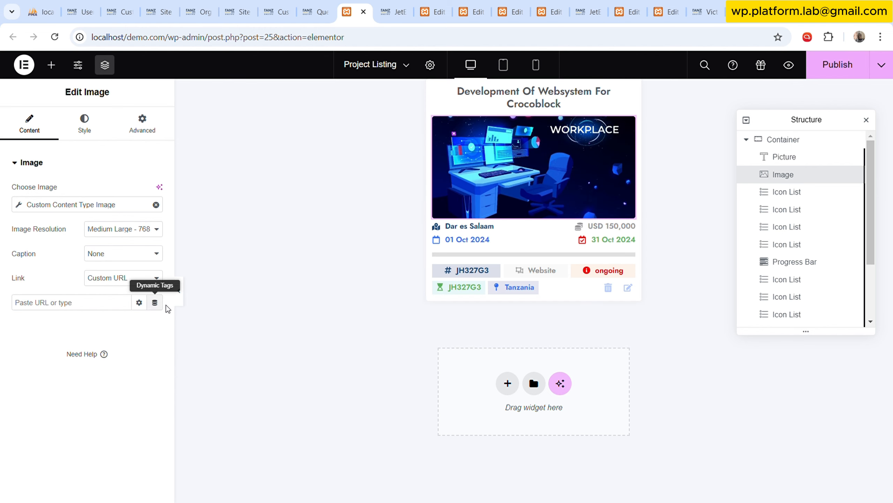
left_click(155, 302)
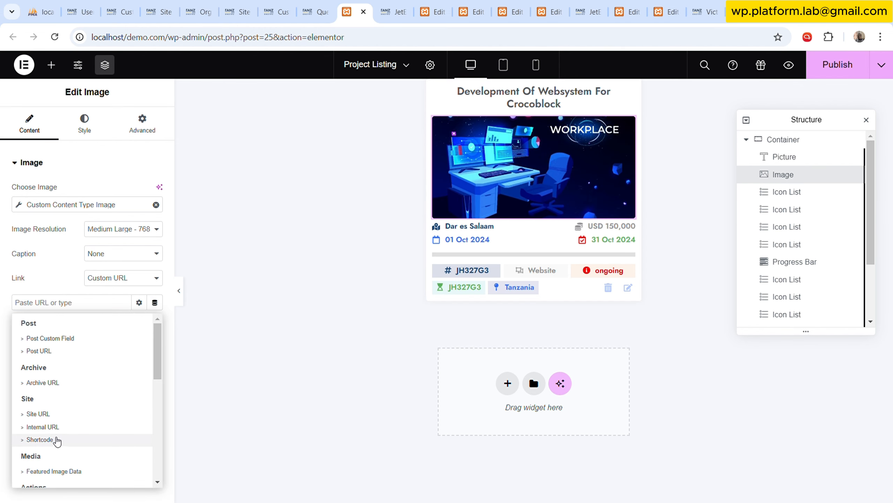
left_click(56, 440)
Paste the combined link code as the image link's shortcode and publish the Project Listing template.
left_click(83, 375)
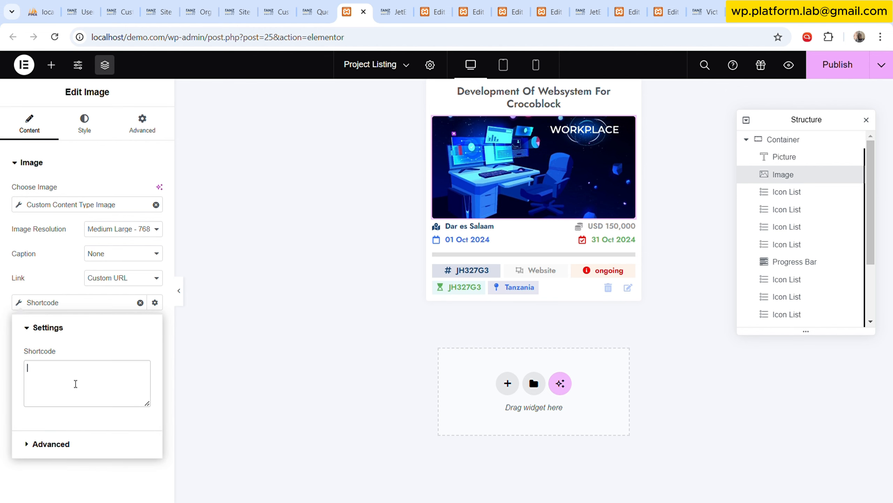
key("ctrl+v")
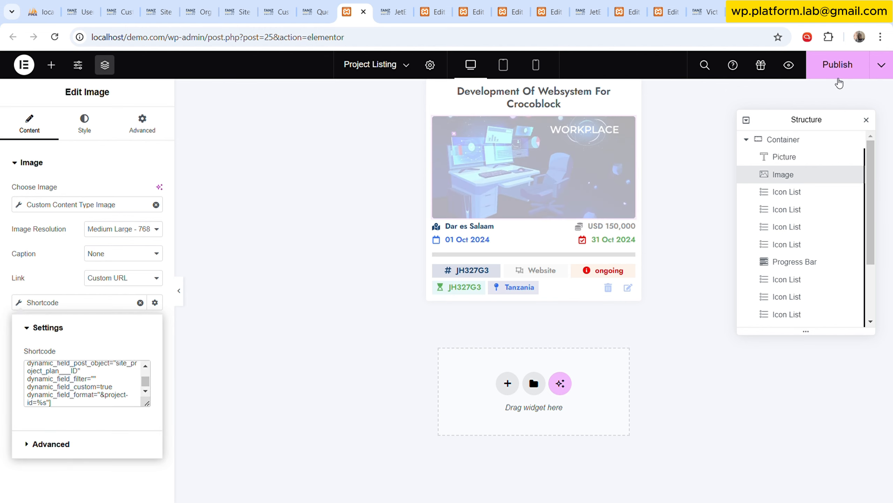
left_click(841, 82)
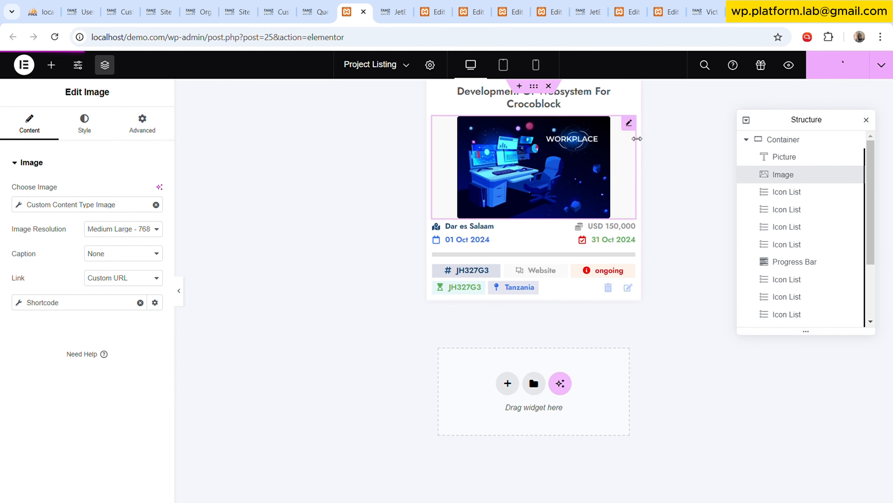
Reload the Victoria Web Inc organisation page, open the project image's link in a new tab and view the resulting page.
left_click(702, 5)
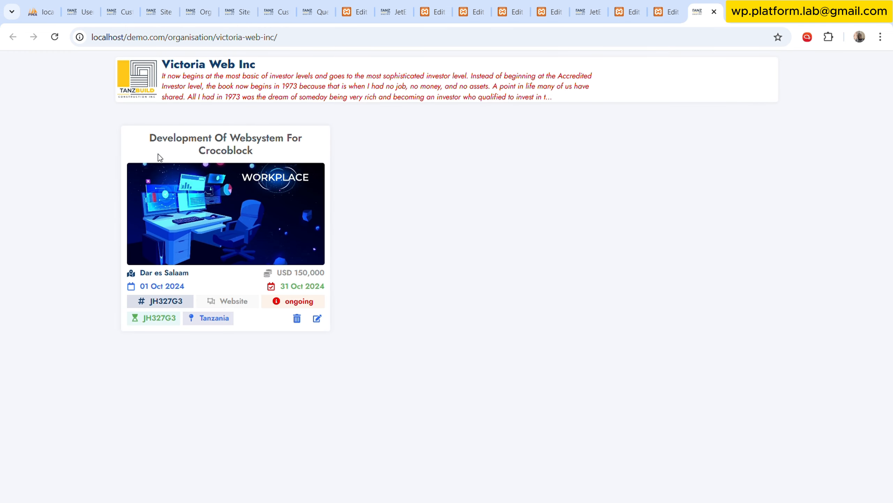
left_click(54, 37)
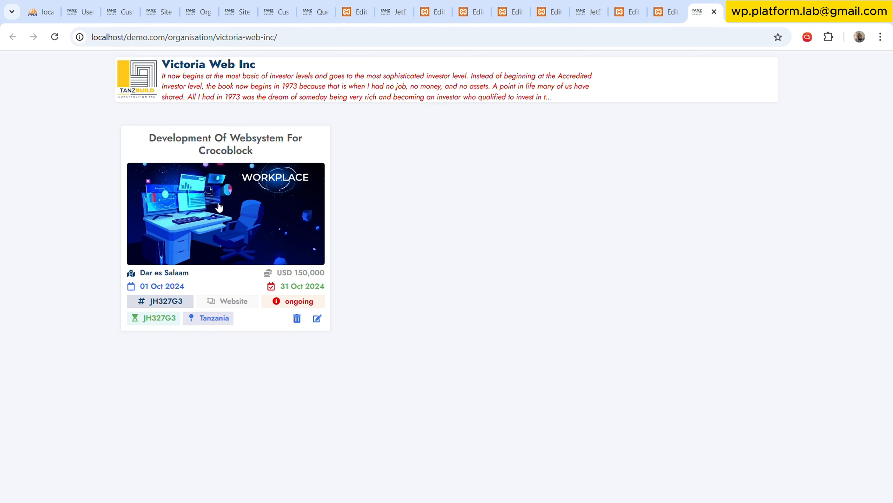
middle_click(253, 218)
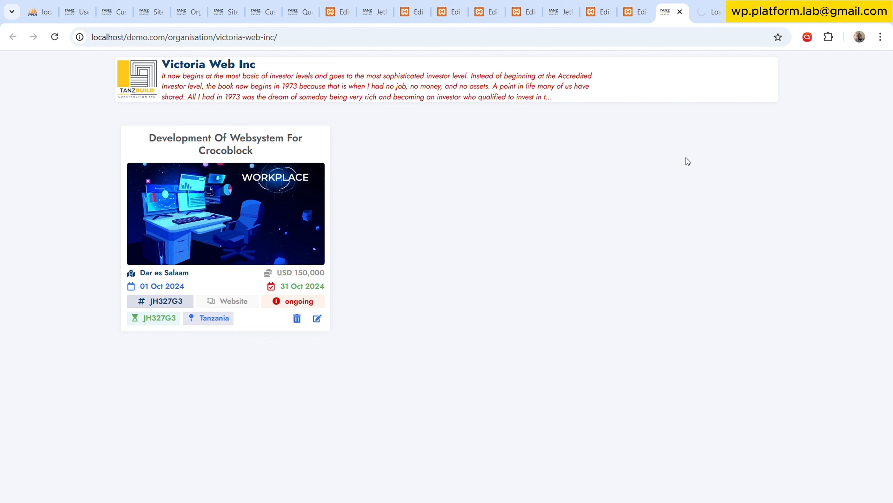
key("ctrl+Tab")
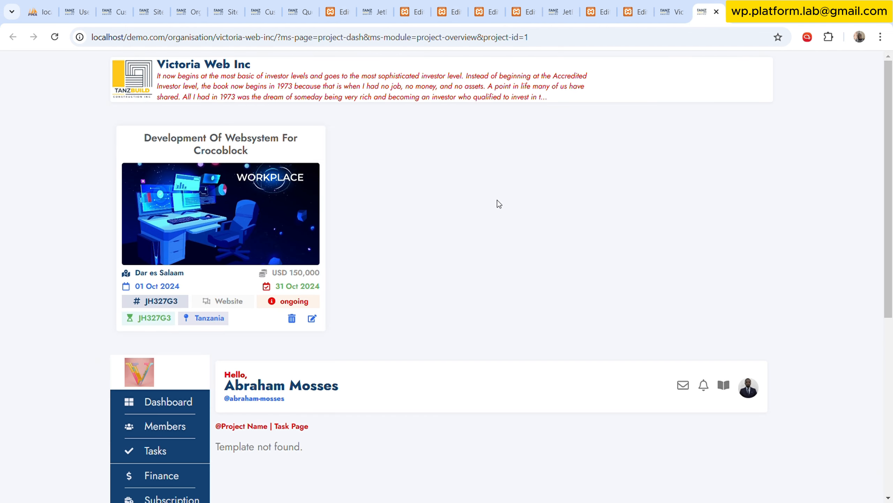
scroll(498, 209, "down", 3)
scroll(498, 209, "up", 3)
Examine the organisation permalink and the ms-page parameter in the linked page's URL alongside the dashboard shown on the page.
key("ctrl+plus")
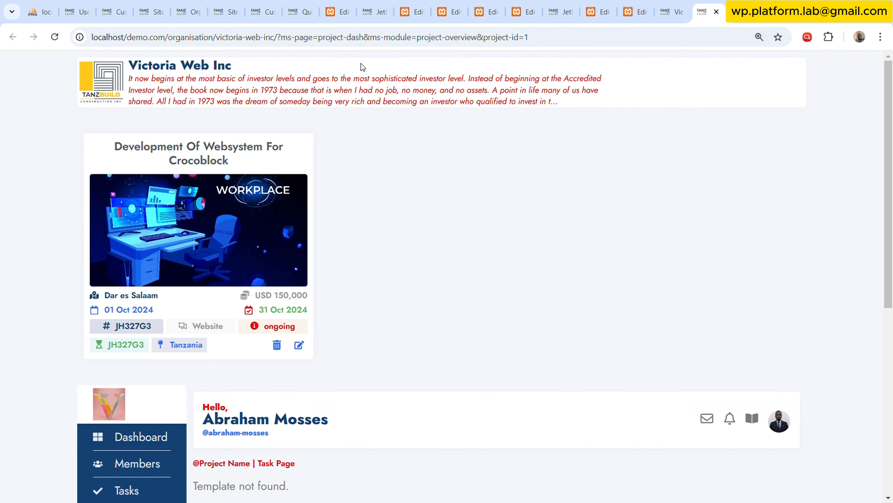
key("ctrl+plus")
key("ctrl+minus")
key("ctrl+minus")
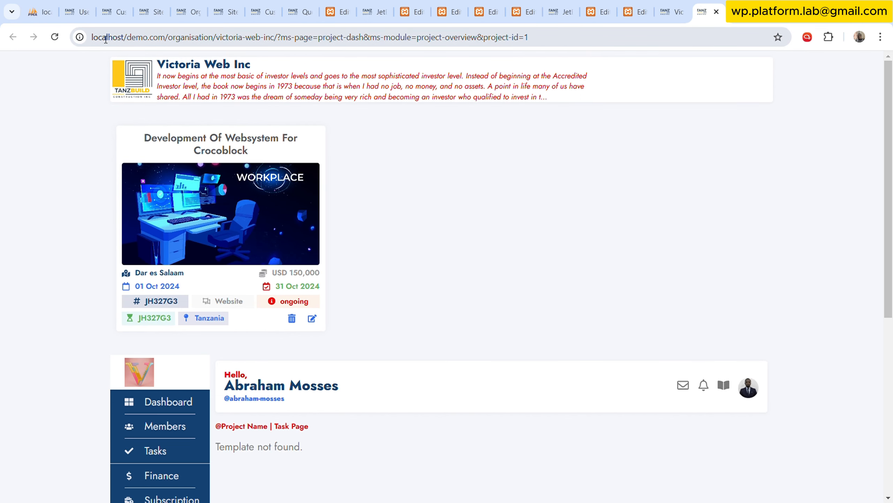
left_click_drag(93, 39, 282, 41)
left_click(279, 41)
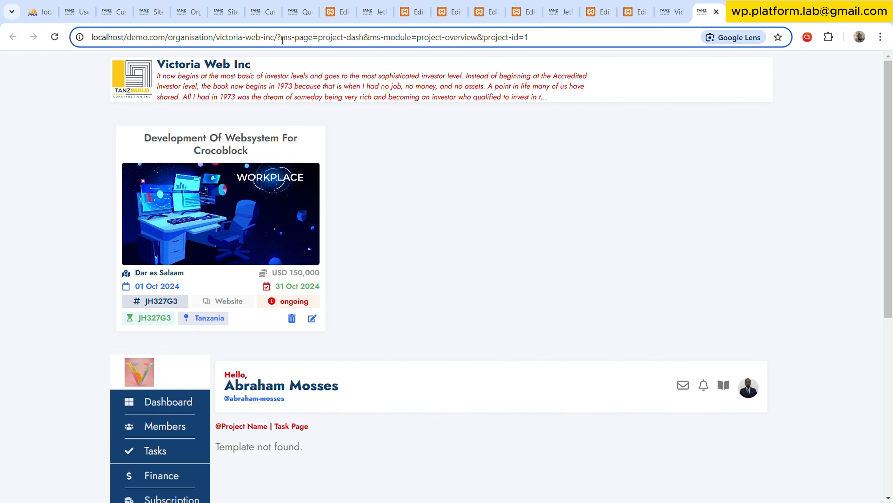
left_click(295, 41, "shift")
left_click(290, 42)
left_click_drag(281, 42, 318, 42)
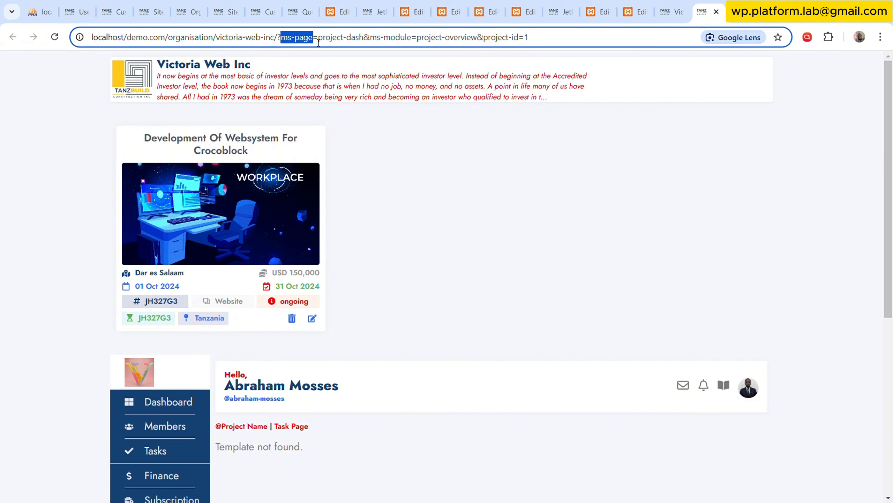
left_click(334, 42)
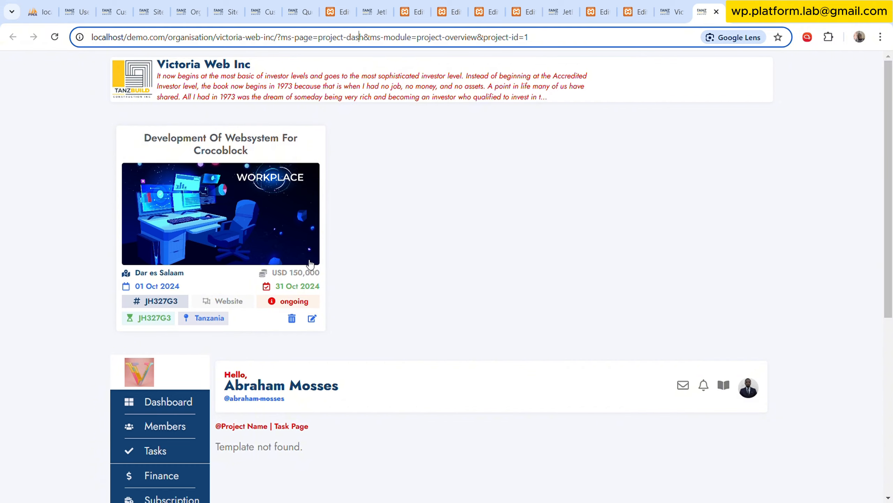
scroll(310, 264, "down", 7)
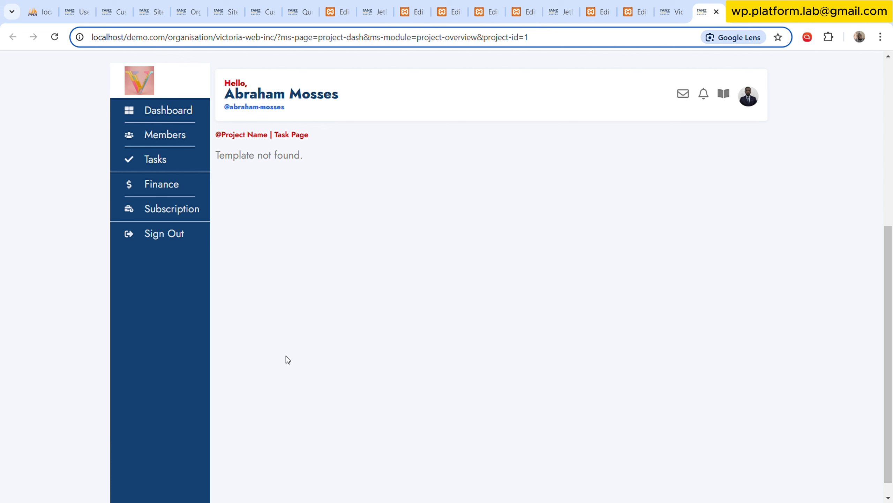
scroll(457, 246, "up", 7)
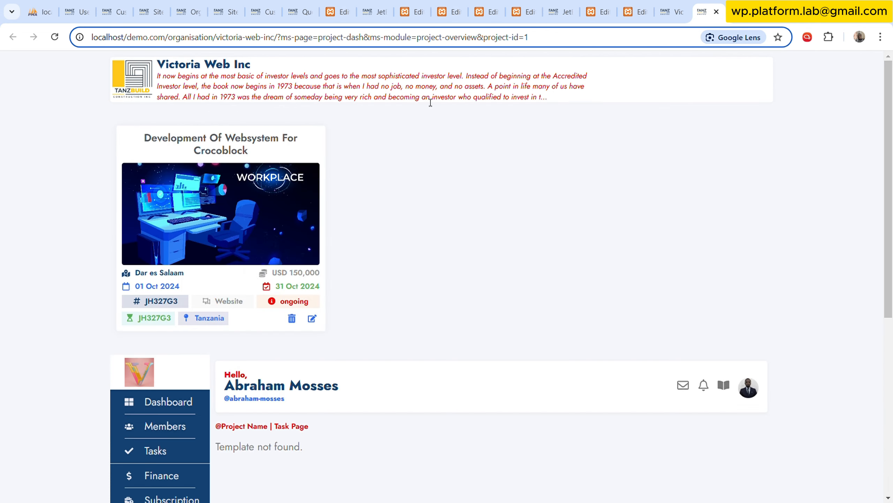
Compare the URL's ms-module and ms-page parameters with the dashboard's template area and the project listing above it.
left_click_drag(371, 43, 415, 42)
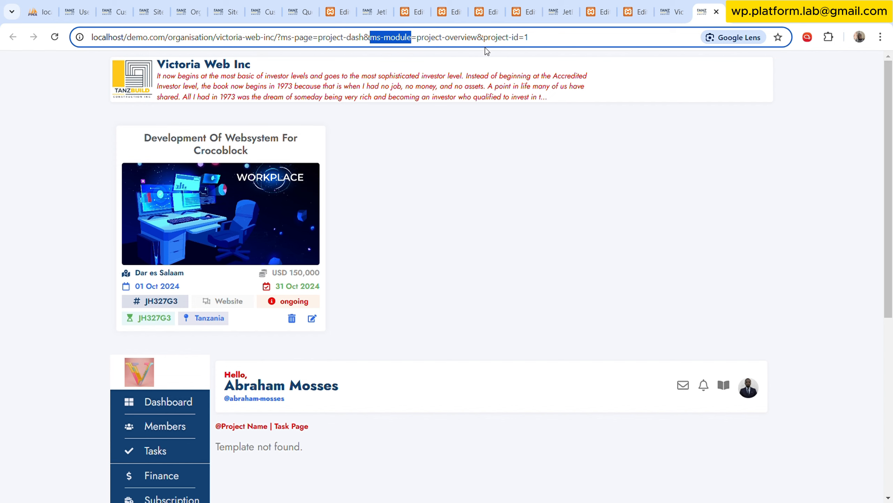
scroll(479, 296, "down", 5)
scroll(458, 352, "down", 4)
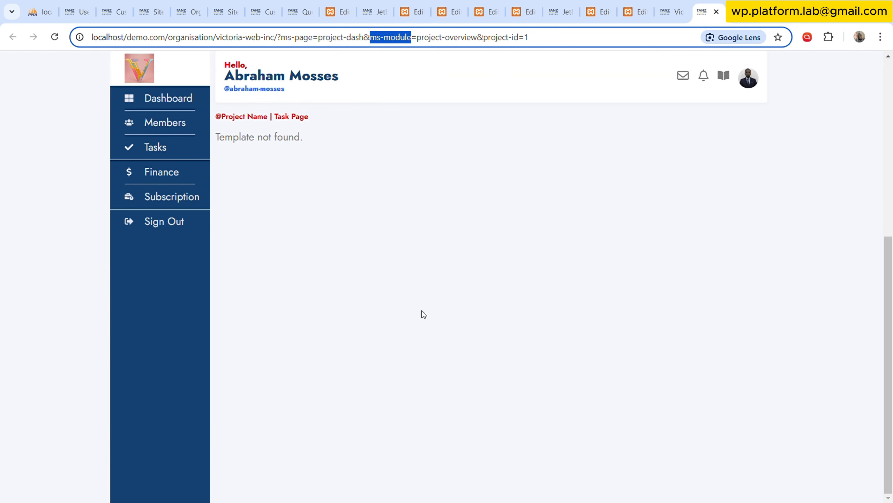
scroll(420, 312, "up", 4)
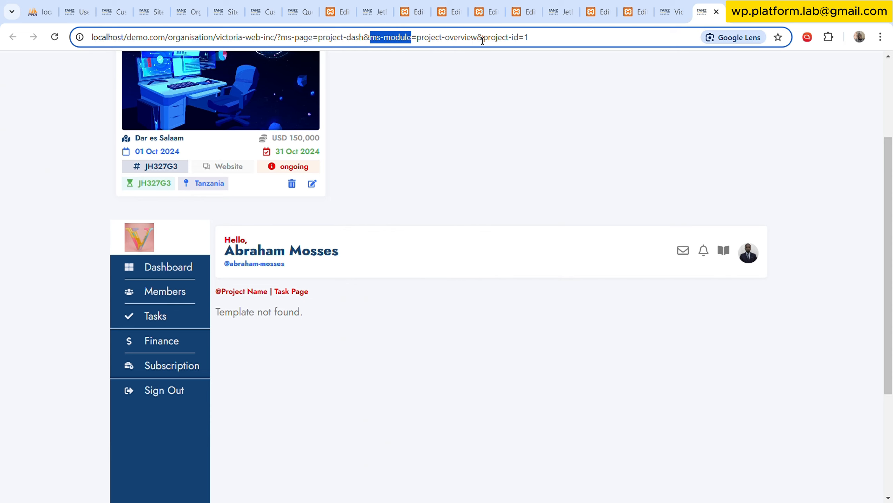
left_click_drag(477, 38, 429, 38)
left_click(545, 344)
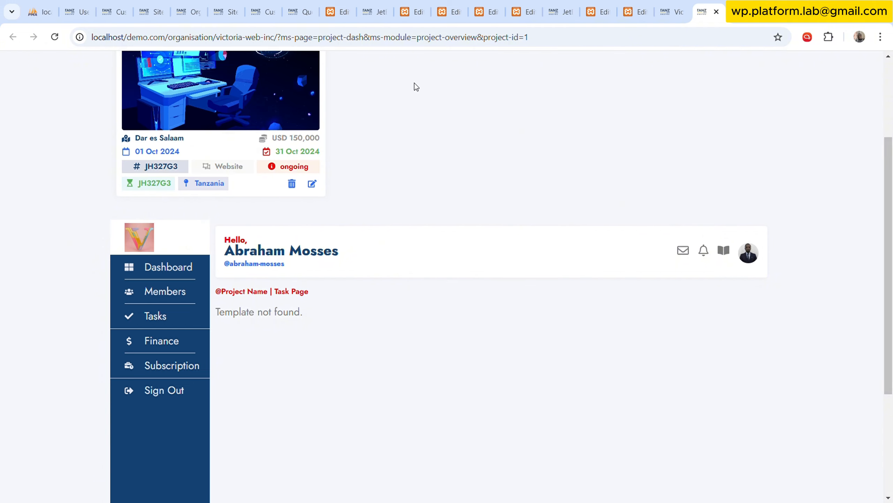
scroll(366, 222, "up", 4)
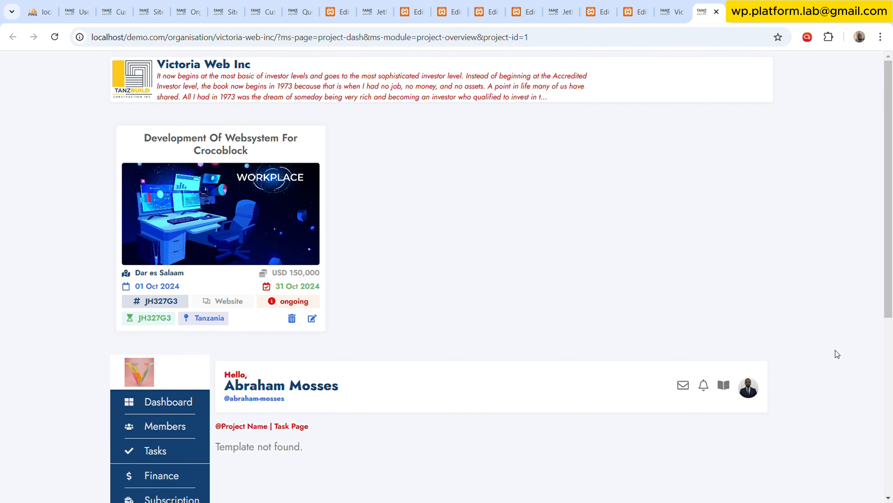
scroll(353, 283, "down", 3)
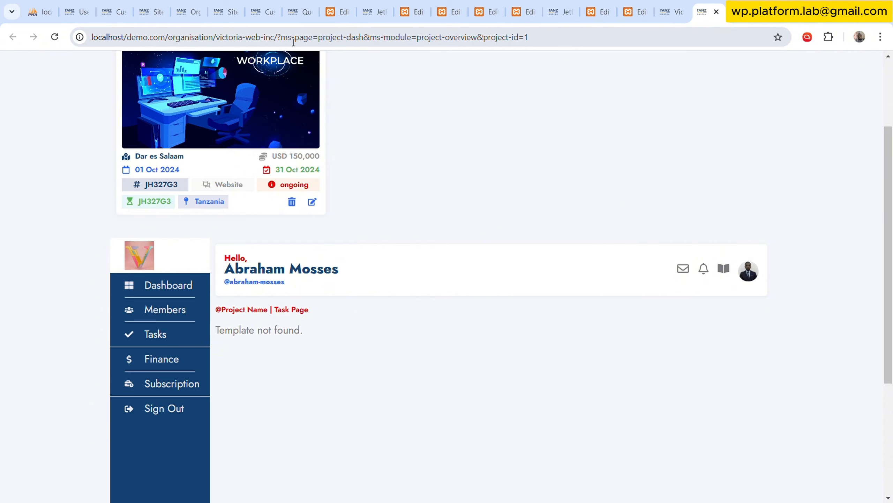
left_click(295, 40)
left_click(305, 39)
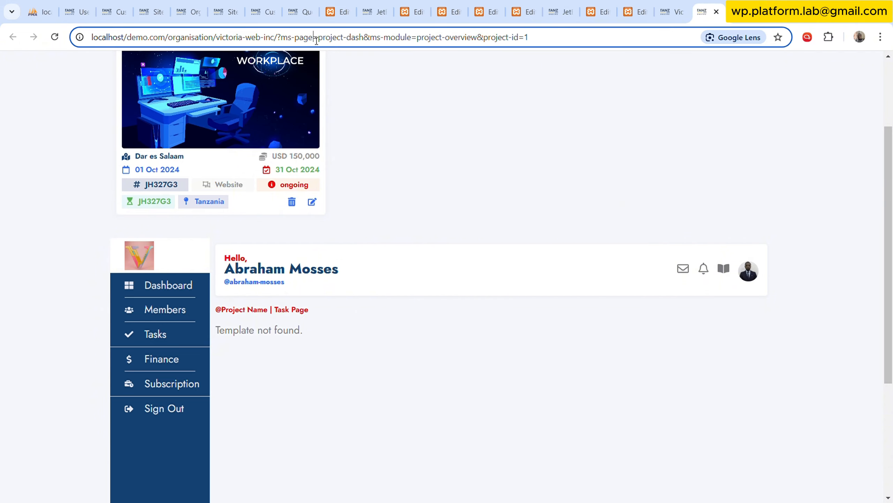
left_click_drag(313, 38, 281, 39)
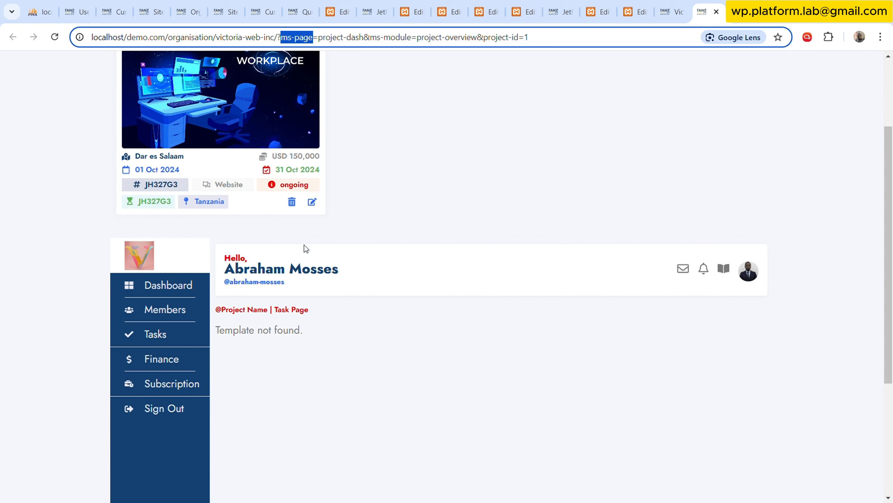
scroll(349, 159, "up", 3)
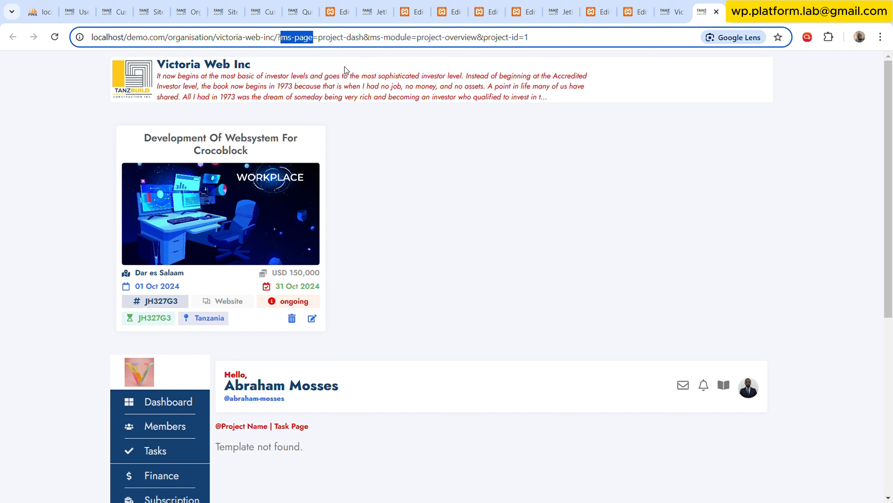
left_click(323, 37)
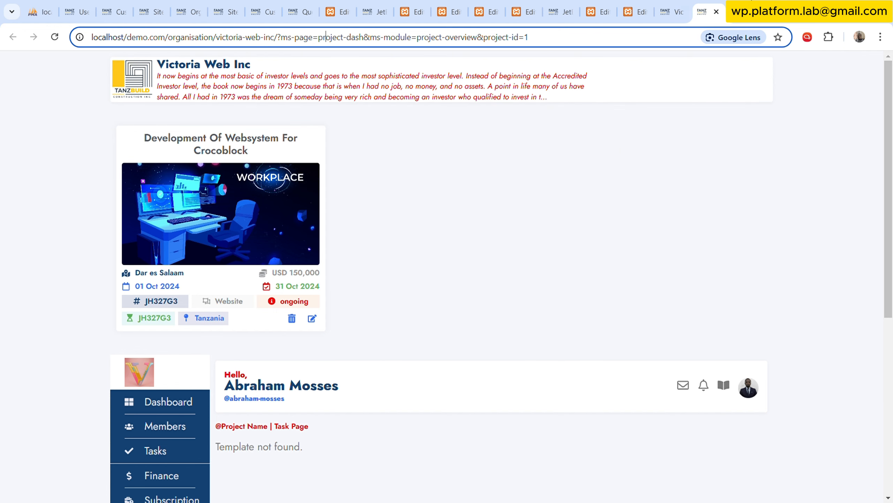
In the Org MS template, enable dynamic visibility on the Welcome container with a new condition, using "Hide element if condition met".
left_click(599, 6)
left_click(635, 6)
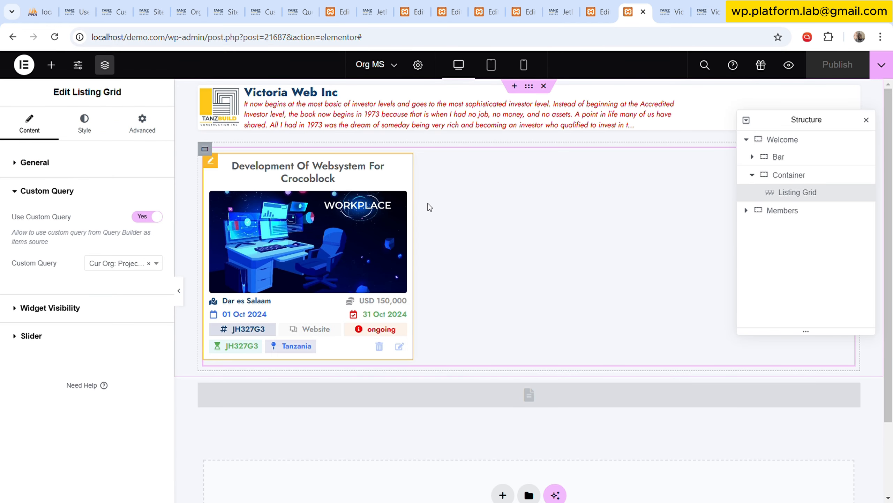
left_click(745, 140)
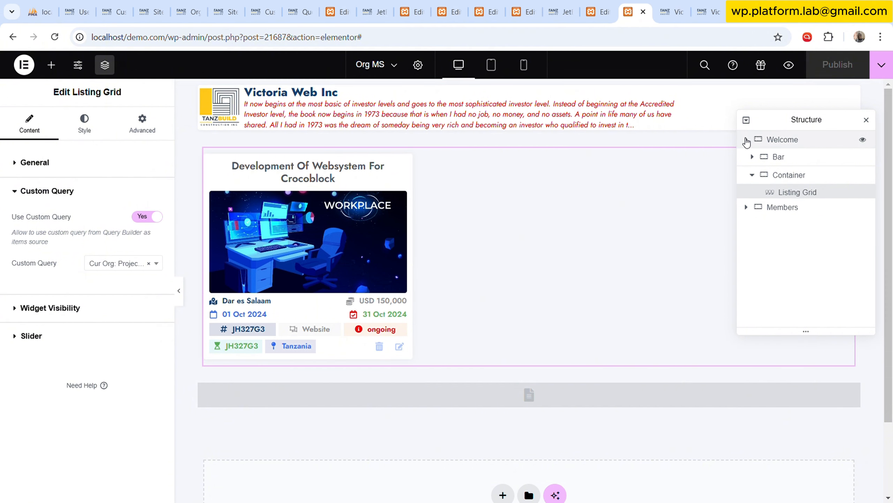
left_click(792, 141)
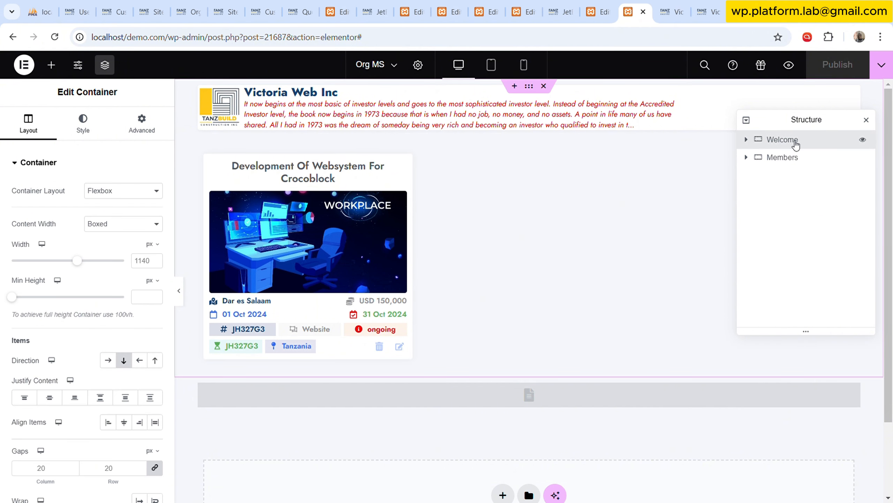
left_click(142, 123)
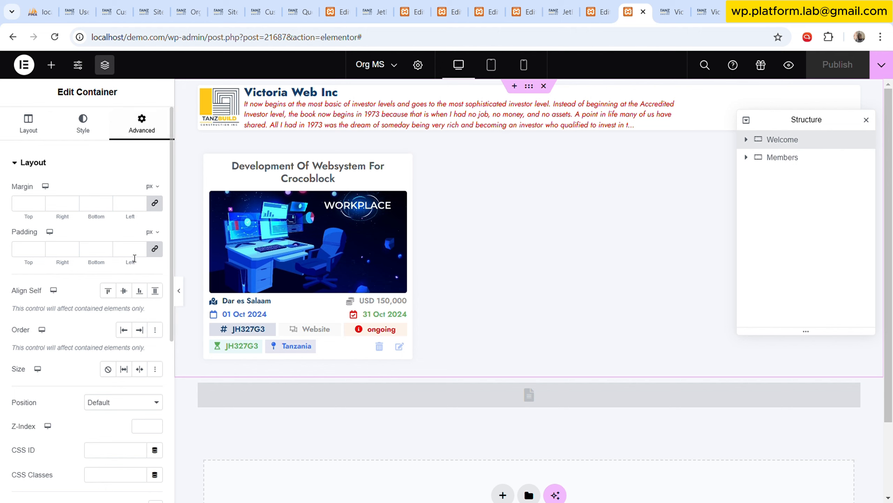
scroll(123, 292, "down", 5)
left_click(108, 329)
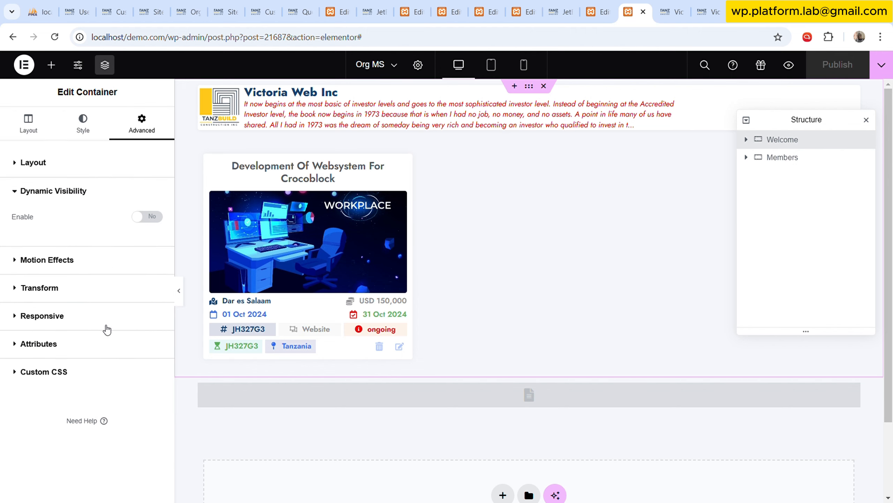
left_click(156, 218)
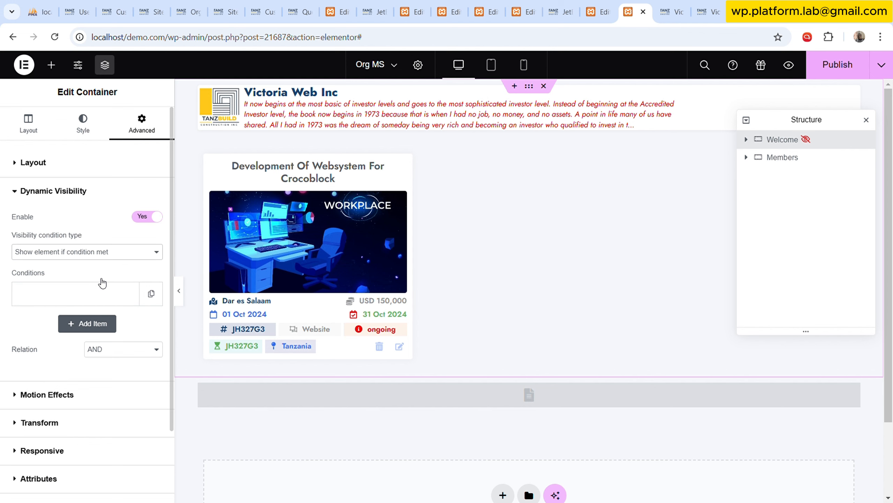
left_click(100, 323)
scroll(102, 264, "down", 3)
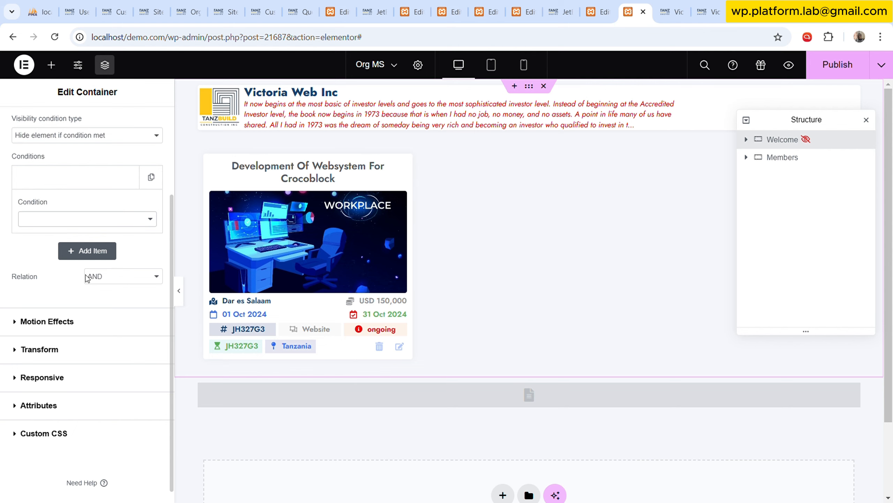
Set the Welcome container's visibility condition to Exists, with the Query Variable macro as its dynamic field.
left_click(60, 410)
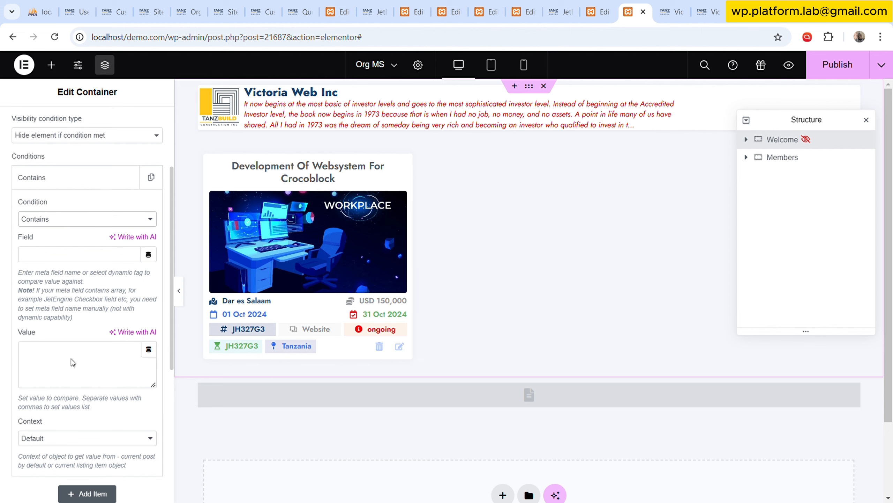
left_click(75, 389)
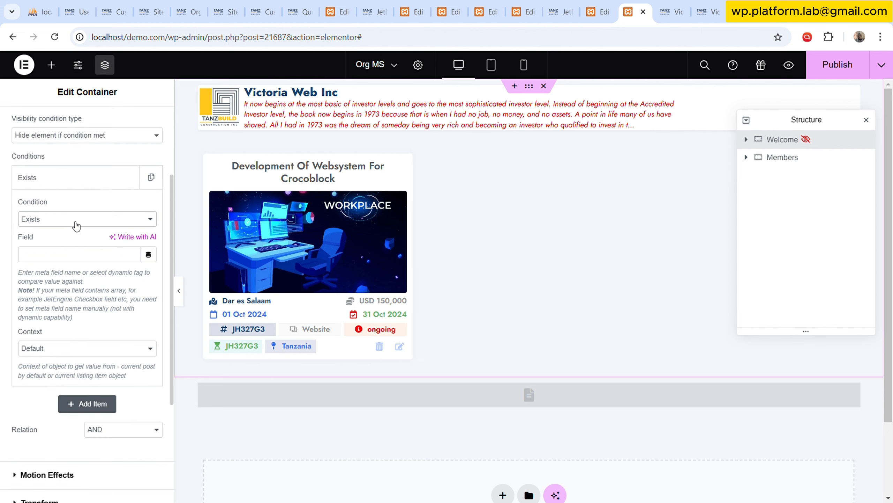
left_click(148, 254)
scroll(84, 367, "down", 5)
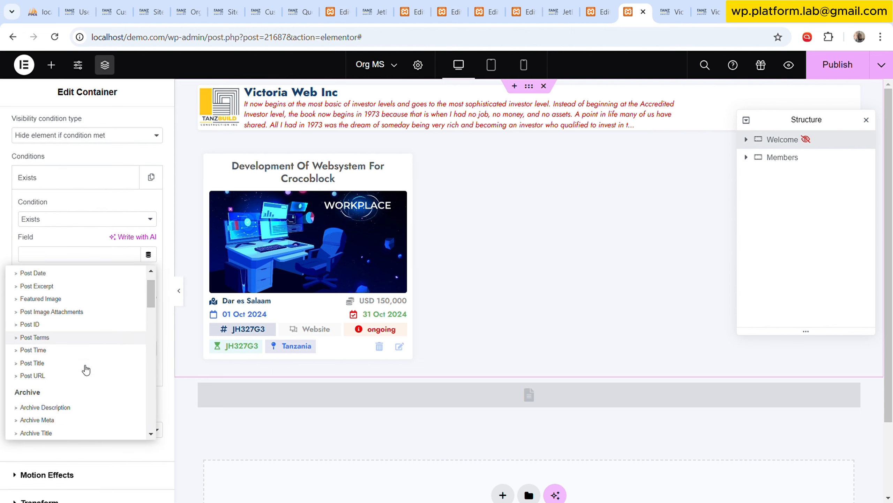
scroll(69, 388, "down", 15)
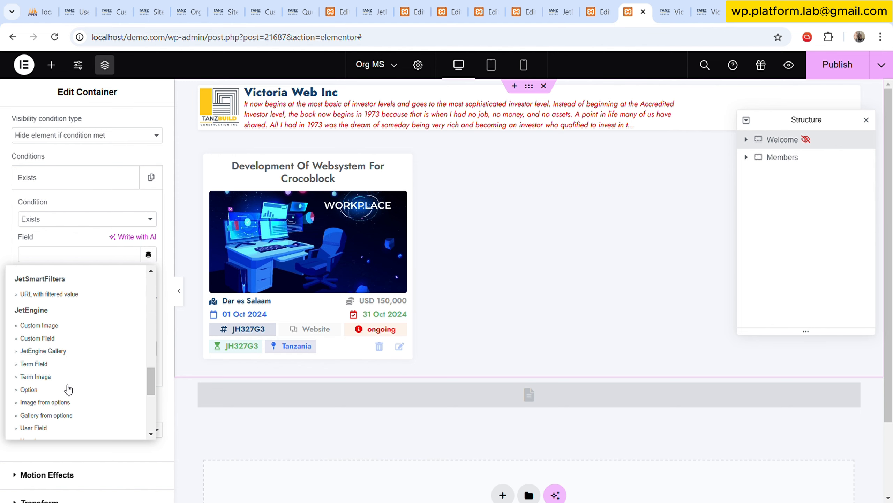
scroll(63, 387, "up", 3)
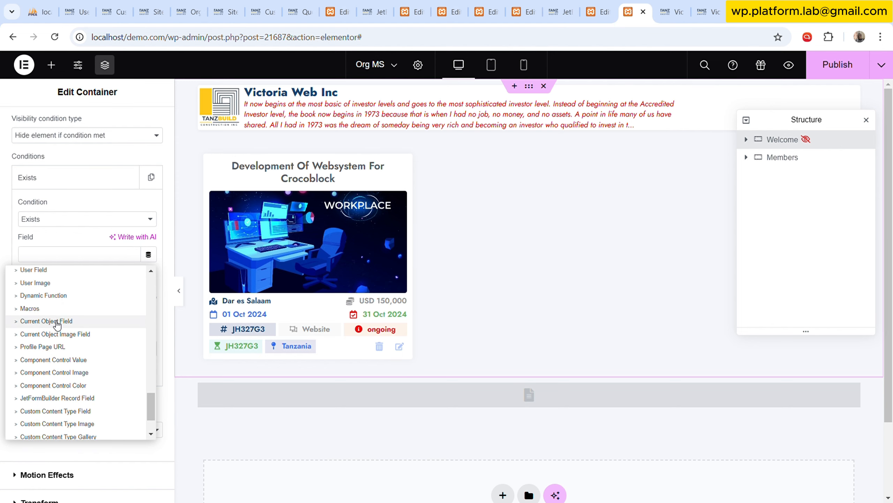
left_click(57, 308)
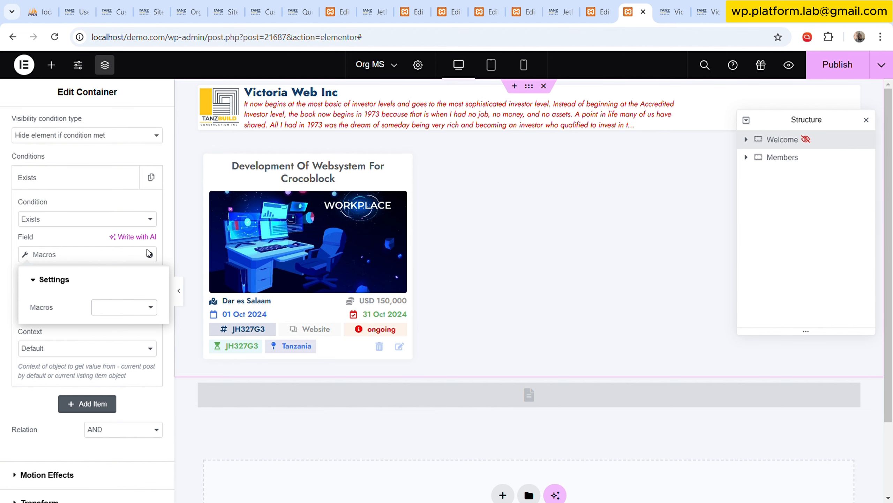
left_click(148, 222)
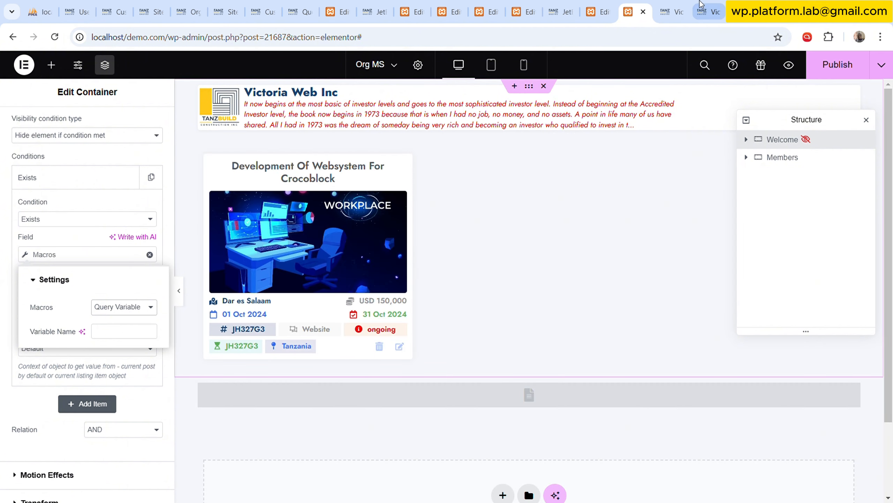
Copy the ms-page parameter name from the linked page's URL and paste it as the query variable's name in the visibility condition.
left_click(677, 8)
left_click(693, 5)
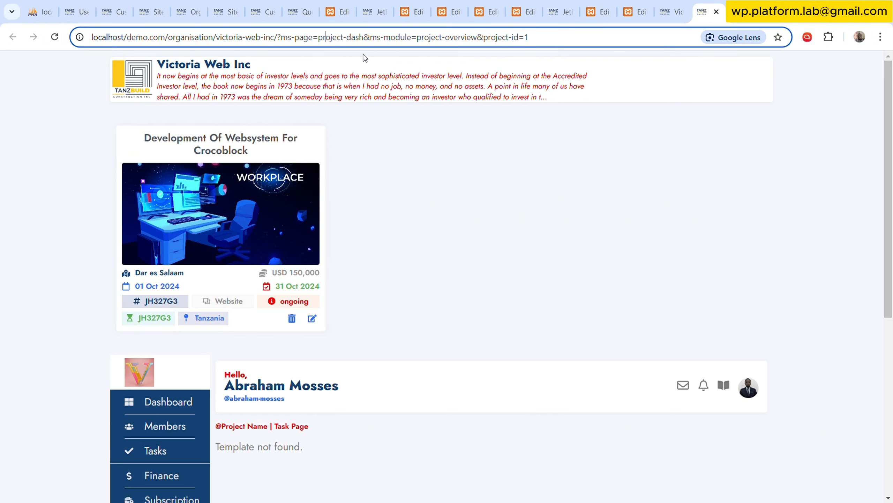
left_click_drag(287, 42, 316, 43)
key("ctrl+c")
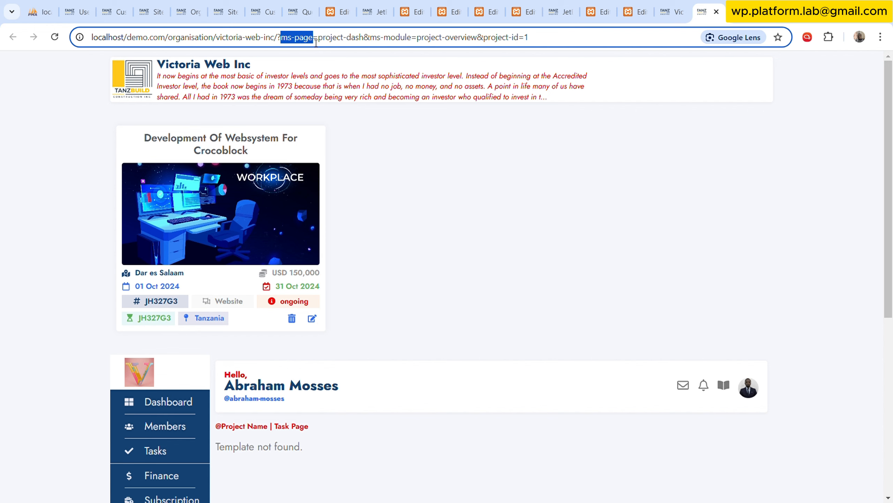
left_click(673, 11)
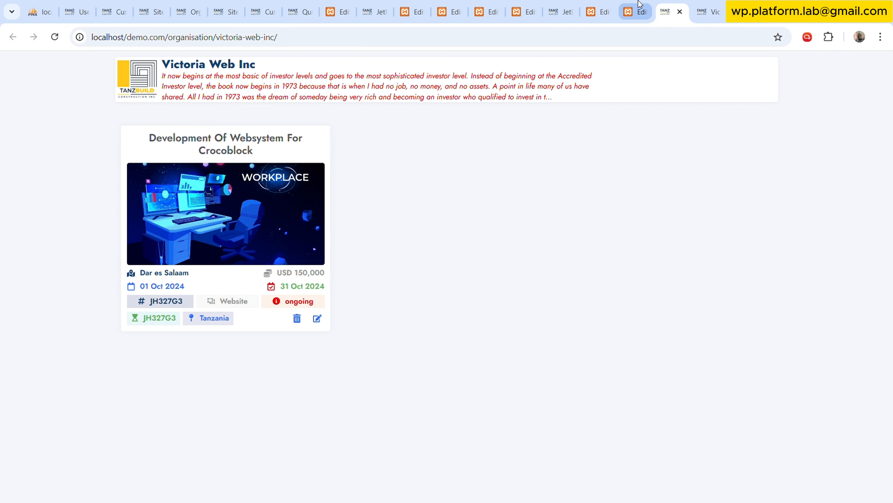
left_click(633, 12)
left_click(120, 328)
key("ctrl+v")
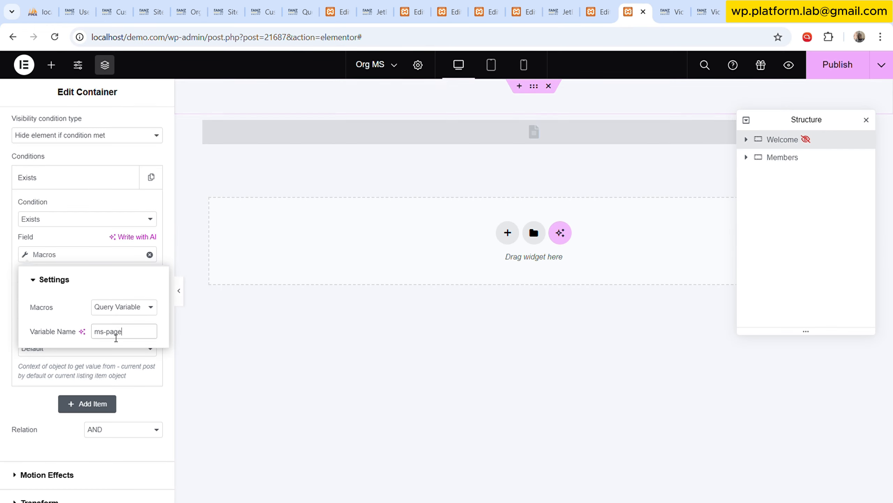
Close the Exists condition's settings, publish the Org MS template, and reload the linked project dashboard page.
left_click(137, 379)
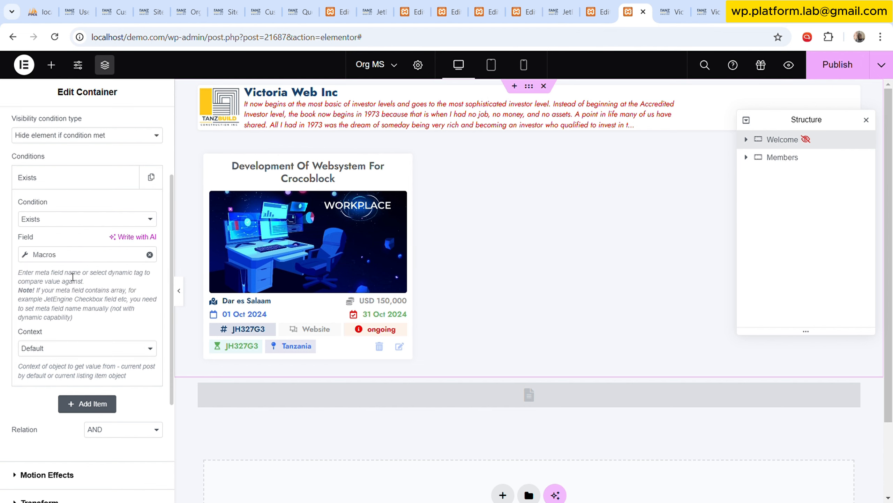
left_click(119, 184)
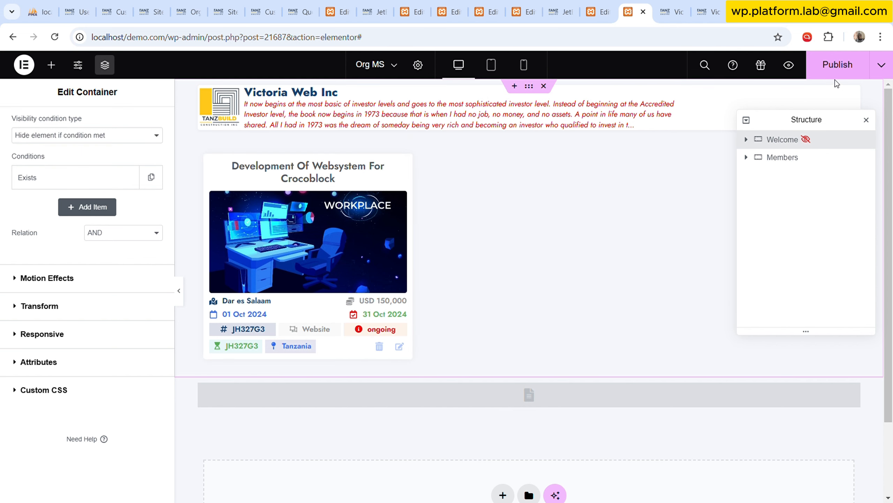
left_click(839, 67)
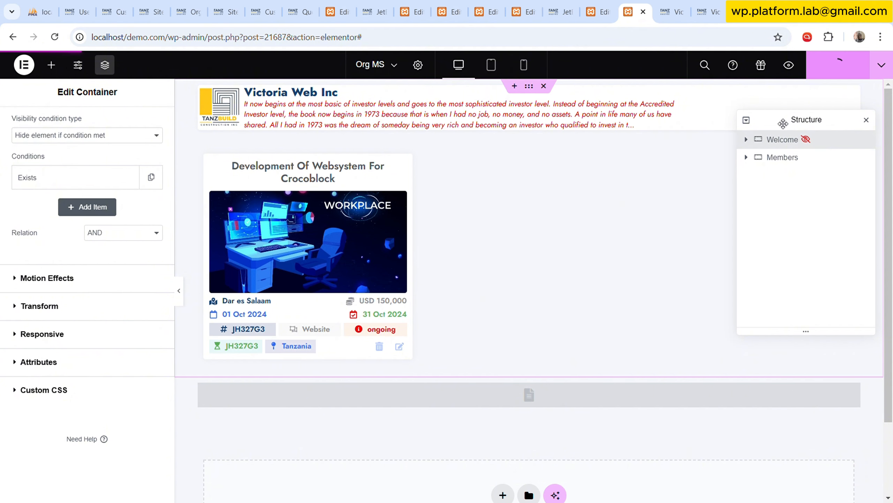
left_click(714, 5)
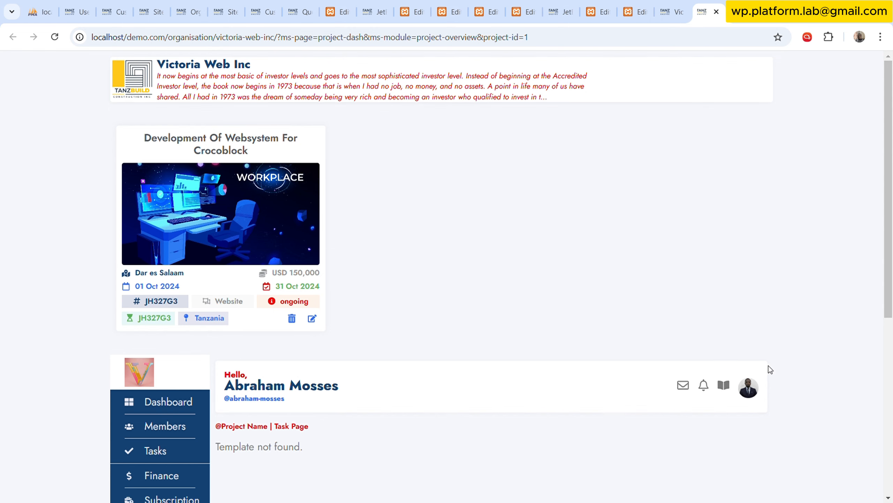
left_click(59, 41)
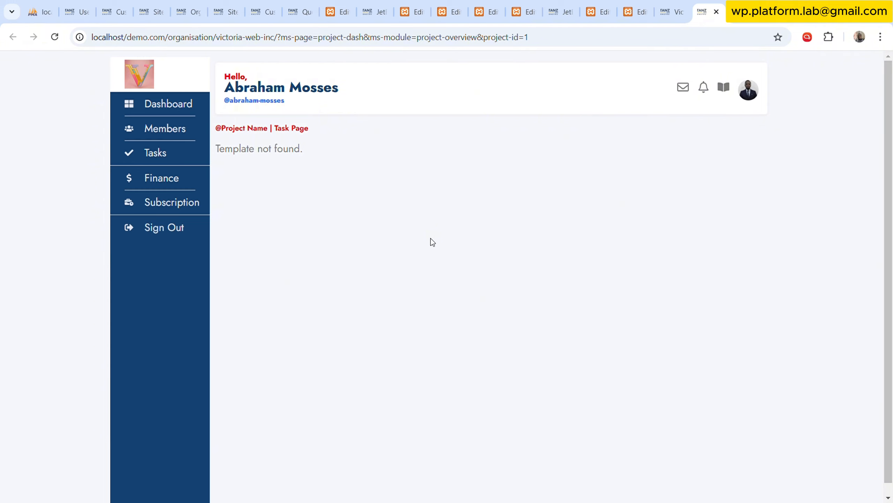
Make the Members container of the Org MS template full width and set its padding to 0 on all sides.
left_click(634, 12)
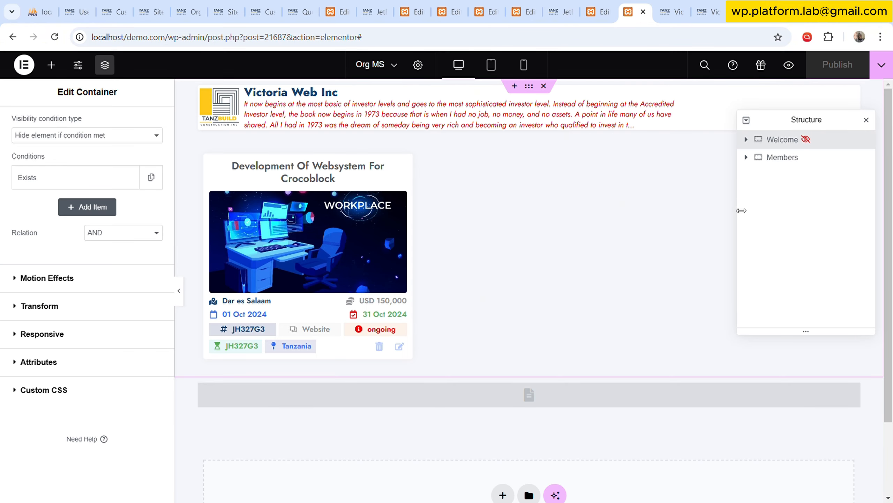
scroll(492, 267, "down", 2)
left_click(788, 157)
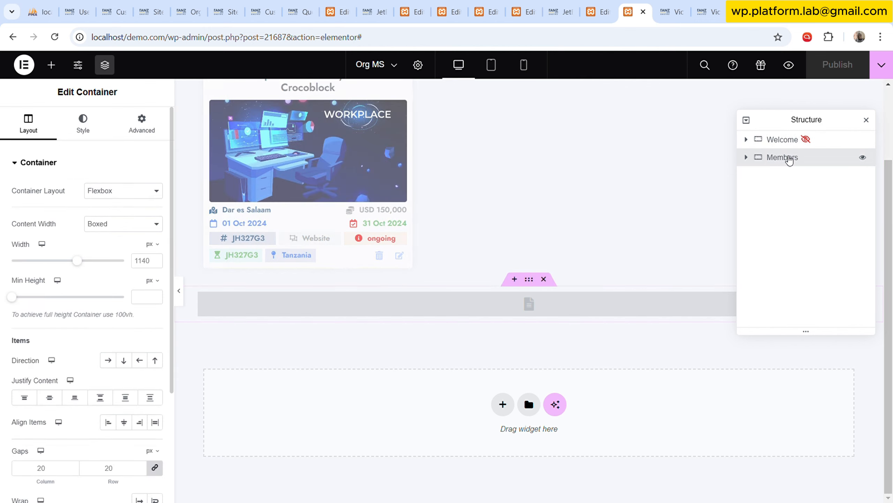
left_click(118, 224)
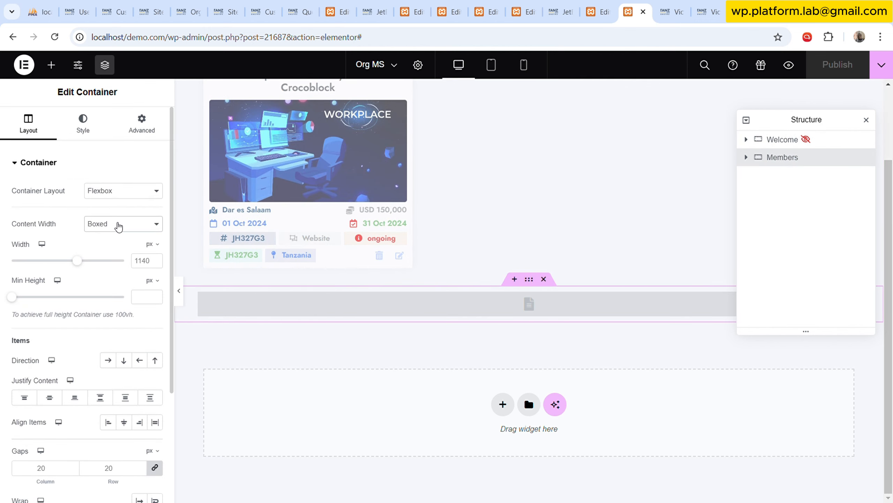
left_click(120, 255)
left_click(142, 124)
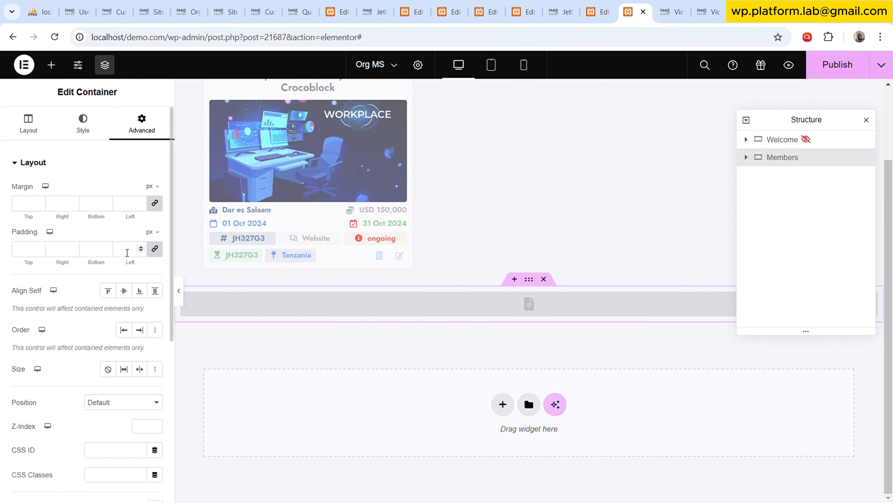
type("0")
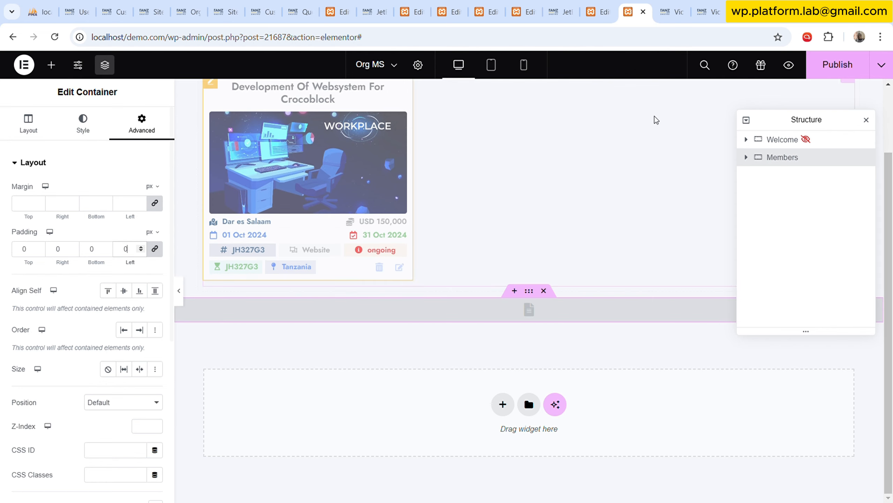
Publish the Org MS template and reload the project dashboard page to check its layout and logo.
left_click(837, 65)
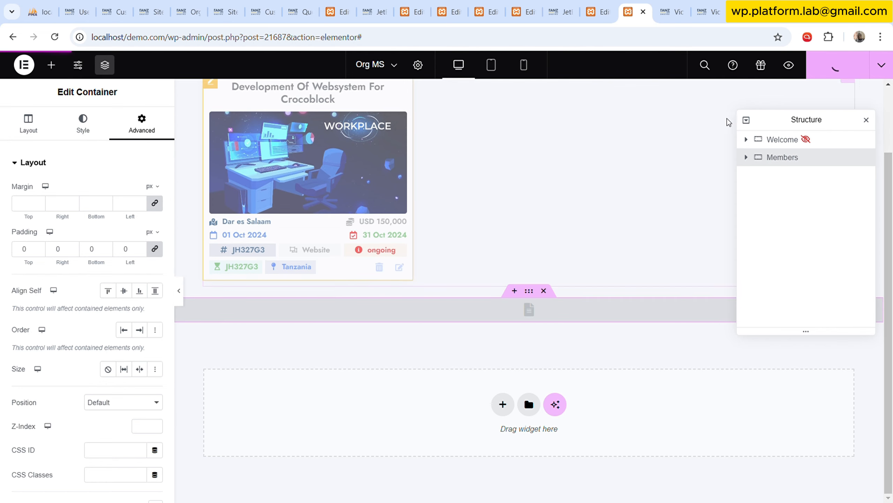
left_click(708, 12)
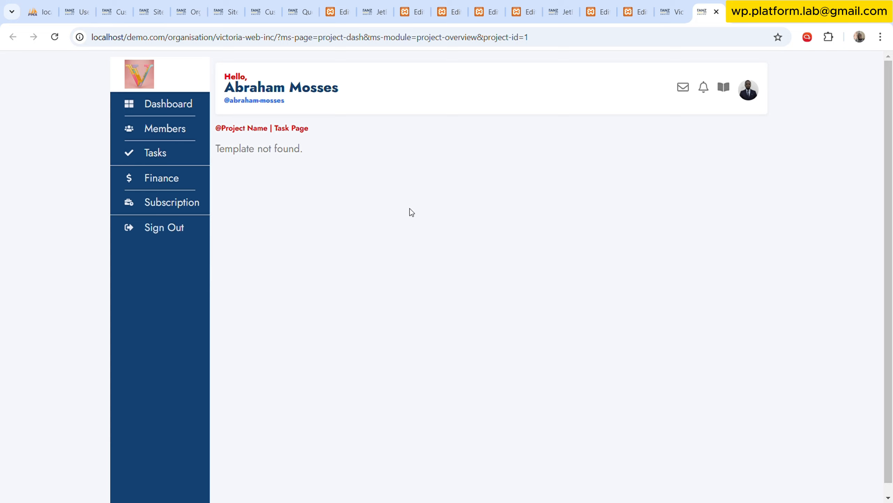
left_click(54, 36)
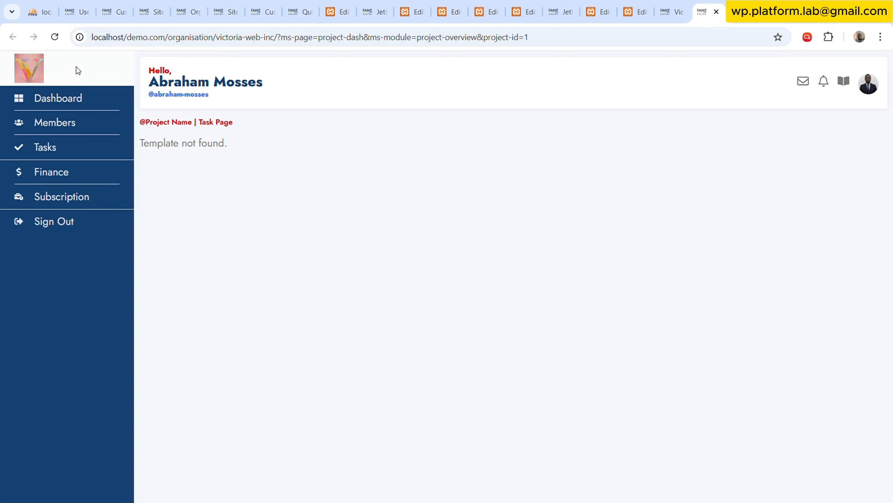
left_click(36, 76)
Open item #1 of the Organisations custom content type for editing in the WordPress admin.
left_click(303, 10)
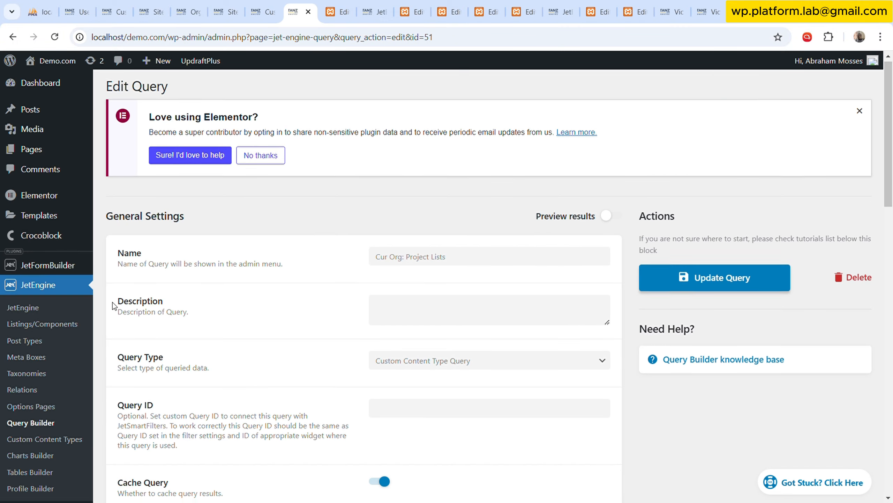
scroll(55, 330, "down", 10)
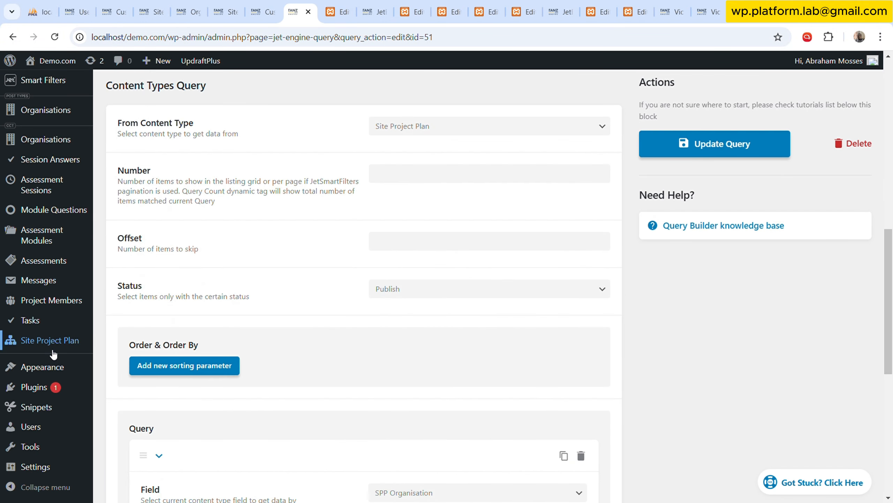
scroll(51, 352, "down", 7)
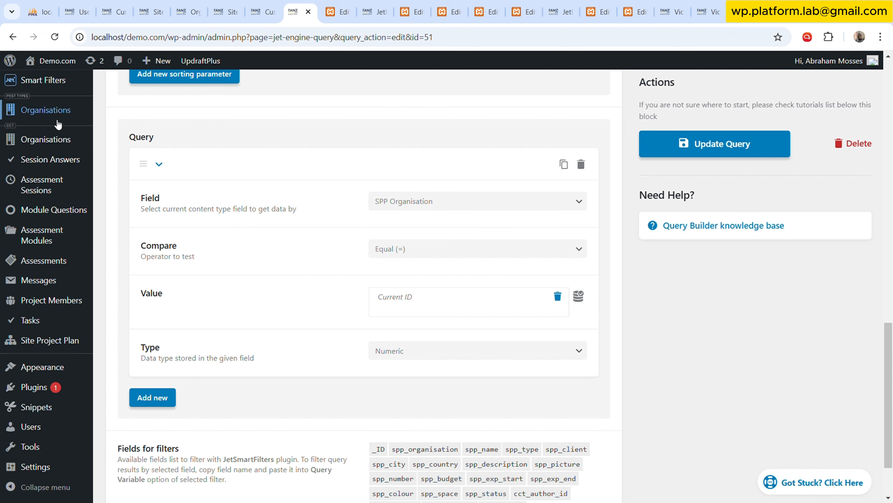
left_click(62, 141)
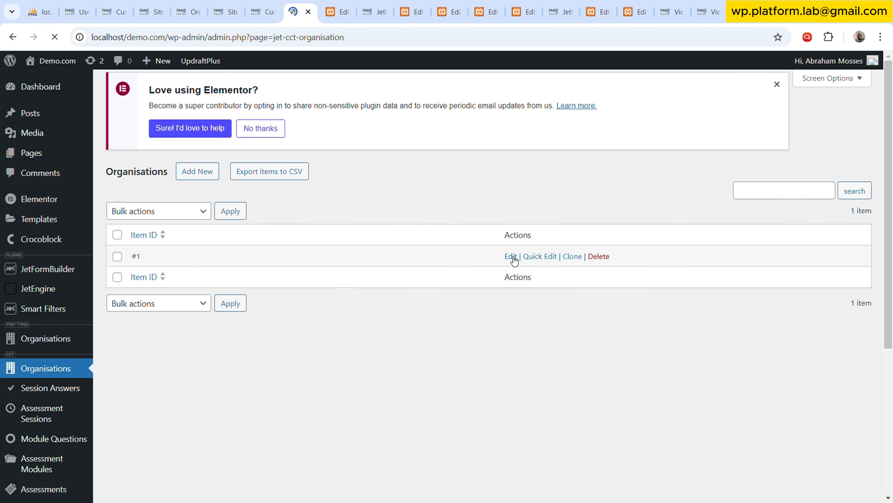
left_click(511, 257)
scroll(363, 304, "down", 6)
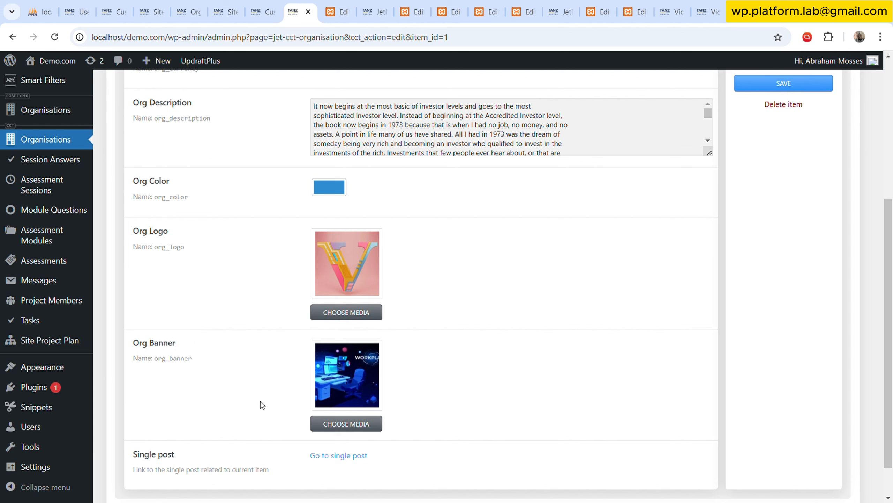
mouse_move(326, 252)
left_click(343, 312)
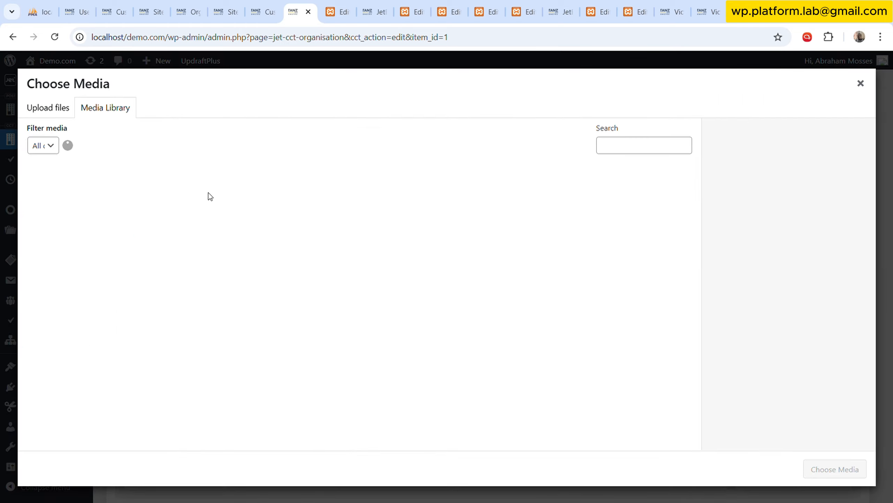
left_click(67, 110)
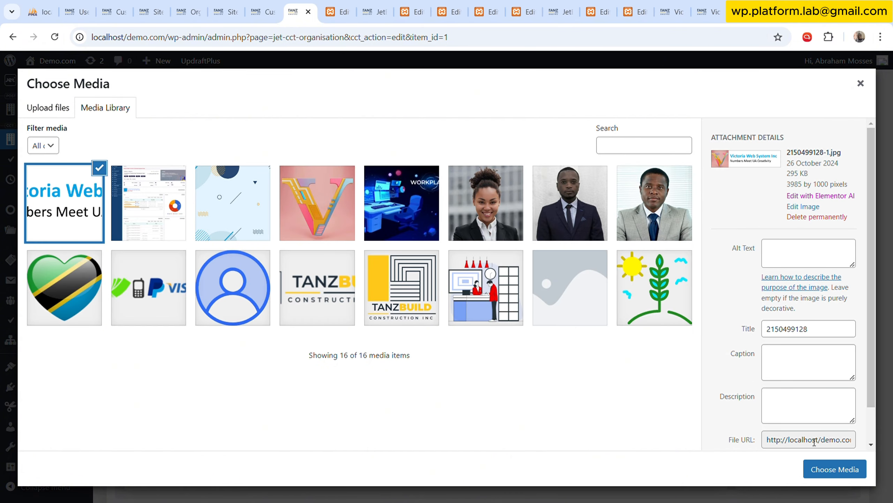
left_click(833, 470)
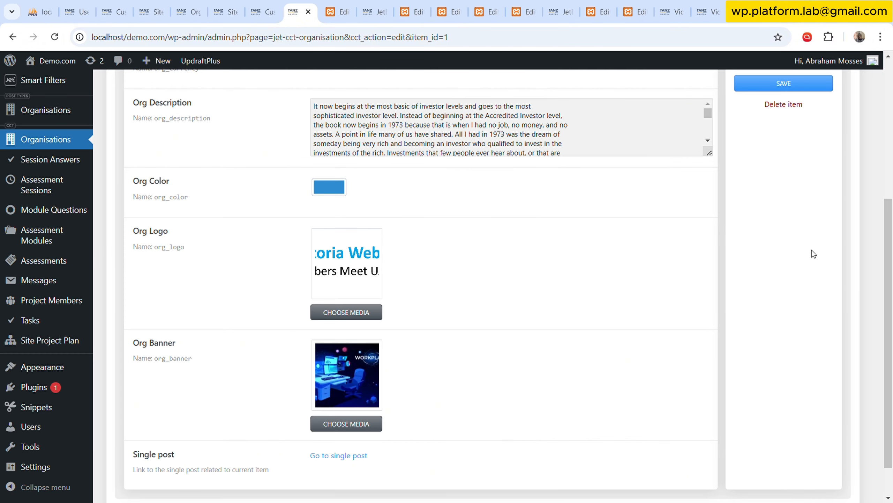
left_click(767, 87)
left_click(704, 11)
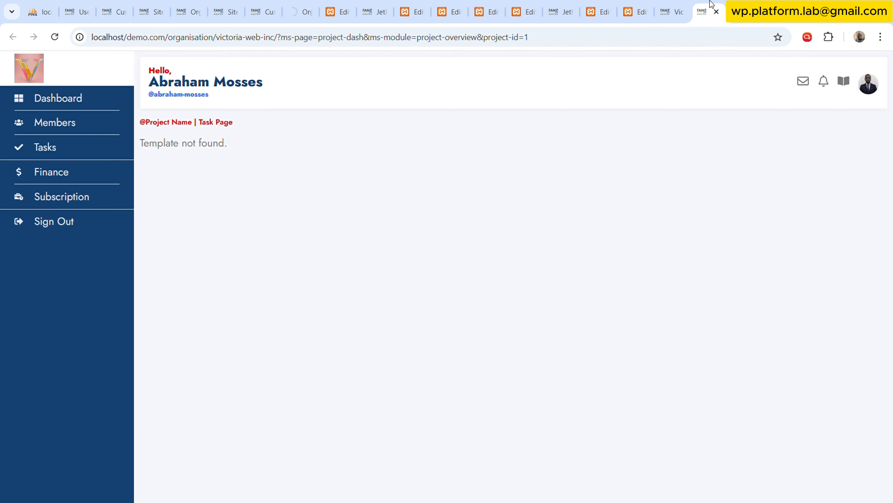
left_click(55, 37)
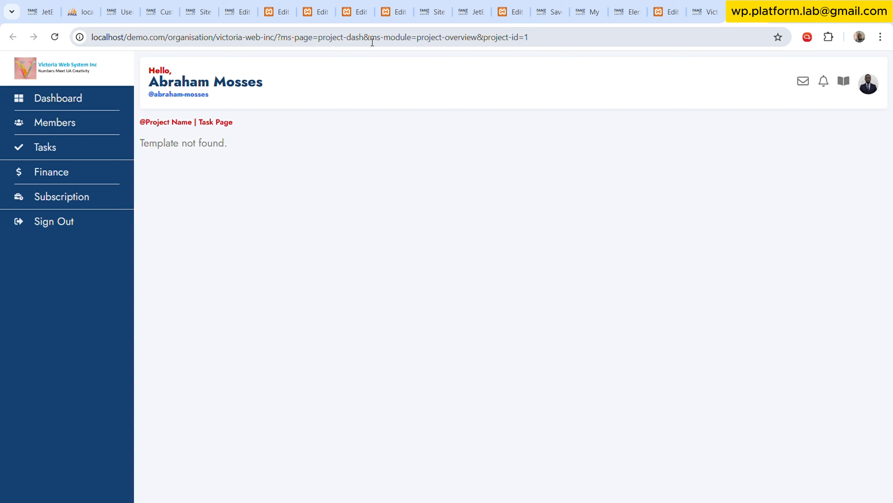
Examine the ms-module parameter and its project-overview value in the dashboard's URL.
left_click_drag(371, 43, 404, 43)
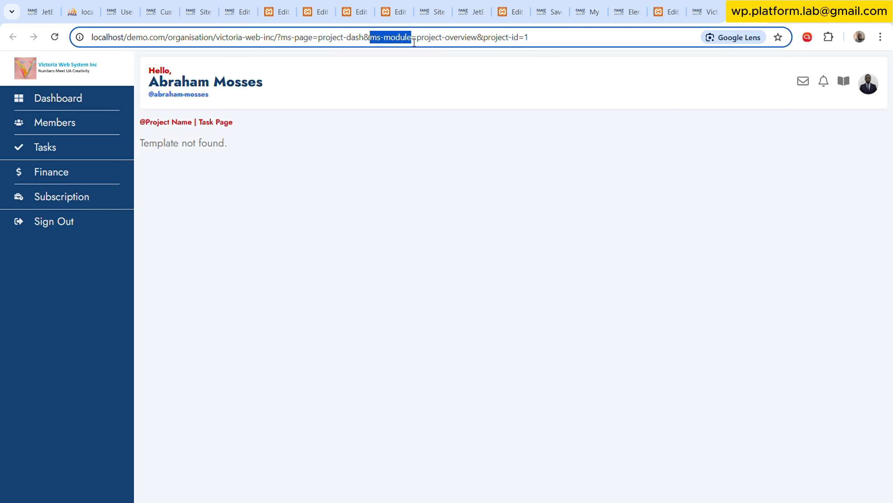
left_click_drag(416, 42, 481, 42)
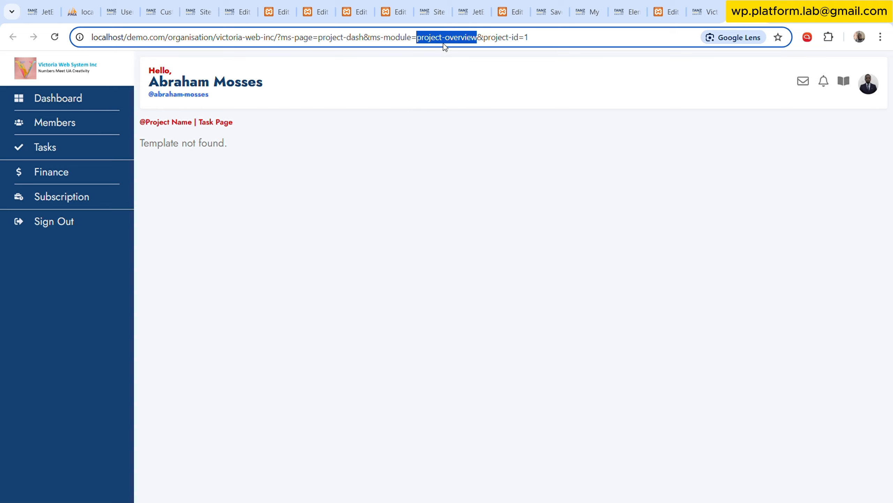
left_click(502, 171)
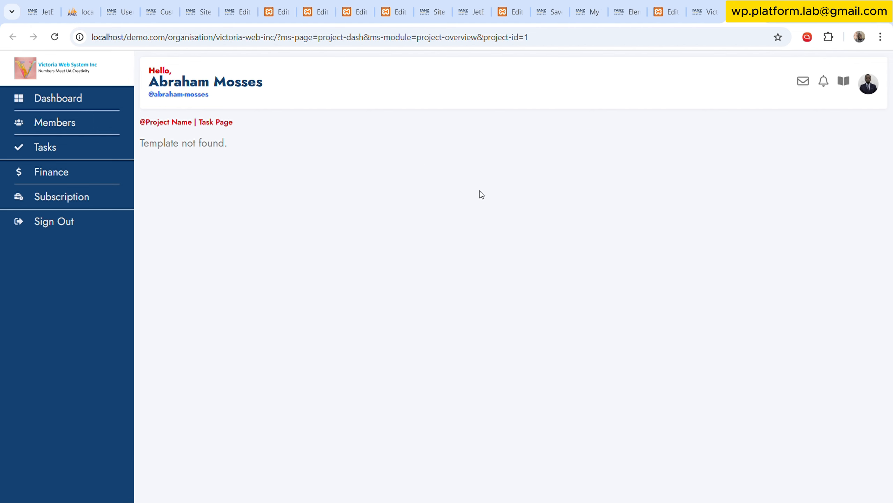
Find the MPM Projectboard template among the saved templates and open it in the Elementor editor in a new tab.
left_click(549, 12)
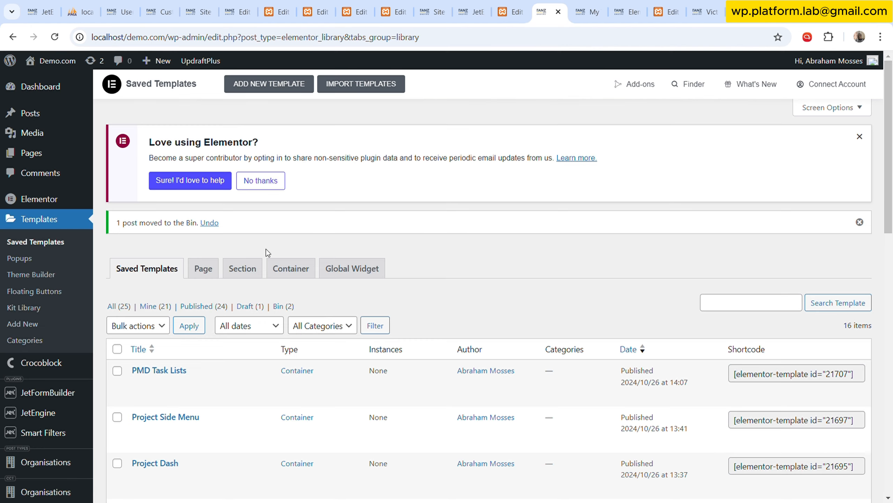
scroll(492, 257, "down", 15)
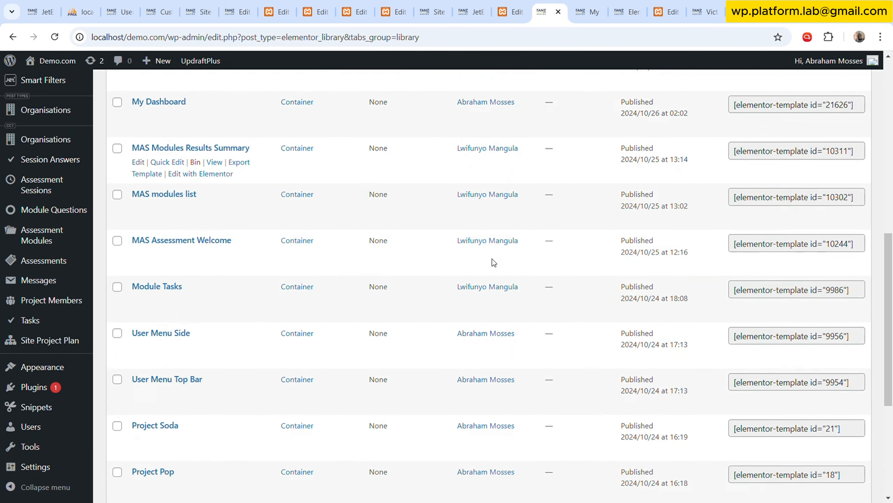
scroll(250, 331, "down", 3)
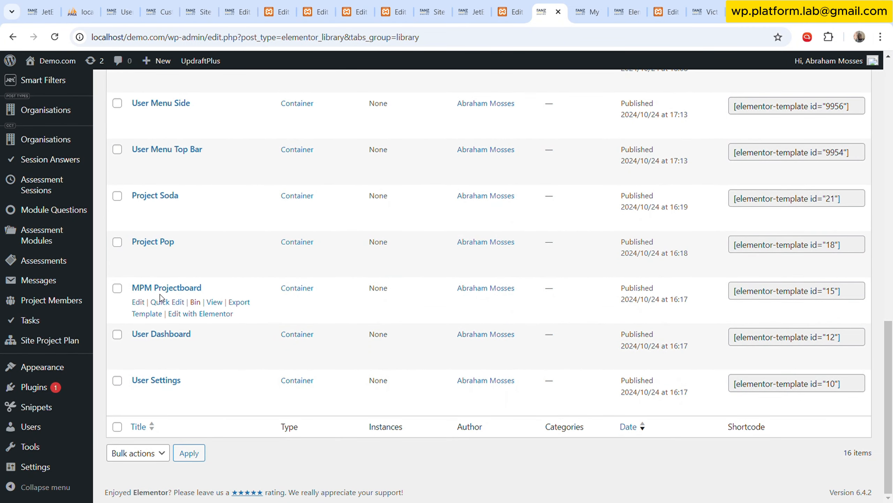
middle_click(215, 314)
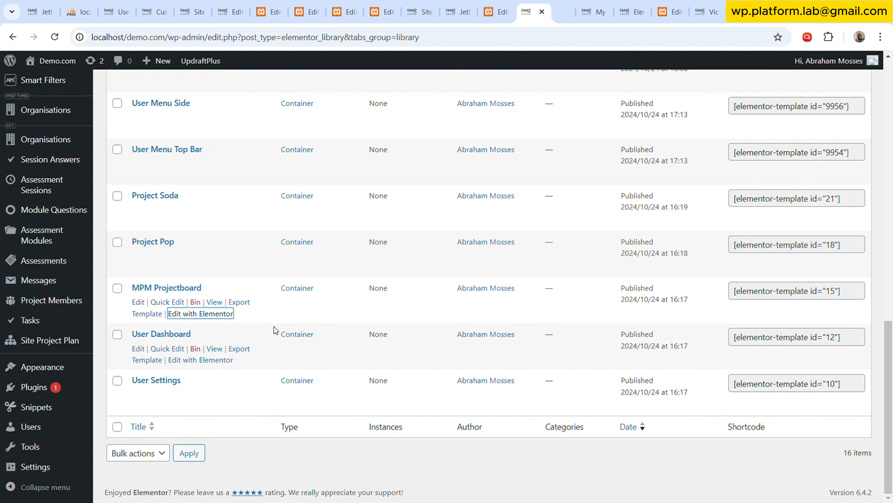
Start a new Elementor template and choose Container as its type.
scroll(356, 295, "up", 12)
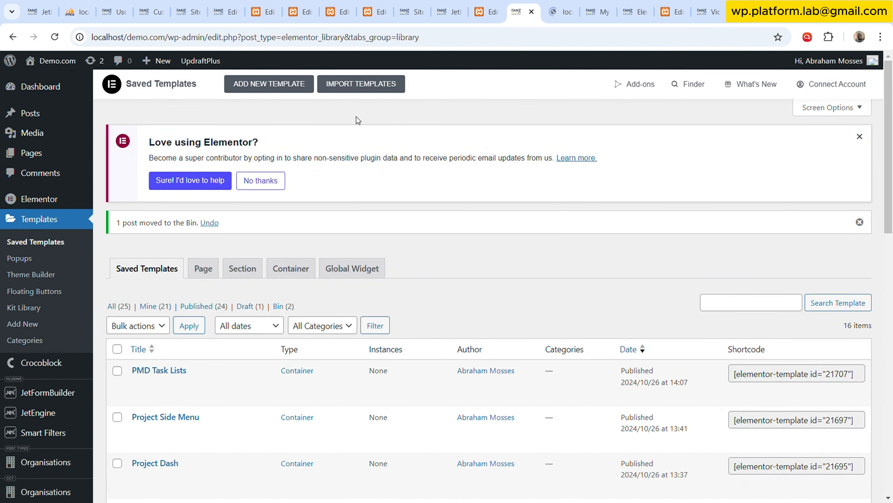
left_click(296, 84)
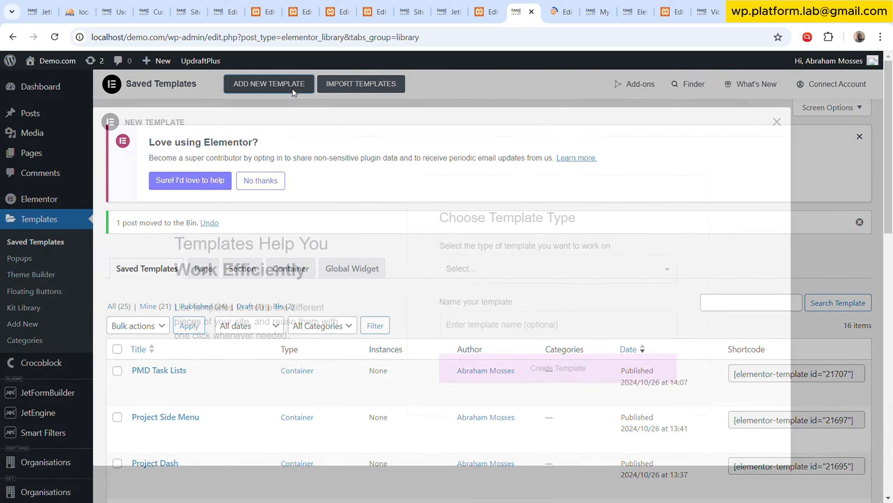
left_click(495, 271)
left_click(497, 321)
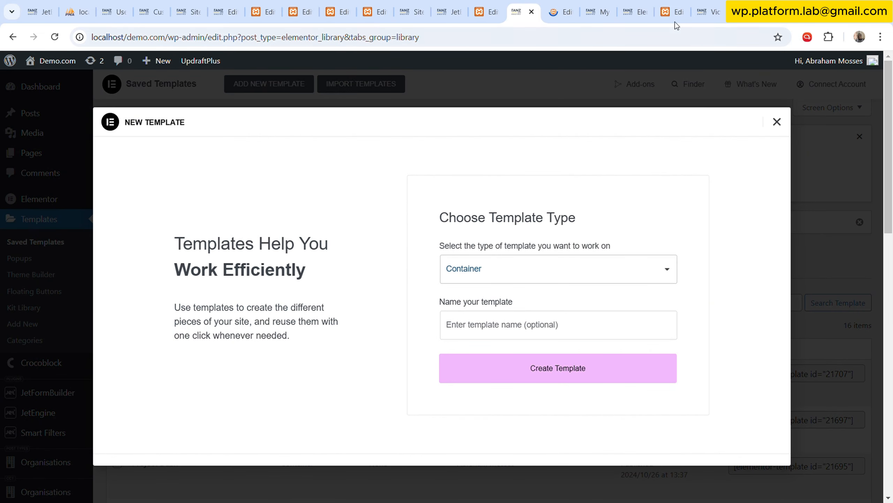
Copy the ms-module value project-overview from the project dashboard's URL into the new template's name.
left_click(700, 7)
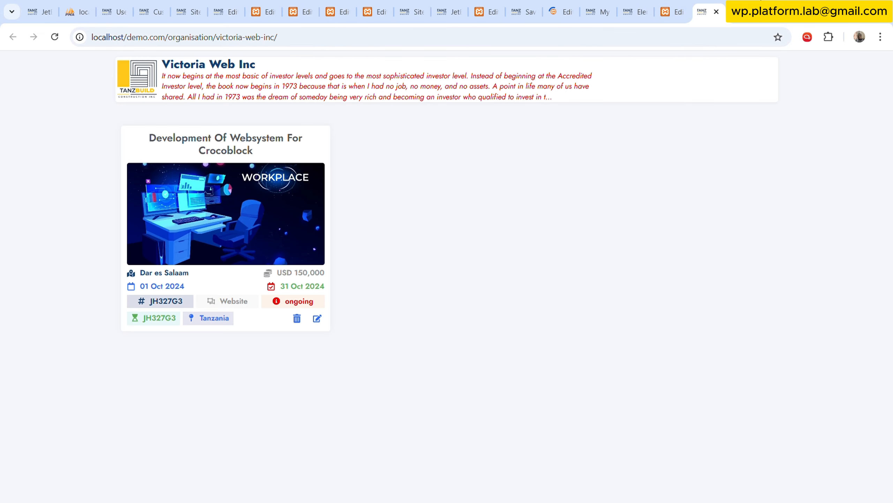
left_click(740, 8)
left_click_drag(417, 39, 473, 42)
key("ctrl+c")
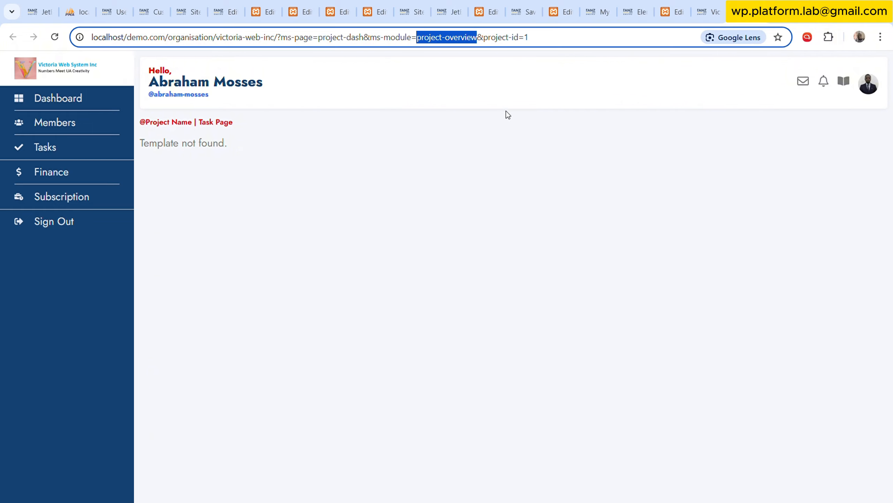
left_click(524, 10)
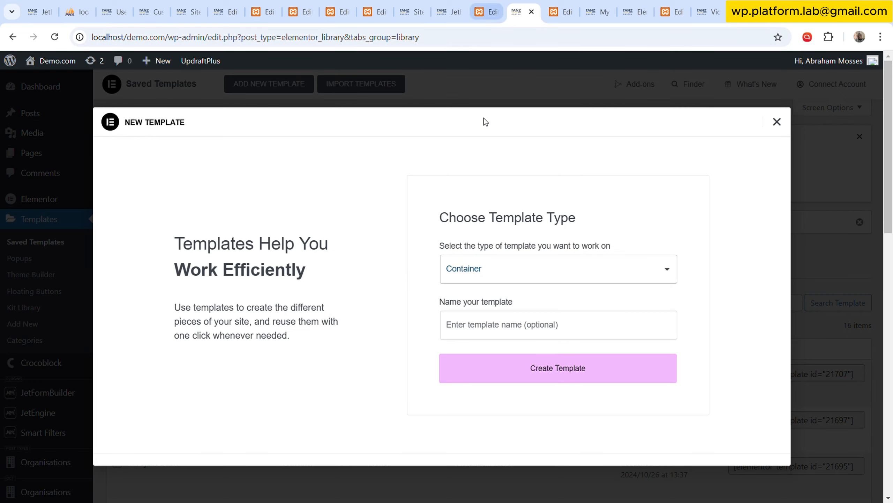
left_click(475, 336)
key("ctrl+v")
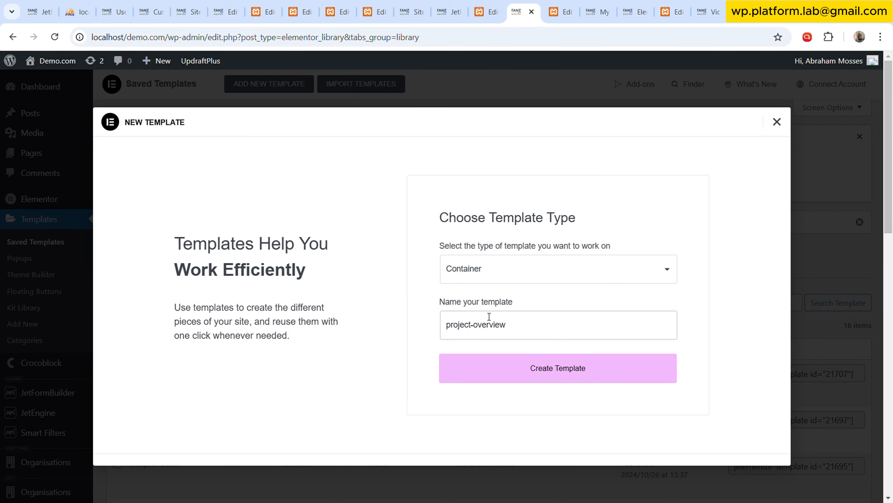
Change the template name to Project Overview and create the template.
type("P")
key("Delete")
type("O")
key("Delete")
key("Delete")
left_click(668, 198)
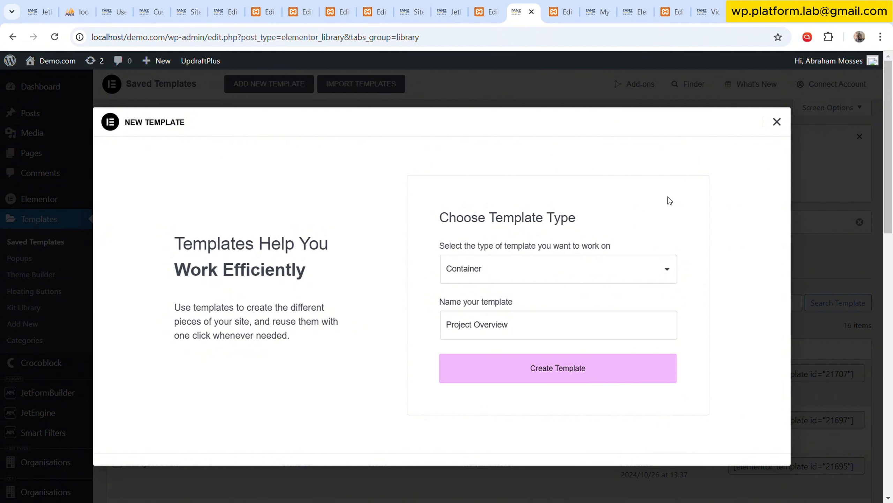
left_click(537, 333)
left_click(566, 379)
Examine the MPM Projectboard template's layout, including its Highlights and Slides containers, and compare it with the empty Project Overview template.
key("ctrl+Tab")
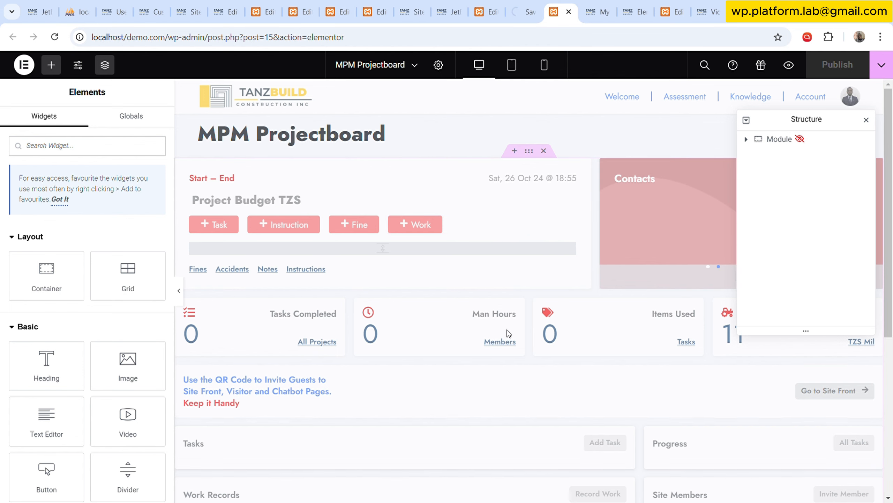
scroll(507, 333, "down", 5)
scroll(578, 379, "up", 5)
left_click_drag(805, 121, 761, 224)
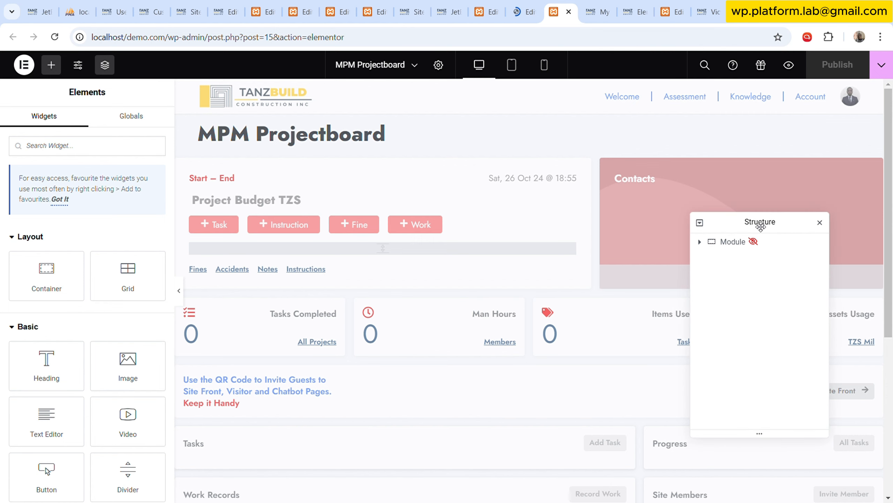
left_click(182, 164)
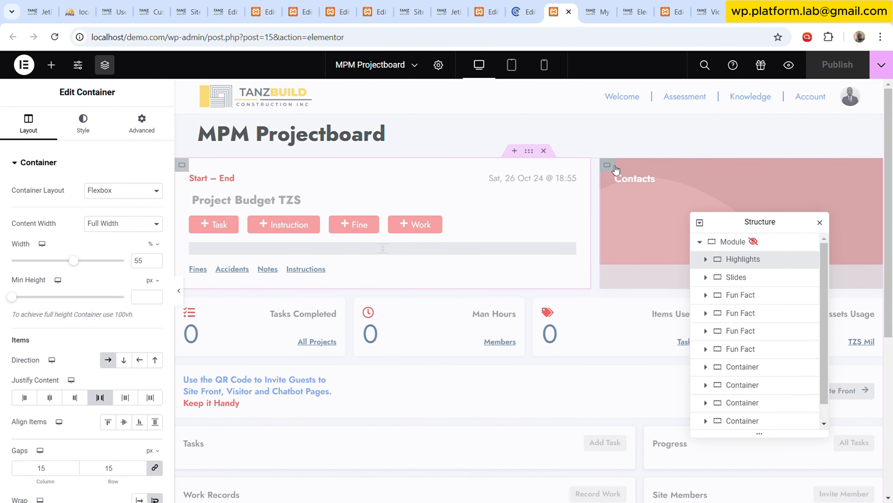
left_click(745, 277)
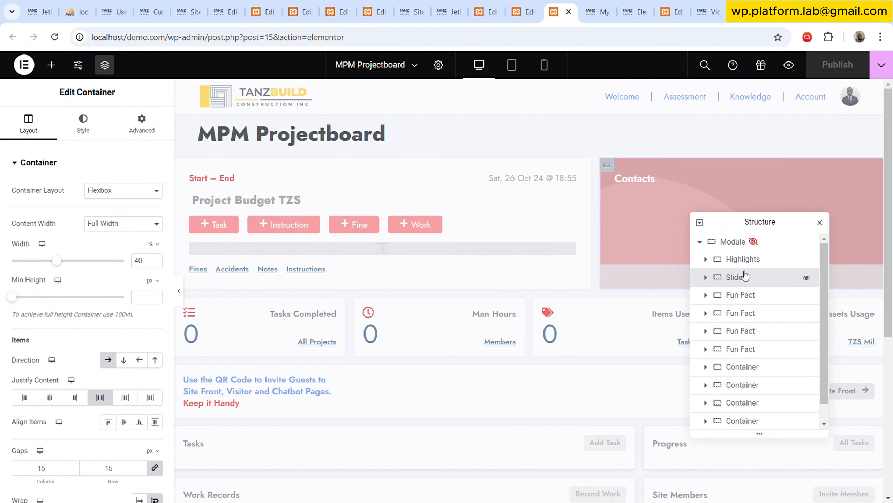
left_click(526, 12)
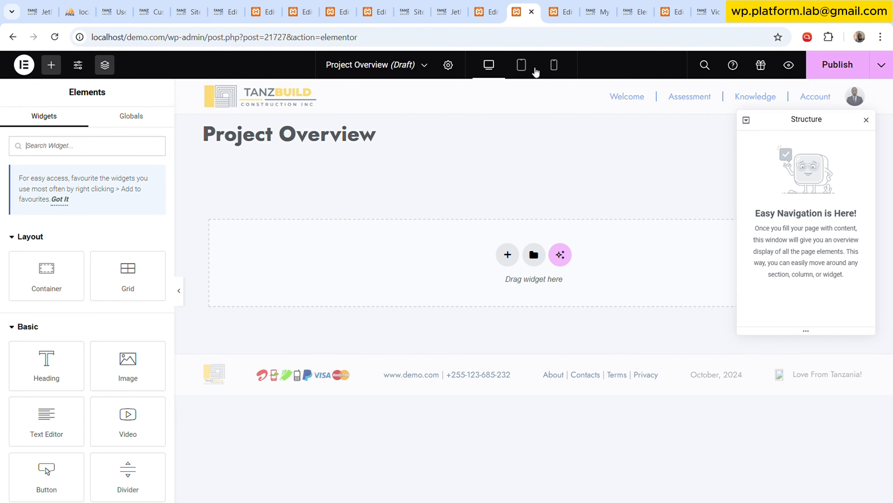
left_click(566, 5)
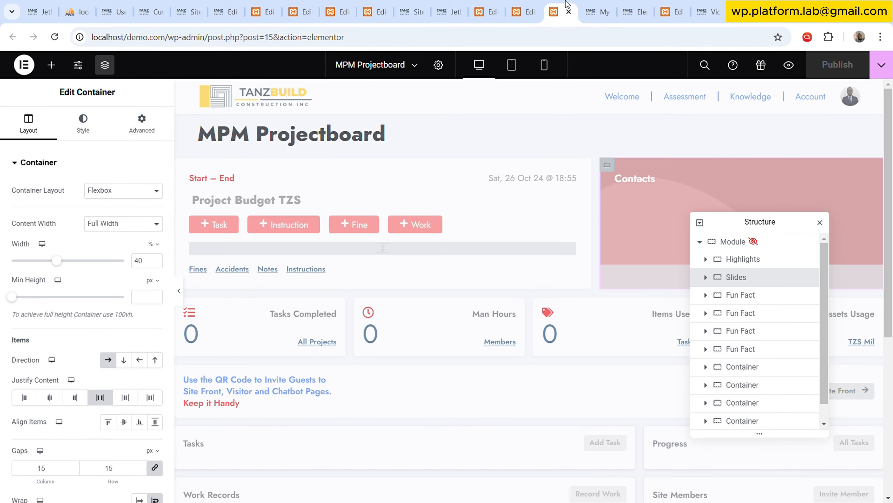
Copy the Highlights container of the MPM Projectboard template.
left_click(745, 260)
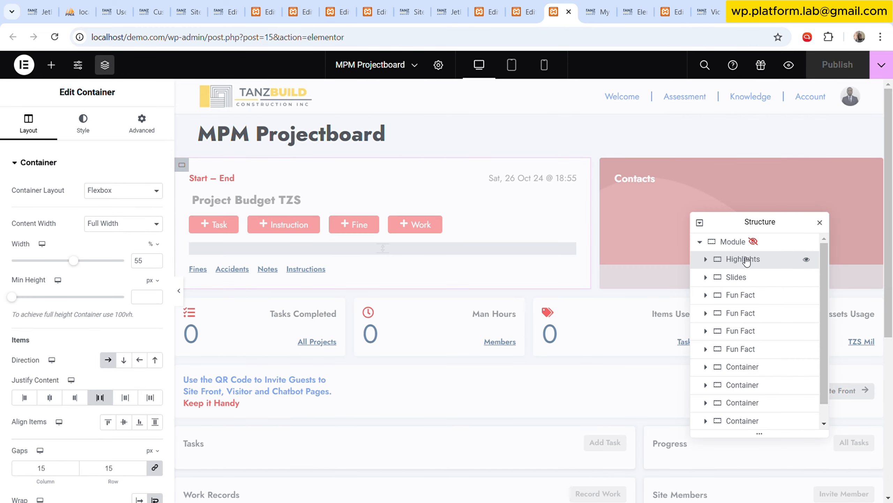
right_click(747, 262)
left_click(772, 283)
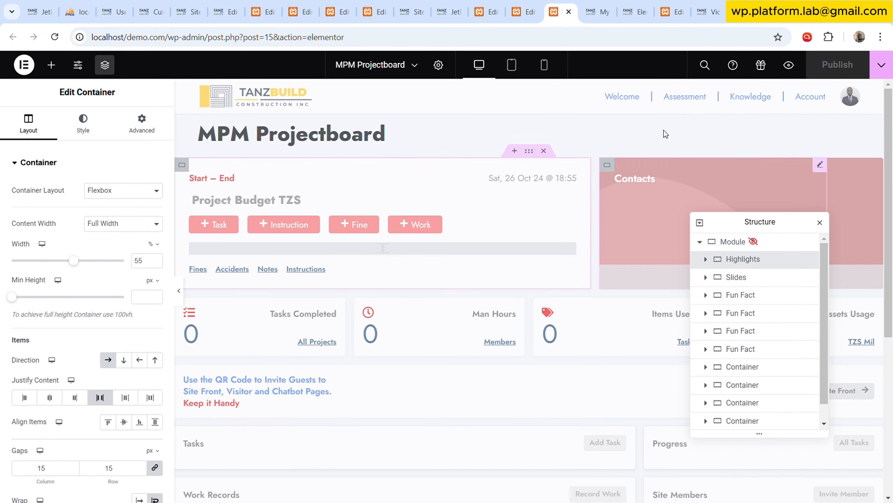
left_click(524, 12)
right_click(311, 236)
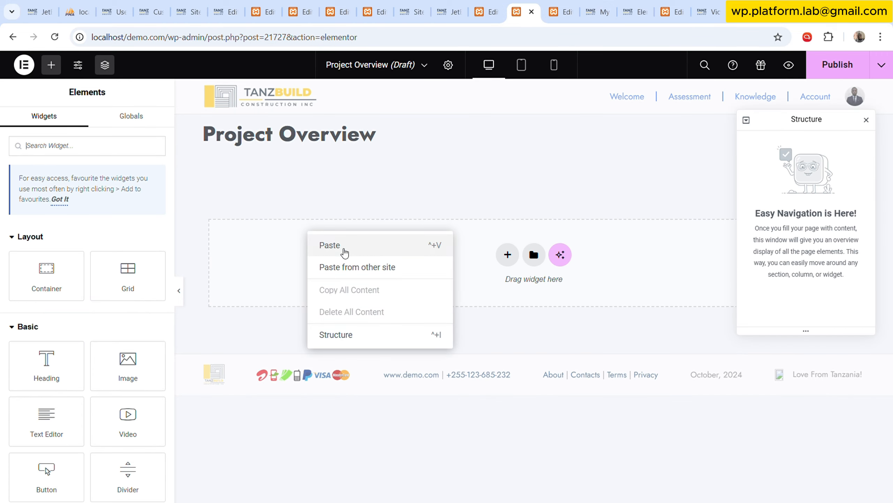
left_click(377, 246)
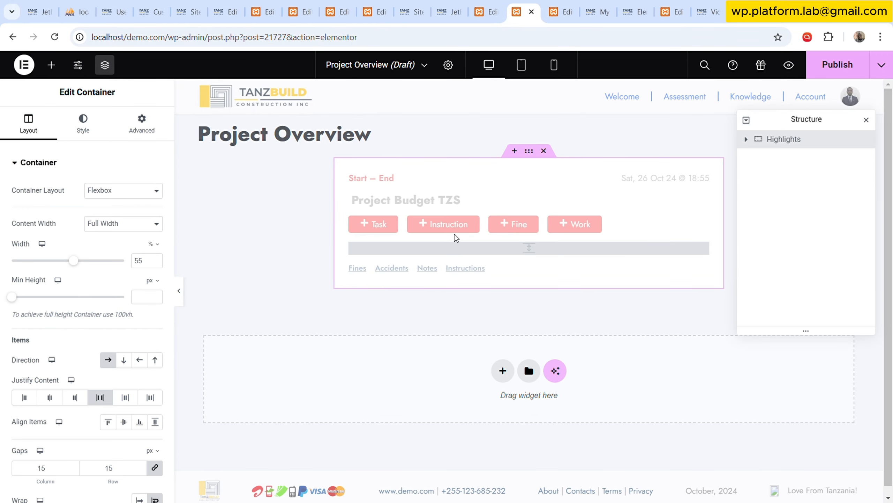
left_click(545, 151)
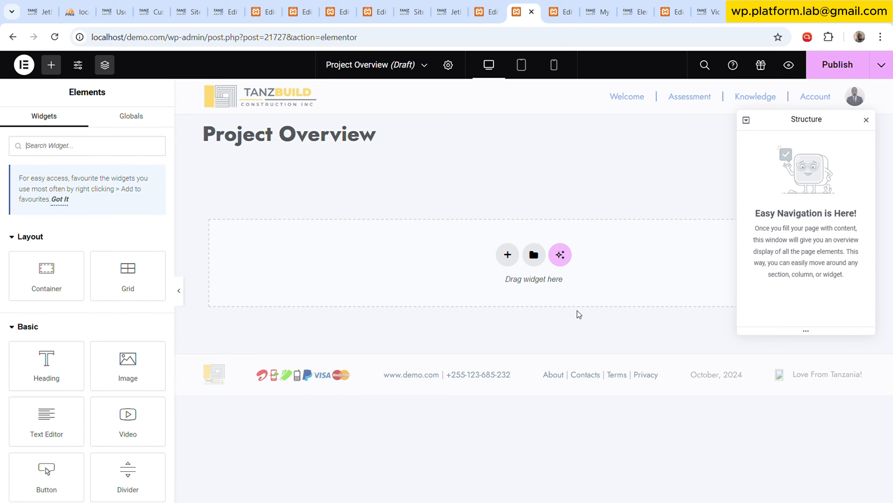
Add a single container with downward direction to the Project Overview template and paste the copied Highlights container inside it.
left_click(504, 253)
left_click(512, 294)
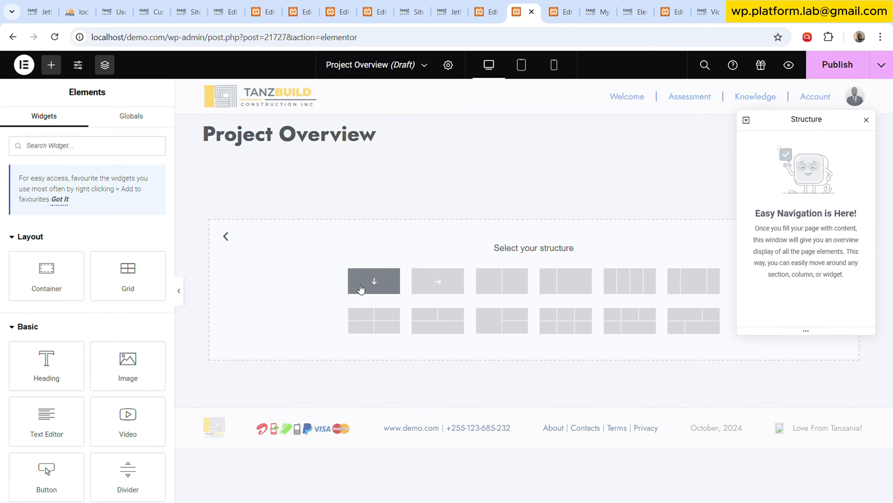
left_click(372, 283)
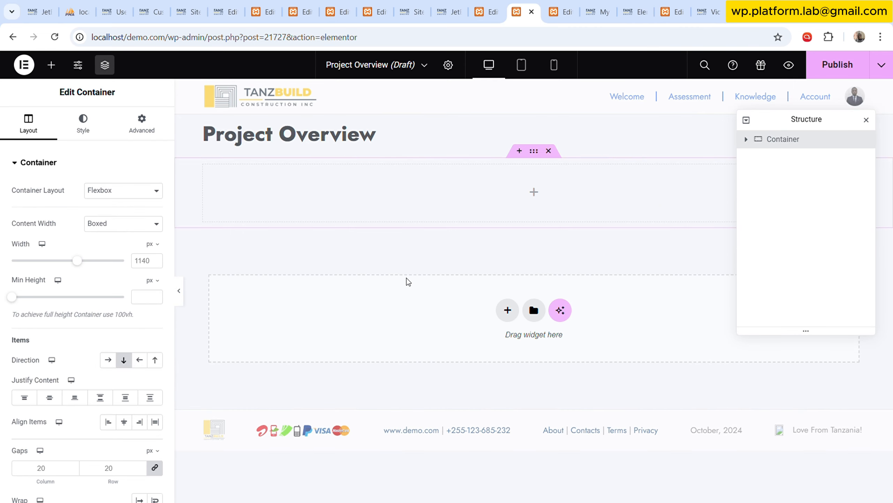
right_click(306, 185)
left_click(383, 291)
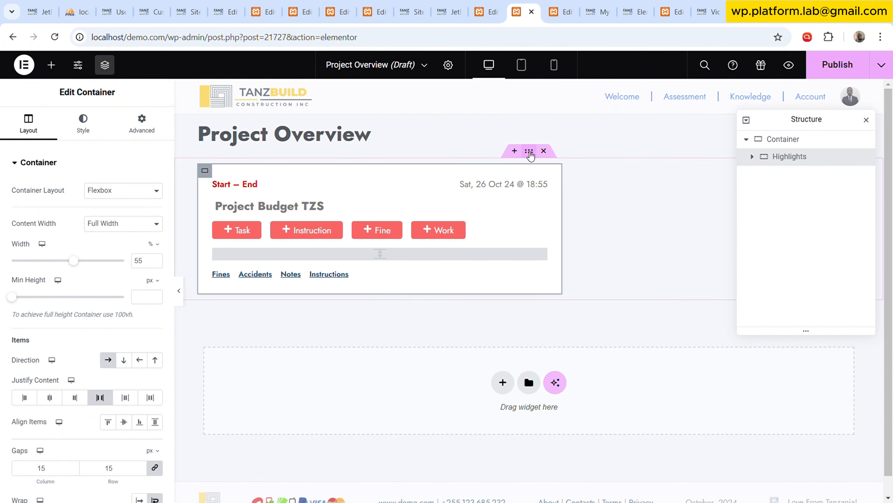
Set the outer container's content width to Full Width.
left_click(529, 152)
left_click(129, 224)
left_click(120, 252)
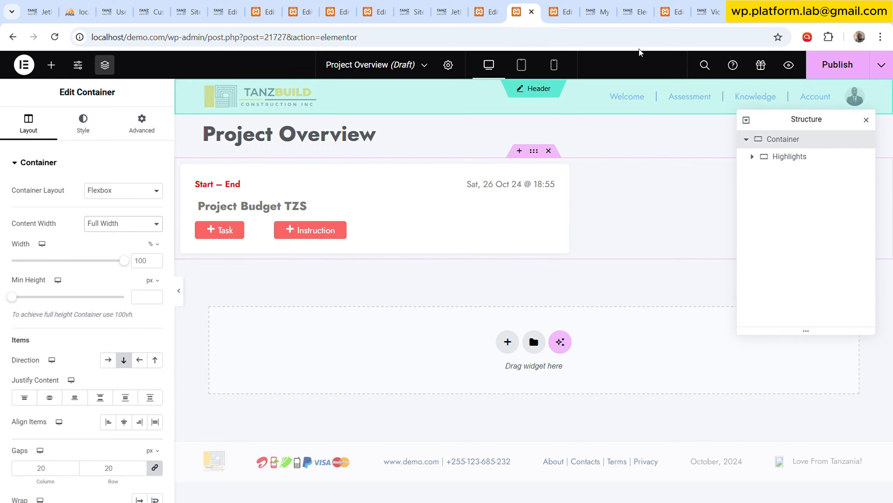
Copy the Module container of MPM Projectboard and paste its style onto the outer container of Project Overview.
left_click(559, 12)
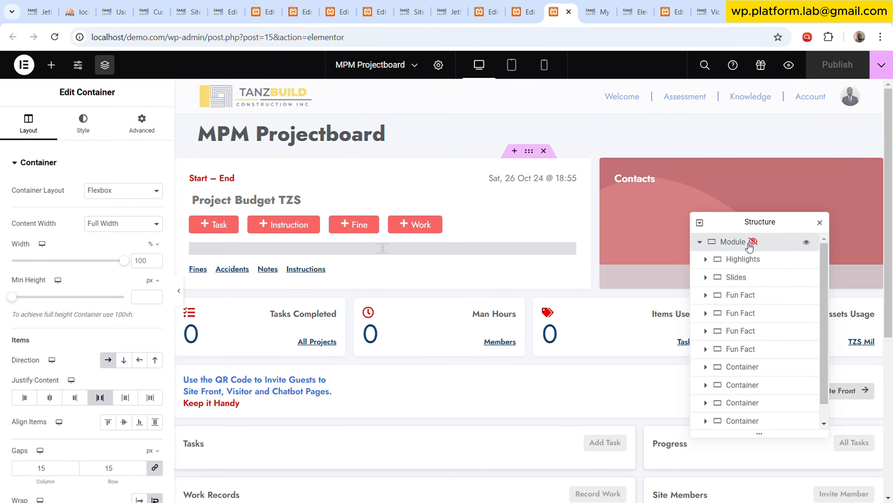
left_click(752, 243)
left_click(701, 242)
right_click(736, 242)
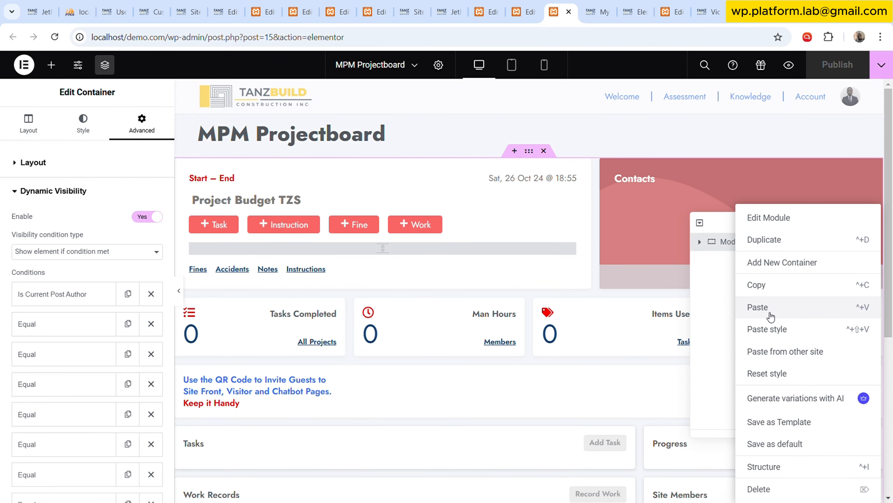
left_click(760, 285)
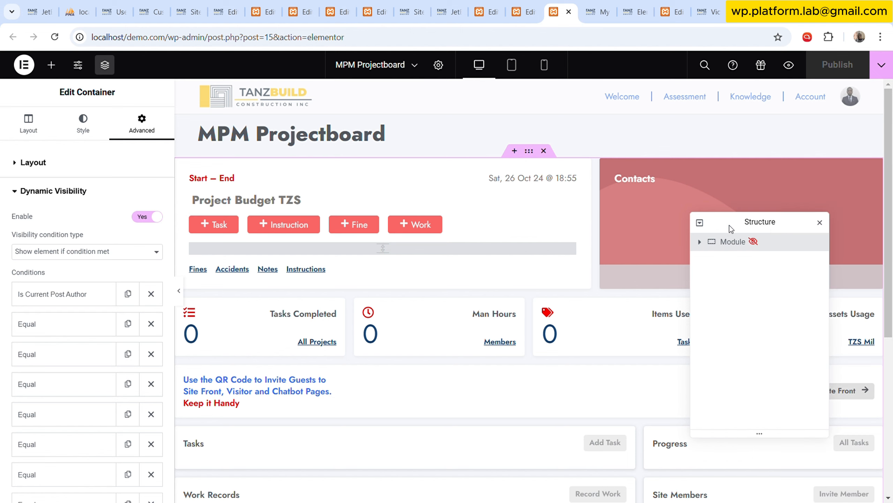
left_click(533, 5)
right_click(779, 140)
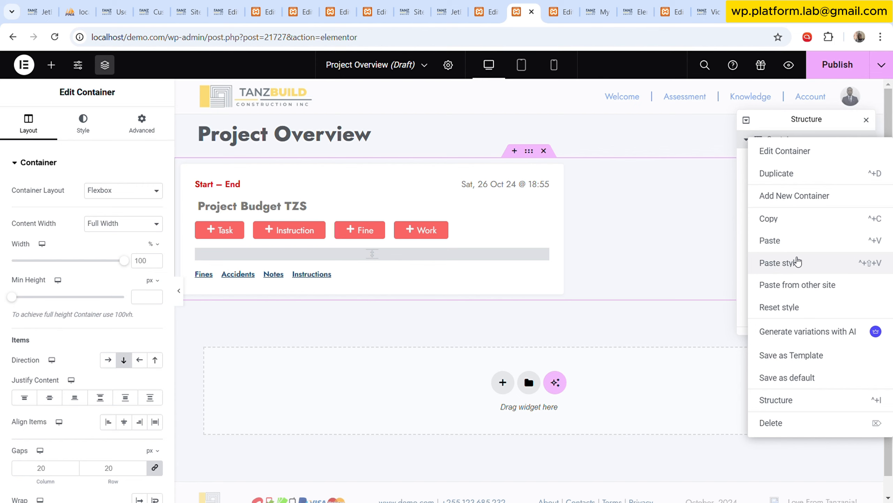
left_click(797, 262)
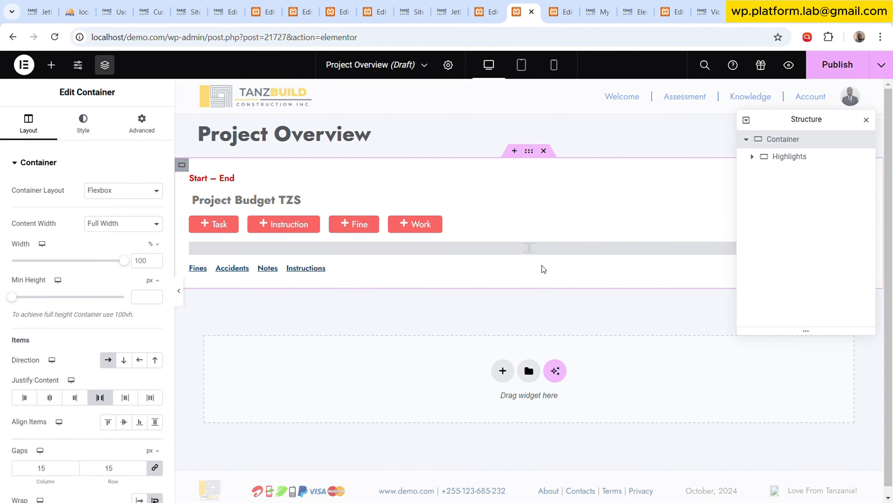
Copy the Slides container from MPM Projectboard and paste it into Project Overview's outer container, beside Highlights.
left_click(791, 158)
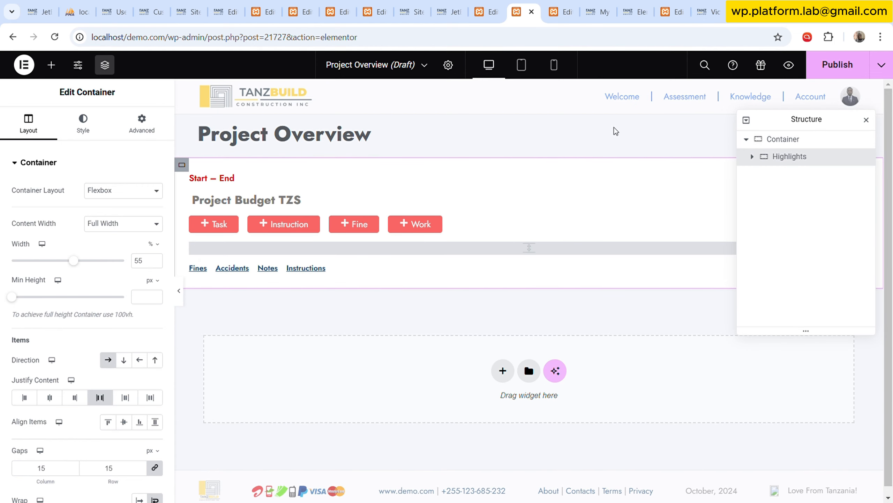
left_click(559, 12)
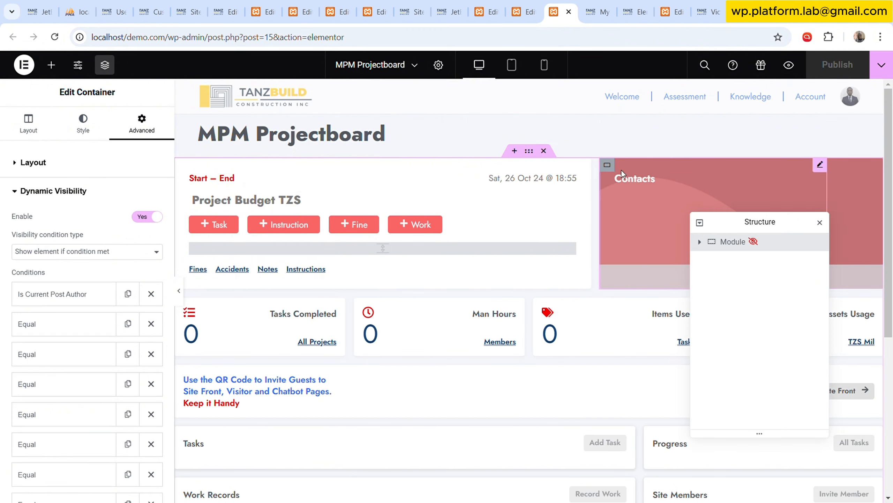
left_click(608, 165)
right_click(610, 167)
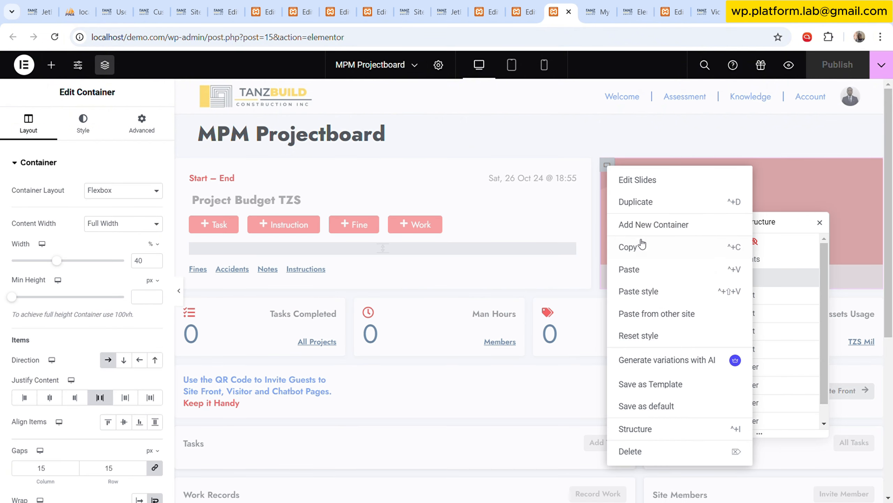
left_click(642, 245)
key("ctrl+Page_Up")
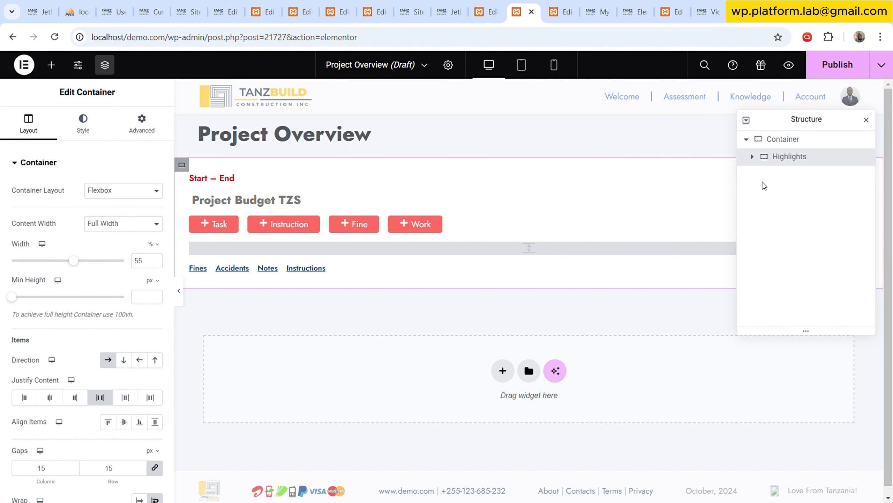
left_click(775, 139)
right_click(775, 140)
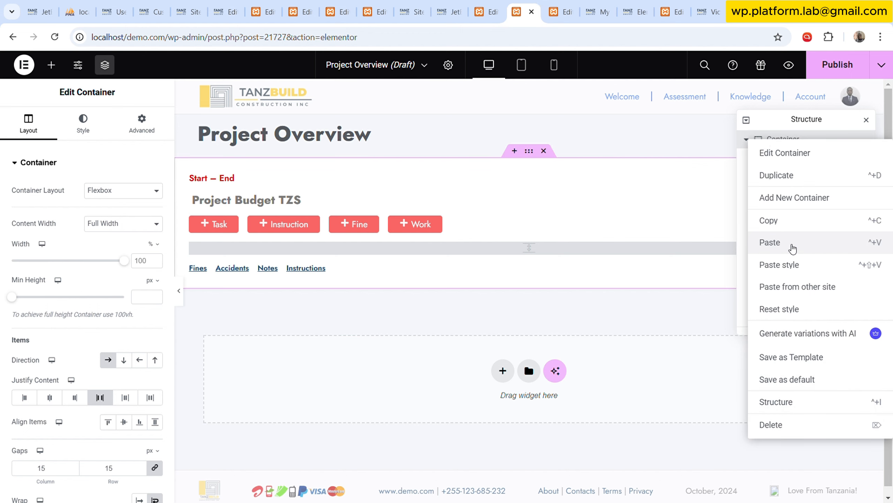
left_click(793, 249)
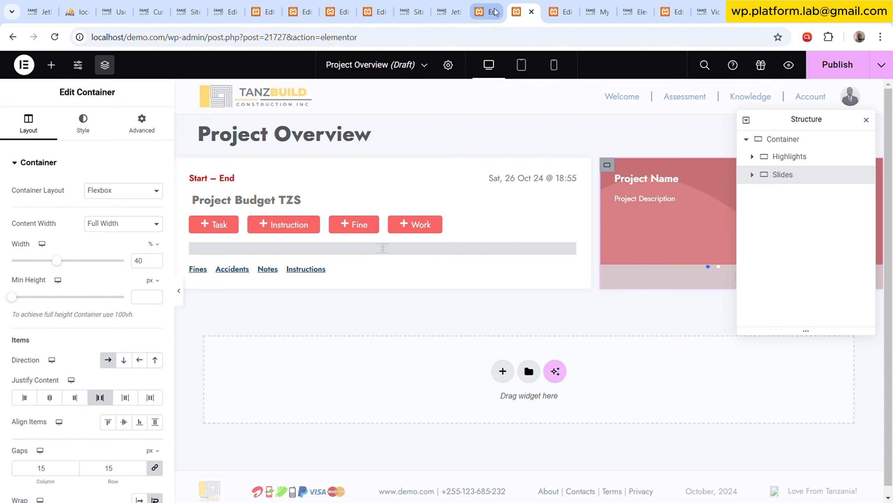
Open the Shortcode Generator of the JetEngine dashboard.
left_click(600, 4)
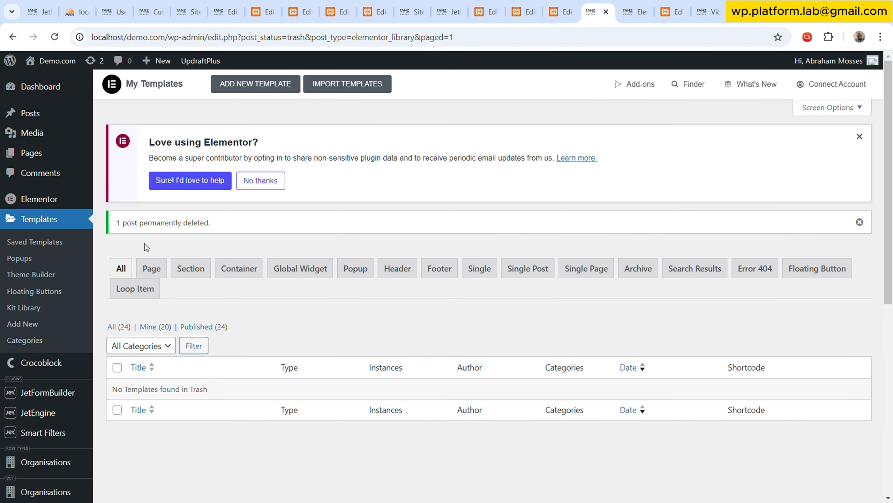
mouse_move(63, 413)
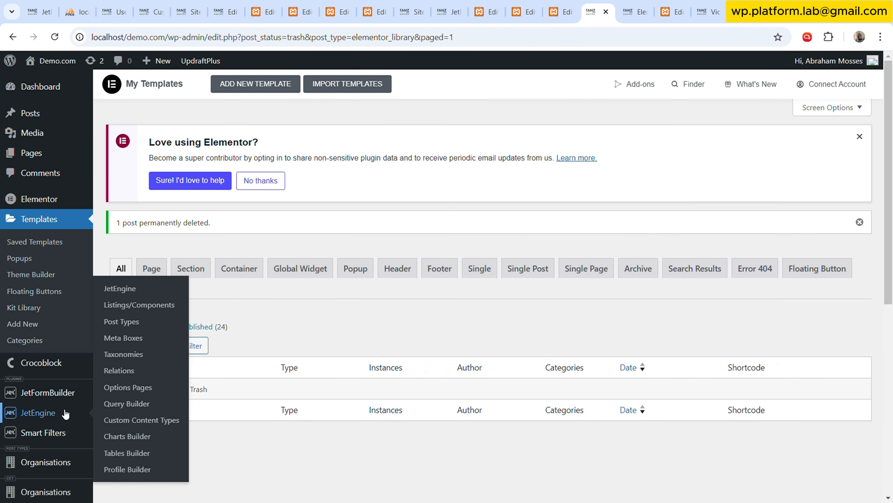
left_click(143, 291)
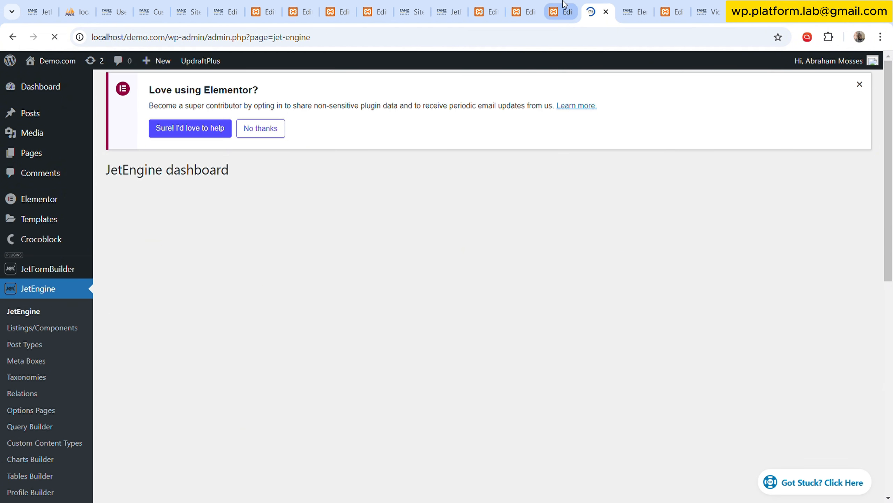
left_click(565, 5)
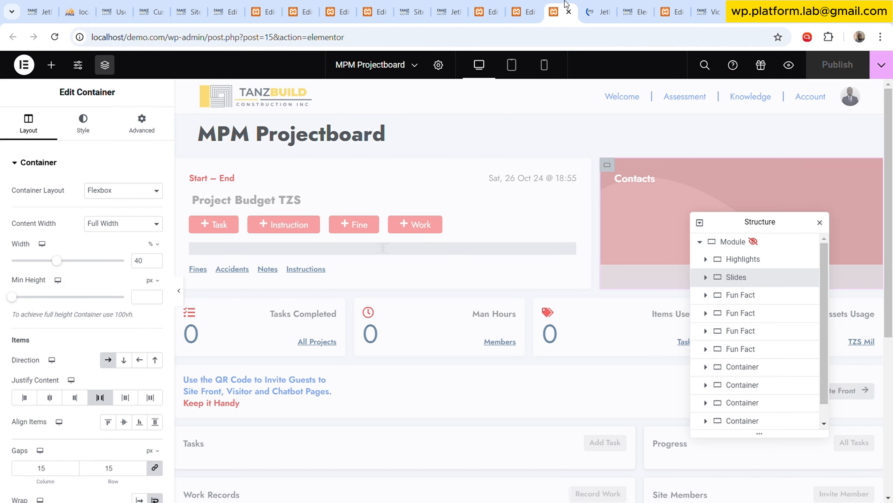
left_click_drag(564, 4, 494, 4)
left_click(600, 5)
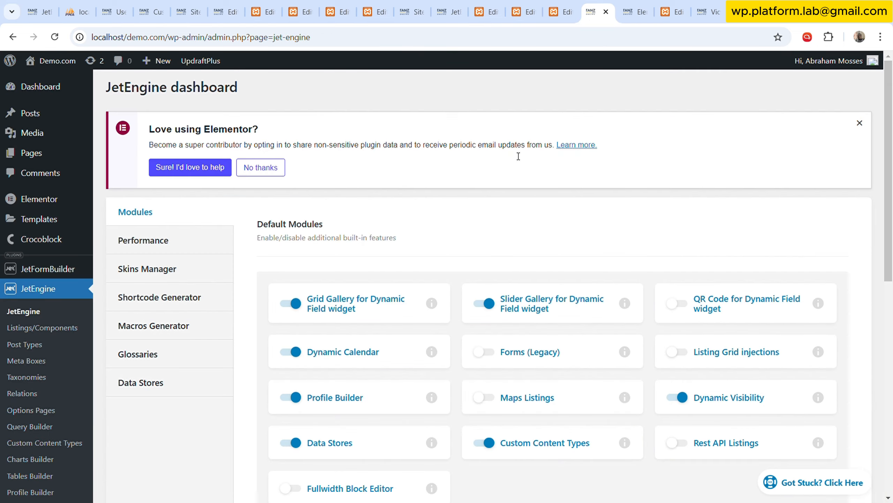
left_click(190, 297)
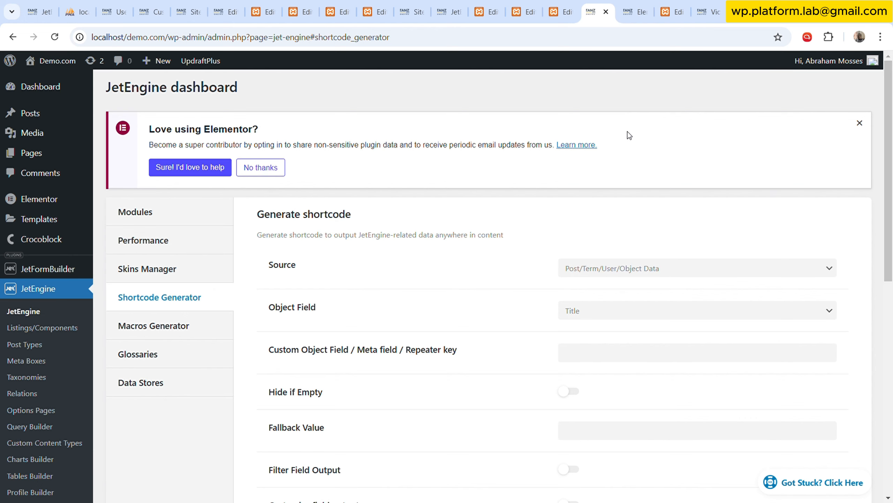
Copy the parameter name project-id from the Victoria Web Inc dashboard page's URL.
left_click(711, 6)
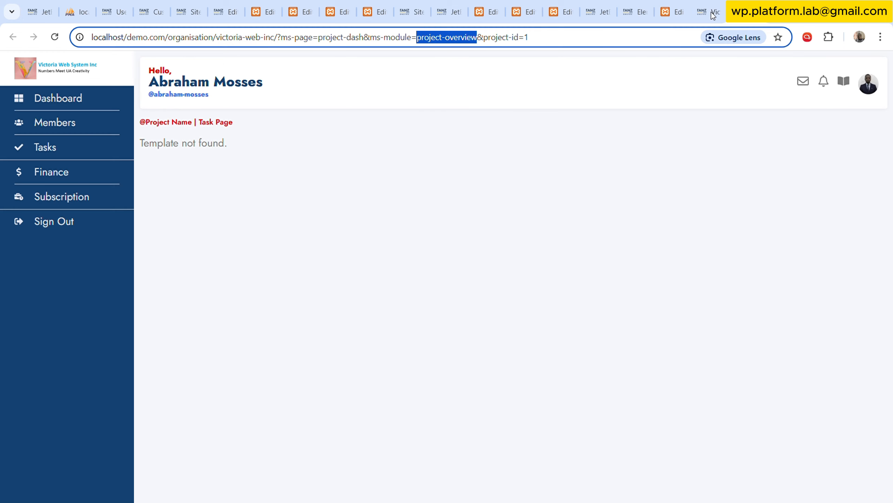
key("ctrl+v")
left_click_drag(487, 44, 523, 43)
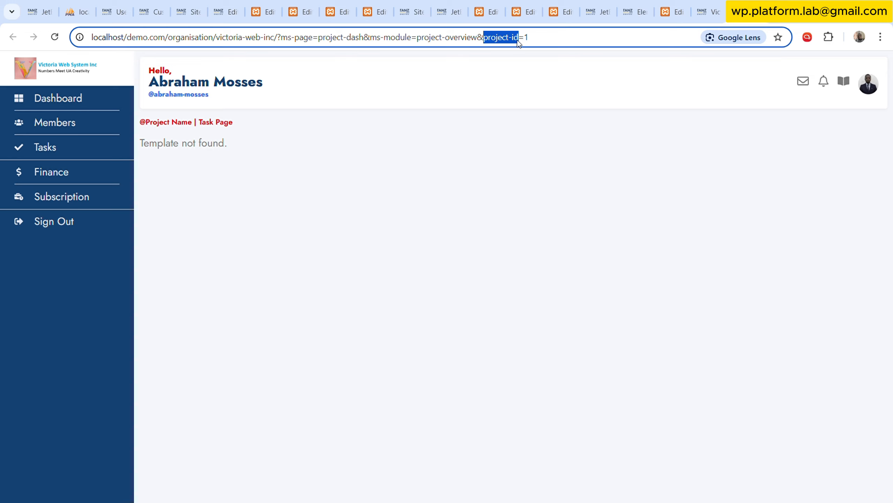
double_click(534, 38)
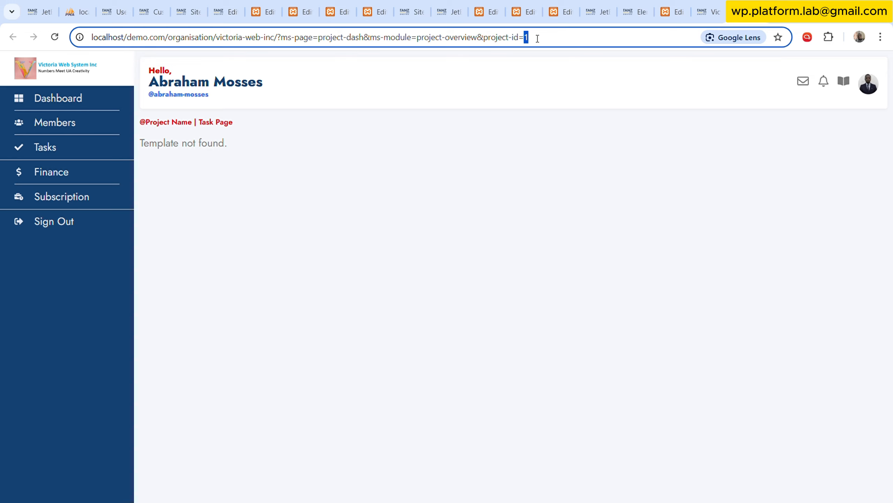
left_click_drag(486, 41, 518, 43)
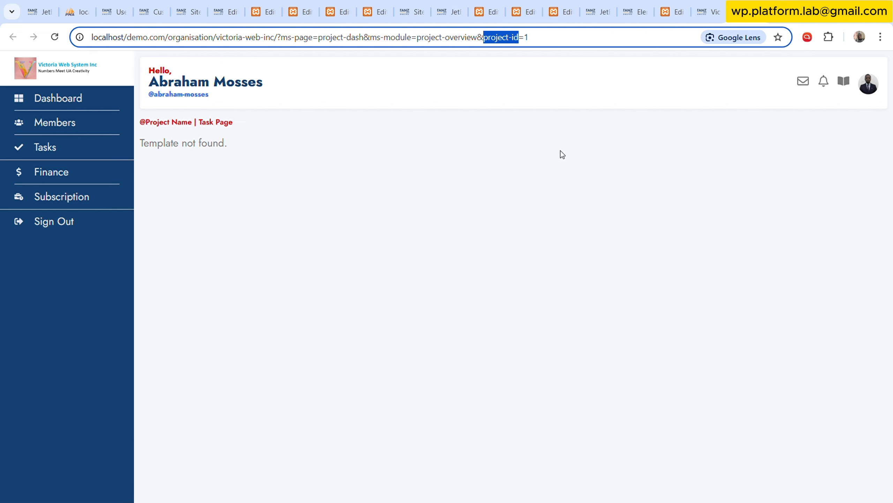
Generate a JetEngine shortcode with Query Variable as its source and project-id as the variable name.
left_click(598, 11)
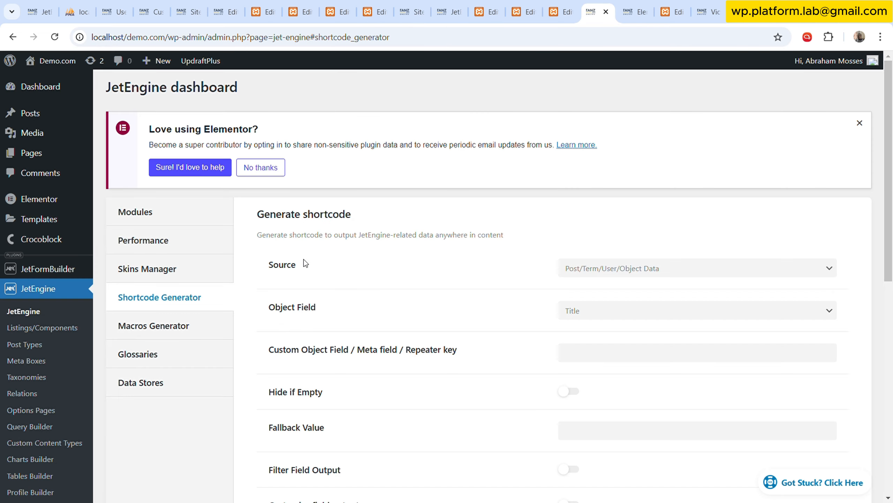
scroll(317, 260, "down", 3)
left_click(609, 152)
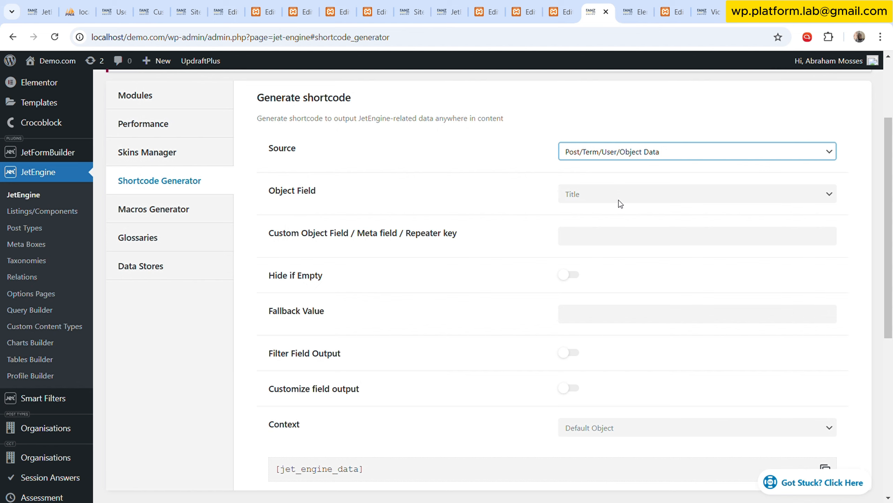
left_click(618, 205)
left_click(601, 199)
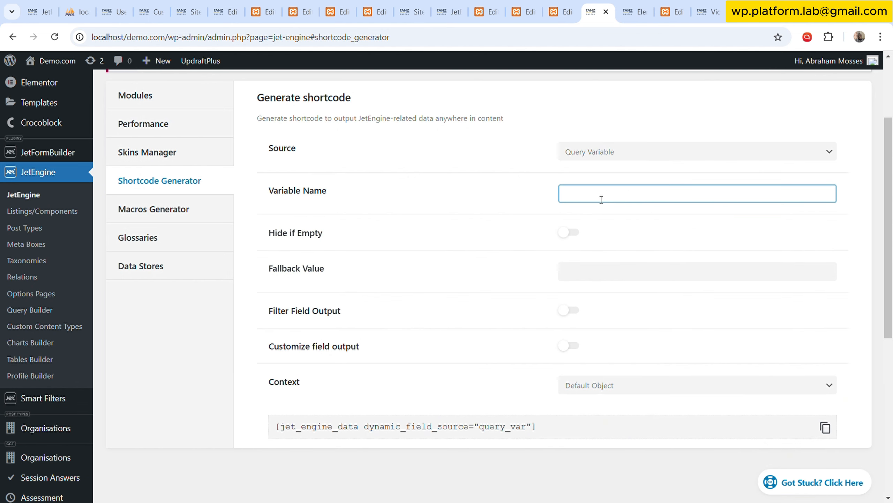
key("ctrl+v")
left_click(530, 219)
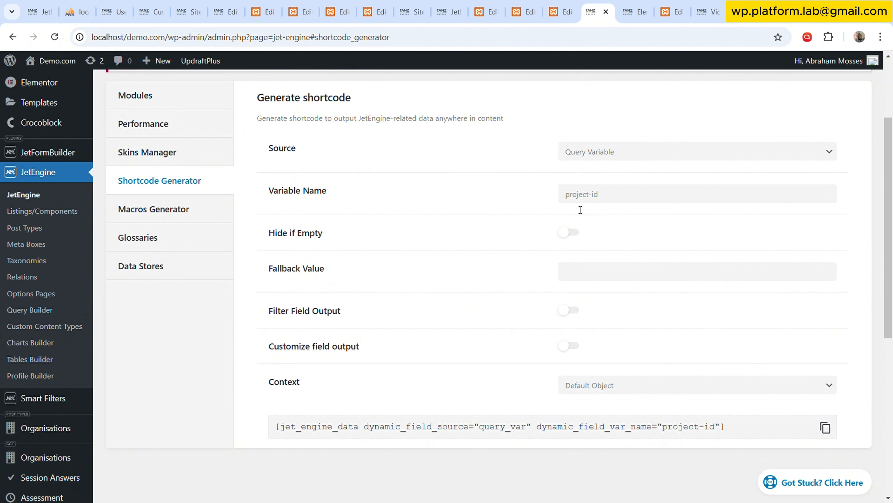
Open the Site Project Plan items in a new tab and close the surplus older browser tabs.
scroll(81, 394, "down", 5)
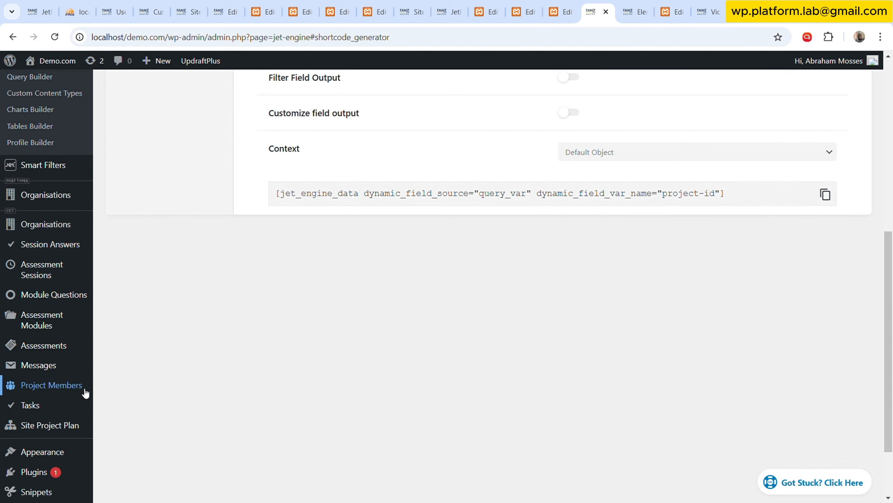
left_click(71, 425, "ctrl")
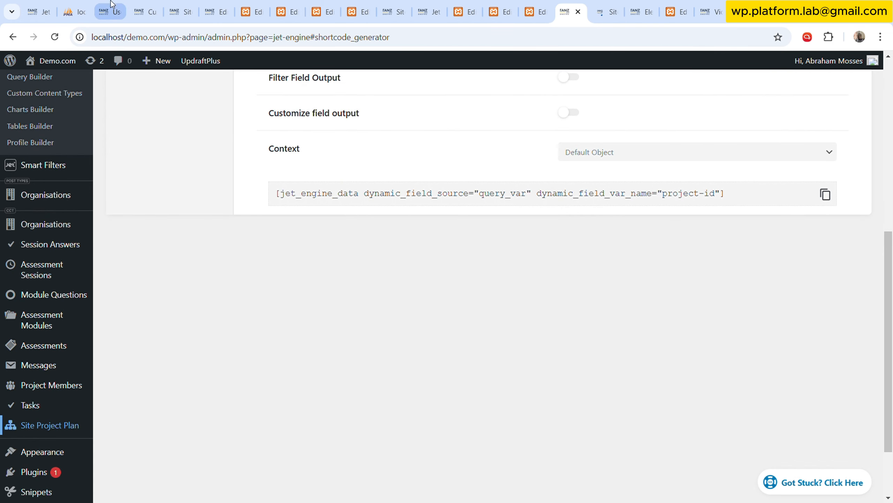
left_click(113, 12)
left_click(116, 13)
left_click(116, 13)
left_click(116, 13)
left_click(117, 12)
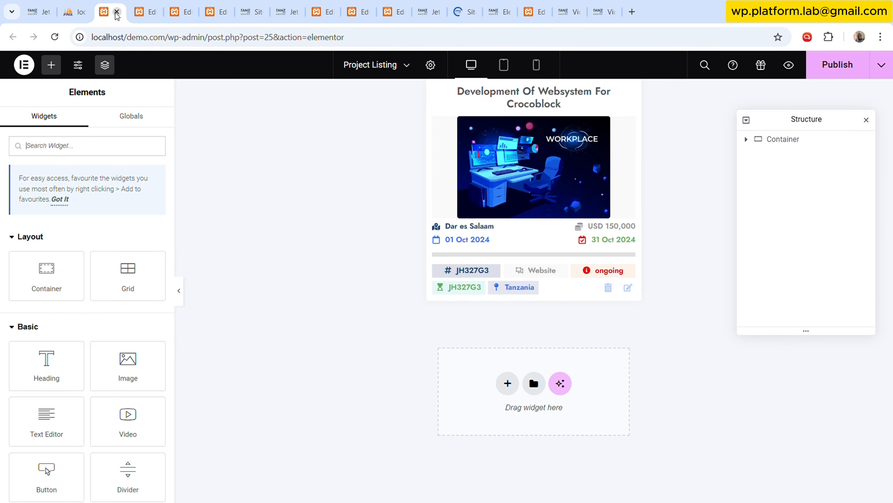
left_click(117, 13)
left_click(117, 12)
left_click(117, 12)
left_click(117, 12)
left_click(117, 13)
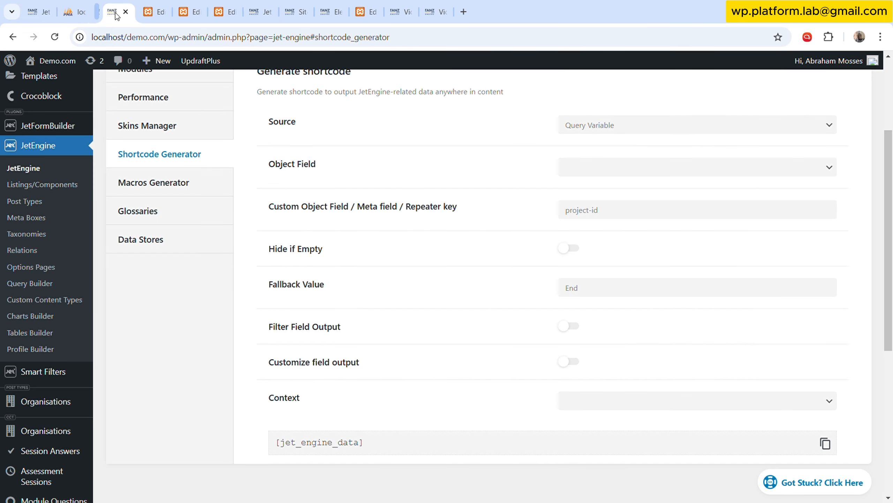
left_click(117, 12)
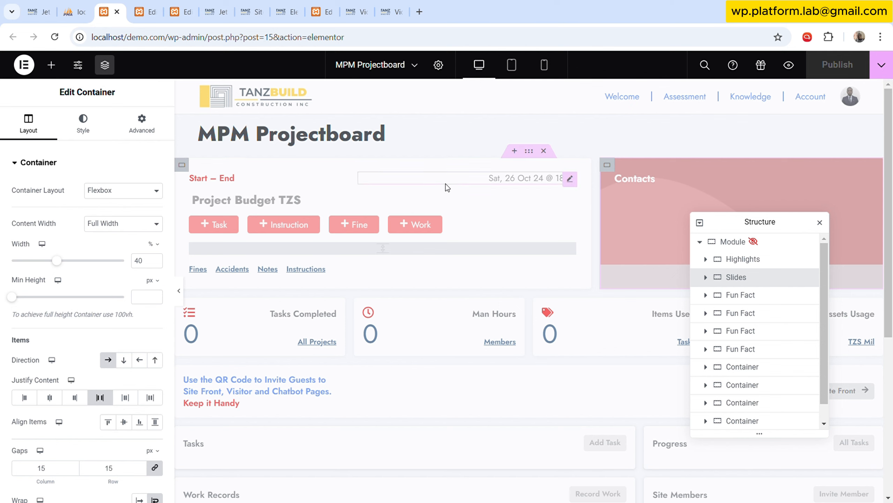
Open Site Project Plan item #1 for editing and look through its fields.
left_click(400, 4)
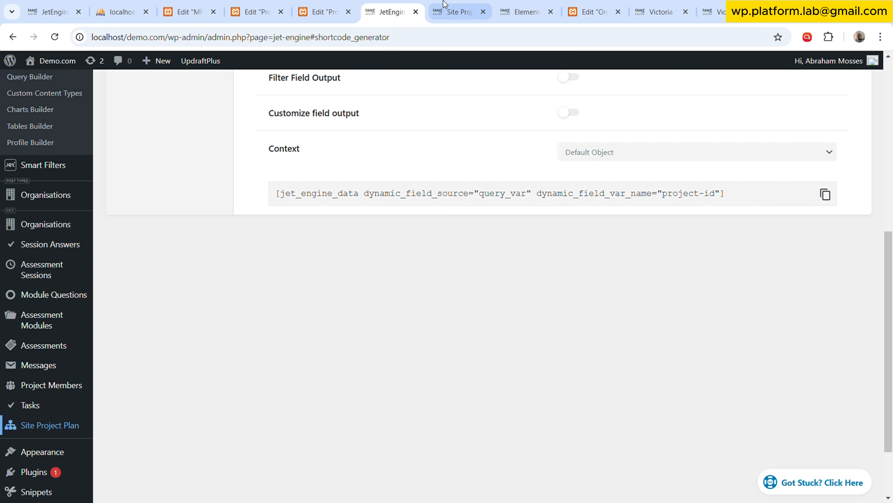
left_click(458, 10)
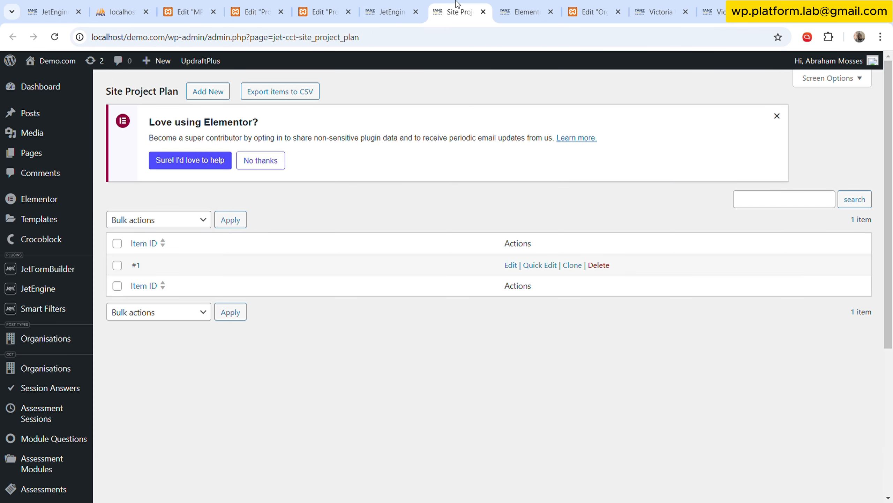
left_click(510, 264)
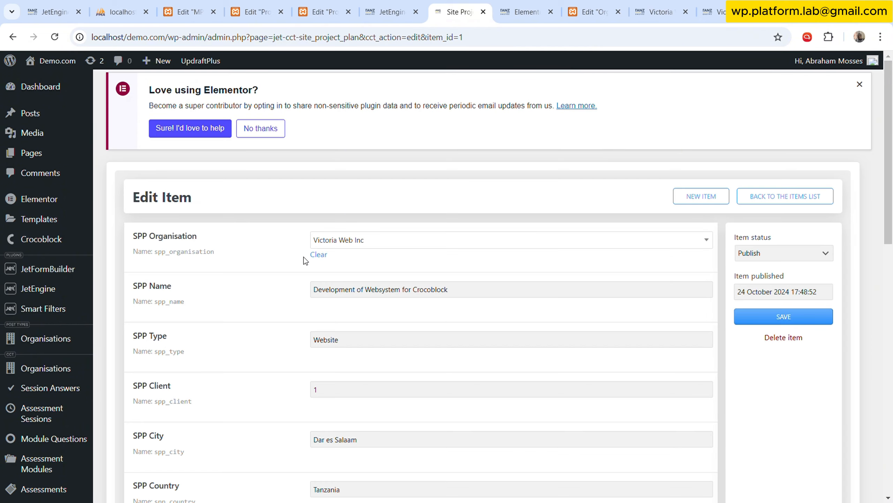
scroll(270, 277, "down", 7)
scroll(270, 278, "up", 5)
scroll(272, 277, "down", 3)
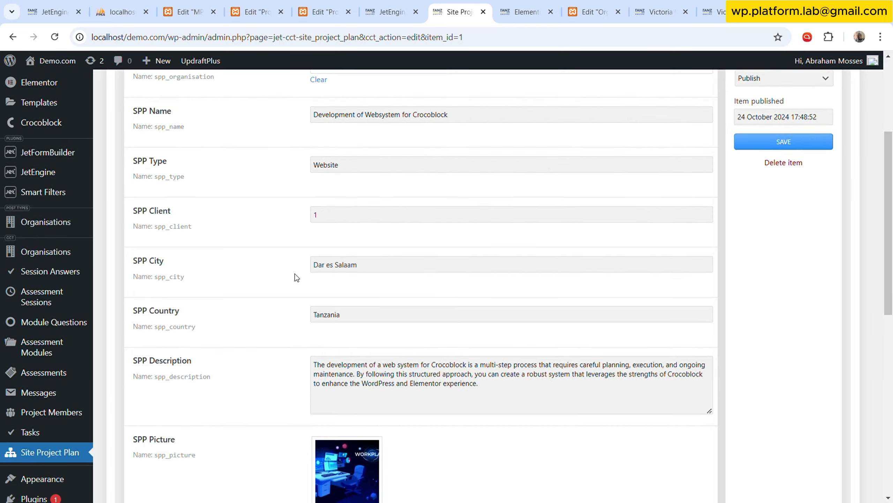
scroll(294, 276, "up", 3)
Return to the Project Overview template and check the Start – End placeholder in Highlights.
left_click(541, 5)
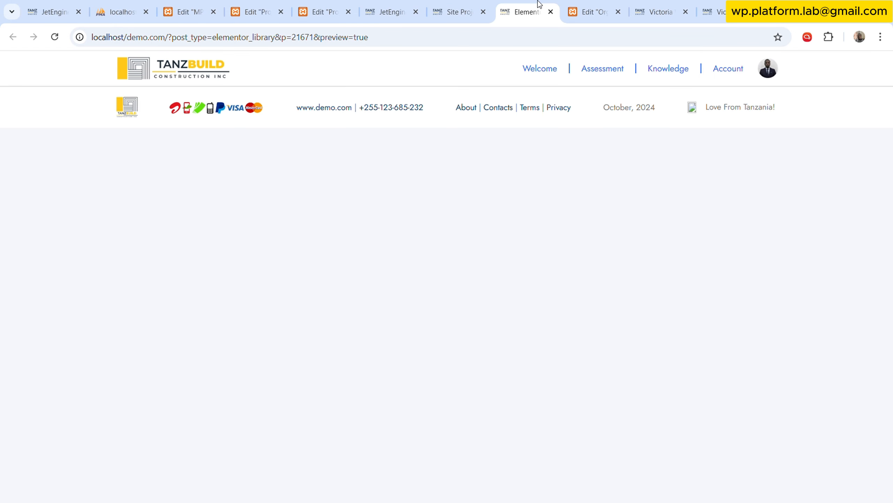
left_click(581, 11)
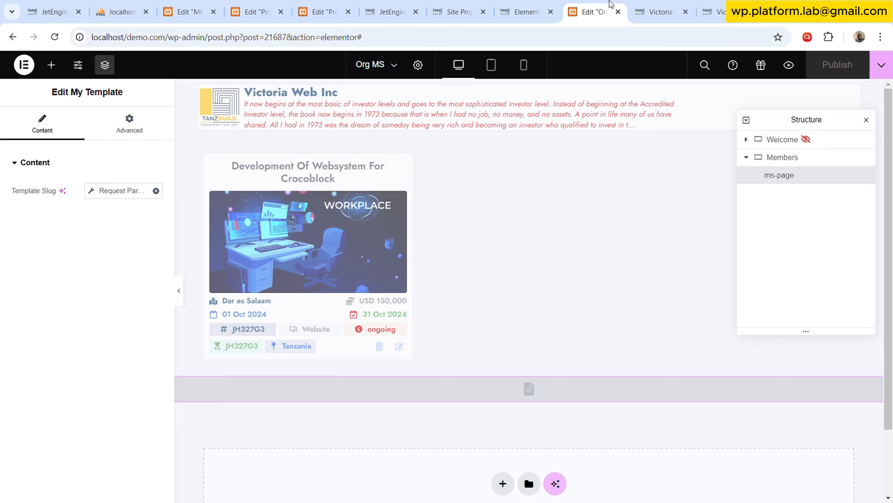
left_click(526, 12)
left_click(457, 11)
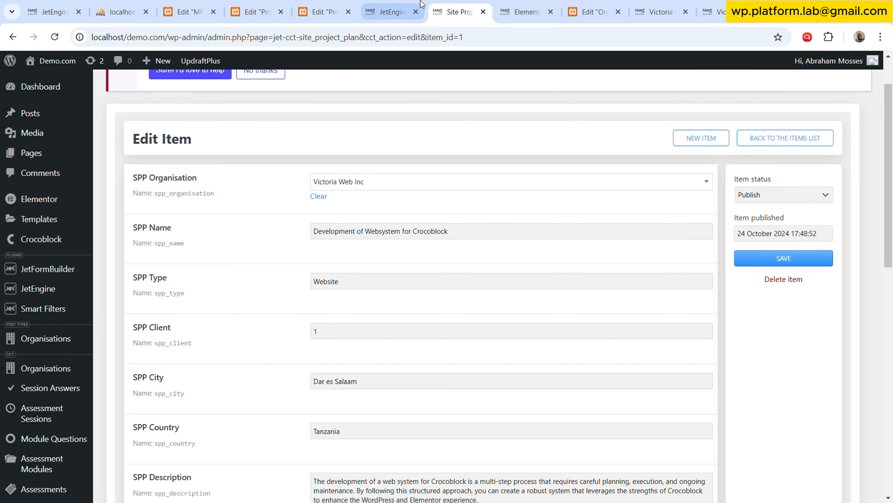
left_click(387, 11)
left_click(320, 12)
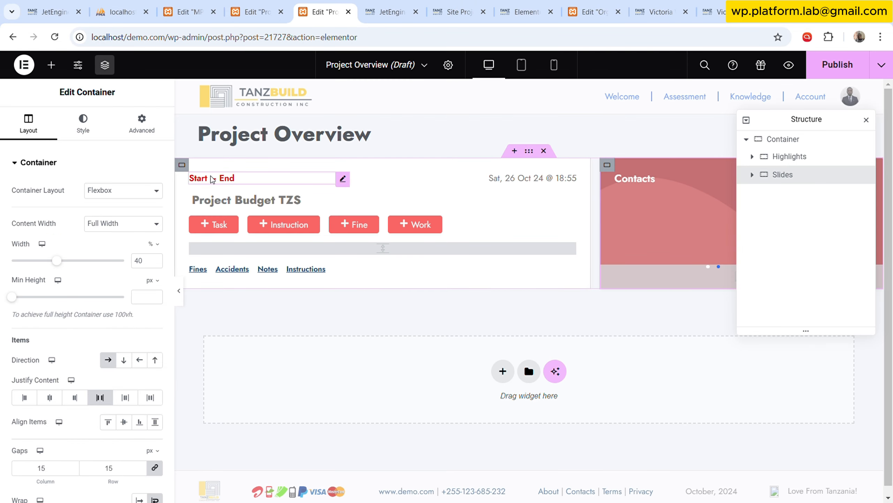
Examine the field names of SPP Start and SPP End in Site Project Plan item #1.
left_click(405, 3)
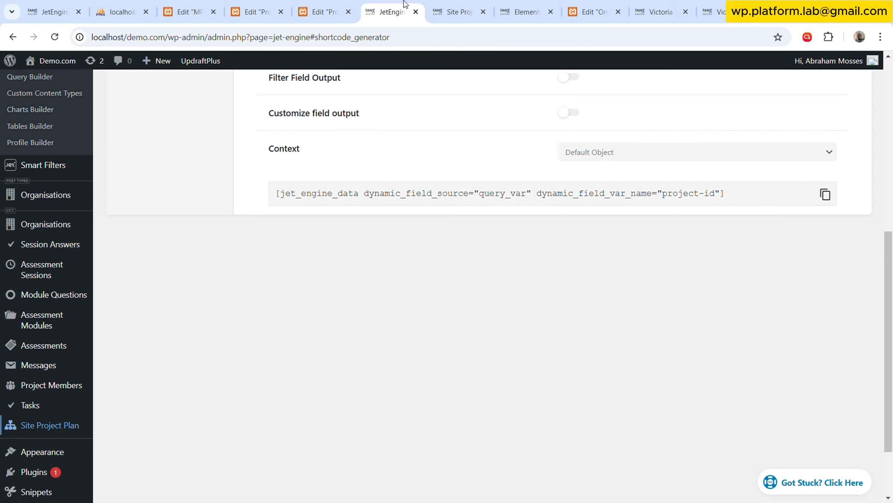
scroll(374, 153, "up", 5)
left_click(452, 4)
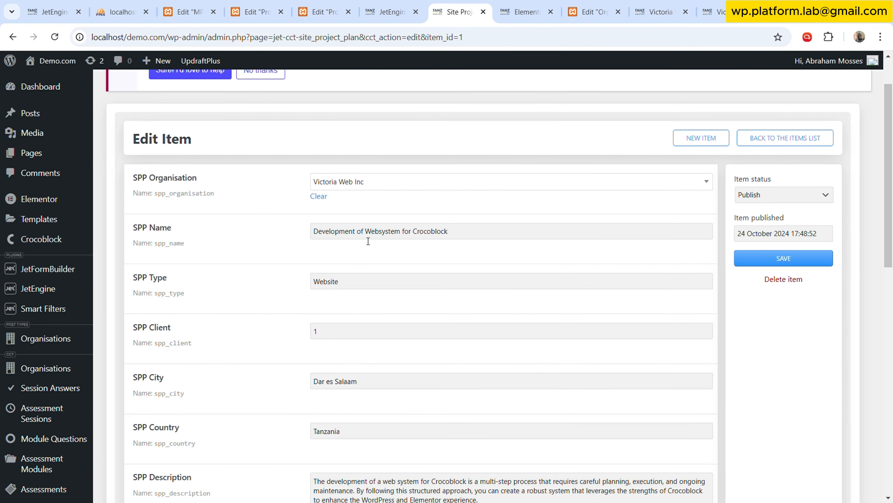
scroll(367, 239, "down", 10)
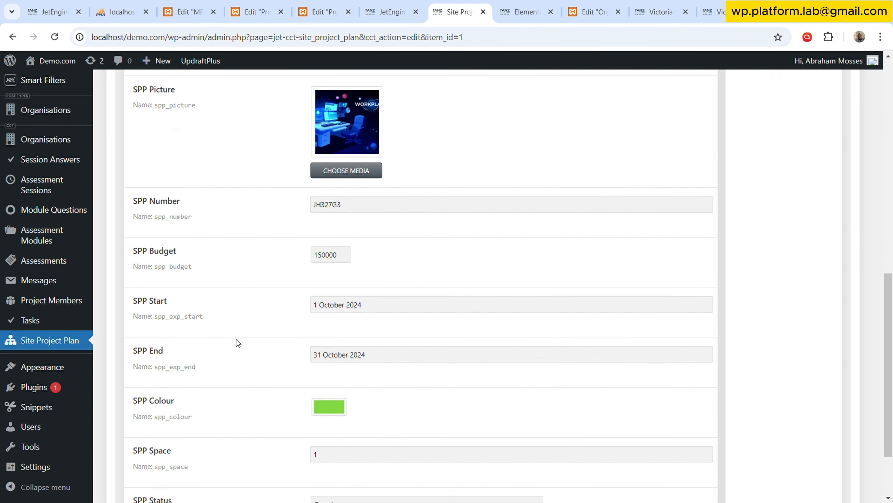
mouse_move(182, 316)
mouse_move(196, 368)
Open the list of all code snippets in a new tab and look through it for JetEngine snippets.
mouse_move(65, 415)
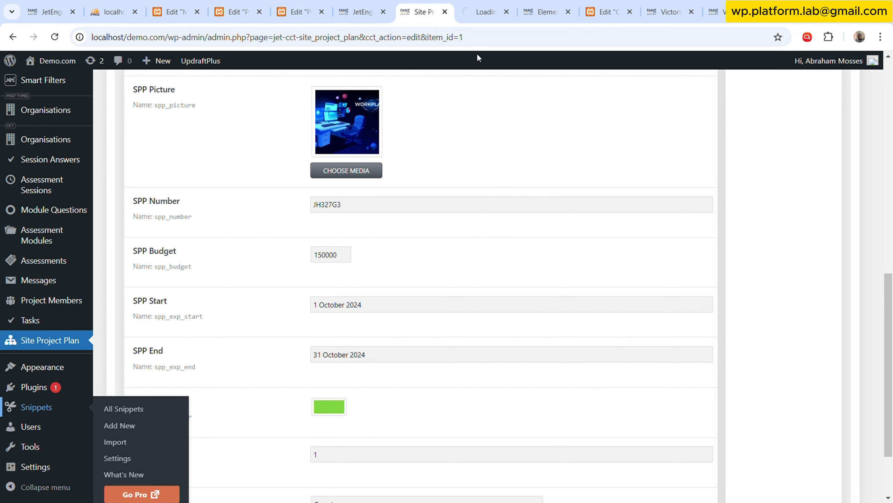
left_click(486, 4)
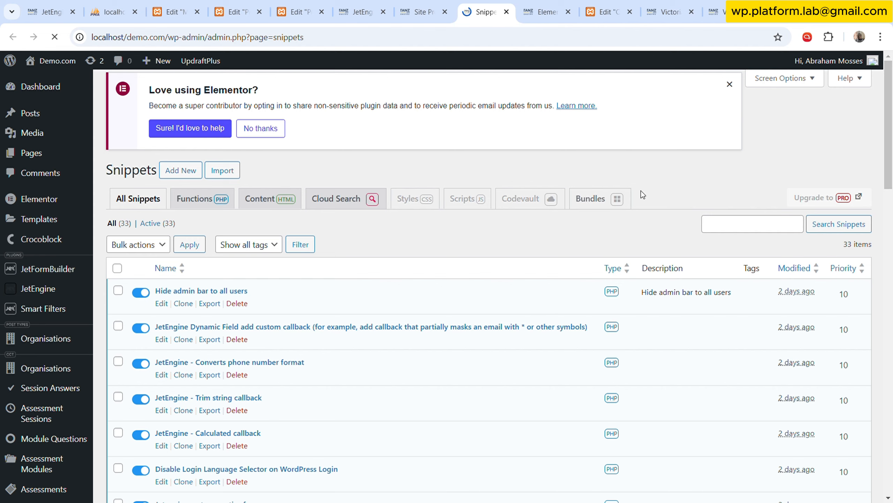
scroll(676, 200, "down", 10)
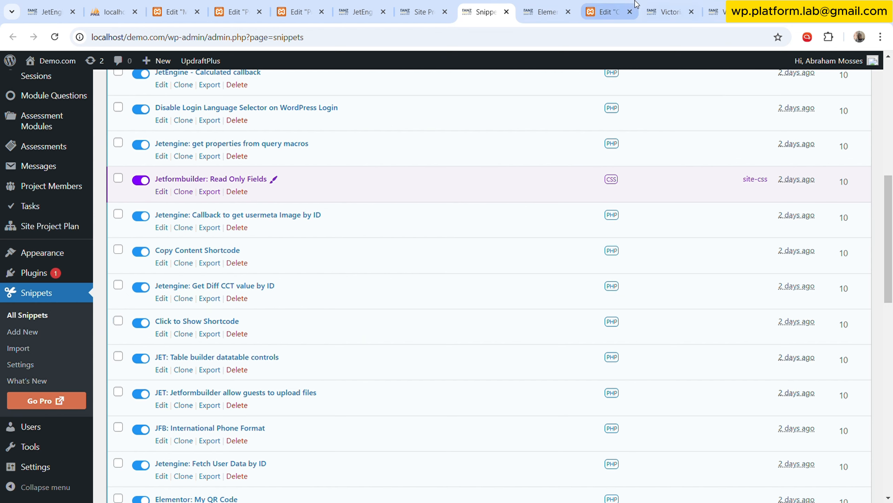
left_click(554, 5)
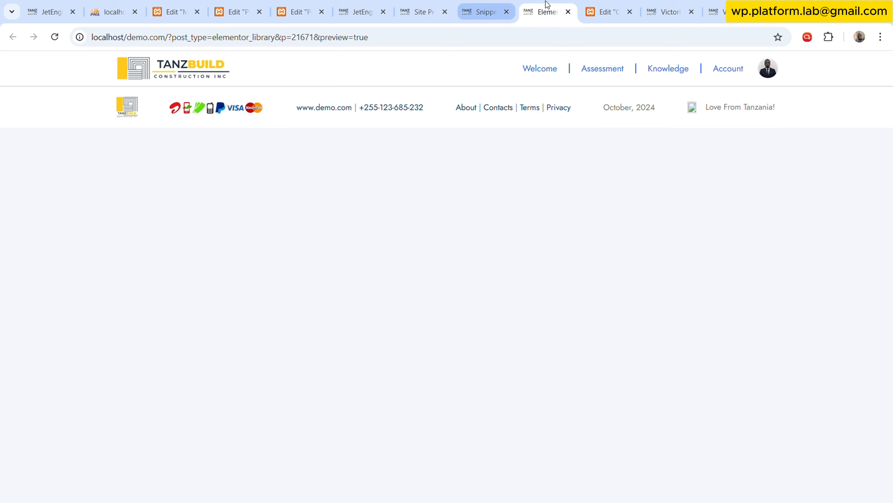
left_click(429, 8)
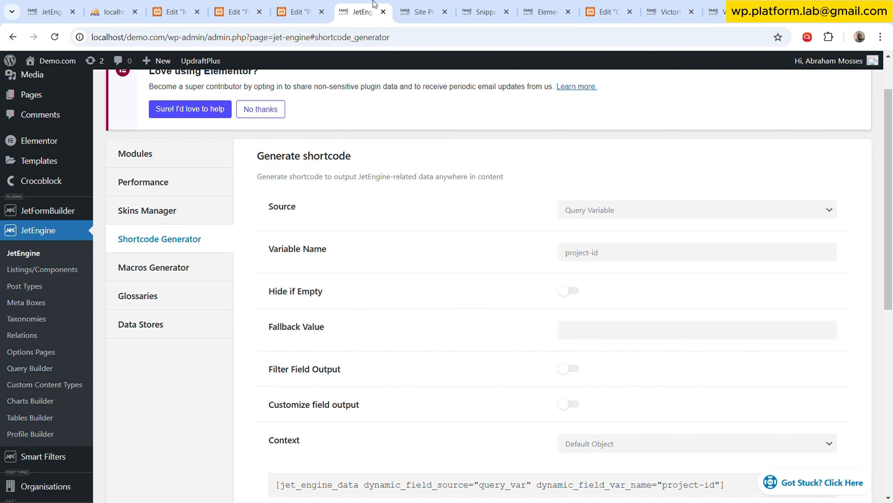
In the JetEngine Shortcode Generator, enable Filter Field Output and add a Get CCT Value by ID callback.
left_click(359, 11)
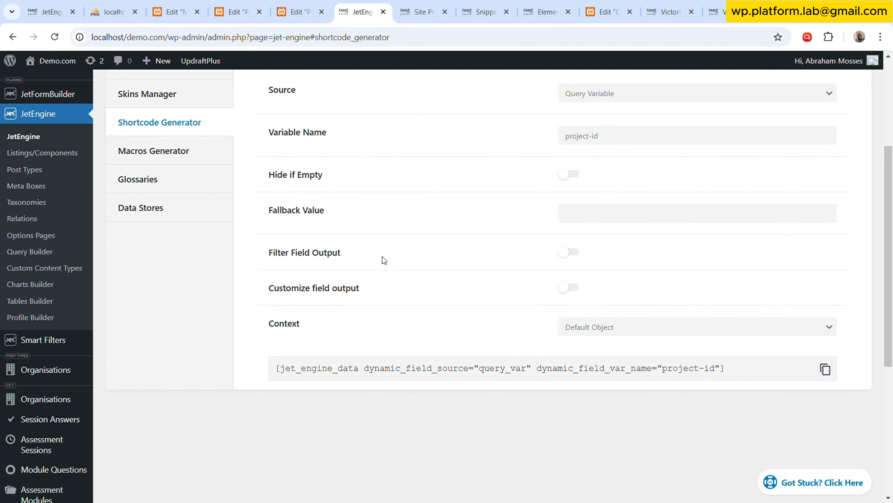
left_click(569, 252)
scroll(393, 219, "down", 3)
left_click(329, 217)
scroll(329, 223, "down", 3)
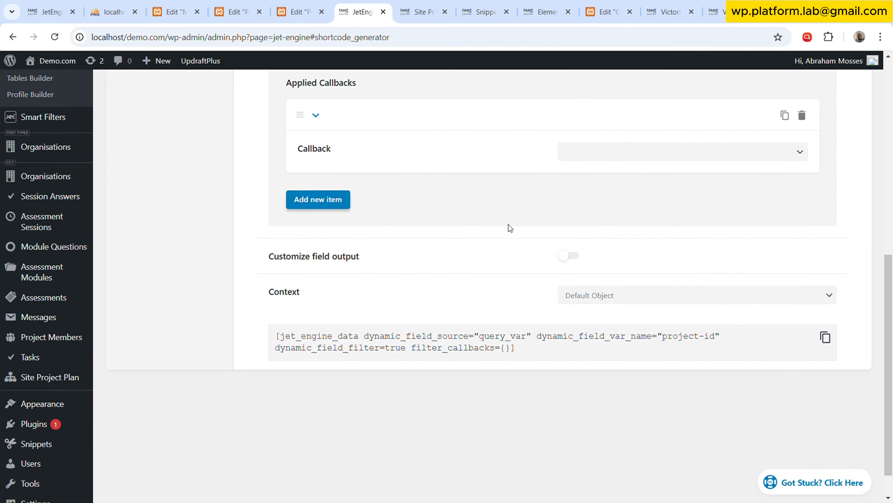
left_click(577, 142)
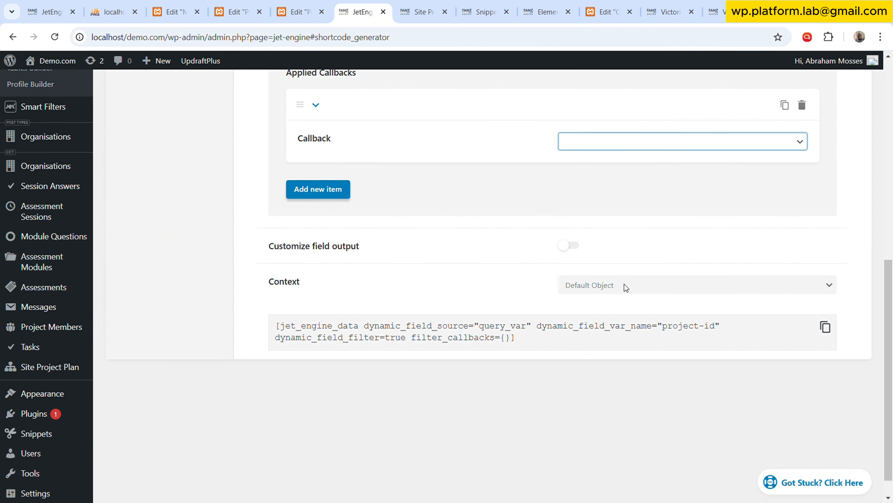
left_click(627, 235)
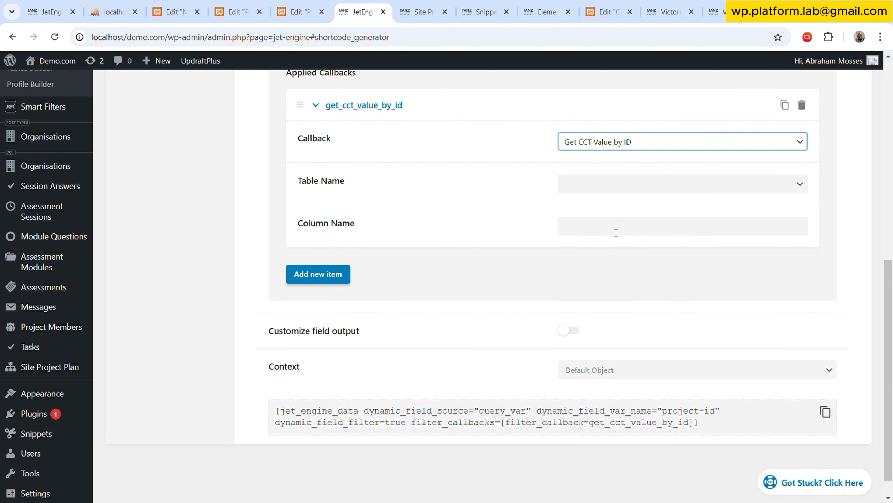
Set the callback's table name to site_project_plan and check that the variable name is project-id.
left_click(483, 11)
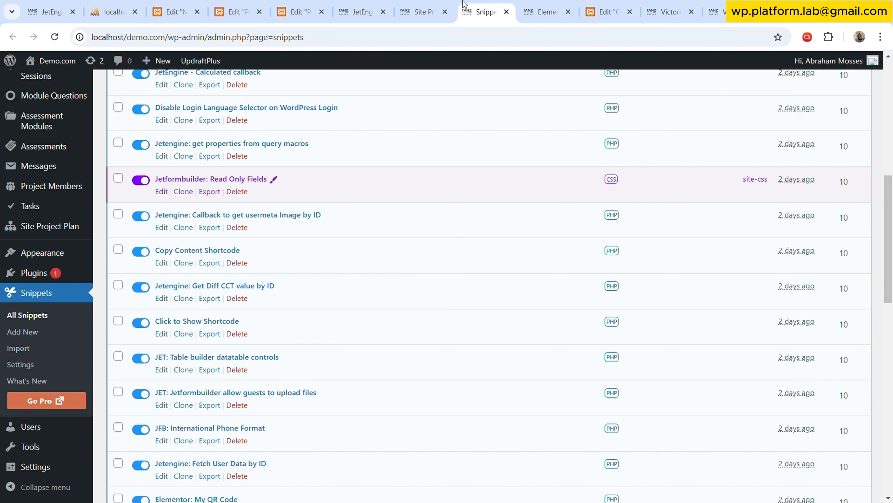
left_click(427, 6)
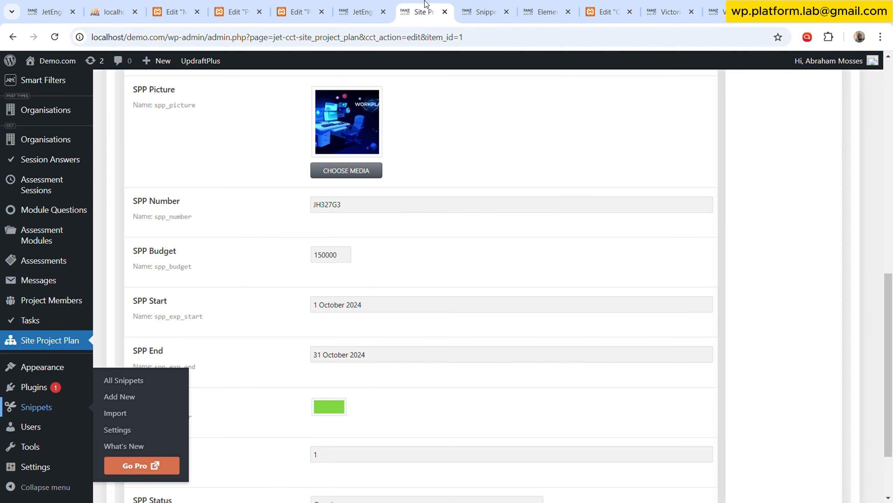
left_click(387, 5)
scroll(461, 183, "up", 2)
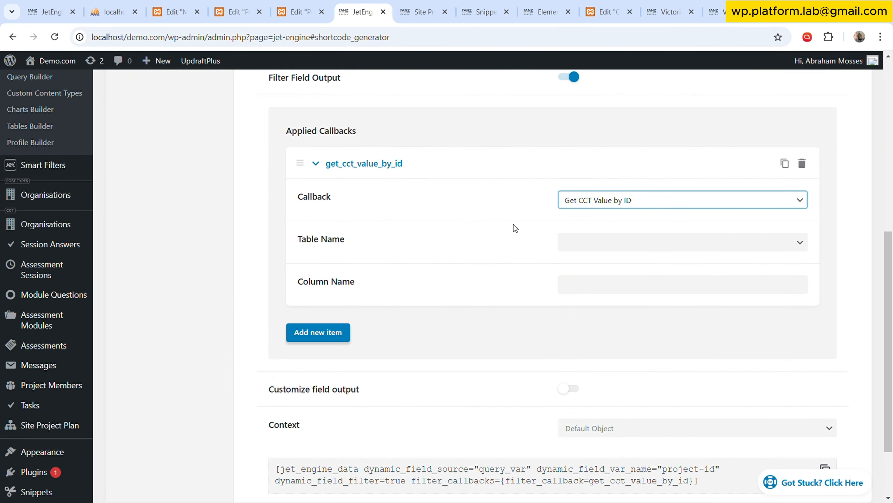
left_click(693, 250)
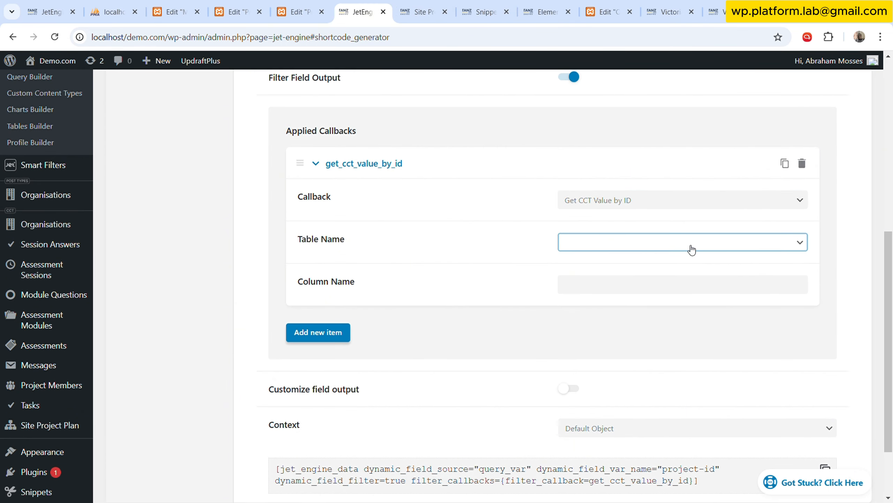
left_click(660, 374)
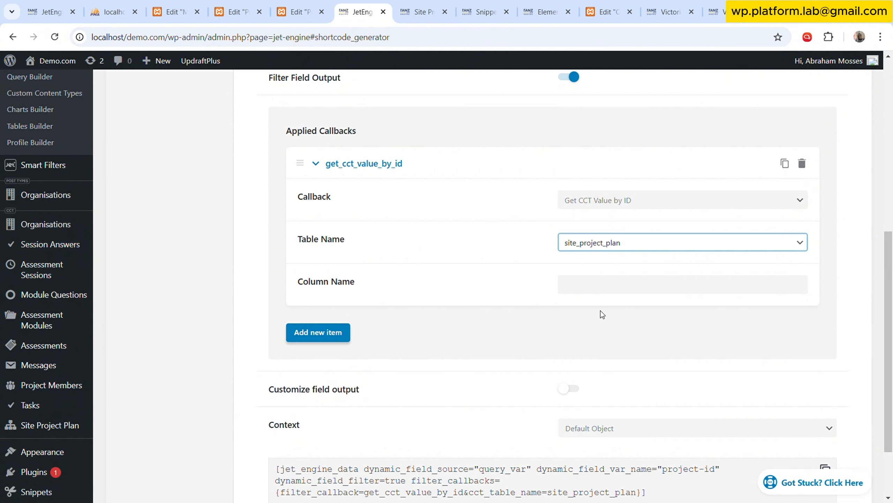
left_click(522, 242)
scroll(525, 271, "up", 6)
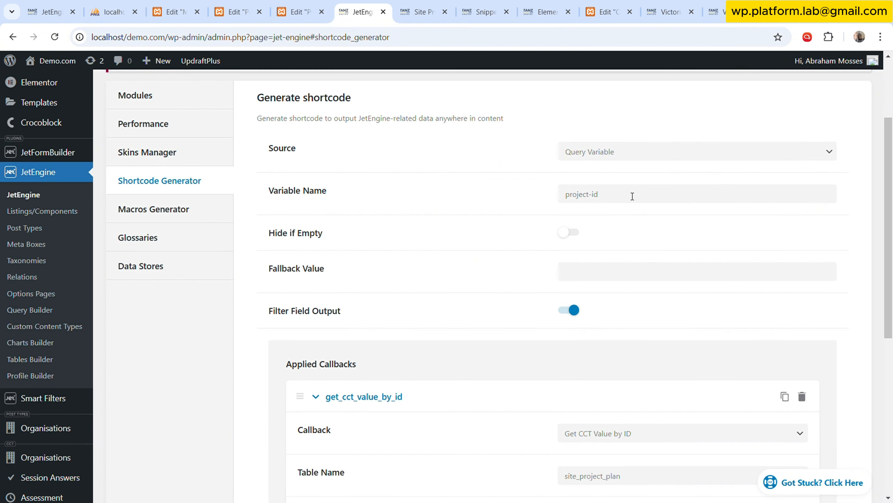
left_click(626, 194)
scroll(472, 299, "down", 6)
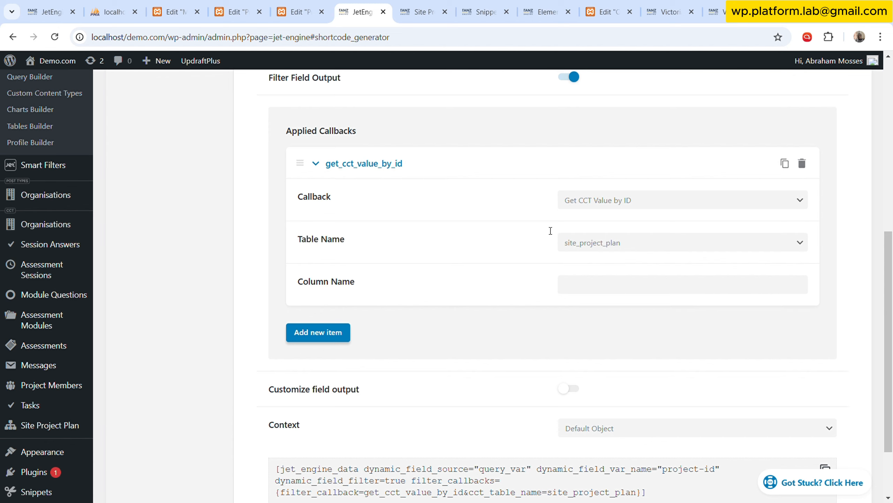
Copy the SPP Start field name from the Site Project Plan item and enter spp_exp_start as the callback's column name.
left_click(420, 11)
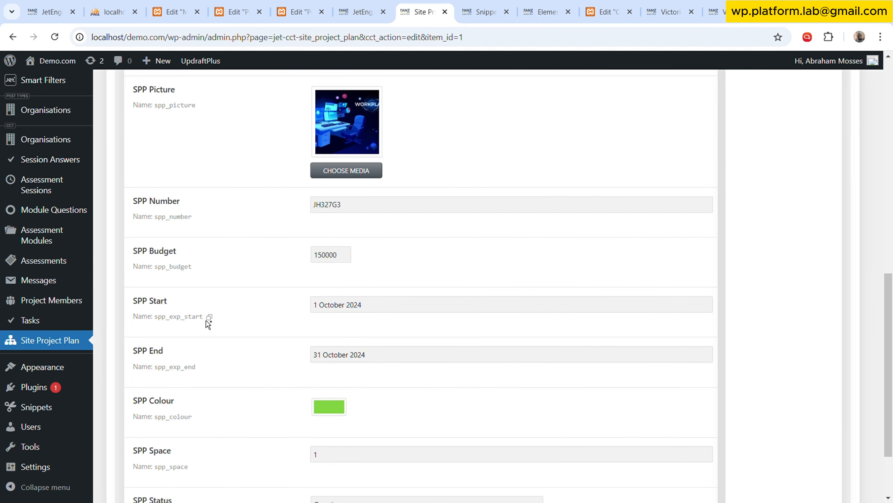
left_click(210, 318)
left_click(356, 12)
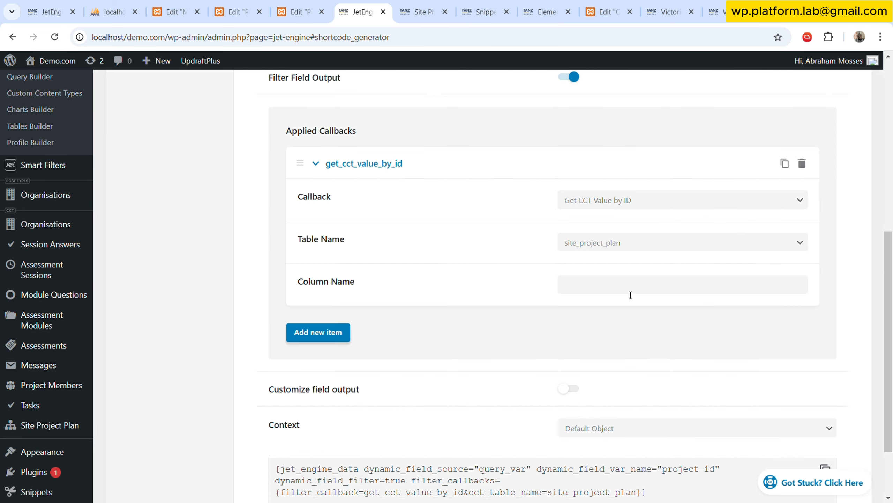
left_click(604, 292)
key("ctrl+v")
left_click(538, 314)
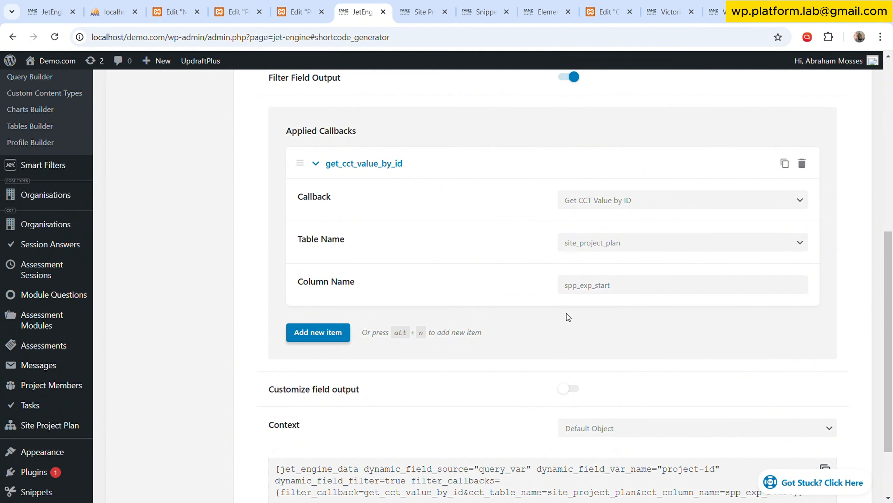
Add a second callback, Format date, after the CCT value callback and keep the format F j, Y.
scroll(371, 325, "down", 2)
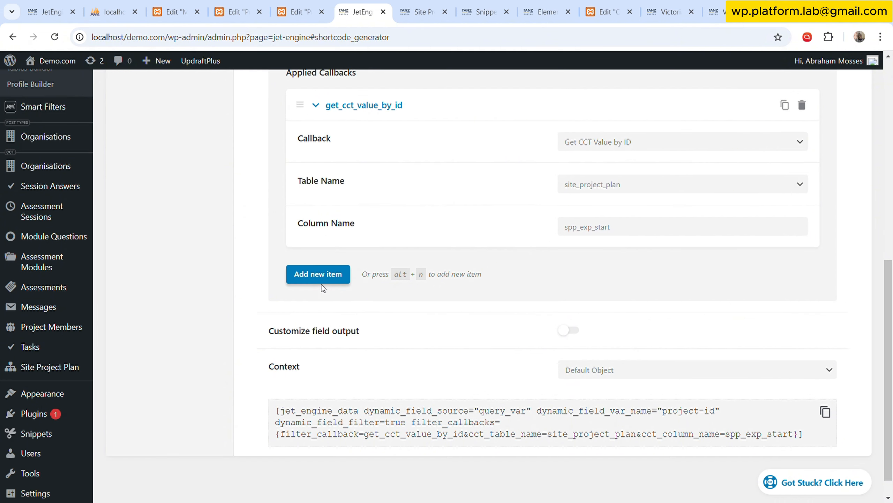
left_click(332, 275)
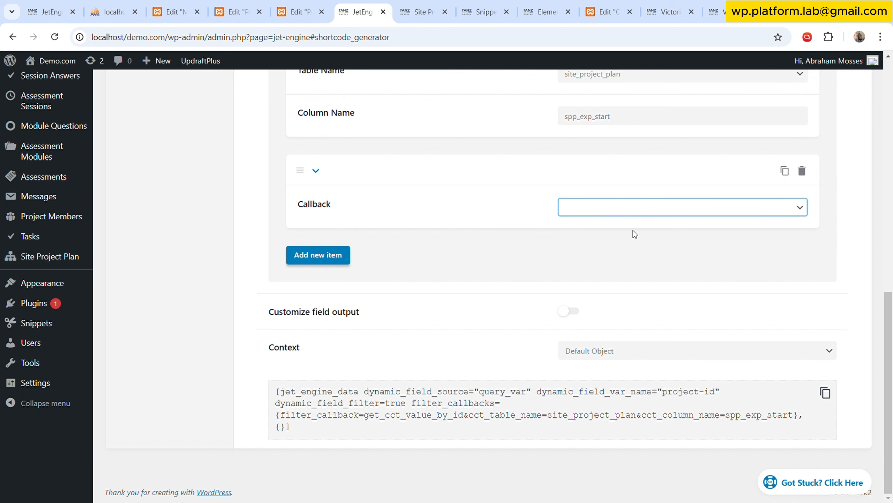
left_click(638, 229)
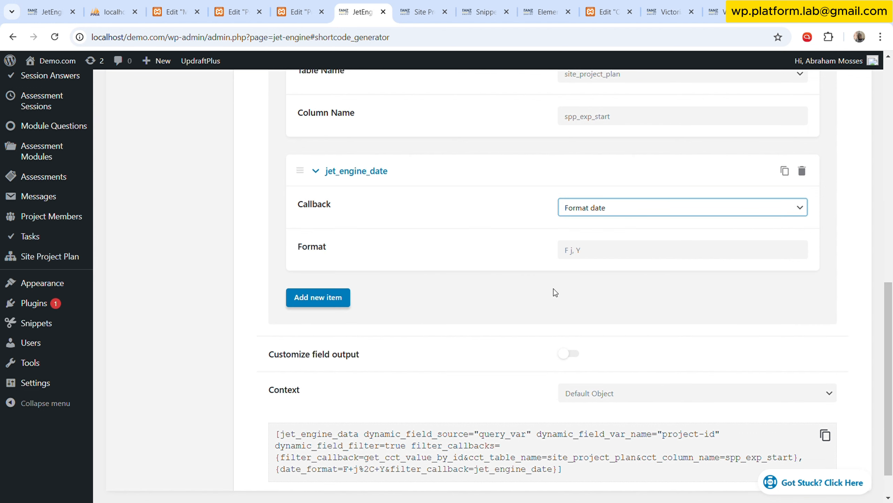
scroll(509, 293, "up", 10)
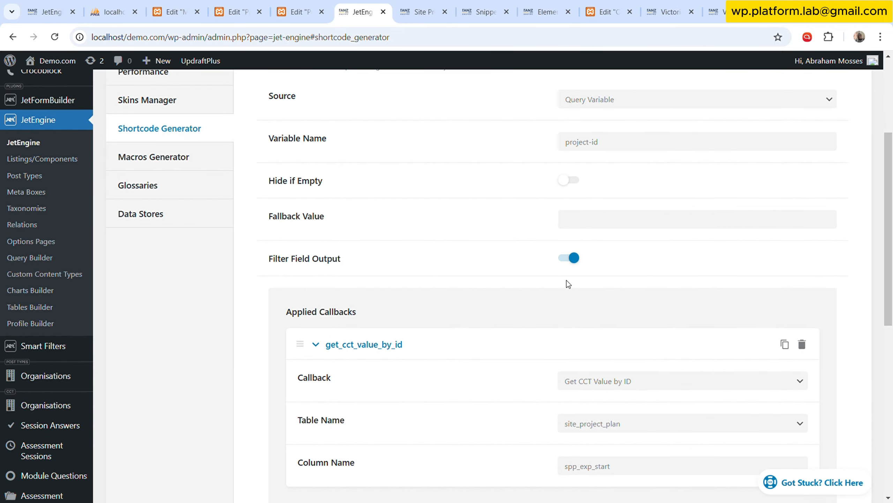
Set the shortcode's fallback value to "Start" and copy the generated shortcode.
left_click(592, 219)
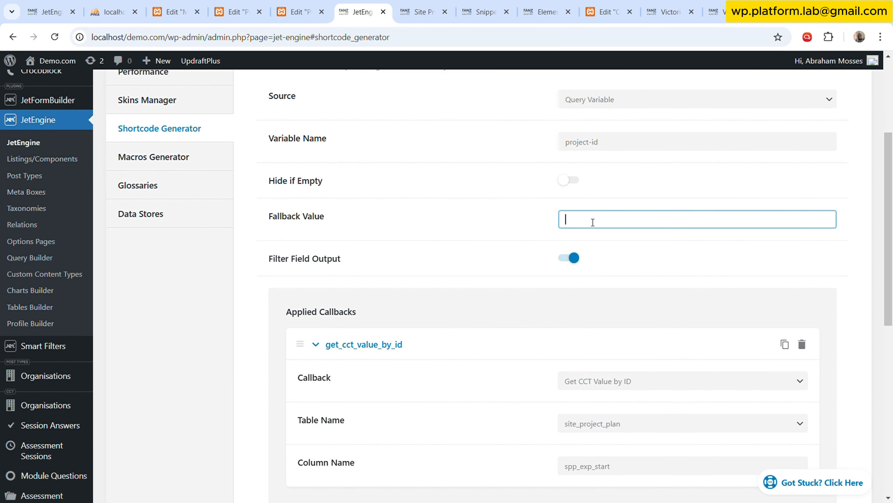
type("Start")
scroll(753, 325, "down", 8)
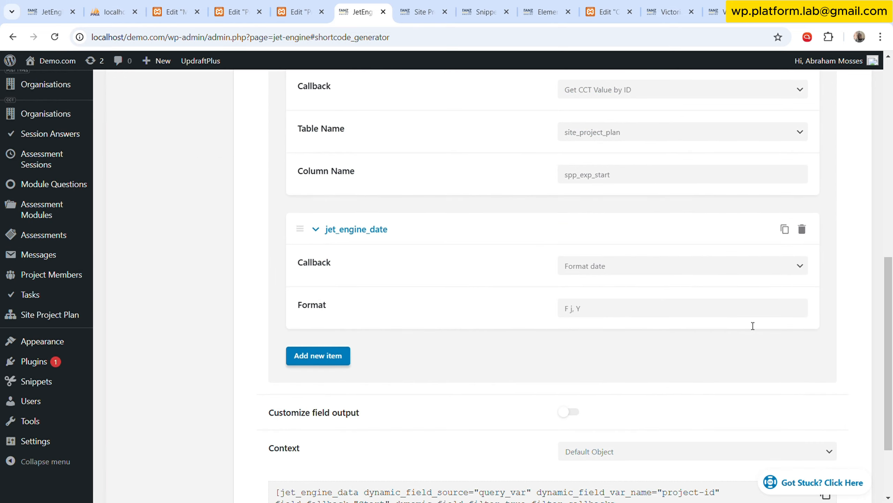
scroll(753, 326, "down", 3)
left_click(824, 391)
Close the browser tabs with the code snippets list and the blank Elementor template preview.
left_click(407, 6)
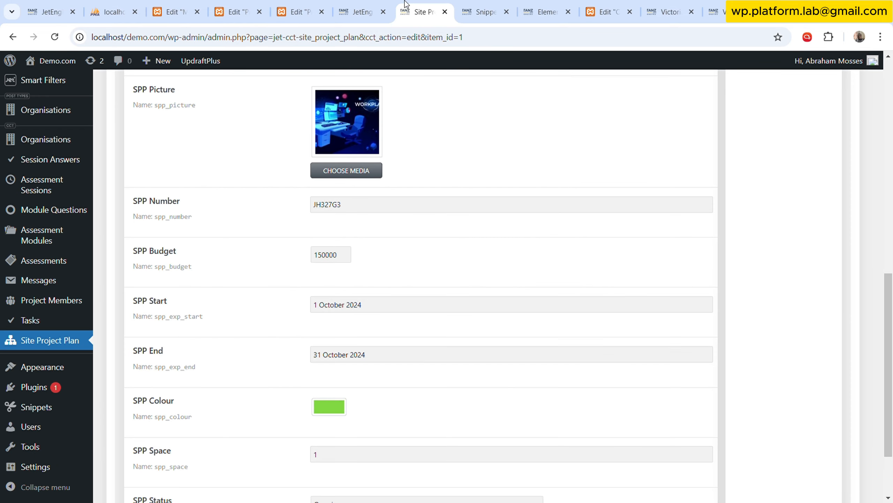
left_click(487, 6)
left_click(537, 4)
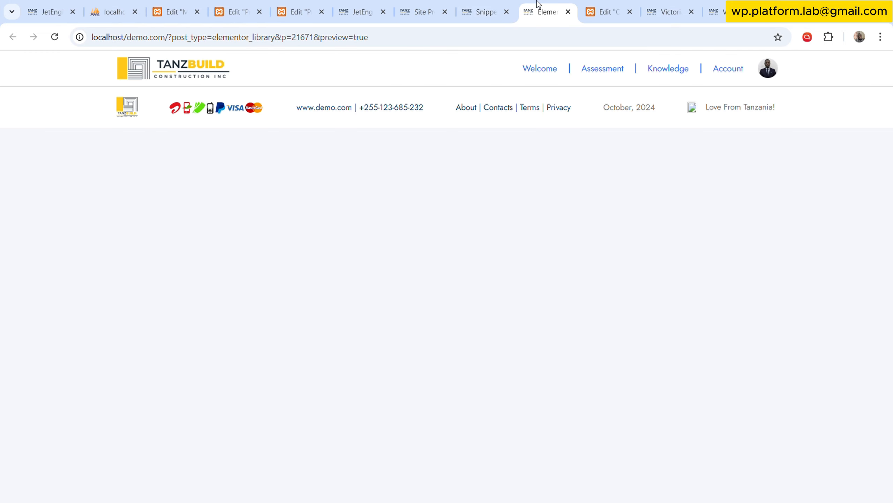
left_click(494, 12)
left_click(507, 12)
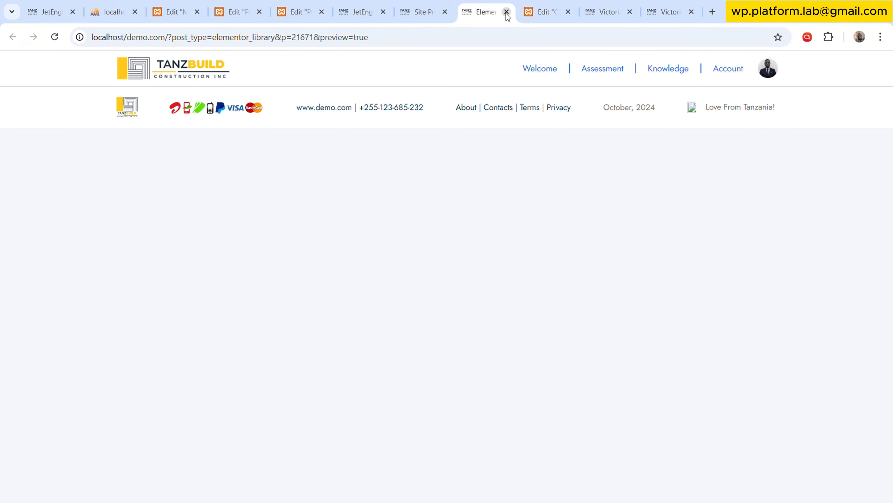
left_click(506, 11)
Return to the Project Overview template and move its browser tab directly after the Site Project Plan tab.
left_click(411, 7)
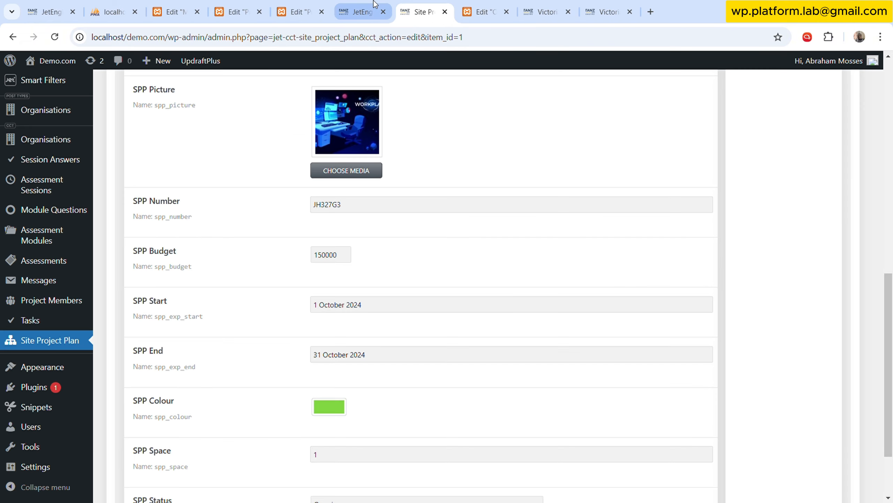
left_click(375, 6)
left_click(307, 5)
left_click_drag(307, 4, 422, 10)
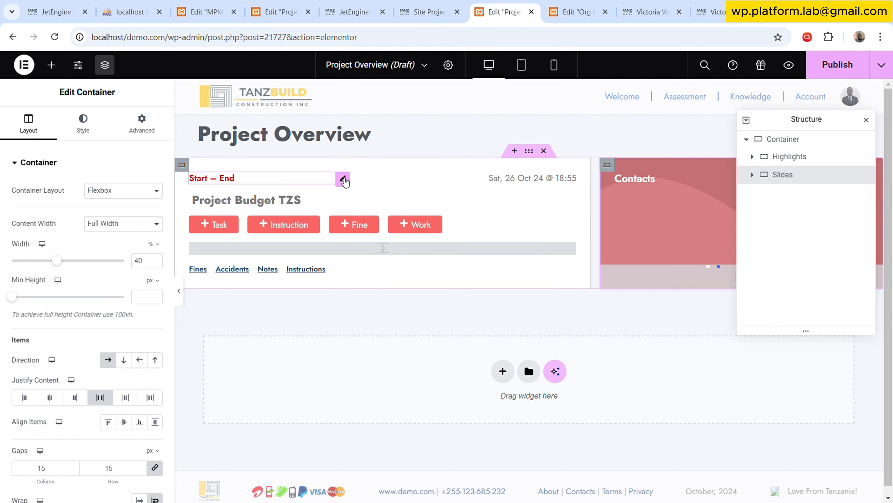
Replace the dynamic shortcode of the Start – End text in Highlights with the copied start-date shortcode followed by a hyphen.
left_click(343, 178)
left_click(71, 205)
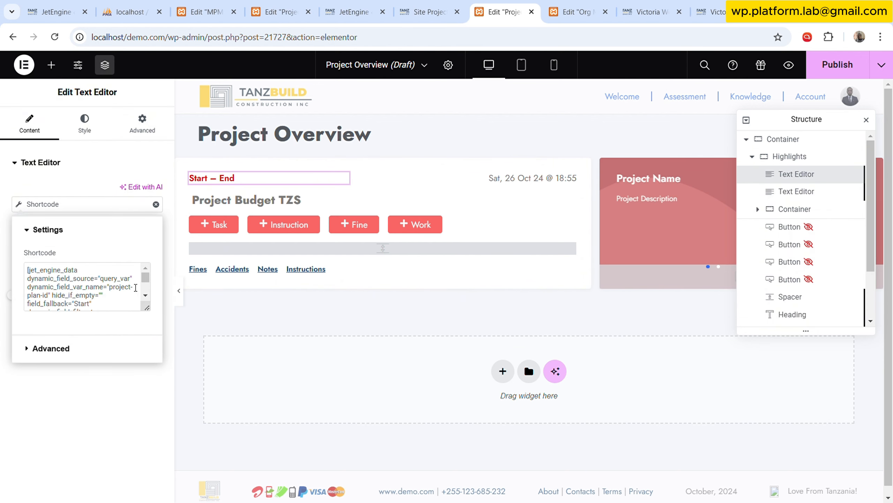
scroll(108, 266, "down", 3)
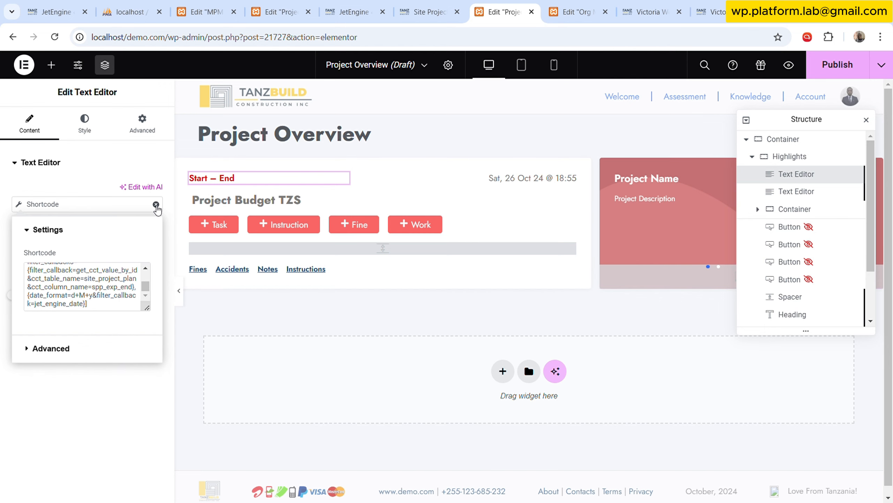
left_click_drag(147, 307, 144, 435)
left_click(72, 358)
key("ctrl+a")
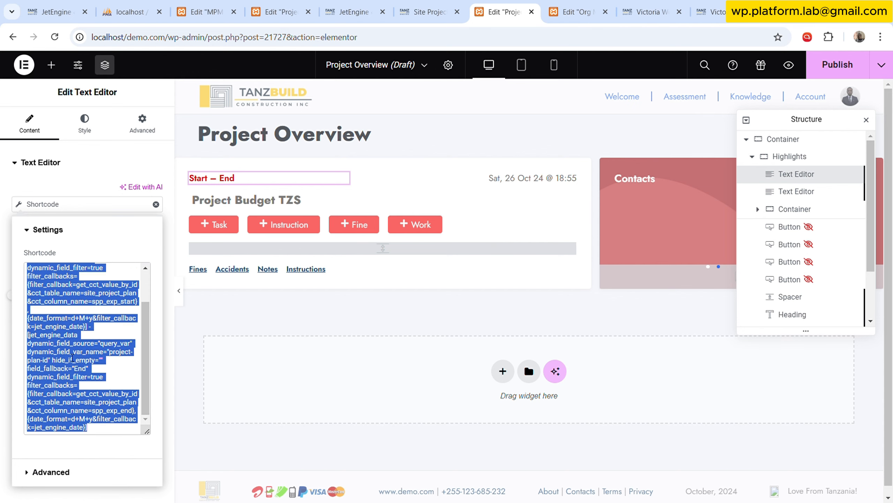
key("BackSpace")
key("ctrl+v")
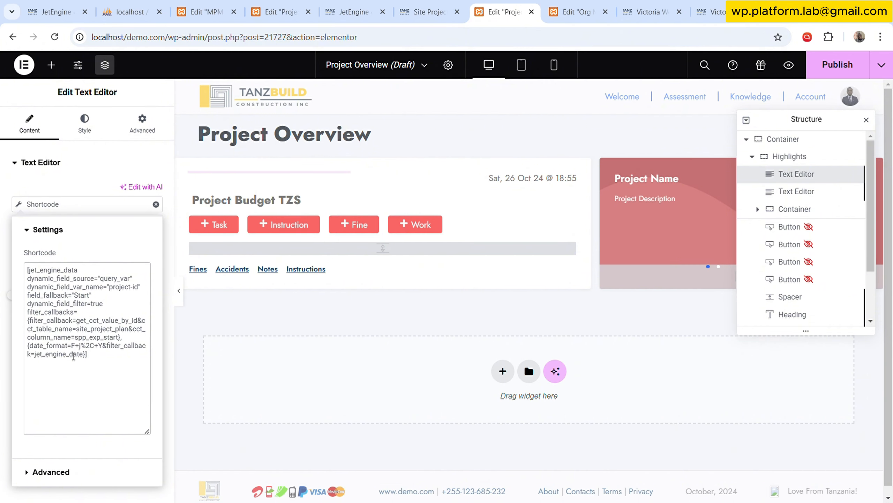
type("-")
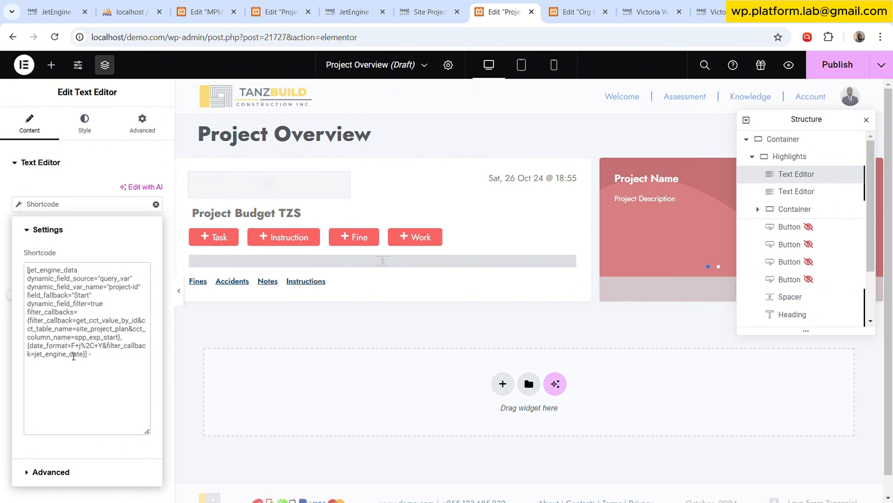
Copy the SPP End field name from the Site Project Plan item and change the callback's column name to spp_exp_end.
left_click(446, 4)
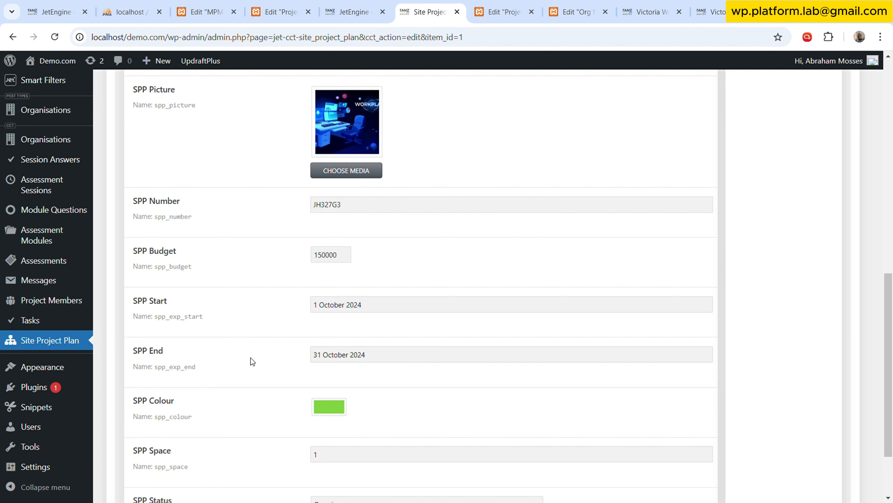
left_click(355, 11)
scroll(599, 213, "up", 1)
scroll(599, 214, "up", 3)
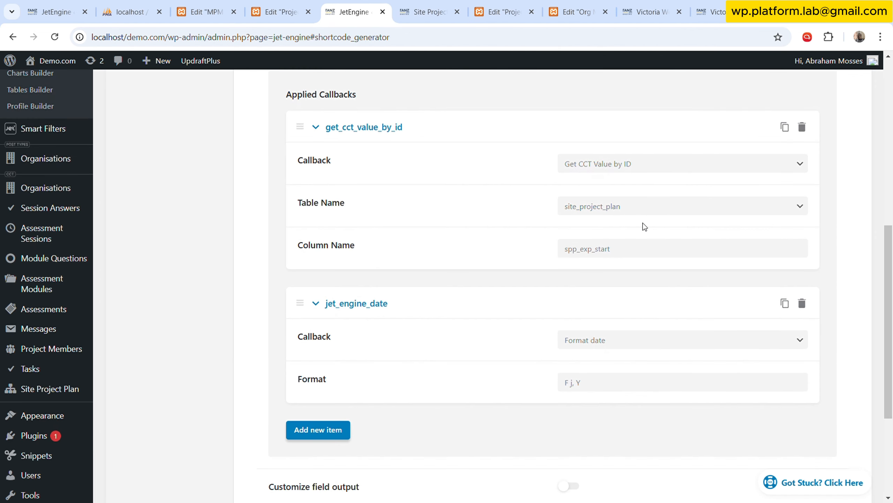
double_click(643, 253)
key("ctrl+v")
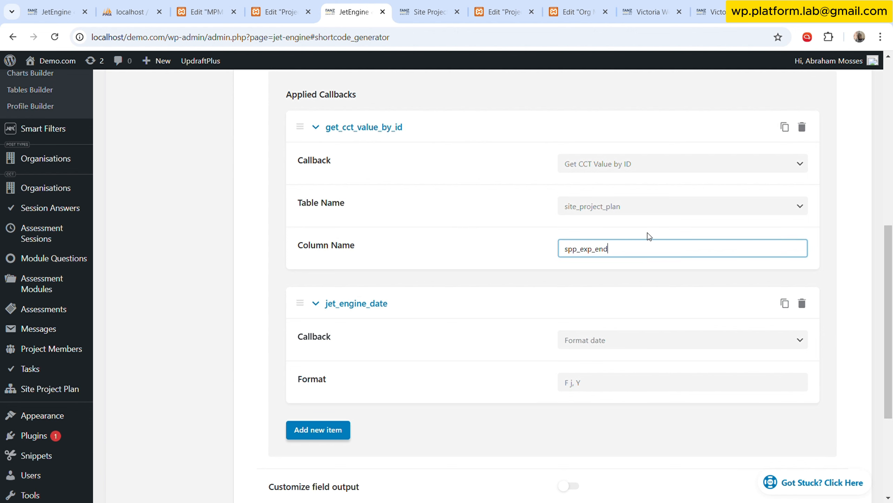
left_click(503, 243)
Set the shortcode's fallback value to End and copy the generated end-date shortcode.
scroll(502, 242, "down", 4)
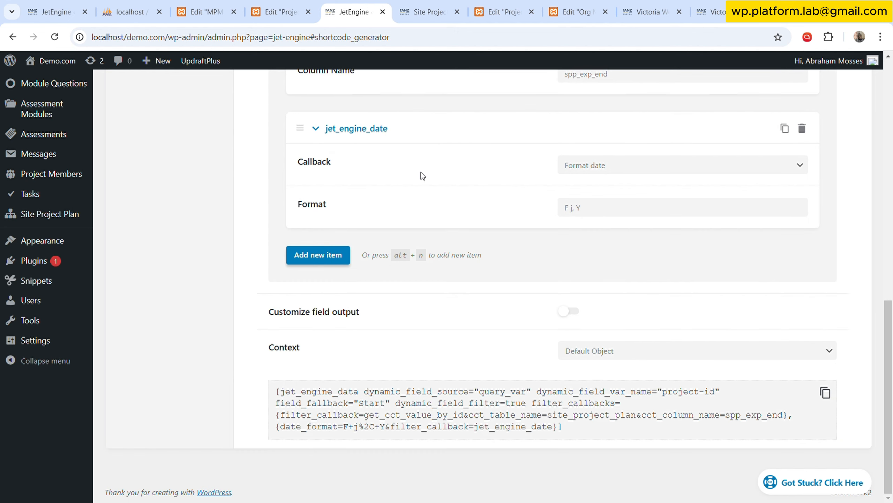
scroll(610, 266, "up", 8)
double_click(590, 179)
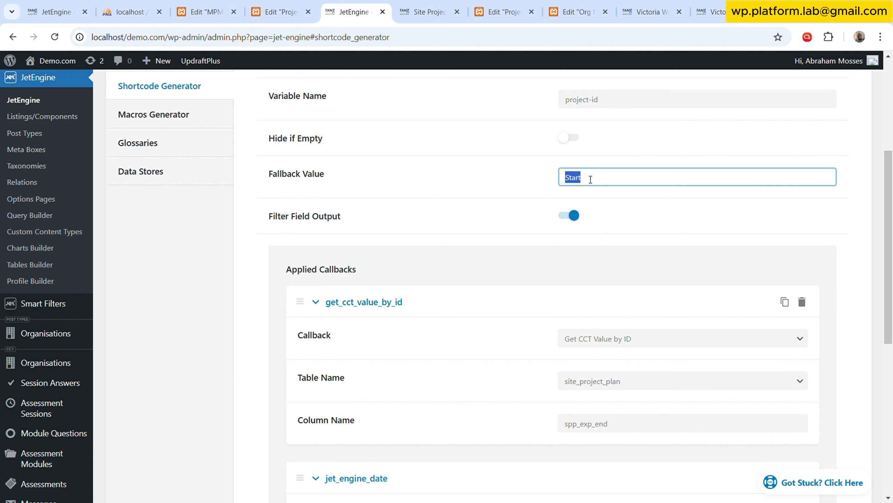
type("End")
scroll(556, 246, "down", 4)
scroll(355, 262, "up", 5)
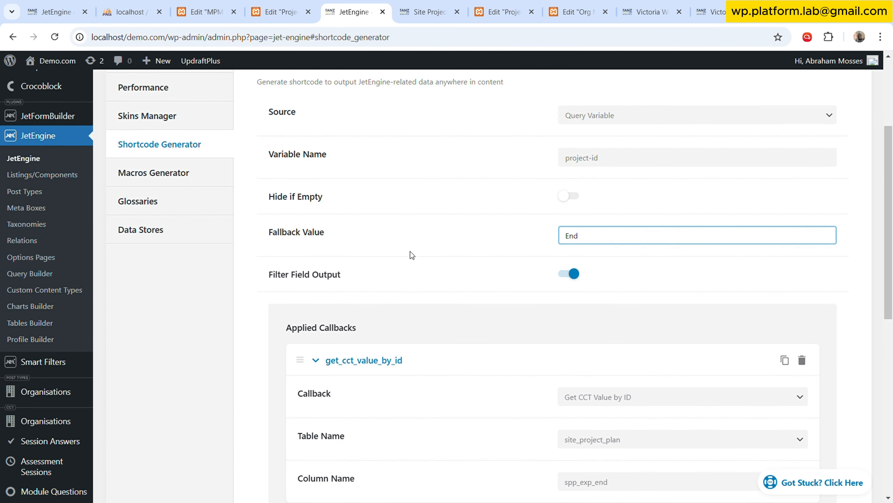
scroll(592, 285, "down", 8)
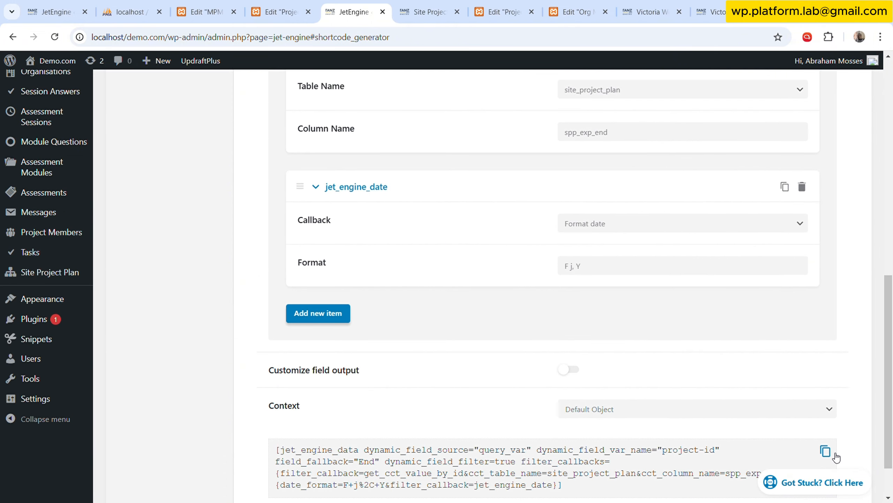
left_click(825, 451)
Append the copied end-date shortcode after the hyphen in the Project Overview template's start-date text and publish the template.
left_click(498, 4)
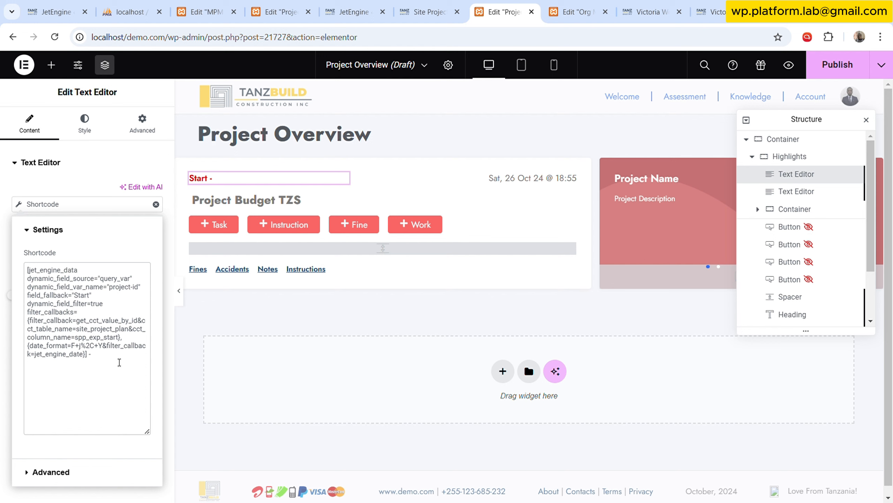
key("ctrl+v")
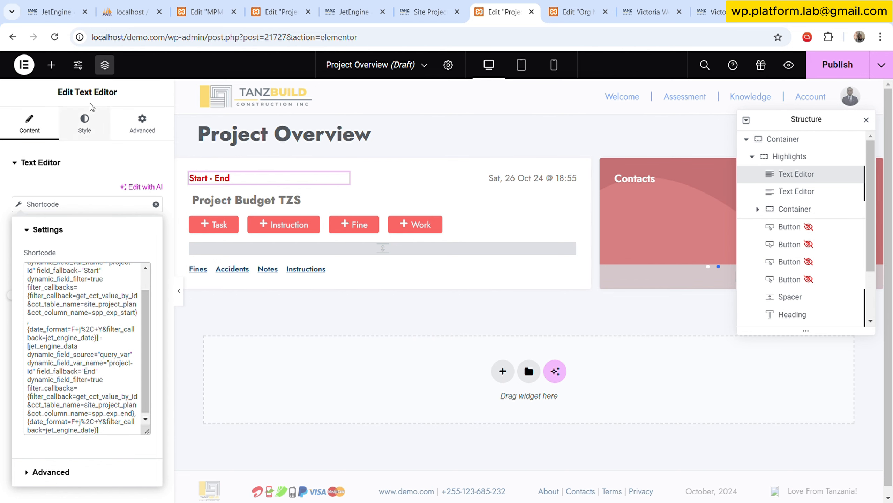
left_click(832, 72)
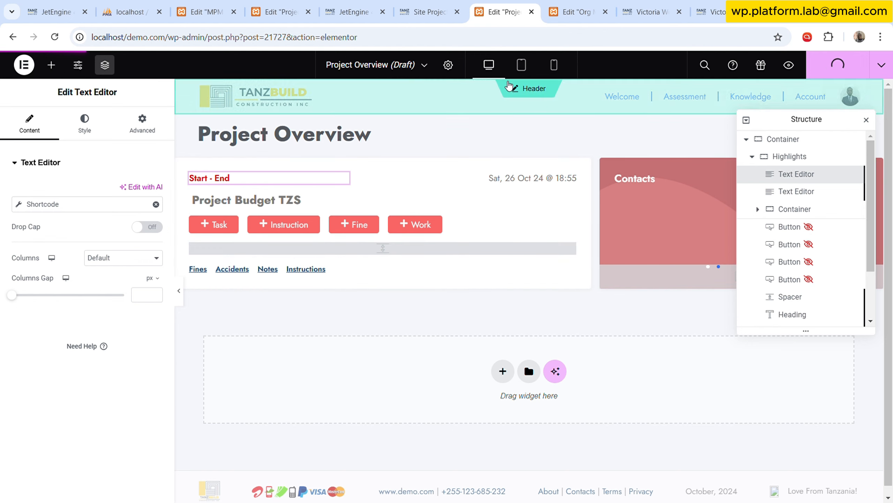
left_click(448, 65)
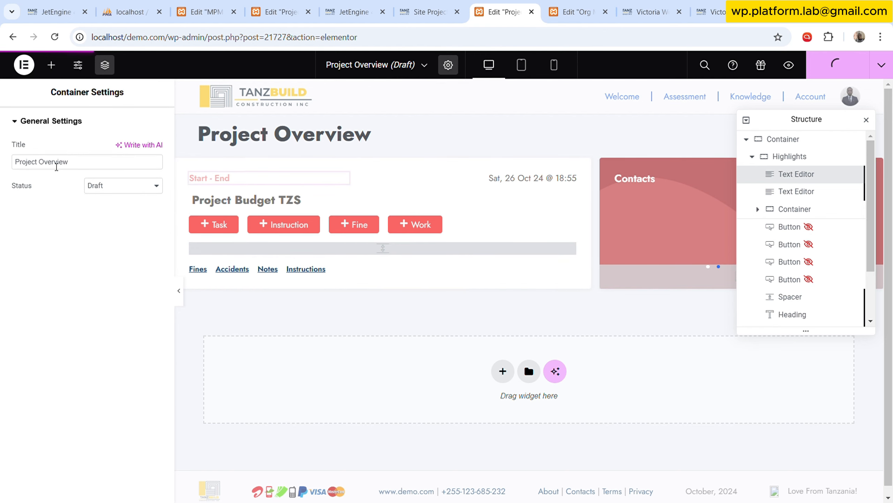
Reload the organisation's project-overview dashboard page for project-id 1 and check the start and end dates in the Highlights card.
left_click(663, 1)
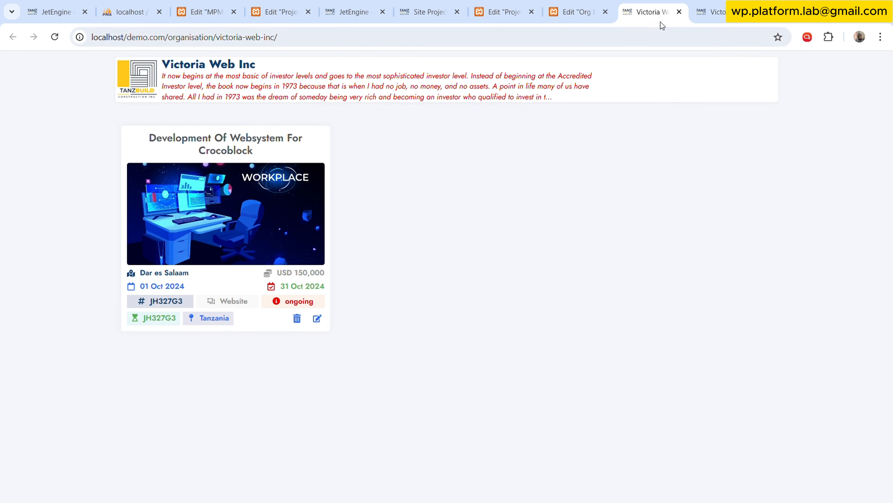
left_click(741, 2)
left_click(421, 211)
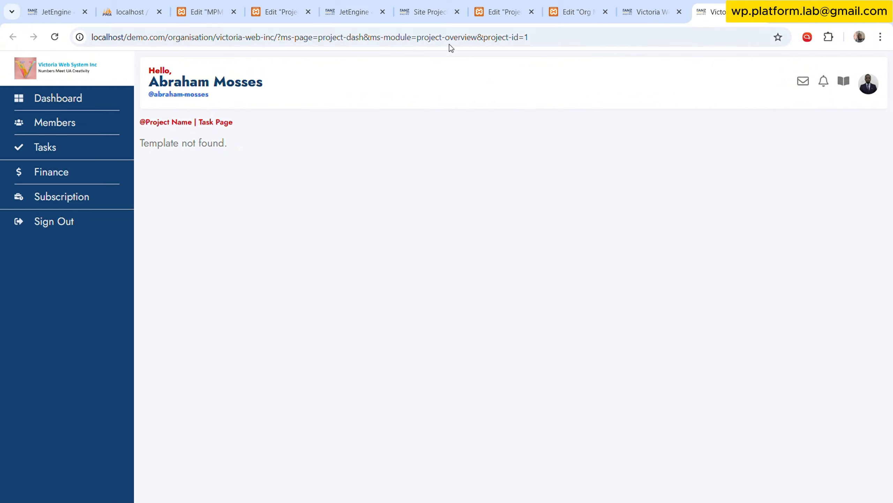
left_click(54, 37)
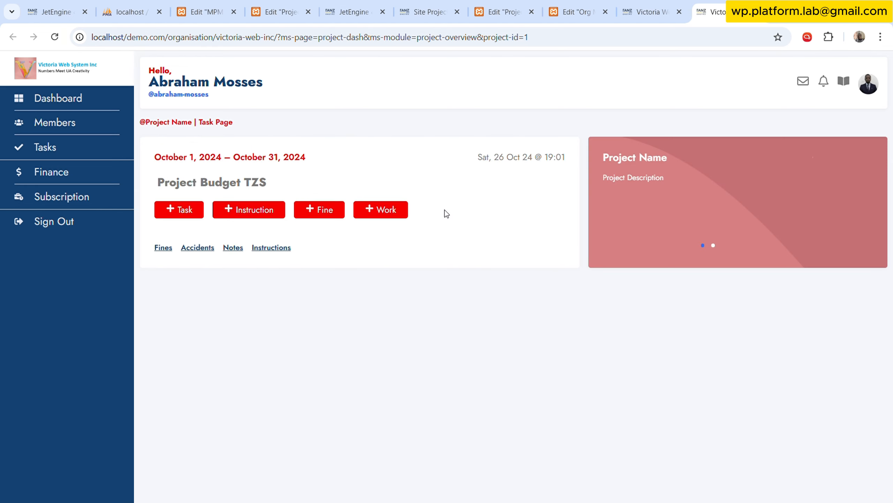
left_click(504, 12)
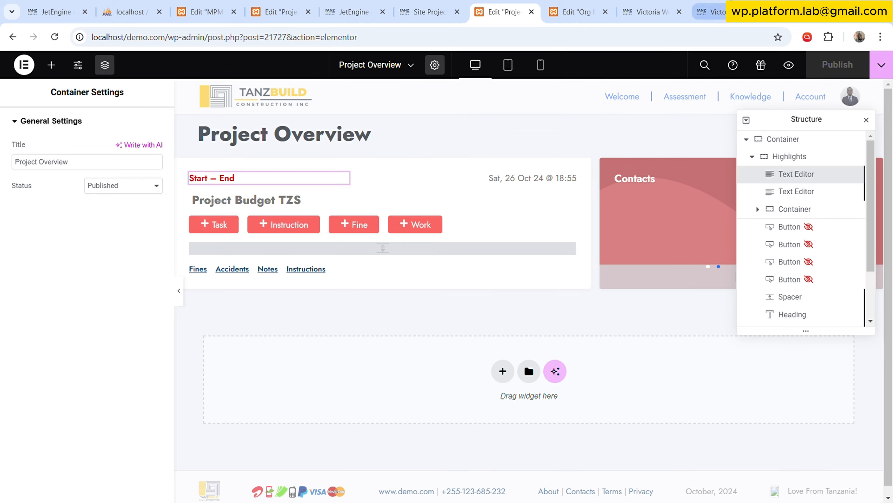
left_click(710, 12)
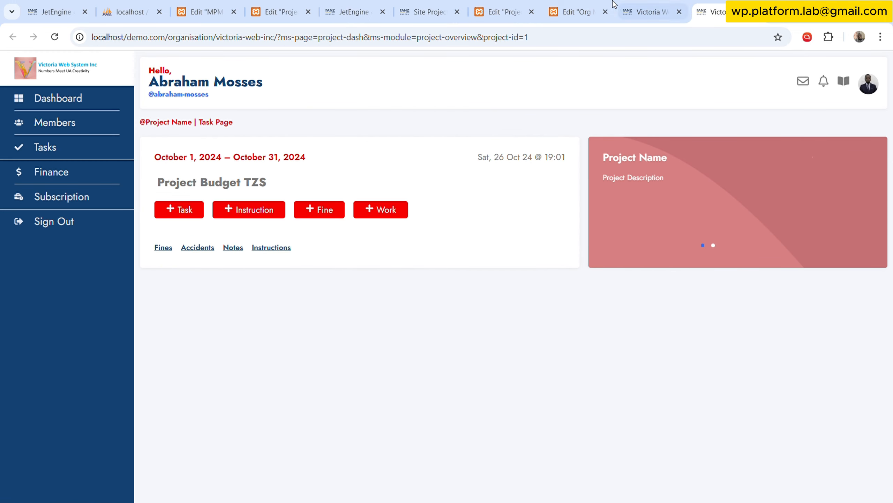
Set the format of the date callback in the shortcode generator to j F Y.
left_click(433, 4)
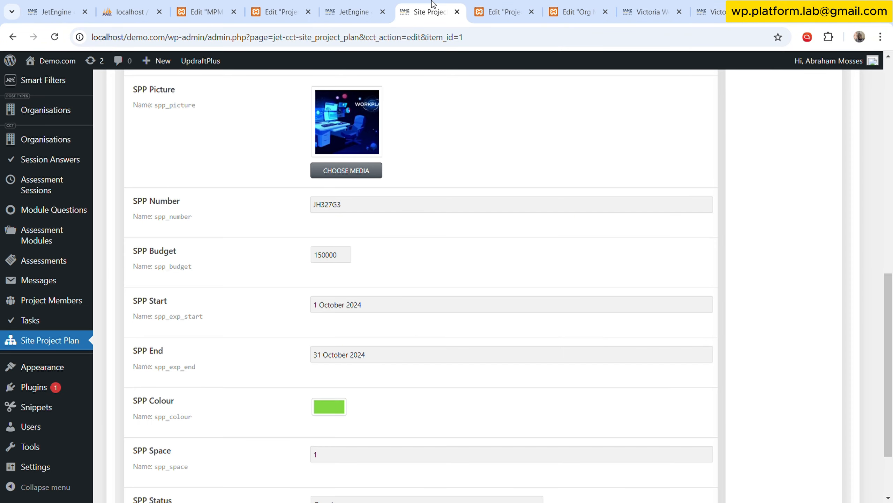
left_click(359, 5)
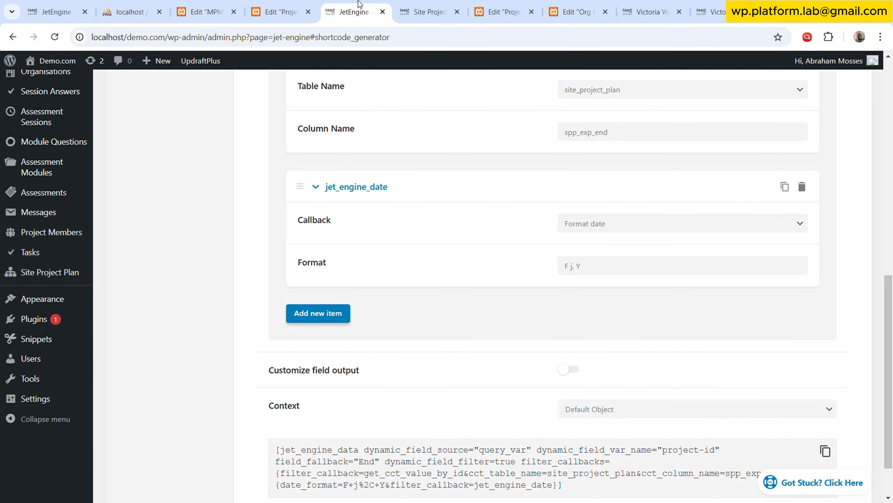
left_click(576, 274)
key("BackSpace")
key("BackSpace")
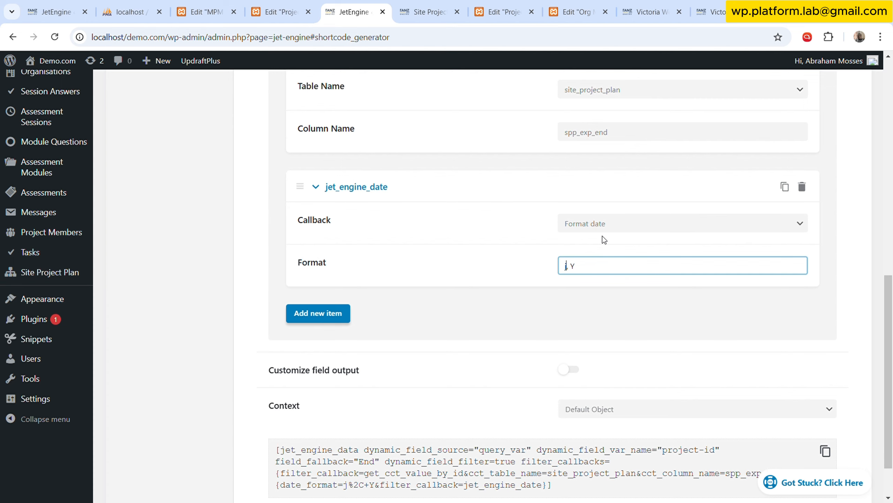
type("F")
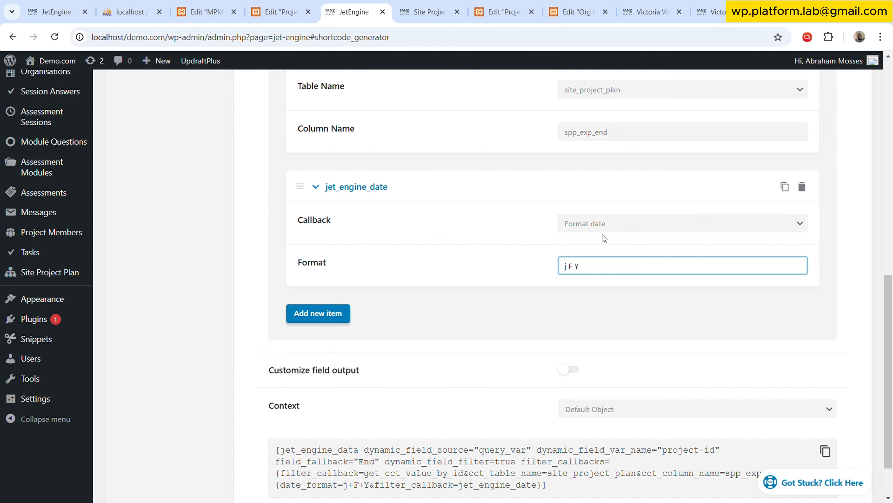
Examine the date format in the Start – End shortcode of the MPM Projectboard template.
left_click(279, 12)
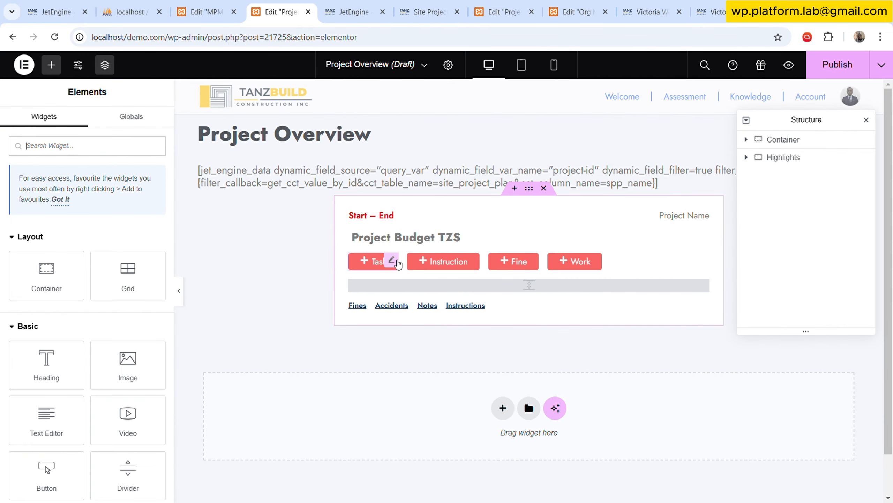
left_click(225, 4)
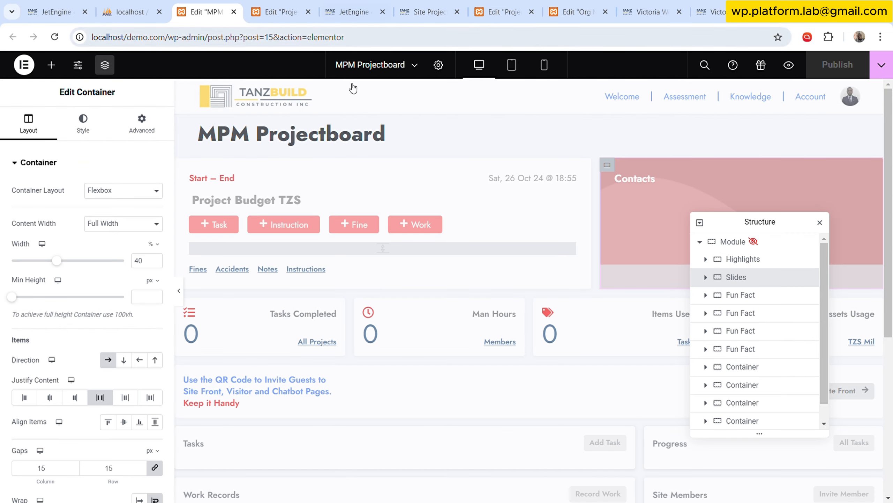
left_click(341, 177)
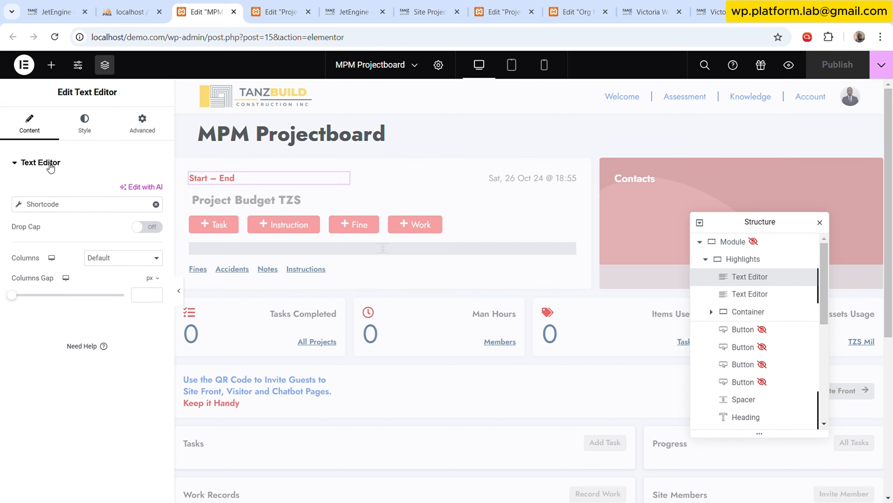
left_click(36, 204)
left_click_drag(149, 311, 150, 424)
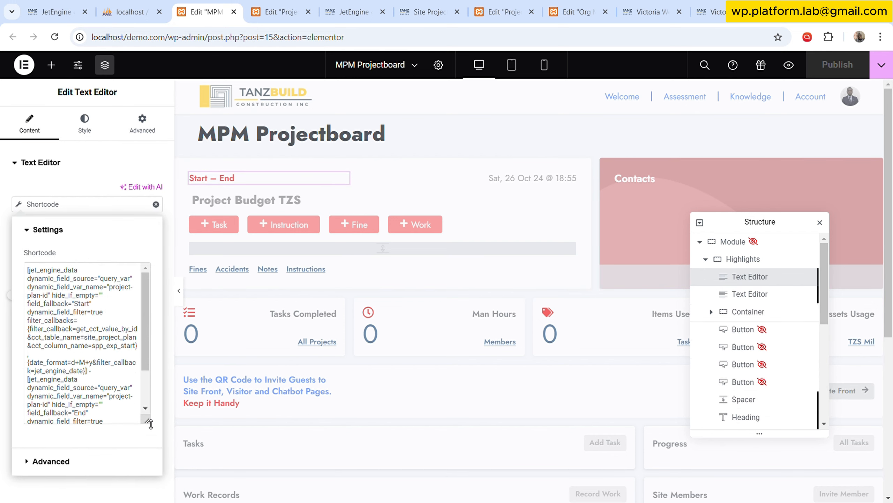
scroll(108, 380, "down", 2)
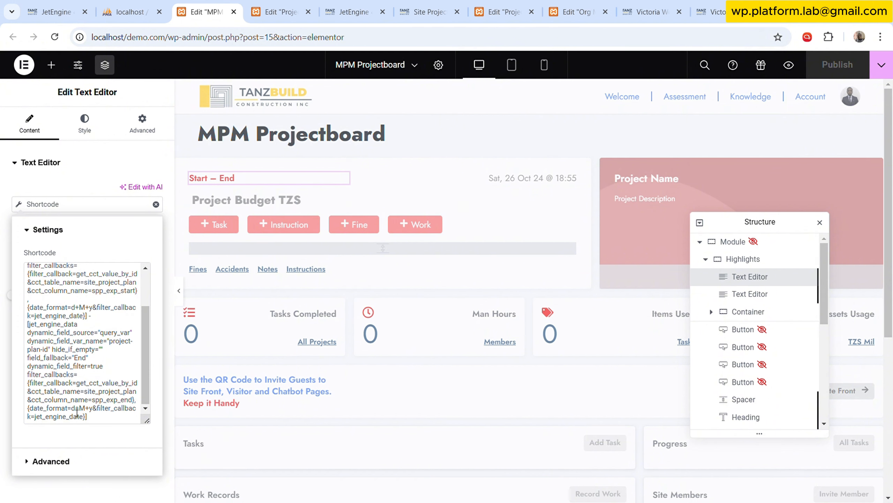
Set the date callback's format to d M y in the shortcode generator and copy the end-date shortcode.
left_click(427, 11)
left_click(373, 5)
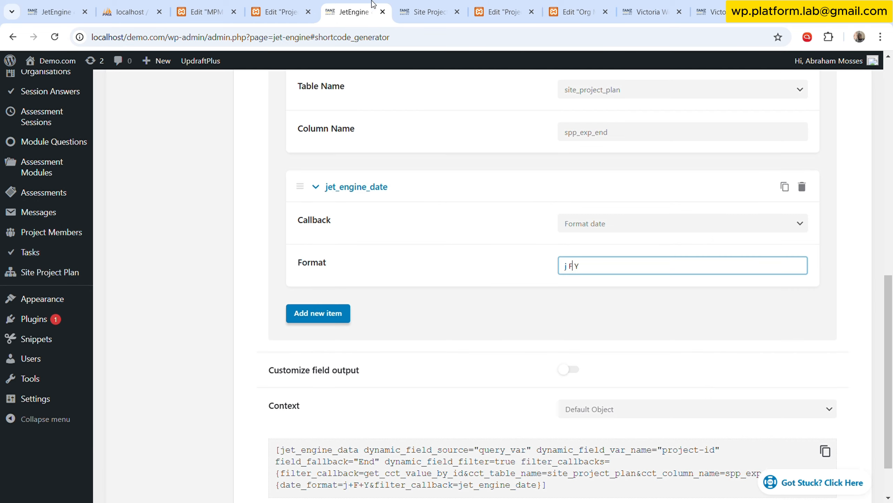
key("ctrl+a")
type("d")
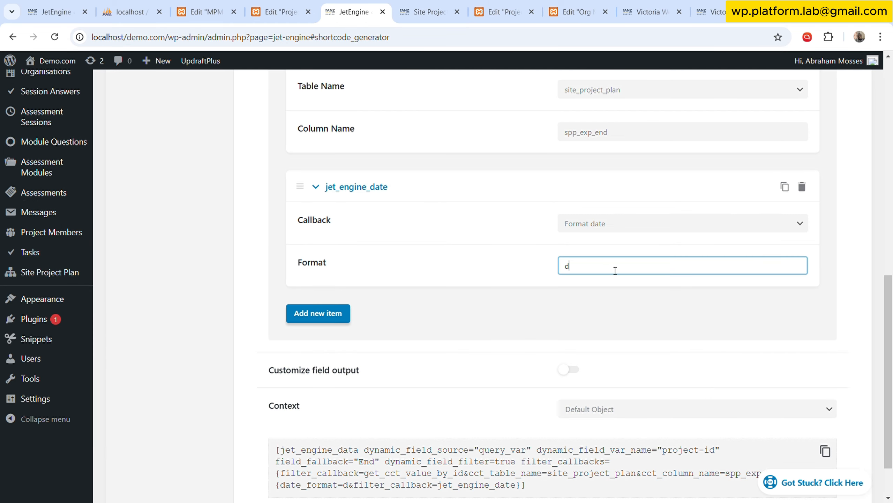
type(" M y")
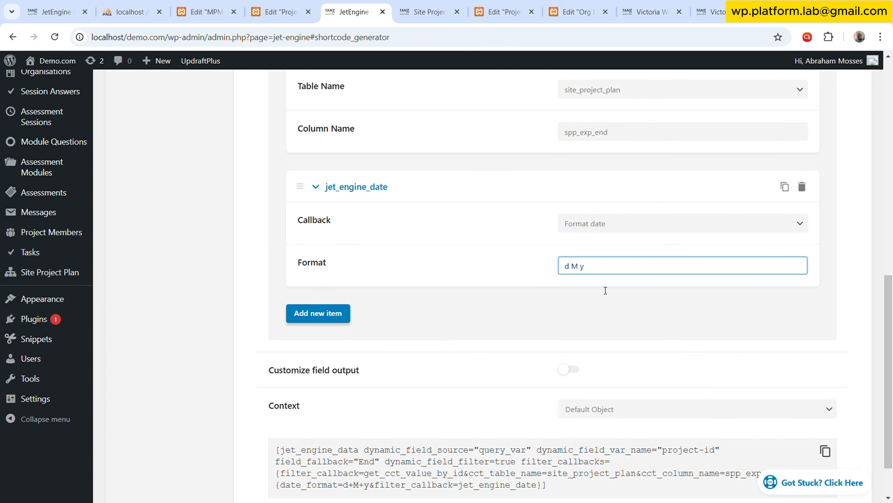
scroll(605, 290, "down", 2)
left_click(825, 393)
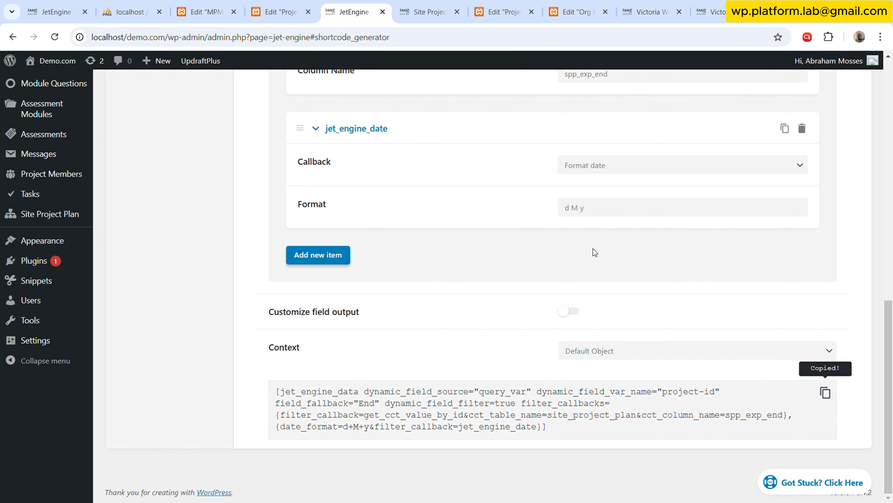
Replace the whole shortcode of the Start – End text in Project Overview with the copied end-date shortcode.
scroll(595, 229, "up", 5)
left_click(504, 10)
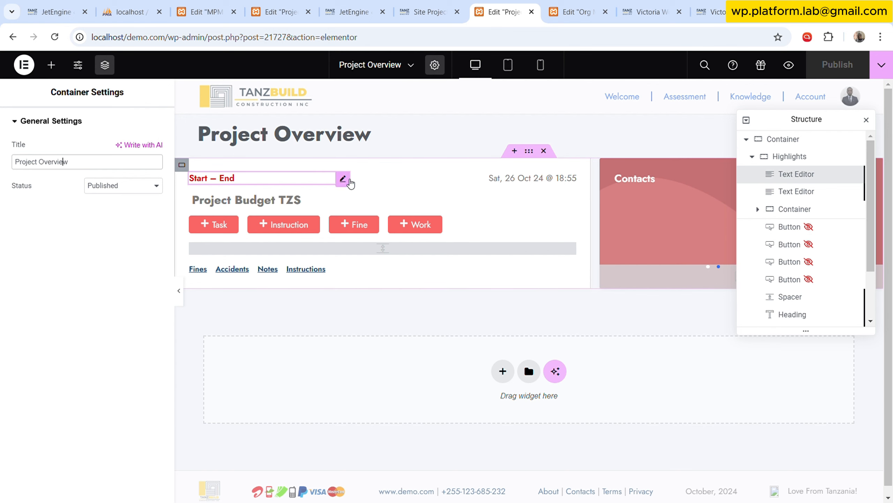
left_click(343, 178)
left_click(69, 212)
left_click(99, 285)
key("ctrl+a")
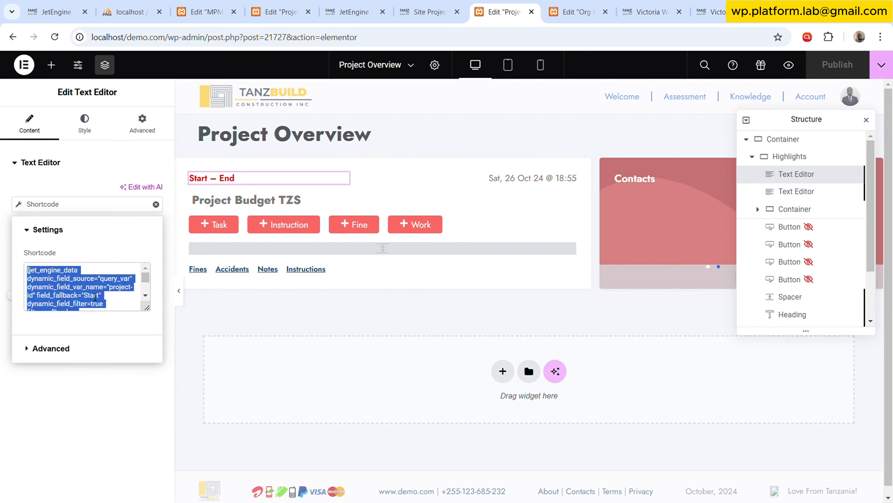
key("ctrl+v")
Change the column name of the Get CCT Value by ID callback to spp_exp_start.
left_click(355, 5)
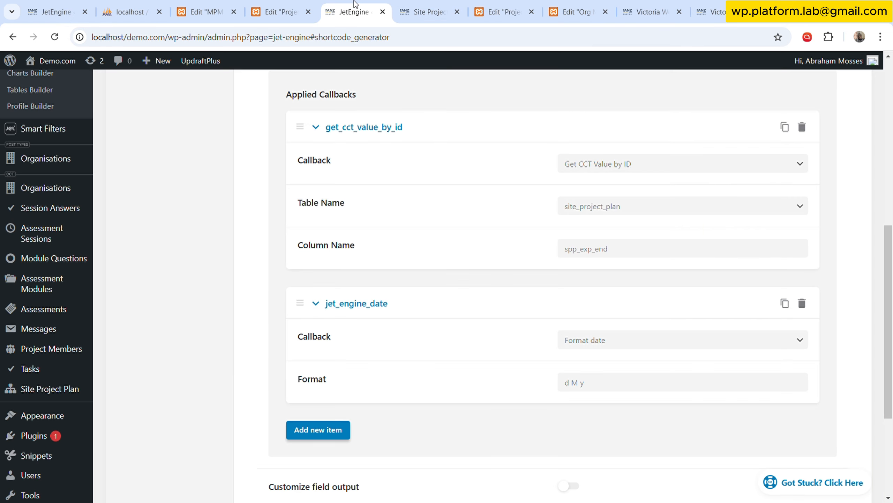
left_click(593, 257)
left_click_drag(596, 253, 698, 238)
type("sta")
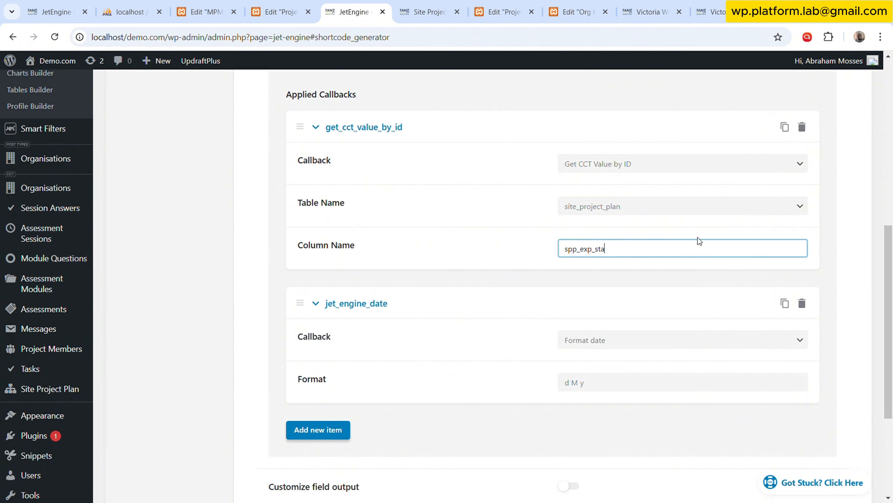
type("rt")
Set the shortcode's fallback value to Start and copy the generated start-date shortcode.
scroll(643, 232, "up", 5)
left_click(633, 180)
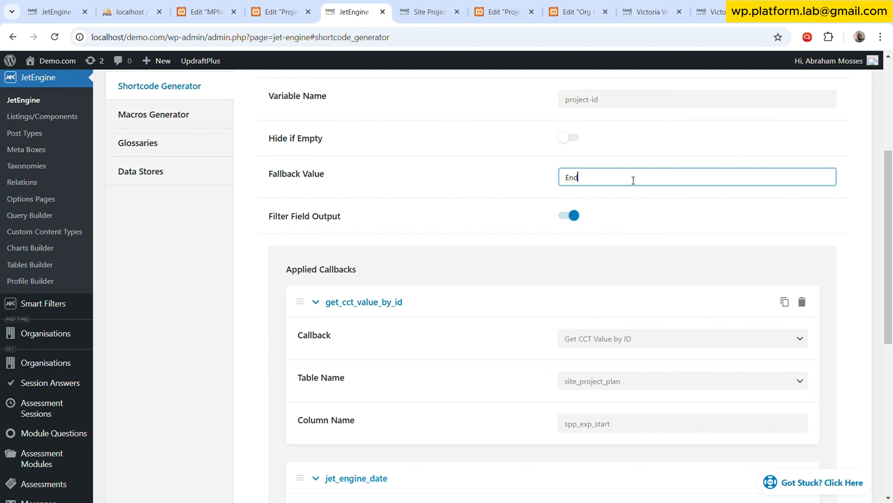
key("ctrl+a")
type("Star")
left_click(549, 278)
scroll(475, 339, "down", 7)
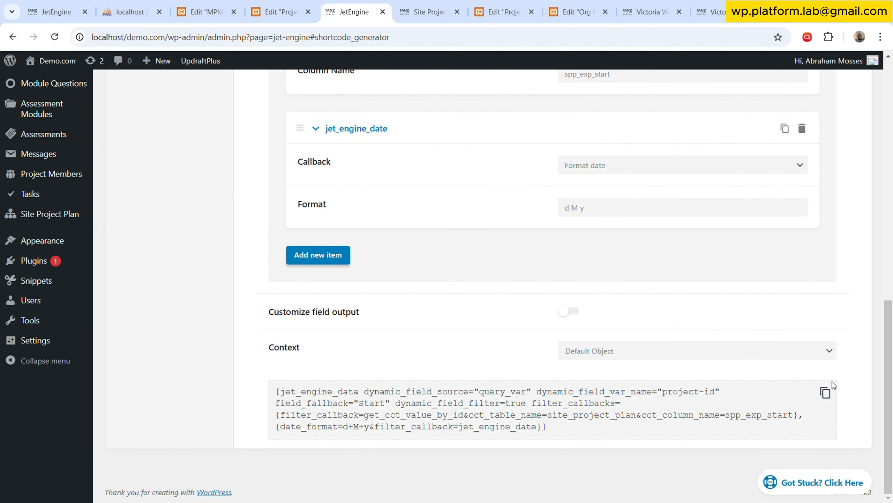
left_click(826, 393)
Insert the copied start-date shortcode and a hyphen before the end-date shortcode in the Project Overview Highlights text.
left_click(428, 12)
left_click(503, 12)
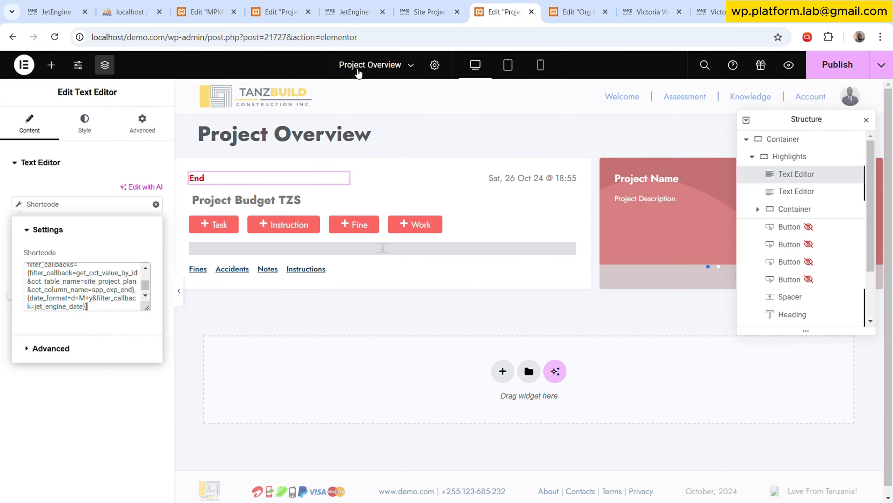
scroll(46, 300, "up", 3)
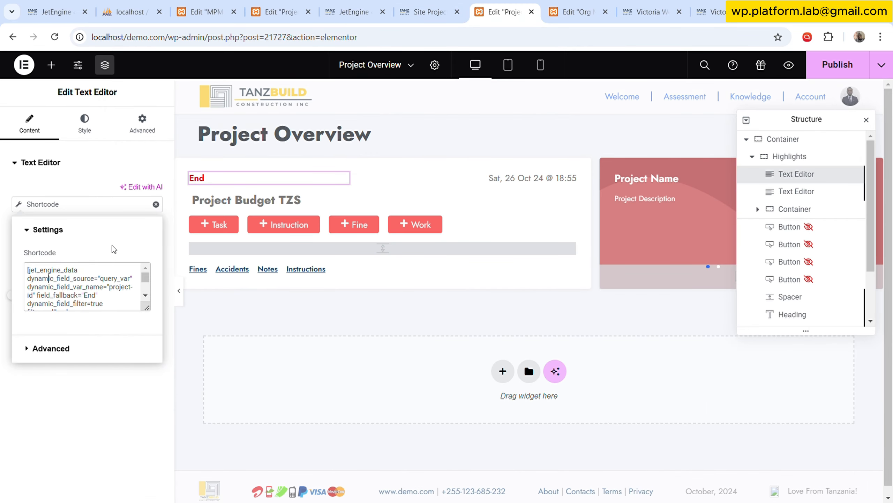
key("Up")
key("Up")
key("ctrl+v")
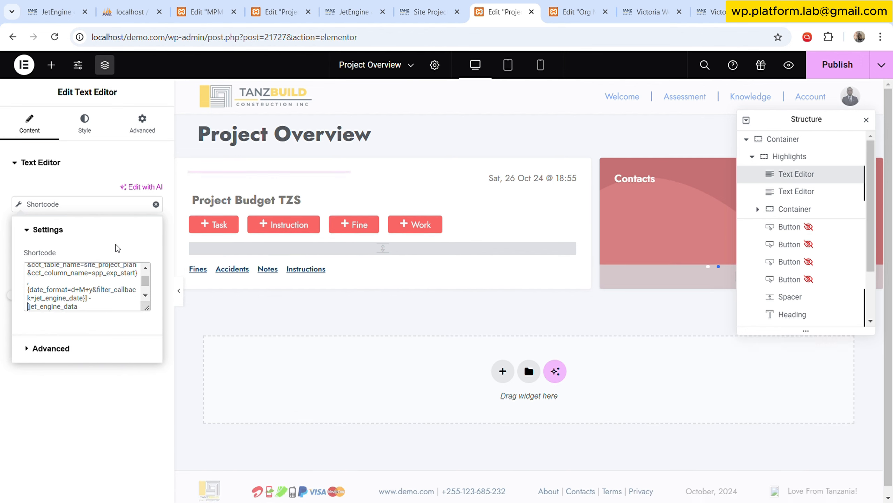
Publish the updated Project Overview template and reload the organisation's project-overview dashboard page.
left_click(841, 75)
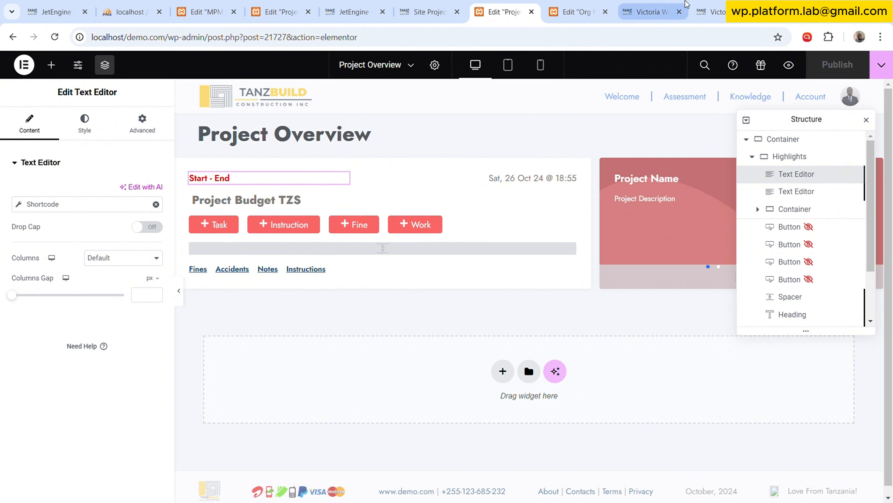
left_click(694, 9)
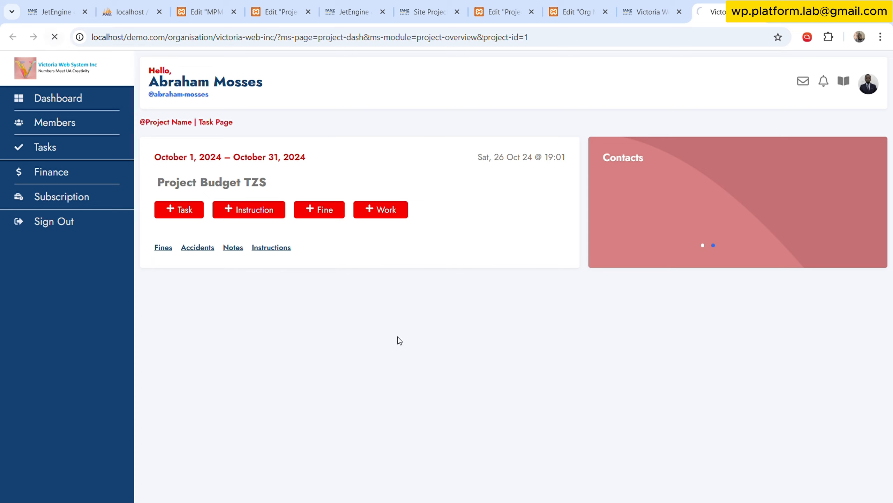
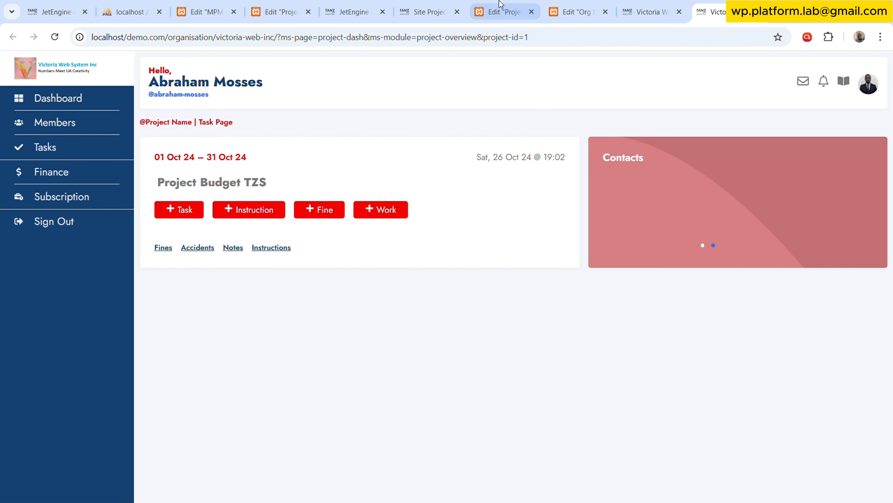
Set the SPP End date of the Site Project Plan item to 20 June 2025.
left_click(428, 11)
scroll(264, 331, "down", 1)
scroll(264, 334, "down", 2)
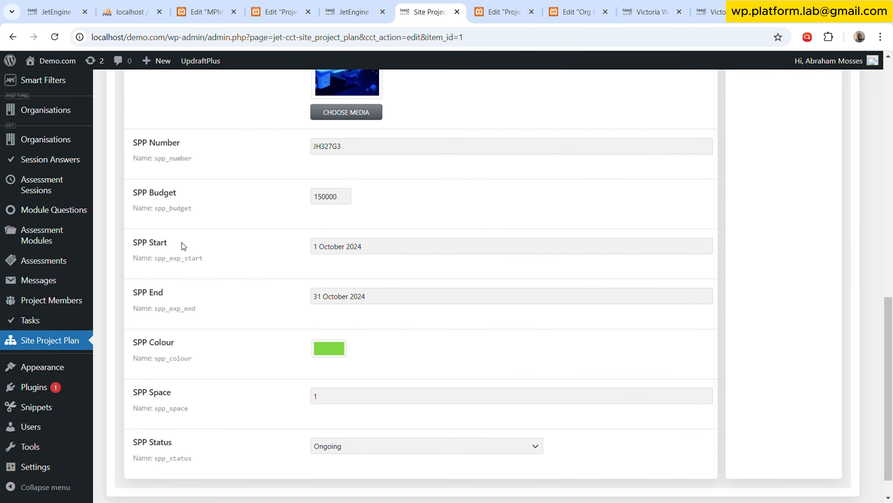
left_click(332, 249)
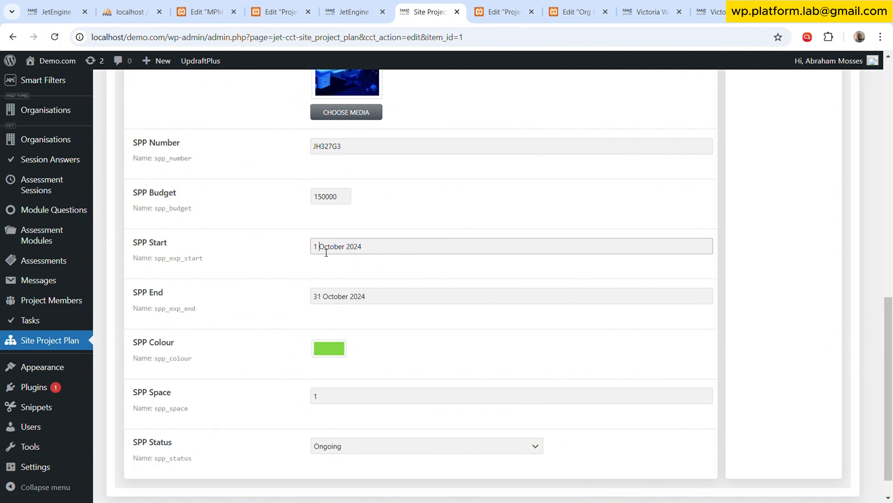
left_click(208, 294)
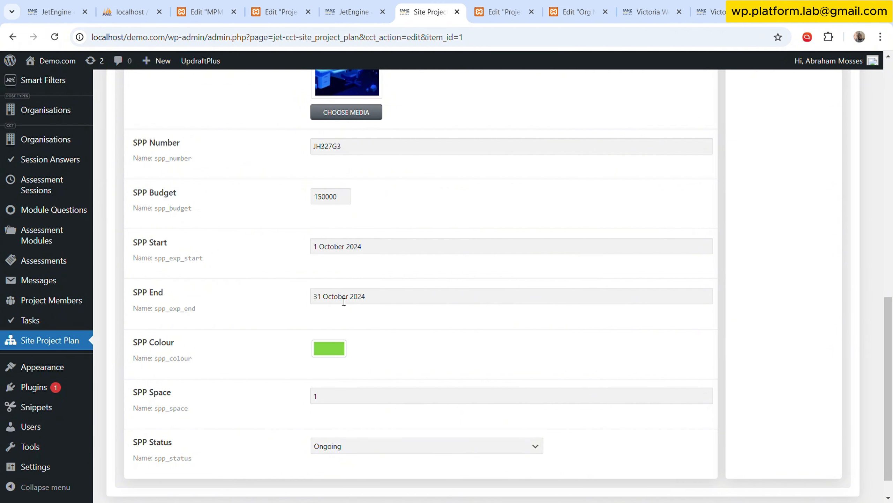
left_click(380, 299)
left_click(416, 319)
left_click(416, 319)
left_click(416, 319)
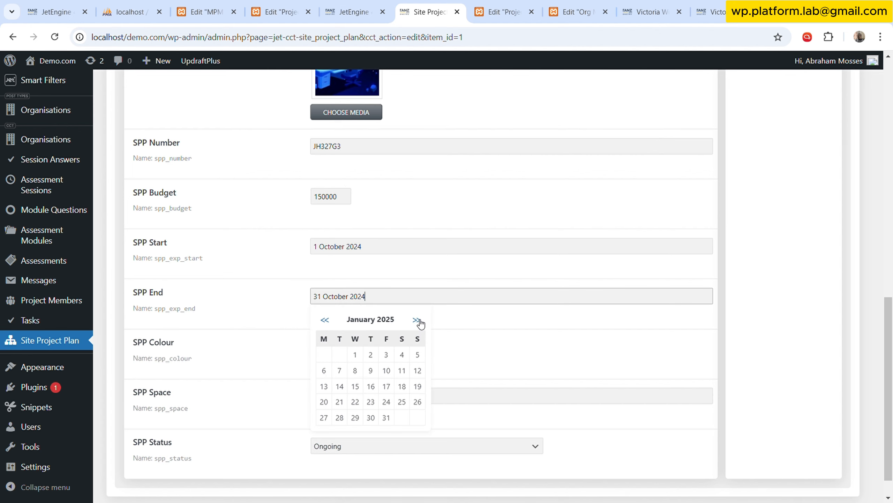
left_click(417, 319)
left_click(416, 319)
left_click(416, 320)
left_click(416, 320)
left_click(416, 320)
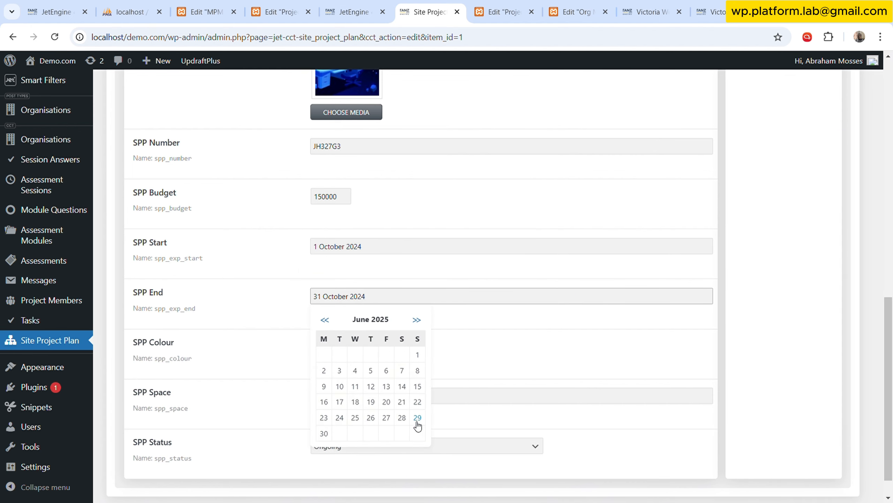
left_click(323, 434)
left_click(383, 302)
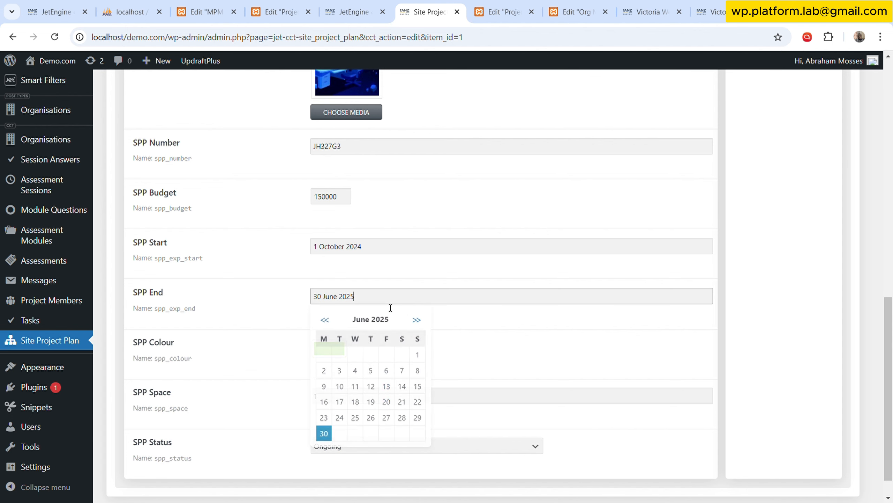
left_click(386, 401)
Save the edited Site Project Plan item.
scroll(250, 369, "down", 1)
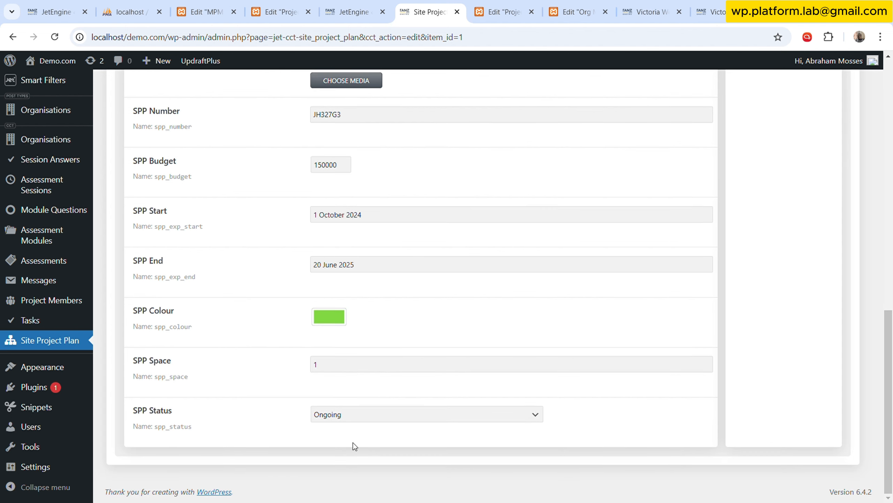
scroll(874, 153, "up", 10)
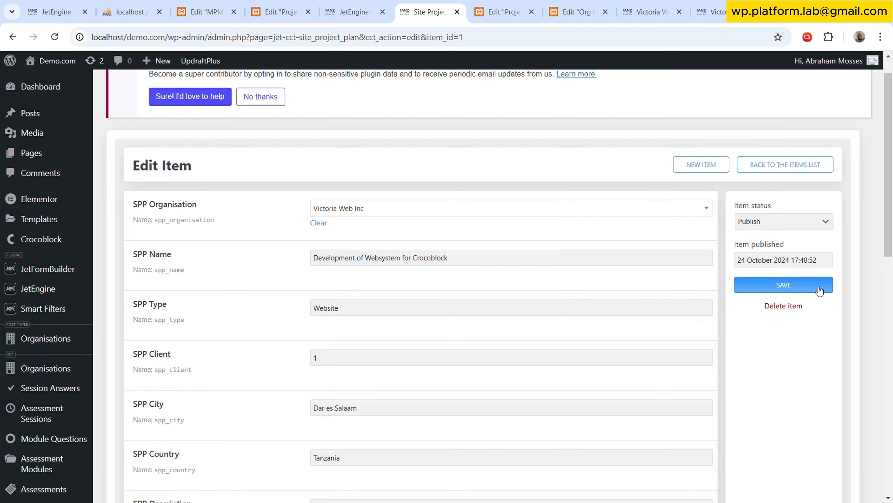
scroll(675, 300, "down", 10)
scroll(582, 356, "up", 3)
scroll(582, 356, "down", 5)
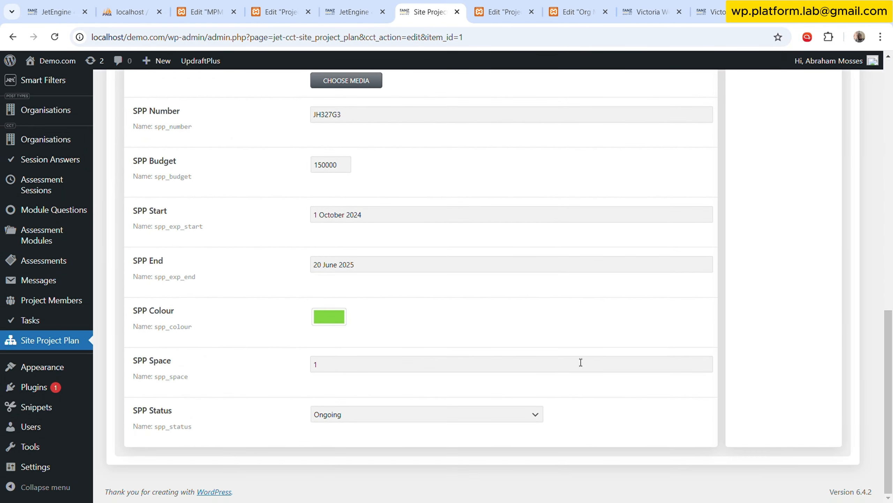
scroll(734, 196, "up", 10)
left_click(808, 116)
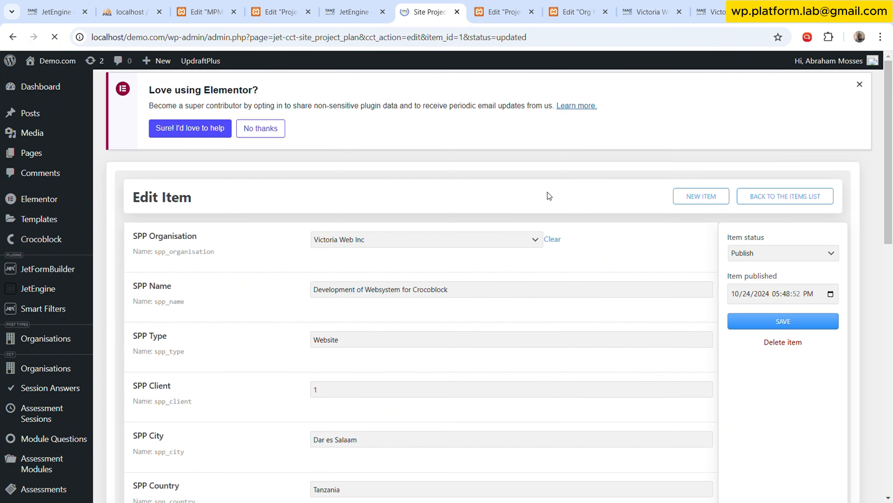
Reload the organisation's project-overview dashboard page and check the project date range in the Highlights box.
key("ctrl+Tab")
key("ctrl+Tab")
key("ctrl+Tab")
key("ctrl+Tab")
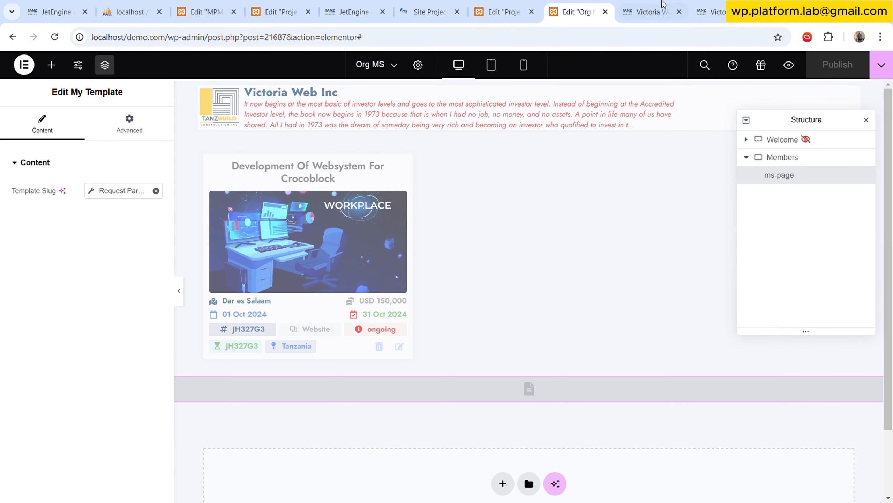
key("F5")
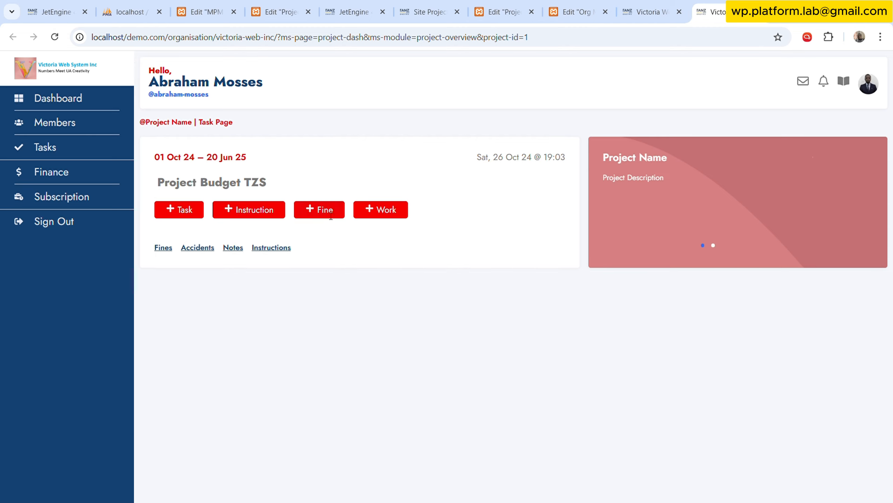
left_click_drag(246, 156, 206, 158)
left_click(496, 327)
Return to the Project Overview template and inspect the content settings of the Start – End and current date-time texts in Highlights.
left_click(583, 9)
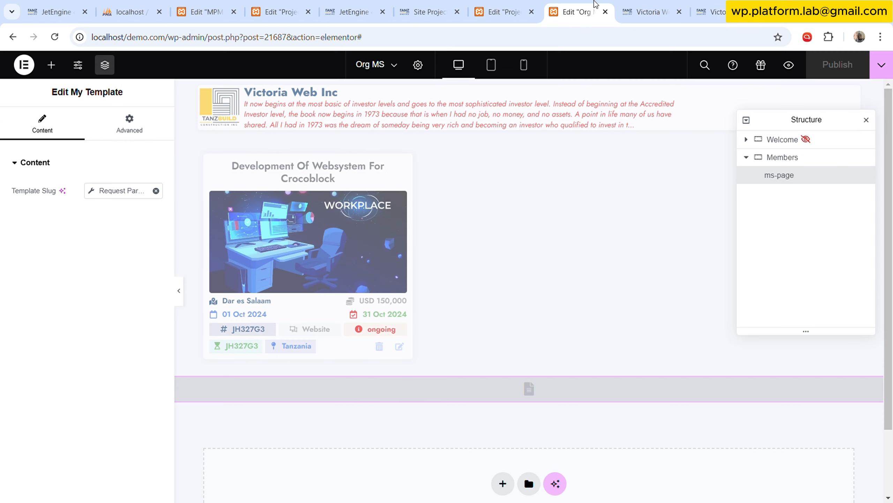
left_click(499, 11)
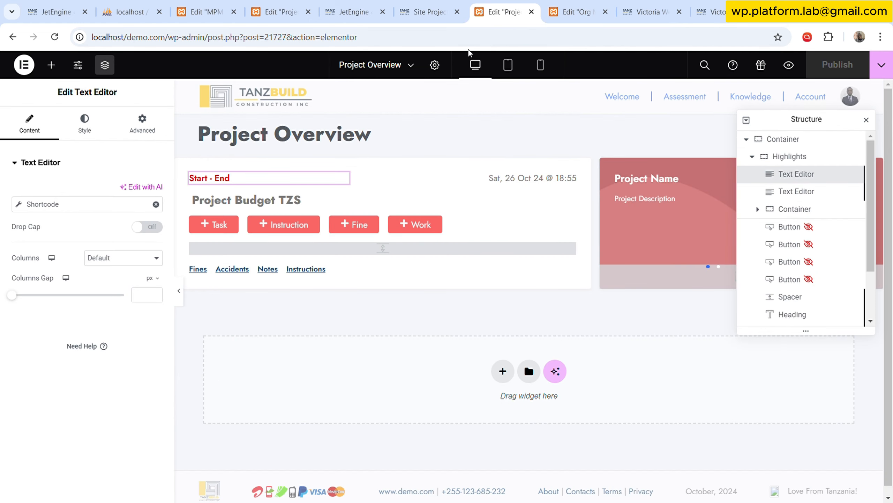
left_click(85, 123)
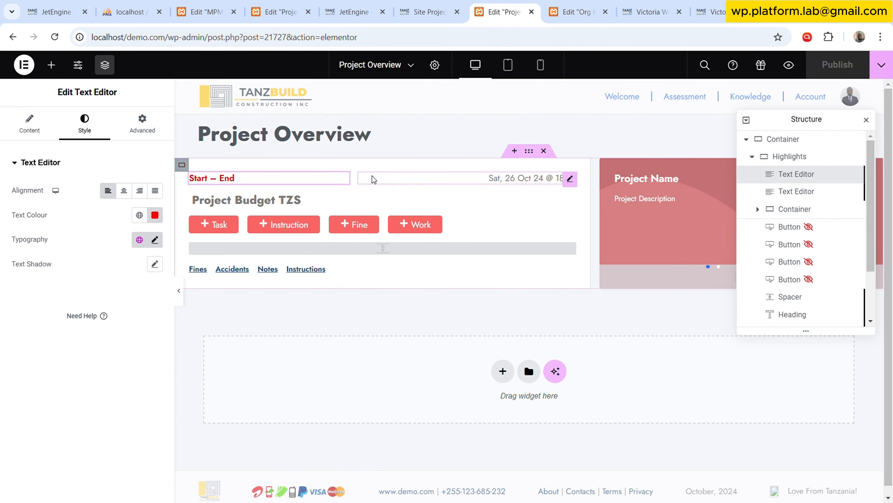
left_click(39, 130)
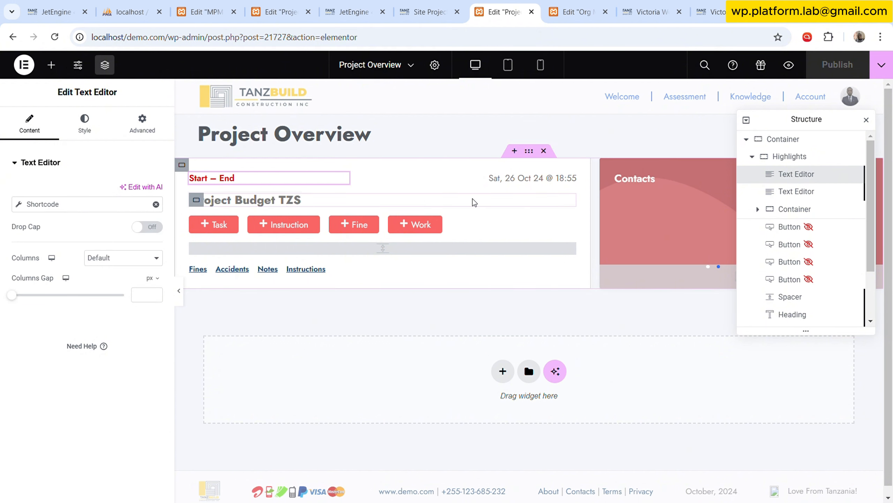
left_click(573, 178)
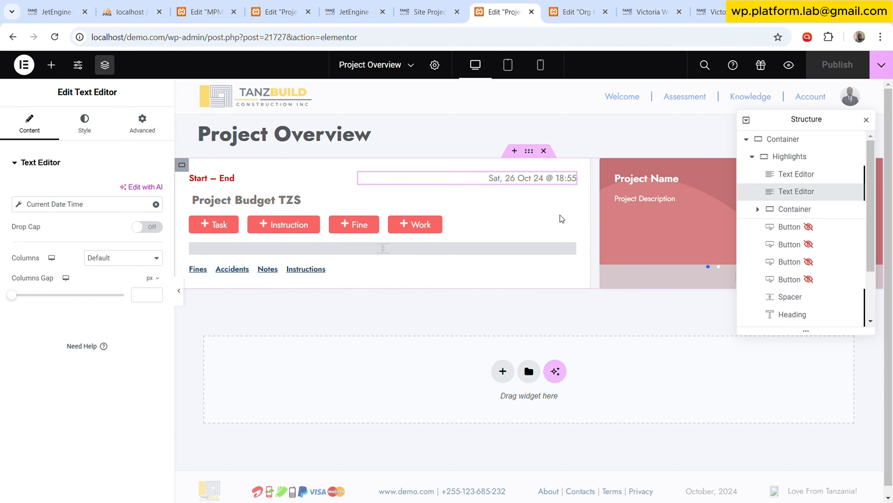
Examine the current shortcode configuration and the budget and date fields of the Site Project Plan item.
left_click(327, 4)
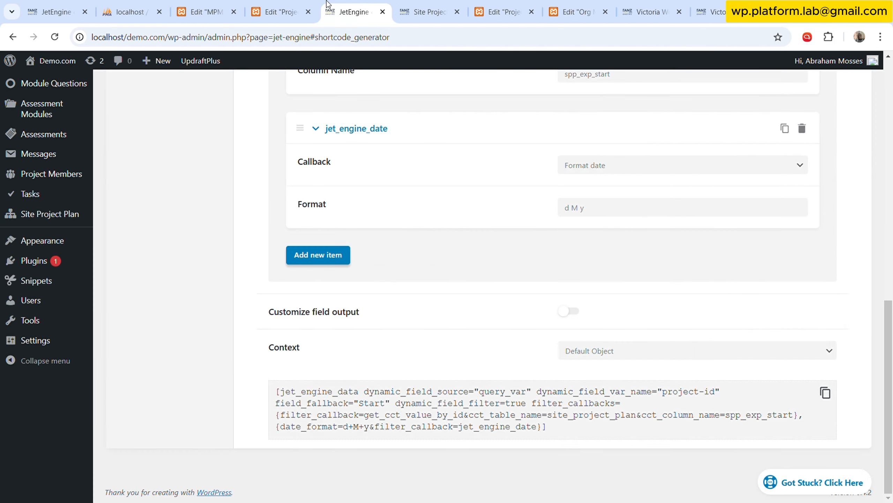
left_click(421, 5)
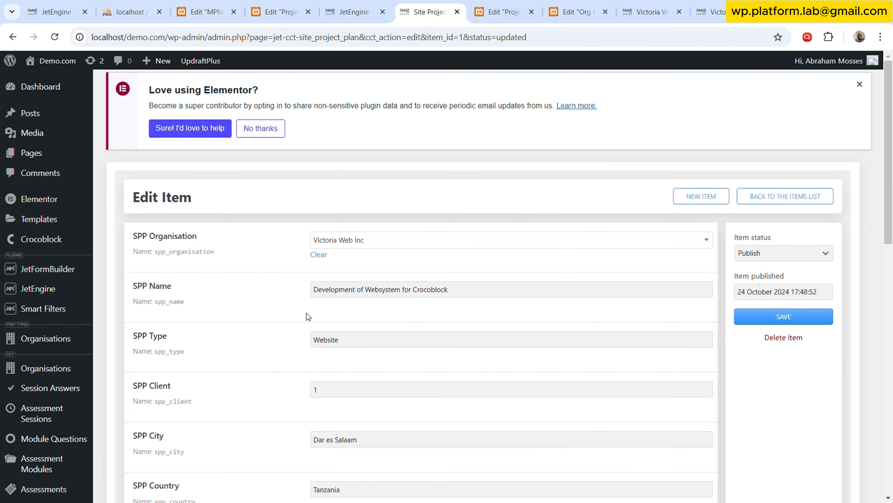
scroll(306, 313, "down", 12)
scroll(249, 344, "down", 2)
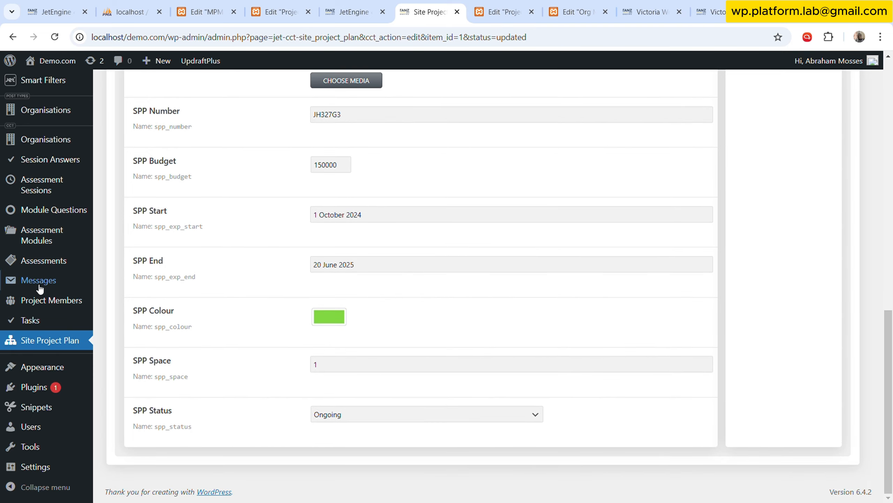
Open item #1 of the Organisations content type in a separate tab and examine its Org Currency field.
mouse_move(46, 362)
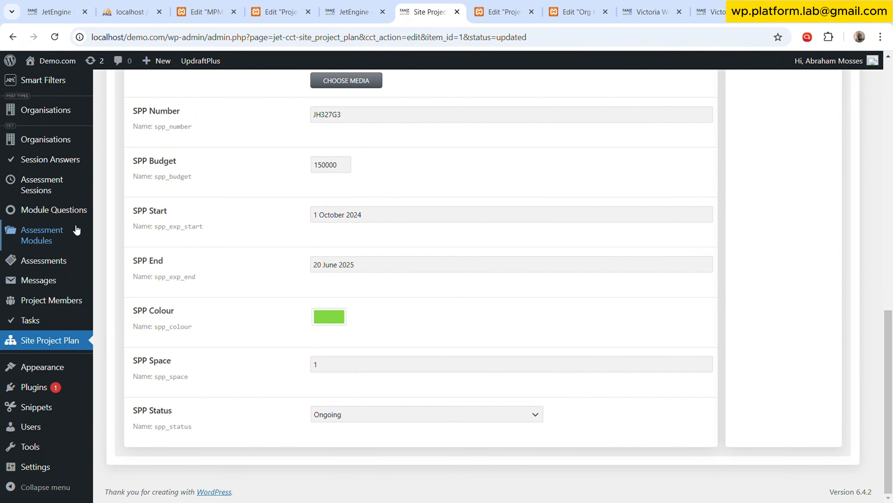
scroll(76, 235, "up", 2)
middle_click(74, 203)
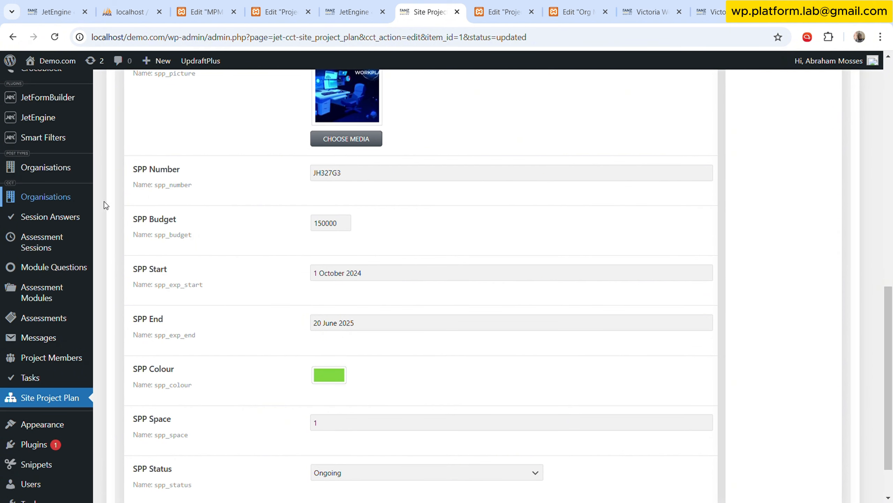
left_click(482, 17)
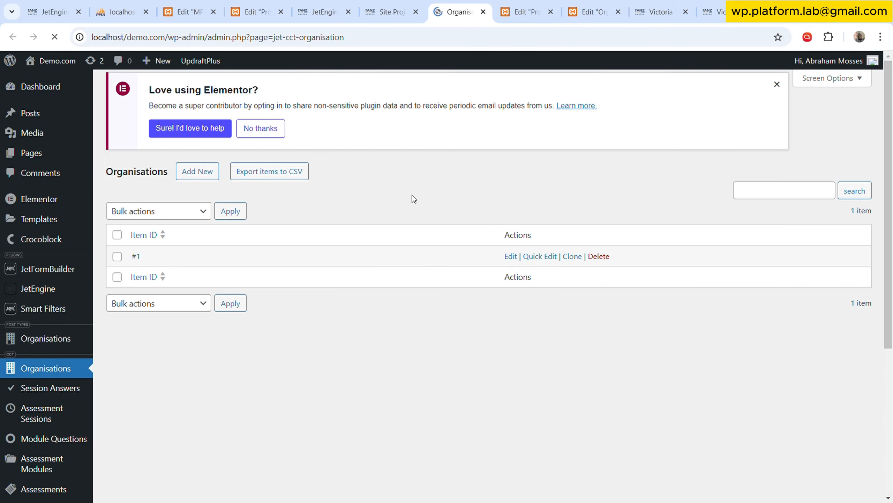
left_click(512, 266)
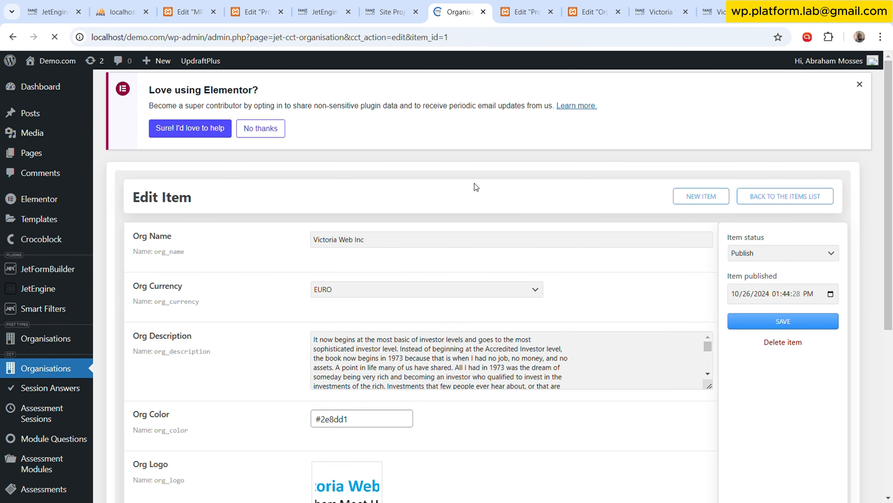
scroll(243, 285, "down", 6)
scroll(280, 329, "up", 3)
scroll(292, 288, "up", 2)
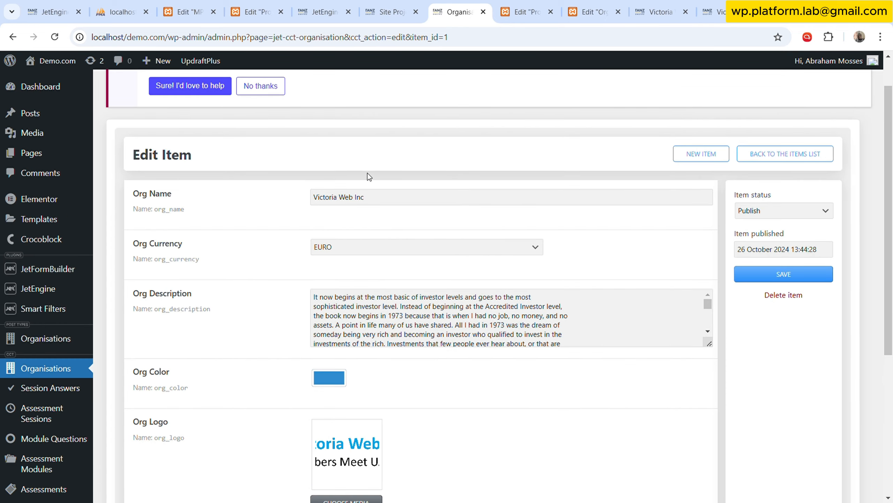
Take the SPP Budget field name from the Site Project Plan item and set the Get CCT Value by ID column name to spp_budget.
left_click(524, 11)
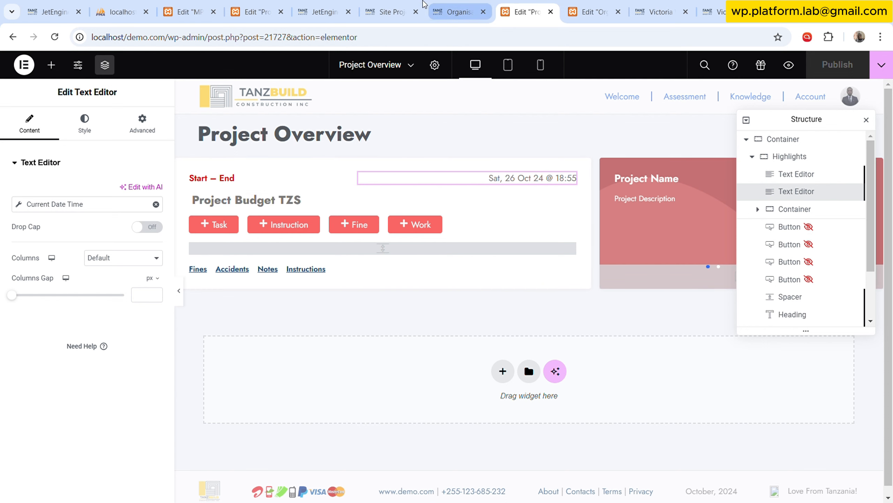
left_click(390, 11)
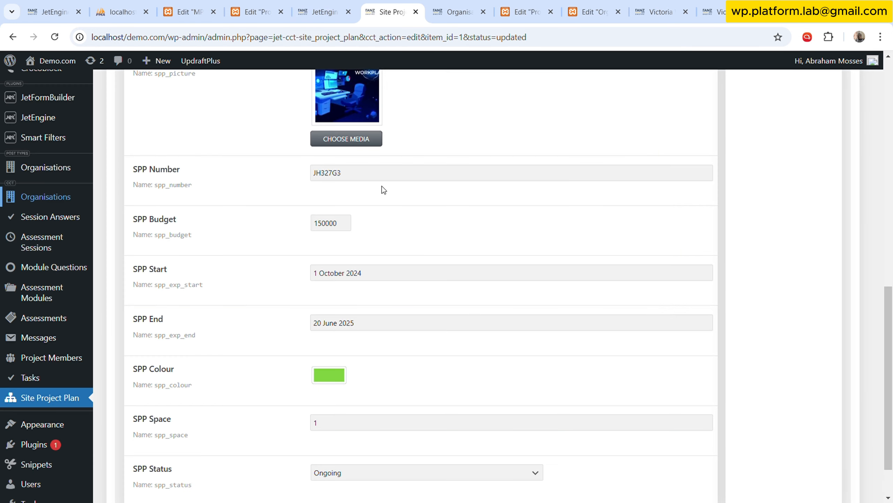
scroll(383, 190, "down", 2)
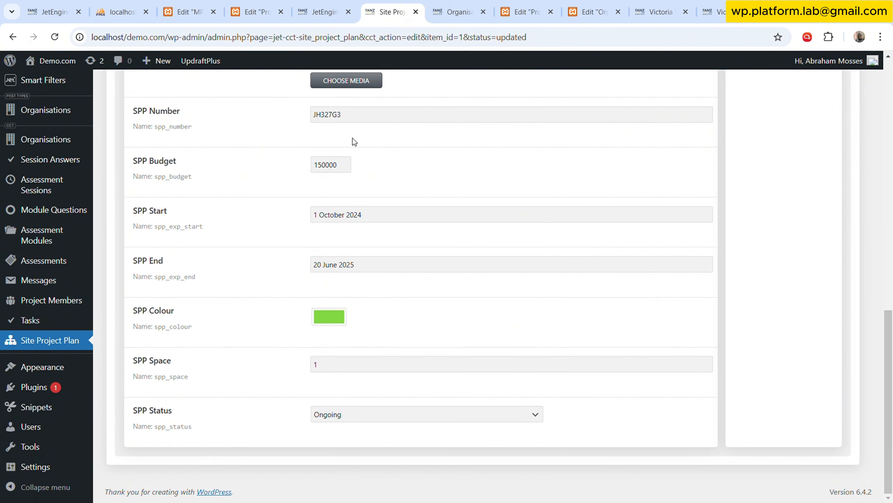
left_click(340, 5)
scroll(627, 280, "up", 5)
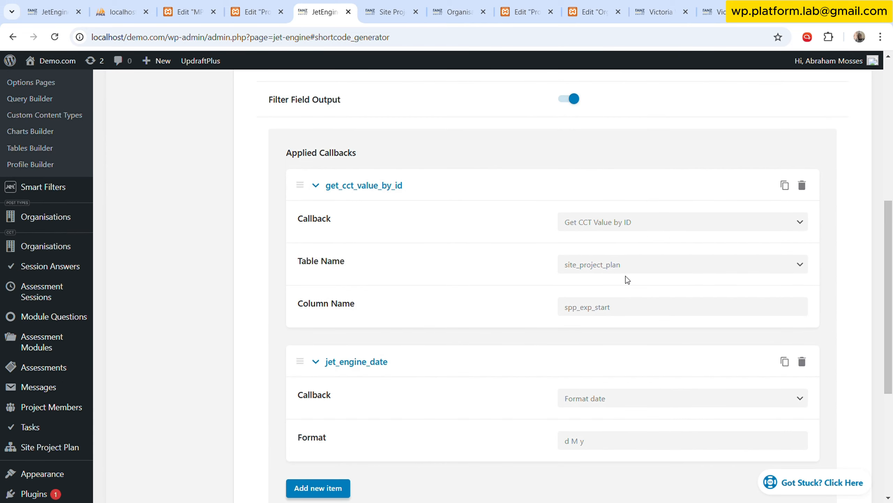
double_click(660, 311)
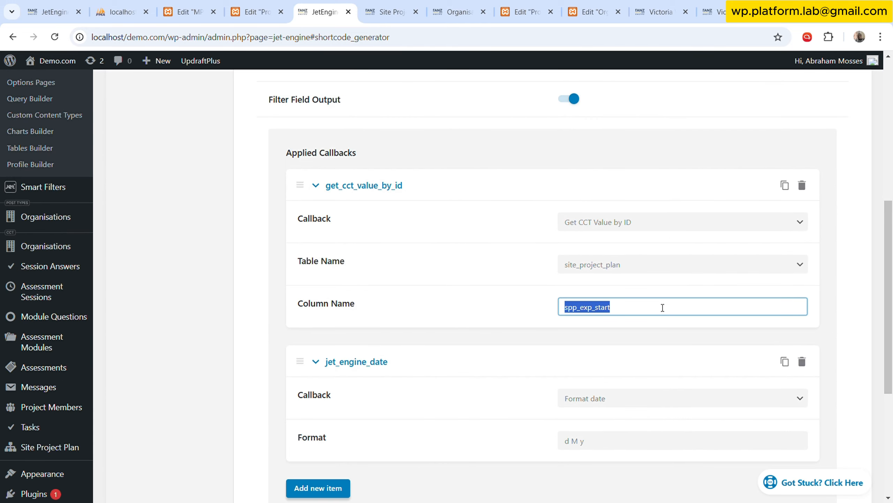
type("spp_budget")
Change the shortcode's second callback to Format number with 0 decimal points.
scroll(652, 280, "down", 3)
left_click(652, 281)
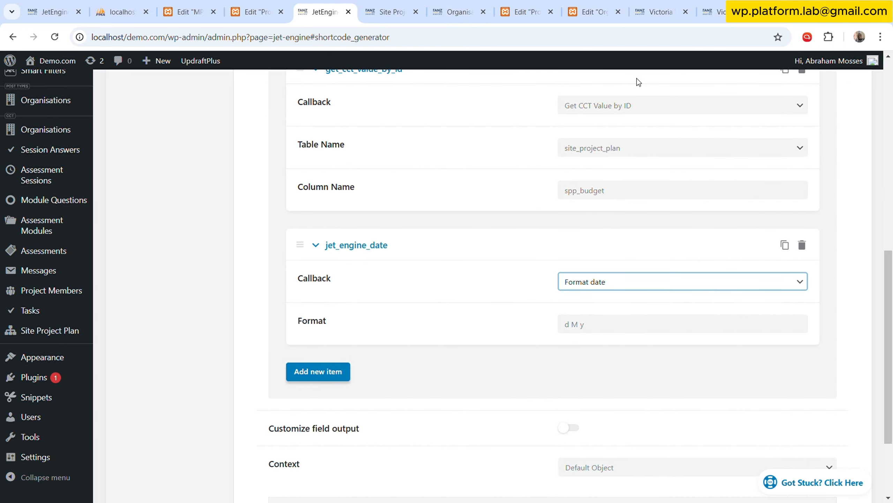
left_click(618, 56)
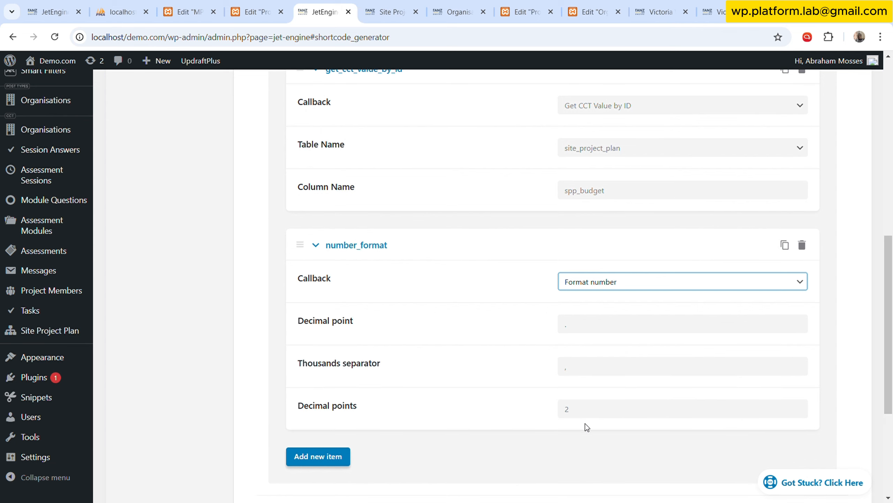
double_click(567, 409)
type("0")
key("Tab")
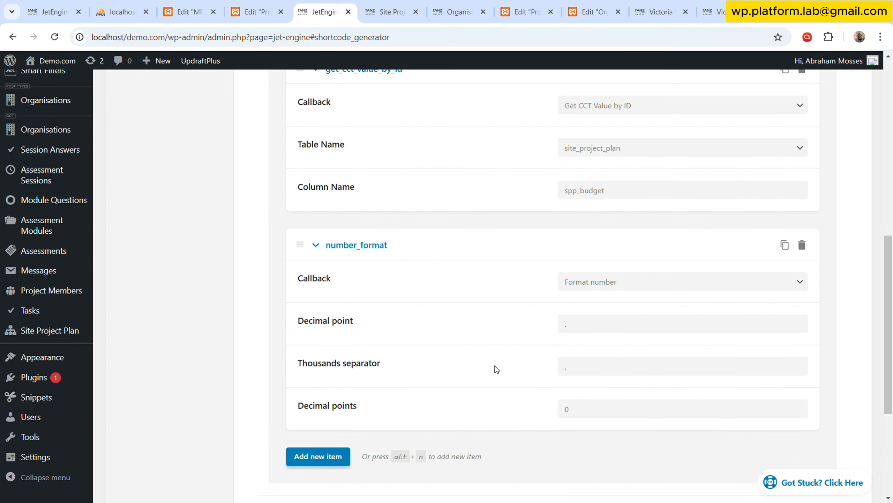
Set the shortcode's fallback value to Budget and copy the generated shortcode.
scroll(489, 370, "down", 5)
scroll(491, 370, "up", 6)
scroll(492, 370, "up", 10)
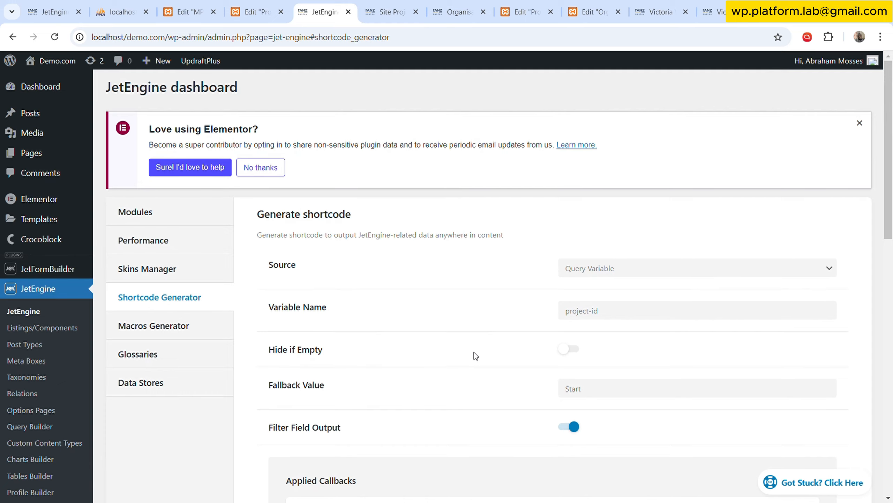
scroll(474, 351, "down", 10)
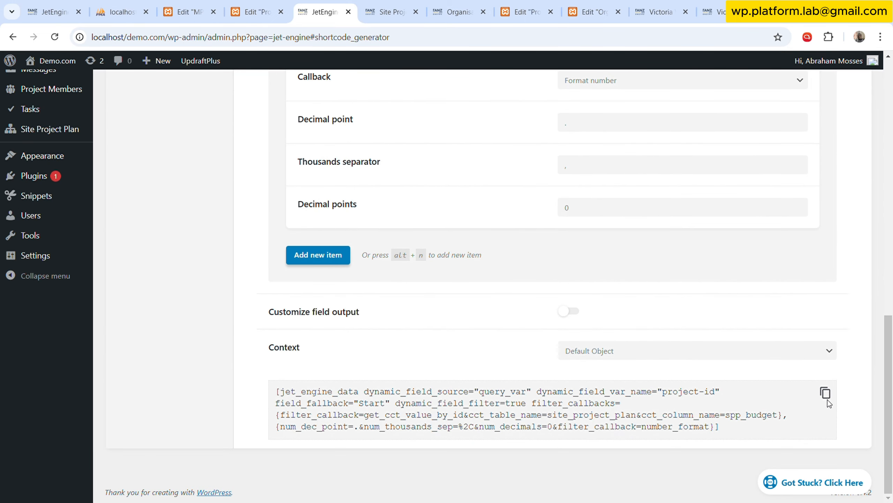
scroll(588, 245, "up", 12)
left_click(608, 213)
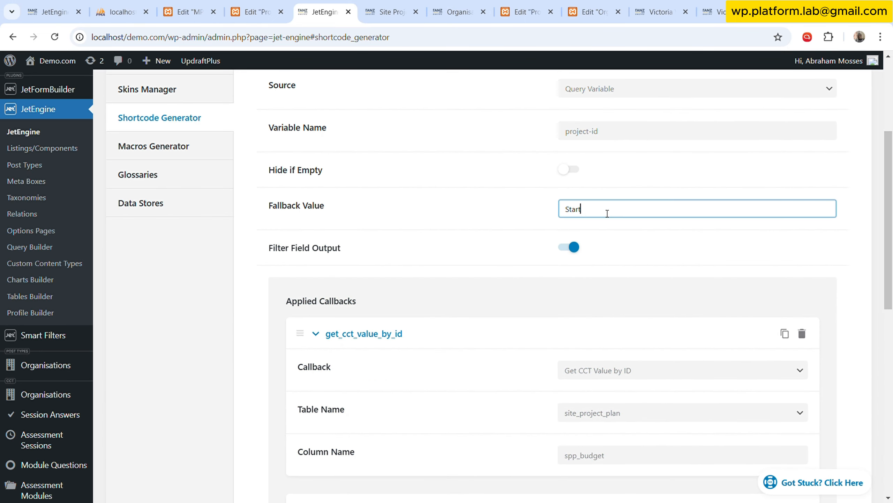
key("ctrl+a")
type("Budget")
scroll(871, 355, "down", 12)
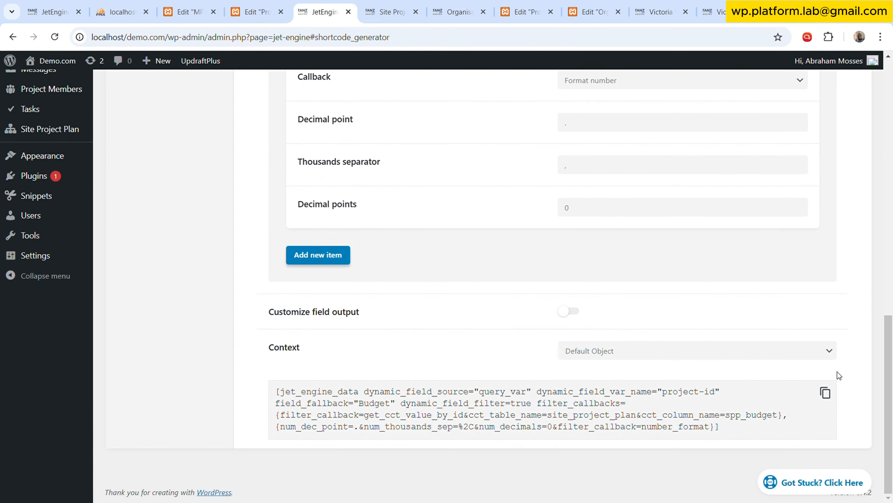
left_click(827, 393)
In the Project Overview template, replace the Project Budget text's dynamic shortcode with the copied spp_budget shortcode.
left_click(389, 12)
left_click(458, 11)
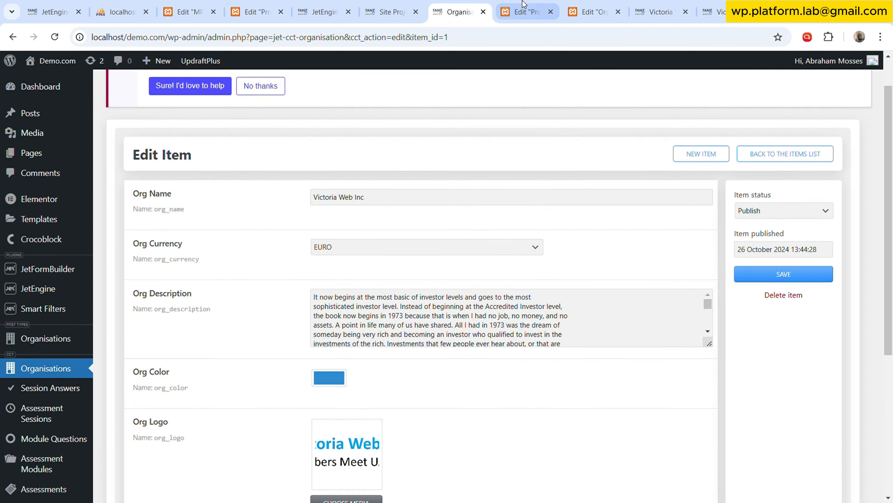
left_click(524, 12)
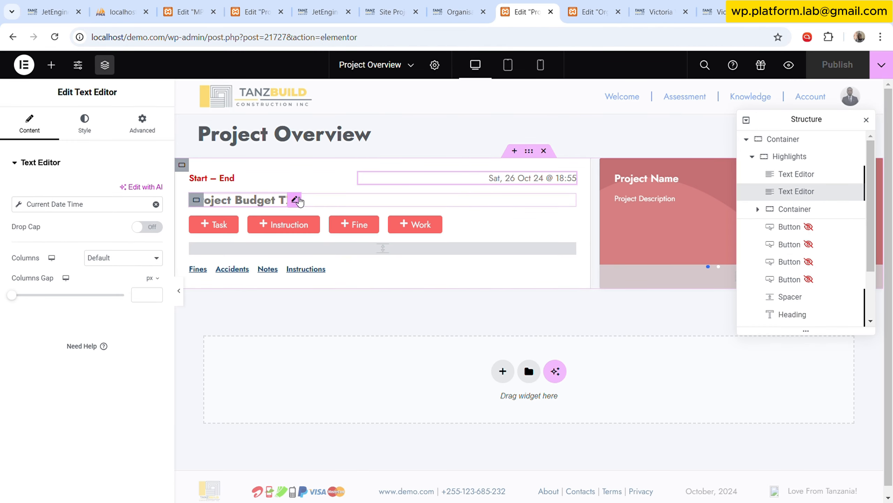
left_click(298, 200)
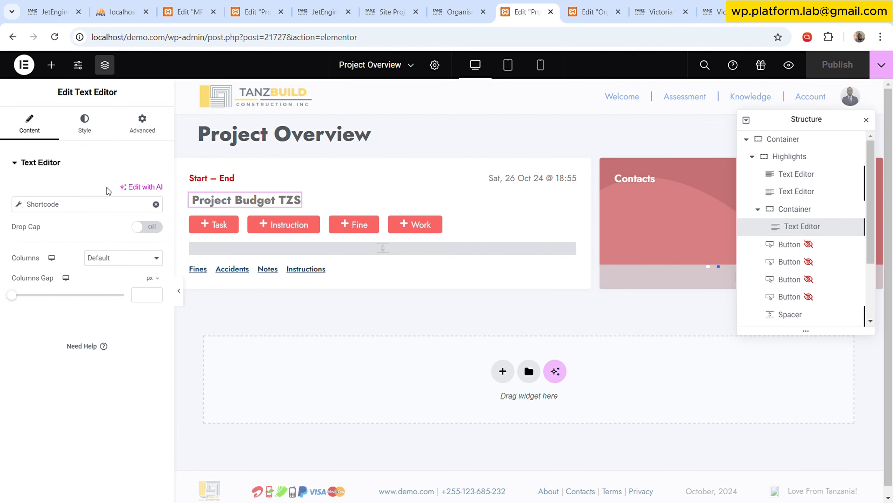
left_click(64, 207)
scroll(122, 298, "down", 3)
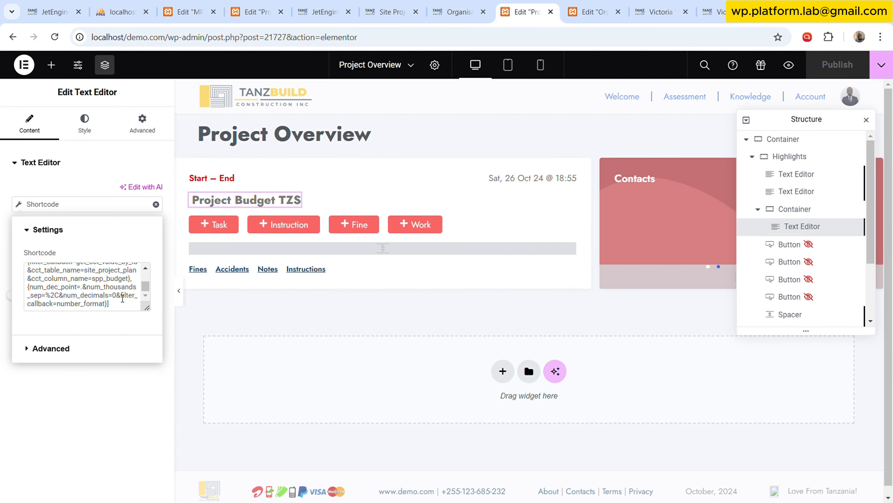
key("ctrl+a")
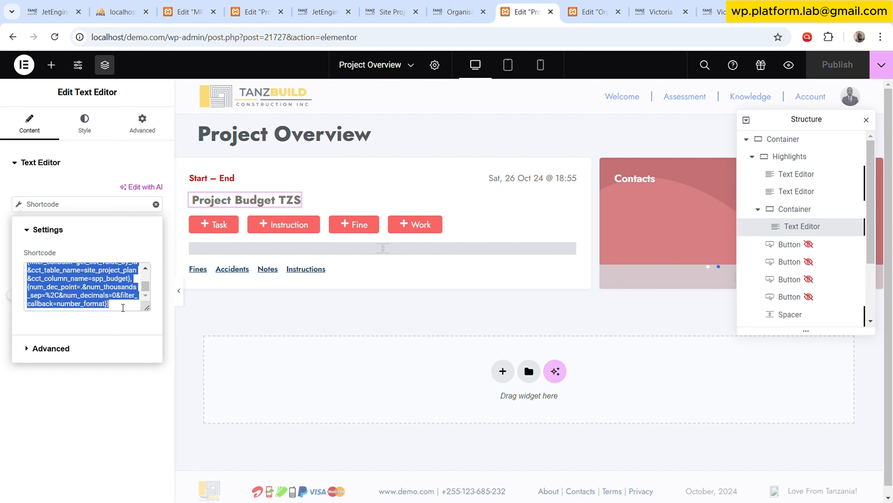
key("ctrl+v")
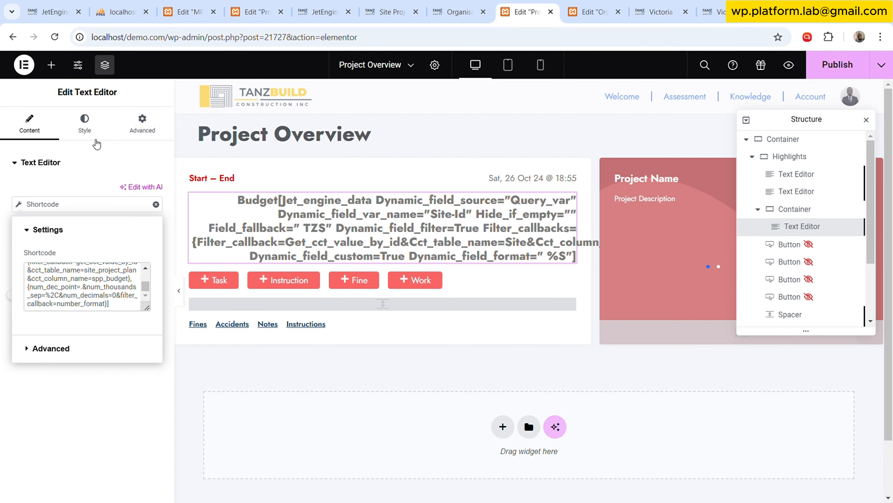
Examine the budget text's style and the Before, After and Fallback values of its dynamic shortcode.
left_click(84, 124)
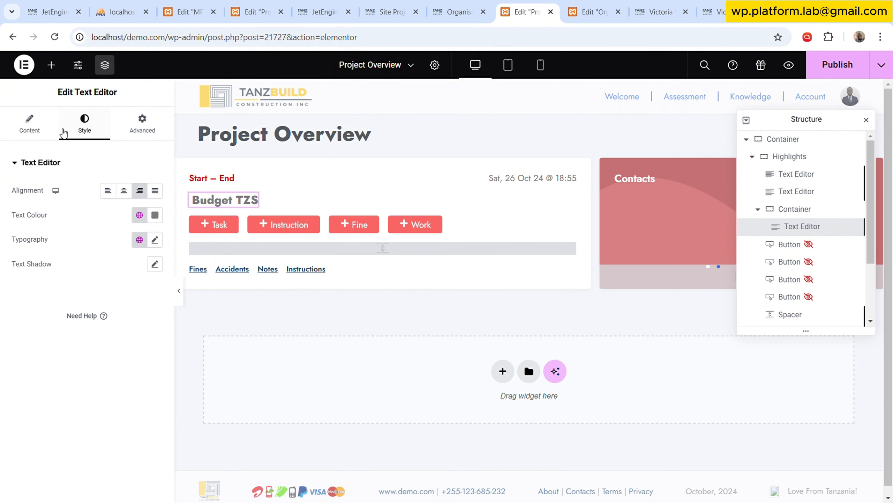
left_click(49, 132)
left_click(56, 204)
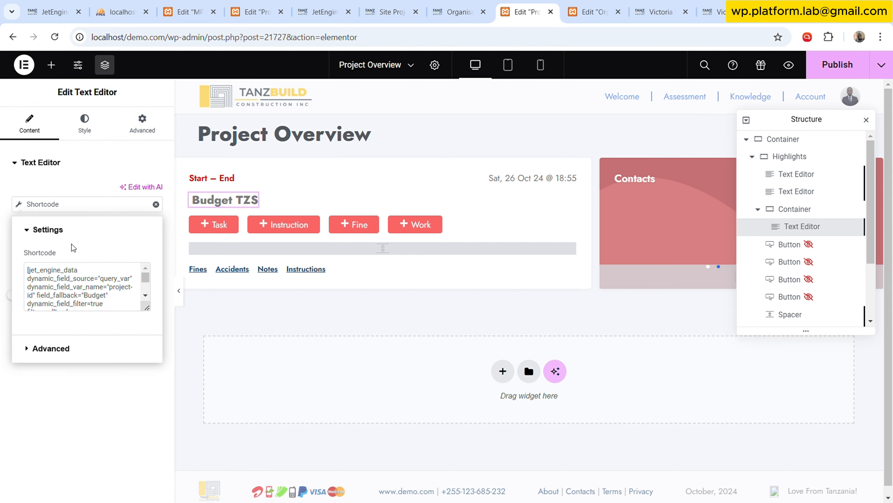
left_click(72, 350)
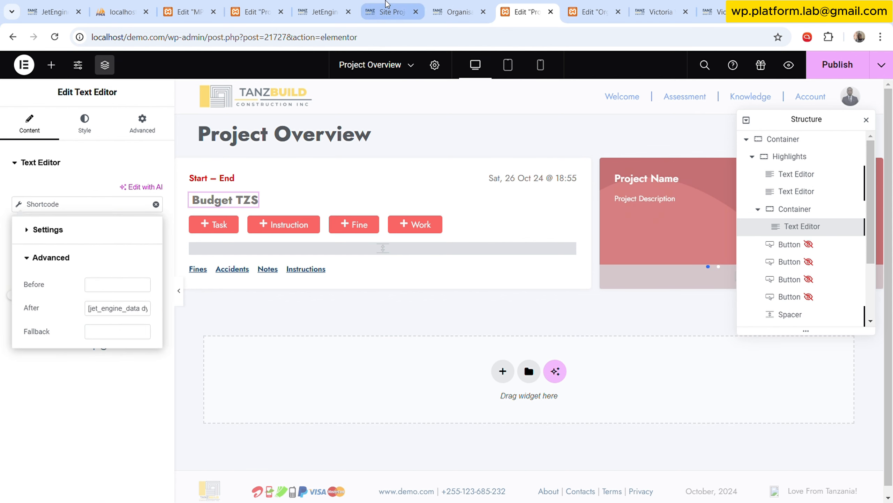
Review the shortcode's source settings, the Site Project Plan item's fields and the organisation item's Org Currency field.
left_click(323, 11)
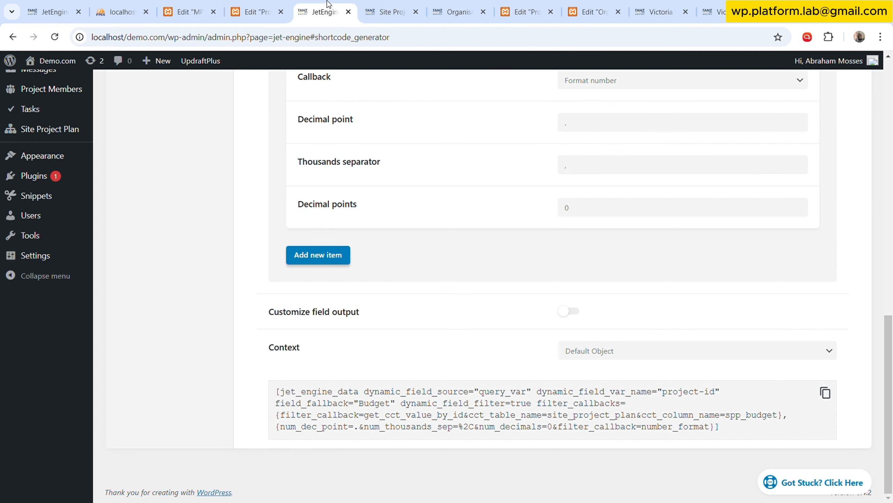
scroll(456, 175, "up", 8)
scroll(457, 172, "up", 5)
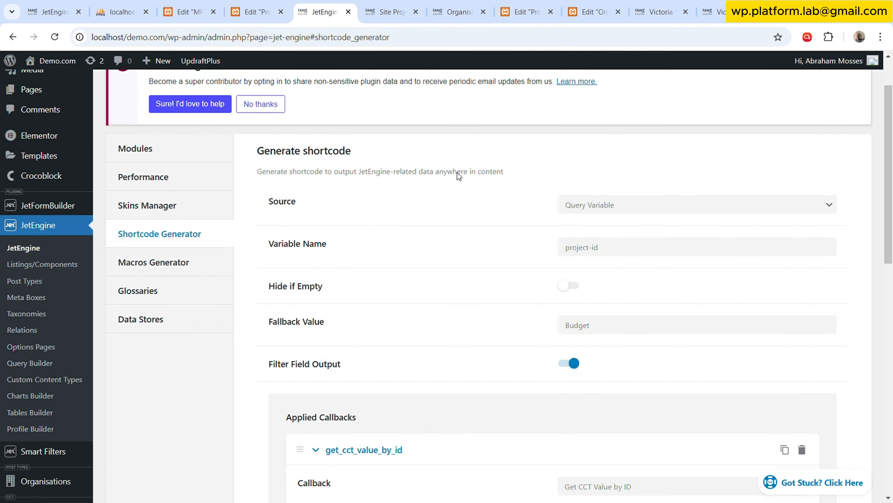
left_click(385, 4)
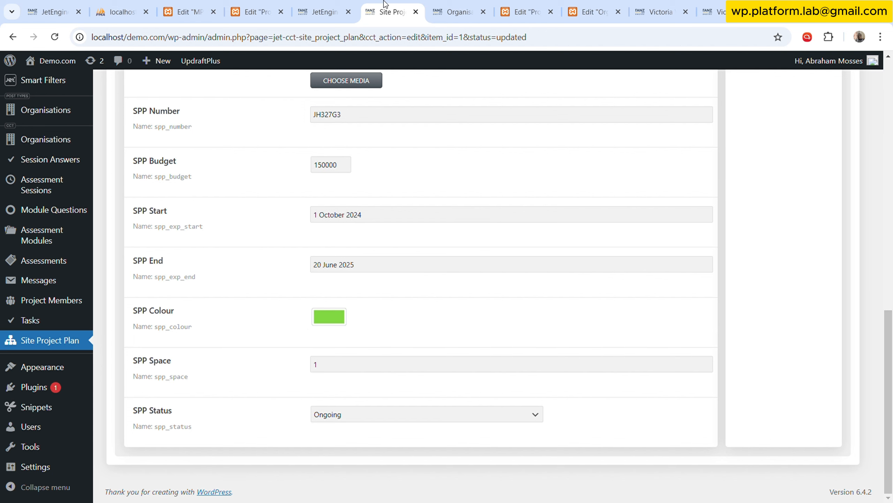
left_click(445, 8)
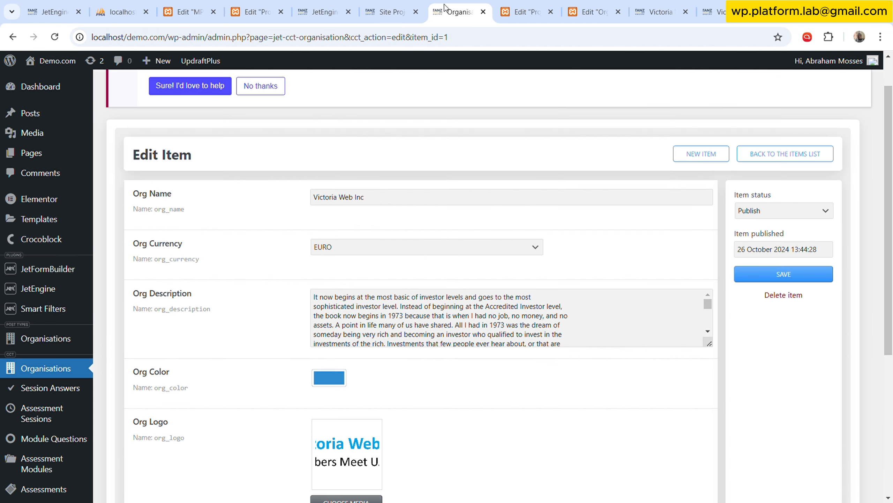
mouse_move(190, 259)
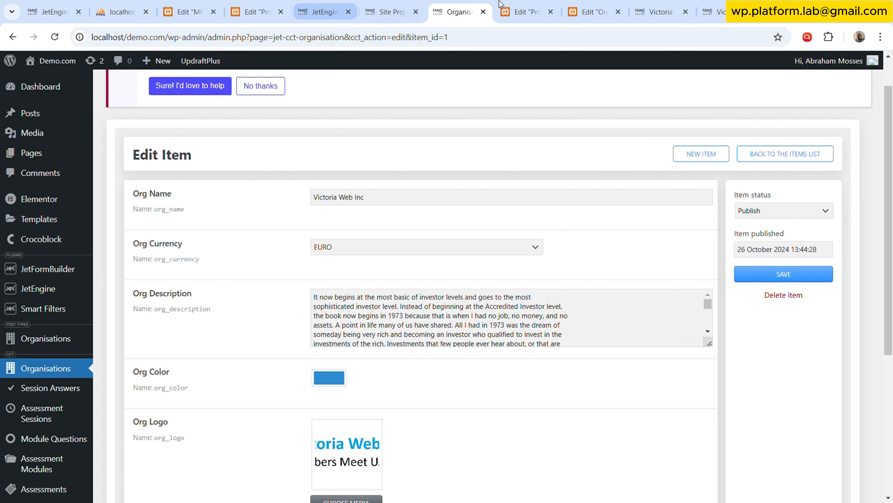
Examine the organisation path and ms-module value in the live project overview page's URL against the shortcode's source settings.
left_click(660, 12)
left_click(712, 11)
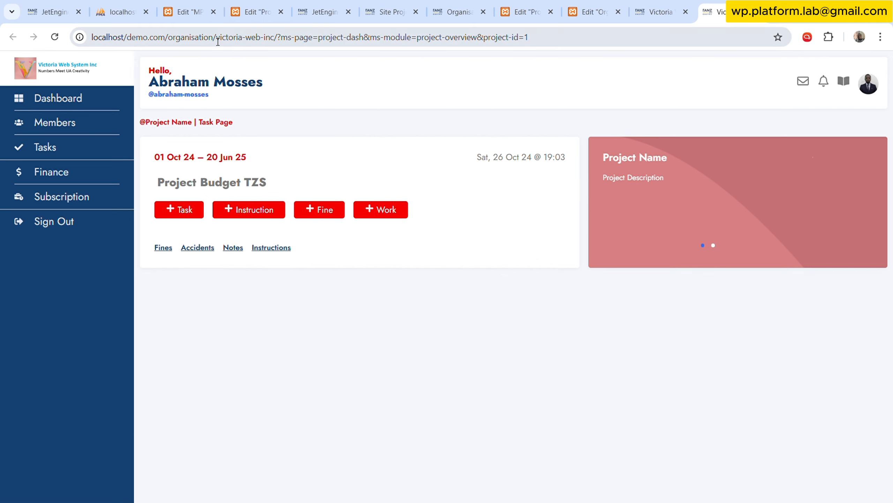
left_click_drag(165, 37, 284, 38)
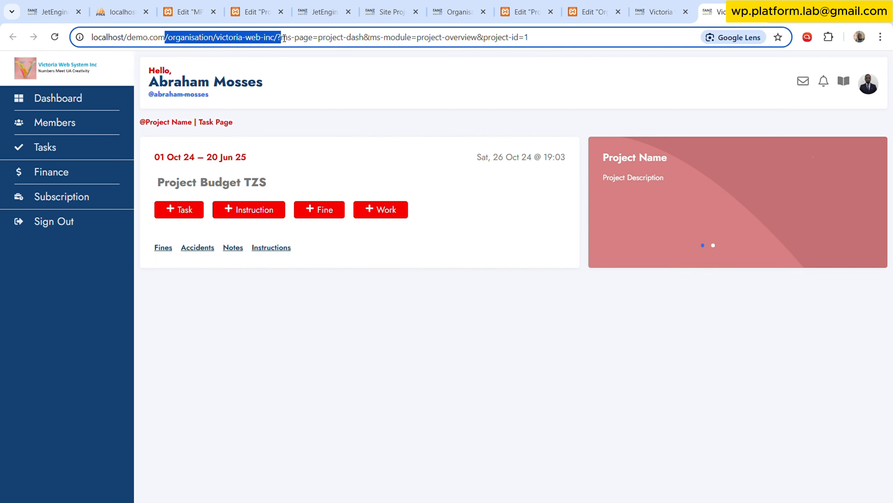
left_click(493, 352)
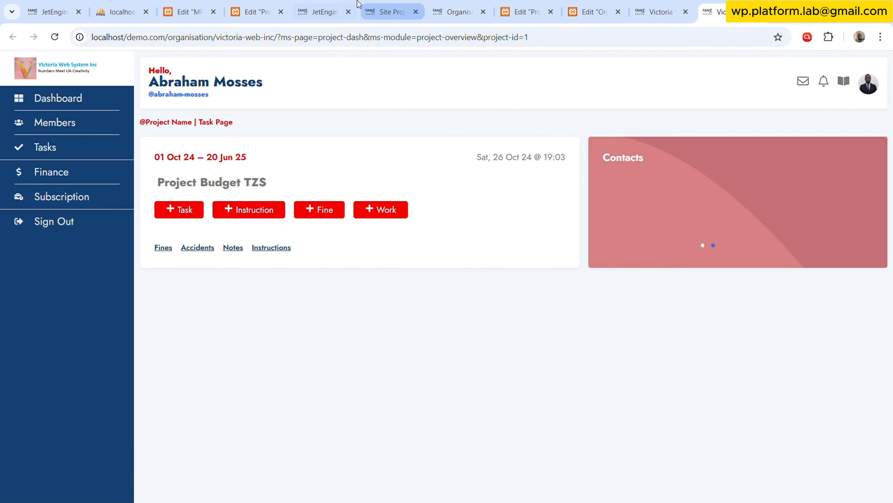
left_click(322, 7)
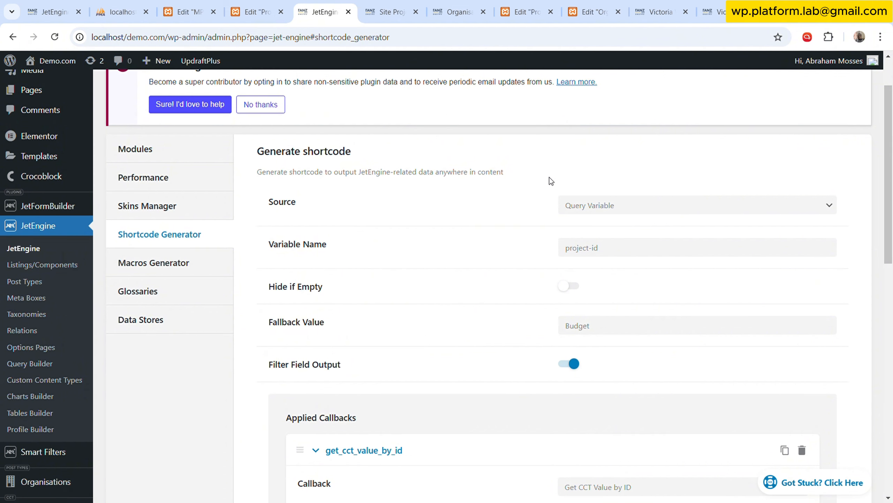
scroll(551, 180, "down", 2)
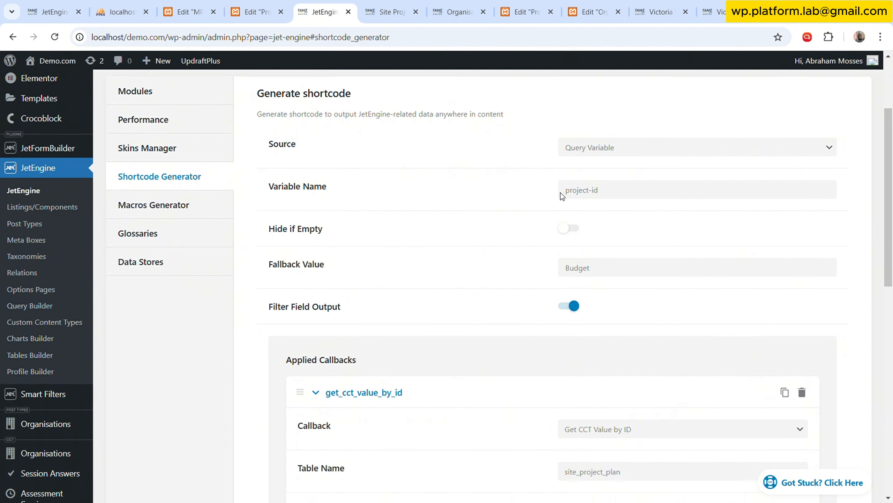
left_click(666, 5)
left_click(612, 5)
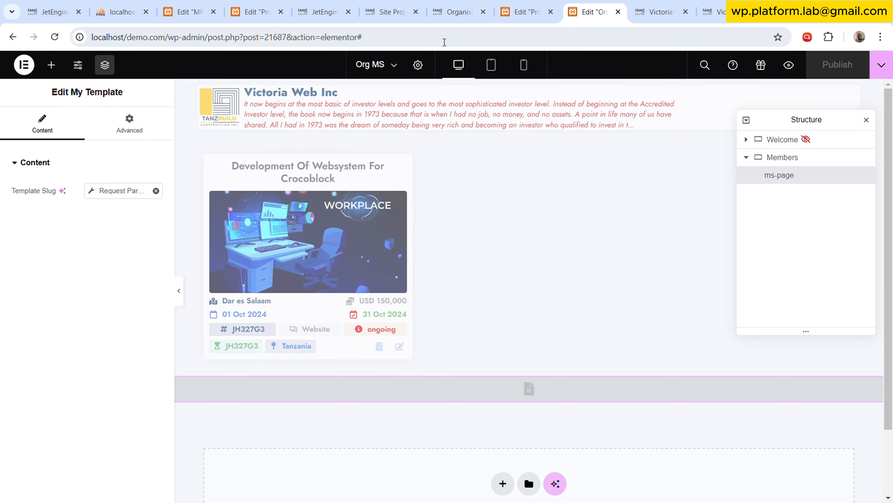
left_click(720, 11)
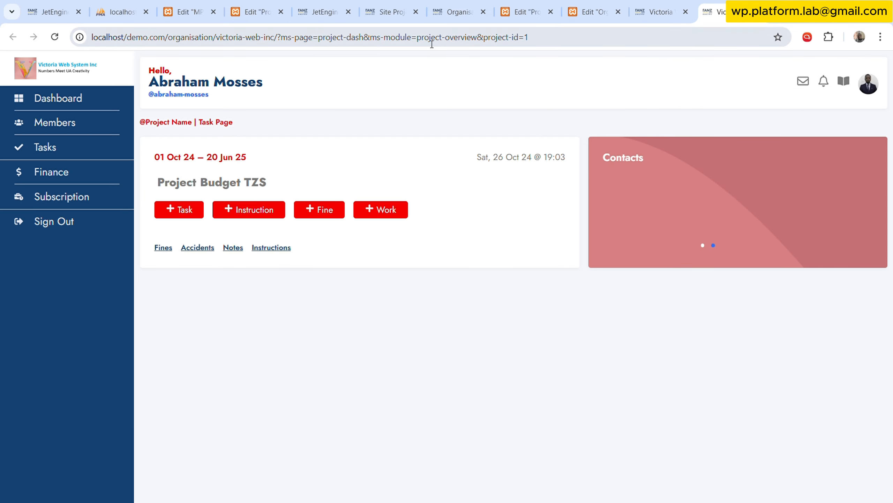
left_click_drag(417, 37, 481, 39)
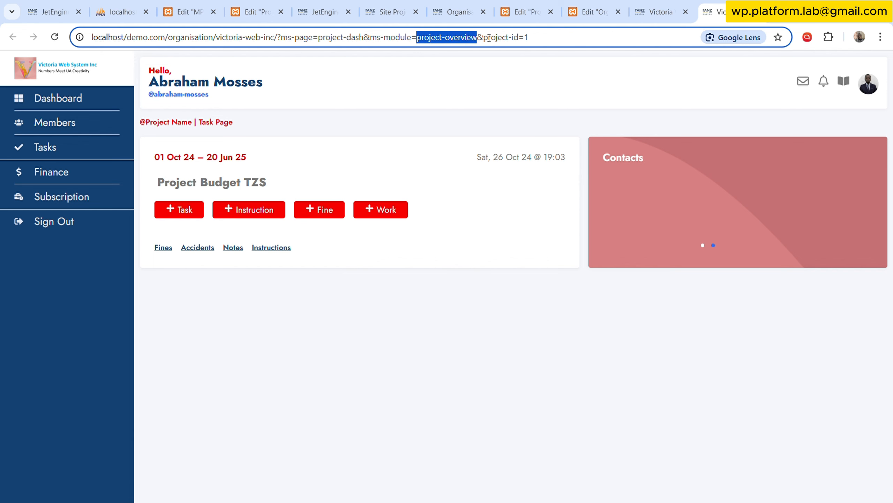
Check the shortcode's applied callbacks and the SPP Organisation field of the Site Project Plan item.
left_click(341, 4)
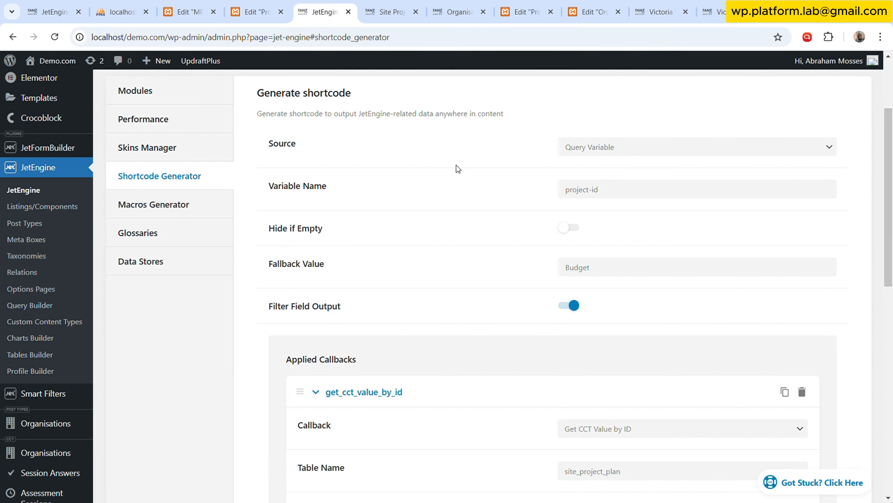
scroll(458, 169, "down", 8)
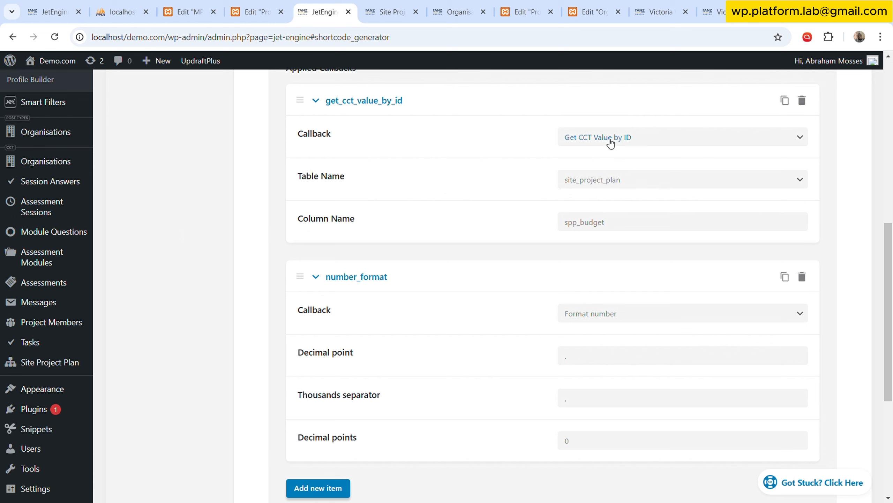
left_click(391, 11)
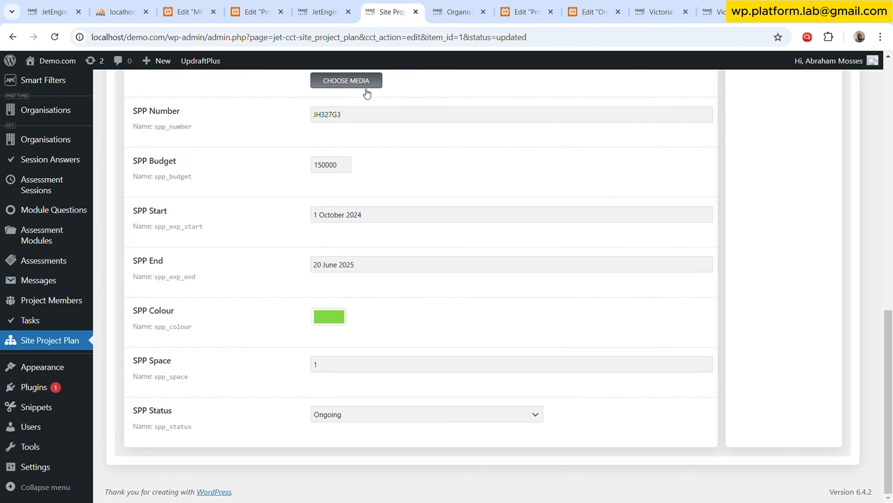
scroll(302, 197, "up", 10)
scroll(301, 200, "up", 5)
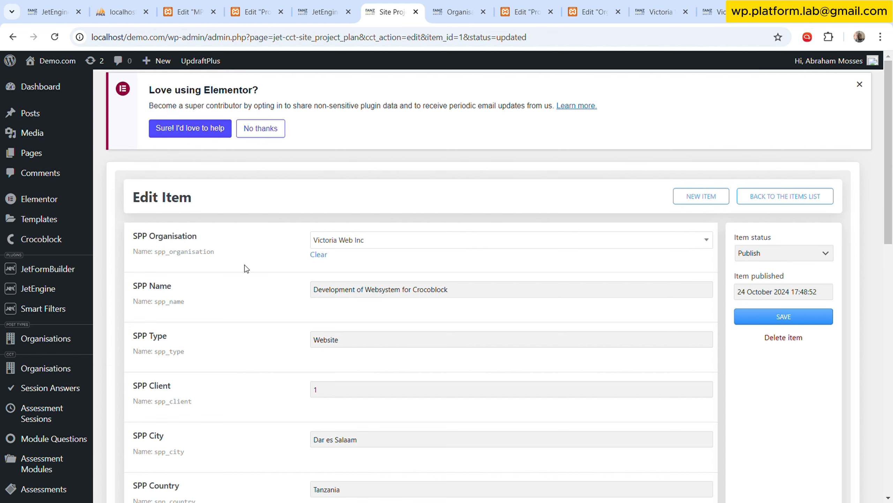
Change the shortcode source to Post/Term/User/Object Data with Org Currency as the object field.
left_click(334, 12)
scroll(436, 269, "up", 7)
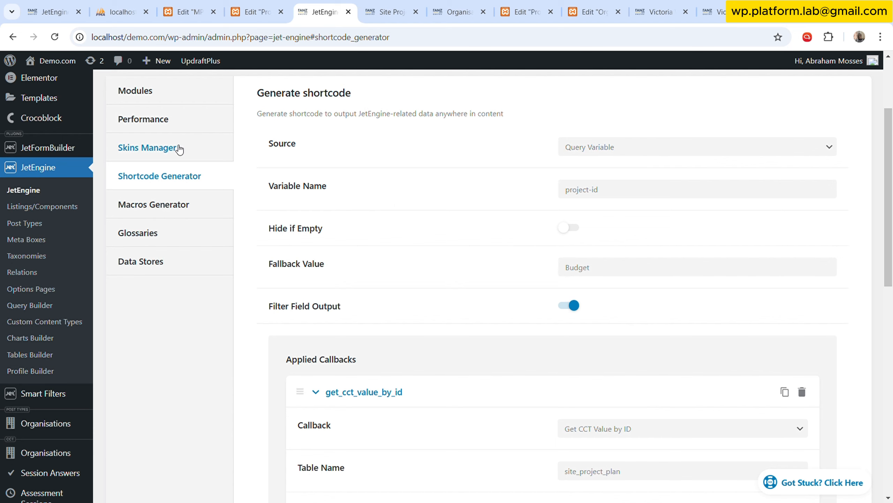
left_click(641, 162)
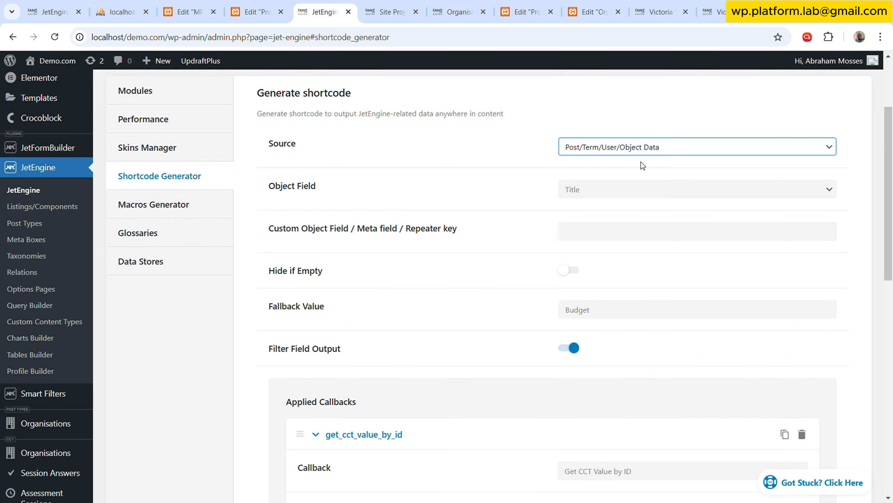
scroll(464, 190, "down", 2)
scroll(646, 143, "up", 1)
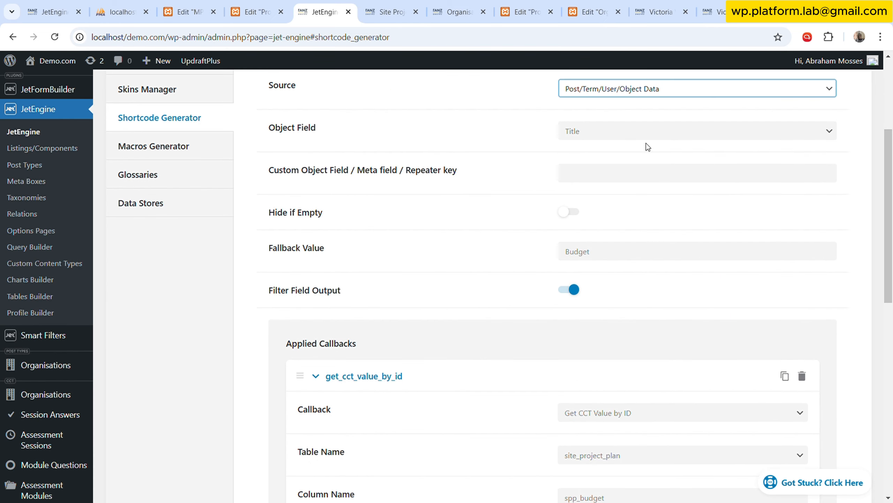
left_click(662, 133)
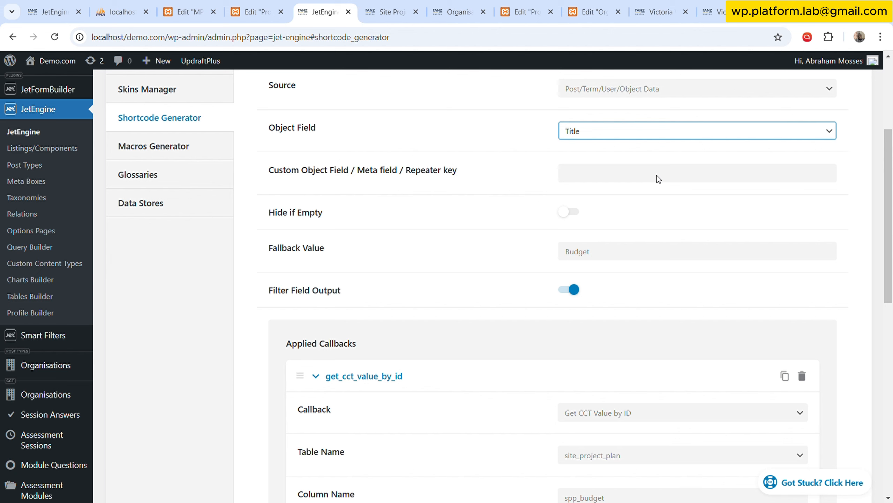
left_click(636, 218)
scroll(460, 248, "down", 3)
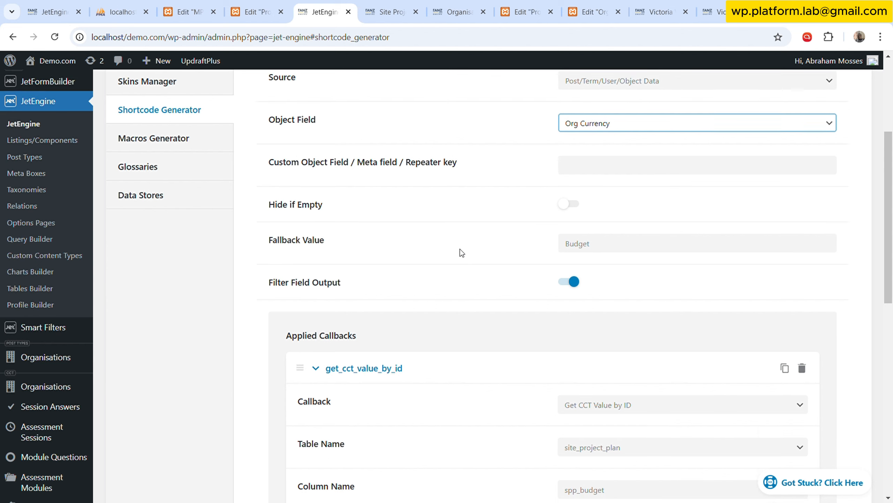
Delete the get_cct_value_by_id and number_format callbacks from the shortcode's applied callbacks.
left_click(659, 237)
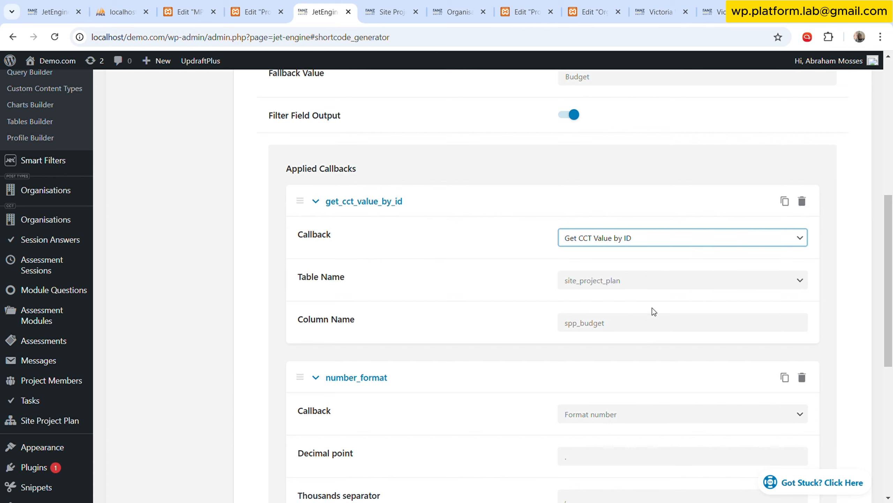
left_click(802, 201)
left_click(795, 182)
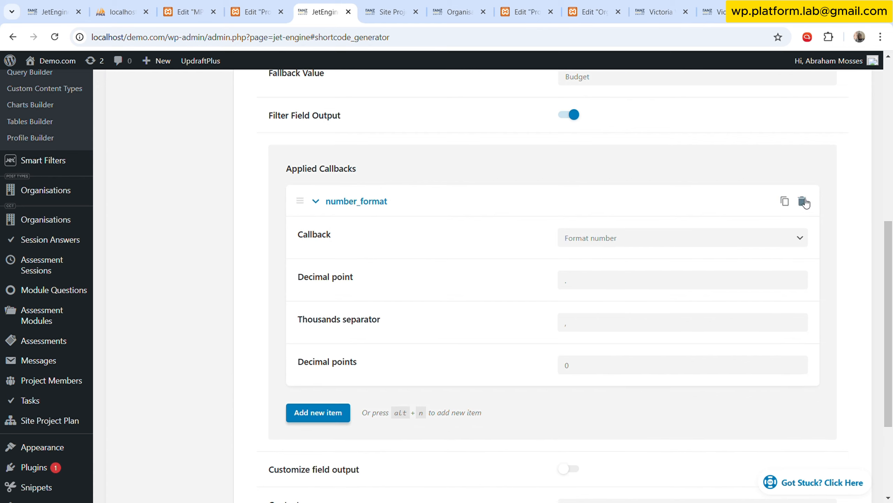
left_click(802, 201)
left_click(794, 182)
Add a Get labels by glossary data callback to the shortcode using the Currencies glossary.
left_click(332, 195)
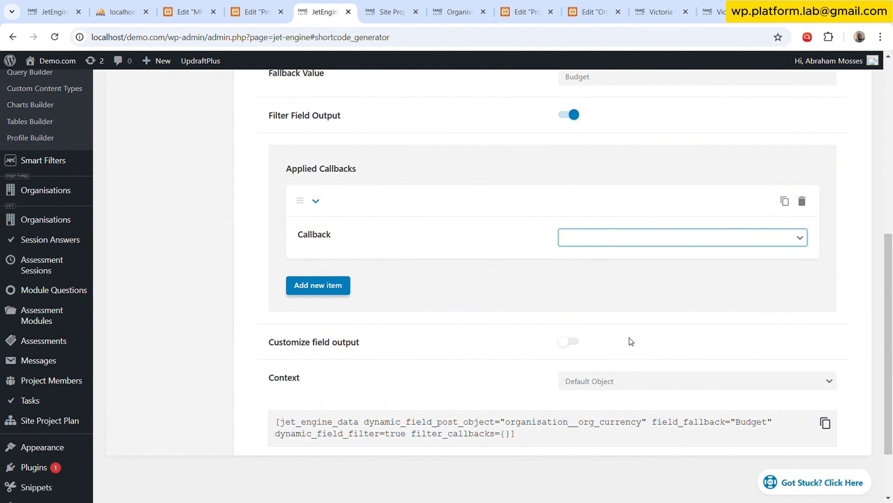
left_click(623, 351)
left_click(648, 282)
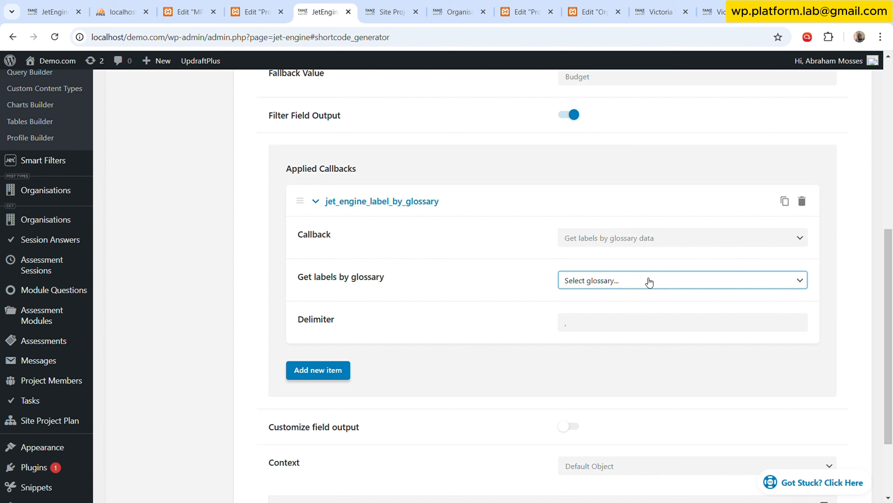
left_click(624, 438)
Enable customised field output for the shortcode and set its field format to %s followed by a space.
scroll(570, 370, "down", 3)
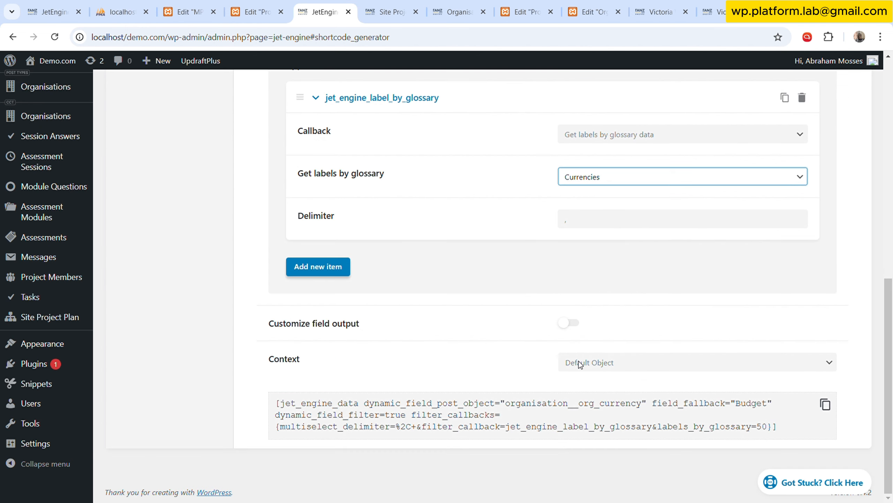
left_click(581, 324)
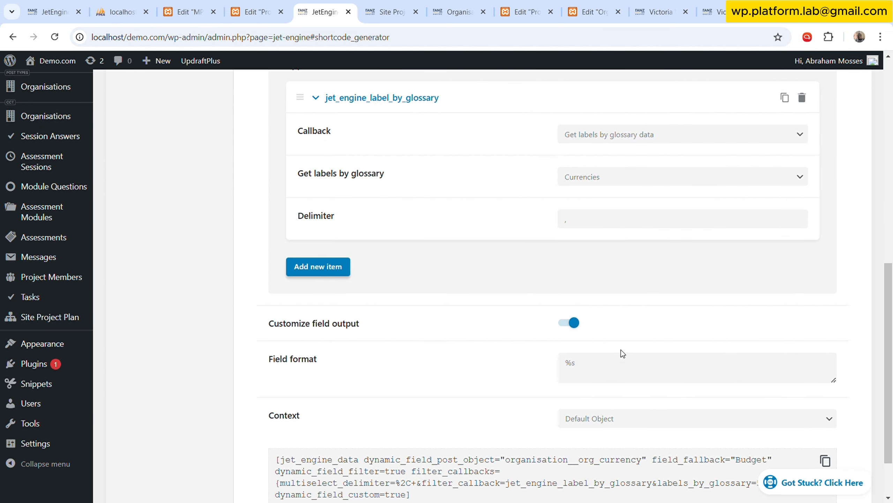
left_click(605, 365)
Replace the shortcode's fallback value with USD followed by a space.
scroll(426, 315, "up", 8)
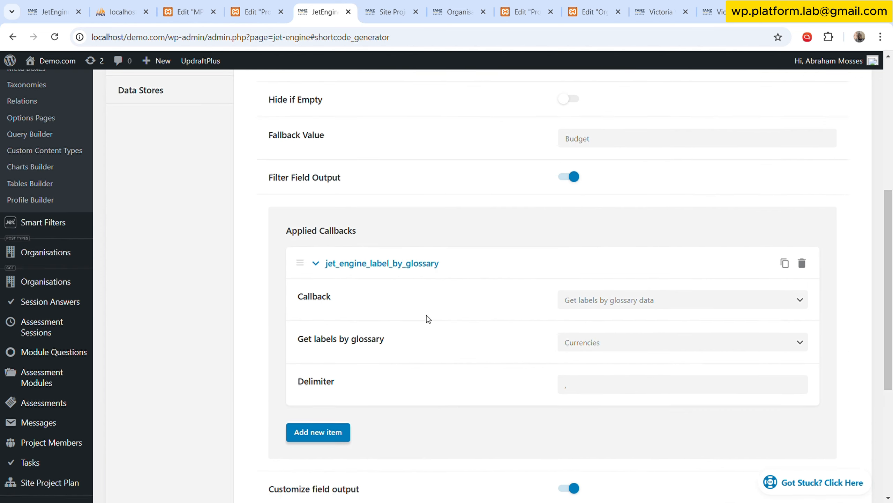
left_click(595, 196)
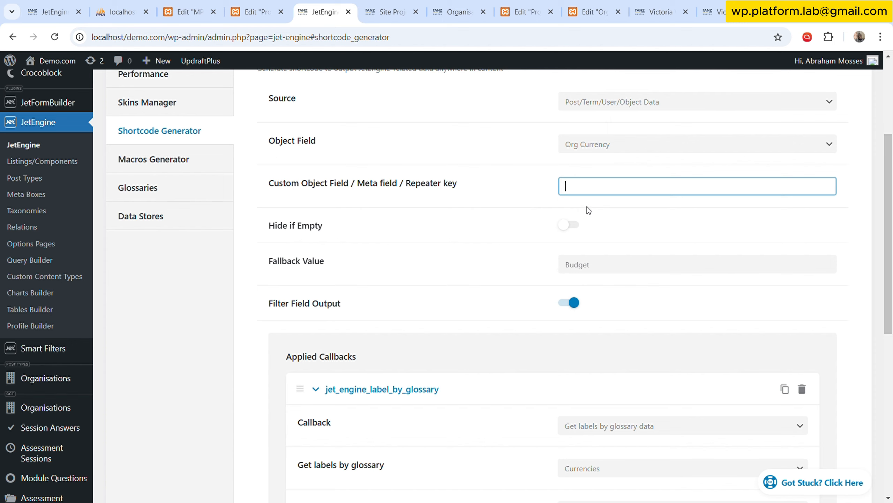
left_click(611, 274)
double_click(611, 273)
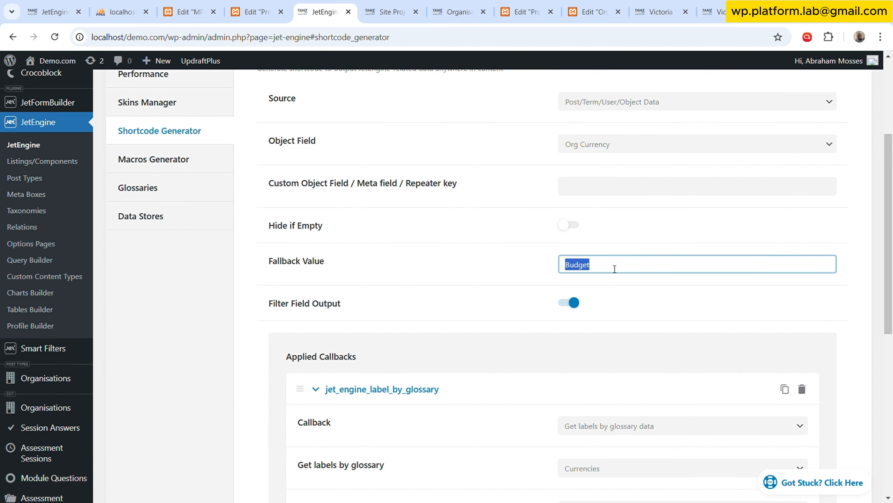
type("USD")
Make sure the field format keeps a space after %s and copy the generated Org Currency shortcode.
scroll(668, 269, "down", 8)
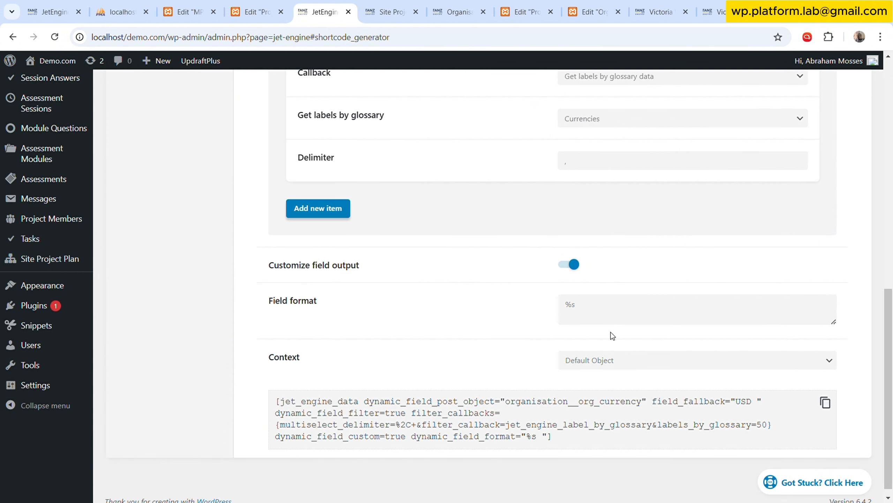
left_click(569, 306)
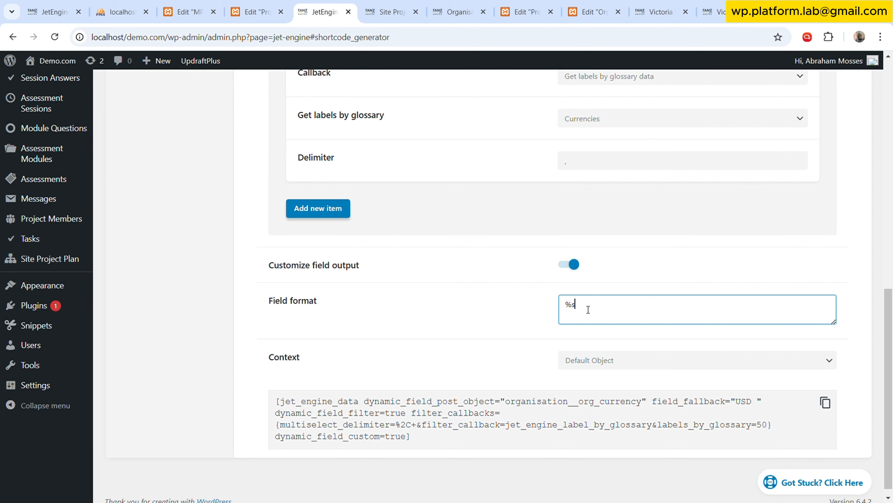
left_click(827, 402)
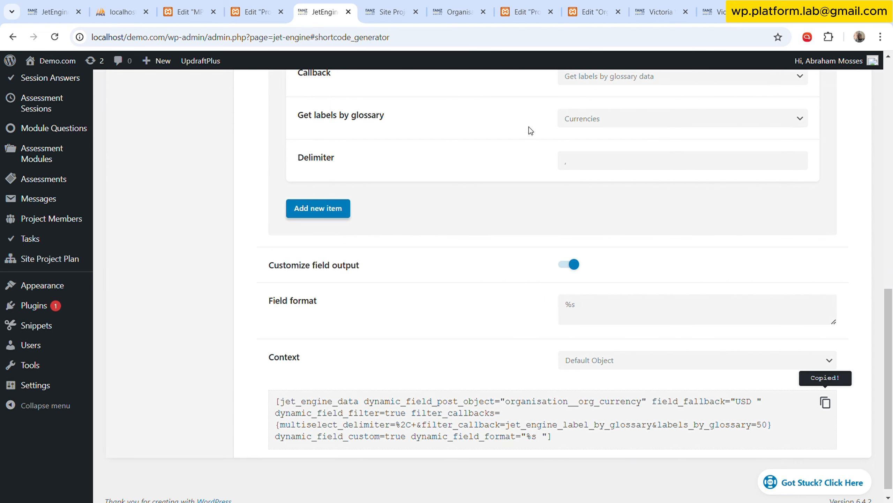
In the Project Overview template, clear the budget text's After value and paste the Org Currency shortcode as its Before value.
left_click(510, 4)
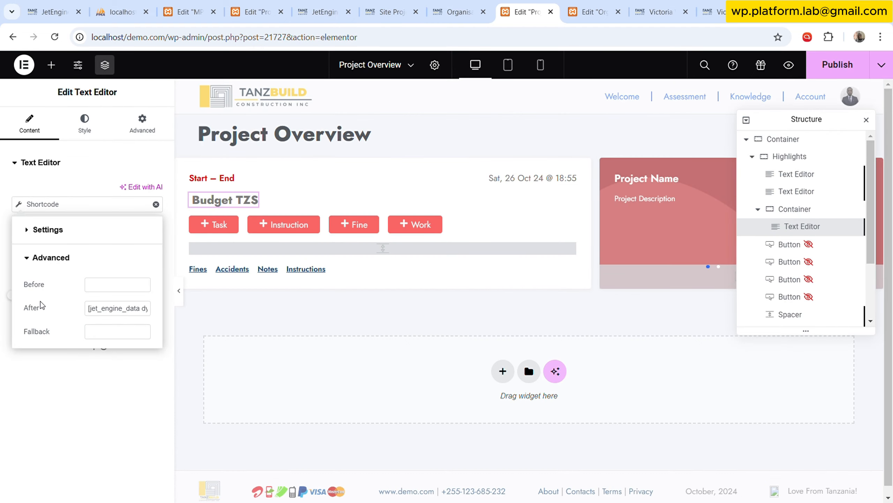
triple_click(108, 311)
key("BackSpace")
left_click(105, 293)
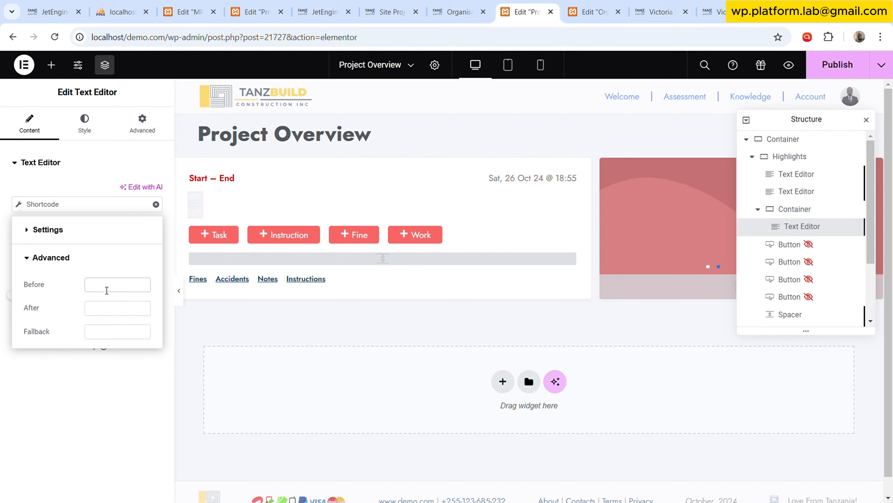
key("ctrl+v")
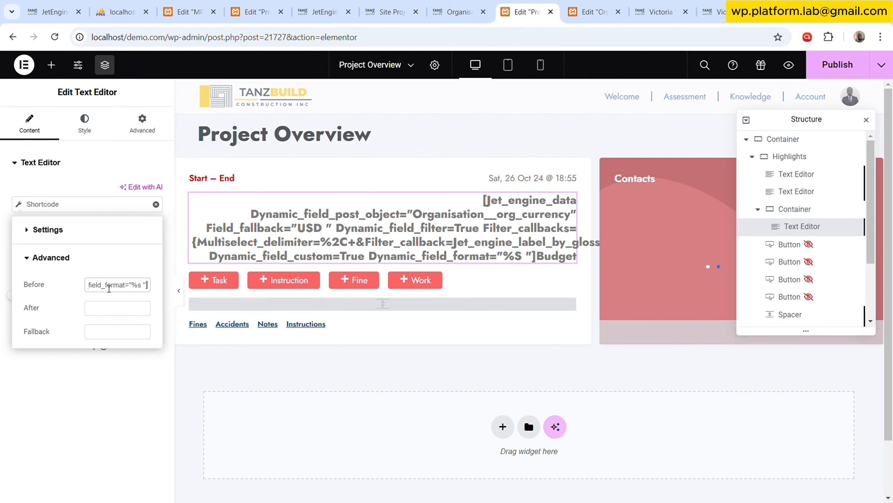
left_click(88, 130)
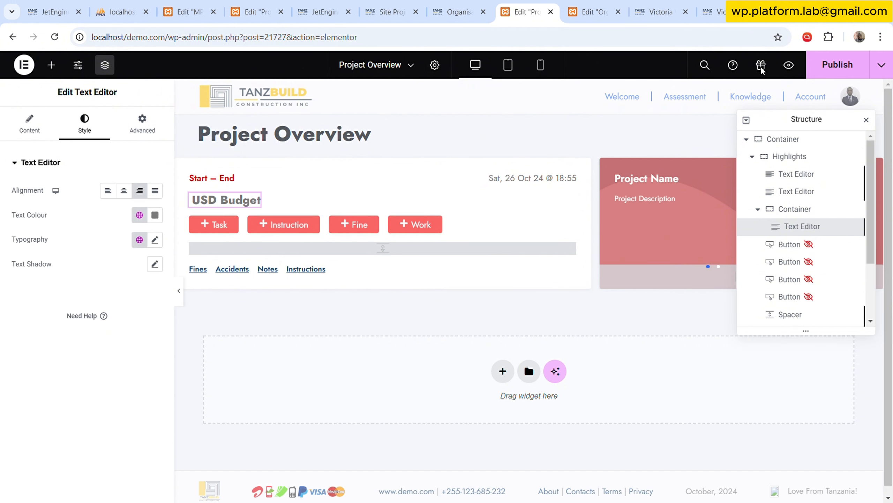
Publish the Project Overview template and check the budget line on the reloaded live project overview page.
left_click(838, 78)
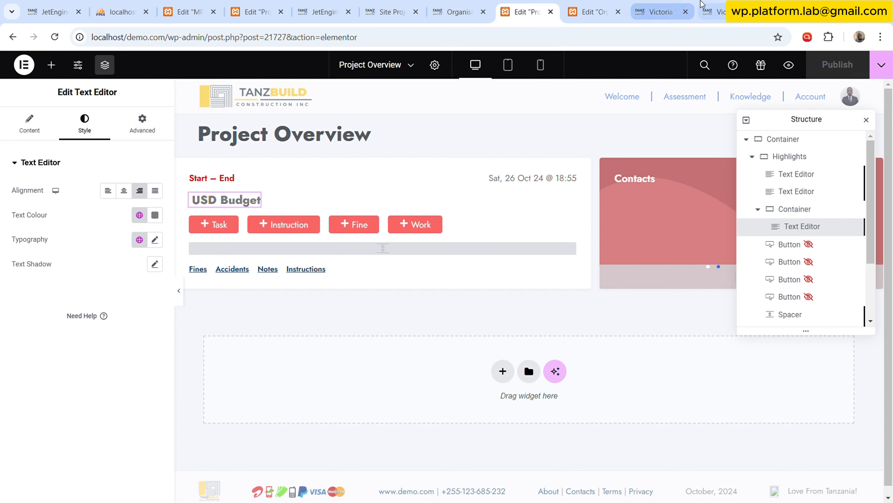
left_click(713, 11)
left_click(56, 37)
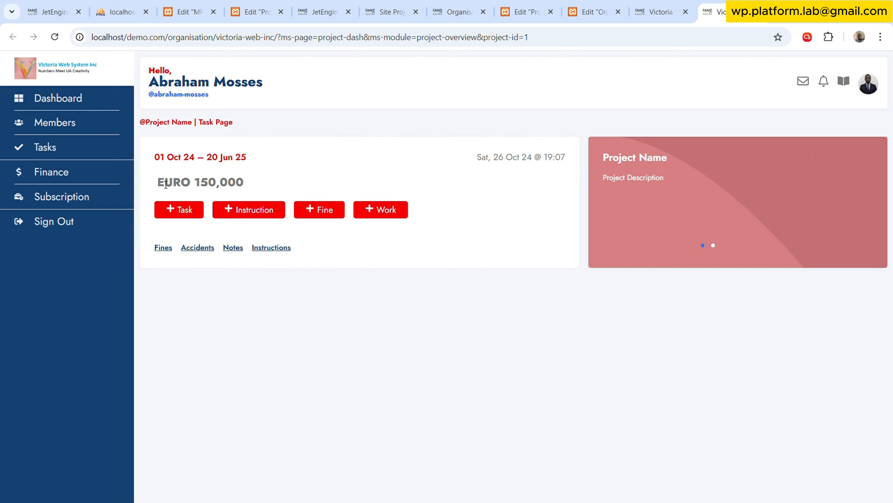
left_click_drag(158, 183, 249, 184)
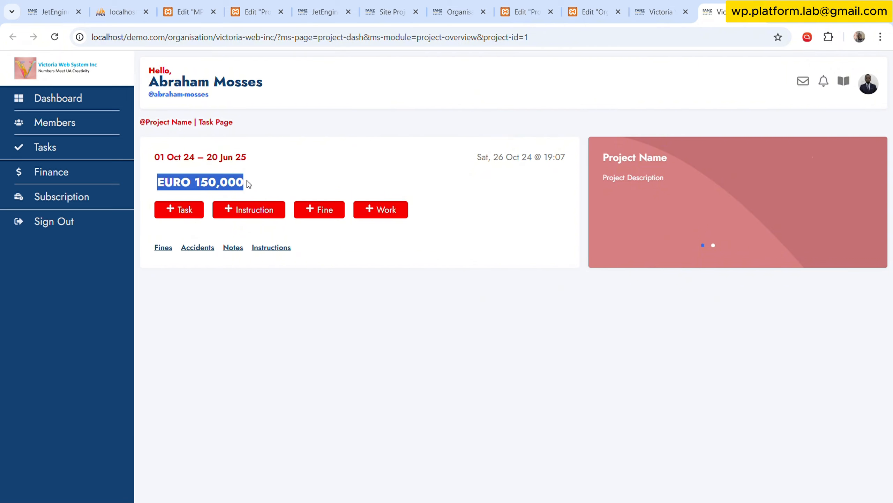
Check the organisation item's Org Currency and the Site Project Plan item's SPP Budget against the live budget line.
left_click(456, 12)
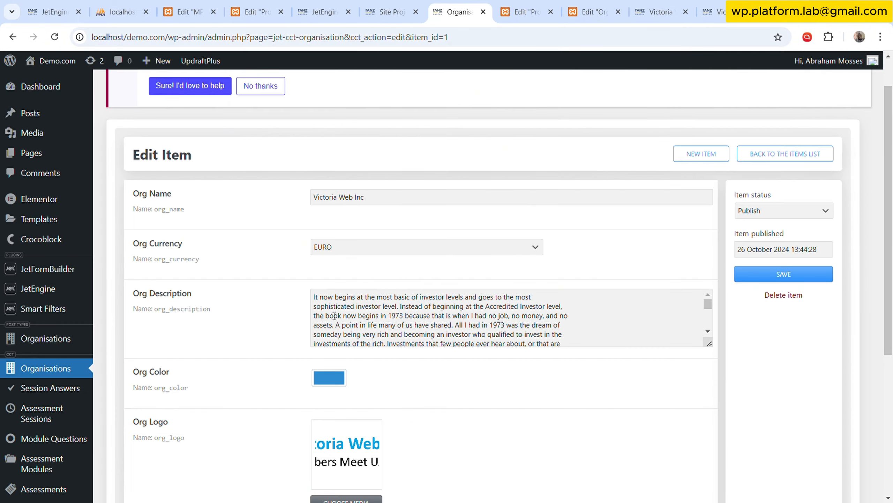
scroll(334, 316, "down", 3)
scroll(292, 369, "down", 6)
scroll(296, 338, "up", 5)
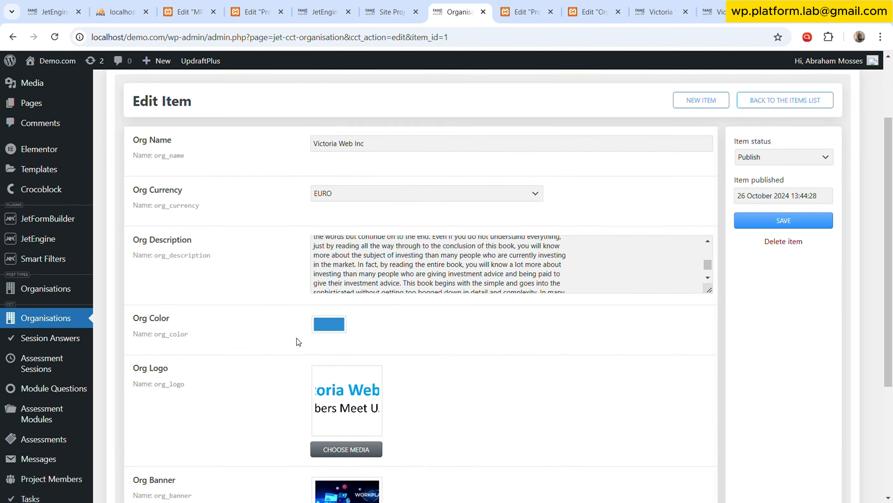
scroll(296, 338, "up", 2)
left_click(389, 11)
scroll(317, 281, "down", 4)
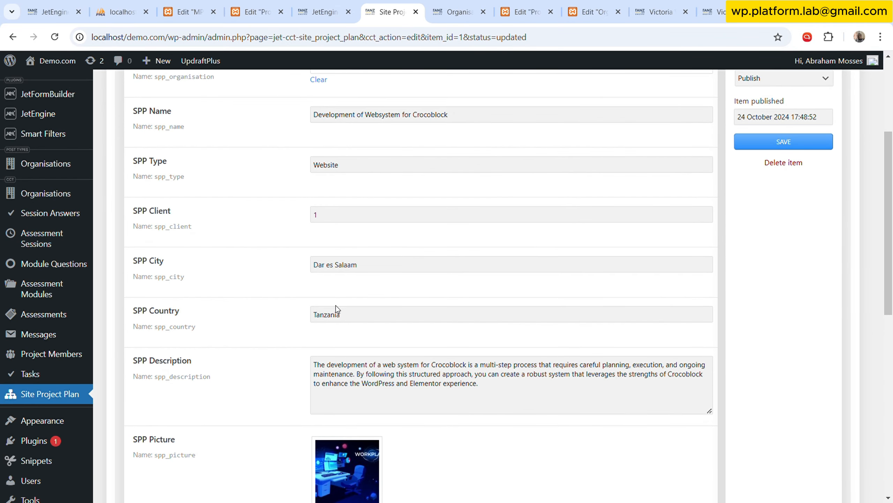
scroll(335, 305, "down", 5)
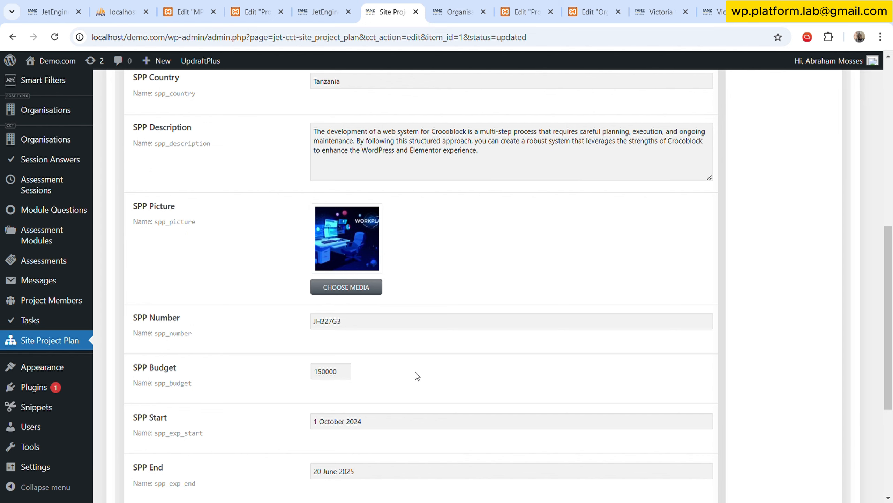
Insert "Project Budget: " ahead of the currency shortcode in the Before value of the template's budget text.
left_click(594, 11)
left_click(527, 11)
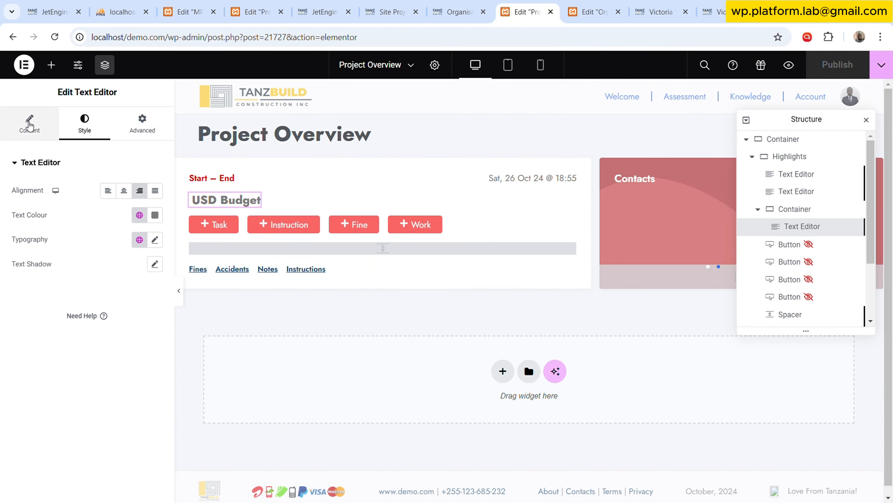
left_click(30, 125)
left_click(85, 204)
left_click(71, 344)
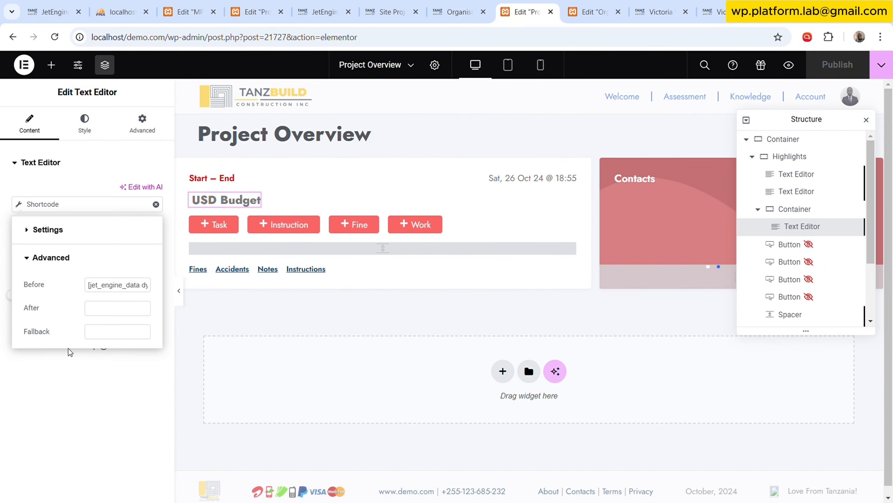
left_click(108, 286)
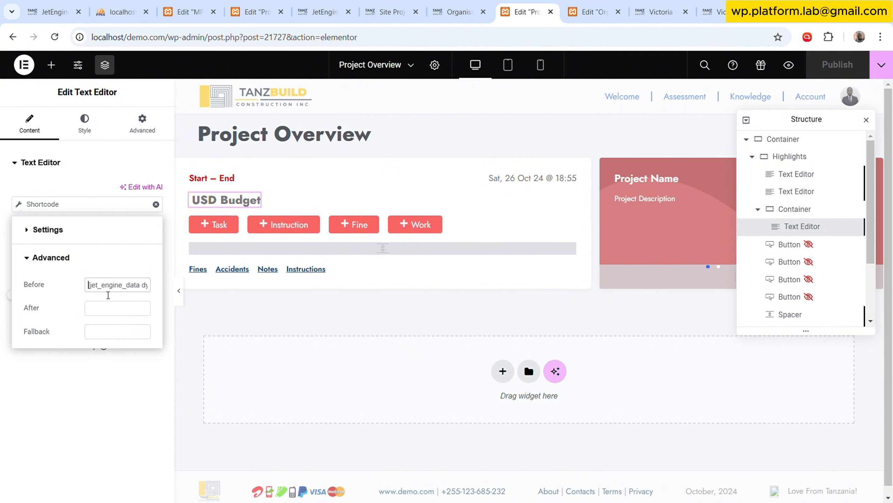
key("Home")
type("Project ")
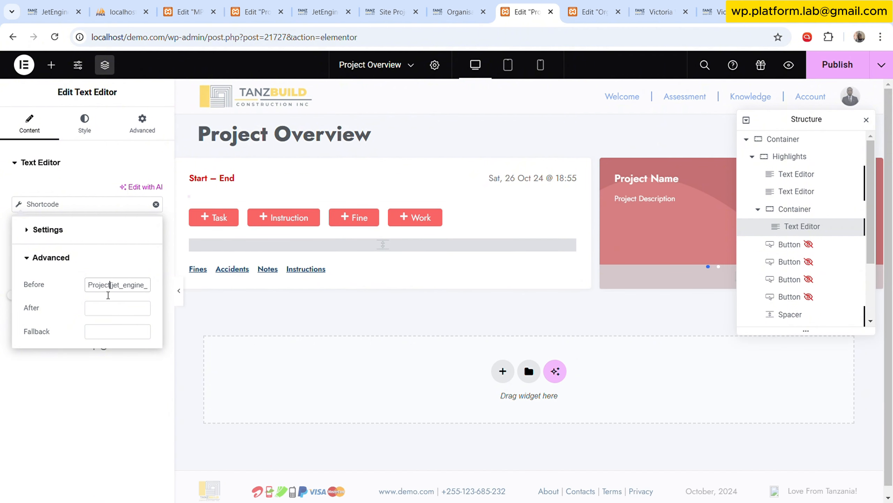
type("Budget:")
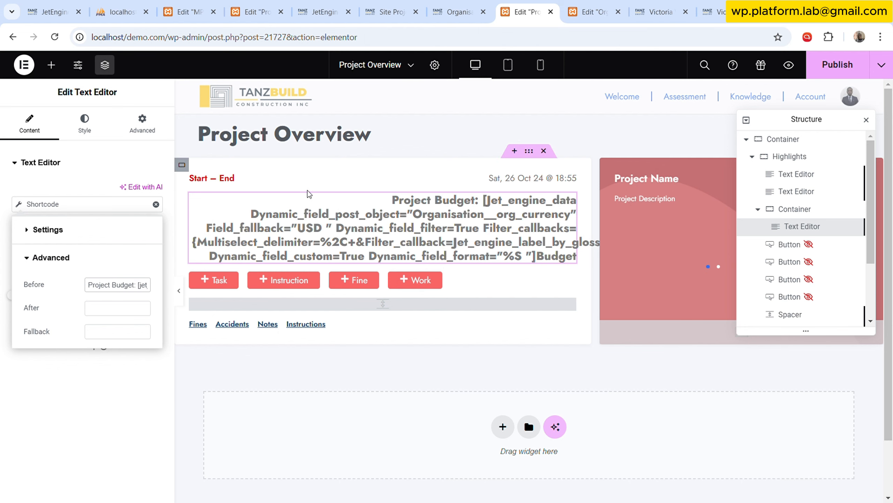
Move the currency shortcode out of the Before value to the start of the budget text's Shortcode setting.
key("shift+End")
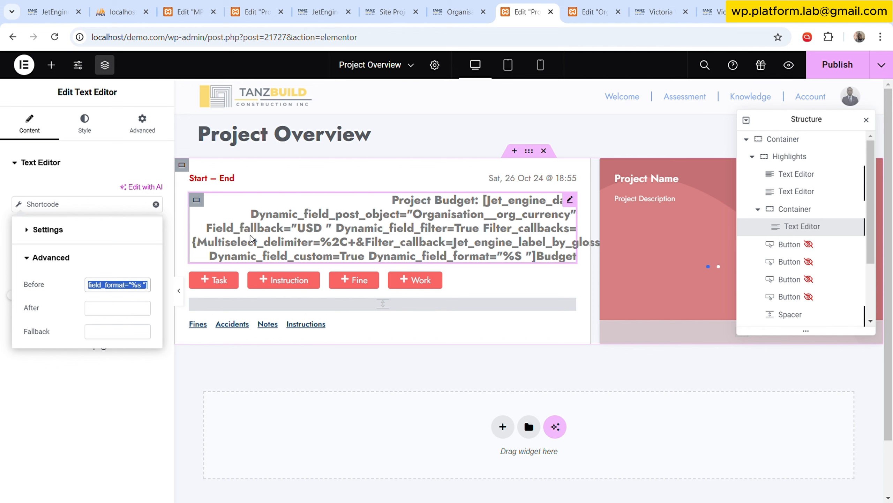
key("BackSpace")
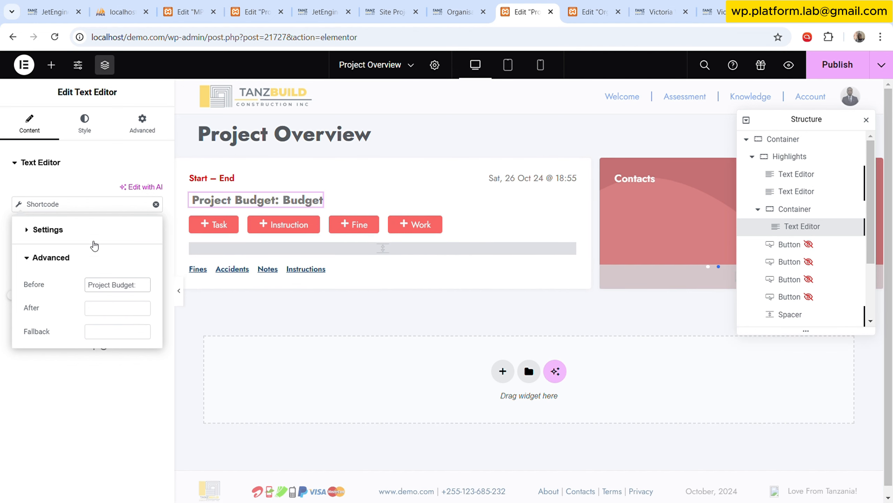
left_click(92, 231)
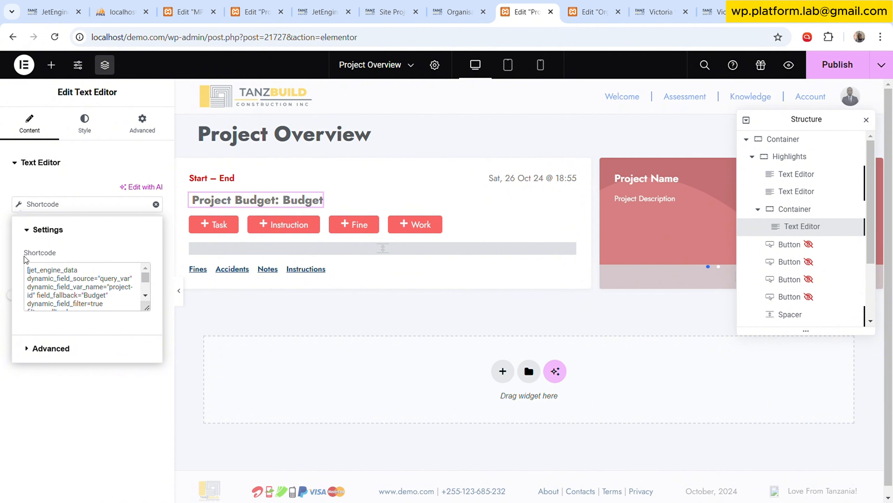
left_click(85, 123)
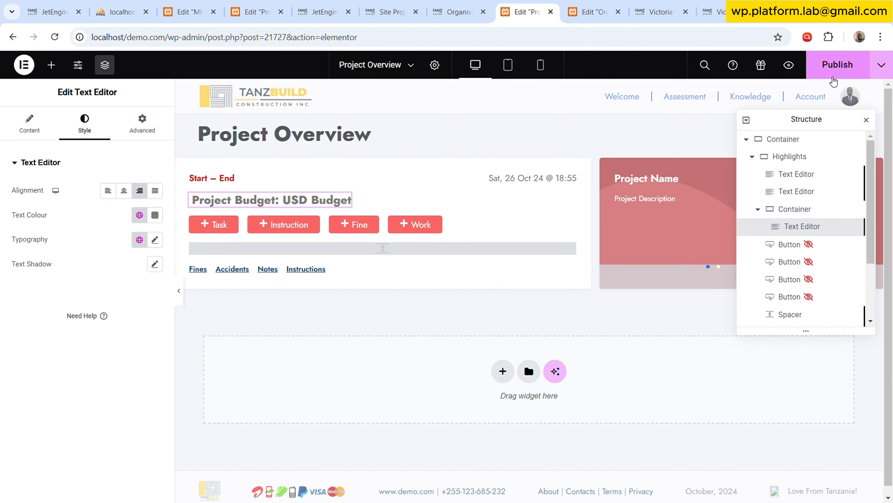
Publish the template and reload the live project overview page to check the labelled budget line.
left_click(834, 67)
left_click(714, 12)
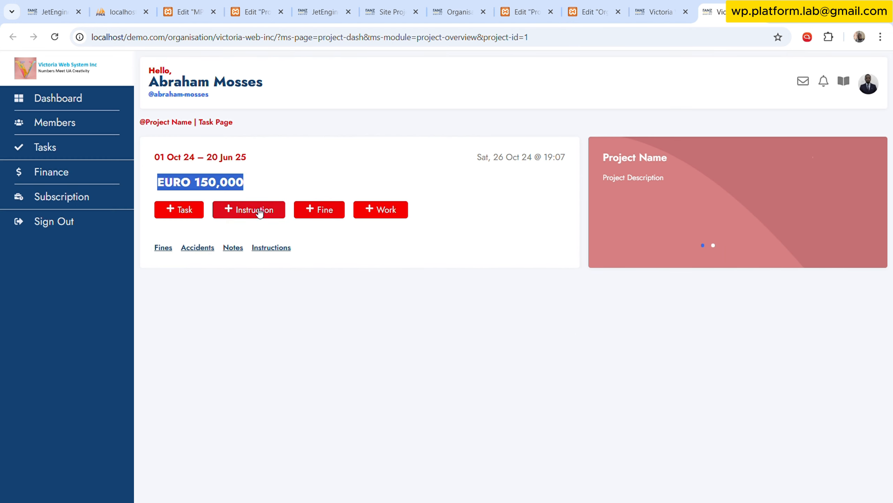
left_click(207, 319)
left_click(54, 37)
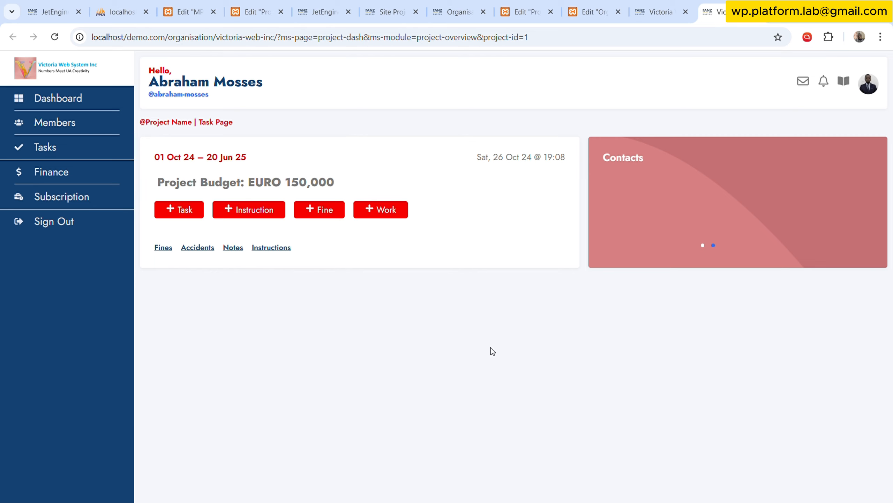
double_click(165, 125)
left_click_drag(263, 123, 137, 122)
left_click(242, 123)
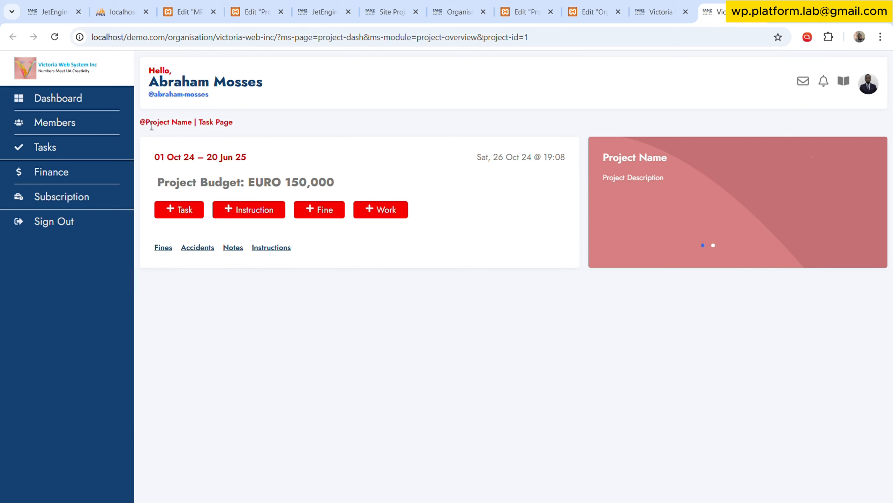
Compare the project name part with the "Task Page" part of the line above the highlights on the live page.
left_click_drag(146, 124, 195, 128)
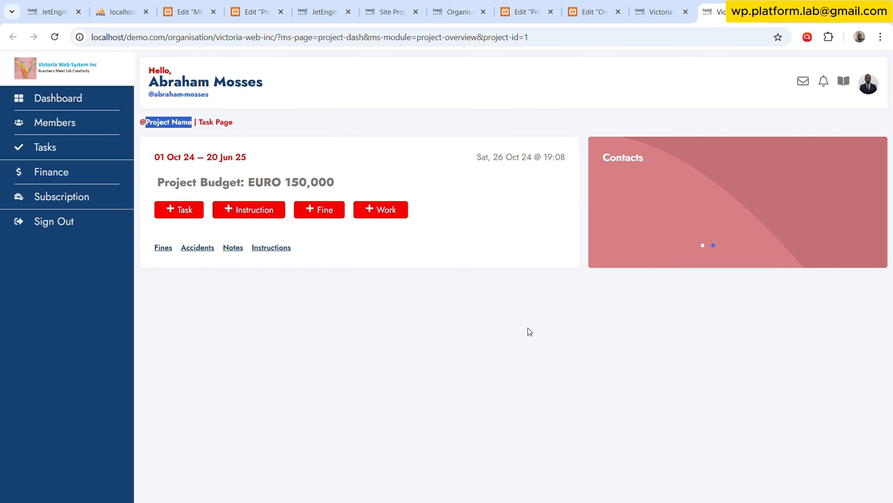
left_click(379, 130)
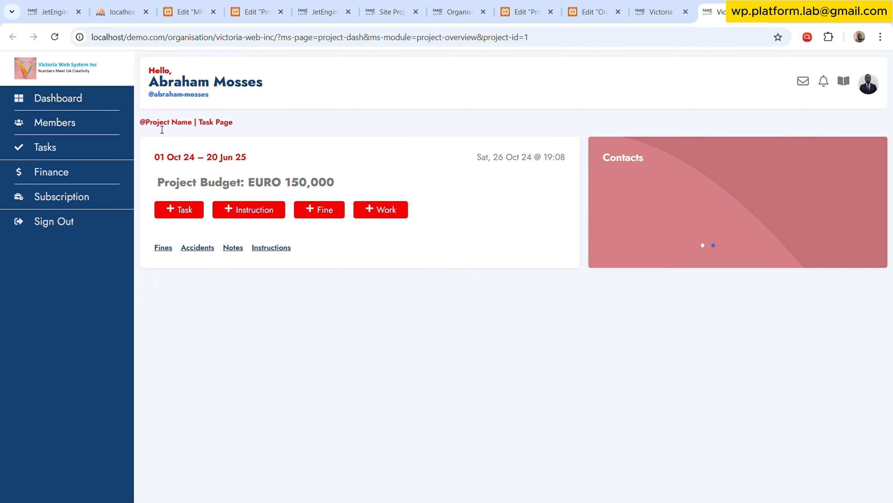
left_click_drag(149, 126, 194, 125)
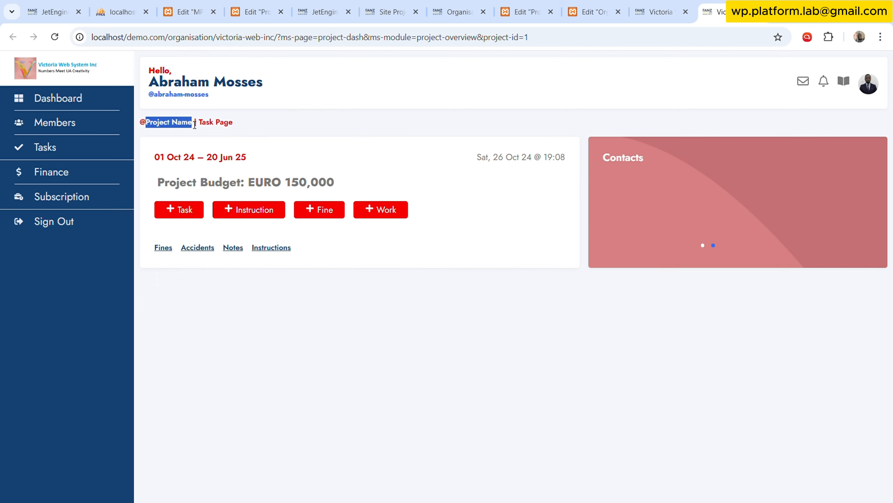
left_click(195, 125)
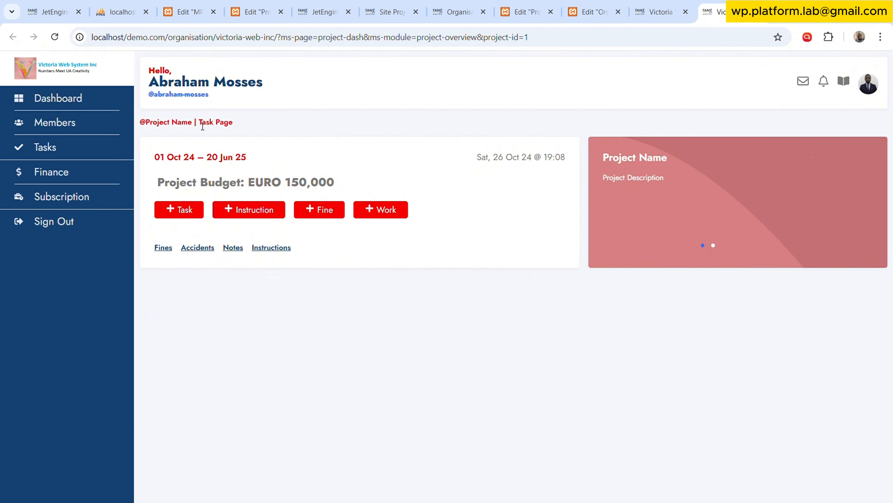
left_click_drag(203, 126, 235, 126)
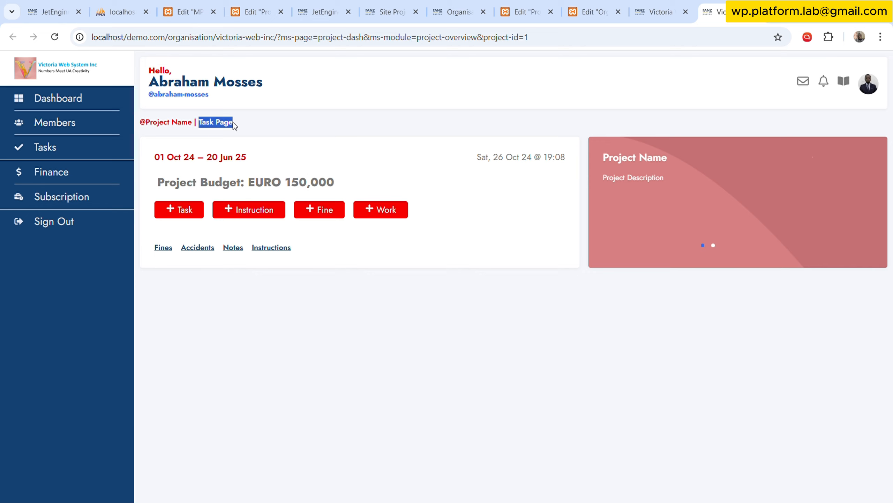
left_click(375, 132)
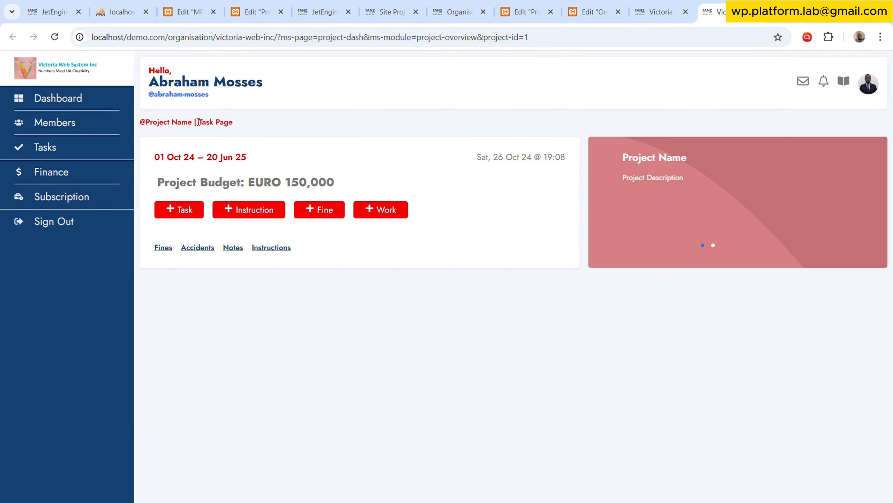
left_click_drag(199, 122, 237, 123)
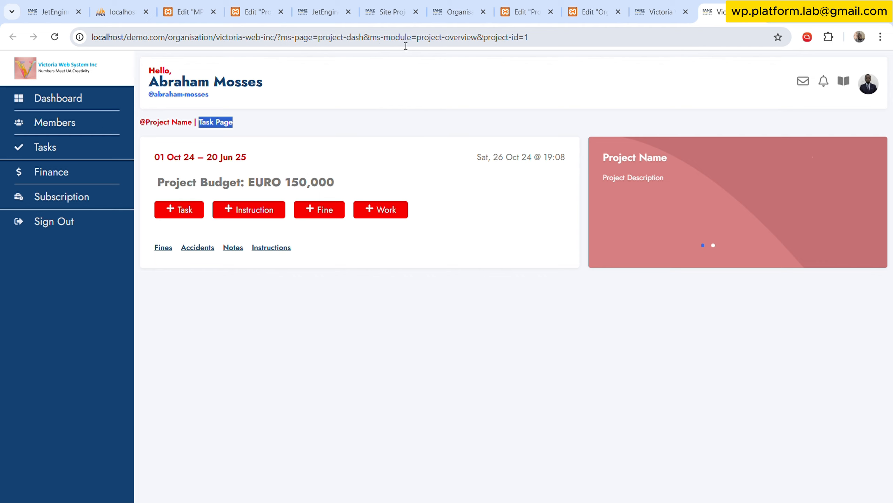
left_click(408, 126)
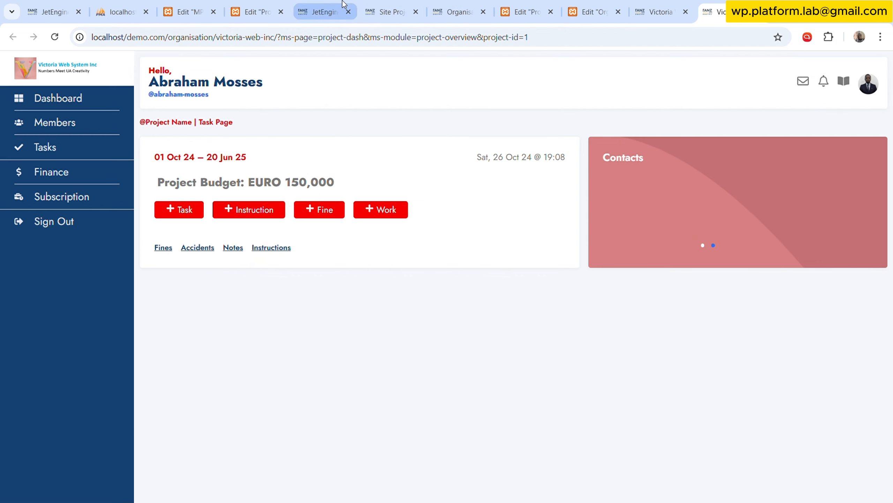
Set the generated shortcode's source to the query variable project-id and its fallback value to "Project Name".
left_click(324, 11)
scroll(548, 213, "up", 10)
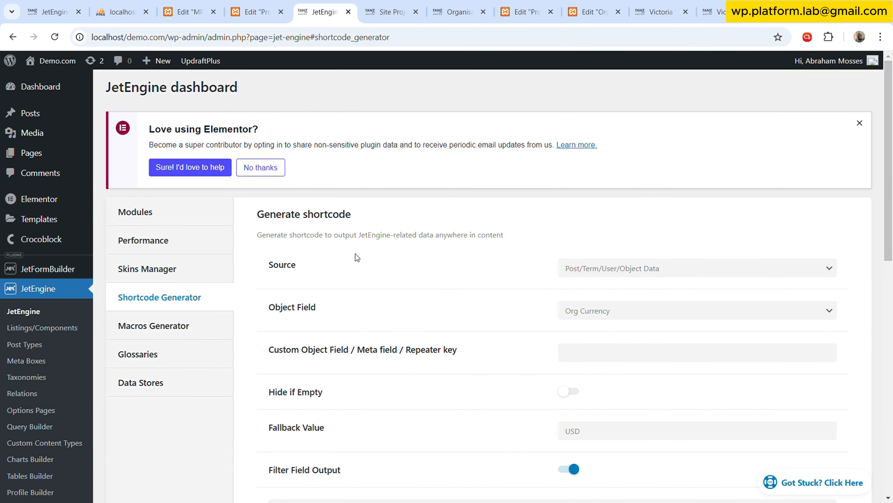
left_click(606, 312)
scroll(605, 209, "down", 3)
left_click(598, 281)
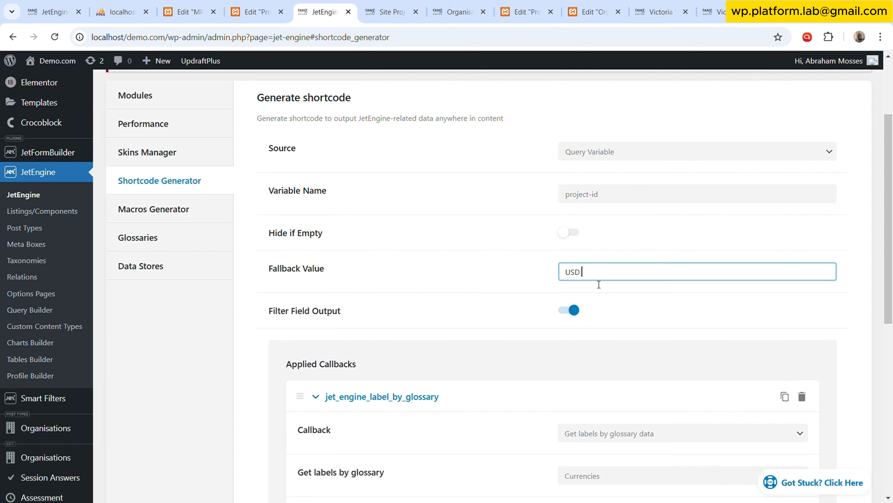
key("ctrl+a")
type("Project Nam")
Change the shortcode's applied callback to Get CCT Value by ID with site_project_plan as the table name.
scroll(567, 298, "down", 5)
left_click(619, 260)
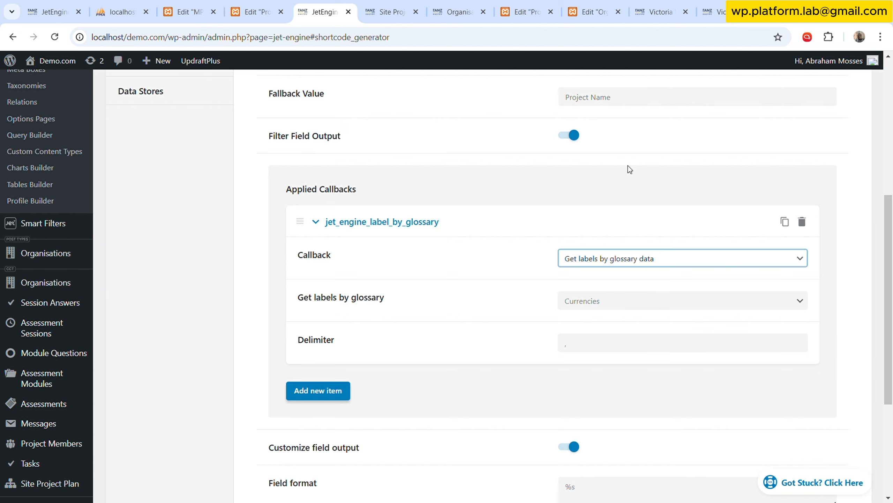
left_click(619, 85)
scroll(521, 275, "down", 1)
left_click(633, 248)
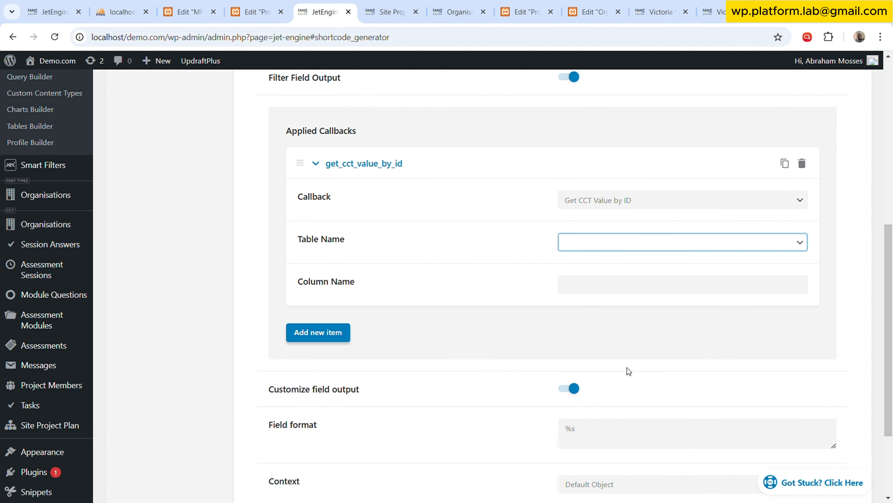
left_click(598, 354)
left_click(601, 287)
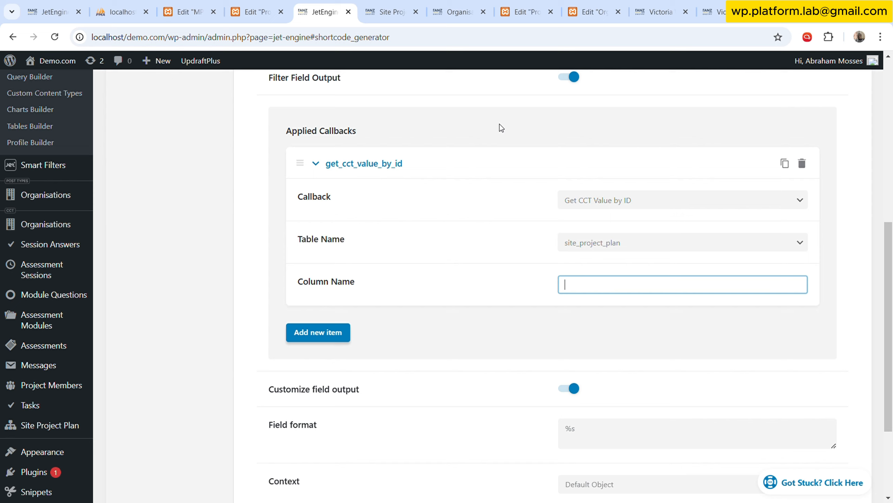
Copy the SPP Name field key from the site project plan item and enter spp_name as the callback's column name.
left_click(403, 5)
scroll(261, 192, "up", 8)
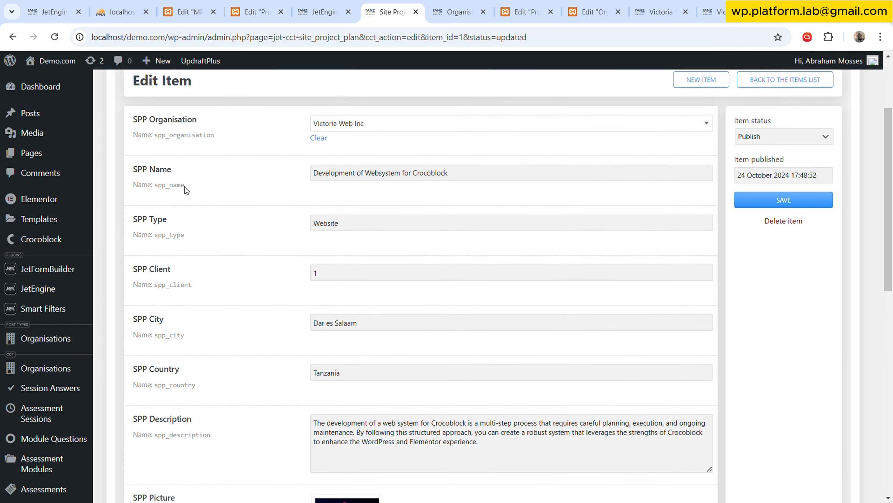
left_click(324, 11)
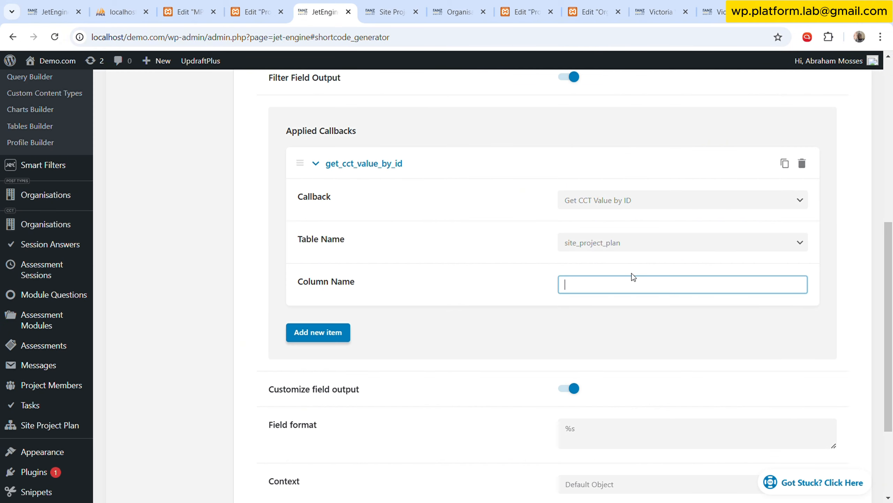
type("spp_name")
left_click(504, 296)
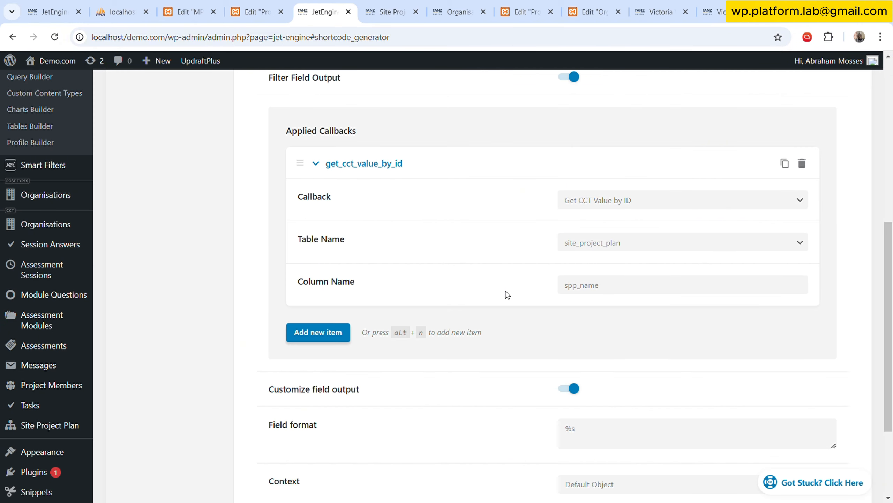
Set the shortcode's field format to @%s, checking the live page's layout for the prefix, and copy the generated shortcode.
scroll(516, 299, "up", 6)
scroll(434, 330, "down", 5)
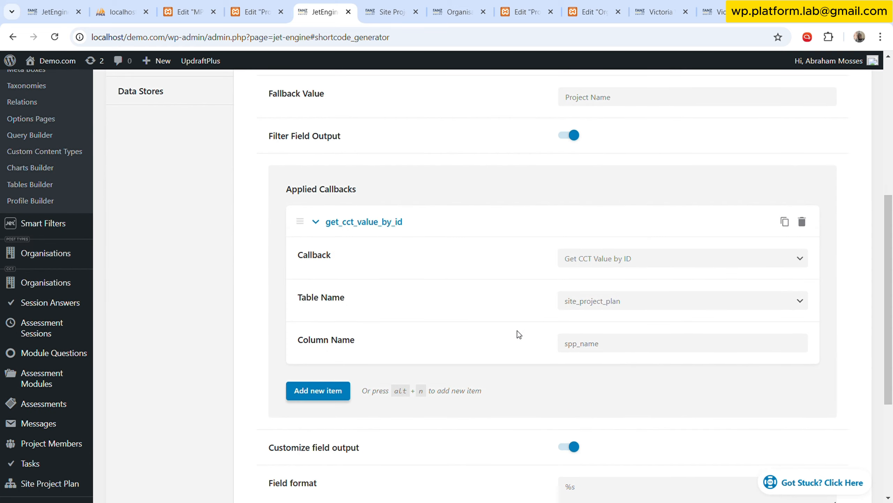
scroll(589, 346, "down", 5)
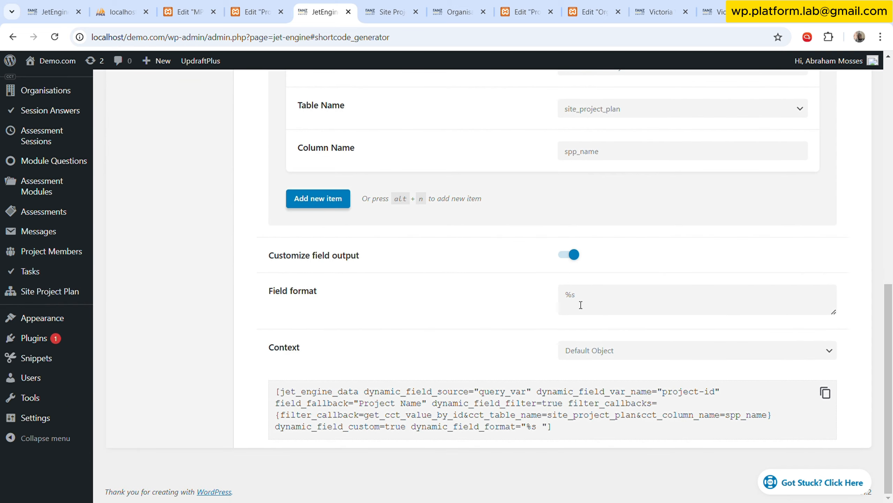
left_click(569, 295)
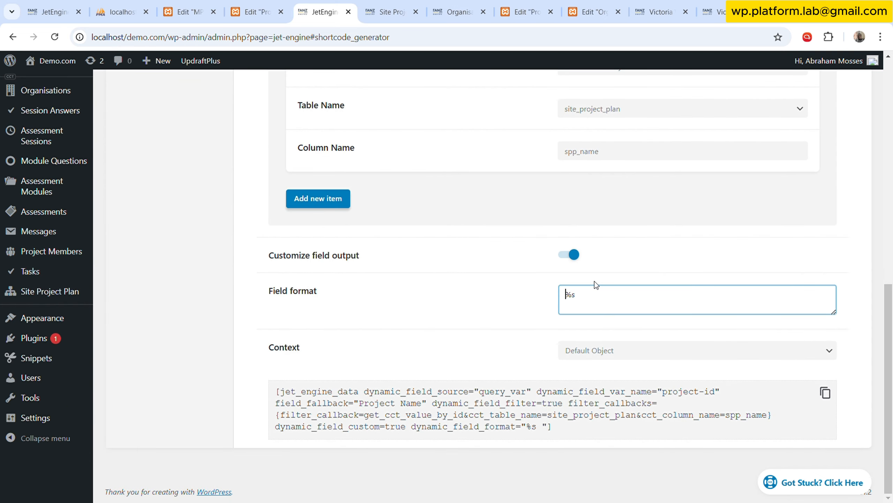
left_click(714, 12)
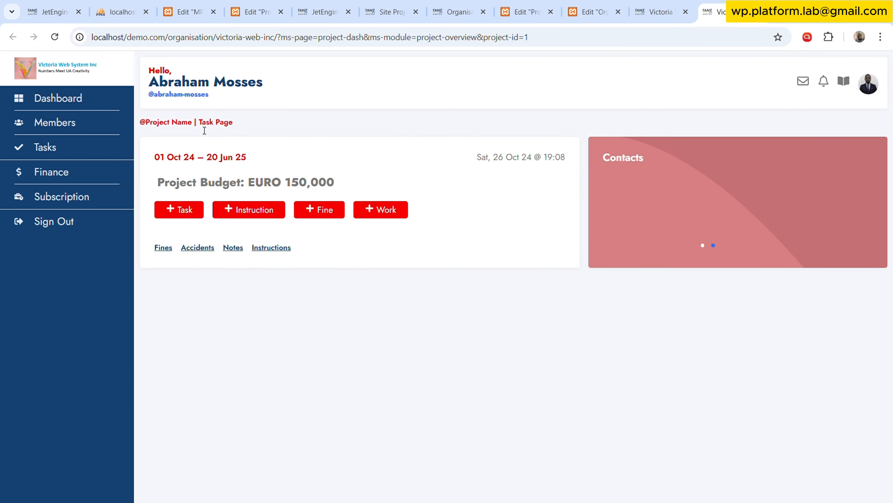
left_click(544, 13)
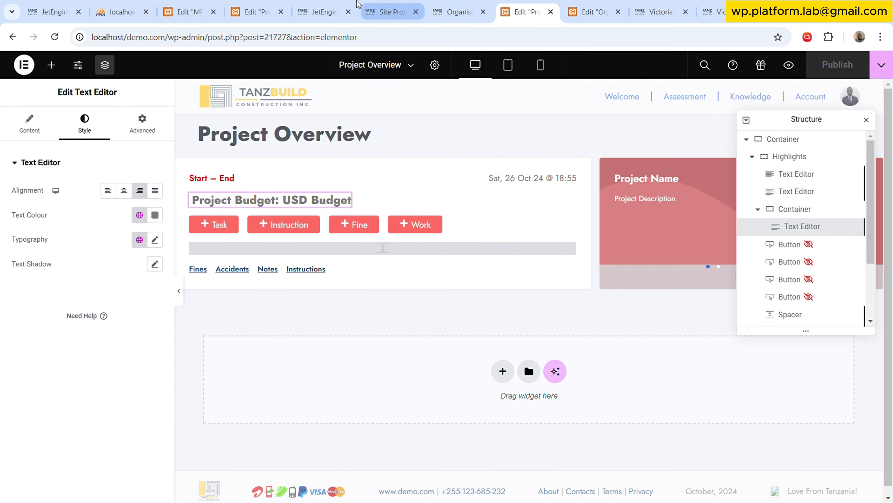
left_click(320, 11)
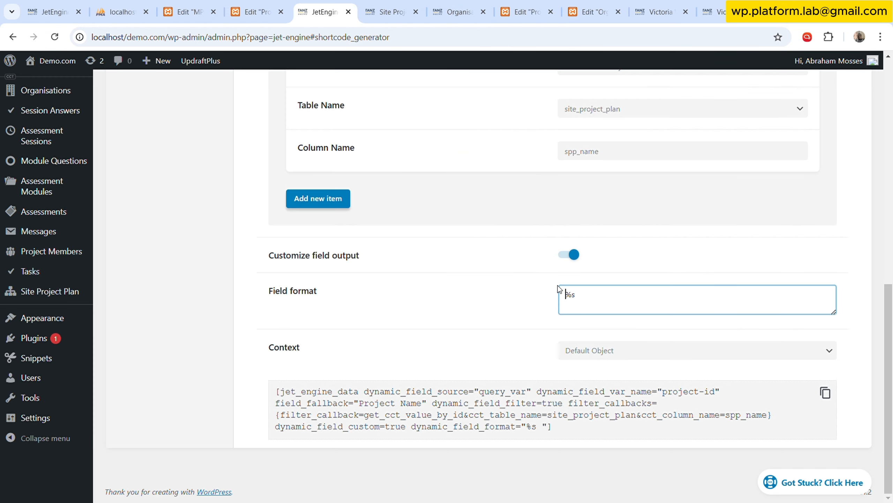
type("@")
left_click(554, 298)
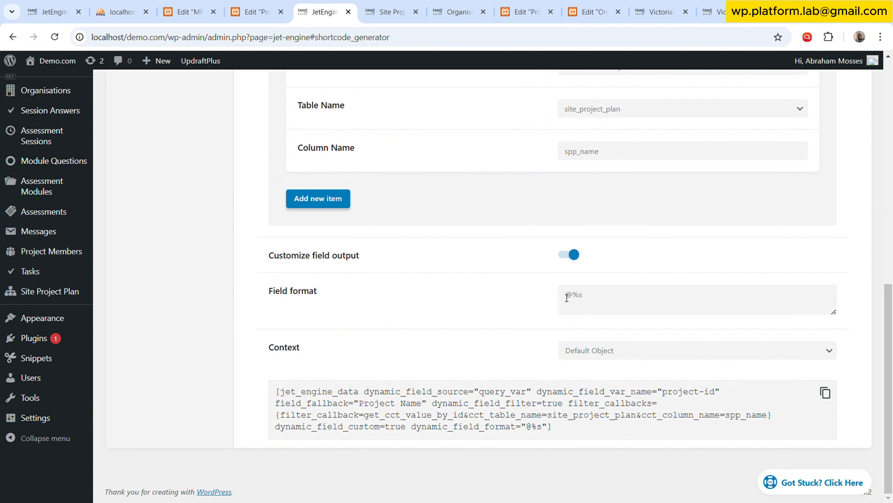
left_click(826, 392)
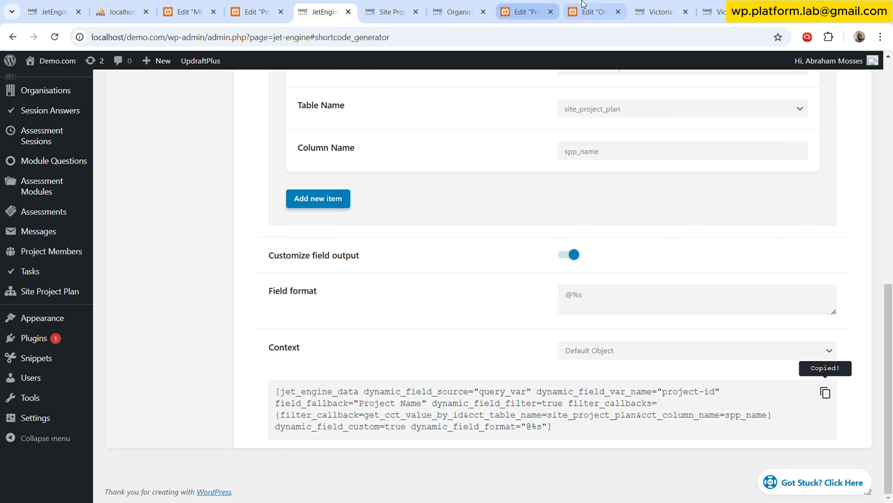
left_click(590, 11)
scroll(529, 172, "down", 2)
scroll(533, 175, "up", 2)
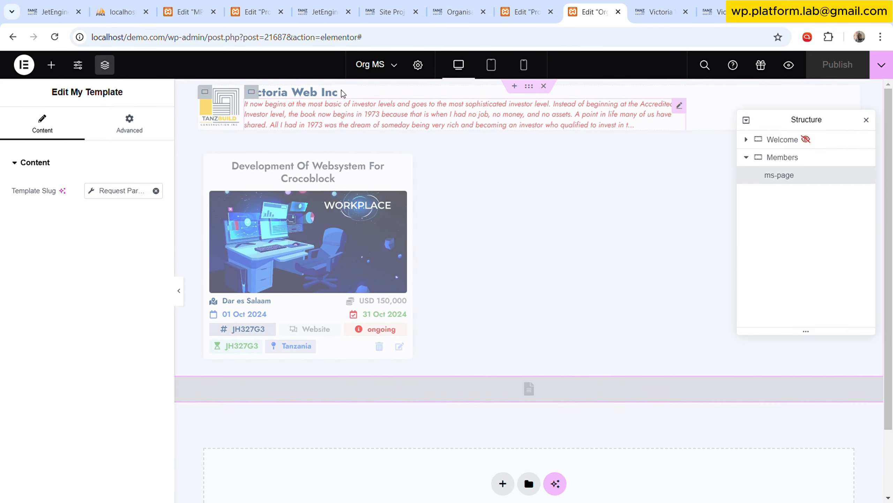
left_click(524, 7)
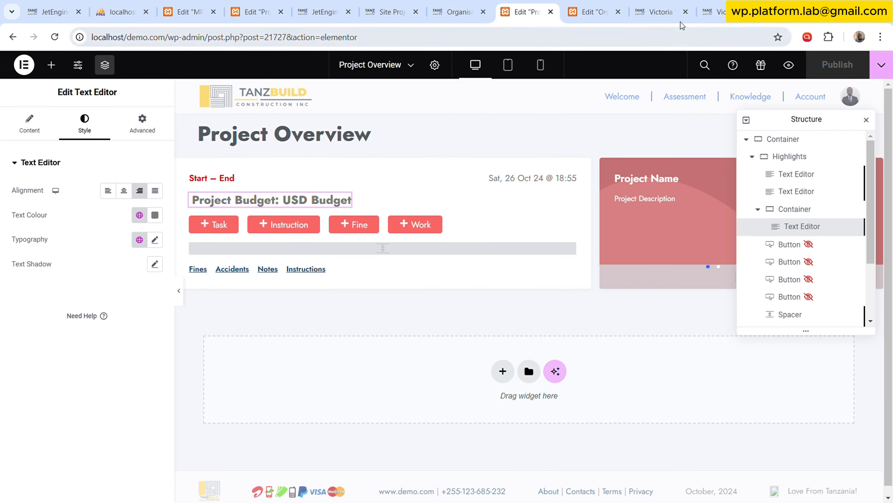
left_click(253, 12)
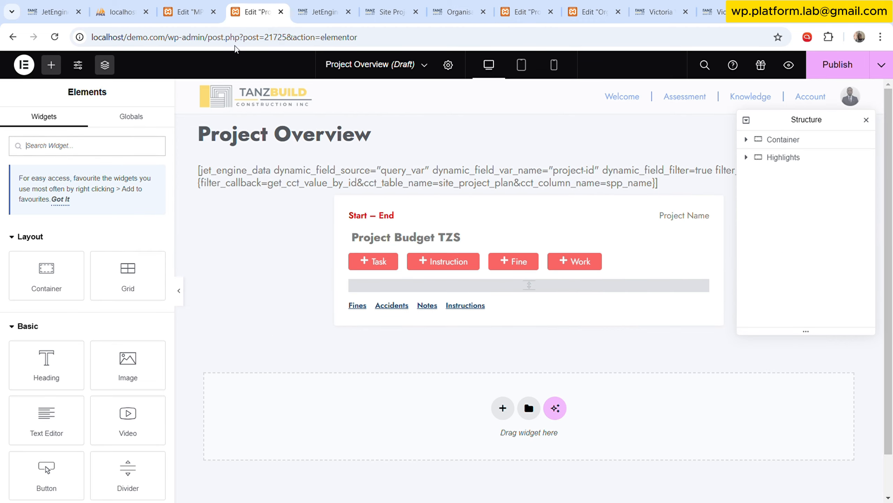
left_click(190, 12)
scroll(301, 220, "down", 8)
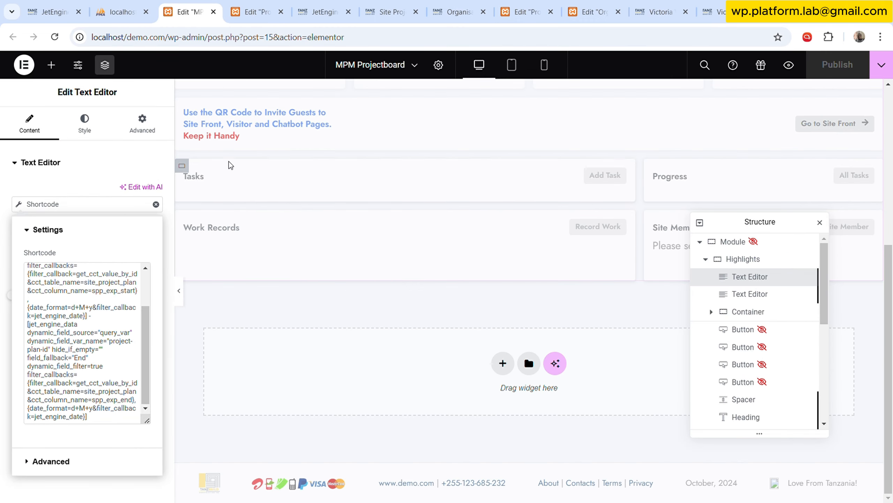
scroll(301, 220, "up", 8)
Open the saved templates list separately and open the Project Dash template in the Elementor editor.
left_click(390, 11)
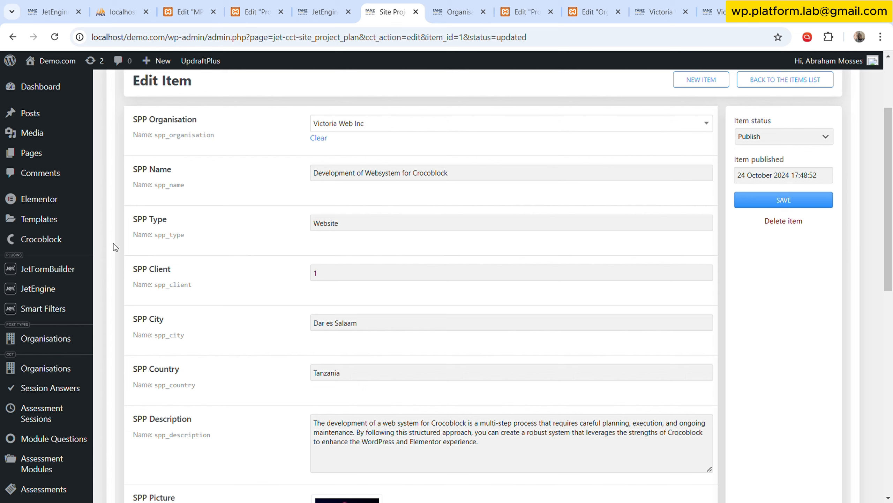
mouse_move(62, 218)
middle_click(132, 221)
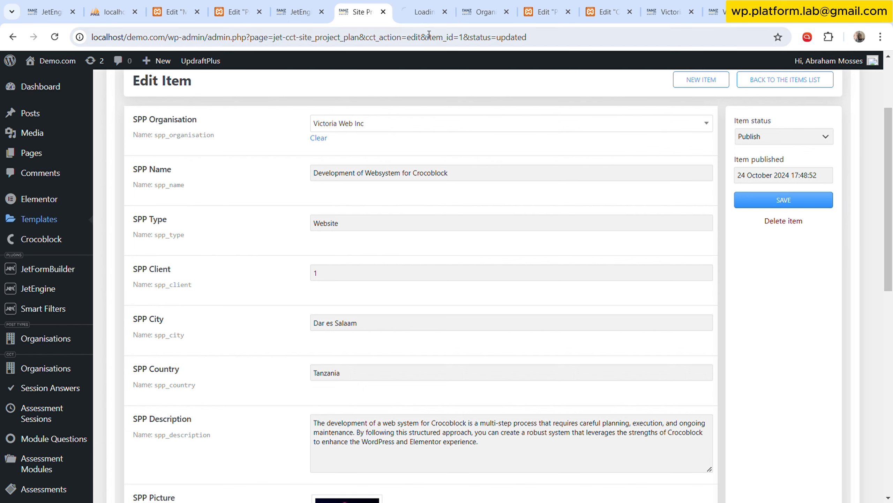
left_click(411, 4)
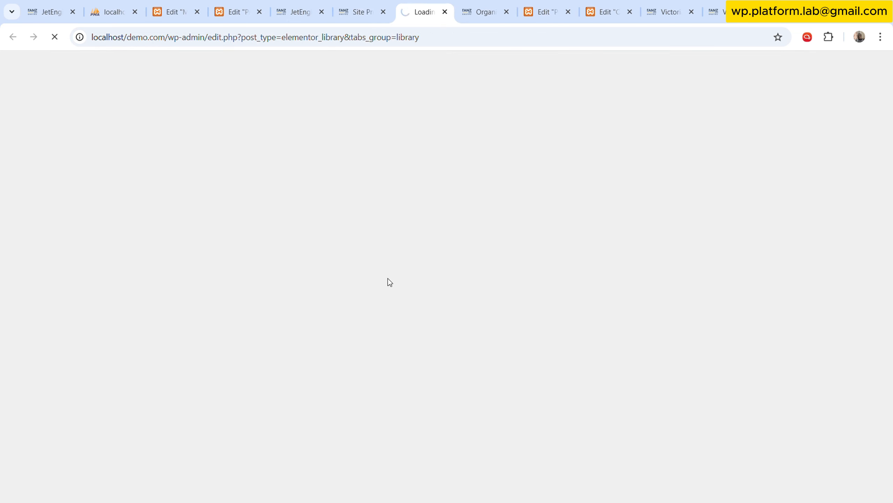
scroll(235, 325, "down", 5)
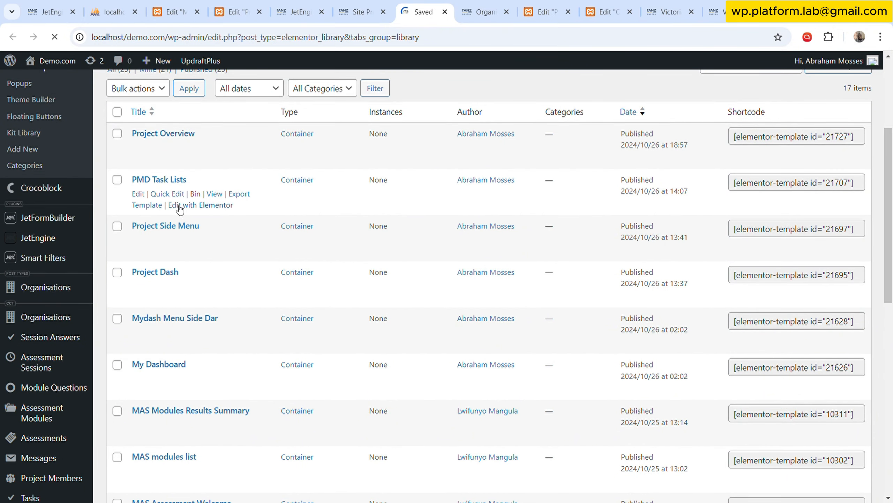
scroll(170, 306, "down", 1)
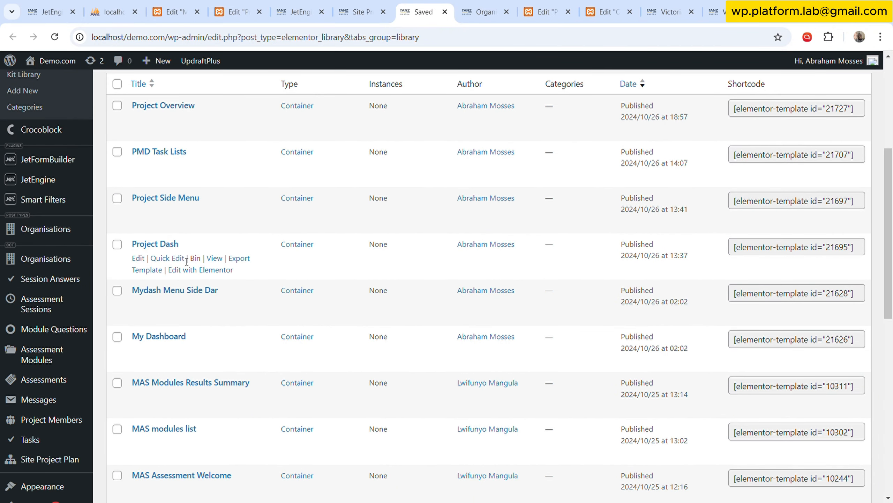
left_click(210, 275)
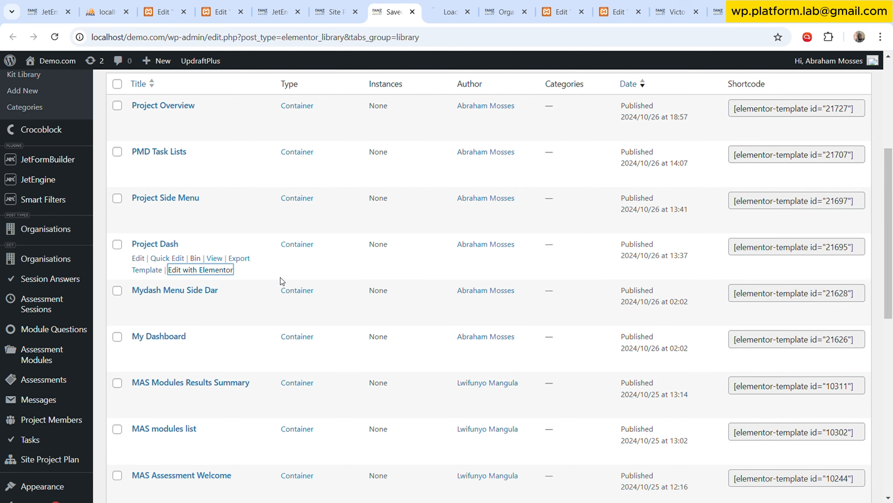
left_click(456, 2)
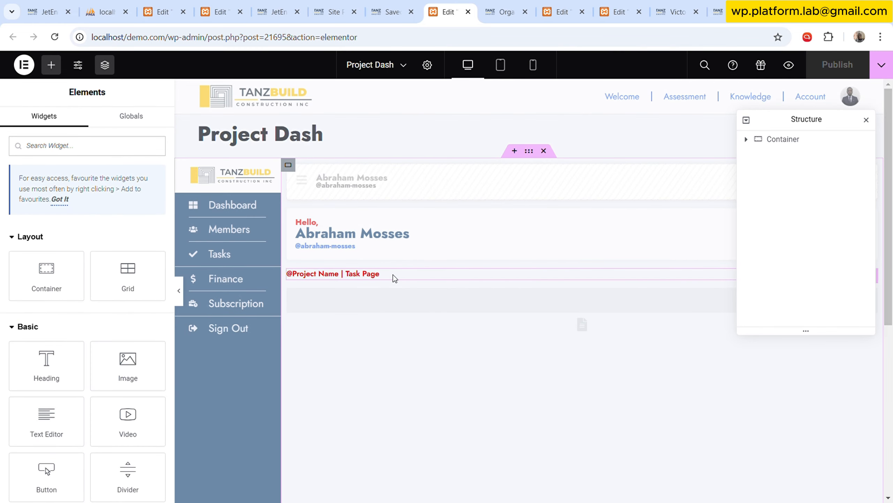
left_click(393, 275)
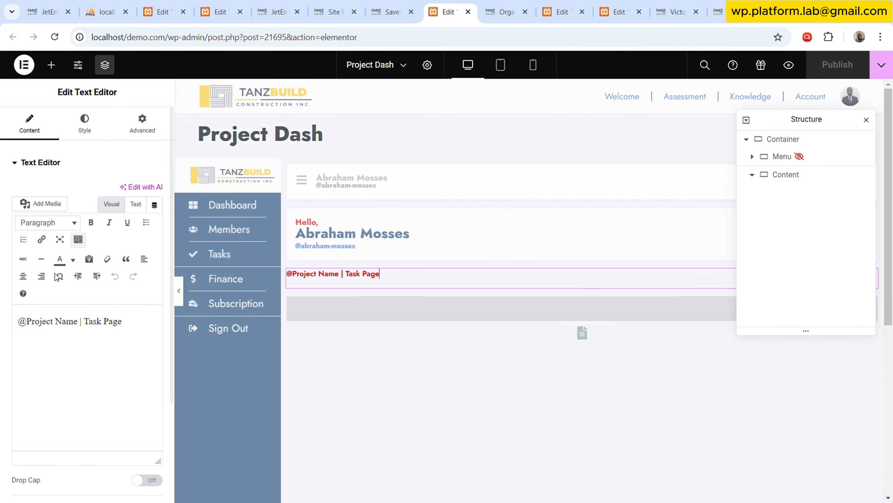
left_click(137, 204)
left_click(117, 252)
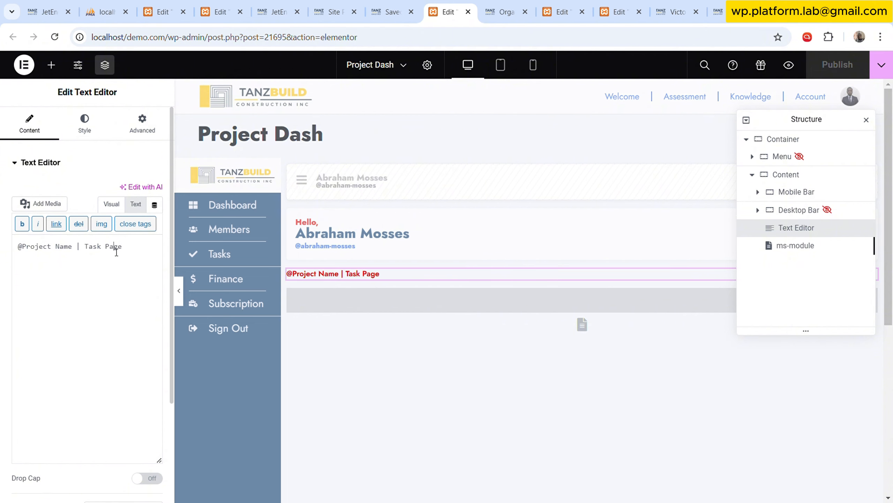
key("ctrl+a")
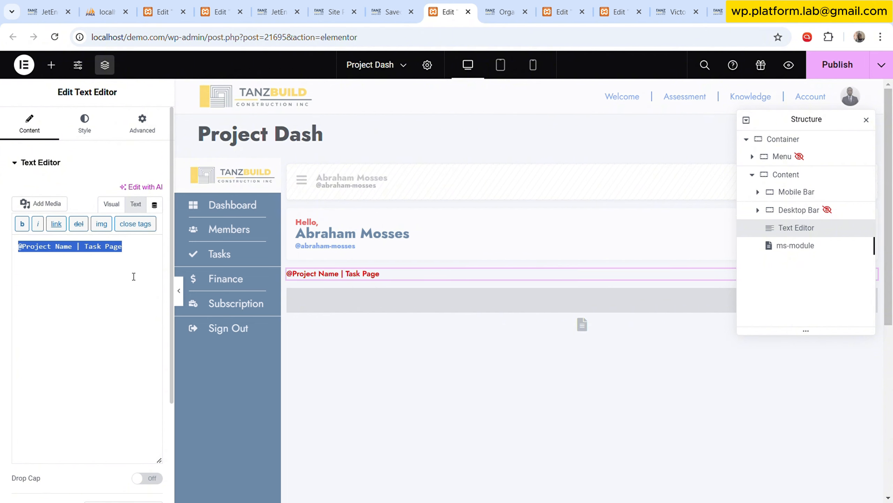
key("BackSpace")
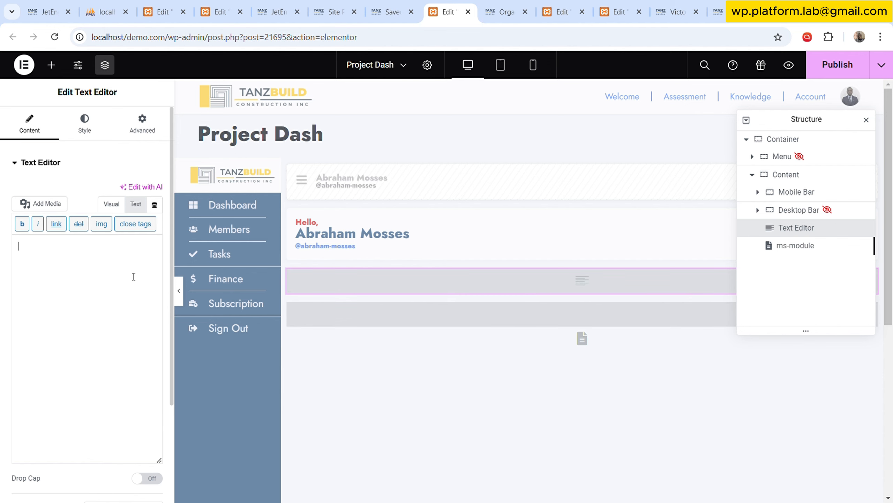
key("ctrl+v")
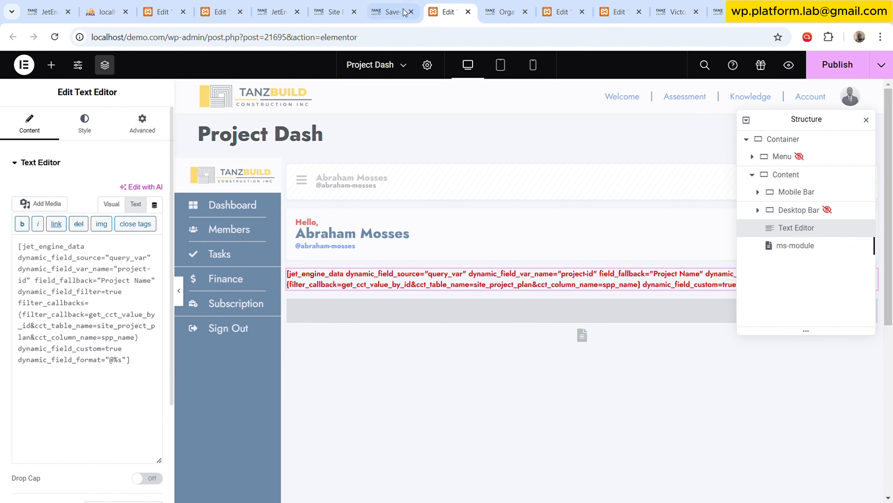
Copy the ms-module parameter name from the live project page's address and enter it as the shortcode generator's query variable name.
left_click(510, 5)
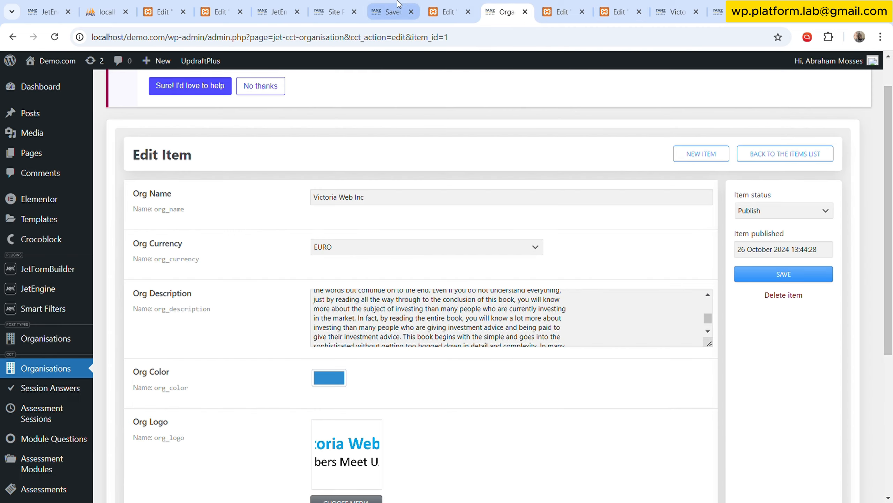
left_click(279, 7)
scroll(499, 204, "up", 2)
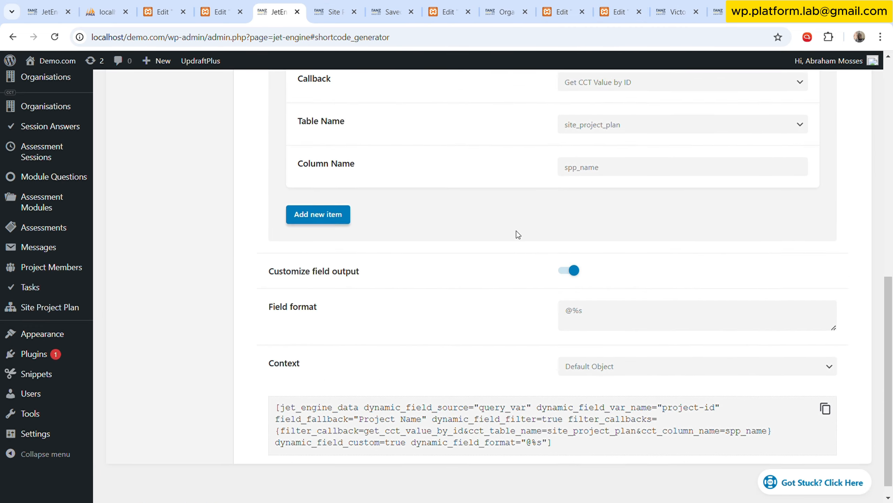
scroll(518, 234, "up", 10)
left_click(584, 199)
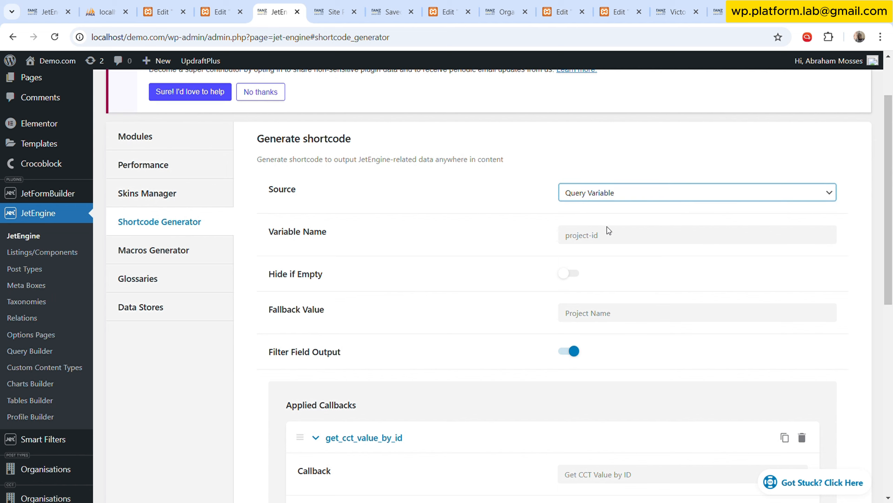
left_click(547, 229)
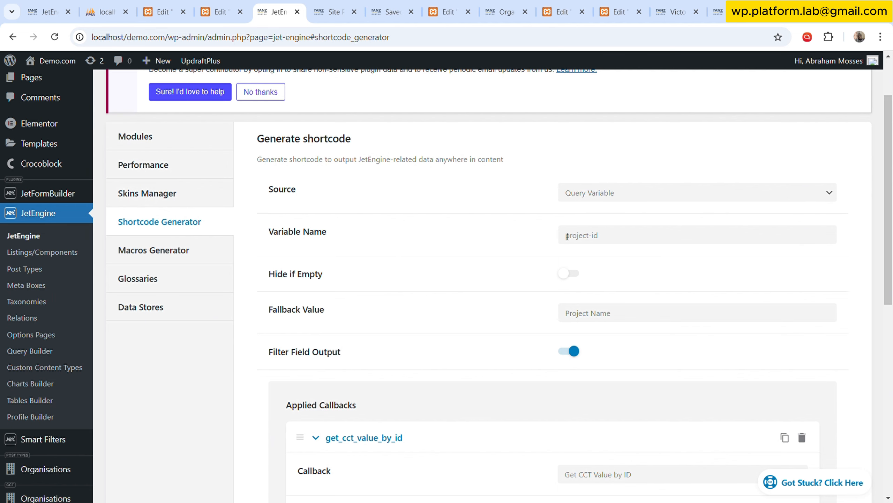
left_click(718, 12)
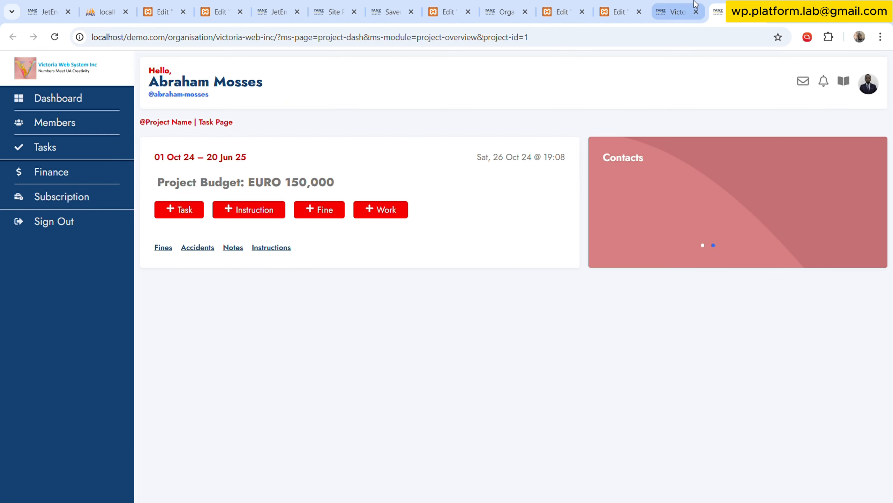
left_click_drag(373, 45, 415, 45)
key("ctrl+c")
left_click(387, 11)
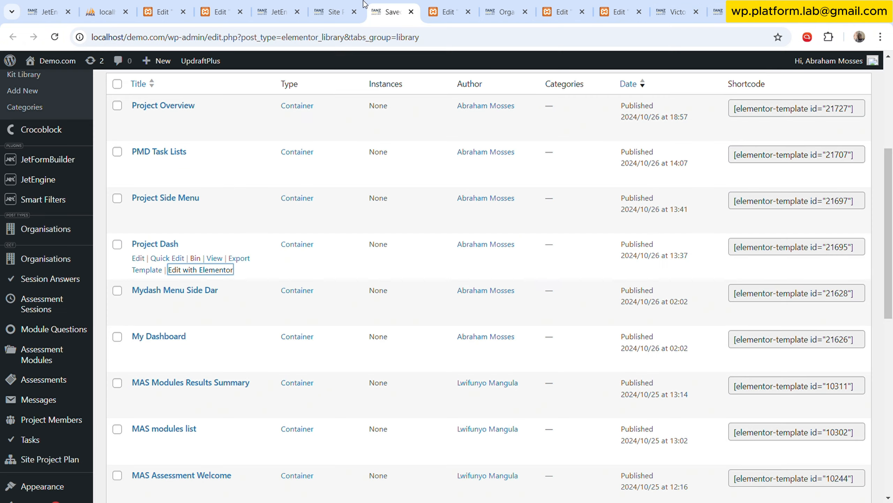
left_click(332, 12)
left_click(292, 5)
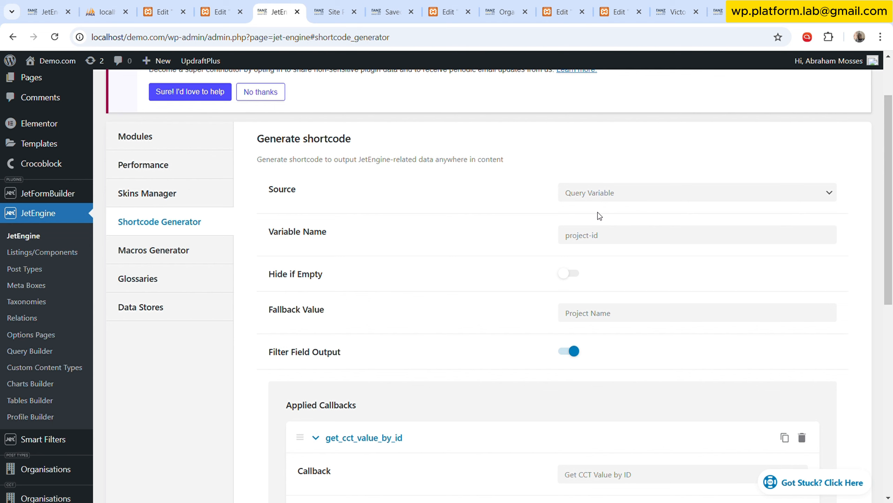
left_click(629, 236)
key("ctrl+a")
key("ctrl+v")
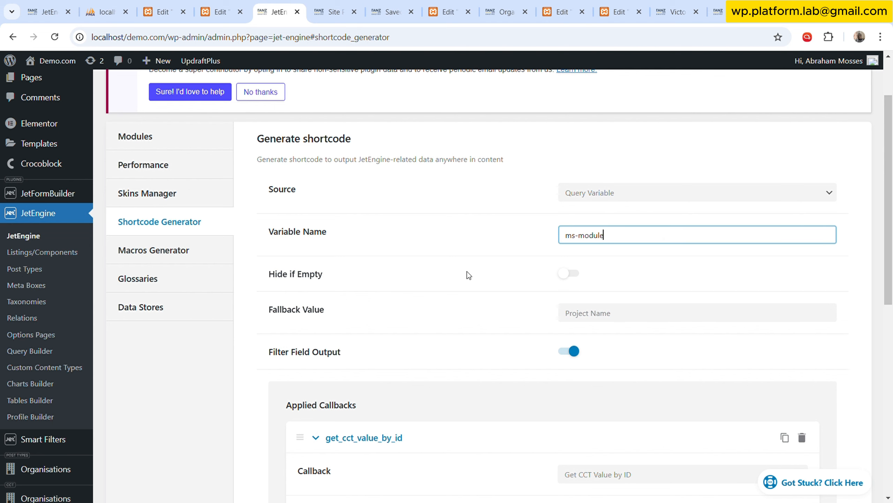
Set the fallback value of the ms-module shortcode to module-name.
scroll(468, 271, "down", 5)
left_click(636, 144)
key("ctrl+a")
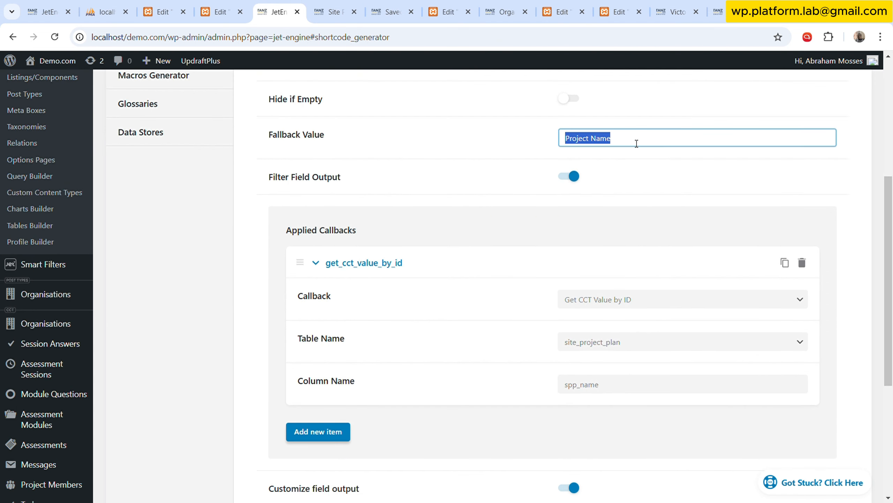
type("module-name")
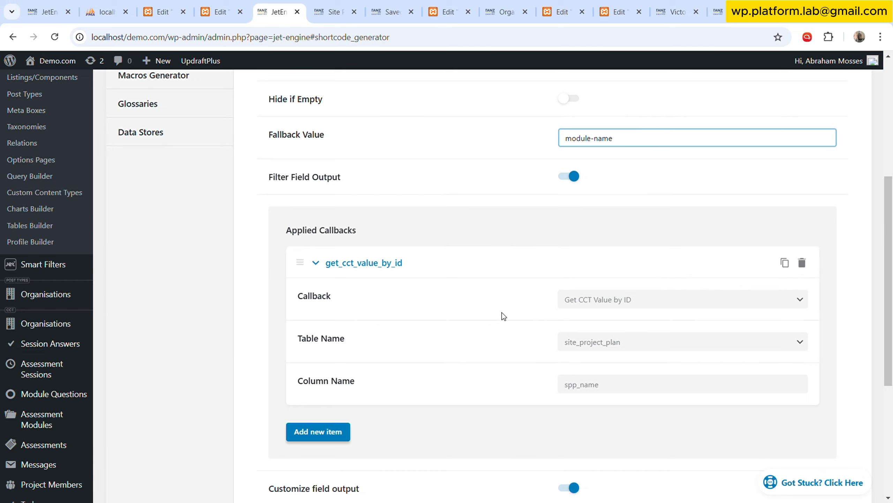
Disable the shortcode's field output filter, reduce its field format to %s, and copy the generated shortcode.
scroll(501, 312, "down", 1)
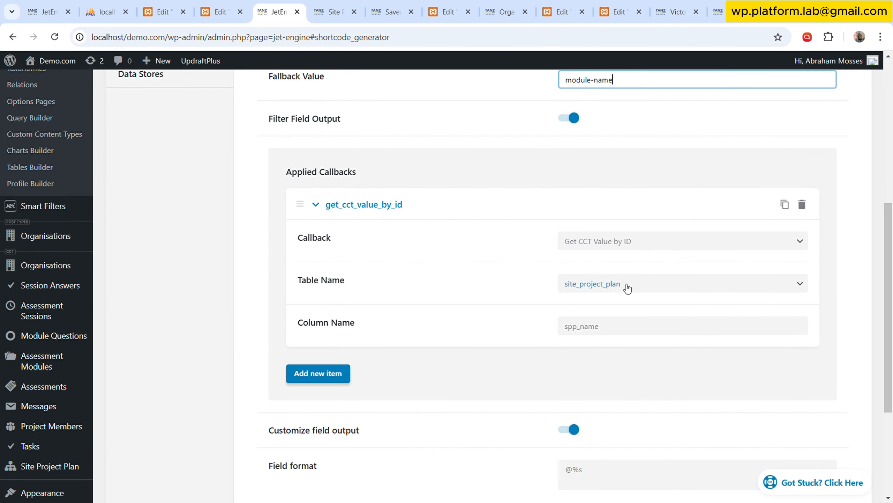
scroll(627, 288, "up", 1)
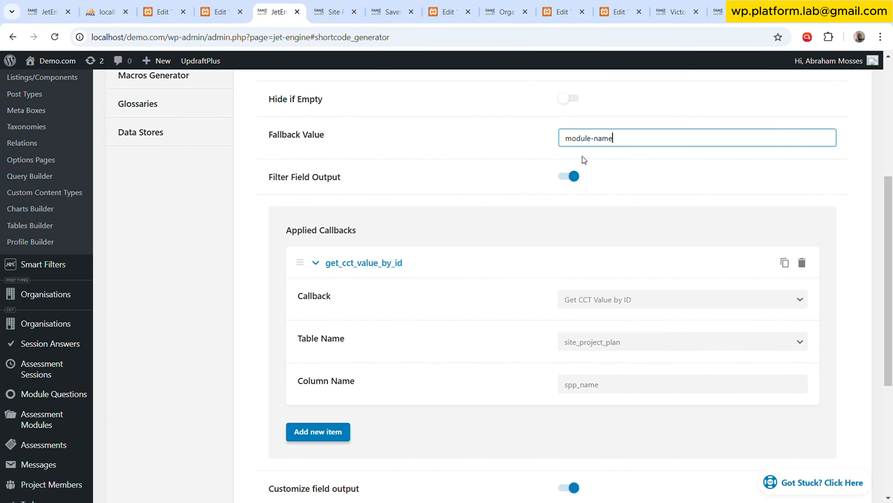
left_click(575, 177)
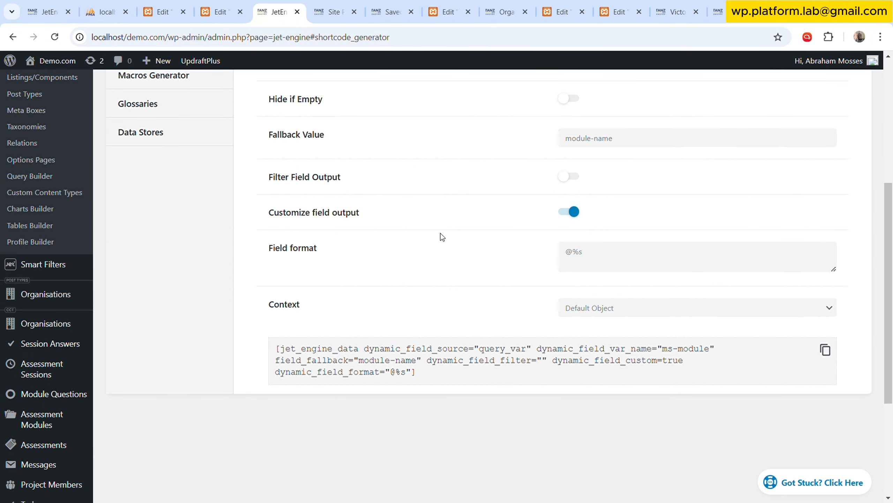
left_click(583, 251)
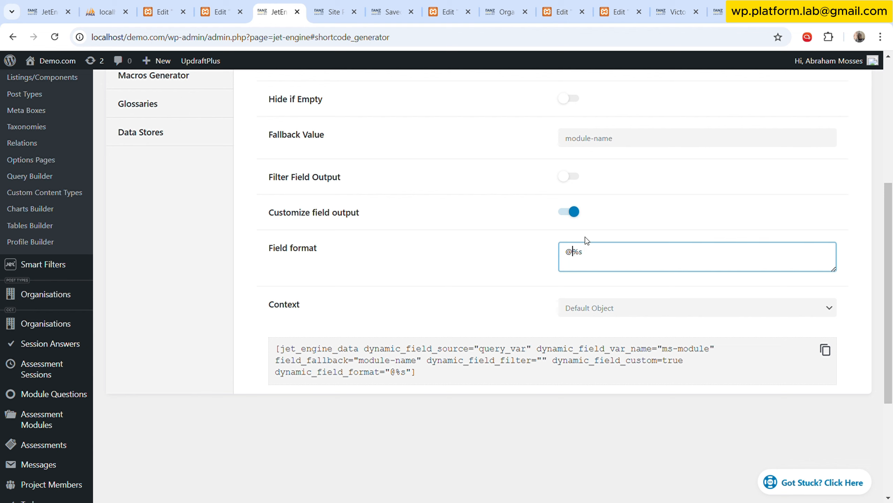
key("BackSpace")
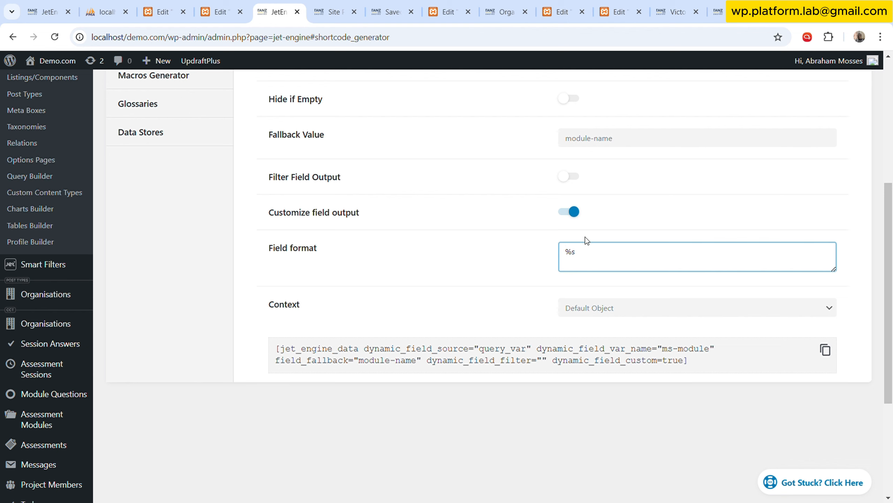
left_click(824, 349)
Paste the ms-module shortcode above the project name shortcode in the Project Dash template's text widget.
left_click(353, 2)
left_click(386, 2)
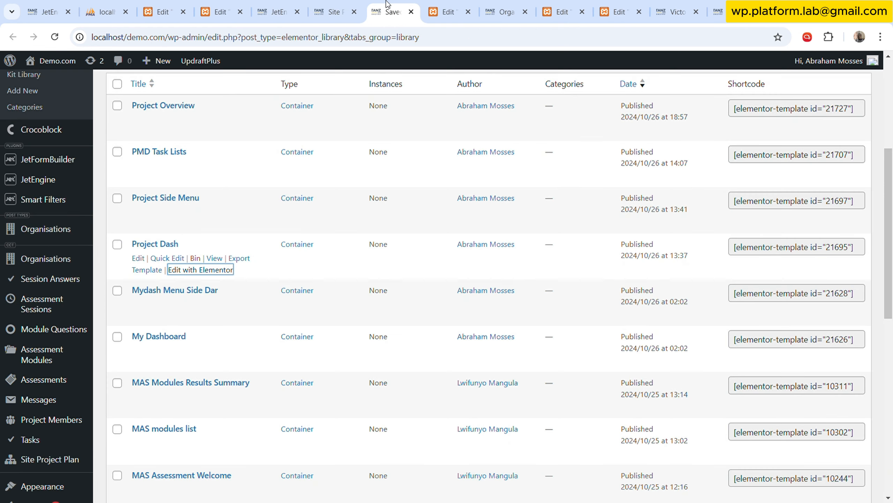
left_click(443, 2)
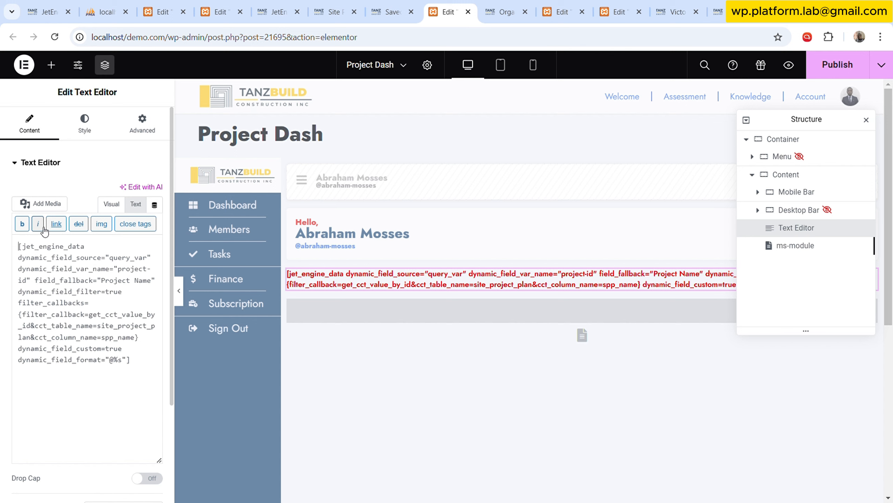
key("Return")
key("Return")
key("Return")
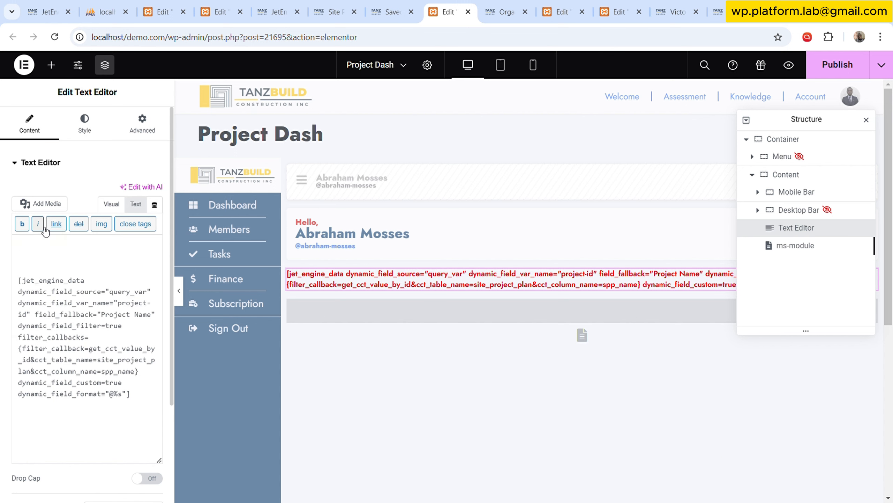
key("ctrl+v")
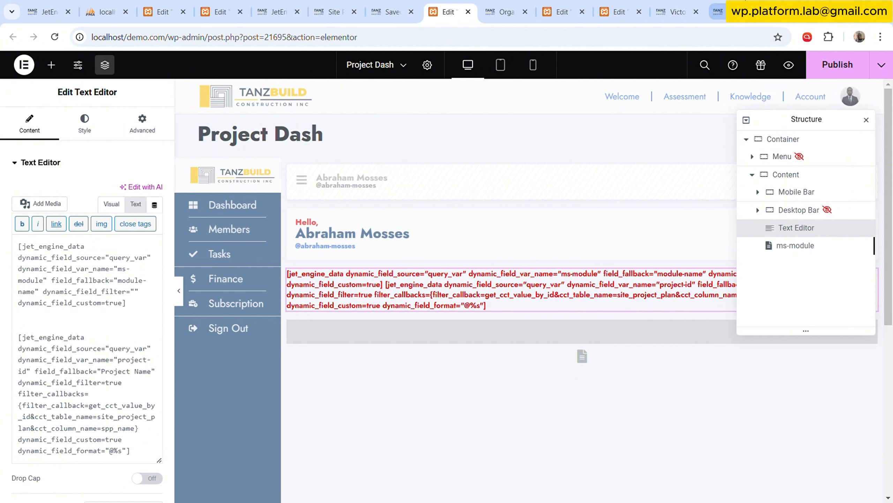
Check the live page's title line and remove the blank lines between the two shortcodes, leaving a single space before the second one's opening bracket.
left_click(719, 11)
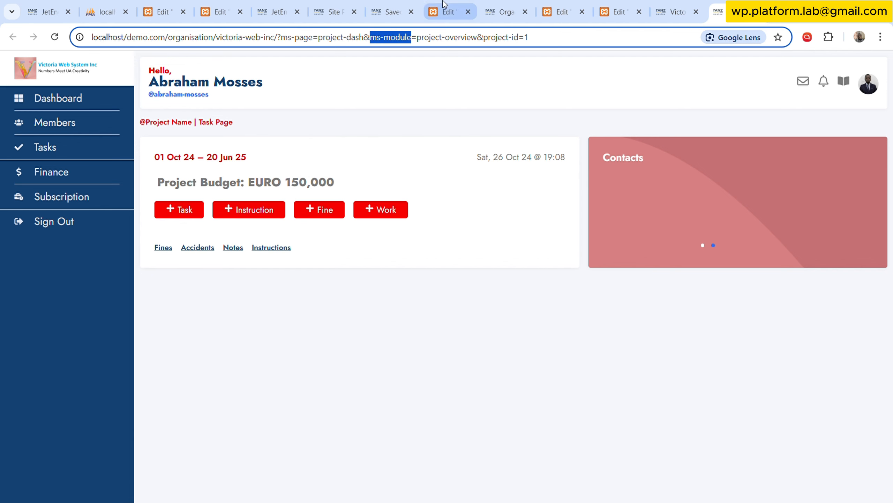
left_click(279, 5)
left_click(321, 5)
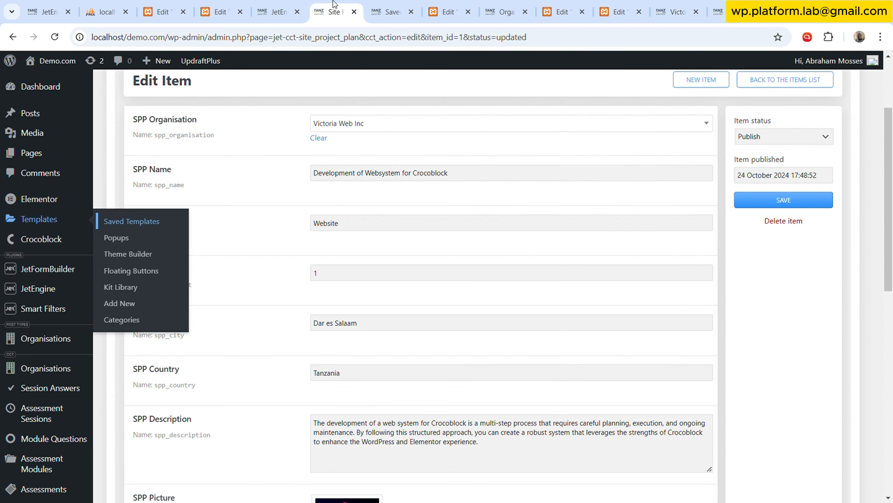
left_click(453, 5)
left_click(159, 302)
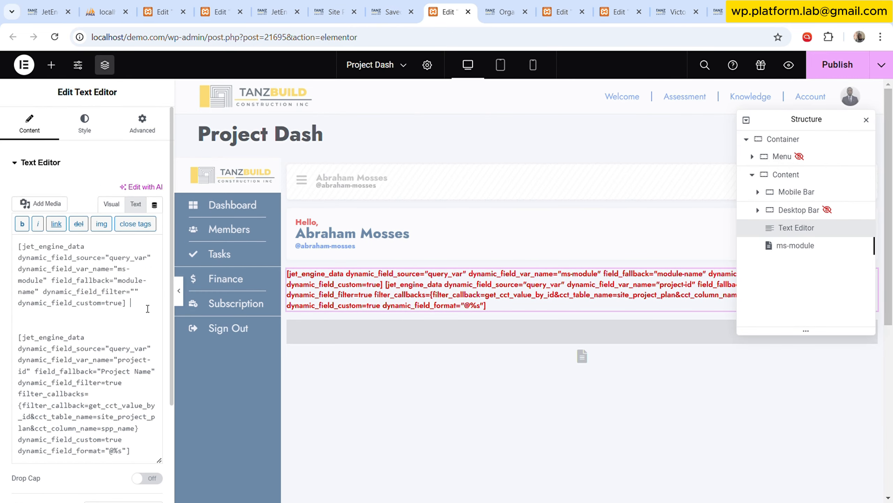
key("Delete")
key("Delete")
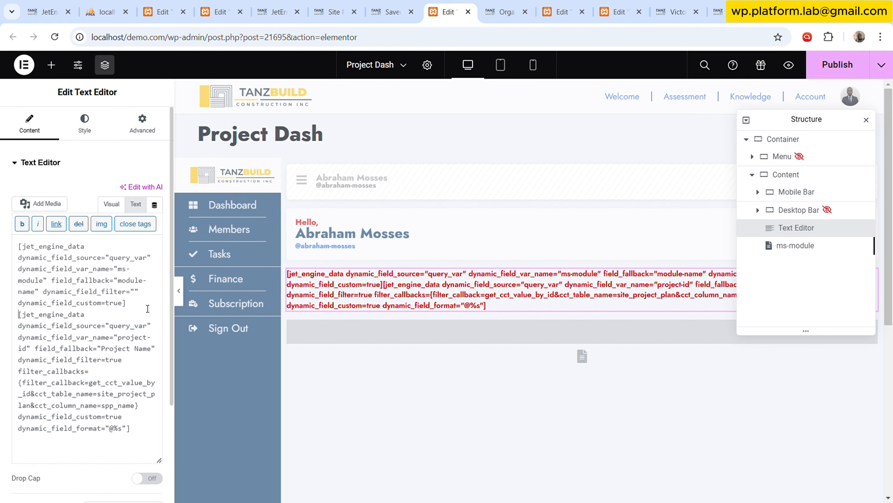
key("Delete")
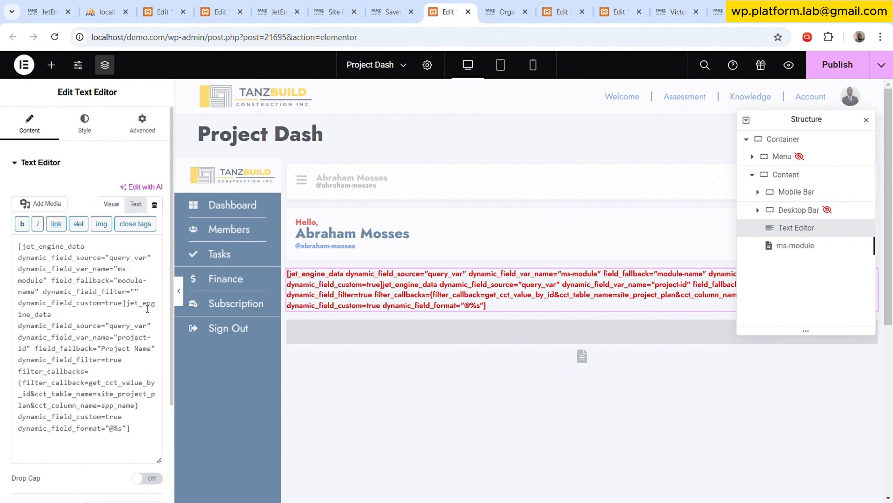
type("{")
key("BackSpace")
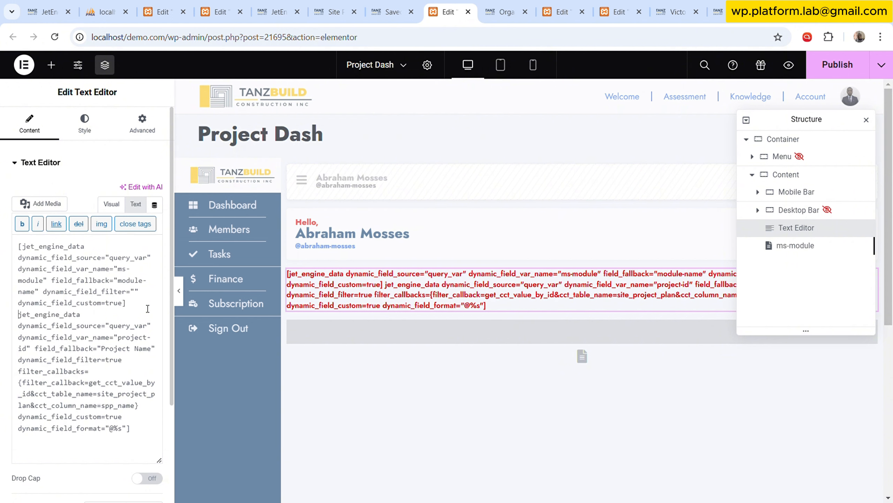
type("[")
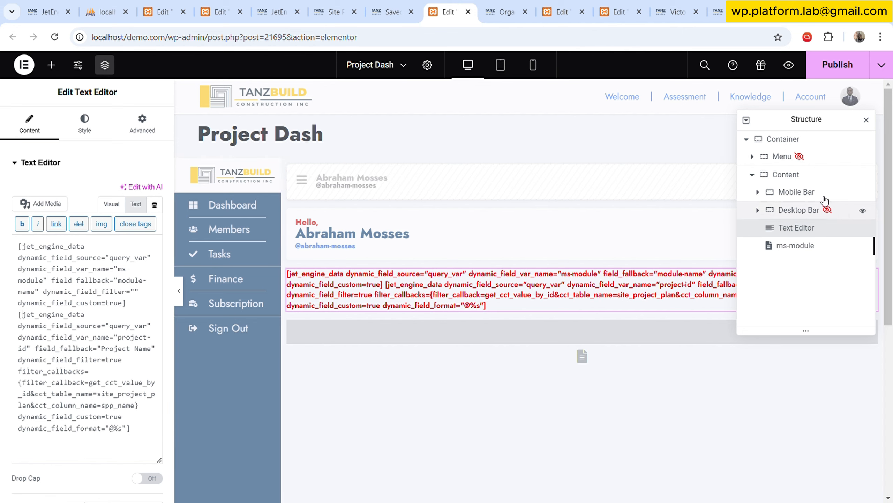
Publish the Project Dash template and reload the live project page to check the dynamic title line.
left_click(836, 64)
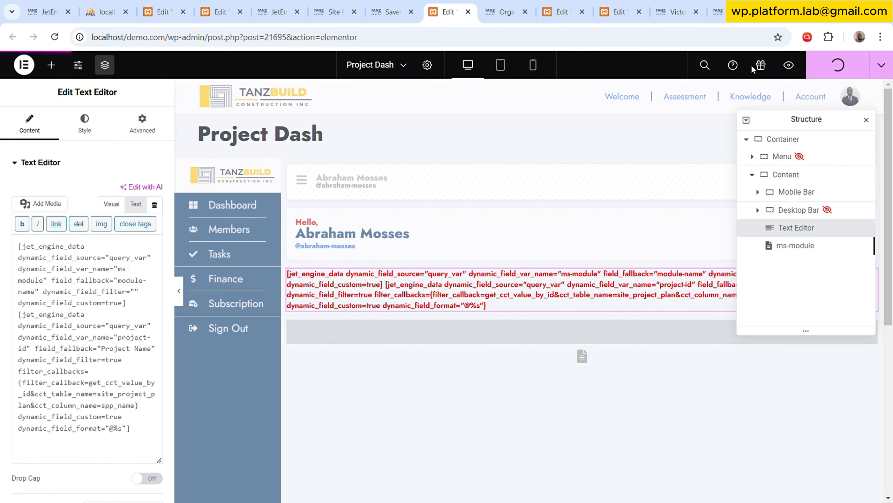
left_click(718, 11)
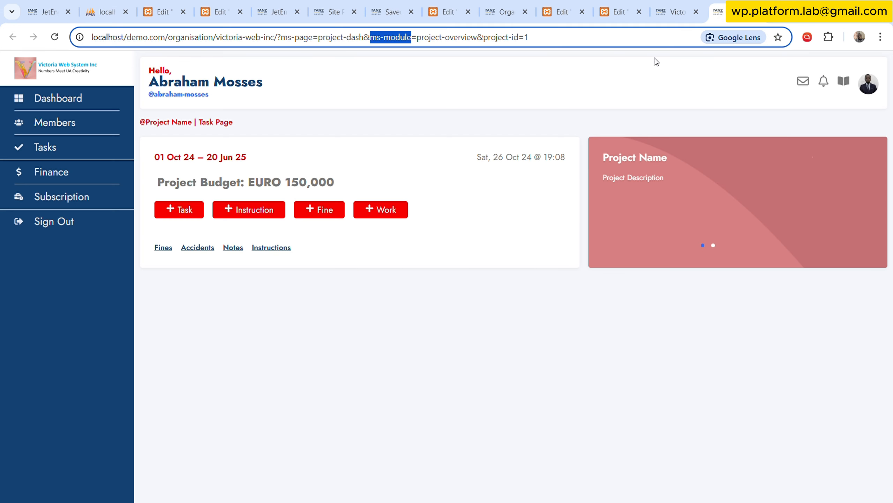
left_click(523, 130)
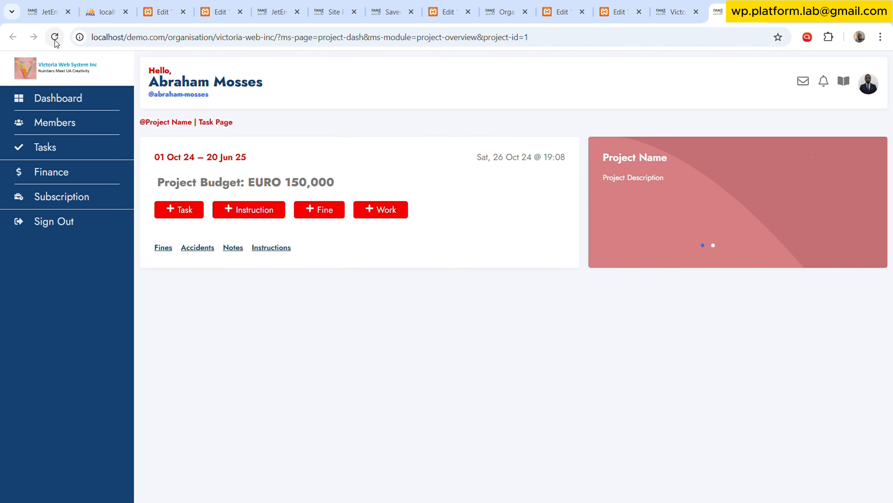
left_click(54, 41)
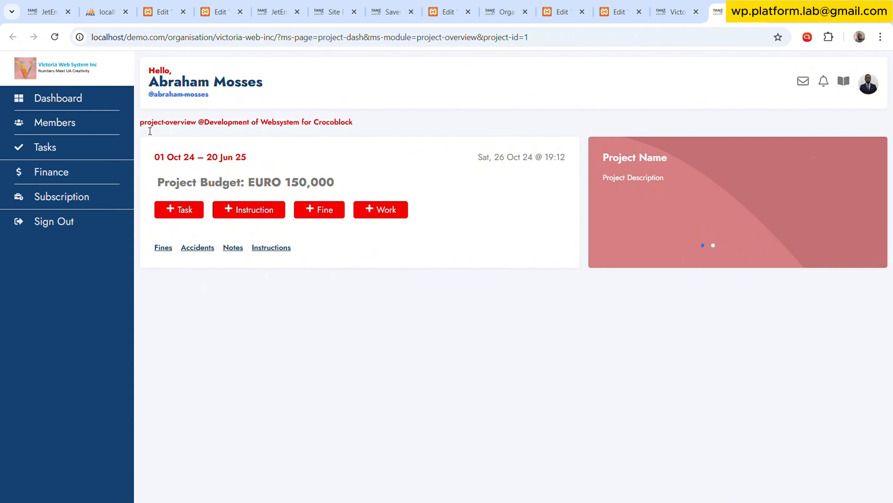
Review the live project page's title line and look up the project colour field's name in the Site Project Plan item.
left_click_drag(146, 128, 366, 132)
left_click(241, 132)
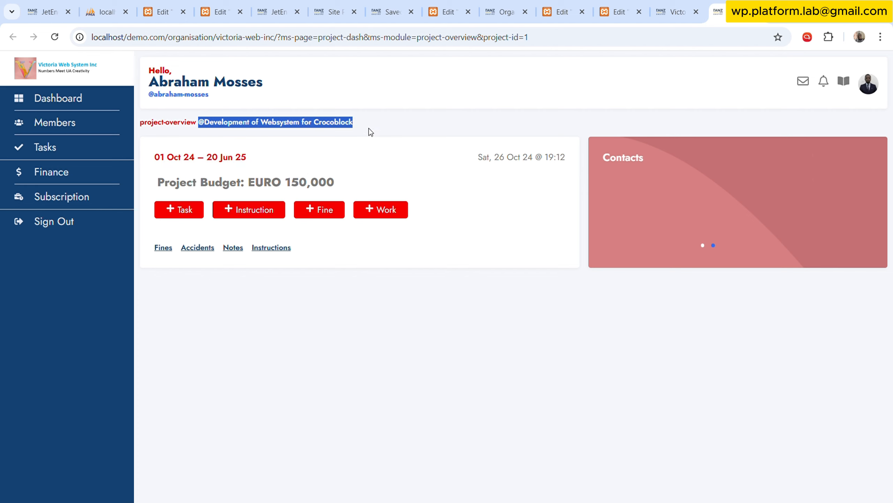
left_click(464, 265)
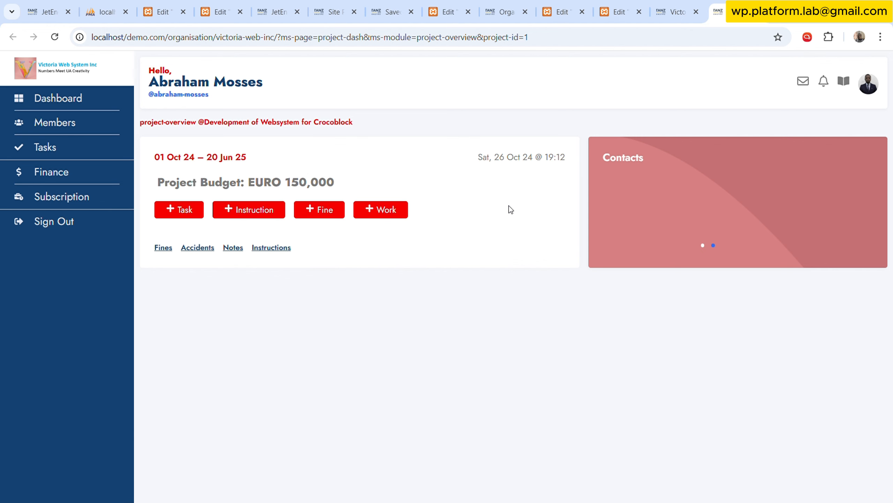
left_click(334, 11)
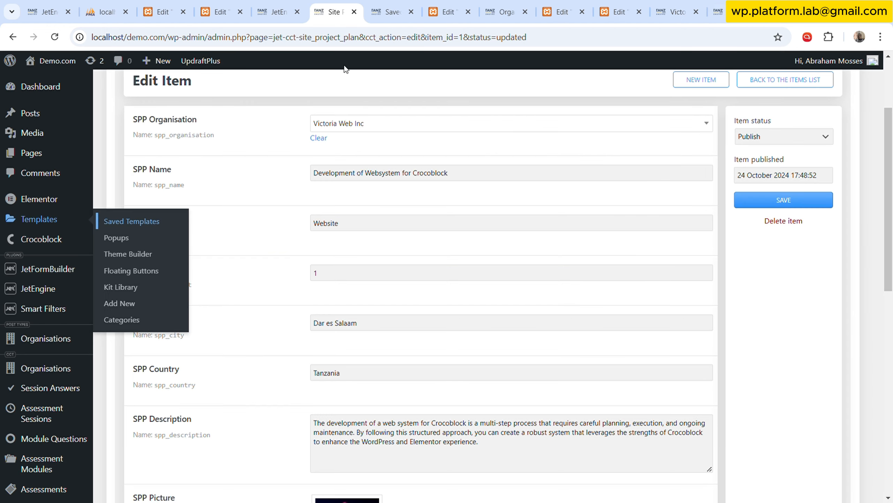
scroll(261, 212, "down", 10)
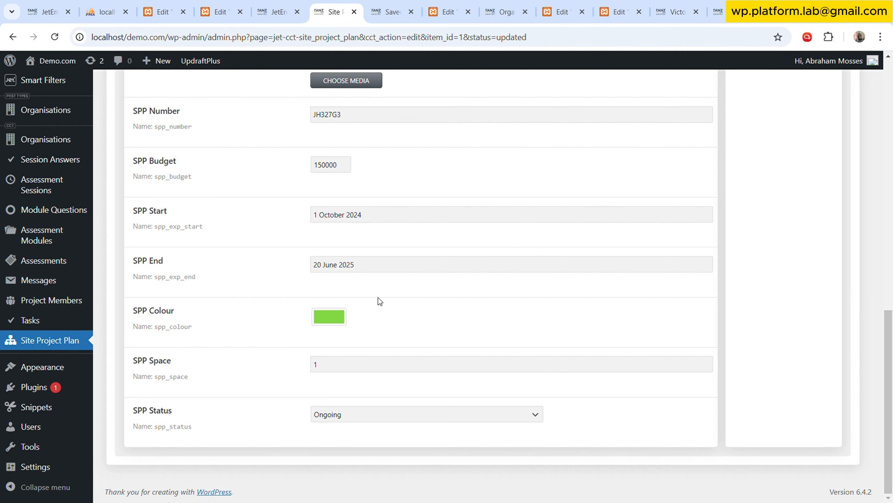
mouse_move(186, 334)
Enable the shortcode generator's field output filter and set the get_cct_value_by_id callback's column name to spp_colour.
left_click(276, 11)
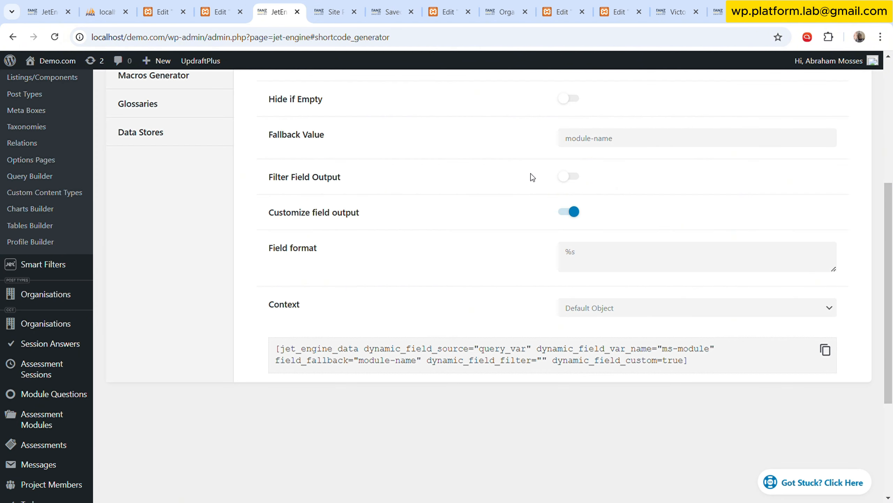
scroll(521, 197, "up", 6)
scroll(538, 277, "down", 3)
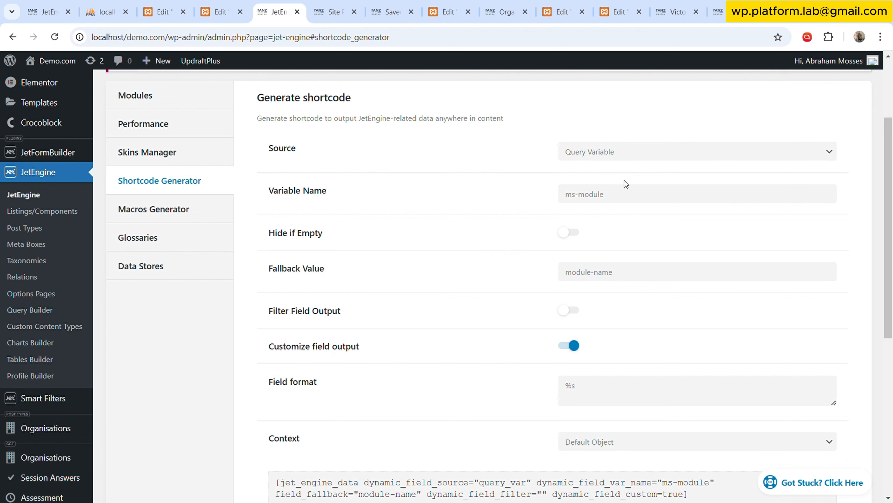
scroll(618, 257, "down", 6)
scroll(581, 158, "up", 2)
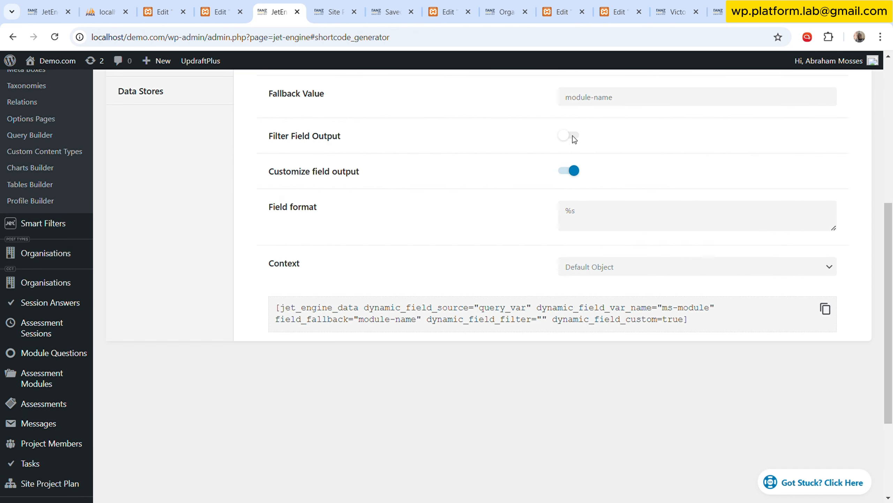
left_click(570, 136)
left_click(638, 349)
double_click(638, 350)
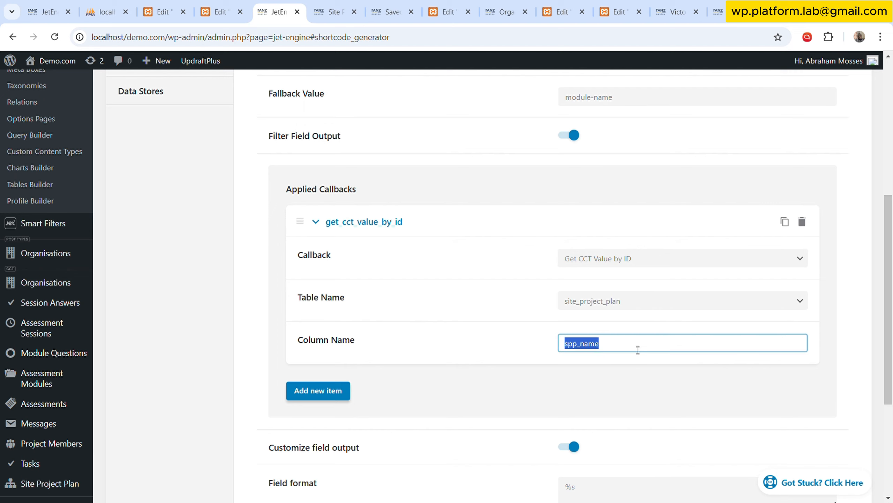
type("spp_colour")
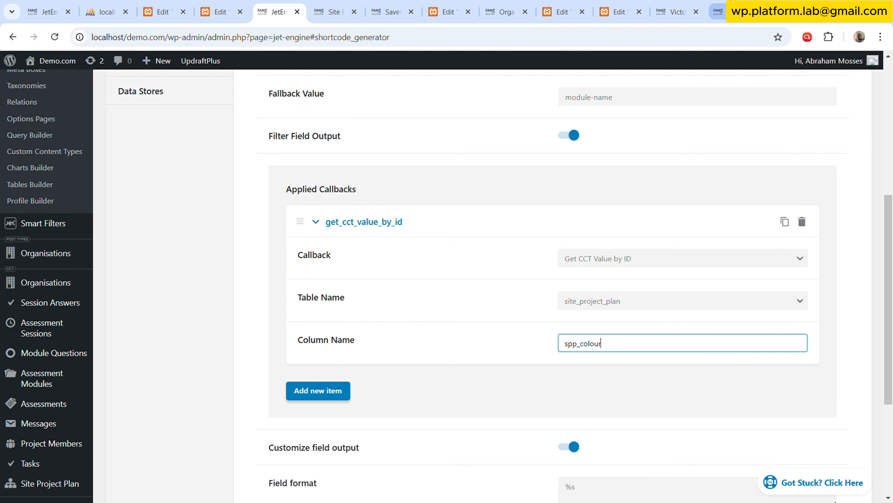
Copy the project-id parameter name from the live page's URL and use it as the shortcode's variable name.
left_click(718, 12)
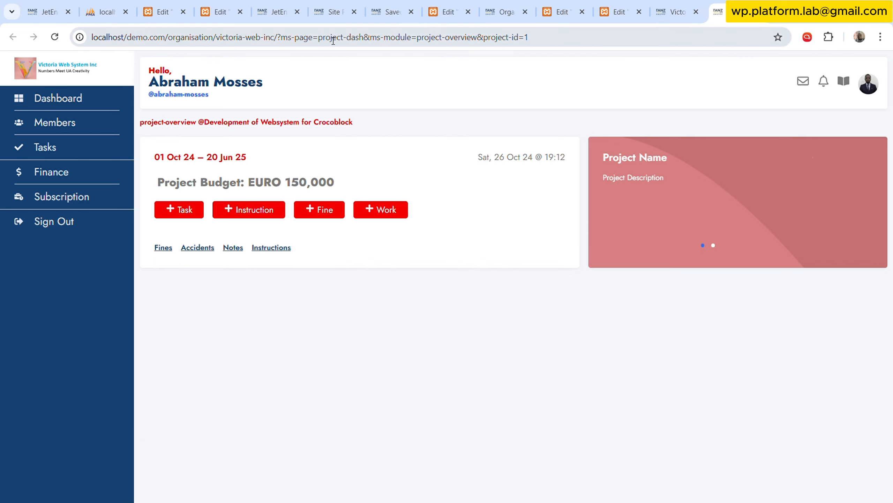
left_click_drag(484, 37, 519, 37)
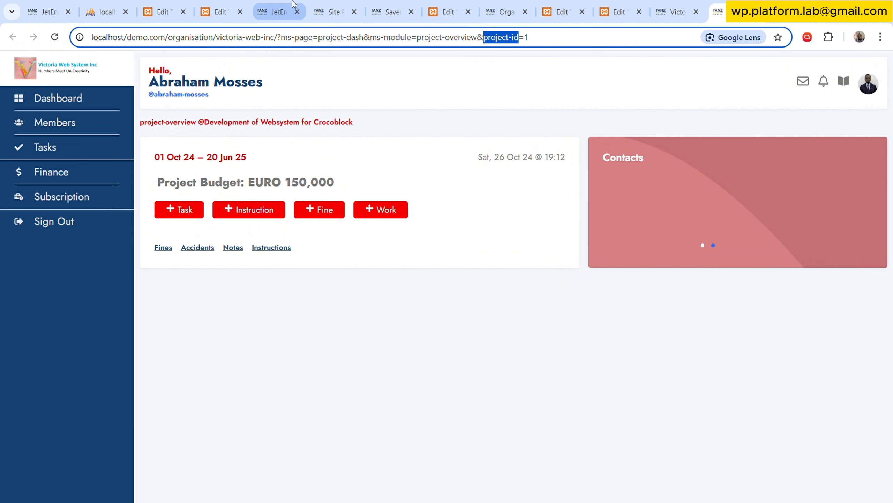
left_click(276, 12)
scroll(565, 203, "up", 8)
triple_click(686, 313)
key("ctrl+v")
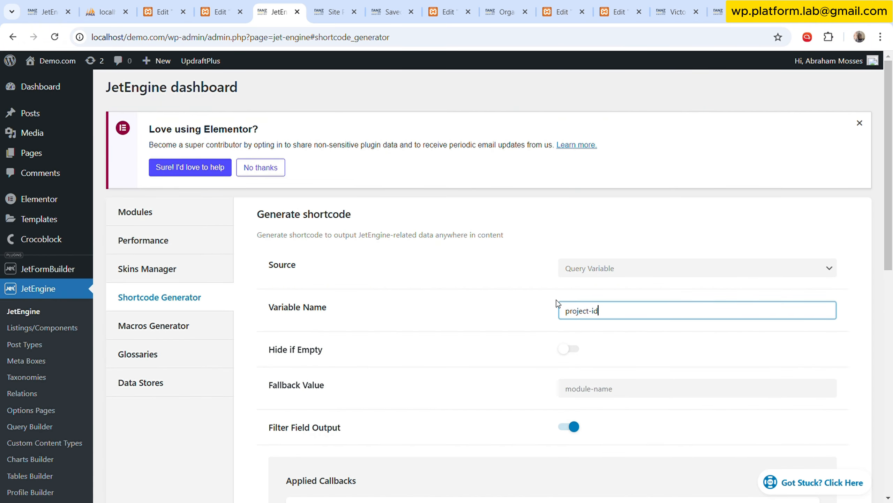
Set the Fine button's background in the Project Overview template to the global Blue and copy its hex code for the shortcode's fallback.
scroll(534, 312, "down", 2)
left_click(646, 277)
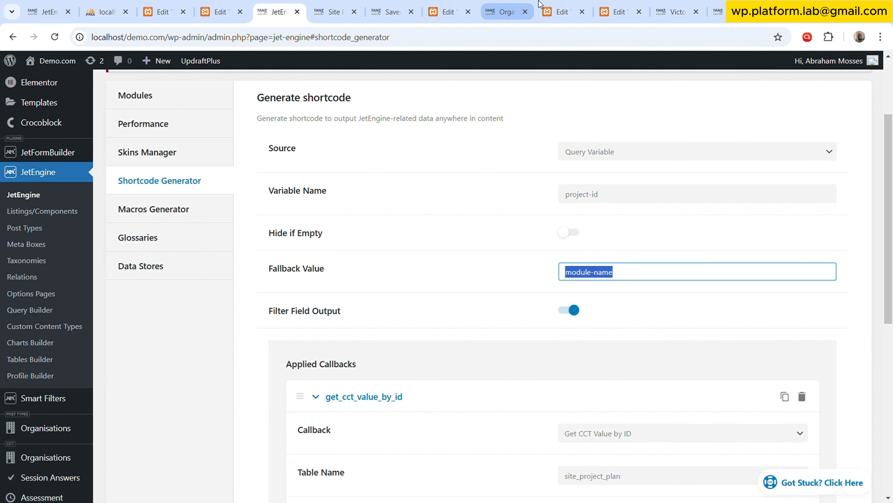
left_click(563, 11)
left_click(372, 227)
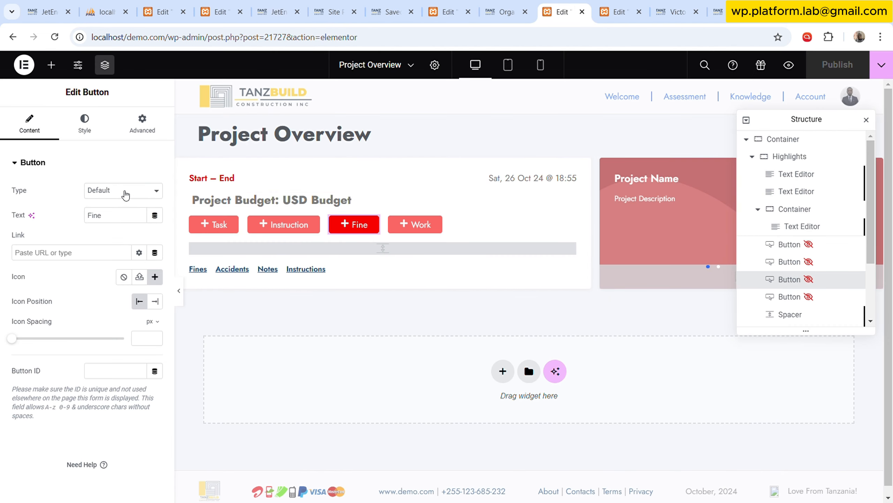
left_click(85, 123)
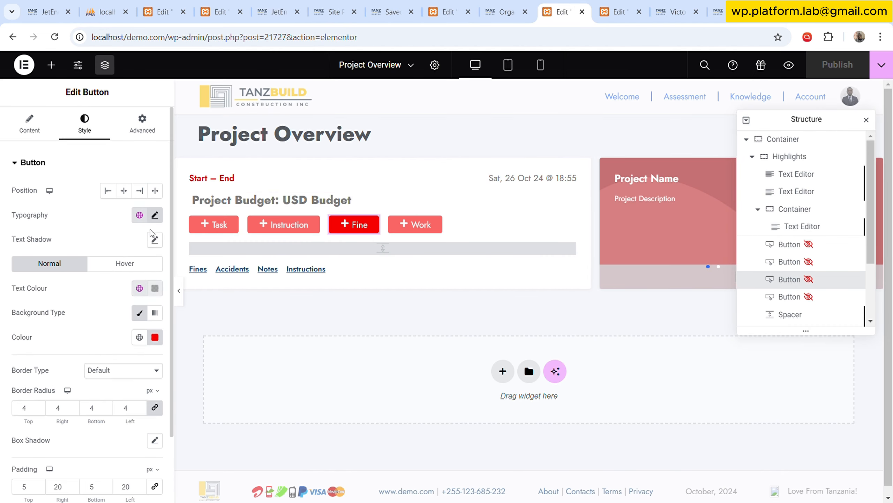
left_click(139, 337)
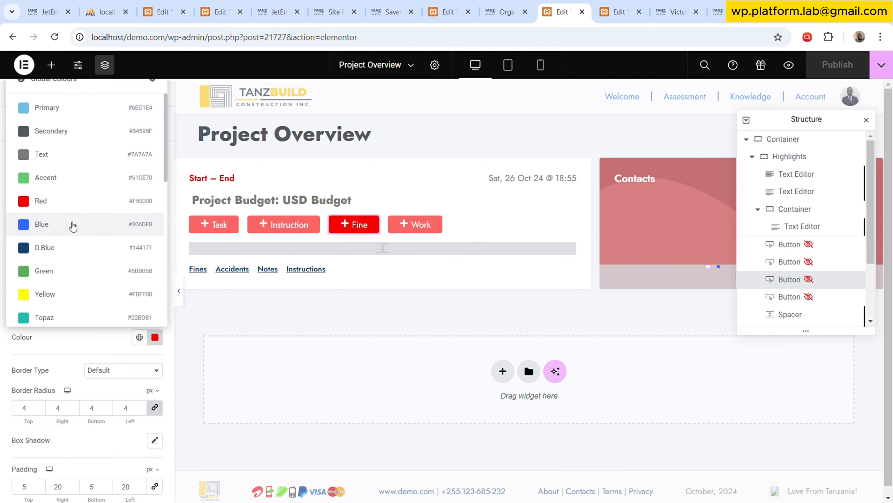
left_click(72, 226)
left_click(155, 337)
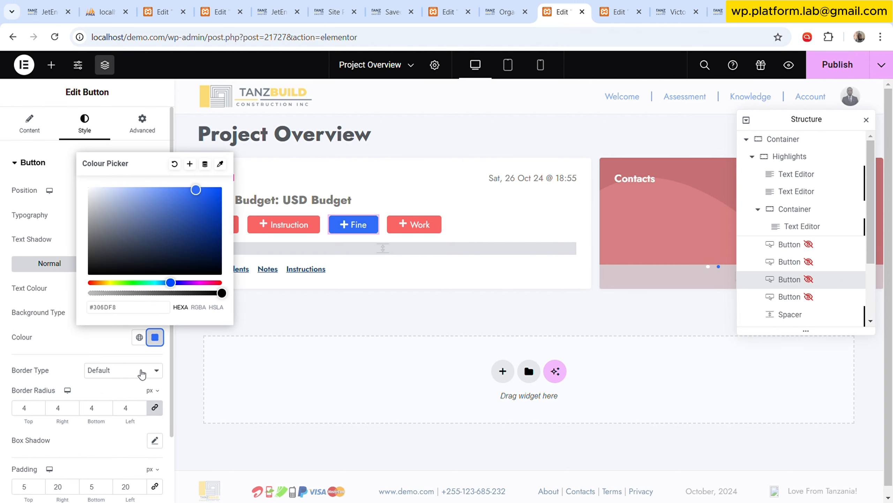
triple_click(133, 310)
Replace the shortcode generator's fallback value with the copied colour code #306DF8.
left_click(503, 12)
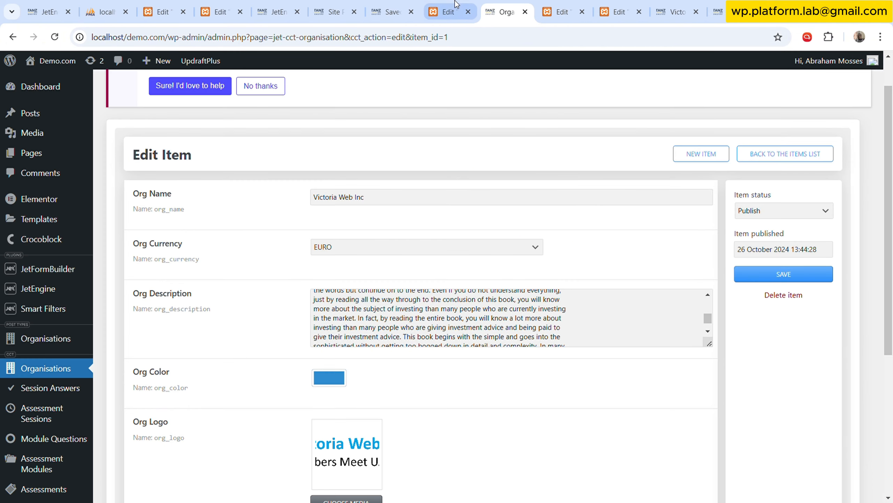
left_click(281, 11)
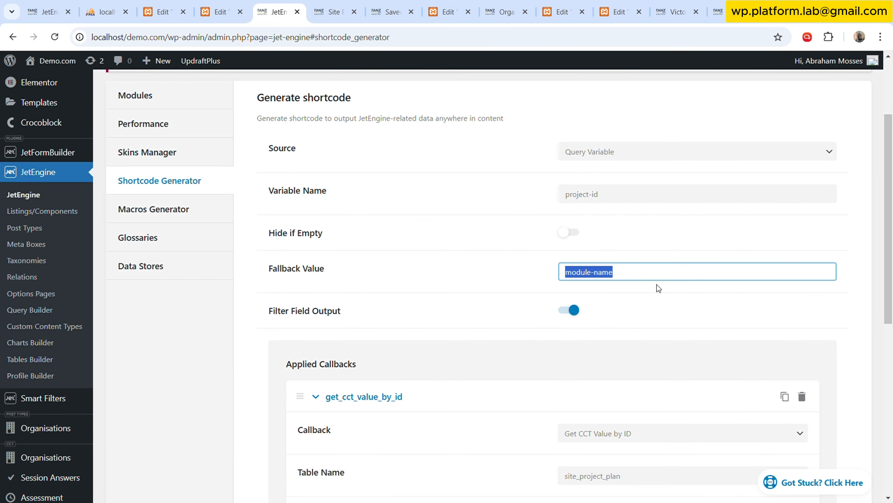
key("ctrl+v")
left_click(541, 305)
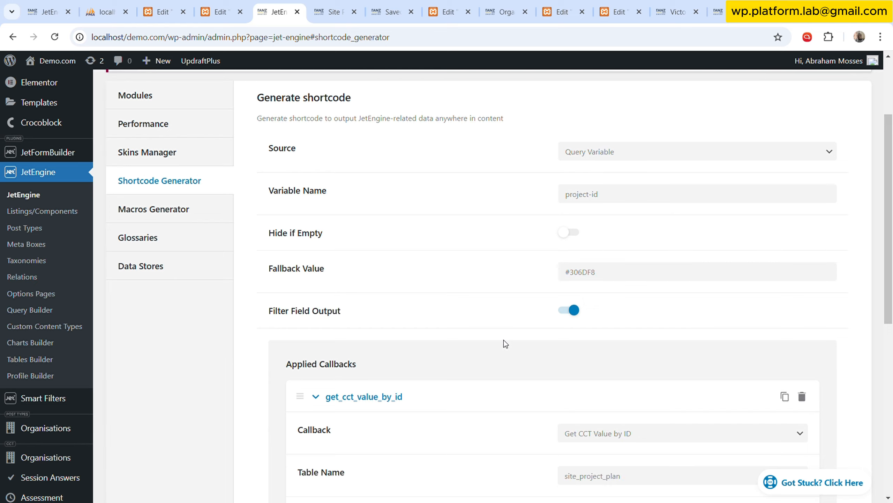
Disable the customised field output for the spp_colour shortcode and copy the generated shortcode.
scroll(563, 317, "down", 8)
scroll(562, 321, "down", 2)
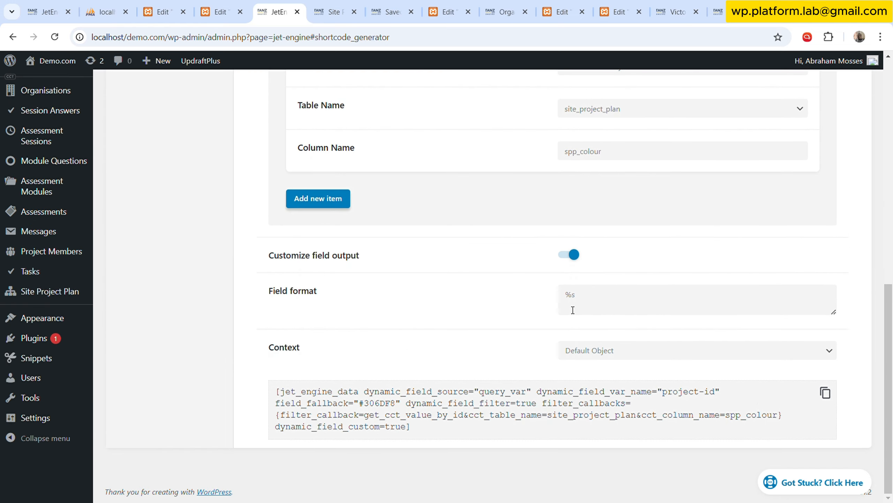
scroll(539, 299, "up", 8)
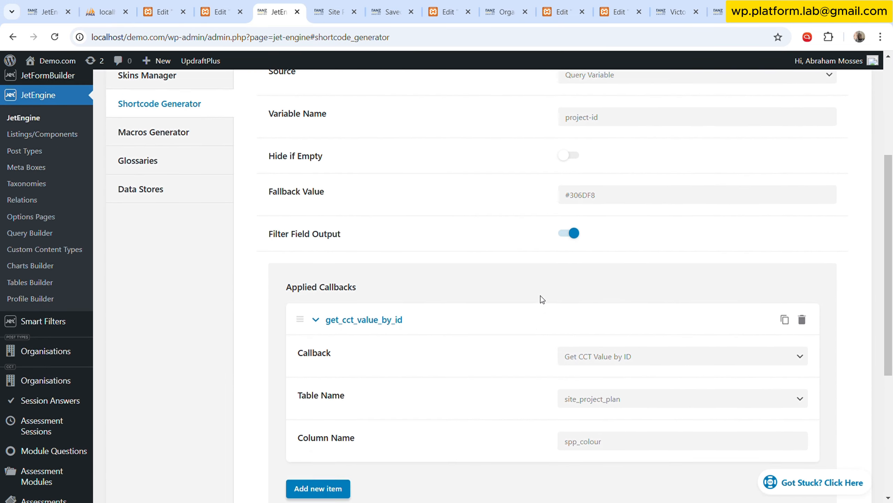
scroll(541, 299, "down", 6)
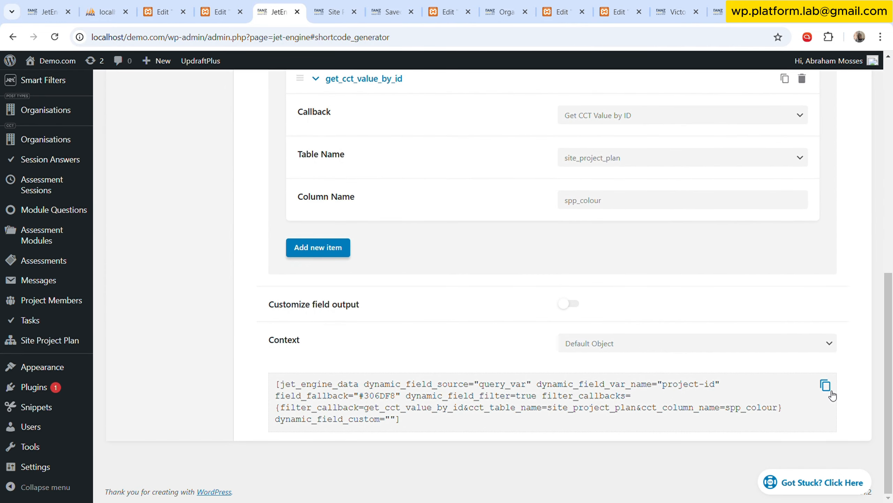
left_click(832, 393)
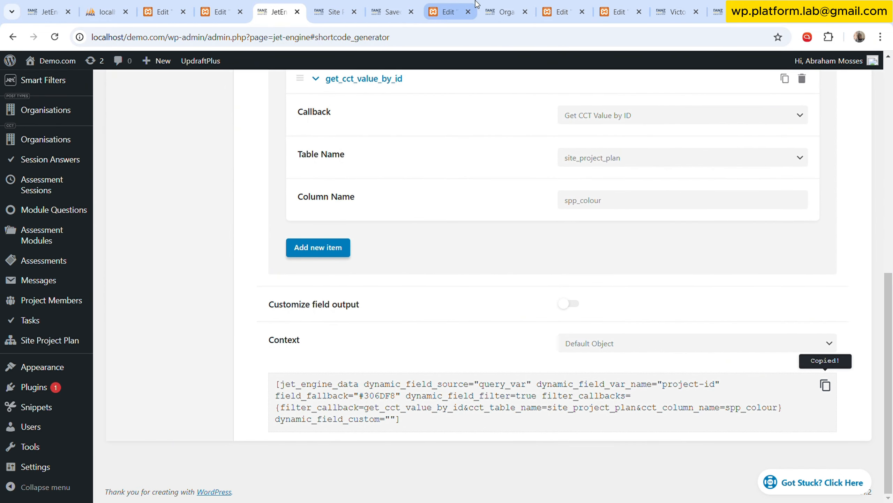
Open the dynamic tag list for the Task button's normal background colour in the Project Overview template.
left_click(455, 5)
left_click(503, 10)
left_click(562, 11)
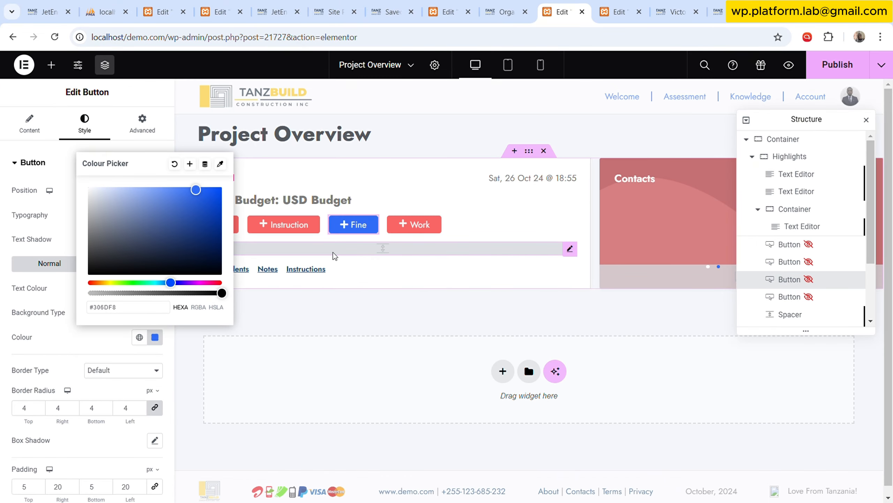
left_click(335, 379)
left_click(229, 225)
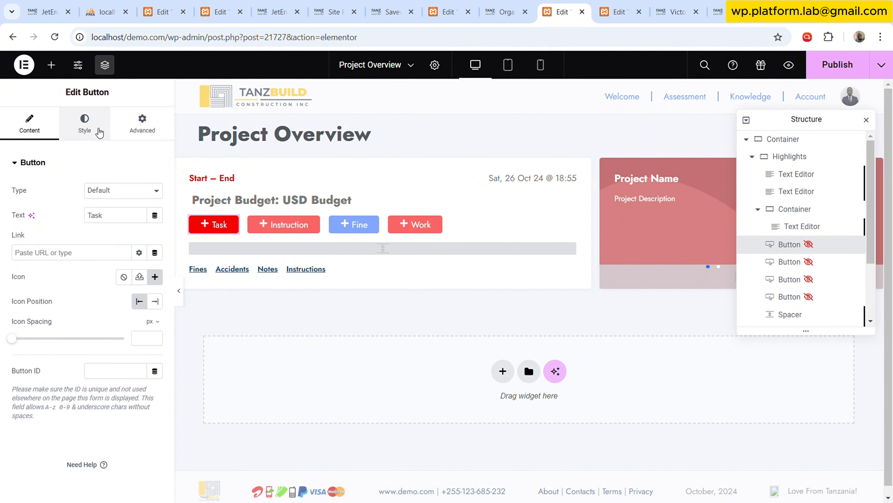
left_click(84, 123)
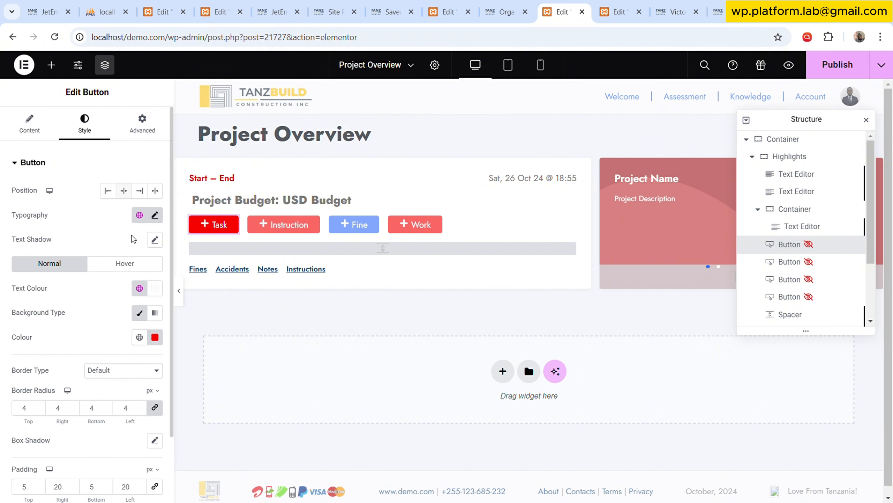
left_click(155, 338)
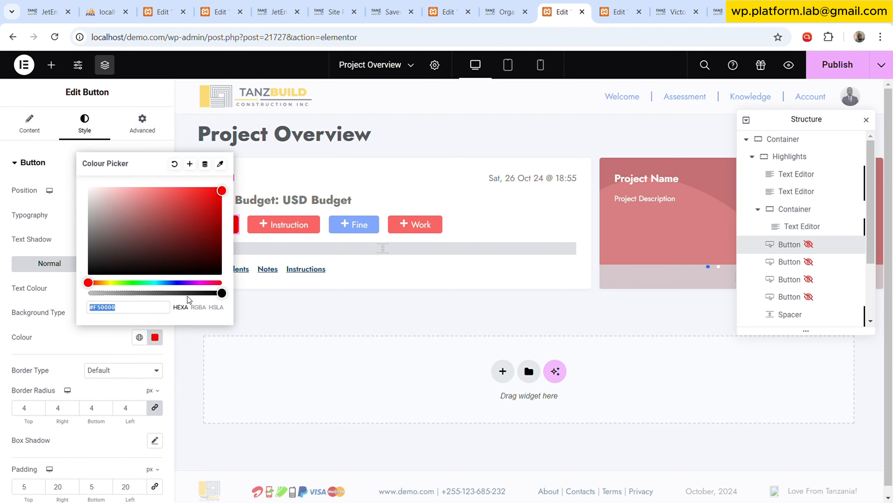
left_click(206, 165)
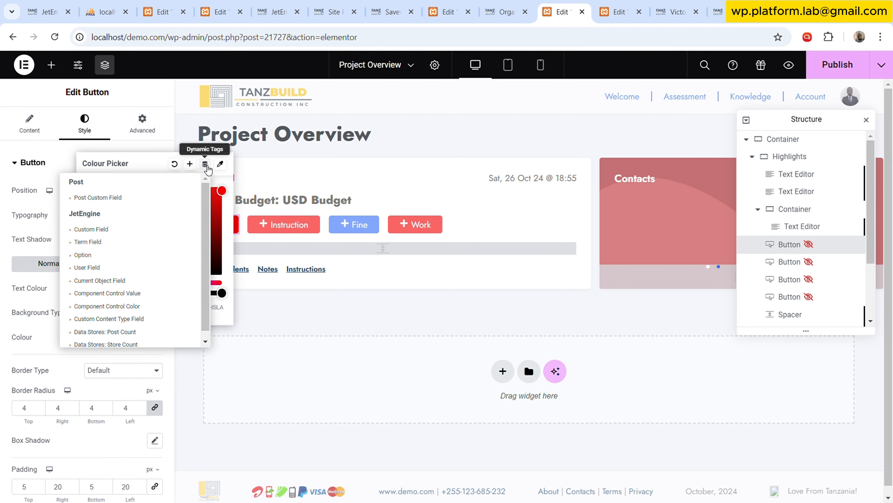
Examine the dynamic tag sources offered for the Task button's colour and check the Site Project Plan item's colour field.
scroll(150, 259, "down", 1)
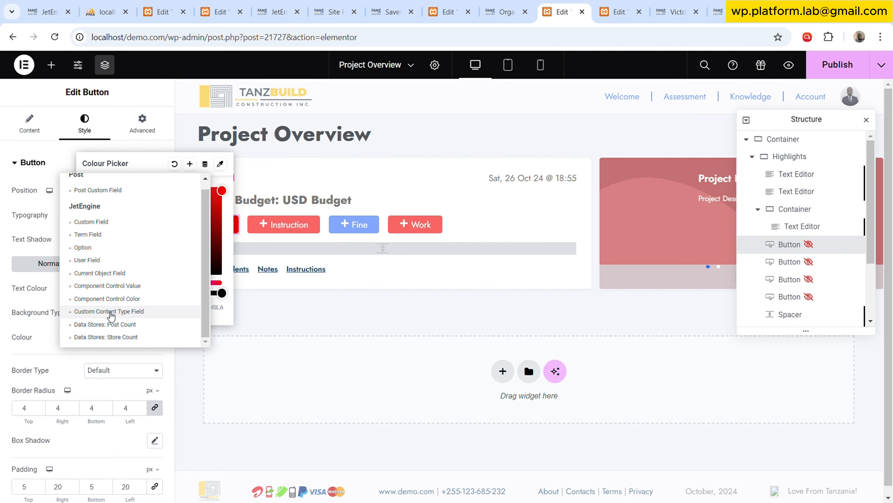
scroll(110, 313, "up", 1)
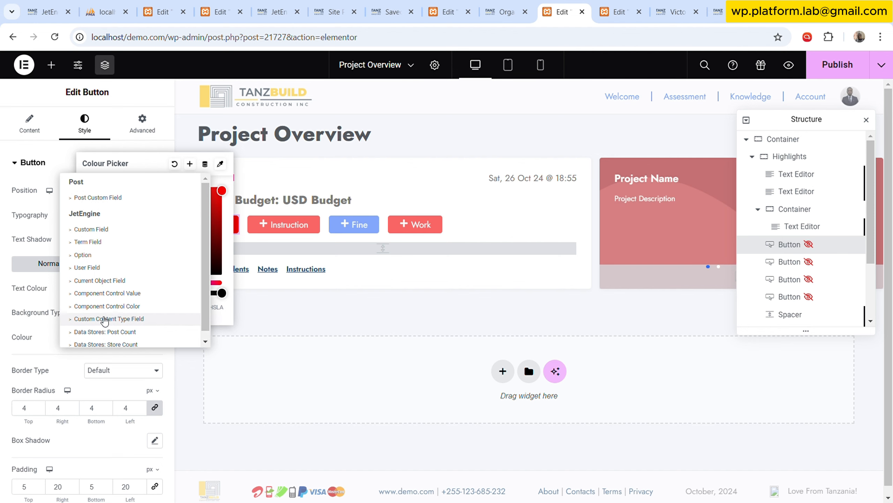
scroll(105, 321, "down", 1)
scroll(105, 321, "up", 1)
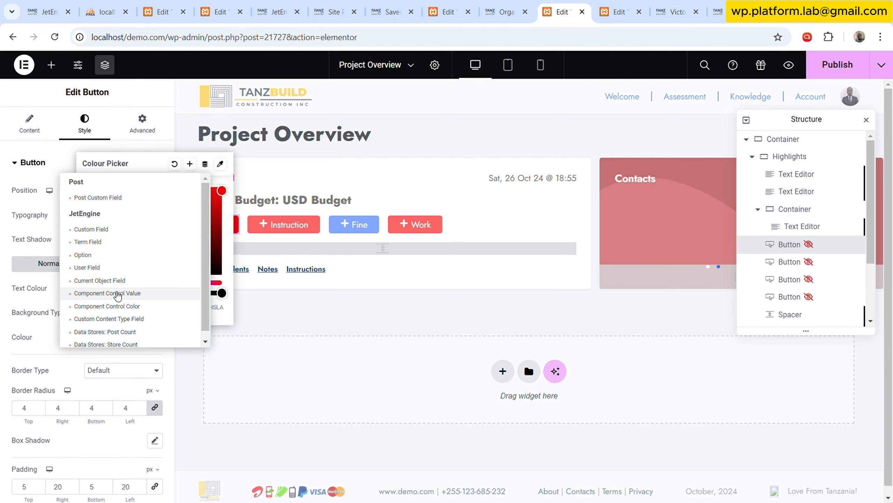
scroll(133, 327, "down", 1)
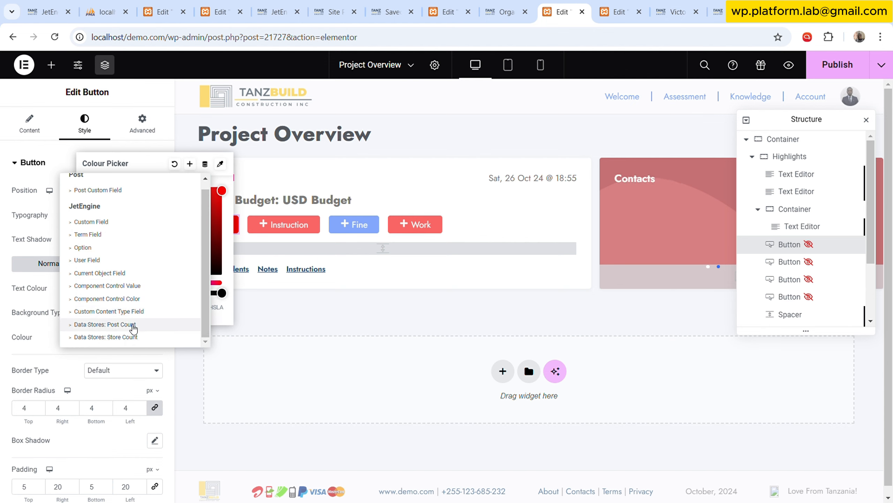
scroll(123, 269, "up", 1)
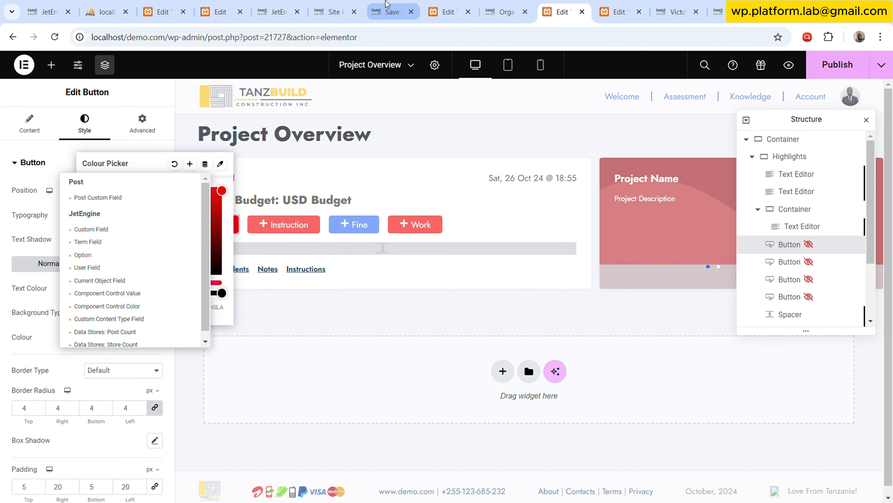
left_click(333, 11)
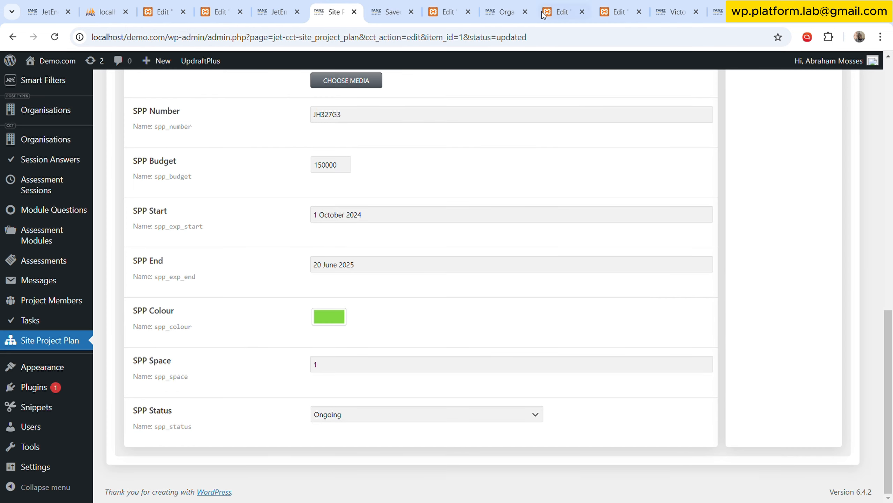
Check the Org Color field and its field name in the Victoria Web Inc organisation item.
left_click(503, 12)
scroll(242, 367, "down", 1)
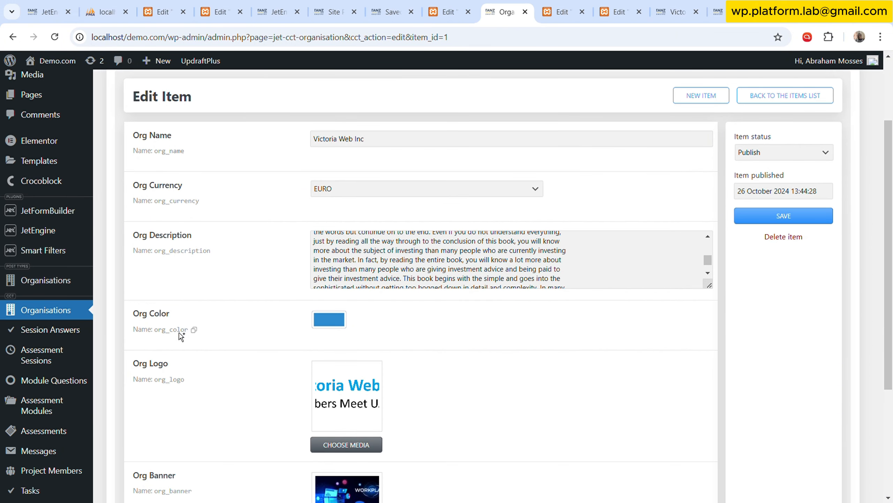
triple_click(144, 316)
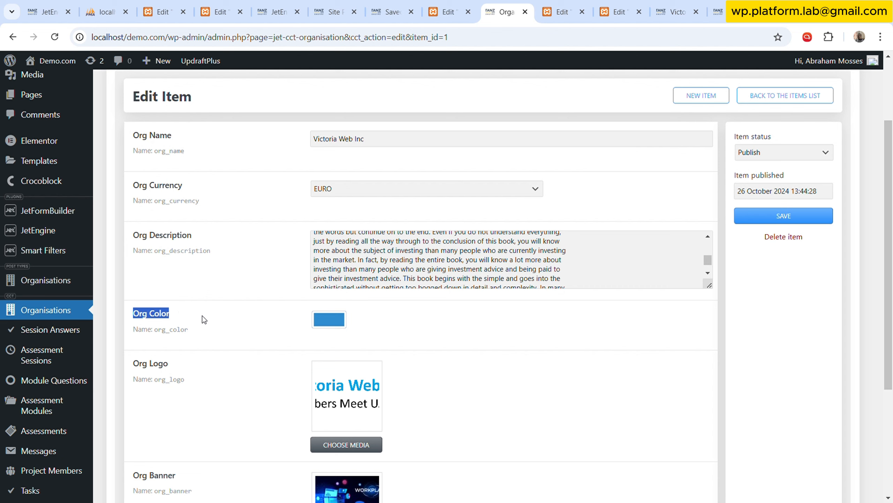
mouse_move(166, 335)
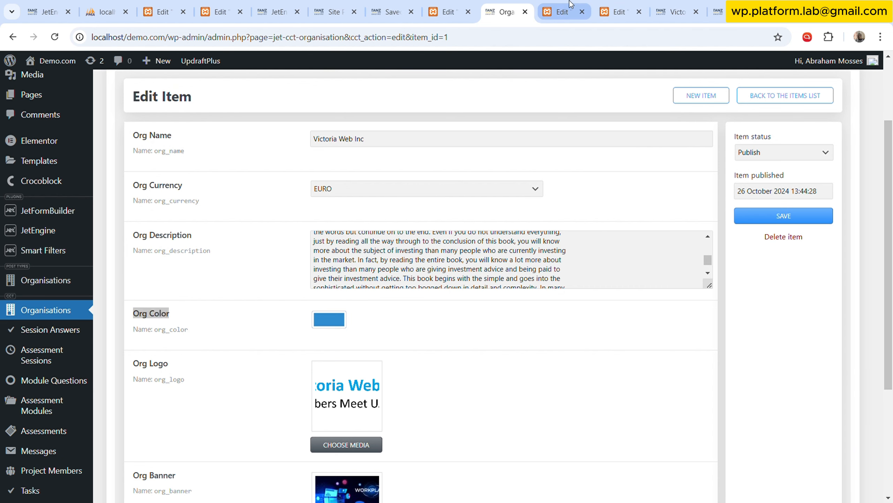
Assign the Custom Content Type Field dynamic tag to the Task button's background colour and open the tag's advanced options.
left_click(562, 11)
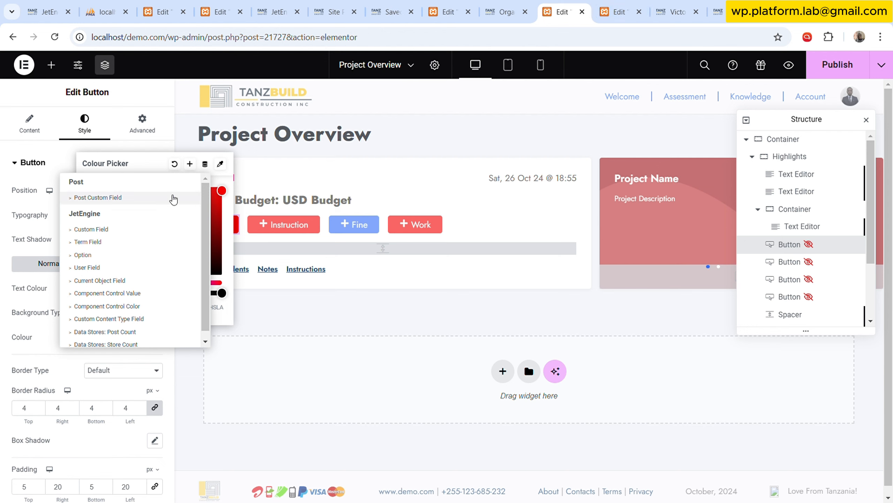
scroll(142, 313, "down", 1)
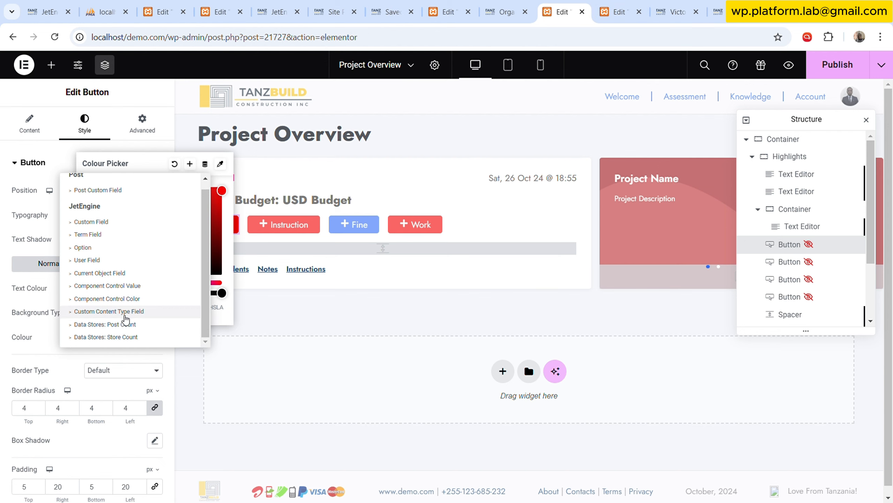
left_click(136, 312)
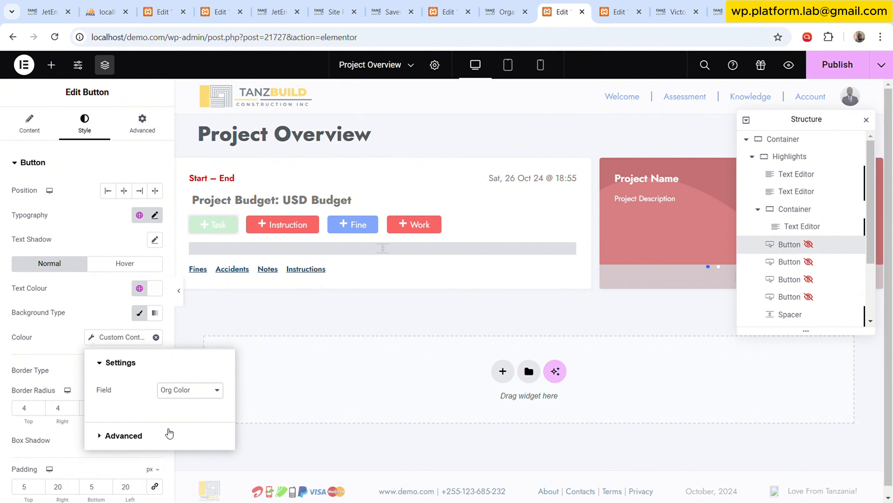
left_click(169, 433)
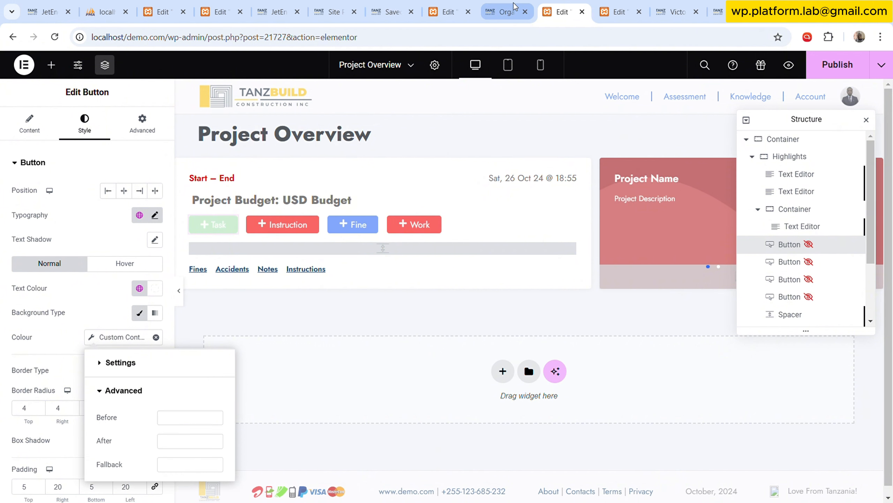
Copy the Fine button's colour code #306DF8 and enter it as the fallback of the Task button's dynamic background colour.
left_click(374, 222)
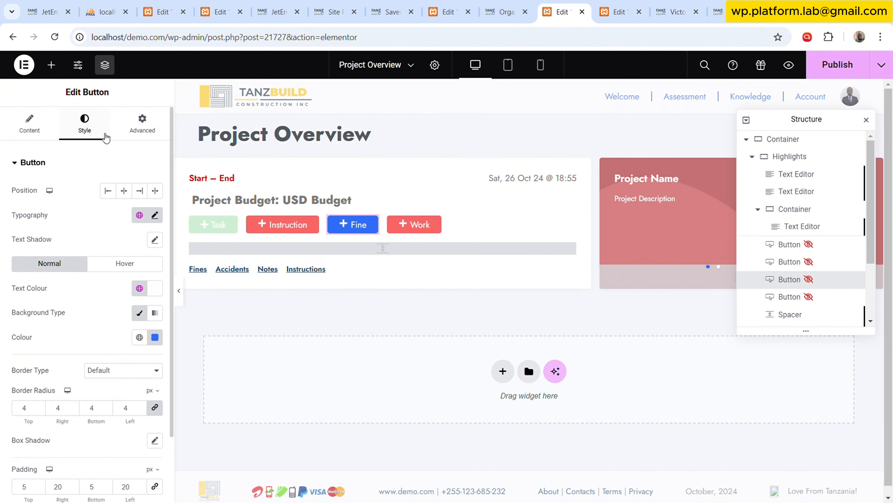
left_click(155, 337)
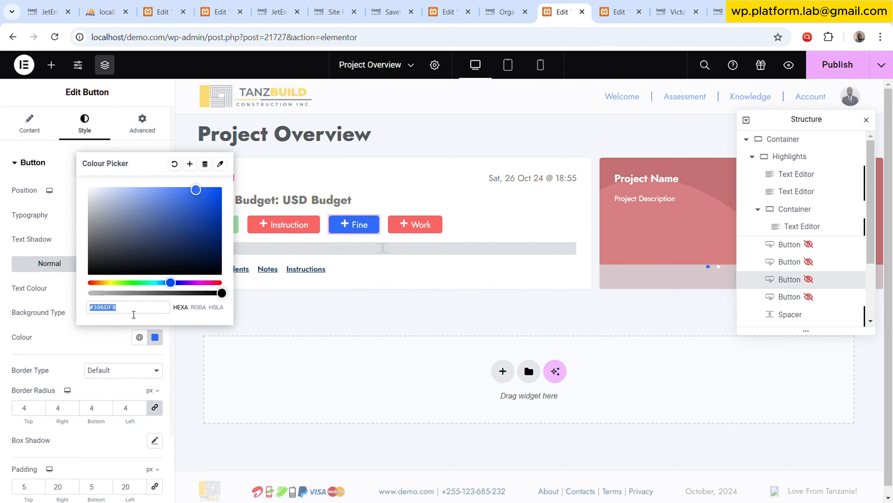
left_click(356, 371)
left_click(238, 226)
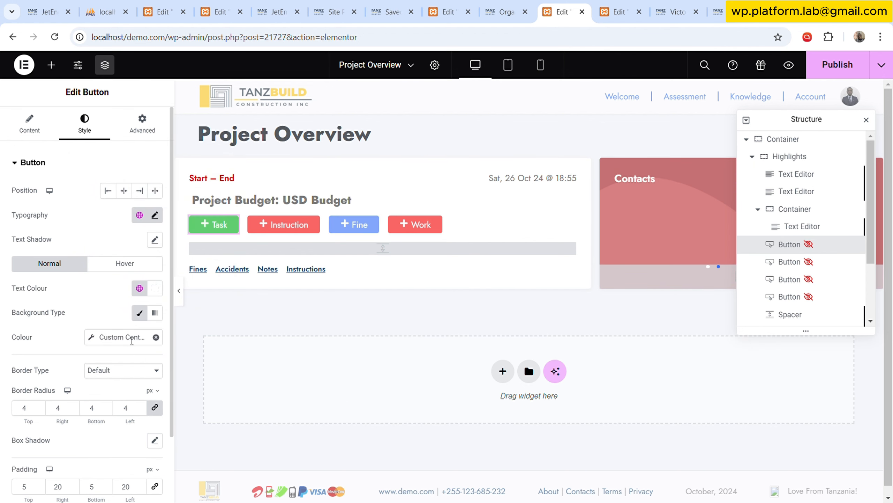
left_click(127, 337)
left_click(151, 435)
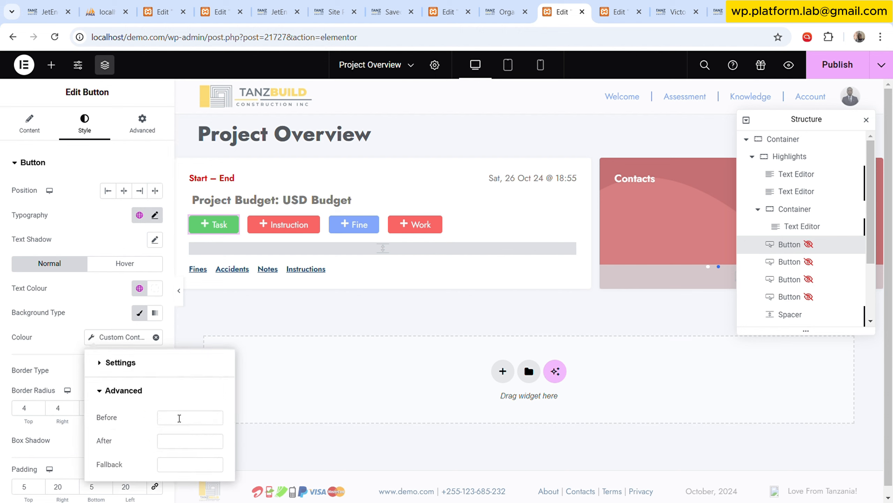
left_click(184, 464)
key("ctrl+v")
left_click(88, 310)
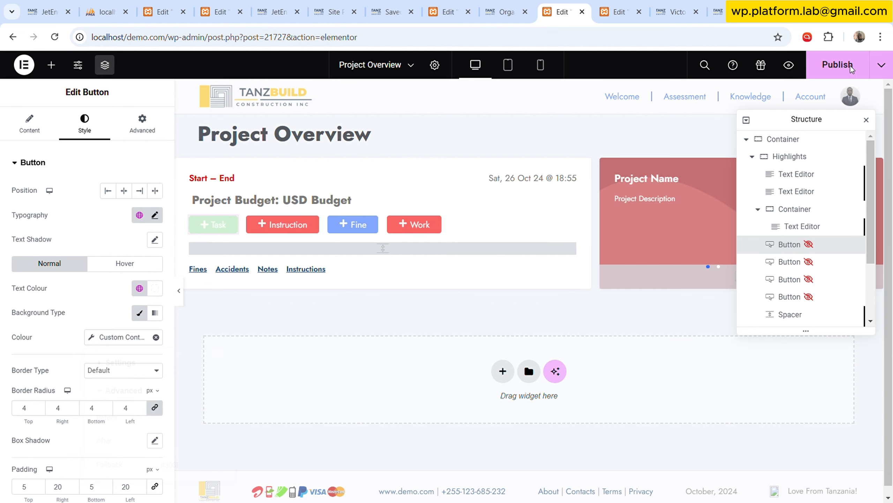
Publish the Project Overview template and reload the live project overview page.
left_click(861, 77)
left_click(401, 7)
left_click(450, 10)
left_click(504, 10)
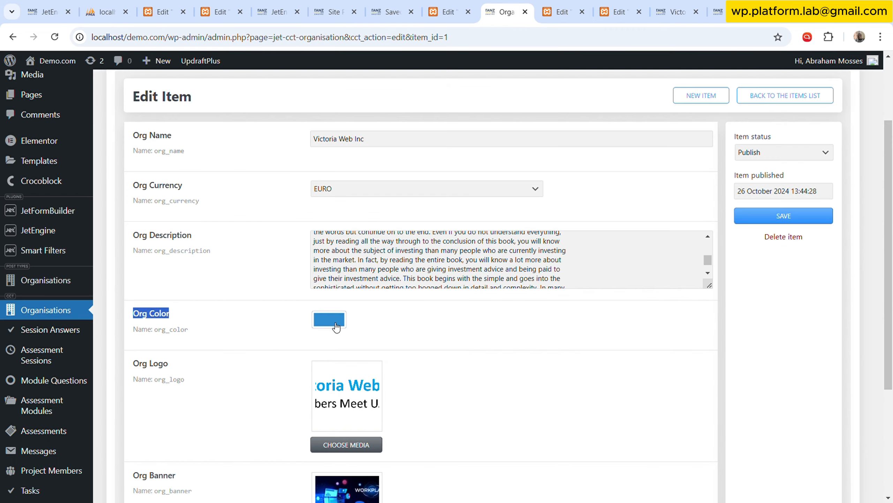
left_click(717, 11)
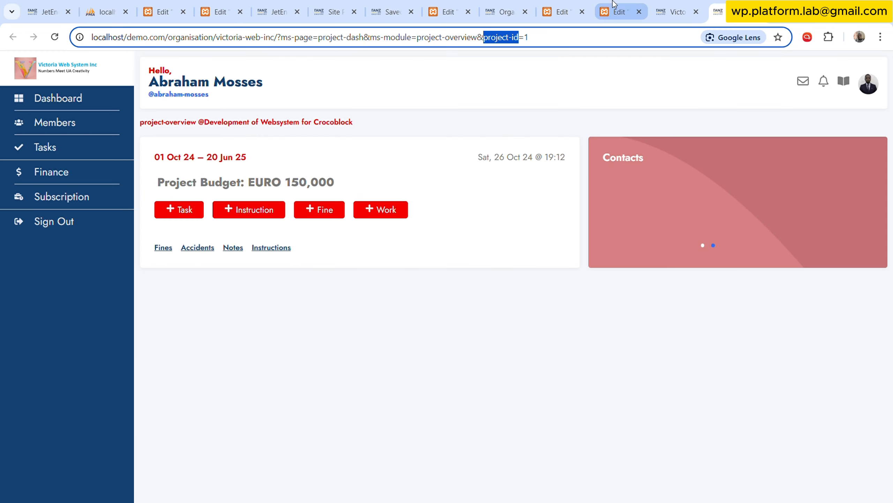
left_click(54, 37)
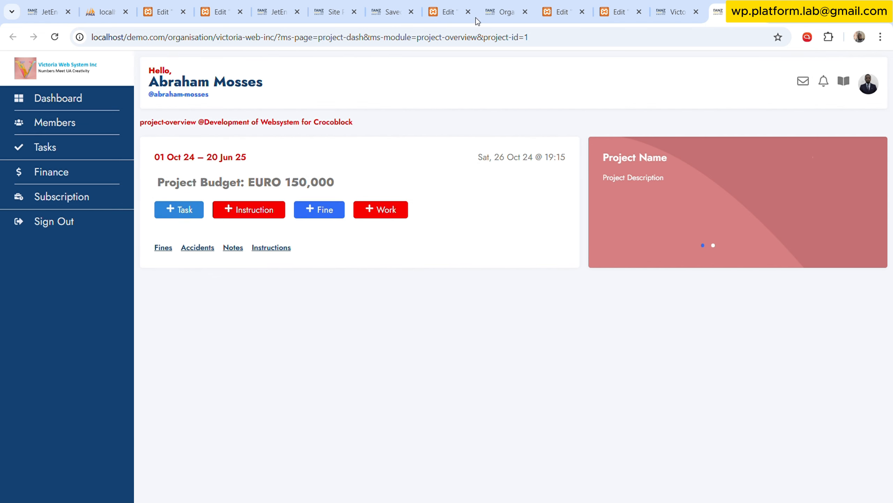
Save the Victoria Web Inc organisation with Org Color #000000 and reload the live project overview page.
left_click(493, 2)
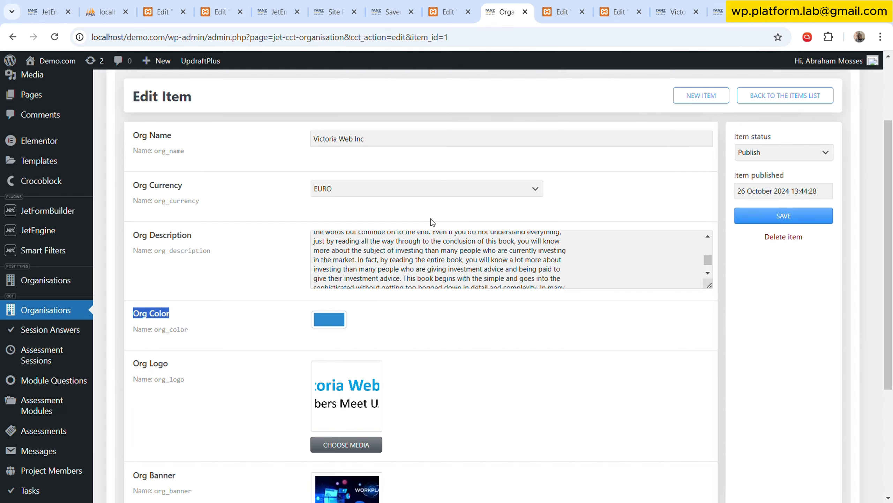
left_click(329, 319)
left_click(329, 454)
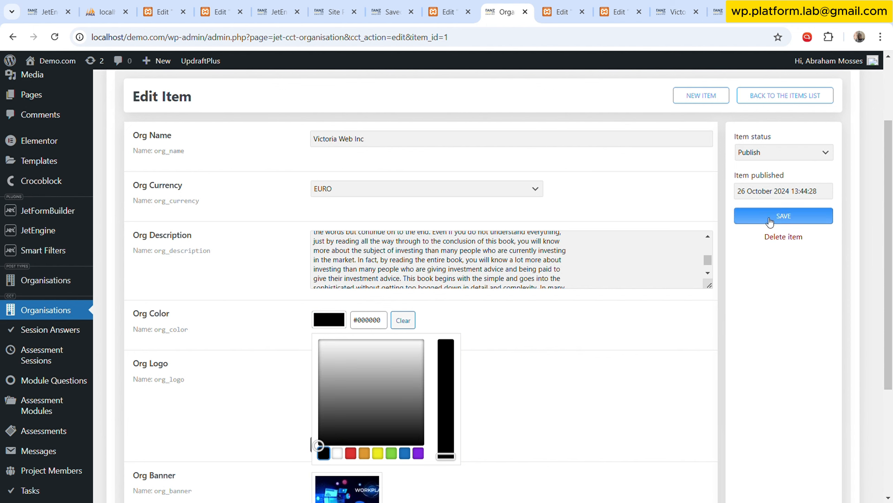
left_click(768, 216)
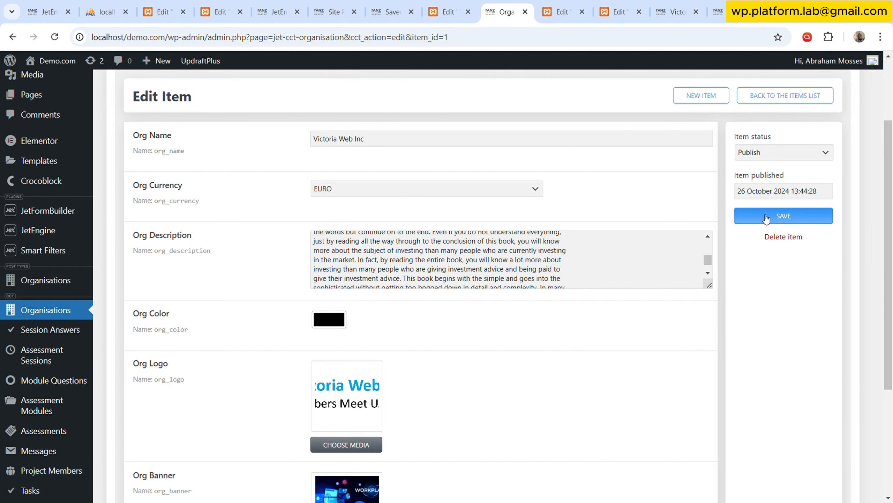
left_click(718, 11)
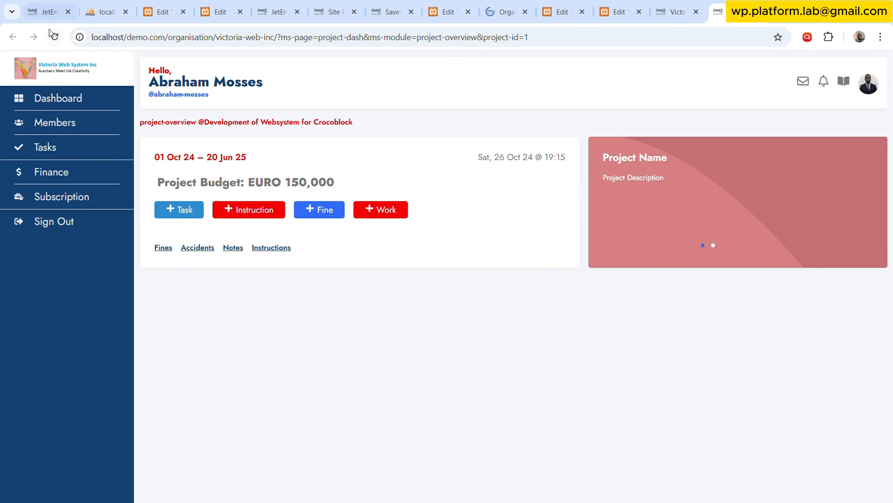
left_click(55, 37)
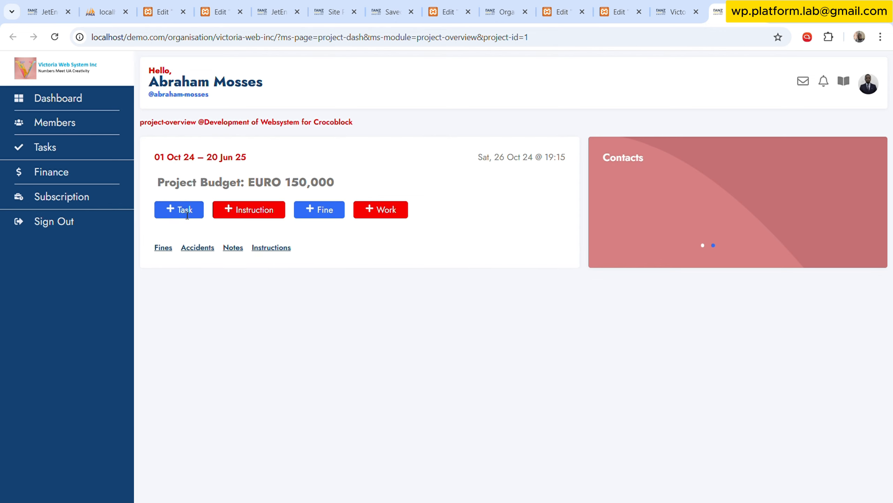
Change the Victoria Web Inc organisation's Org Color to a muted dark blue and save the item.
left_click(449, 9)
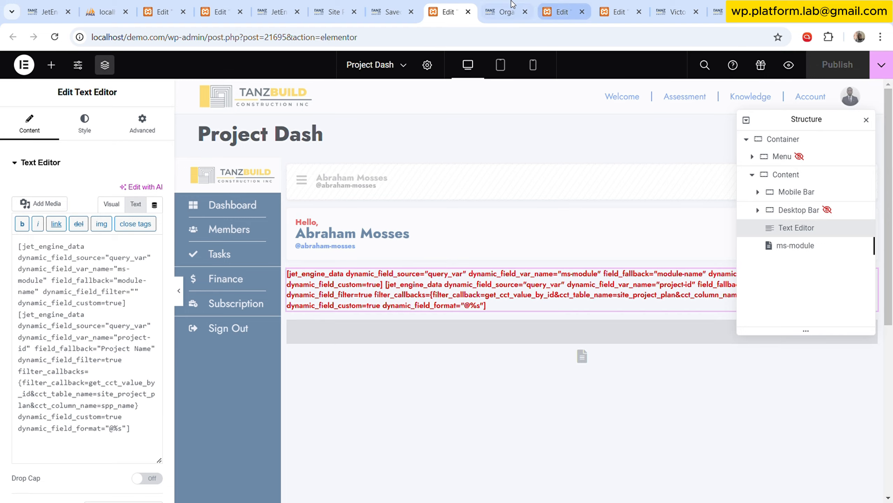
left_click(505, 12)
left_click(562, 4)
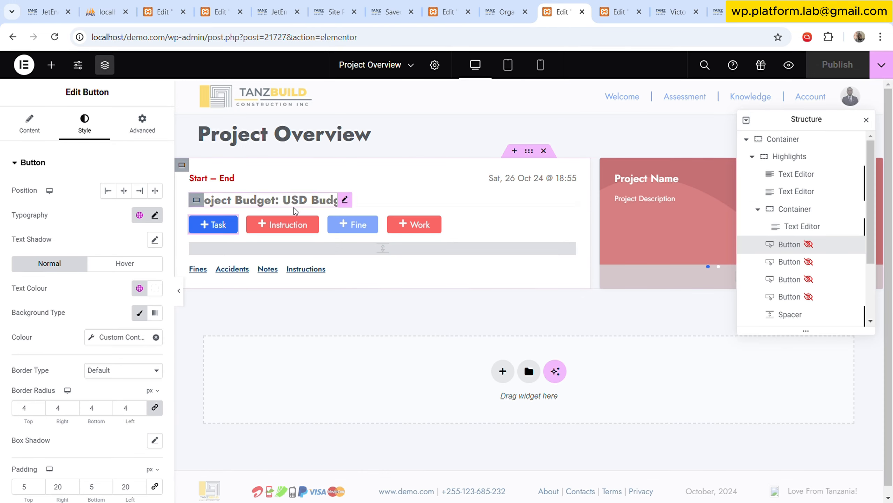
left_click(503, 9)
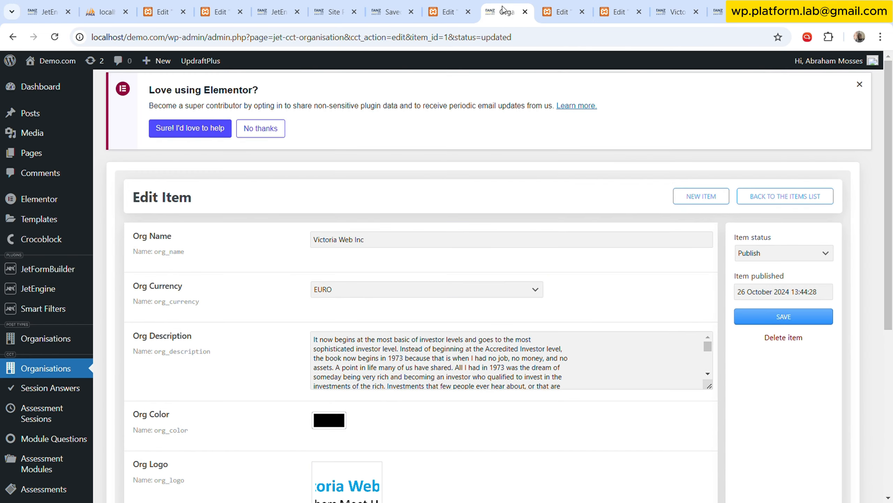
left_click(327, 429)
scroll(387, 352, "down", 5)
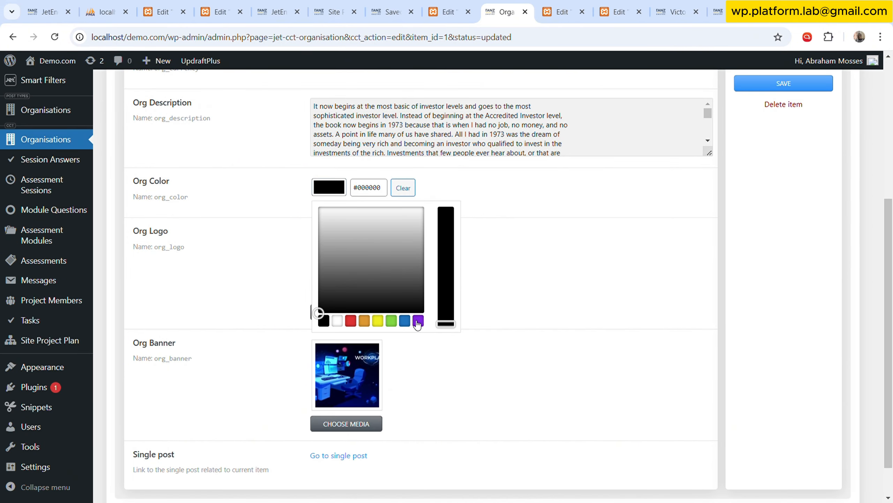
left_click(405, 321)
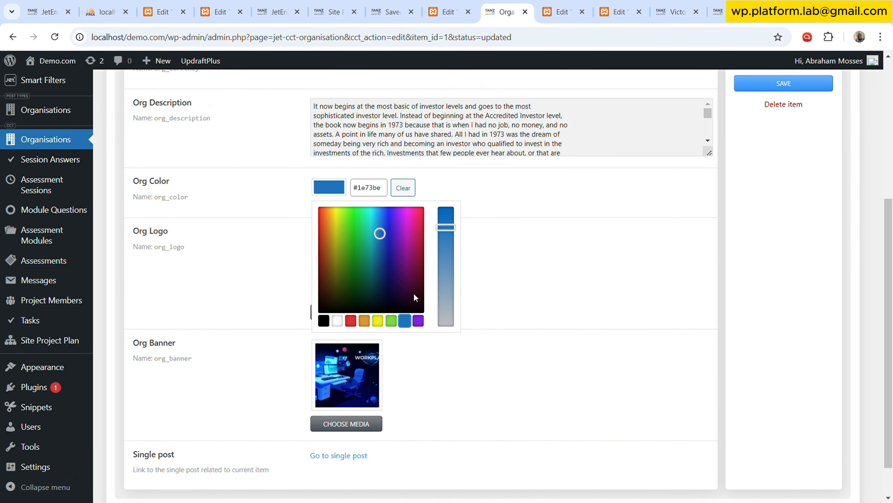
left_click(456, 180)
left_click(344, 193)
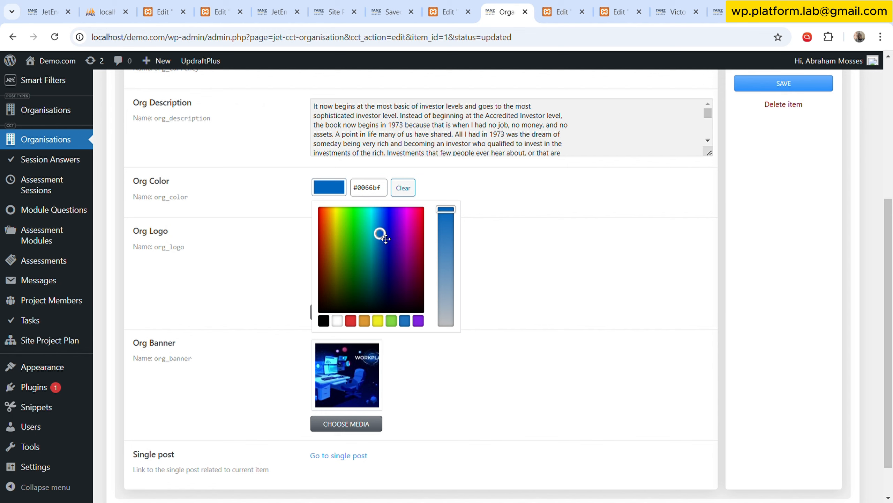
left_click_drag(386, 239, 388, 253)
left_click_drag(443, 215, 452, 252)
left_click(809, 84)
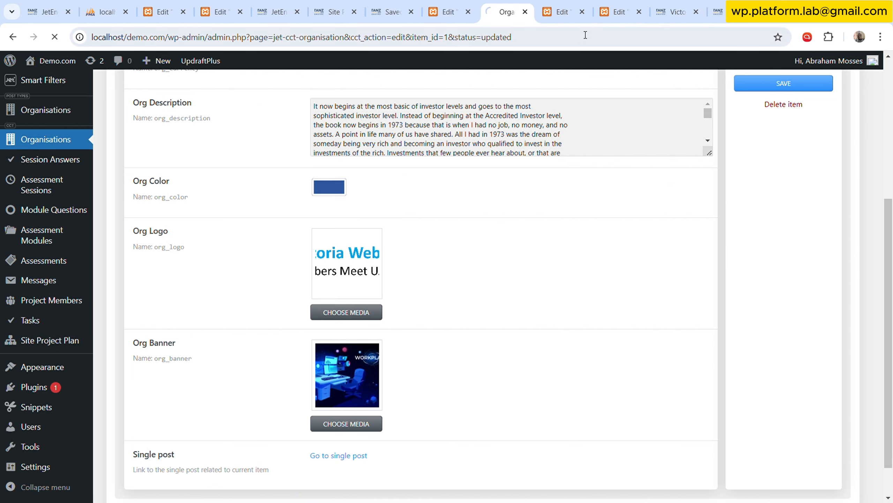
Apply the Mini Bold global font to the Task button in the Project Overview template.
left_click(562, 12)
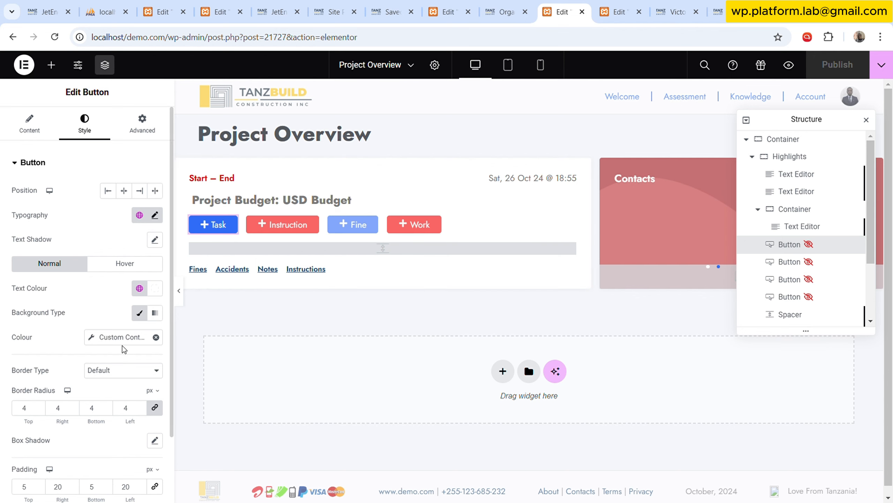
scroll(118, 308, "down", 2)
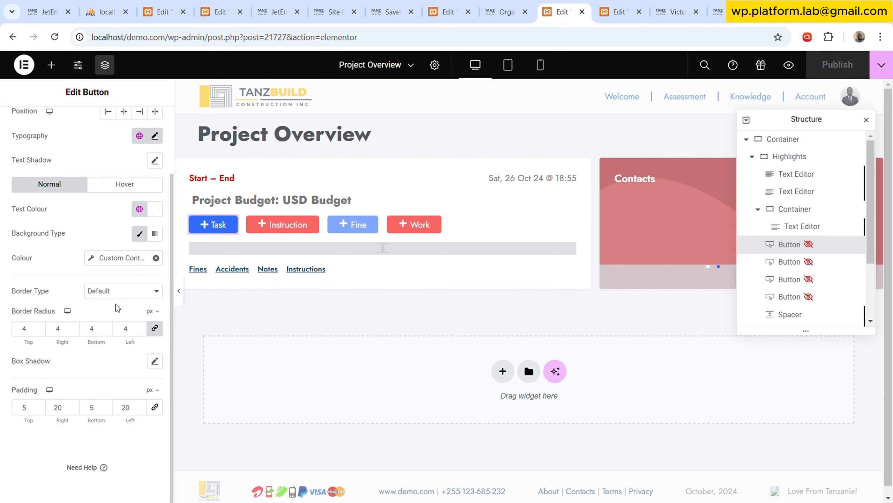
scroll(115, 306, "up", 2)
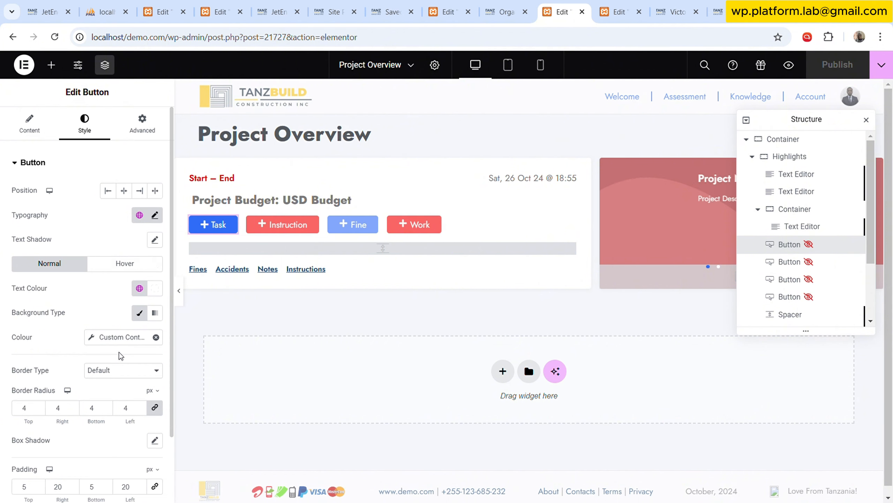
left_click(149, 216)
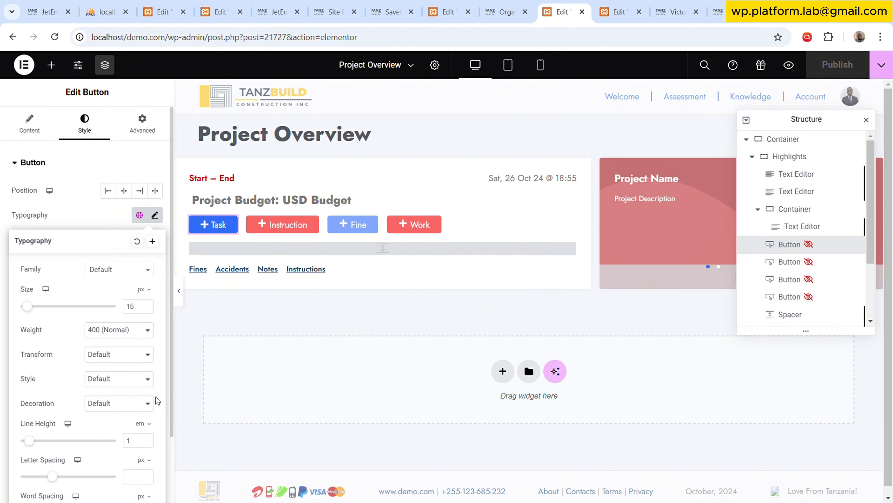
left_click(140, 224)
scroll(76, 387, "down", 2)
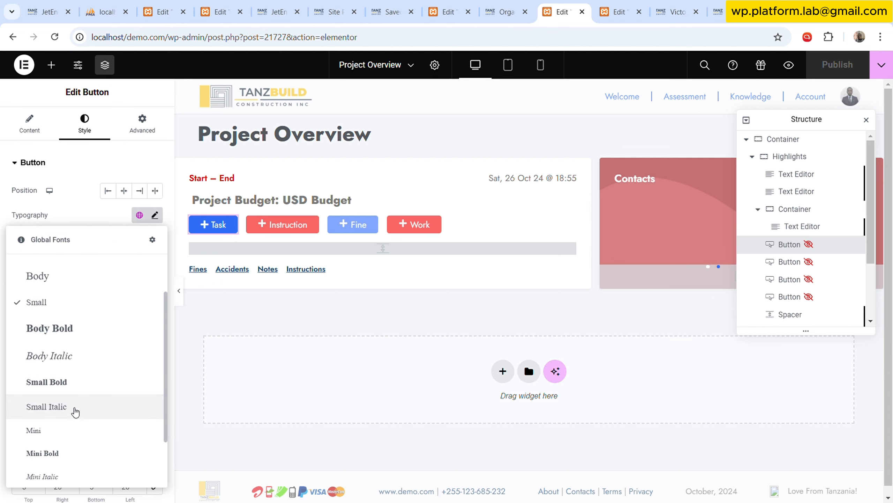
left_click(67, 454)
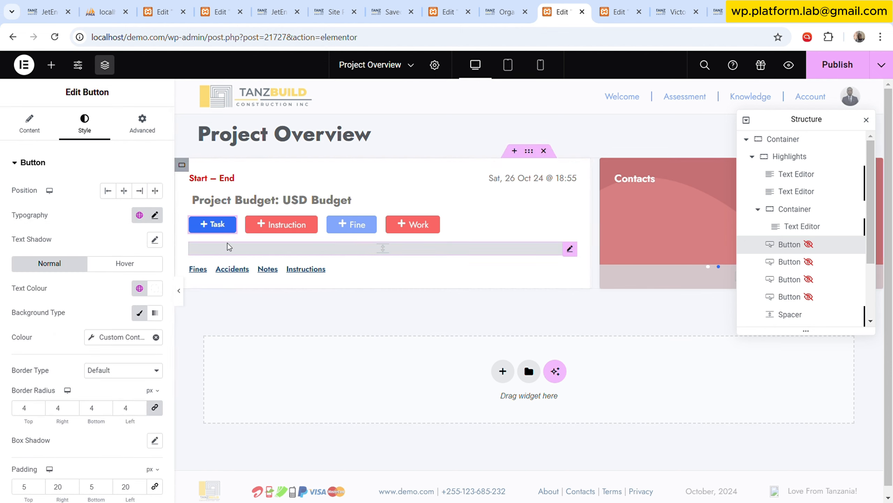
Look through the Task button's content and style settings.
left_click(32, 127)
left_click(77, 134)
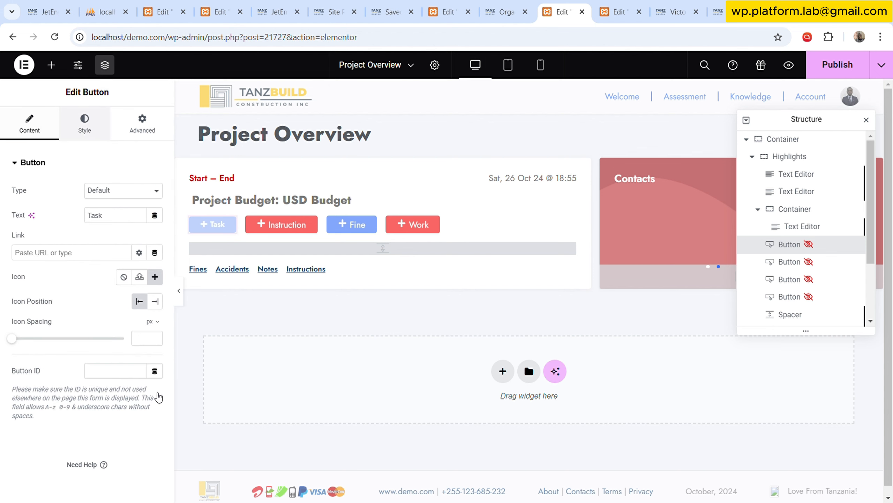
scroll(157, 394, "down", 3)
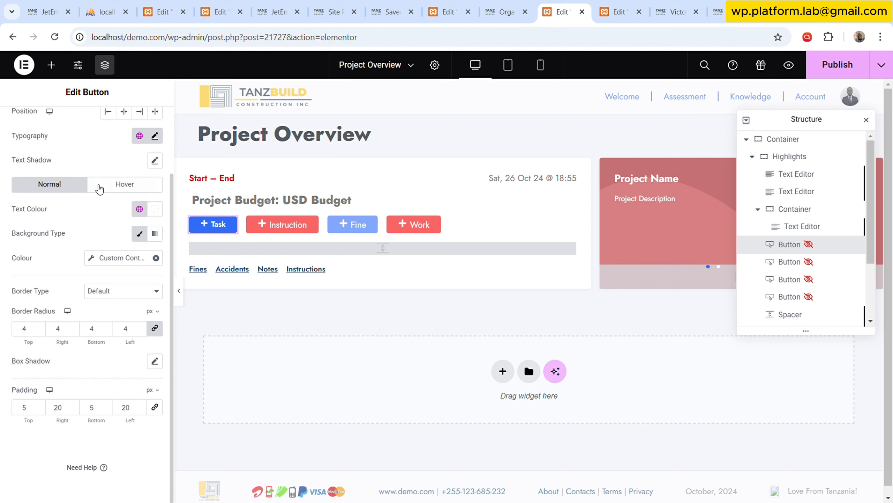
scroll(99, 186, "up", 3)
left_click(21, 128)
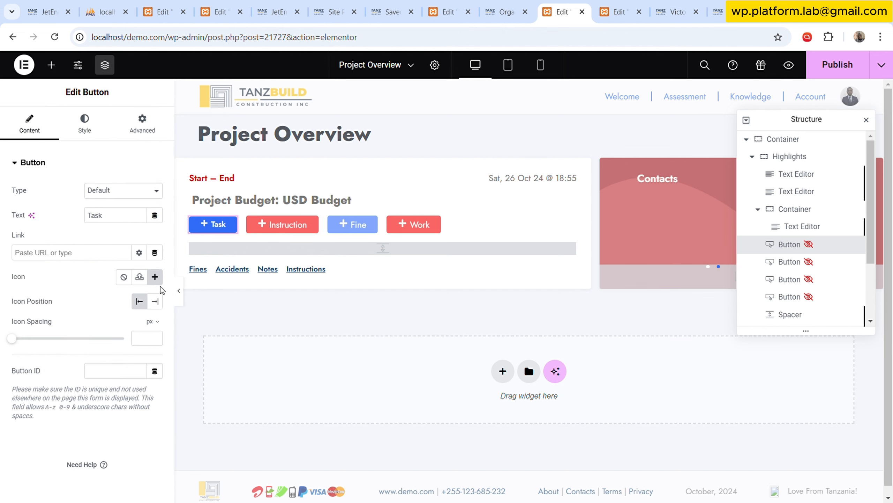
Remove the plus icon from the Task button and delete the Instruction and Fine buttons beside it.
left_click(124, 277)
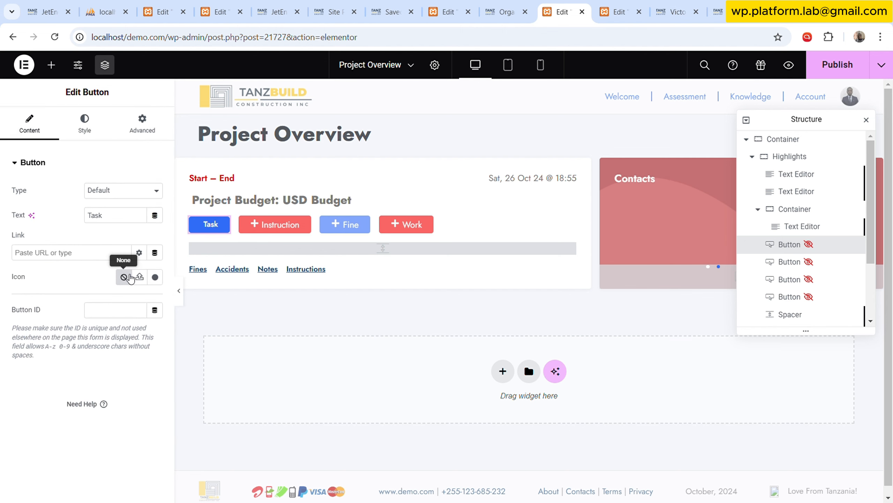
right_click(307, 228)
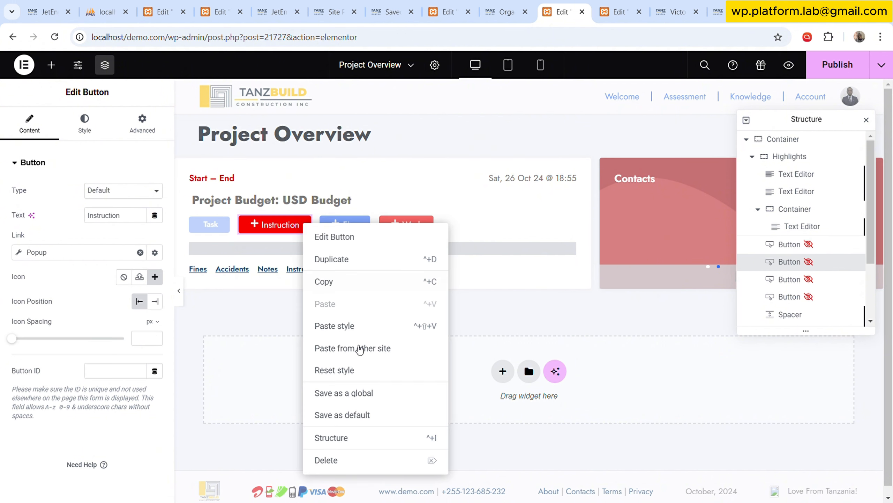
left_click(343, 458)
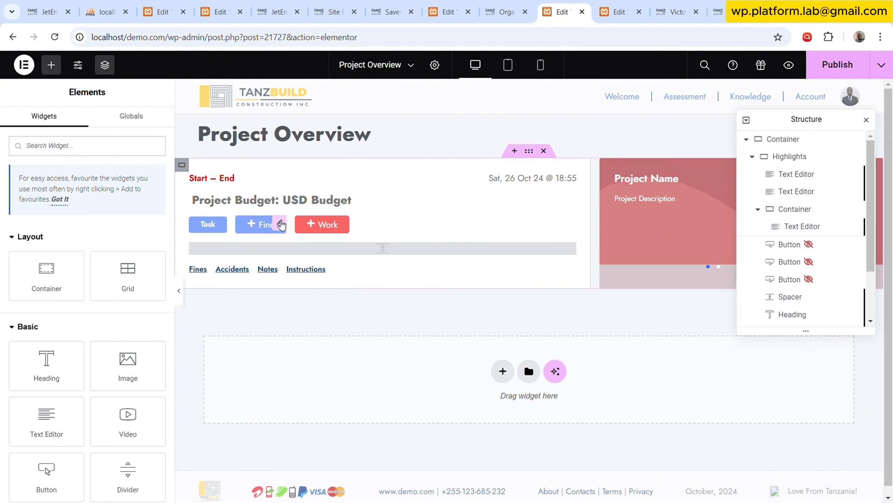
left_click(280, 221)
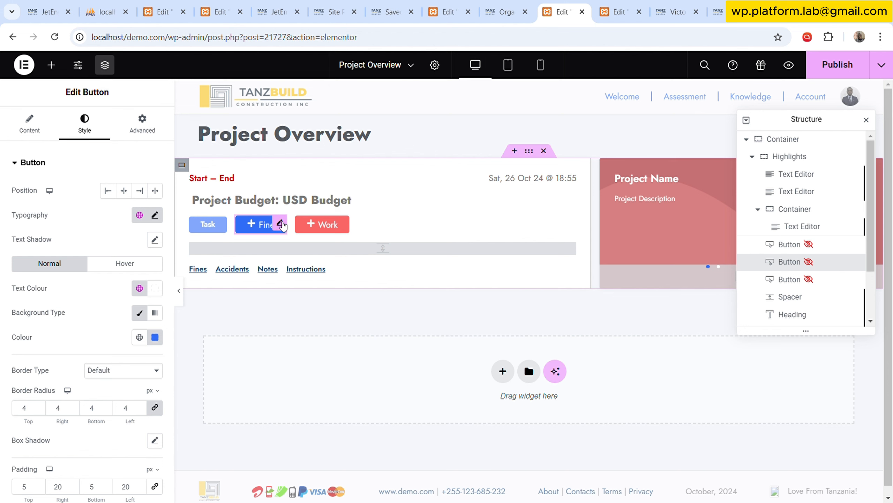
right_click(282, 225)
left_click(315, 456)
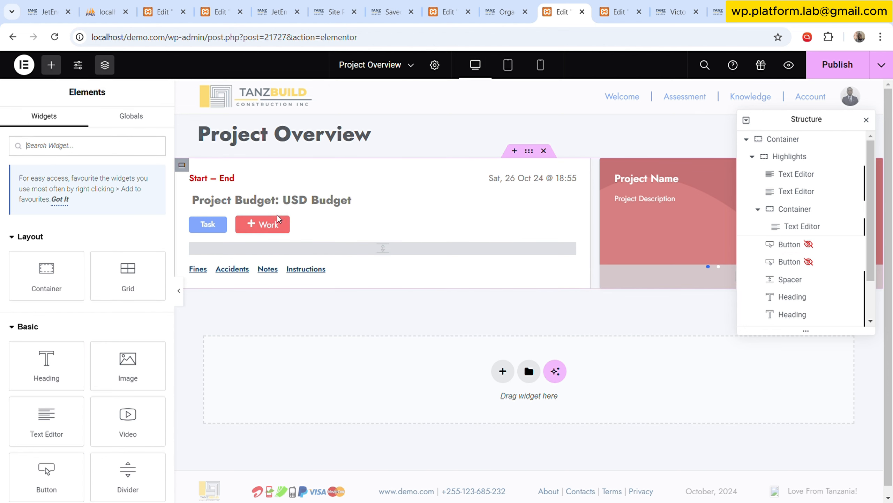
Copy the Task button's style onto the Work button and set the Work button's size to Grow.
left_click(281, 224)
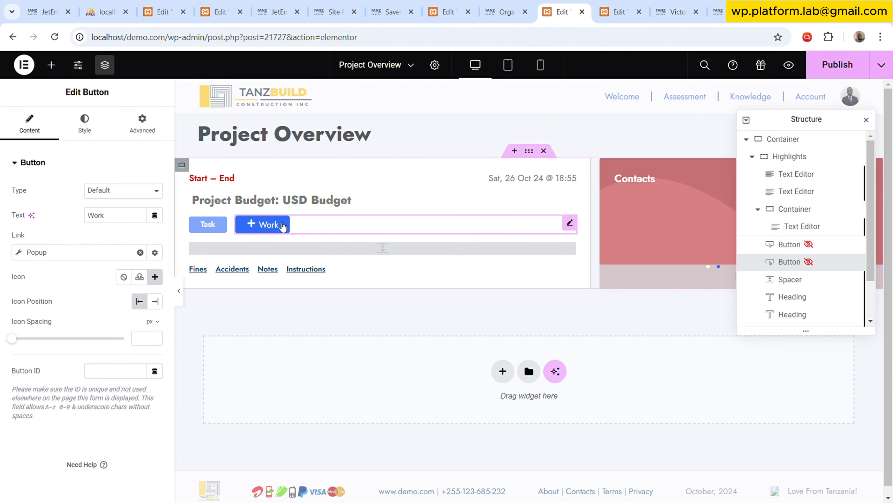
left_click(218, 224)
right_click(215, 223)
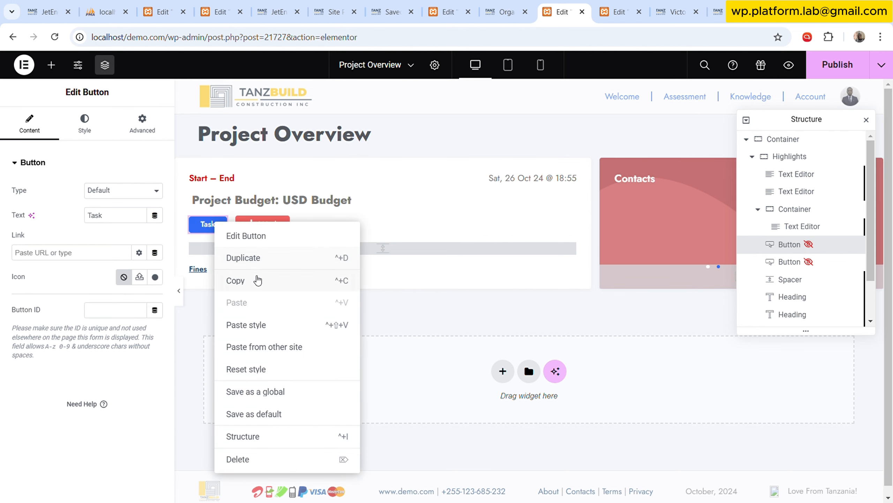
left_click(258, 280)
left_click(299, 227)
right_click(299, 227)
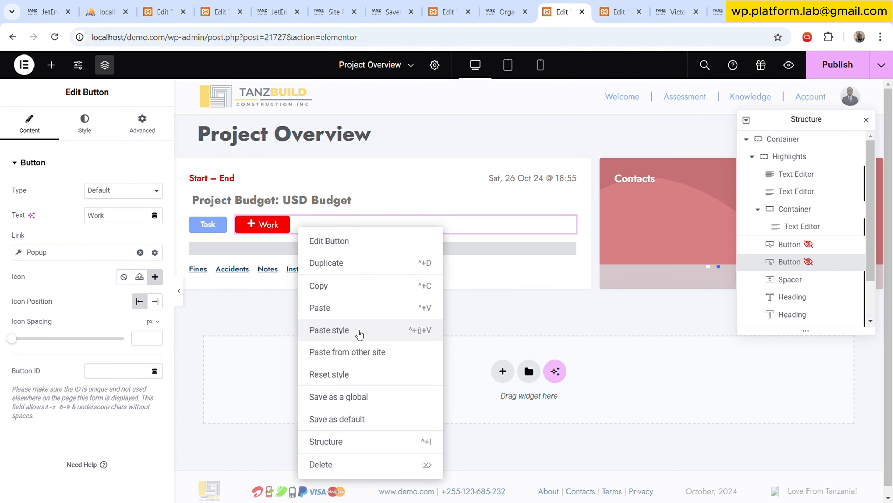
left_click(359, 330)
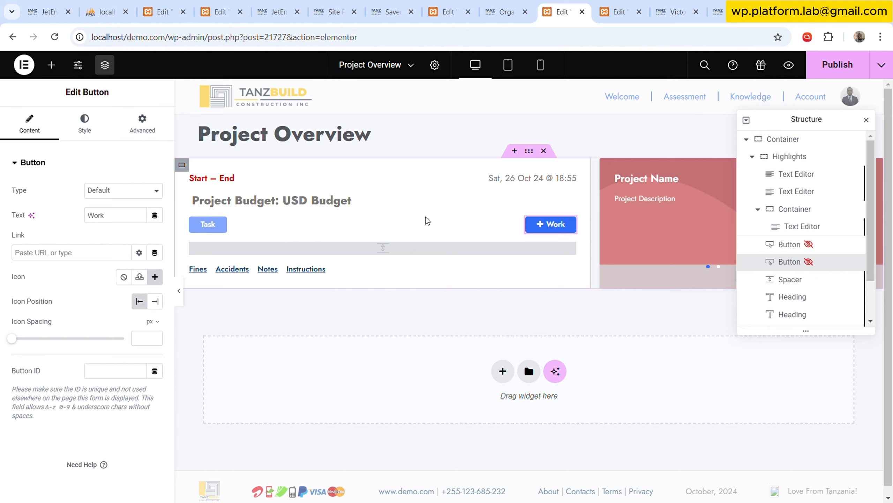
left_click(141, 125)
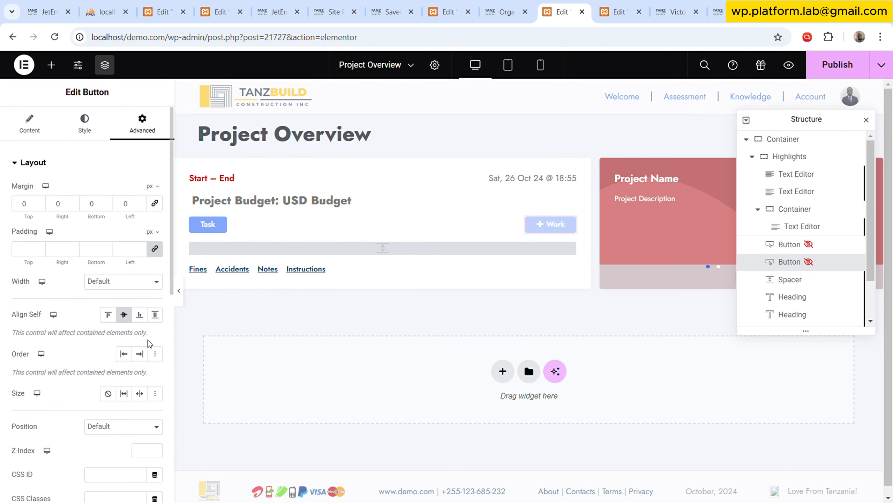
left_click(125, 393)
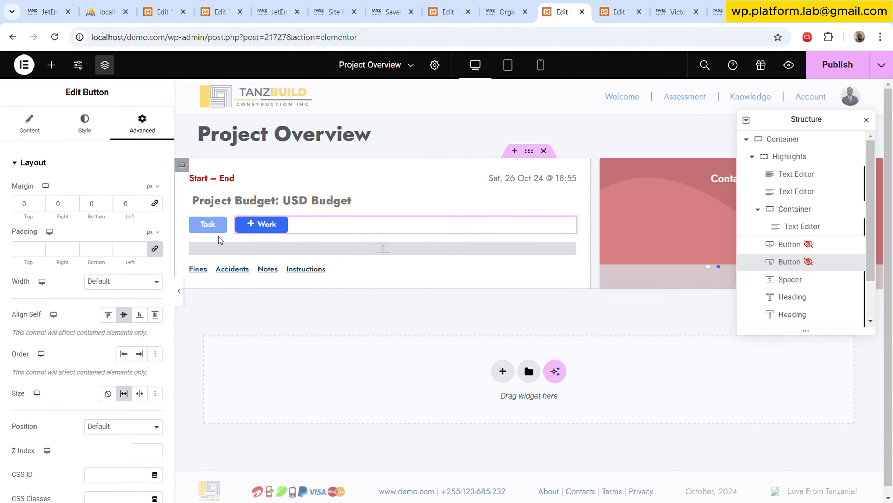
Remove the plus icon from the Work button and change its text to Invite Member.
left_click(29, 125)
left_click(124, 277)
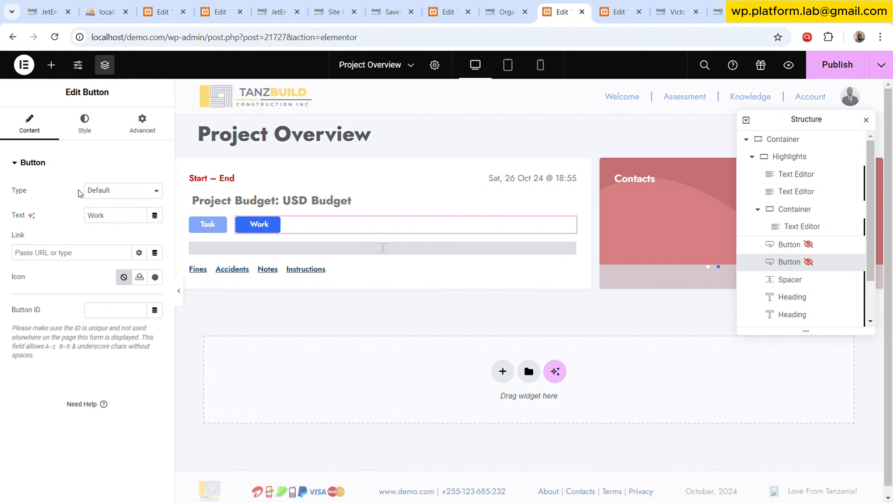
double_click(130, 224)
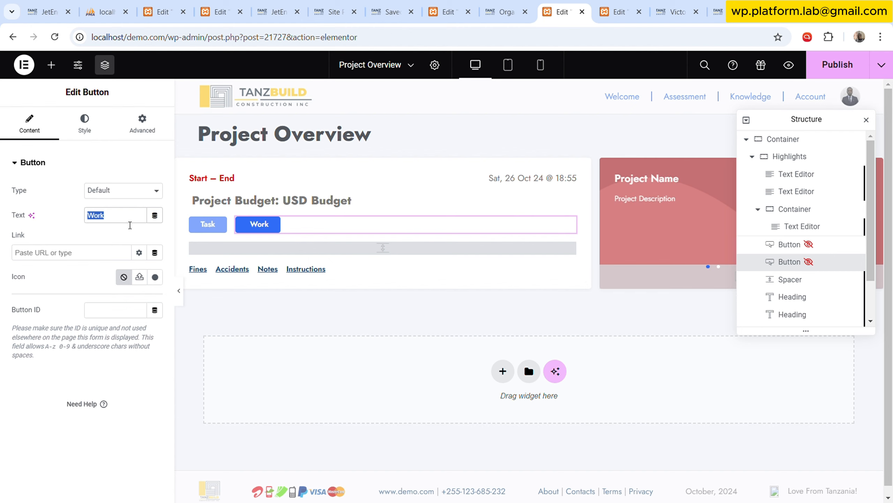
type("Invite Member")
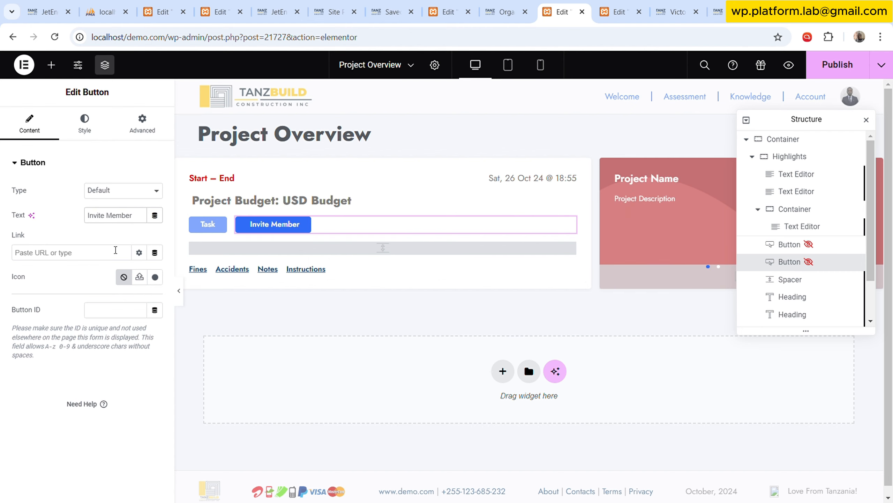
Pick Mini Bold among the global fonts for the Task button's typography.
left_click(85, 122)
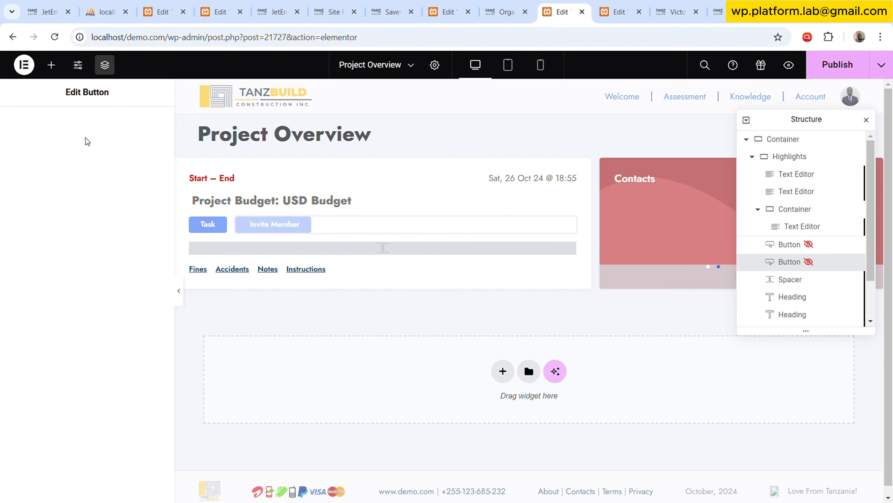
left_click(215, 225)
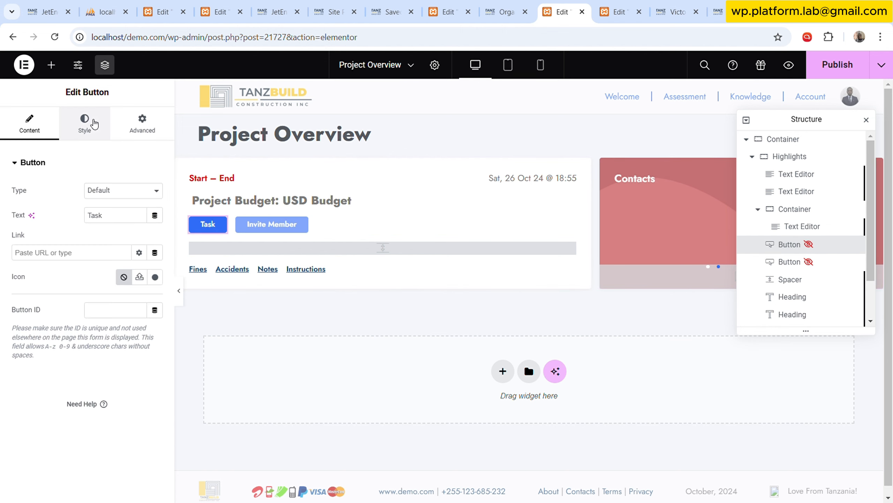
left_click(94, 124)
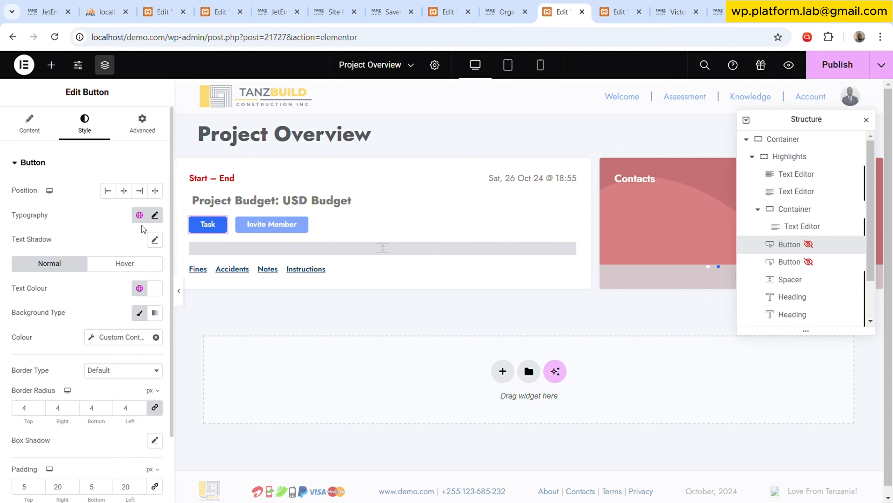
left_click(139, 215)
scroll(95, 373, "down", 5)
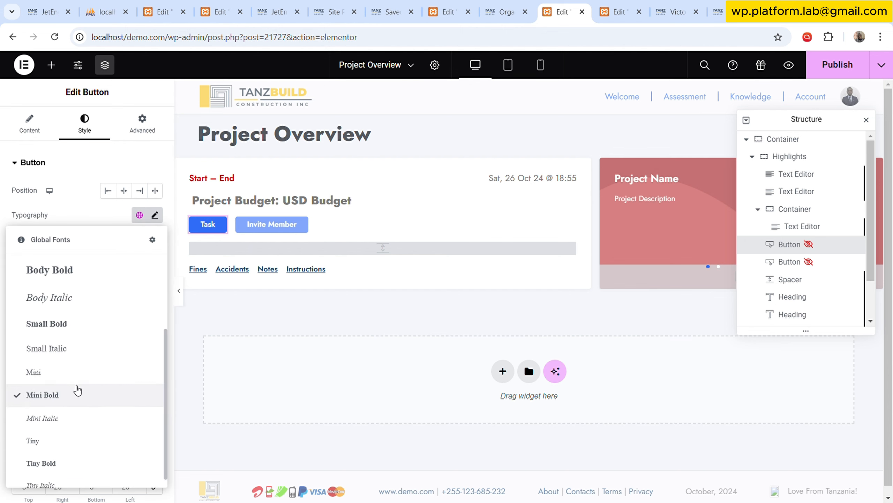
left_click(77, 392)
Look through the settings of the Highlights container's elements: text editors, nested container, buttons, spacer and headings.
left_click(332, 220)
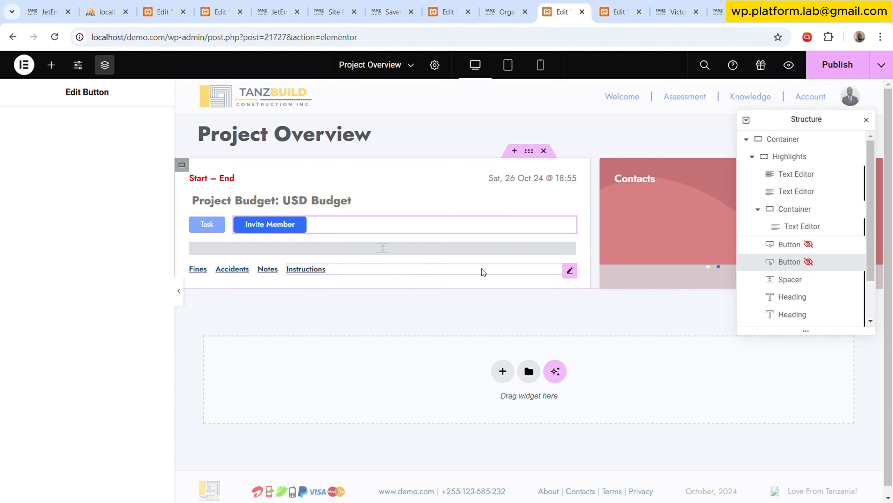
left_click(570, 249)
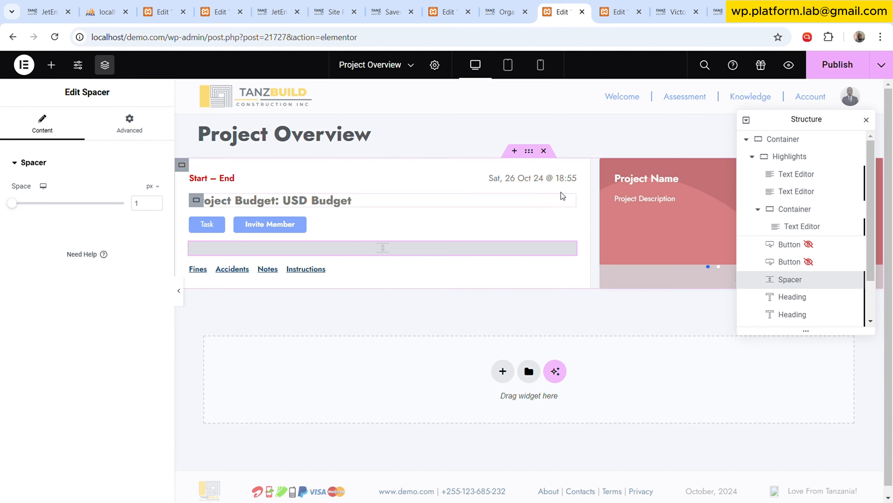
left_click(818, 179)
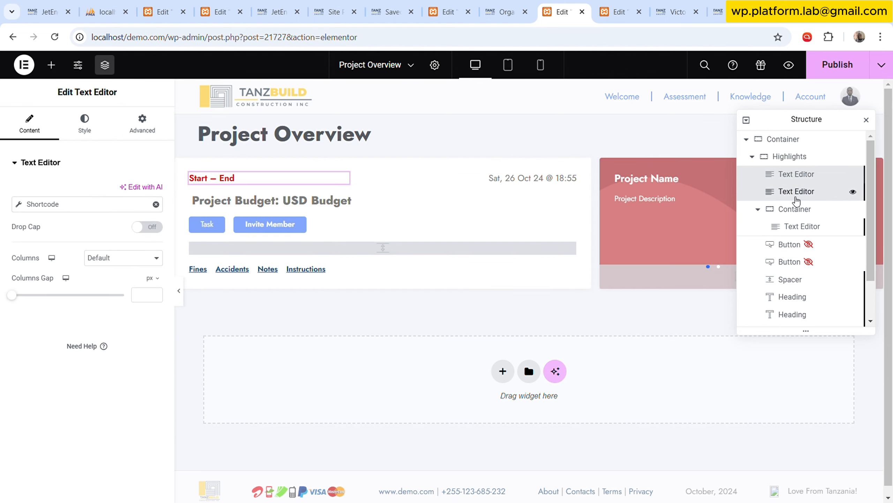
left_click(798, 192)
left_click(795, 213)
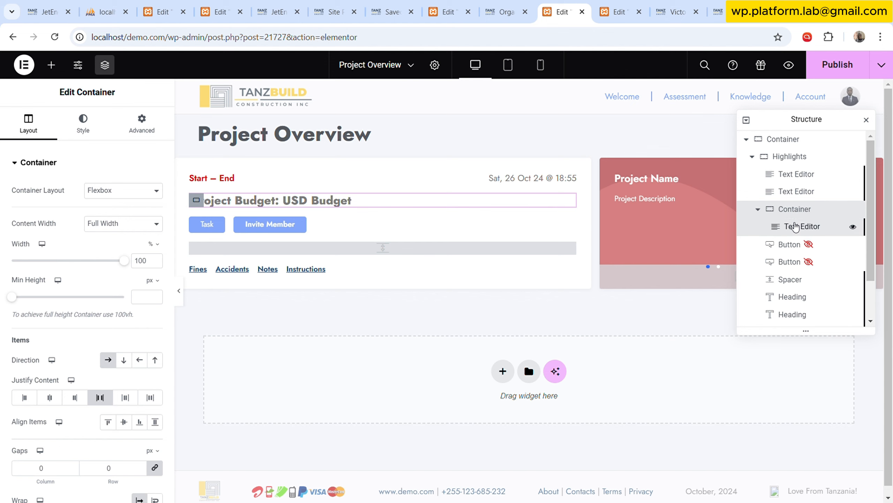
left_click(796, 226)
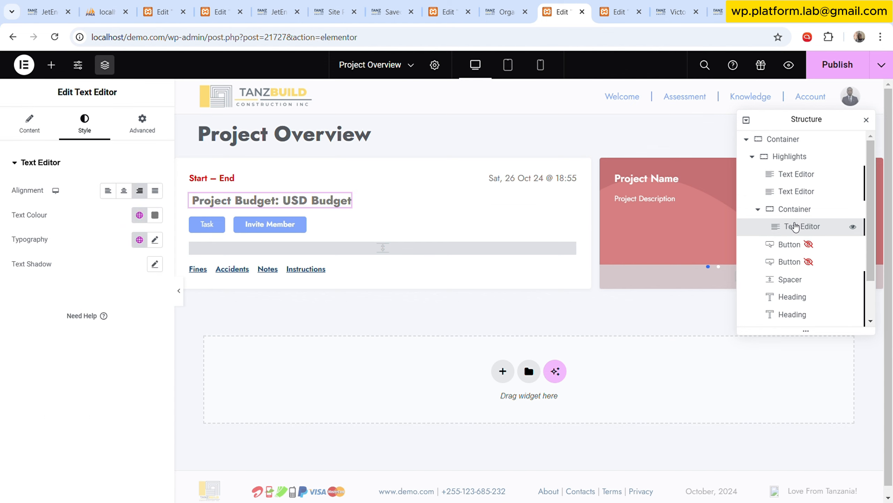
left_click(792, 244)
left_click(793, 264)
left_click(791, 280)
left_click(792, 297)
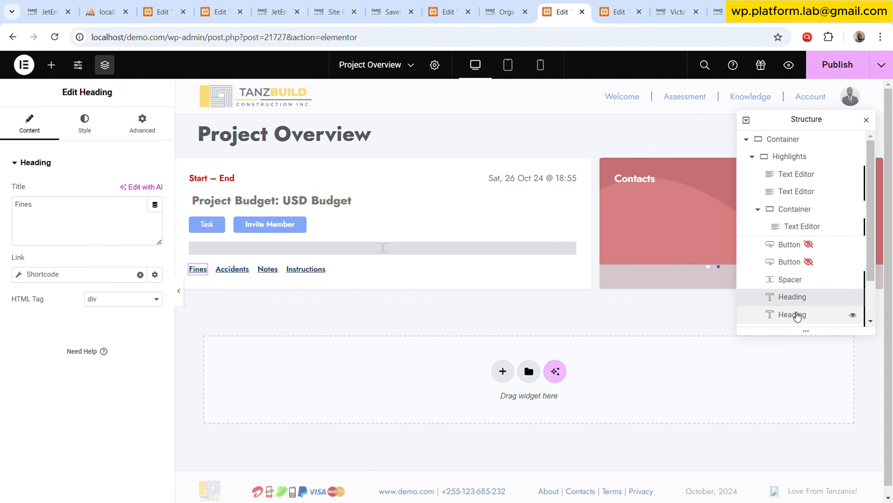
left_click(792, 315)
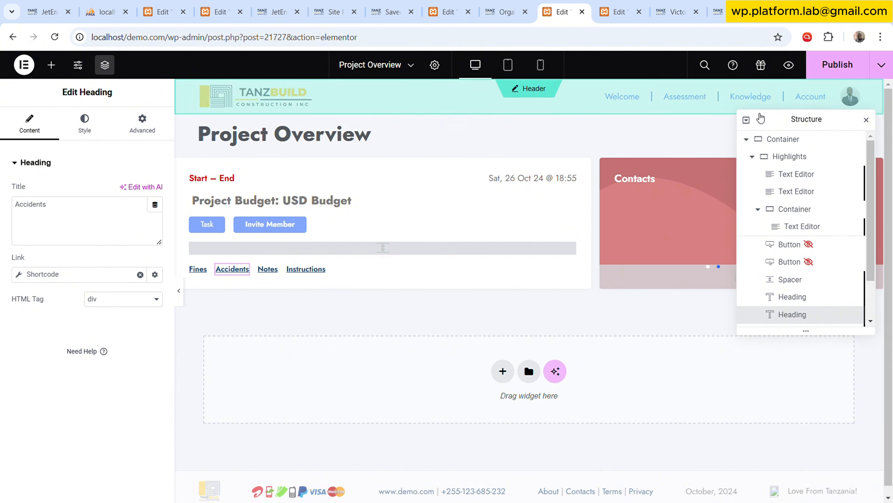
Examine the Highlights and Slides containers in the template's structure, including the Slides widget's settings.
left_click_drag(769, 122, 303, 124)
left_click(675, 227)
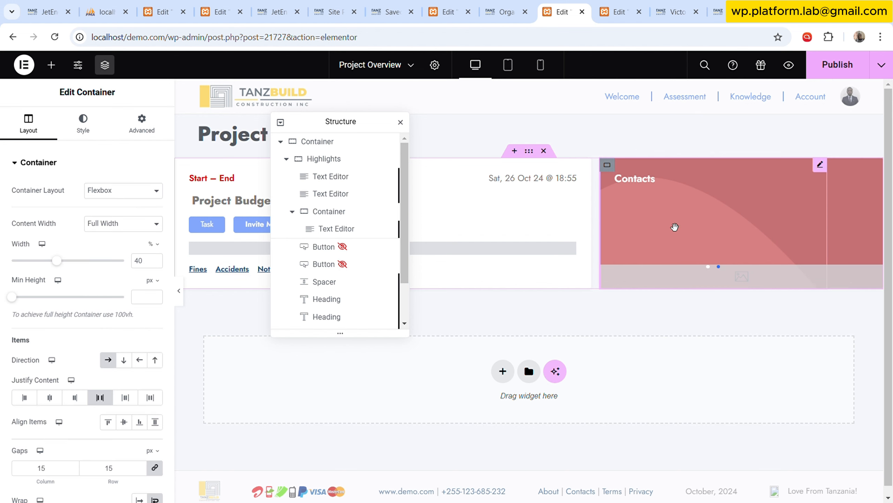
scroll(295, 172, "up", 2)
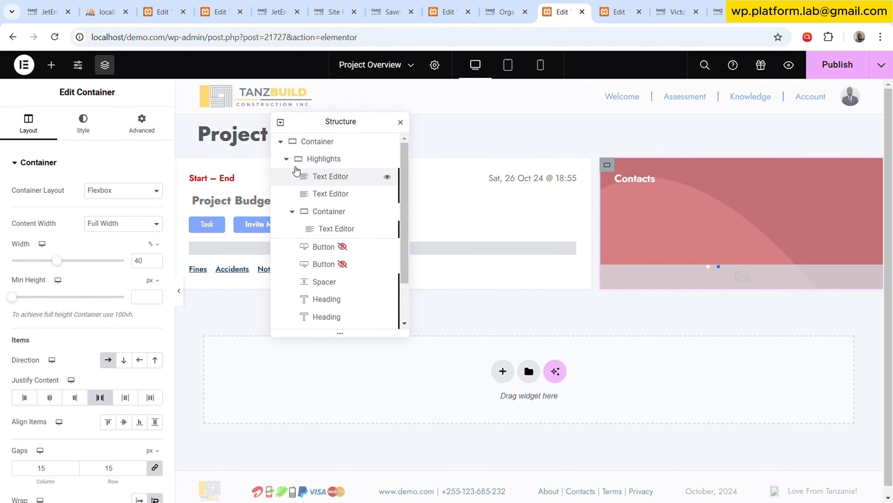
left_click(287, 160)
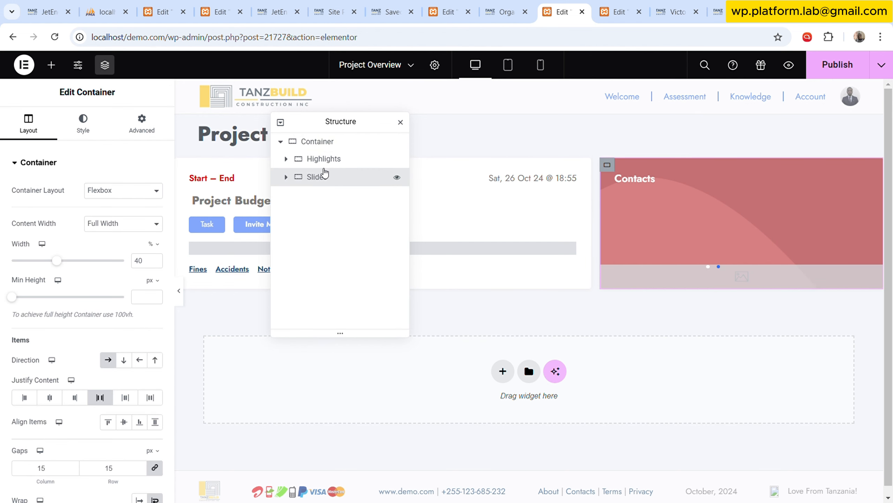
left_click(339, 160)
left_click(340, 176)
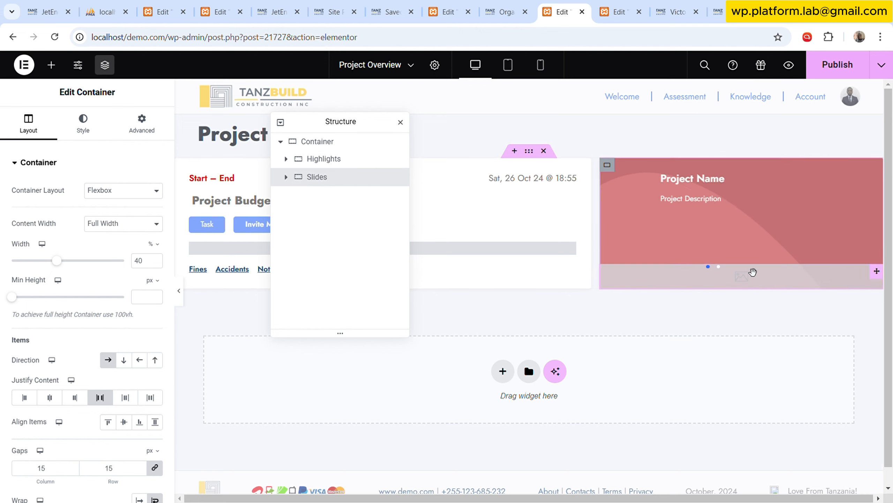
left_click_drag(329, 122, 488, 113)
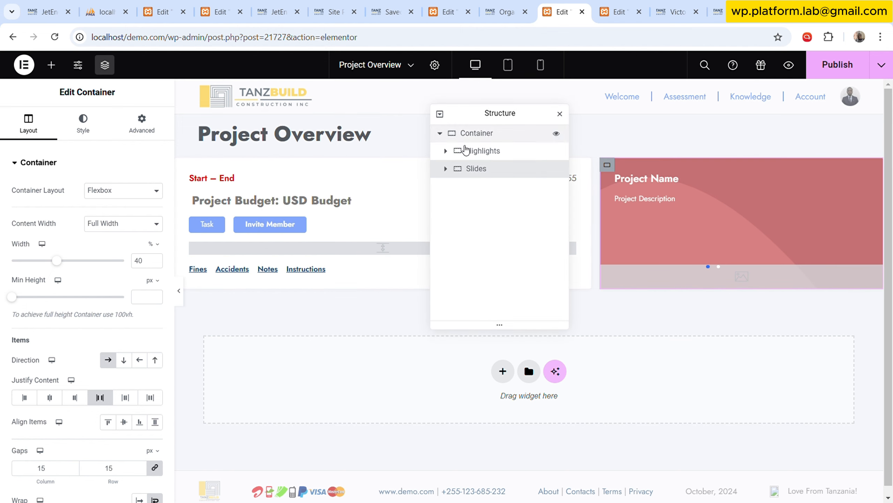
left_click(445, 169)
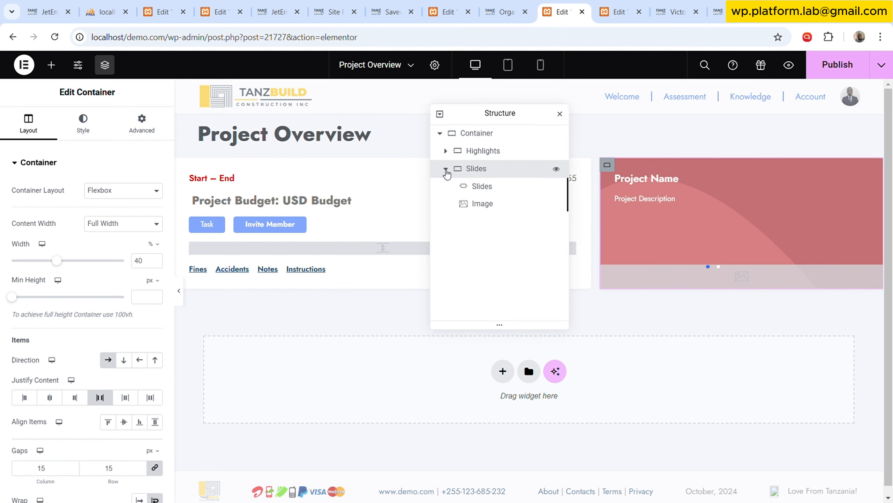
left_click(502, 190)
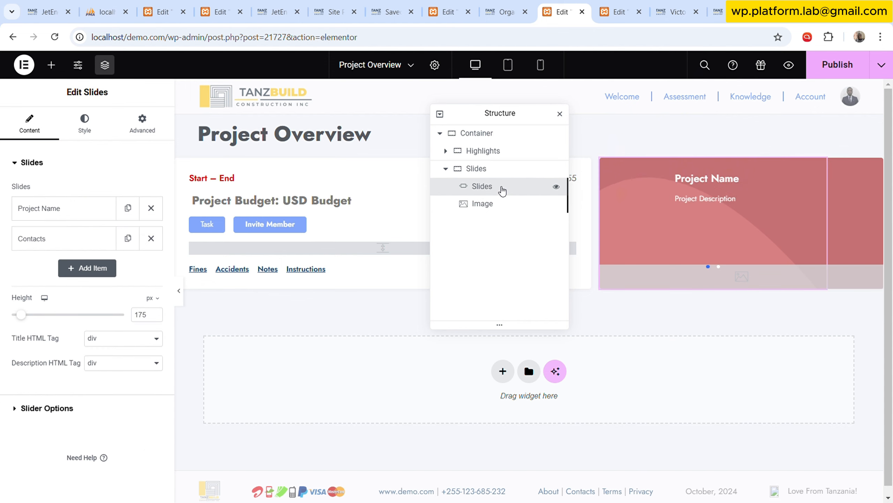
Clear the Image from options dynamic source from the Slides container's Image widget and select wheat-2.png from the media library.
left_click(496, 208)
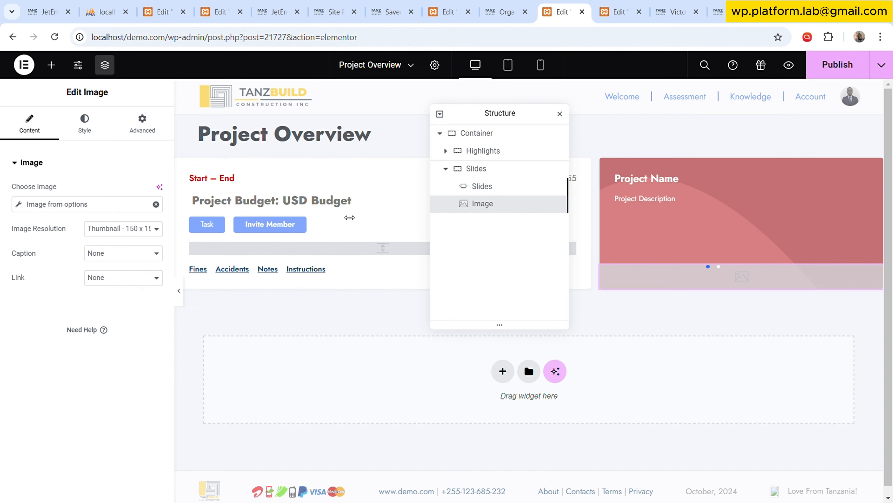
left_click(61, 204)
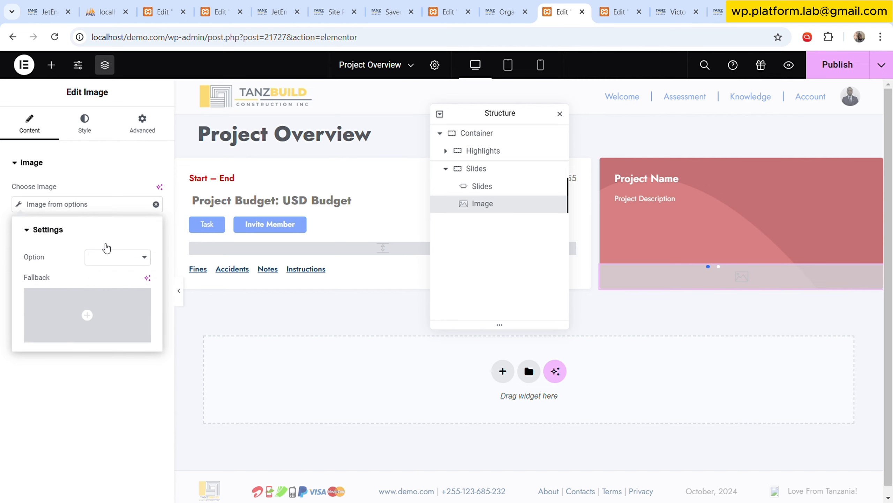
left_click(156, 204)
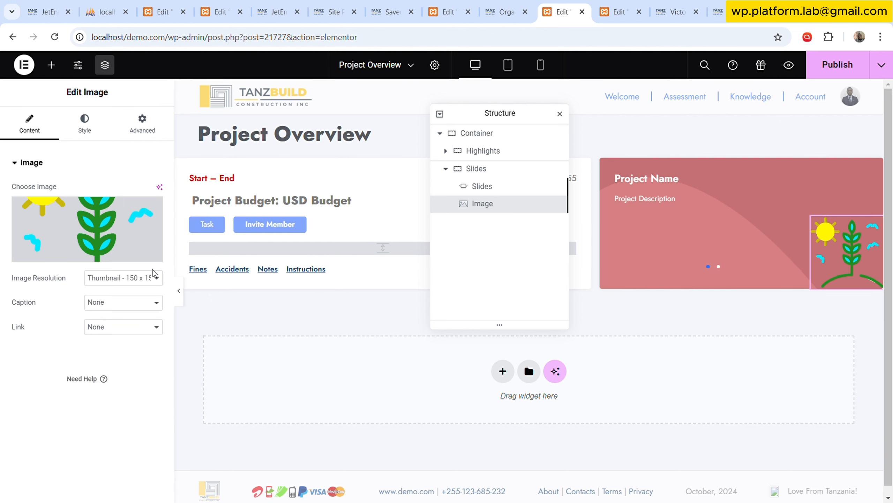
left_click(104, 232)
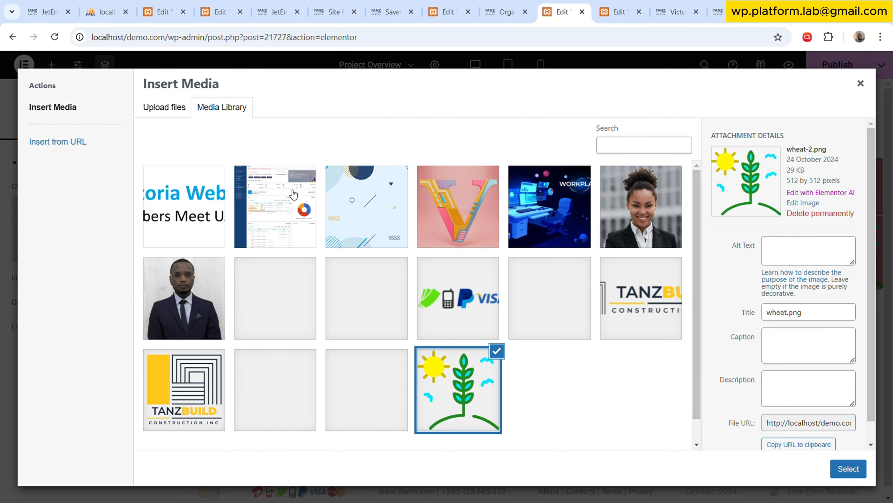
left_click(469, 376)
left_click(476, 403)
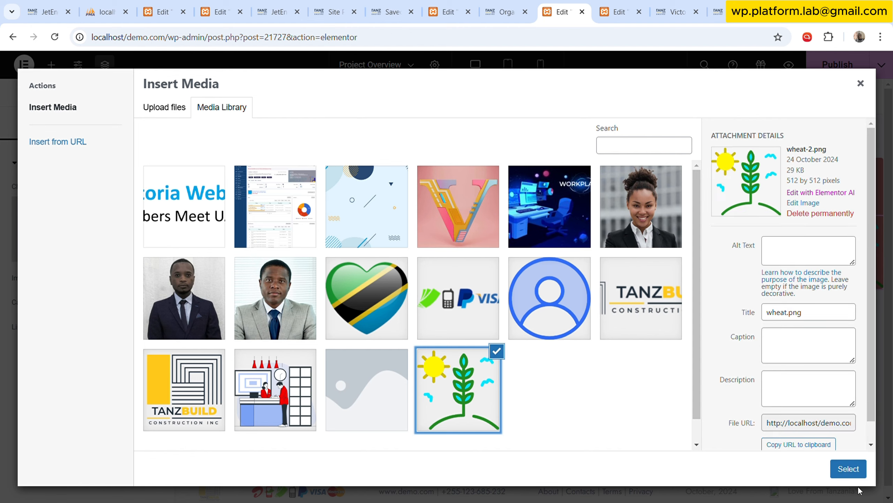
left_click(849, 469)
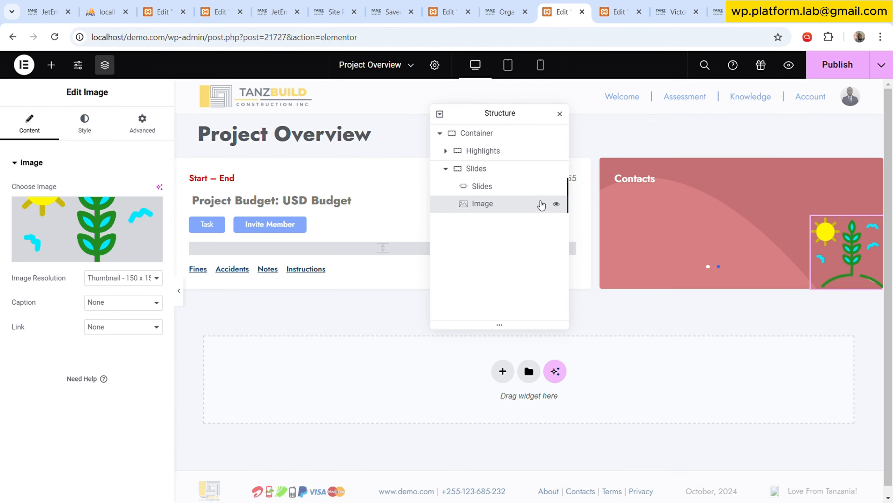
Start uploading a new file as the Image widget's picture.
left_click(87, 240)
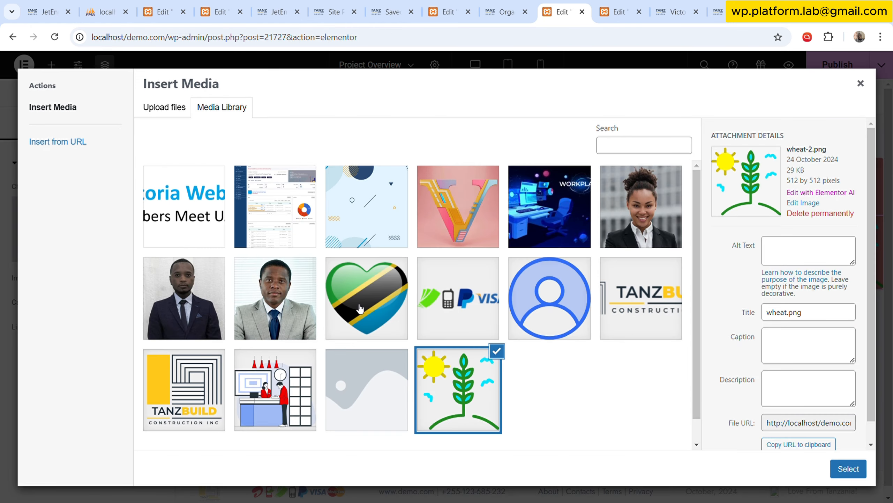
left_click(182, 110)
left_click(497, 280)
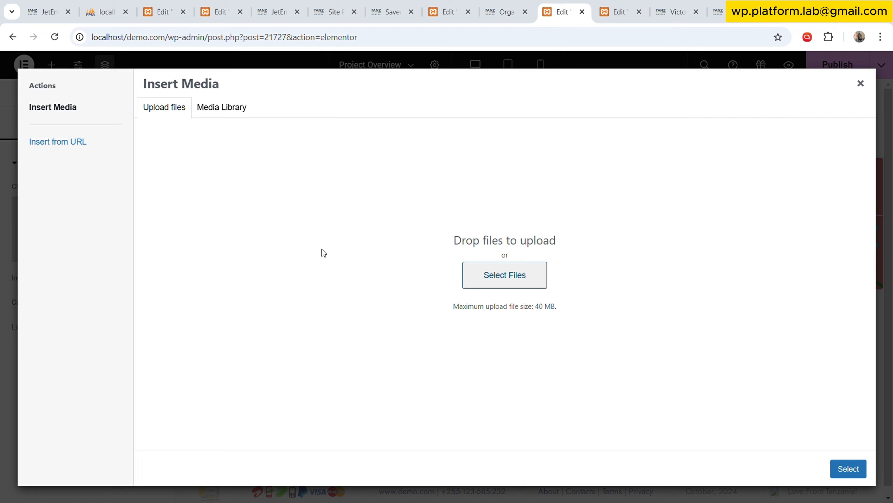
Close the media picker without choosing an image and open the Slides widget of the Project Overview template for editing.
left_click(650, 276)
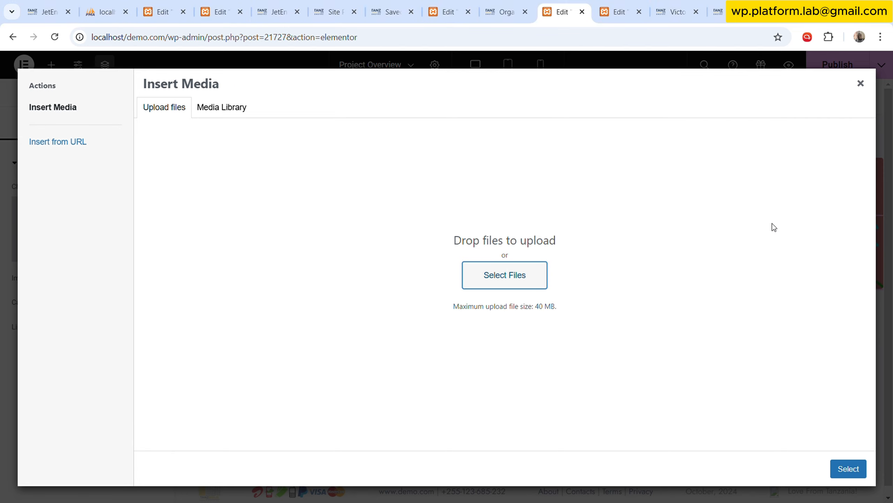
left_click(861, 84)
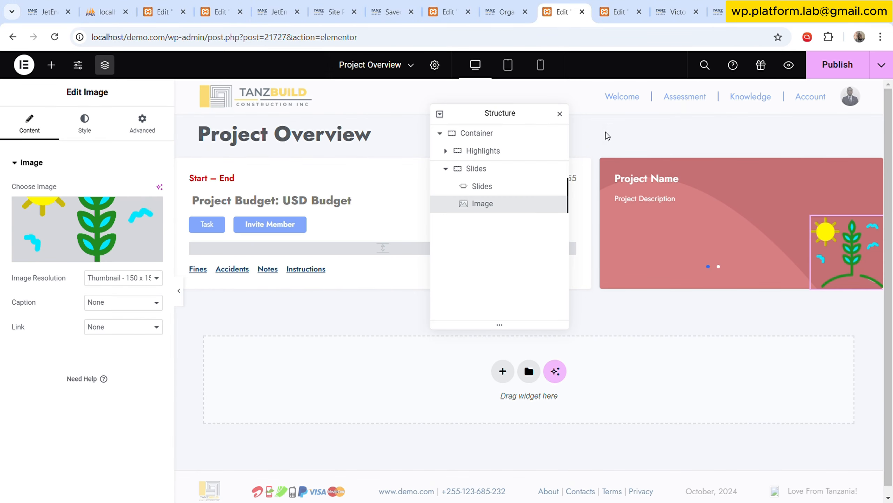
left_click(820, 164)
left_click(507, 4)
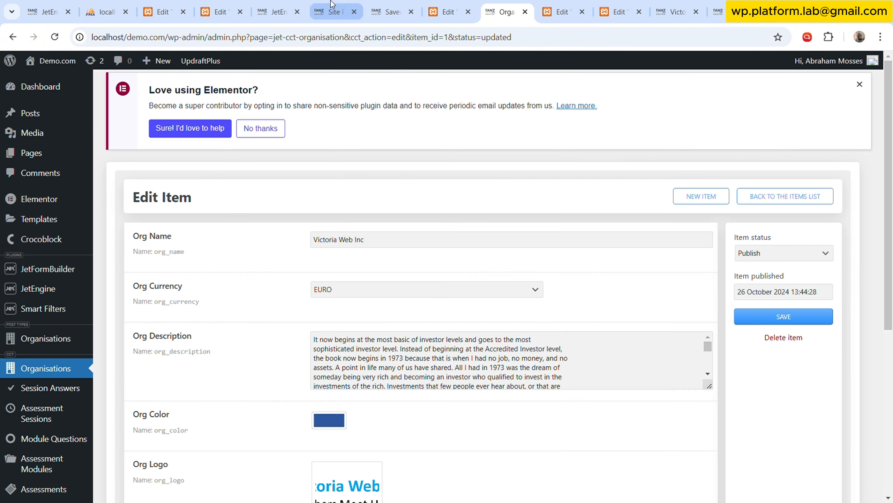
left_click(299, 4)
scroll(503, 218, "up", 6)
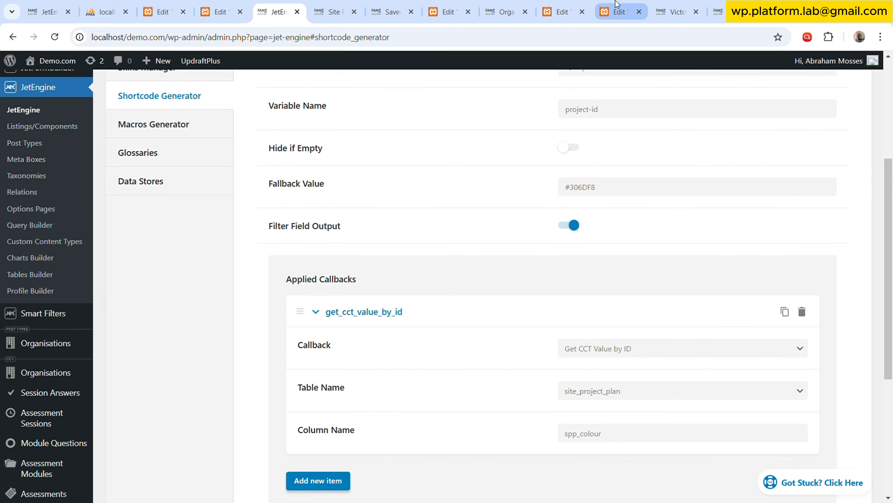
left_click(616, 7)
left_click(561, 5)
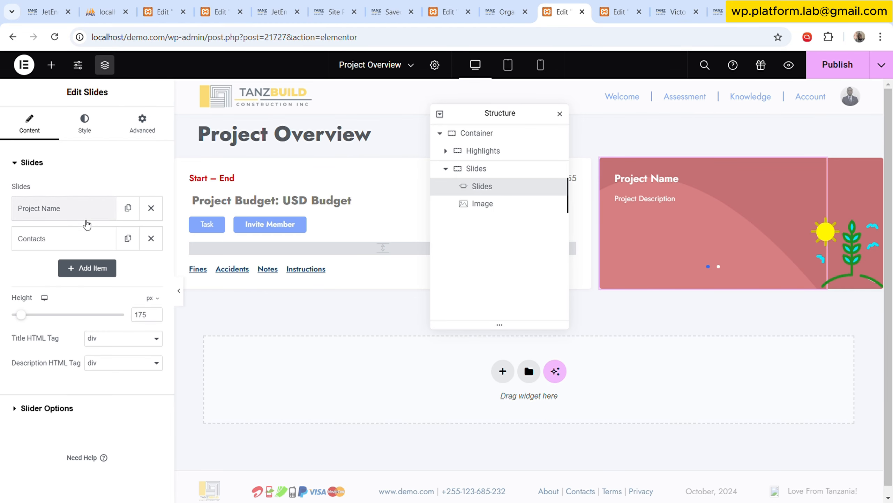
Delete the Contacts slide from the Slides widget and expand the Project Name slide's settings.
left_click(70, 214)
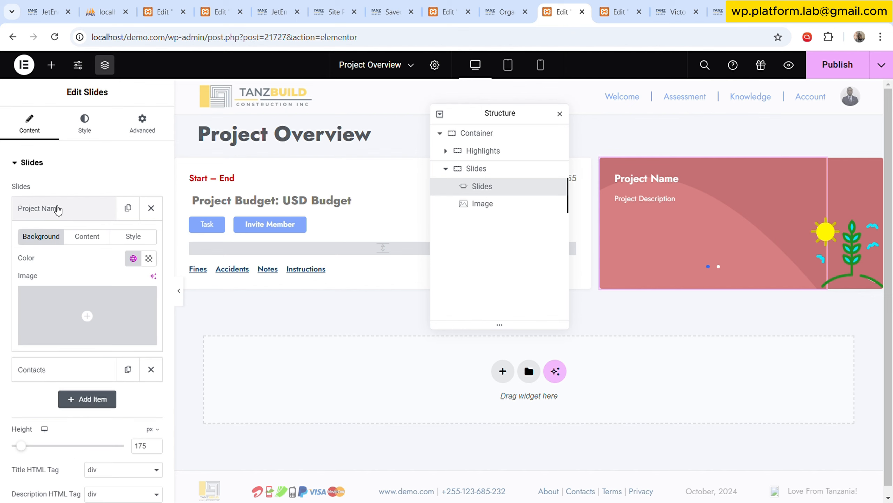
left_click(56, 207)
left_click(62, 246)
left_click(62, 247)
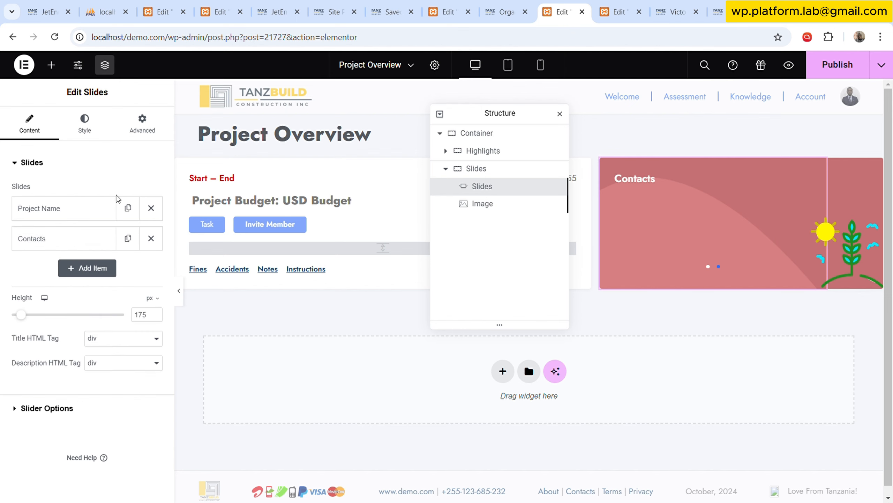
left_click(151, 238)
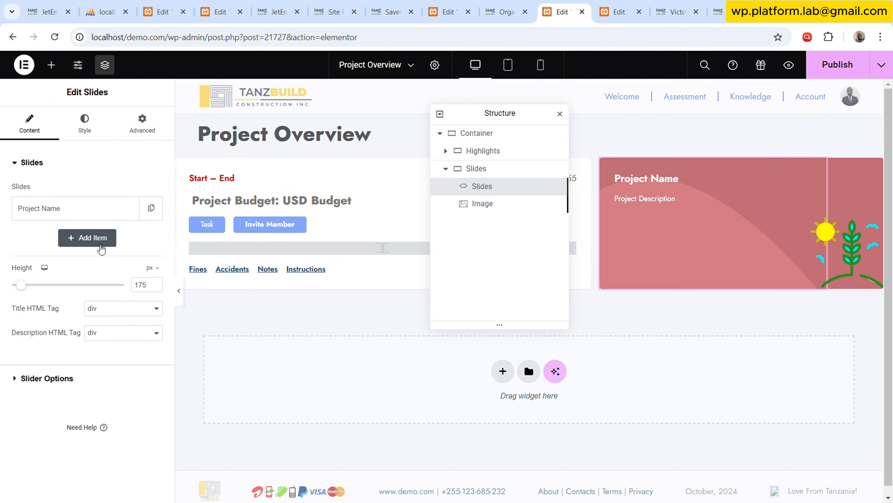
left_click(75, 207)
In the JetEngine Shortcode Generator, set the column name to spp_name and the fallback value to Project Name, and copy the shortcode.
left_click(270, 5)
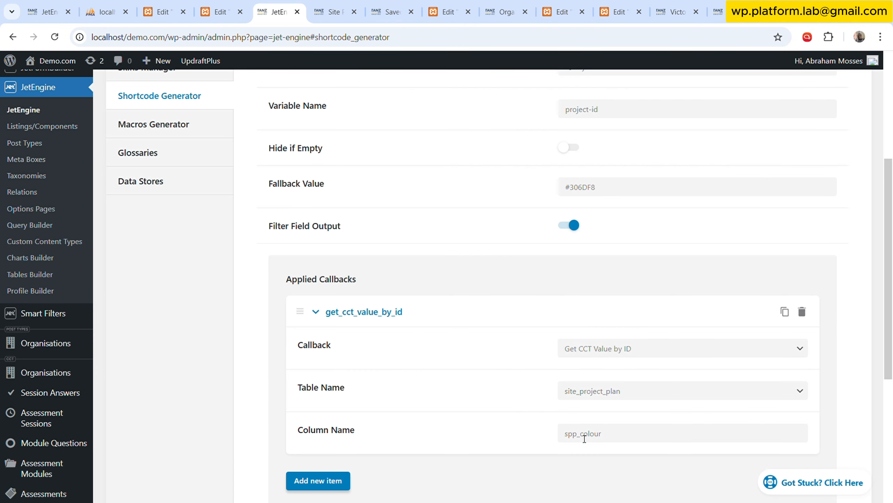
left_click_drag(581, 436, 633, 434)
type("name")
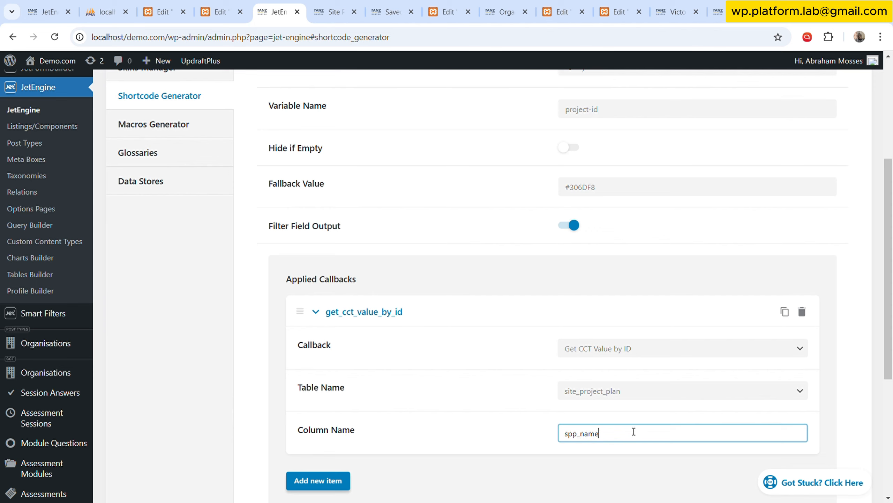
double_click(624, 196)
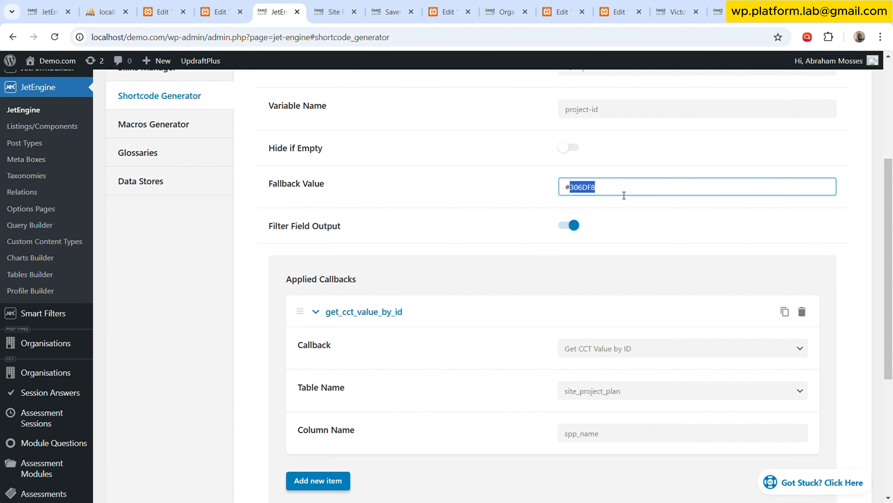
type("Project Name")
scroll(463, 241, "down", 6)
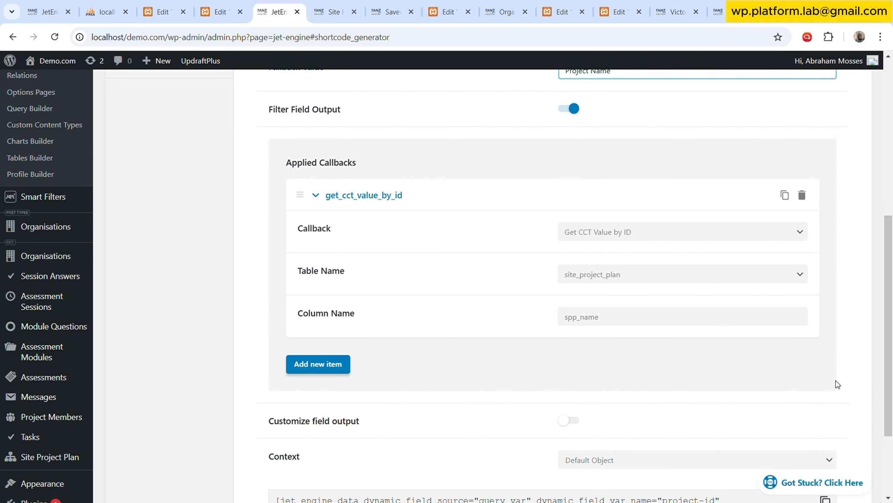
left_click(826, 385)
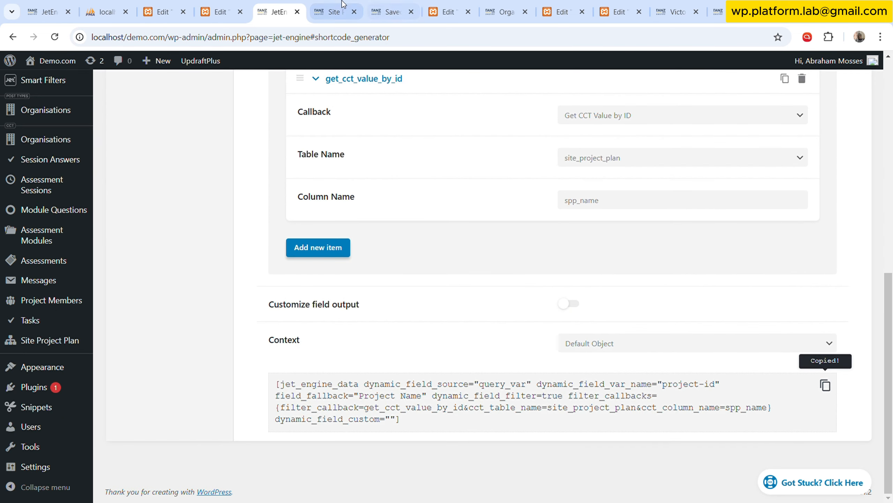
Close the browser pages holding the saved templates list, the Project Dash editor and the organisation record.
left_click(334, 11)
left_click(391, 11)
left_click(448, 10)
left_click(417, 5)
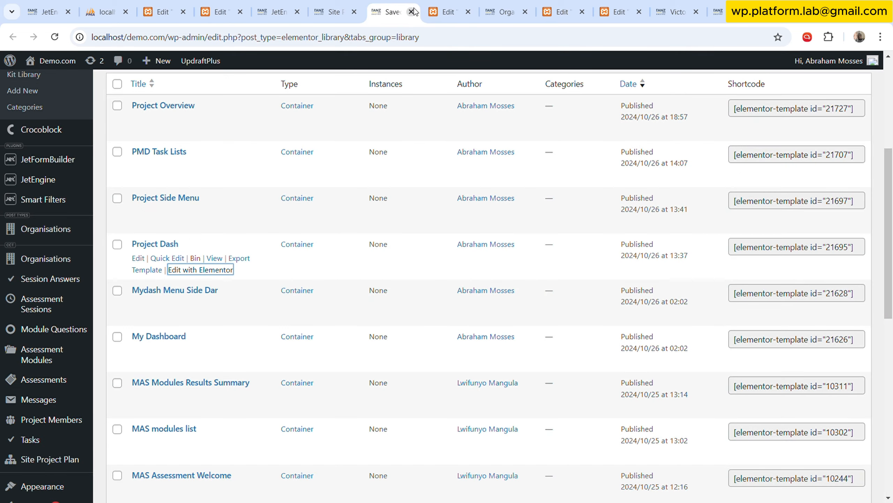
left_click(411, 12)
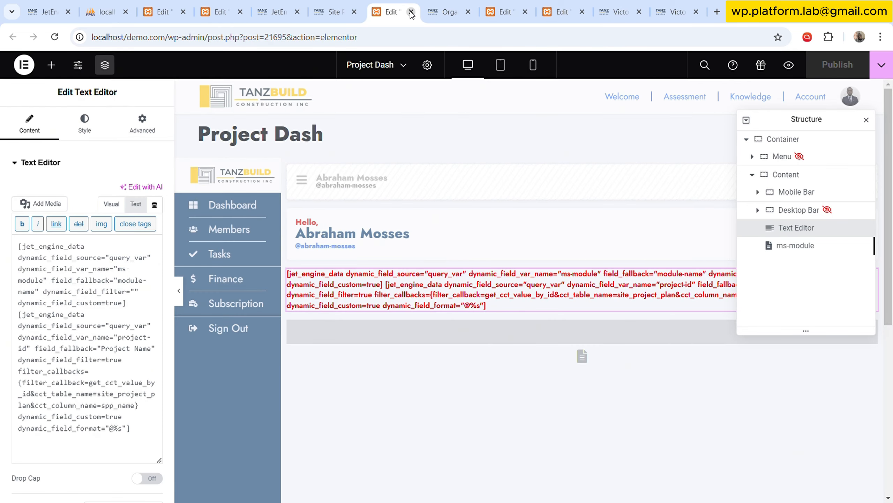
left_click(411, 12)
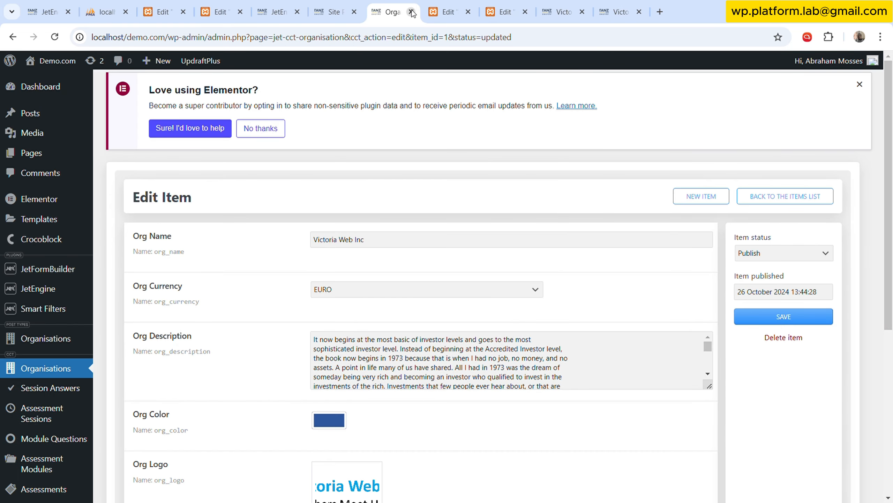
left_click(411, 11)
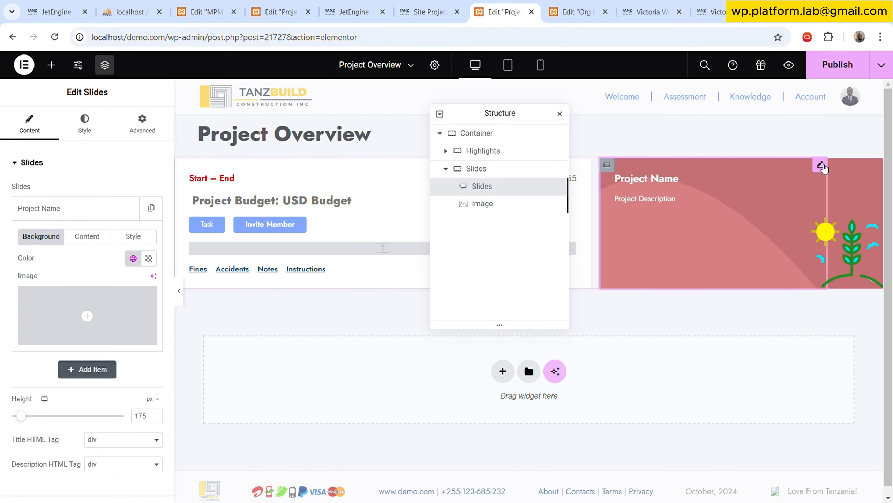
Replace the title shortcode of the Project Name slide with the copied spp_name shortcode.
left_click(608, 166)
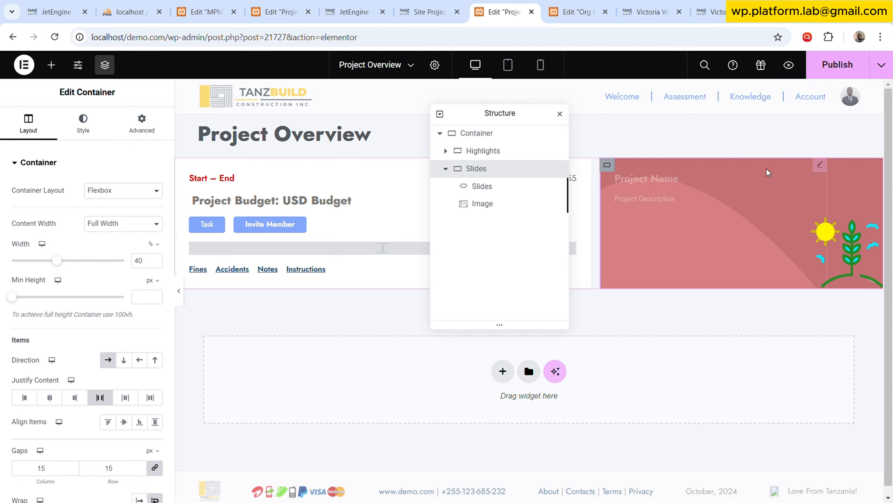
left_click(827, 167)
left_click(88, 209)
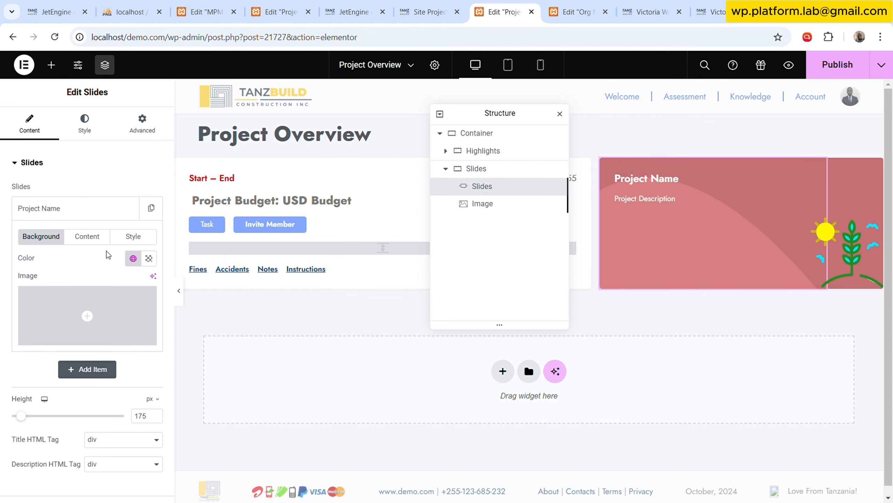
left_click(102, 238)
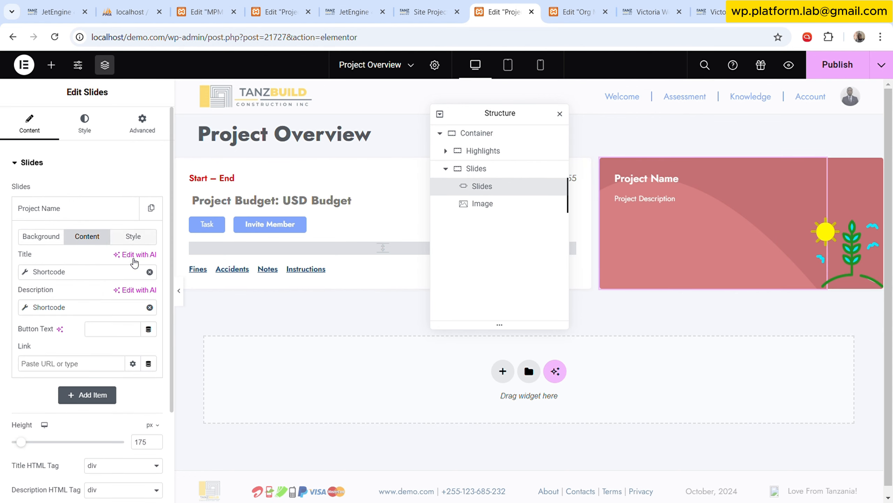
left_click(66, 279)
key("ctrl+a")
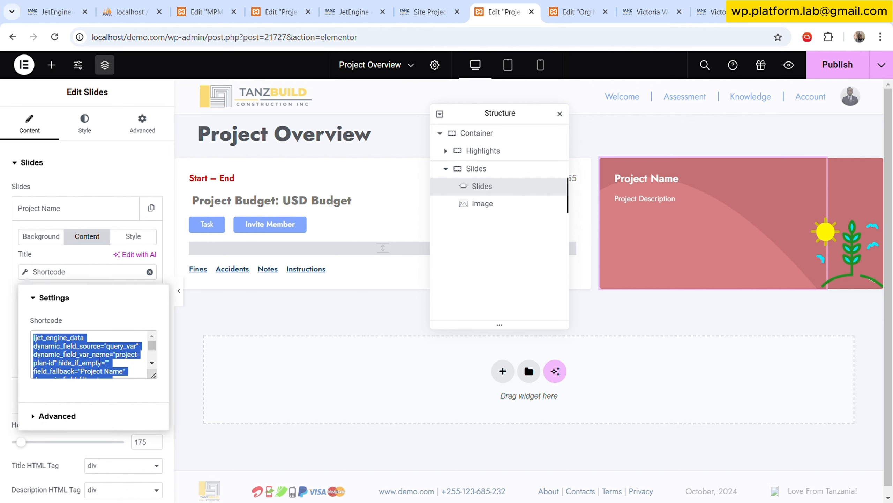
key("BackSpace")
key("ctrl+v")
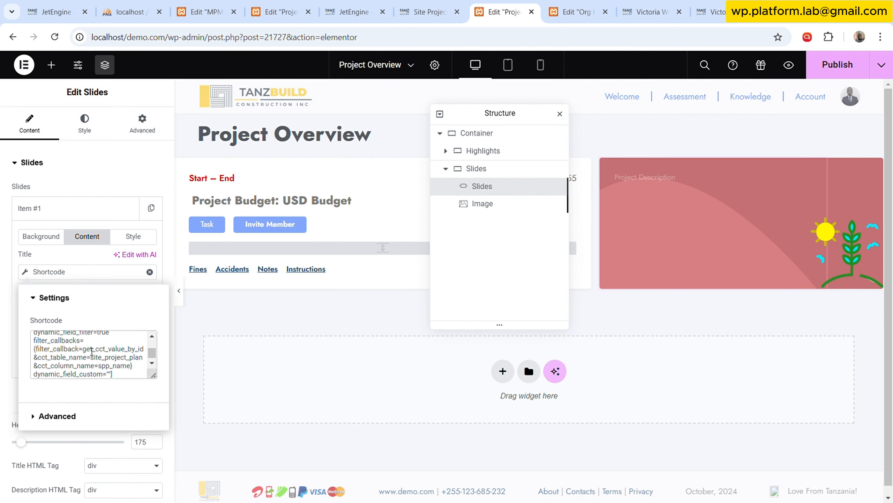
left_click(75, 257)
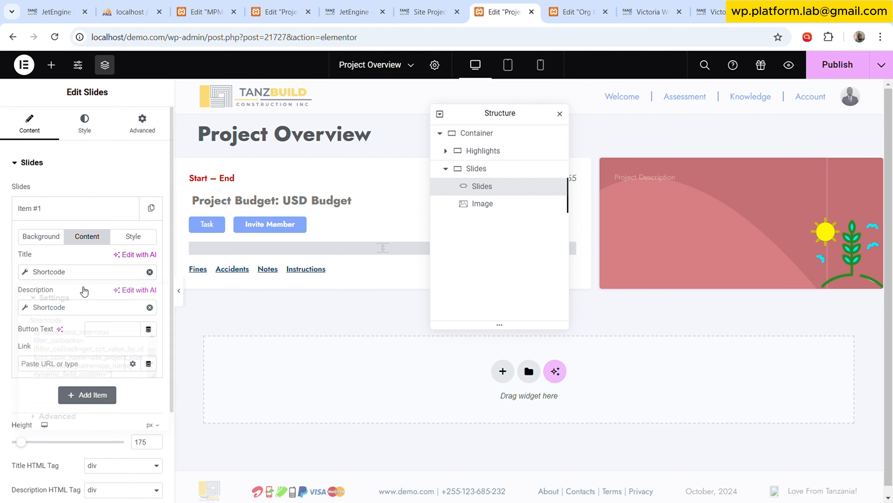
Copy the SPP Description field name from the site project plan item and use spp_description as the shortcode generator's column name.
left_click(423, 4)
scroll(248, 267, "up", 5)
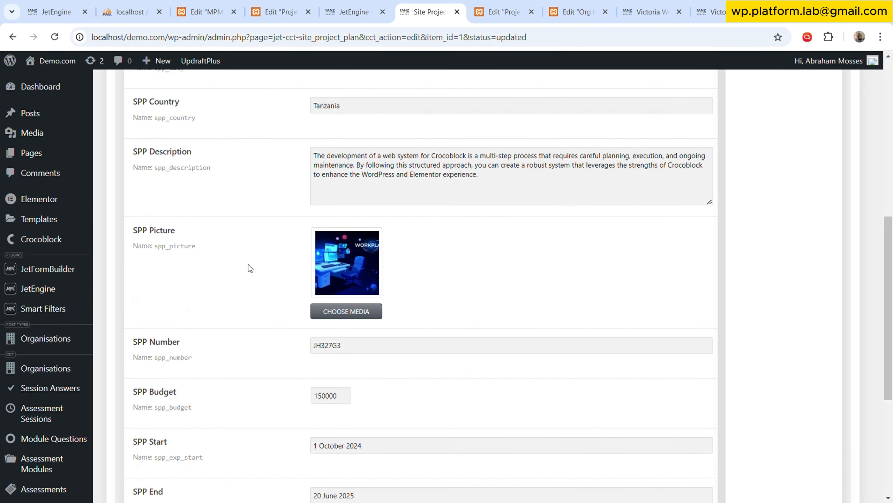
left_click(355, 11)
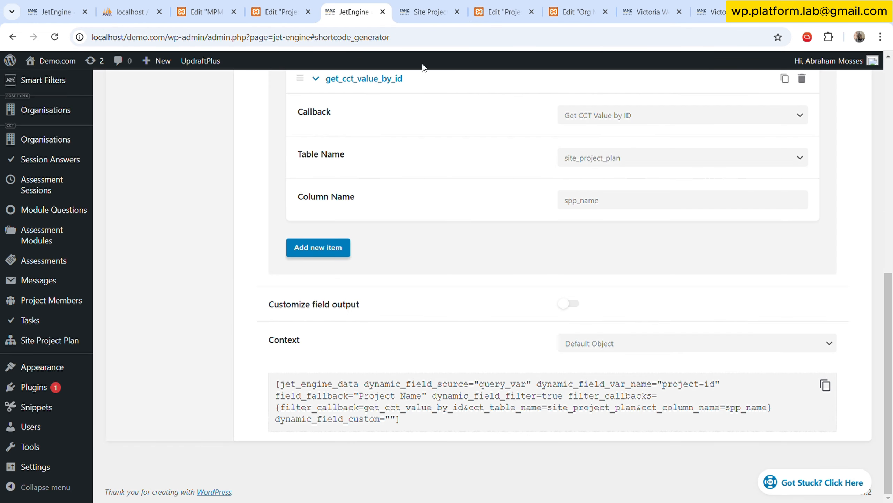
double_click(625, 200)
key("ctrl+v")
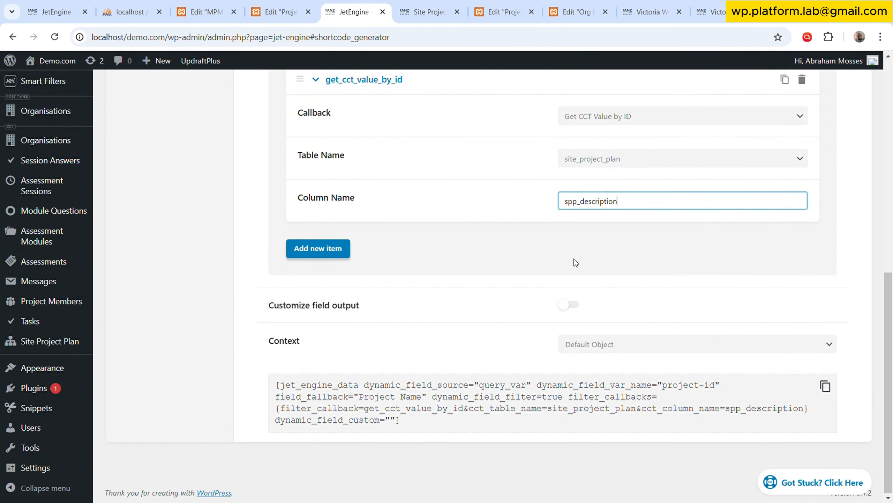
Set the shortcode's fallback value to Project Description and copy the generated shortcode.
scroll(601, 247, "up", 5)
double_click(597, 190)
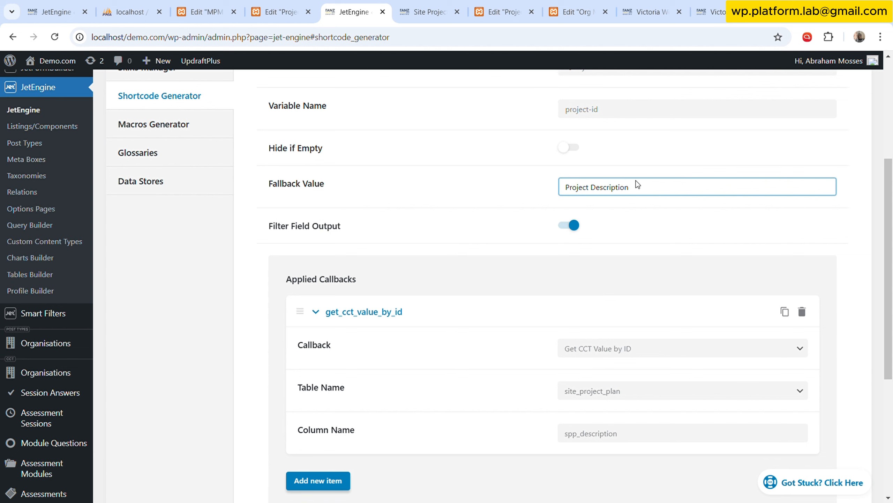
scroll(636, 180, "down", 5)
left_click(825, 385)
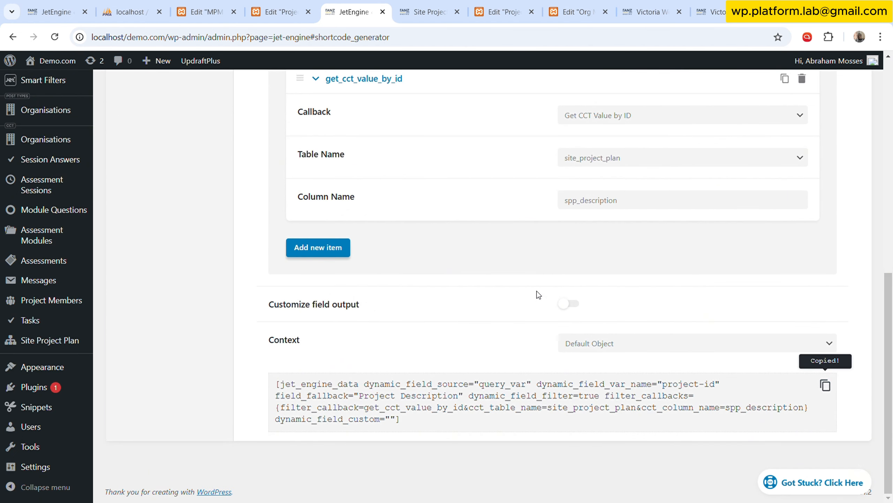
Add a second callback, Trim string by chars, with a string length of 75, and copy the updated shortcode.
left_click(315, 248)
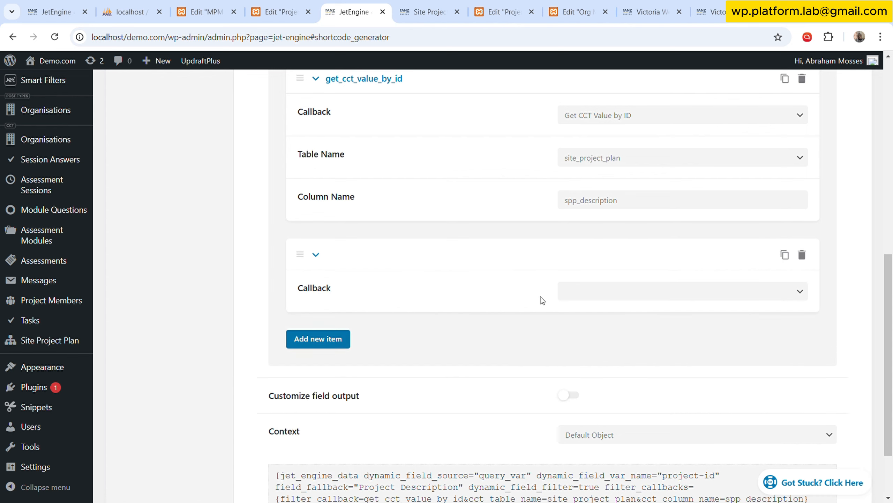
left_click(646, 292)
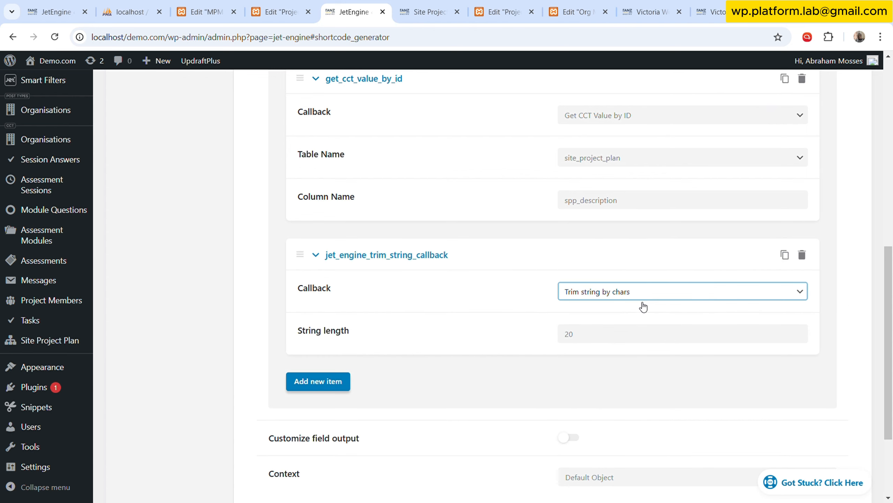
left_click(631, 341)
key("ctrl+a")
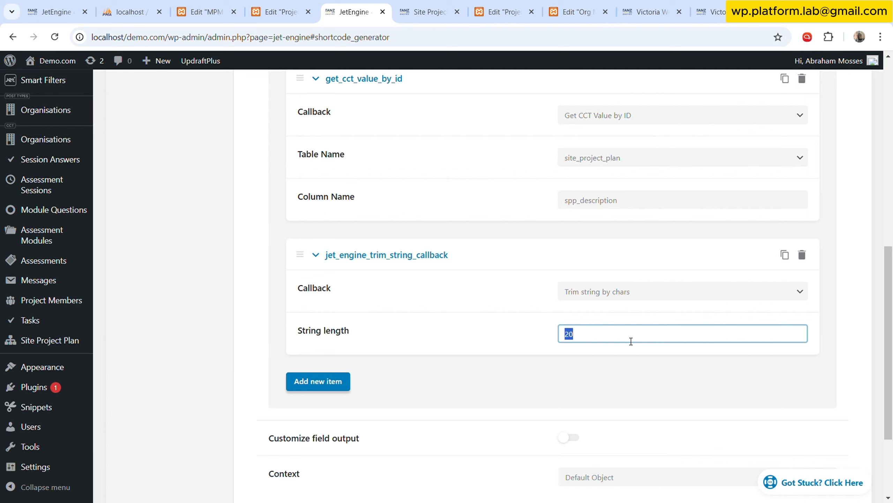
type("75")
scroll(641, 341, "down", 3)
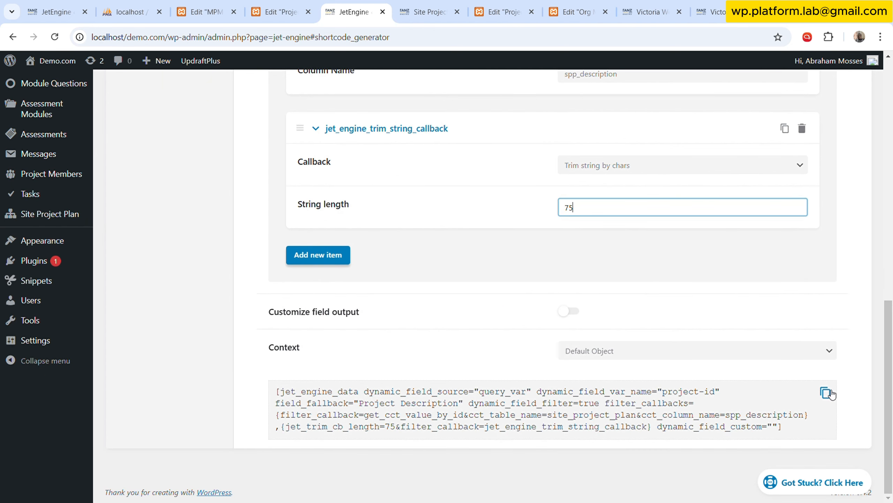
left_click(825, 392)
Replace the description shortcode of the Project Name slide in the Elementor Project Overview template with the copied spp_description shortcode.
left_click(499, 5)
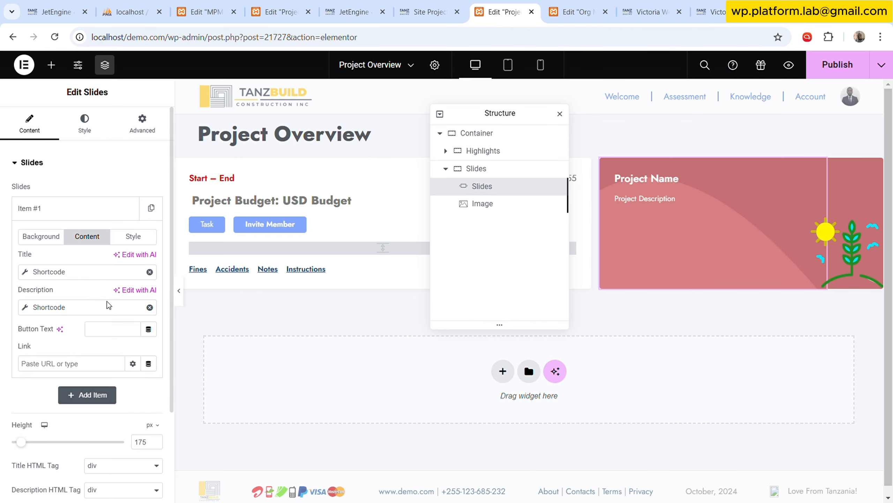
left_click(70, 307)
scroll(113, 397, "down", 5)
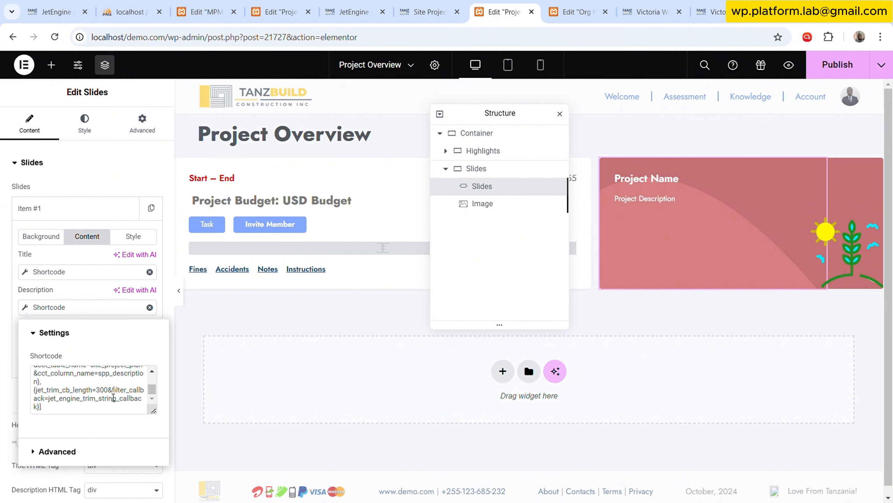
key("ctrl+a")
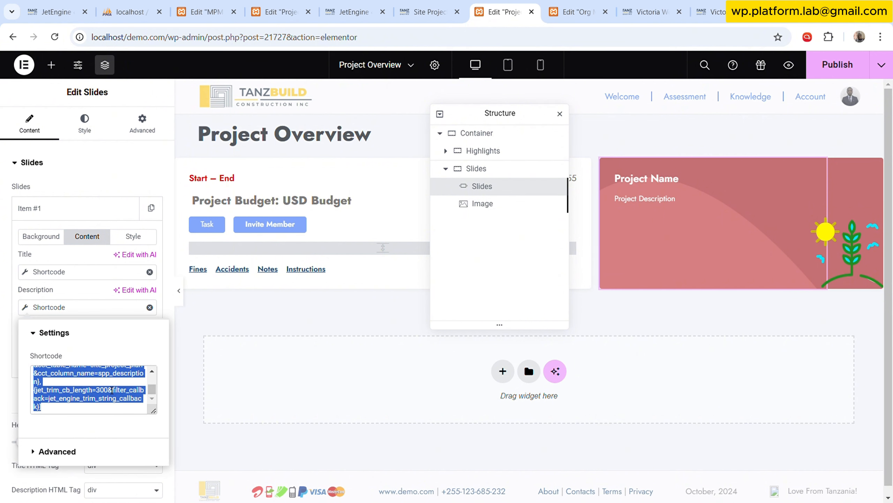
key("ctrl+v")
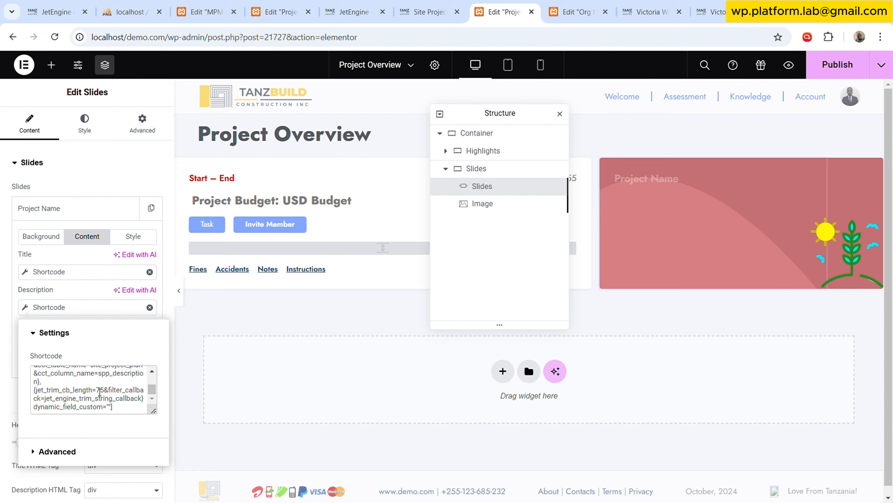
Change jet_trim_cb_length to 250 in the slide's description shortcode.
double_click(100, 391)
type("250")
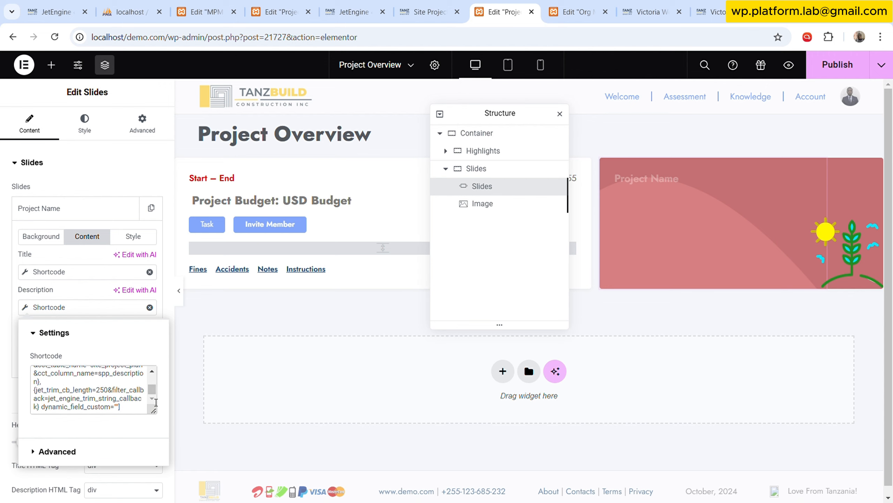
left_click(60, 298)
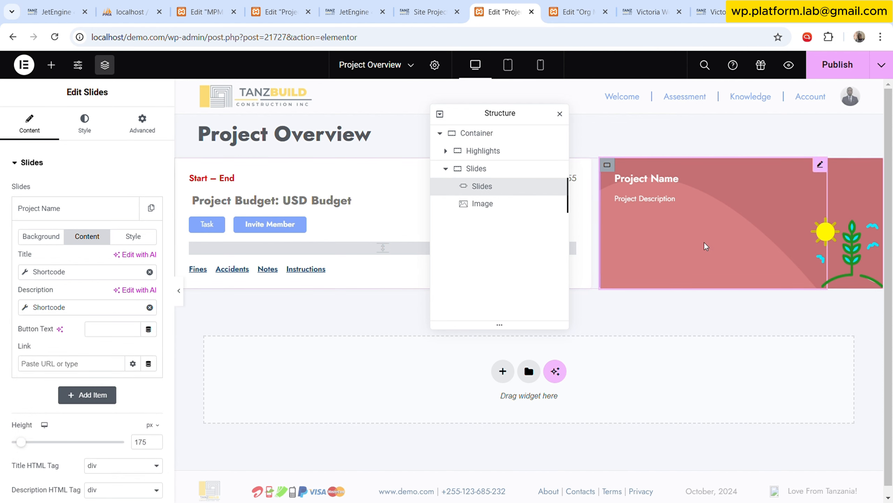
Link the Slides container's background overlay colour to the JetEngine Custom Content Type Field with the Org Color field.
left_click(483, 203)
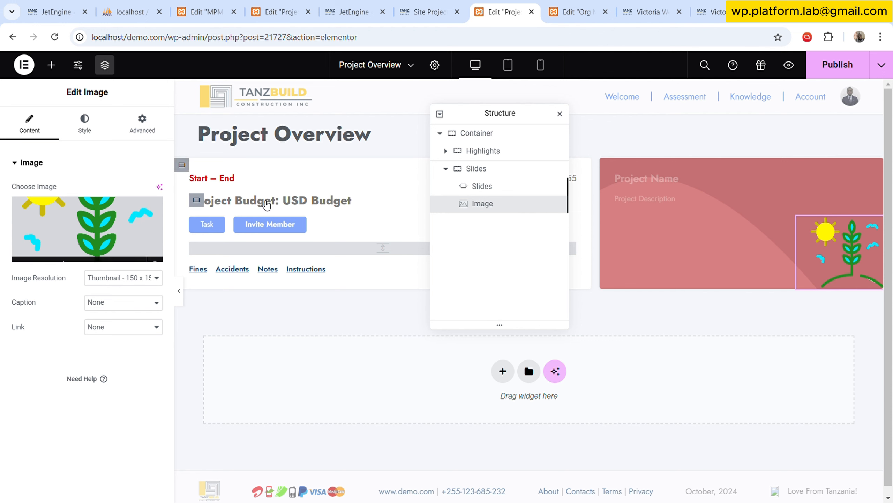
left_click(517, 175)
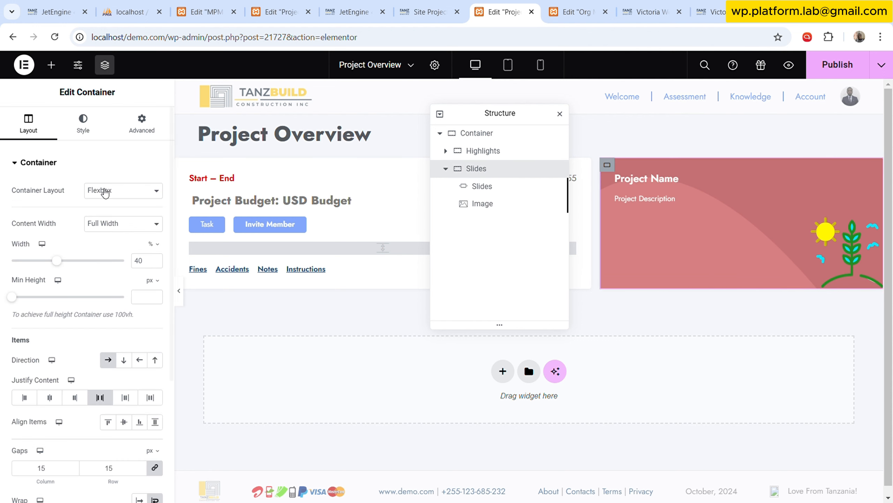
left_click(83, 121)
scroll(121, 301, "down", 3)
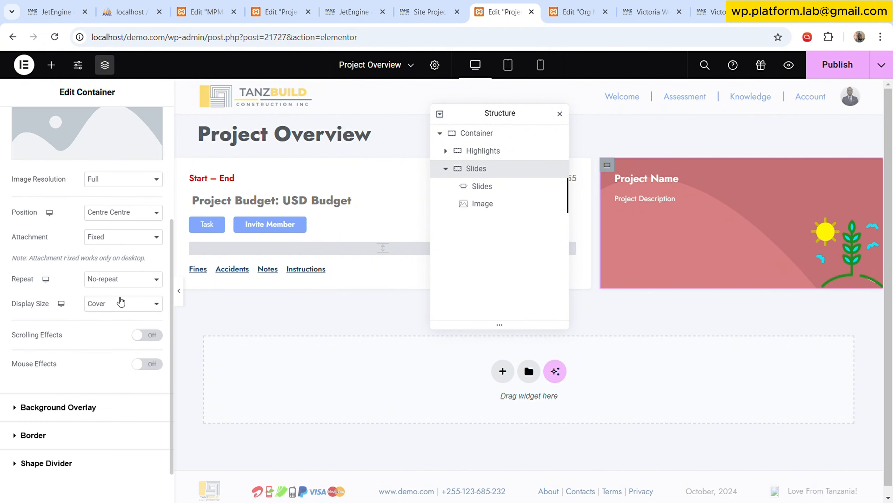
scroll(121, 302, "down", 1)
left_click(102, 365)
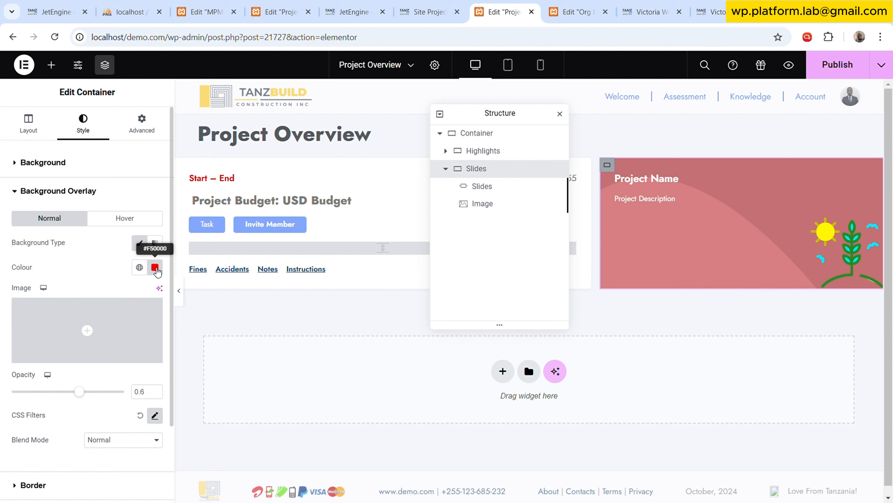
left_click(155, 267)
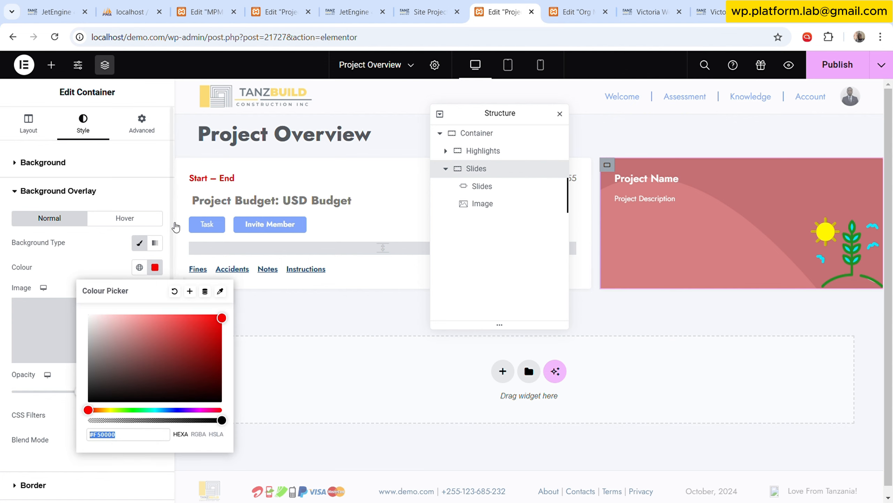
left_click(204, 292)
left_click(204, 291)
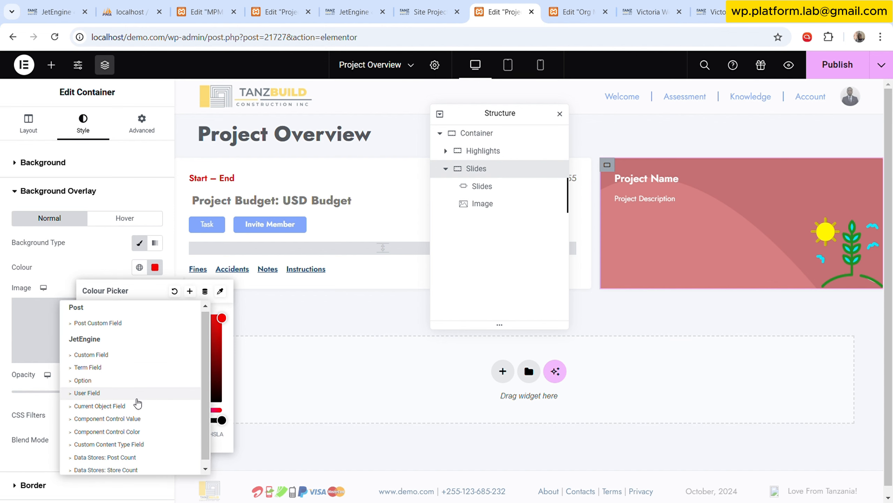
scroll(148, 415, "down", 1)
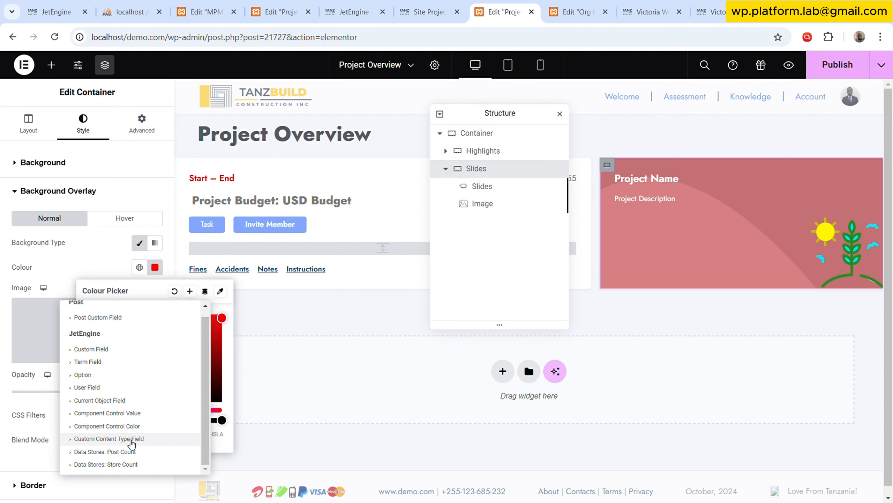
left_click(135, 439)
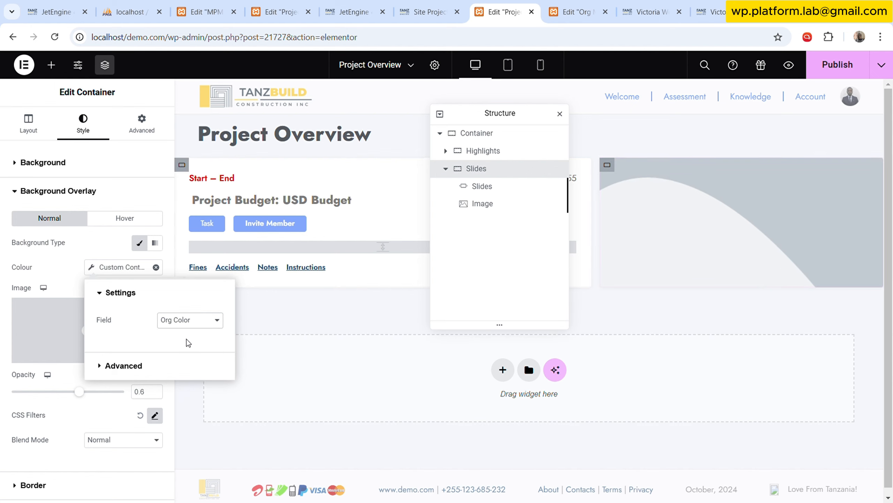
Set the fallback of the overlay's dynamic colour to #F50000.
left_click(150, 366)
left_click(182, 394)
key("ctrl+v")
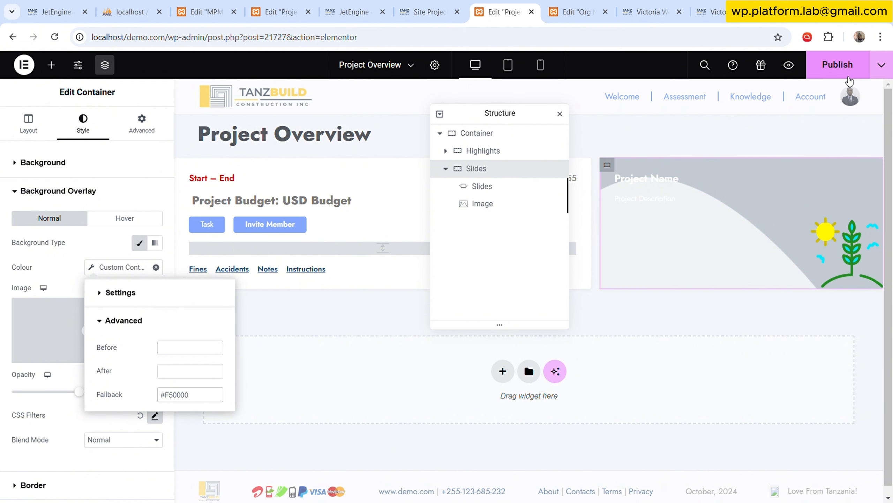
Publish the Project Overview template and reload the live project overview page to check the slide's text and overlay colour.
left_click(849, 75)
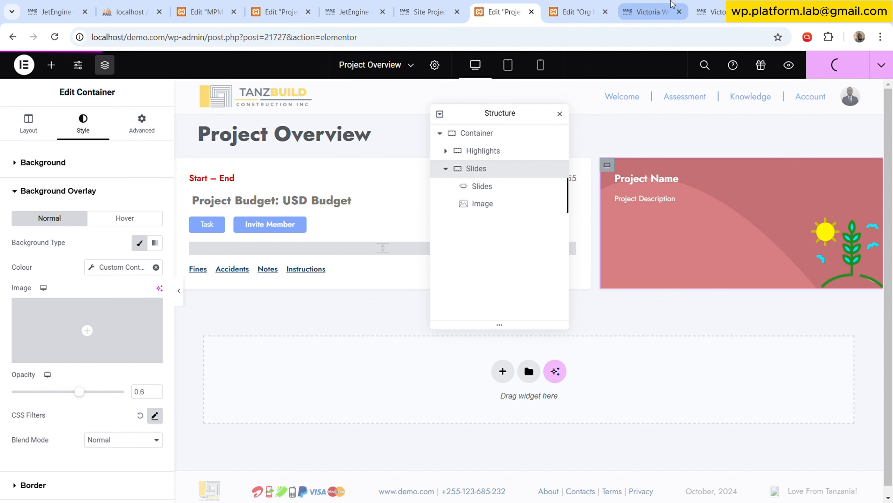
left_click(714, 5)
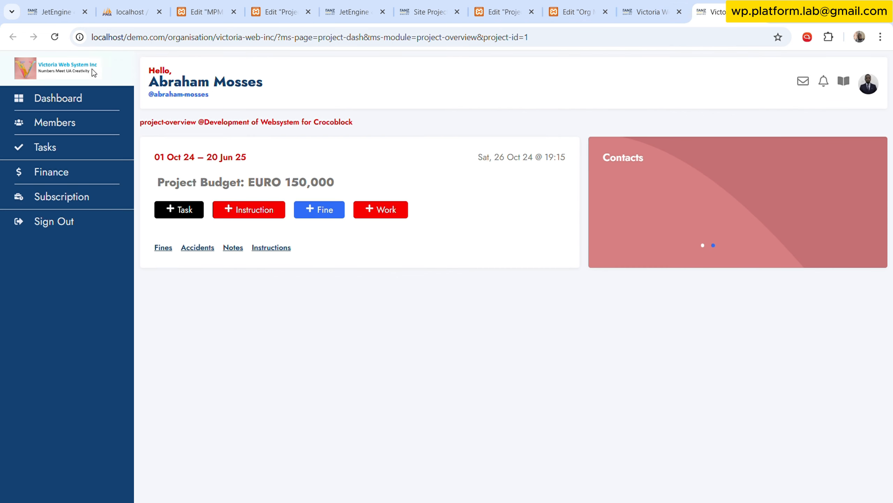
left_click(54, 37)
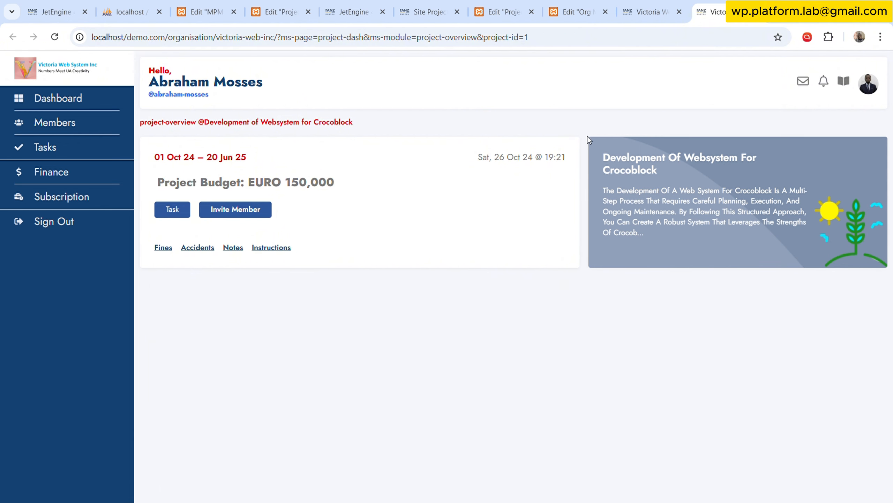
Back in the Project Overview template, link the Slides container's background image to the JetEngine Custom Content Type Image tag.
left_click(577, 12)
left_click(523, 4)
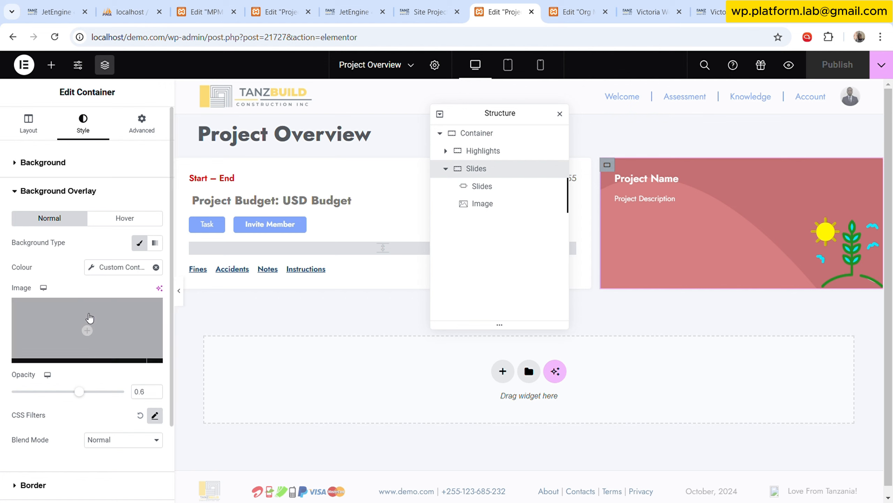
left_click(40, 162)
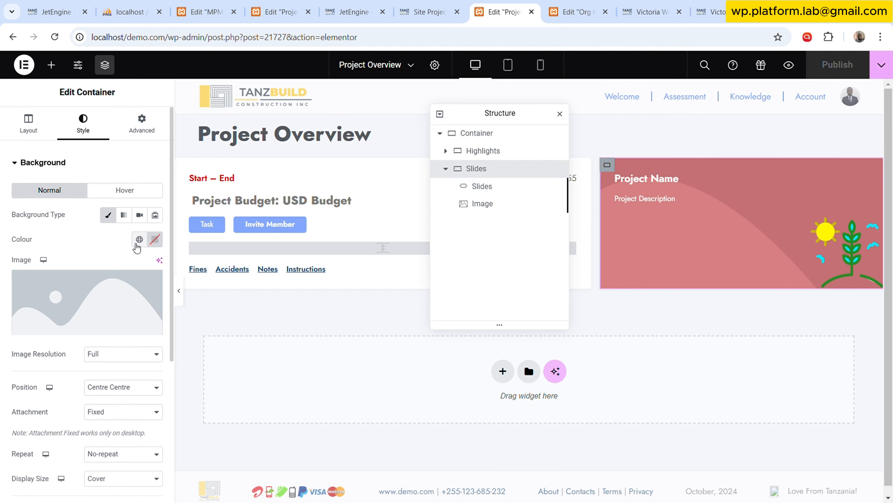
left_click(154, 326)
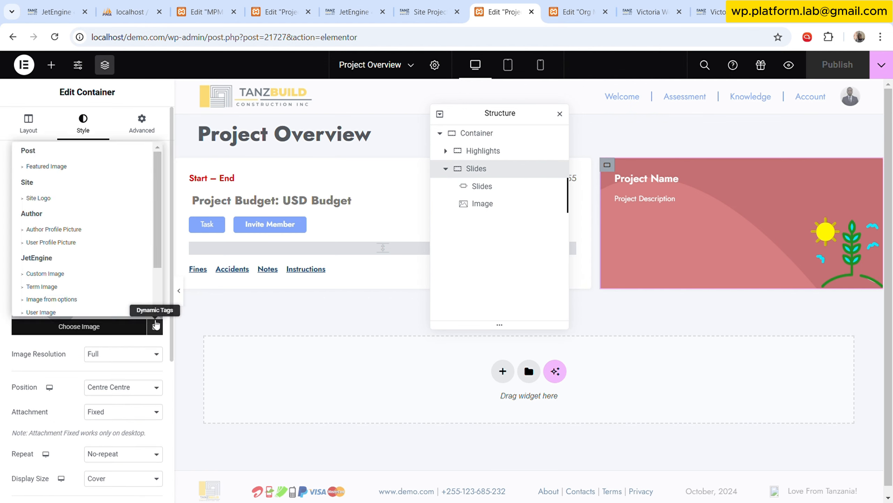
scroll(112, 289, "down", 2)
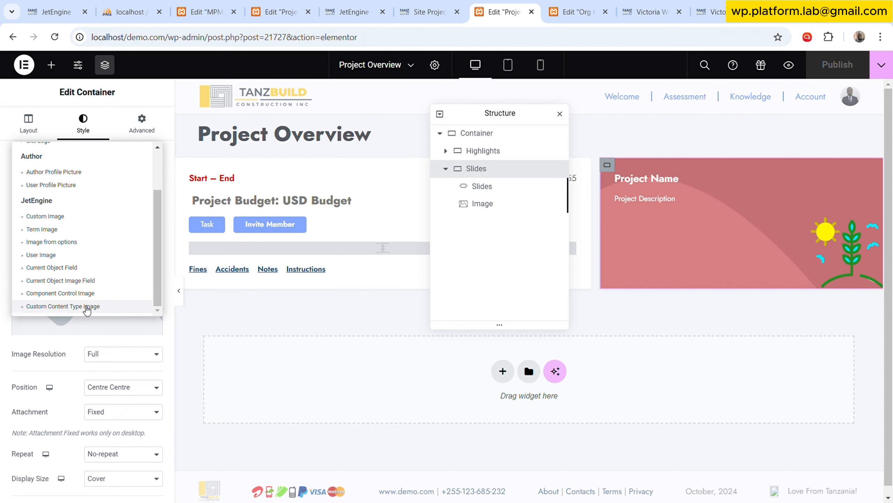
left_click(87, 307)
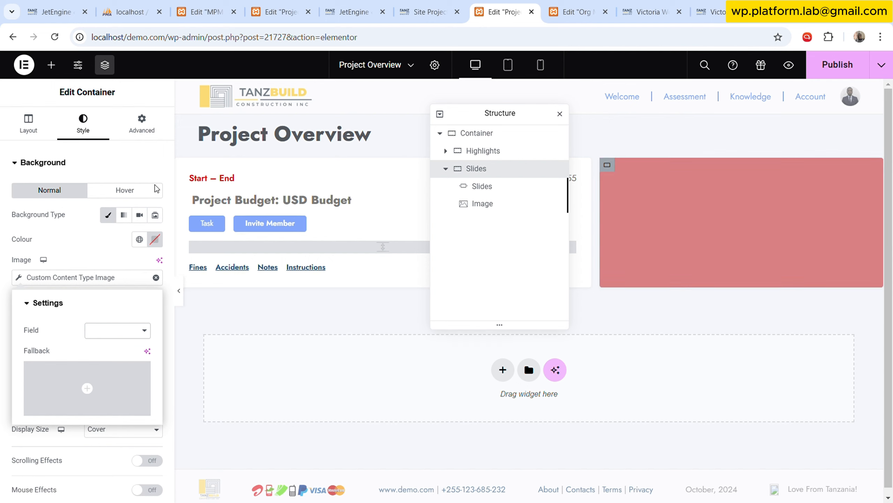
Choose background-paterns.jpg from the media library as the fallback for the container's dynamic background image.
left_click(128, 383)
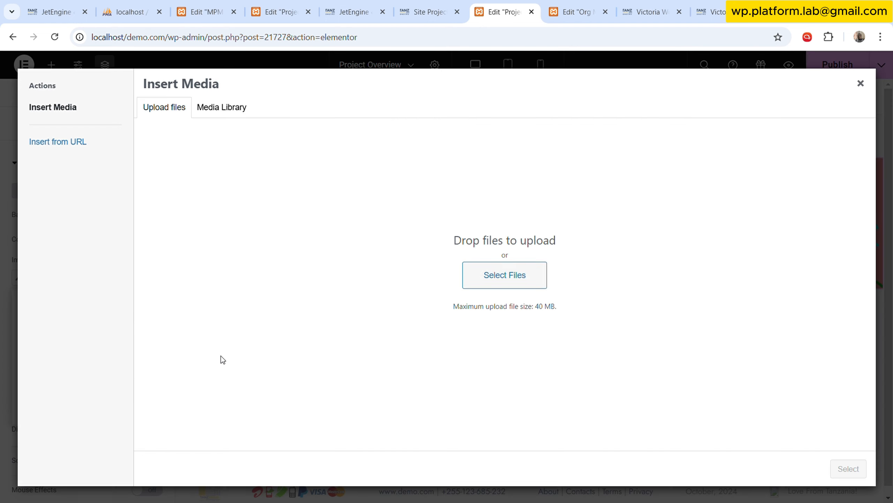
left_click(239, 112)
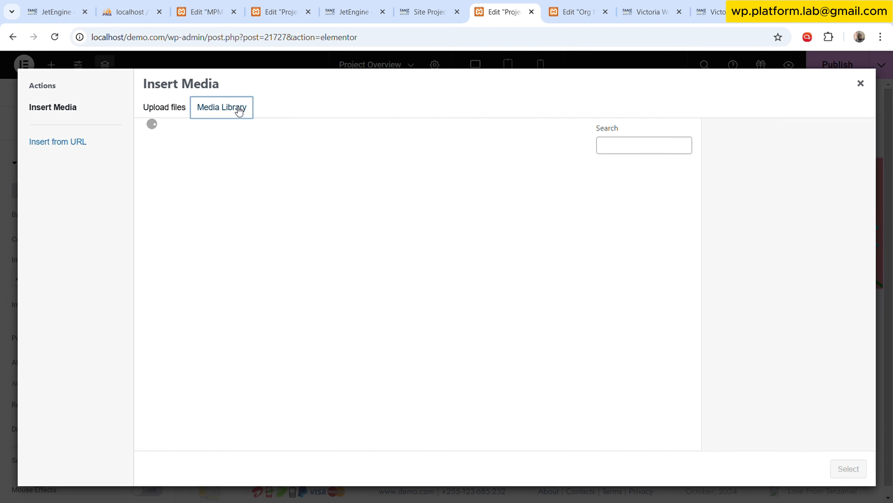
left_click(377, 213)
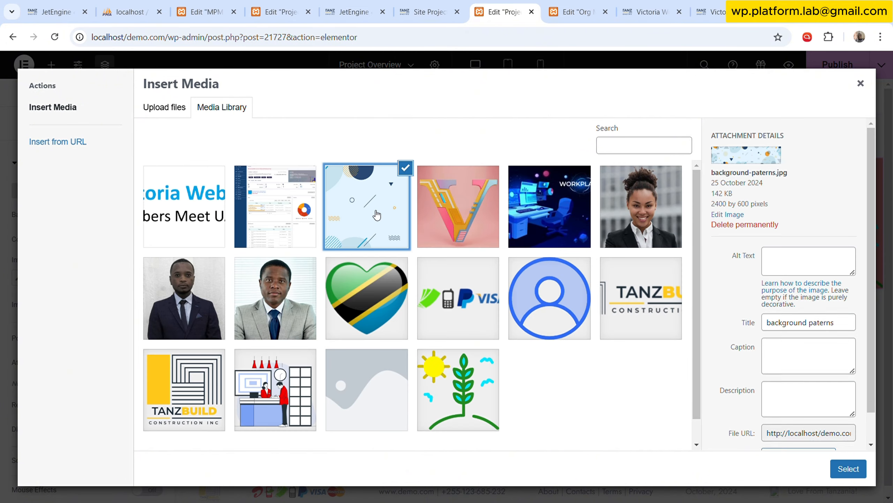
left_click(841, 474)
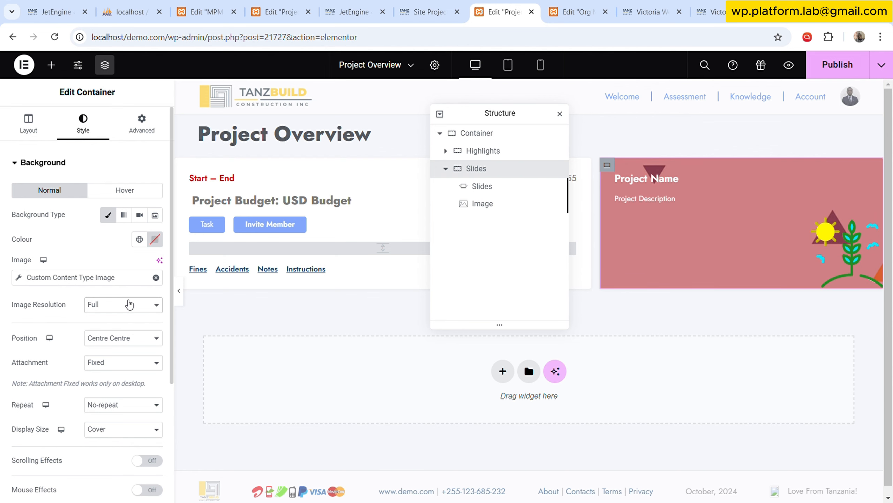
left_click(130, 304)
left_click(130, 338)
scroll(117, 436, "down", 3)
scroll(118, 435, "up", 3)
left_click(91, 168)
left_click(131, 194)
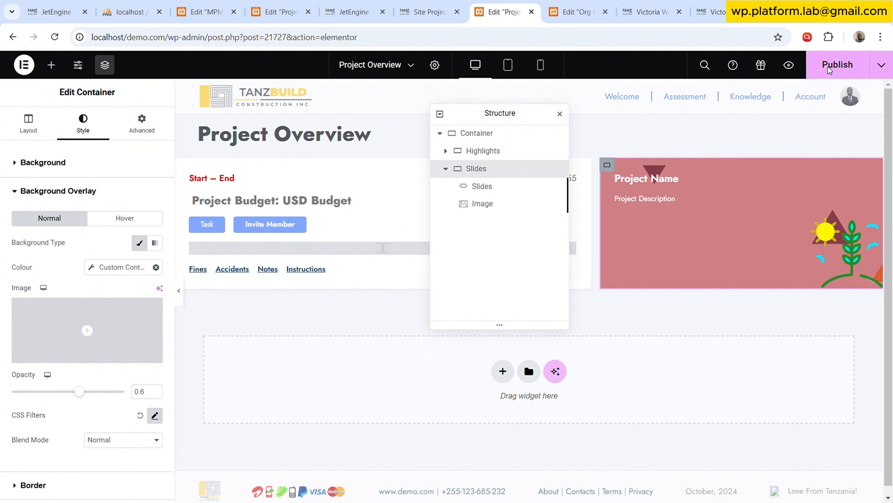
Publish the updated template and reload the live project overview page to check the slide's background image.
left_click(830, 79)
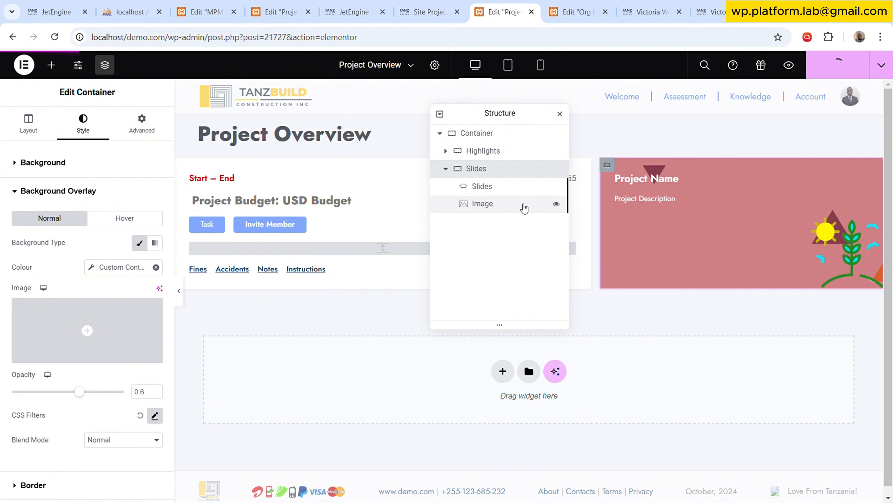
left_click(714, 6)
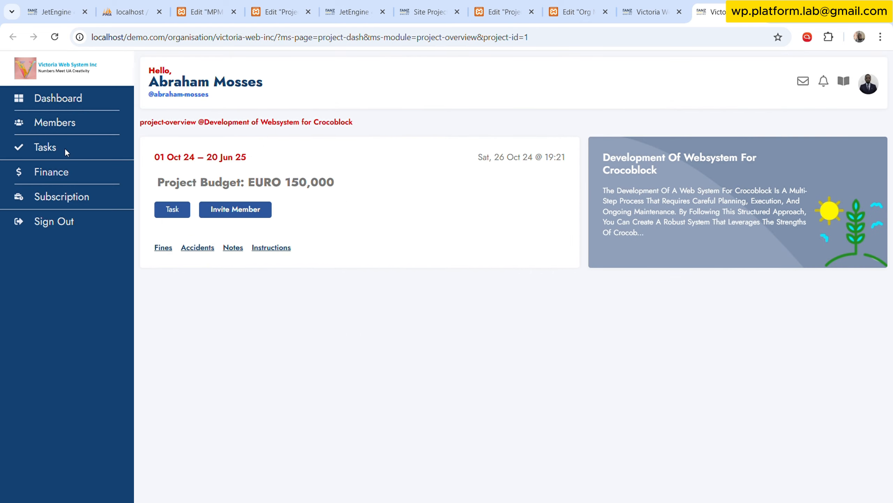
left_click(55, 37)
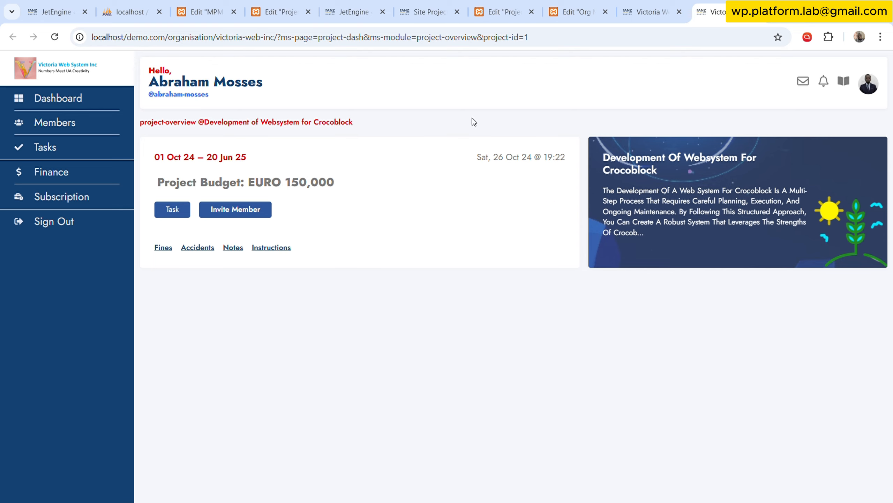
Look through the site project plan item, and open organisation item #1 to examine its Org Color and Org Banner fields.
left_click(353, 11)
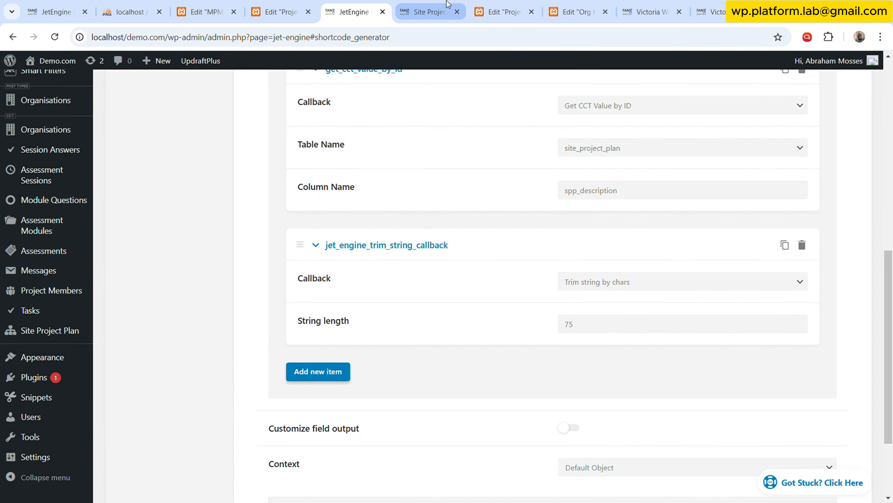
left_click(433, 12)
scroll(65, 317, "down", 2)
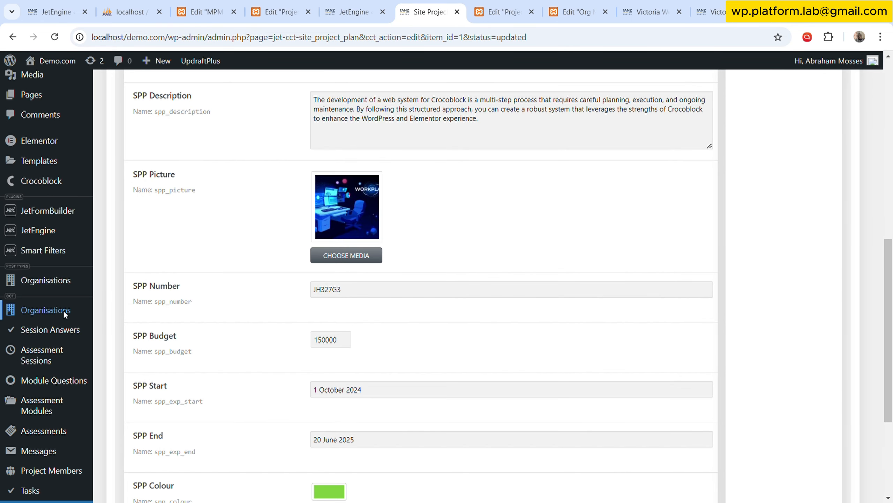
left_click(448, 4)
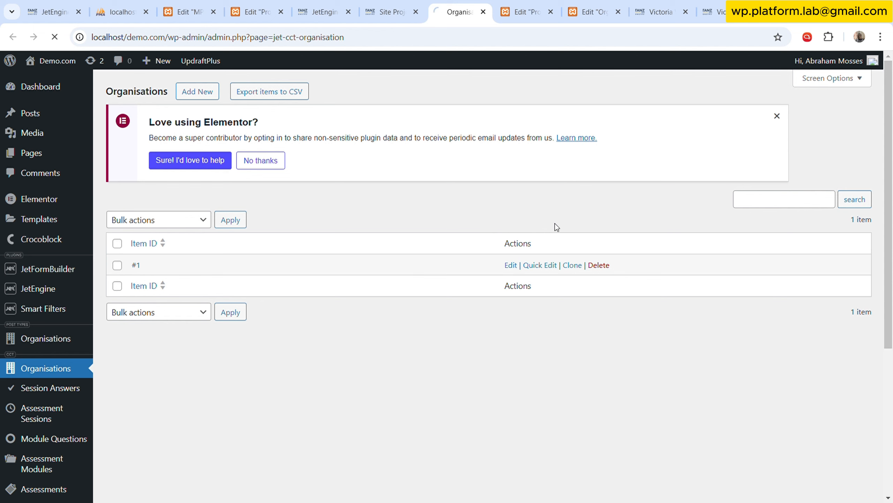
scroll(284, 327, "down", 8)
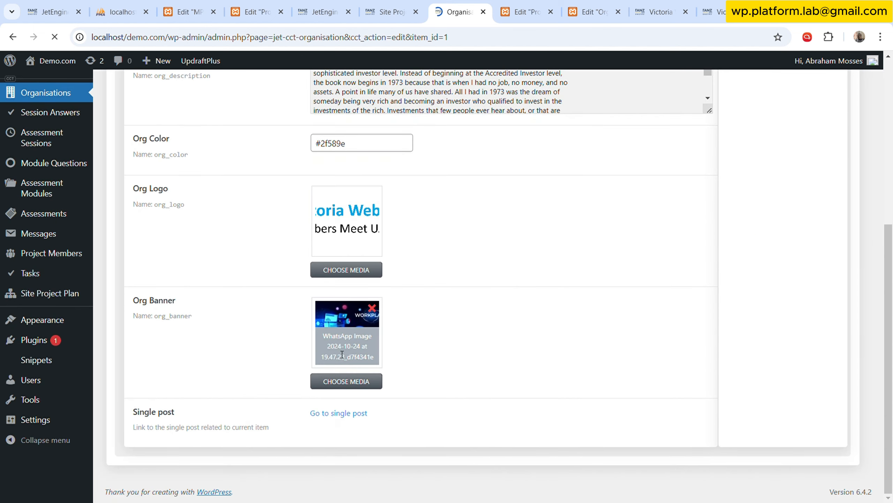
Upload Leaves-Pattern.jpg to the media library and choose it as the organisation's Org Banner.
left_click(353, 382)
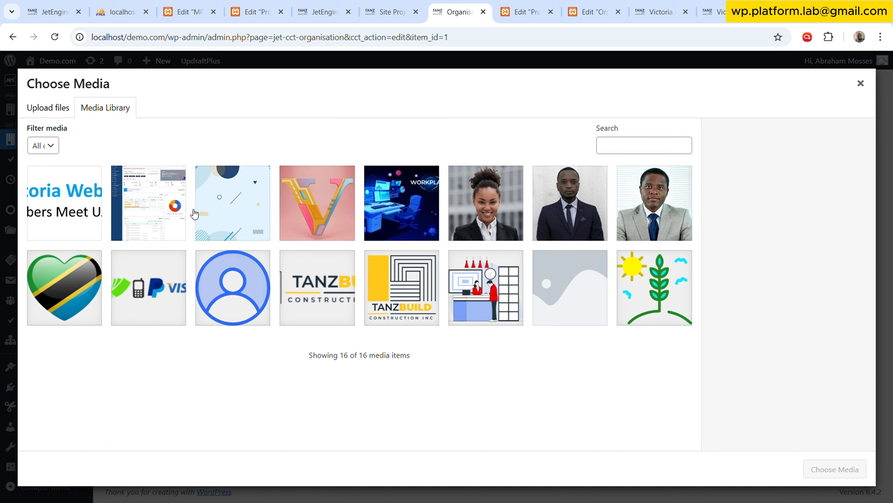
left_click(60, 107)
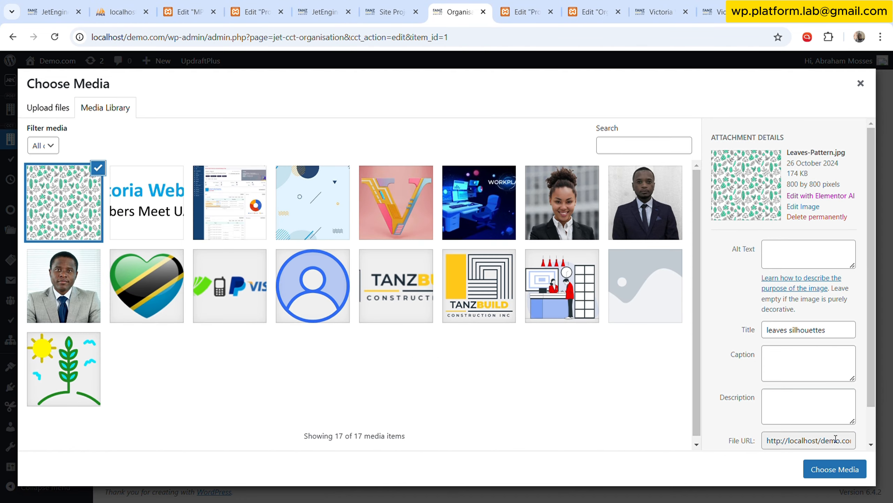
left_click(835, 469)
Set the organisation's Org Color to dark teal #004651 and save the item.
scroll(681, 318, "up", 6)
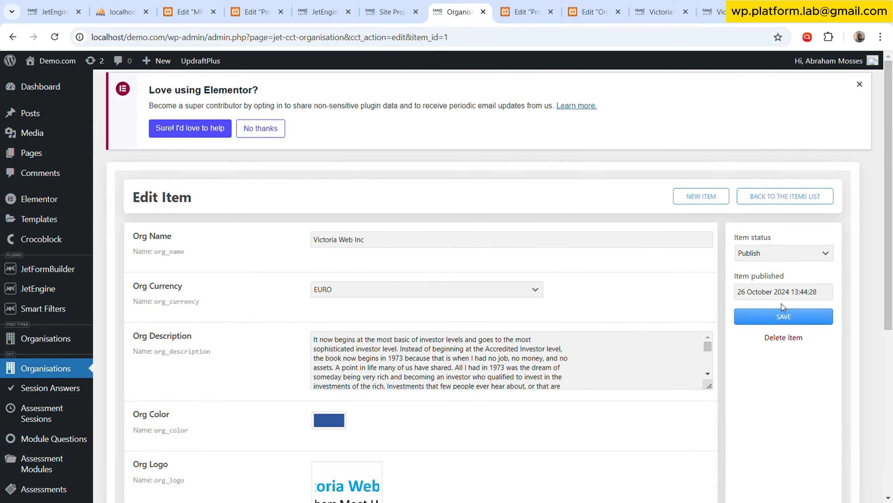
scroll(398, 400, "down", 3)
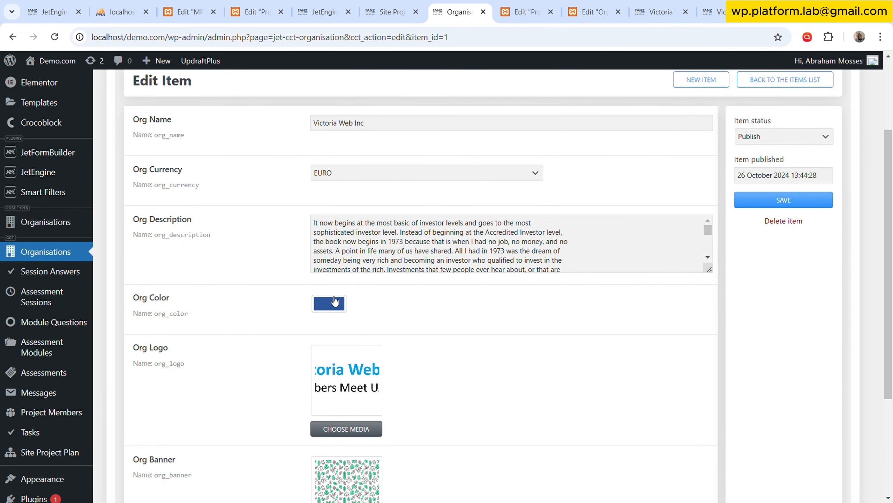
left_click(343, 305)
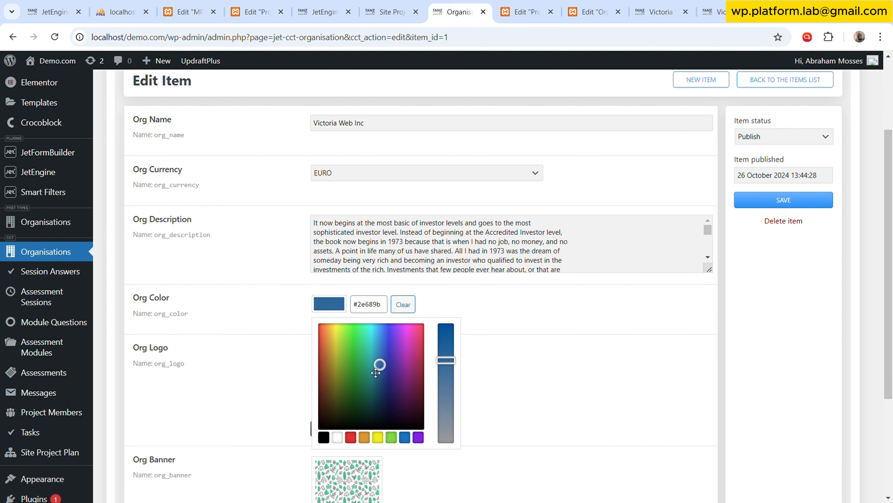
left_click_drag(382, 369, 378, 405)
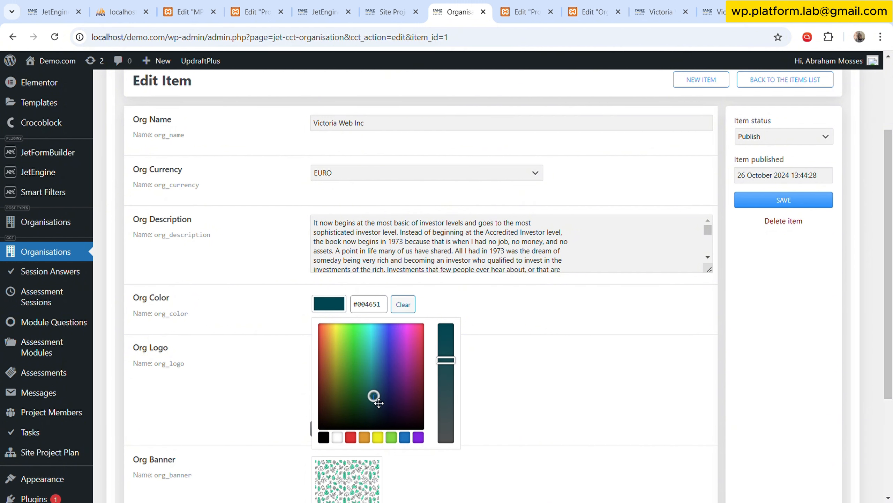
Reload the live project overview page to check the slide's background image and overlay colour.
left_click(709, 4)
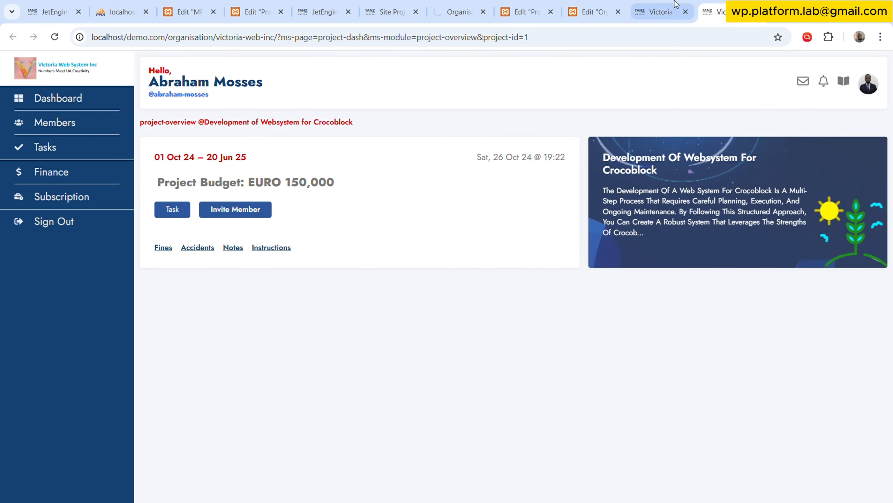
left_click(53, 35)
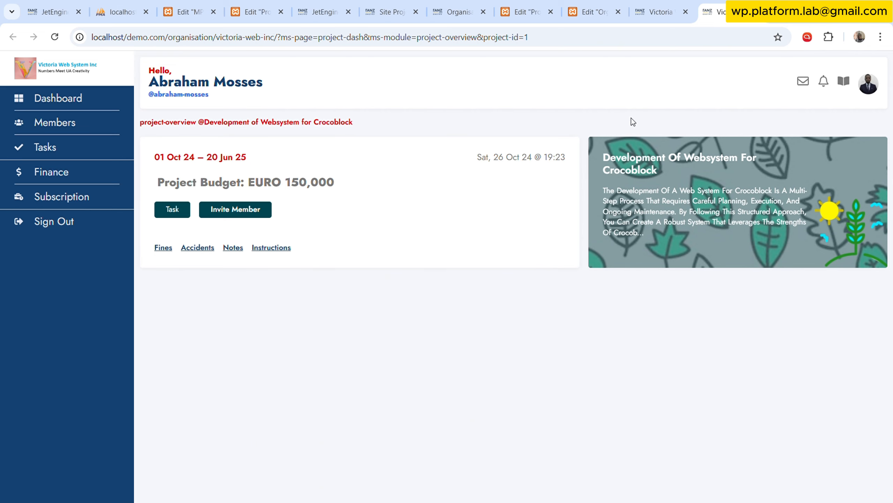
Return to the organisation item and replace its Org Banner with background-paterns.jpg from the media library.
left_click(393, 11)
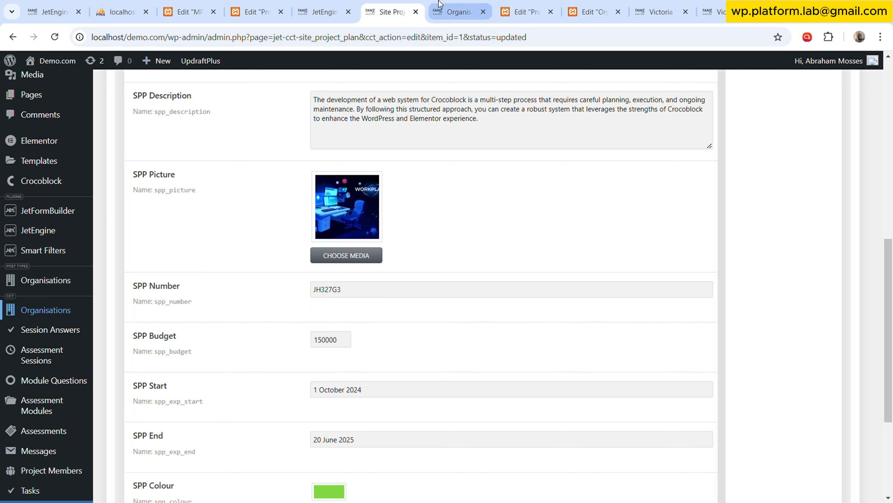
left_click(457, 11)
scroll(394, 443, "down", 6)
left_click(346, 380)
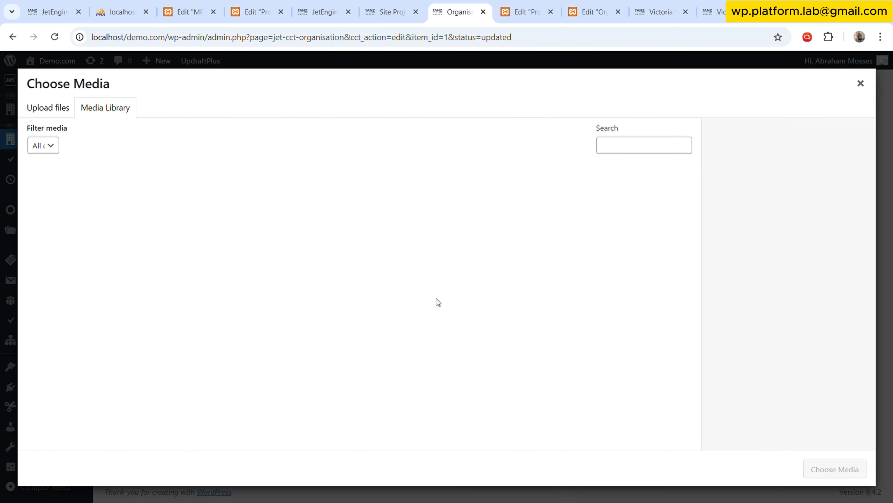
left_click(321, 219)
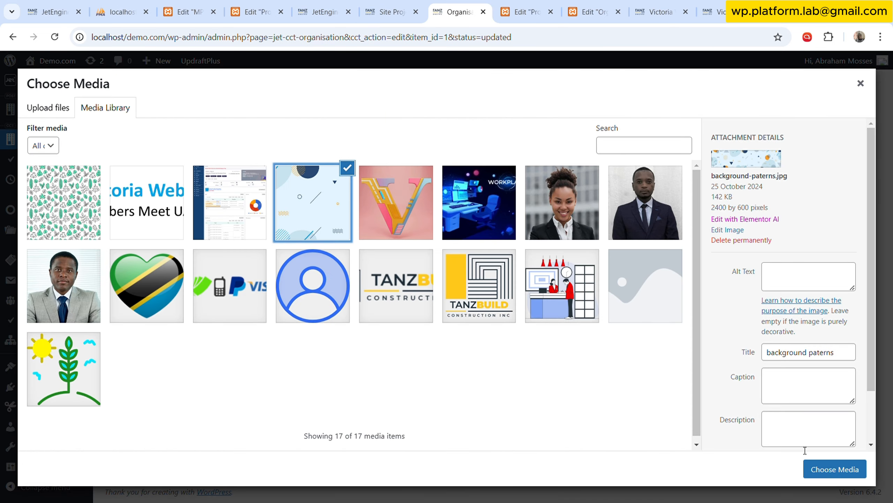
left_click(824, 470)
Set the organisation's Org Color to a dark orange-brown and save the item.
left_click(323, 148)
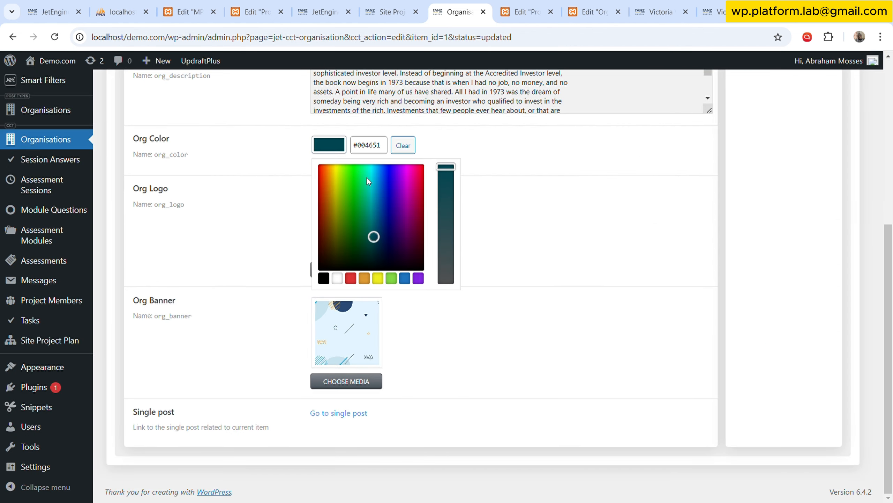
left_click_drag(332, 210, 327, 211)
left_click(630, 251)
scroll(630, 250, "up", 5)
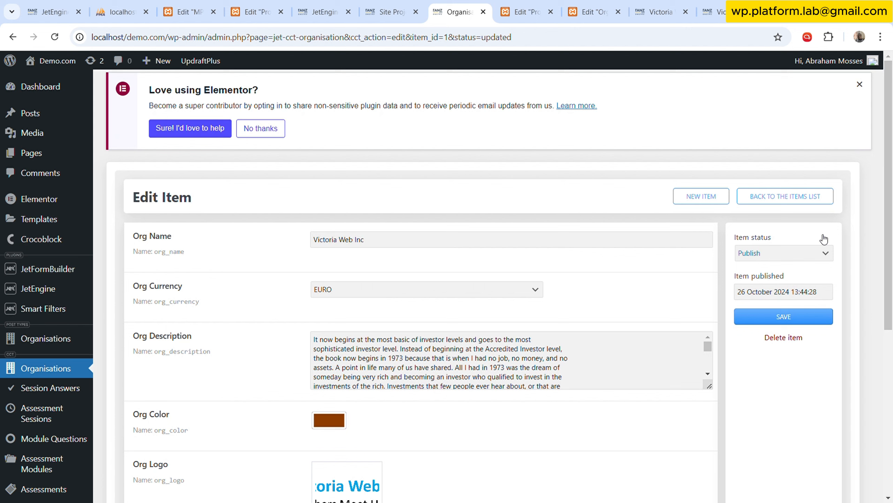
left_click(787, 329)
Refresh the live project overview page to examine the slide and buttons with the updated organisation colour and banner.
left_click(717, 11)
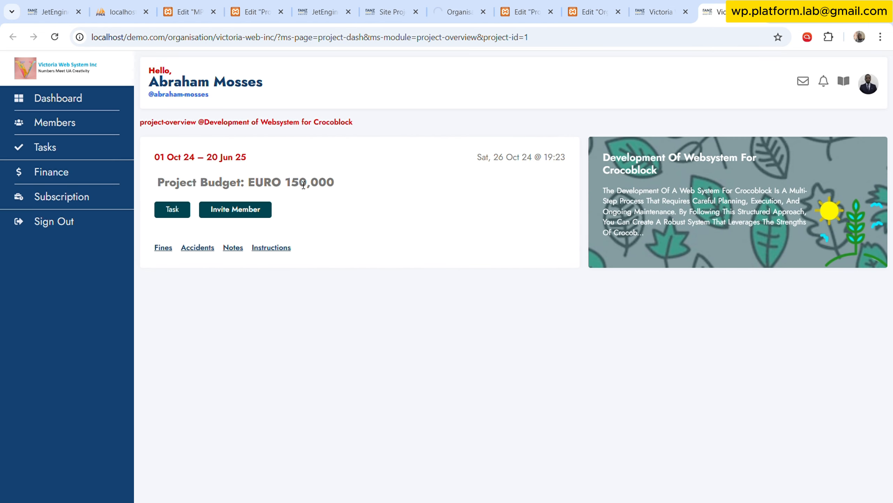
left_click(57, 37)
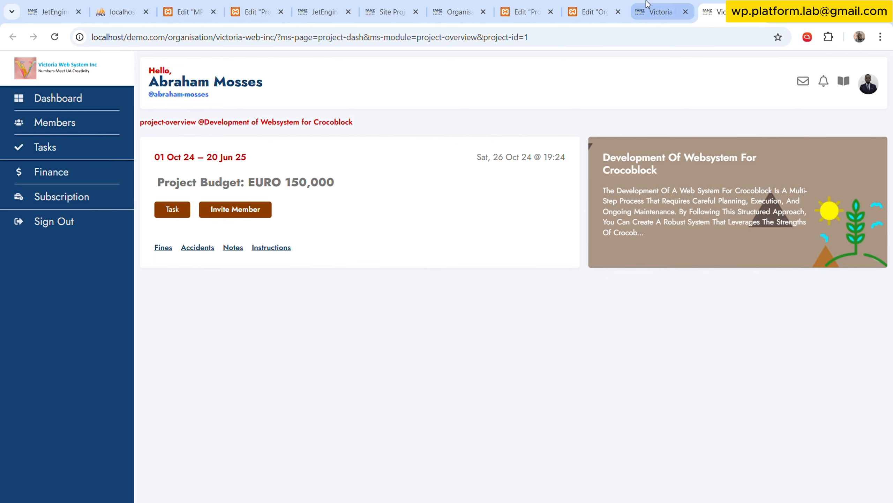
left_click(593, 5)
left_click(659, 6)
left_click(704, 6)
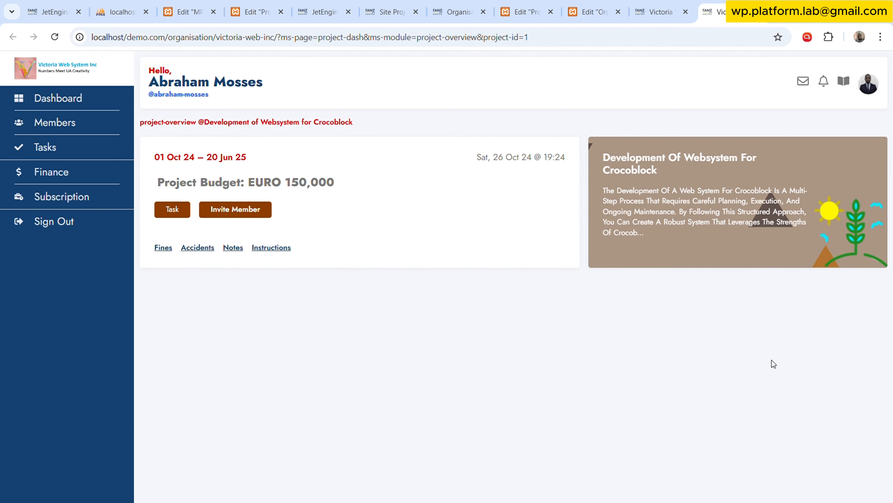
Copy the Man Hours Fun Fact container from the MPM Projectboard template and return to the Project Overview template.
left_click(547, 6)
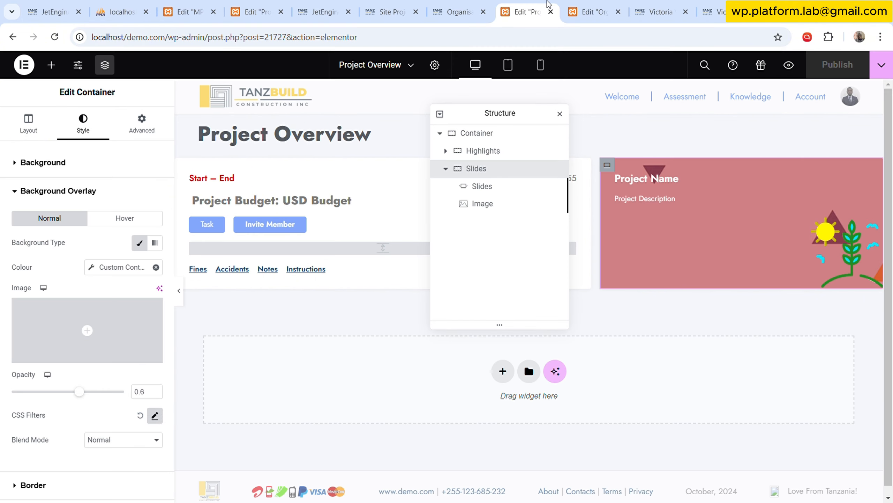
left_click(457, 12)
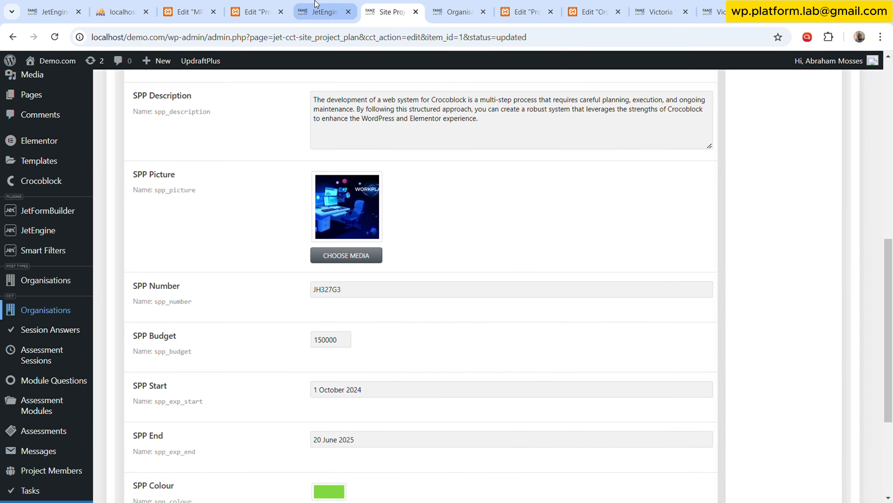
left_click(274, 6)
left_click(190, 11)
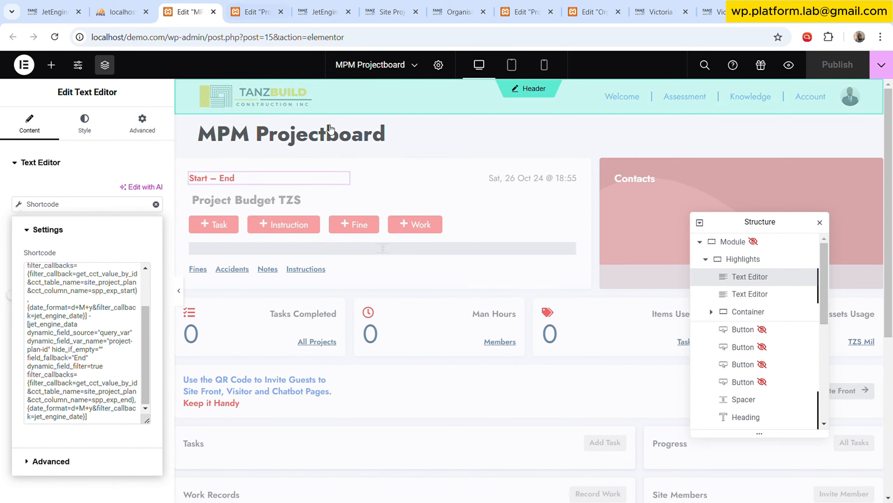
scroll(368, 312, "down", 1)
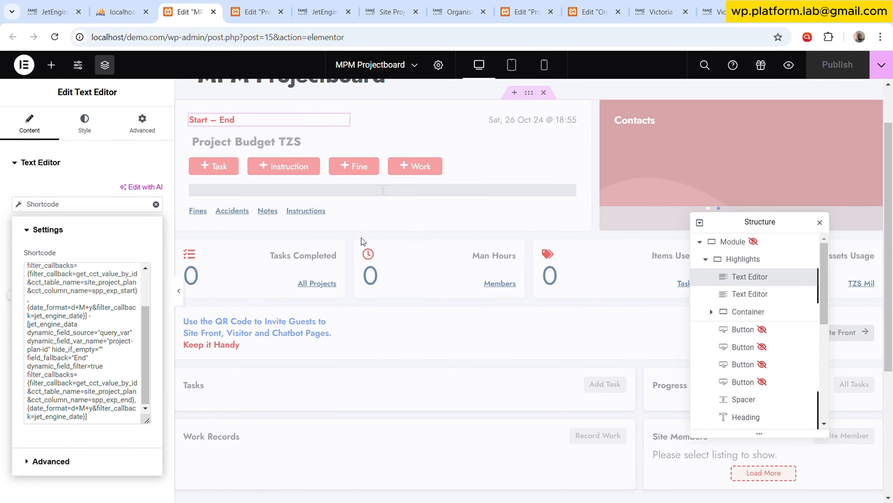
right_click(366, 248)
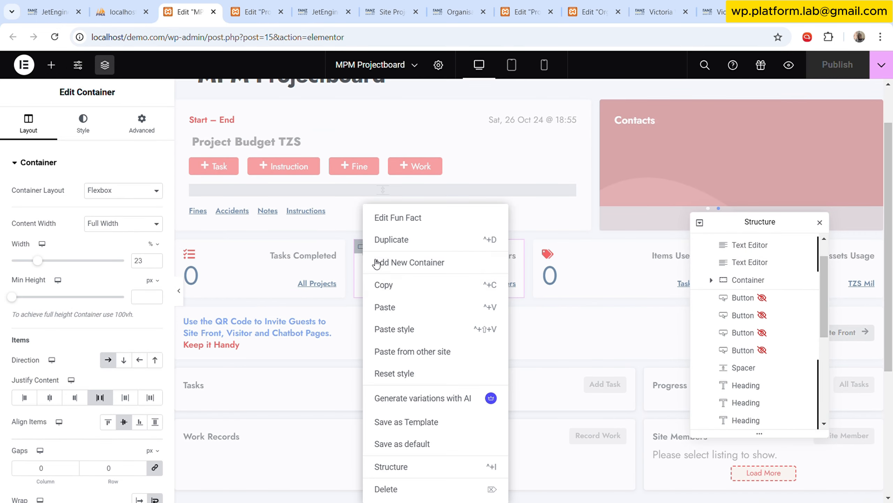
left_click(399, 286)
left_click(528, 11)
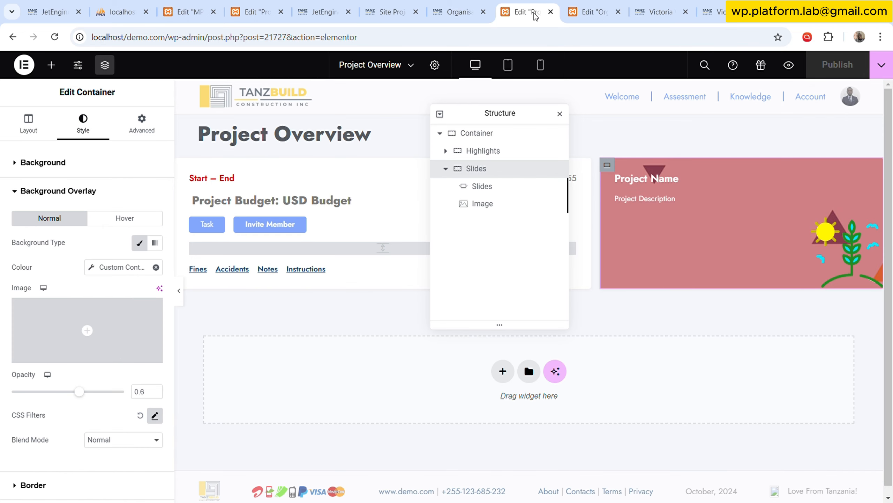
left_click(476, 169)
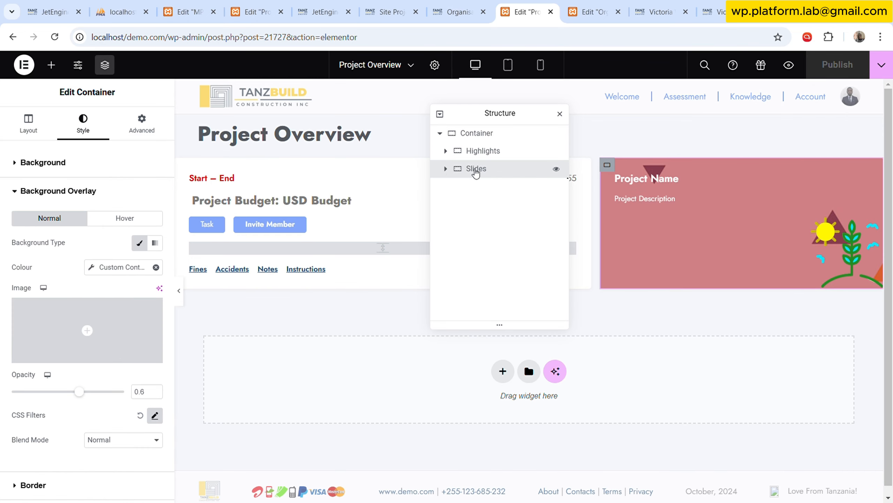
right_click(336, 348)
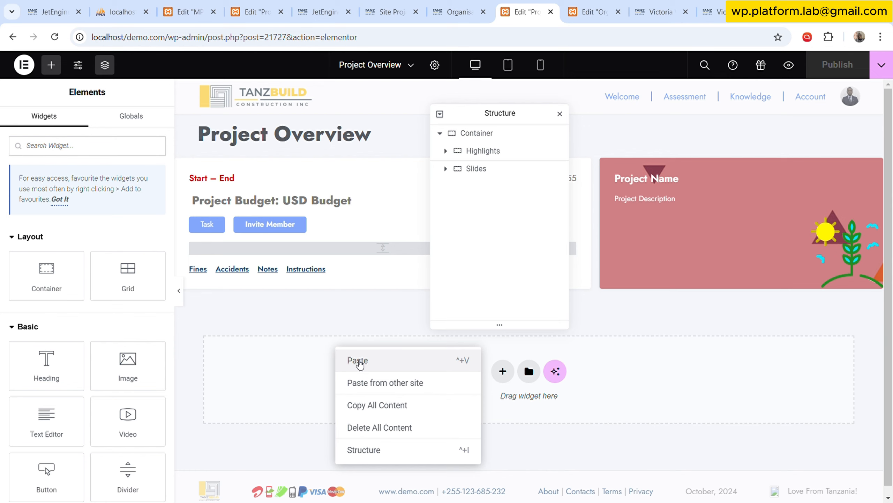
left_click(358, 363)
right_click(467, 188)
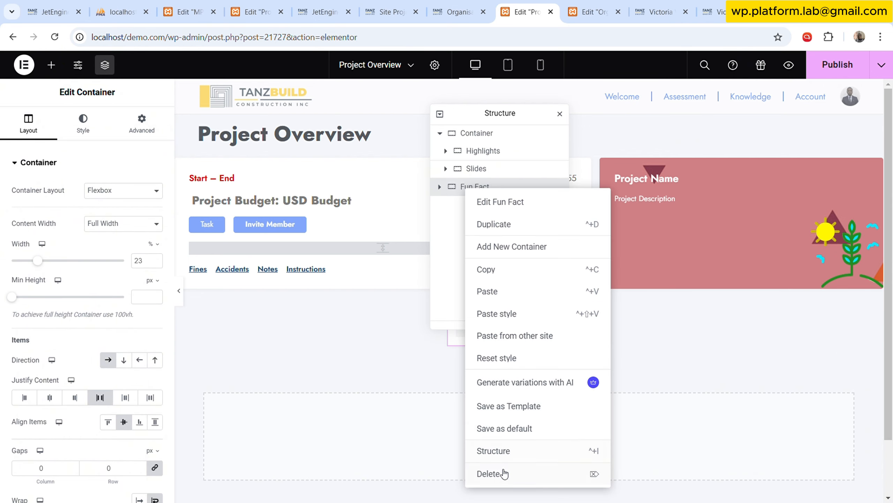
left_click(504, 474)
Paste the copied Fun Fact container inside the main Container that holds Highlights and Slides.
left_click(471, 133)
right_click(485, 133)
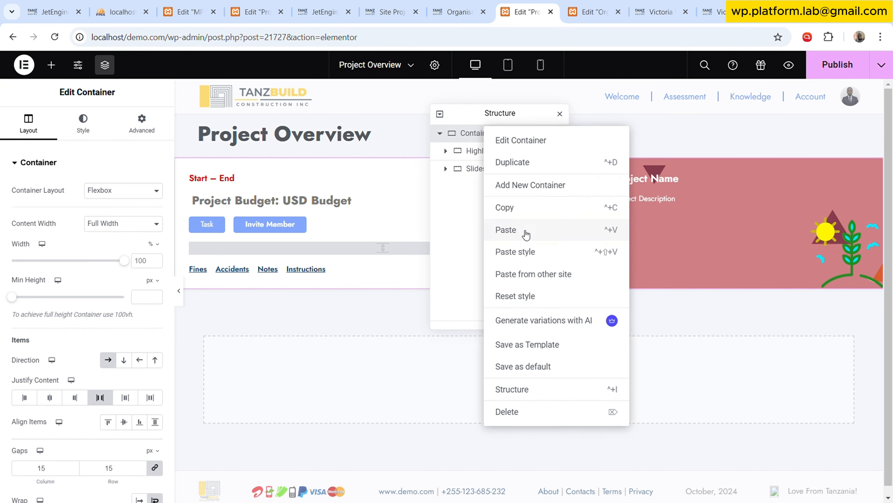
left_click(526, 232)
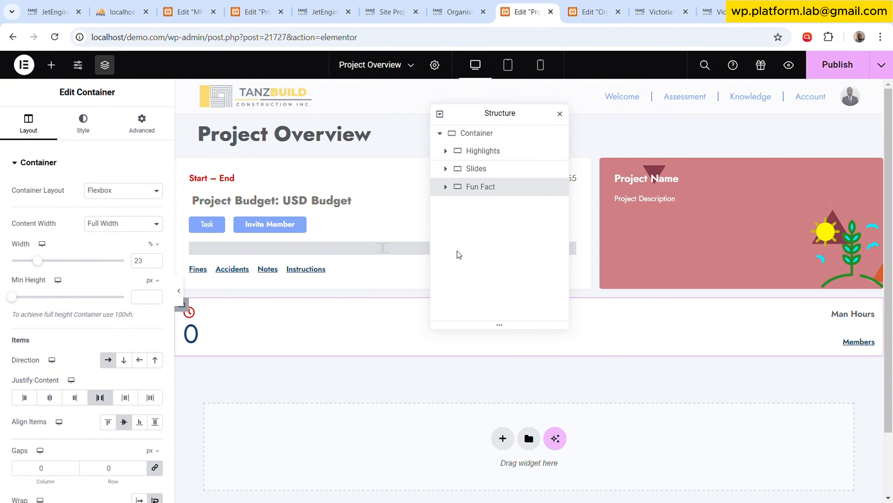
left_click_drag(526, 120, 31, 193)
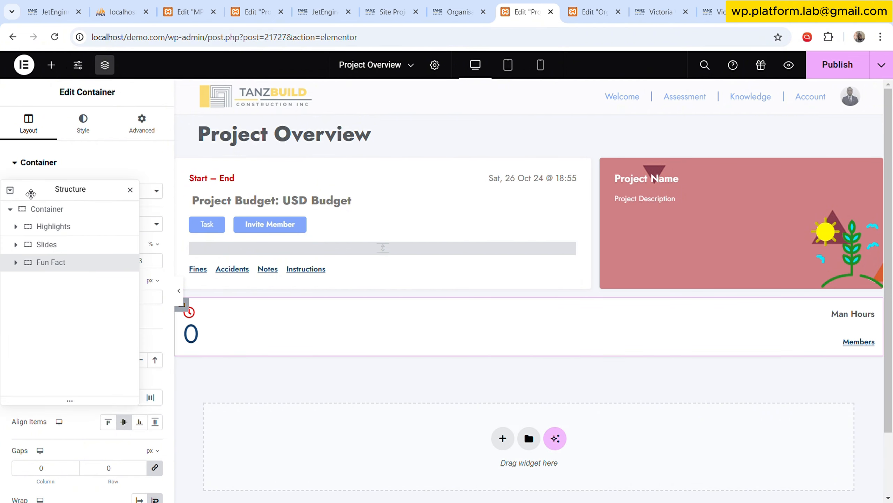
left_click_drag(96, 191, 494, 128)
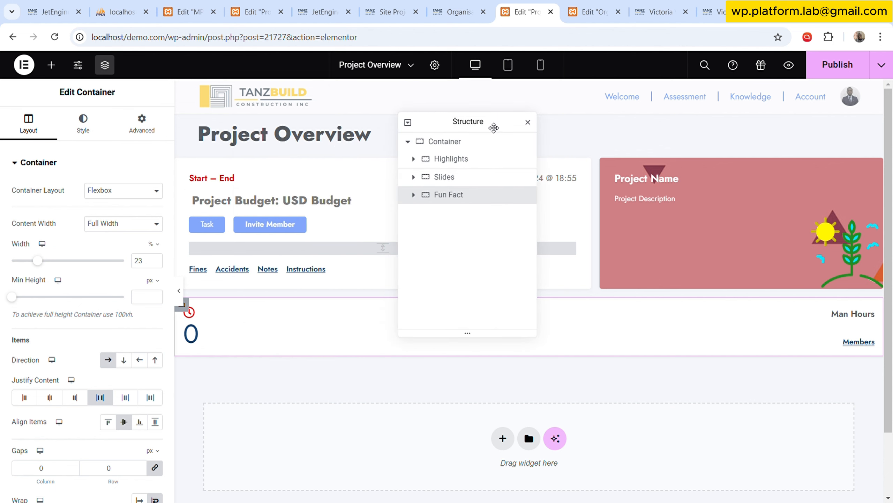
Set the layout size of the Man Hours text editor in the Fun Fact container to None.
left_click(414, 195)
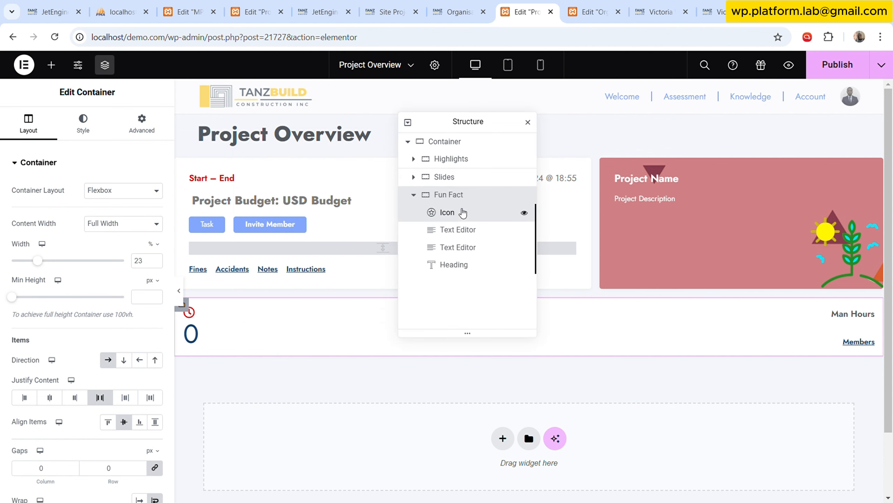
left_click(463, 213)
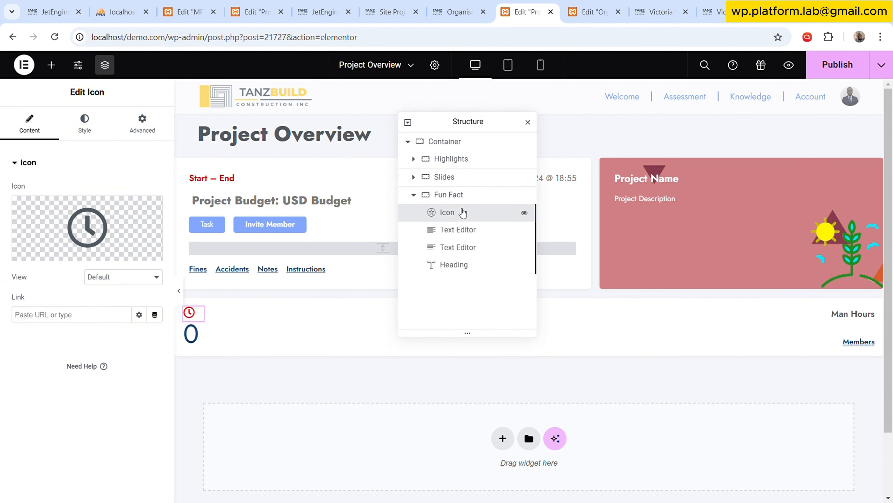
left_click(464, 230)
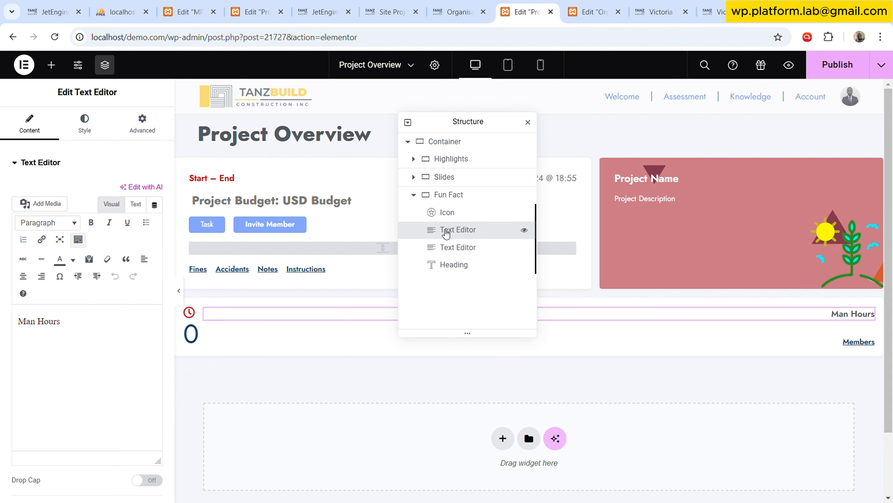
left_click_drag(475, 123, 445, 217)
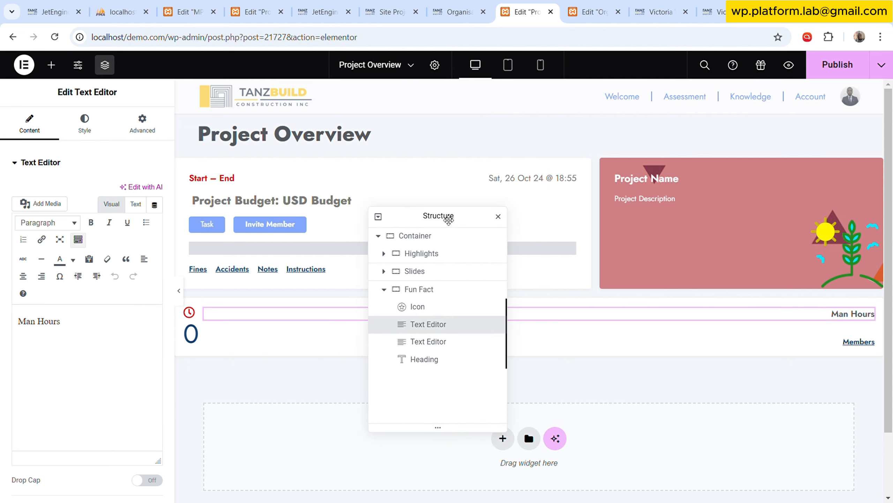
left_click(86, 130)
left_click(154, 136)
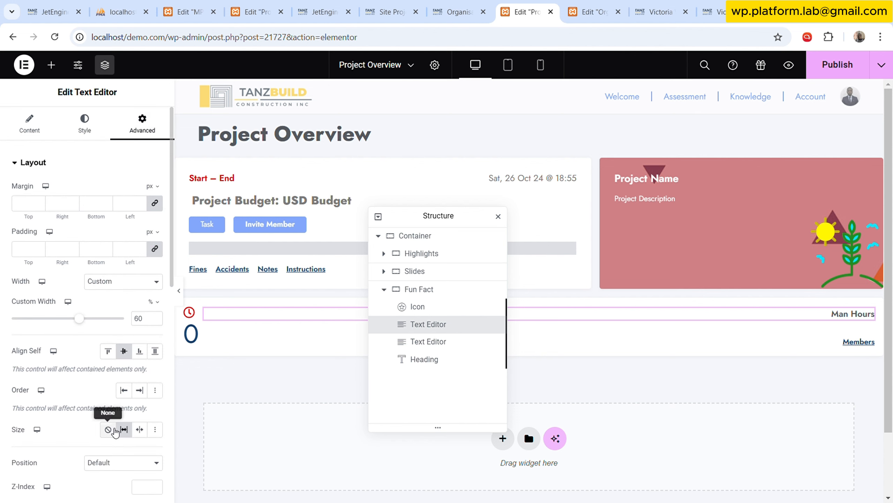
left_click(113, 432)
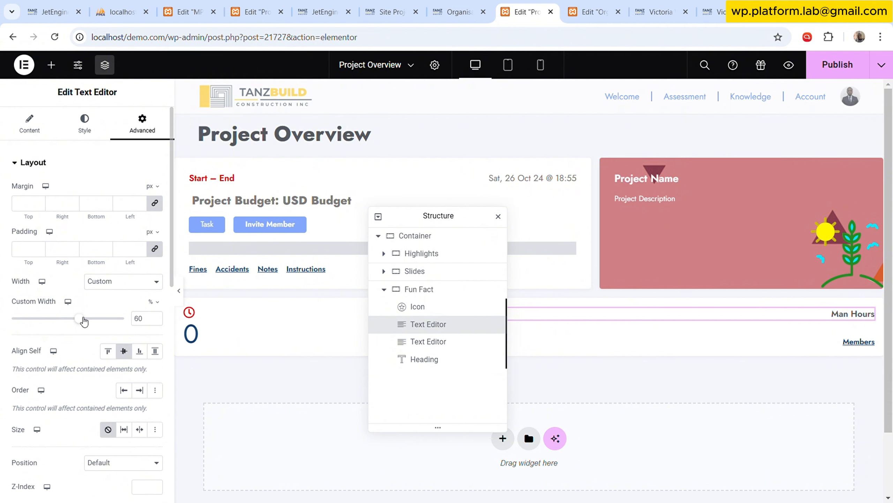
Set the Man Hours text editor's layout size to Grow and keep its custom width at 60%.
left_click_drag(84, 321, 90, 321)
left_click(124, 429)
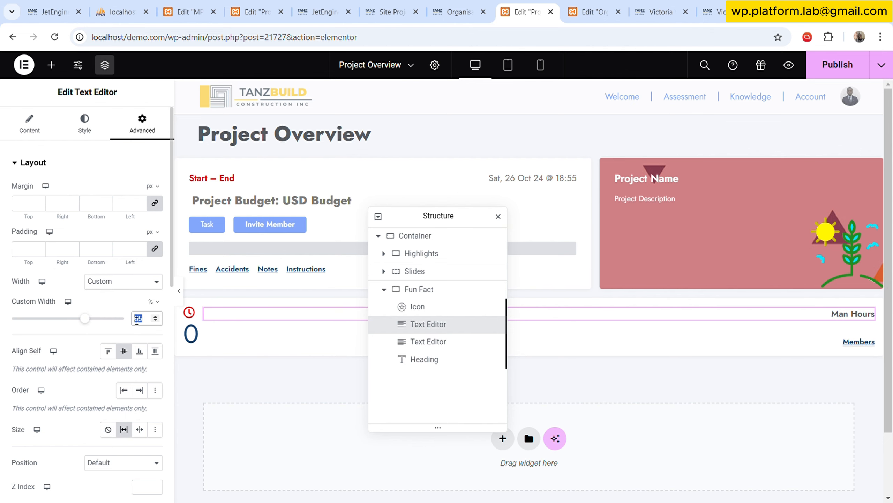
Set the Fun Fact container's layout size to None and preview the template without the editing controls.
left_click(443, 308)
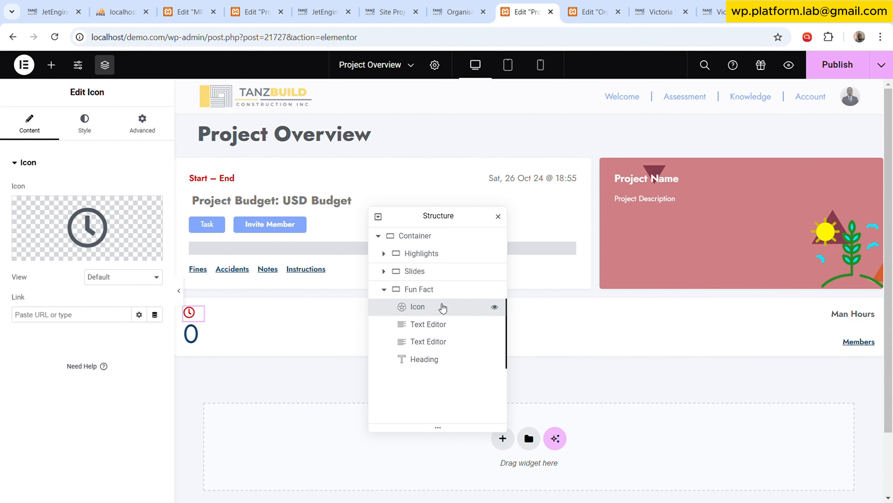
left_click(437, 290)
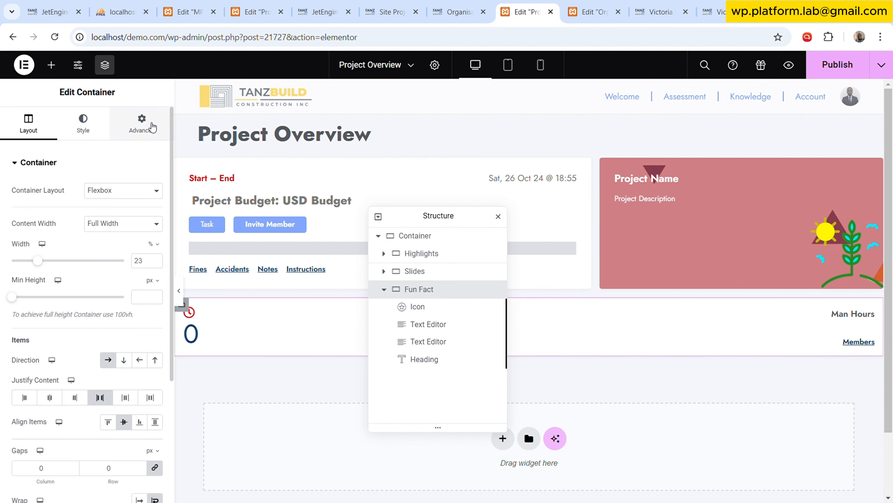
left_click(152, 127)
left_click(108, 368)
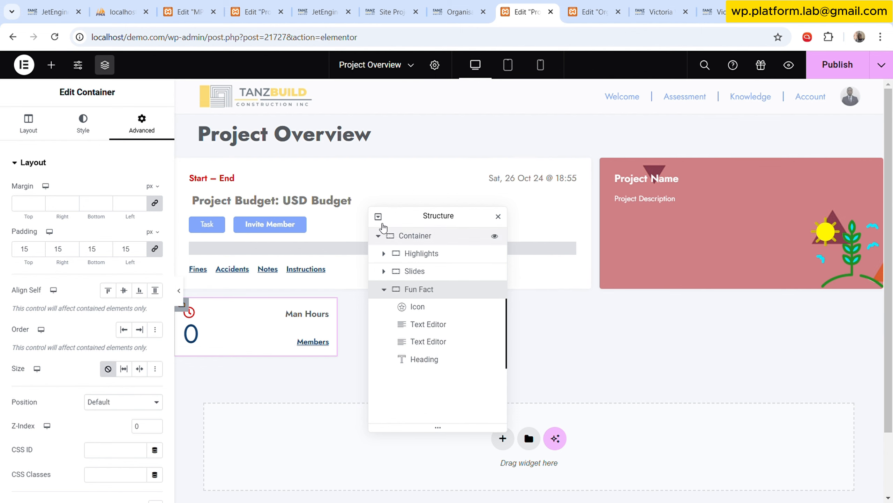
left_click_drag(432, 219, 528, 180)
left_click(179, 296)
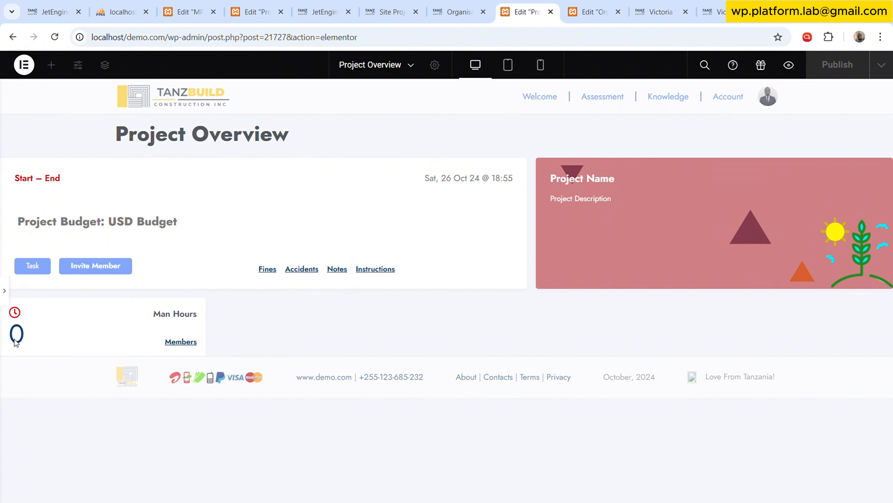
left_click(6, 292)
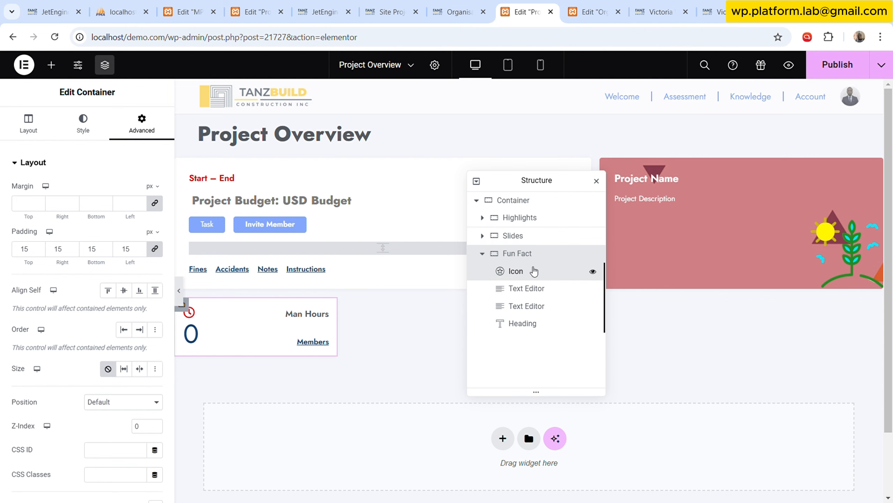
Review the settings of the icon, both text editors and the Members heading inside the Fun Fact container.
left_click(534, 270)
left_click(537, 289)
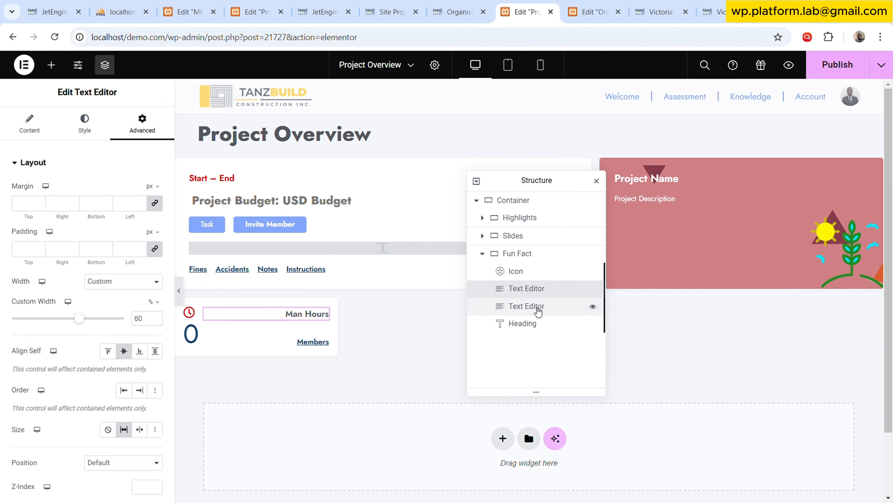
left_click(538, 312)
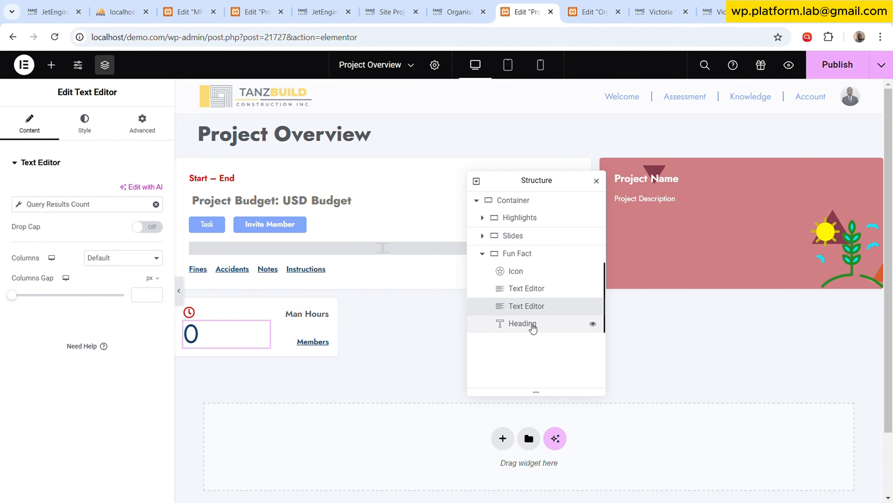
left_click(532, 324)
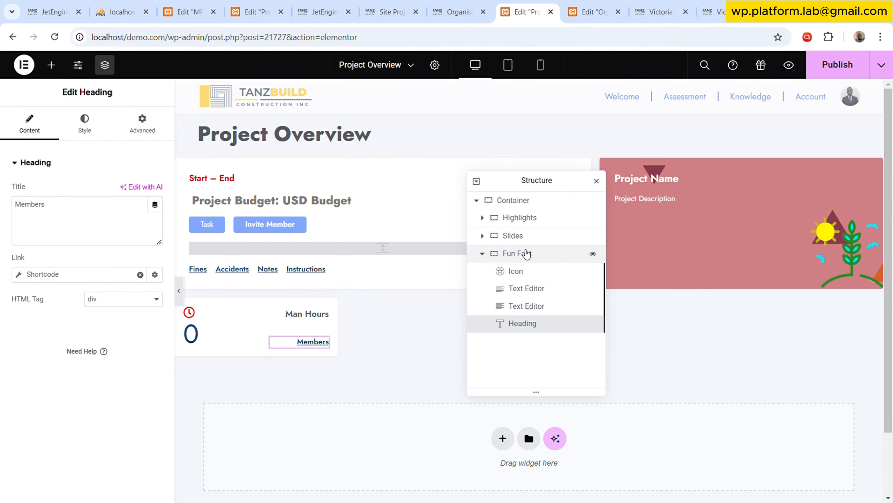
left_click(528, 254)
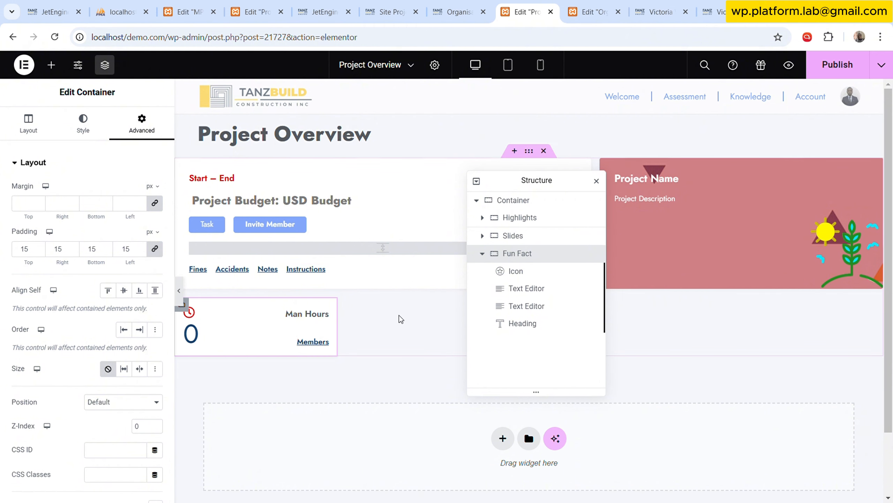
Examine the Fun Fact container's background, border and box shadow settings, including the shadow colour.
left_click(83, 124)
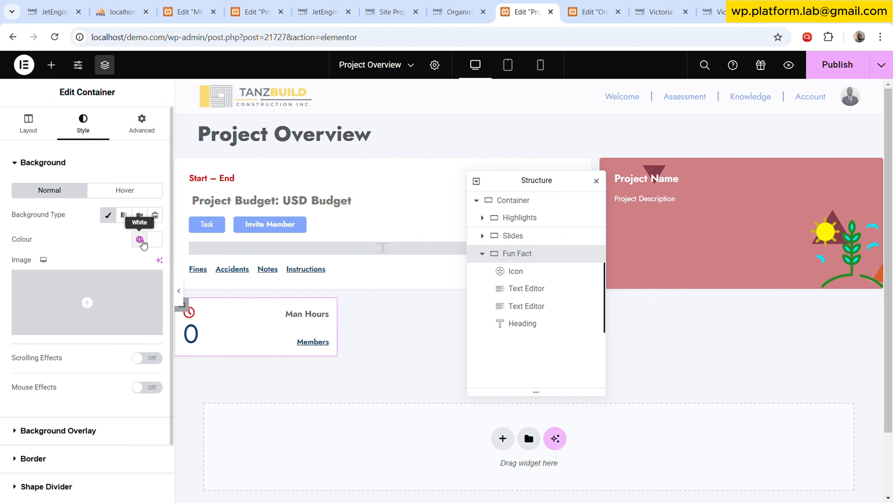
scroll(105, 281, "down", 2)
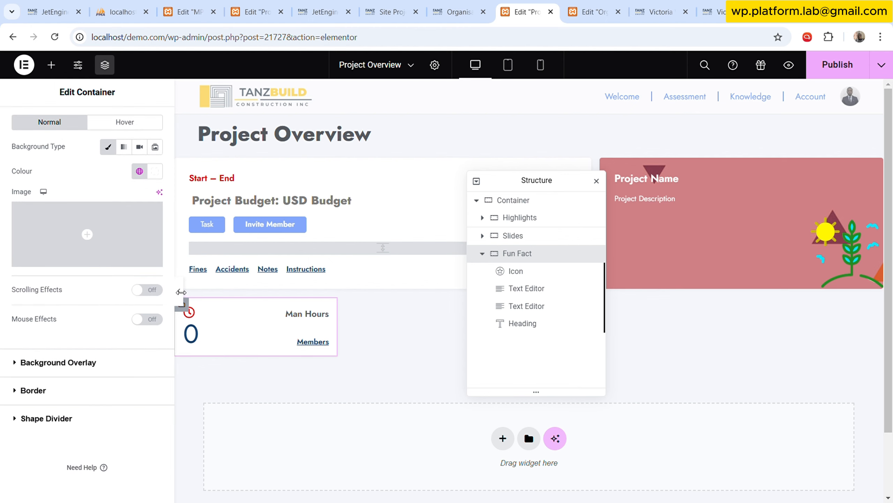
left_click(181, 292)
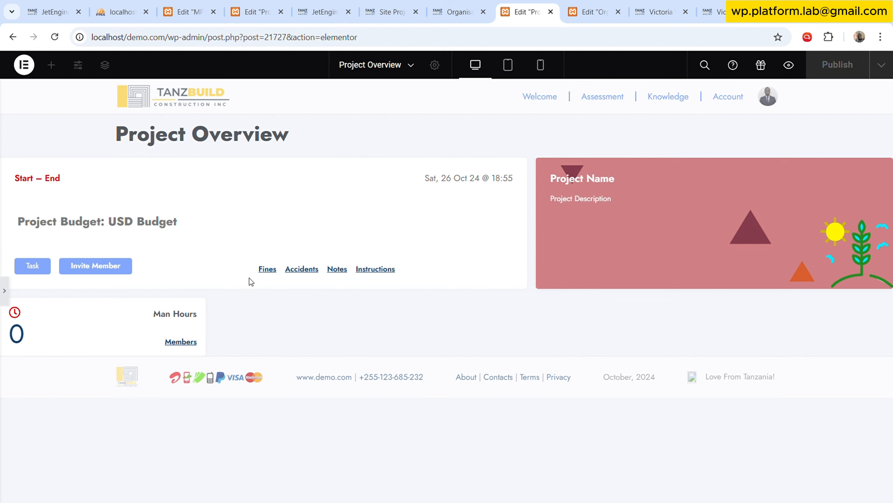
left_click(4, 289)
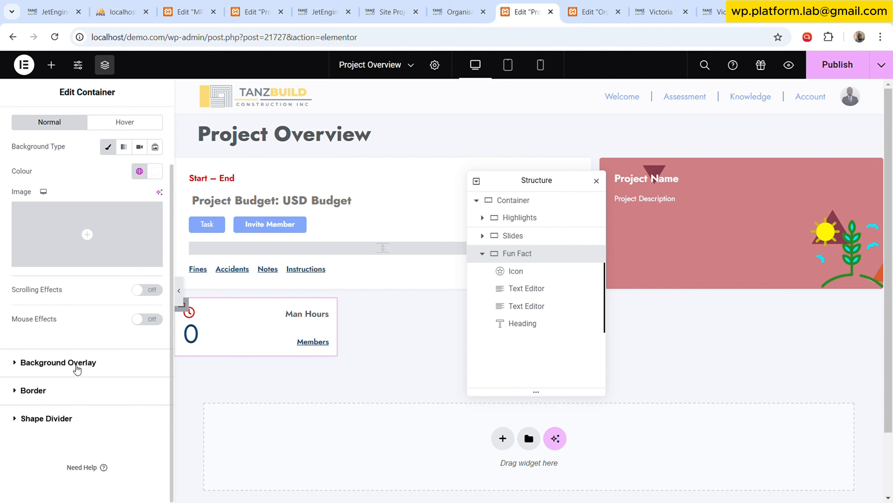
left_click(72, 390)
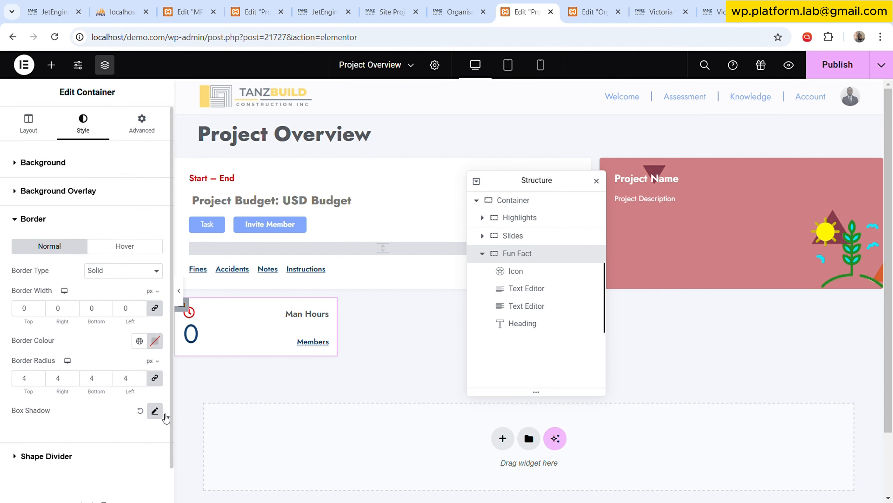
left_click(155, 410)
scroll(148, 369, "down", 3)
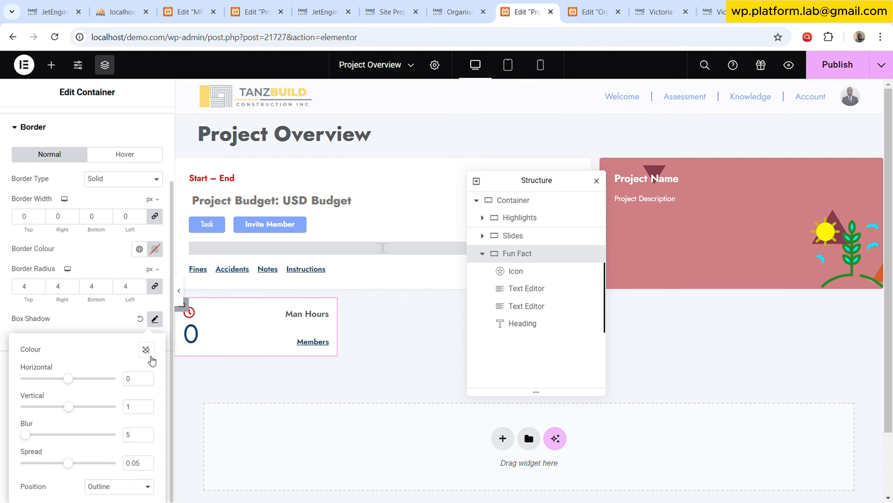
left_click(150, 355)
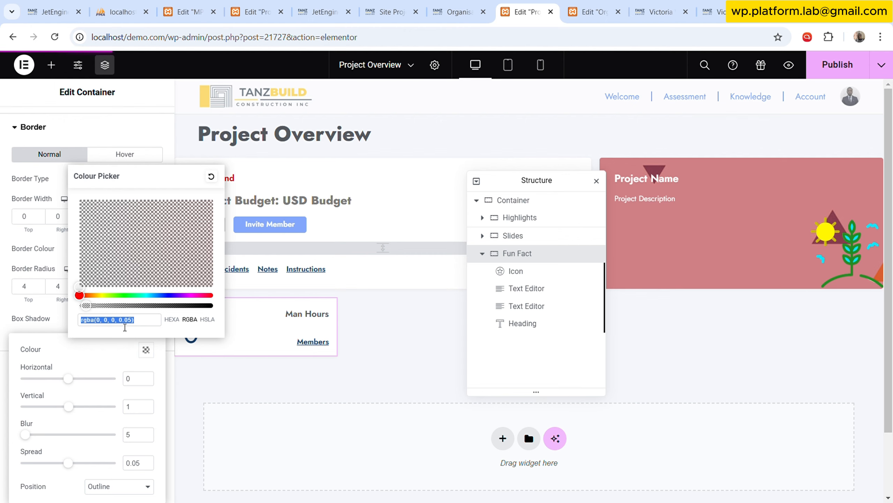
left_click(146, 326)
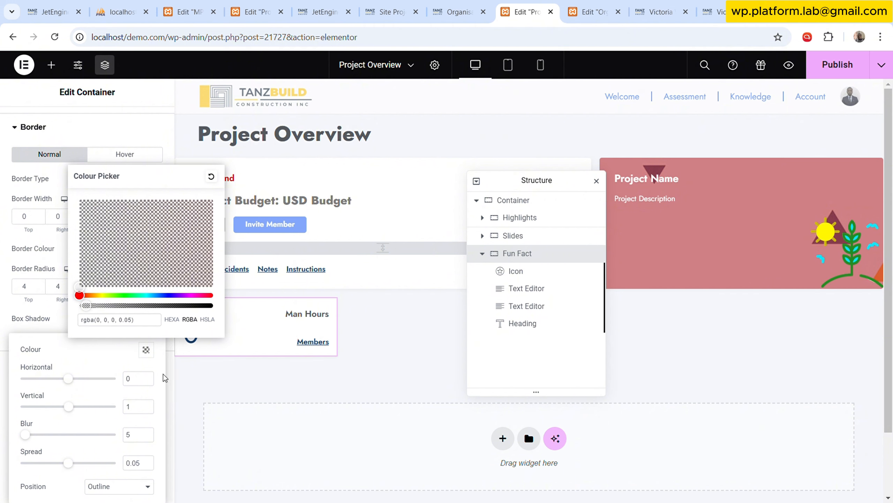
left_click(56, 311)
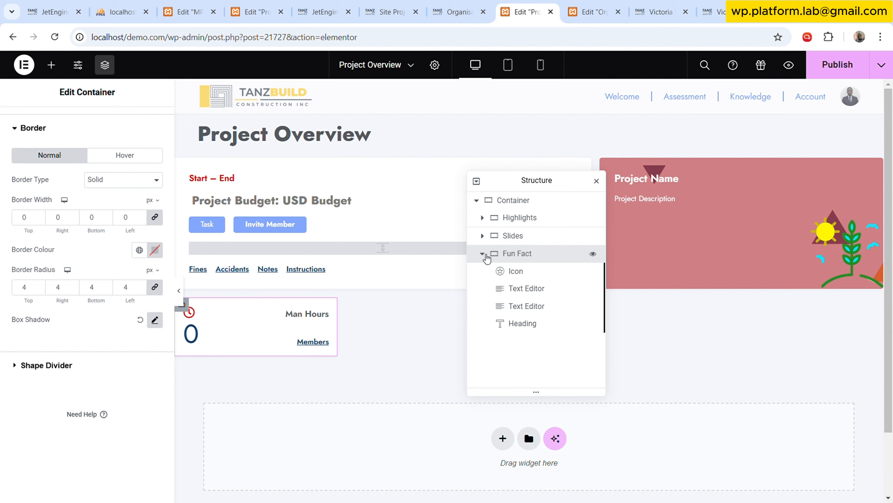
Set the Fun Fact container's layout size to Grow.
right_click(520, 259)
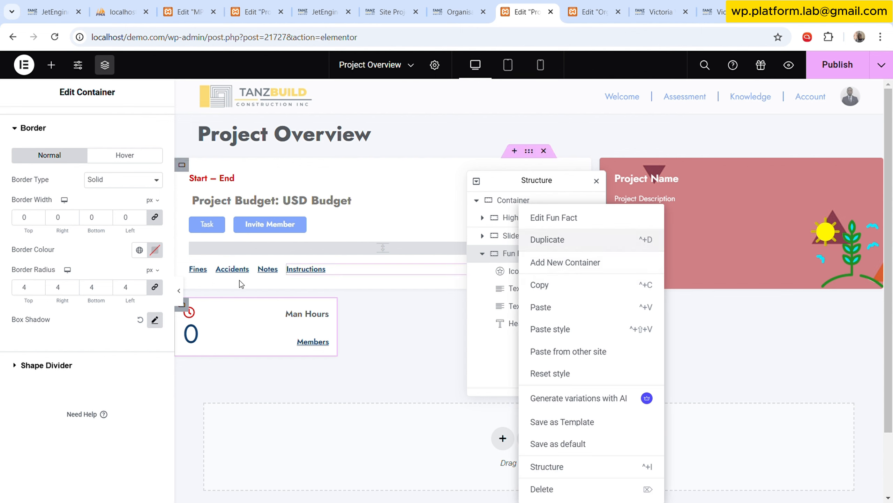
scroll(153, 124, "up", 3)
left_click(150, 123)
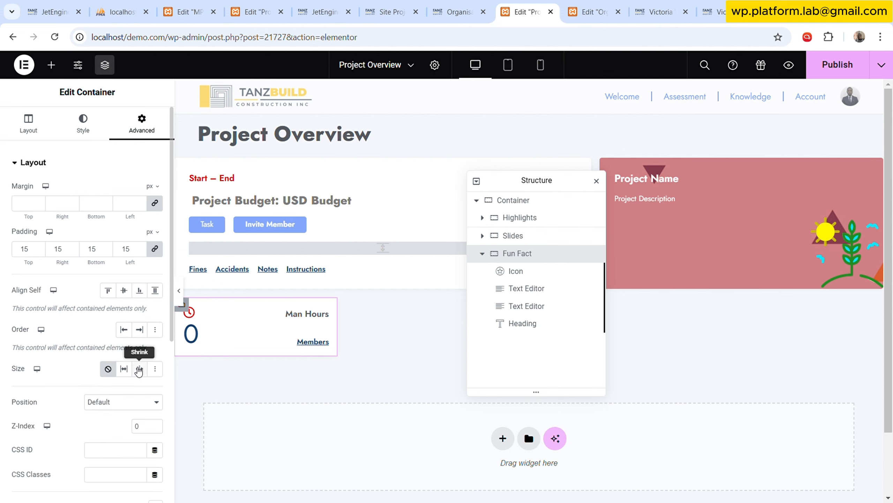
left_click(124, 369)
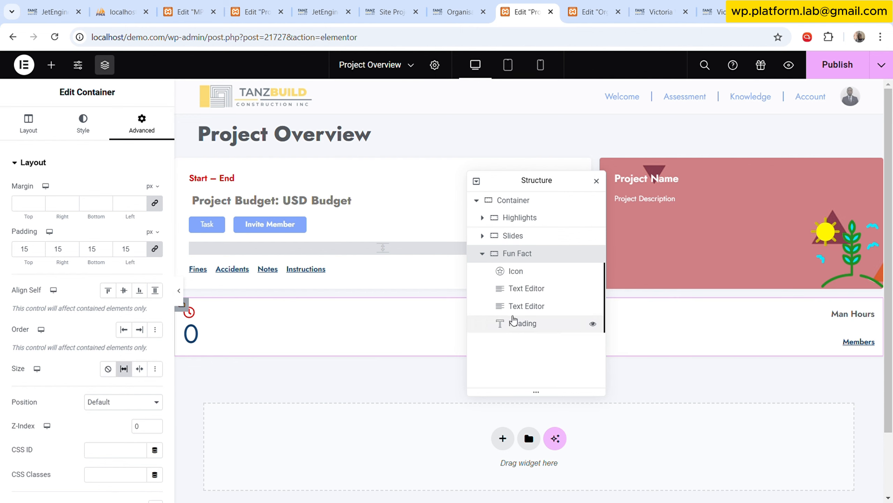
Duplicate the Fun Fact container three times to make a row of four cards.
right_click(528, 254)
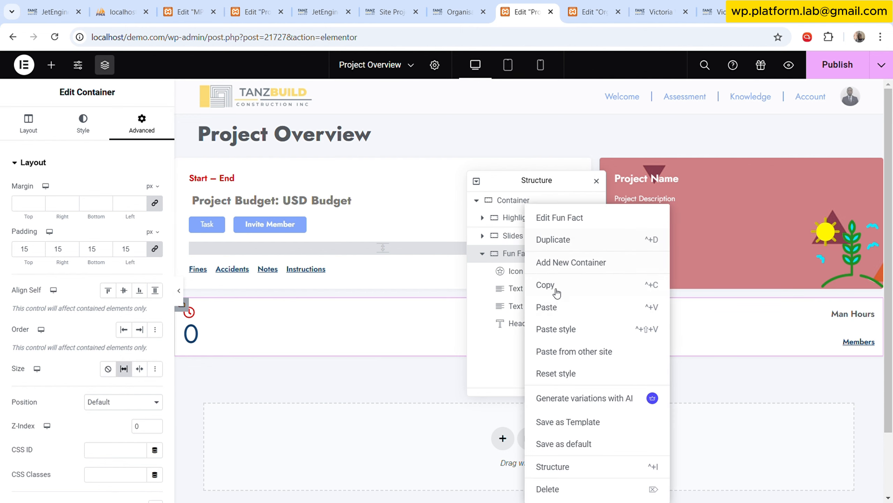
left_click(579, 242)
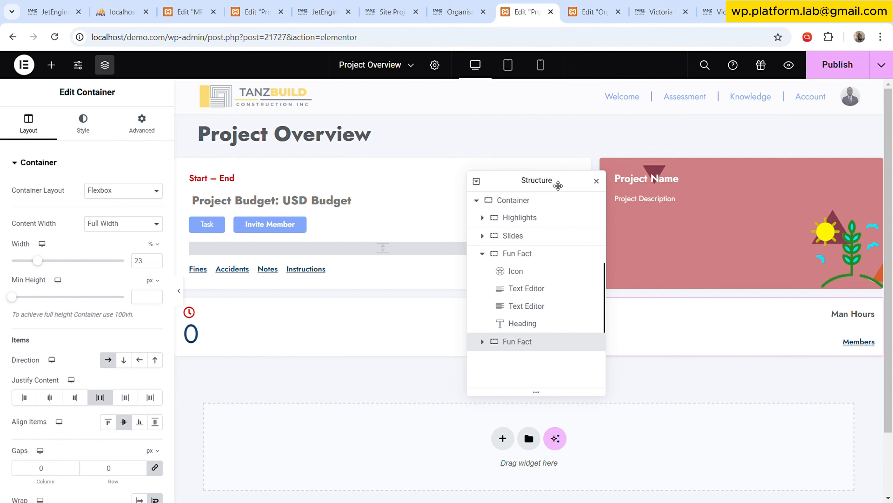
left_click_drag(558, 182, 407, 59)
right_click(370, 222)
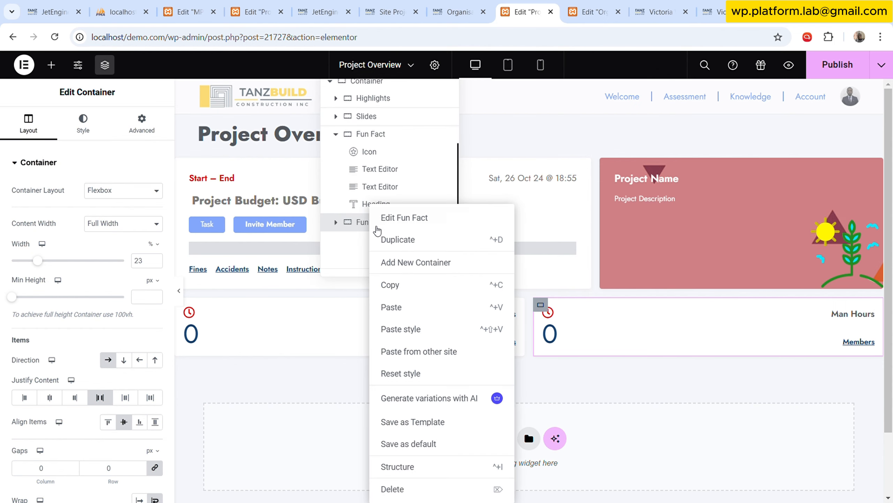
key("ctrl+d")
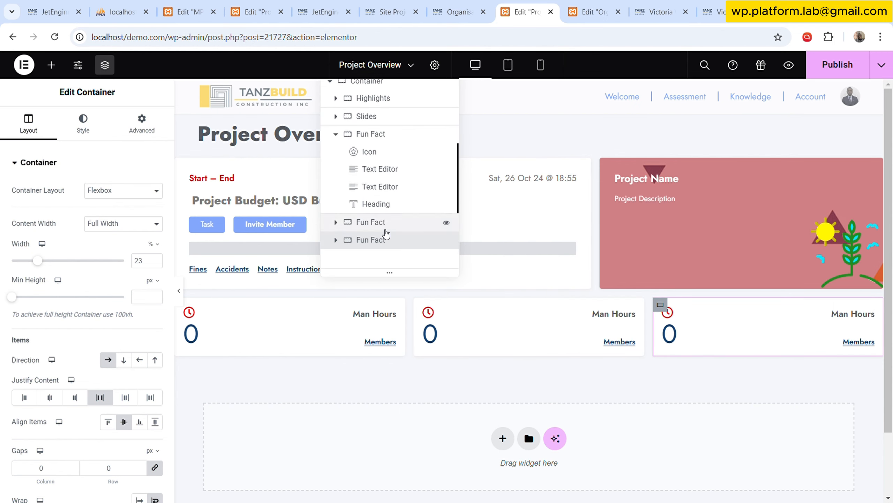
right_click(377, 240)
left_click(429, 242)
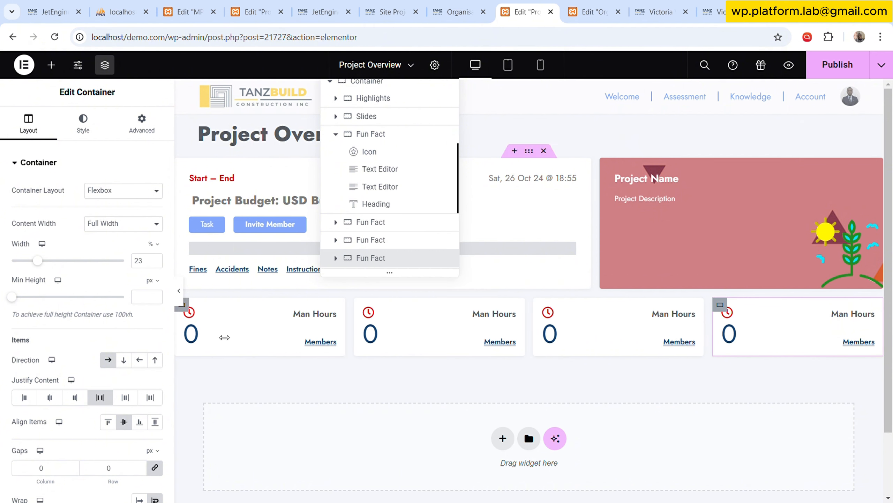
Publish the template, refresh the live project overview page to check the cards, and return to the template editor.
left_click(844, 72)
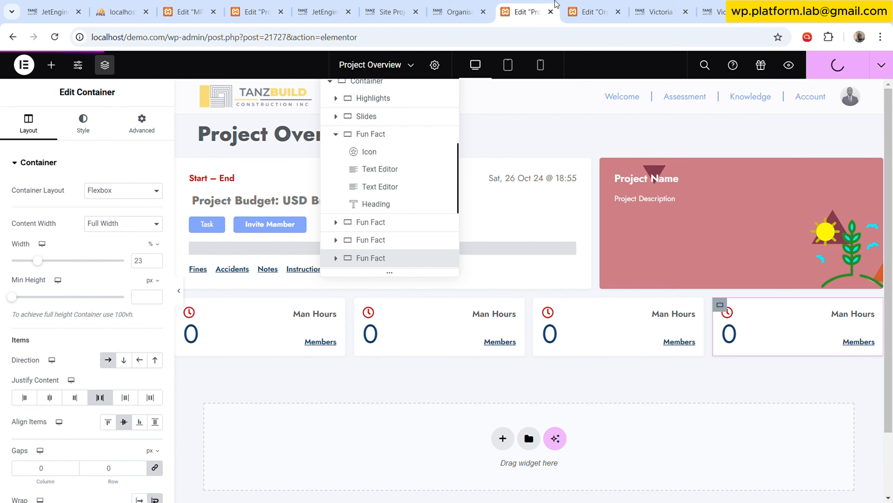
left_click(714, 12)
left_click(56, 41)
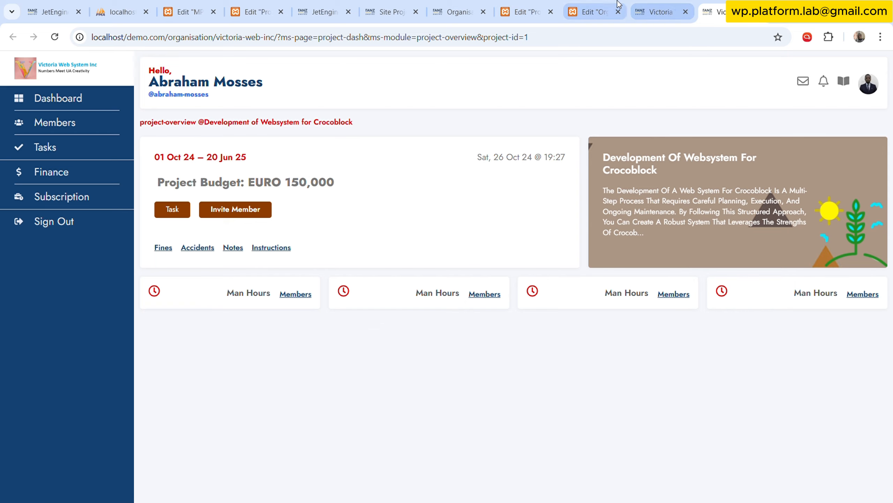
left_click(598, 11)
left_click(538, 8)
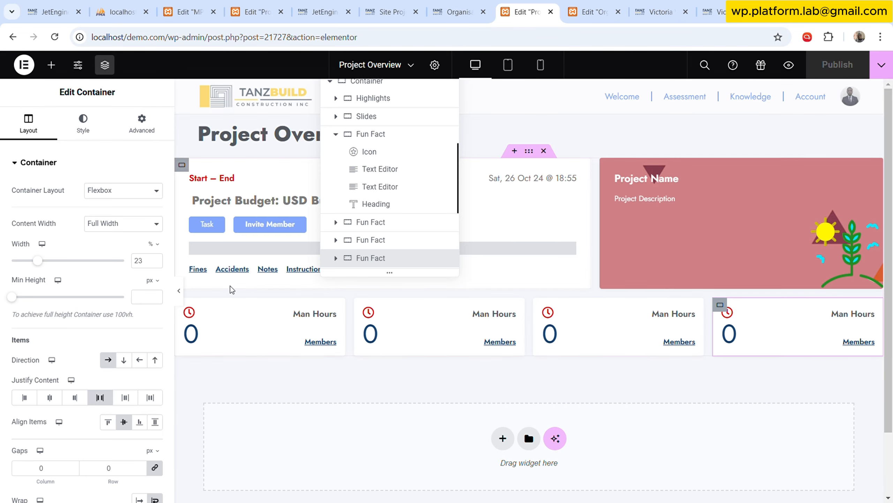
Replace the Query Results Count dynamic tag in the first Fun Fact card's number text editor with the static text 11.
left_click(262, 330)
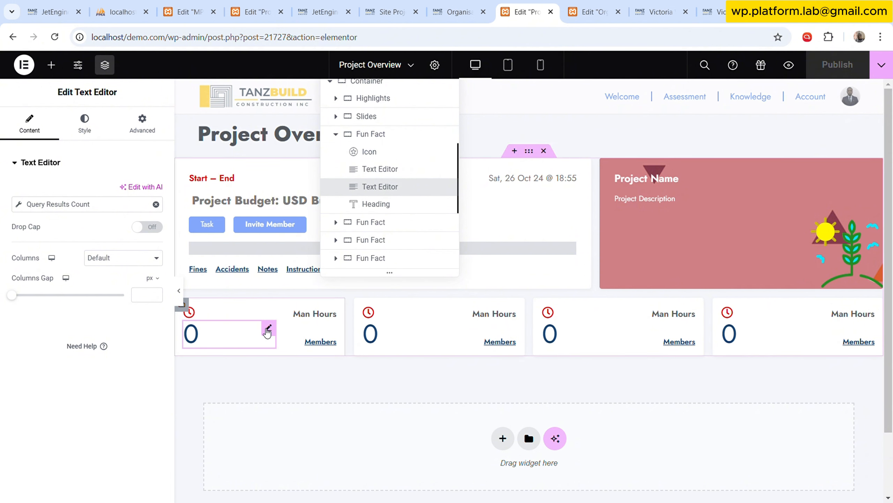
left_click(155, 204)
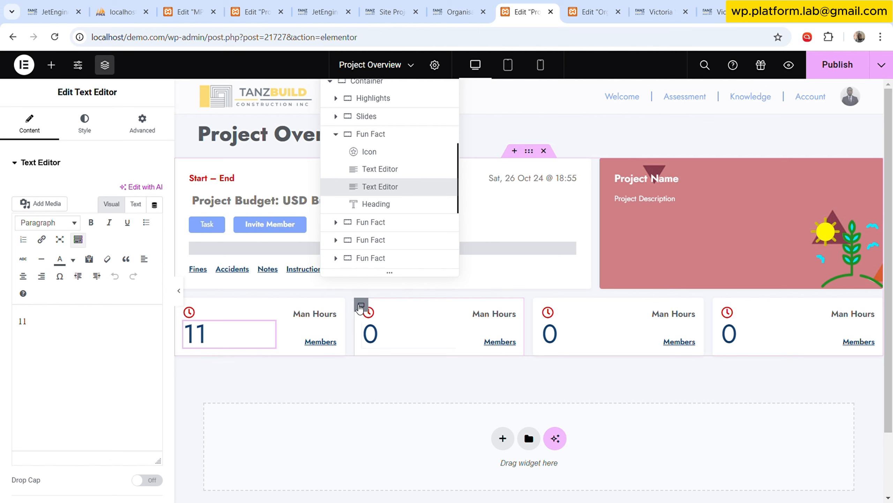
Delete the three duplicated Fun Fact containers, keeping only the first one with the number 11.
right_click(361, 305)
left_click(383, 488)
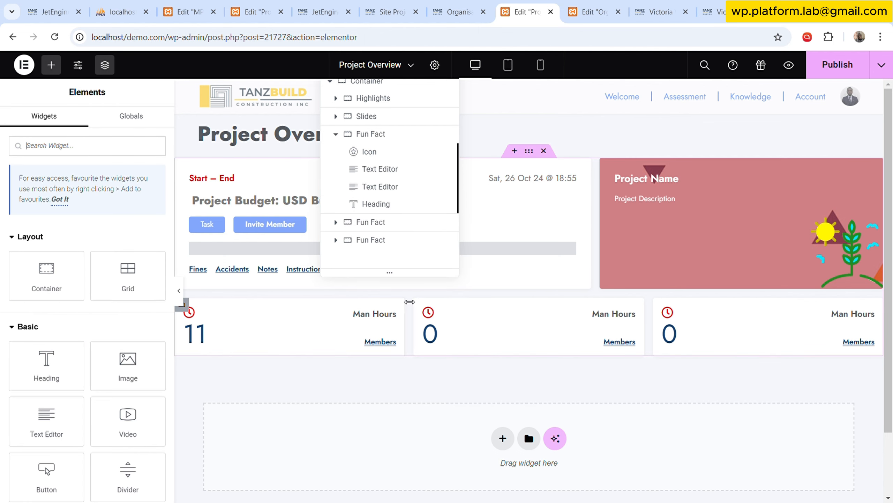
right_click(419, 304)
left_click(460, 488)
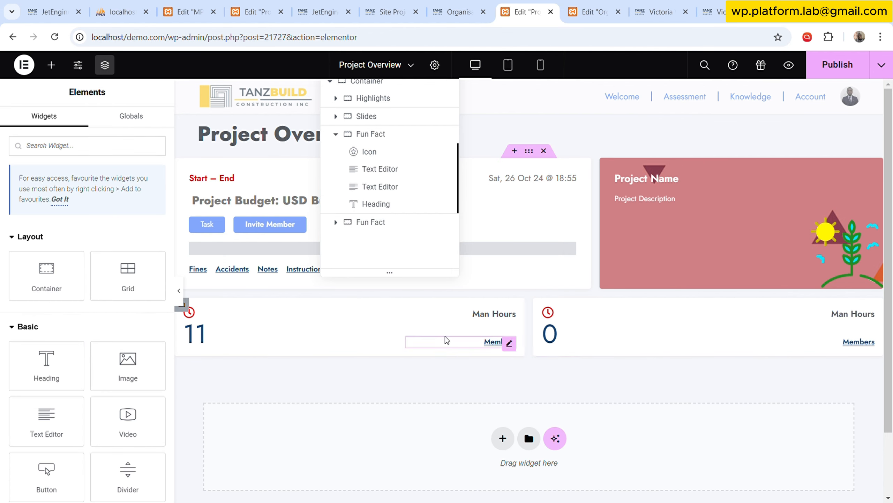
right_click(544, 305)
left_click(574, 490)
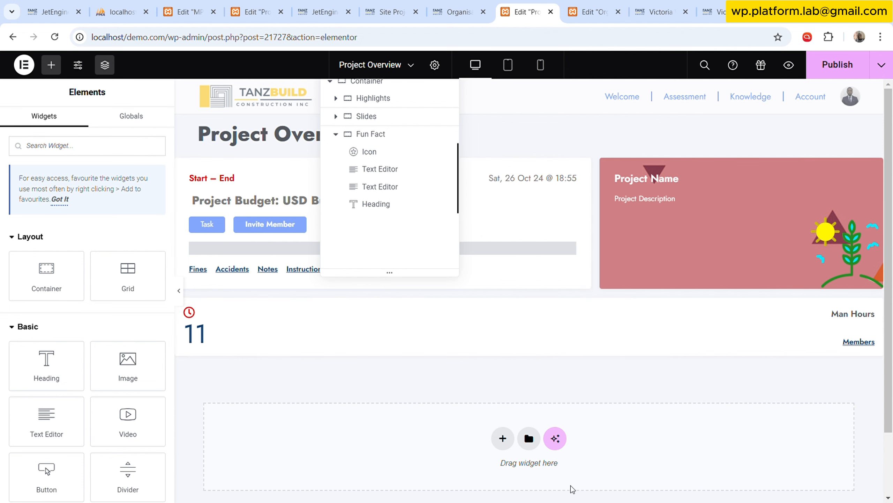
Duplicate the Fun Fact container numbered 11 three times to form a row of four cards, and publish the template.
left_click(380, 139)
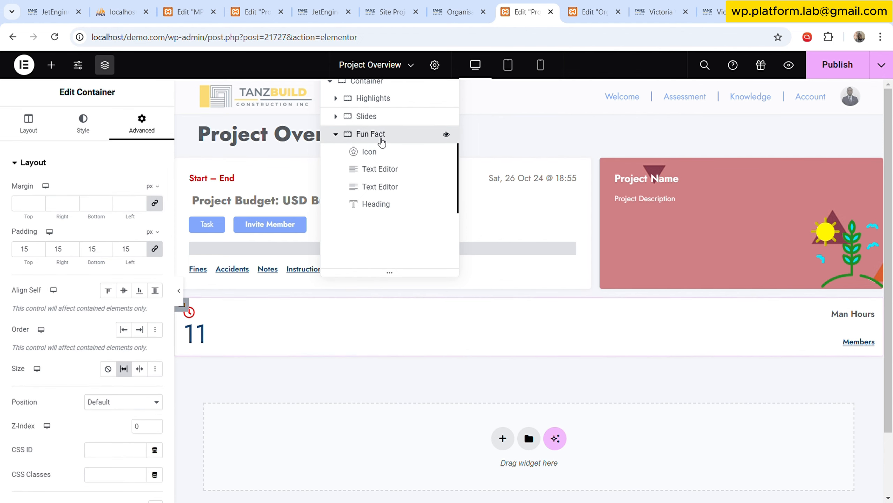
right_click(380, 140)
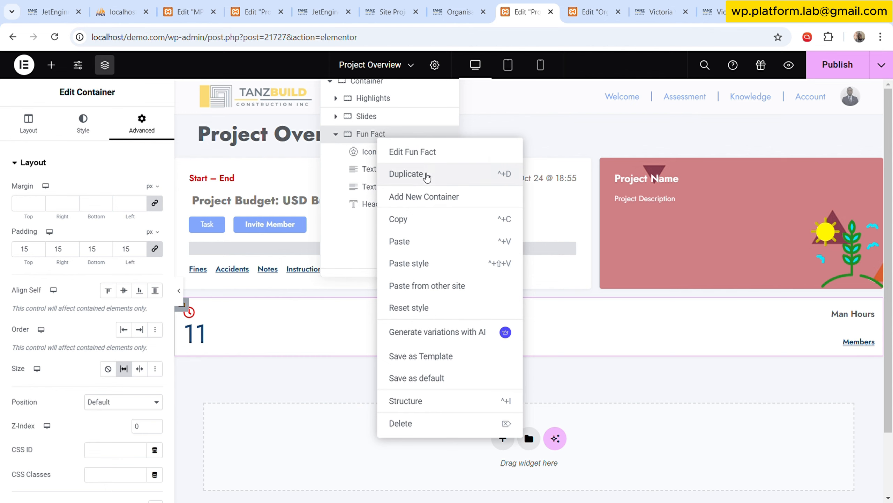
left_click(425, 175)
right_click(383, 134)
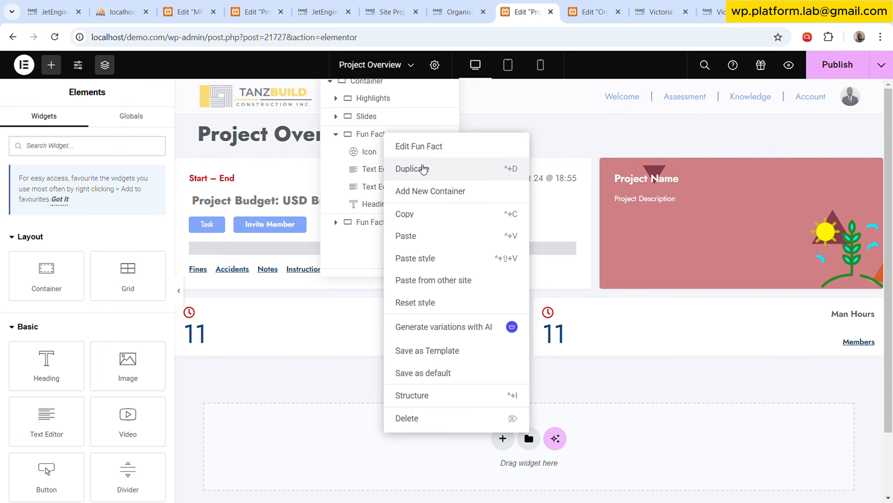
left_click(392, 165)
right_click(374, 132)
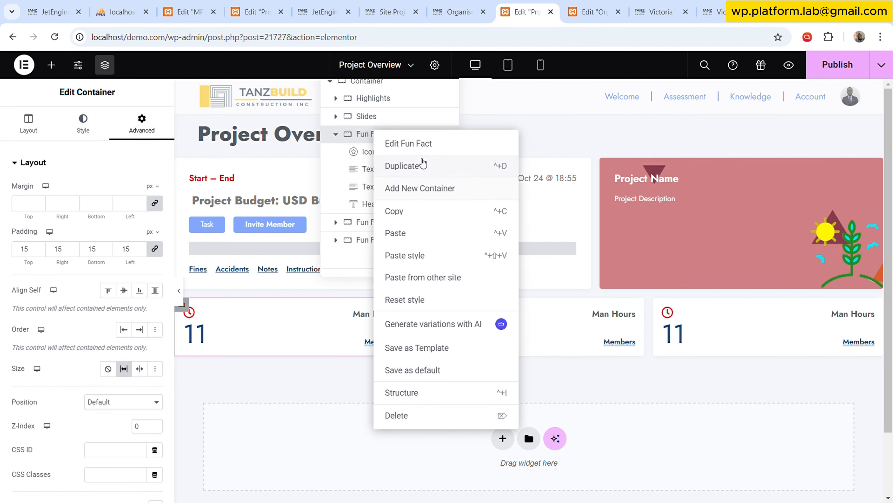
left_click(422, 164)
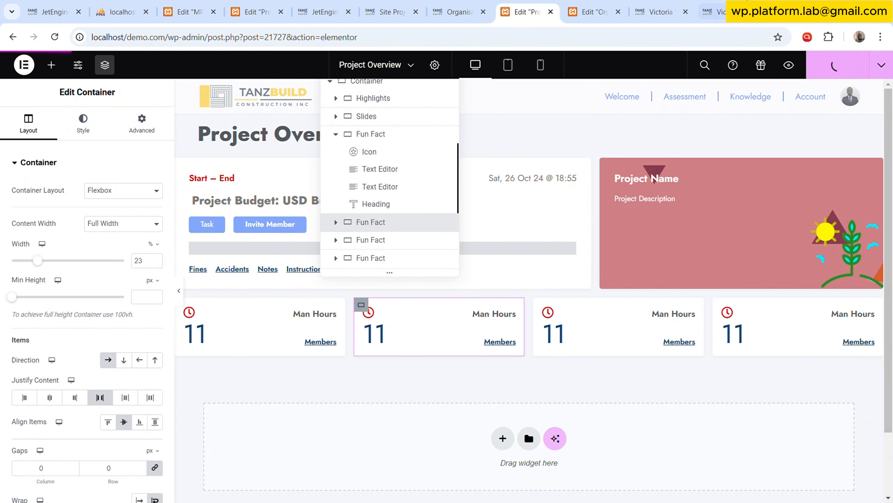
Refresh the live project overview page to check the row of Fun Fact cards.
left_click(715, 12)
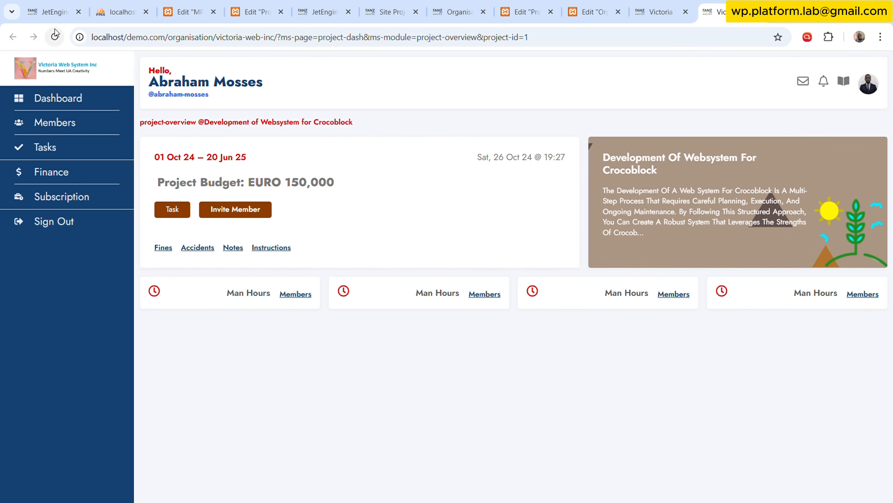
left_click(55, 31)
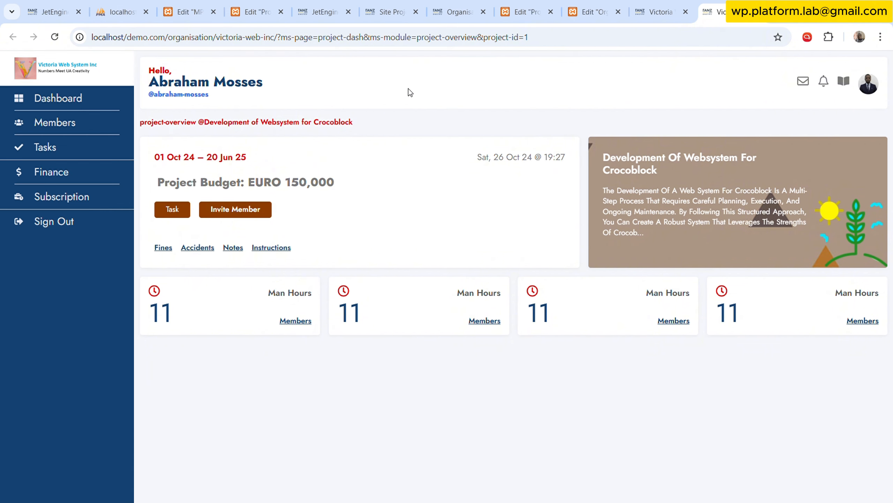
From the localhost/demo.com home page, go through the account dashboard and Victoria Web Inc to the Development Of Websystem For Crocoblock project overview.
left_click(657, 11)
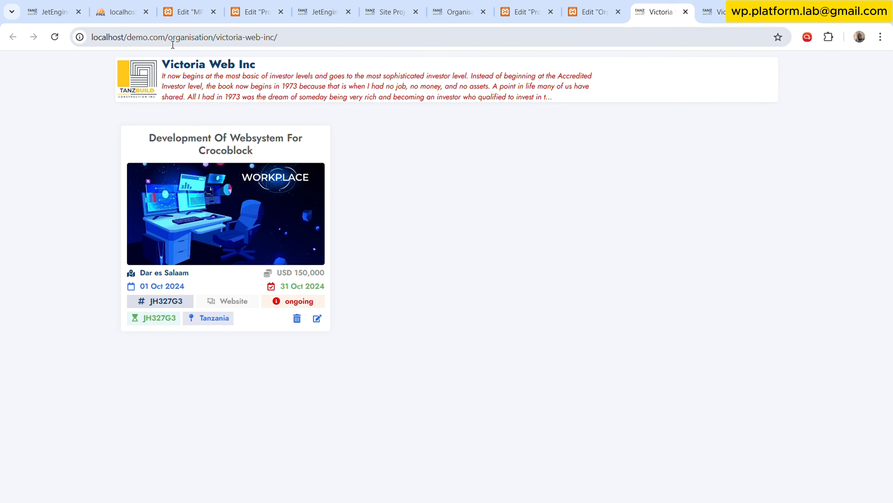
left_click_drag(169, 43, 501, 48)
key("BackSpace")
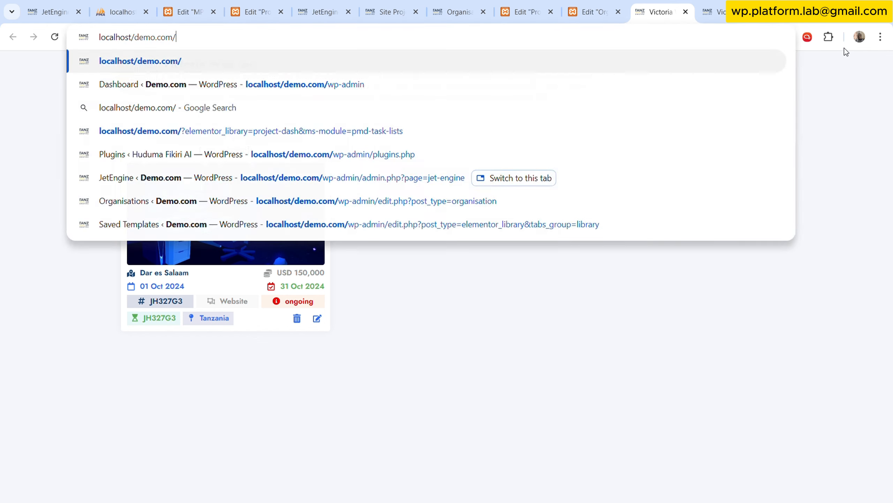
key("Return")
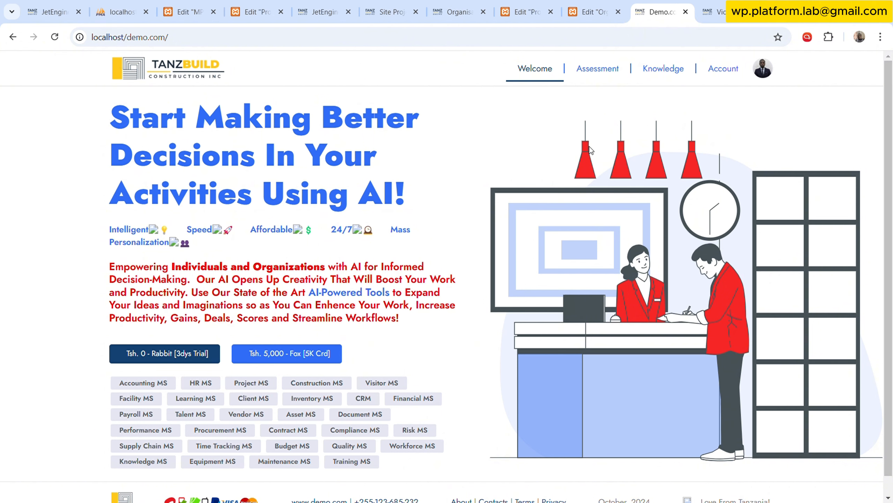
left_click(722, 79)
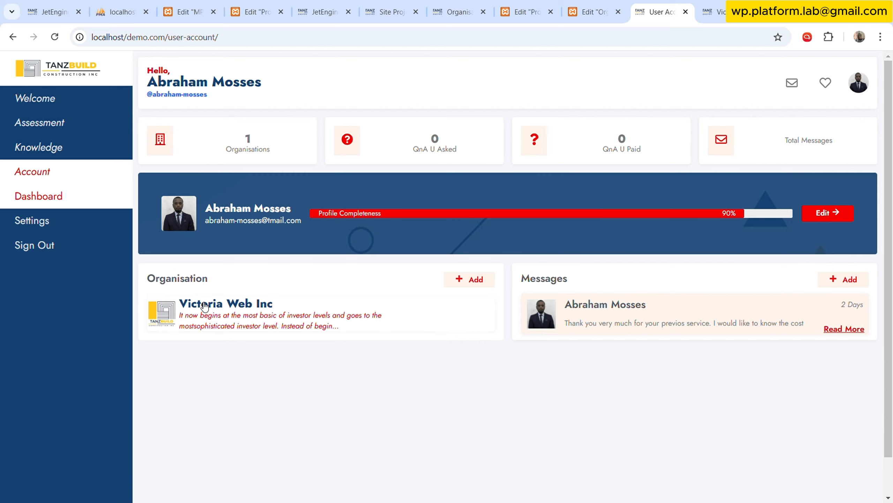
left_click(170, 321)
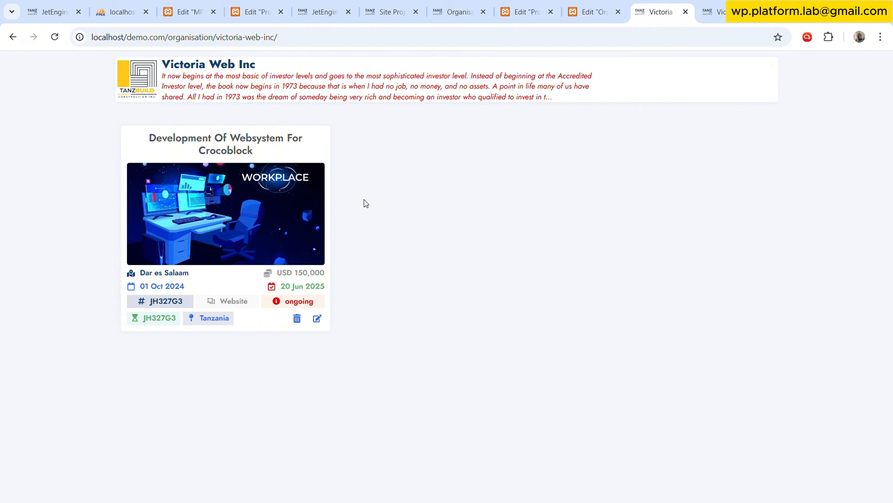
left_click(224, 233)
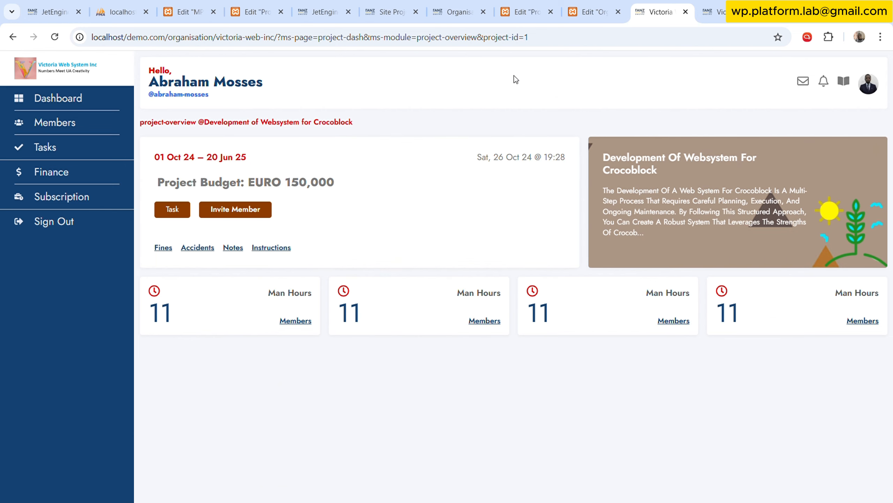
Return to the Victoria Web Inc page and open its project card's overview in a separate tab.
left_click(13, 37)
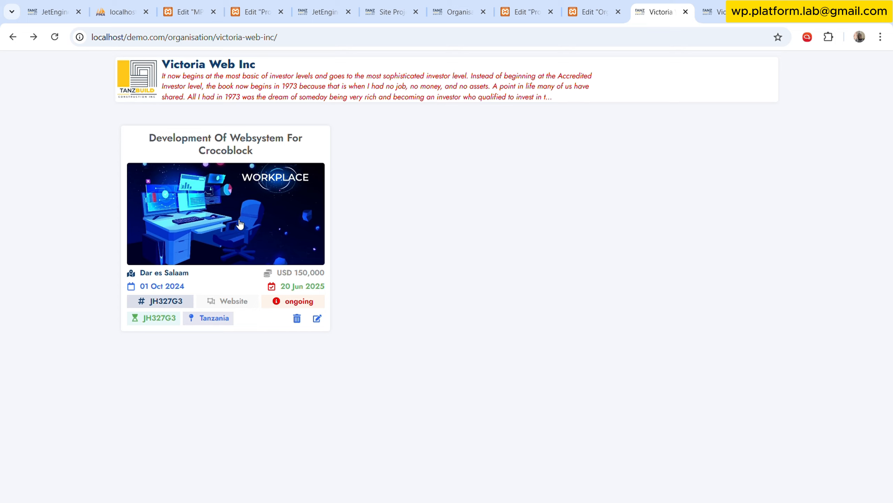
middle_click(253, 232)
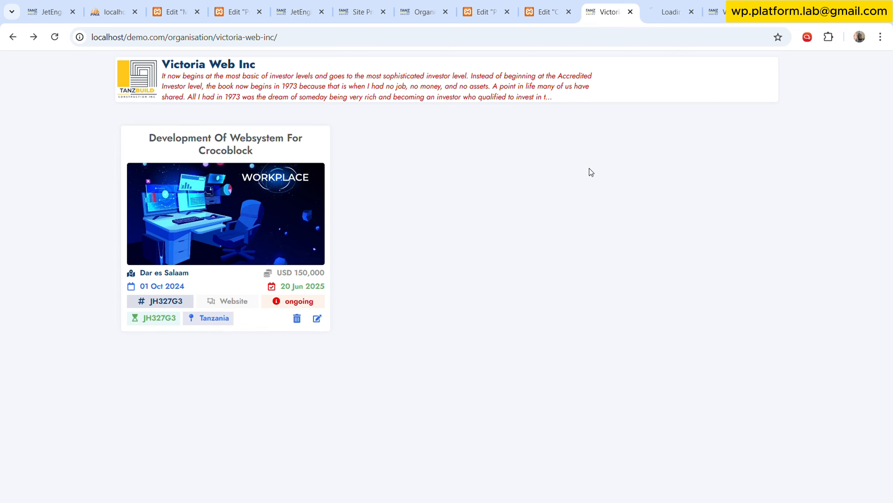
left_click(673, 7)
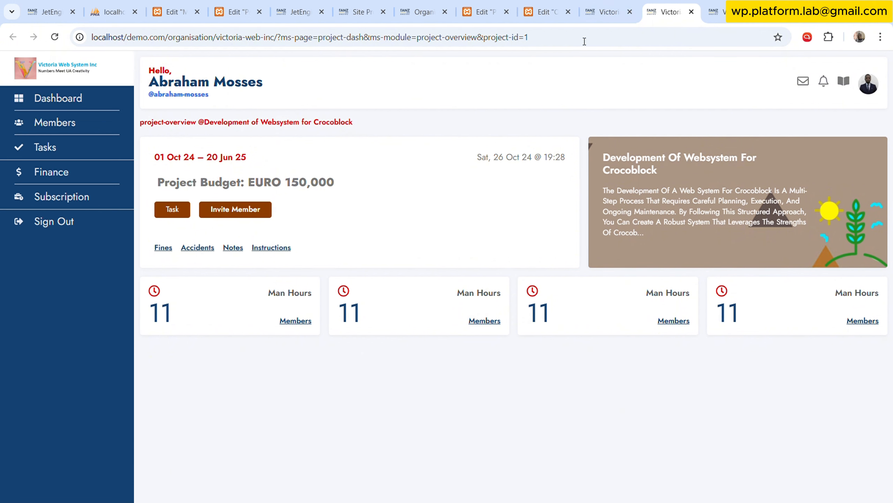
Compare the organisation page with the project overview page and examine the project-id parameter in the overview's address.
left_click(602, 11)
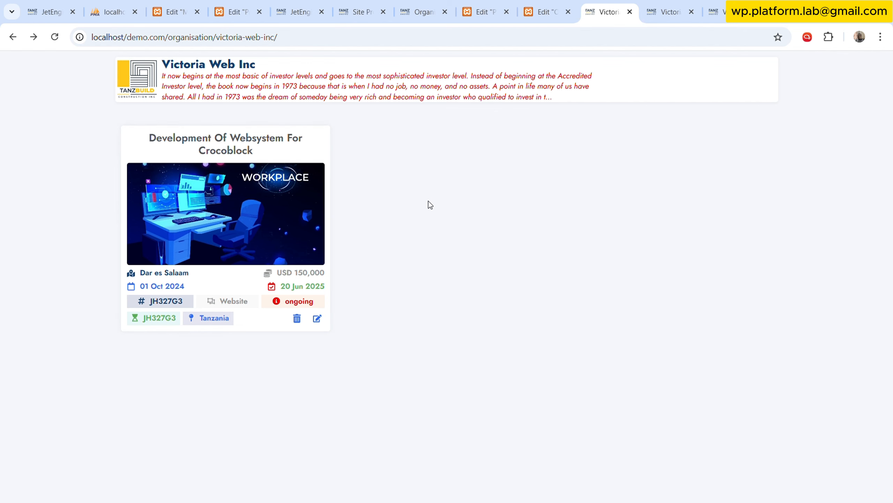
left_click(667, 12)
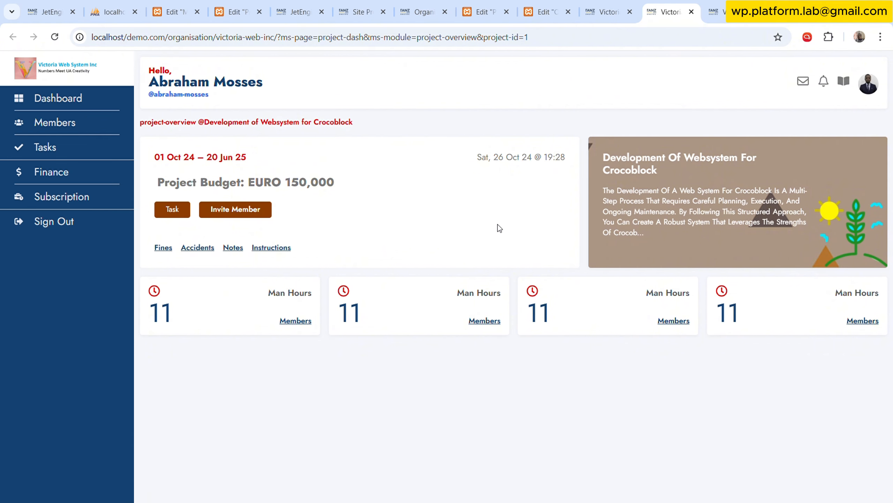
left_click(610, 11)
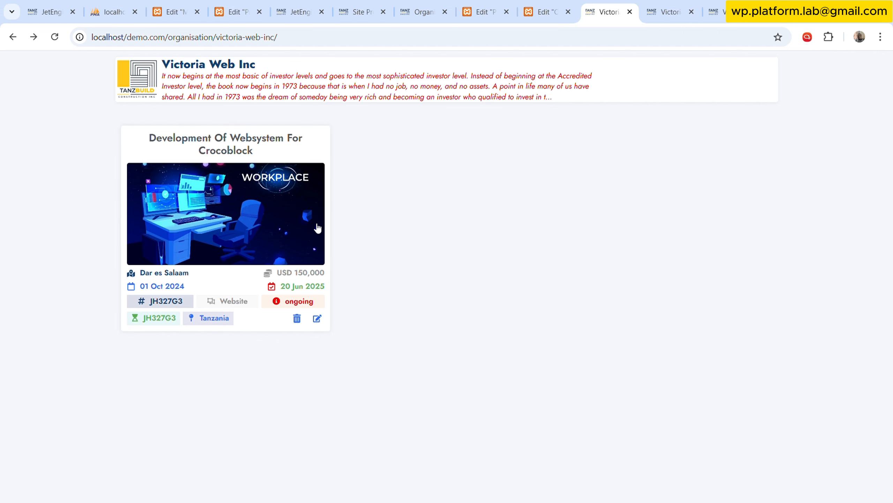
key("ctrl+Tab")
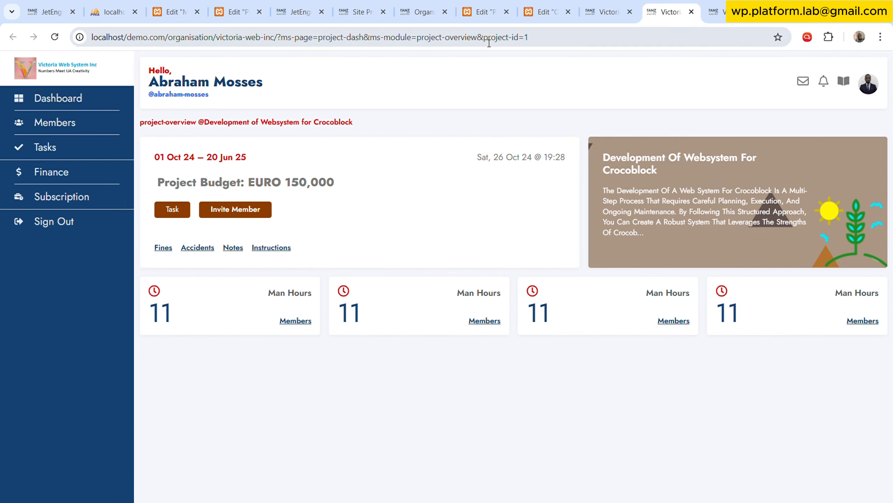
left_click_drag(485, 43, 541, 43)
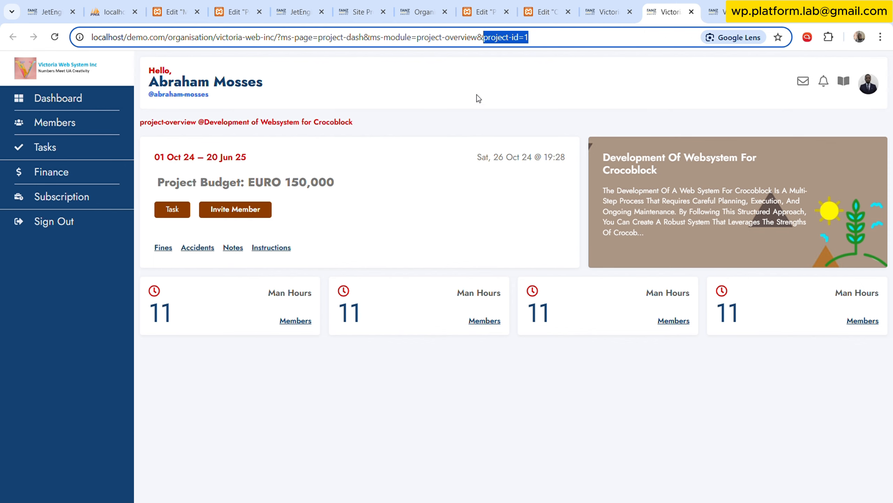
left_click(494, 104)
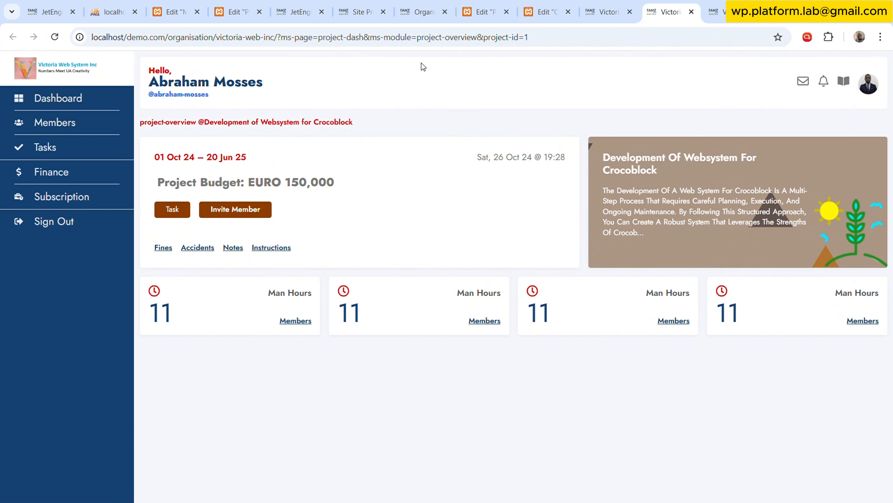
Open the list of saved Elementor templates in the WordPress admin.
left_click(422, 12)
left_click(489, 9)
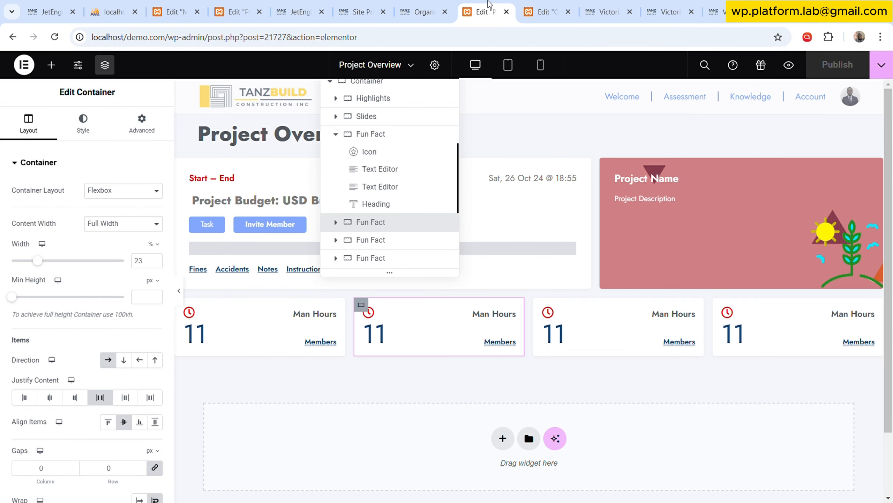
left_click(421, 11)
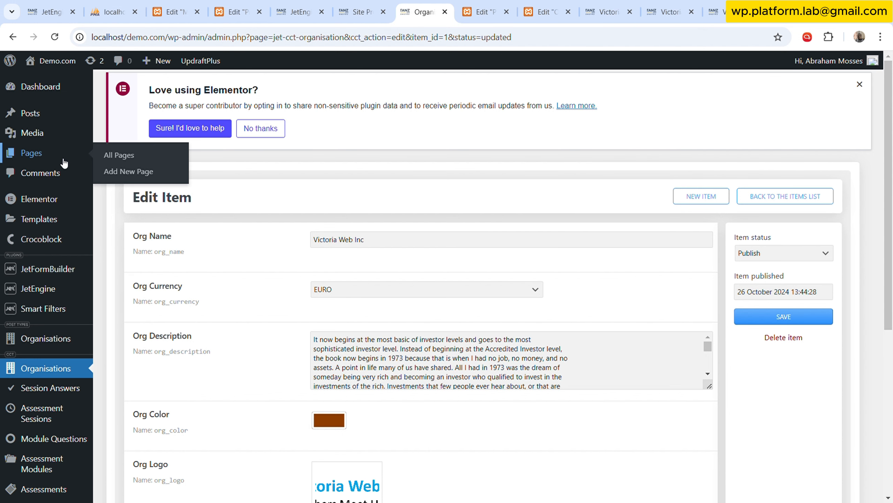
mouse_move(56, 222)
left_click(139, 222)
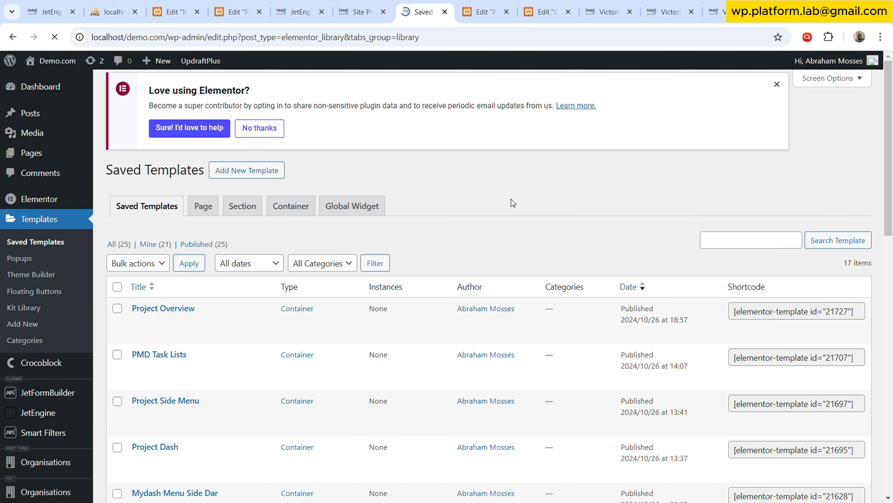
Open the Project Side Menu template in Elementor and expand the Dashboard item of its first icon list for editing.
scroll(239, 282, "down", 3)
scroll(175, 264, "down", 2)
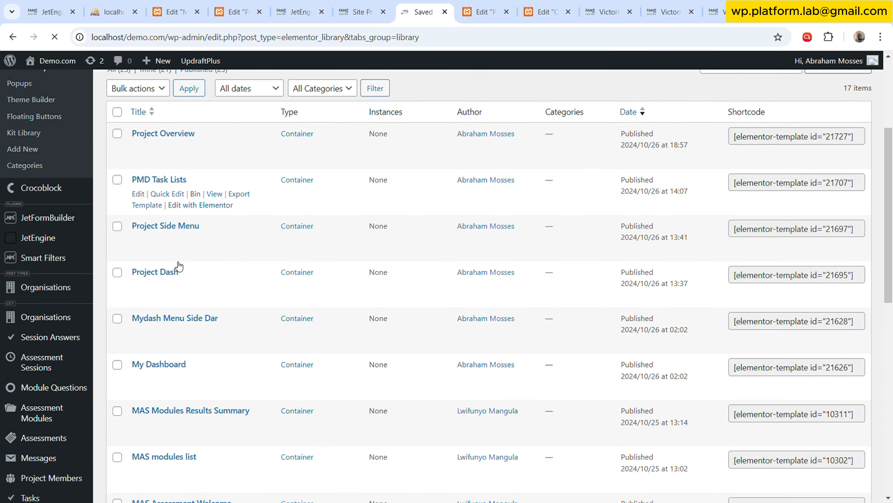
scroll(166, 306, "down", 1)
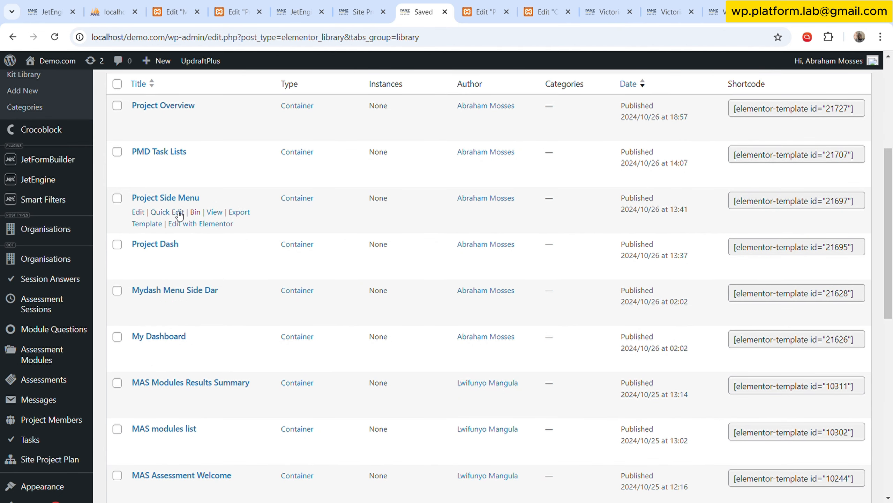
left_click(218, 225)
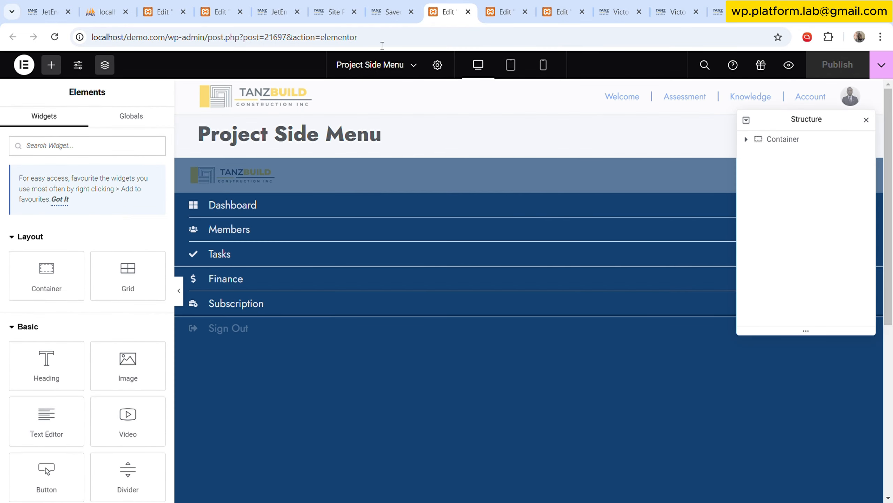
left_click(245, 207)
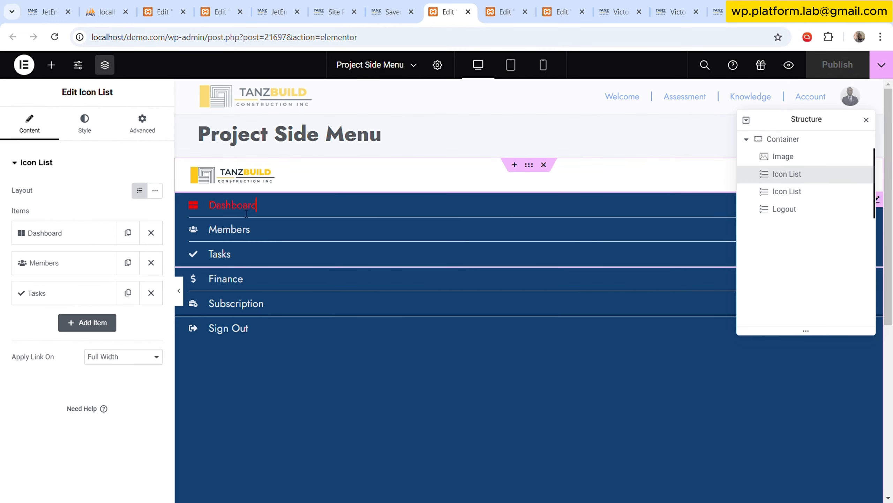
left_click(66, 231)
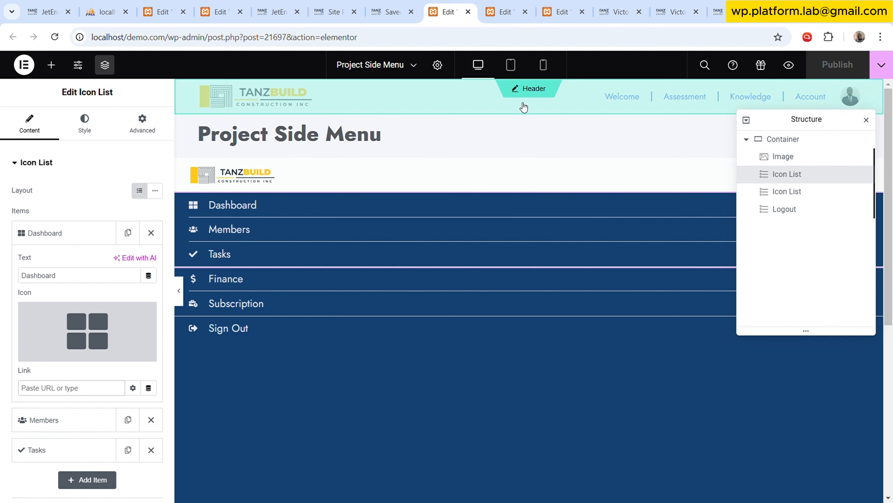
Look through the open template, organisation and plan pages and return to the Project Overview draft in Elementor.
key("ctrl+shift+Tab")
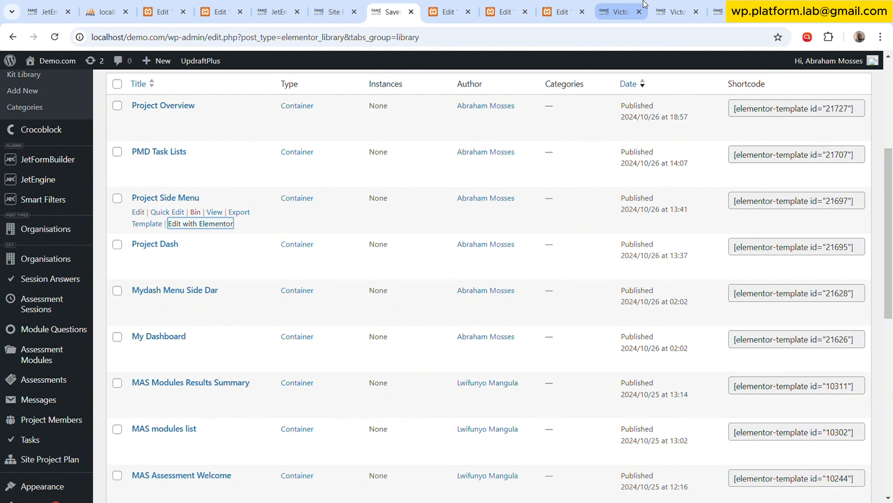
left_click(463, 3)
left_click(512, 4)
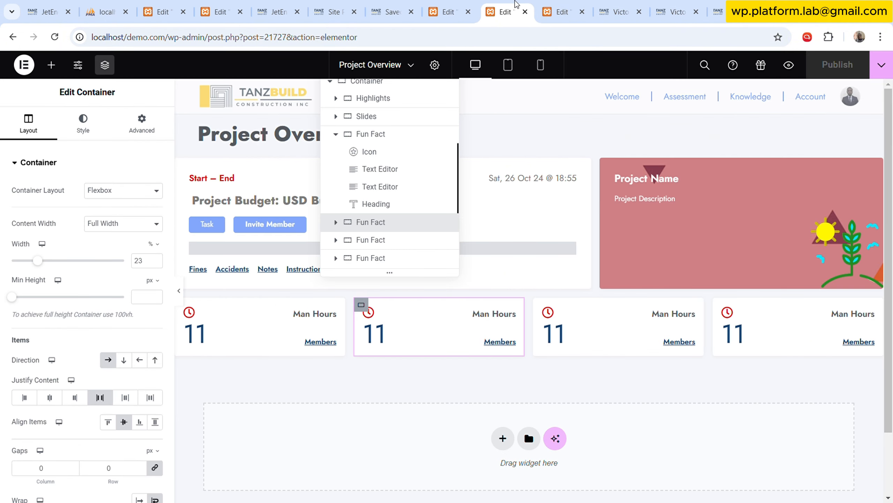
left_click(566, 3)
left_click(614, 4)
left_click(675, 4)
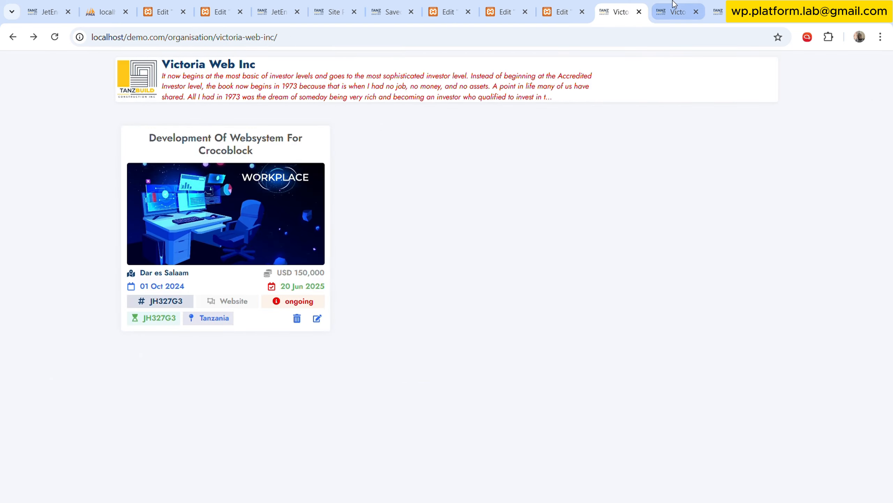
left_click(333, 5)
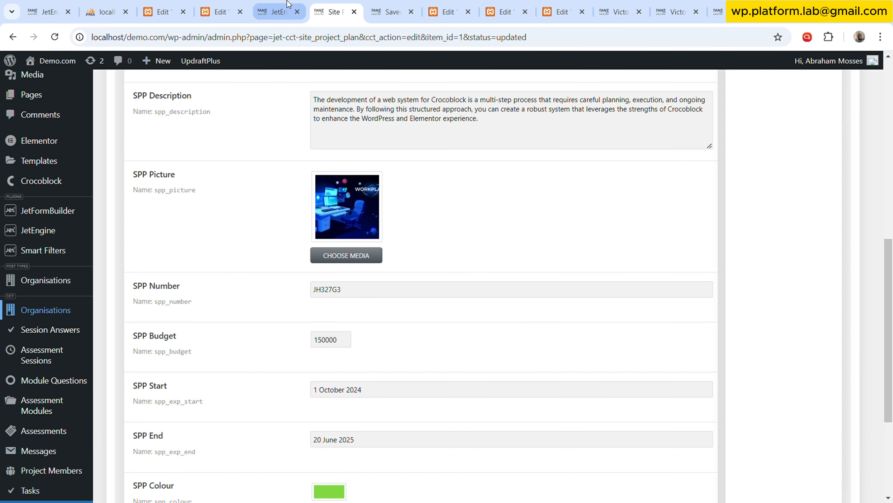
left_click(208, 4)
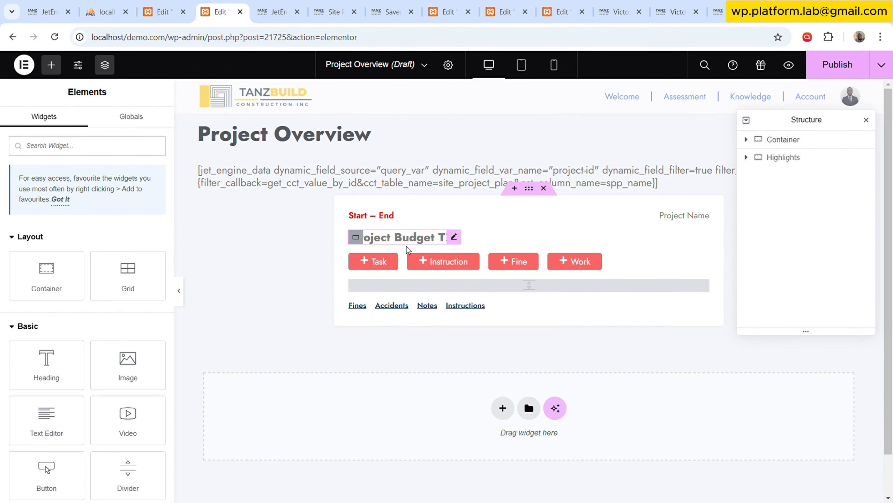
Find the Code Highlight widget and add it in a new container below the Highlights card.
scroll(457, 367, "down", 1)
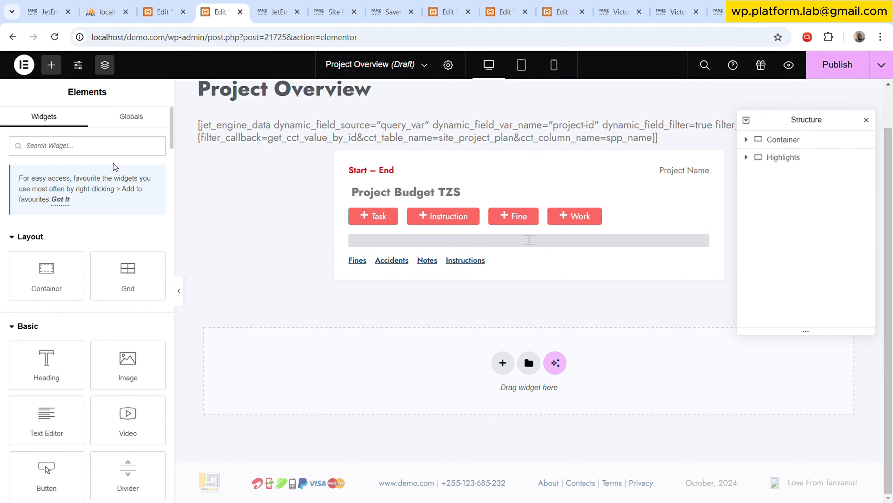
left_click(109, 152)
type("code")
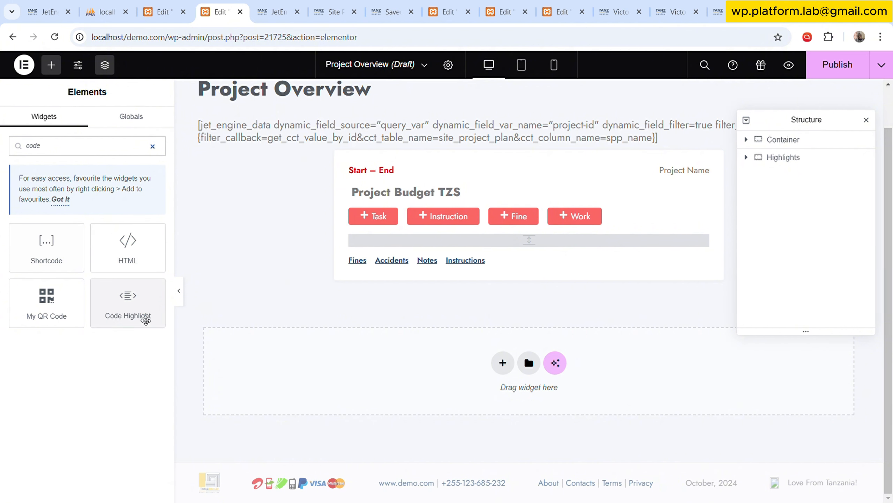
left_click_drag(146, 320, 578, 341)
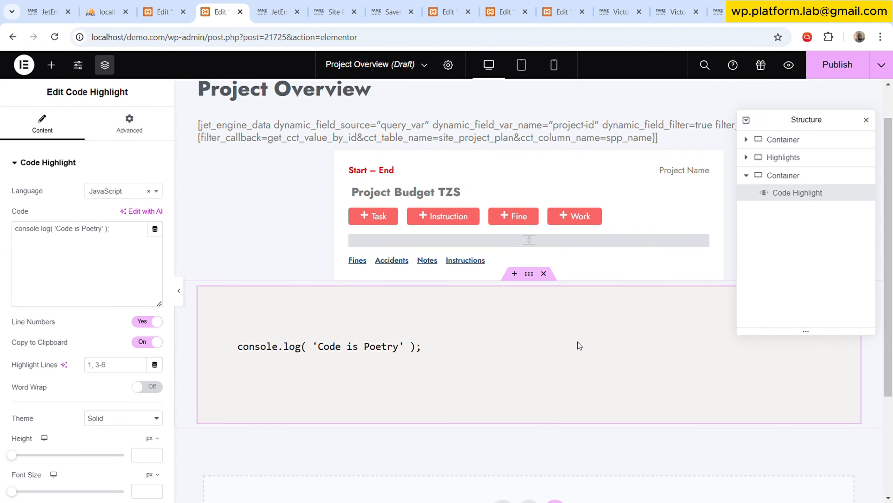
Replace the Code Highlight's sample code with the full address of the Victoria Web Inc project overview page.
left_click(677, 12)
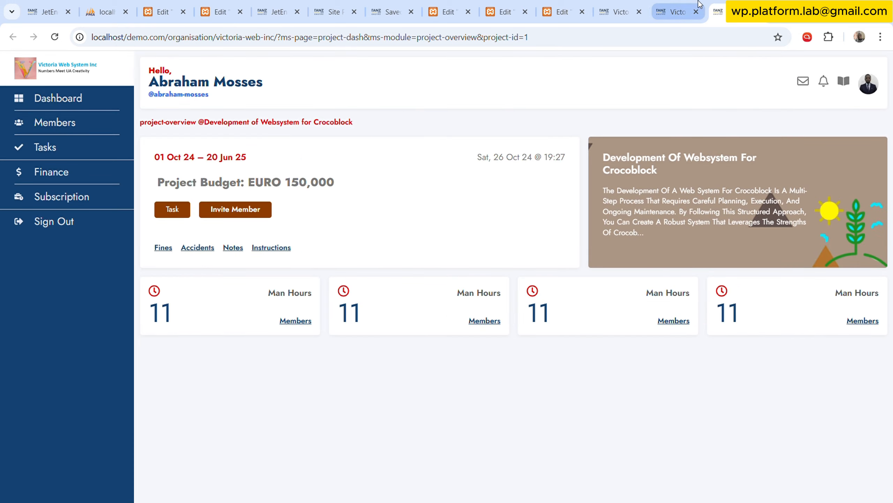
left_click(545, 39)
key("ctrl+c")
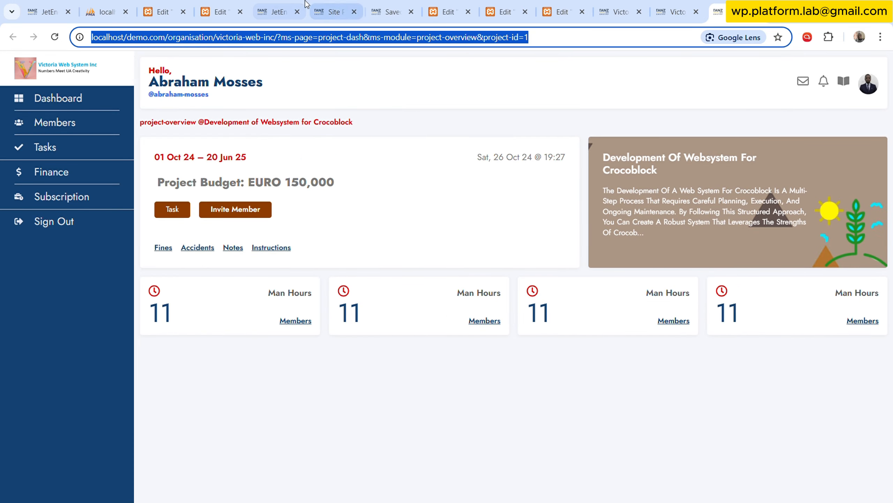
left_click(343, 2)
left_click(293, 2)
left_click(236, 2)
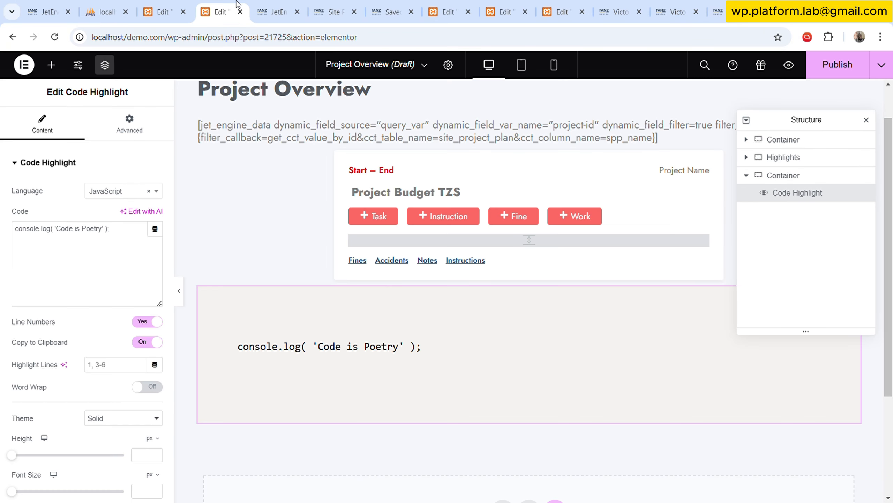
triple_click(83, 238)
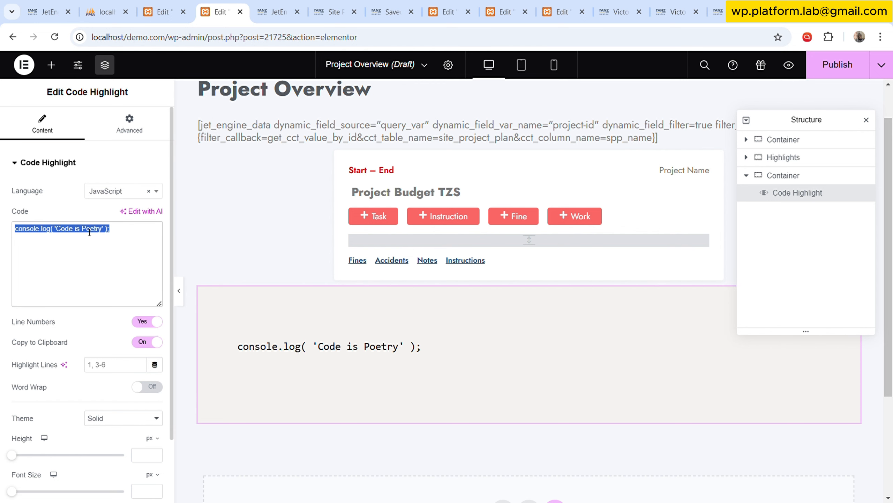
key("ctrl+v")
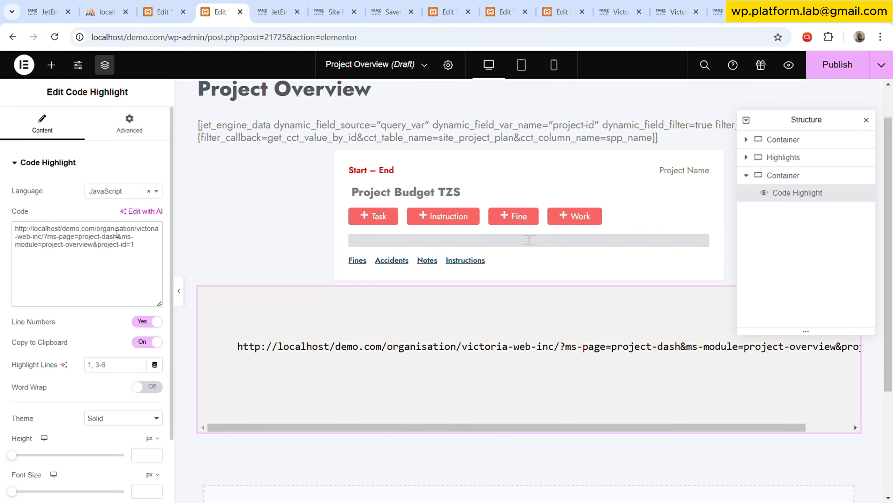
Split the address so its base, ?ms-page=project-dash, &ms-module=project-overview and &project-id=1 are on separate lines, with a blank line after the base.
left_click(48, 238)
key("Return")
key("Return")
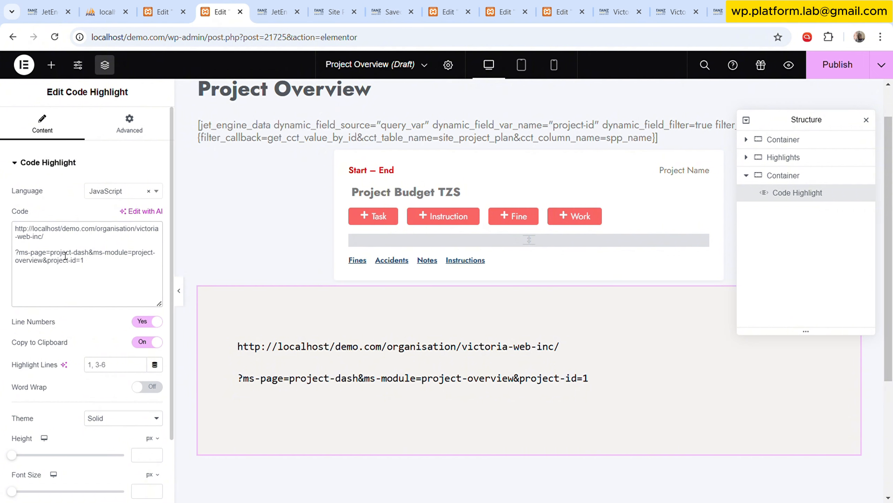
key("Return")
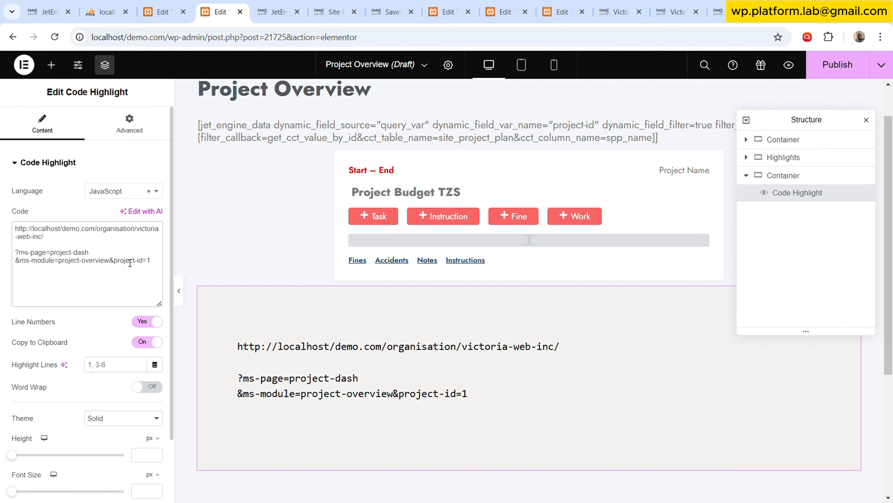
key("Return")
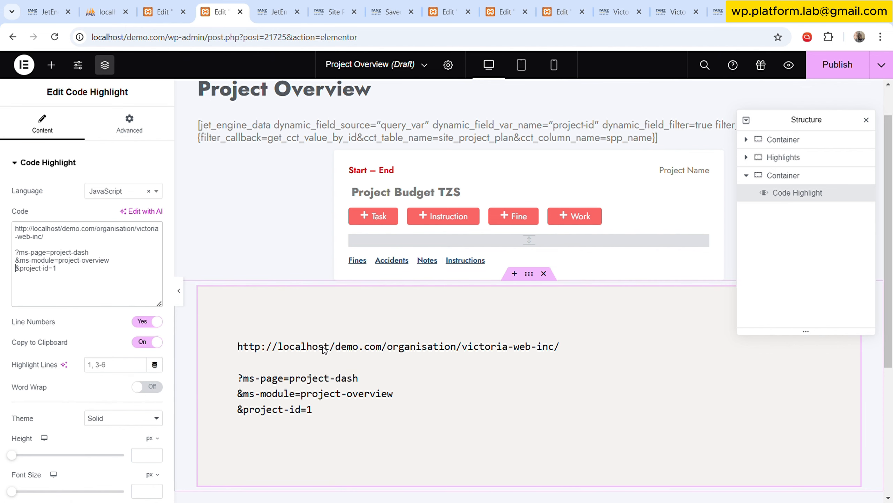
Open JetEngine's Shortcode Generator and set the shortcode's source to Post/Term/User/Object Data.
left_click(280, 5)
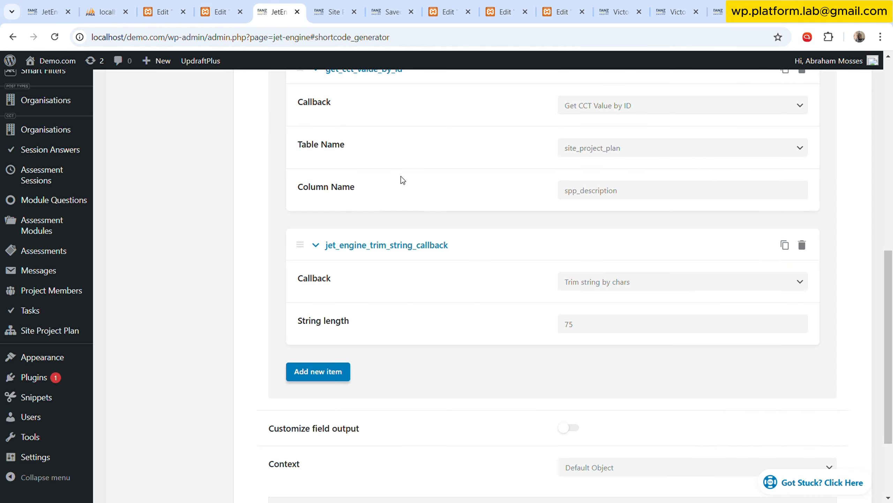
scroll(411, 179, "up", 10)
left_click(183, 187)
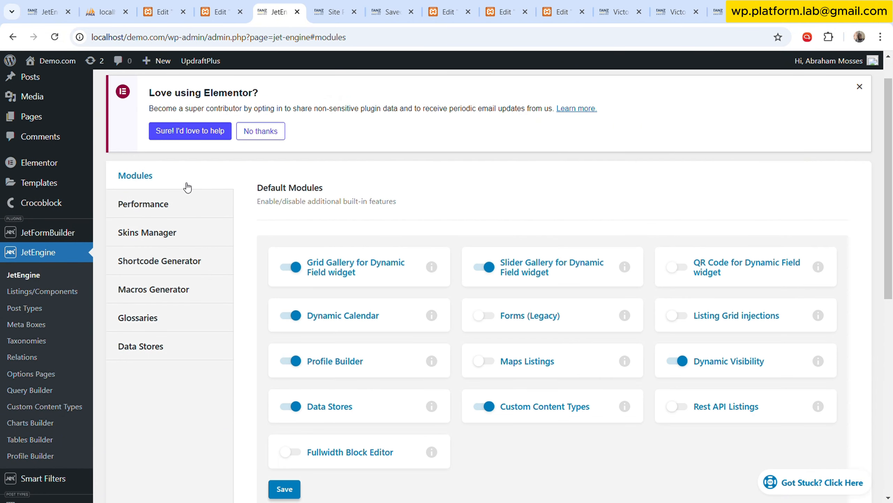
scroll(422, 275, "down", 2)
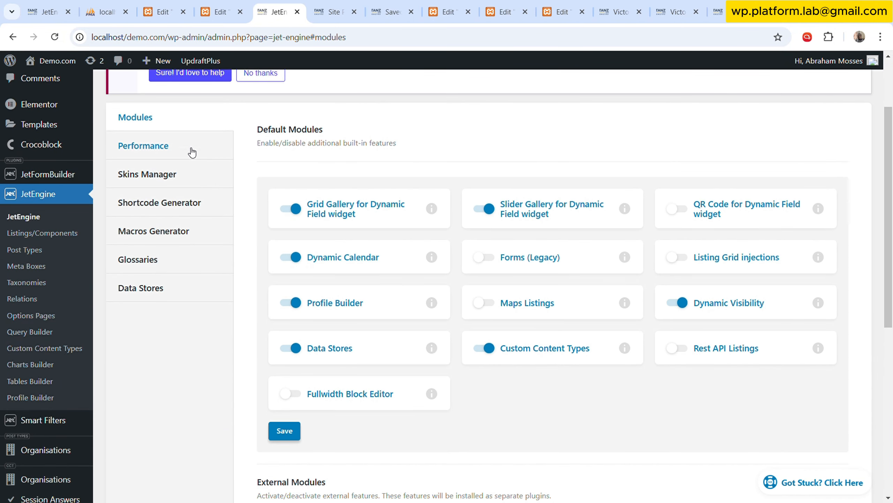
left_click(179, 203)
left_click(632, 177)
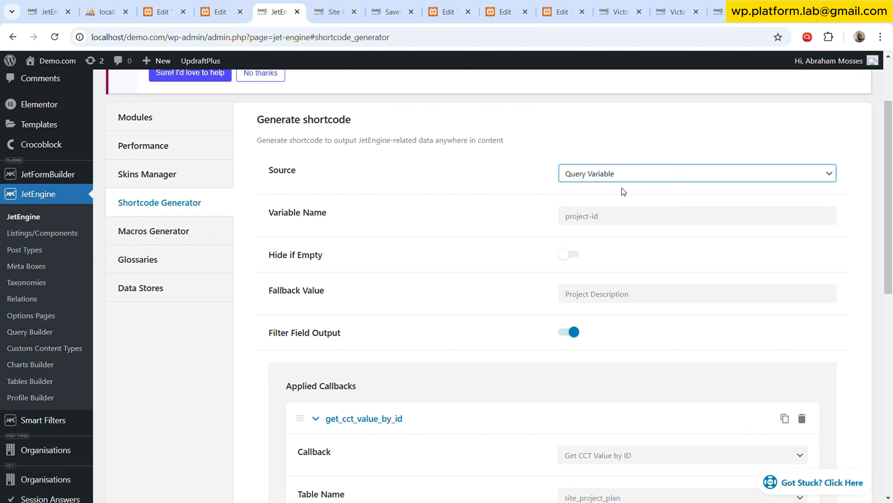
left_click(619, 195)
scroll(523, 283, "down", 3)
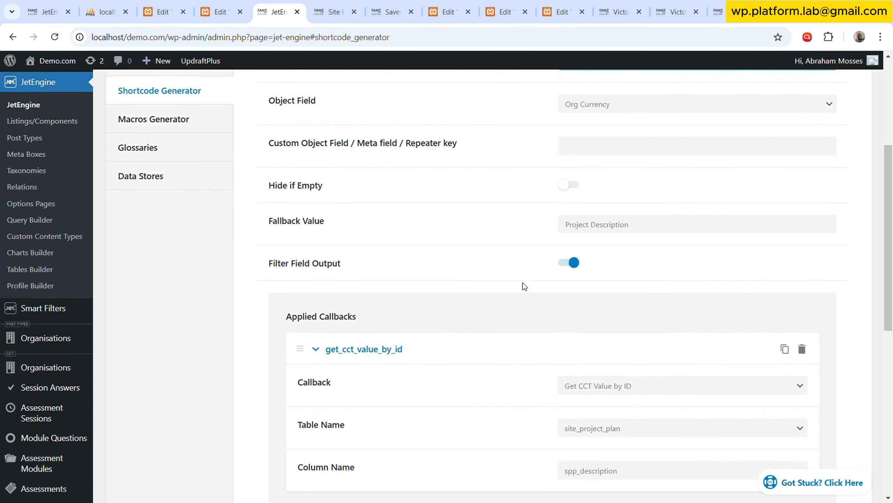
Set the shortcode's object field to Post ID and check the generated code.
left_click(628, 104)
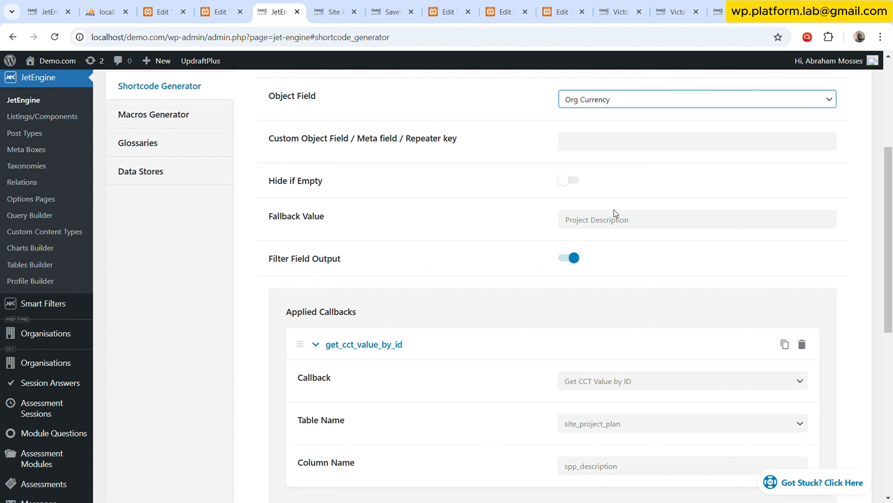
left_click(607, 129)
scroll(516, 233, "down", 10)
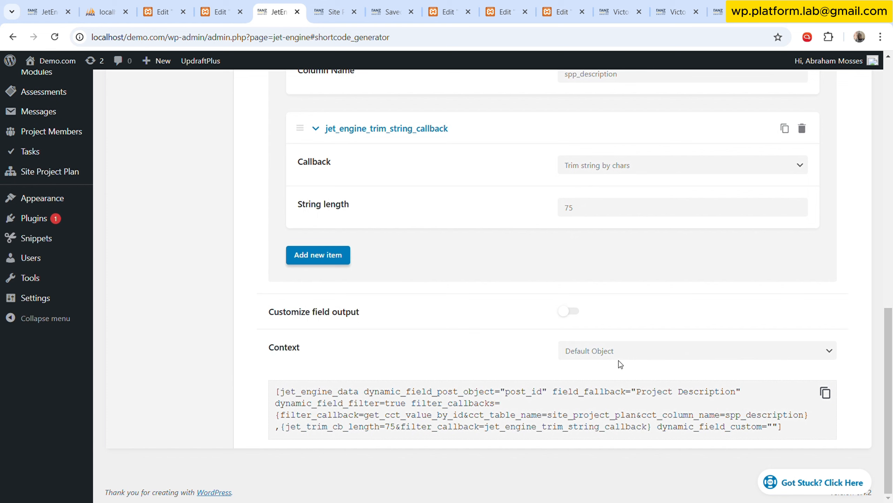
scroll(612, 352, "up", 8)
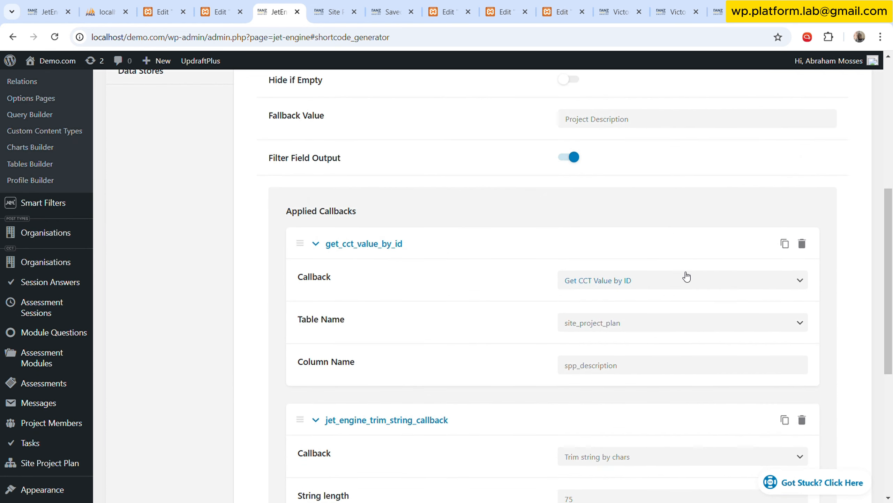
Delete the get_cct_value_by_id and jet_engine_trim_string_callback items from the applied callbacks.
scroll(799, 183, "down", 2)
left_click(802, 186)
left_click(794, 167)
left_click(803, 186)
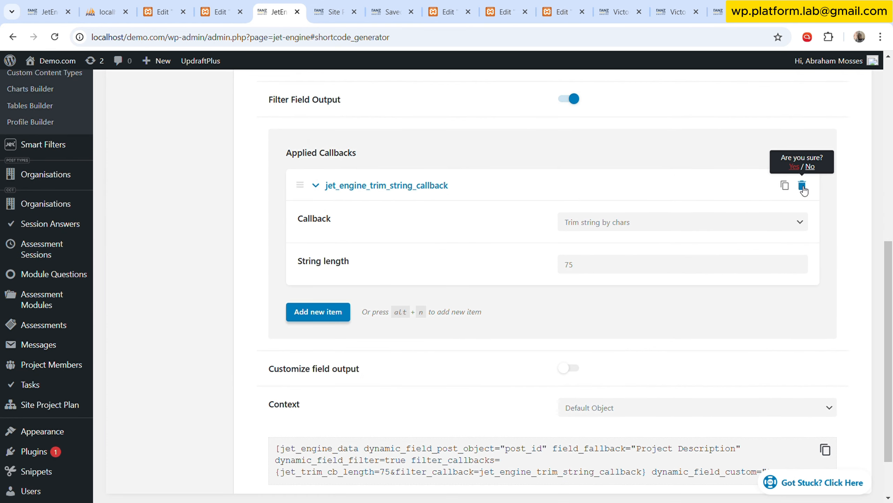
left_click(796, 168)
Add a new applied callback and set it to Get post/page URL.
left_click(324, 175)
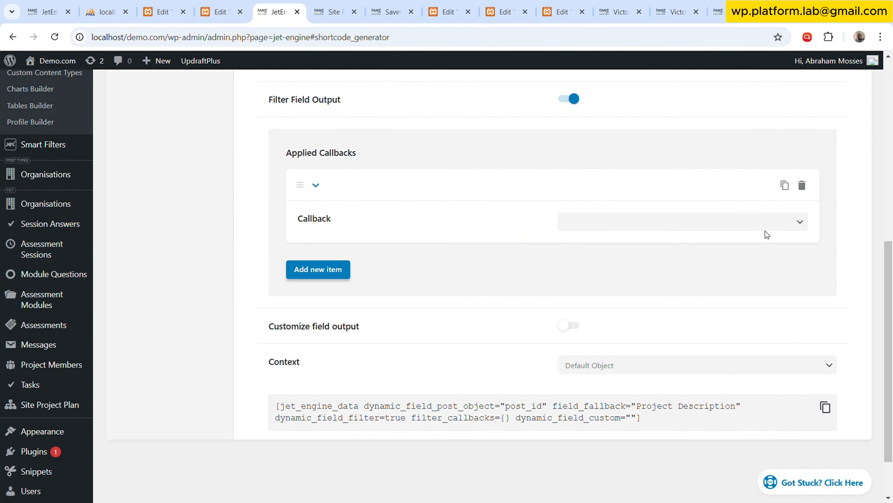
left_click(732, 228)
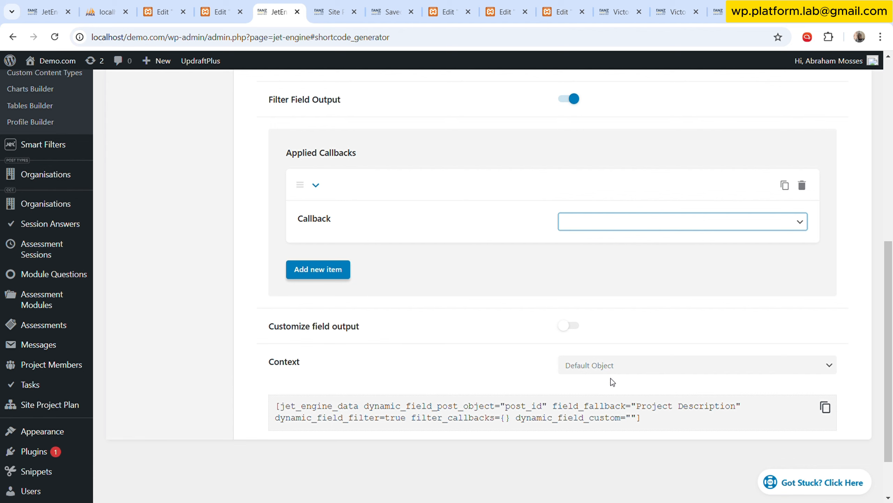
left_click(638, 325)
Review the shortcode's source, field and callback settings and copy the generated shortcode.
scroll(640, 251, "up", 7)
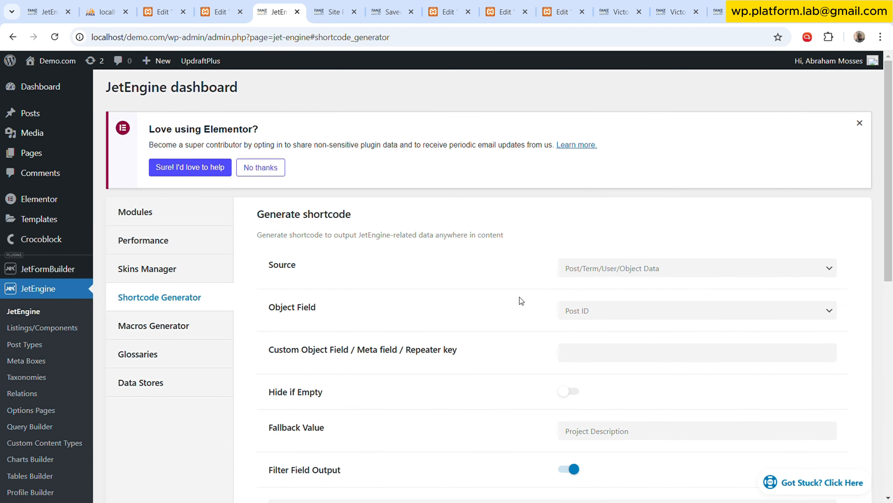
scroll(518, 303, "down", 8)
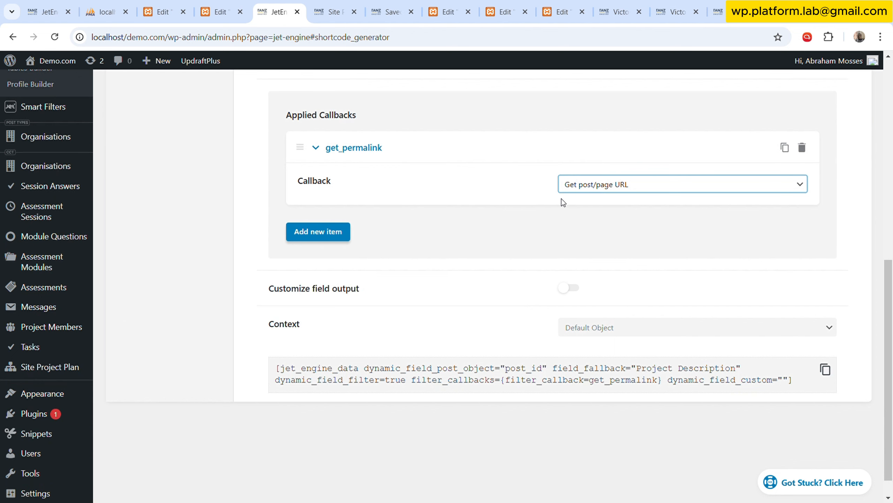
scroll(562, 202, "up", 3)
left_click(553, 236)
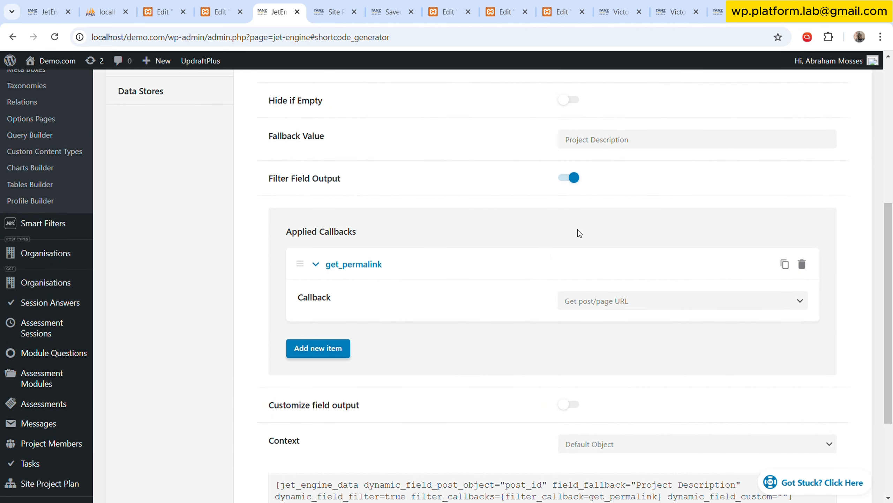
scroll(528, 239, "up", 2)
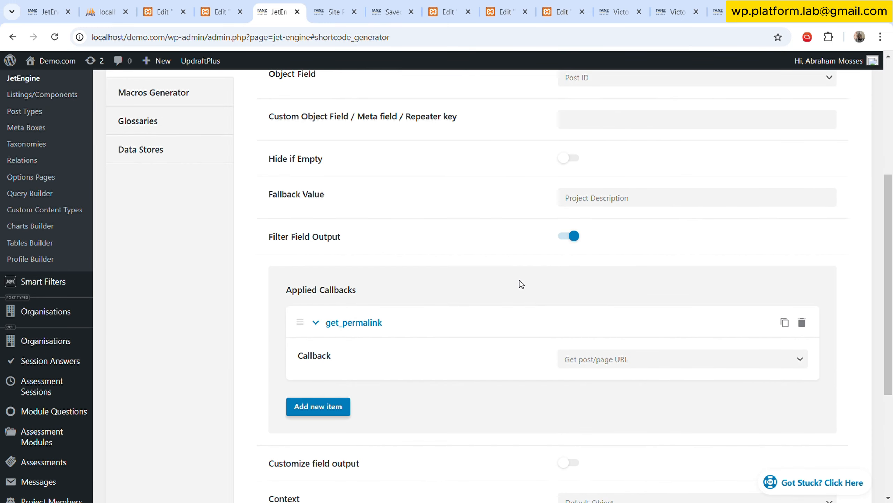
scroll(521, 284, "down", 2)
scroll(528, 256, "up", 8)
scroll(545, 252, "down", 10)
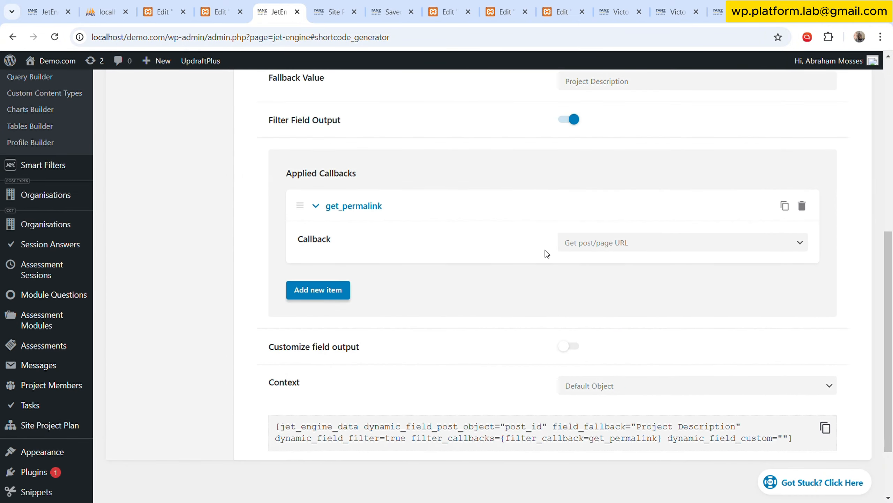
left_click(825, 427)
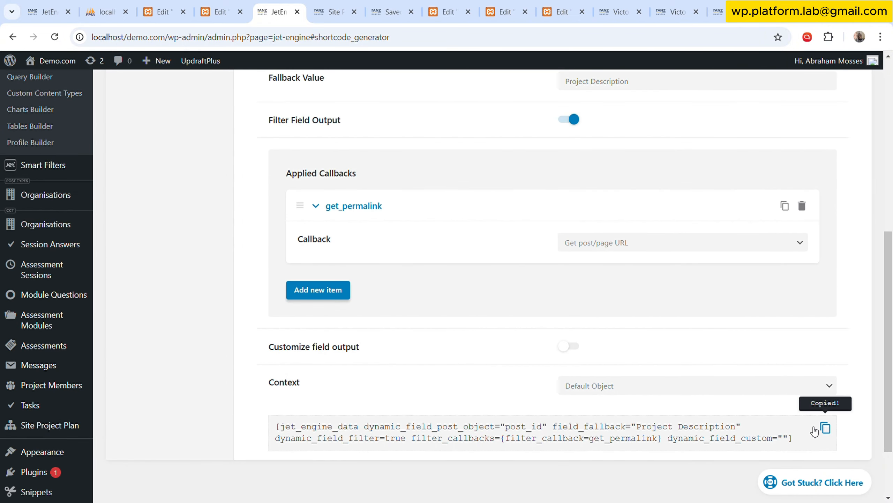
Paste the copied permalink shortcode on its own line below the example URL in the Project Overview's Code Highlight widget.
left_click(230, 5)
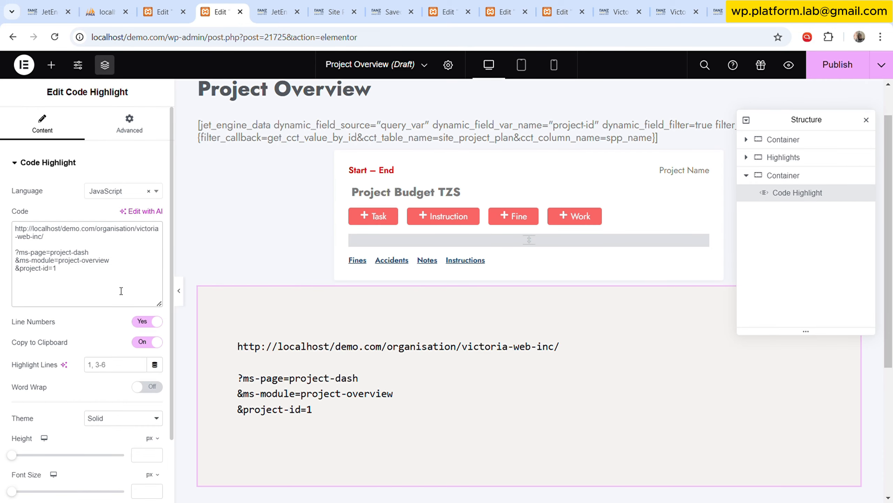
key("Return")
key("Return")
key("Return")
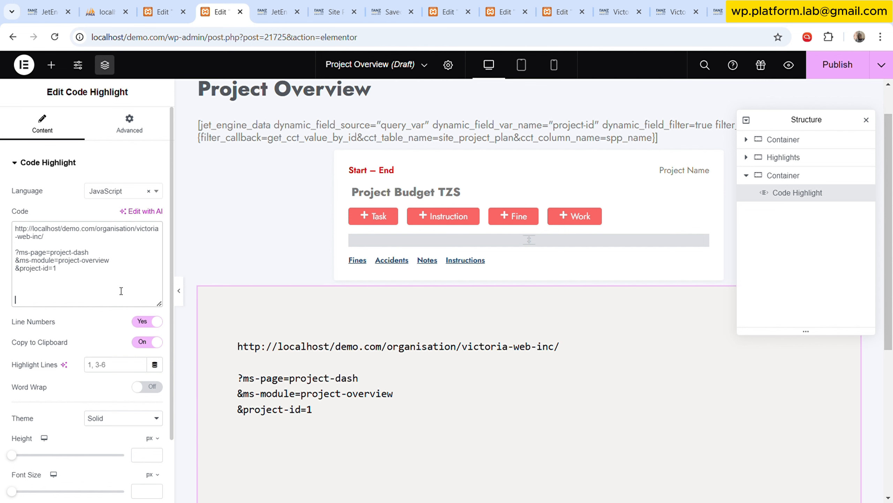
key("ctrl+v")
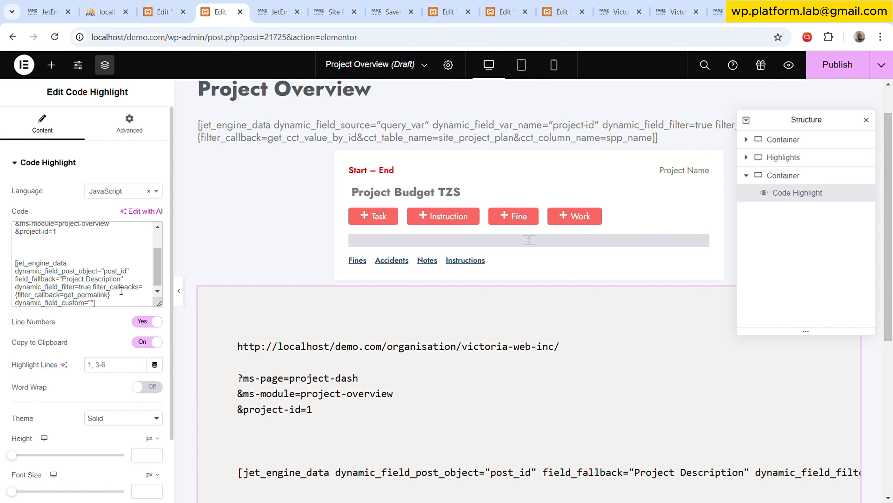
key("Return")
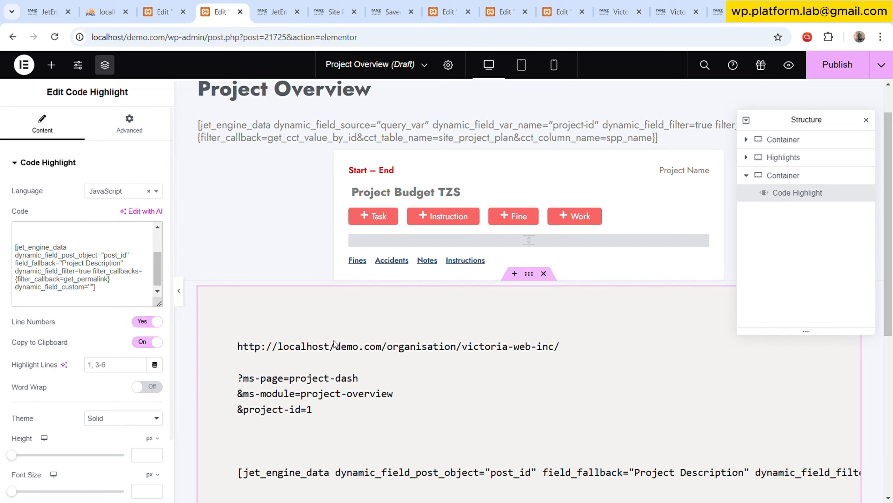
scroll(336, 343, "down", 2)
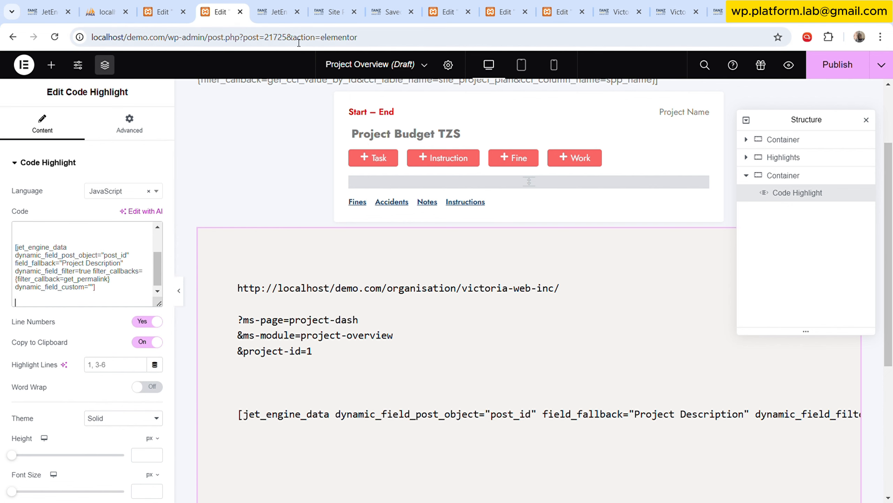
scroll(107, 250, "up", 3)
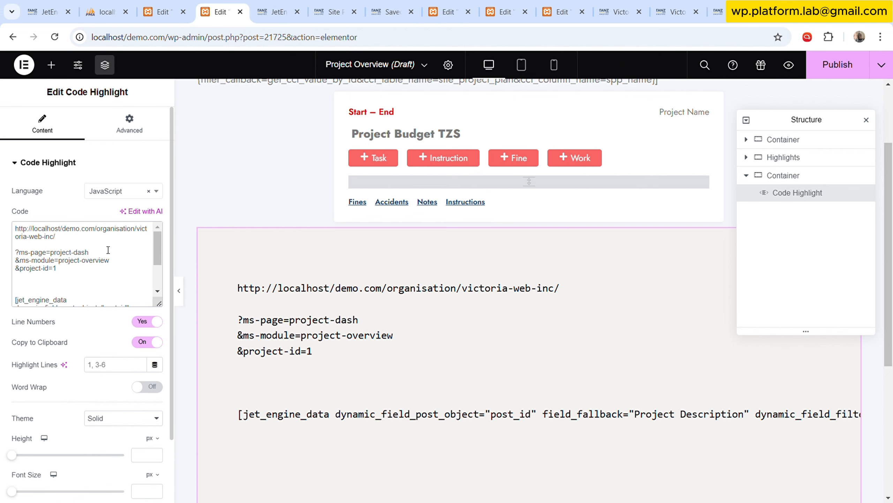
Return to the JetEngine Shortcode Generator and set the shortcode's source to Query Variable.
left_click(278, 12)
scroll(515, 183, "up", 5)
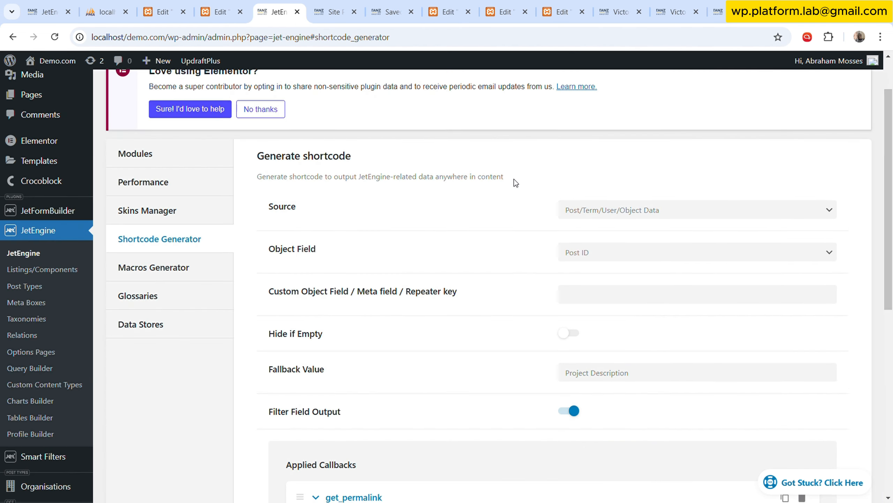
scroll(439, 253, "up", 2)
scroll(429, 241, "down", 4)
scroll(429, 242, "up", 2)
left_click(619, 211)
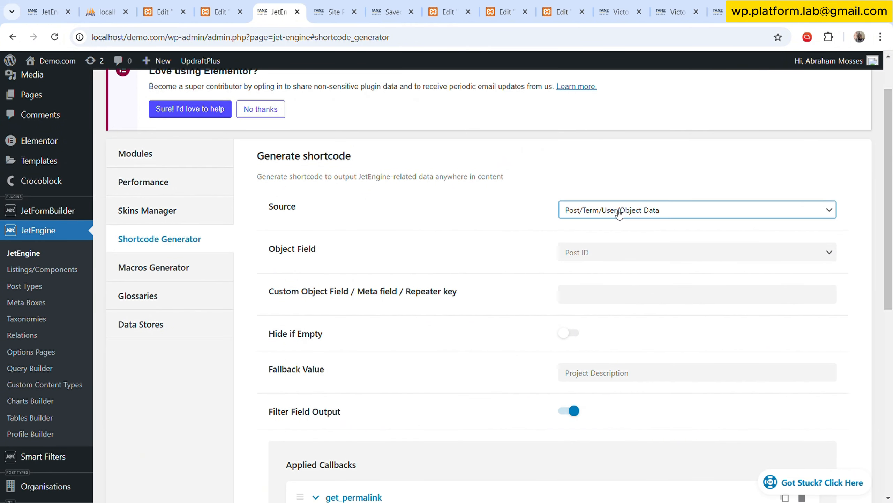
left_click(612, 254)
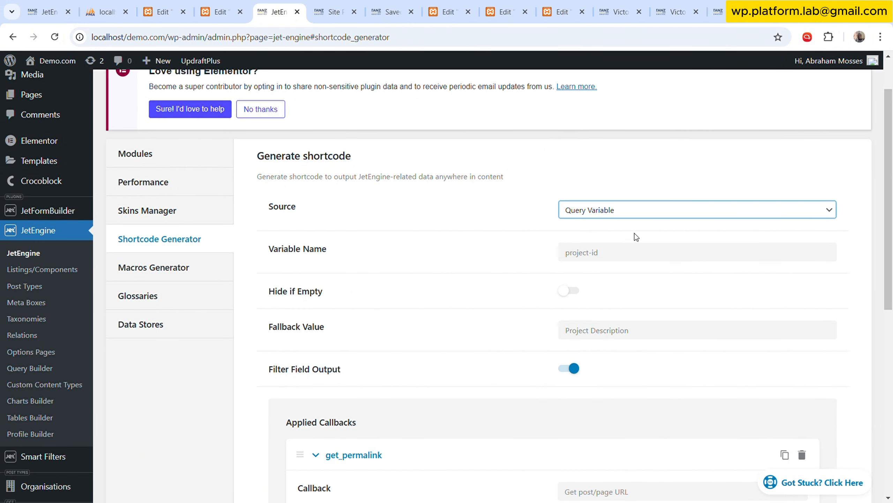
left_click(627, 262)
Clear the shortcode's fallback value and disable Filter Field Output.
scroll(599, 268, "down", 5)
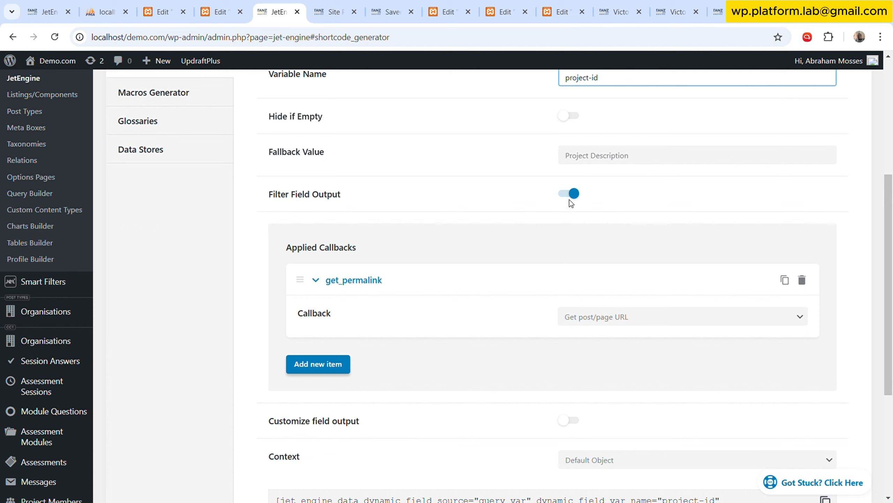
left_click(638, 153)
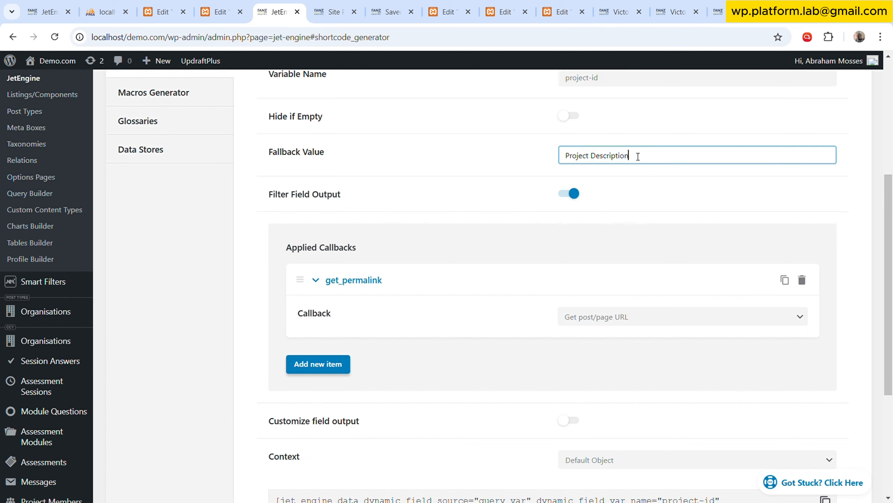
double_click(641, 150)
key("ctrl+a")
key("BackSpace")
left_click(577, 196)
Enable Customize field output and set the field format to project-id=%s, reusing the variable name.
left_click(574, 232)
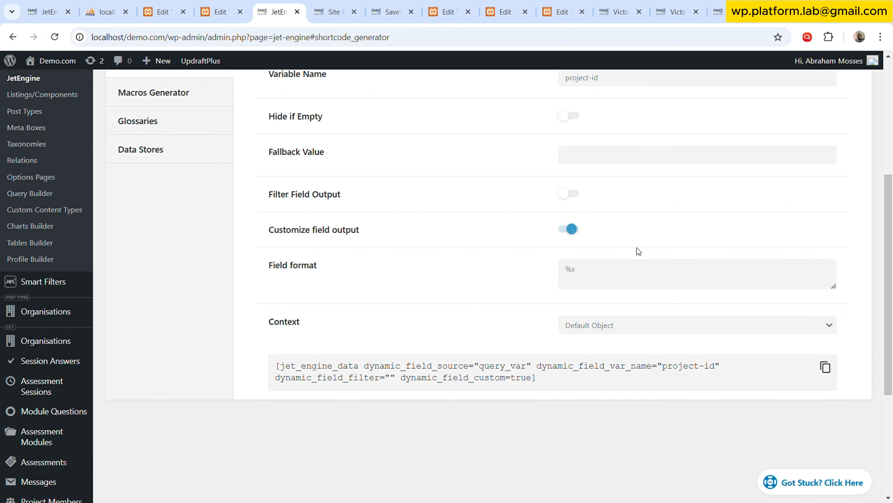
left_click(567, 270)
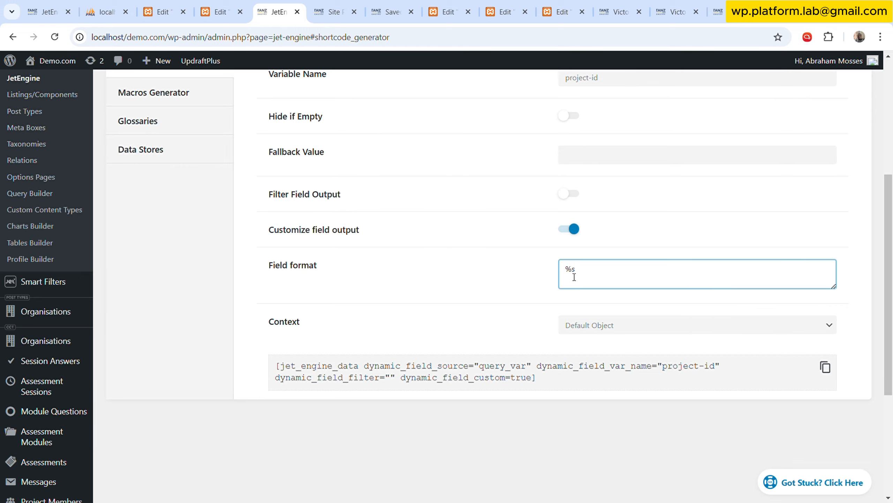
scroll(604, 235, "up", 5)
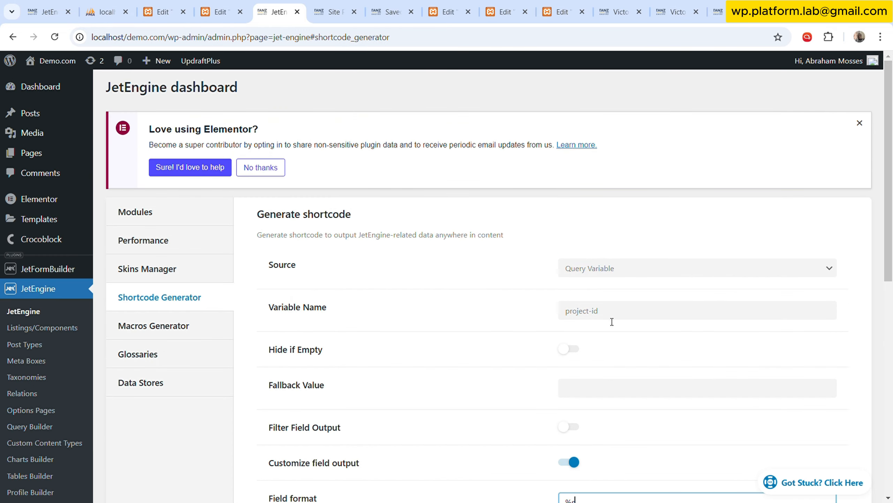
scroll(612, 321, "down", 3)
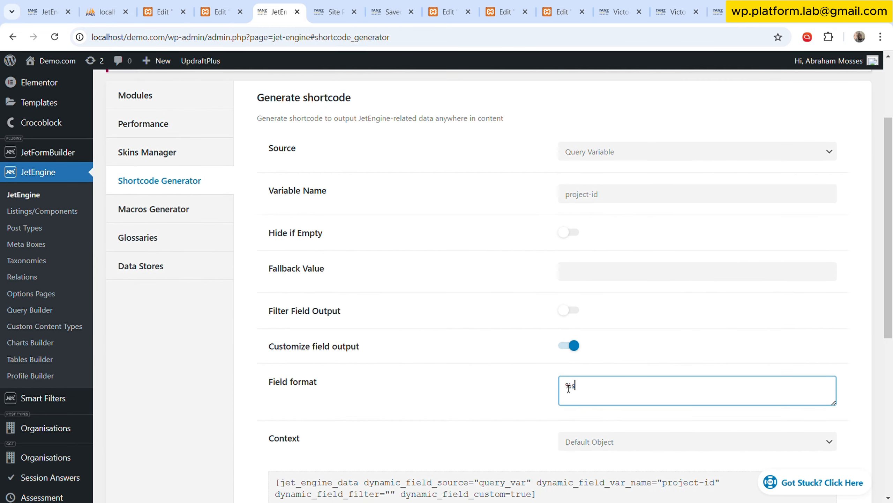
left_click(565, 386)
triple_click(622, 197)
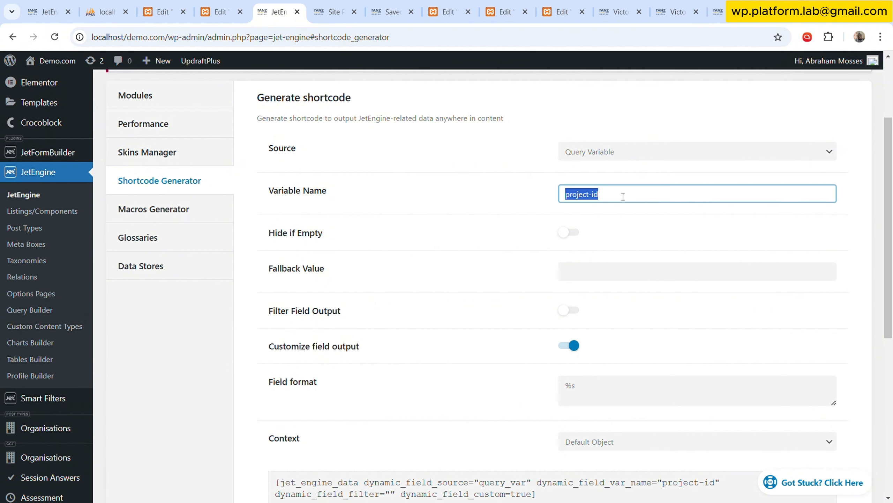
left_click(566, 387)
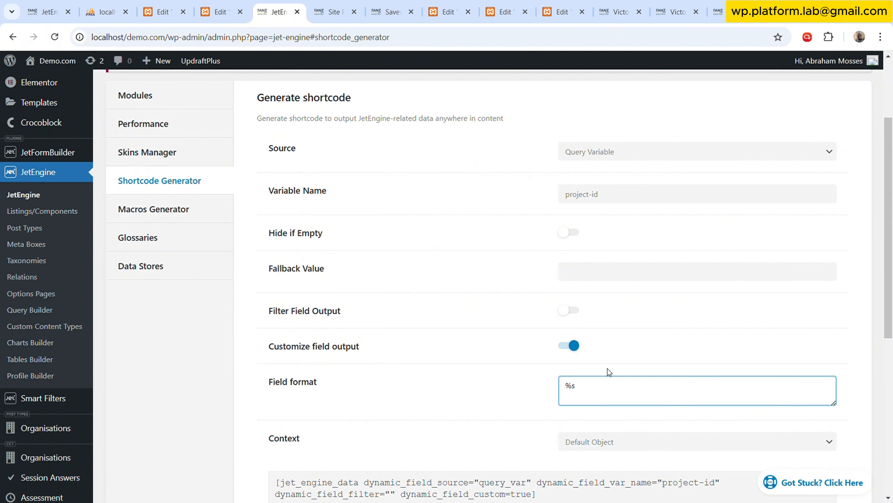
key("ctrl+v")
type("=")
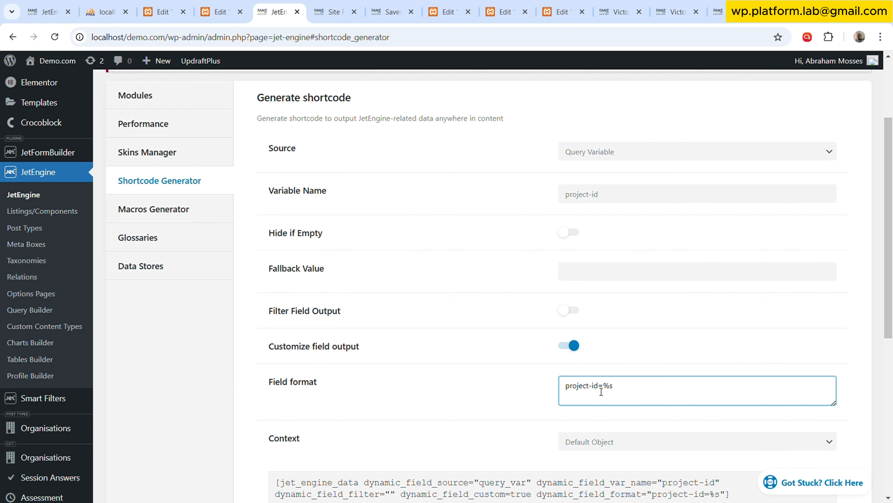
Prefix the field format with & to make it &project-id=%s, and copy the generated shortcode.
left_click_drag(599, 387, 558, 386)
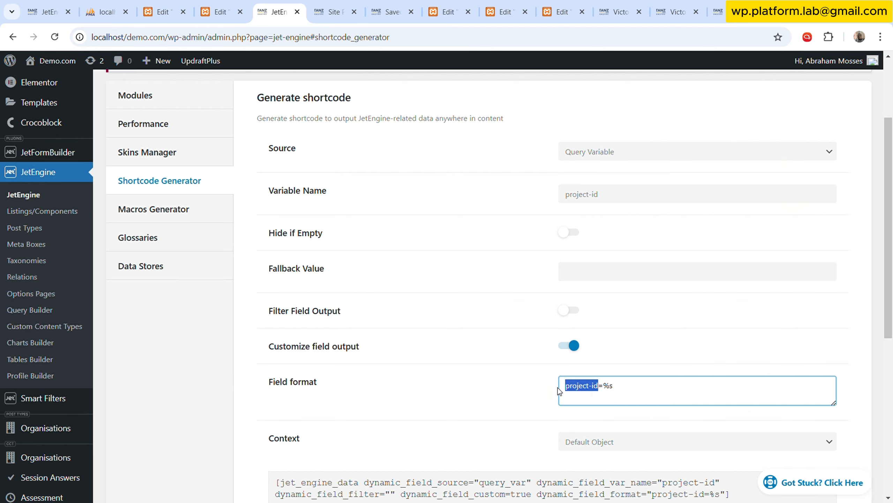
left_click(611, 389)
key("Home")
type("&")
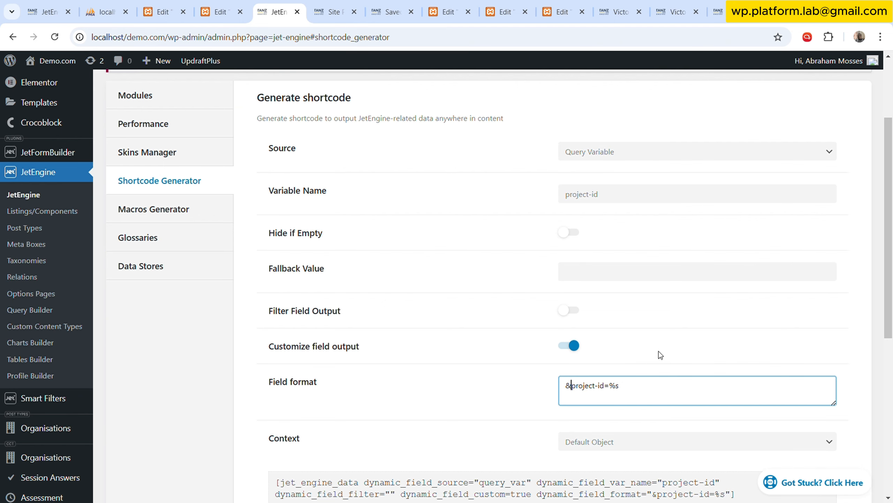
left_click(526, 321)
scroll(526, 321, "down", 5)
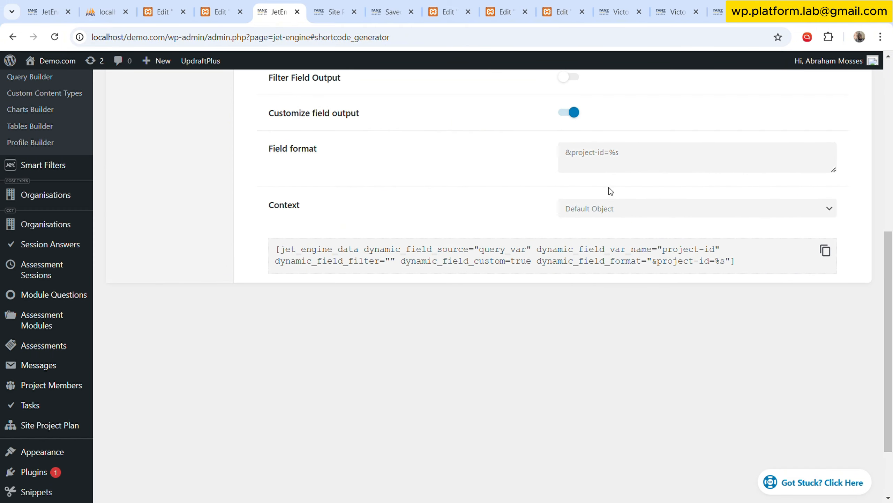
left_click(825, 251)
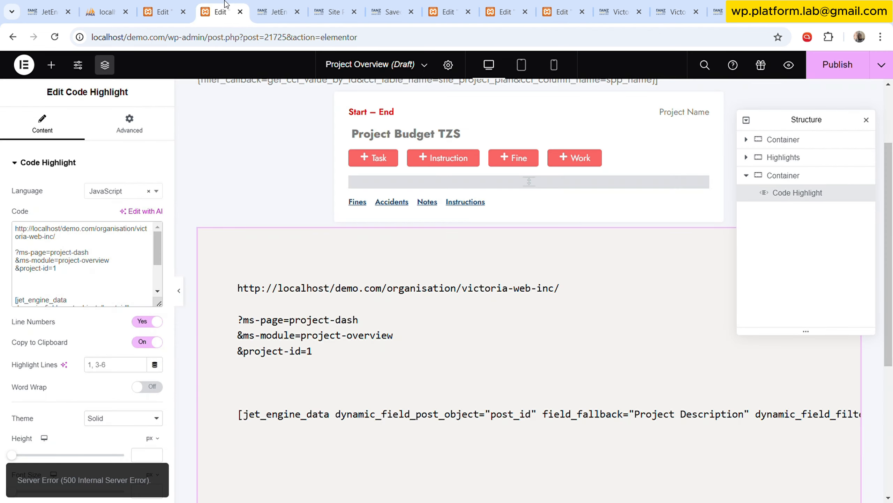
Enlarge the Code Highlight widget's code box and paste the project-id shortcode below the permalink shortcode.
left_click(220, 12)
left_click_drag(160, 303, 161, 449)
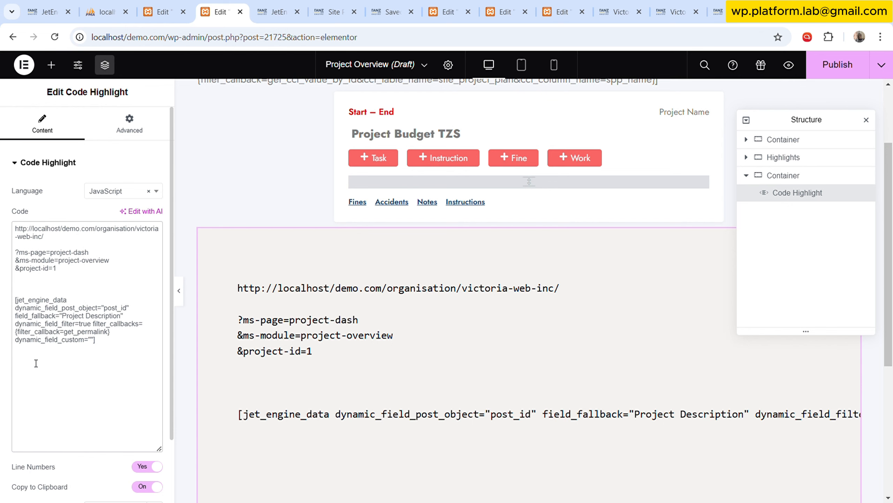
key("ctrl+v")
scroll(352, 405, "down", 2)
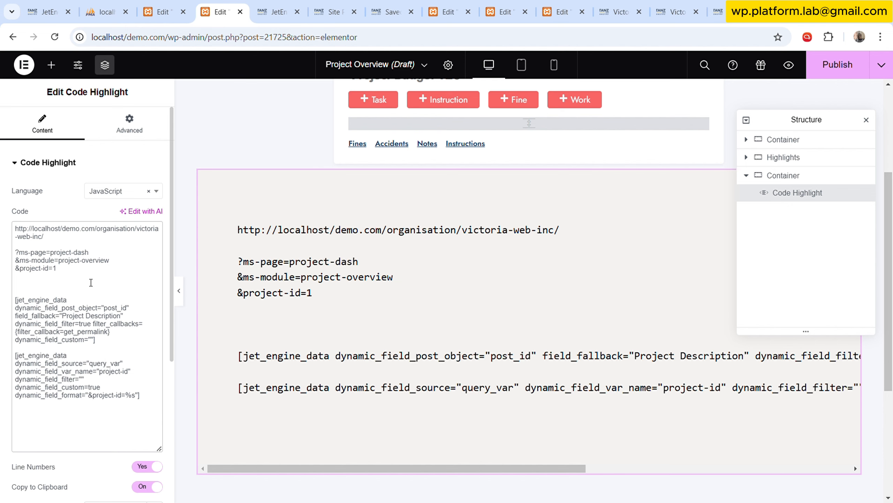
Copy the ms-page and ms-module parameters between the two shortcodes and join everything into one line without breaks.
left_click_drag(14, 252, 108, 261)
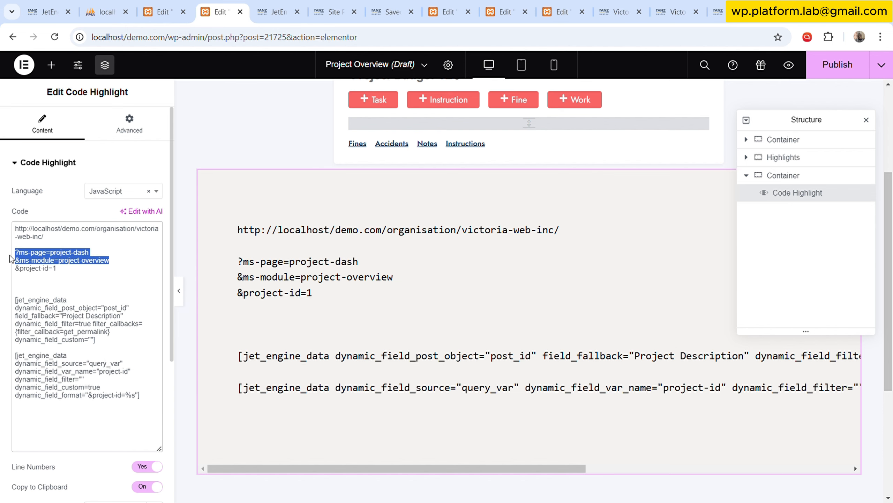
left_click(65, 348)
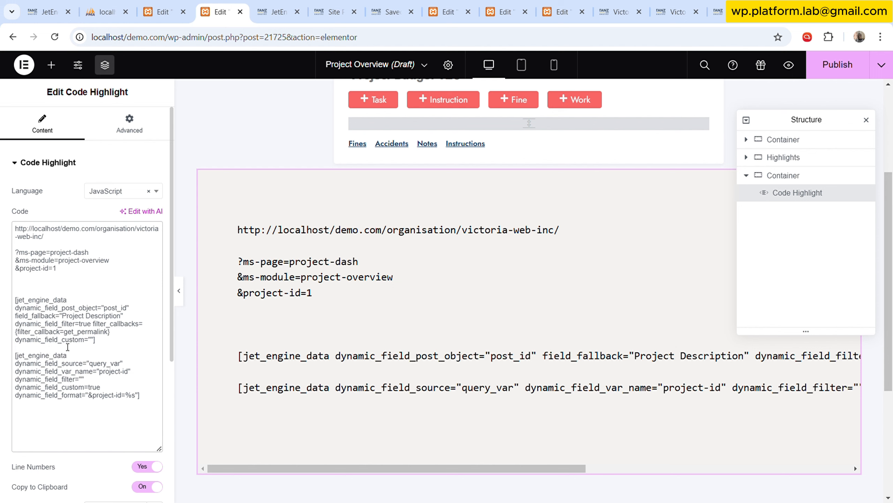
key("ctrl+v")
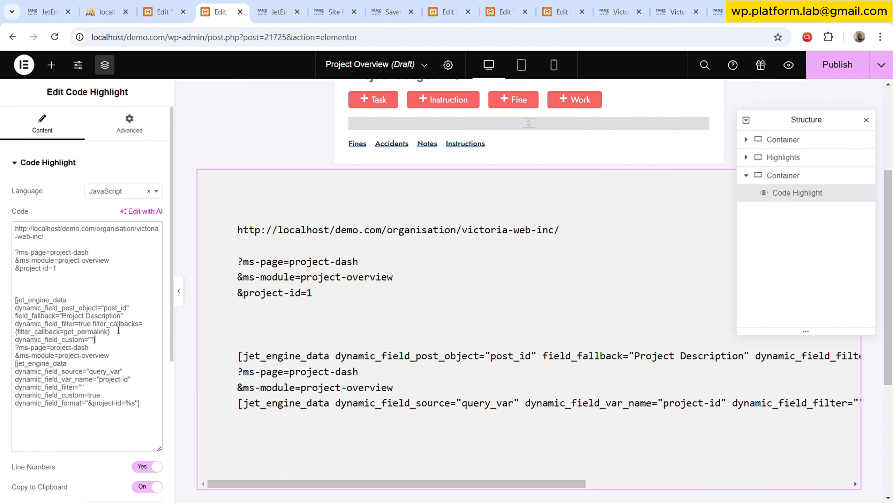
key("Delete")
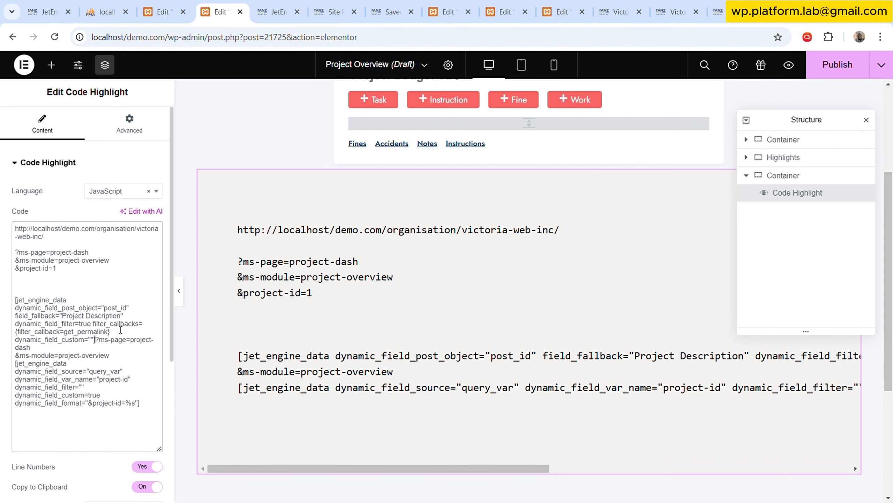
key("Delete")
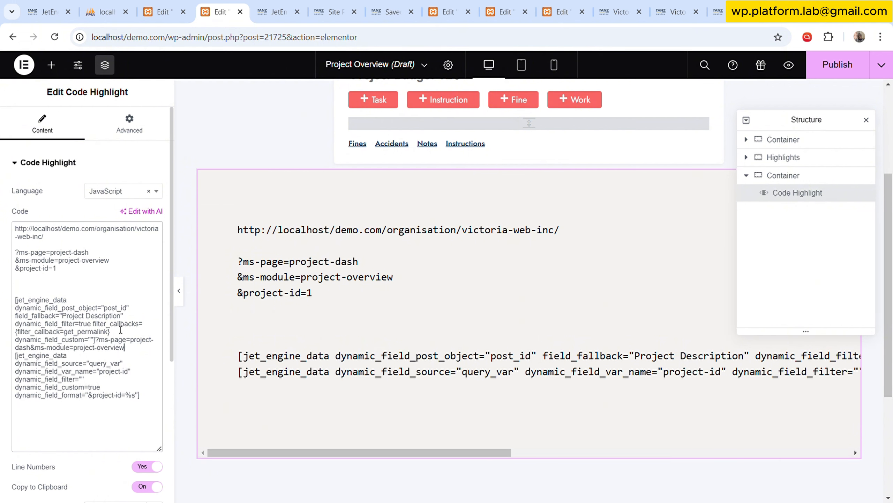
key("Delete")
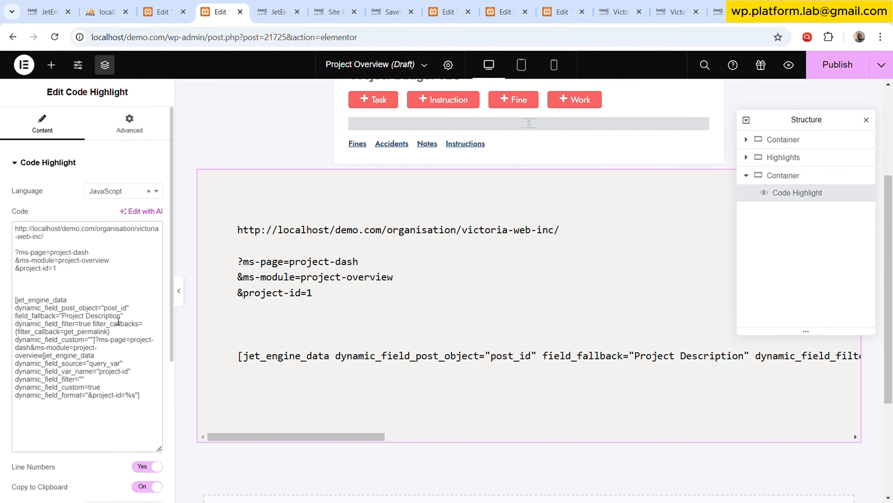
Move ?ms-page=project-dash&ms-module=project-overview from between the two shortcodes to the end of the project-id shortcode.
key("ctrl+shift+Left")
key("ctrl+shift+Left")
key("ctrl+shift+Left")
key("ctrl+shift+Left")
key("ctrl+shift+Left")
key("shift+Up")
key("shift+Right")
key("shift+Right")
key("shift+Right")
key("shift+Right")
key("shift+Right")
key("shift+Right")
key("shift+Right")
key("shift+Right")
key("shift+Right")
key("shift+Right")
key("shift+Right")
key("shift+Right")
key("shift+Right")
key("shift+Right")
key("shift+Right")
key("shift+Right")
key("shift+Right")
key("shift+Right")
key("shift+Right")
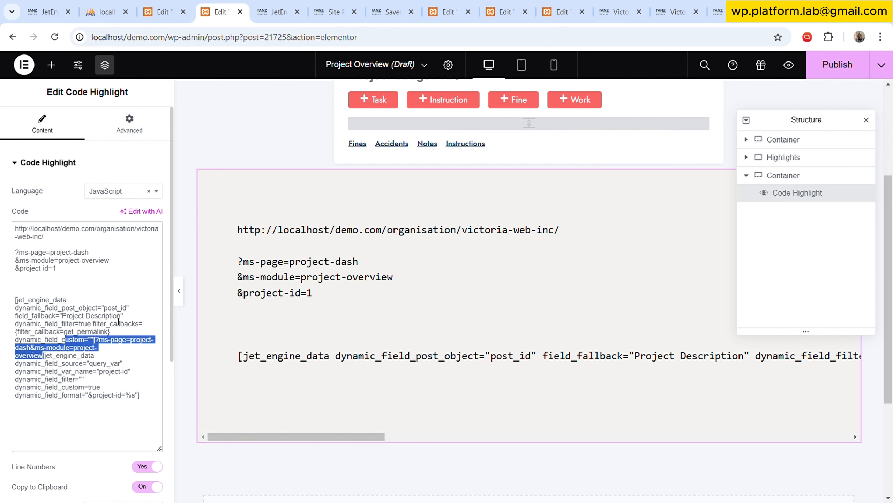
key("shift+Left")
key("shift+Left")
key("ctrl+x")
key("End")
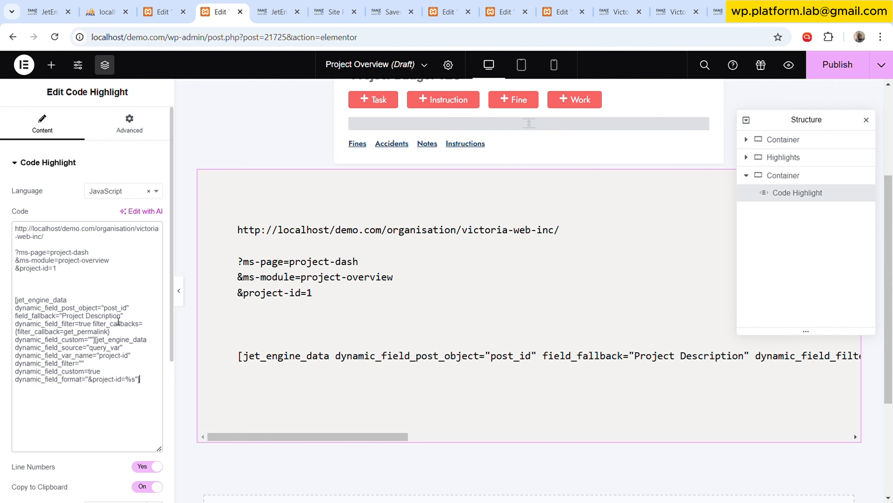
key("ctrl+v")
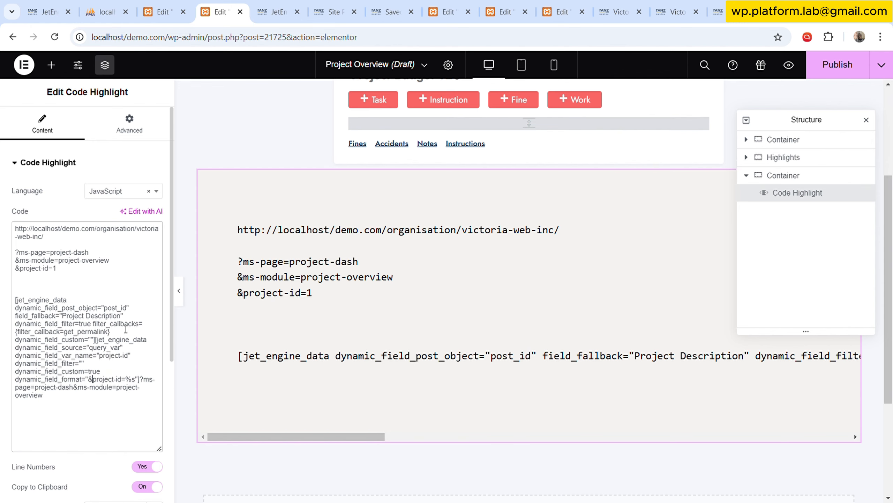
Change the project-id format to ?project-id=%s and replace the question mark before ms-page with &.
key("BackSpace")
type("?")
left_click(143, 380)
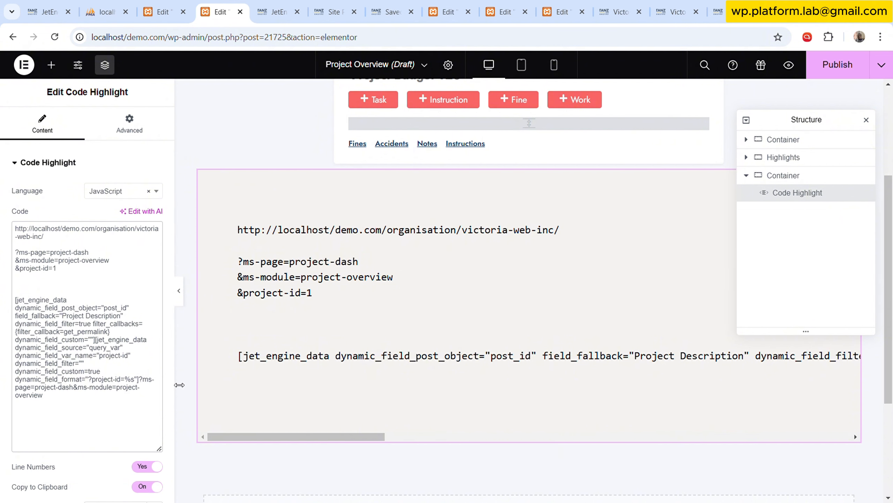
left_click_drag(334, 436, 767, 441)
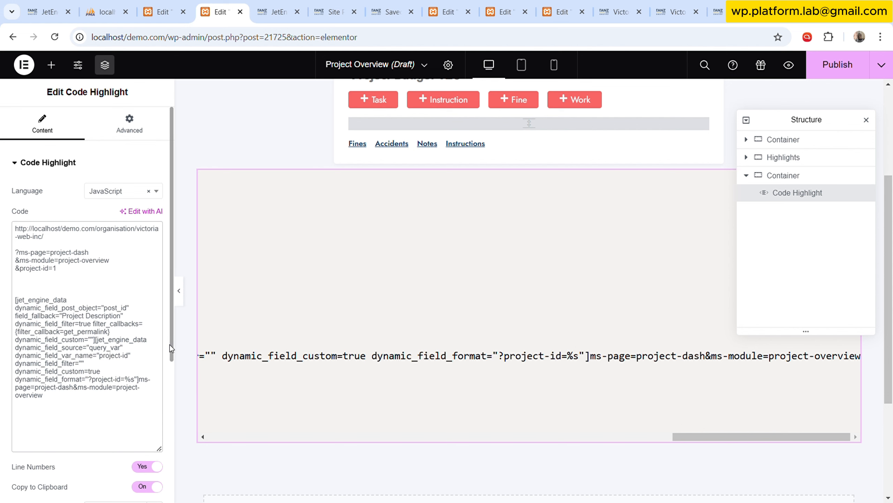
type("&")
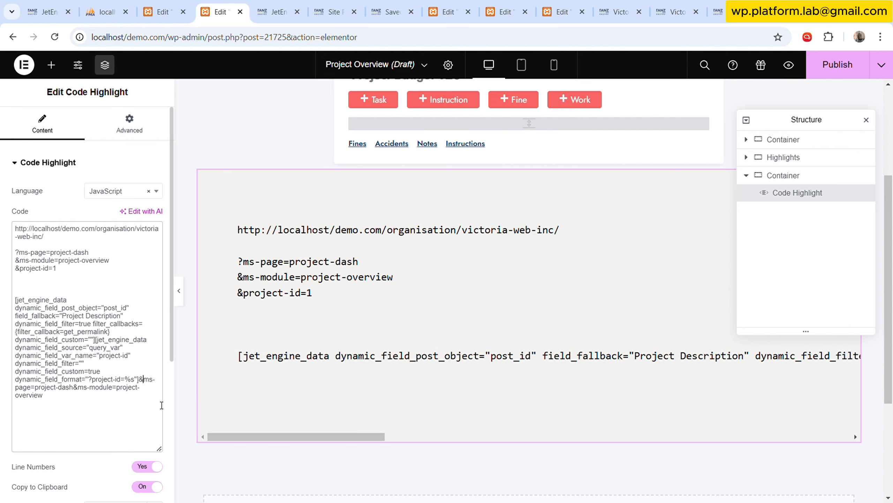
Copy the combined shortcode link from the Code Highlight widget and assign the Shortcode dynamic tag to the Project Side Menu's Dashboard item link.
left_click_drag(68, 401, 18, 303)
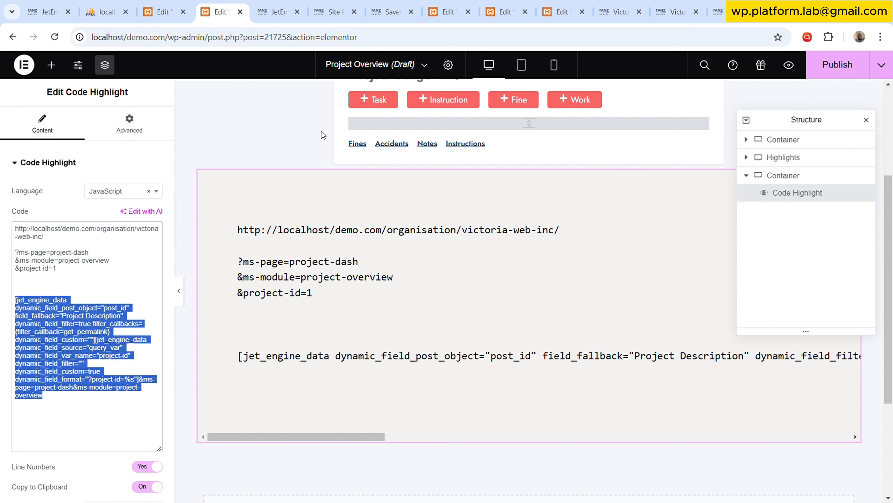
left_click(447, 12)
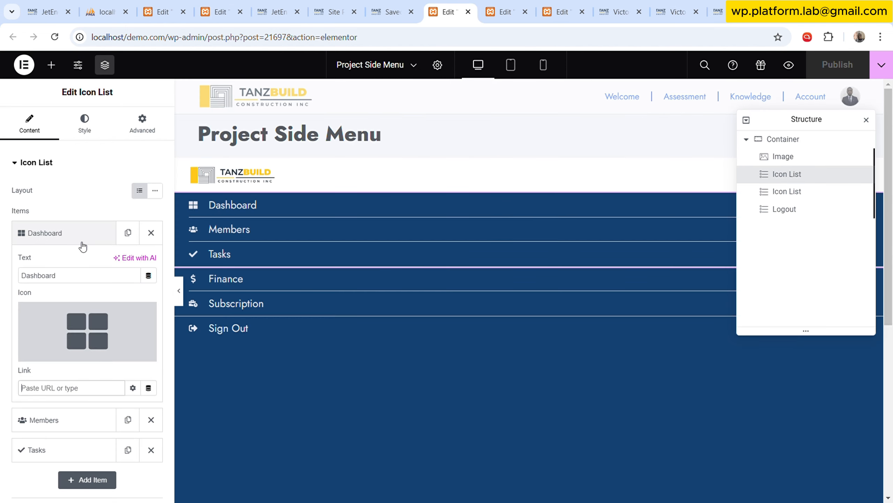
left_click(56, 275)
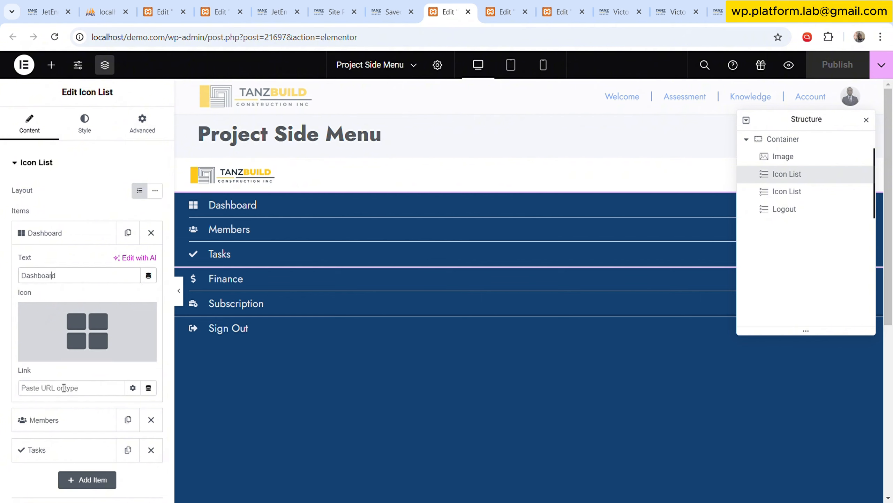
left_click(94, 389)
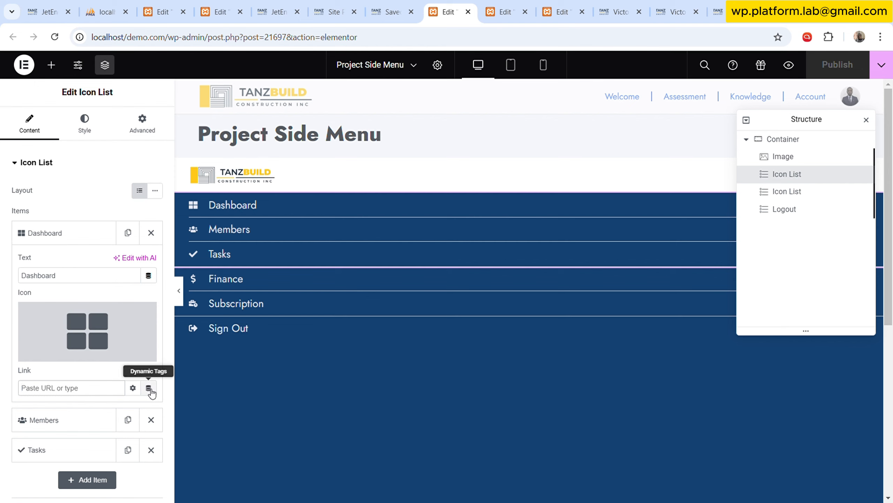
left_click(148, 388)
left_click(50, 329)
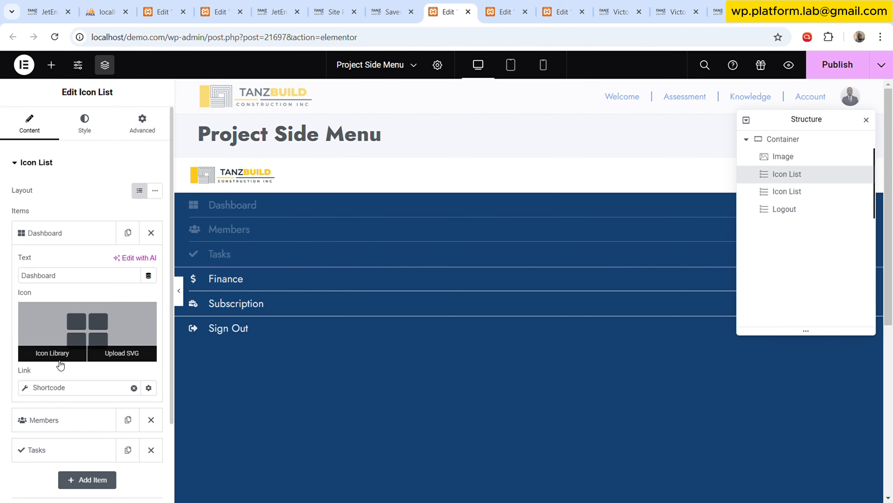
Paste the combined shortcode link into the Dashboard link's Shortcode setting and publish the Project Side Menu.
left_click(58, 391)
left_click(86, 300)
key("ctrl+v")
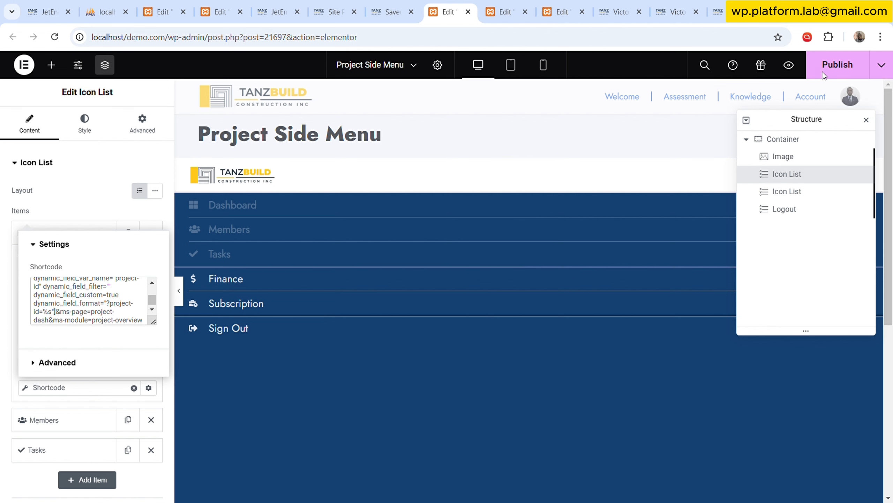
left_click(834, 64)
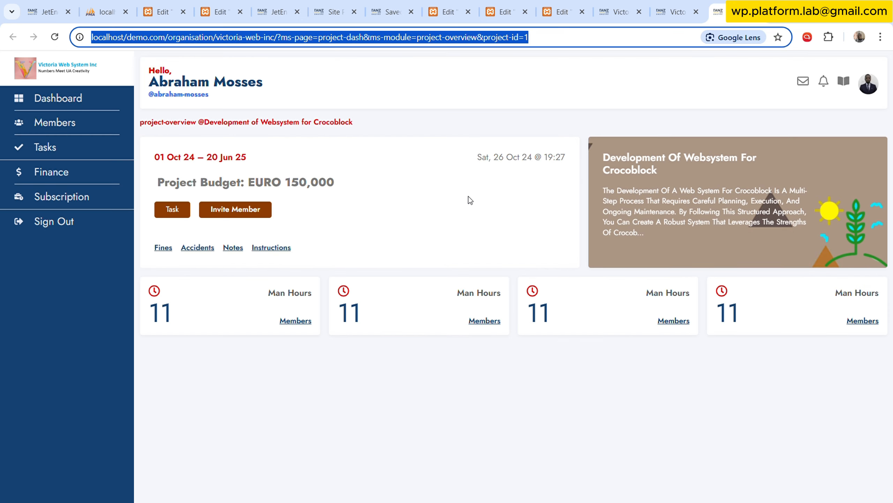
Reload the front-end project overview page and open its Dashboard menu link in a new tab.
left_click(718, 11)
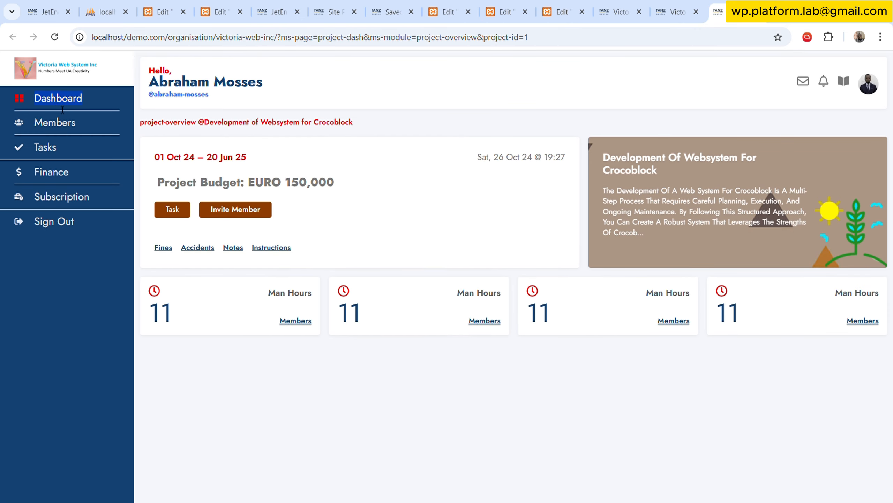
left_click(55, 37)
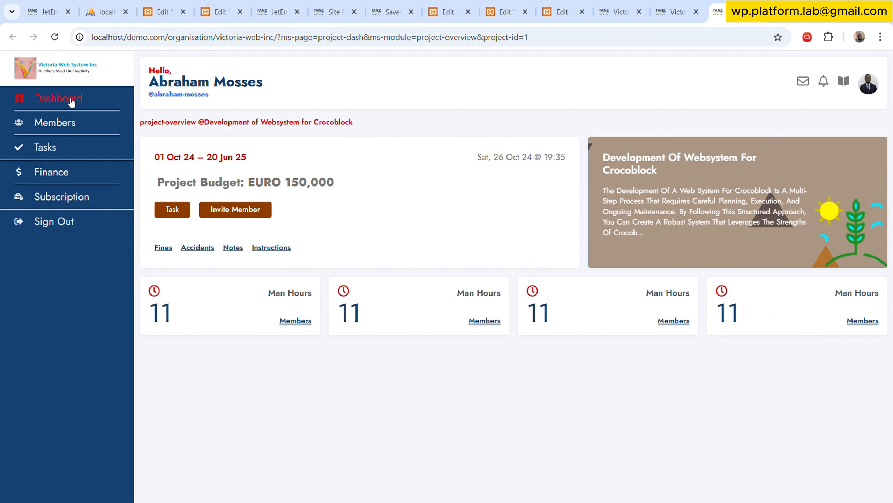
right_click(70, 100)
left_click(85, 111)
left_click(721, 12)
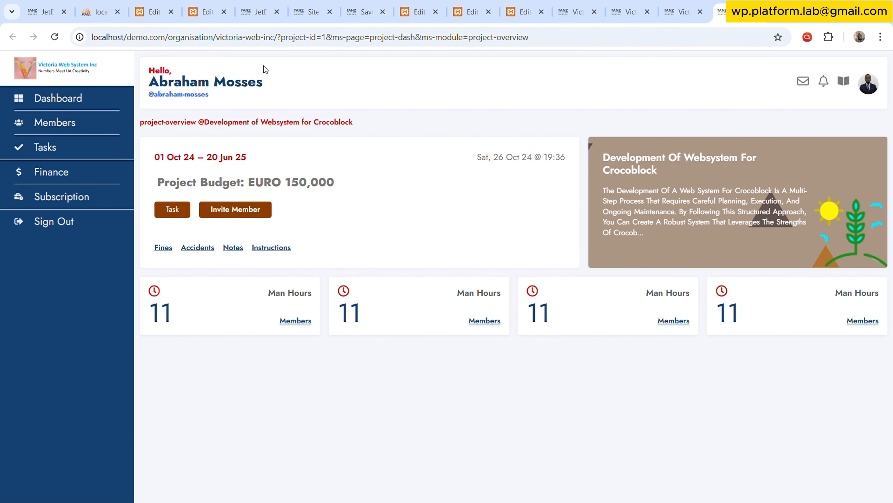
Examine the opened Dashboard link's address, checking the organisation permalink and the project-id, ms-page and ms-module parameters.
left_click_drag(278, 37, 81, 33)
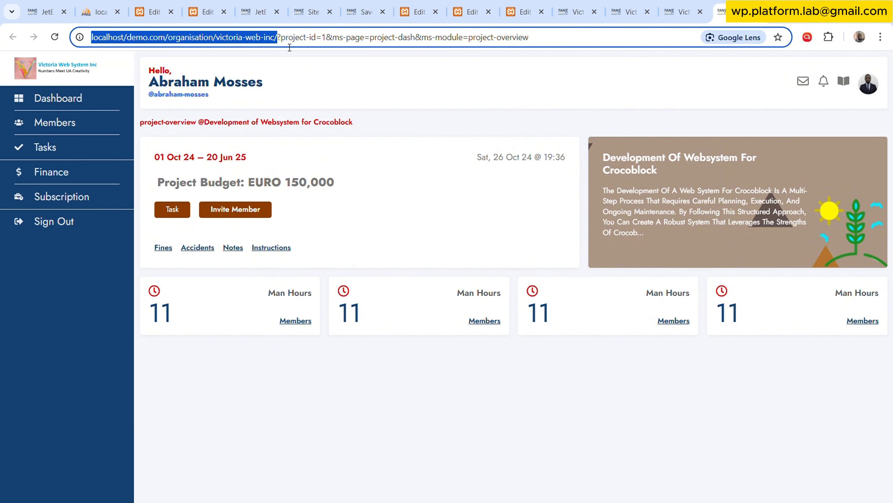
left_click_drag(285, 37, 345, 46)
left_click(365, 87)
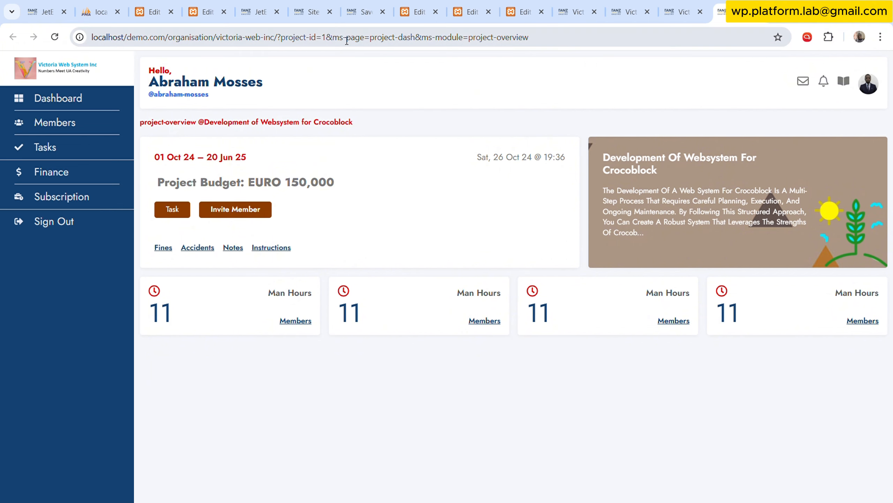
left_click_drag(355, 37, 334, 38)
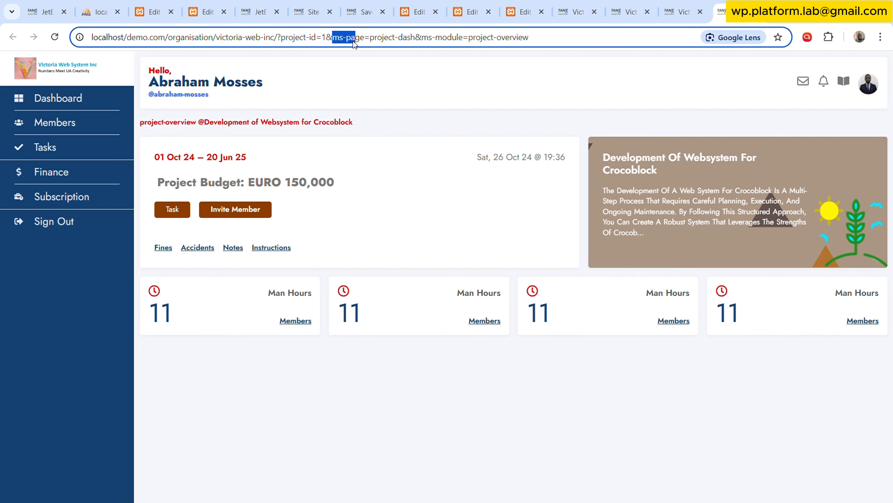
left_click(356, 41)
left_click(407, 39)
left_click_drag(426, 43, 462, 47)
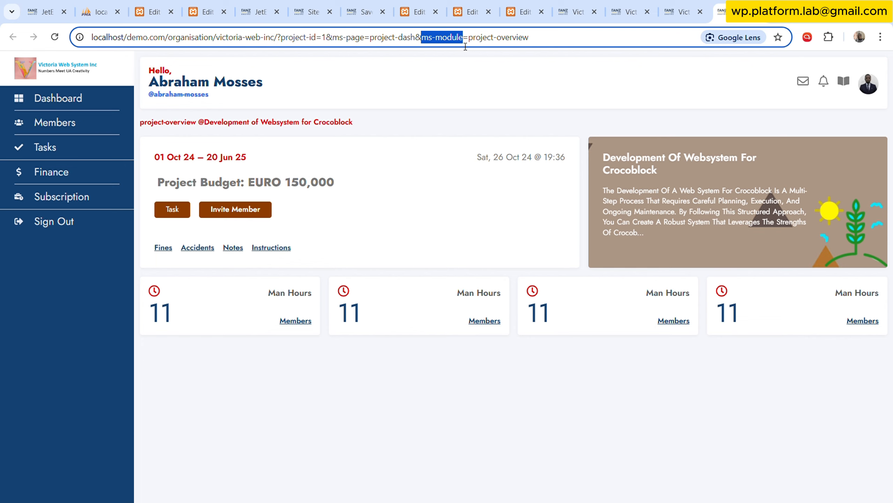
left_click(524, 40)
left_click(412, 270)
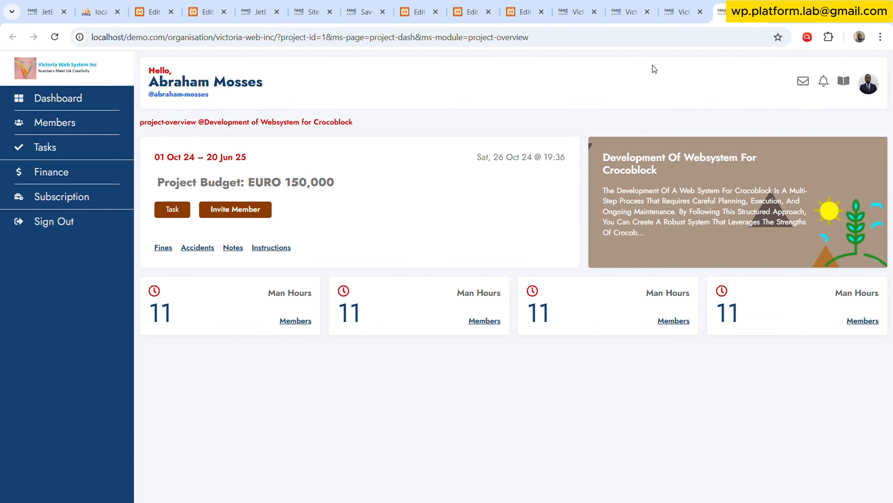
Open the Project Dash saved template for Elementor editing and inspect its Menu and Content containers.
left_click(472, 8)
left_click(424, 4)
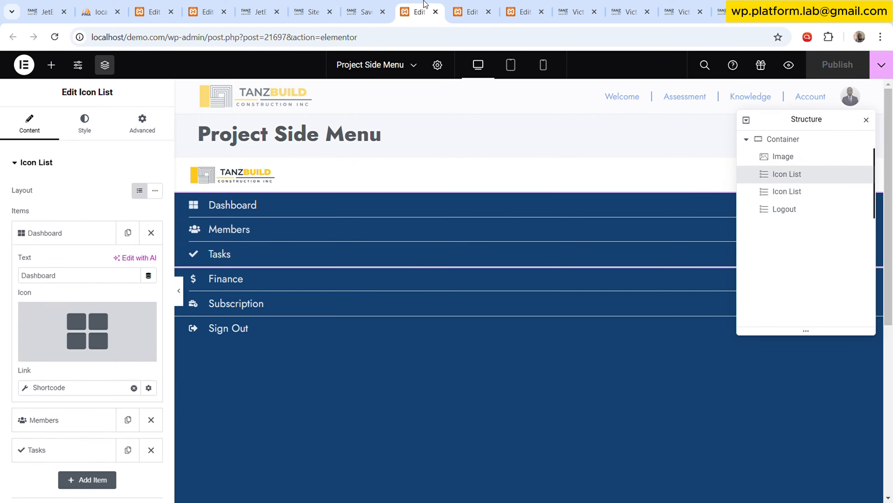
left_click(373, 8)
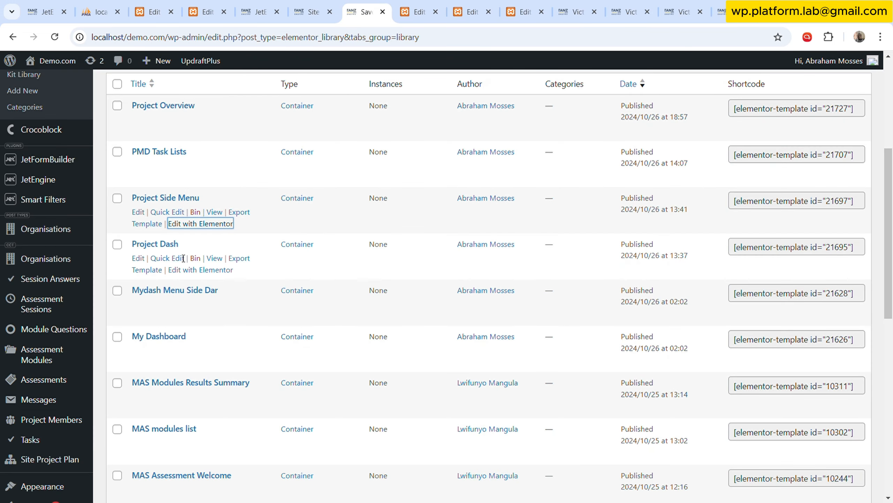
left_click(221, 271)
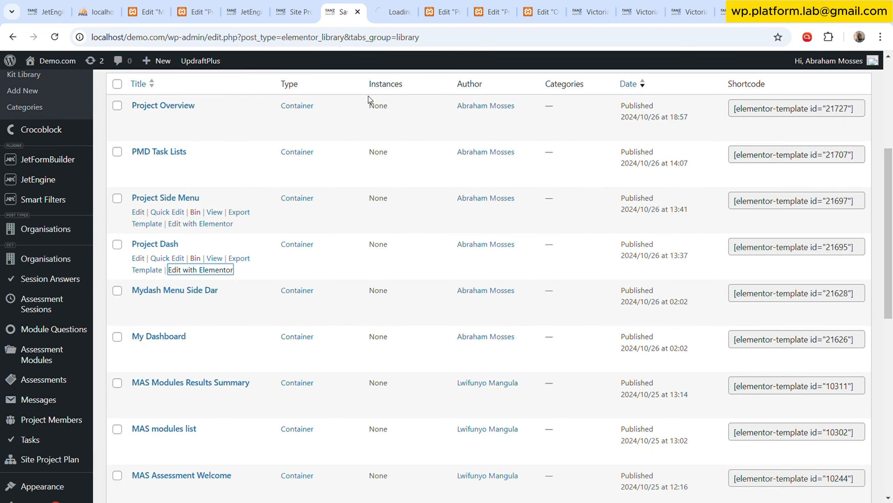
left_click(398, 5)
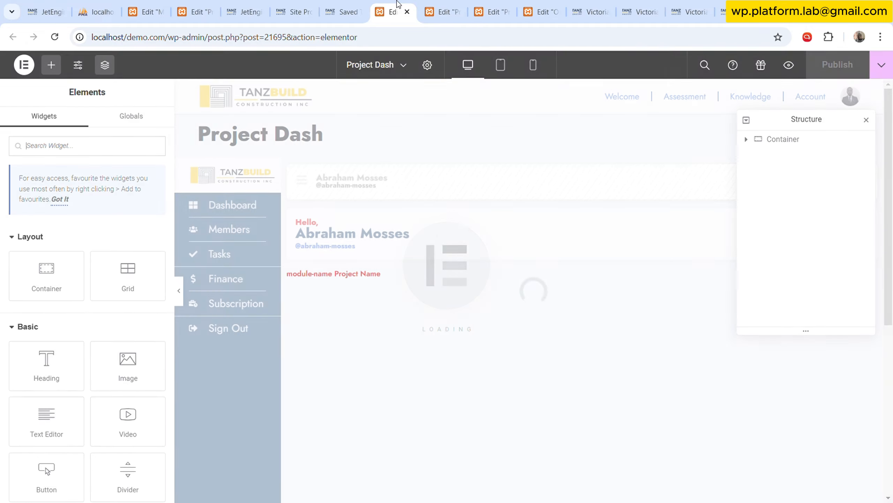
left_click(756, 141)
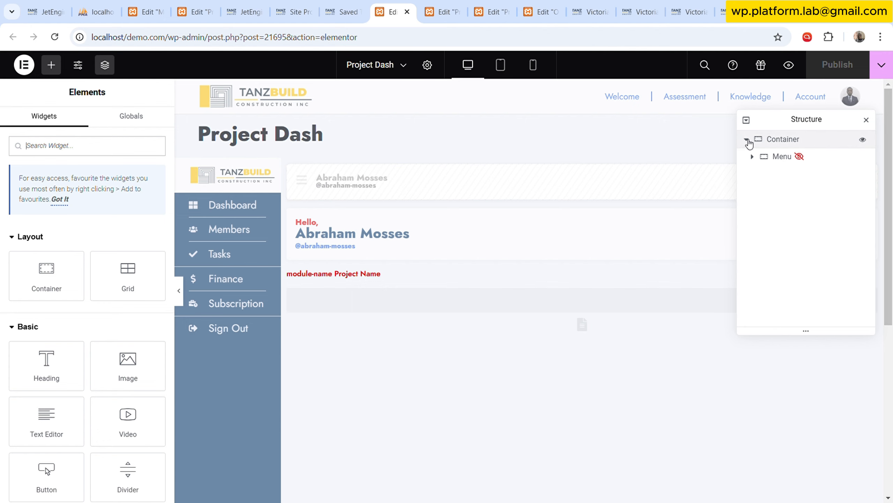
left_click(790, 157)
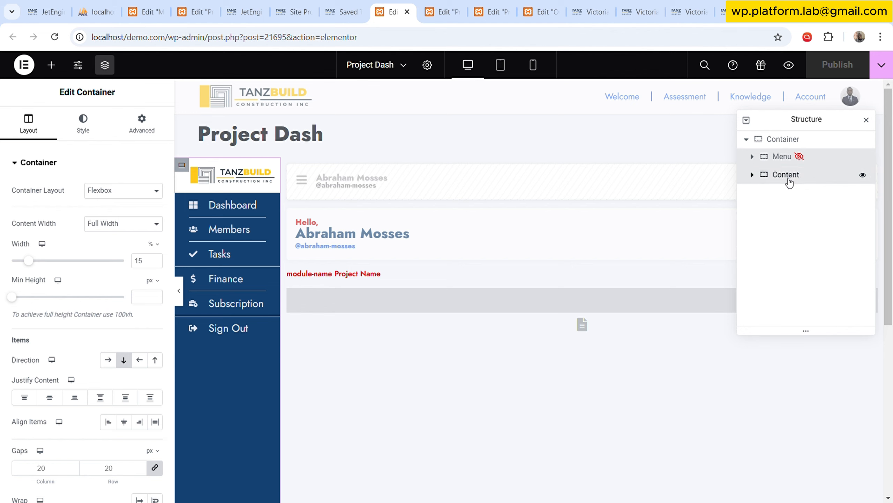
left_click(789, 179)
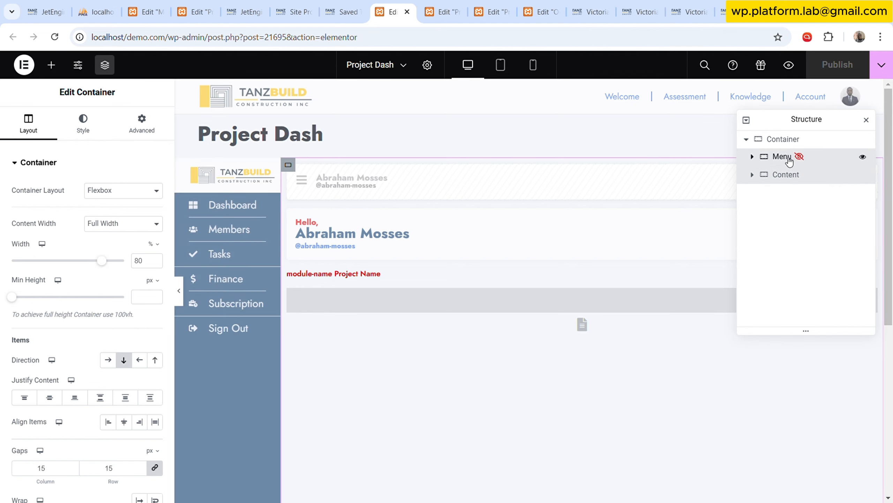
left_click(748, 140)
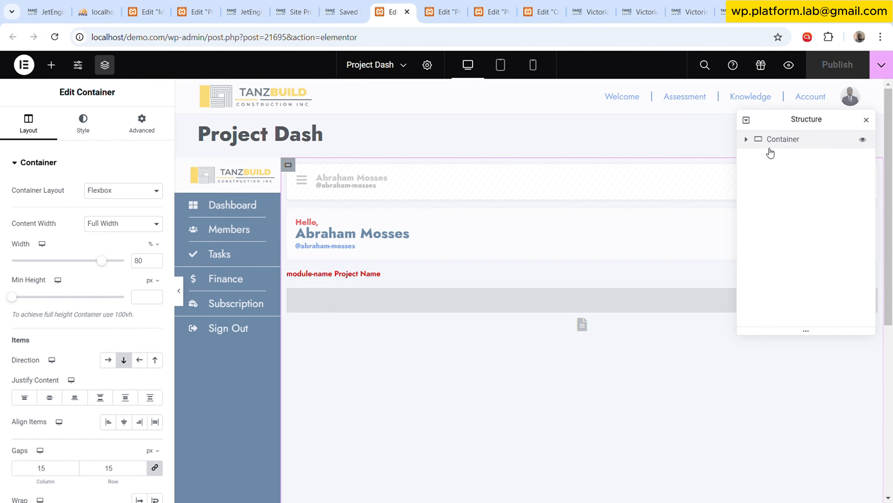
Open the Theme Builder in a new tab from the saved templates page and edit the Org MS single post template.
left_click(347, 11)
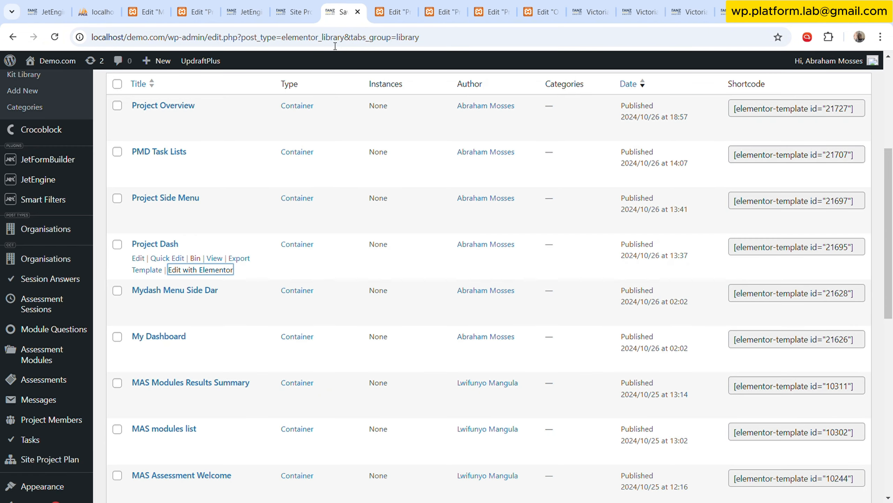
scroll(53, 246, "up", 5)
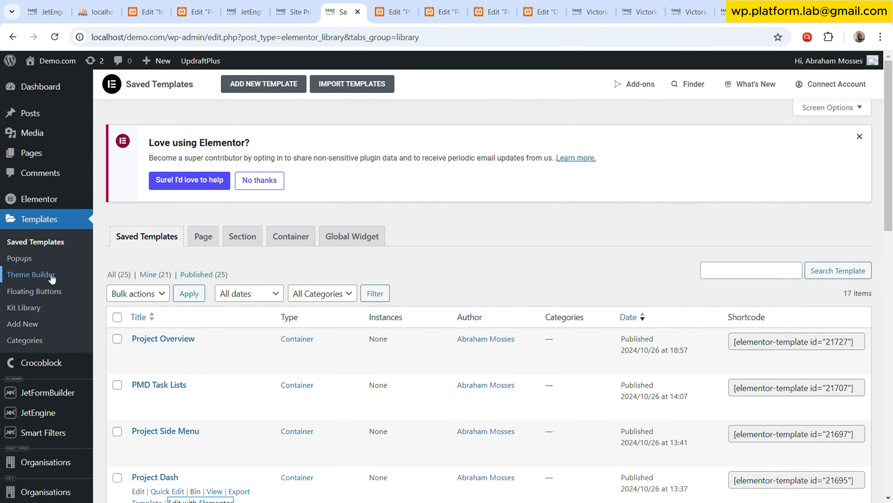
right_click(52, 276)
left_click(105, 292)
left_click(421, 5)
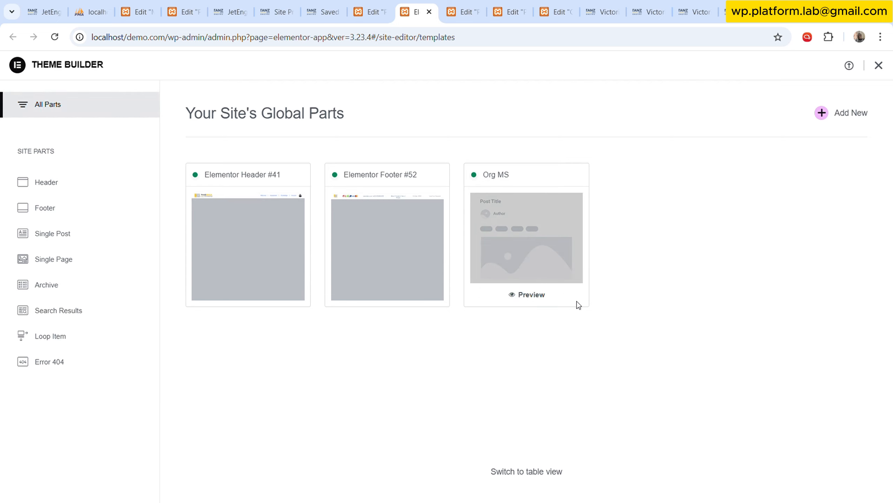
left_click(567, 196)
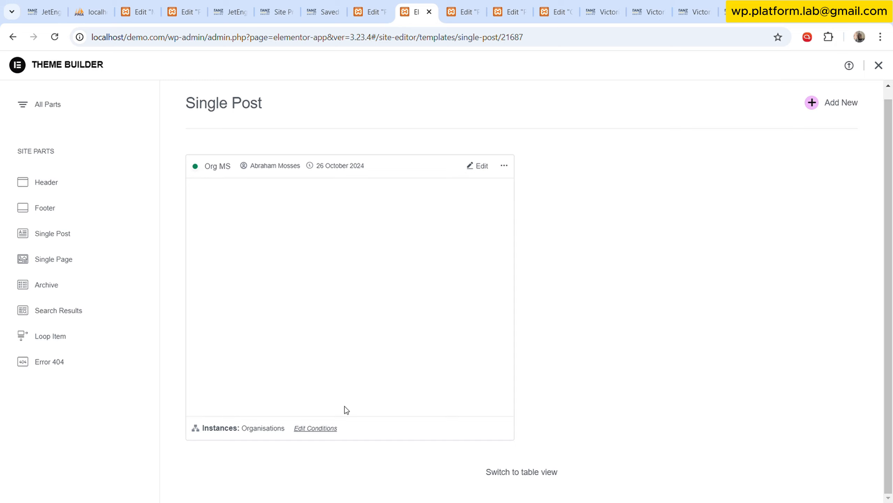
left_click(482, 166)
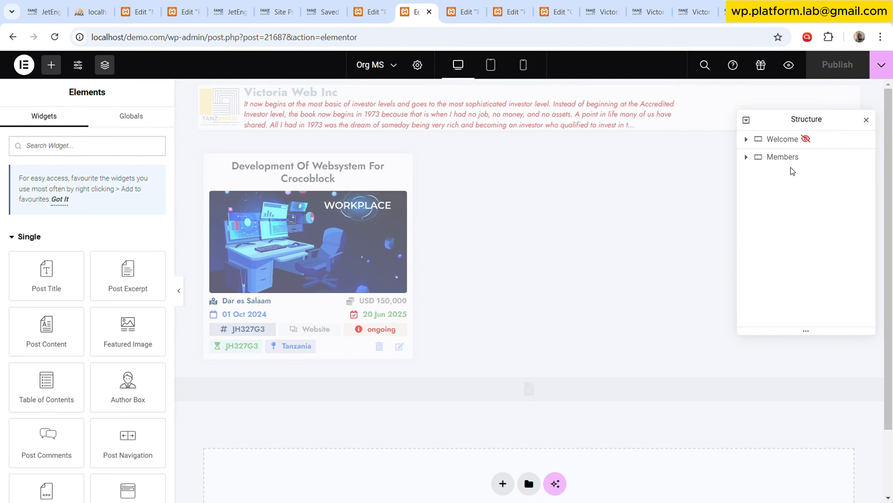
Examine the Welcome and Members containers, the My Template widget and the Request Parameter settings of ms-page's template slug.
left_click(791, 140)
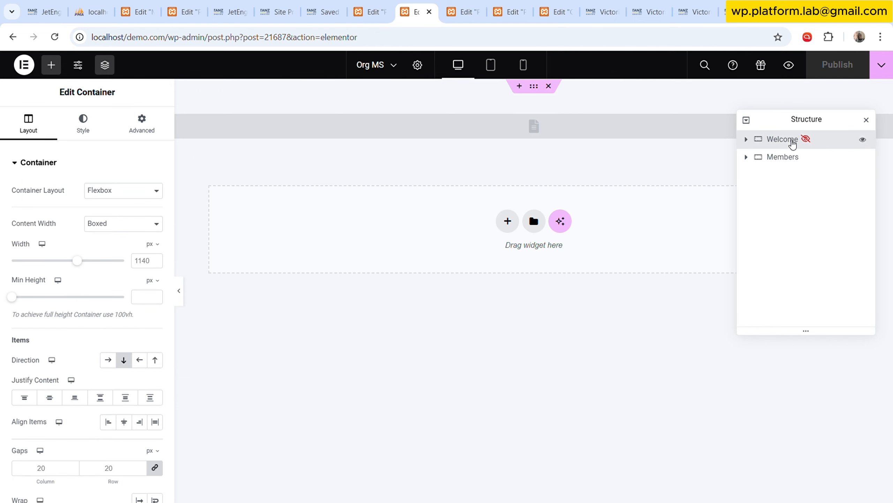
left_click(792, 160)
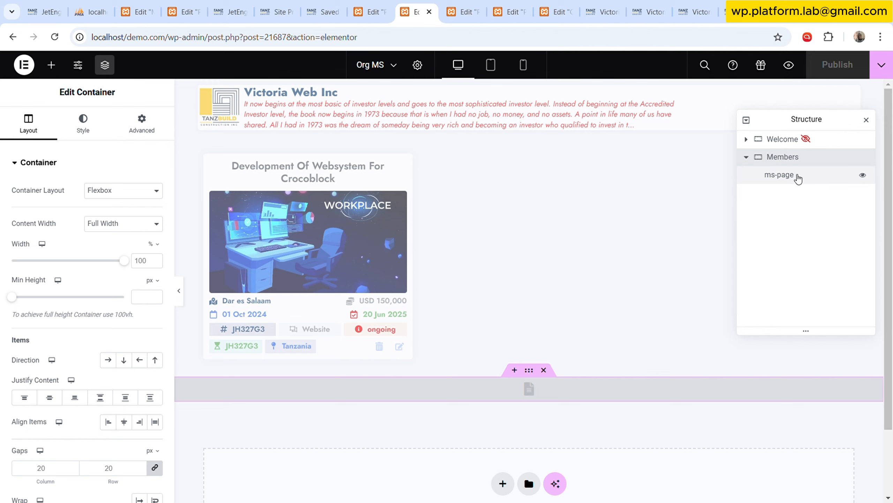
left_click(797, 176)
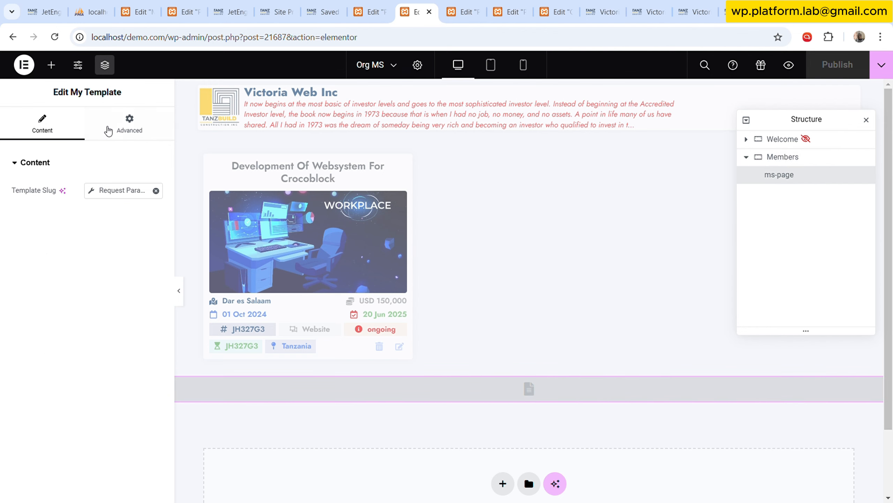
left_click(51, 65)
scroll(99, 328, "down", 8)
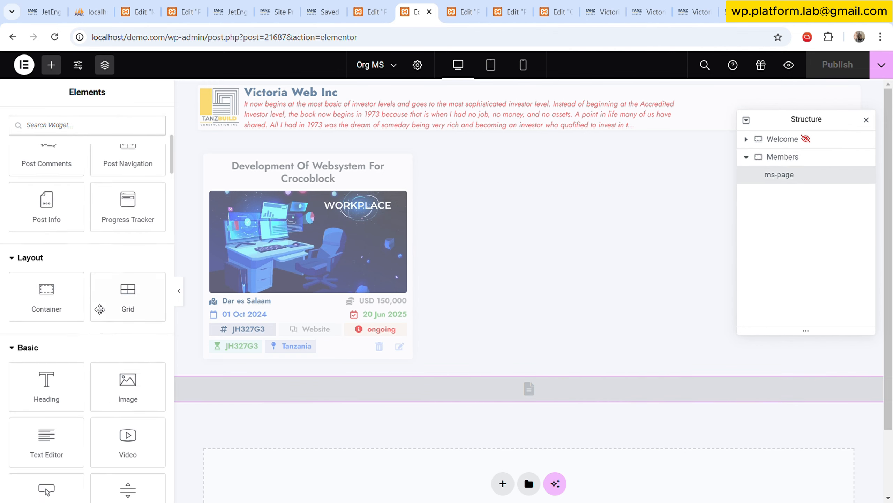
scroll(122, 377, "down", 3)
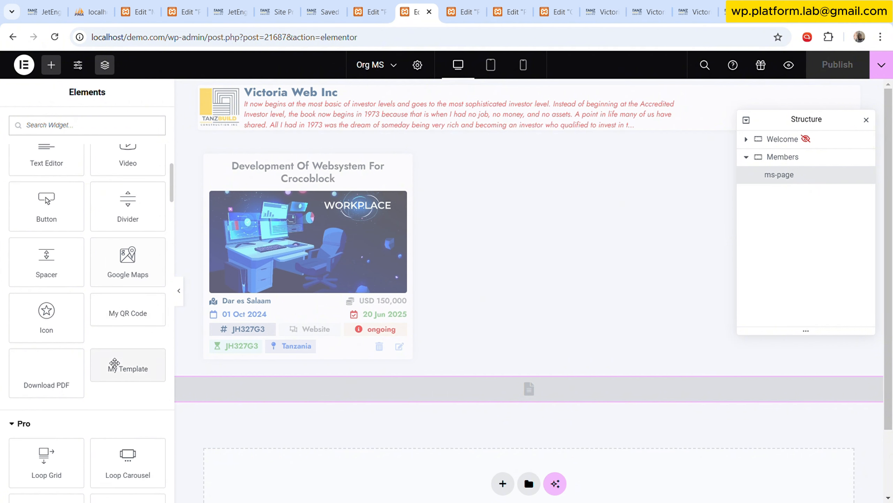
left_click(788, 175)
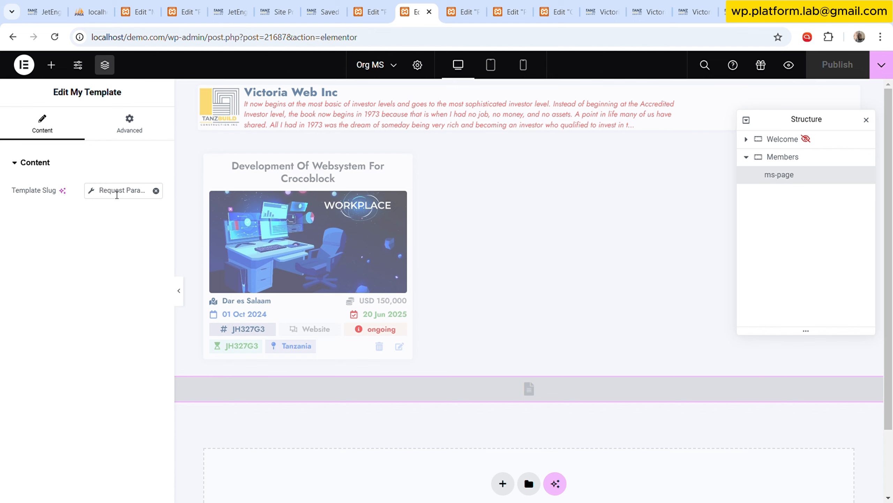
left_click(117, 192)
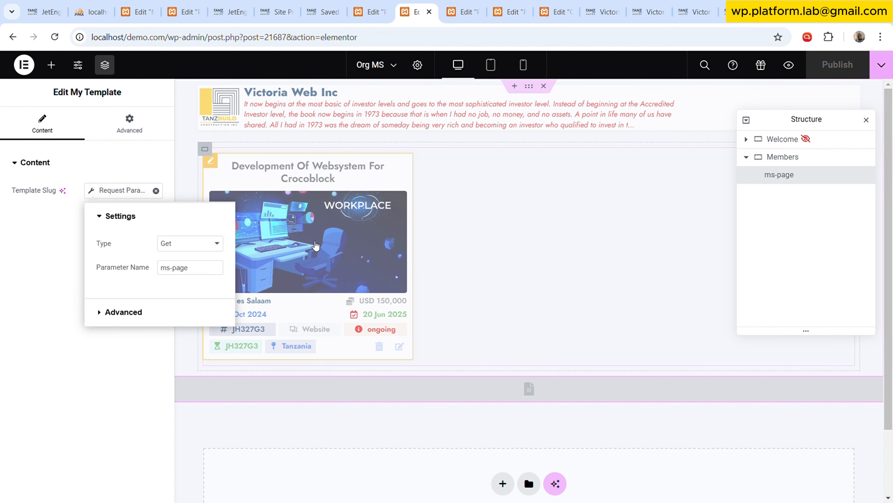
left_click(134, 198)
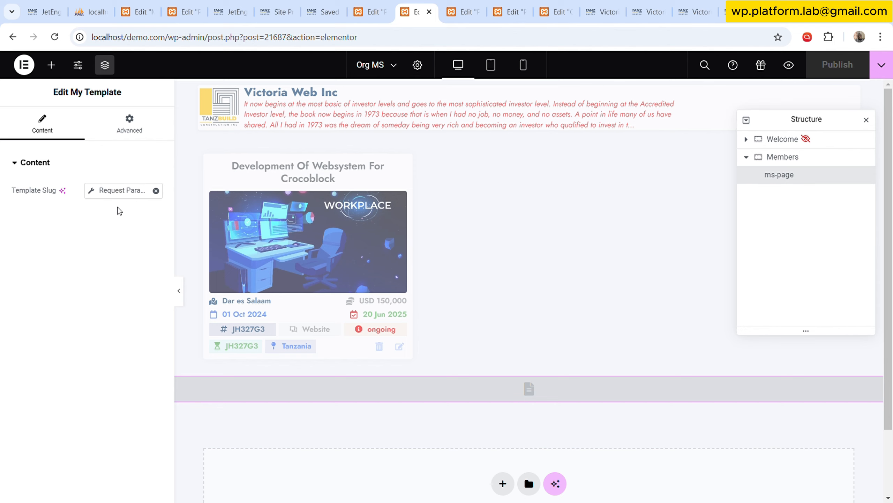
left_click(119, 196)
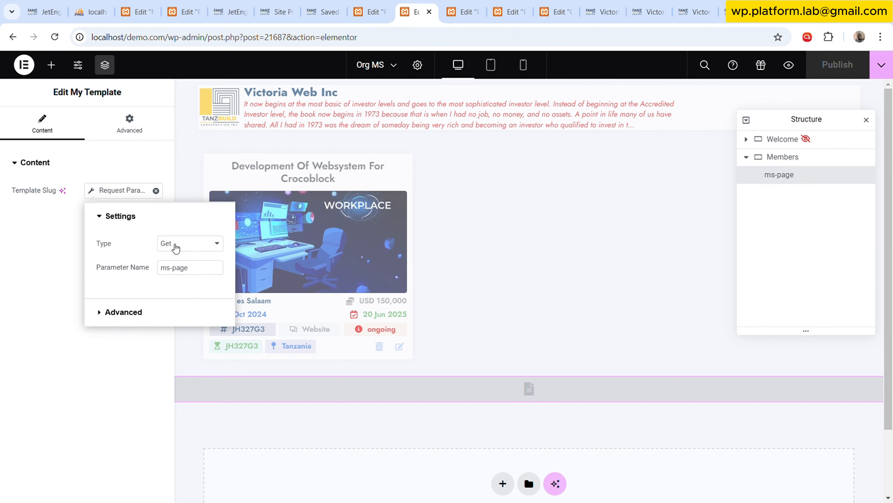
Remove the ms-page widget's template slug tag and reassign it as a Request Parameter of type Get with parameter name ms-page.
triple_click(183, 267)
key("ctrl+c")
left_click(155, 190)
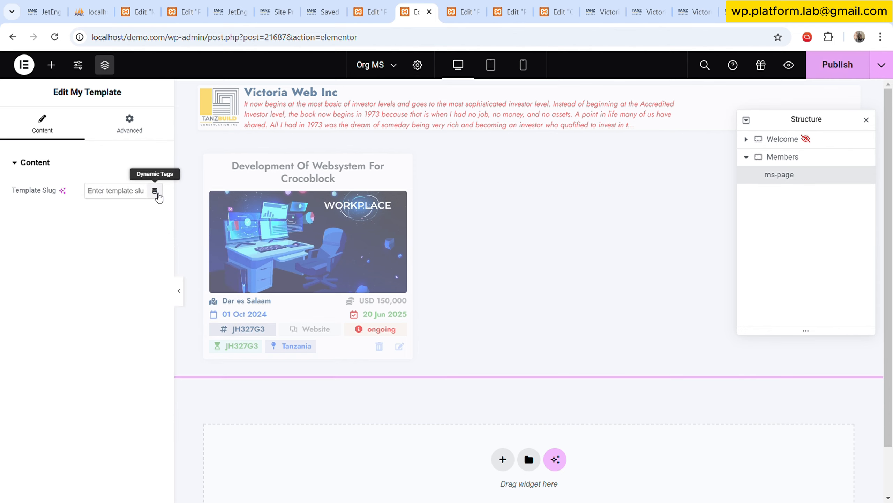
left_click(155, 191)
scroll(99, 309, "down", 2)
scroll(94, 295, "down", 2)
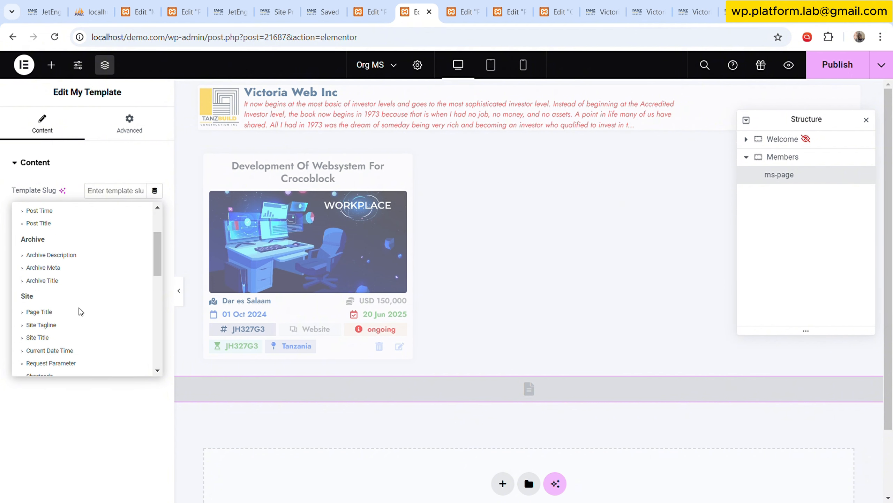
left_click(71, 326)
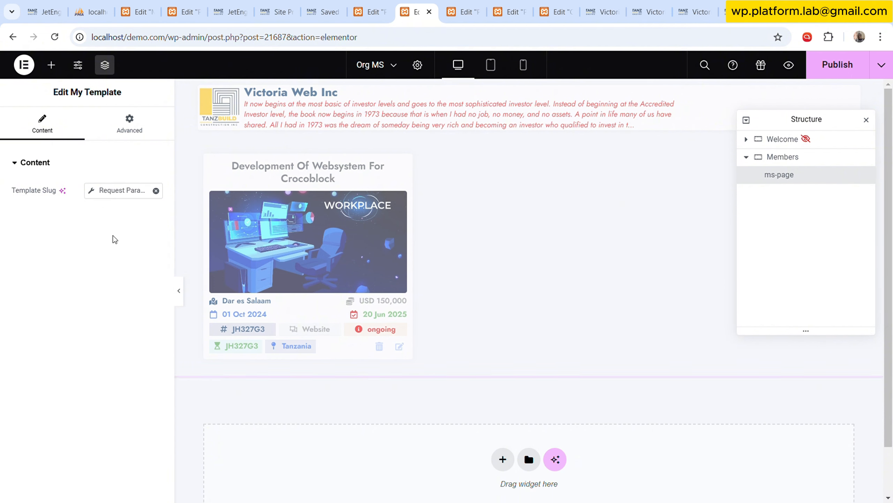
left_click(122, 194)
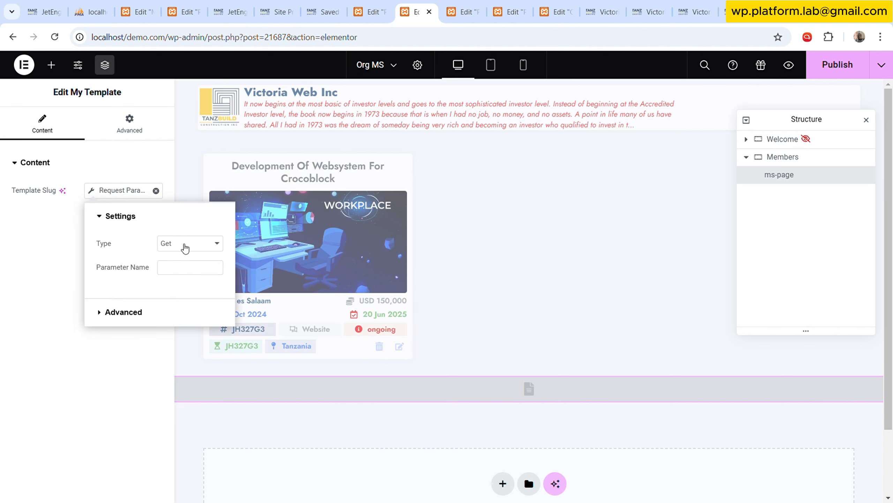
left_click(182, 271)
key("ctrl+v")
left_click(63, 242)
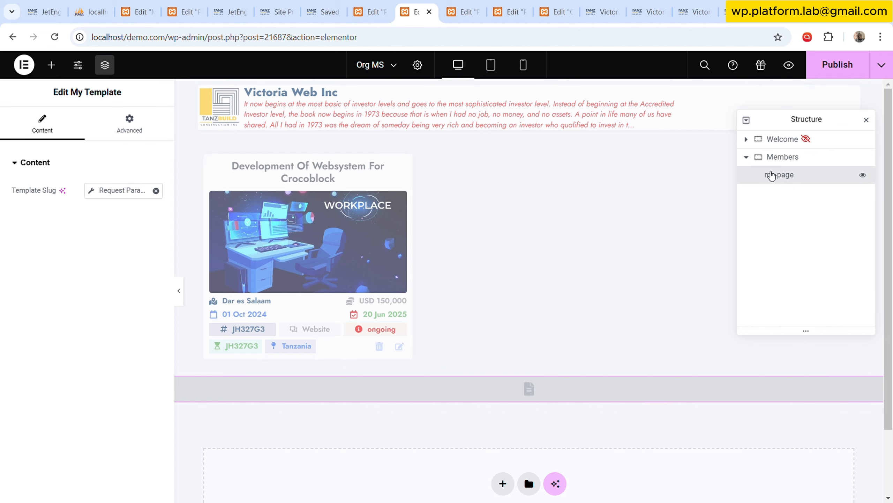
Examine the Welcome container's Dynamic Visibility settings, including the condition type, condition and the macro's query variable name.
left_click(747, 158)
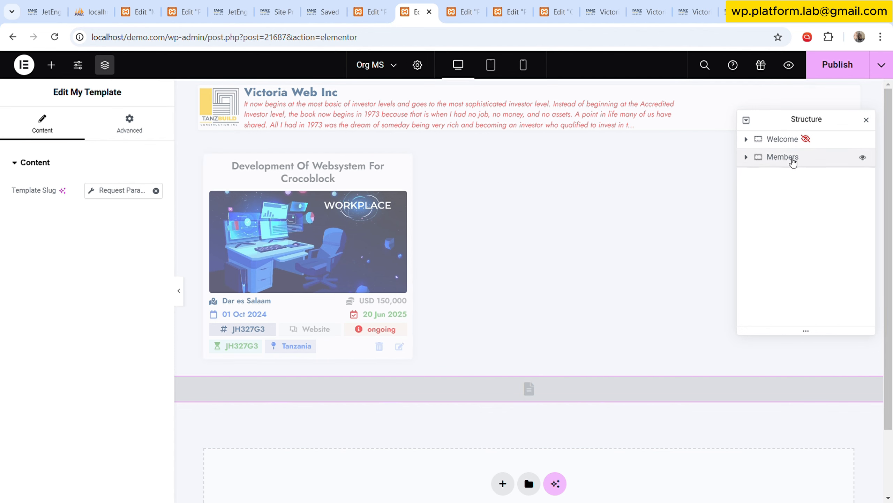
left_click(788, 142)
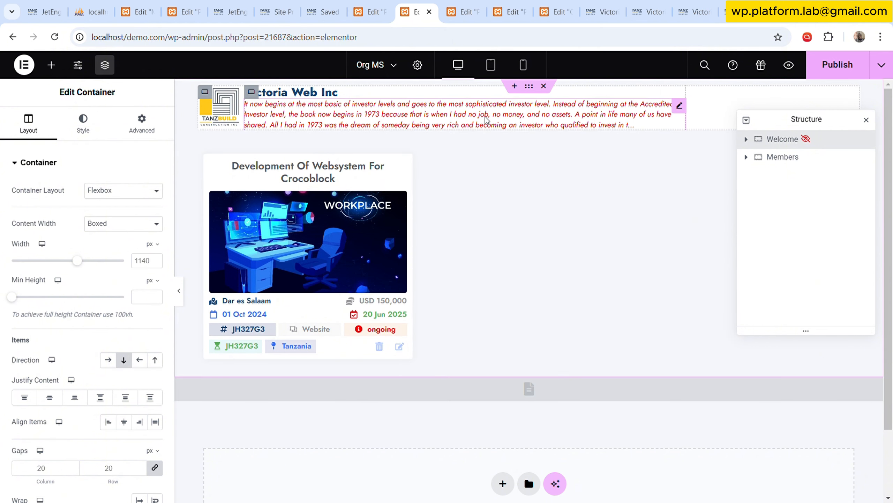
left_click(142, 123)
scroll(119, 246, "down", 2)
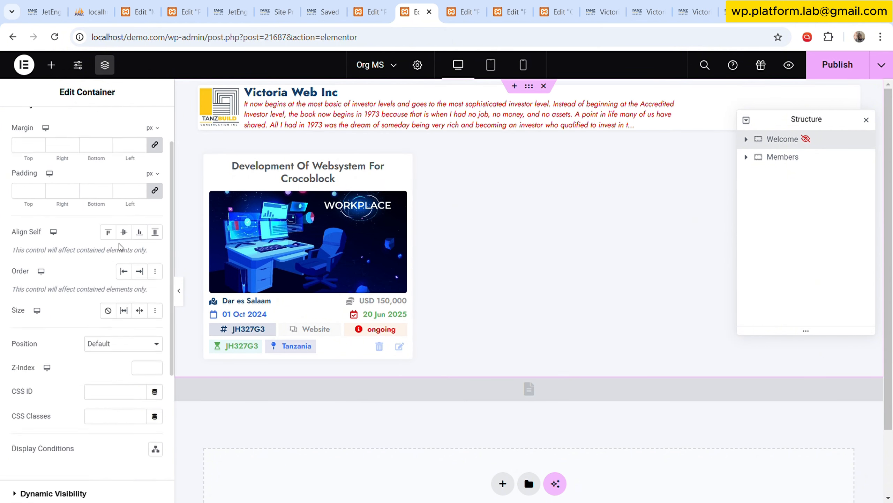
scroll(116, 264, "down", 5)
left_click(113, 279)
left_click(79, 293)
scroll(87, 315, "down", 2)
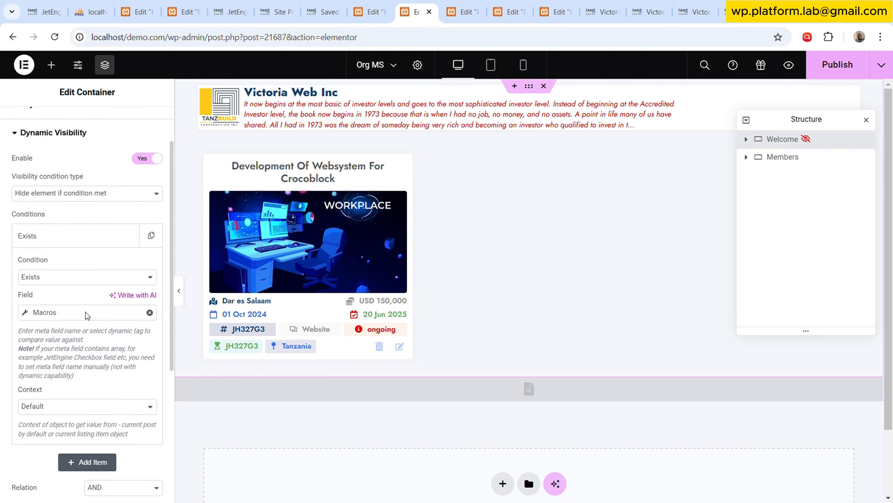
scroll(87, 316, "down", 3)
left_click(50, 195)
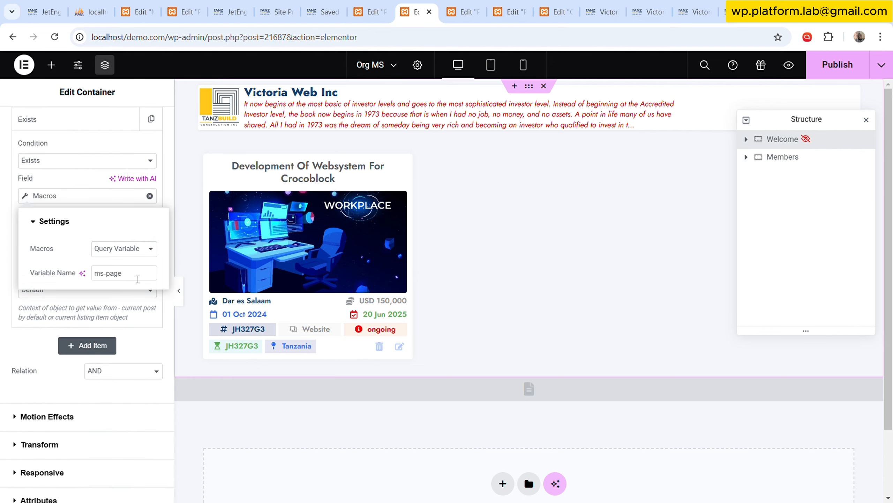
left_click(137, 279)
left_click(91, 150)
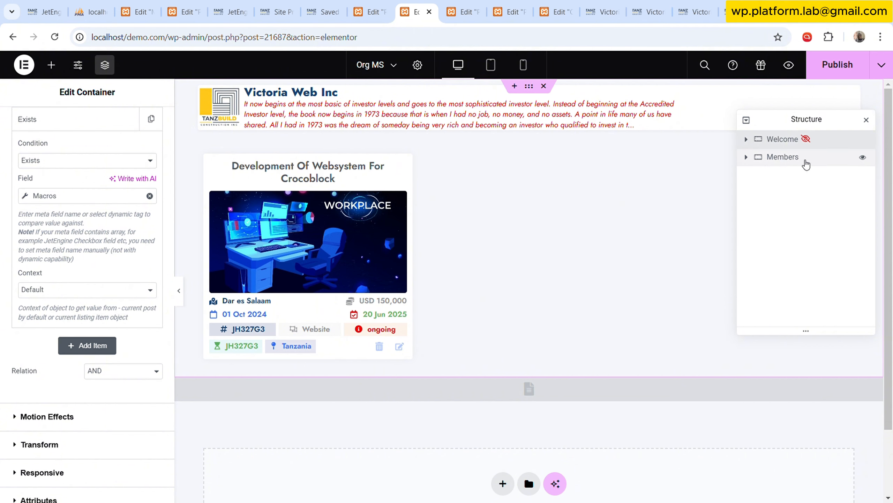
Enable Dynamic Visibility for the Members container in the Org MS template.
left_click(819, 158)
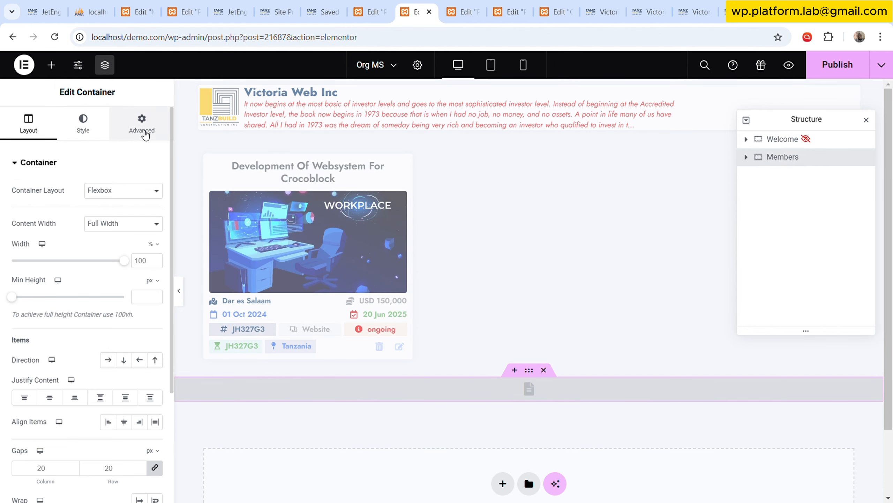
left_click(141, 123)
scroll(102, 310, "down", 5)
left_click(99, 321)
left_click(147, 216)
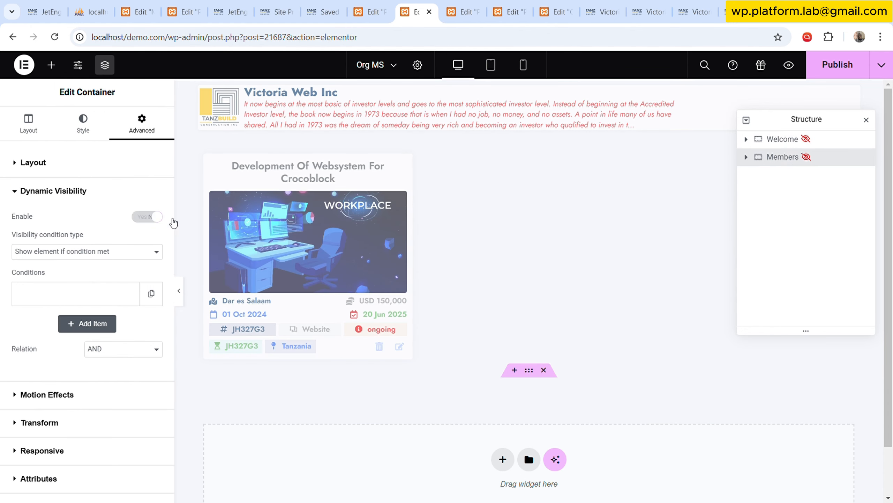
Add a visibility condition to the Members container and set its condition to Exists.
scroll(95, 249, "down", 3)
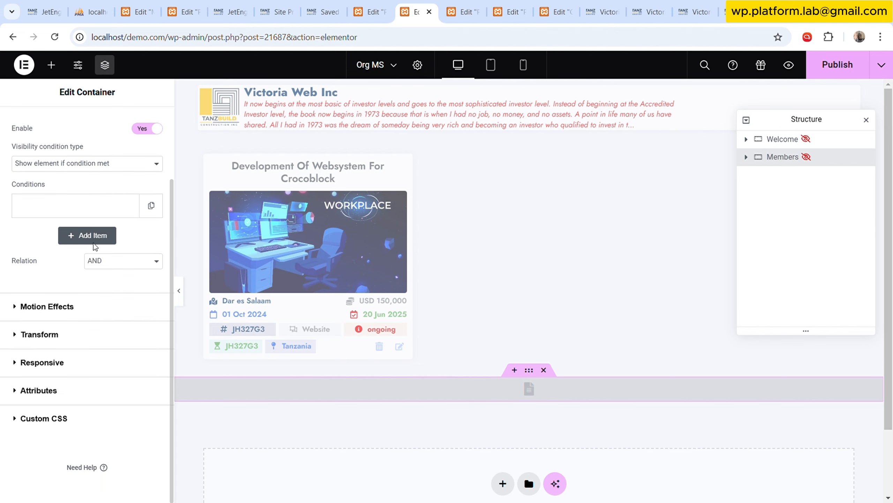
left_click(92, 212)
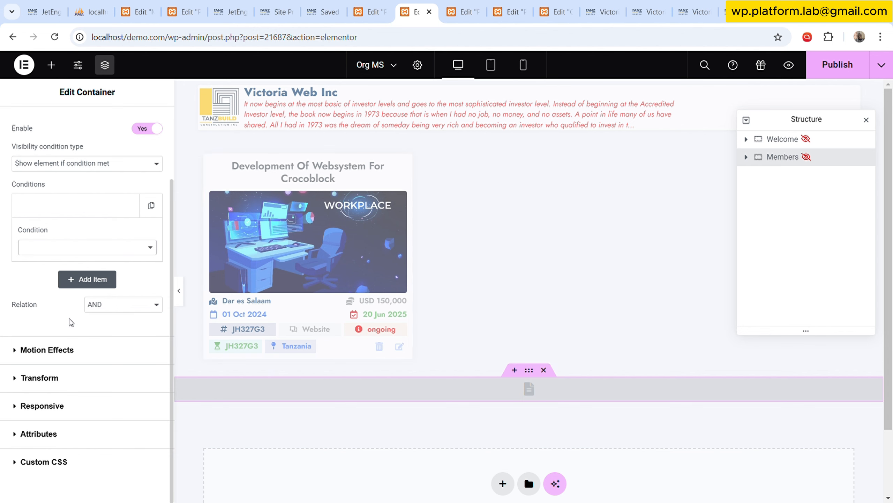
left_click(103, 261)
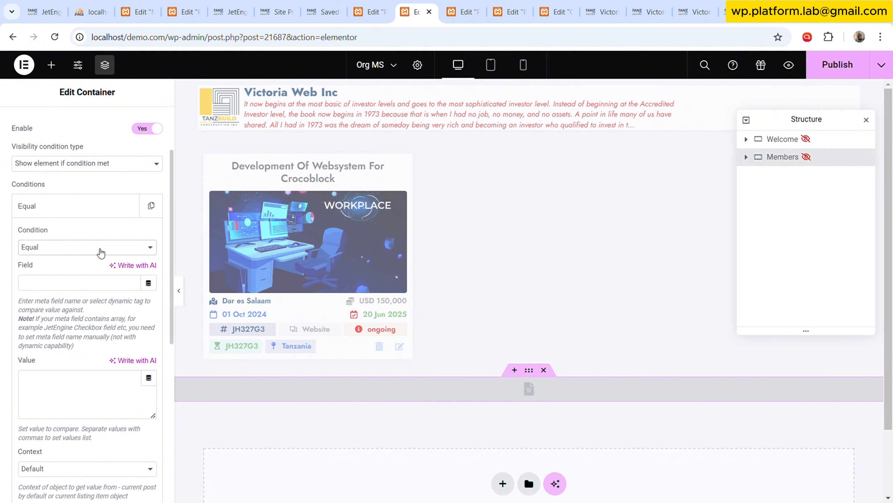
left_click(66, 410)
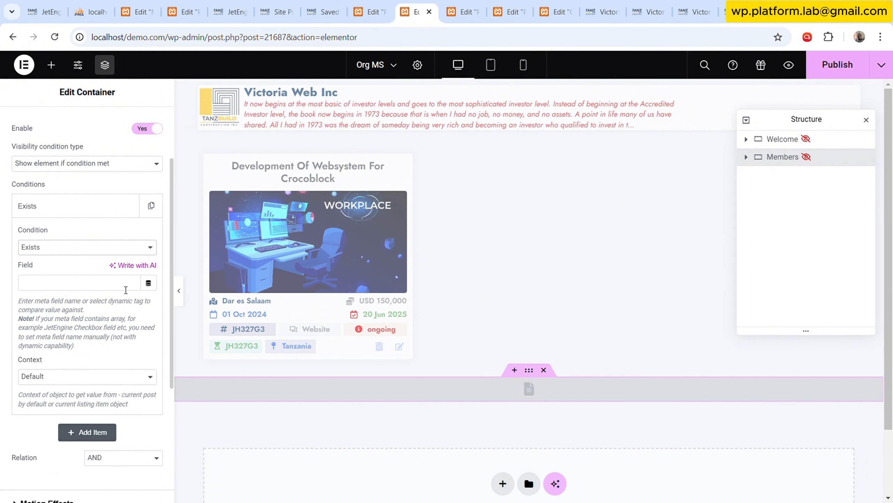
Fill the Exists condition's field with the Macros dynamic tag, using the Query Variable macro with variable name ms-page.
left_click(150, 283)
scroll(87, 359, "down", 2)
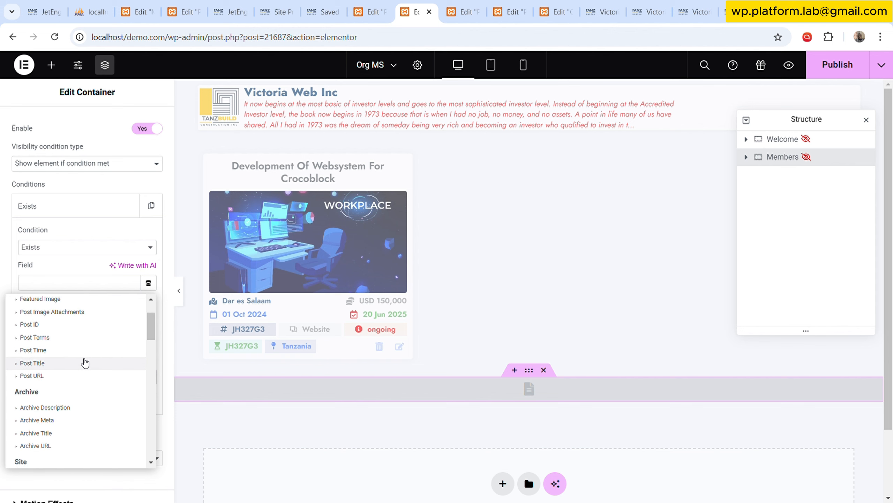
scroll(62, 386, "down", 2)
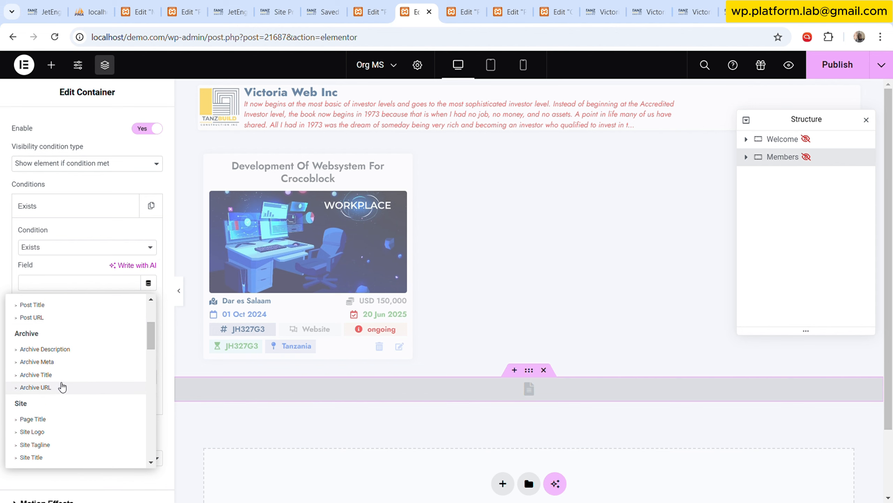
scroll(60, 385, "up", 2)
scroll(70, 347, "down", 6)
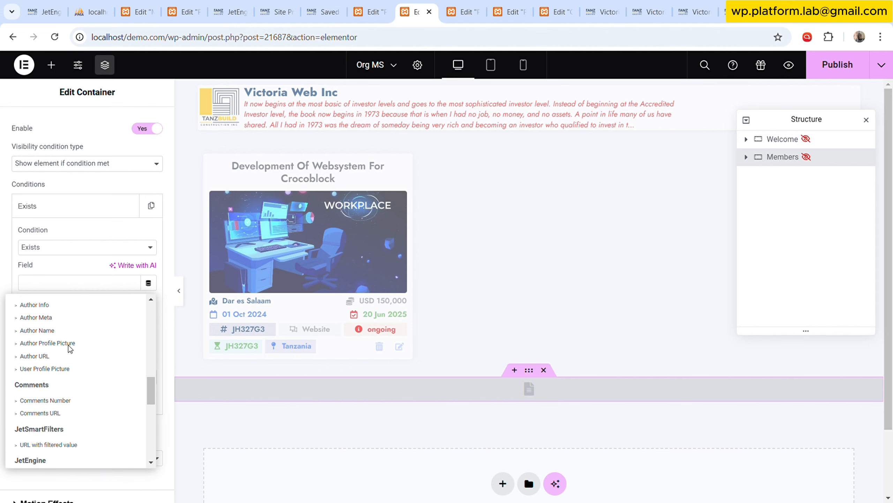
scroll(75, 378, "up", 2)
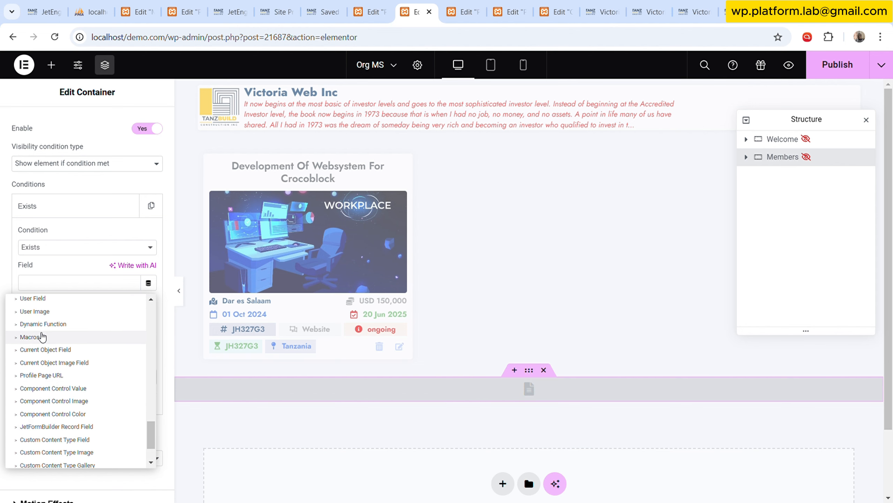
left_click(40, 335)
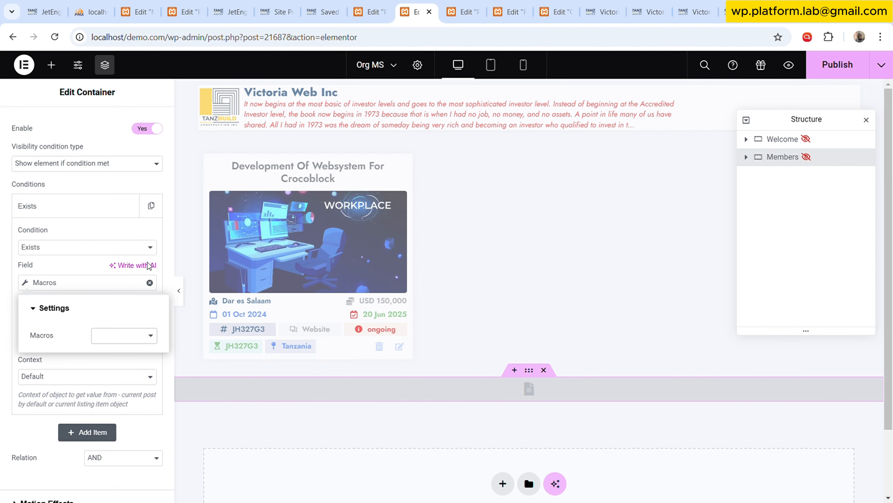
left_click(135, 216)
left_click(121, 360)
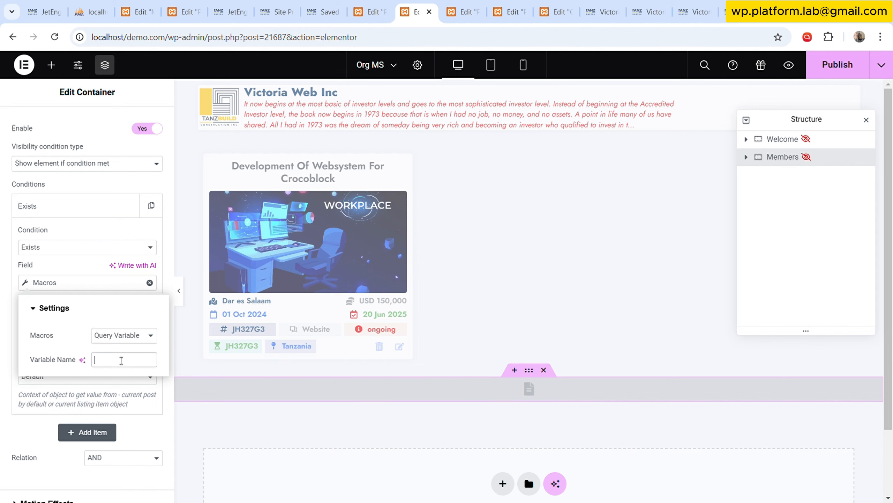
type("ms-page")
left_click(92, 260)
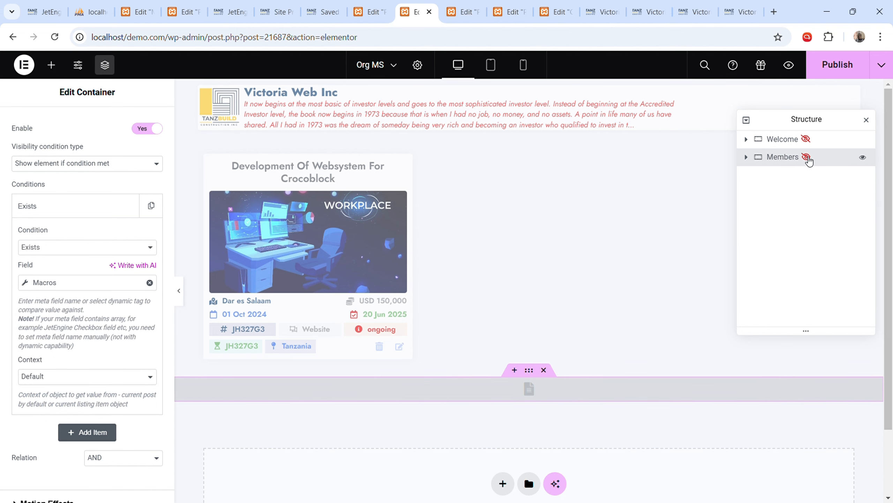
Check the macro's variable name, collapse the Exists condition and publish the Org MS template.
left_click(62, 282)
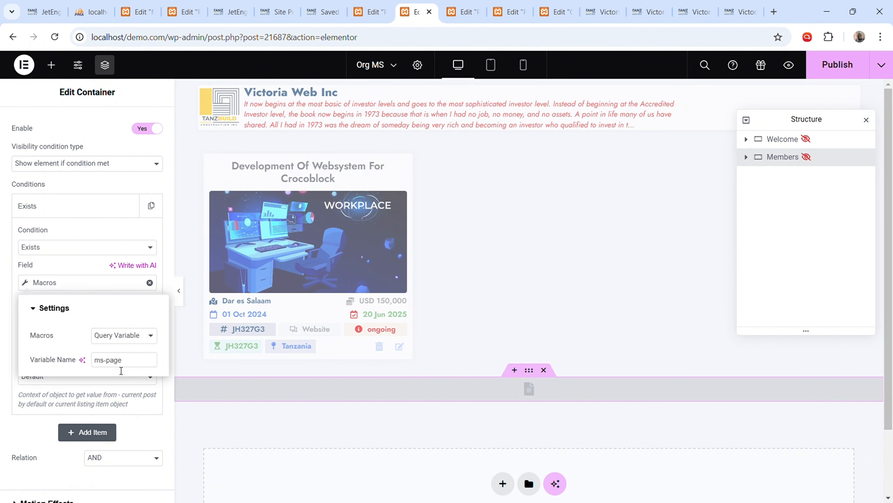
left_click(135, 365)
left_click(82, 262)
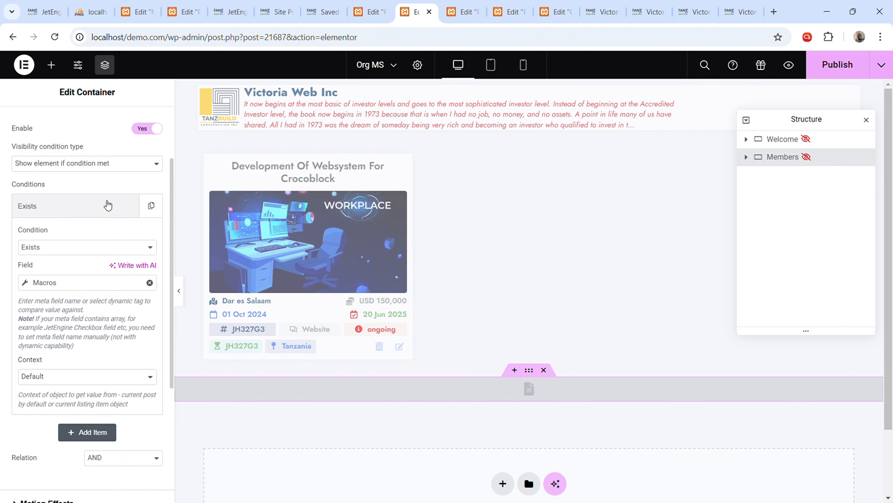
left_click(77, 217)
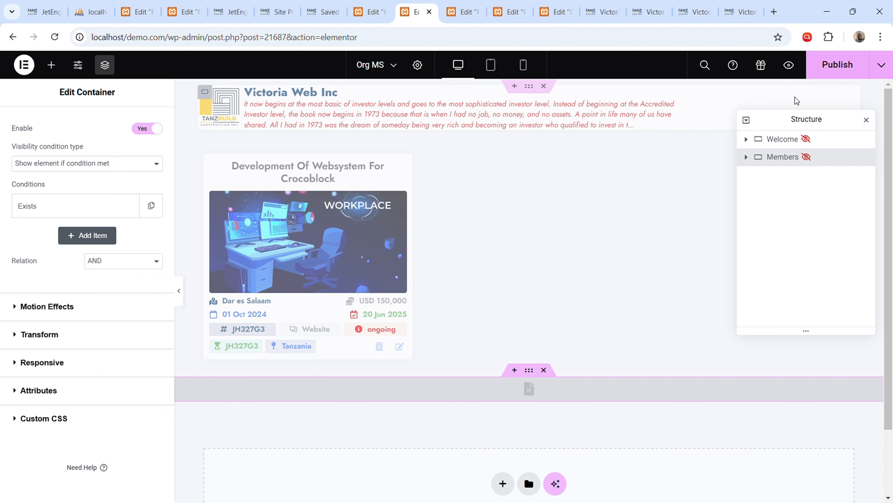
left_click(832, 74)
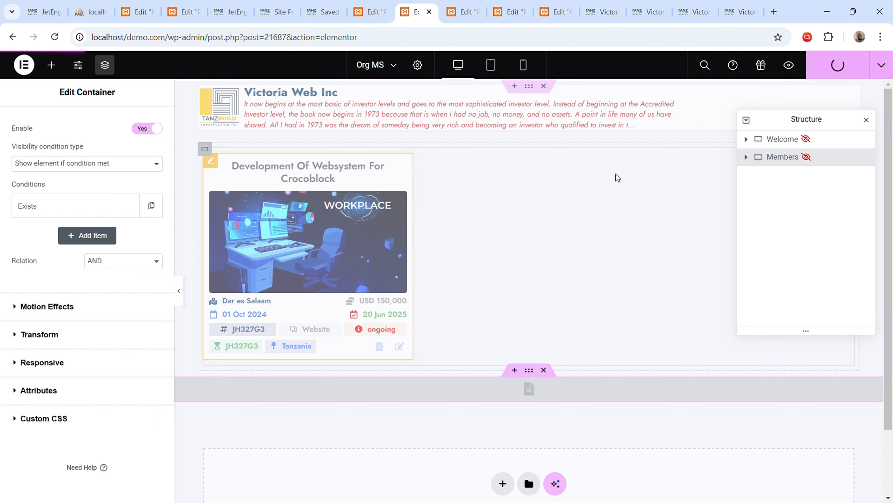